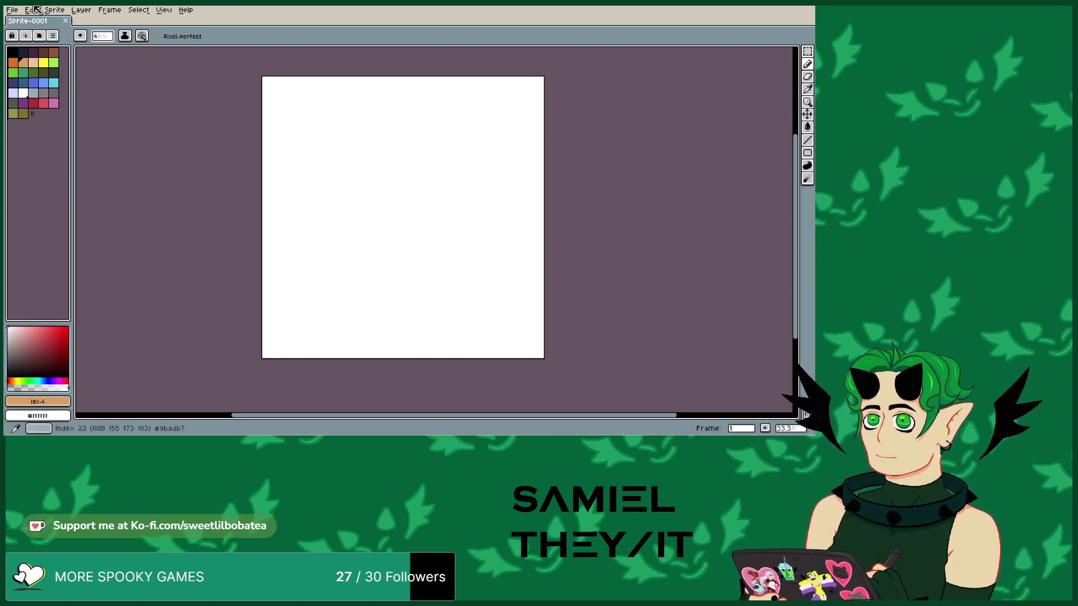
# - Switch to the Spray tool and choose dark red from the palette as the drawing colour
pyautogui.click(53, 82)
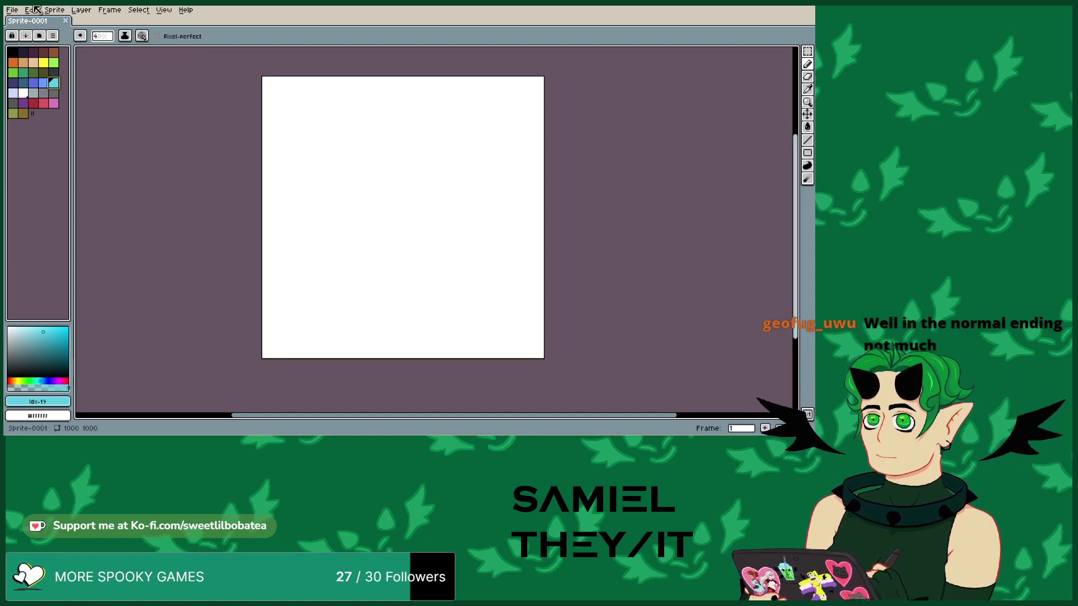
pyautogui.click(807, 63)
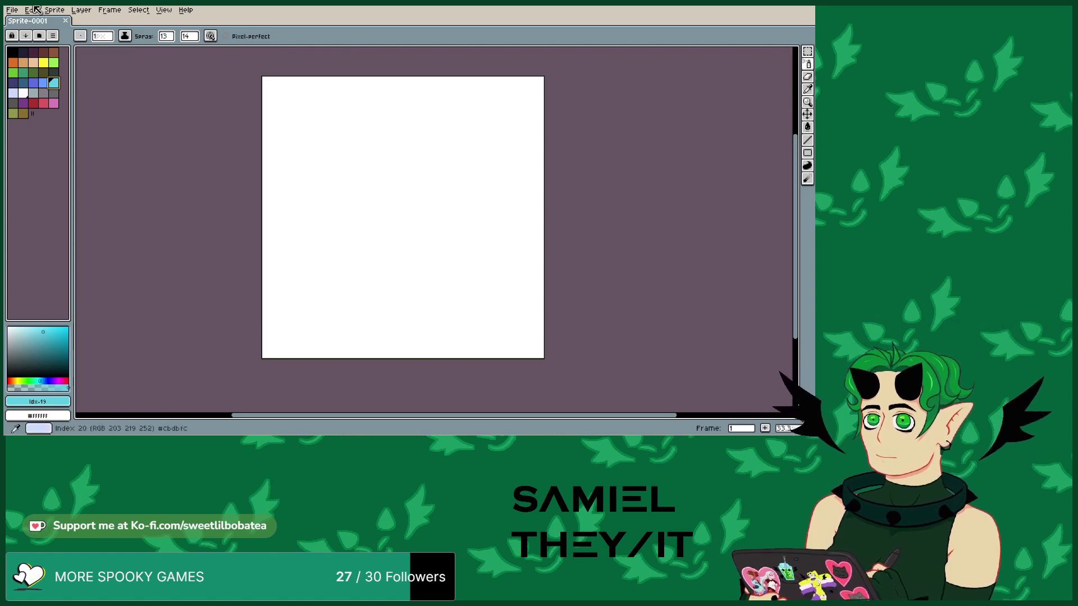
pyautogui.click(33, 103)
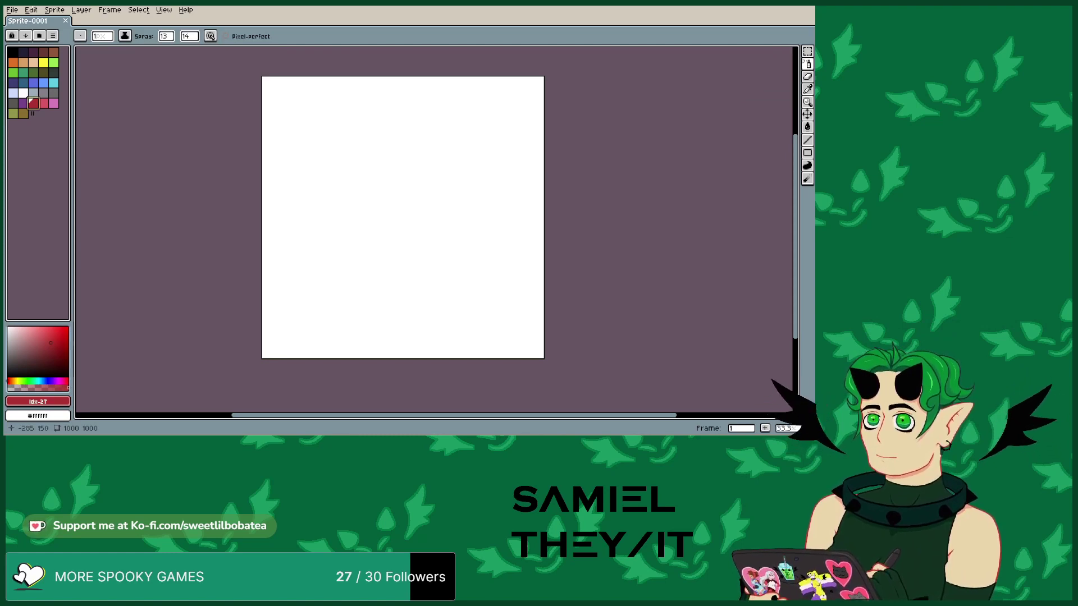
# - Spray sparse dark red test scribbles over the upper half of the canvas, with the spray width at 19 and speed at 15
pyautogui.moveTo(318, 169); pyautogui.dragTo(359, 187)
pyautogui.moveTo(334, 126); pyautogui.dragTo(365, 143)
pyautogui.moveTo(393, 135); pyautogui.dragTo(425, 196)
pyautogui.moveTo(435, 103); pyautogui.dragTo(508, 218)
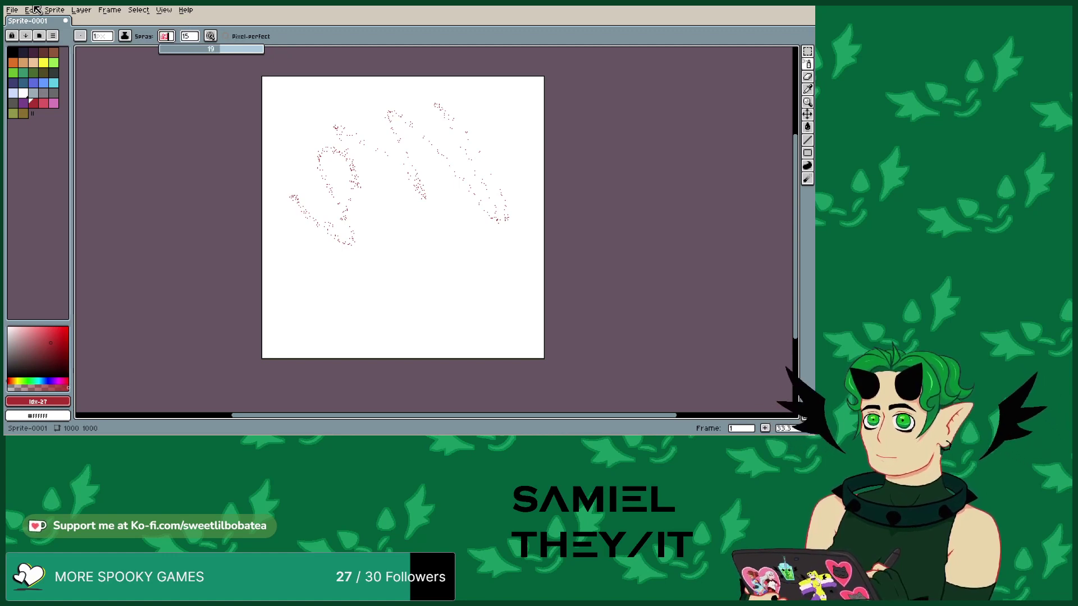
pyautogui.moveTo(336, 119); pyautogui.dragTo(415, 264)
pyautogui.moveTo(350, 186); pyautogui.dragTo(387, 218)
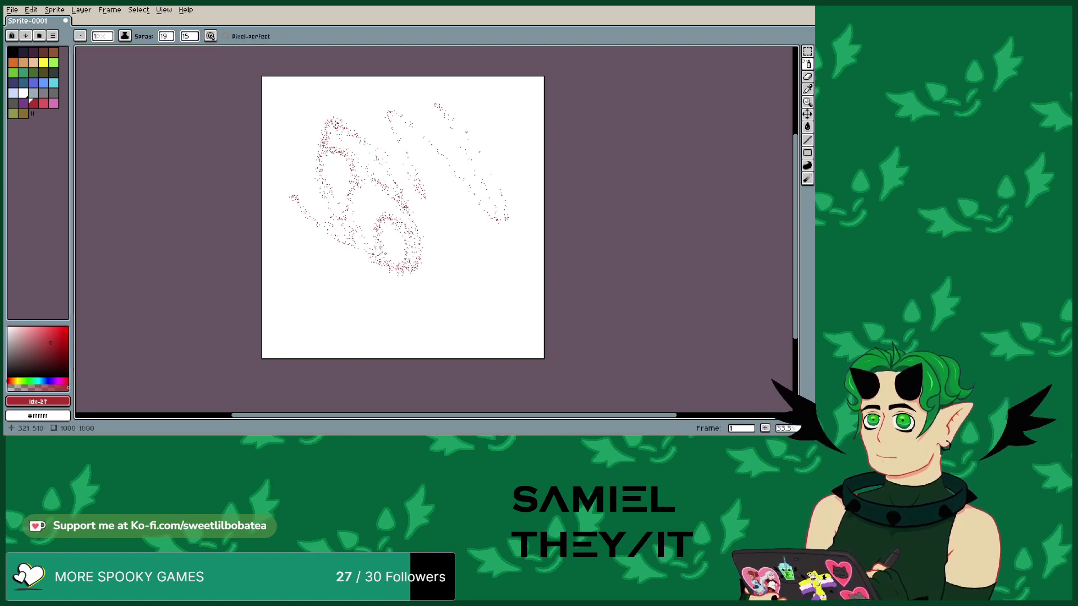
# - Spray more dark red loops and zigzags across the whole canvas to test the spray
pyautogui.scroll(5, 421, 178)
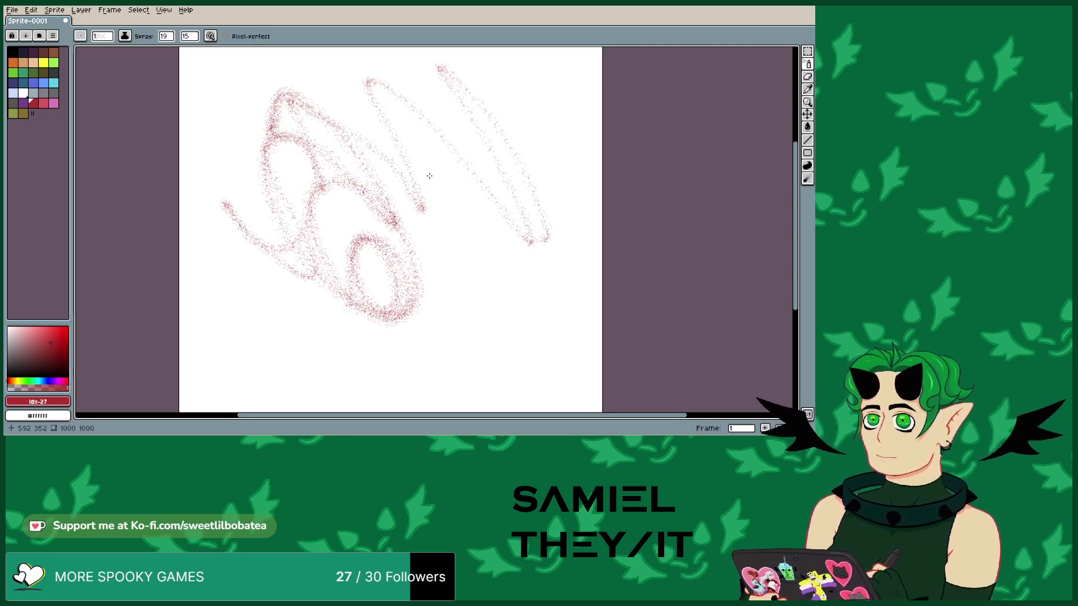
pyautogui.scroll(-4, 376, 185)
pyautogui.scroll(-1, 354, 184)
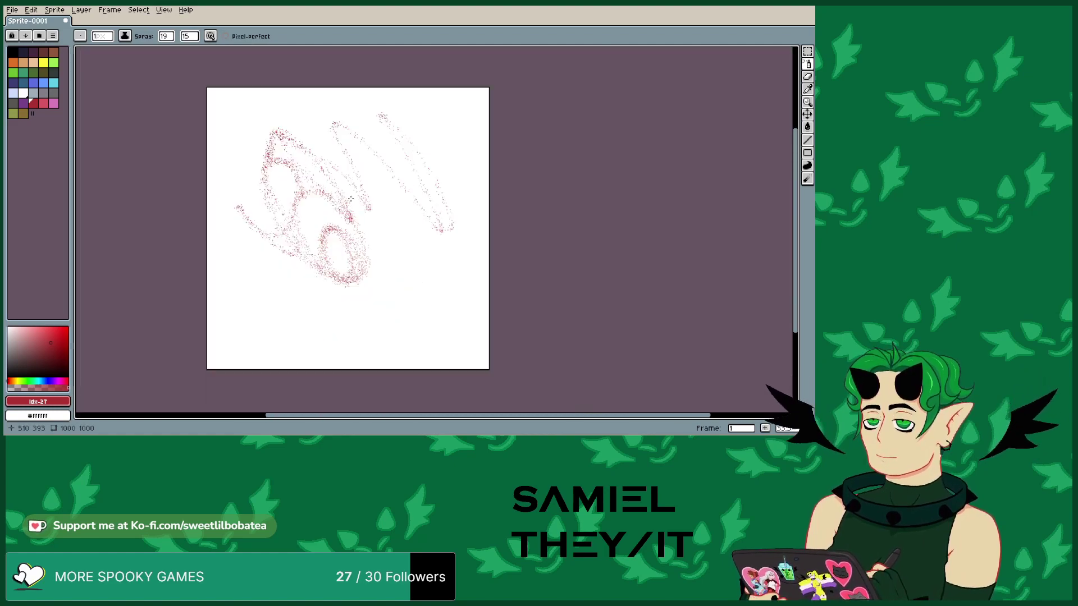
pyautogui.scroll(1, 326, 185)
pyautogui.moveTo(326, 185)
pyautogui.mouseDown()
pyautogui.moveTo(346, 242)
pyautogui.moveTo(393, 208)
pyautogui.moveTo(331, 151)
pyautogui.moveTo(336, 264)
pyautogui.moveTo(471, 235)
pyautogui.moveTo(449, 146)
pyautogui.mouseUp()
pyautogui.moveTo(249, 121)
pyautogui.mouseDown()
pyautogui.moveTo(294, 150)
pyautogui.moveTo(303, 225)
pyautogui.moveTo(393, 269)
pyautogui.moveTo(416, 337)
pyautogui.moveTo(353, 256)
pyautogui.moveTo(264, 382)
pyautogui.moveTo(404, 348)
pyautogui.moveTo(455, 364)
pyautogui.moveTo(303, 281)
pyautogui.moveTo(550, 208)
pyautogui.moveTo(426, 236)
pyautogui.moveTo(409, 95)
pyautogui.mouseUp()
pyautogui.moveTo(564, 112)
pyautogui.mouseDown()
pyautogui.moveTo(600, 331)
pyautogui.moveTo(584, 129)
pyautogui.mouseUp()
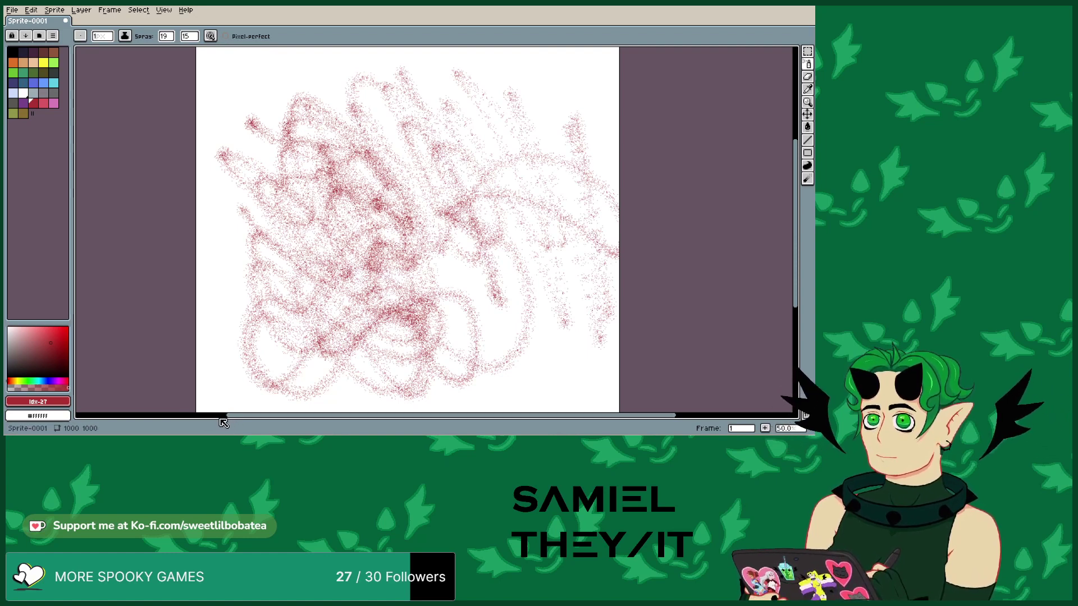
# - Show the timeline and undo all the sprayed scribbles to clear the canvas
pyautogui.press('Tab')
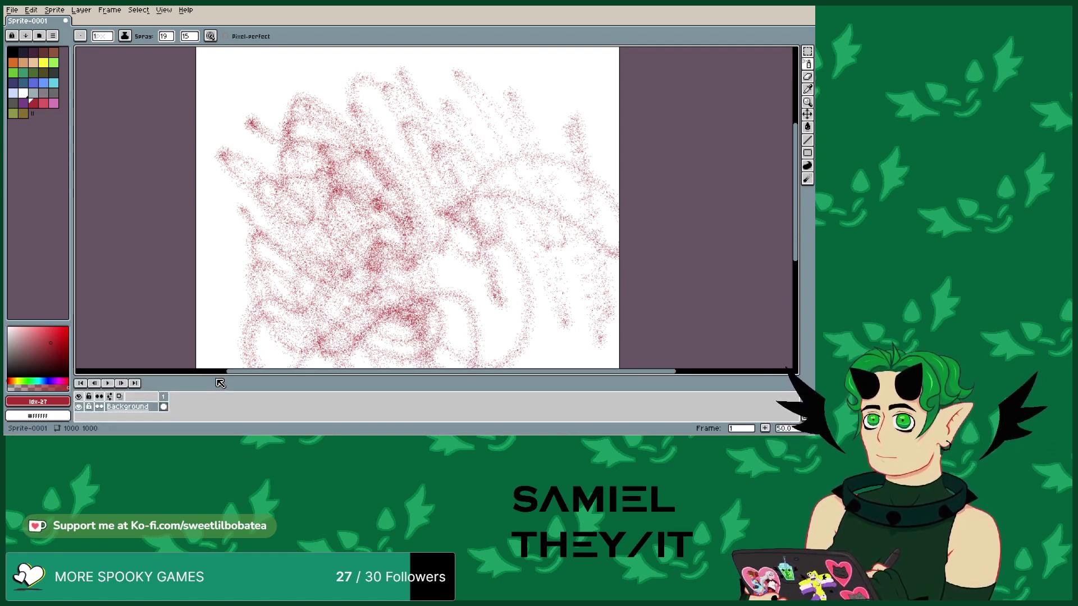
pyautogui.scroll(-2, 341, 263)
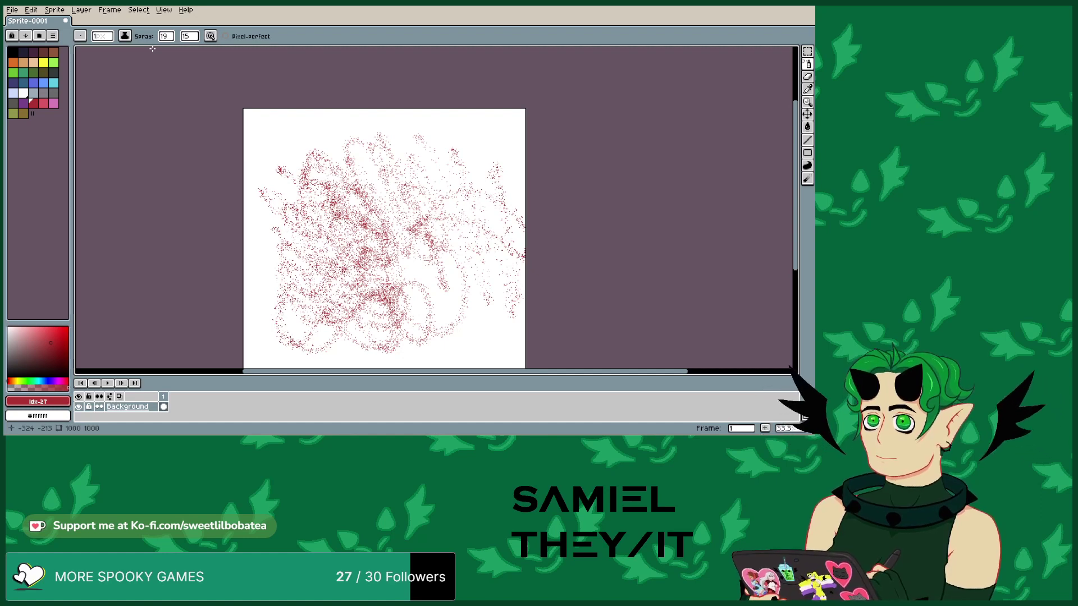
pyautogui.hotkey('ctrl', 'z')
pyautogui.hotkey('ctrl', 'z')
pyautogui.hotkey('ctrl', 'z')
pyautogui.hotkey('ctrl', 'z')
pyautogui.hotkey('ctrl', 'z')
pyautogui.hotkey('ctrl', 'z')
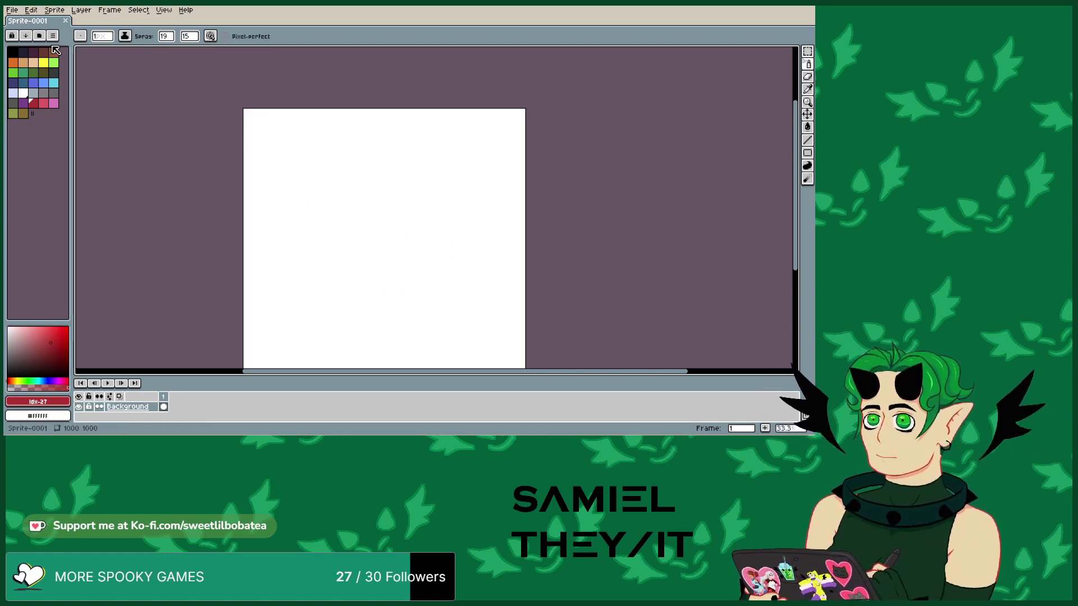
# - Add a new layer above the background
pyautogui.click(81, 10)
pyautogui.moveTo(102, 63)
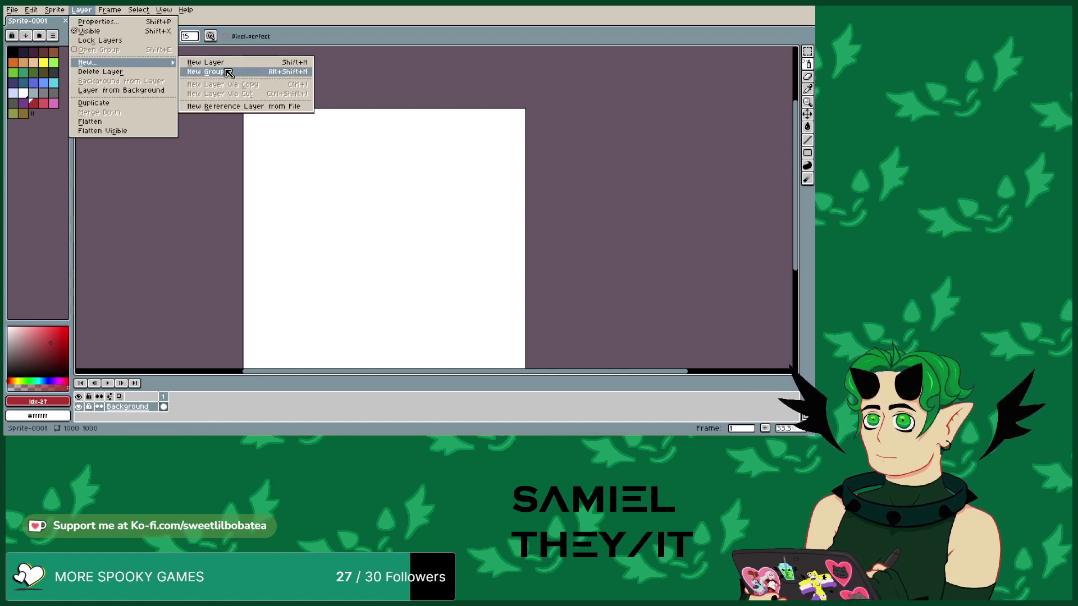
pyautogui.click(230, 61)
pyautogui.scroll(-1, 356, 199)
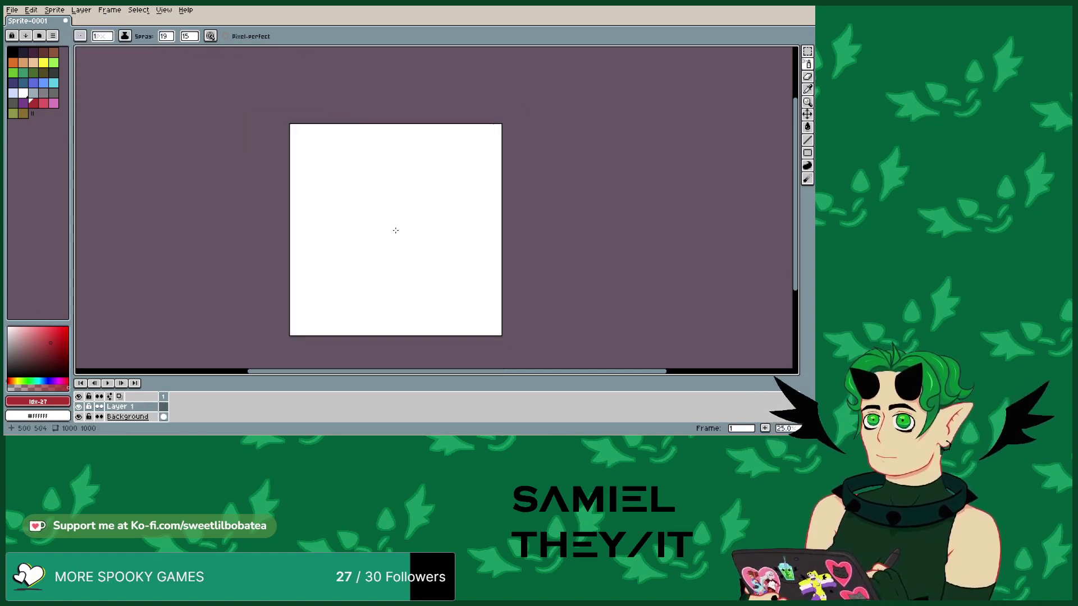
pyautogui.scroll(1, 370, 297)
# - Set the Spray tool's brush size to 16, its spray width to 32 and its speed to 100
pyautogui.press('l')
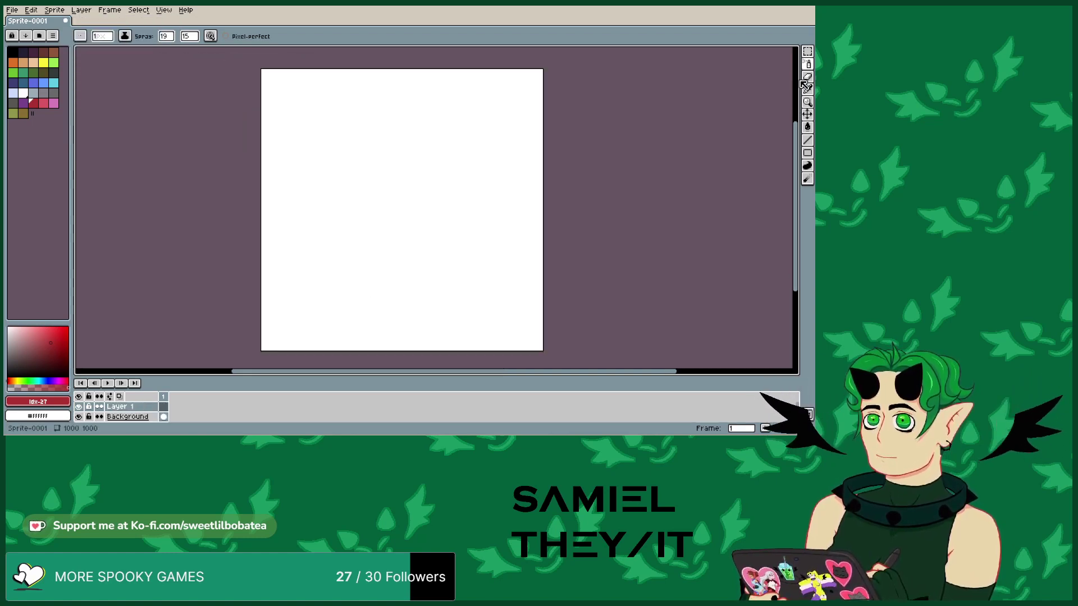
pyautogui.click(105, 37)
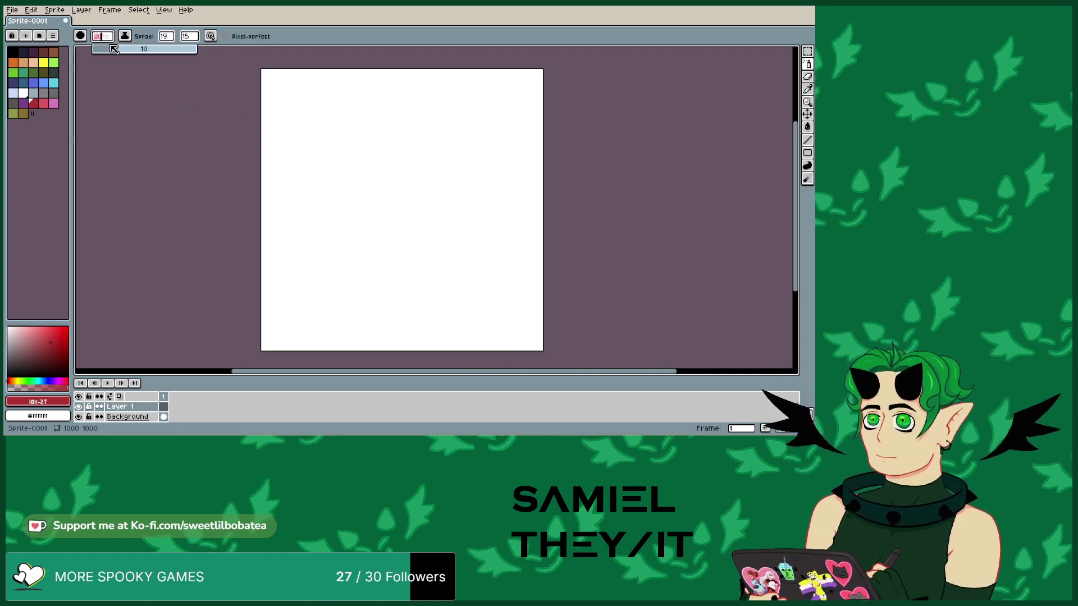
pyautogui.moveTo(112, 49); pyautogui.dragTo(288, 66)
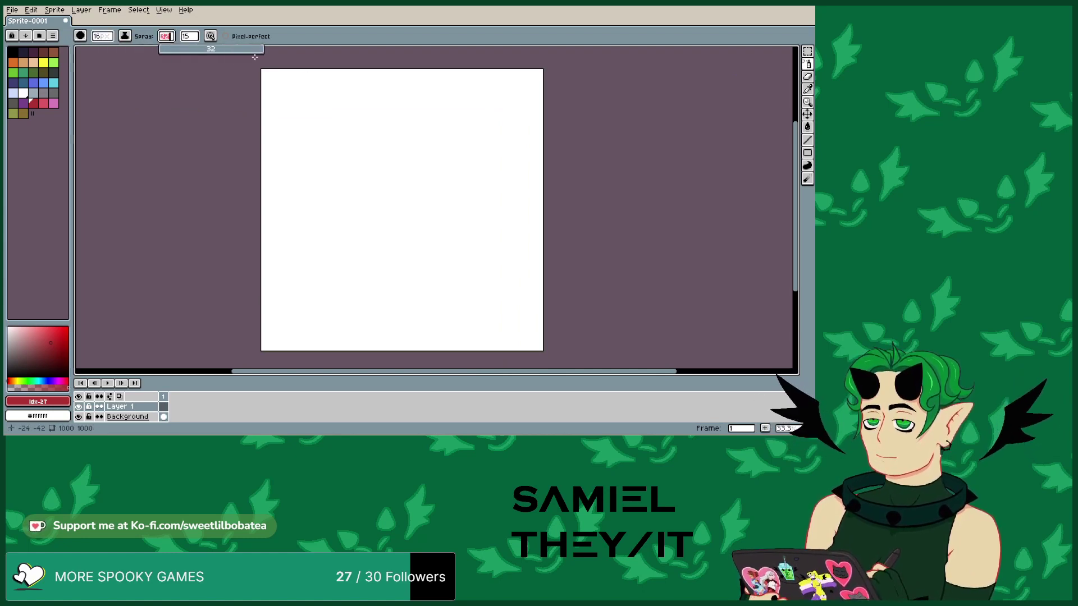
pyautogui.moveTo(189, 36)
pyautogui.mouseDown()
pyautogui.moveTo(297, 57)
pyautogui.moveTo(285, 128)
pyautogui.mouseUp()
# - Paint thick dark red test strokes on the new layer and undo them
pyautogui.moveTo(374, 168)
pyautogui.mouseDown()
pyautogui.moveTo(354, 147)
pyautogui.moveTo(309, 145)
pyautogui.moveTo(336, 246)
pyautogui.mouseUp()
pyautogui.moveTo(375, 197); pyautogui.dragTo(388, 236)
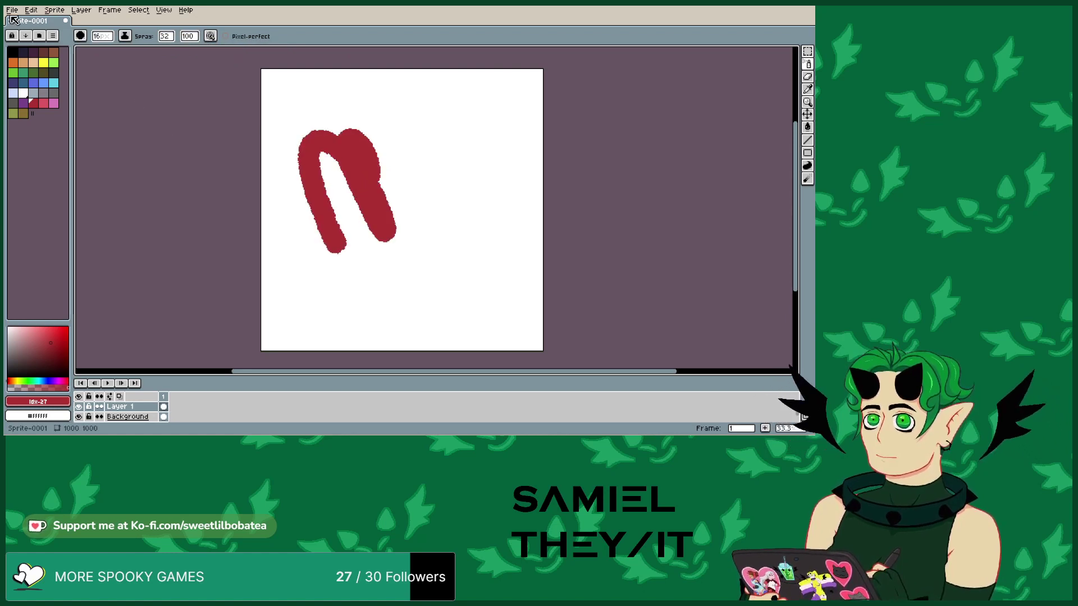
pyautogui.click(31, 9)
pyautogui.click(57, 21)
# - Reduce the spray brush size to 11 and cover the lower half of the canvas with dark red
pyautogui.click(102, 36)
pyautogui.moveTo(109, 49); pyautogui.dragTo(116, 53)
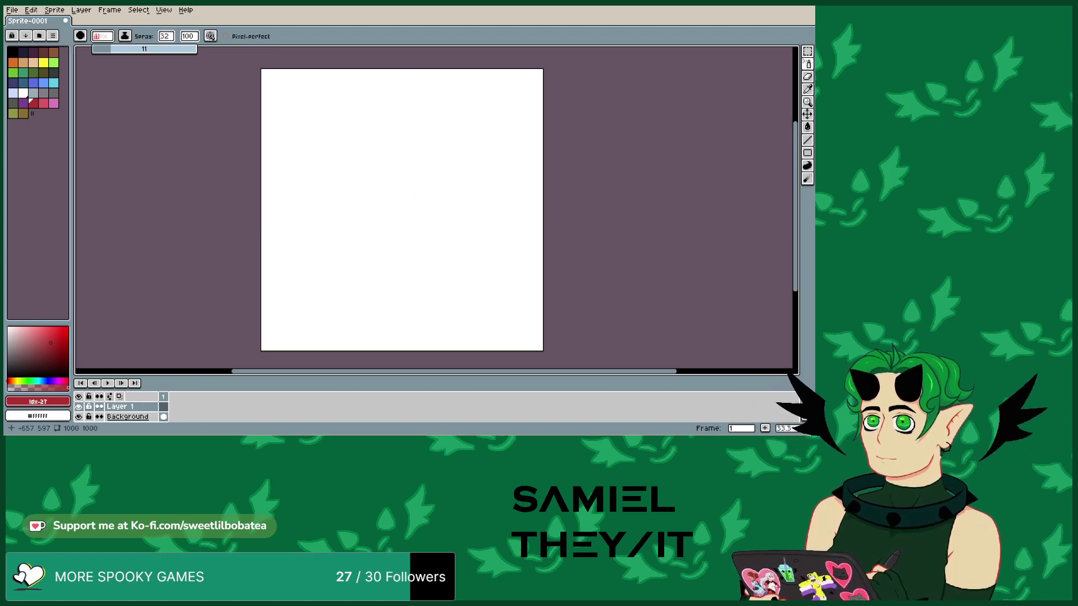
pyautogui.moveTo(313, 315)
pyautogui.mouseDown()
pyautogui.moveTo(262, 343)
pyautogui.moveTo(539, 347)
pyautogui.moveTo(399, 306)
pyautogui.moveTo(264, 298)
pyautogui.moveTo(269, 314)
pyautogui.mouseUp()
pyautogui.moveTo(542, 294)
pyautogui.mouseDown()
pyautogui.moveTo(326, 261)
pyautogui.moveTo(264, 269)
pyautogui.moveTo(266, 292)
pyautogui.moveTo(371, 277)
pyautogui.moveTo(292, 278)
pyautogui.mouseUp()
pyautogui.moveTo(485, 272)
pyautogui.mouseDown()
pyautogui.moveTo(542, 275)
pyautogui.moveTo(521, 287)
pyautogui.mouseUp()
pyautogui.moveTo(541, 250)
pyautogui.mouseDown()
pyautogui.moveTo(468, 239)
pyautogui.moveTo(264, 258)
pyautogui.mouseUp()
pyautogui.moveTo(326, 239); pyautogui.dragTo(262, 240)
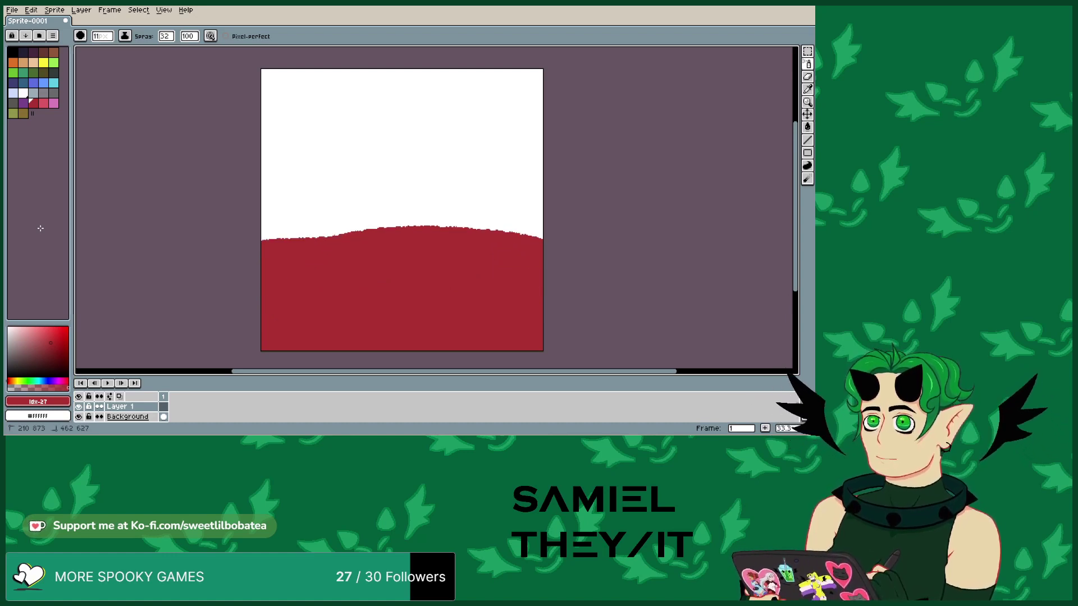
# - Choose the lighter pinkish red and paint a wide band across the canvas above the dark red area
pyautogui.press(']')
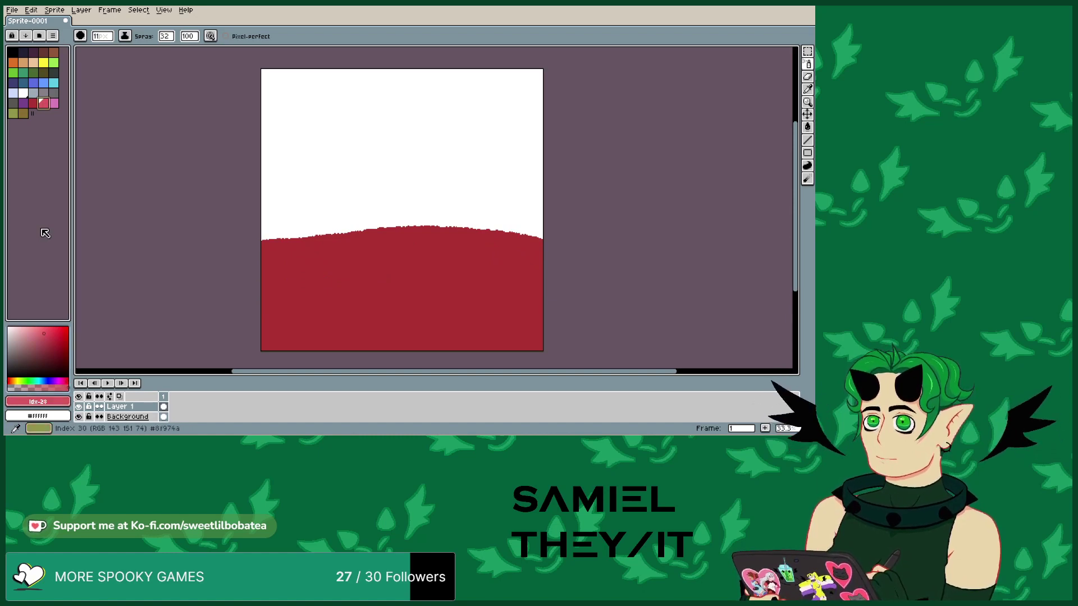
pyautogui.moveTo(264, 231)
pyautogui.mouseDown()
pyautogui.moveTo(466, 237)
pyautogui.moveTo(334, 241)
pyautogui.moveTo(541, 224)
pyautogui.mouseUp()
pyautogui.moveTo(449, 219)
pyautogui.mouseDown()
pyautogui.moveTo(542, 216)
pyautogui.moveTo(280, 221)
pyautogui.moveTo(263, 250)
pyautogui.mouseUp()
pyautogui.moveTo(370, 251); pyautogui.dragTo(263, 260)
pyautogui.moveTo(263, 205); pyautogui.dragTo(542, 198)
pyautogui.moveTo(262, 201)
pyautogui.mouseDown()
pyautogui.moveTo(542, 184)
pyautogui.moveTo(264, 166)
pyautogui.moveTo(360, 178)
pyautogui.moveTo(482, 174)
pyautogui.mouseUp()
pyautogui.moveTo(387, 162)
pyautogui.mouseDown()
pyautogui.moveTo(541, 181)
pyautogui.moveTo(405, 155)
pyautogui.mouseUp()
pyautogui.moveTo(480, 154); pyautogui.dragTo(542, 152)
pyautogui.moveTo(387, 157); pyautogui.dragTo(436, 156)
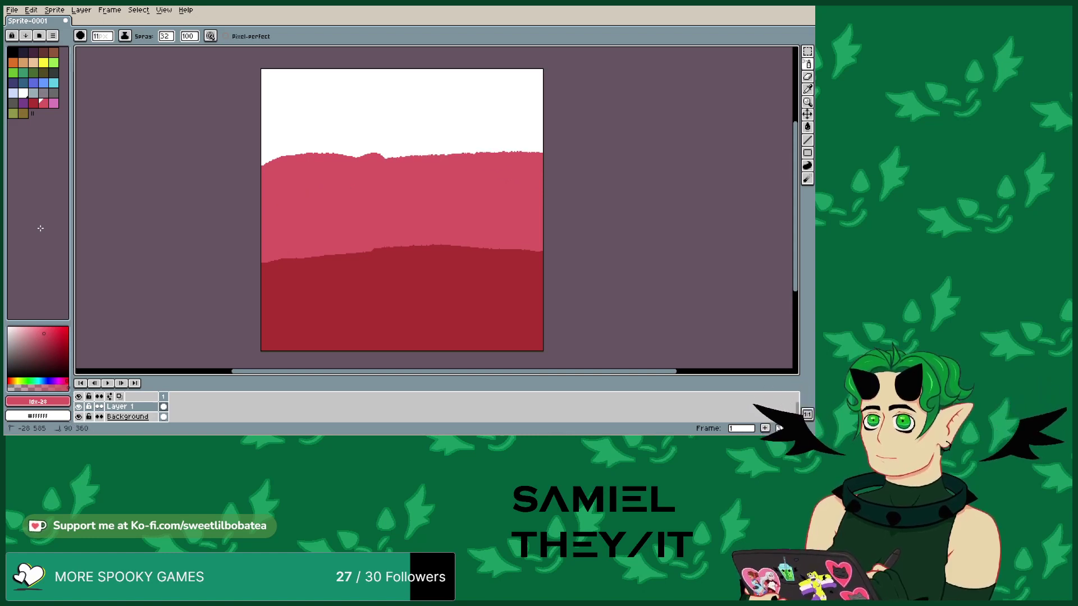
# - Raise and even out the upper edge of the pinkish red band, and choose the orchid pink palette colour
pyautogui.moveTo(264, 162); pyautogui.dragTo(364, 149)
pyautogui.moveTo(359, 148); pyautogui.dragTo(428, 148)
pyautogui.moveTo(264, 160)
pyautogui.mouseDown()
pyautogui.moveTo(328, 147)
pyautogui.moveTo(542, 147)
pyautogui.moveTo(340, 143)
pyautogui.mouseUp()
pyautogui.press(']')
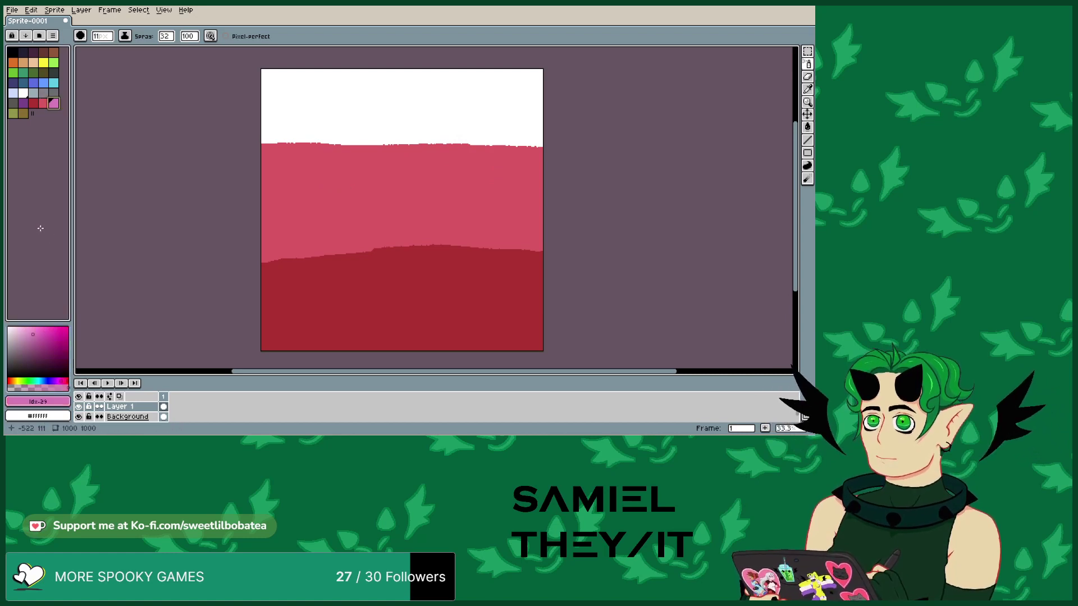
# - Cover the remaining white area above the pinkish red band with orchid pink
pyautogui.moveTo(264, 134)
pyautogui.mouseDown()
pyautogui.moveTo(494, 132)
pyautogui.moveTo(472, 151)
pyautogui.moveTo(542, 134)
pyautogui.moveTo(542, 154)
pyautogui.moveTo(294, 156)
pyautogui.mouseUp()
pyautogui.moveTo(303, 118); pyautogui.dragTo(536, 107)
pyautogui.moveTo(401, 106)
pyautogui.mouseDown()
pyautogui.moveTo(540, 121)
pyautogui.moveTo(264, 117)
pyautogui.moveTo(320, 93)
pyautogui.moveTo(367, 103)
pyautogui.mouseUp()
pyautogui.moveTo(264, 95)
pyautogui.mouseDown()
pyautogui.moveTo(321, 84)
pyautogui.moveTo(264, 71)
pyautogui.mouseUp()
pyautogui.moveTo(345, 92)
pyautogui.mouseDown()
pyautogui.moveTo(519, 85)
pyautogui.moveTo(359, 95)
pyautogui.moveTo(398, 75)
pyautogui.mouseUp()
pyautogui.moveTo(472, 72)
pyautogui.mouseDown()
pyautogui.moveTo(541, 84)
pyautogui.moveTo(491, 103)
pyautogui.moveTo(380, 98)
pyautogui.moveTo(413, 97)
pyautogui.mouseUp()
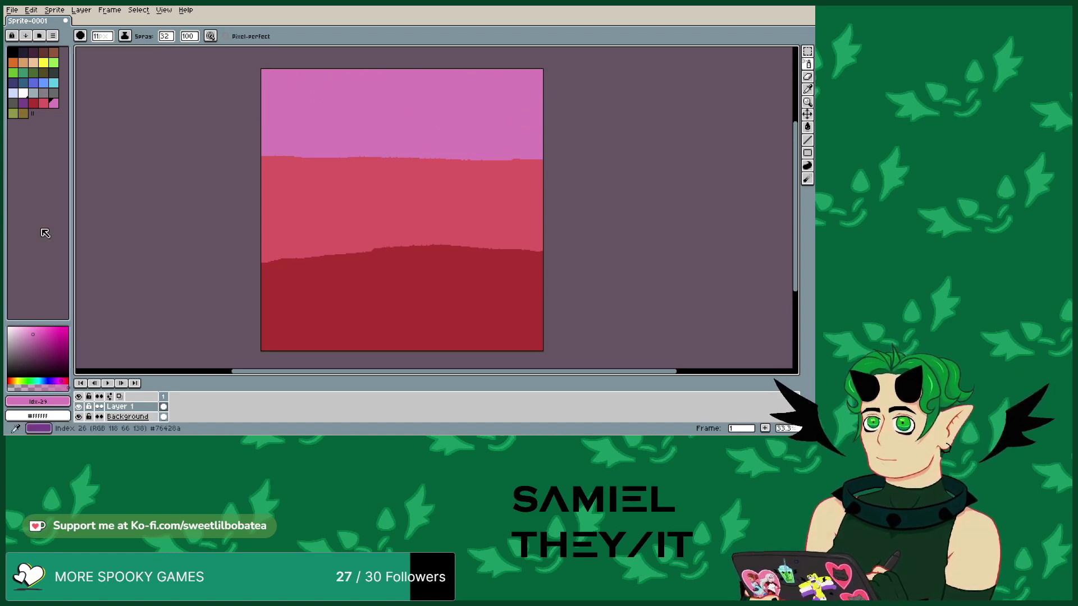
# - Choose purple and paint a band along the bottom of the canvas over the dark red, undoing an uneven stroke
pyautogui.click(43, 233)
pyautogui.press('[')
pyautogui.press('[')
pyautogui.press('[')
pyautogui.press('[')
pyautogui.press('[')
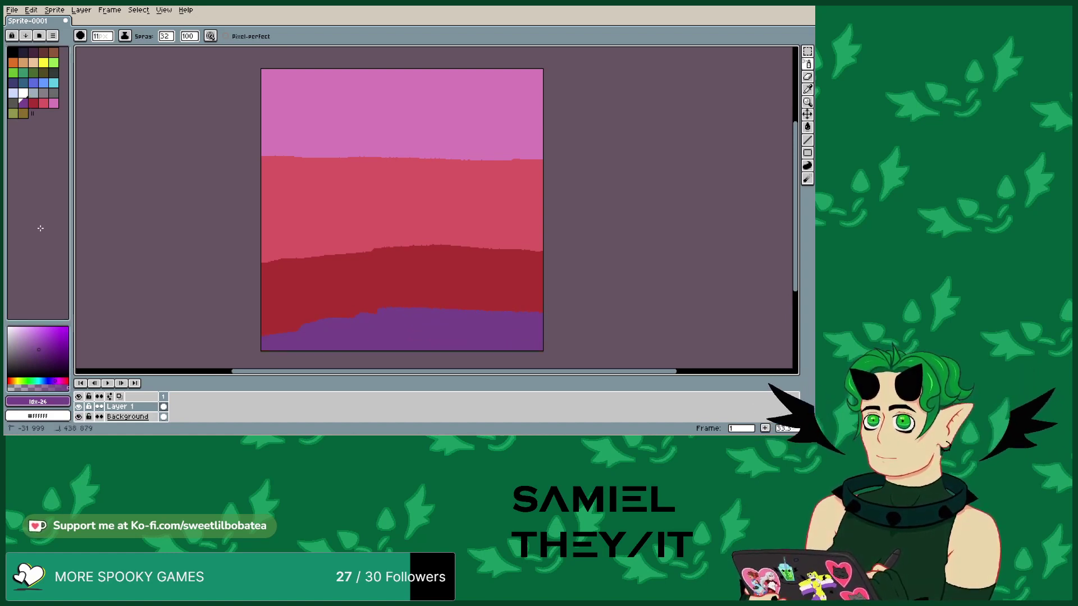
pyautogui.hotkey('ctrl', 'z')
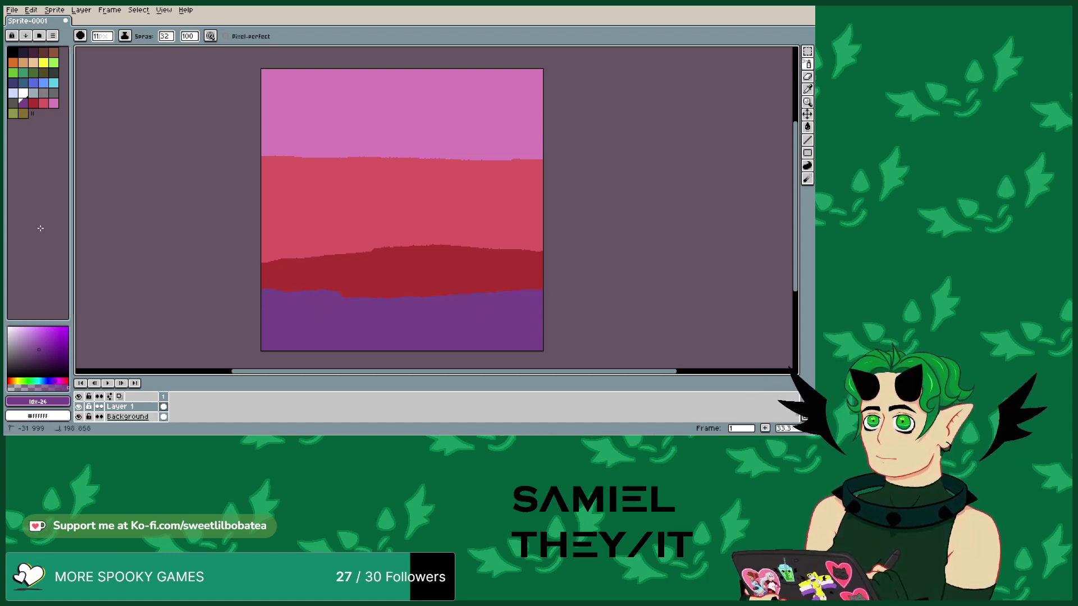
# - Sample the dark red from the canvas and spray that band's upper edge higher into the pinkish red
pyautogui.press('i')
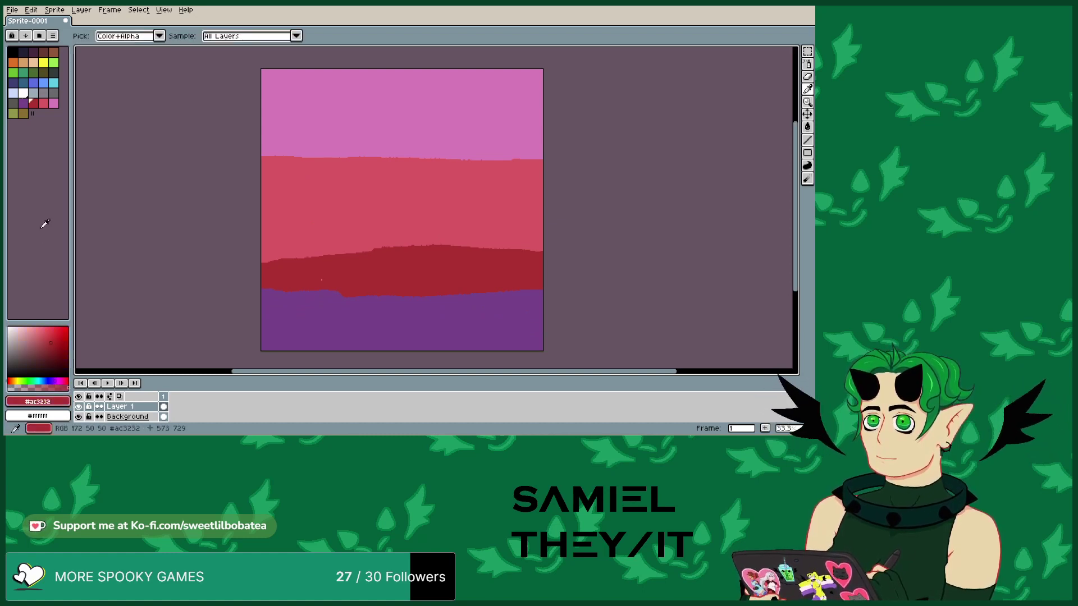
pyautogui.hotkey('shift', 'b')
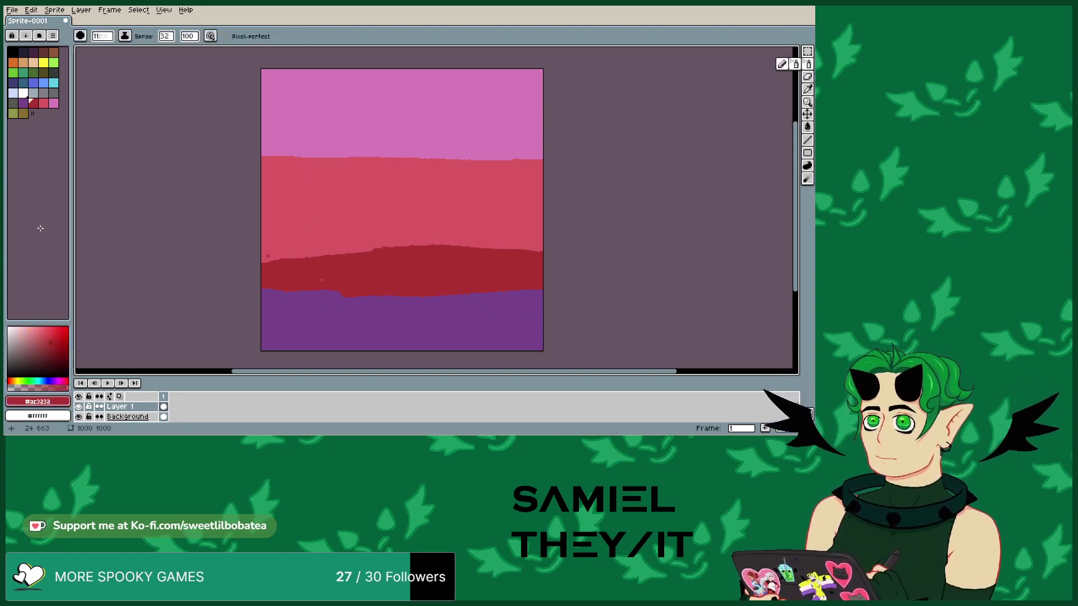
pyautogui.moveTo(340, 254)
pyautogui.mouseDown()
pyautogui.moveTo(315, 254)
pyautogui.moveTo(519, 245)
pyautogui.moveTo(435, 236)
pyautogui.mouseUp()
pyautogui.moveTo(444, 240)
pyautogui.mouseDown()
pyautogui.moveTo(515, 239)
pyautogui.moveTo(432, 228)
pyautogui.mouseUp()
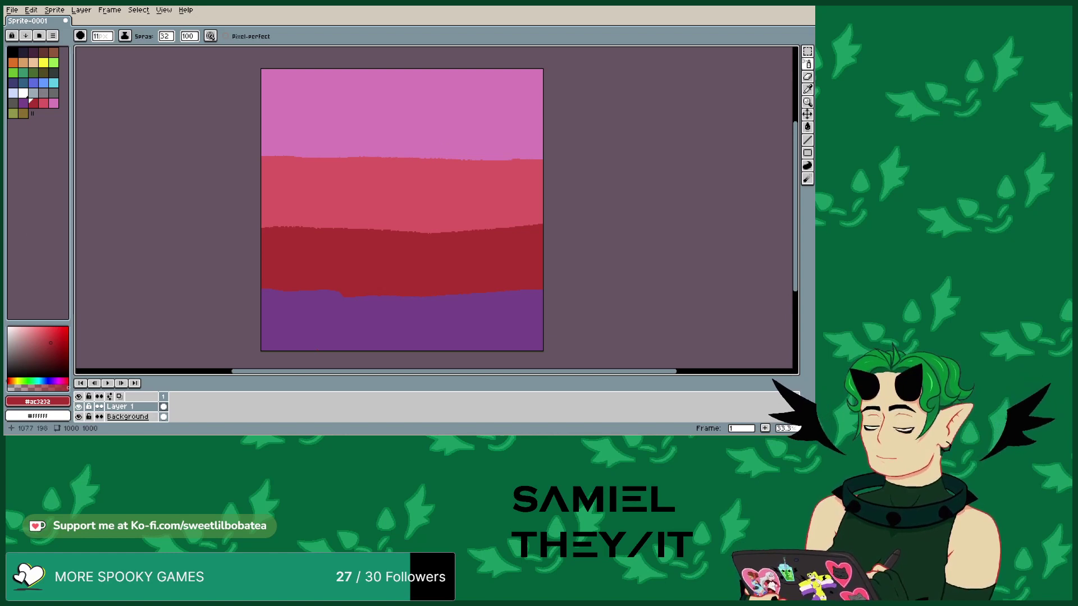
# - Sample the pinkish red from the canvas and spray its band's upper edge higher into the orchid pink
pyautogui.click(807, 89)
pyautogui.click(372, 187)
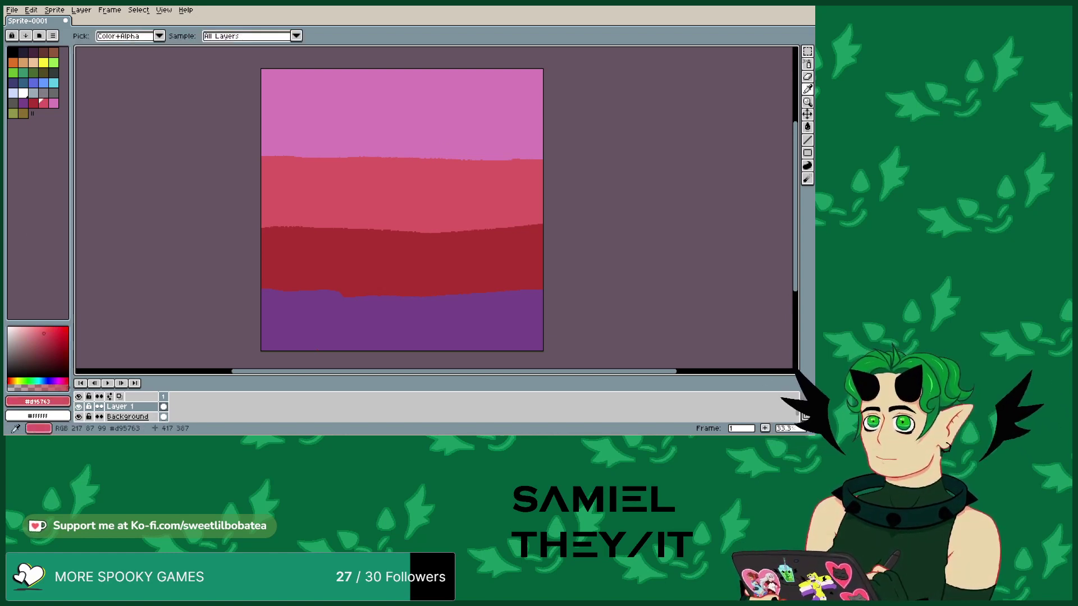
pyautogui.click(807, 64)
pyautogui.moveTo(540, 152); pyautogui.dragTo(266, 147)
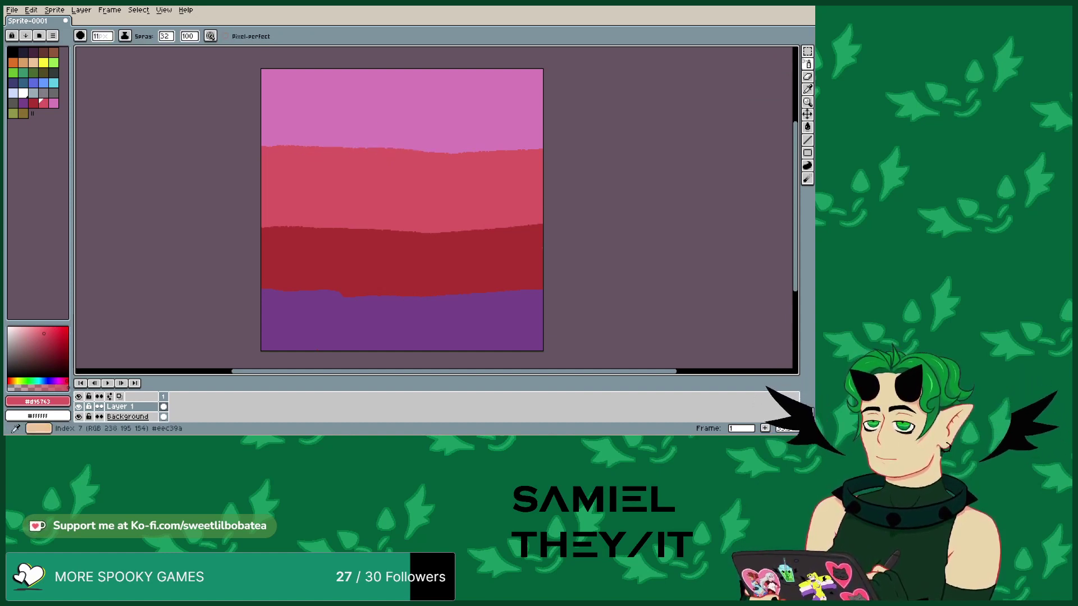
# - Choose the light peach colour and spray a narrow band along the top of the canvas
pyautogui.click(34, 62)
pyautogui.moveTo(268, 81)
pyautogui.mouseDown()
pyautogui.moveTo(512, 79)
pyautogui.moveTo(257, 73)
pyautogui.mouseUp()
pyautogui.moveTo(536, 90); pyautogui.dragTo(263, 90)
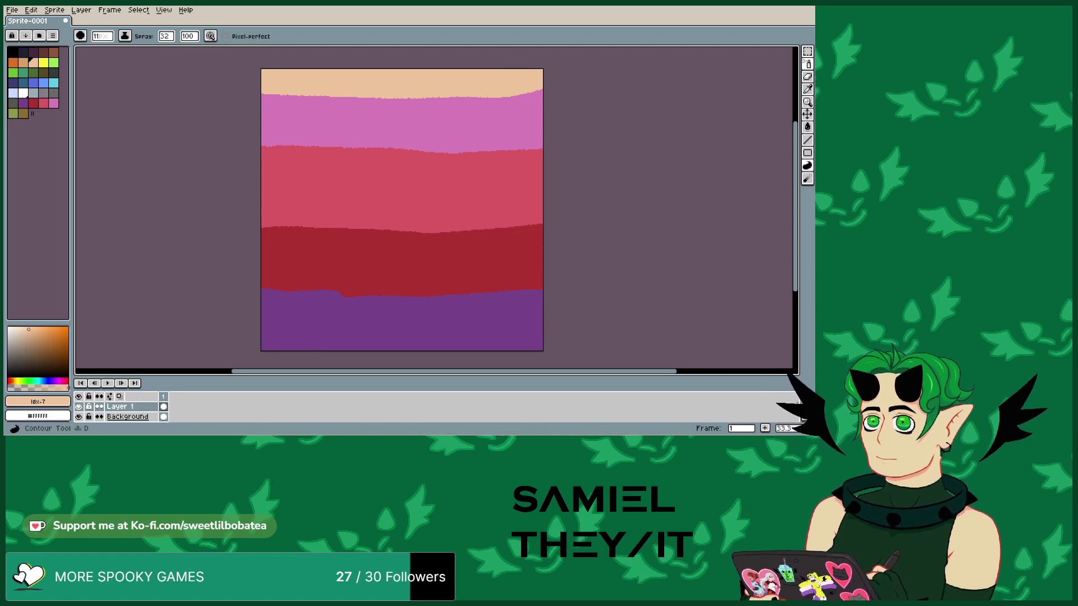
# - Switch to the Jumble tool at size 27 and scatter the left end of the peach and pink boundary
pyautogui.click(795, 179)
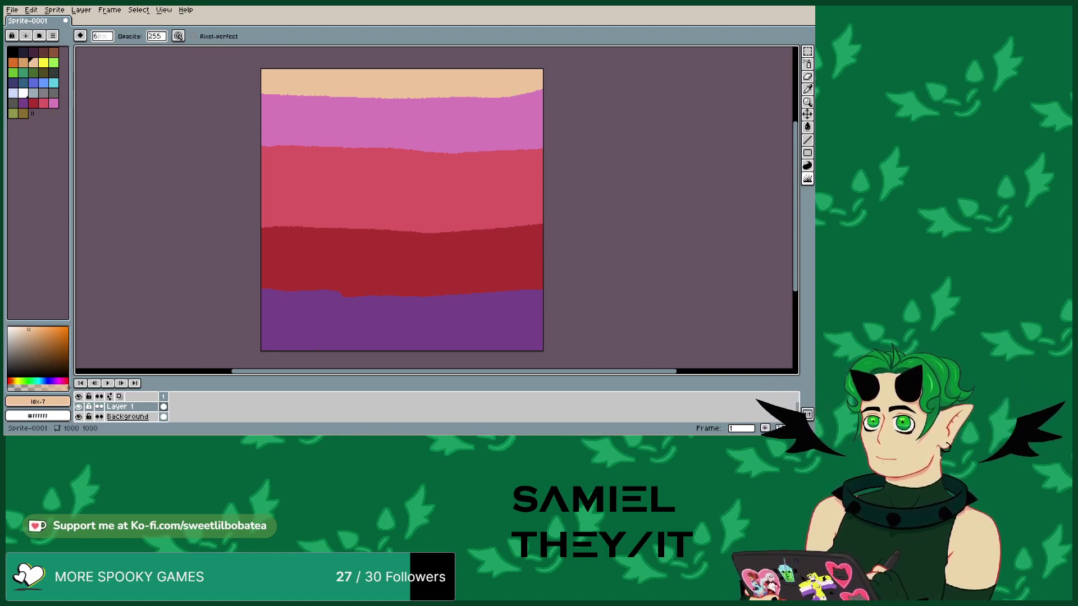
pyautogui.click(102, 35)
pyautogui.moveTo(102, 49); pyautogui.dragTo(137, 49)
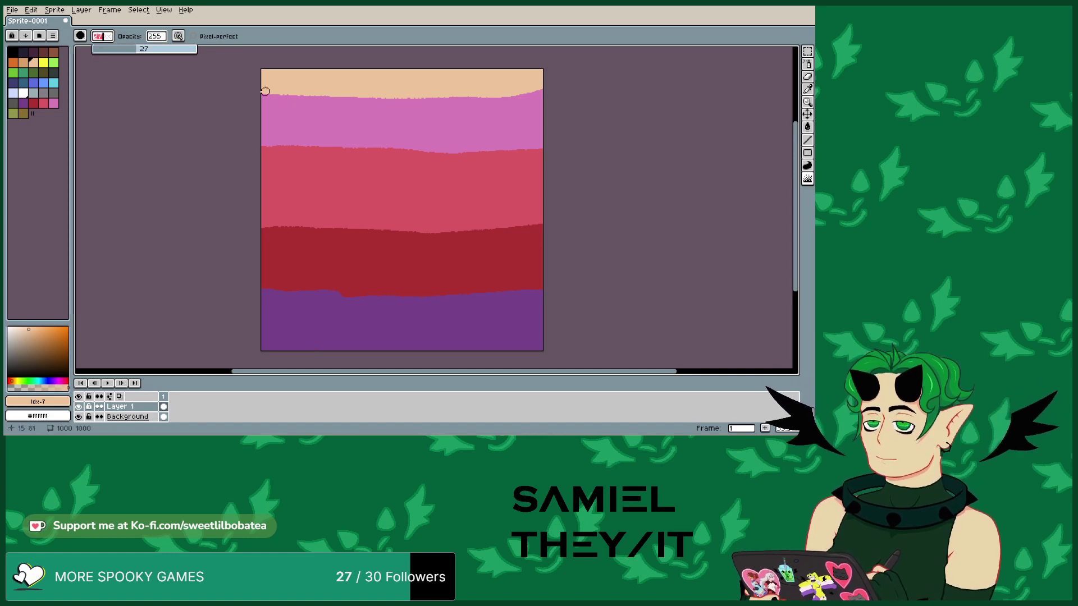
pyautogui.moveTo(268, 92); pyautogui.dragTo(277, 98)
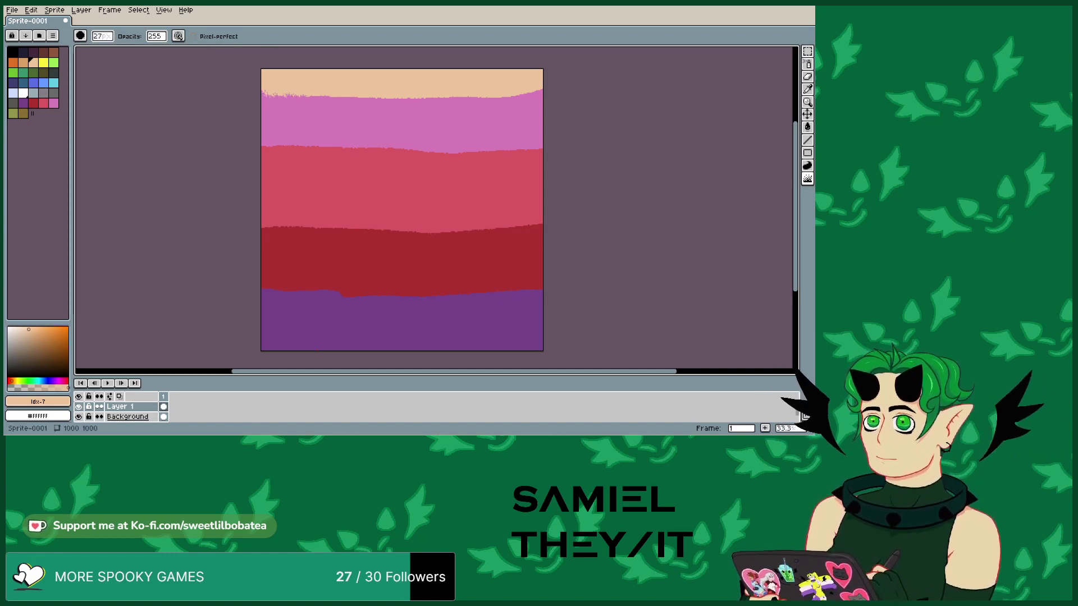
# - Set the Jumble brush size to 64 and scatter the boundaries between all the colour bands across the canvas
pyautogui.click(103, 36)
pyautogui.moveTo(136, 49); pyautogui.dragTo(197, 49)
pyautogui.moveTo(275, 81); pyautogui.dragTo(259, 82)
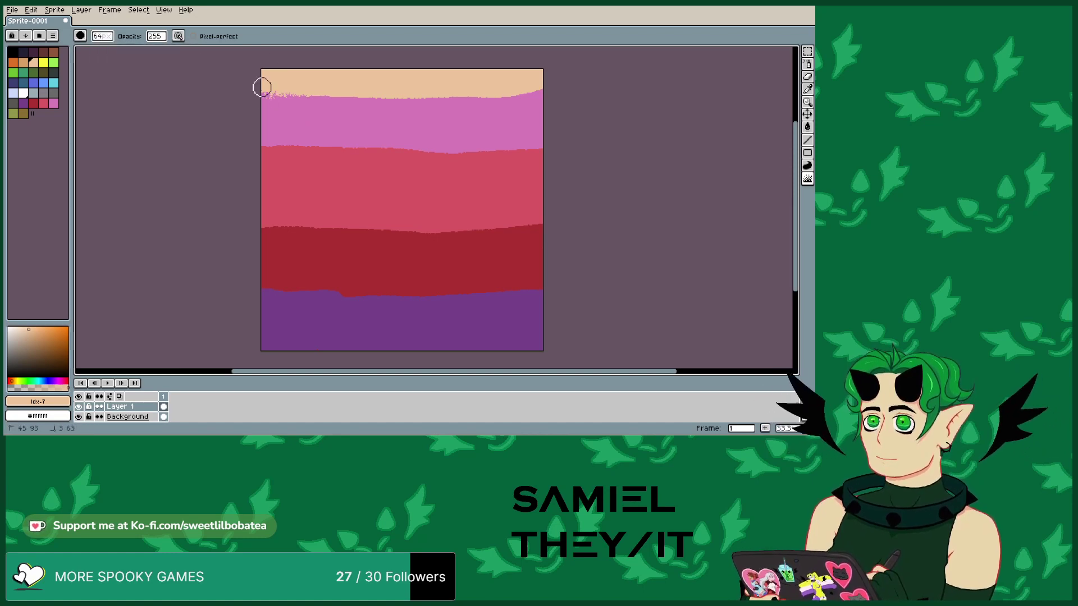
pyautogui.moveTo(339, 104)
pyautogui.mouseDown()
pyautogui.moveTo(280, 99)
pyautogui.moveTo(322, 98)
pyautogui.moveTo(307, 107)
pyautogui.moveTo(348, 99)
pyautogui.moveTo(335, 88)
pyautogui.moveTo(373, 89)
pyautogui.mouseUp()
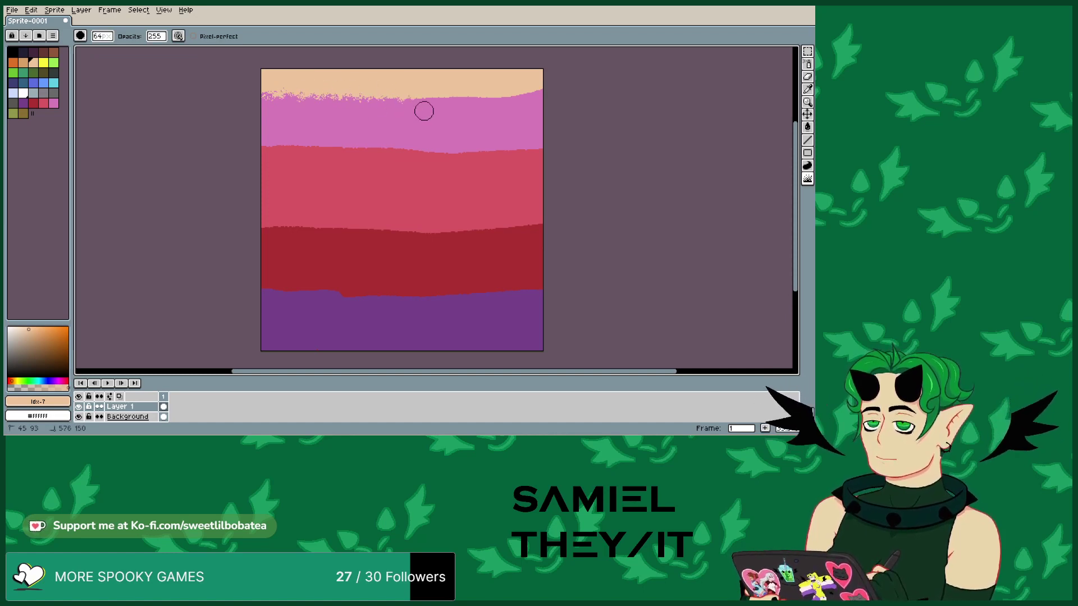
pyautogui.moveTo(439, 103)
pyautogui.mouseDown()
pyautogui.moveTo(262, 96)
pyautogui.moveTo(456, 94)
pyautogui.moveTo(430, 92)
pyautogui.moveTo(464, 103)
pyautogui.moveTo(551, 88)
pyautogui.moveTo(475, 93)
pyautogui.moveTo(532, 110)
pyautogui.moveTo(550, 101)
pyautogui.moveTo(480, 81)
pyautogui.moveTo(428, 103)
pyautogui.moveTo(360, 110)
pyautogui.moveTo(269, 92)
pyautogui.mouseUp()
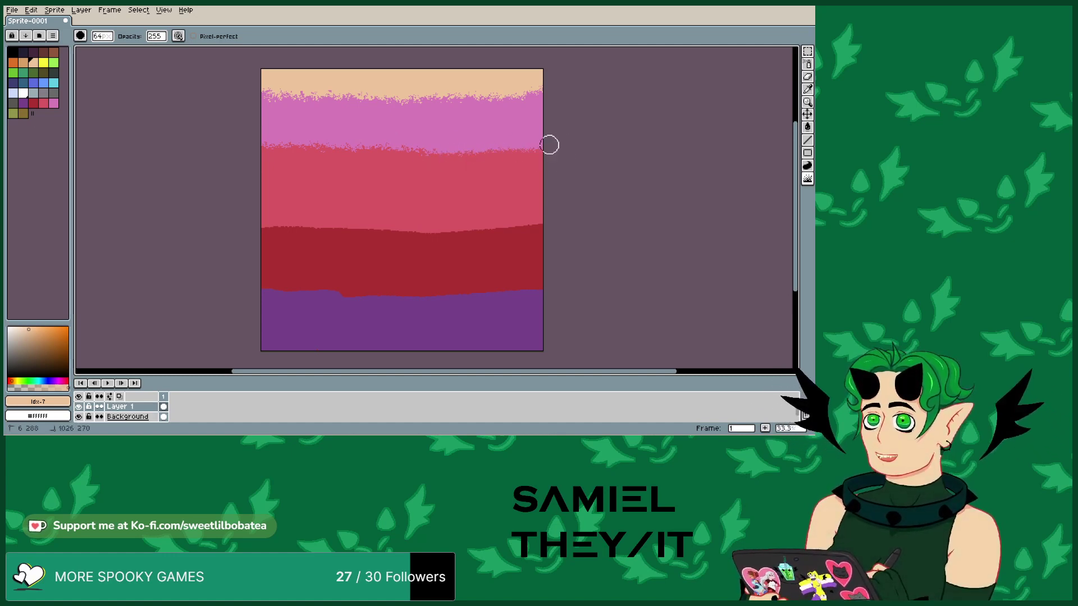
pyautogui.moveTo(275, 219)
pyautogui.mouseDown()
pyautogui.moveTo(308, 221)
pyautogui.moveTo(251, 228)
pyautogui.moveTo(320, 238)
pyautogui.moveTo(374, 227)
pyautogui.moveTo(320, 234)
pyautogui.moveTo(343, 228)
pyautogui.moveTo(460, 230)
pyautogui.moveTo(424, 235)
pyautogui.moveTo(449, 241)
pyautogui.moveTo(548, 225)
pyautogui.moveTo(475, 237)
pyautogui.mouseUp()
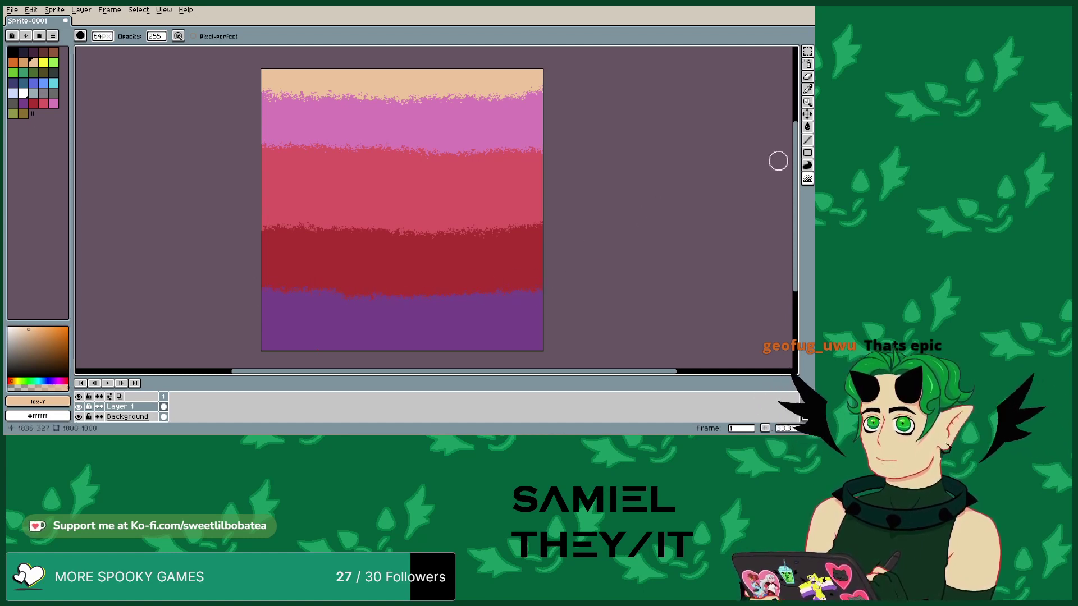
# - Try to soften the boundaries between all the colour bands with the Blur tool at size 64
pyautogui.click(781, 178)
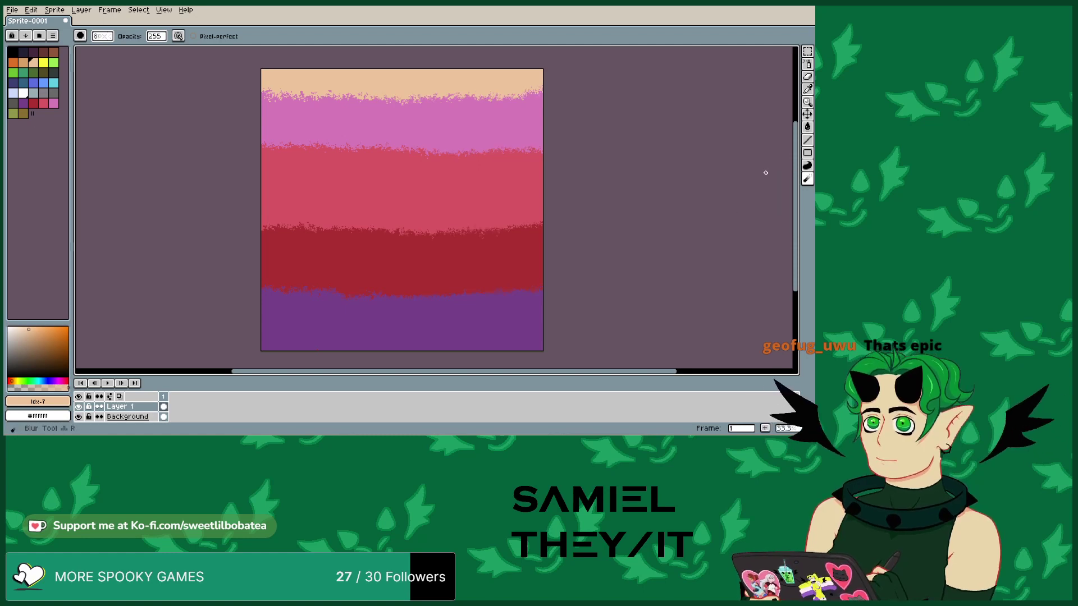
pyautogui.click(102, 35)
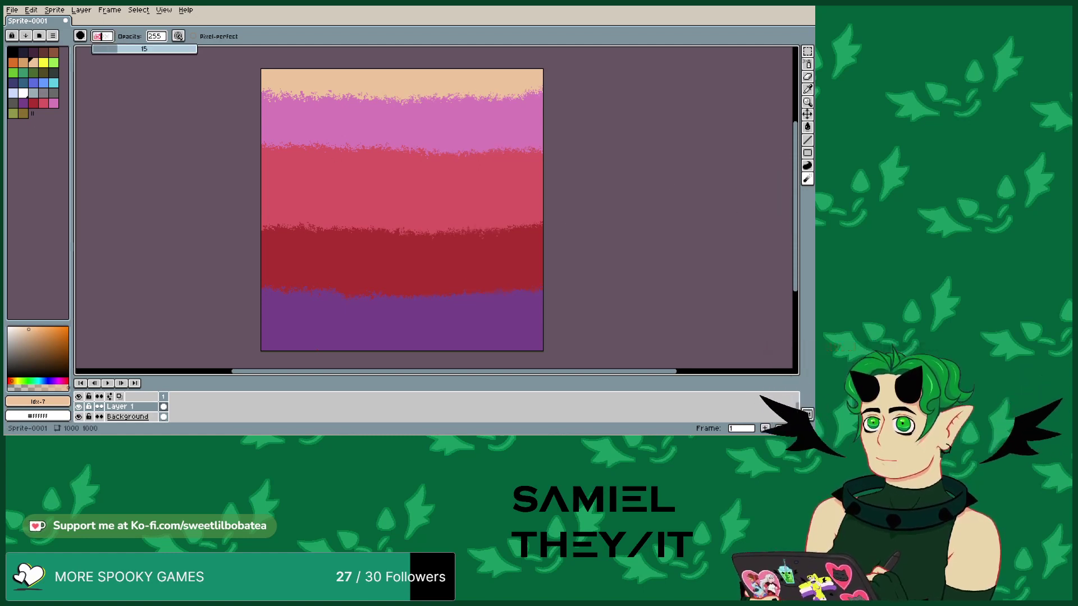
pyautogui.click(265, 285)
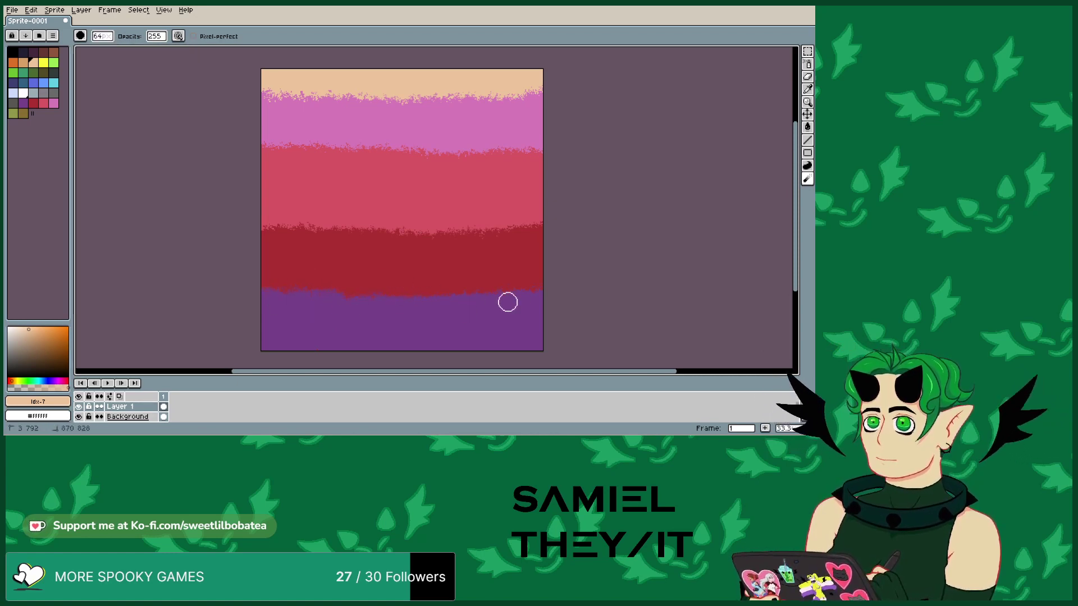
pyautogui.moveTo(536, 218)
pyautogui.mouseDown()
pyautogui.moveTo(498, 230)
pyautogui.moveTo(562, 231)
pyautogui.moveTo(369, 220)
pyautogui.moveTo(411, 232)
pyautogui.moveTo(234, 228)
pyautogui.mouseUp()
pyautogui.moveTo(243, 149); pyautogui.dragTo(253, 139)
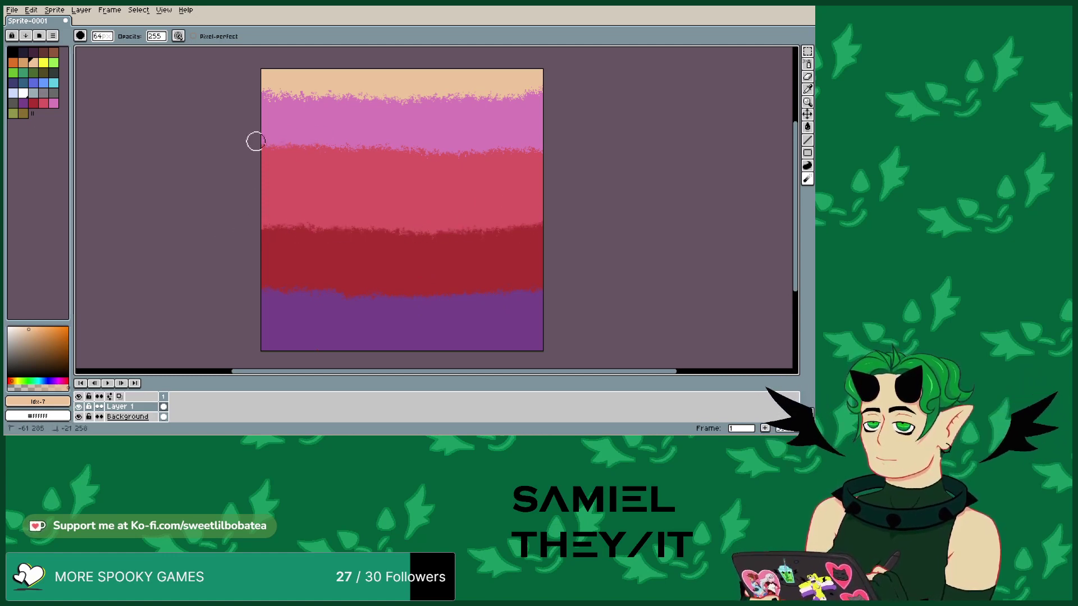
pyautogui.moveTo(368, 147)
pyautogui.mouseDown()
pyautogui.moveTo(388, 139)
pyautogui.moveTo(394, 150)
pyautogui.mouseUp()
pyautogui.moveTo(511, 157)
pyautogui.mouseDown()
pyautogui.moveTo(496, 154)
pyautogui.moveTo(536, 154)
pyautogui.moveTo(507, 108)
pyautogui.moveTo(524, 98)
pyautogui.moveTo(481, 100)
pyautogui.mouseUp()
pyautogui.moveTo(339, 94)
pyautogui.mouseDown()
pyautogui.moveTo(276, 94)
pyautogui.moveTo(349, 94)
pyautogui.moveTo(261, 99)
pyautogui.moveTo(296, 103)
pyautogui.moveTo(313, 94)
pyautogui.moveTo(264, 93)
pyautogui.mouseUp()
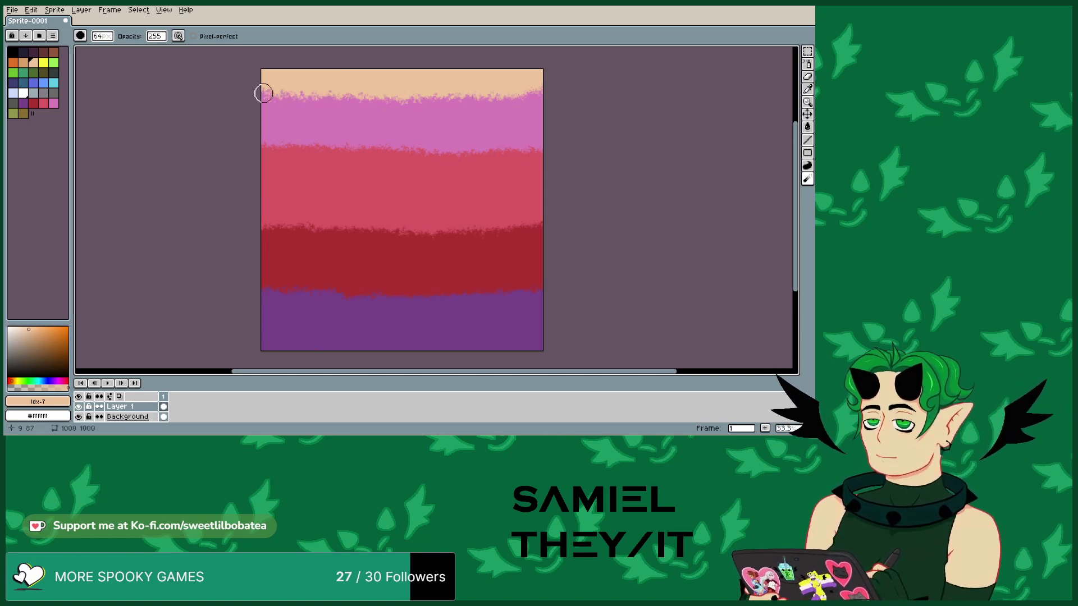
# - Inspect the blurred boundaries up close and undo the last four blur strokes
pyautogui.scroll(2, 396, 74)
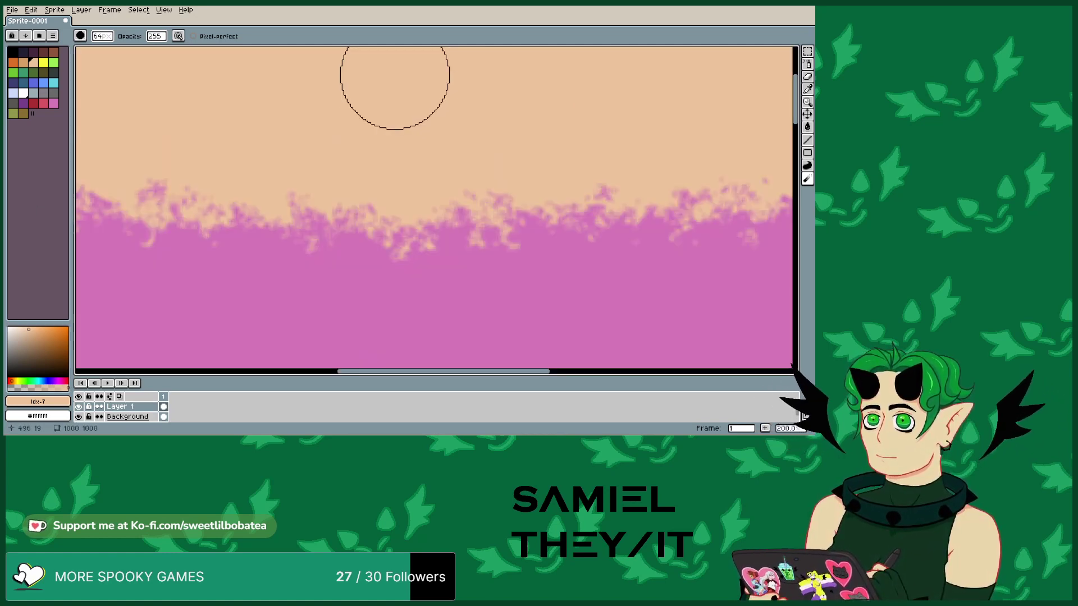
pyautogui.scroll(-2, 411, 143)
pyautogui.scroll(1, 322, 84)
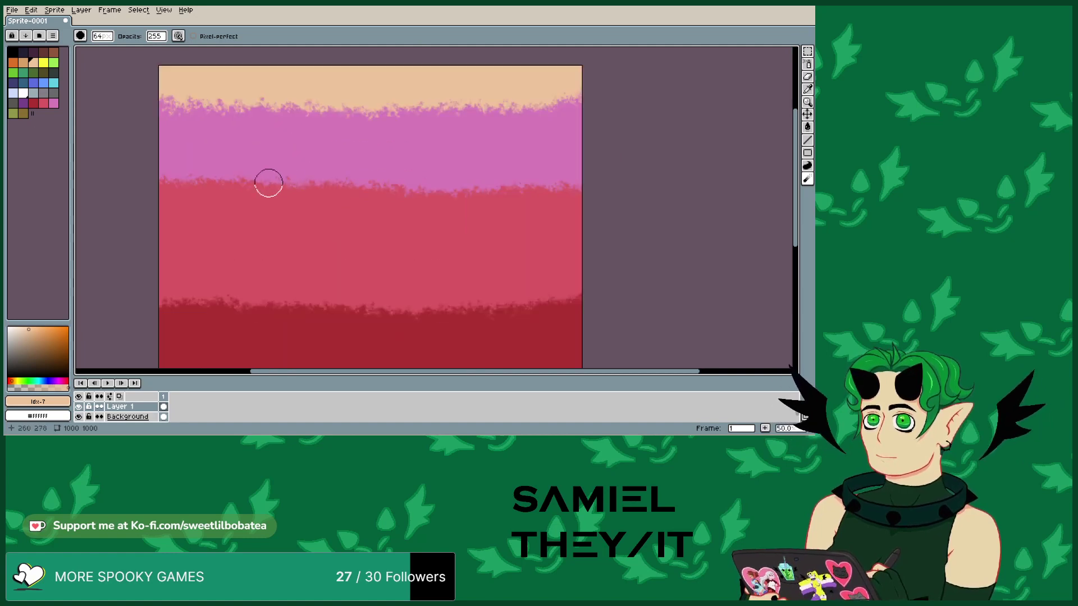
pyautogui.click(31, 10)
pyautogui.click(42, 22)
pyautogui.click(31, 9)
pyautogui.click(42, 21)
pyautogui.click(31, 9)
pyautogui.click(41, 21)
pyautogui.scroll(-3, 216, 133)
pyautogui.scroll(1, 313, 144)
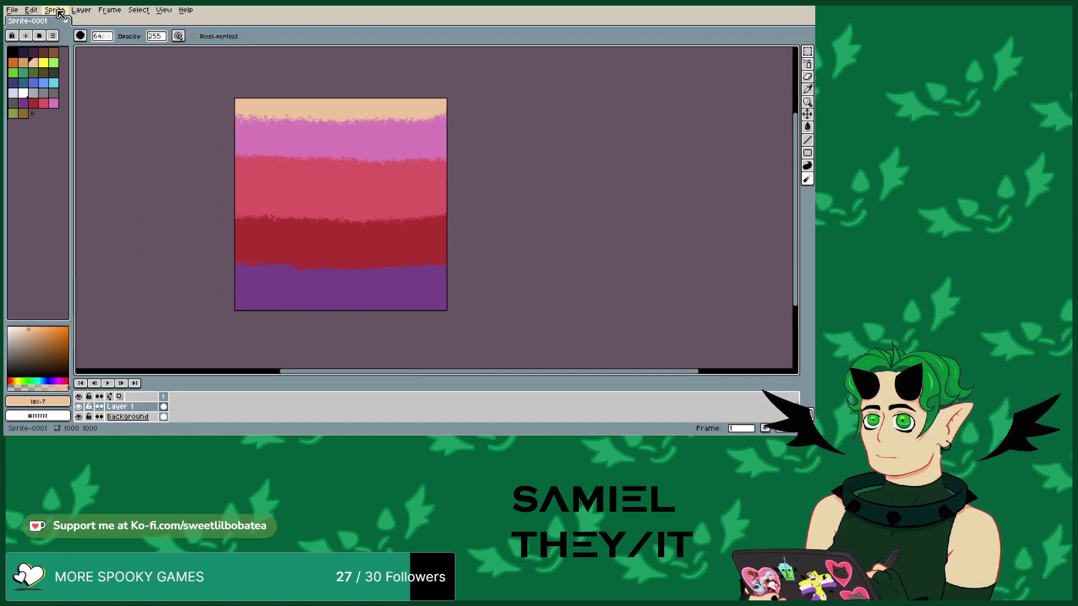
pyautogui.click(33, 10)
pyautogui.click(42, 21)
# - Examine the band boundaries up close and across the whole canvas
pyautogui.scroll(2, 284, 286)
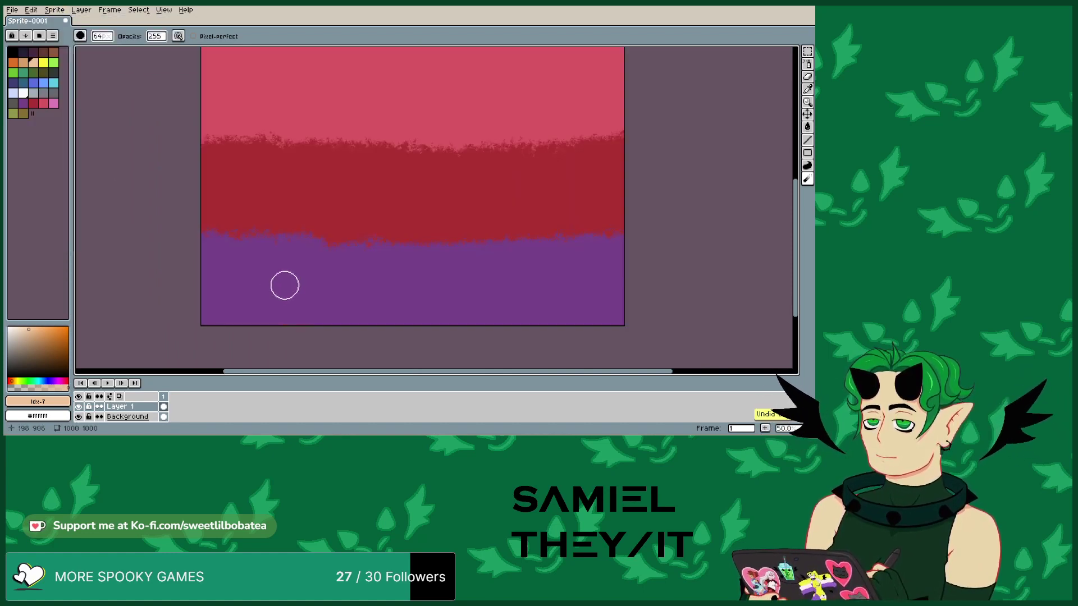
pyautogui.scroll(2, 434, 210)
pyautogui.scroll(-5, 434, 209)
pyautogui.scroll(1, 466, 169)
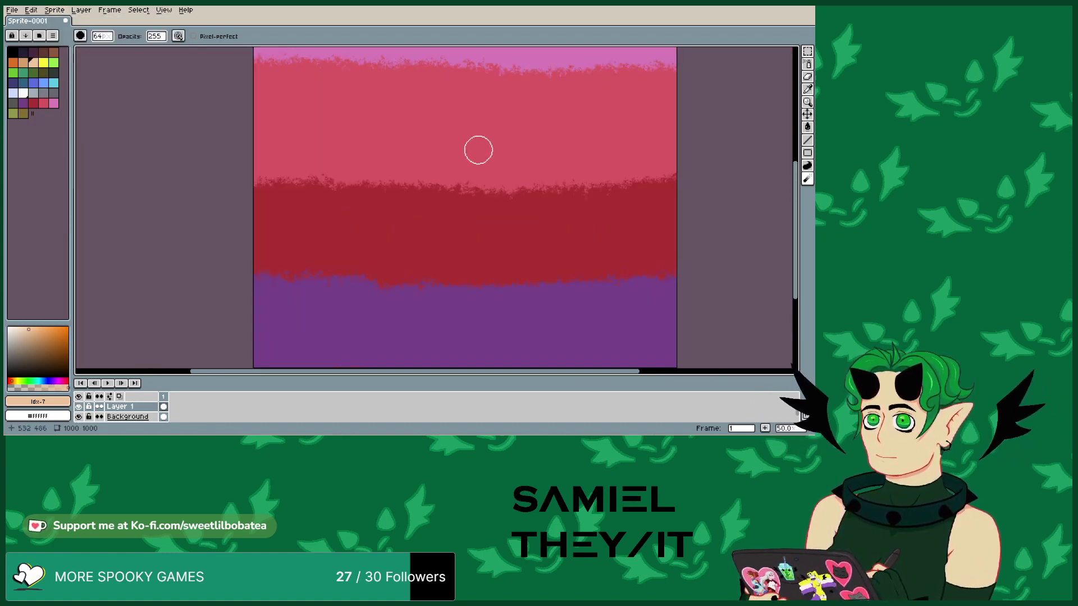
pyautogui.scroll(-2, 425, 225)
pyautogui.scroll(1, 510, 121)
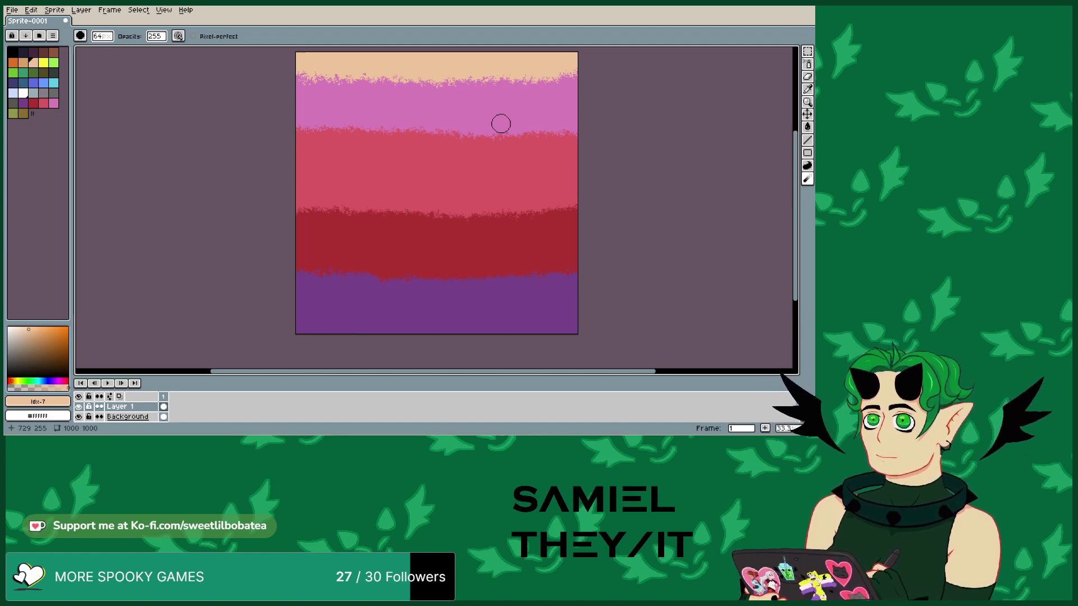
pyautogui.scroll(-1, 455, 196)
pyautogui.scroll(1, 433, 185)
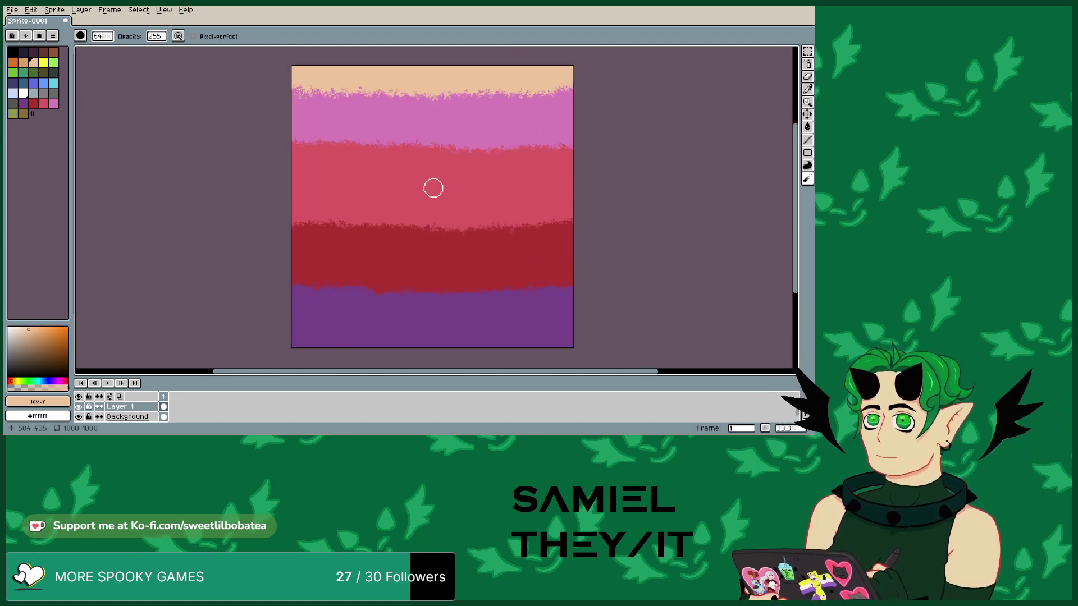
pyautogui.scroll(1, 483, 272)
pyautogui.scroll(-1, 484, 271)
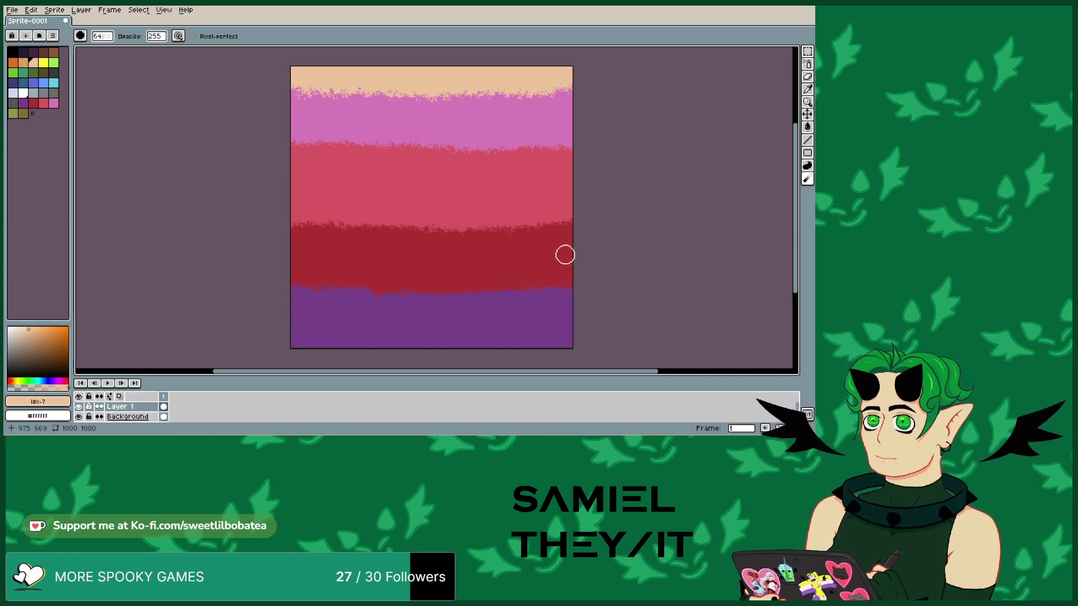
# - Sample the orchid pink from the canvas and spray it at brush size 3 over the left part of the peach boundary
pyautogui.click(808, 66)
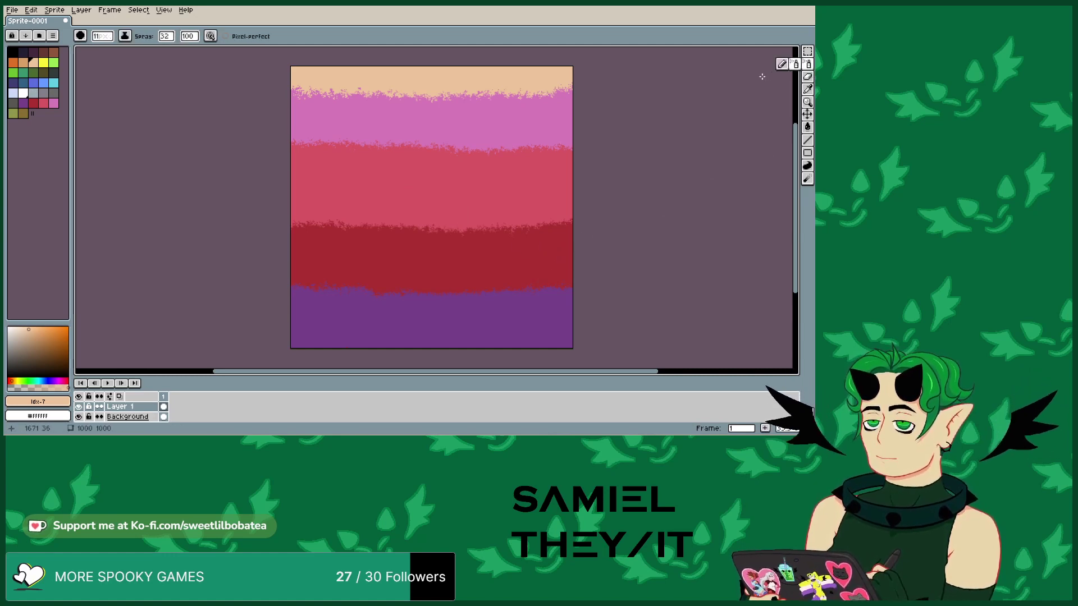
pyautogui.click(110, 37)
pyautogui.moveTo(111, 51); pyautogui.dragTo(97, 54)
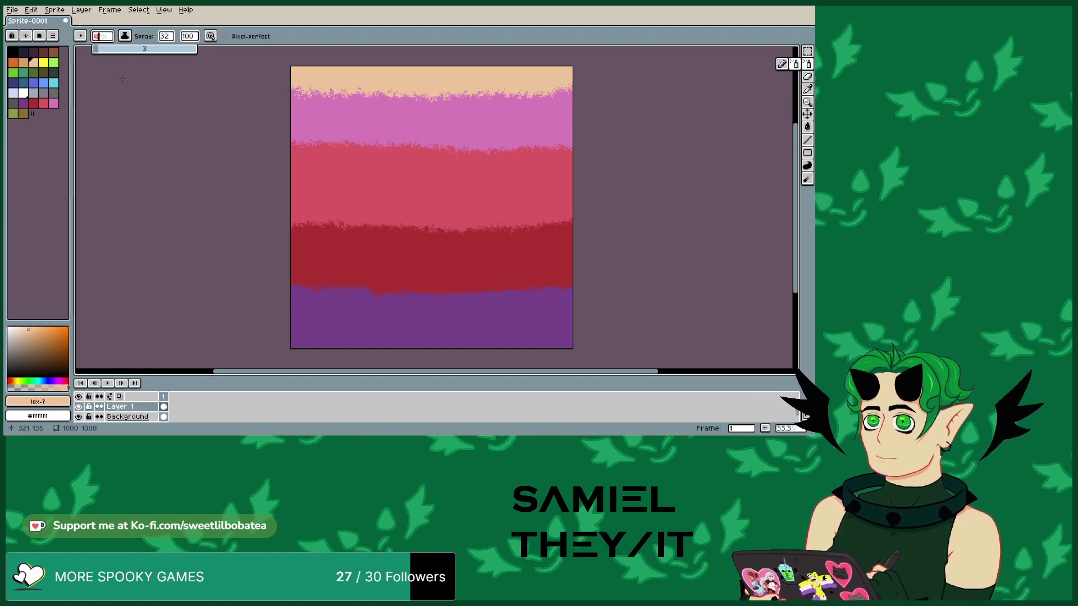
pyautogui.click(807, 89)
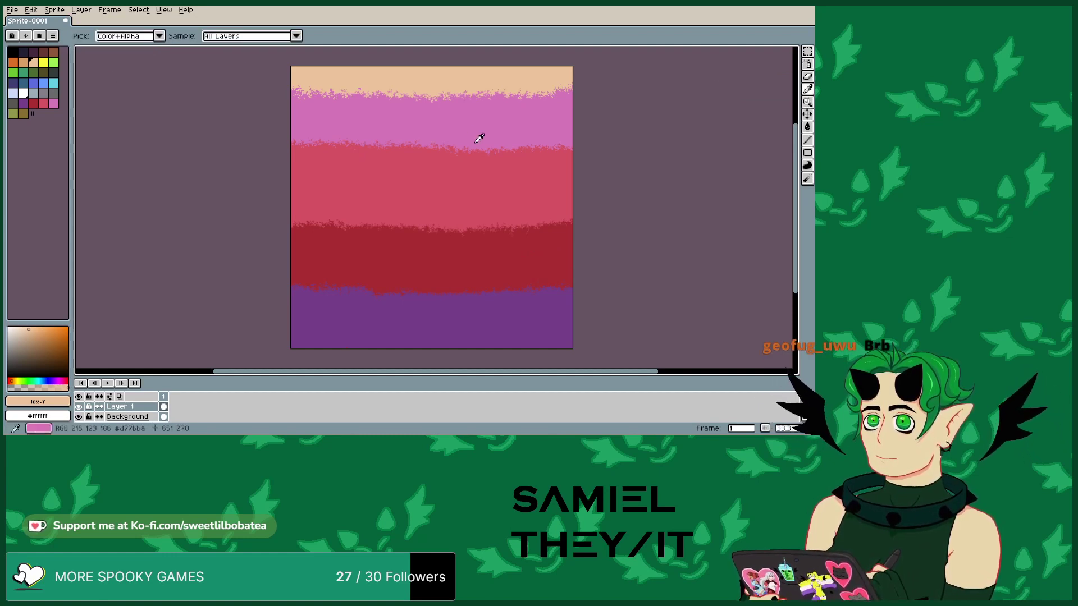
pyautogui.click(444, 118)
pyautogui.click(807, 64)
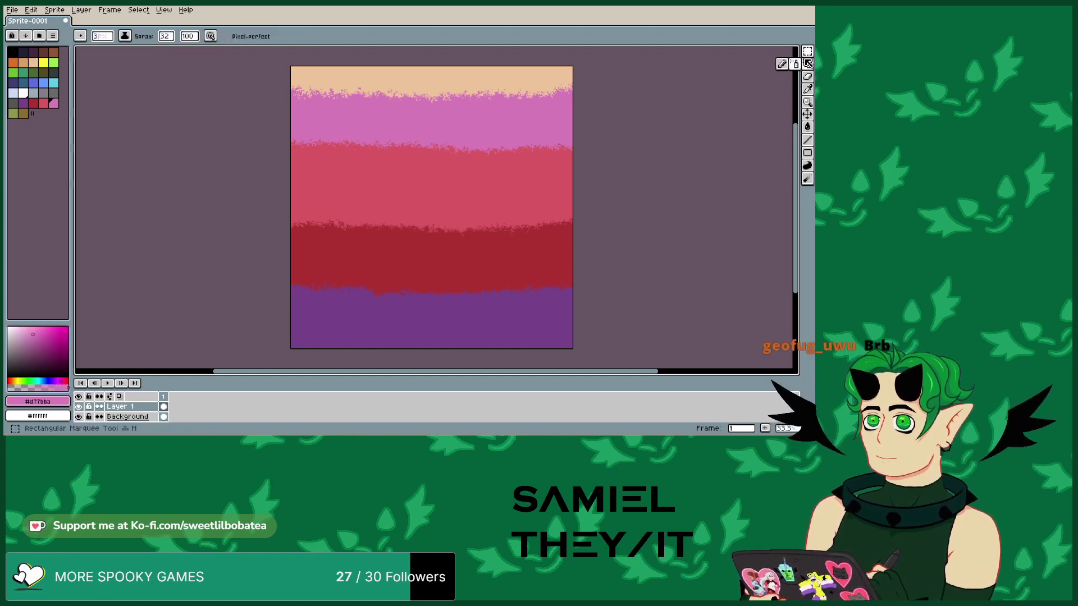
pyautogui.moveTo(280, 97); pyautogui.dragTo(315, 96)
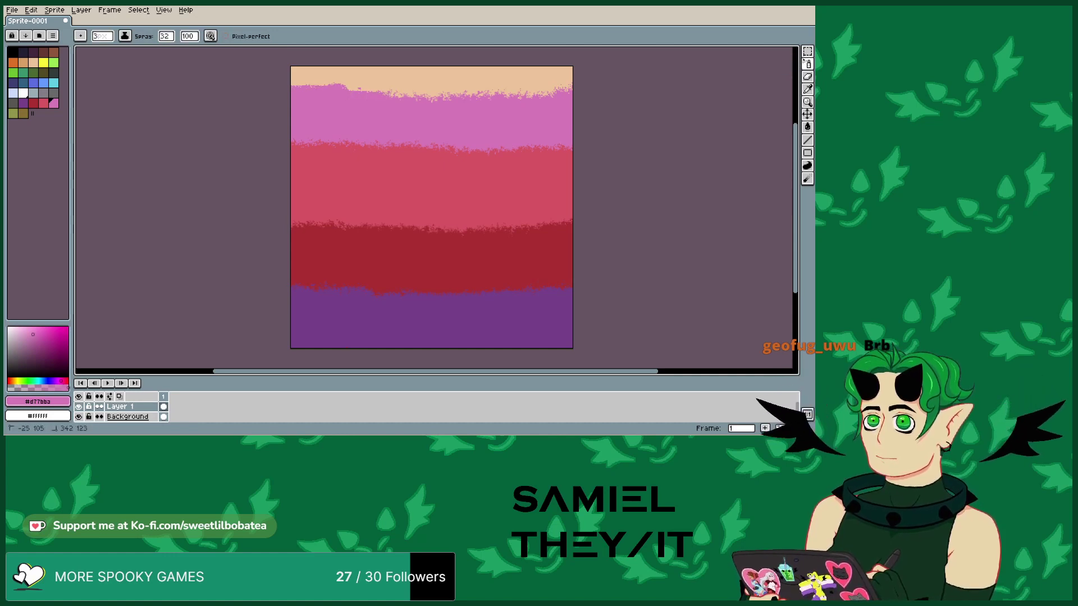
# - Set the spray brush size to 1 and undo the last orchid pink stroke
pyautogui.click(102, 37)
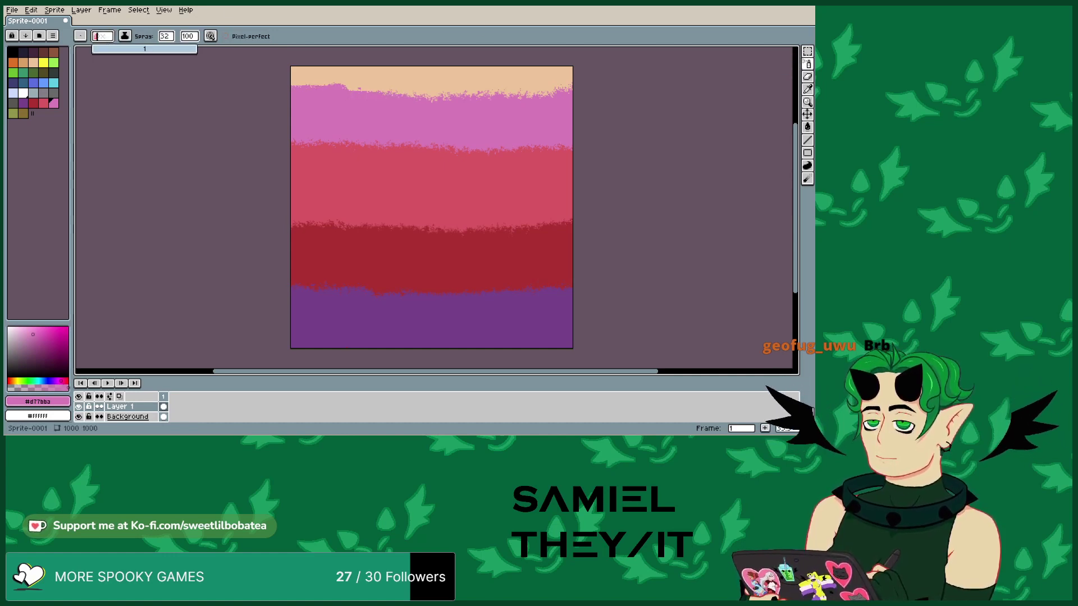
pyautogui.click(31, 9)
pyautogui.click(50, 21)
# - Try spraying orchid pink at brush size 1 along the peach boundary and undo the stroke
pyautogui.moveTo(293, 93); pyautogui.dragTo(415, 93)
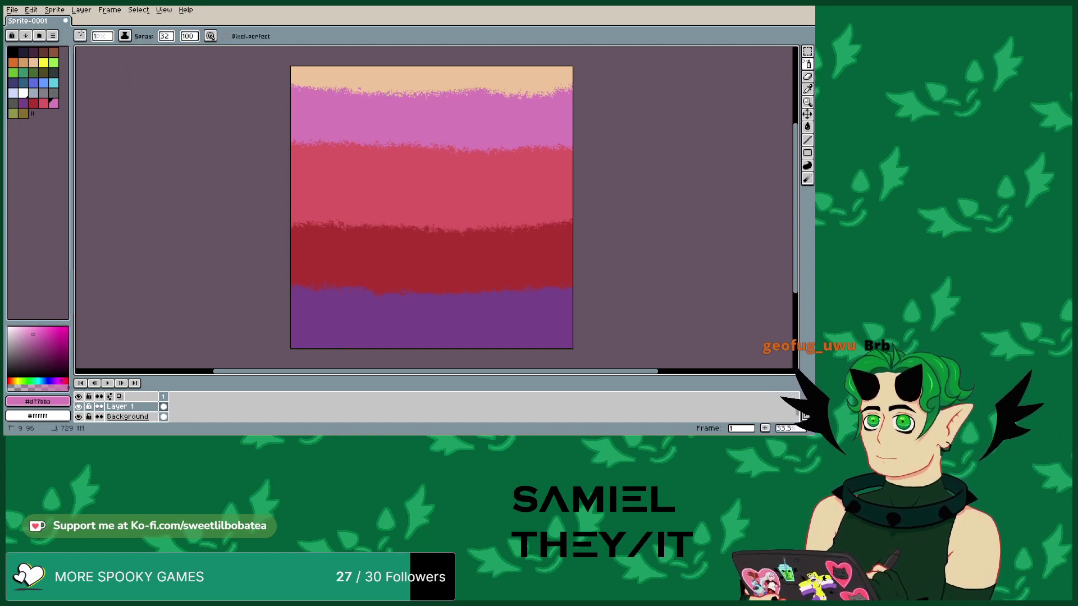
pyautogui.click(31, 10)
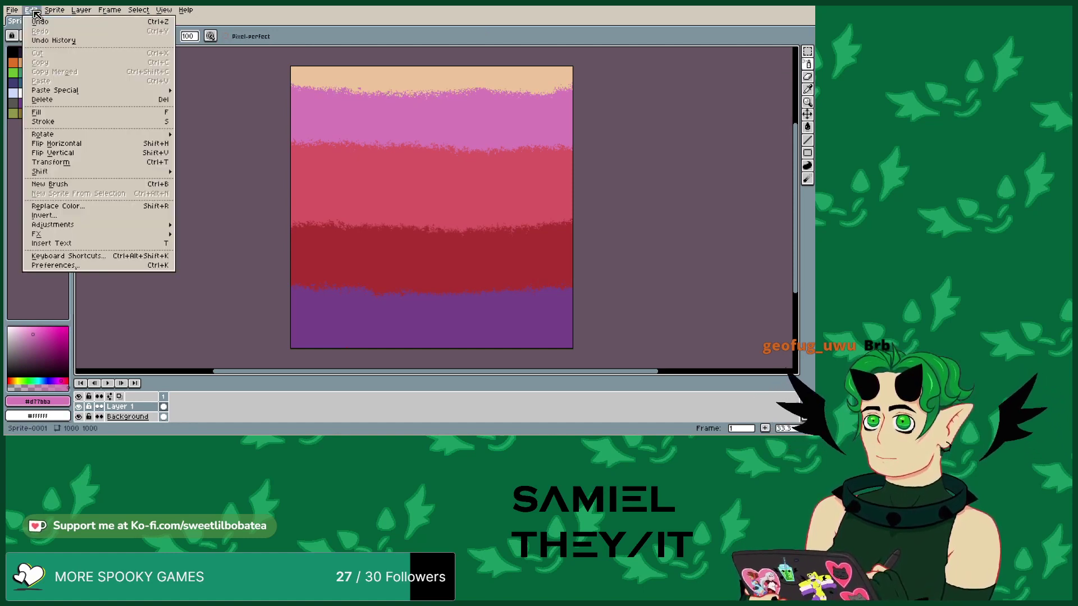
pyautogui.click(51, 21)
# - Set the spray speed to 45 and spray orchid pink speckles along the whole peach boundary
pyautogui.click(165, 37)
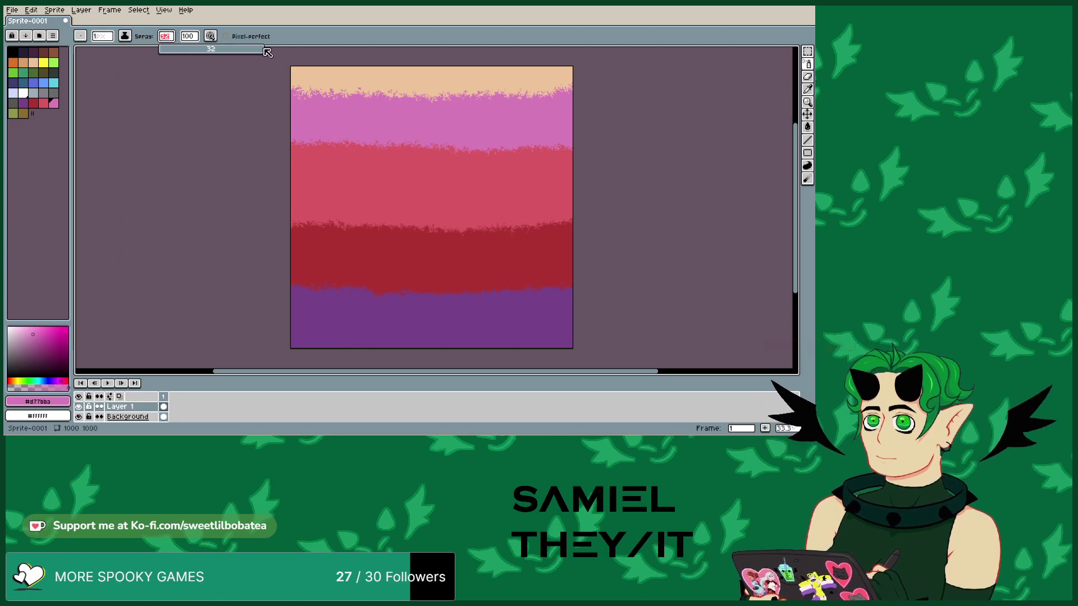
pyautogui.click(194, 37)
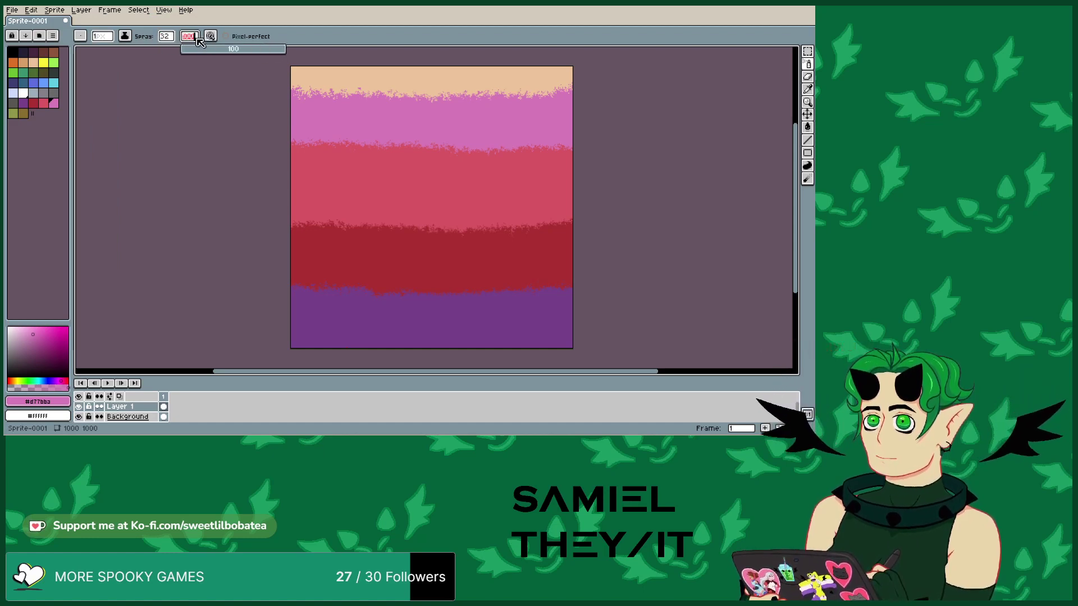
pyautogui.moveTo(278, 52); pyautogui.dragTo(228, 50)
pyautogui.moveTo(414, 90)
pyautogui.mouseDown()
pyautogui.moveTo(556, 88)
pyautogui.moveTo(299, 76)
pyautogui.moveTo(495, 89)
pyautogui.mouseUp()
pyautogui.moveTo(288, 95); pyautogui.dragTo(430, 100)
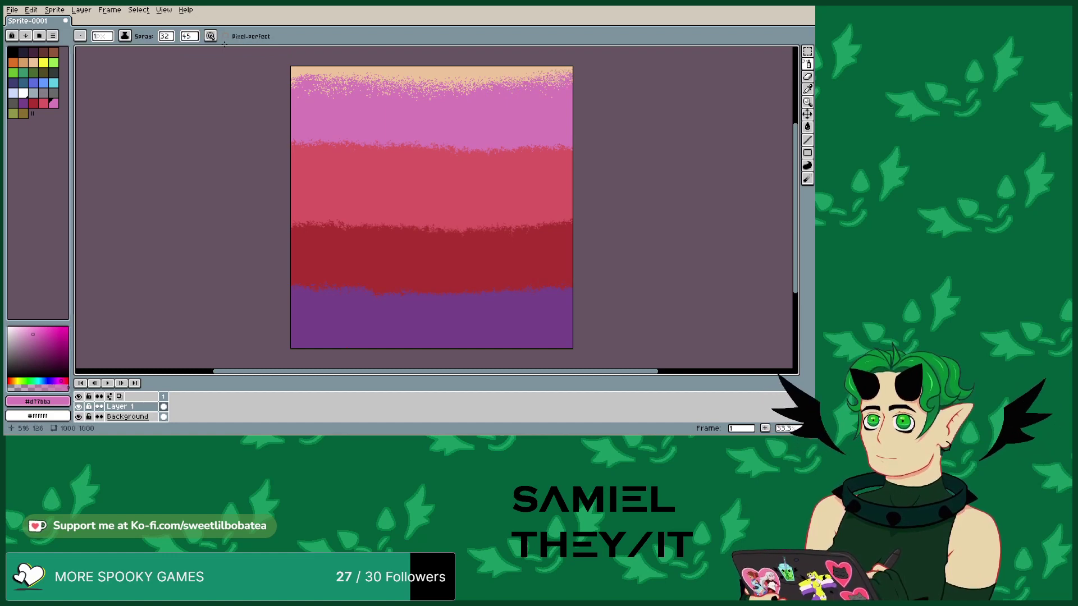
# - Spray orchid pink along the pinkish red boundary, extending the pink band lower with a speckled edge
pyautogui.moveTo(482, 151); pyautogui.dragTo(582, 147)
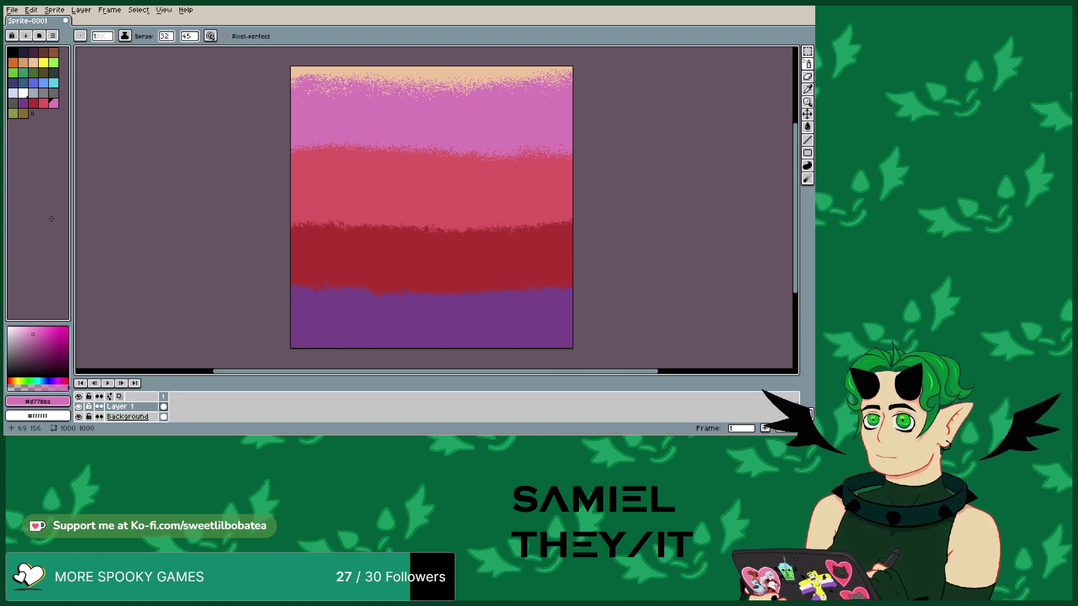
pyautogui.moveTo(293, 154)
pyautogui.mouseDown()
pyautogui.moveTo(568, 155)
pyautogui.moveTo(483, 163)
pyautogui.mouseUp()
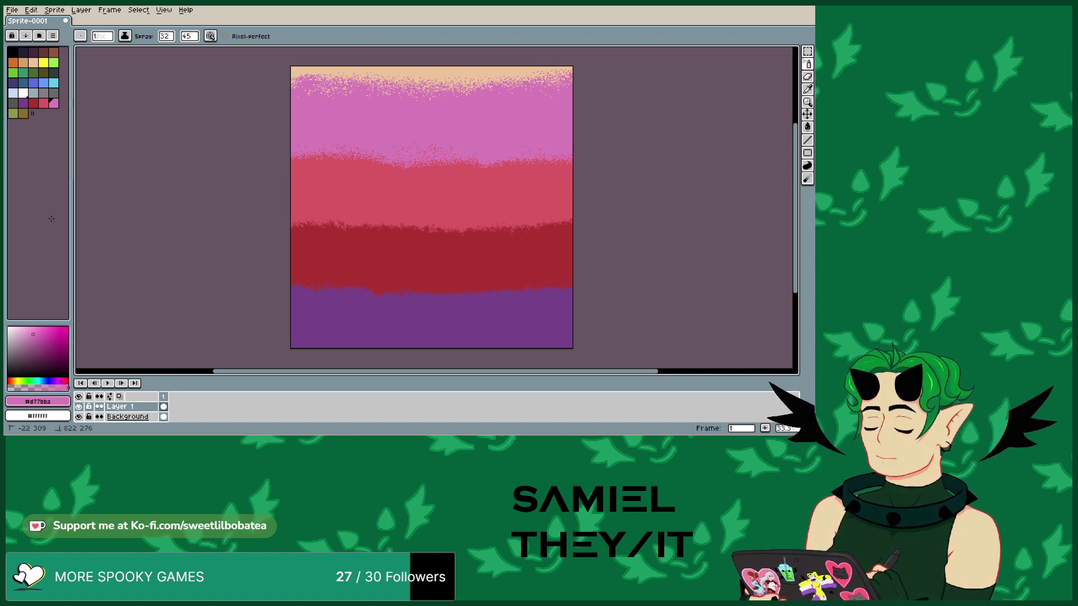
pyautogui.moveTo(291, 158); pyautogui.dragTo(348, 159)
pyautogui.moveTo(497, 163)
pyautogui.mouseDown()
pyautogui.moveTo(569, 163)
pyautogui.moveTo(314, 168)
pyautogui.mouseUp()
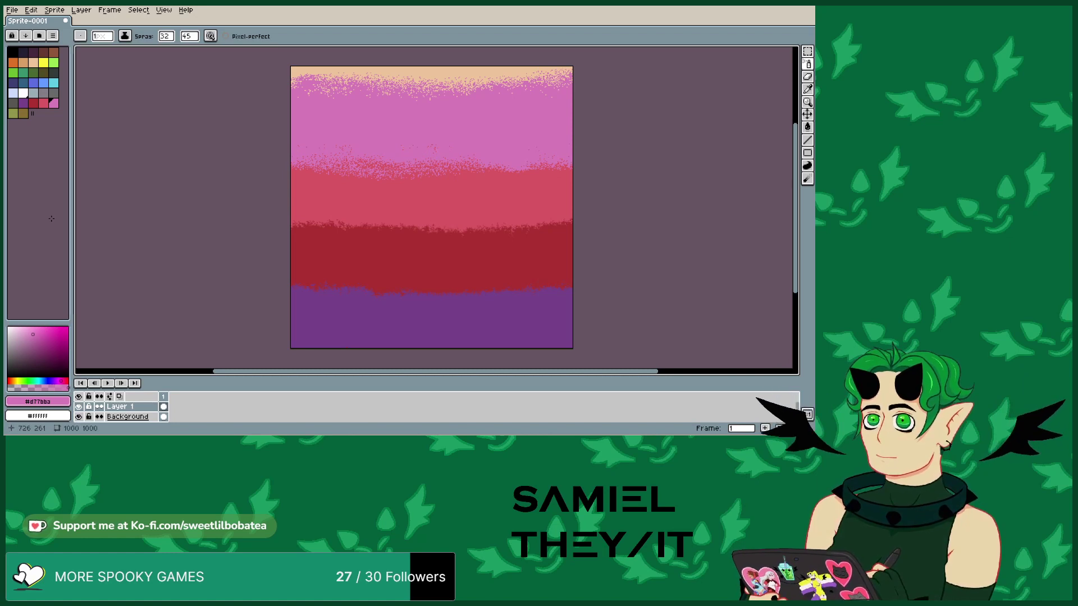
# - Sample the pinkish red from the canvas and spray it down into the upper edge of the dark red band
pyautogui.press('i')
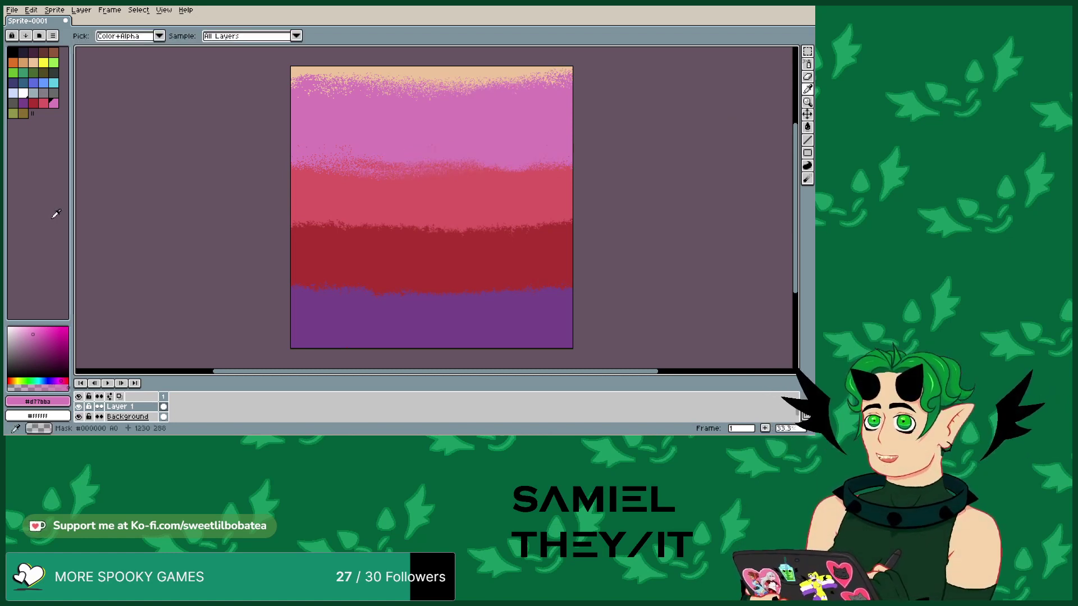
pyautogui.press('[')
pyautogui.press('e')
pyautogui.hotkey('shift', 'b')
pyautogui.moveTo(512, 230); pyautogui.dragTo(339, 219)
pyautogui.moveTo(465, 234)
pyautogui.mouseDown()
pyautogui.moveTo(297, 231)
pyautogui.moveTo(566, 236)
pyautogui.mouseUp()
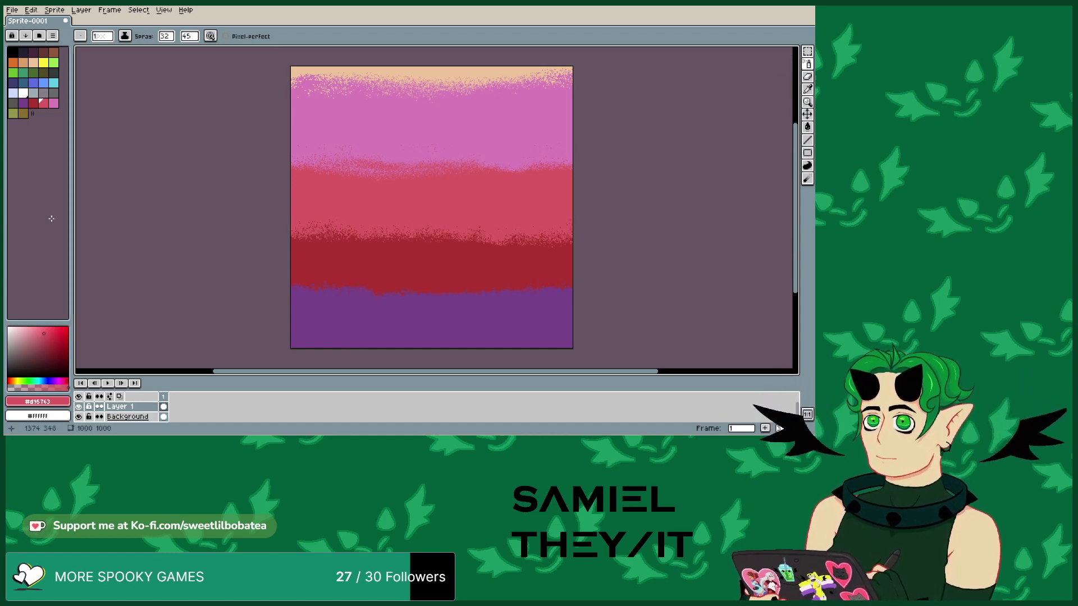
# - Sample the dark red from the canvas and spray it down into the upper edge of the purple band
pyautogui.press('i')
pyautogui.click(553, 236)
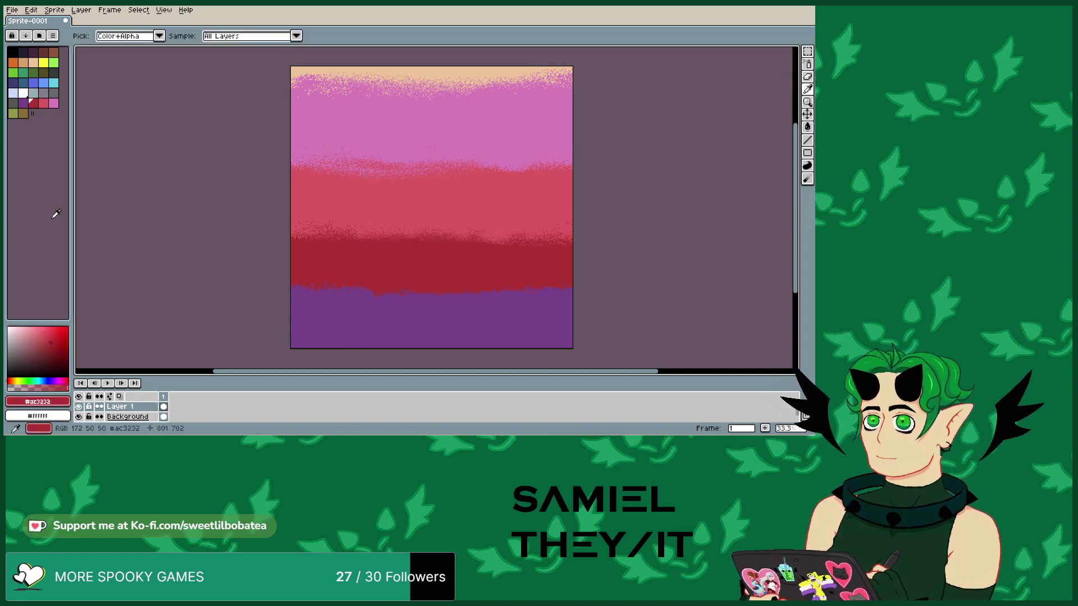
pyautogui.hotkey('shift', 'b')
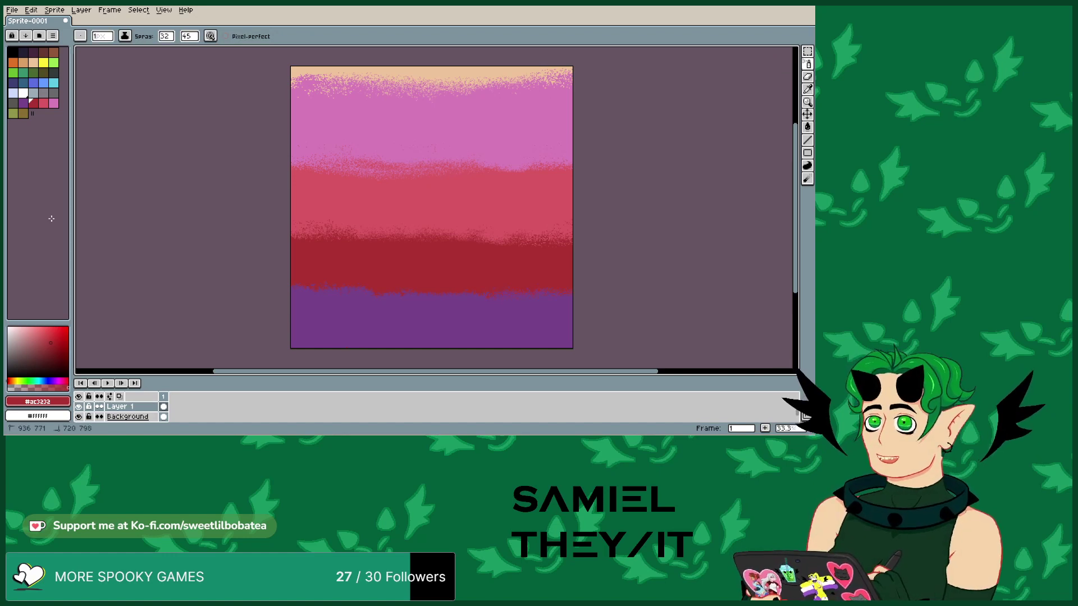
pyautogui.moveTo(448, 295)
pyautogui.mouseDown()
pyautogui.moveTo(309, 294)
pyautogui.moveTo(396, 293)
pyautogui.mouseUp()
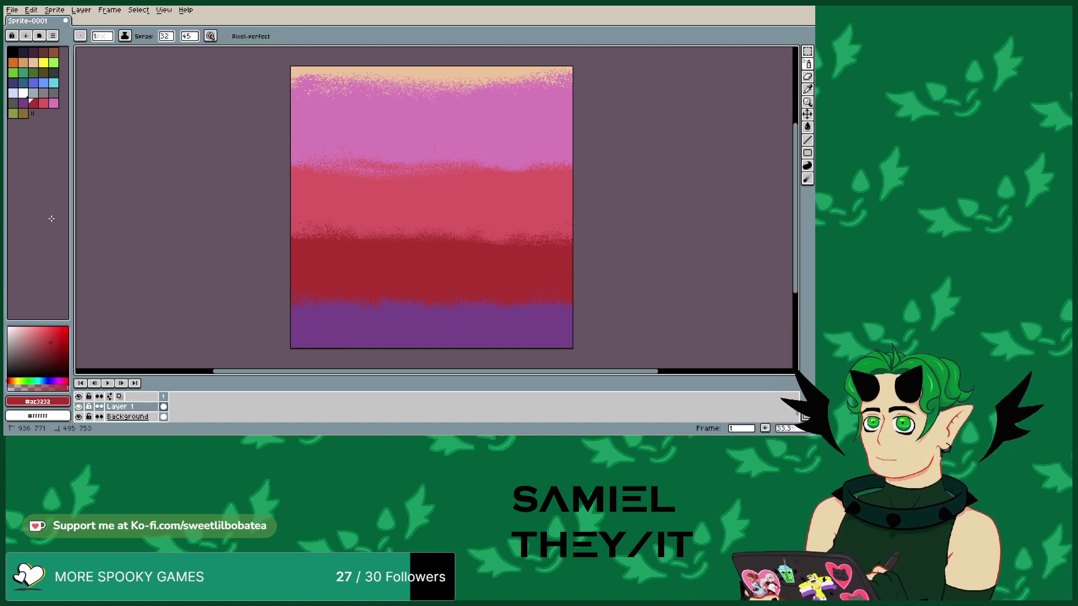
pyautogui.press('i')
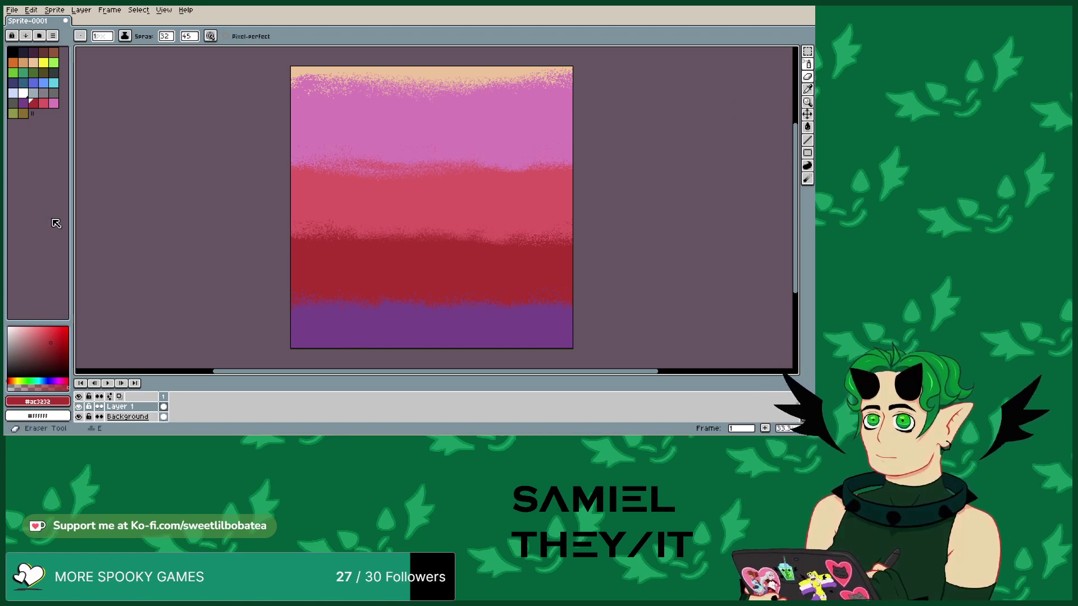
pyautogui.hotkey('shift', 'b')
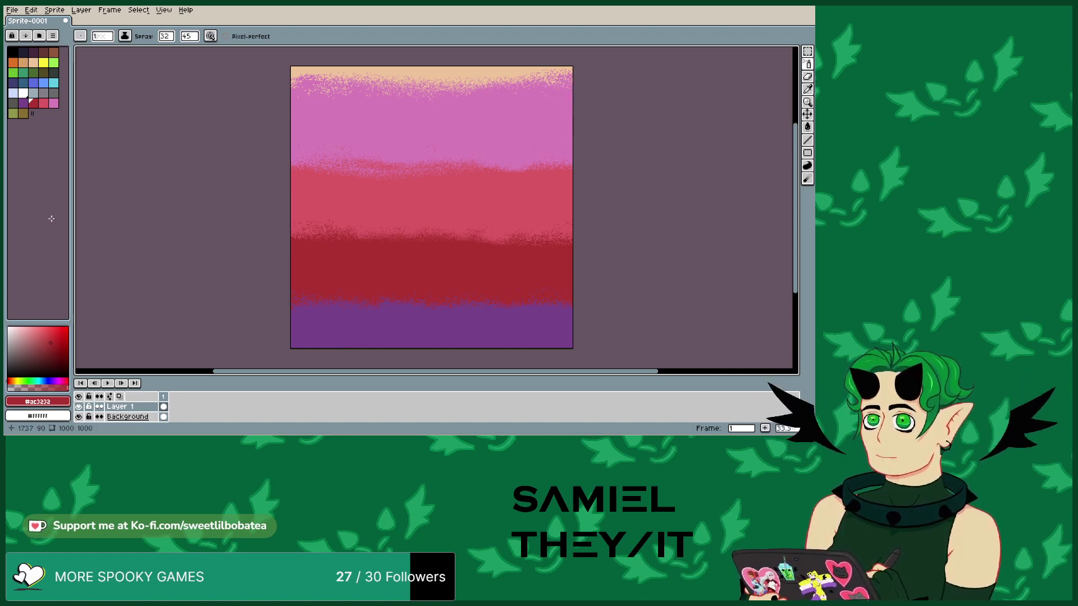
# - Sample the peach from the canvas and spray it along the top of the orchid pink band, widening the peach band
pyautogui.press('i')
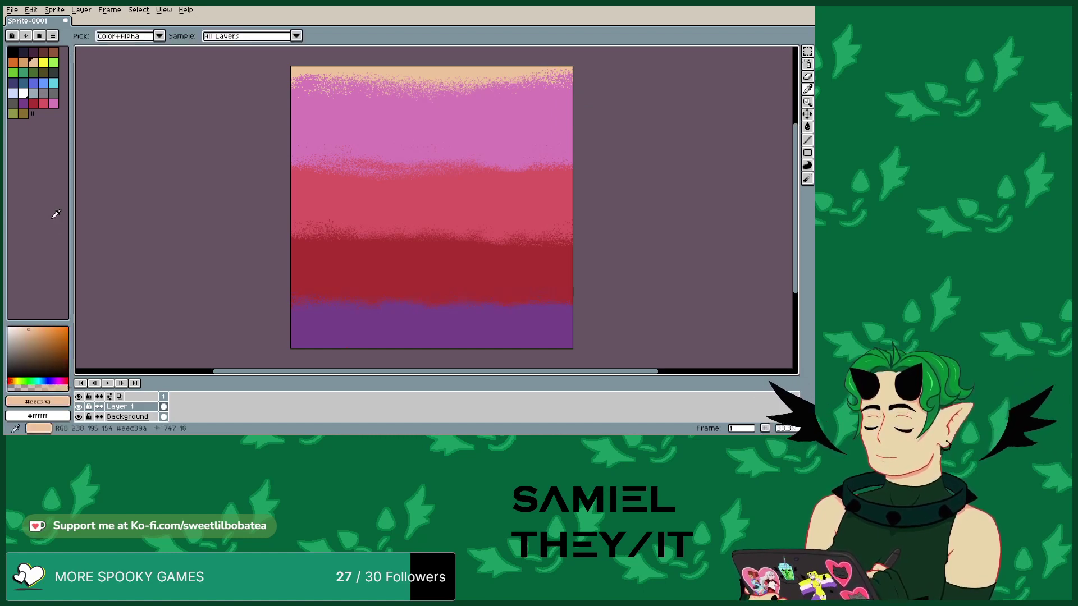
pyautogui.hotkey('shift', 'b')
pyautogui.moveTo(567, 79)
pyautogui.mouseDown()
pyautogui.moveTo(365, 82)
pyautogui.moveTo(522, 74)
pyautogui.mouseUp()
pyautogui.moveTo(336, 85)
pyautogui.mouseDown()
pyautogui.moveTo(314, 79)
pyautogui.moveTo(538, 84)
pyautogui.moveTo(516, 87)
pyautogui.mouseUp()
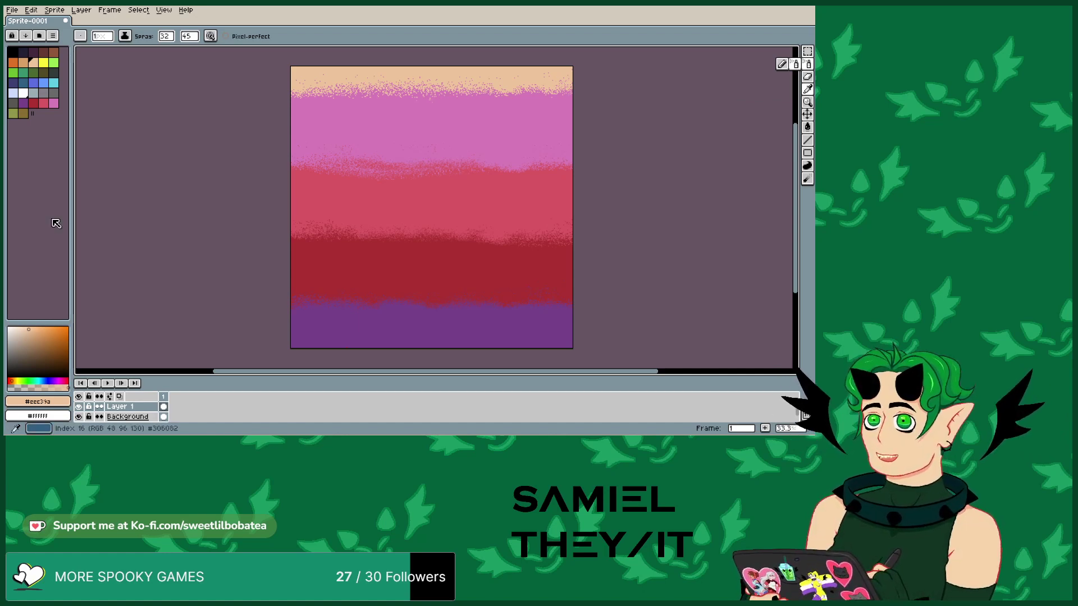
# - Spray a dark blue band with palette colour 15 along the canvas's bottom edge, speckling up into the purple
pyautogui.press(']')
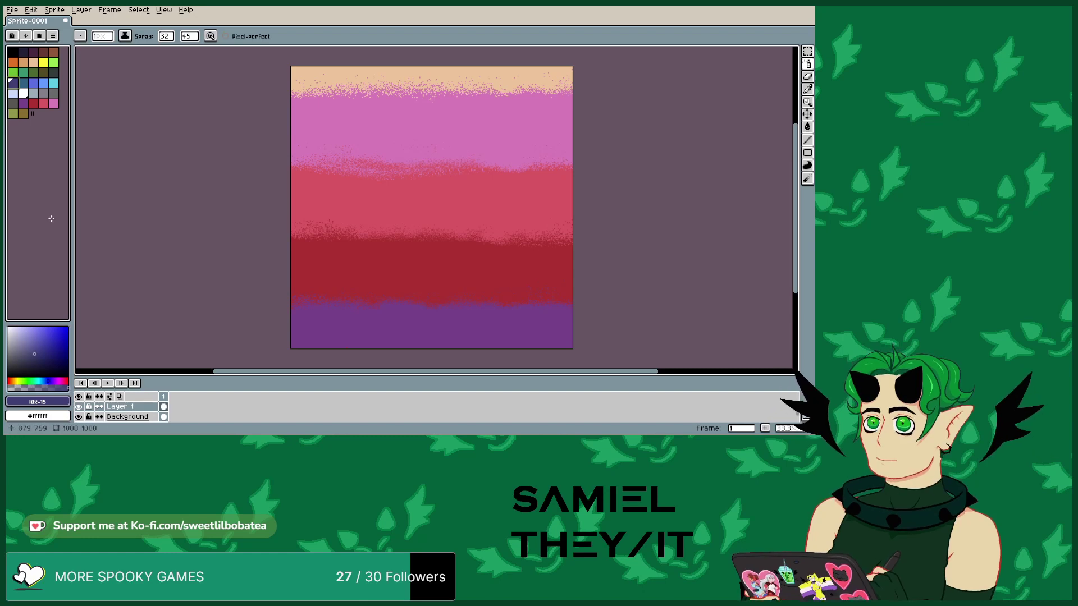
pyautogui.moveTo(556, 344); pyautogui.dragTo(376, 345)
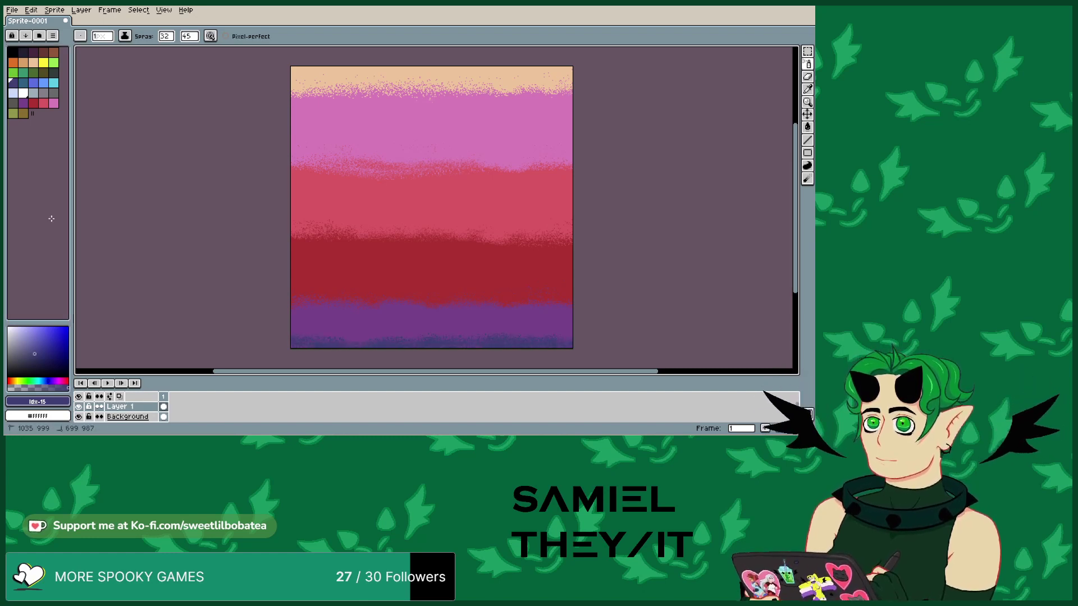
pyautogui.moveTo(570, 328); pyautogui.dragTo(559, 332)
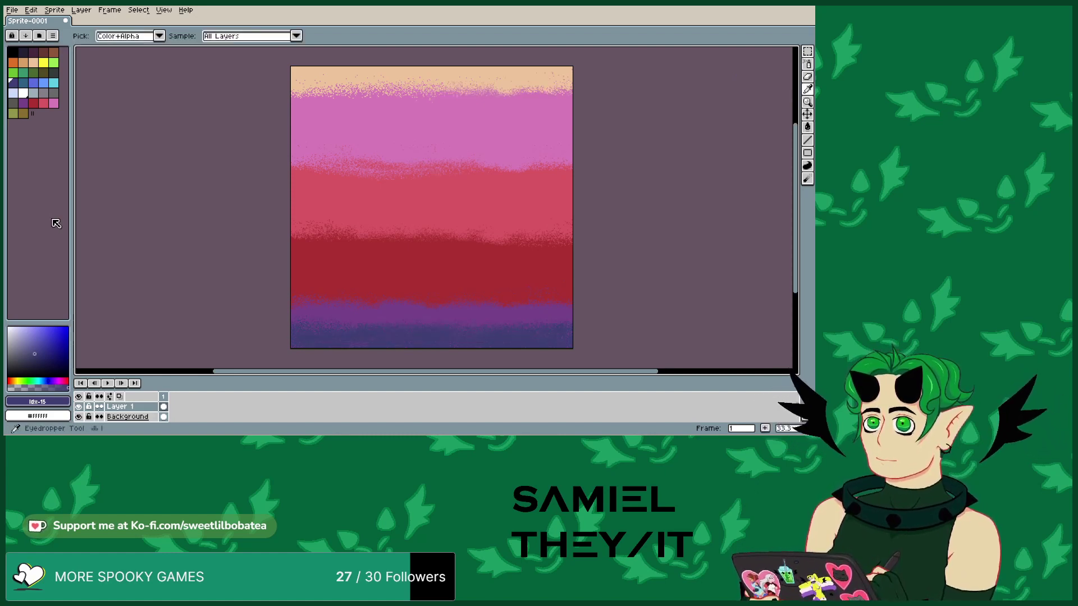
# - Spray the pinkish red (#d95763) across the whole dark red boundary, extending the pinkish red band lower
pyautogui.click(43, 103)
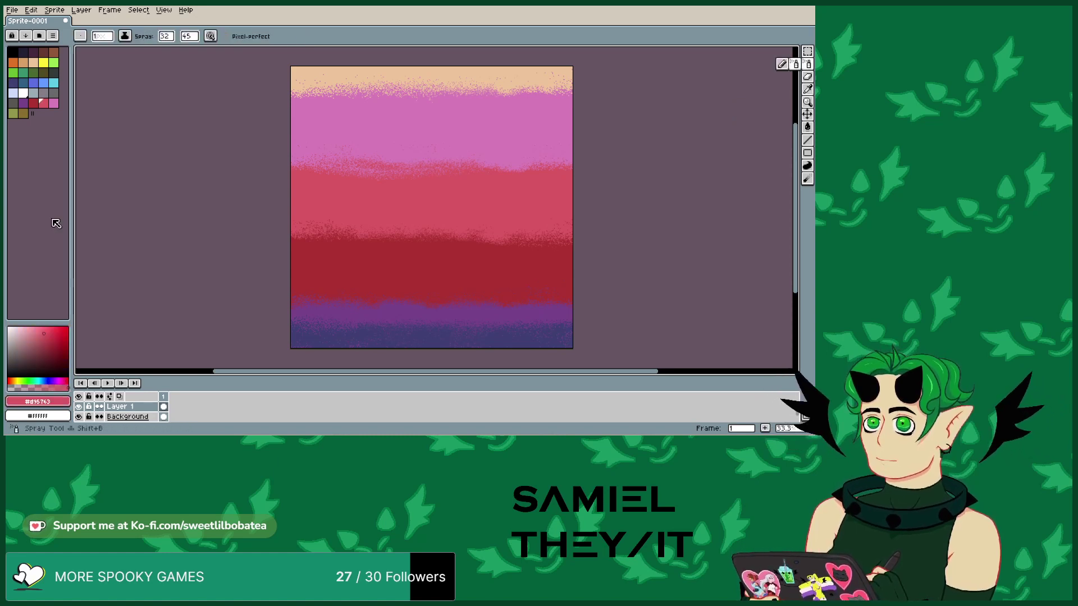
pyautogui.moveTo(494, 239)
pyautogui.mouseDown()
pyautogui.moveTo(566, 241)
pyautogui.moveTo(533, 247)
pyautogui.mouseUp()
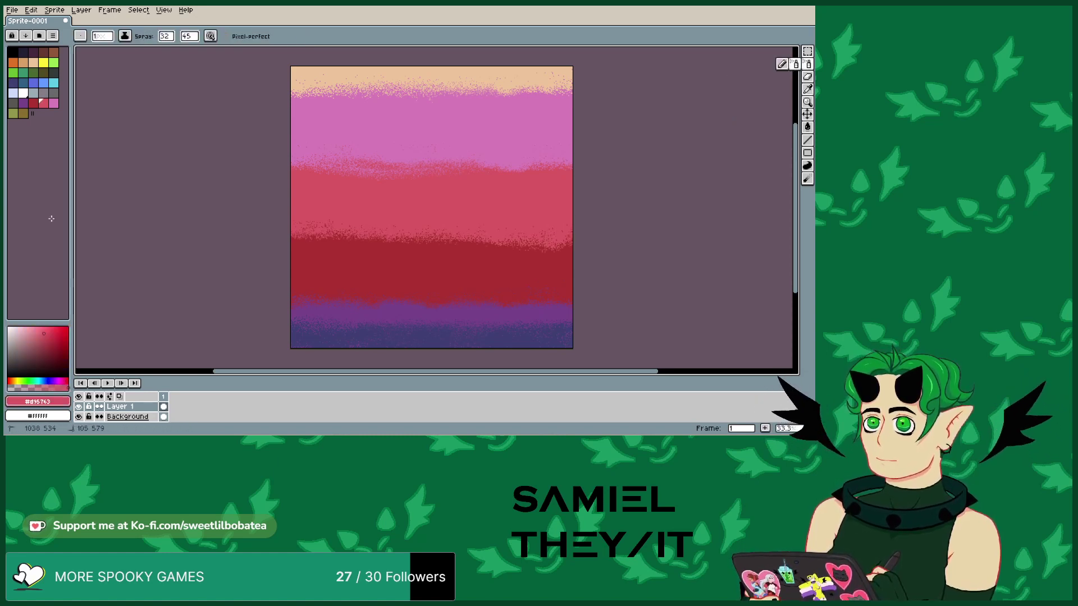
pyautogui.moveTo(292, 247); pyautogui.dragTo(493, 246)
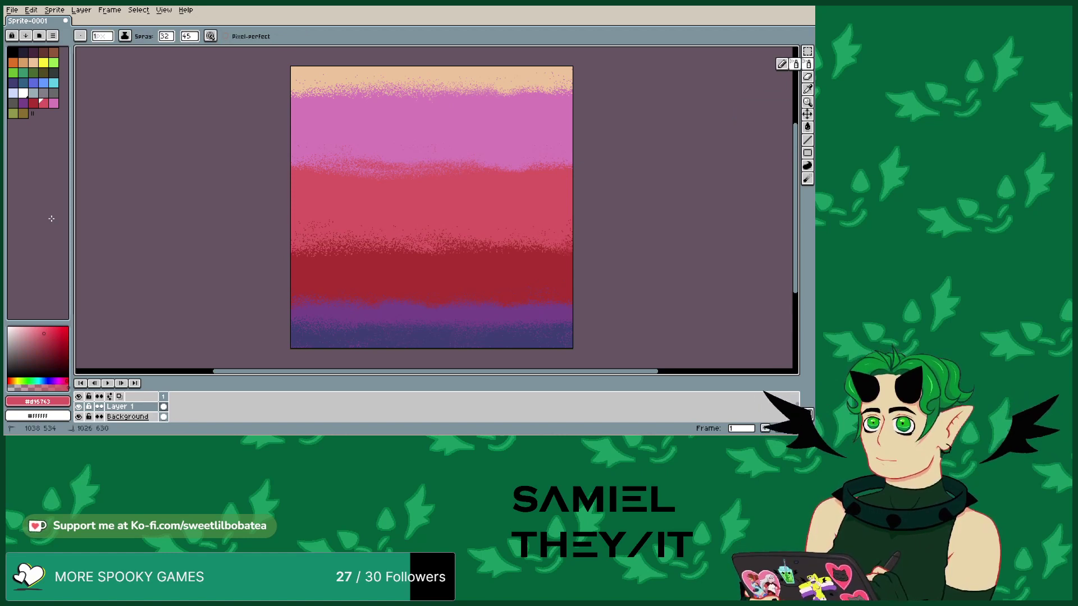
pyautogui.moveTo(567, 249); pyautogui.dragTo(294, 252)
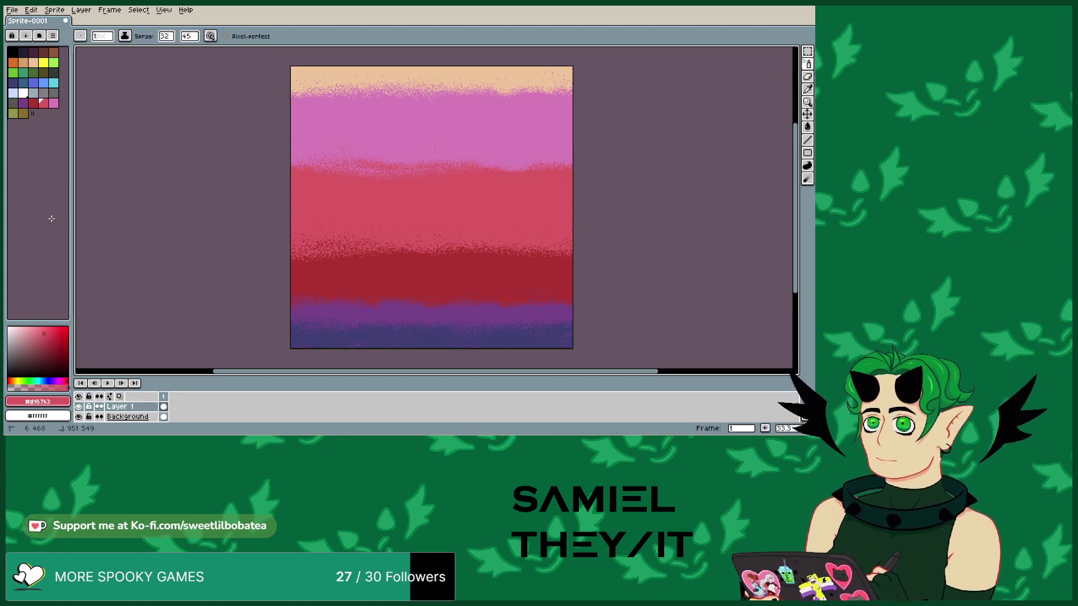
# - Pick the orchid pink (#d77bba) and spray it down over the upper part of the pinkish red band
pyautogui.press('i')
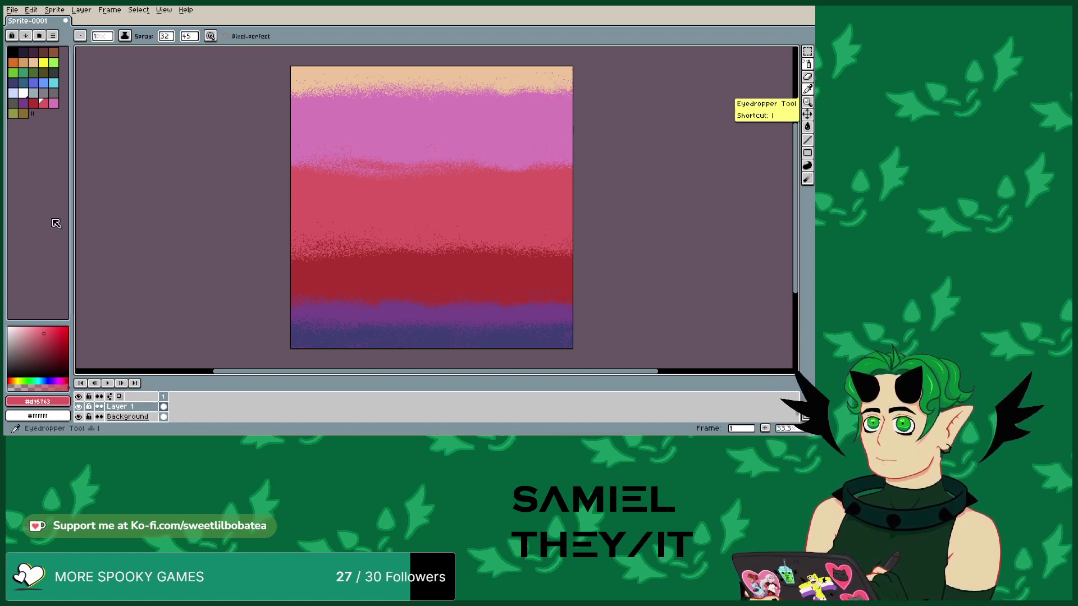
pyautogui.press(']')
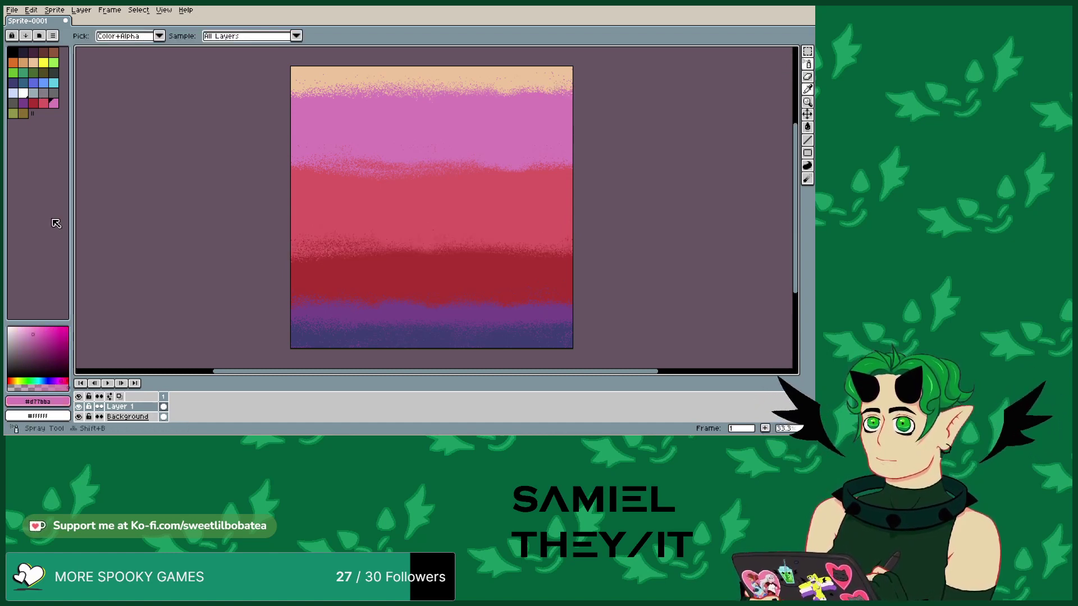
pyautogui.hotkey('shift', 'b')
pyautogui.moveTo(561, 168)
pyautogui.mouseDown()
pyautogui.moveTo(427, 175)
pyautogui.moveTo(359, 164)
pyautogui.mouseUp()
pyautogui.moveTo(471, 169)
pyautogui.mouseDown()
pyautogui.moveTo(298, 186)
pyautogui.moveTo(309, 169)
pyautogui.moveTo(353, 191)
pyautogui.moveTo(561, 191)
pyautogui.mouseUp()
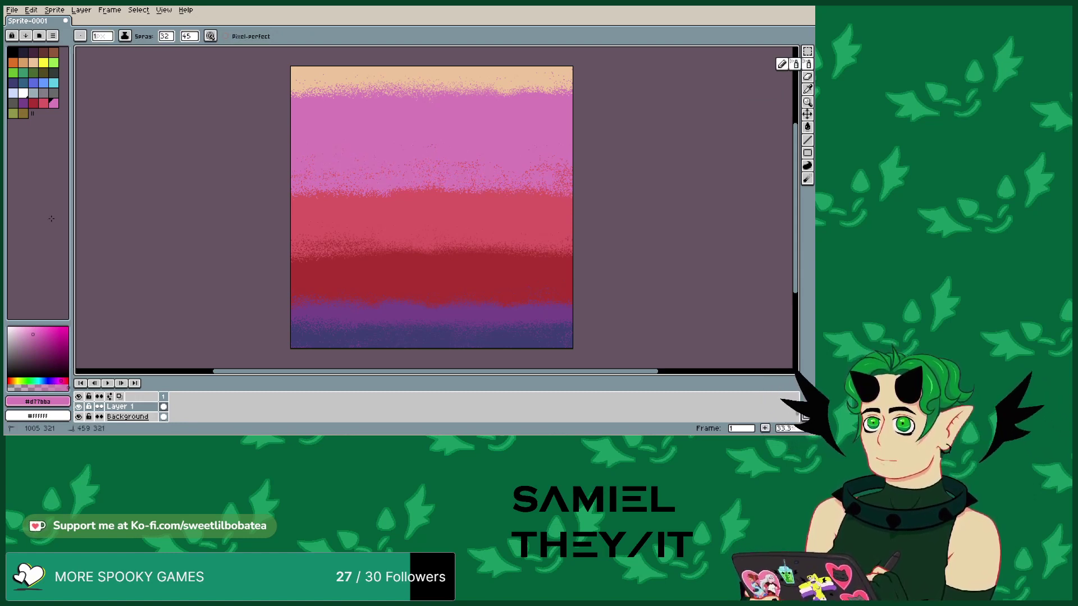
# - Pick the peach (#eec39a) again and spray it lower along the orchid pink boundary
pyautogui.press('i')
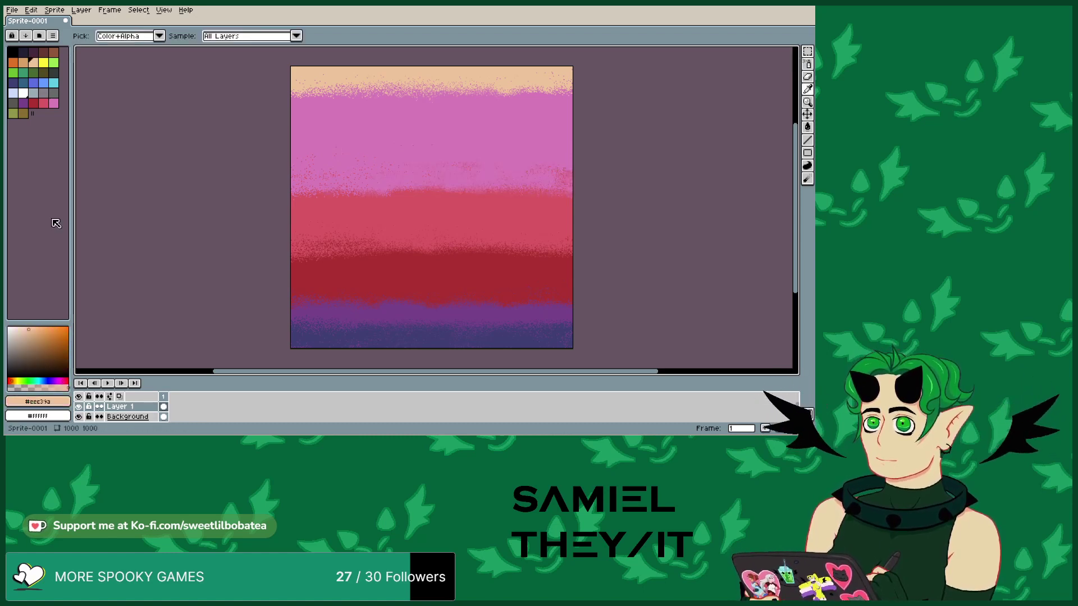
pyautogui.hotkey('shift', 'b')
pyautogui.moveTo(561, 91)
pyautogui.mouseDown()
pyautogui.moveTo(483, 100)
pyautogui.moveTo(279, 91)
pyautogui.mouseUp()
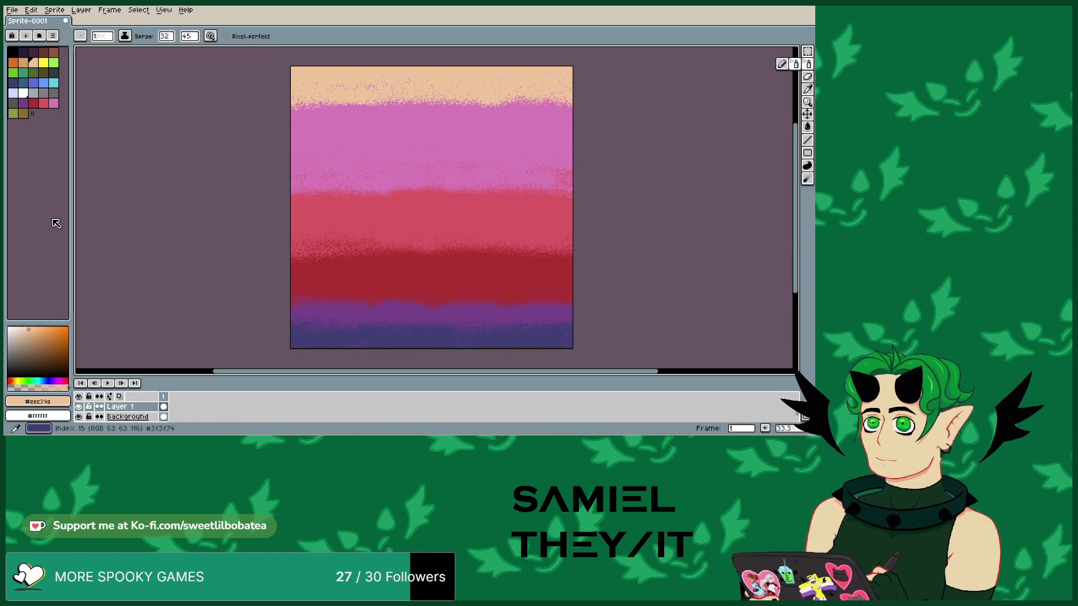
# - Fill the peach band with the pale blue palette colour 29 using the Paint Bucket
pyautogui.click(13, 93)
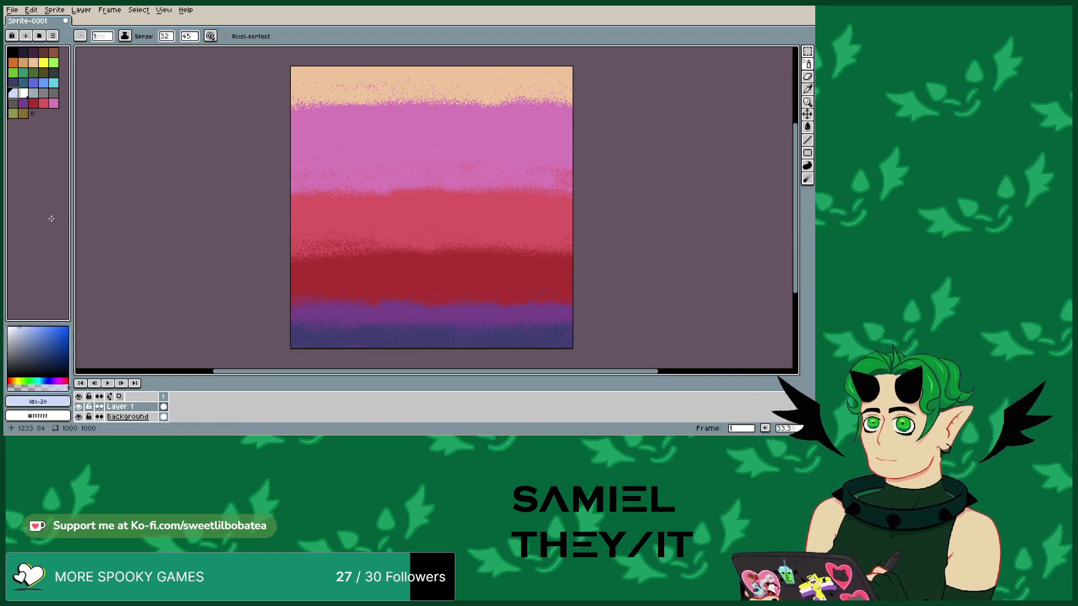
pyautogui.press('g')
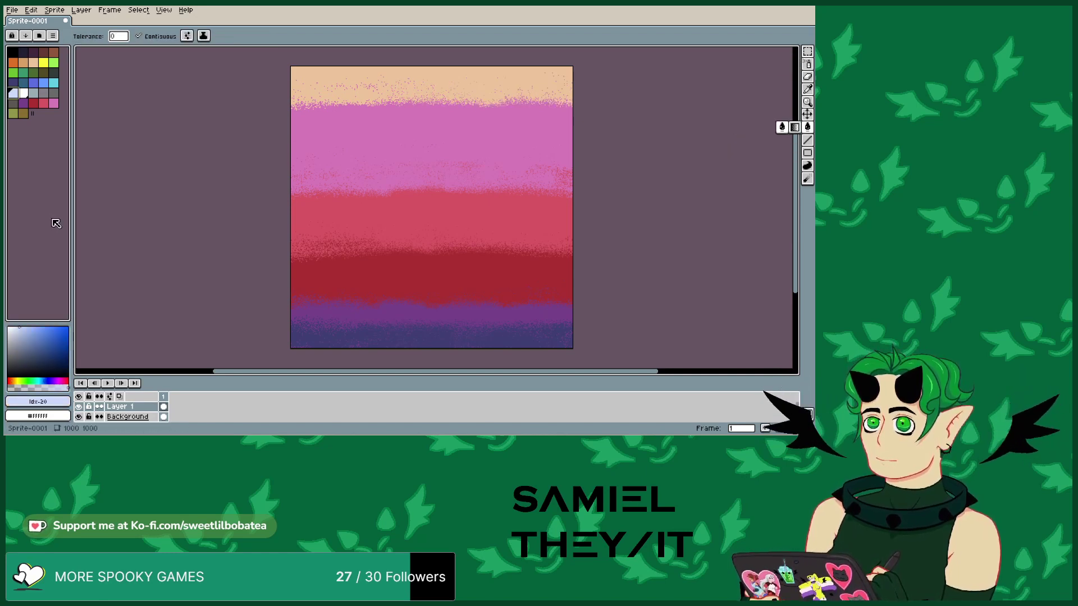
pyautogui.click(518, 74)
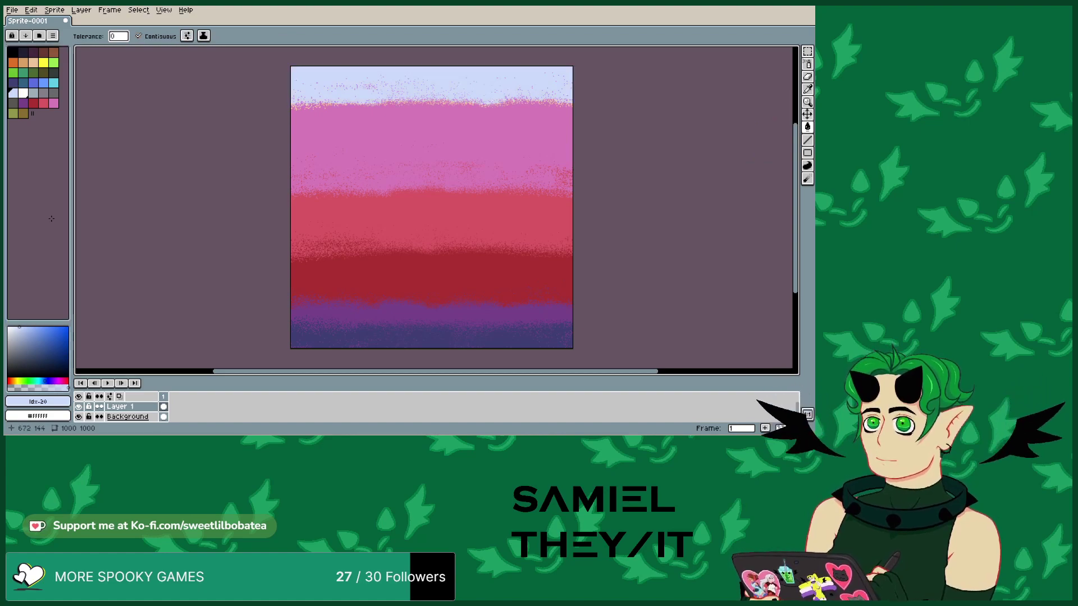
# - Examine the speckled edge between the pale blue and pink bands up close, and the whole image from a distance
pyautogui.press('1')
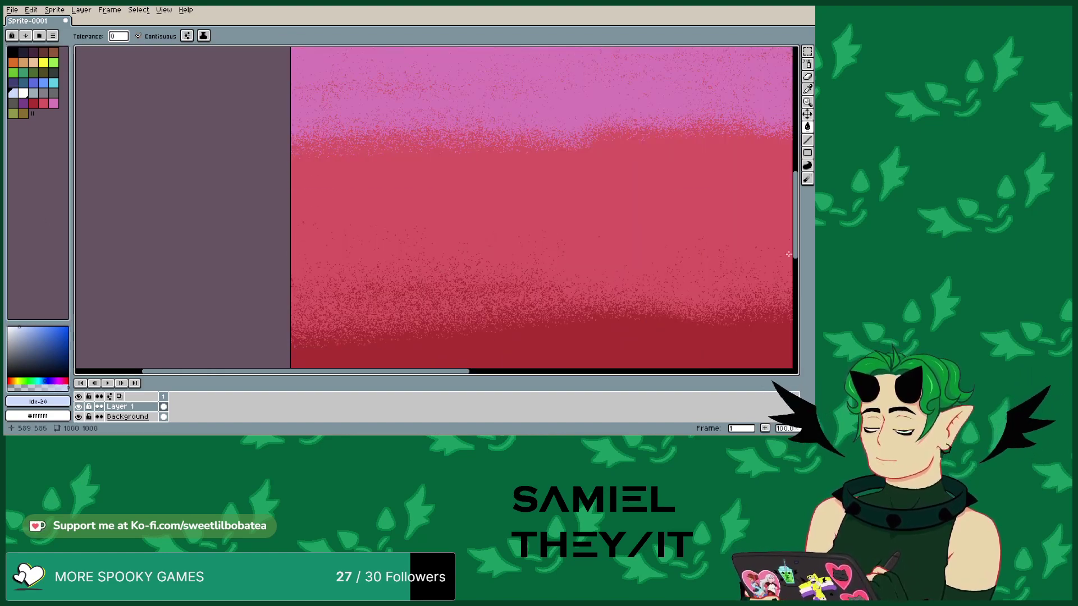
pyautogui.moveTo(794, 236); pyautogui.dragTo(794, 95)
pyautogui.scroll(1, 473, 313)
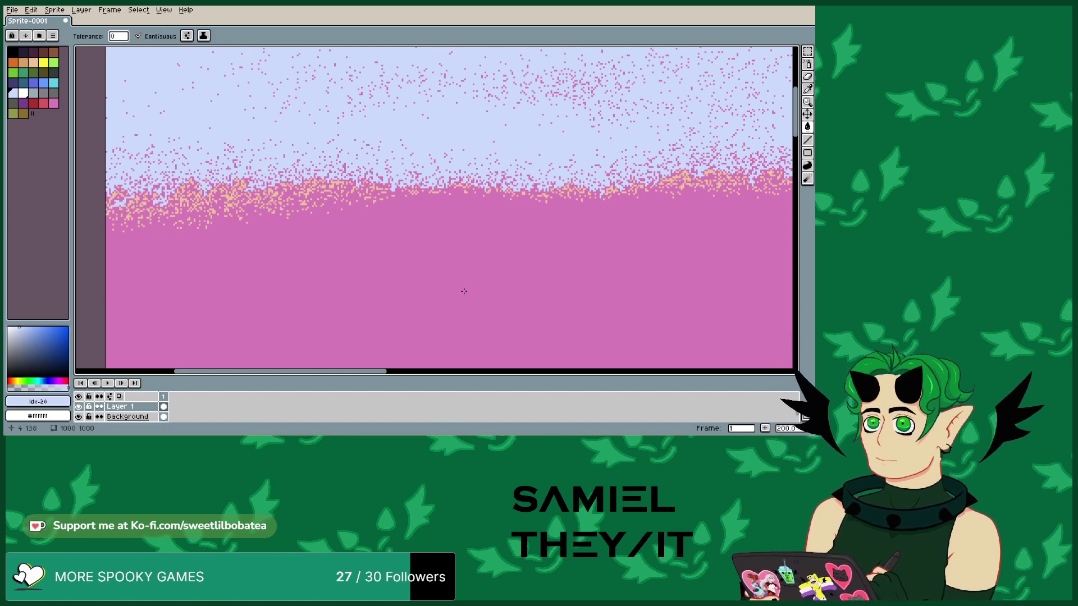
pyautogui.scroll(-3, 463, 291)
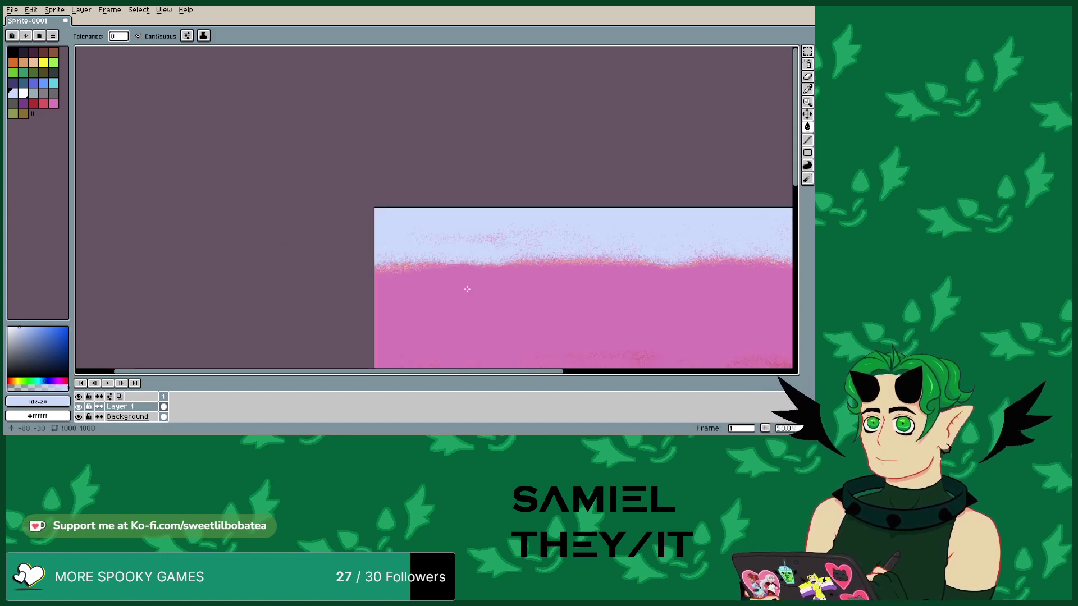
pyautogui.scroll(-1, 712, 206)
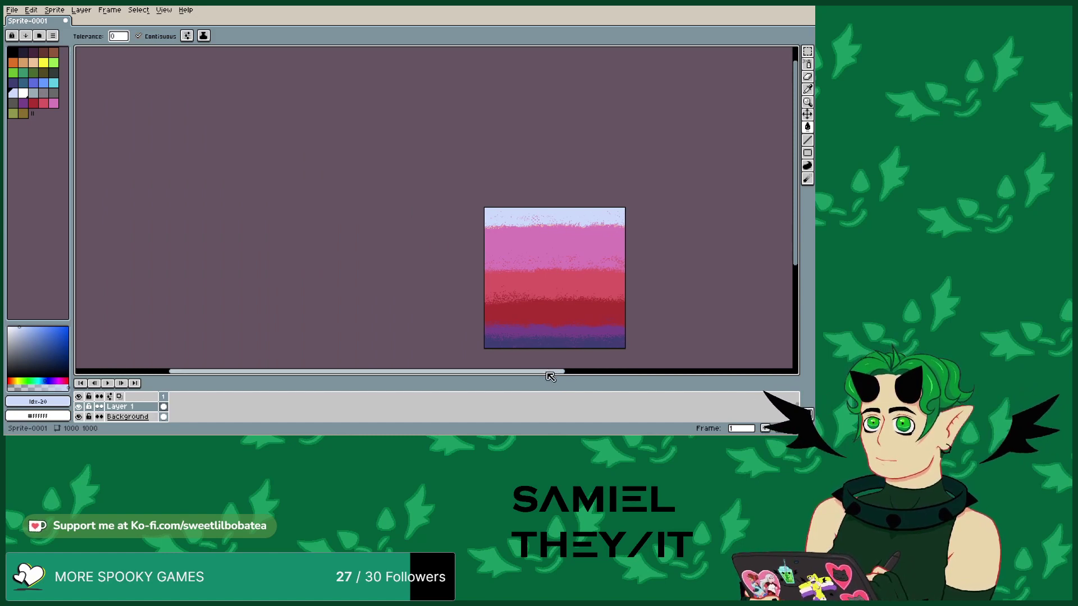
pyautogui.moveTo(551, 371); pyautogui.dragTo(615, 371)
pyautogui.scroll(-2, 555, 271)
pyautogui.scroll(-1, 554, 271)
pyautogui.scroll(1, 553, 332)
pyautogui.scroll(-1, 553, 334)
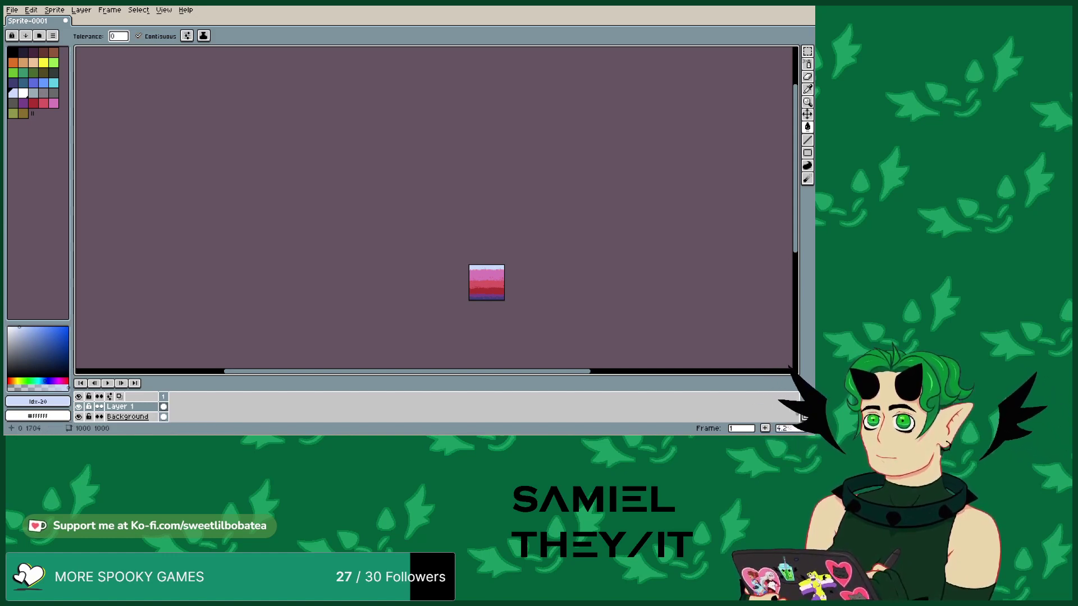
pyautogui.scroll(6, 505, 303)
pyautogui.scroll(-3, 402, 203)
pyautogui.scroll(1, 591, 361)
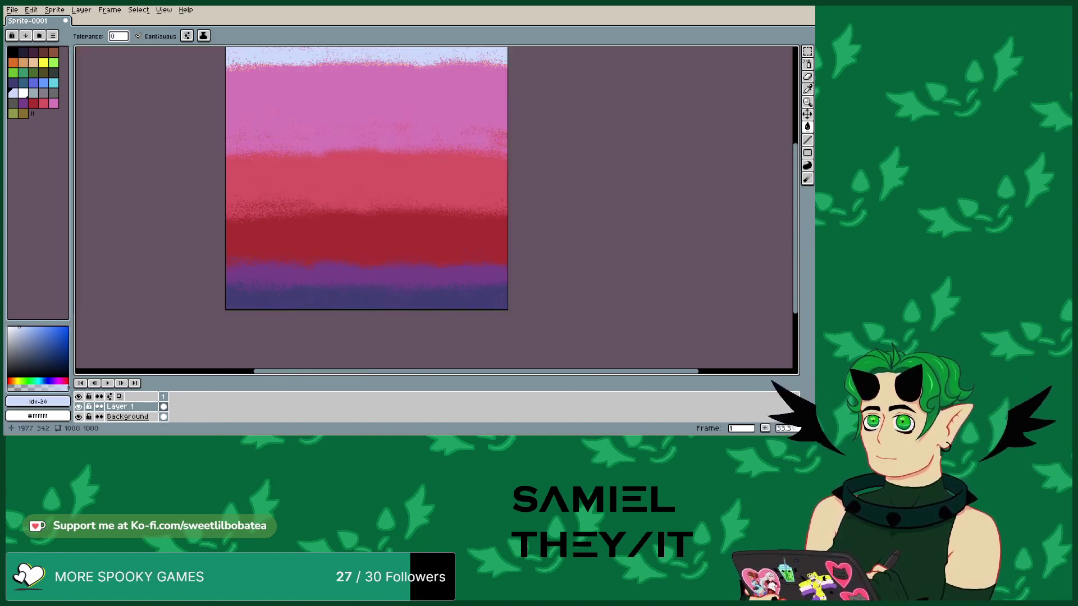
pyautogui.scroll(-1, 432, 243)
pyautogui.scroll(1, 418, 233)
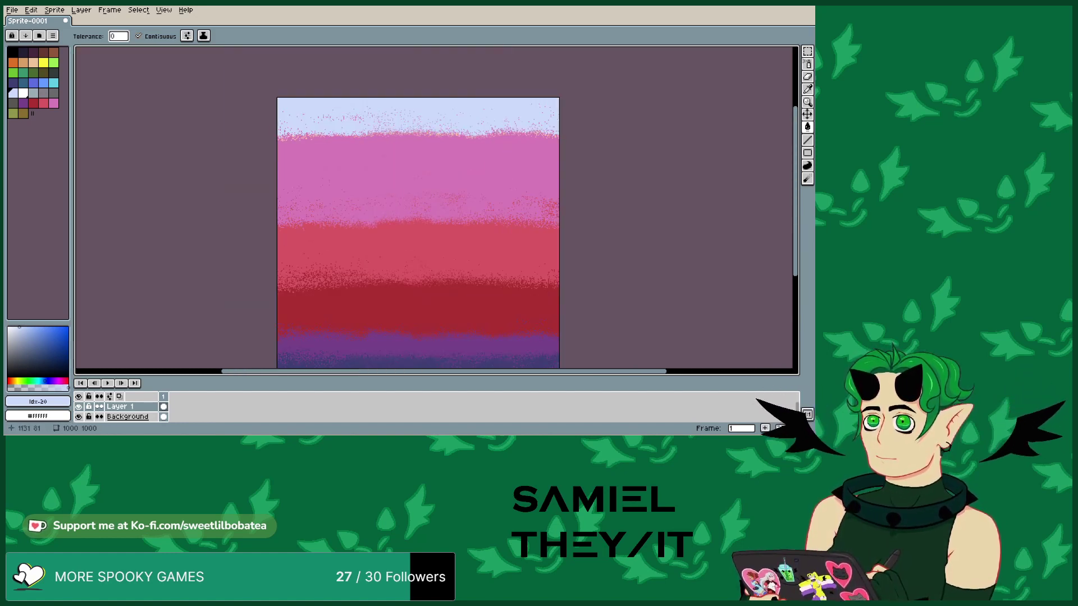
# - Spray pale blue speckles along the orchid pink boundary, covering the leftover peach specks
pyautogui.hotkey('shift', 'b')
pyautogui.moveTo(281, 137)
pyautogui.mouseDown()
pyautogui.moveTo(556, 134)
pyautogui.moveTo(475, 137)
pyautogui.mouseUp()
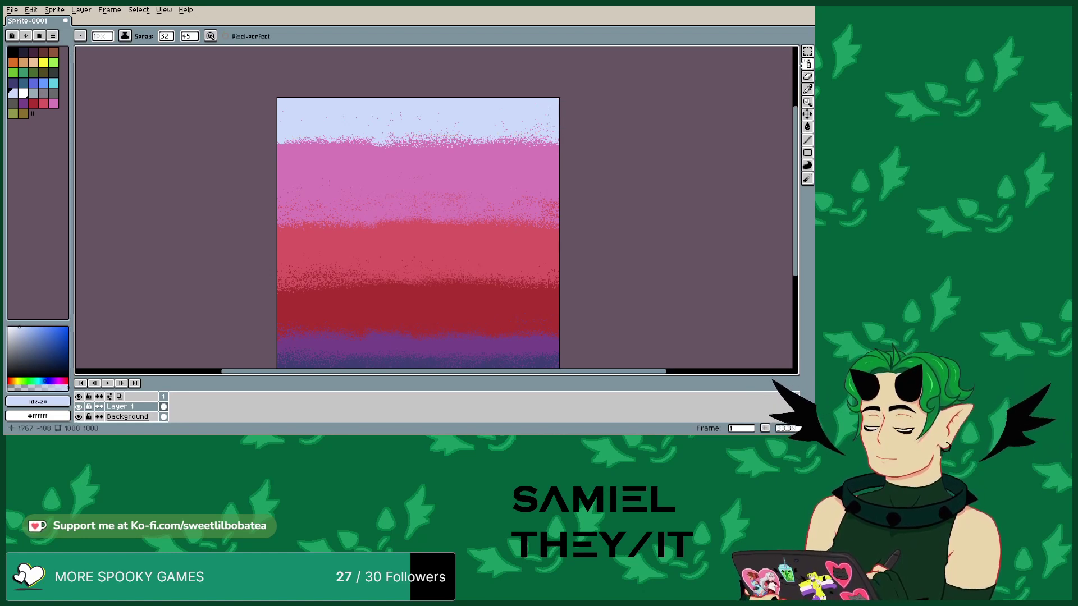
# - Set the Eraser to size 64 and erase all the painted bands from Layer 1
pyautogui.click(806, 74)
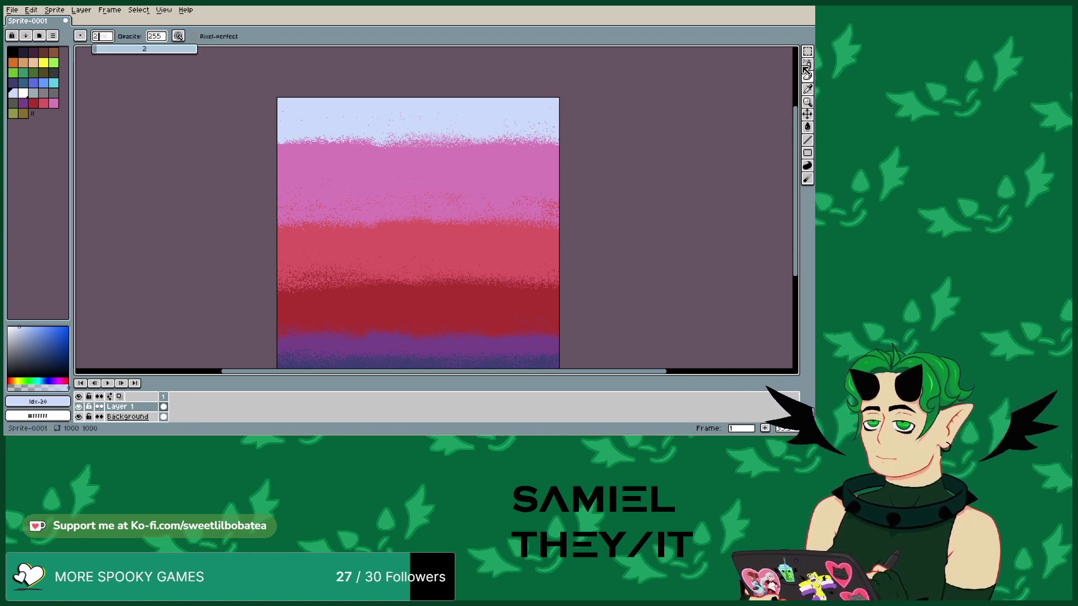
pyautogui.write('21')
pyautogui.scroll(-1, 279, 116)
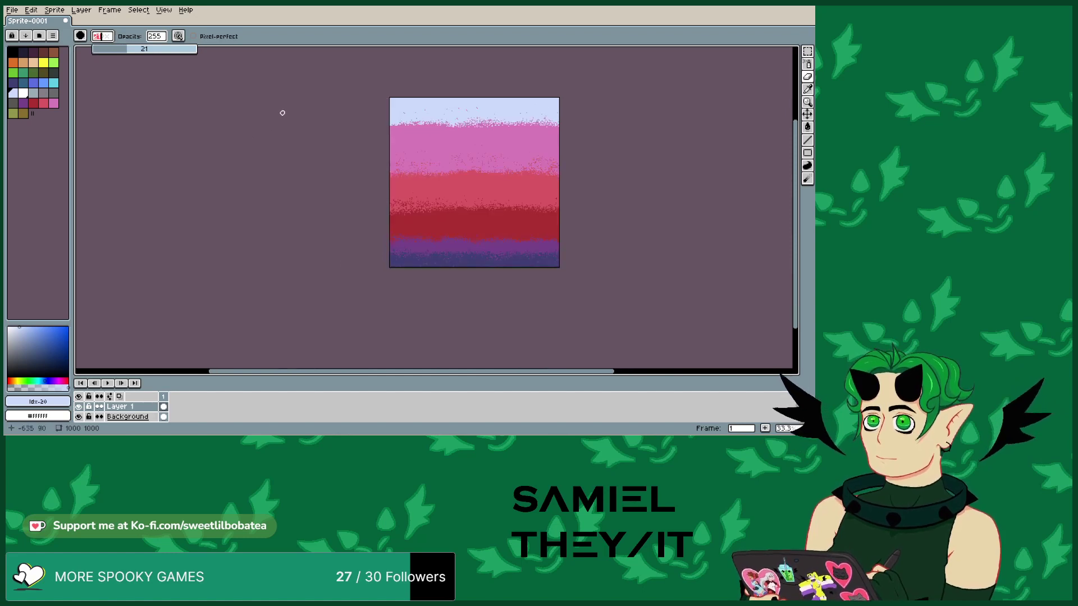
pyautogui.scroll(1, 412, 139)
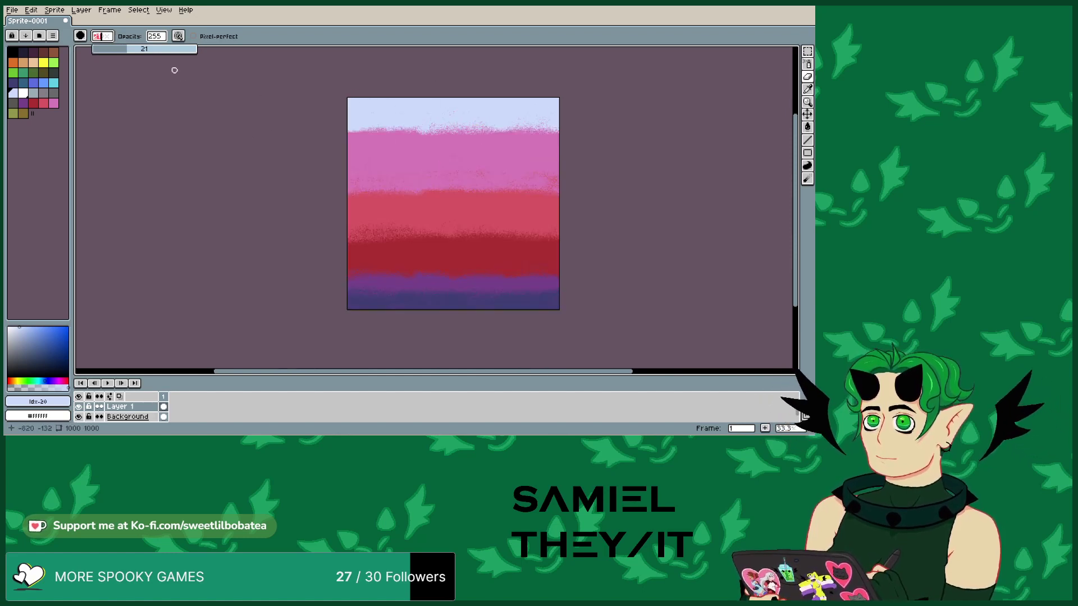
pyautogui.moveTo(180, 49); pyautogui.dragTo(248, 63)
pyautogui.moveTo(338, 79)
pyautogui.mouseDown()
pyautogui.moveTo(350, 208)
pyautogui.moveTo(369, 200)
pyautogui.moveTo(372, 112)
pyautogui.moveTo(362, 241)
pyautogui.moveTo(359, 83)
pyautogui.moveTo(332, 88)
pyautogui.moveTo(350, 128)
pyautogui.moveTo(367, 101)
pyautogui.moveTo(354, 299)
pyautogui.moveTo(342, 206)
pyautogui.moveTo(366, 194)
pyautogui.moveTo(387, 231)
pyautogui.moveTo(371, 328)
pyautogui.moveTo(388, 321)
pyautogui.moveTo(381, 121)
pyautogui.moveTo(379, 194)
pyautogui.moveTo(390, 213)
pyautogui.moveTo(390, 81)
pyautogui.moveTo(408, 53)
pyautogui.moveTo(417, 170)
pyautogui.moveTo(404, 211)
pyautogui.moveTo(414, 190)
pyautogui.moveTo(404, 149)
pyautogui.moveTo(407, 237)
pyautogui.moveTo(427, 262)
pyautogui.moveTo(418, 352)
pyautogui.moveTo(428, 188)
pyautogui.moveTo(447, 191)
pyautogui.moveTo(466, 341)
pyautogui.moveTo(492, 271)
pyautogui.moveTo(506, 287)
pyautogui.moveTo(517, 220)
pyautogui.moveTo(534, 206)
pyautogui.moveTo(547, 222)
pyautogui.moveTo(551, 327)
pyautogui.moveTo(550, 85)
pyautogui.moveTo(531, 229)
pyautogui.moveTo(520, 207)
pyautogui.moveTo(519, 85)
pyautogui.moveTo(506, 58)
pyautogui.moveTo(505, 175)
pyautogui.moveTo(483, 209)
pyautogui.moveTo(457, 54)
pyautogui.moveTo(446, 50)
pyautogui.moveTo(459, 220)
pyautogui.moveTo(441, 198)
pyautogui.moveTo(420, 86)
pyautogui.mouseUp()
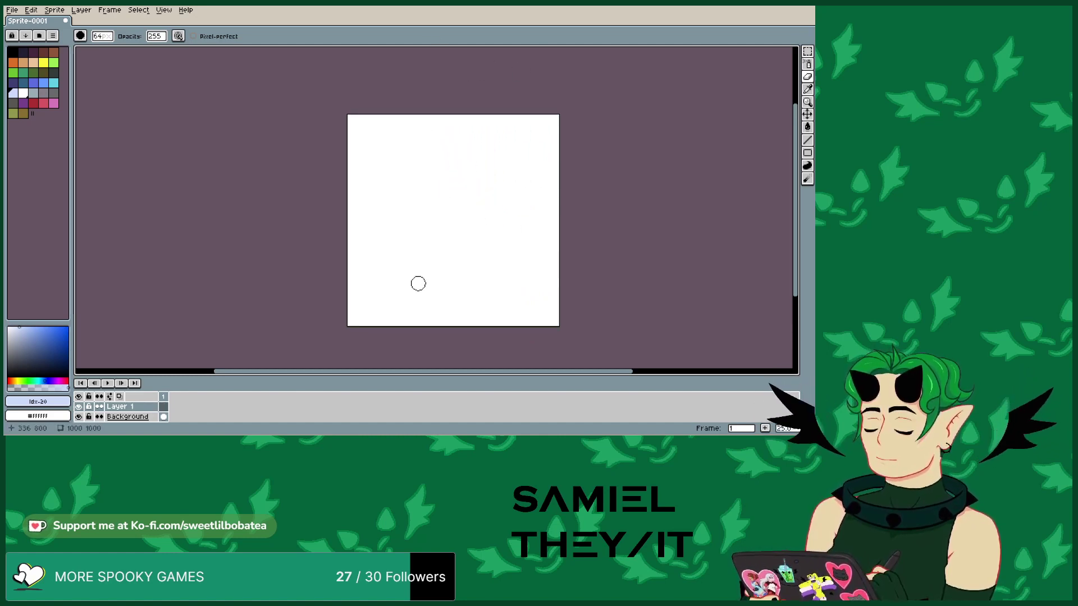
pyautogui.scroll(1, 469, 275)
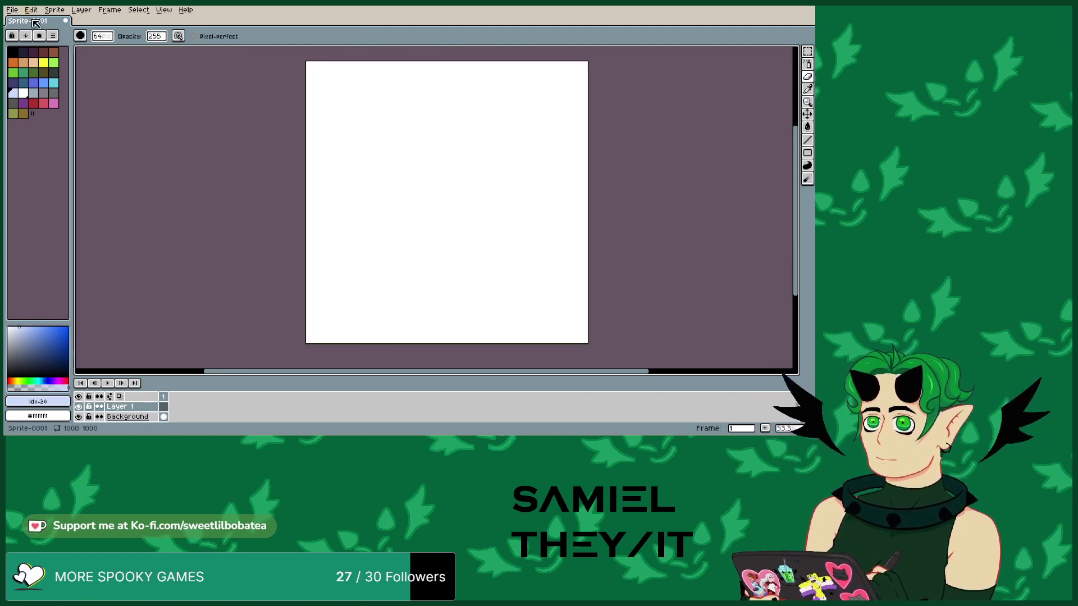
# - Browse the full list of preset colour palettes to compare their swatches
pyautogui.click(39, 35)
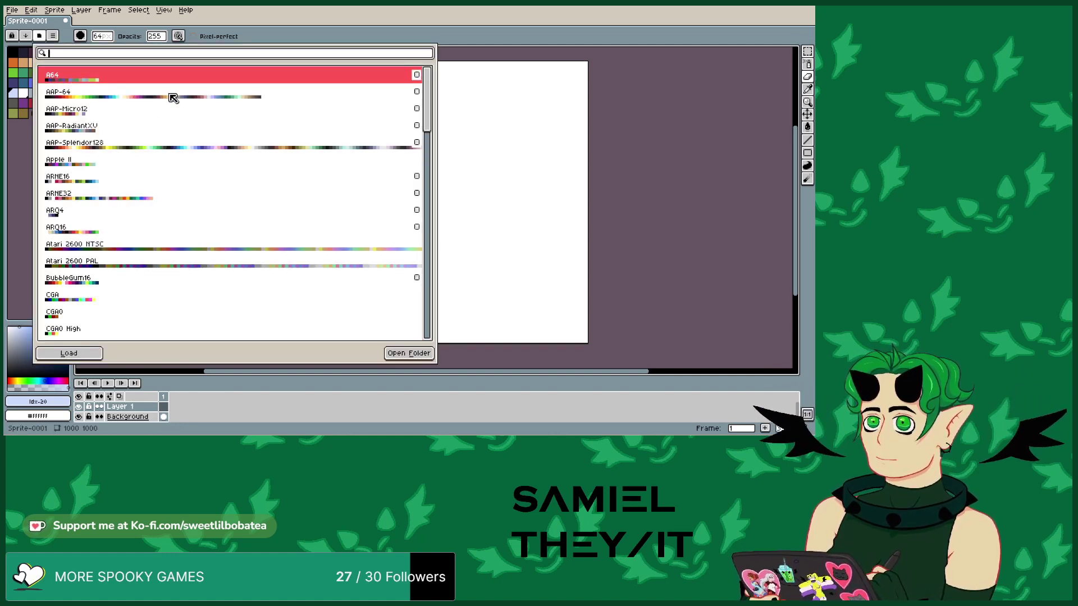
pyautogui.scroll(-2, 187, 146)
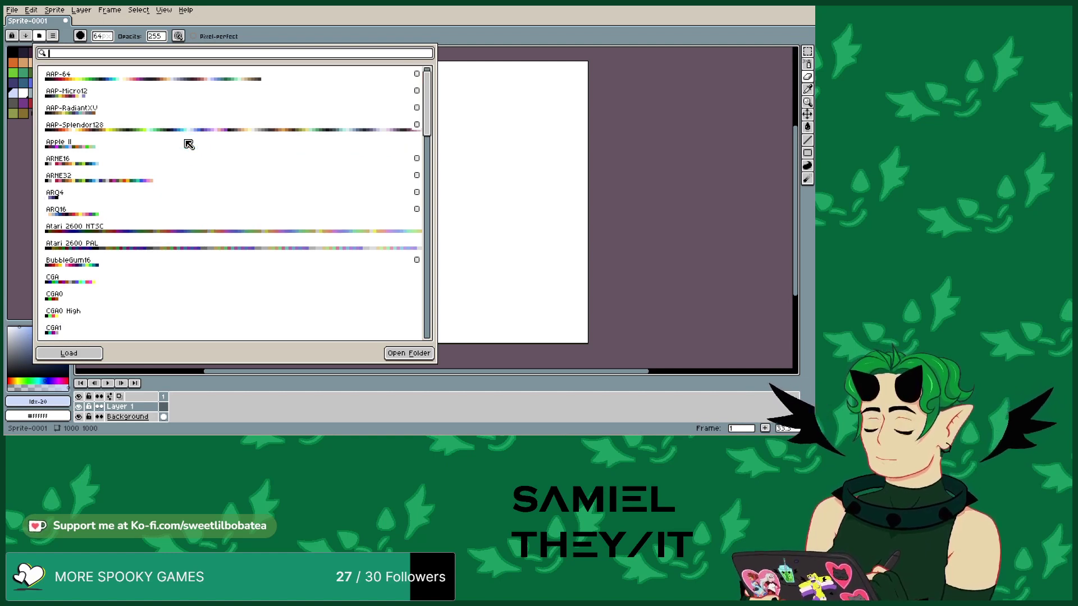
pyautogui.scroll(-4, 188, 145)
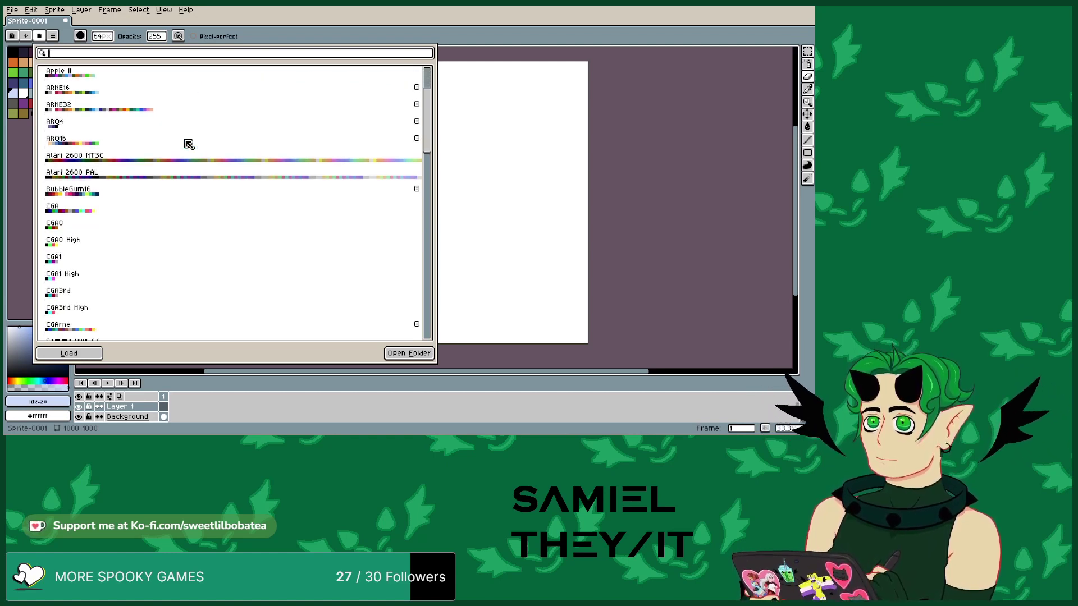
pyautogui.scroll(-5, 188, 144)
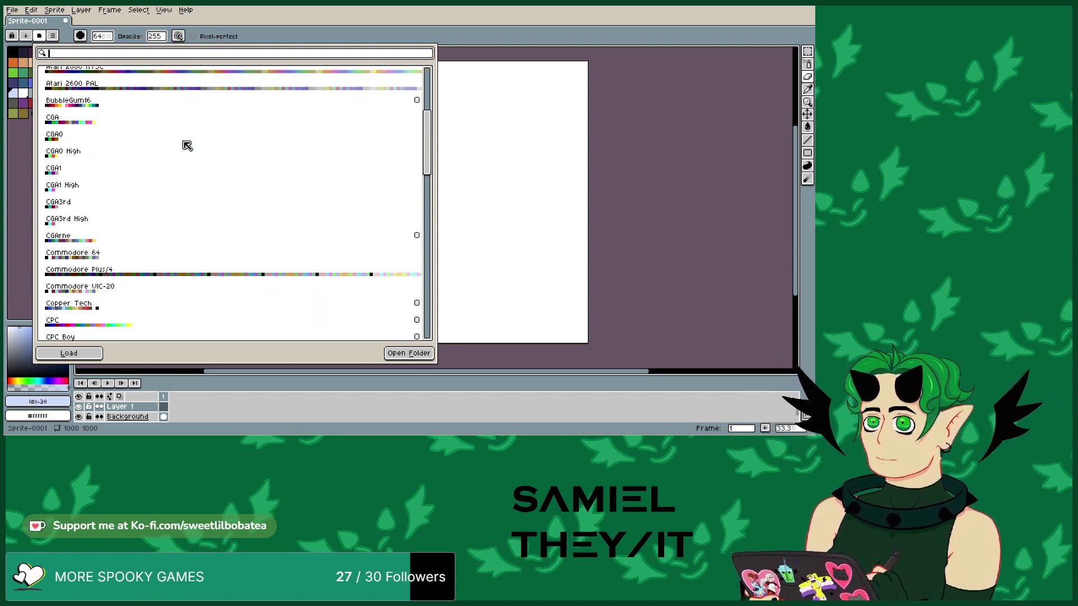
pyautogui.scroll(-1, 187, 146)
pyautogui.scroll(-6, 187, 146)
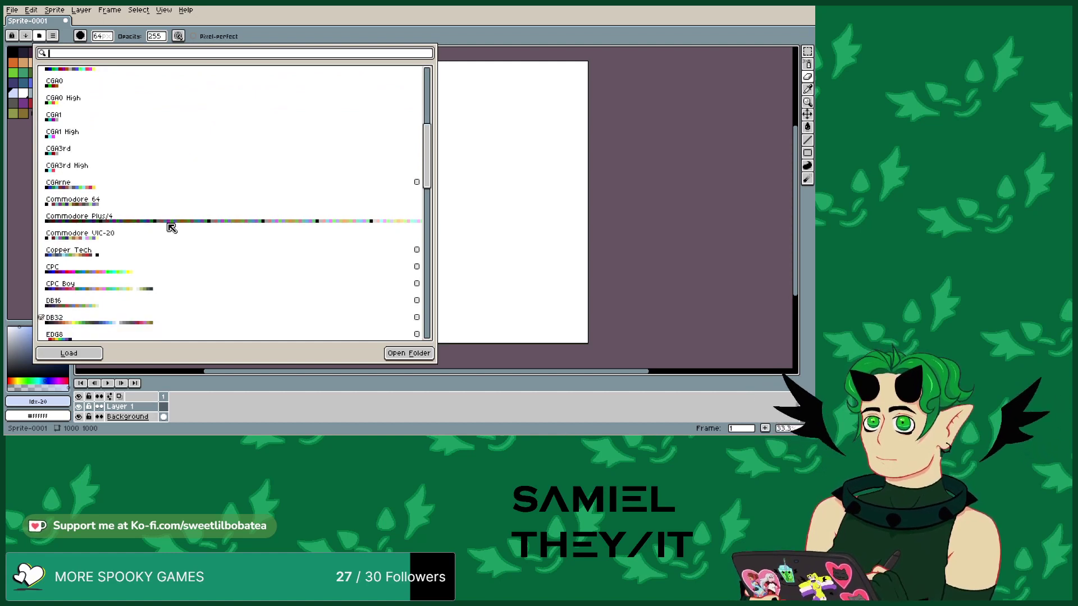
pyautogui.scroll(-7, 203, 241)
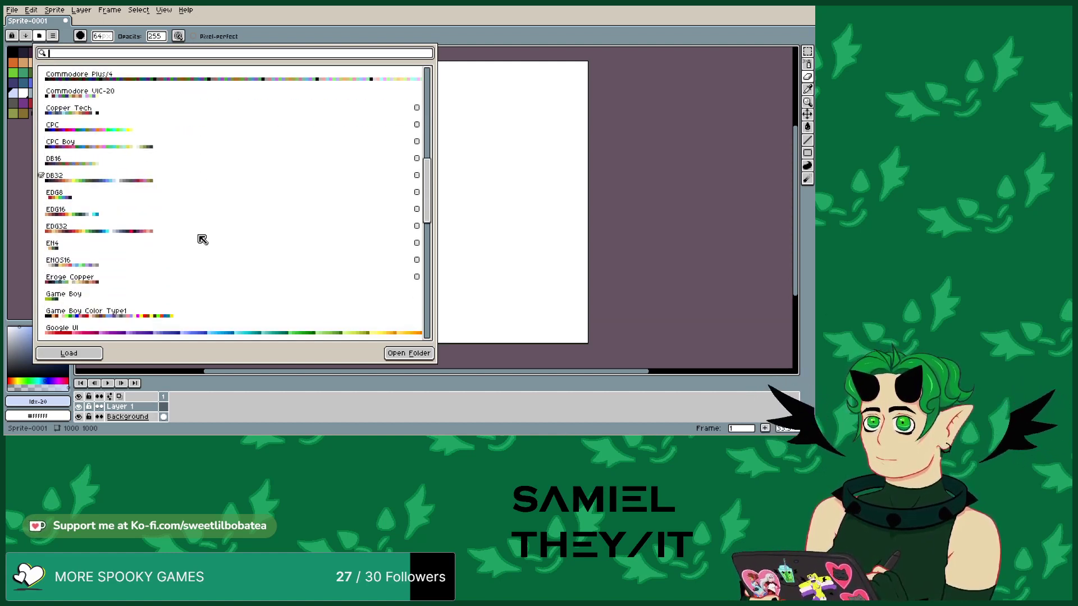
pyautogui.scroll(-2, 203, 239)
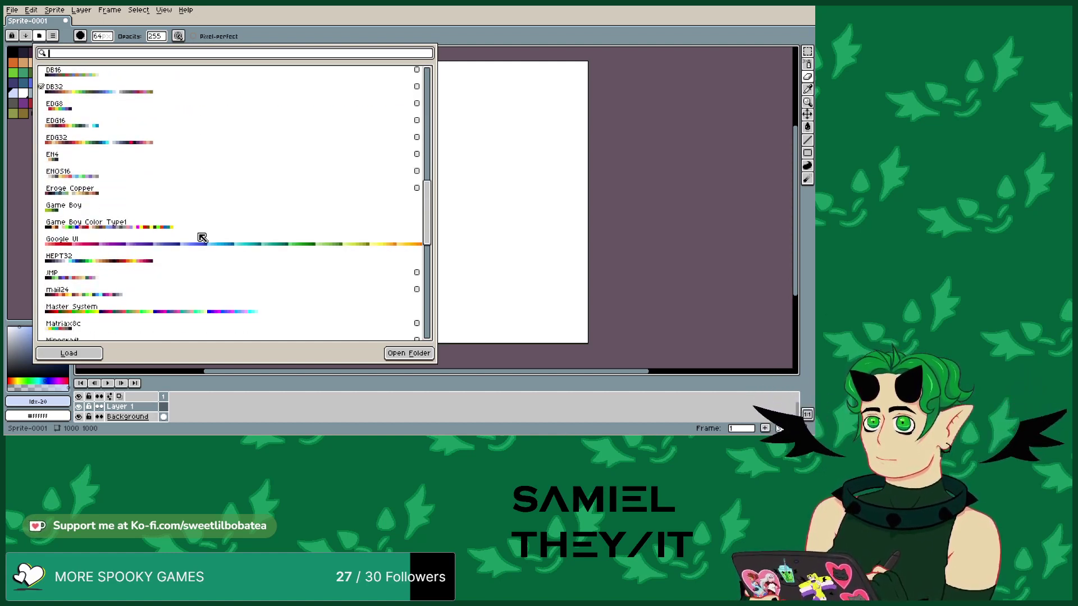
pyautogui.scroll(-1, 239, 187)
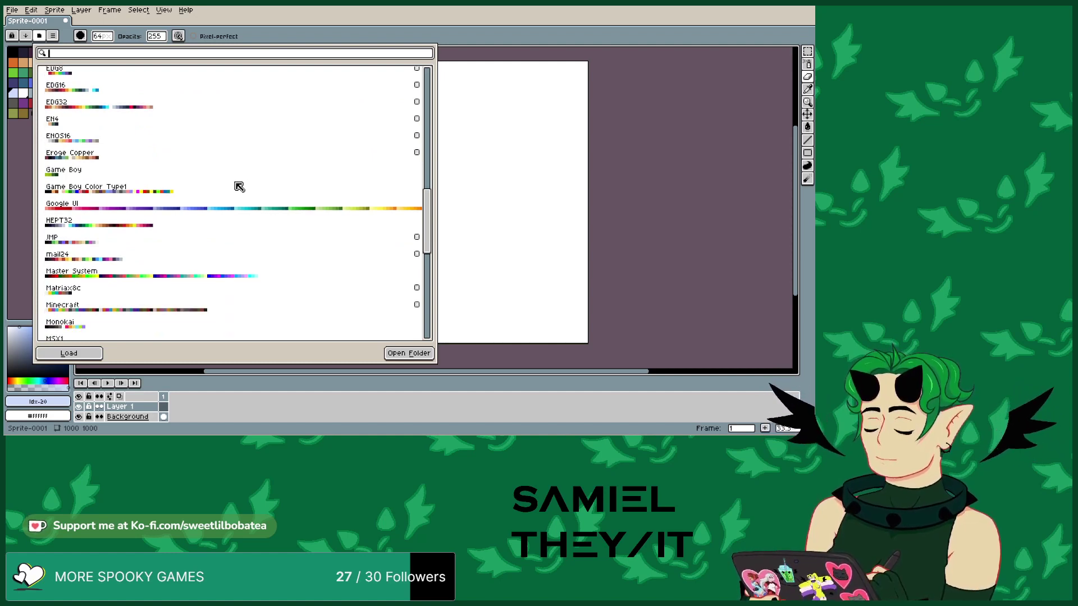
pyautogui.scroll(-1, 235, 191)
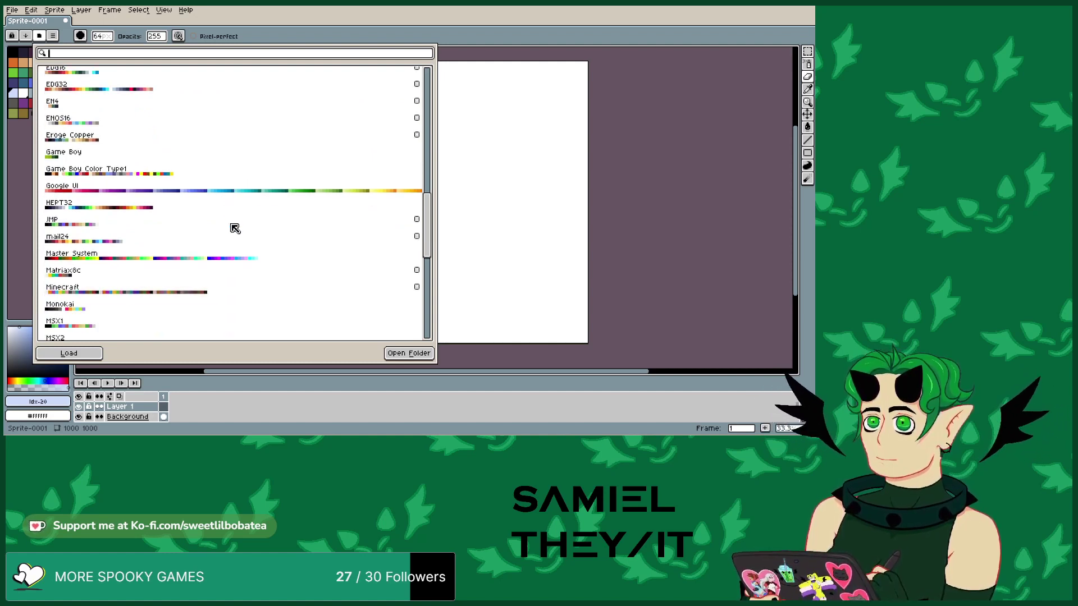
pyautogui.scroll(-5, 252, 227)
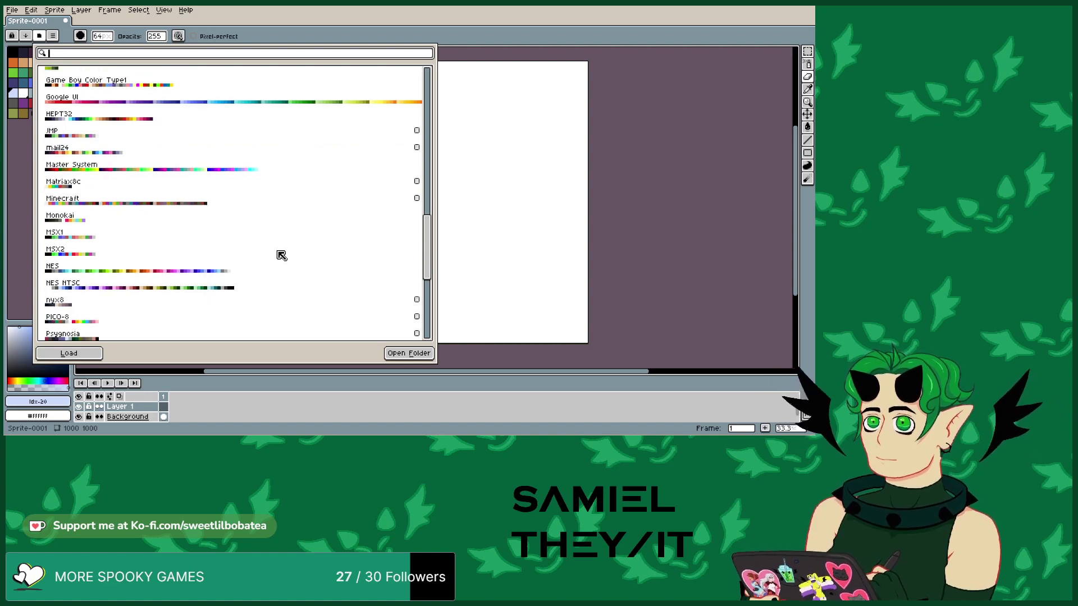
pyautogui.scroll(-6, 281, 255)
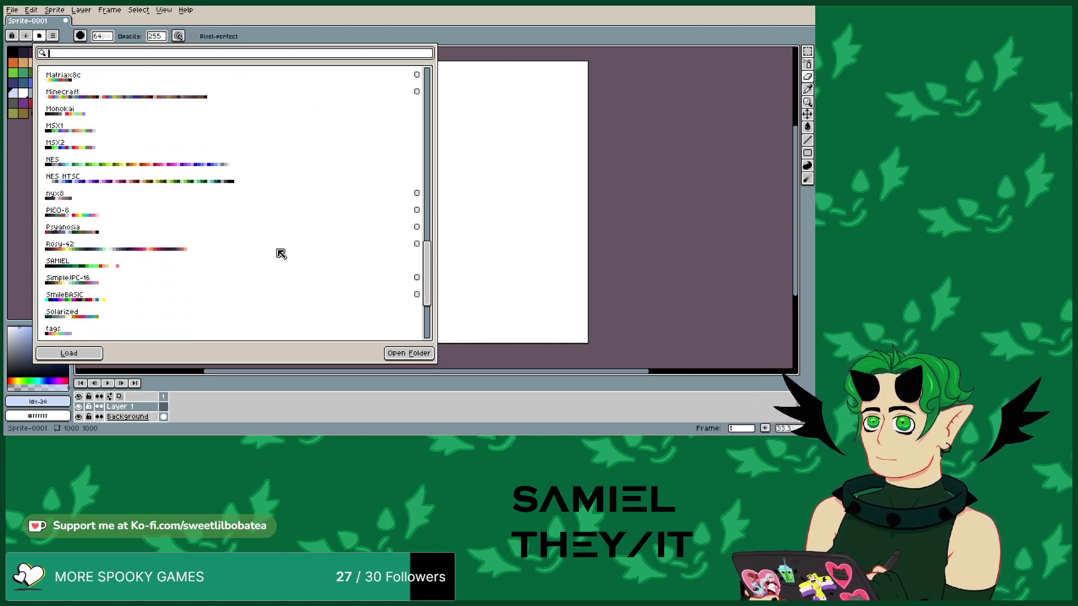
pyautogui.scroll(-7, 278, 250)
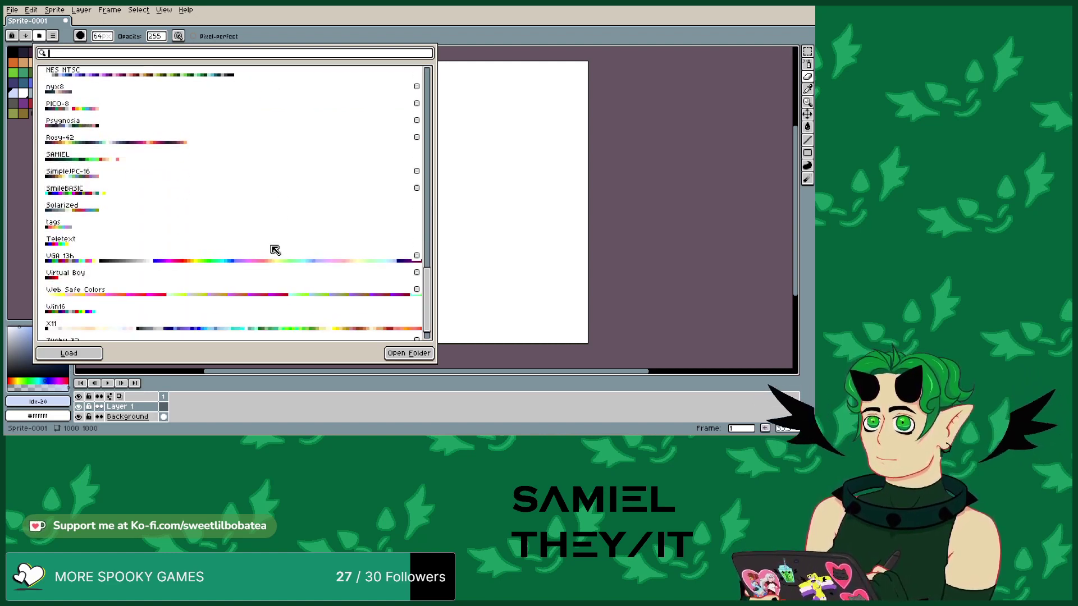
pyautogui.scroll(-1, 275, 250)
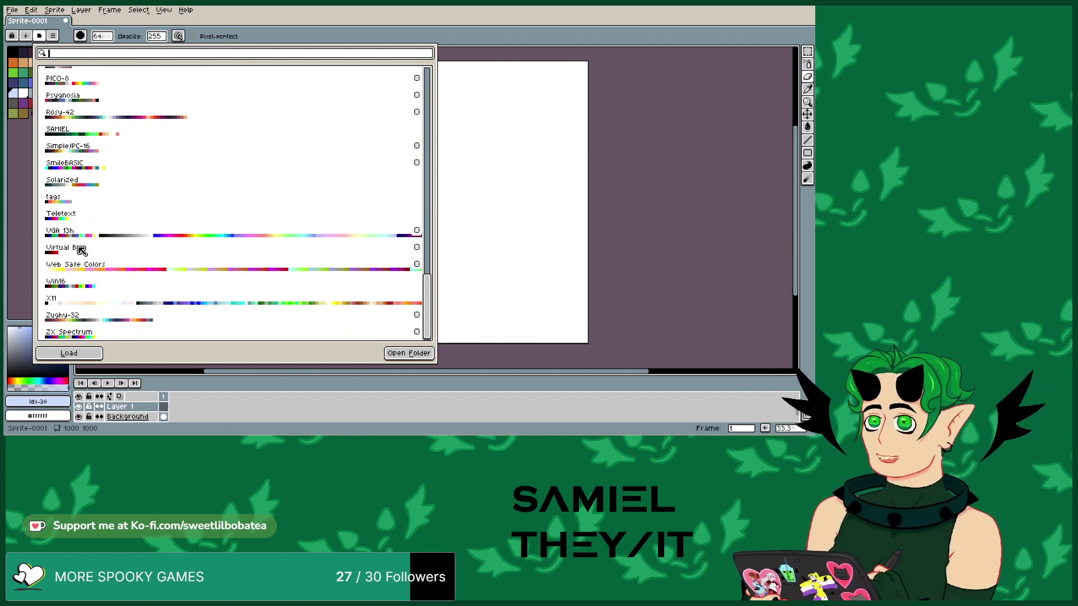
pyautogui.scroll(7, 242, 244)
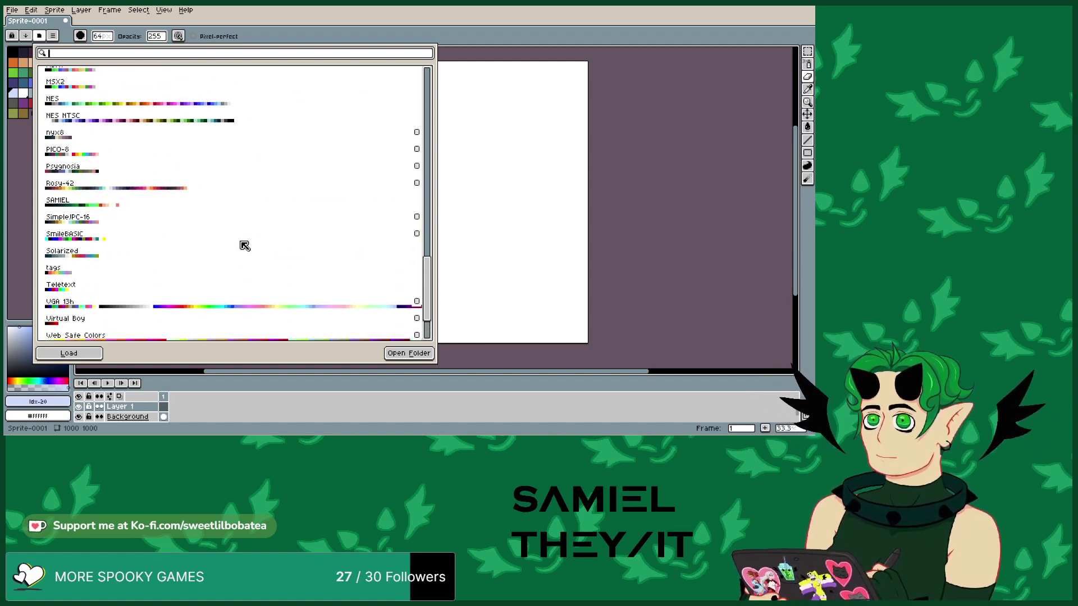
pyautogui.scroll(20, 240, 237)
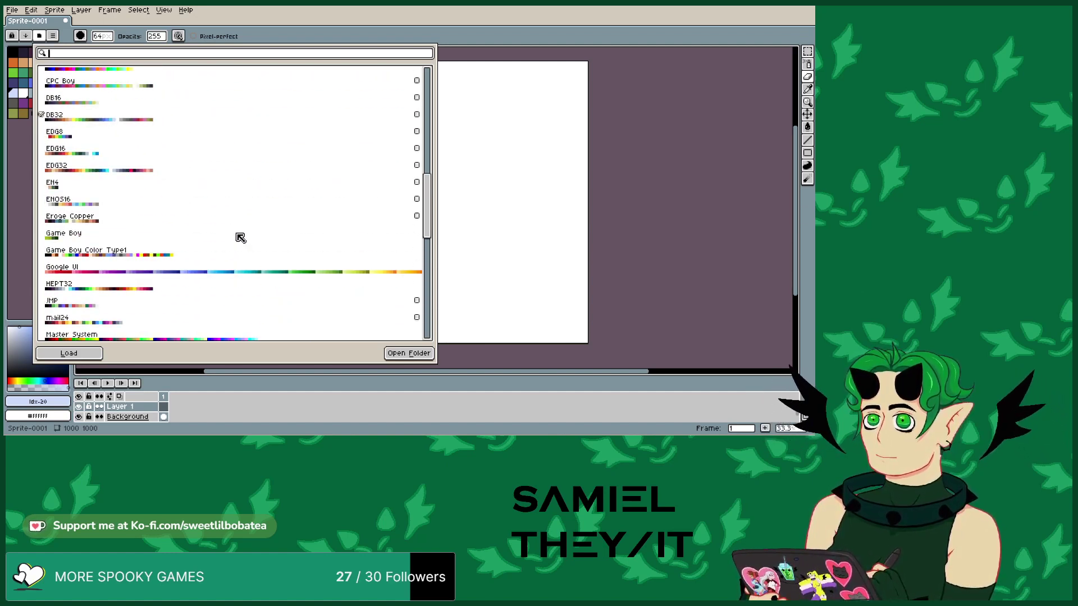
pyautogui.scroll(10, 240, 237)
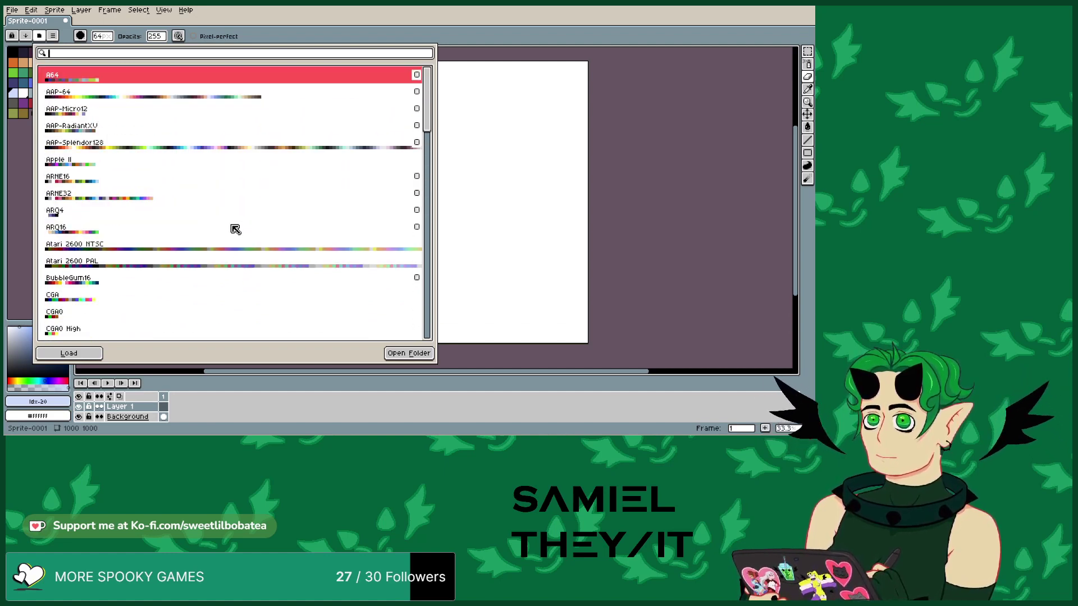
# - Load the AAP-64 preset palette
pyautogui.click(157, 97)
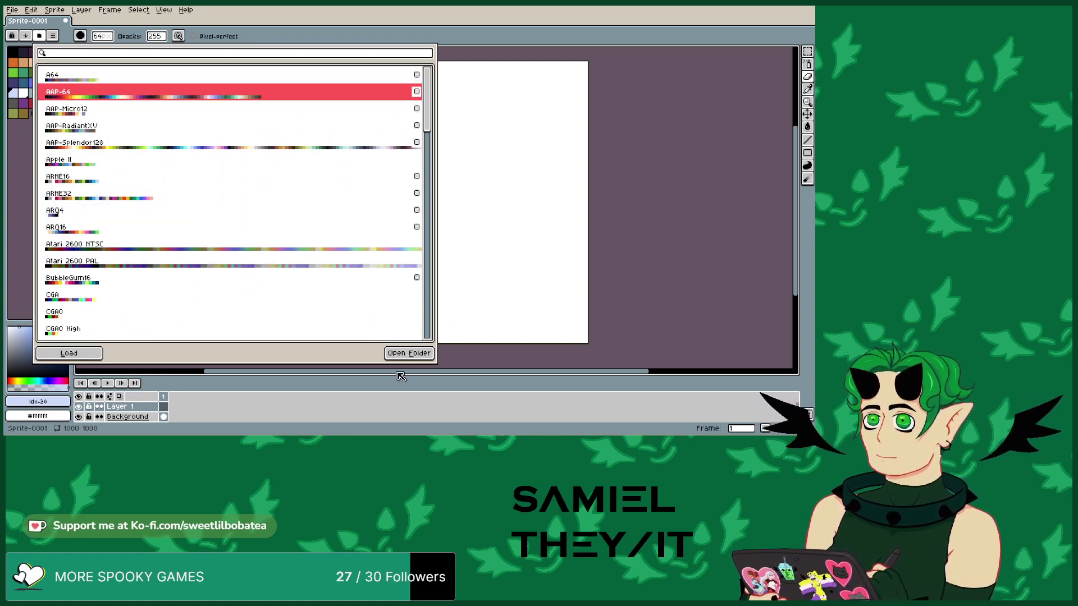
pyautogui.click(69, 354)
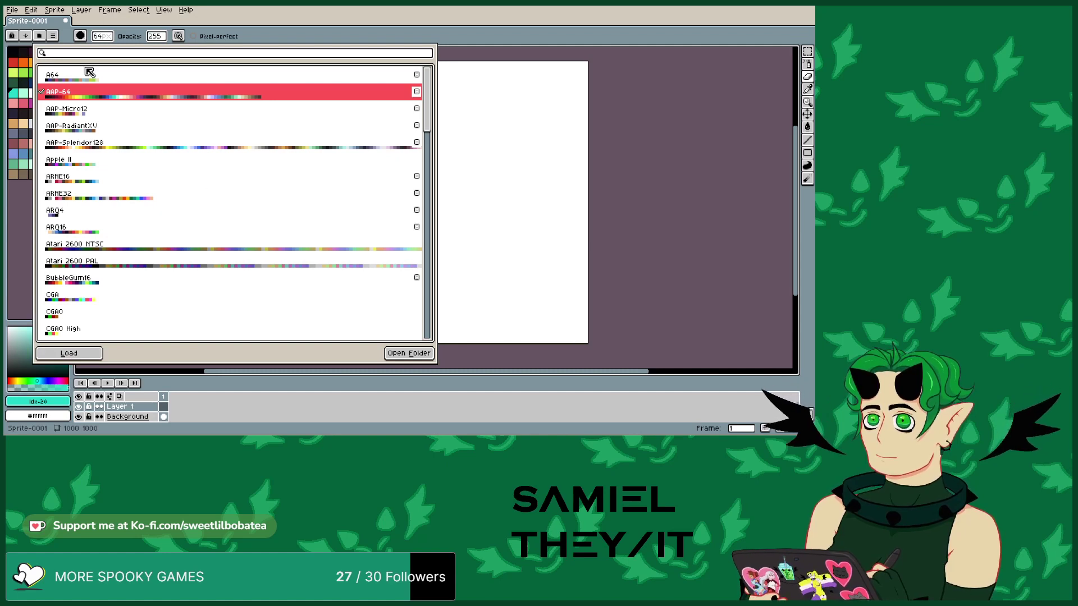
pyautogui.click(38, 36)
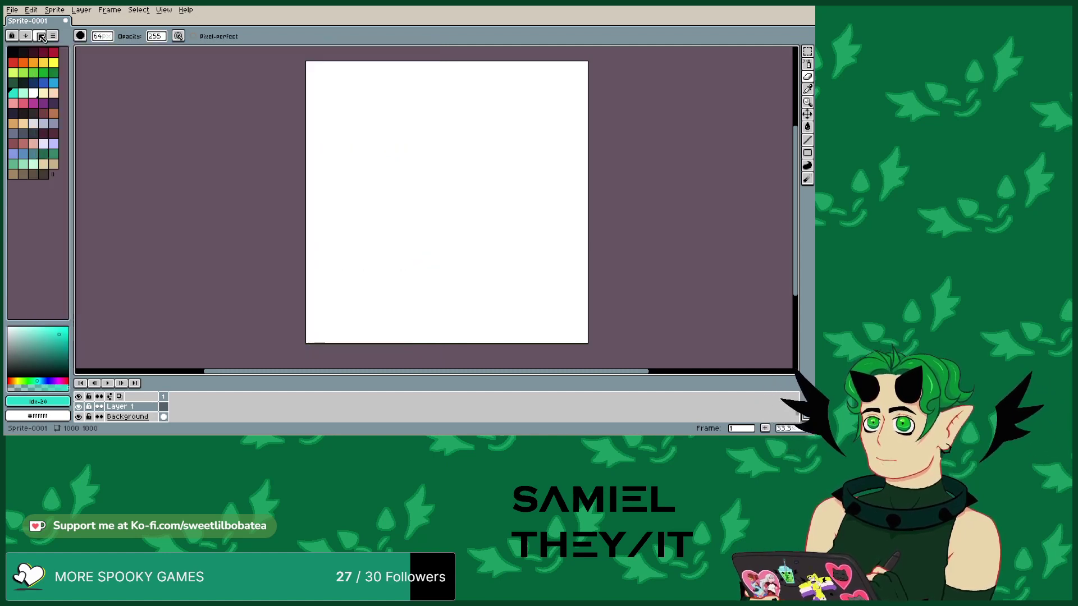
# - Choose the dark navy palette colour 17 and switch to the Spray tool
pyautogui.click(43, 83)
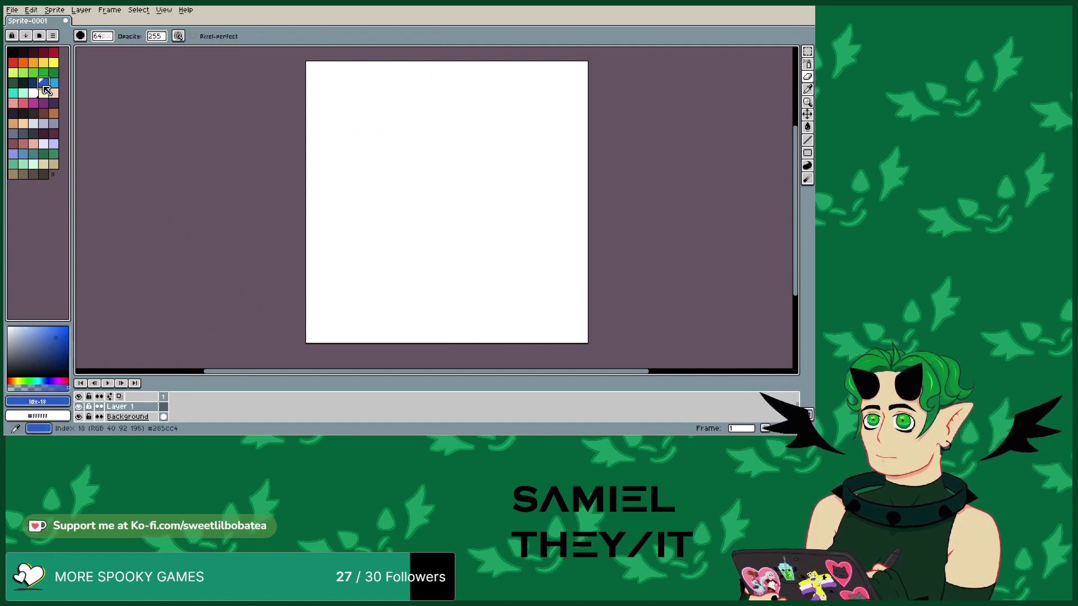
pyautogui.press('9')
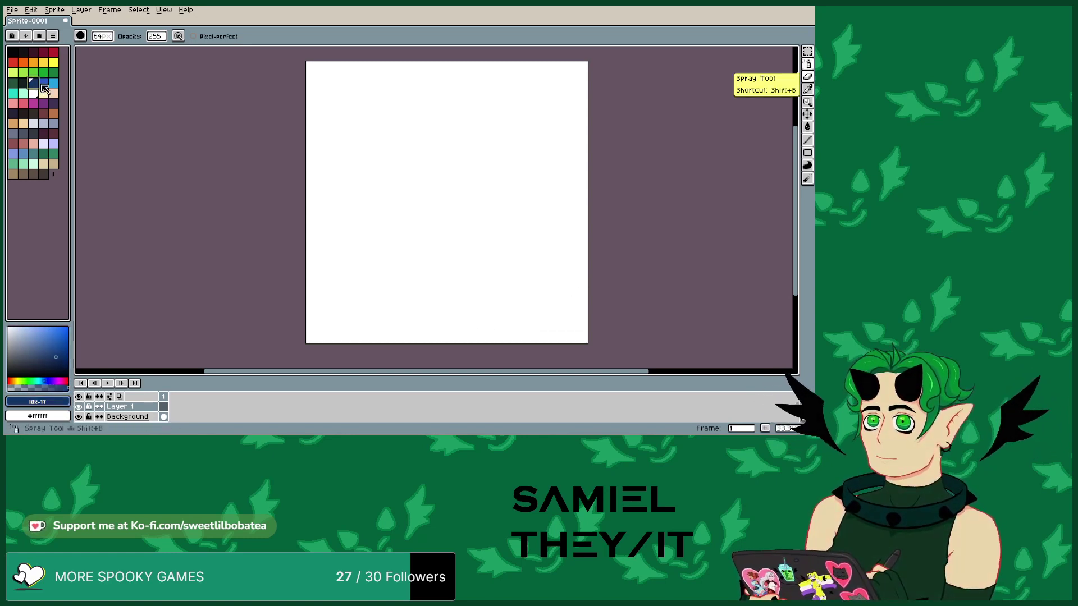
pyautogui.hotkey('shift', 'b')
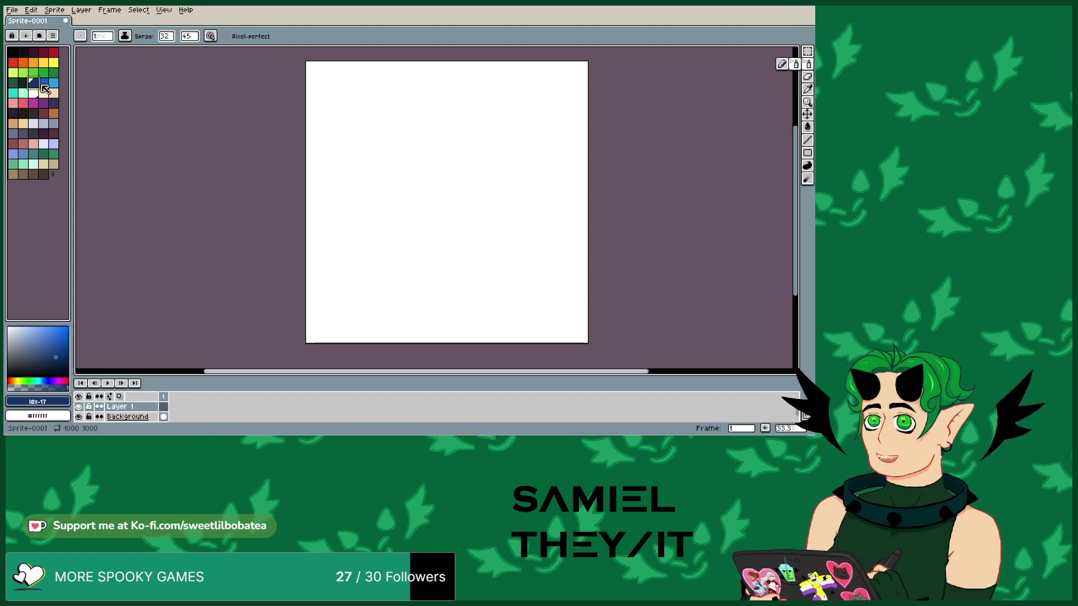
pyautogui.moveTo(305, 341)
pyautogui.mouseDown()
pyautogui.moveTo(583, 335)
pyautogui.moveTo(427, 329)
pyautogui.mouseUp()
pyautogui.click(31, 10)
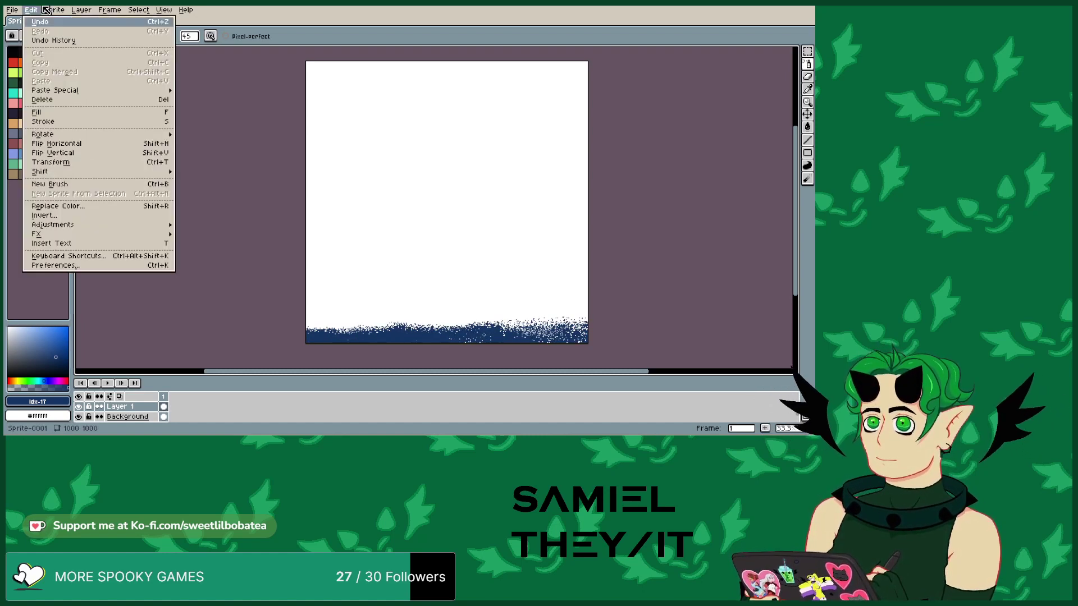
pyautogui.click(45, 22)
# - Set the spray brush size to 4 and spray a solid navy band across the lower quarter of the canvas
pyautogui.write('4')
pyautogui.moveTo(307, 336)
pyautogui.mouseDown()
pyautogui.moveTo(500, 335)
pyautogui.moveTo(302, 344)
pyautogui.moveTo(383, 321)
pyautogui.moveTo(306, 323)
pyautogui.moveTo(583, 336)
pyautogui.moveTo(556, 323)
pyautogui.moveTo(421, 318)
pyautogui.moveTo(562, 308)
pyautogui.moveTo(312, 298)
pyautogui.moveTo(404, 289)
pyautogui.mouseUp()
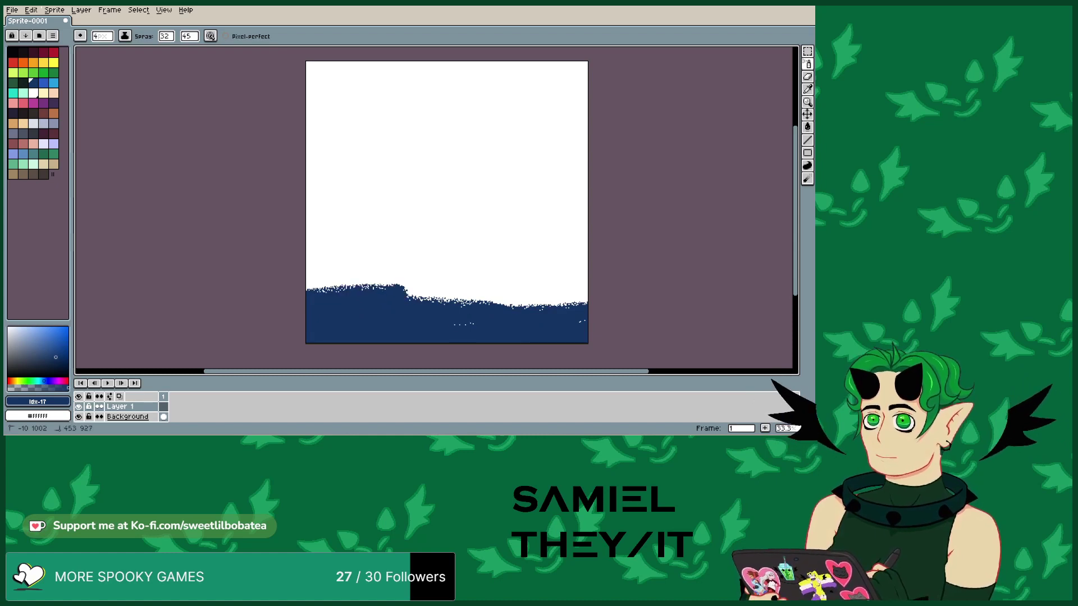
pyautogui.moveTo(561, 306)
pyautogui.mouseDown()
pyautogui.moveTo(393, 289)
pyautogui.moveTo(549, 303)
pyautogui.moveTo(572, 286)
pyautogui.mouseUp()
pyautogui.moveTo(350, 292)
pyautogui.mouseDown()
pyautogui.moveTo(317, 288)
pyautogui.moveTo(365, 282)
pyautogui.moveTo(328, 275)
pyautogui.mouseUp()
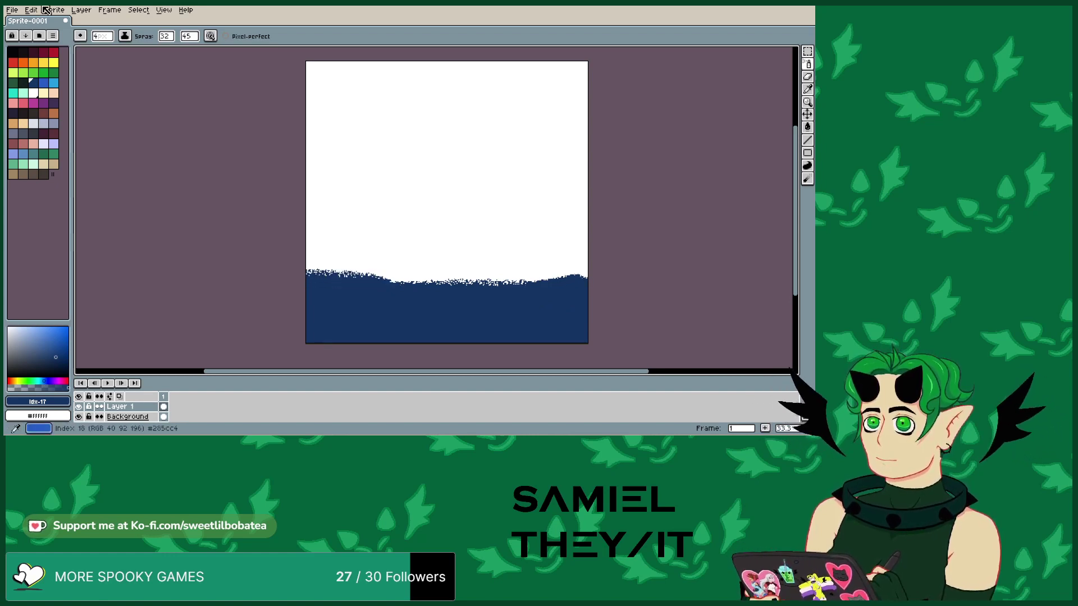
# - Spray a band of the medium blue palette colour 18 across the canvas, overlapping the upper part of the navy band
pyautogui.click(43, 82)
pyautogui.moveTo(426, 275)
pyautogui.mouseDown()
pyautogui.moveTo(584, 274)
pyautogui.moveTo(539, 270)
pyautogui.moveTo(578, 255)
pyautogui.moveTo(314, 256)
pyautogui.moveTo(587, 247)
pyautogui.mouseUp()
pyautogui.moveTo(307, 289)
pyautogui.mouseDown()
pyautogui.moveTo(581, 289)
pyautogui.moveTo(522, 303)
pyautogui.moveTo(309, 298)
pyautogui.mouseUp()
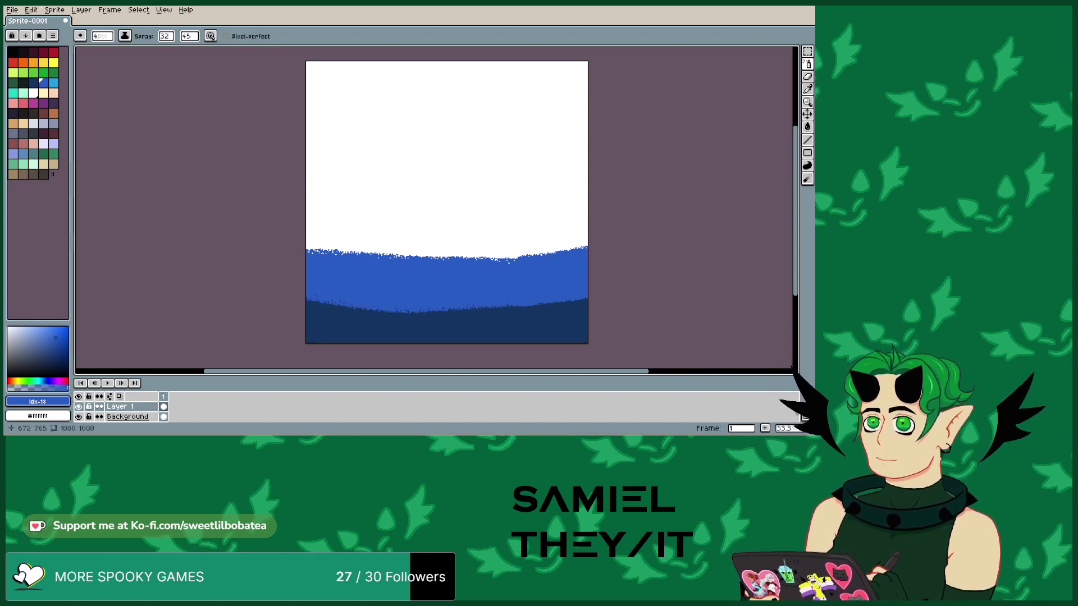
# - Spray a tall band of the sky blue palette colour 19 above the medium blue, with a bowl-shaped upper edge rising towards both sides
pyautogui.click(54, 83)
pyautogui.moveTo(308, 231); pyautogui.dragTo(292, 222)
pyautogui.moveTo(387, 258)
pyautogui.mouseDown()
pyautogui.moveTo(522, 261)
pyautogui.moveTo(426, 249)
pyautogui.moveTo(505, 269)
pyautogui.moveTo(584, 247)
pyautogui.moveTo(578, 236)
pyautogui.moveTo(309, 219)
pyautogui.mouseUp()
pyautogui.moveTo(437, 229); pyautogui.dragTo(337, 237)
pyautogui.moveTo(420, 247)
pyautogui.mouseDown()
pyautogui.moveTo(342, 243)
pyautogui.moveTo(309, 207)
pyautogui.moveTo(485, 231)
pyautogui.moveTo(561, 221)
pyautogui.moveTo(578, 213)
pyautogui.moveTo(581, 188)
pyautogui.moveTo(466, 225)
pyautogui.moveTo(359, 210)
pyautogui.moveTo(318, 186)
pyautogui.moveTo(392, 216)
pyautogui.moveTo(461, 221)
pyautogui.moveTo(581, 205)
pyautogui.moveTo(584, 175)
pyautogui.mouseUp()
pyautogui.moveTo(308, 160)
pyautogui.mouseDown()
pyautogui.moveTo(371, 200)
pyautogui.moveTo(449, 205)
pyautogui.moveTo(561, 188)
pyautogui.moveTo(583, 165)
pyautogui.moveTo(493, 197)
pyautogui.mouseUp()
pyautogui.moveTo(387, 202)
pyautogui.mouseDown()
pyautogui.moveTo(314, 163)
pyautogui.moveTo(311, 147)
pyautogui.moveTo(388, 199)
pyautogui.moveTo(482, 199)
pyautogui.moveTo(586, 145)
pyautogui.moveTo(323, 150)
pyautogui.moveTo(309, 127)
pyautogui.mouseUp()
pyautogui.moveTo(343, 173); pyautogui.dragTo(387, 193)
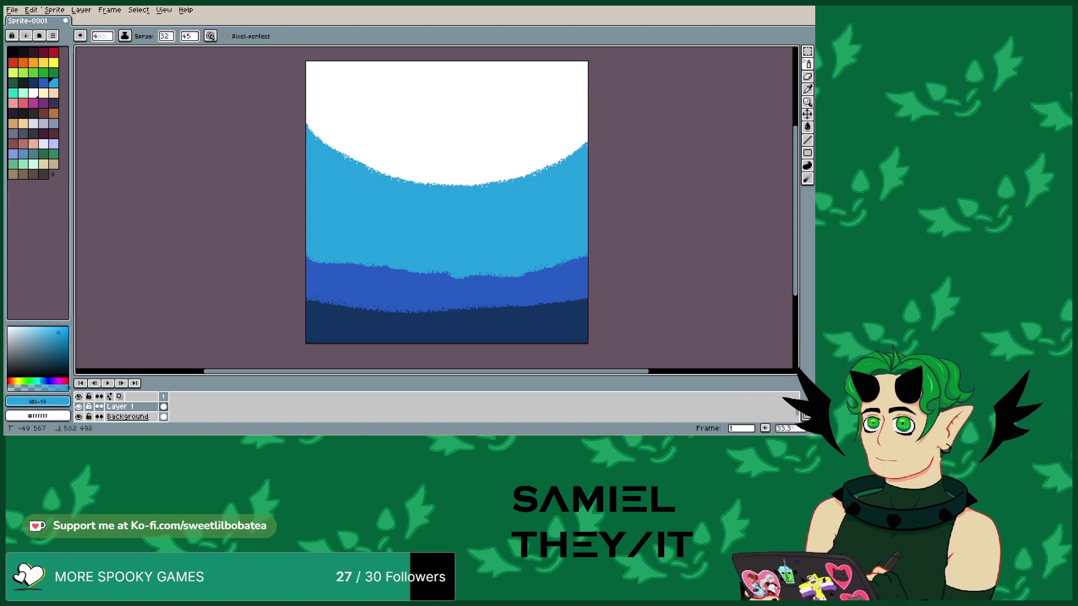
pyautogui.moveTo(553, 163); pyautogui.dragTo(586, 135)
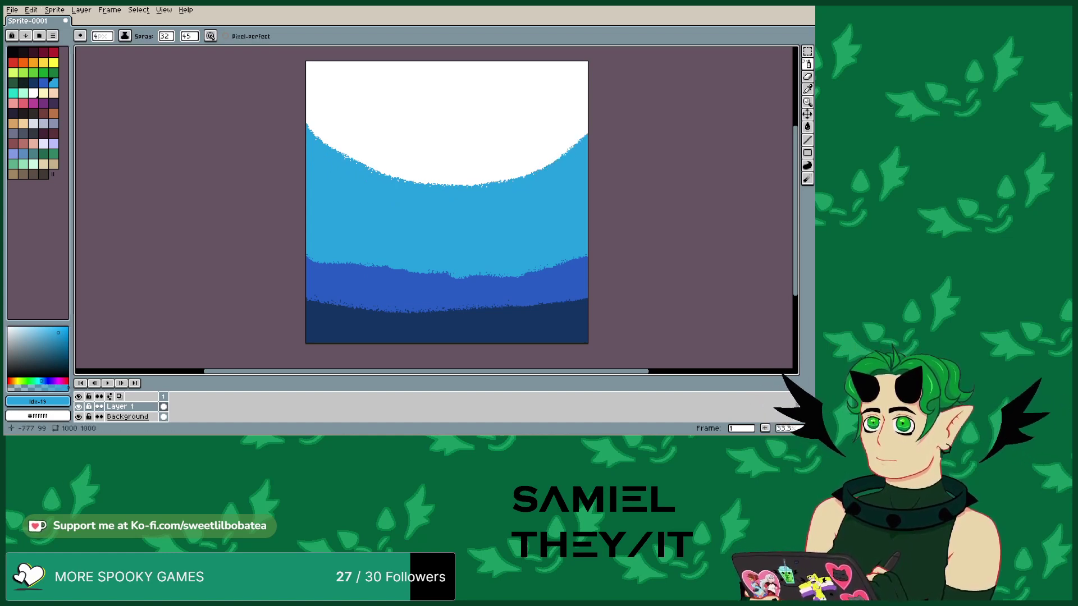
# - Spray the turquoise palette colour 20 above the sky blue band, leaving a white half-circle at the canvas's top centre
pyautogui.click(13, 93)
pyautogui.moveTo(312, 68)
pyautogui.mouseDown()
pyautogui.moveTo(332, 128)
pyautogui.moveTo(356, 155)
pyautogui.moveTo(393, 175)
pyautogui.moveTo(454, 179)
pyautogui.moveTo(567, 146)
pyautogui.moveTo(584, 119)
pyautogui.moveTo(524, 158)
pyautogui.moveTo(584, 84)
pyautogui.moveTo(572, 71)
pyautogui.mouseUp()
pyautogui.scroll(2, 572, 70)
pyautogui.moveTo(562, 112)
pyautogui.mouseDown()
pyautogui.moveTo(514, 162)
pyautogui.moveTo(452, 201)
pyautogui.moveTo(356, 177)
pyautogui.moveTo(311, 104)
pyautogui.moveTo(334, 106)
pyautogui.moveTo(371, 177)
pyautogui.moveTo(415, 188)
pyautogui.moveTo(491, 177)
pyautogui.moveTo(522, 143)
pyautogui.mouseUp()
pyautogui.moveTo(553, 99)
pyautogui.mouseDown()
pyautogui.moveTo(536, 121)
pyautogui.moveTo(393, 169)
pyautogui.moveTo(353, 123)
pyautogui.moveTo(387, 160)
pyautogui.moveTo(433, 163)
pyautogui.moveTo(519, 138)
pyautogui.moveTo(536, 100)
pyautogui.moveTo(512, 137)
pyautogui.mouseUp()
pyautogui.moveTo(415, 157)
pyautogui.mouseDown()
pyautogui.moveTo(353, 101)
pyautogui.moveTo(409, 152)
pyautogui.moveTo(535, 110)
pyautogui.moveTo(490, 143)
pyautogui.moveTo(365, 104)
pyautogui.moveTo(390, 123)
pyautogui.moveTo(482, 147)
pyautogui.moveTo(449, 143)
pyautogui.moveTo(489, 137)
pyautogui.mouseUp()
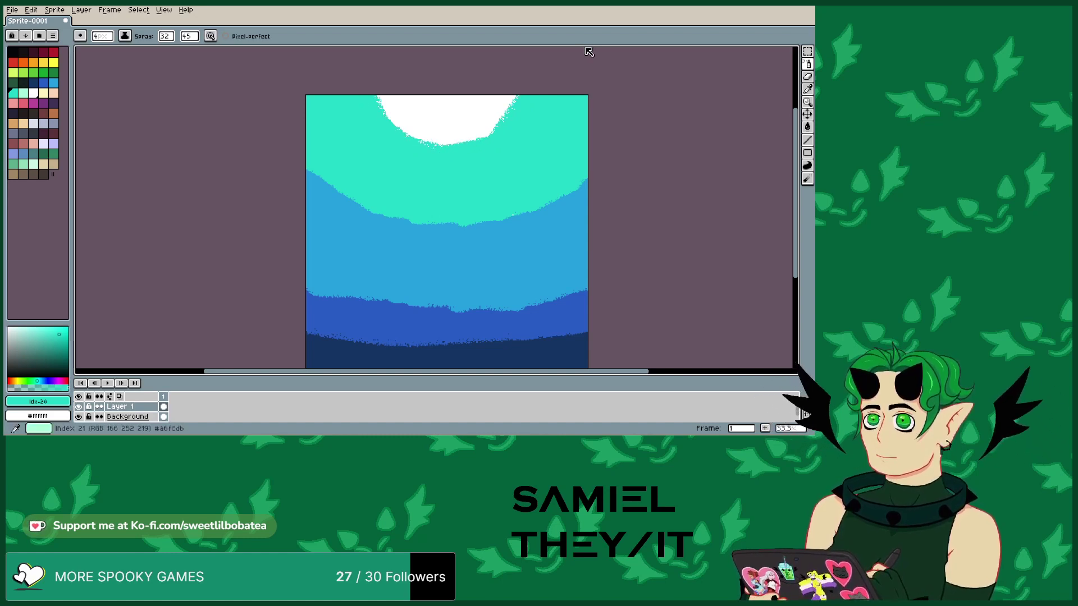
# - Fill the white half-circle at the canvas's top centre with sprayed pale mint, palette colour 21, slightly overlapping the turquoise
pyautogui.click(23, 92)
pyautogui.moveTo(371, 98)
pyautogui.mouseDown()
pyautogui.moveTo(439, 148)
pyautogui.moveTo(519, 104)
pyautogui.moveTo(471, 131)
pyautogui.moveTo(444, 110)
pyautogui.moveTo(431, 120)
pyautogui.moveTo(444, 96)
pyautogui.mouseUp()
pyautogui.moveTo(508, 126)
pyautogui.mouseDown()
pyautogui.moveTo(530, 101)
pyautogui.moveTo(460, 152)
pyautogui.moveTo(382, 115)
pyautogui.mouseUp()
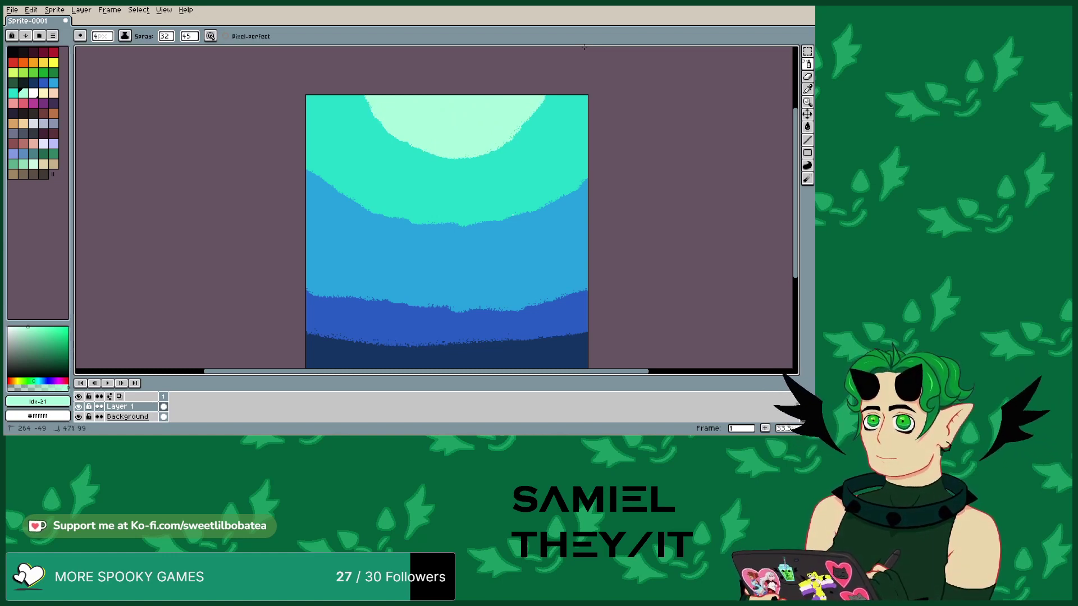
pyautogui.scroll(-2, 529, 163)
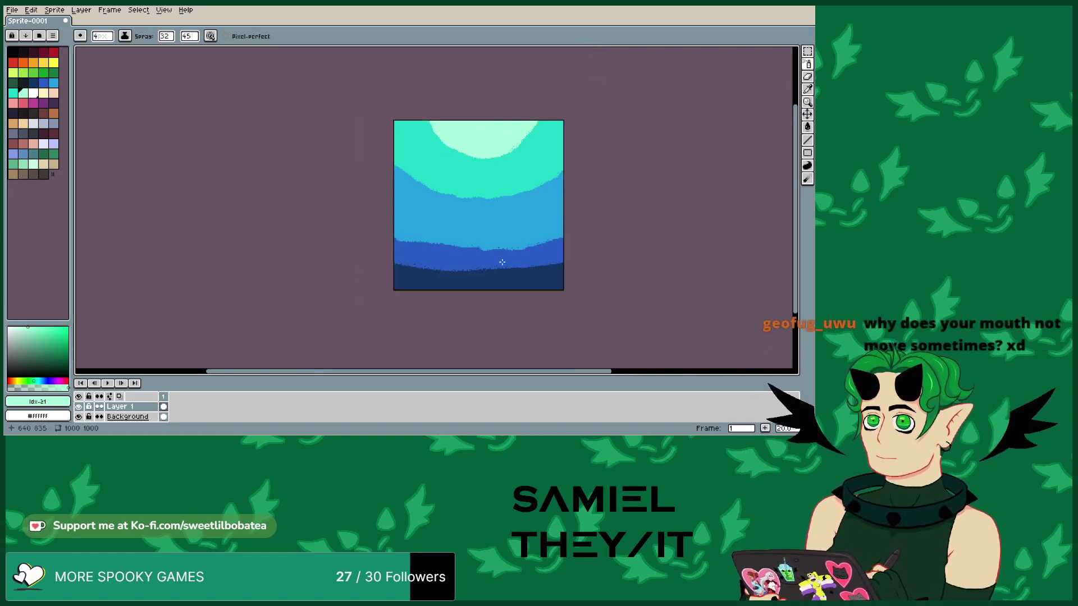
pyautogui.scroll(1, 501, 262)
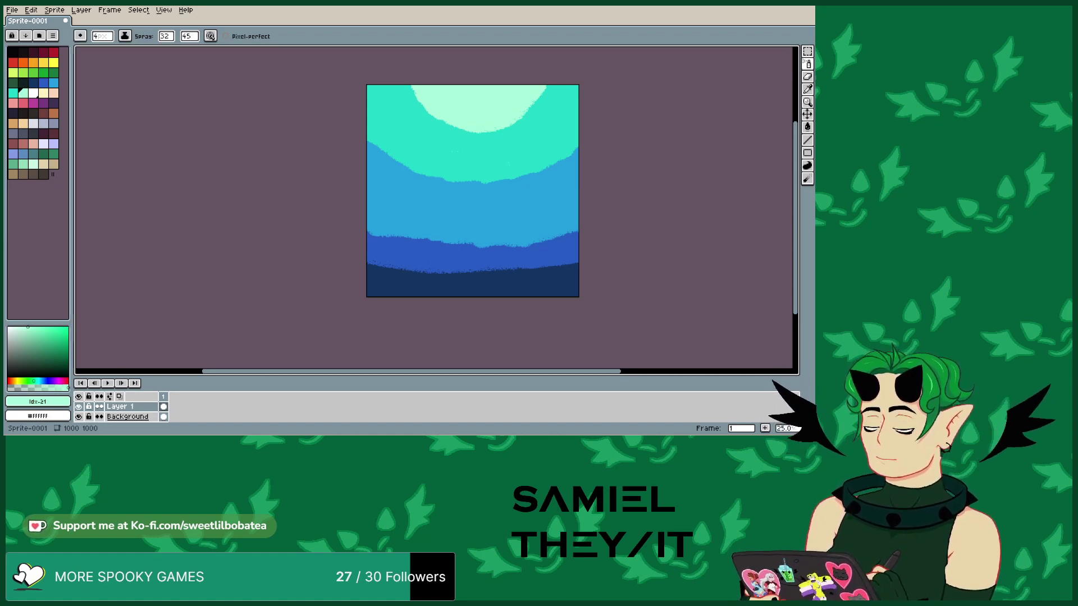
# - Set the spray brush size to 2 and spray a thin band of the near-black palette colour 16 along the canvas's bottom edge
pyautogui.click(102, 36)
pyautogui.write('2')
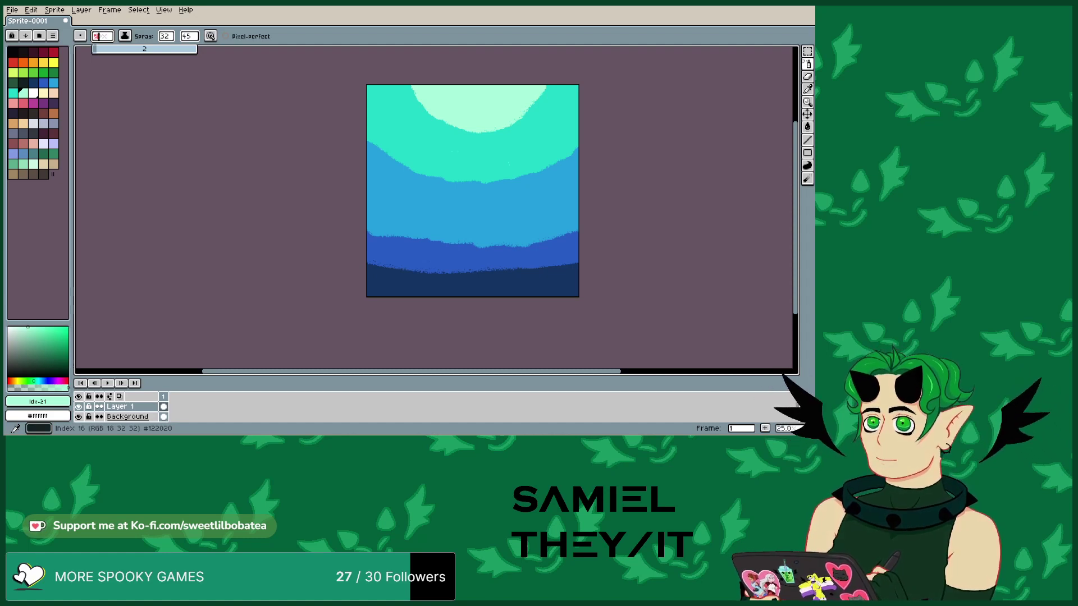
pyautogui.click(23, 83)
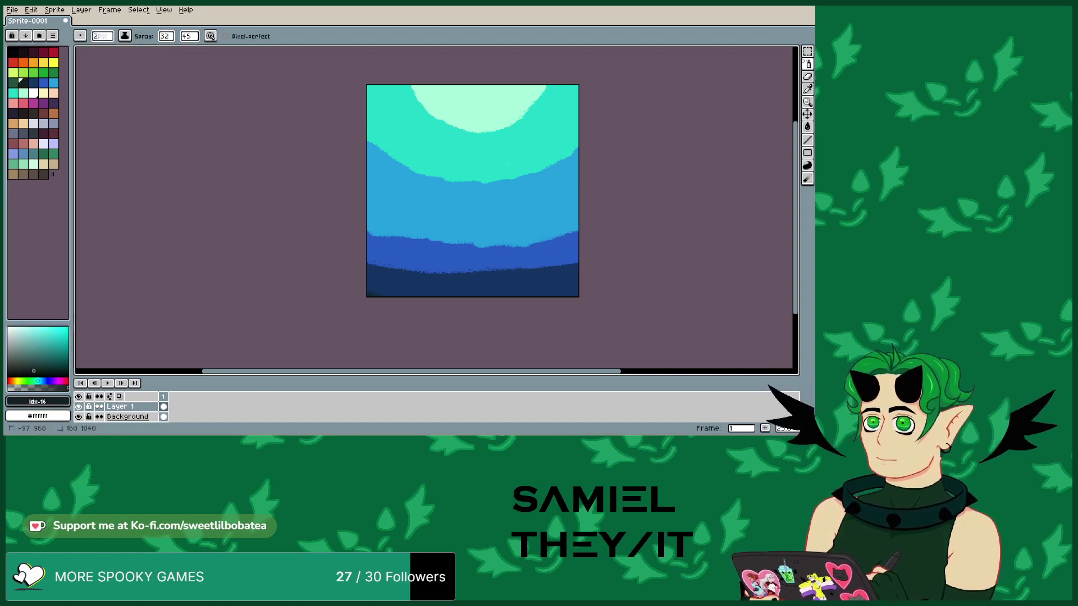
pyautogui.moveTo(360, 293); pyautogui.dragTo(564, 294)
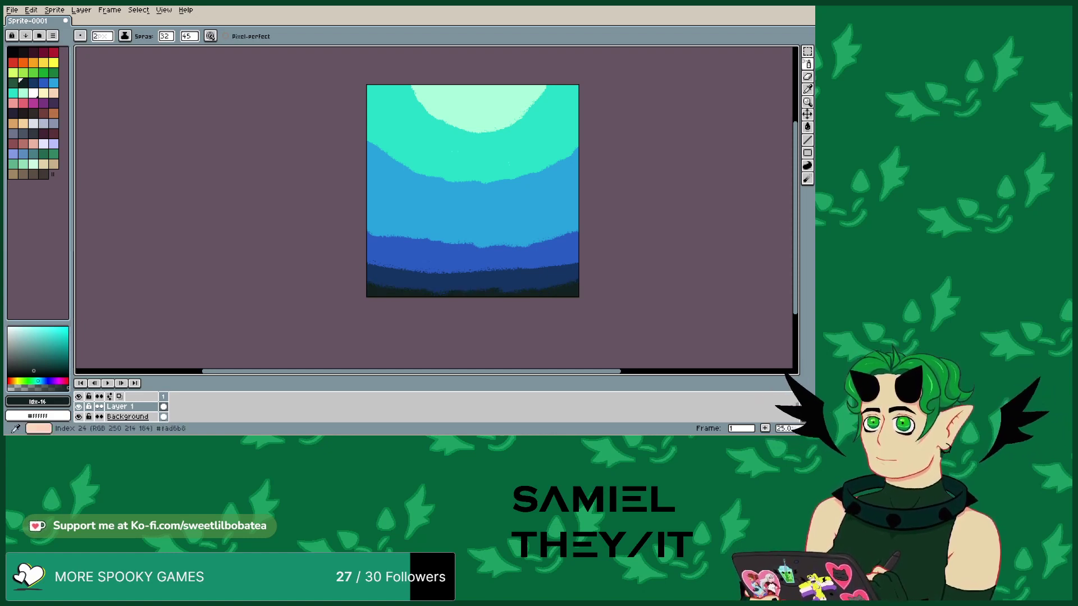
# - Set the spray brush size to 1 and spray navy palette colour 17 over most of the near-black strip along the canvas's bottom edge
pyautogui.click(102, 36)
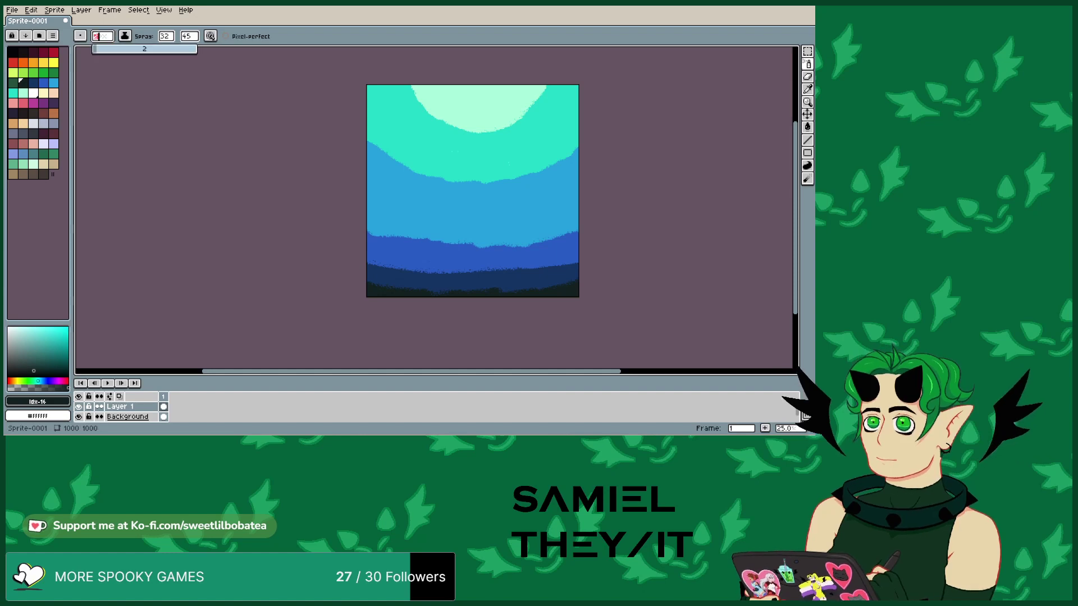
pyautogui.press('0')
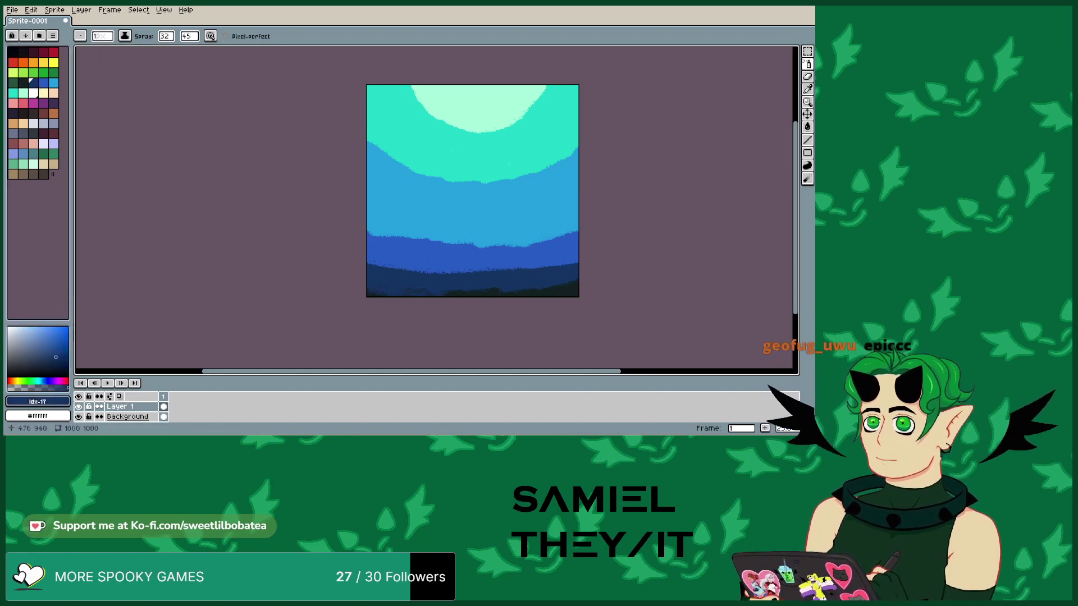
pyautogui.moveTo(416, 292); pyautogui.dragTo(464, 294)
pyautogui.moveTo(578, 281); pyautogui.dragTo(387, 282)
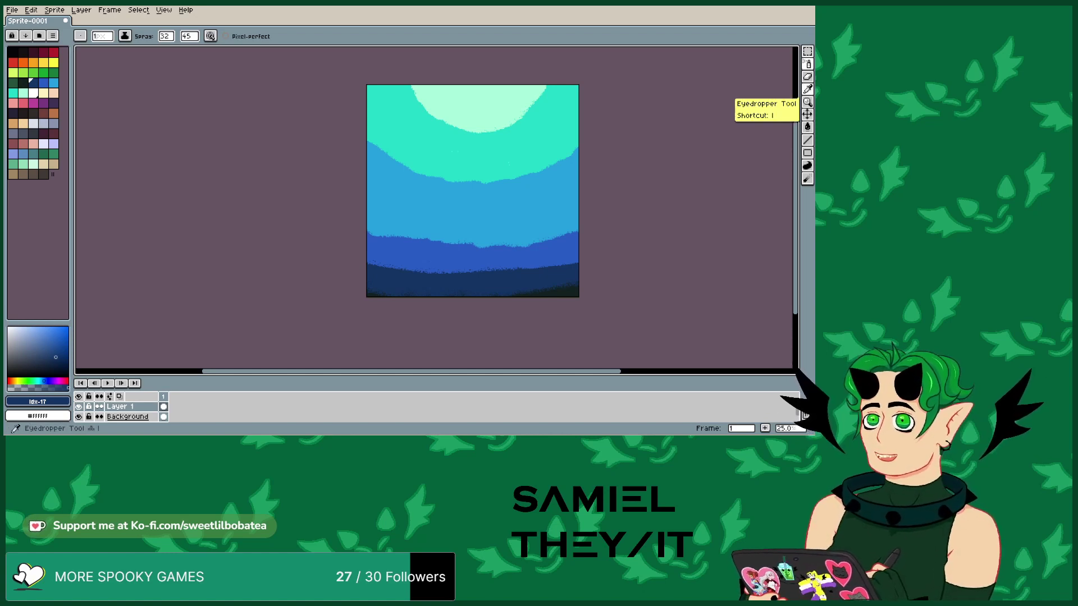
# - Sample the medium blue and spray it over both band edges, lowering its boundary with the navy and raising its boundary with the sky blue
pyautogui.click(807, 89)
pyautogui.click(472, 247)
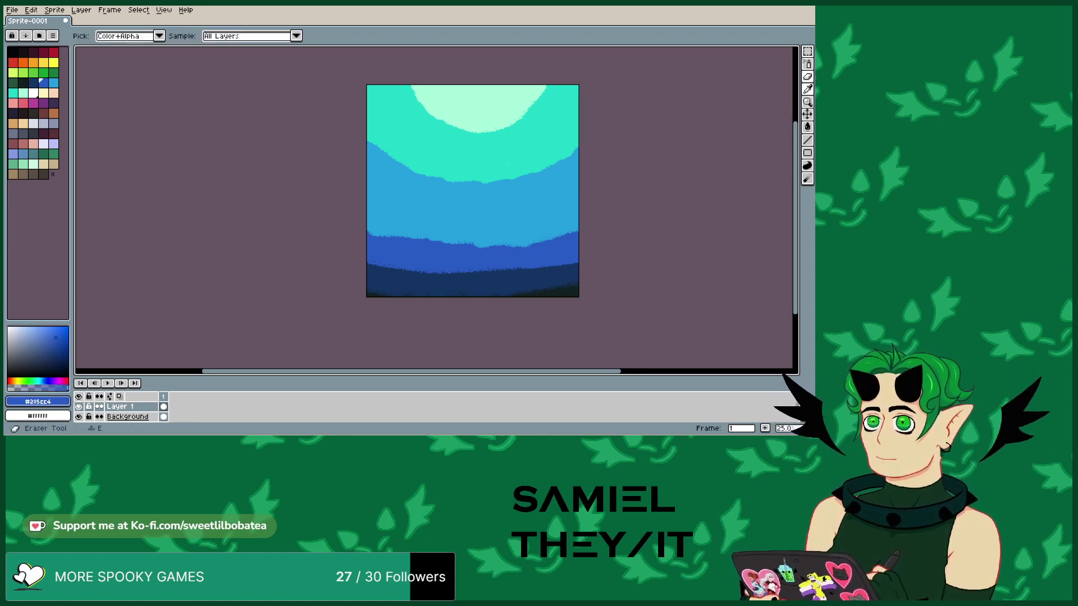
pyautogui.click(807, 63)
pyautogui.moveTo(522, 271); pyautogui.dragTo(427, 275)
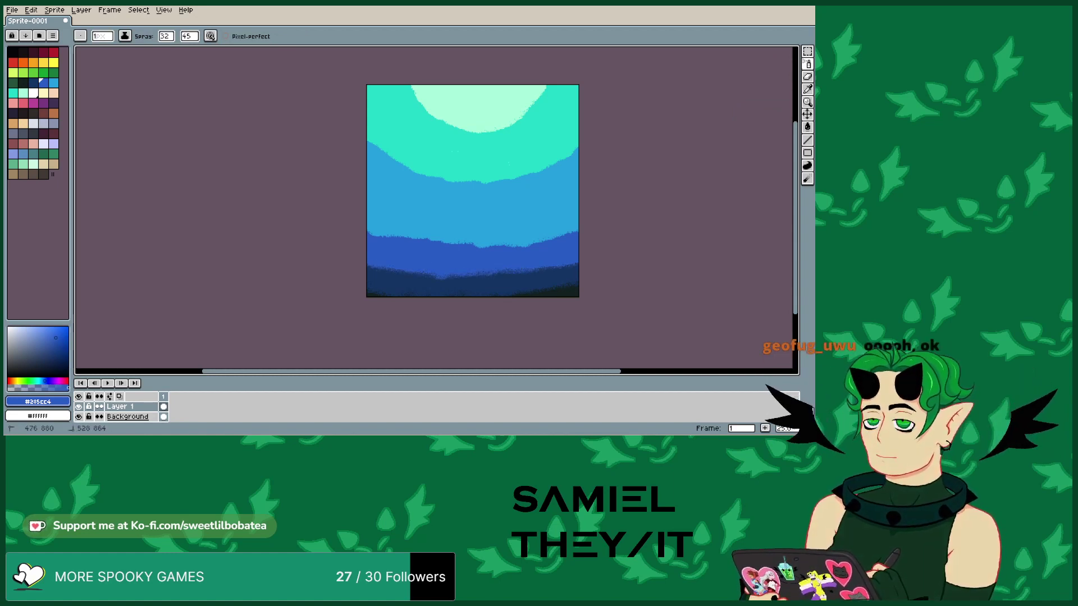
pyautogui.moveTo(429, 276); pyautogui.dragTo(407, 274)
pyautogui.moveTo(477, 275); pyautogui.dragTo(520, 273)
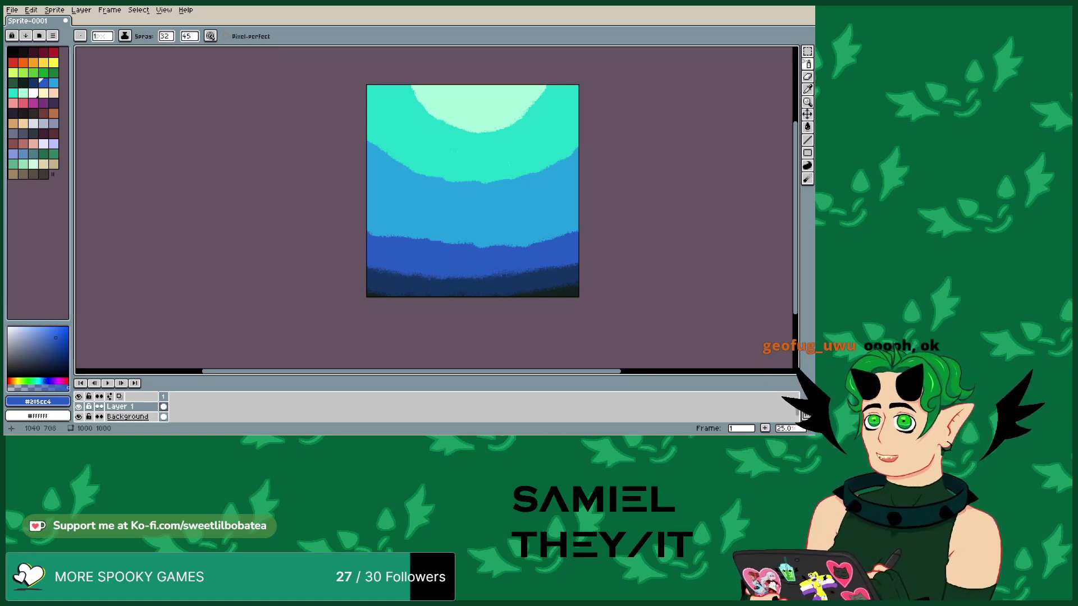
pyautogui.moveTo(505, 243)
pyautogui.mouseDown()
pyautogui.moveTo(572, 227)
pyautogui.moveTo(475, 244)
pyautogui.moveTo(375, 231)
pyautogui.moveTo(374, 220)
pyautogui.mouseUp()
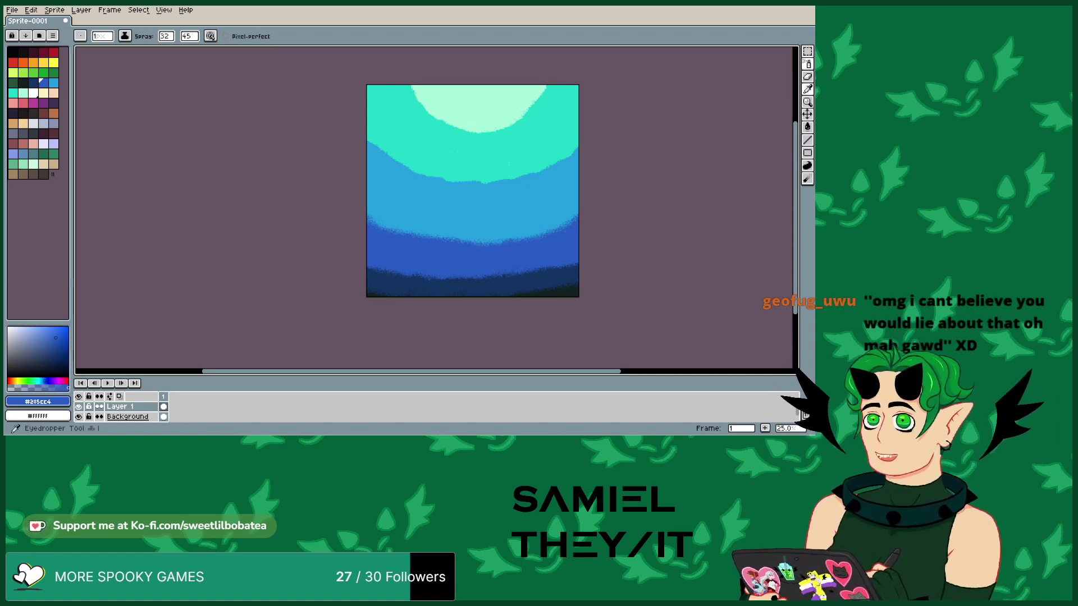
# - Sample the turquoise and spray along its lower edge to extend it softly over the sky blue band
pyautogui.click(807, 88)
pyautogui.click(393, 110)
pyautogui.click(807, 179)
pyautogui.moveTo(553, 172); pyautogui.dragTo(438, 181)
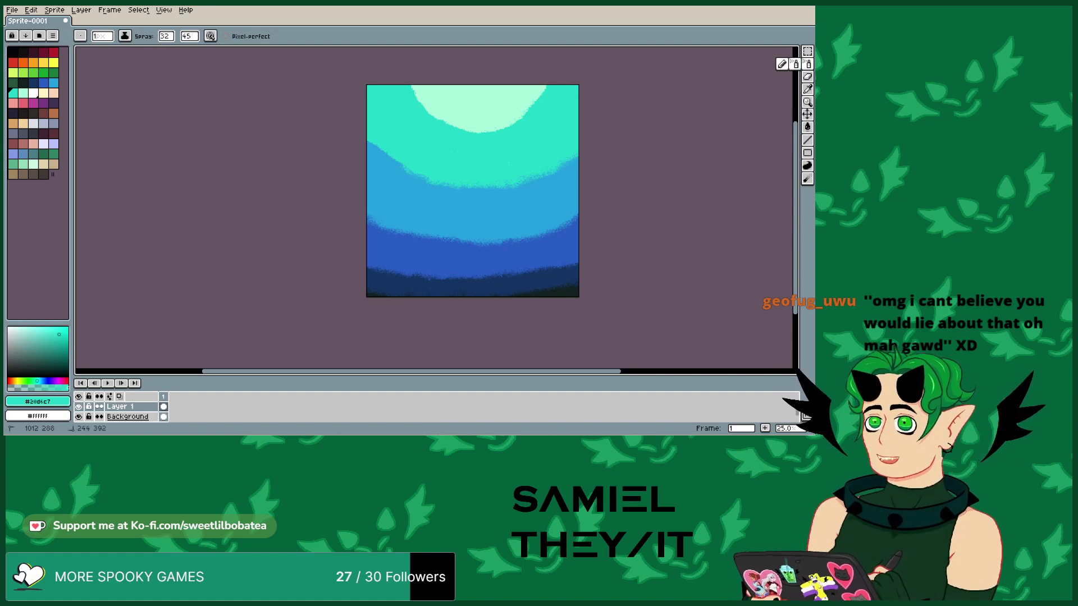
pyautogui.moveTo(373, 147); pyautogui.dragTo(390, 160)
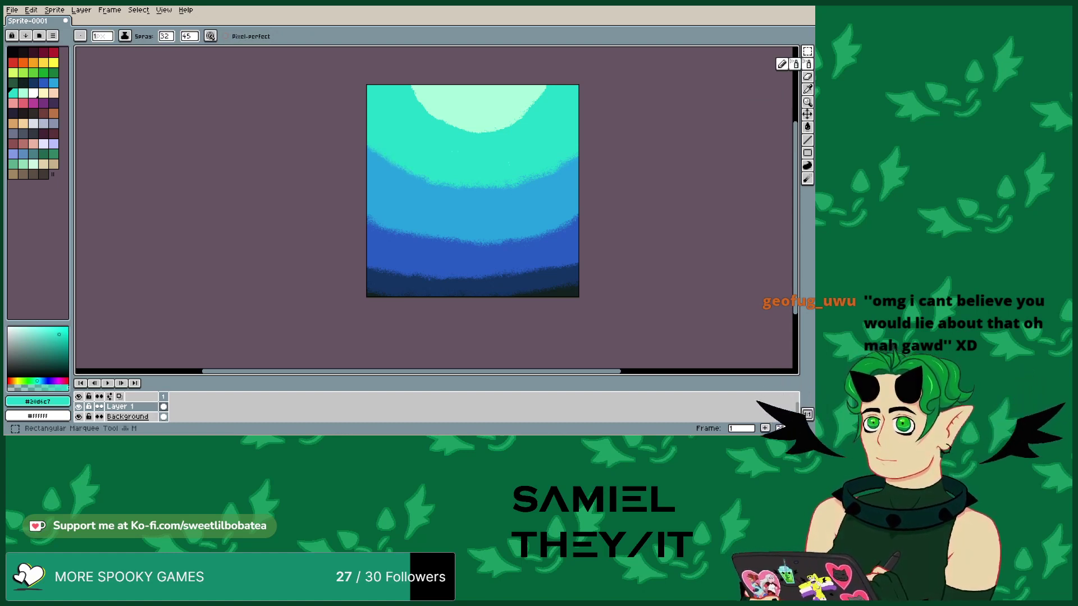
# - Sample the pale mint and spray around the half-circle's edge to soften and widen it slightly over the turquoise
pyautogui.click(807, 89)
pyautogui.click(487, 107)
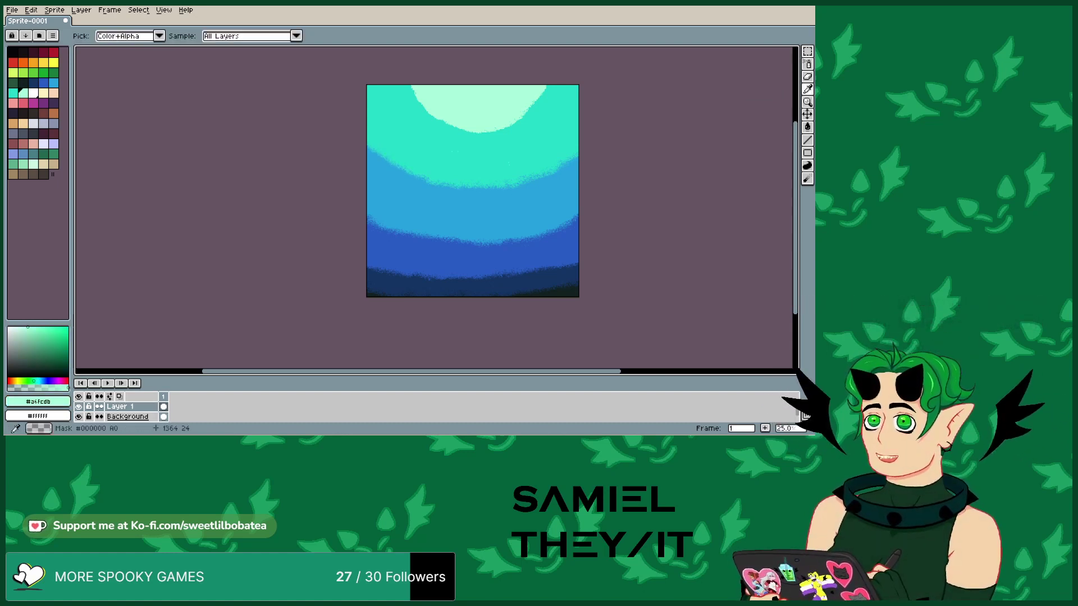
pyautogui.click(807, 64)
pyautogui.moveTo(544, 89); pyautogui.dragTo(521, 117)
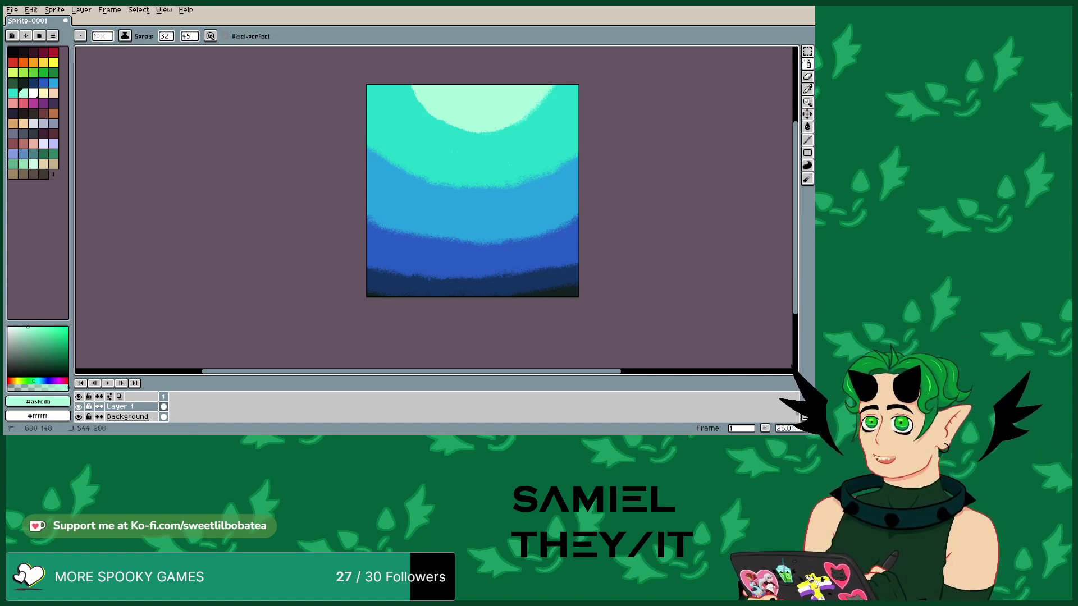
pyautogui.moveTo(409, 91)
pyautogui.mouseDown()
pyautogui.moveTo(435, 121)
pyautogui.moveTo(417, 100)
pyautogui.mouseUp()
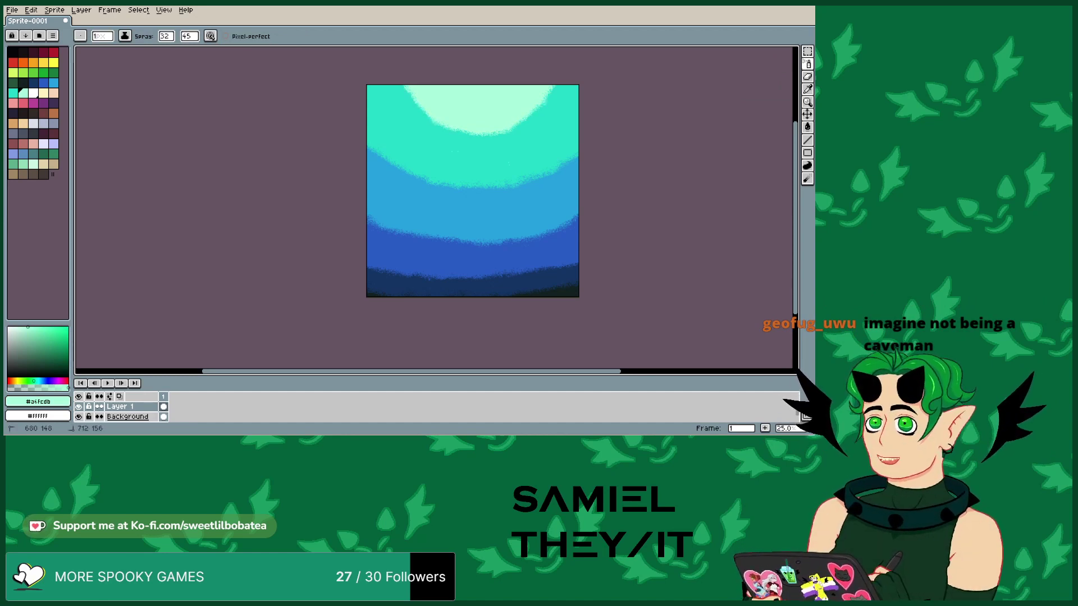
pyautogui.moveTo(461, 130); pyautogui.dragTo(435, 125)
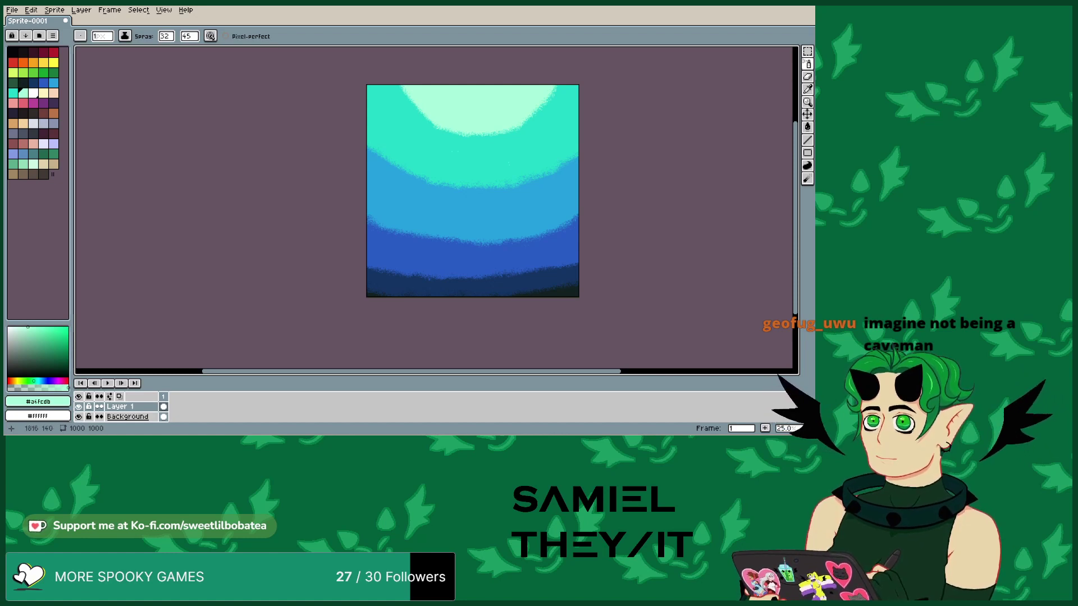
pyautogui.click(807, 89)
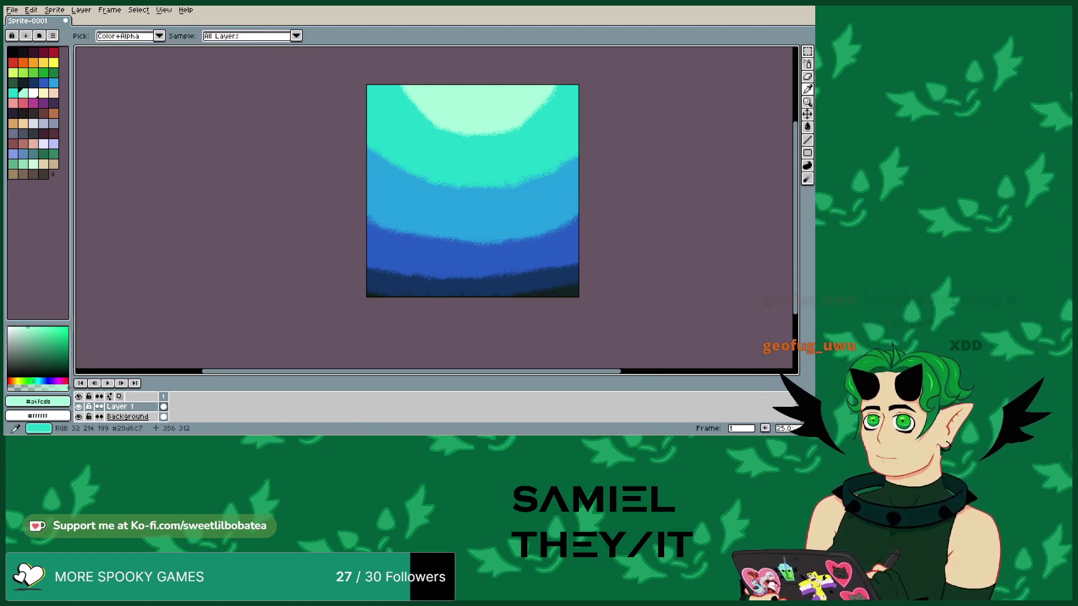
pyautogui.click(420, 132)
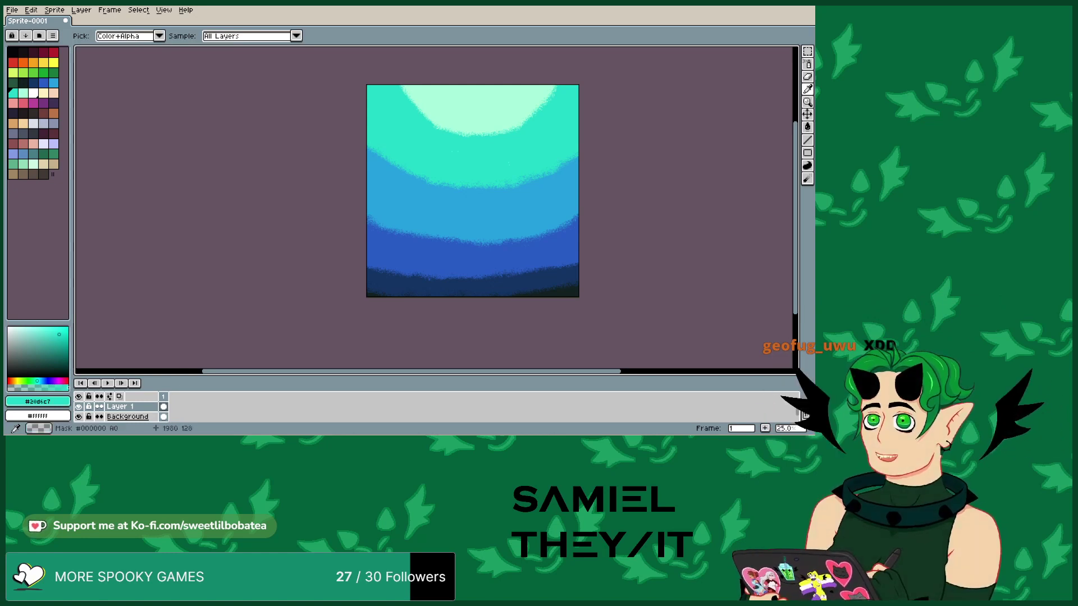
pyautogui.click(807, 64)
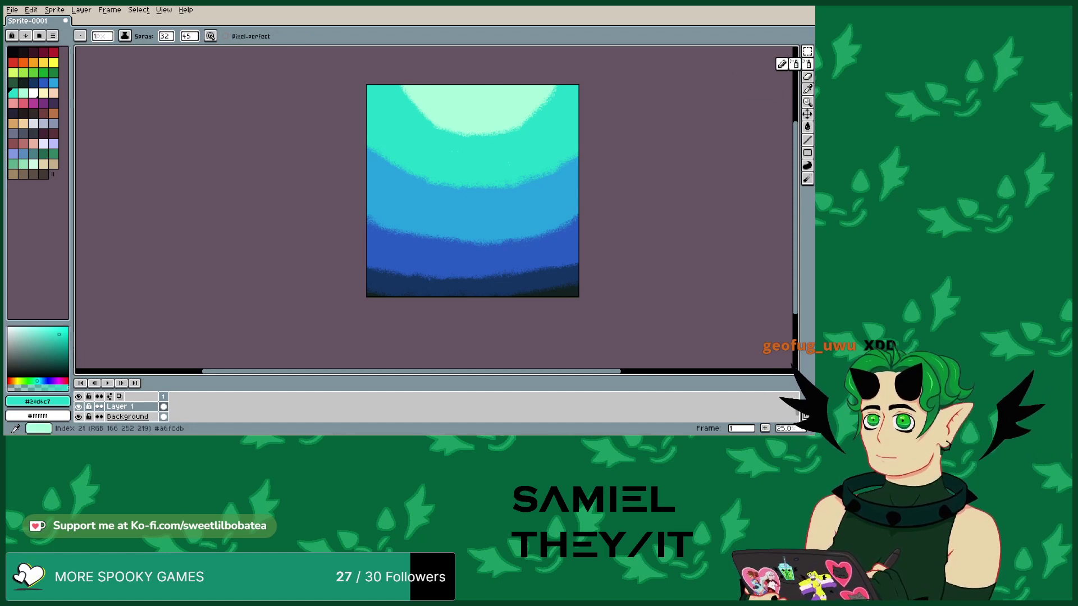
pyautogui.click(23, 93)
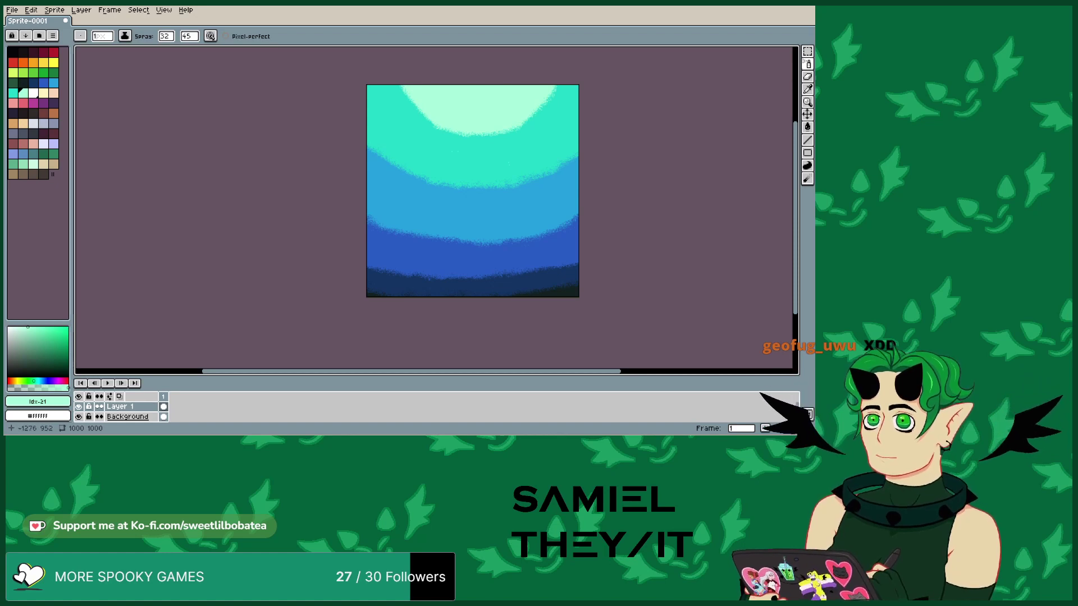
# - Add a new layer above Layer 1
pyautogui.click(31, 10)
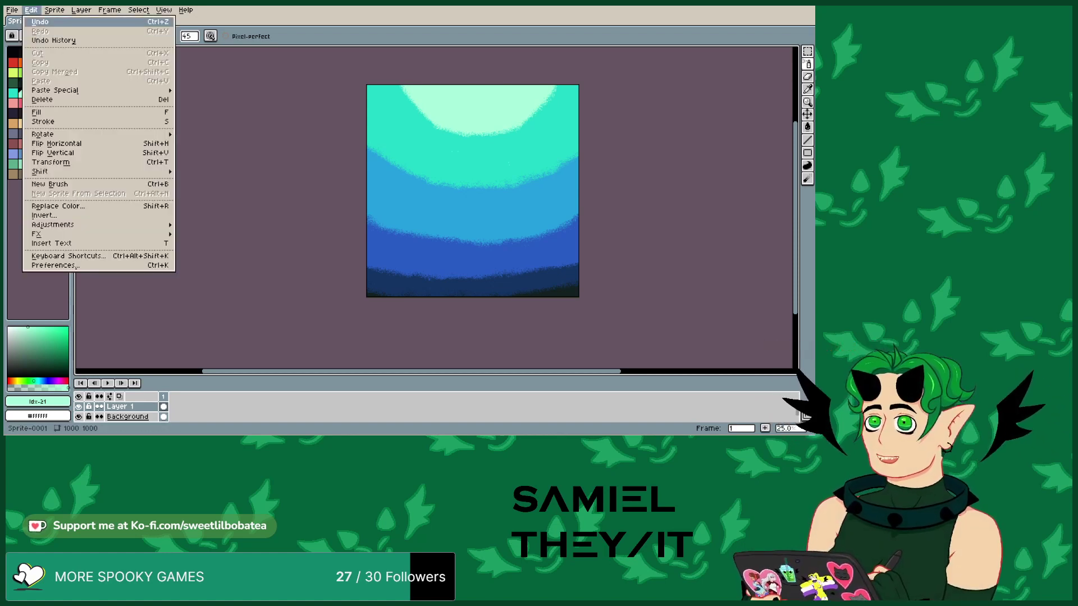
pyautogui.moveTo(81, 9)
pyautogui.moveTo(112, 62)
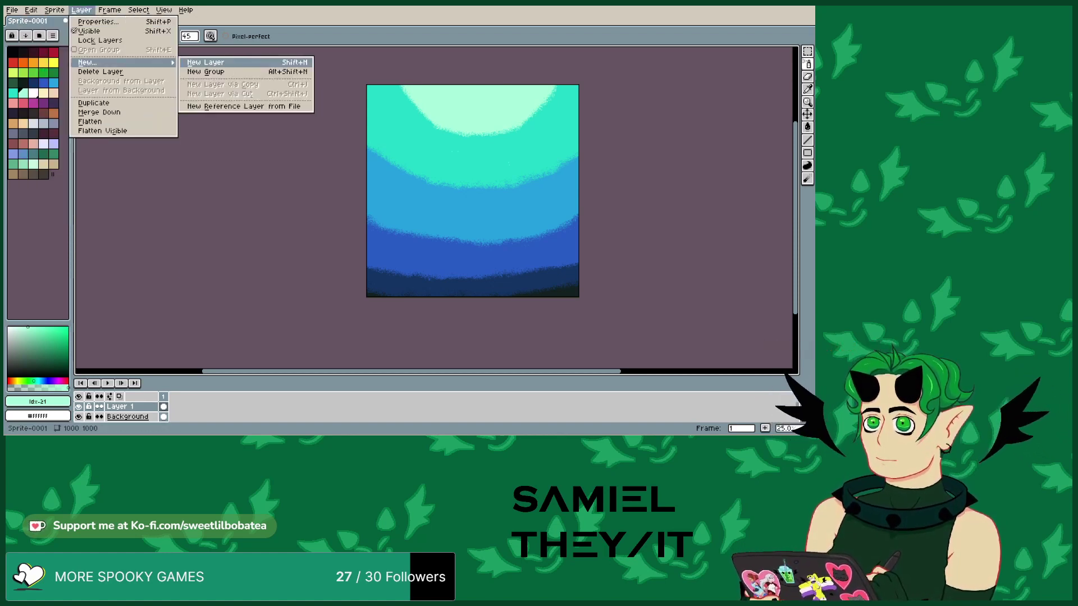
pyautogui.click(205, 62)
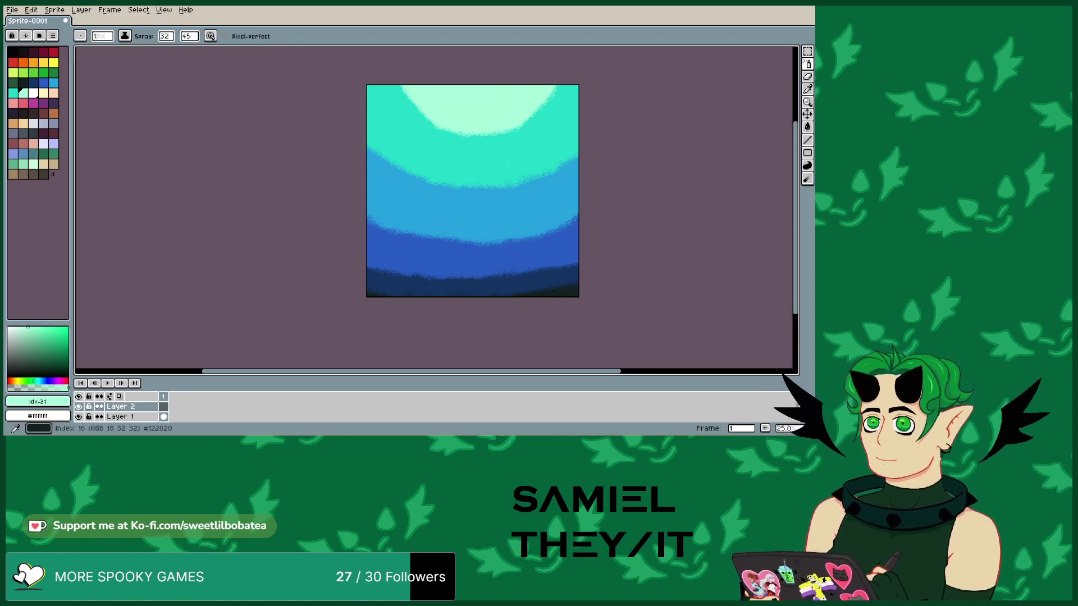
# - Spray a tall, slanted-top block in near-black palette colour 16 in the canvas's bottom-right corner, up into the sky blue band
pyautogui.click(22, 84)
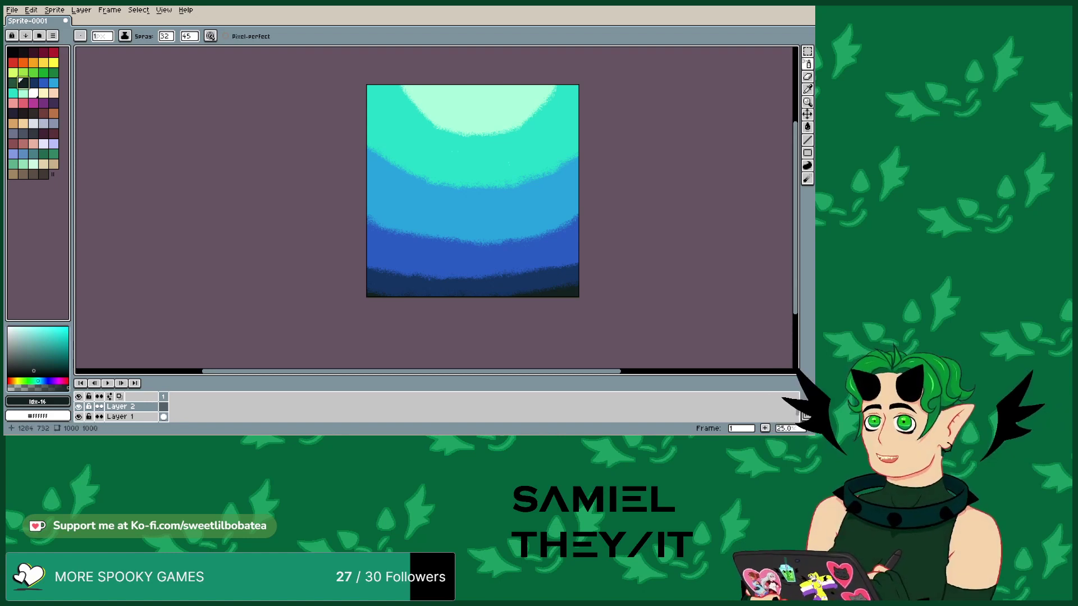
pyautogui.moveTo(533, 295)
pyautogui.mouseDown()
pyautogui.moveTo(535, 217)
pyautogui.moveTo(562, 208)
pyautogui.moveTo(562, 263)
pyautogui.moveTo(561, 247)
pyautogui.moveTo(550, 280)
pyautogui.moveTo(541, 247)
pyautogui.mouseUp()
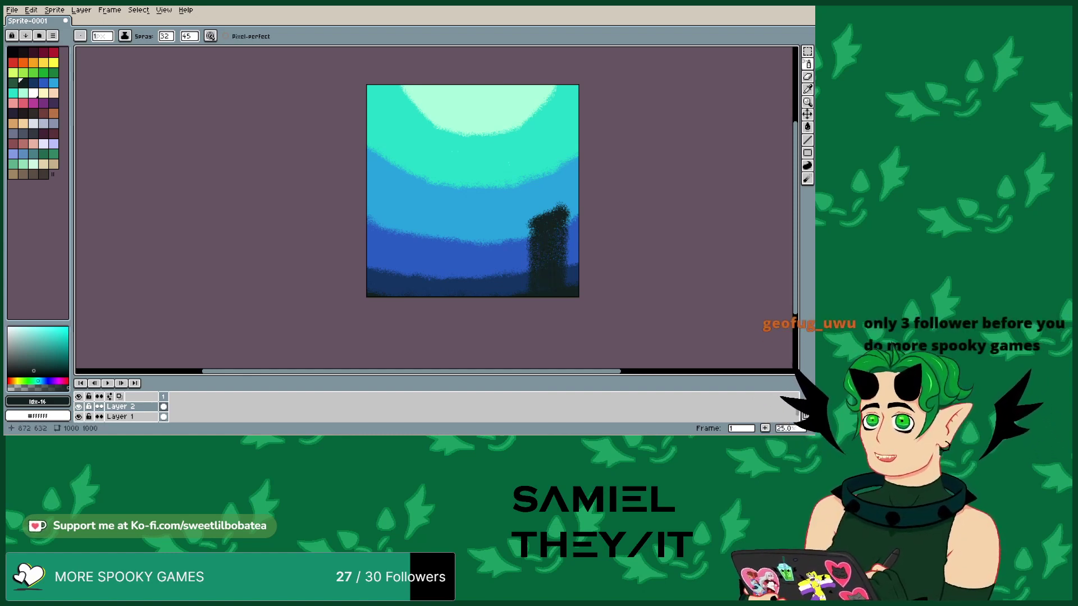
pyautogui.moveTo(570, 208); pyautogui.dragTo(576, 282)
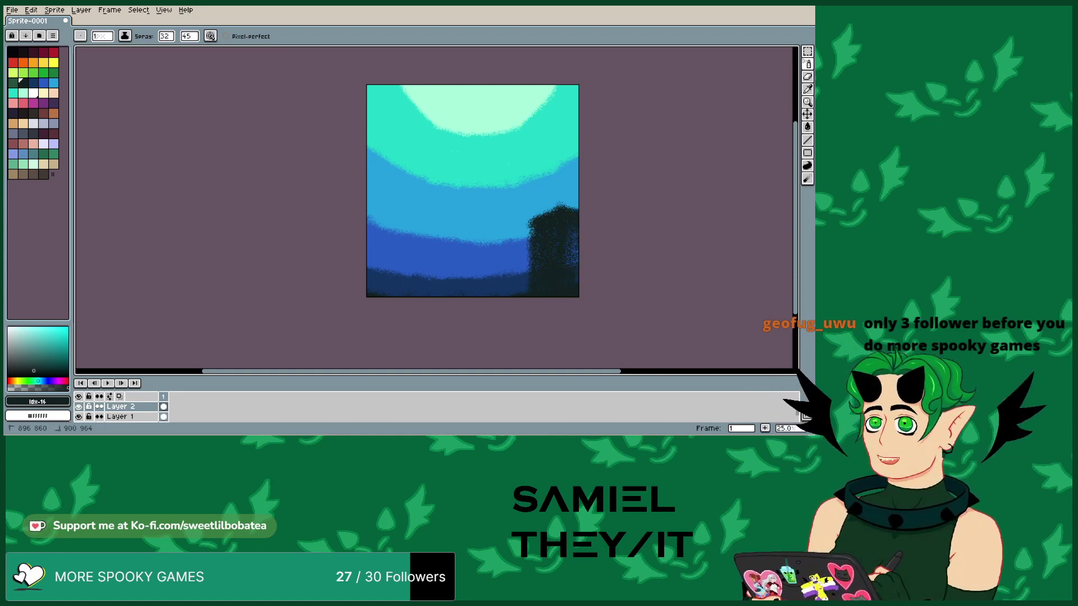
pyautogui.moveTo(529, 226)
pyautogui.mouseDown()
pyautogui.moveTo(526, 269)
pyautogui.moveTo(530, 221)
pyautogui.moveTo(576, 205)
pyautogui.mouseUp()
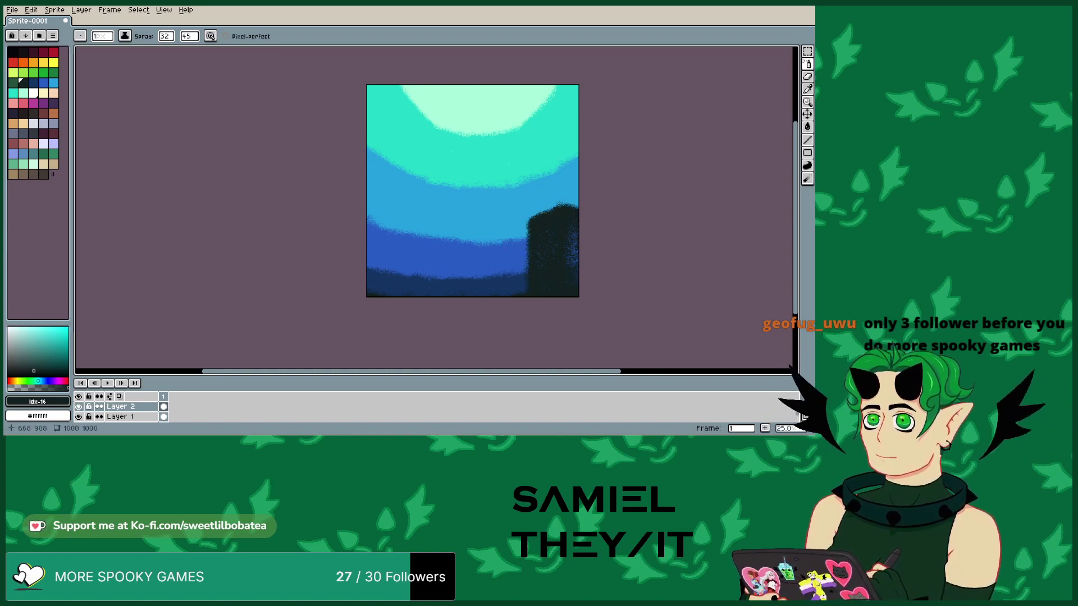
# - Spray more near-black blocks: a tall sloping one at the canvas's left edge, a short one beside it and a medium one beside the right-hand block
pyautogui.moveTo(391, 281)
pyautogui.mouseDown()
pyautogui.moveTo(387, 216)
pyautogui.moveTo(373, 221)
pyautogui.moveTo(373, 275)
pyautogui.moveTo(371, 236)
pyautogui.moveTo(382, 238)
pyautogui.moveTo(381, 272)
pyautogui.mouseUp()
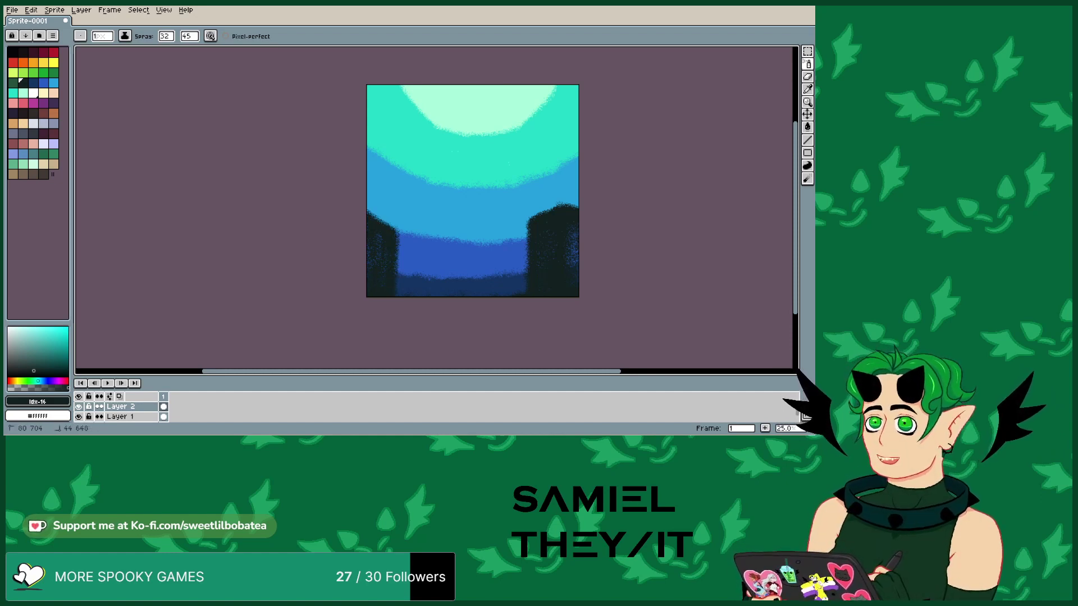
pyautogui.moveTo(430, 262)
pyautogui.mouseDown()
pyautogui.moveTo(429, 295)
pyautogui.moveTo(428, 269)
pyautogui.moveTo(402, 267)
pyautogui.moveTo(422, 259)
pyautogui.moveTo(404, 295)
pyautogui.moveTo(418, 295)
pyautogui.mouseUp()
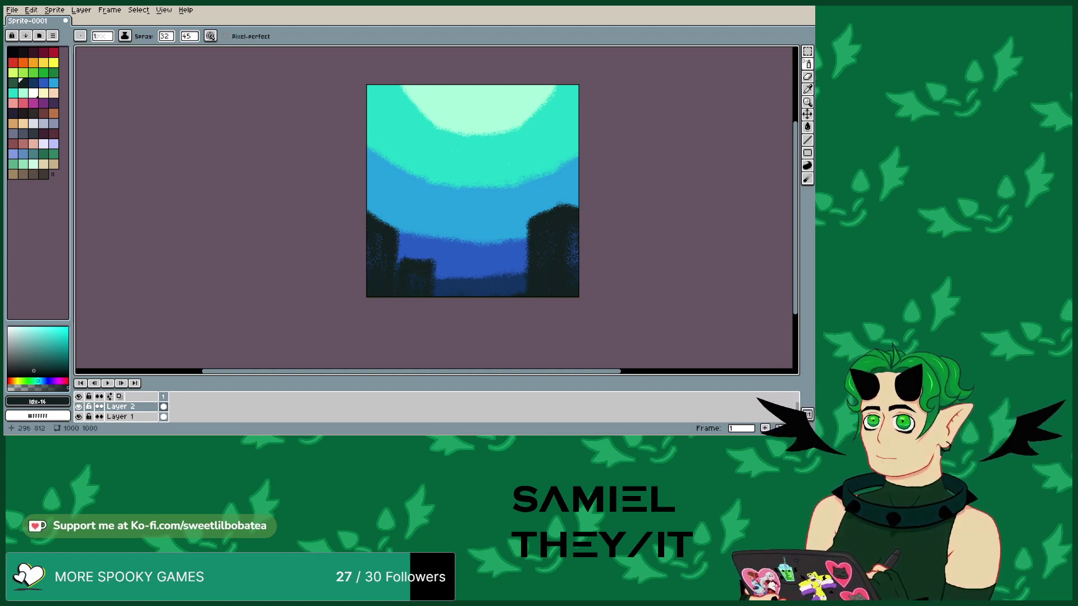
pyautogui.click(399, 263)
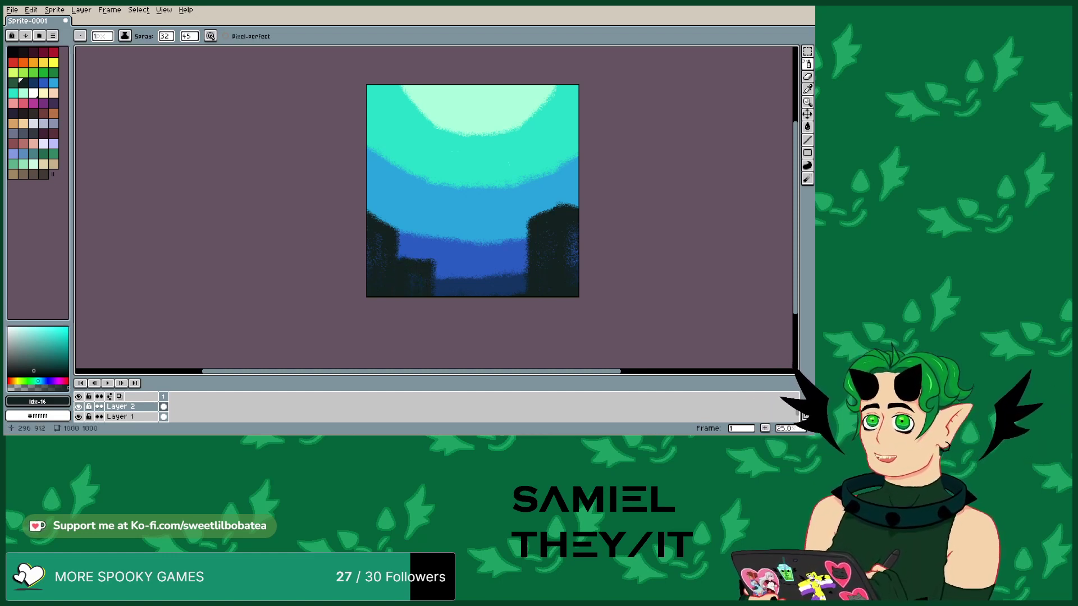
pyautogui.moveTo(497, 293)
pyautogui.mouseDown()
pyautogui.moveTo(497, 243)
pyautogui.moveTo(497, 252)
pyautogui.moveTo(527, 239)
pyautogui.moveTo(507, 283)
pyautogui.moveTo(512, 253)
pyautogui.moveTo(522, 278)
pyautogui.mouseUp()
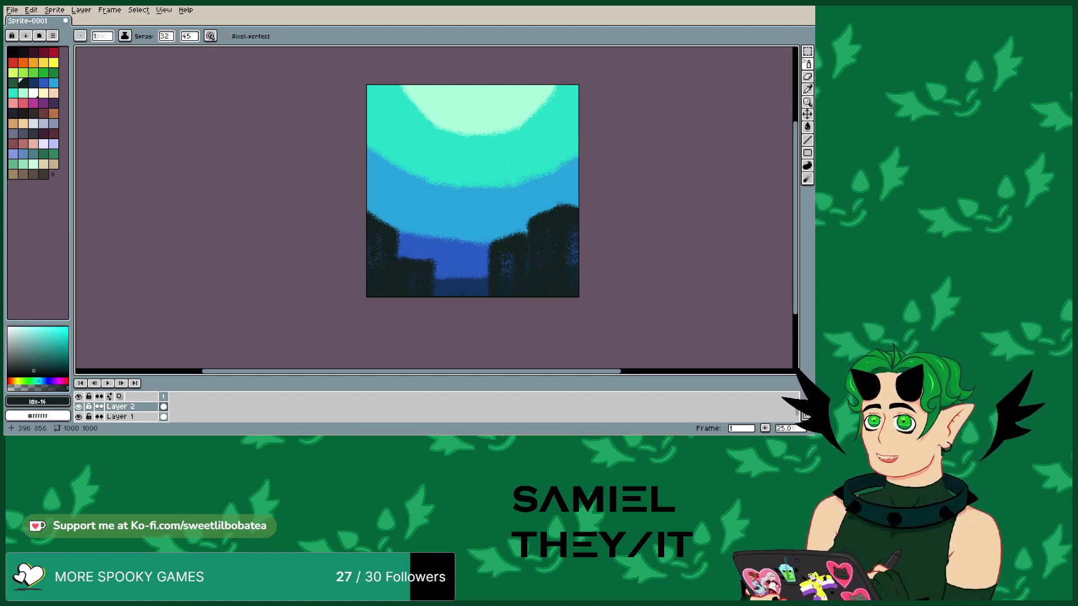
# - Spray a taller near-black block in the canvas's centre and fill the gaps beside it to join the blocks into a skyline
pyautogui.moveTo(436, 276)
pyautogui.mouseDown()
pyautogui.moveTo(439, 223)
pyautogui.moveTo(475, 233)
pyautogui.moveTo(467, 281)
pyautogui.moveTo(457, 238)
pyautogui.moveTo(450, 284)
pyautogui.moveTo(444, 263)
pyautogui.moveTo(474, 278)
pyautogui.mouseUp()
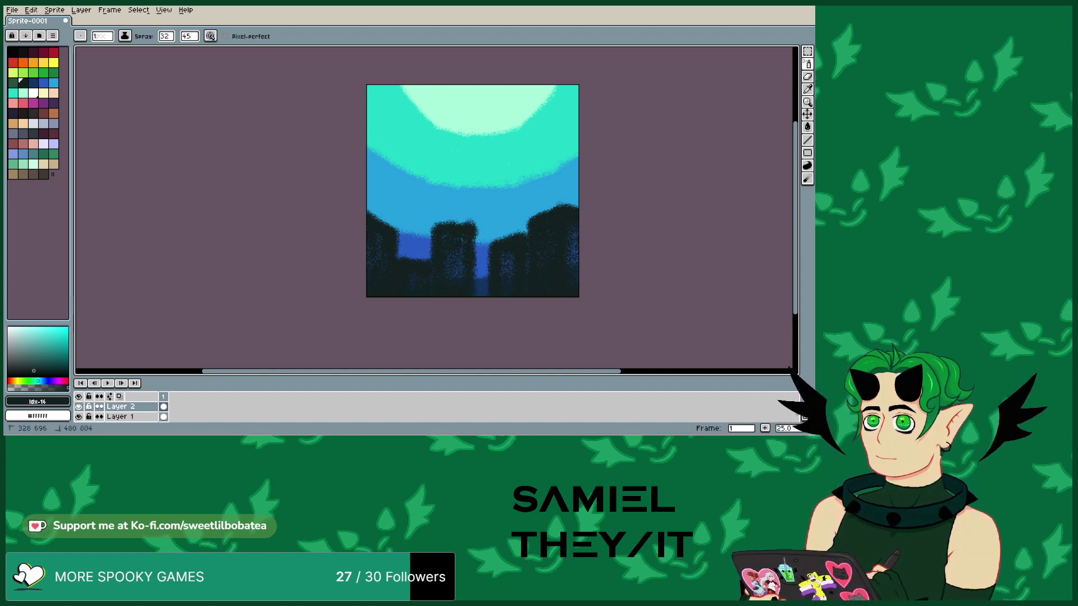
pyautogui.moveTo(479, 232)
pyautogui.mouseDown()
pyautogui.moveTo(491, 239)
pyautogui.moveTo(475, 286)
pyautogui.mouseUp()
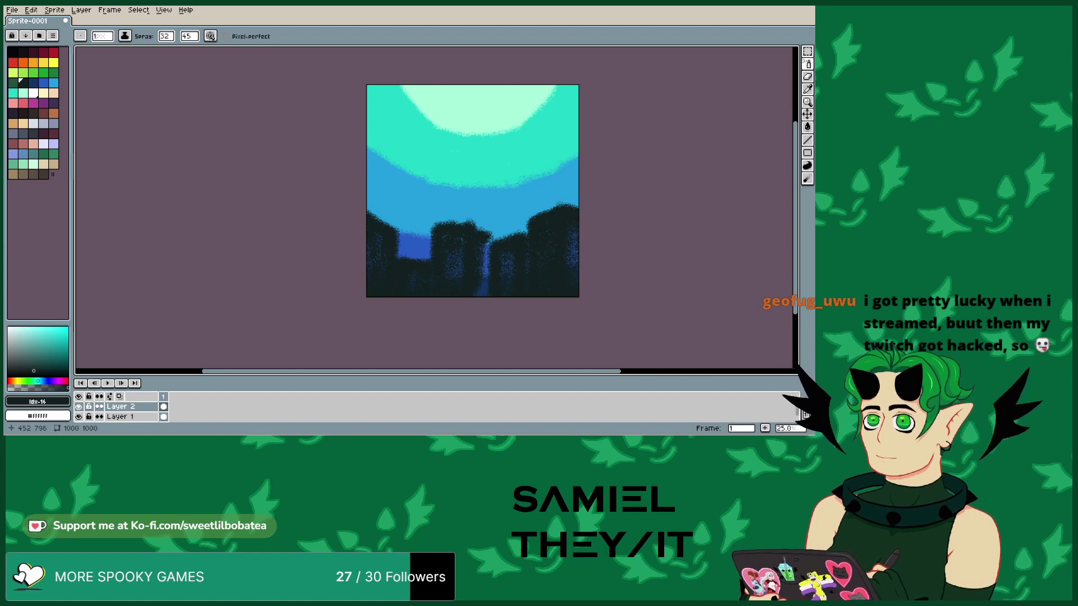
pyautogui.moveTo(481, 244)
pyautogui.mouseDown()
pyautogui.moveTo(486, 265)
pyautogui.moveTo(480, 243)
pyautogui.moveTo(420, 240)
pyautogui.moveTo(417, 255)
pyautogui.moveTo(428, 250)
pyautogui.mouseUp()
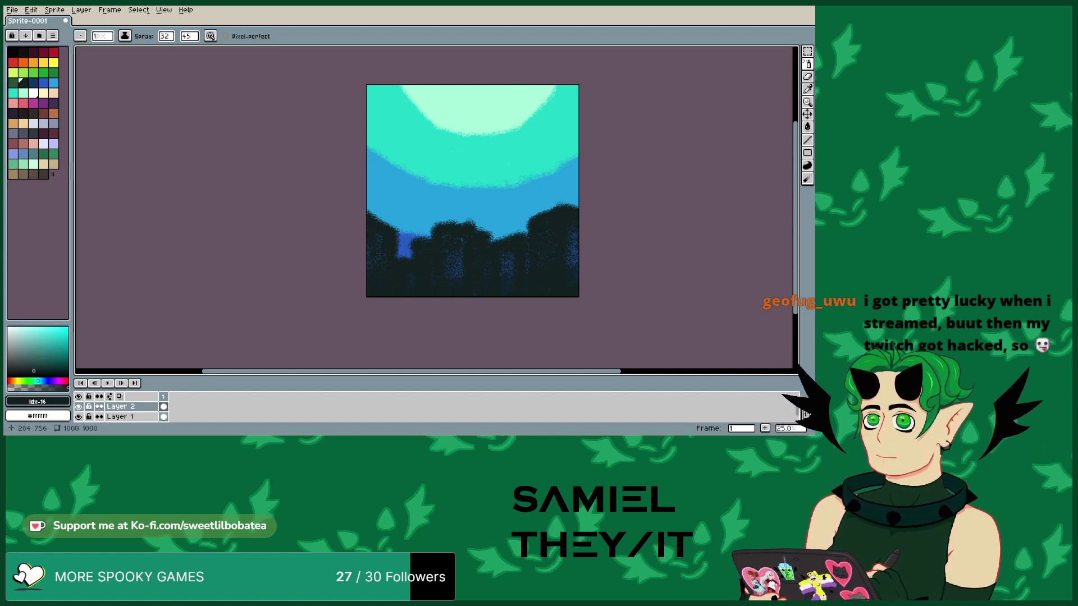
pyautogui.moveTo(492, 239); pyautogui.dragTo(495, 234)
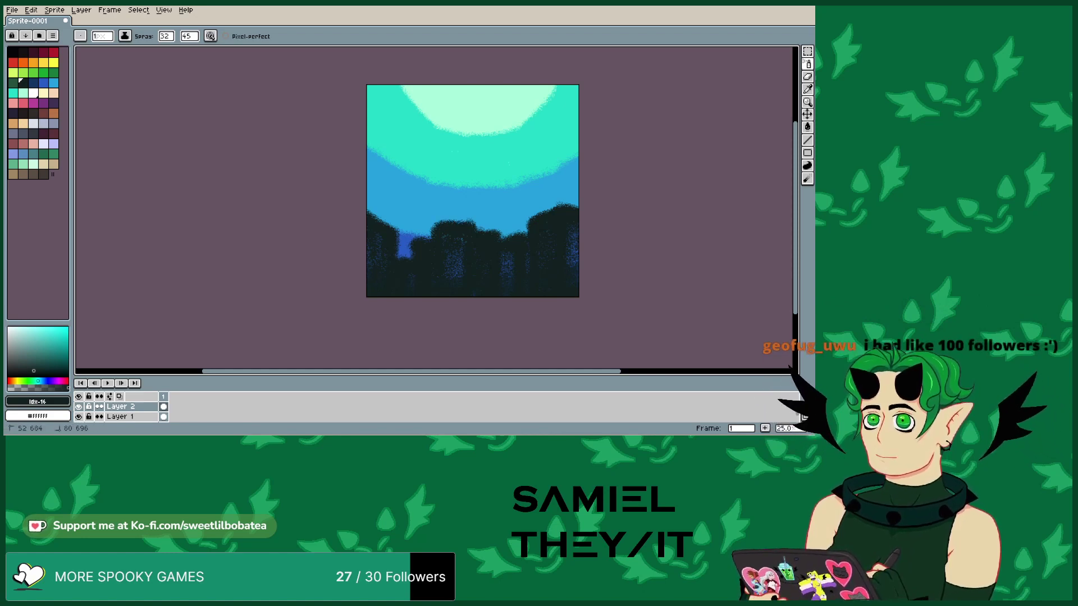
# - Select pale lavender palette colour 48 as the drawing colour and switch to the Line tool
pyautogui.click(44, 144)
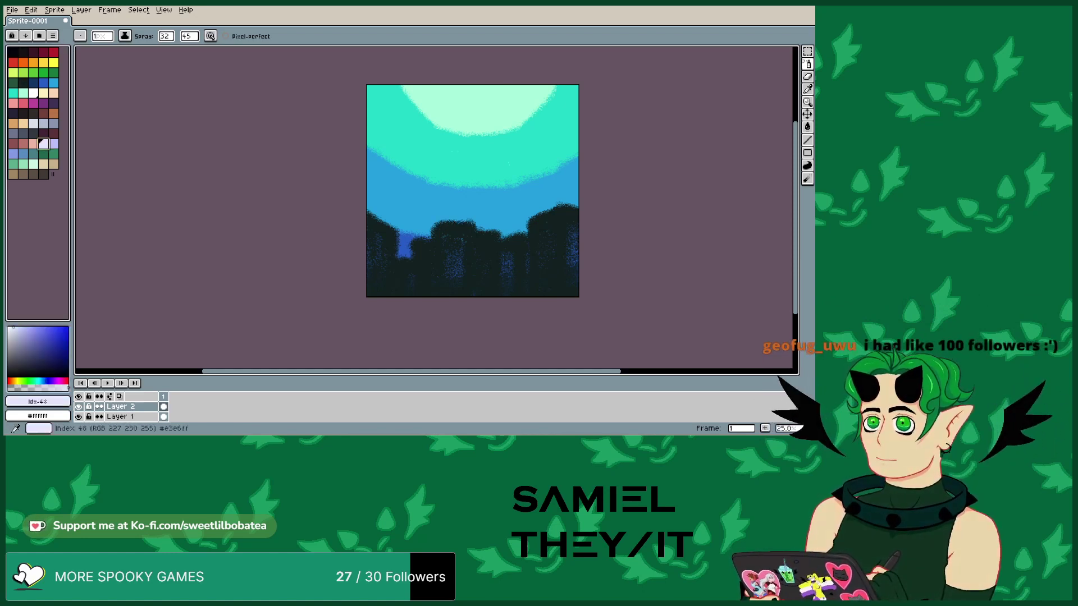
pyautogui.click(807, 140)
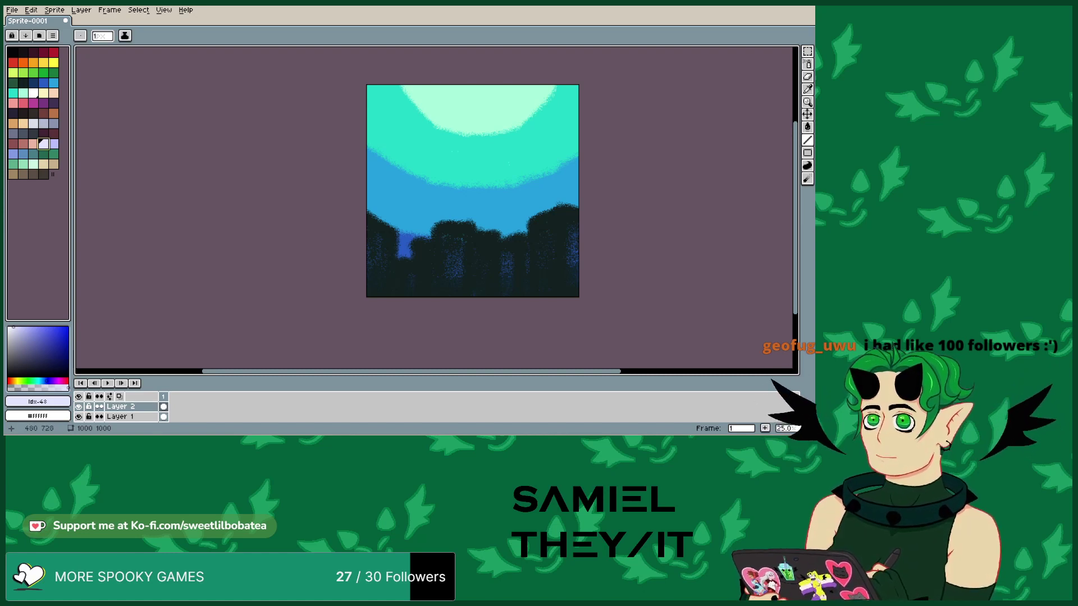
pyautogui.scroll(2, 375, 228)
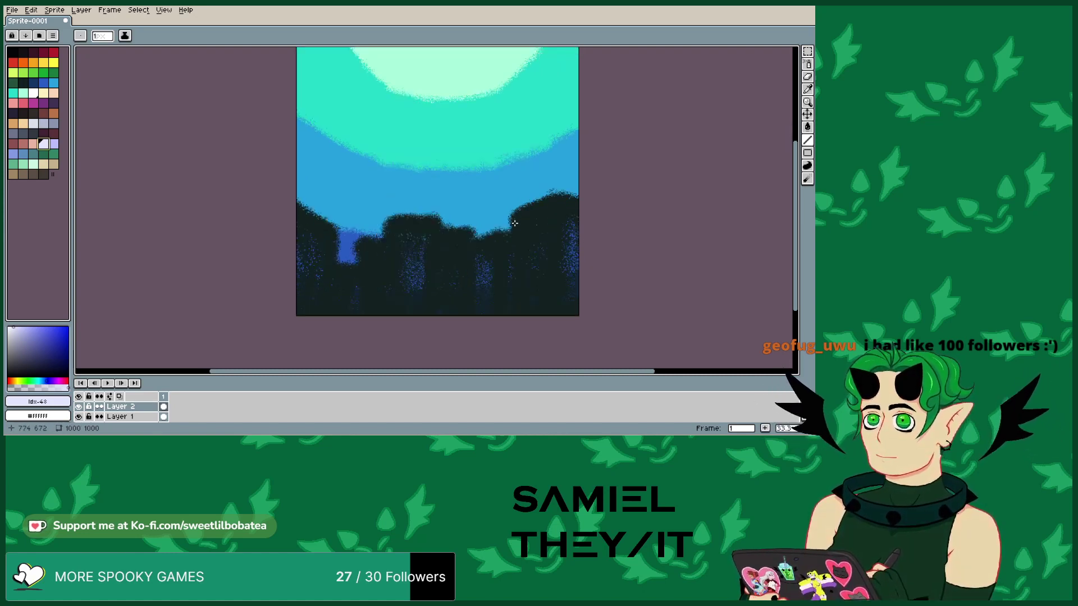
pyautogui.scroll(-1, 507, 249)
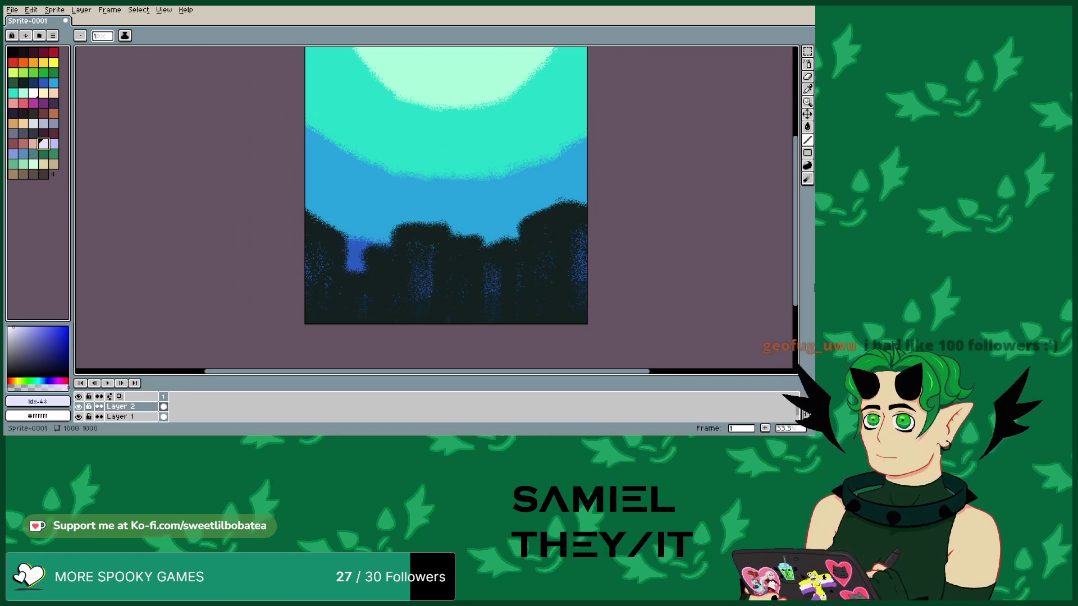
pyautogui.moveTo(795, 258)
pyautogui.mouseDown()
pyautogui.moveTo(794, 239)
pyautogui.moveTo(785, 256)
pyautogui.mouseUp()
pyautogui.moveTo(594, 375); pyautogui.dragTo(584, 375)
pyautogui.moveTo(795, 285); pyautogui.dragTo(795, 274)
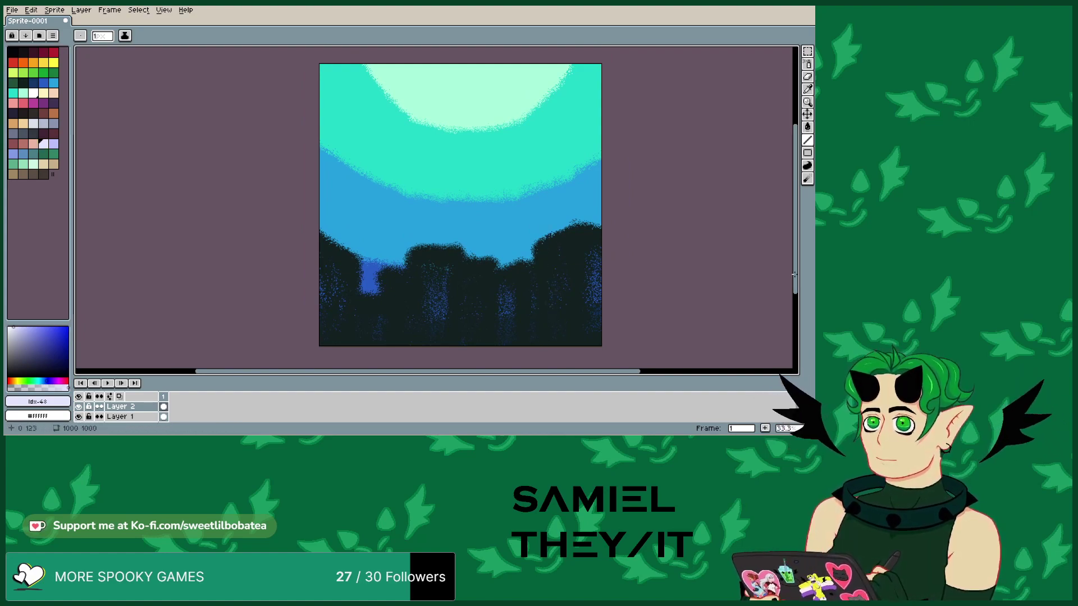
# - Try a 1 px vertical line from the canvas's bottom edge through the right-hand block, about half the canvas high
pyautogui.scroll(3, 404, 213)
pyautogui.scroll(-2, 404, 213)
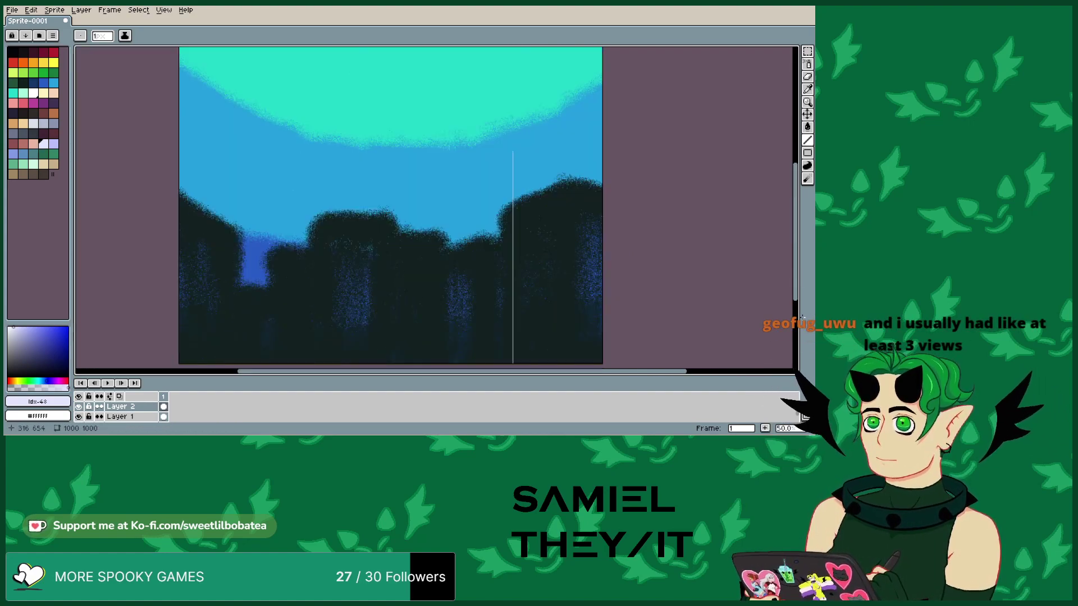
pyautogui.scroll(2, 404, 212)
pyautogui.scroll(-3, 404, 212)
pyautogui.scroll(1, 556, 235)
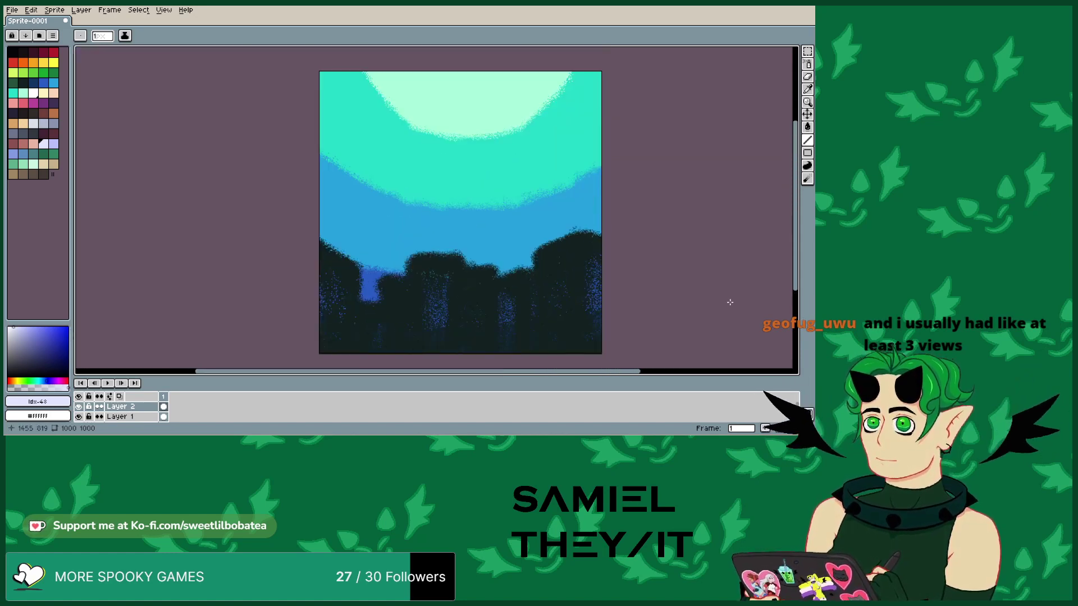
# - Set the line width to 5 px and undo the thin vertical line
pyautogui.click(106, 37)
pyautogui.moveTo(109, 49); pyautogui.dragTo(105, 52)
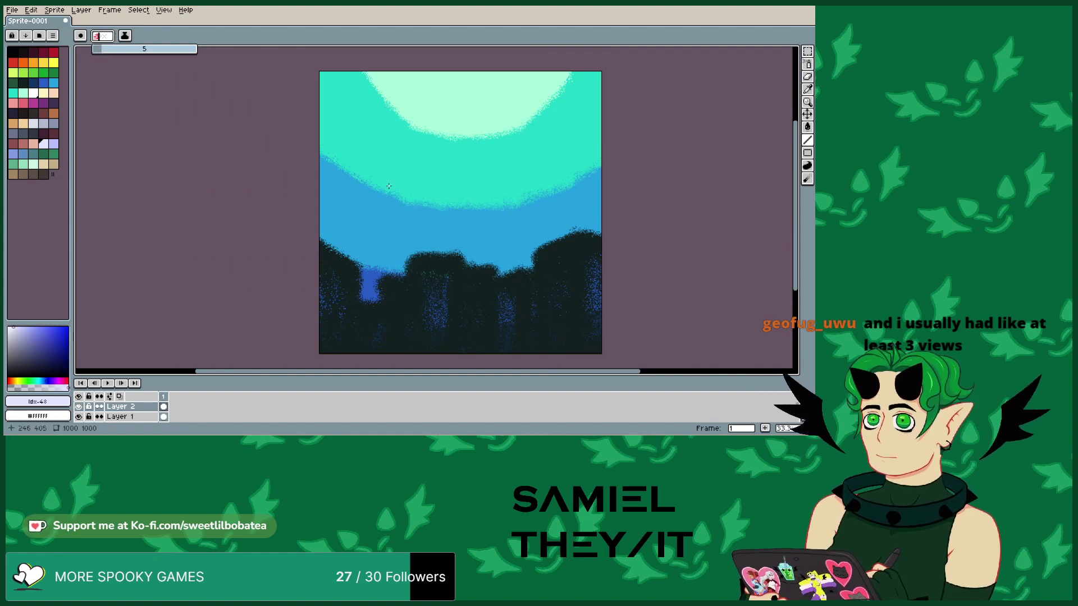
pyautogui.scroll(2, 541, 312)
pyautogui.scroll(-2, 548, 288)
pyautogui.scroll(1, 548, 288)
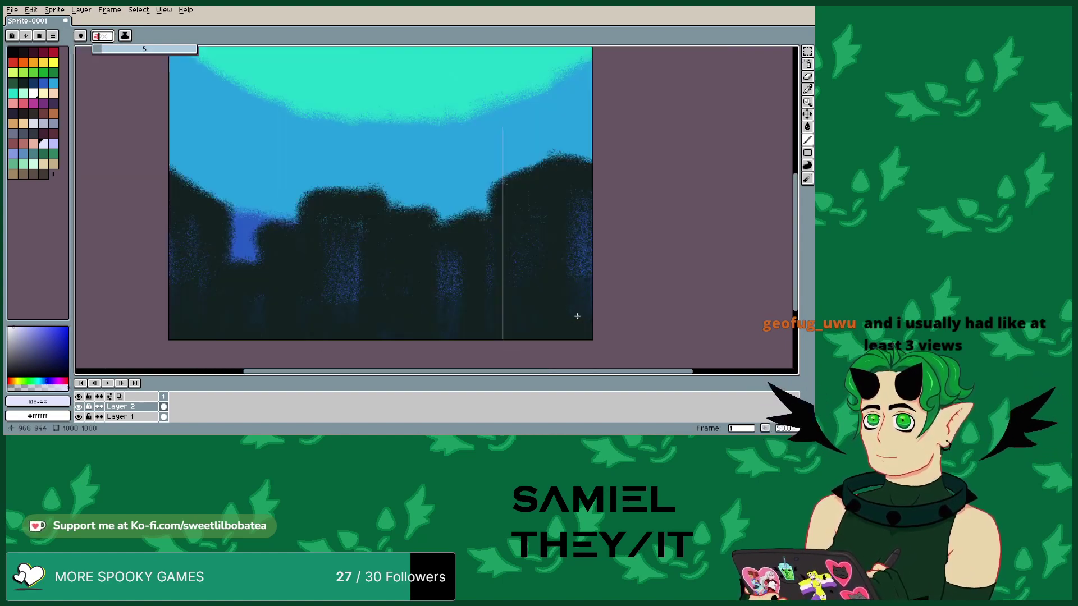
pyautogui.click(30, 10)
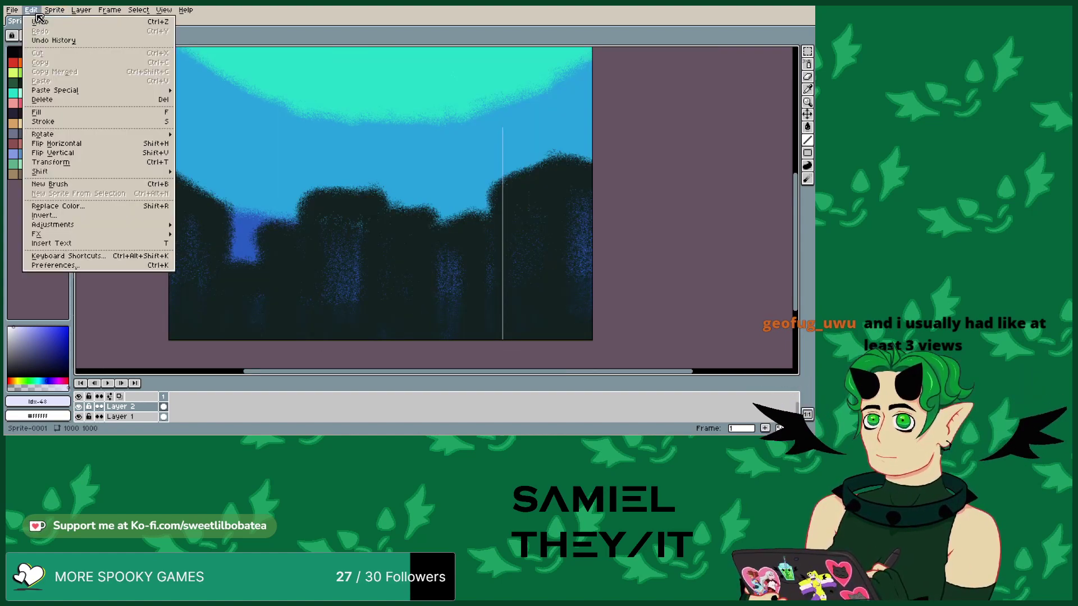
pyautogui.click(39, 22)
pyautogui.scroll(-1, 637, 210)
pyautogui.scroll(1, 514, 127)
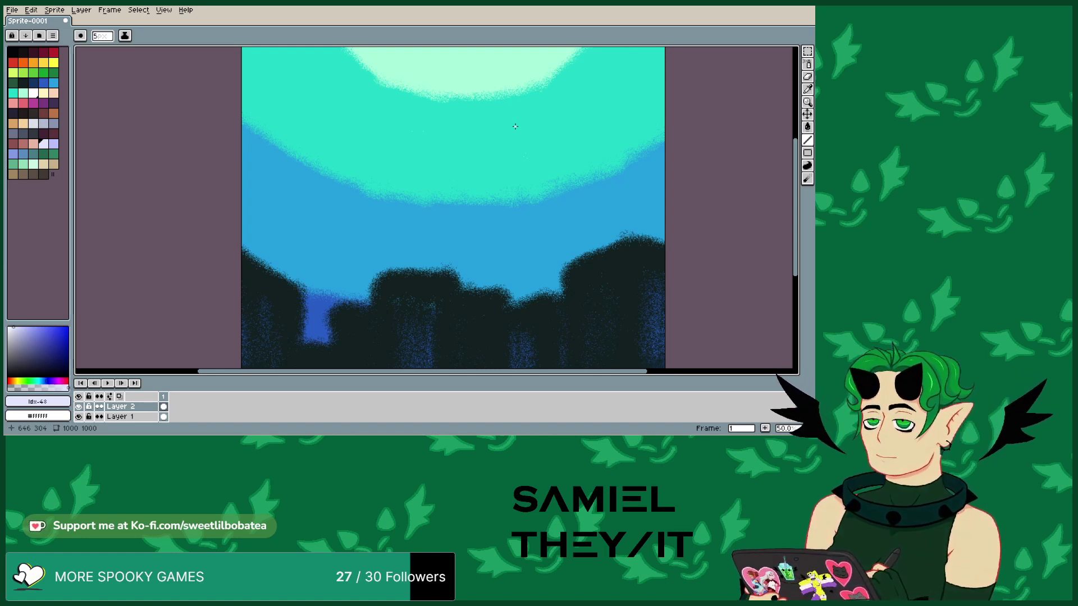
# - Draw a vertical line through the right-hand block into the turquoise band, crossed by a long upper and a short lower horizontal line from the right edge
pyautogui.scroll(-2, 513, 124)
pyautogui.scroll(1, 542, 156)
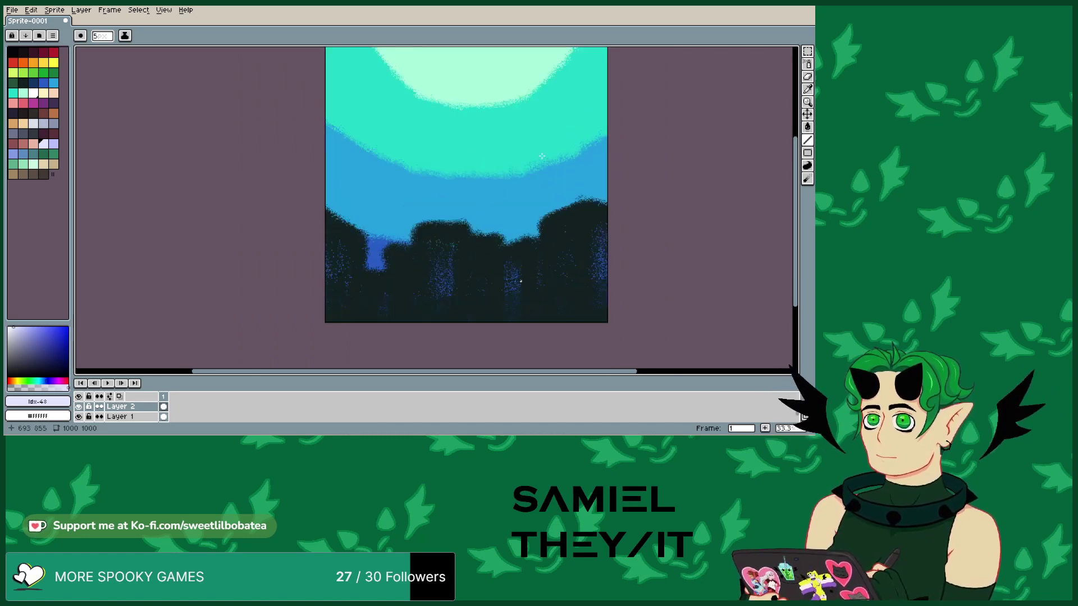
pyautogui.moveTo(543, 328); pyautogui.dragTo(543, 135)
pyautogui.moveTo(610, 160); pyautogui.dragTo(375, 160)
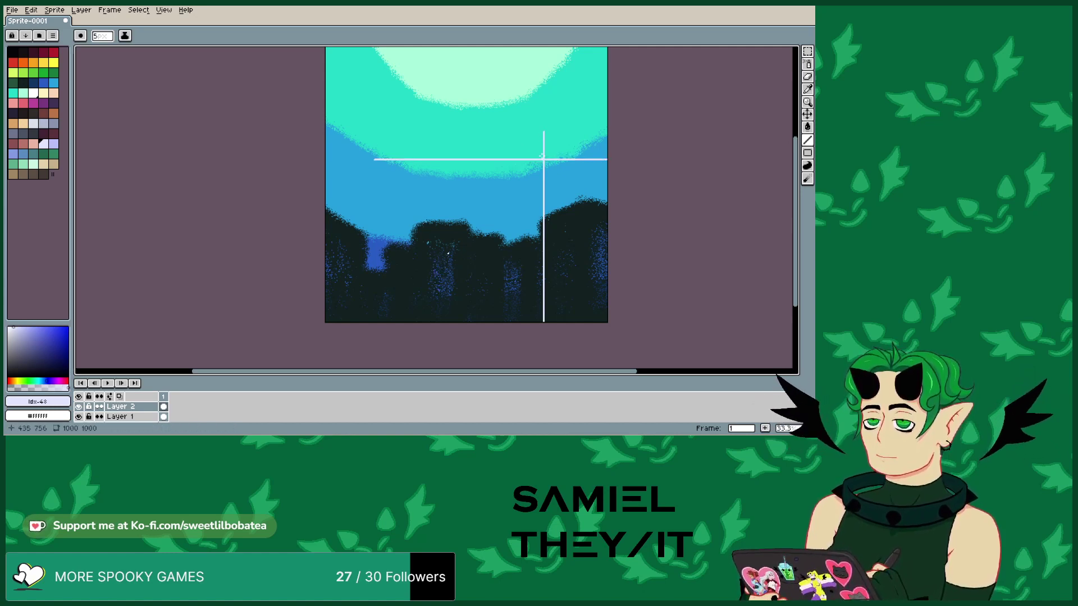
pyautogui.scroll(-1, 541, 155)
pyautogui.scroll(1, 541, 156)
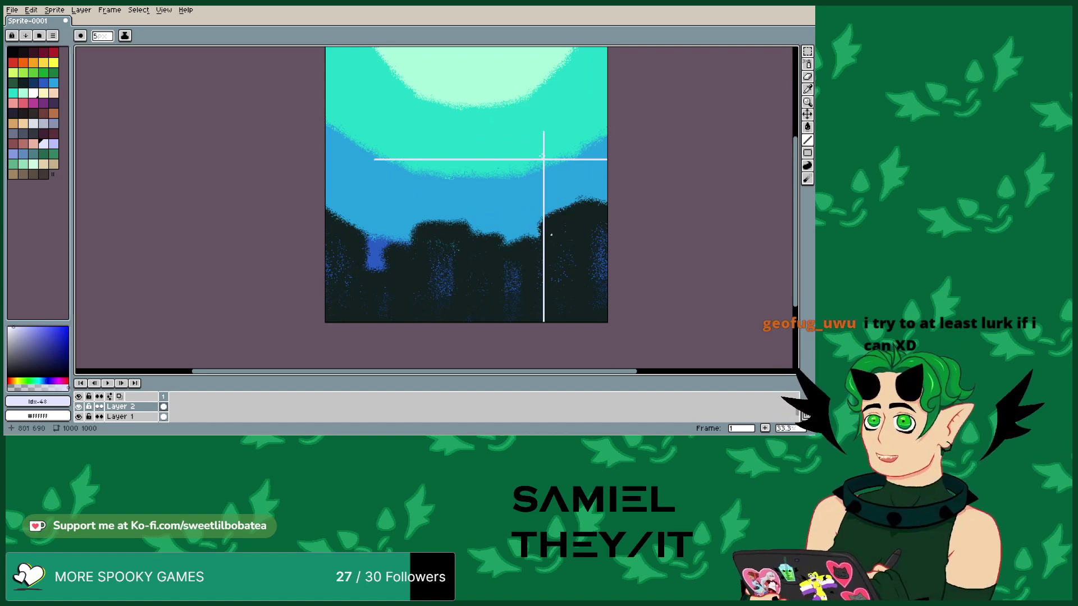
pyautogui.moveTo(533, 234); pyautogui.dragTo(620, 232)
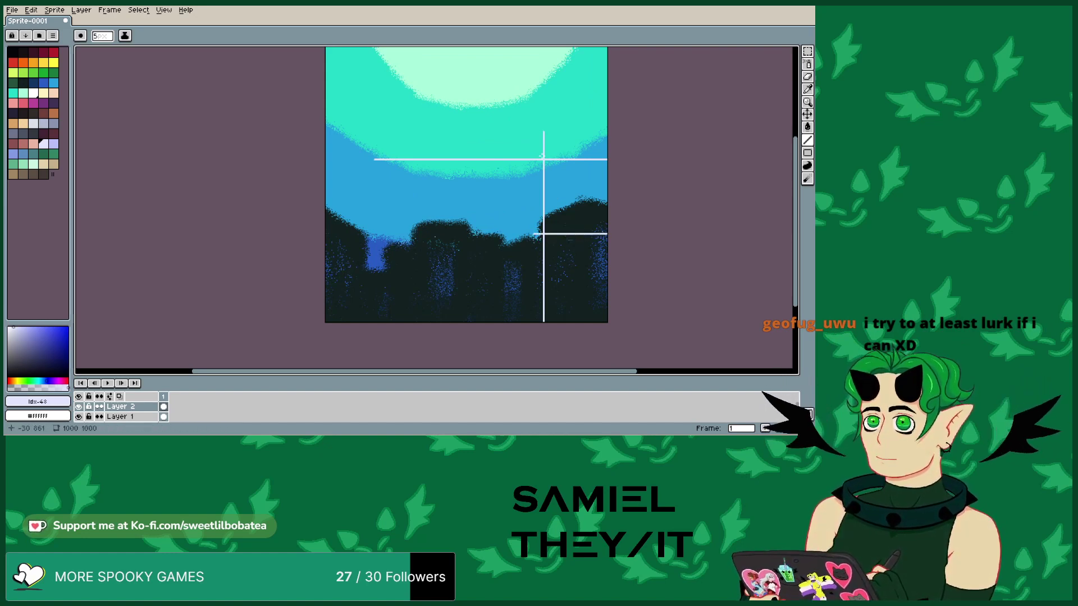
# - Try a vertical line close to the canvas's left edge, up through the left-hand block, and undo it
pyautogui.moveTo(338, 333); pyautogui.dragTo(340, 208)
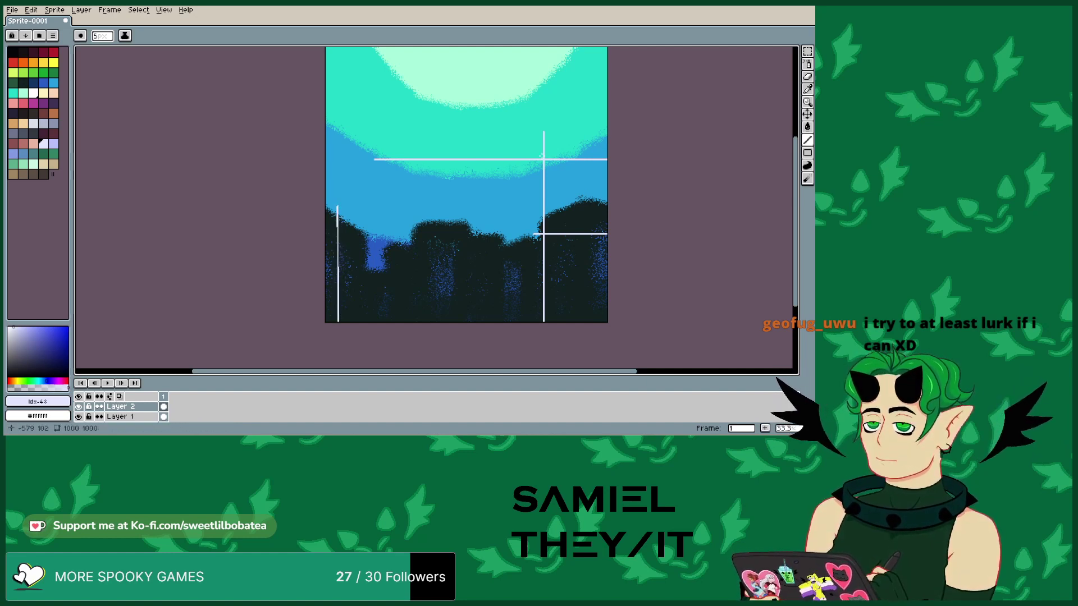
pyautogui.click(31, 9)
pyautogui.click(39, 22)
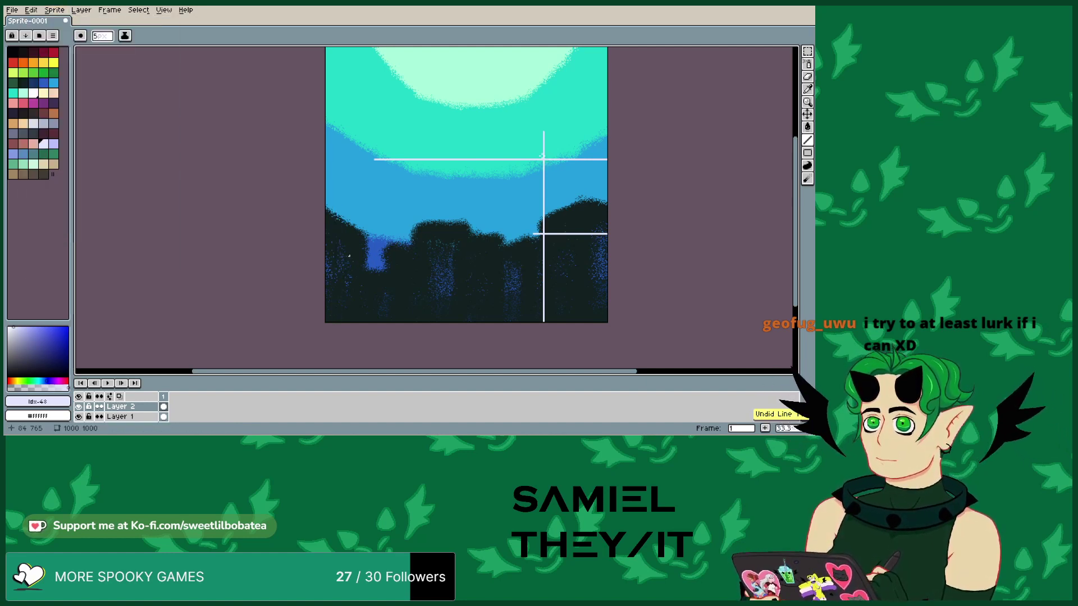
# - Draw a vertical line through the left-hand block, two horizontal lines crossing it from the left edge, and a vertical line crossing the upper one into the turquoise band
pyautogui.moveTo(358, 337); pyautogui.dragTo(357, 211)
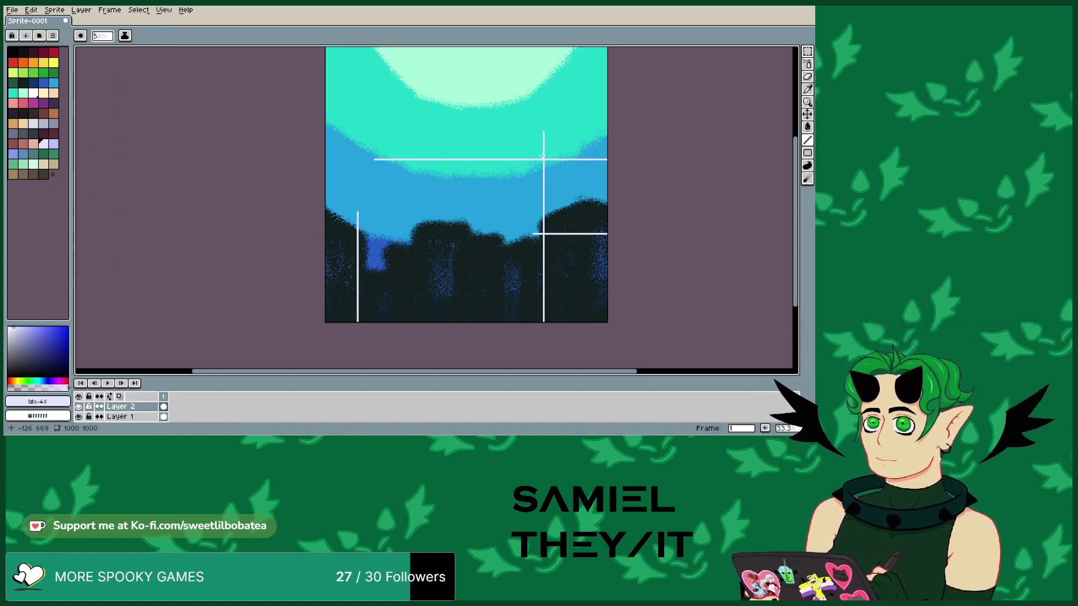
pyautogui.moveTo(313, 291)
pyautogui.mouseDown()
pyautogui.moveTo(391, 299)
pyautogui.moveTo(394, 289)
pyautogui.mouseUp()
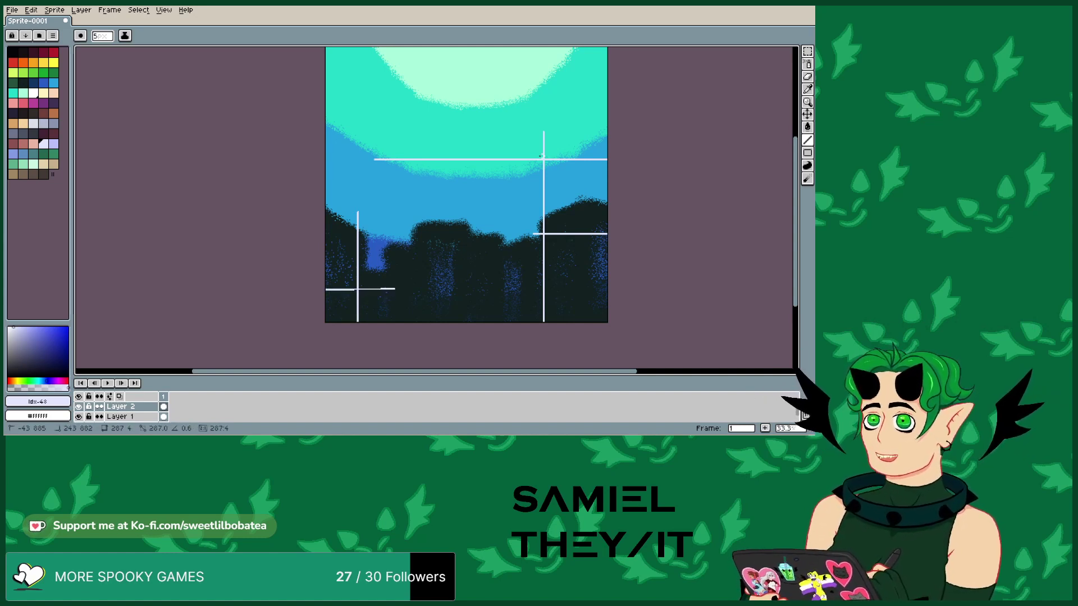
pyautogui.click(35, 9)
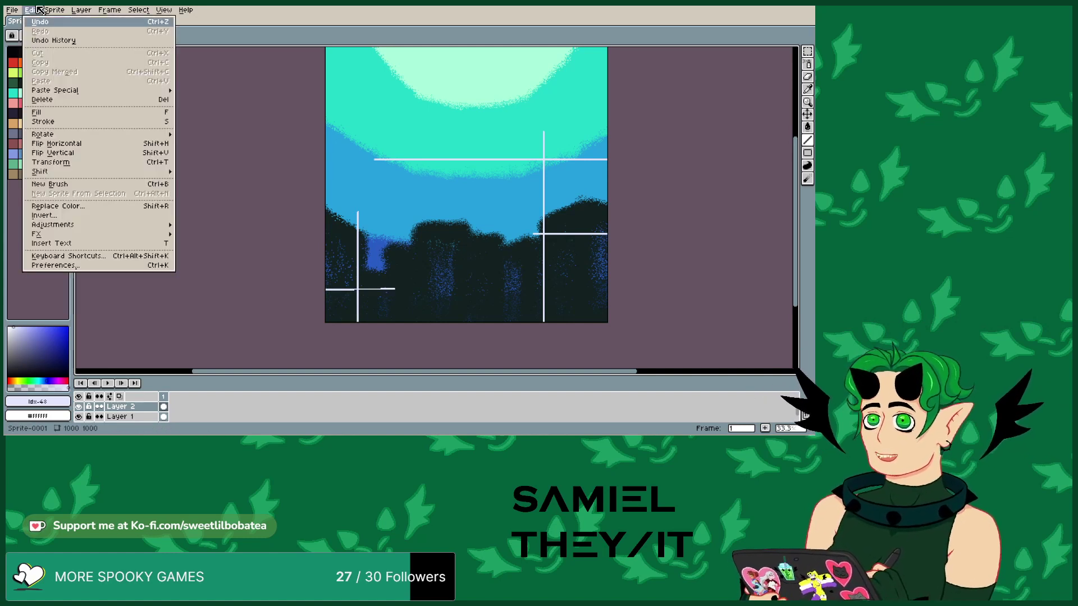
pyautogui.hotkey('ctrl', 'z')
pyautogui.click(35, 10)
pyautogui.hotkey('ctrl', 'z')
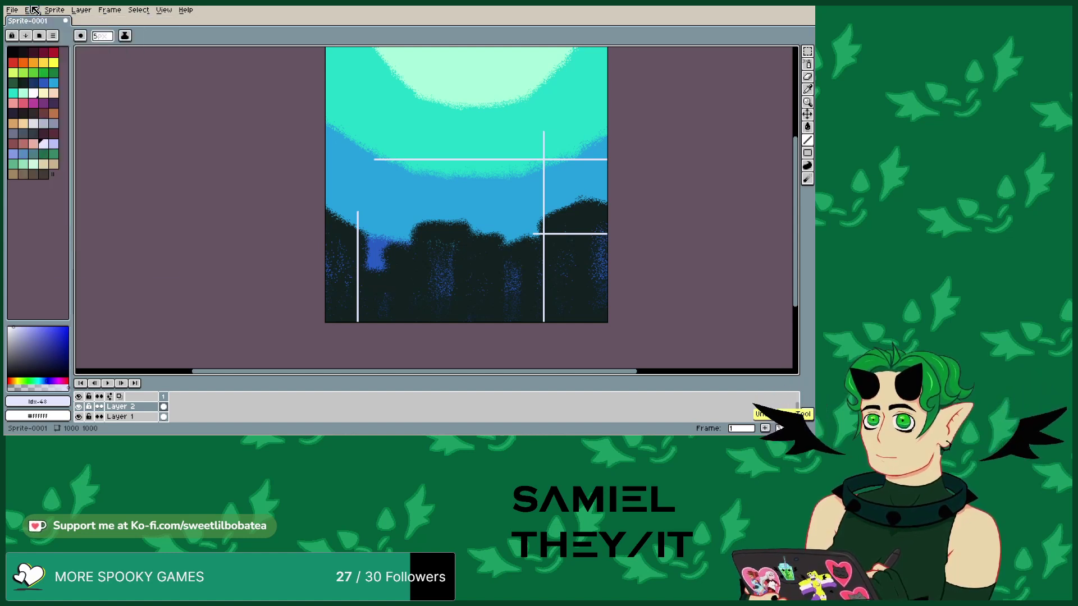
pyautogui.moveTo(313, 289); pyautogui.dragTo(383, 289)
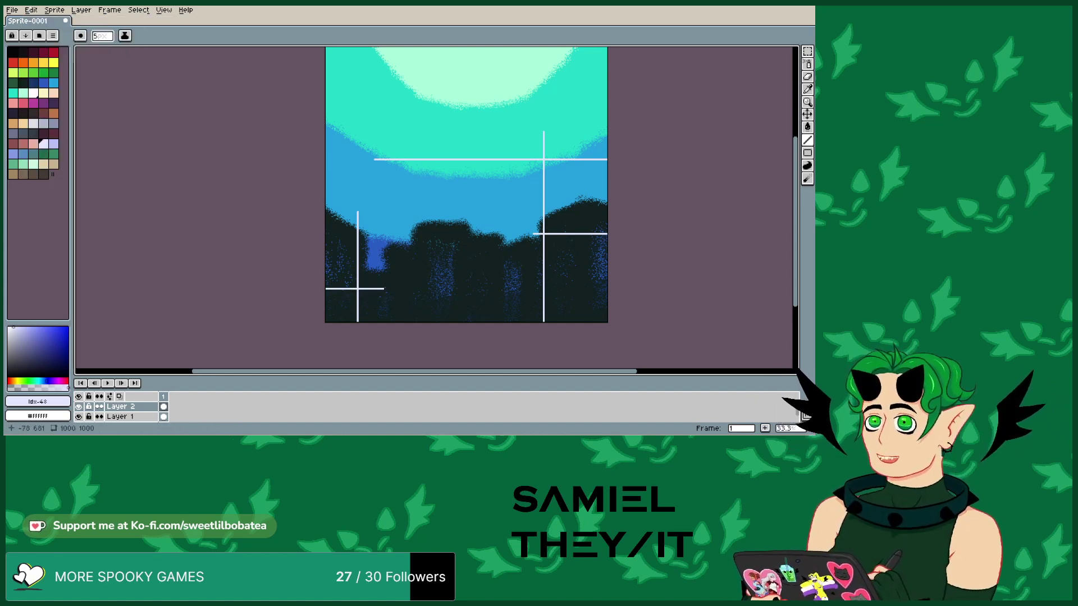
pyautogui.moveTo(308, 231); pyautogui.dragTo(445, 229)
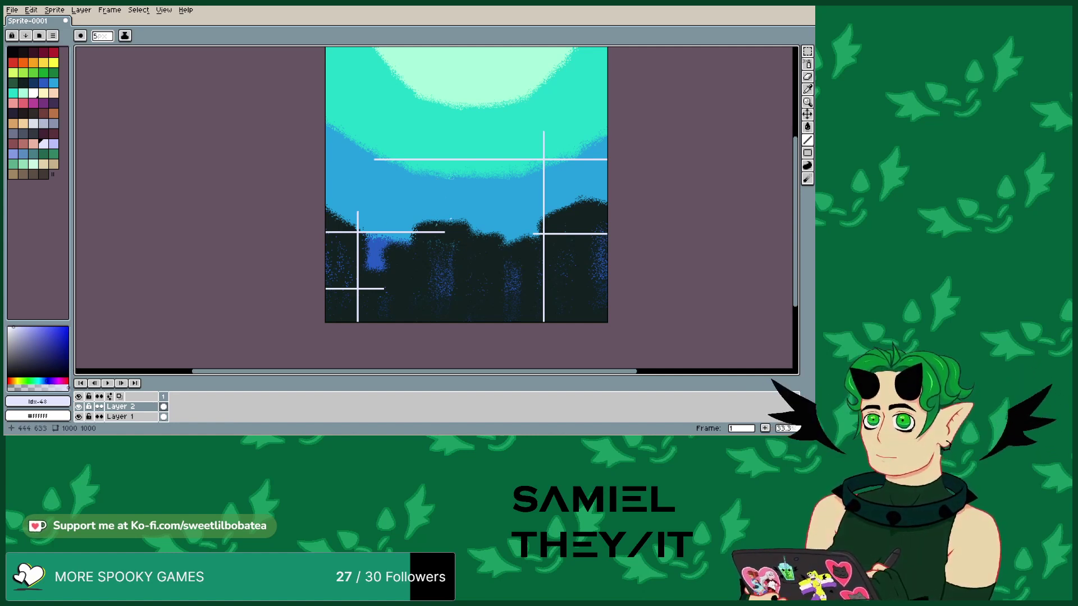
pyautogui.moveTo(413, 255); pyautogui.dragTo(413, 115)
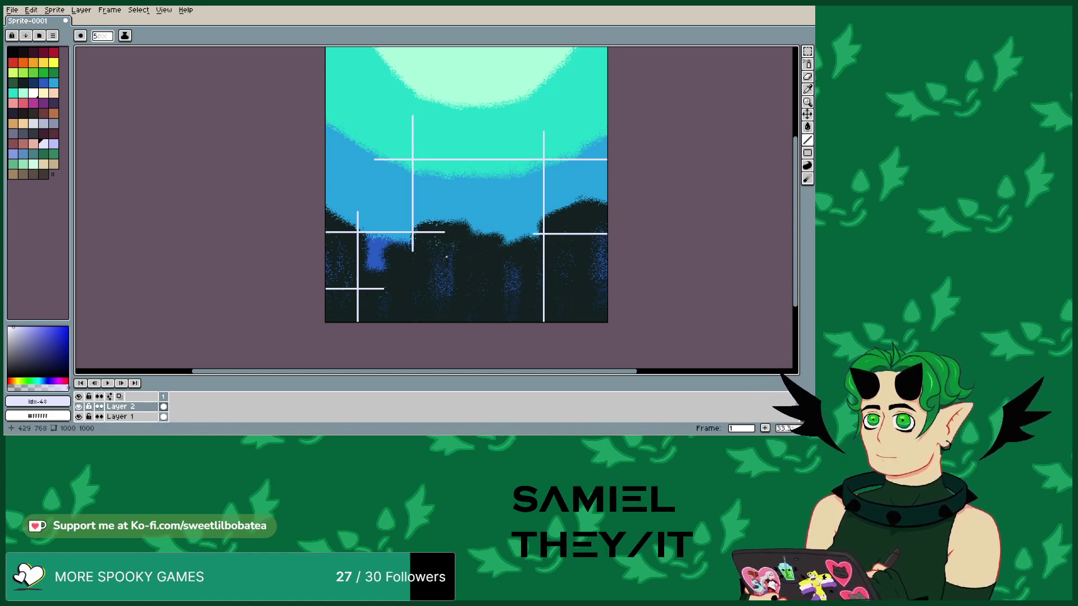
# - Draw a vertical line down from the top centre with a horizontal line across it, plus a short horizontal line at the turquoise band's right edge
pyautogui.scroll(-1, 446, 260)
pyautogui.scroll(1, 622, 165)
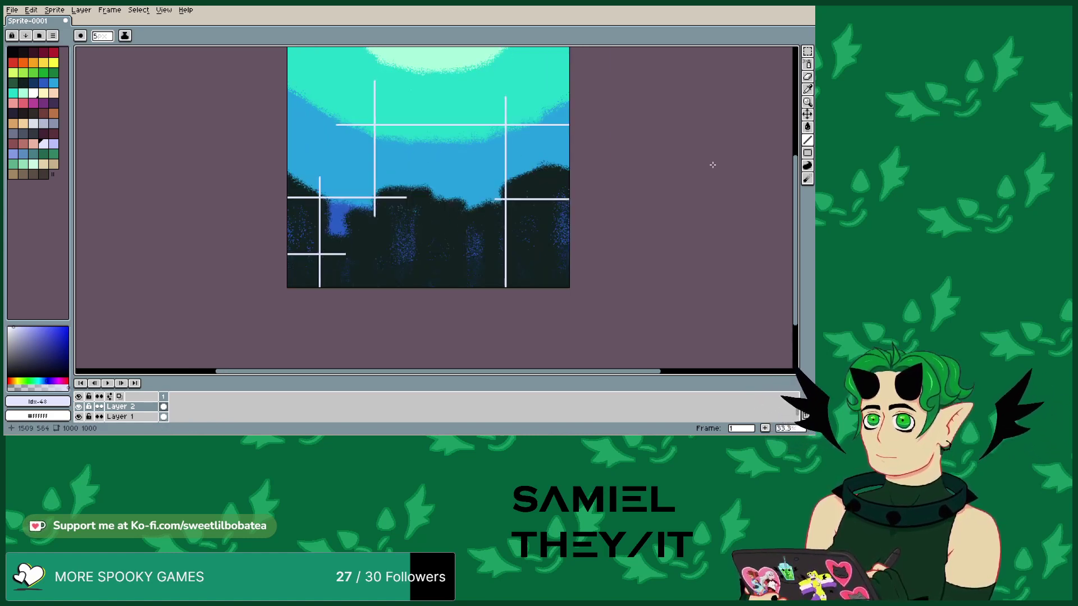
pyautogui.moveTo(795, 220); pyautogui.dragTo(795, 189)
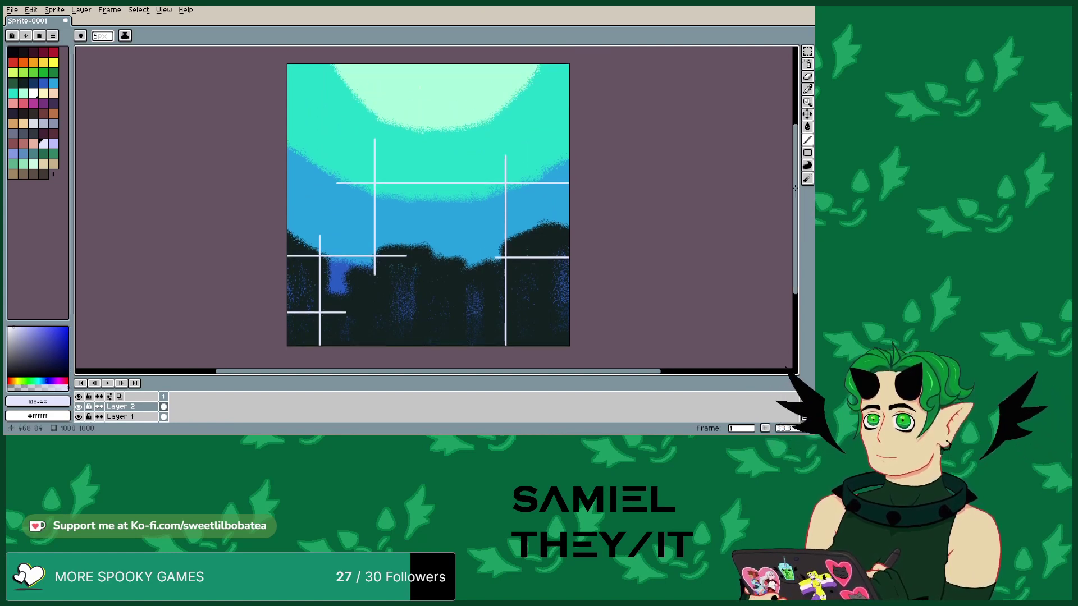
pyautogui.moveTo(429, 54); pyautogui.dragTo(429, 162)
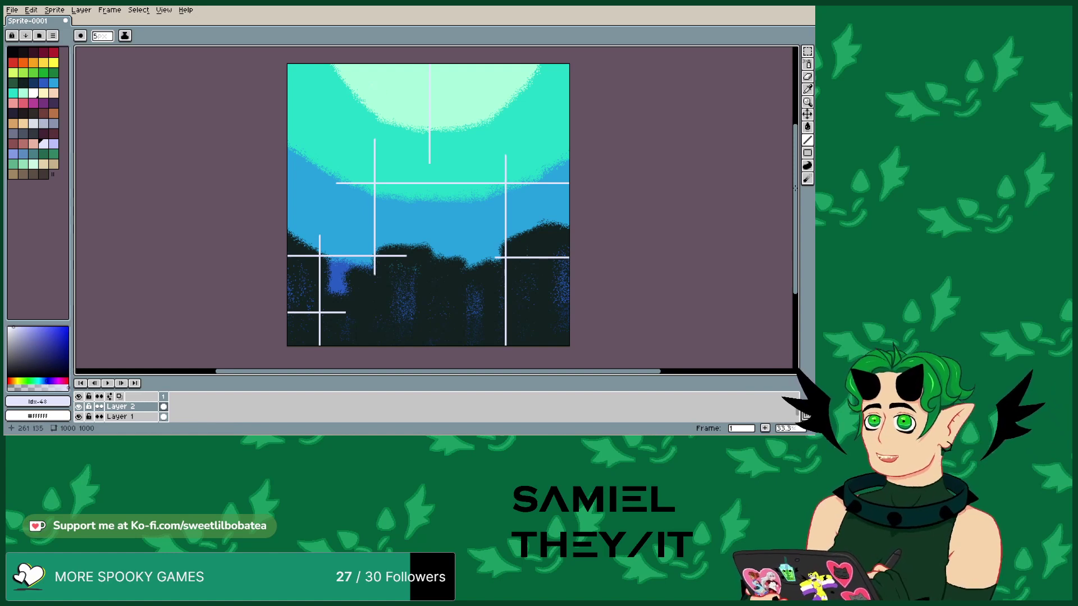
pyautogui.moveTo(406, 101); pyautogui.dragTo(508, 102)
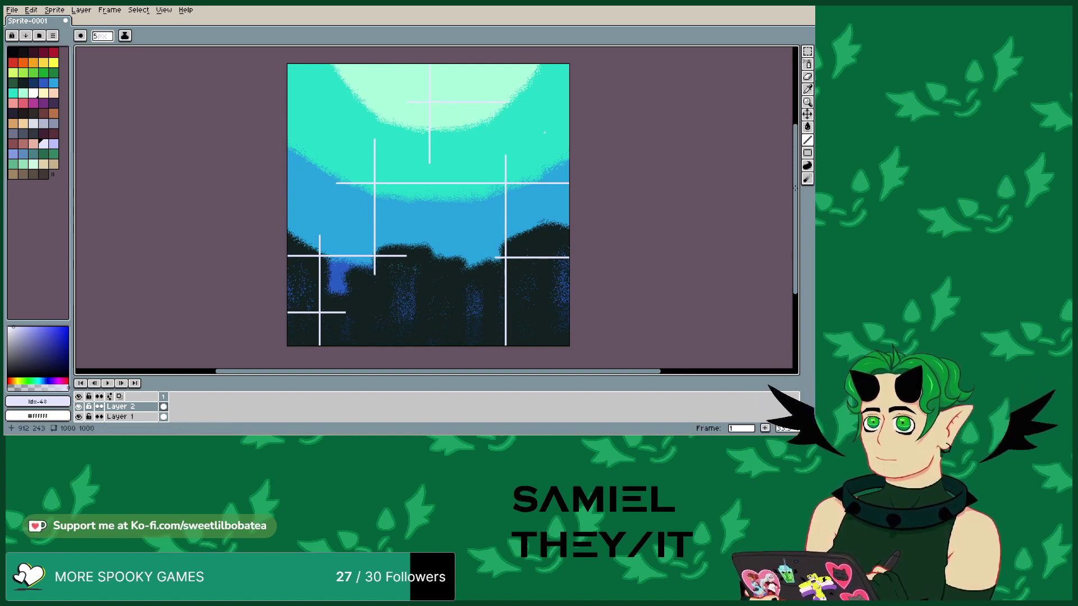
pyautogui.moveTo(581, 150); pyautogui.dragTo(529, 150)
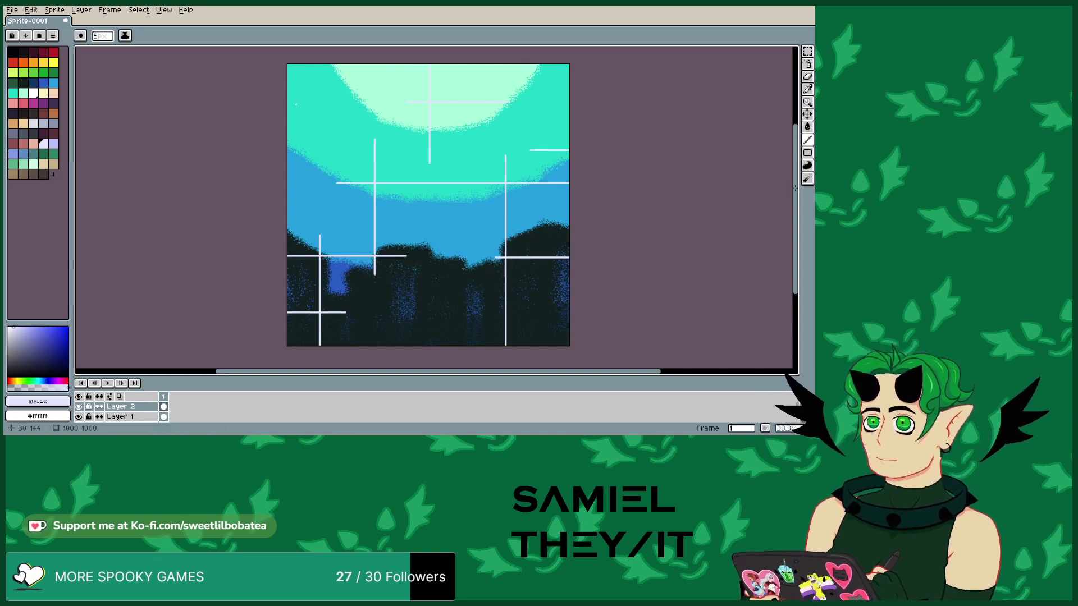
# - Try a horizontal line from the canvas's left edge across the sky blue band, and undo it
pyautogui.moveTo(277, 213); pyautogui.dragTo(409, 214)
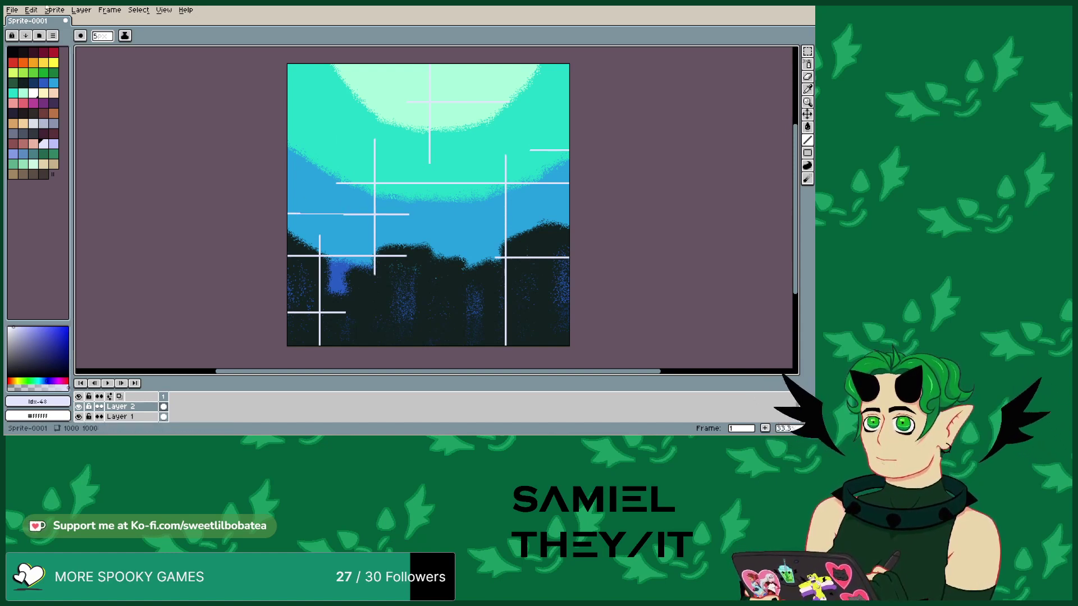
pyautogui.click(31, 10)
pyautogui.click(39, 22)
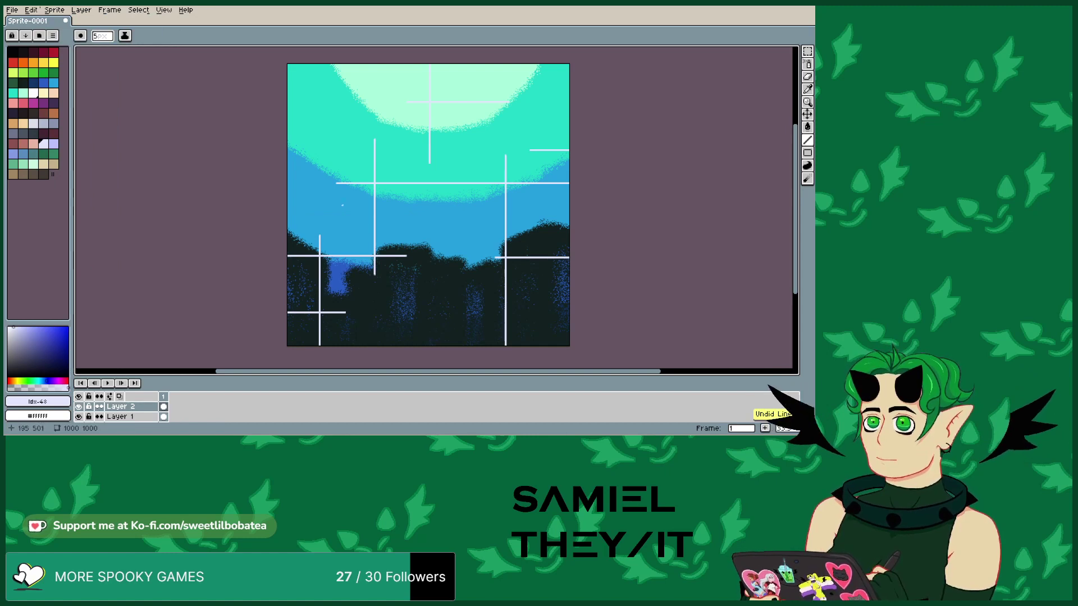
# - Draw a vertical line from the bottom edge near the centre, plus horizontal lines in the sky blue band, the upper-left turquoise band and across the skyline
pyautogui.moveTo(345, 218); pyautogui.dragTo(439, 218)
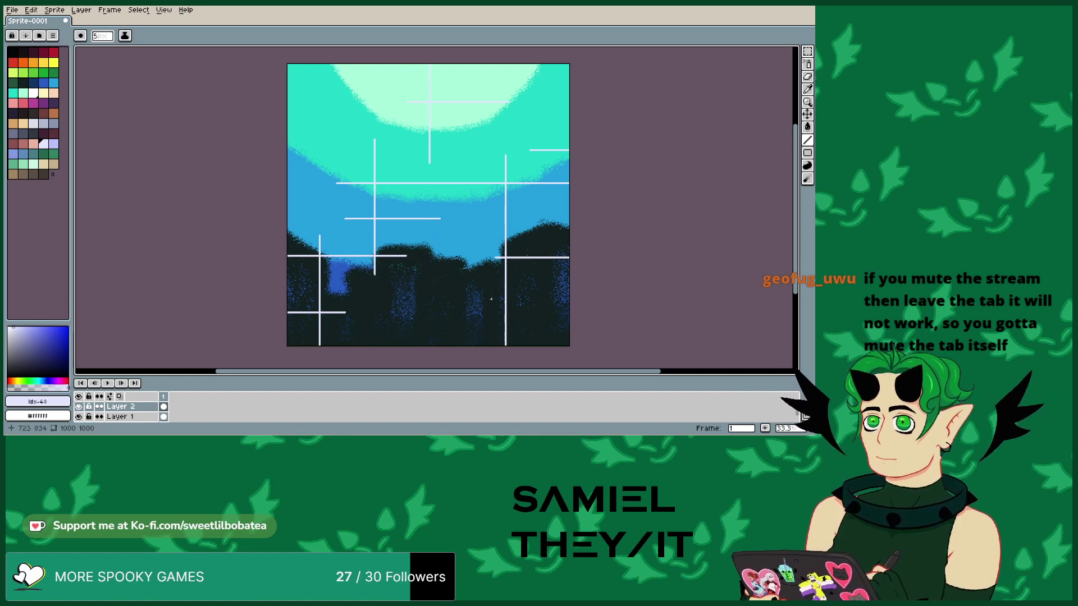
pyautogui.moveTo(579, 327)
pyautogui.mouseDown()
pyautogui.moveTo(446, 327)
pyautogui.moveTo(420, 272)
pyautogui.moveTo(421, 172)
pyautogui.mouseUp()
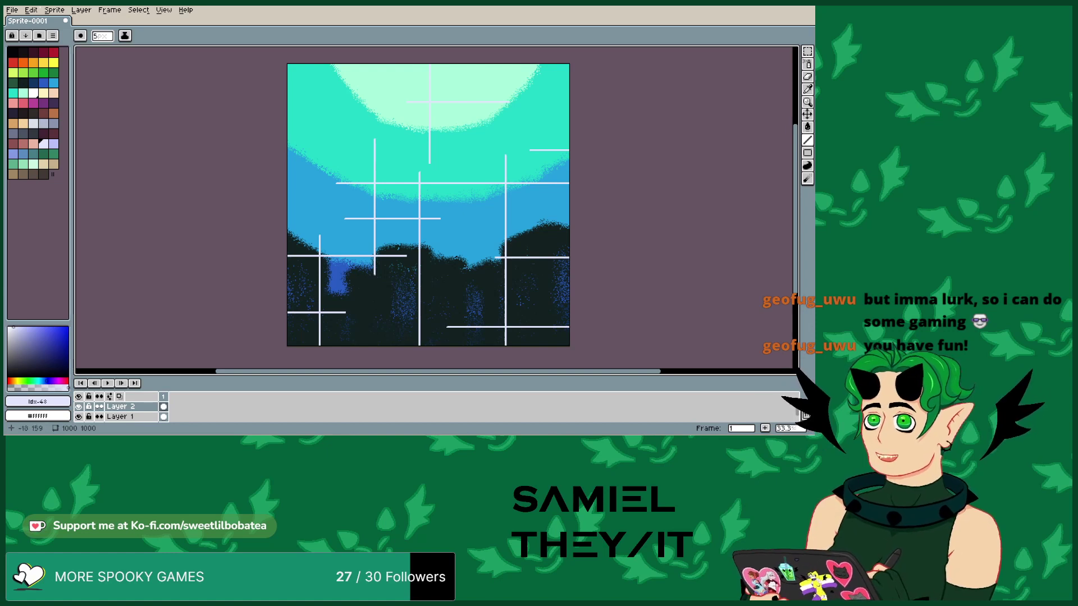
pyautogui.moveTo(267, 130); pyautogui.dragTo(388, 129)
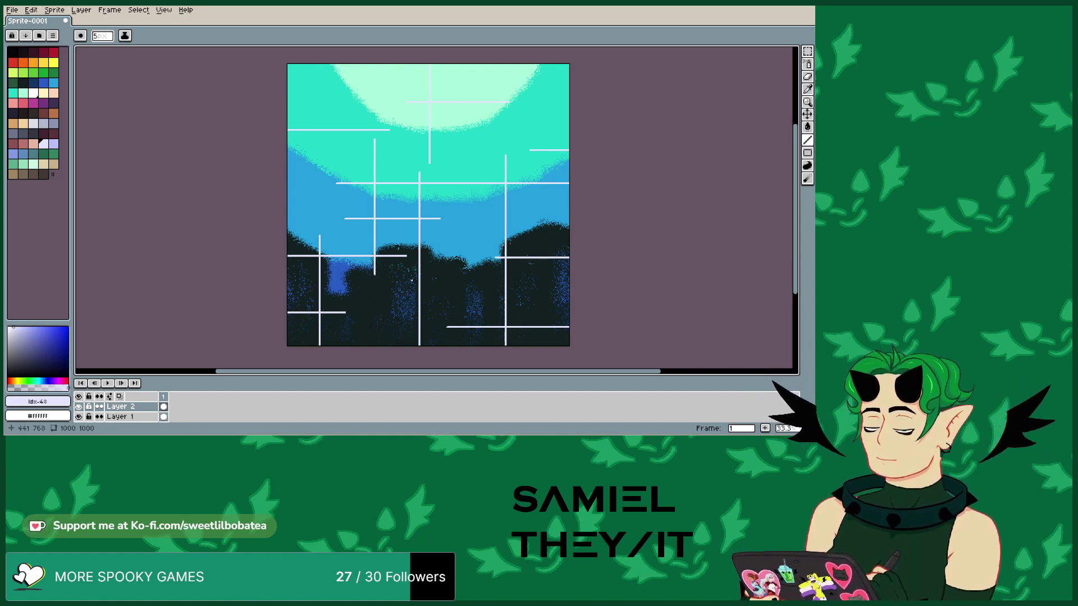
pyautogui.moveTo(408, 280); pyautogui.dragTo(544, 280)
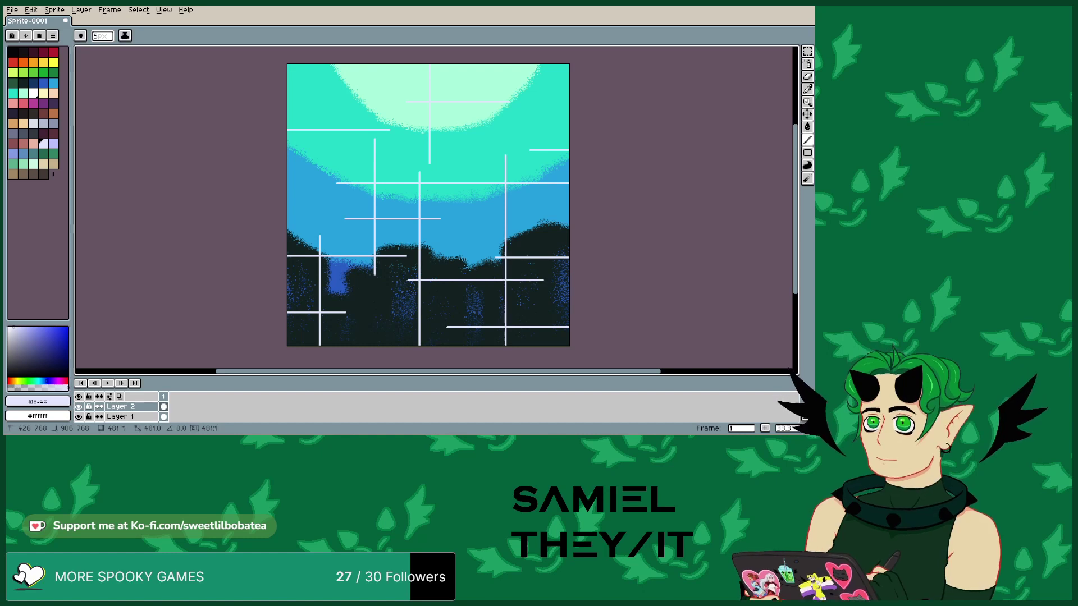
# - Draw a short vertical line from near the canvas's top edge, beside the right end of the pale green circle
pyautogui.moveTo(534, 70); pyautogui.dragTo(535, 122)
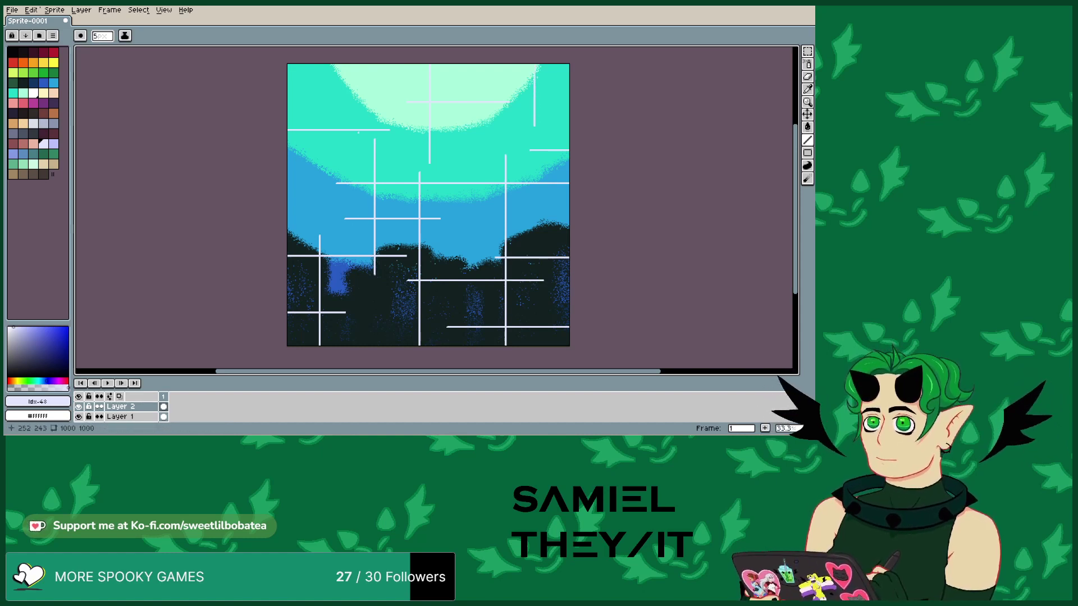
pyautogui.click(41, 9)
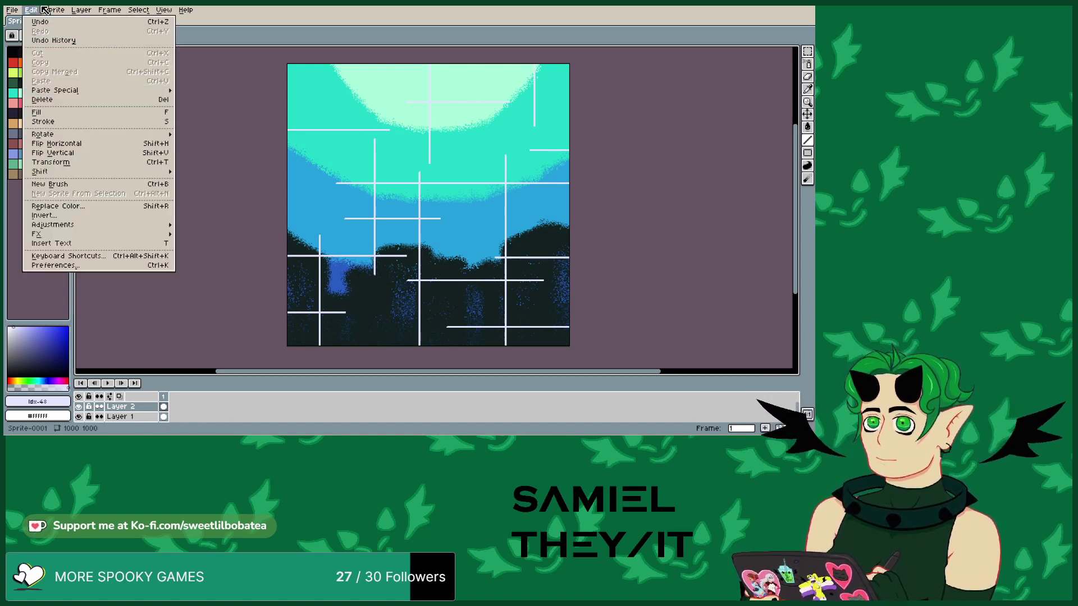
pyautogui.press('Escape')
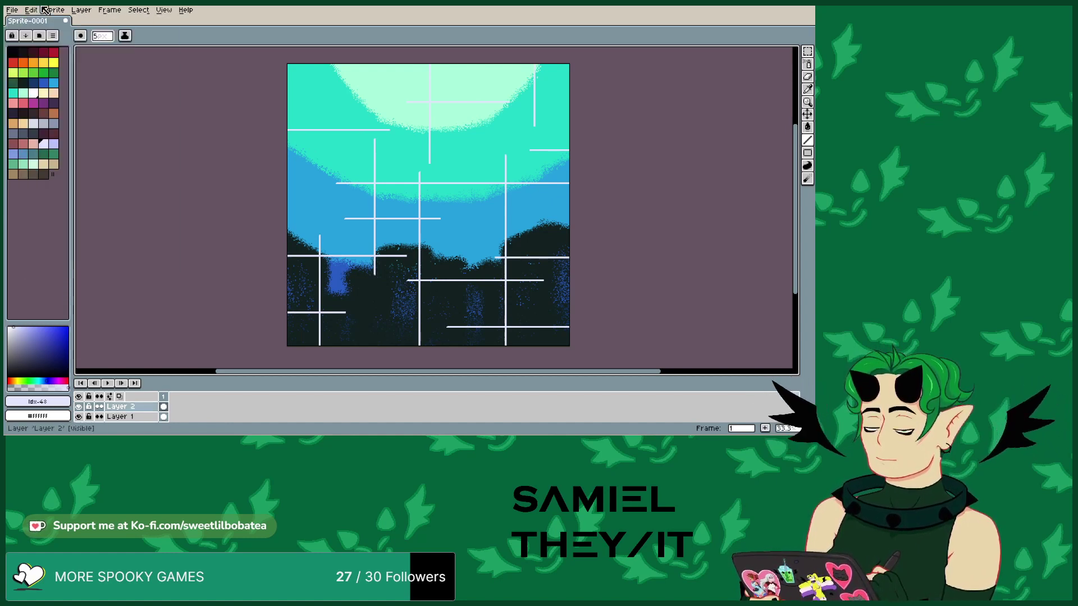
# - Select the whole canvas with the Rectangular Marquee and copy Layer 2's artwork
pyautogui.click(807, 51)
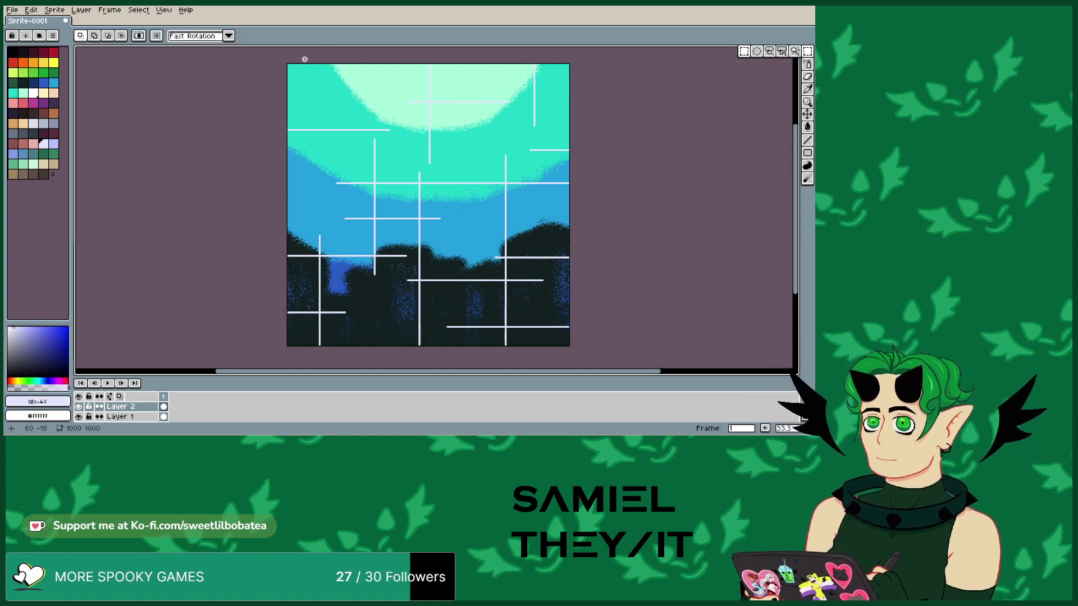
pyautogui.moveTo(269, 53); pyautogui.dragTo(580, 364)
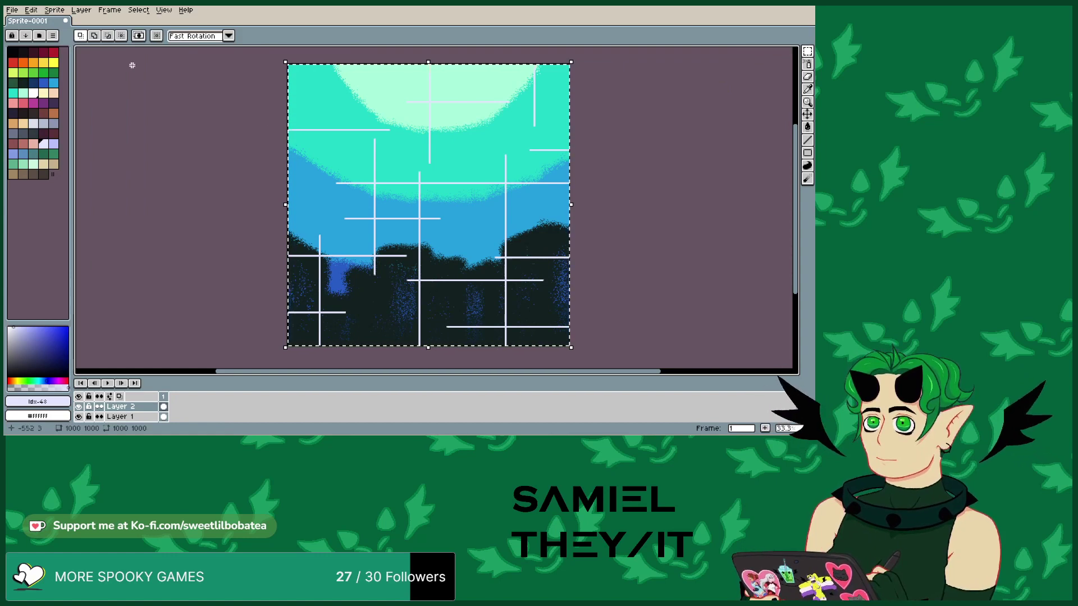
pyautogui.click(43, 8)
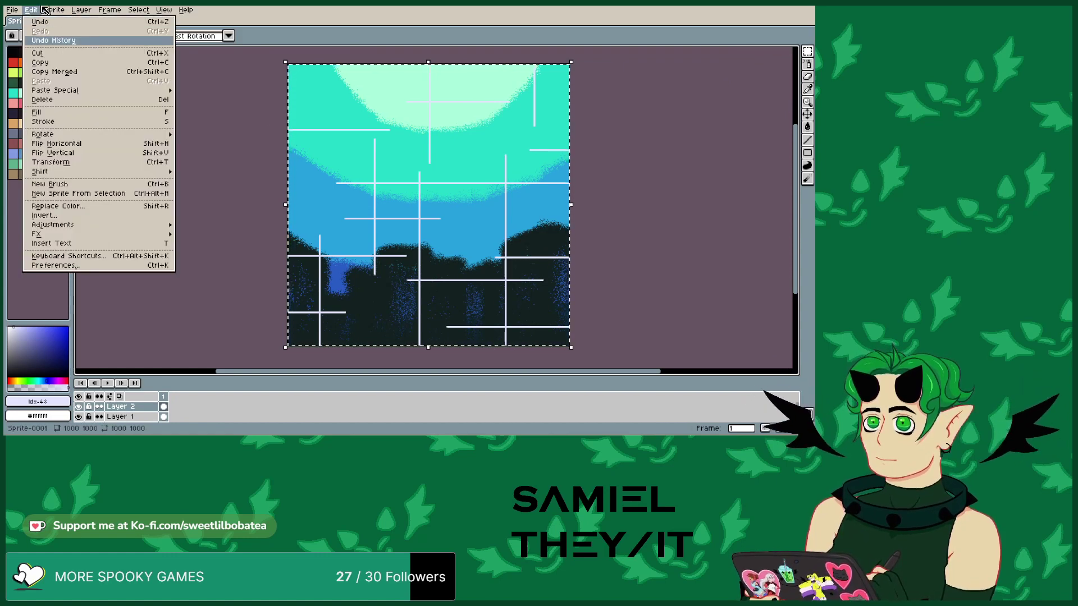
pyautogui.click(40, 62)
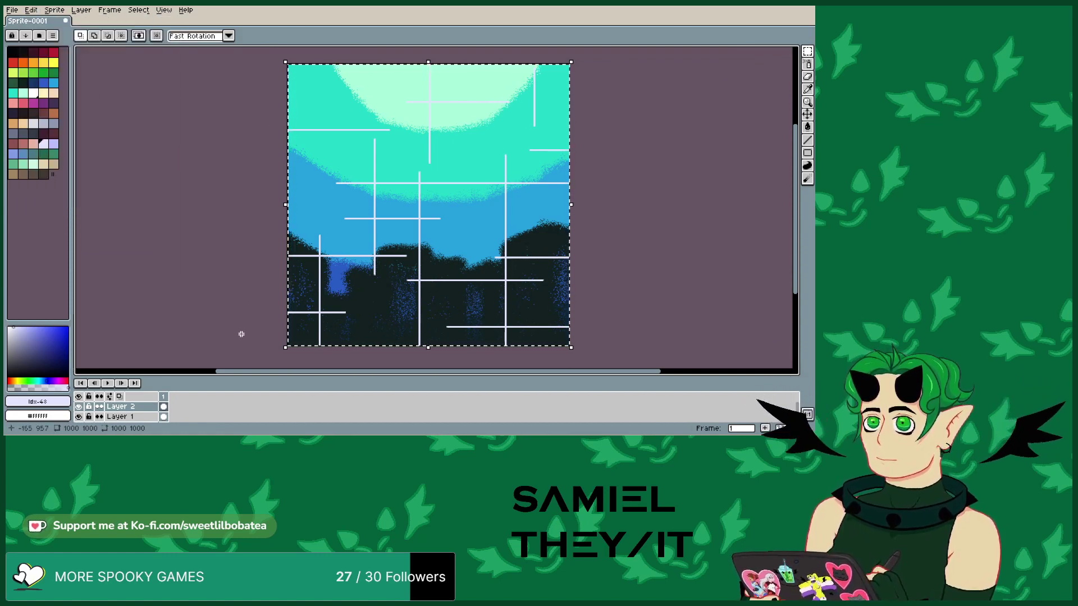
# - Add a new layer above Layer 2 and paste the copied artwork into it
pyautogui.hotkey('alt', 'l')
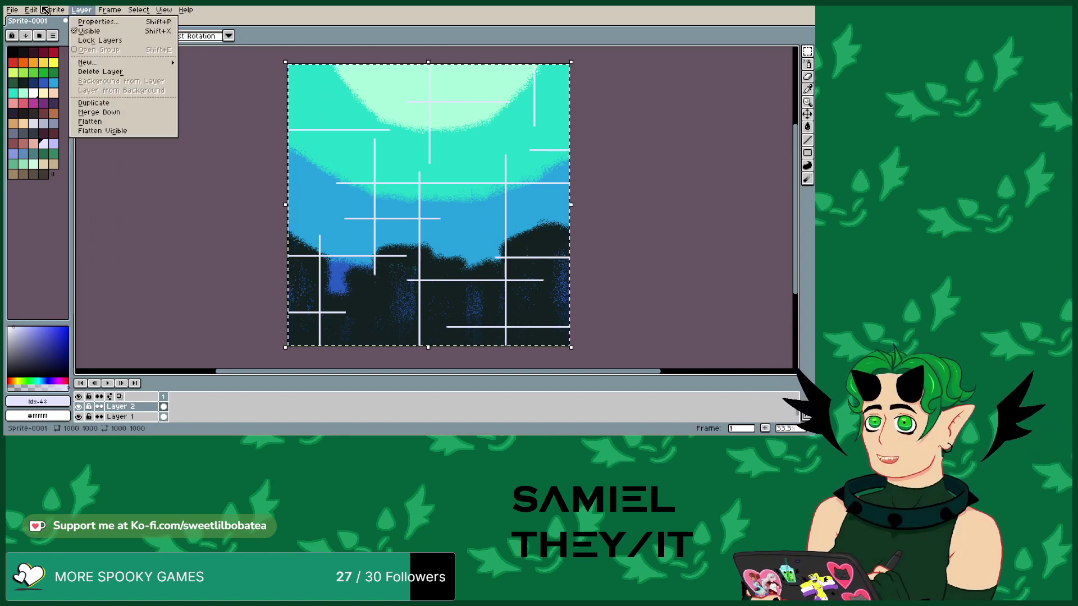
pyautogui.press('n')
pyautogui.press('Return')
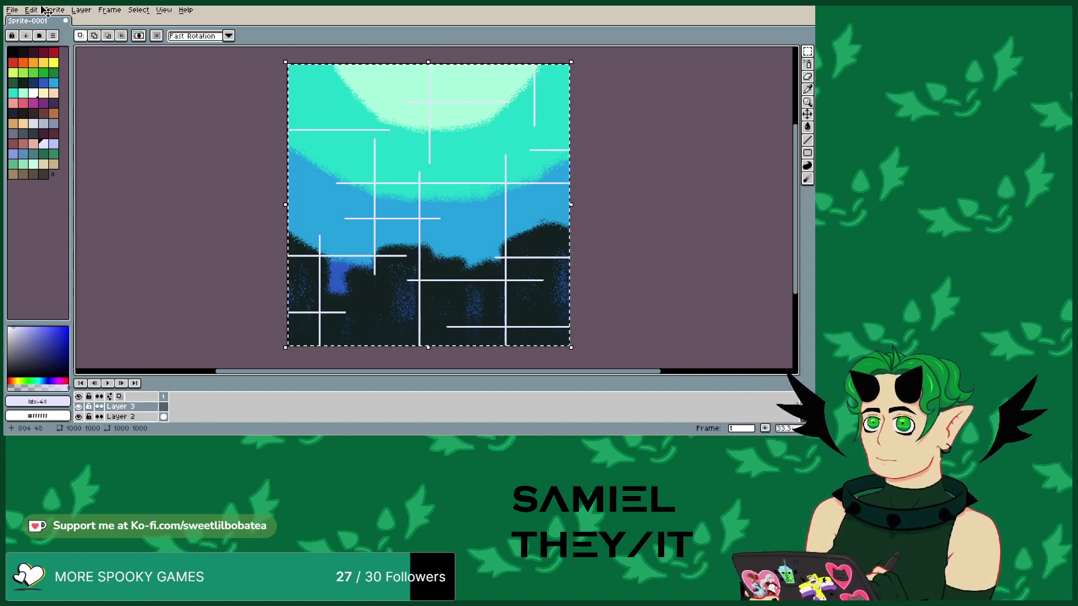
pyautogui.hotkey('alt', 'e')
pyautogui.press('p')
pyautogui.press('p')
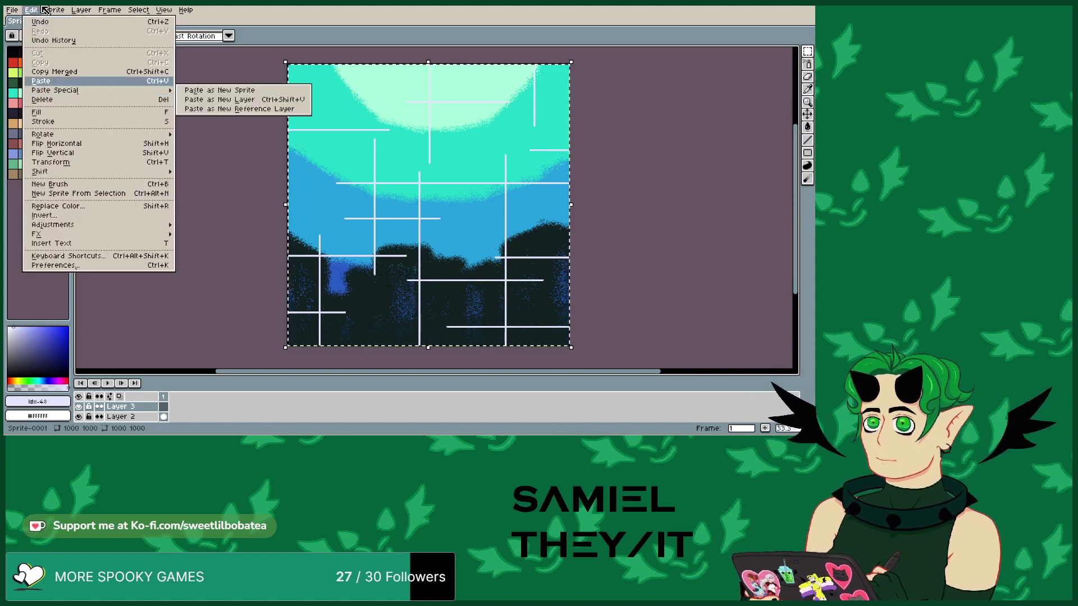
pyautogui.press('Escape')
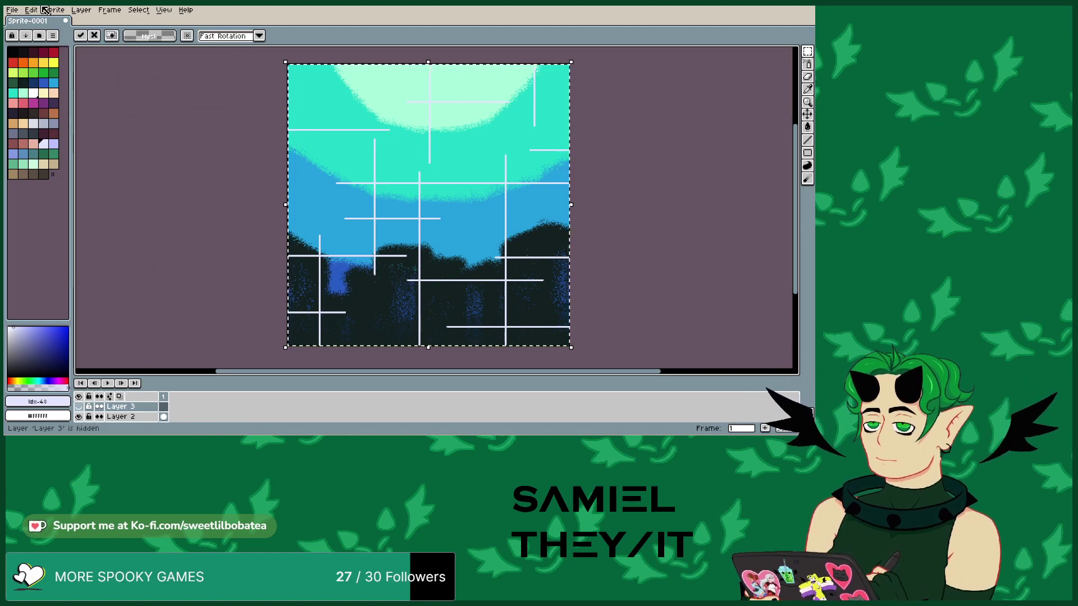
# - Check the pasted copy by toggling the visibility of Layers 2 and 3, and deselect to commit the paste
pyautogui.click(79, 416)
pyautogui.click(79, 407)
pyautogui.click(78, 406)
pyautogui.click(78, 406)
pyautogui.click(78, 416)
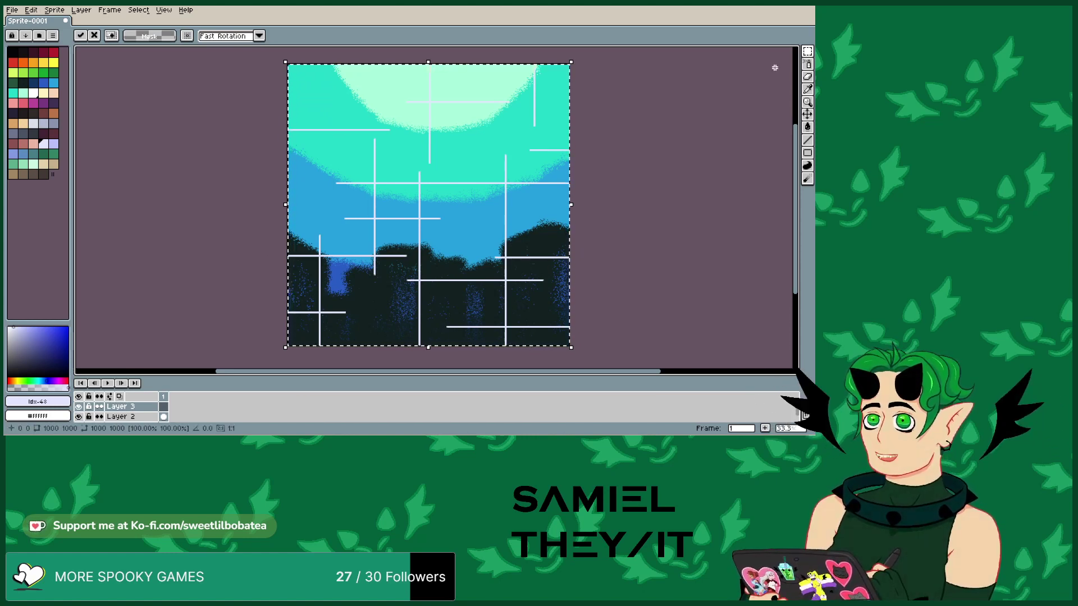
pyautogui.hotkey('ctrl', 'd')
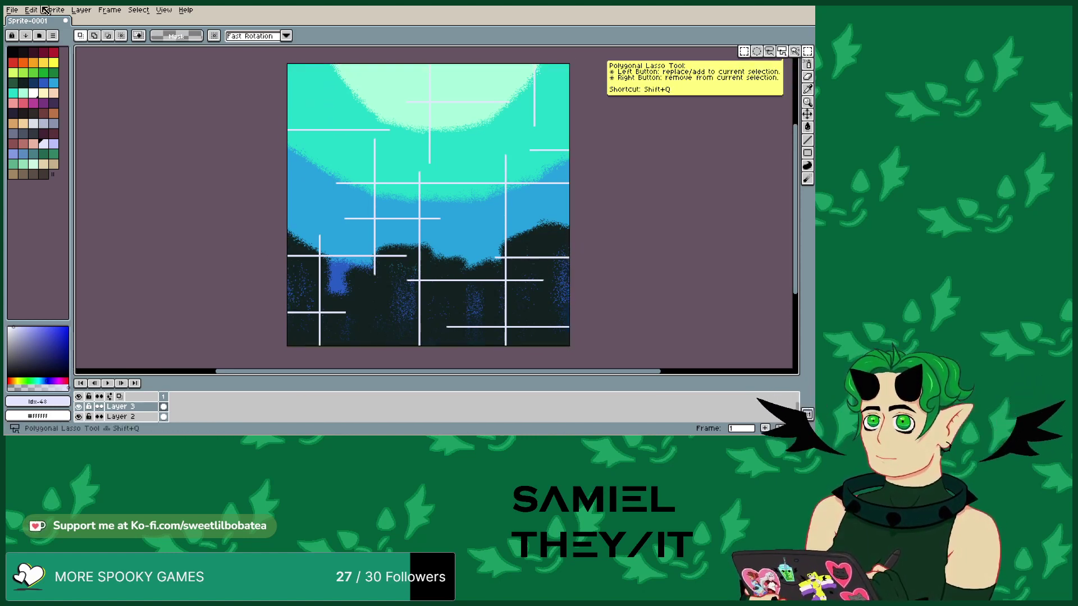
# - Select the connected network of pale lines on Layer 3 with the Magic Wand, and invert the selection
pyautogui.click(807, 51)
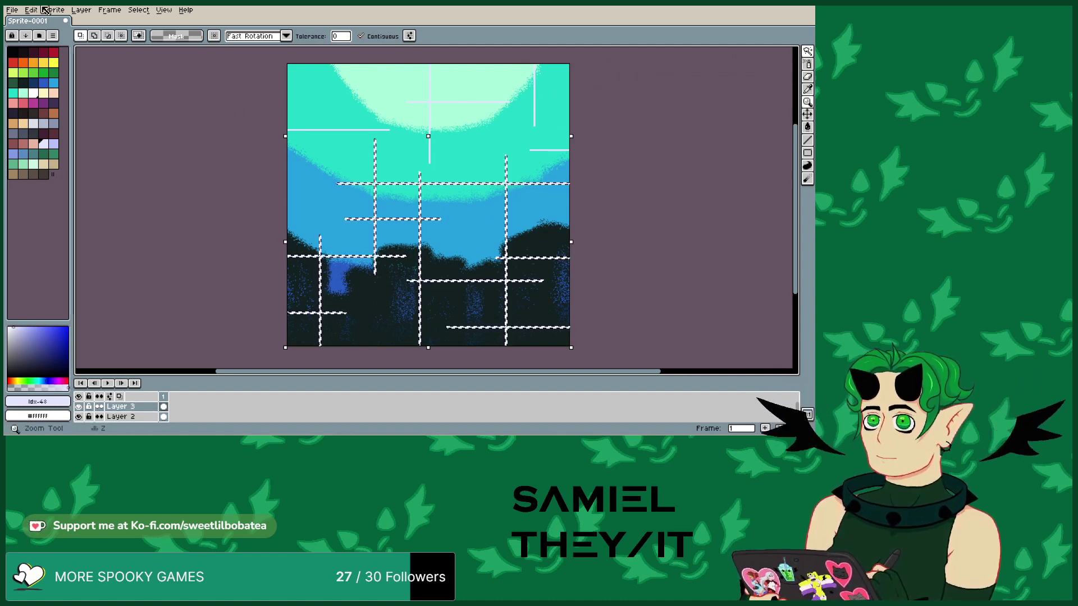
pyautogui.press('w')
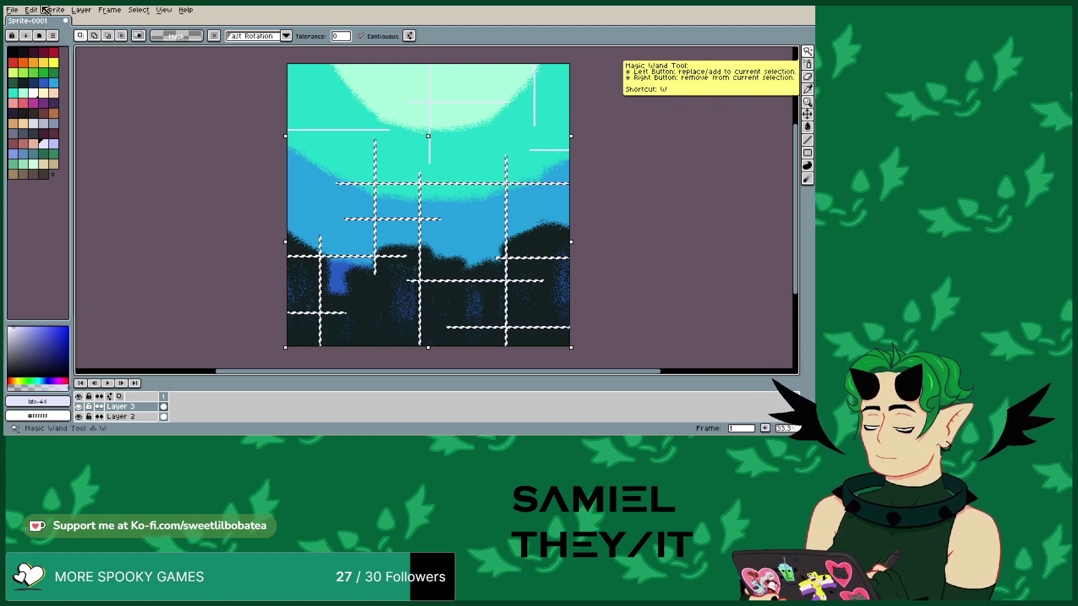
pyautogui.press('w')
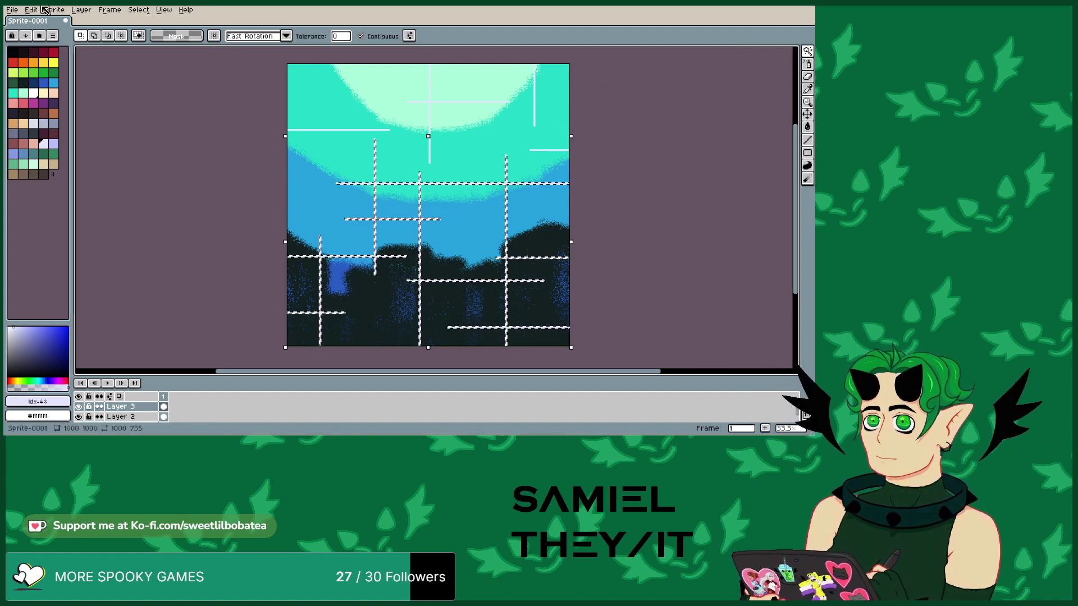
pyautogui.press('b')
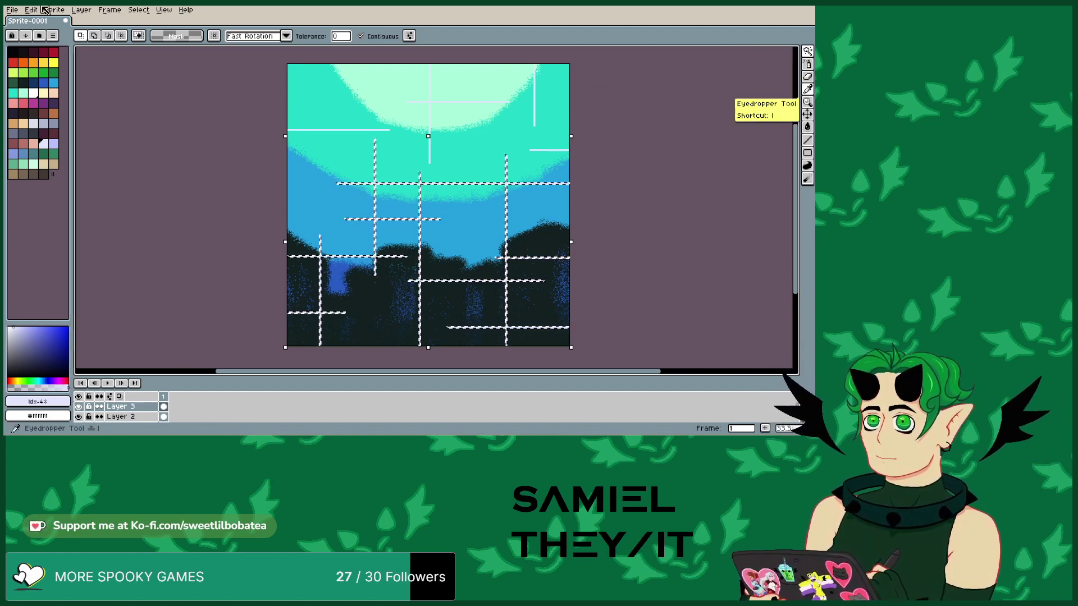
pyautogui.click(45, 10)
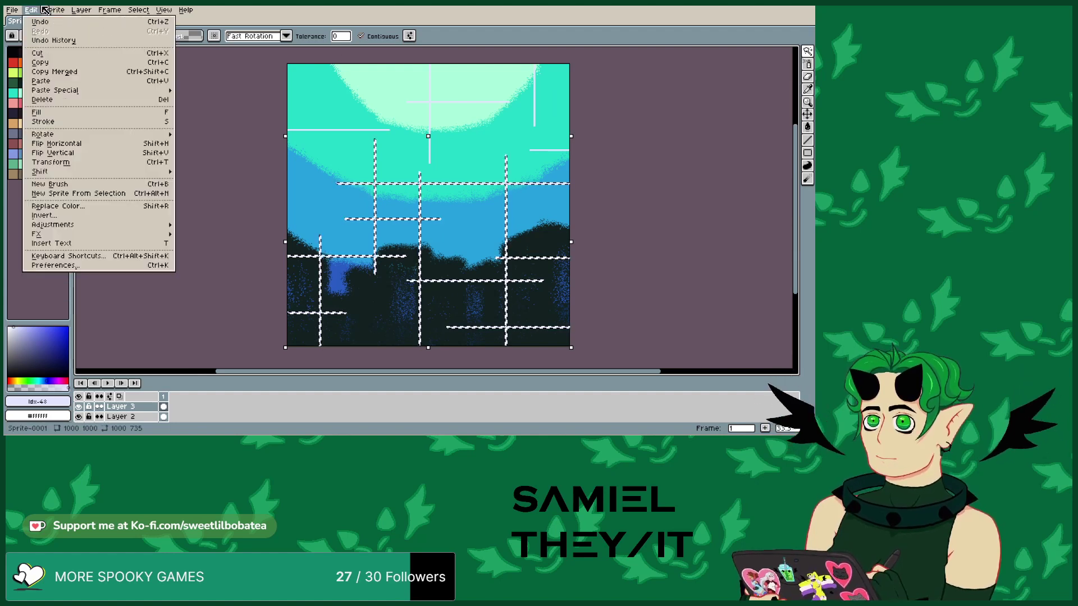
pyautogui.click(141, 49)
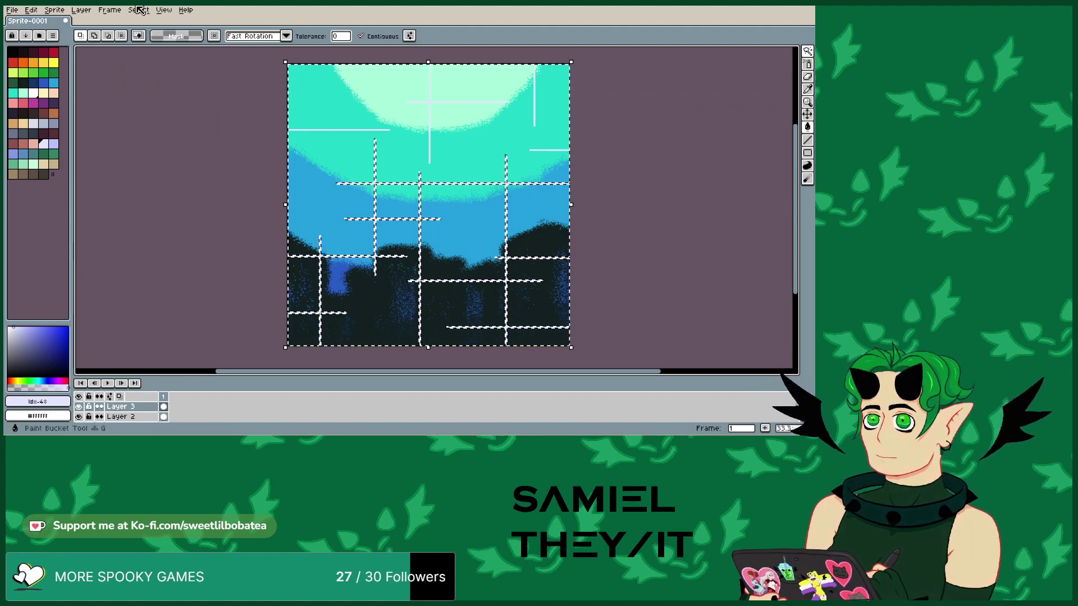
# - Hide Layer 2 and erase the near-black blocks around the lines on Layer 3 with a 64 px eraser
pyautogui.press('e')
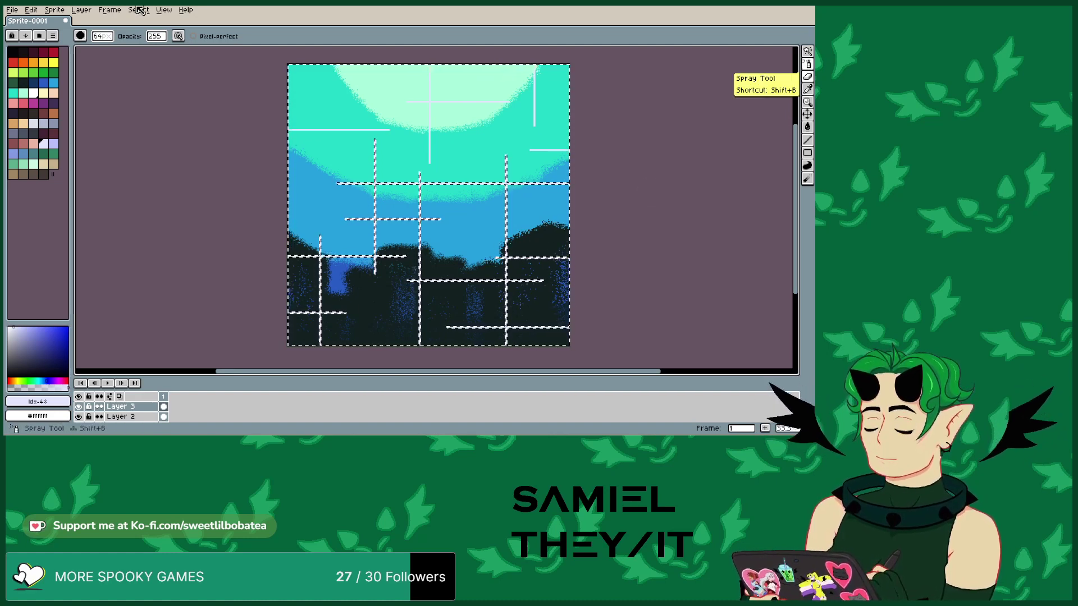
pyautogui.scroll(2, 441, 318)
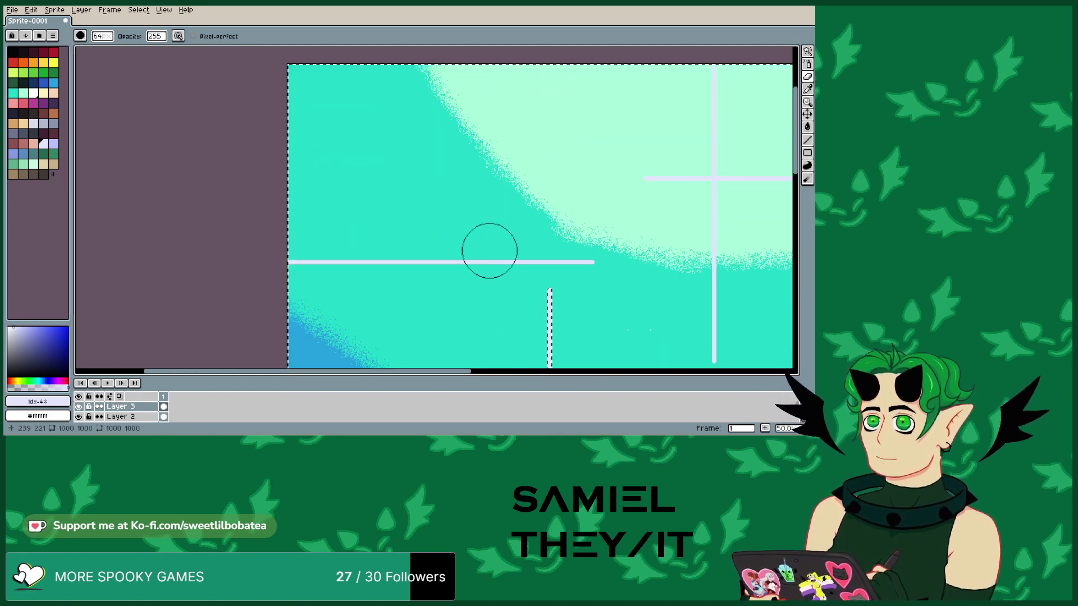
pyautogui.scroll(2, 774, 115)
pyautogui.scroll(-3, 785, 271)
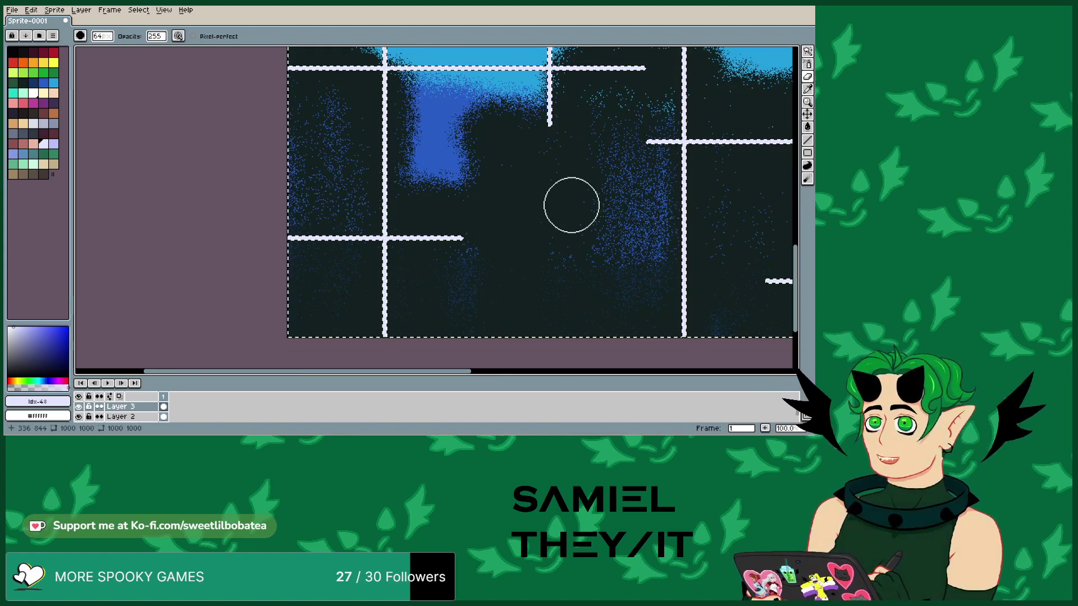
pyautogui.click(79, 408)
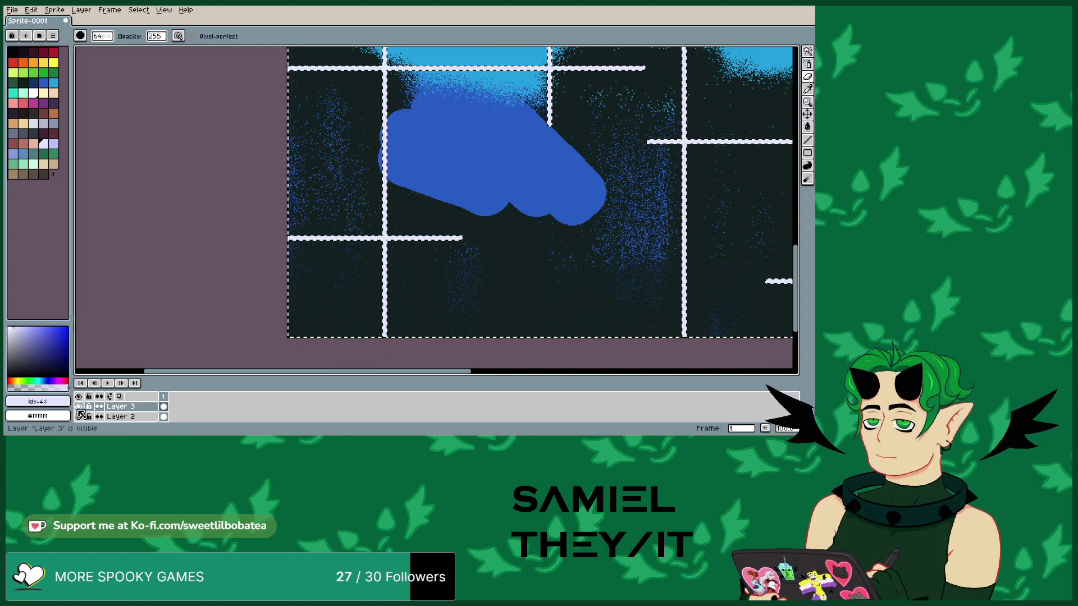
pyautogui.scroll(-1, 450, 133)
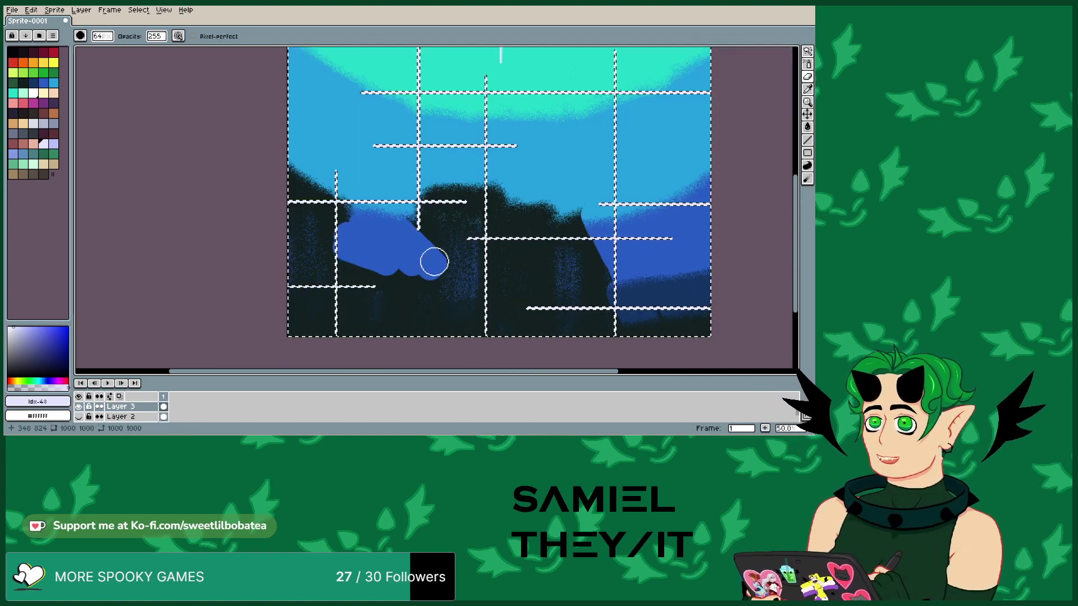
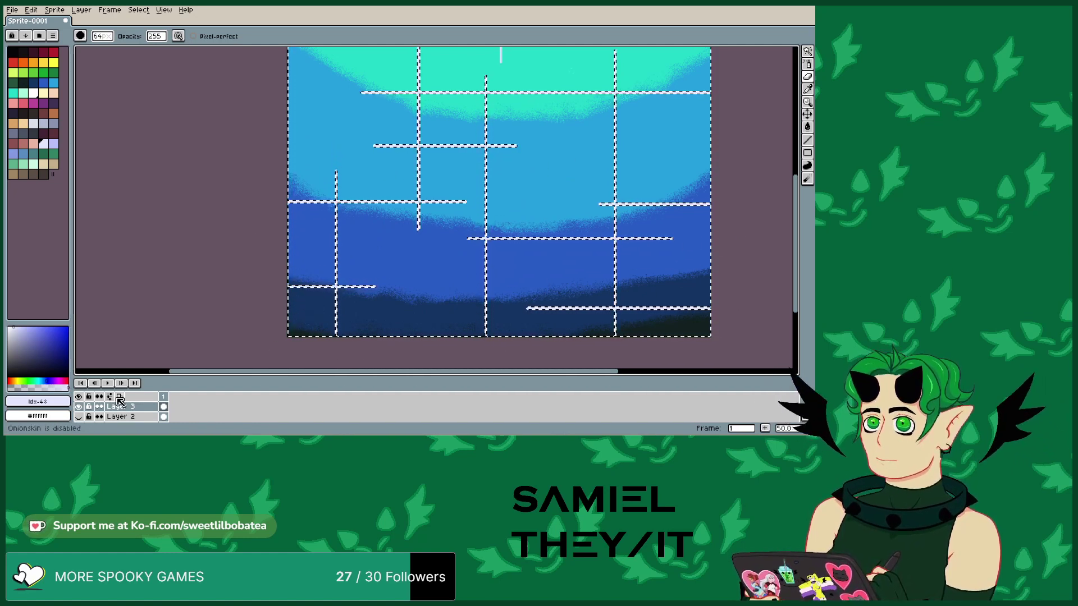
pyautogui.scroll(-1, 279, 190)
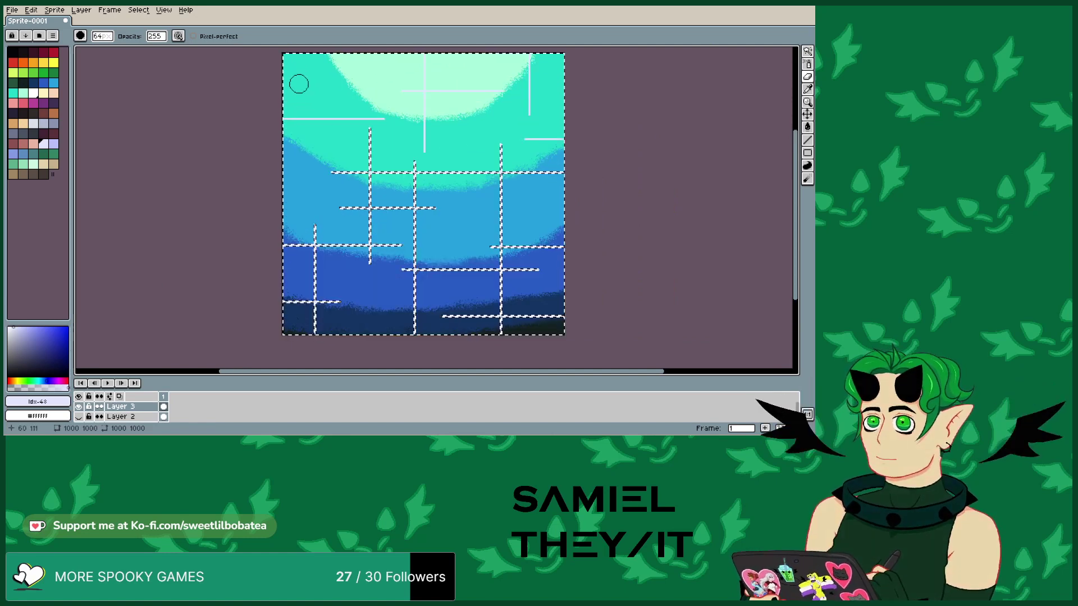
# - Invert the selection back to the connected lines and clear the selection
pyautogui.click(139, 11)
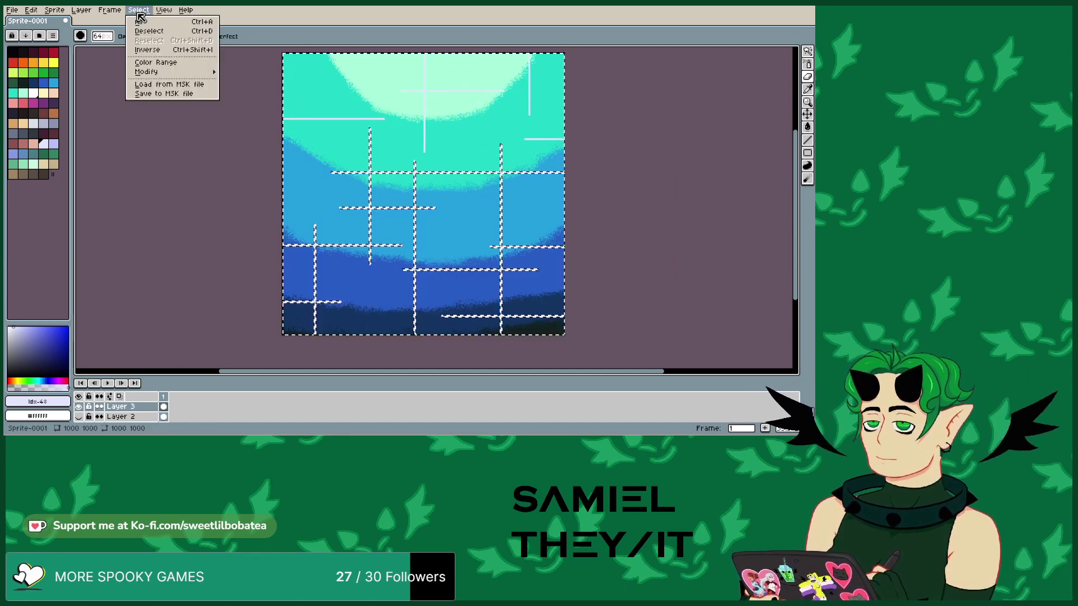
pyautogui.click(152, 49)
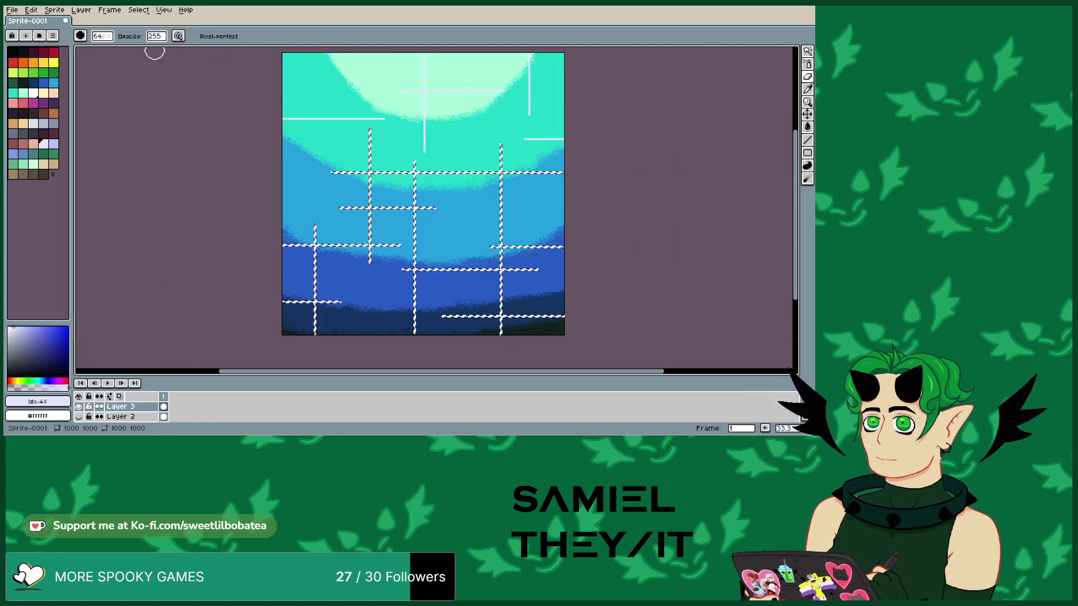
pyautogui.click(808, 65)
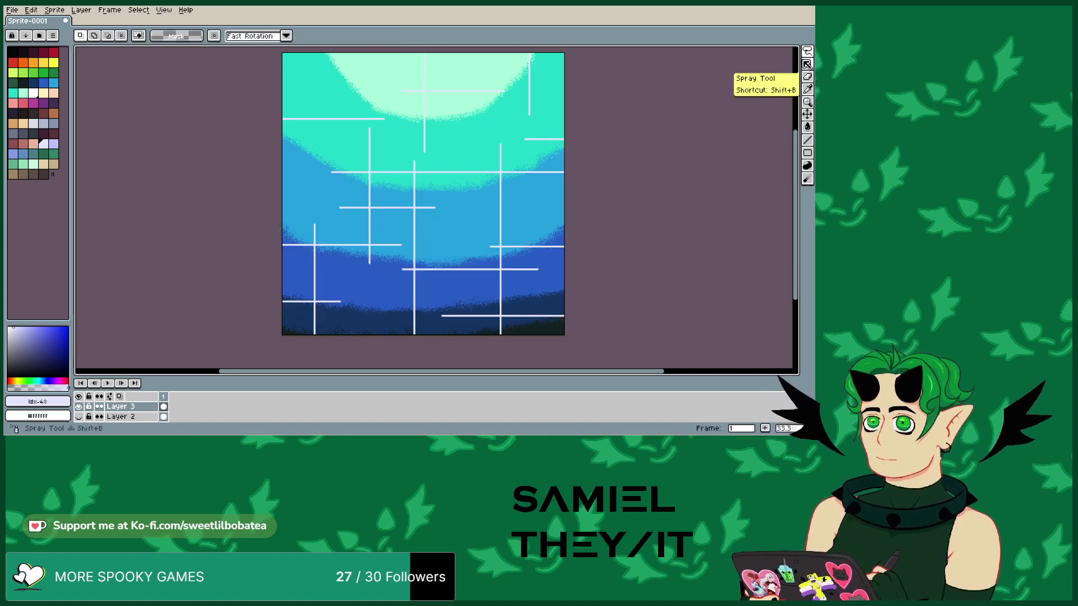
pyautogui.click(807, 64)
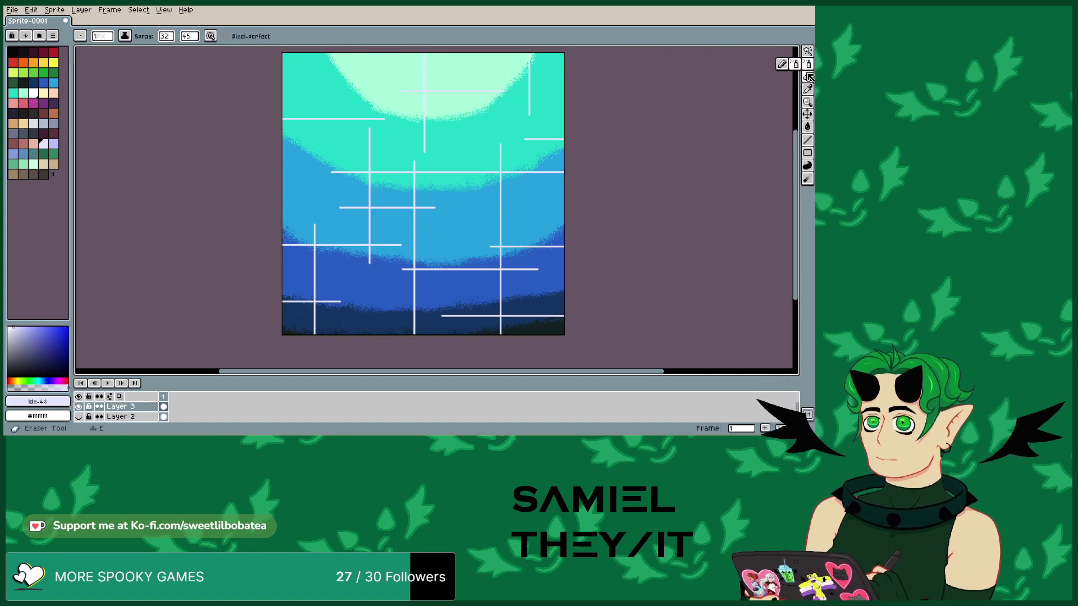
# - Select the entire canvas on Layer 3 with the Rectangular Marquee
pyautogui.click(807, 51)
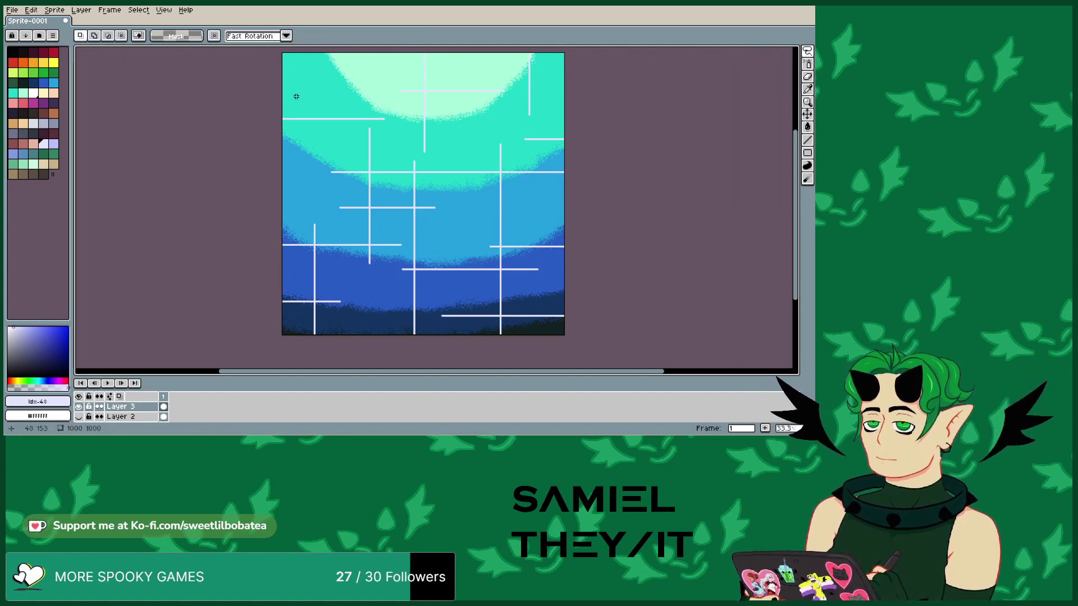
pyautogui.moveTo(807, 52); pyautogui.dragTo(742, 54)
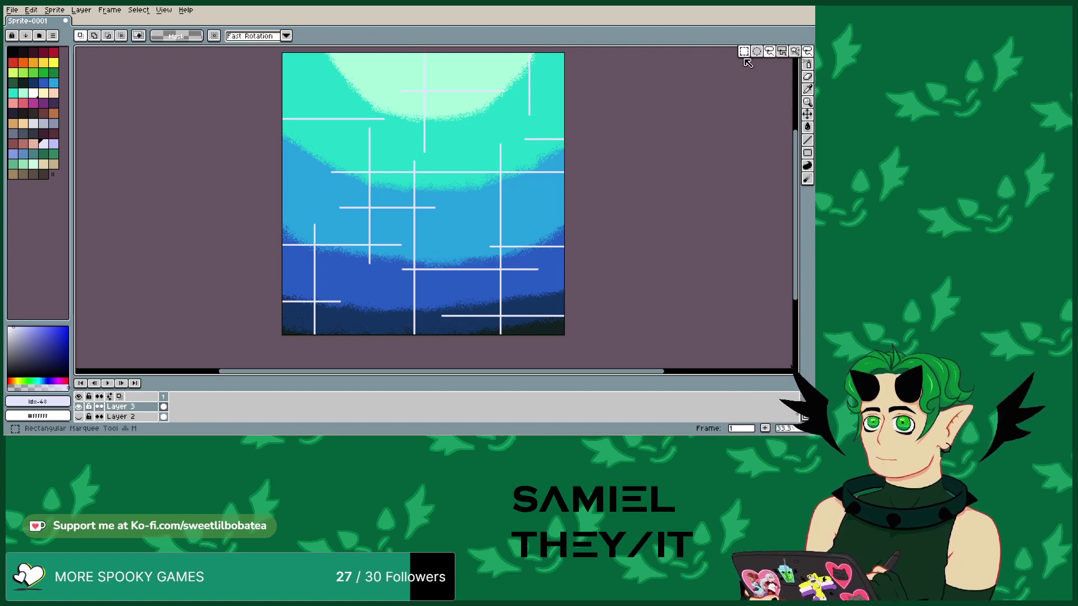
pyautogui.moveTo(611, 49); pyautogui.dragTo(403, 50)
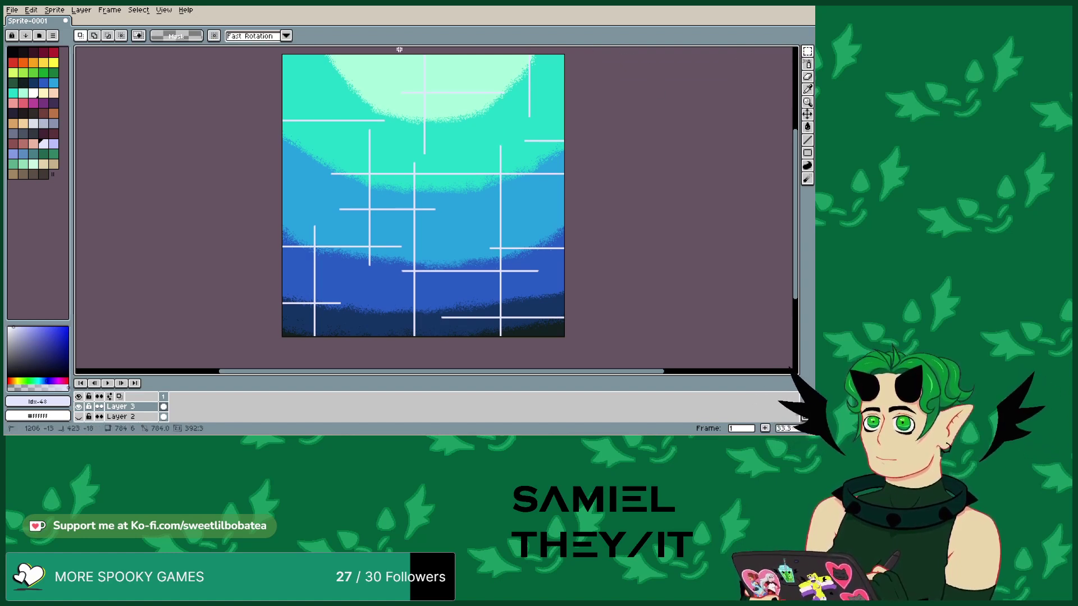
pyautogui.moveTo(223, 358); pyautogui.dragTo(558, 364)
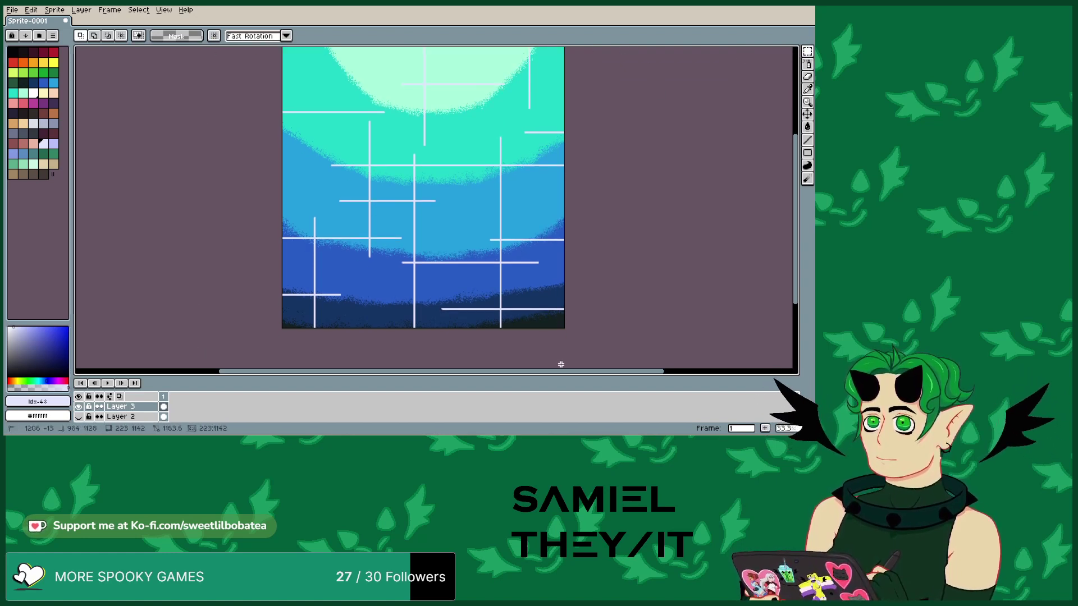
pyautogui.moveTo(681, 104); pyautogui.dragTo(617, 53)
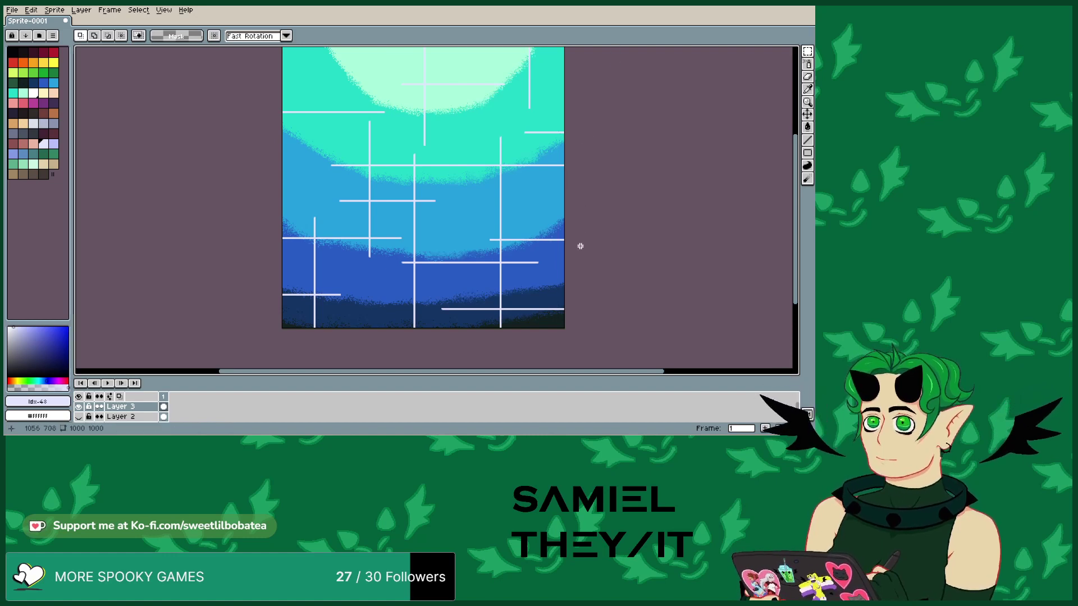
pyautogui.scroll(-2, 581, 236)
pyautogui.moveTo(597, 102); pyautogui.dragTo(235, 341)
pyautogui.moveTo(311, 356); pyautogui.dragTo(330, 334)
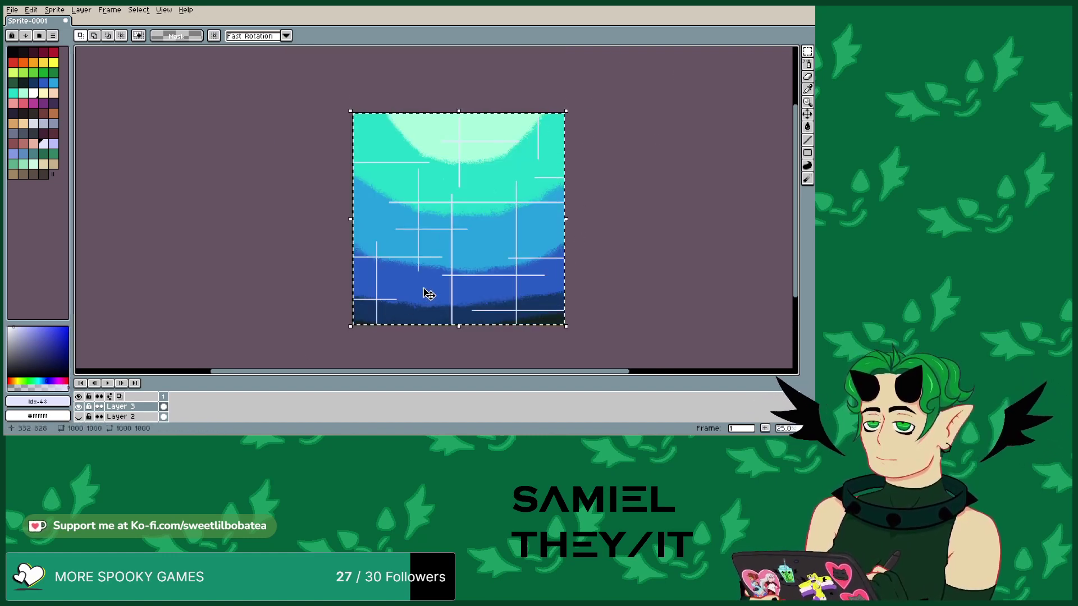
# - Rotate the selected lines on Layer 3 by about 179 degrees, turning them upside down
pyautogui.scroll(2, 423, 296)
pyautogui.moveTo(460, 226)
pyautogui.mouseDown()
pyautogui.moveTo(450, 216)
pyautogui.moveTo(459, 221)
pyautogui.mouseUp()
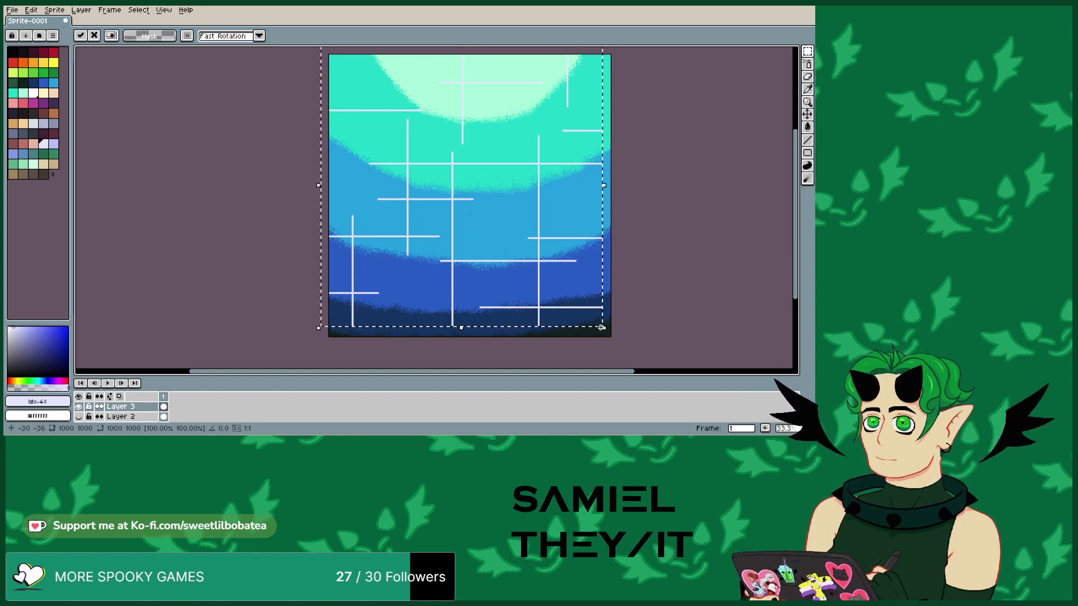
pyautogui.moveTo(603, 327); pyautogui.dragTo(316, 80)
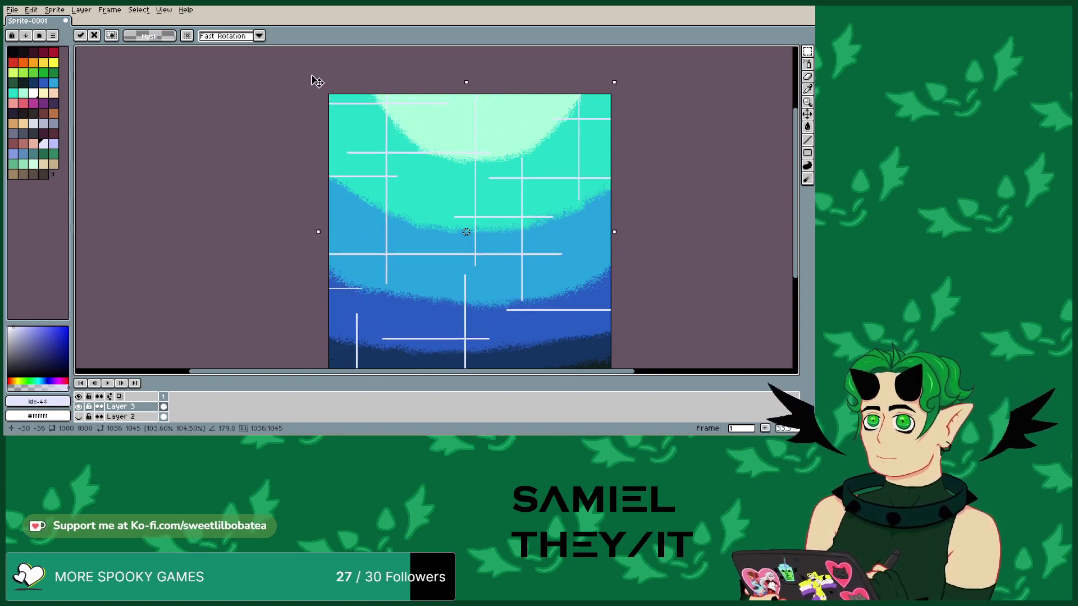
pyautogui.scroll(2, 500, 218)
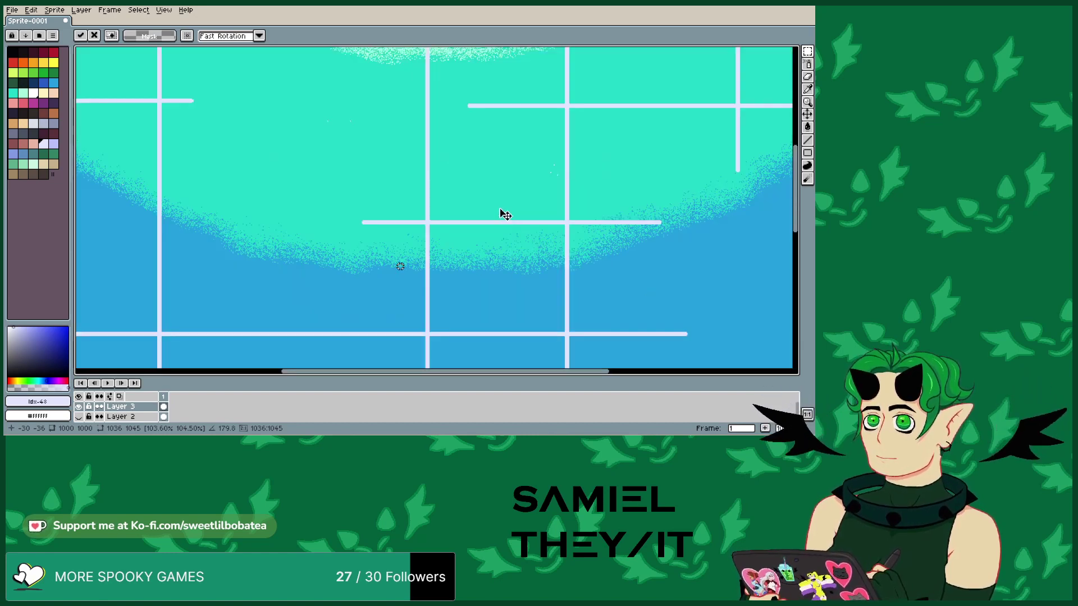
pyautogui.scroll(-3, 506, 219)
pyautogui.scroll(1, 500, 173)
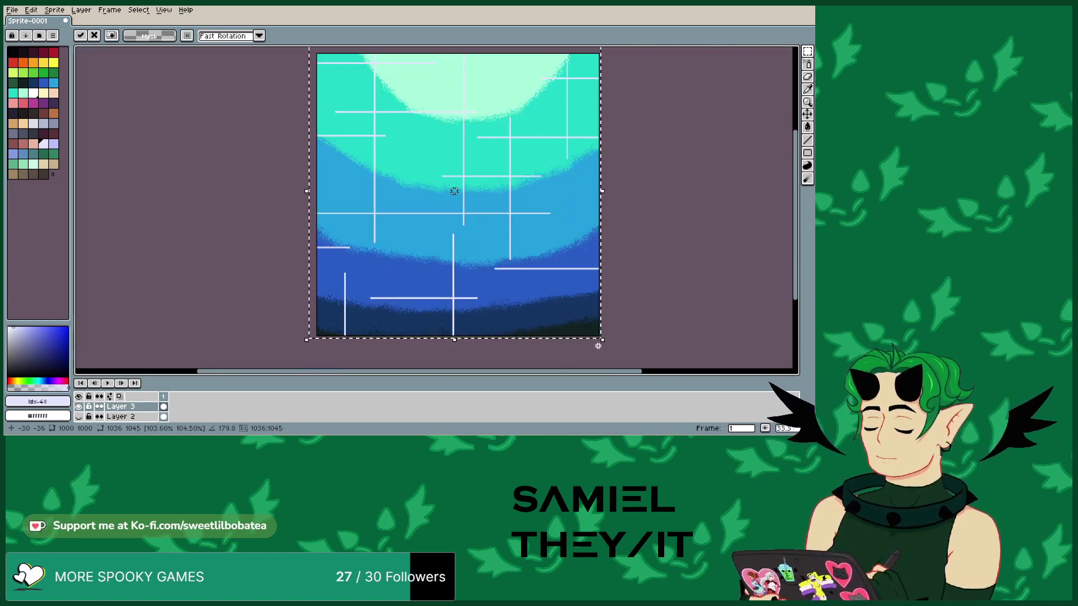
# - Align the top and right edges of the rotated selection with the canvas borders by resizing it
pyautogui.scroll(-1, 671, 279)
pyautogui.moveTo(381, 101); pyautogui.dragTo(388, 111)
pyautogui.scroll(4, 561, 106)
pyautogui.scroll(-2, 505, 106)
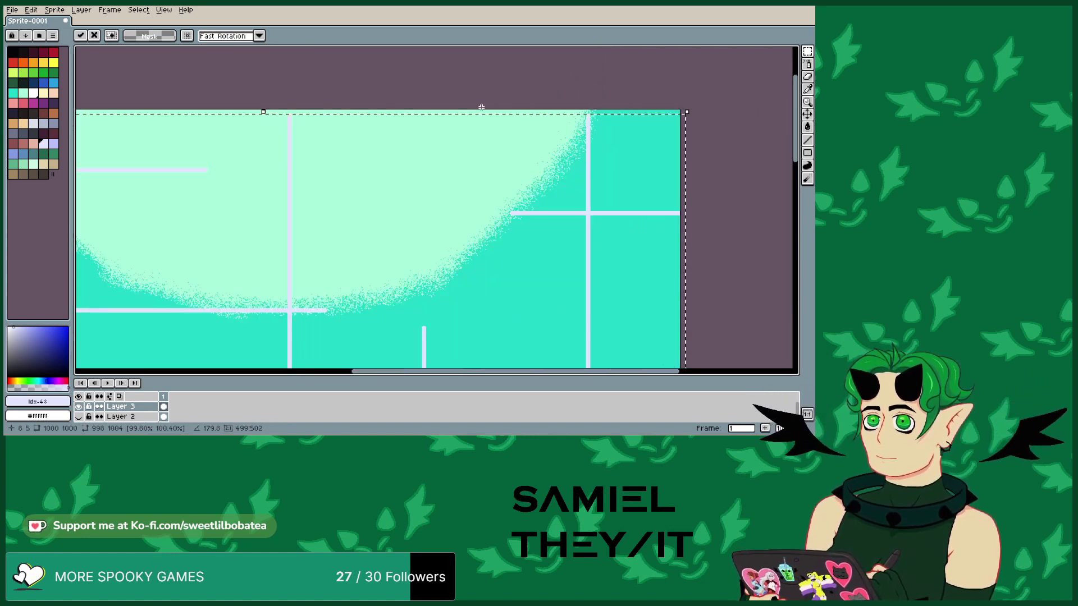
pyautogui.moveTo(265, 111); pyautogui.dragTo(269, 108)
pyautogui.scroll(-4, 640, 308)
pyautogui.scroll(7, 637, 234)
pyautogui.moveTo(635, 161); pyautogui.dragTo(620, 153)
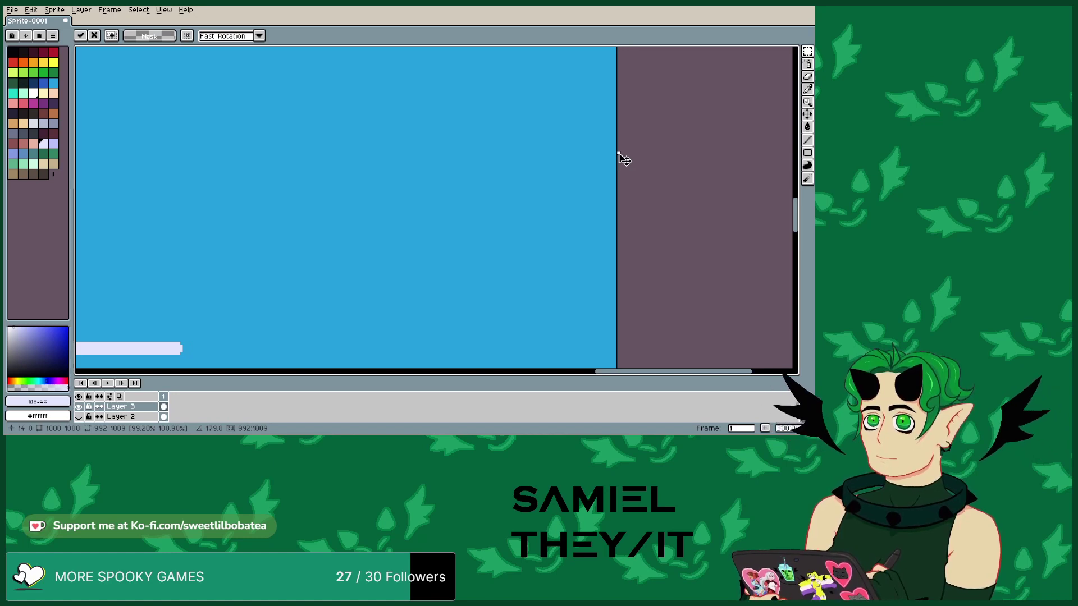
pyautogui.scroll(-2, 620, 153)
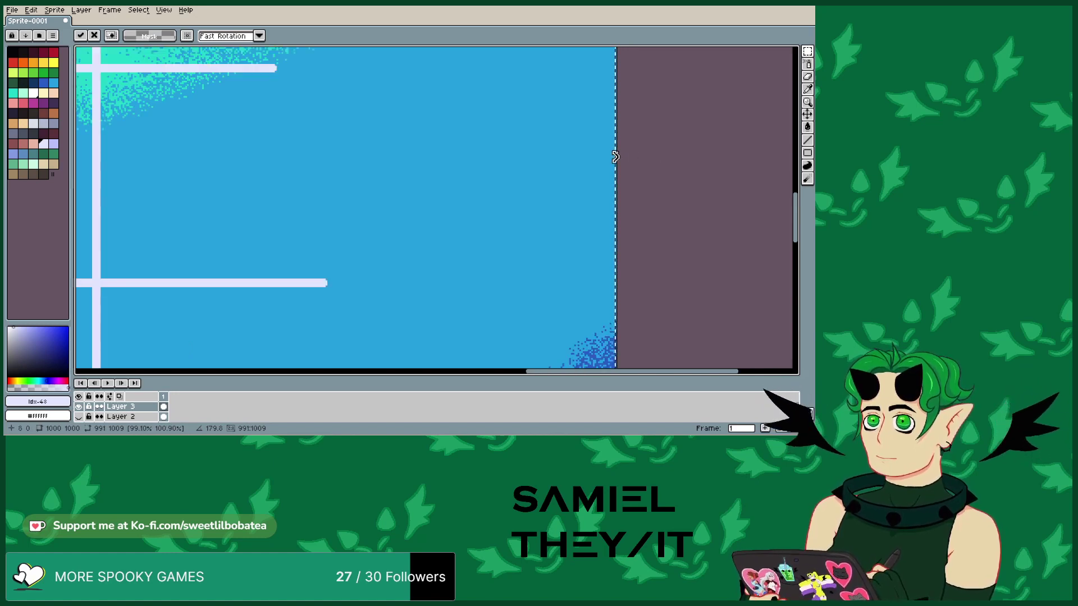
pyautogui.moveTo(617, 154); pyautogui.dragTo(619, 154)
pyautogui.scroll(-2, 622, 155)
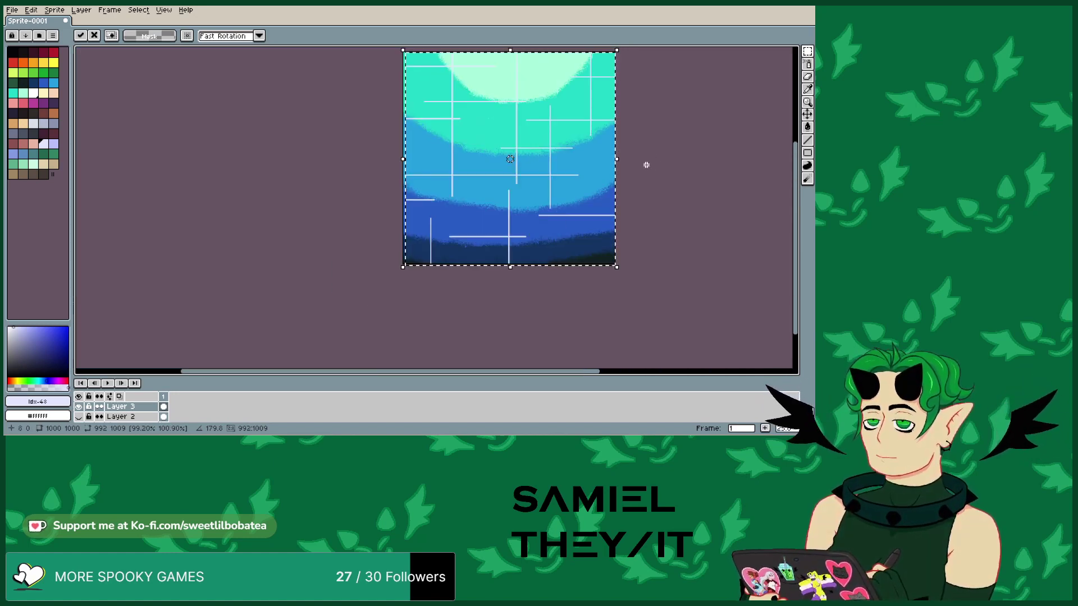
# - Fit the bottom and left edges of the rotated selection to the canvas so it measures 1000 by 1000 px
pyautogui.scroll(2, 473, 272)
pyautogui.scroll(2, 611, 279)
pyautogui.moveTo(714, 285); pyautogui.dragTo(715, 272)
pyautogui.scroll(-2, 565, 294)
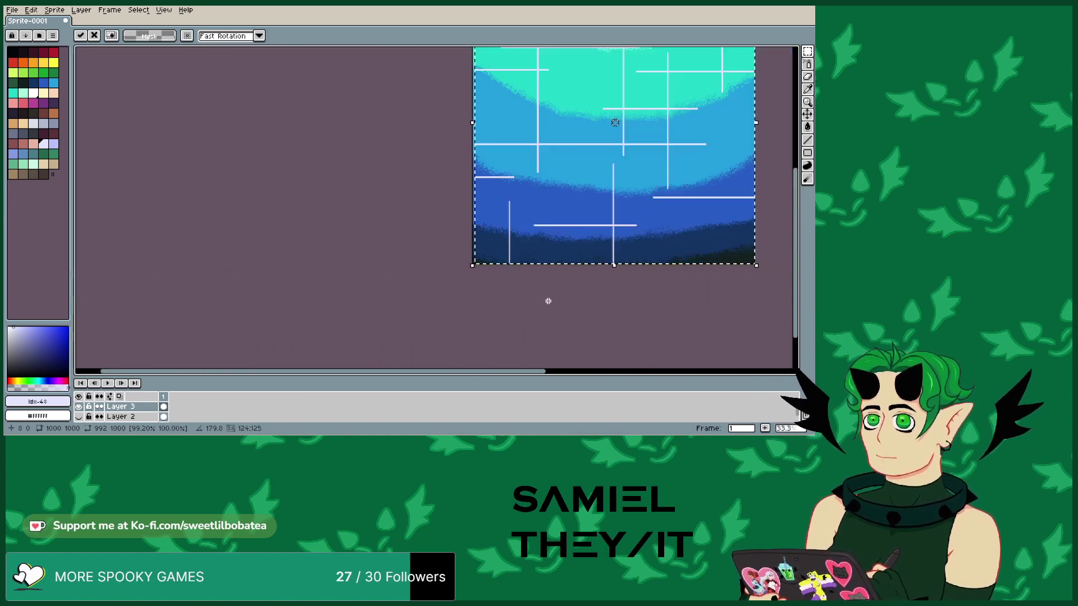
pyautogui.scroll(2, 370, 121)
pyautogui.moveTo(403, 151); pyautogui.dragTo(389, 159)
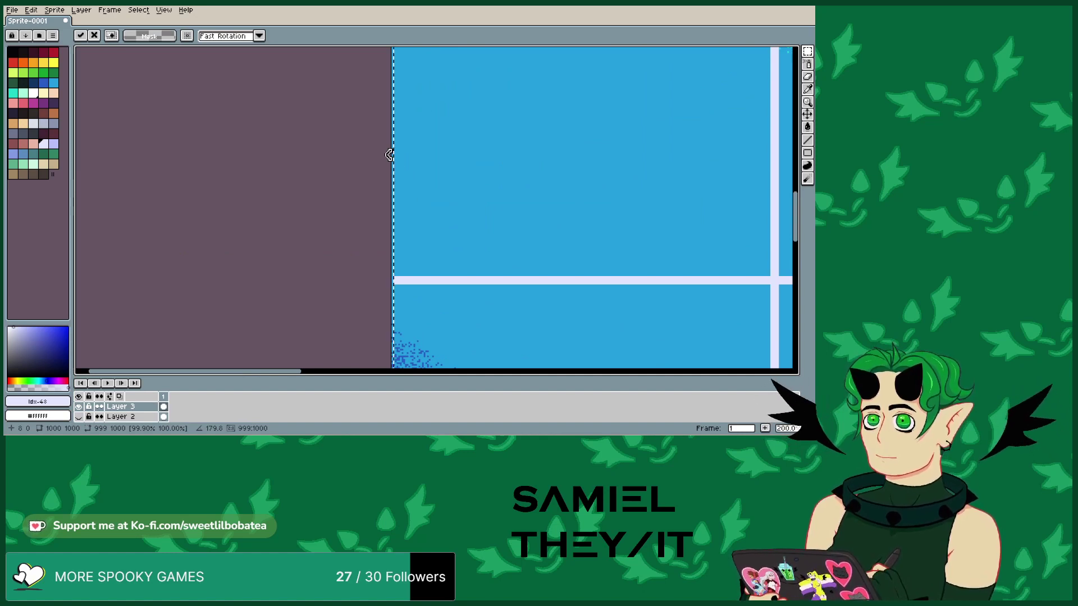
pyautogui.moveTo(395, 157); pyautogui.dragTo(392, 159)
pyautogui.scroll(-2, 356, 243)
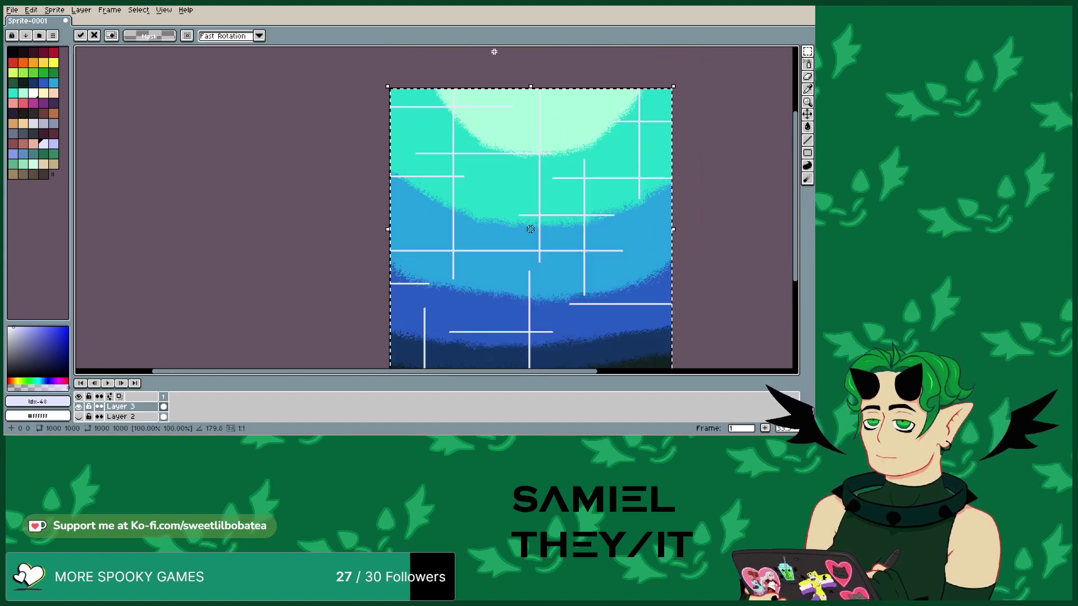
pyautogui.scroll(3, 494, 52)
pyautogui.scroll(-3, 438, 70)
pyautogui.scroll(3, 486, 65)
pyautogui.scroll(-4, 451, 60)
pyautogui.scroll(2, 481, 108)
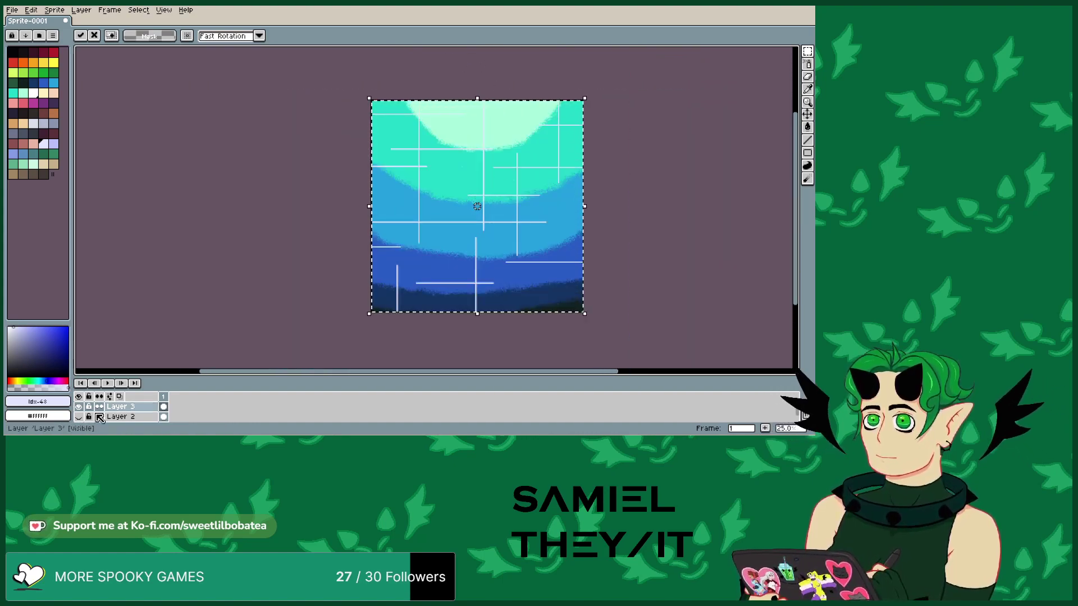
# - Show Layer 2 and fill the connected rotated lines on Layer 3 with bright green using the Paint Bucket
pyautogui.click(79, 416)
pyautogui.scroll(1, 461, 273)
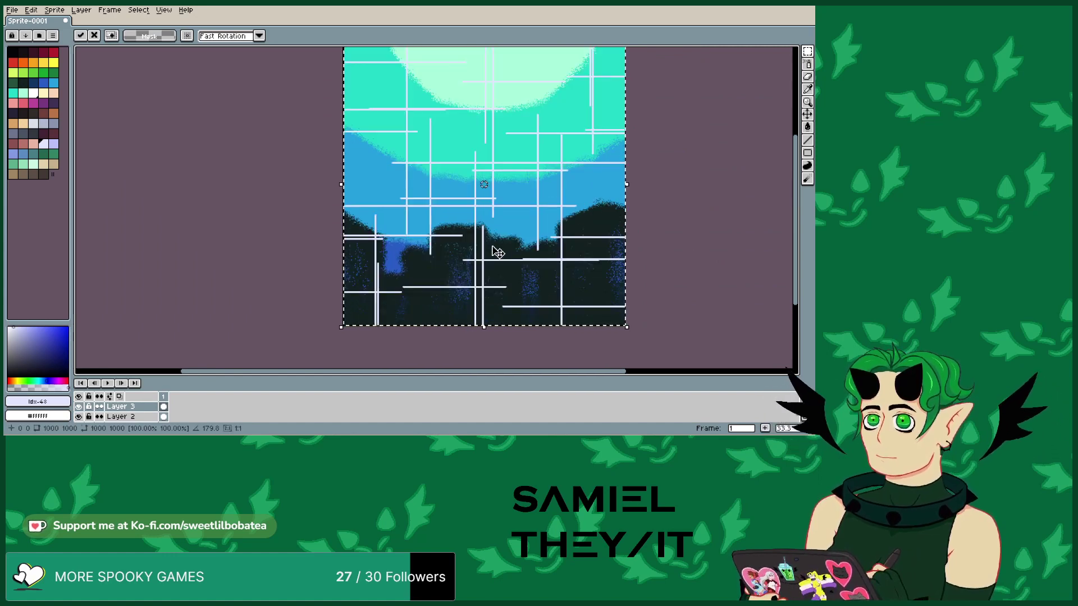
pyautogui.click(35, 73)
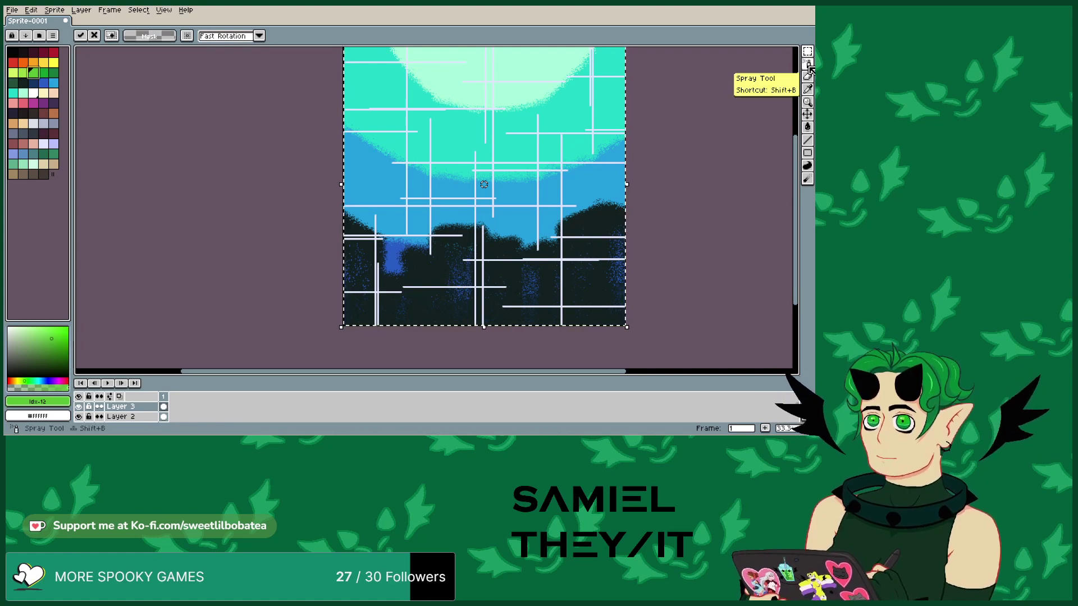
pyautogui.click(808, 129)
pyautogui.scroll(5, 534, 128)
pyautogui.click(552, 155)
pyautogui.scroll(-2, 551, 154)
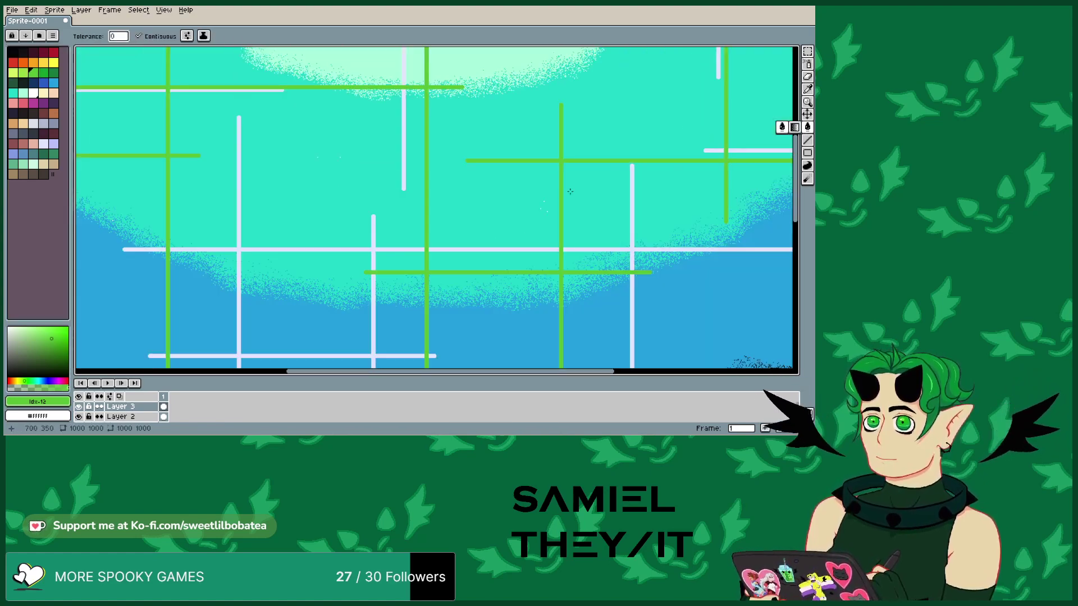
pyautogui.scroll(-2, 557, 211)
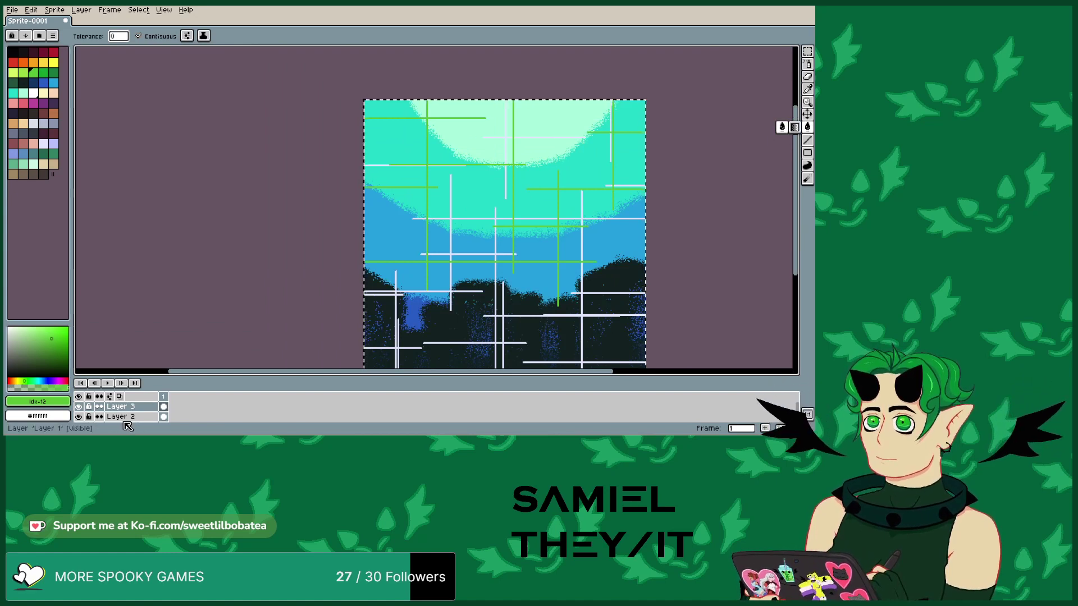
# - Hide Layer 2 and fill the remaining pale line groups on Layer 3 with the same bright green
pyautogui.click(79, 417)
pyautogui.scroll(5, 507, 323)
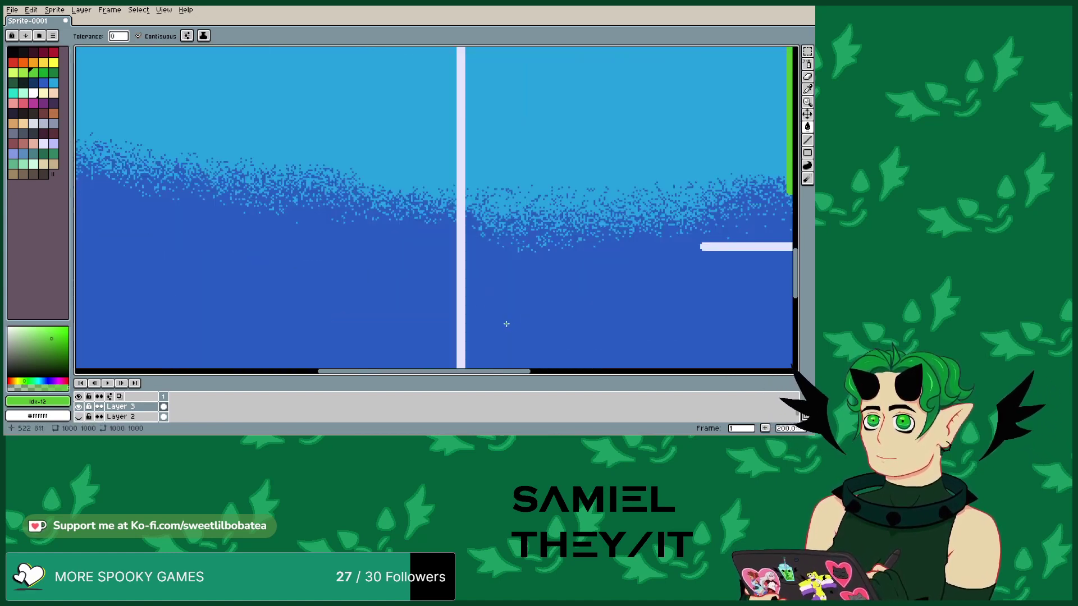
pyautogui.click(460, 283)
pyautogui.click(735, 244)
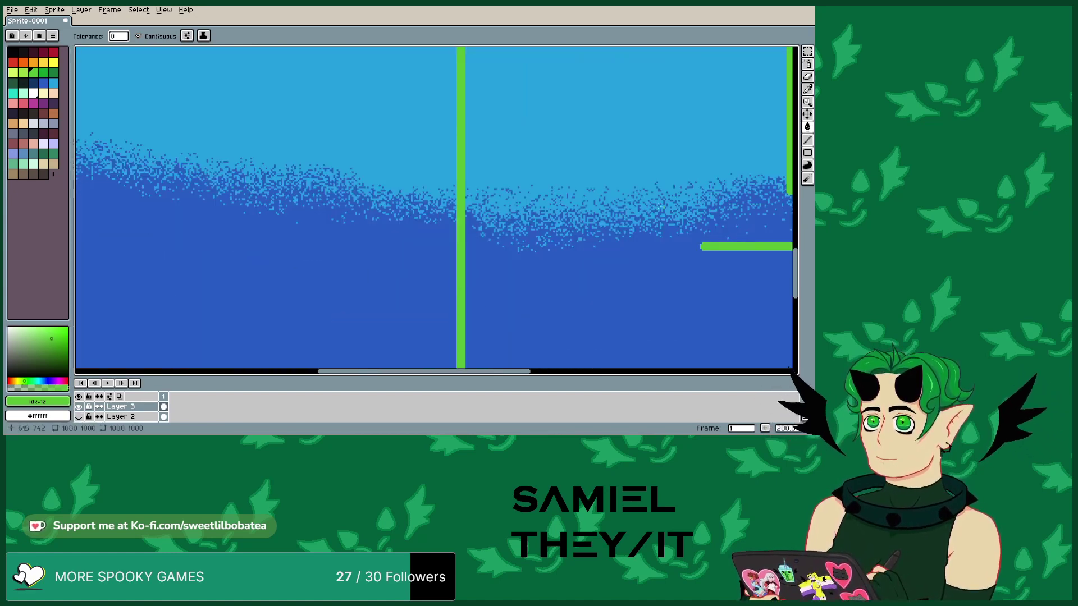
pyautogui.scroll(-3, 735, 245)
pyautogui.scroll(3, 449, 210)
pyautogui.click(437, 210)
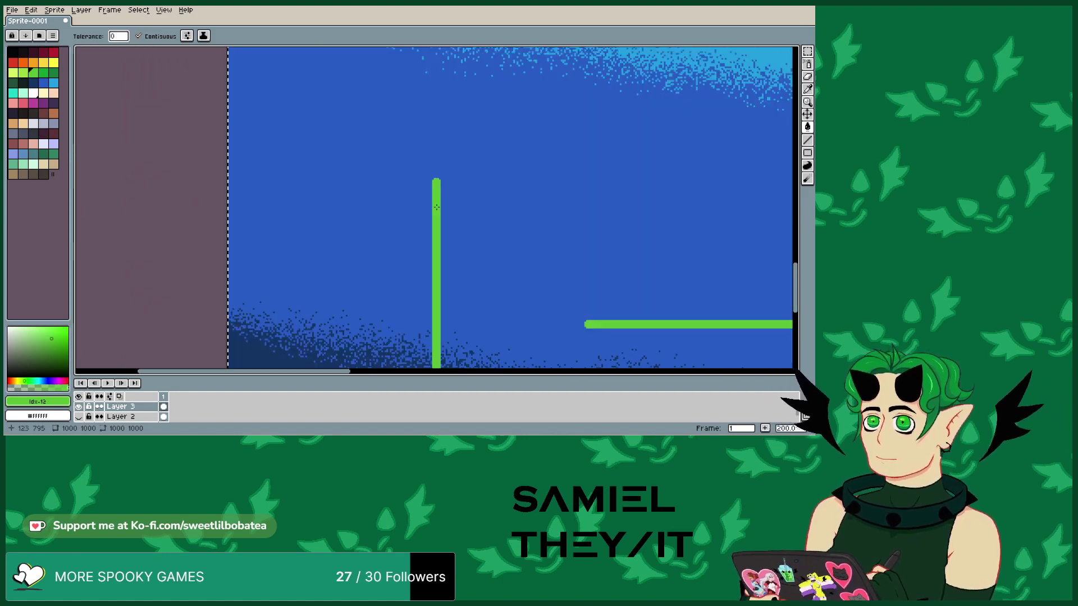
pyautogui.scroll(-2, 436, 210)
pyautogui.scroll(2, 396, 144)
pyautogui.click(407, 282)
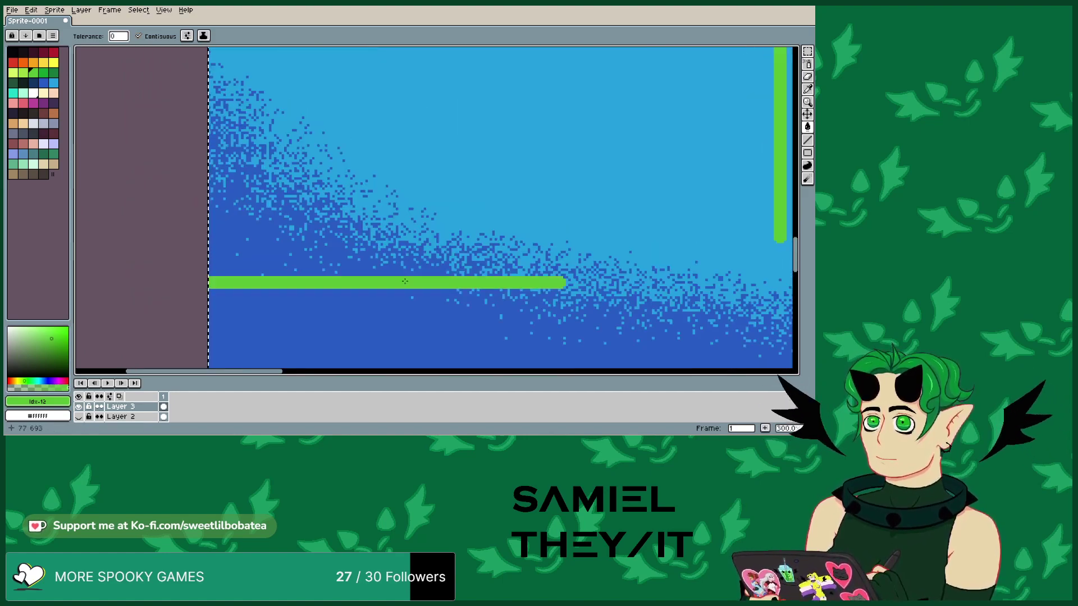
pyautogui.scroll(-3, 407, 282)
pyautogui.scroll(3, 535, 103)
pyautogui.scroll(-3, 535, 103)
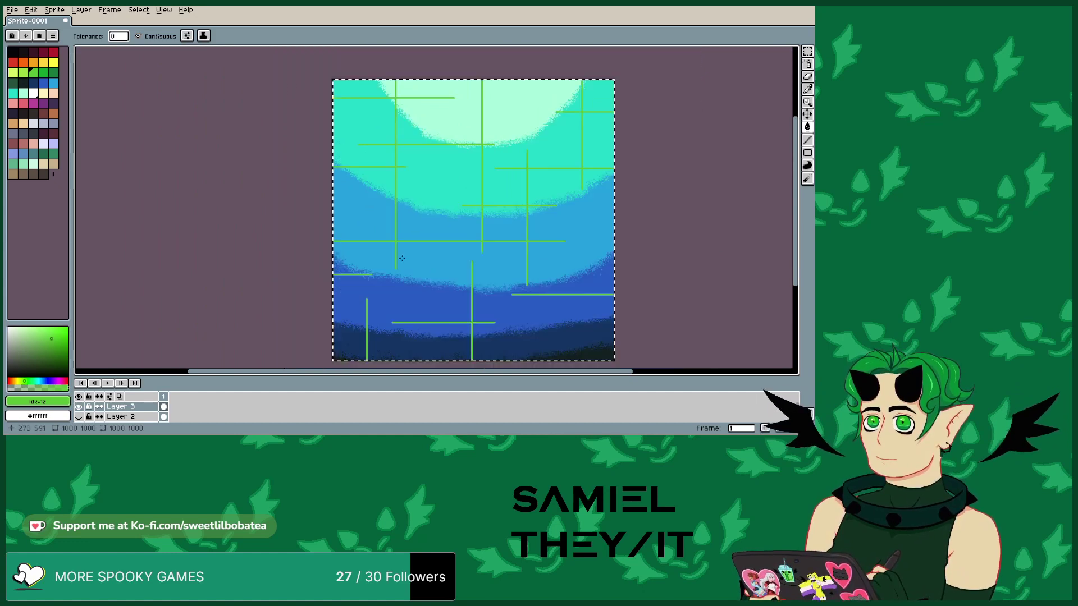
# - Show Layer 2 and set the blend mode of Layer 3 to Multiply
pyautogui.click(78, 417)
pyautogui.scroll(1, 511, 270)
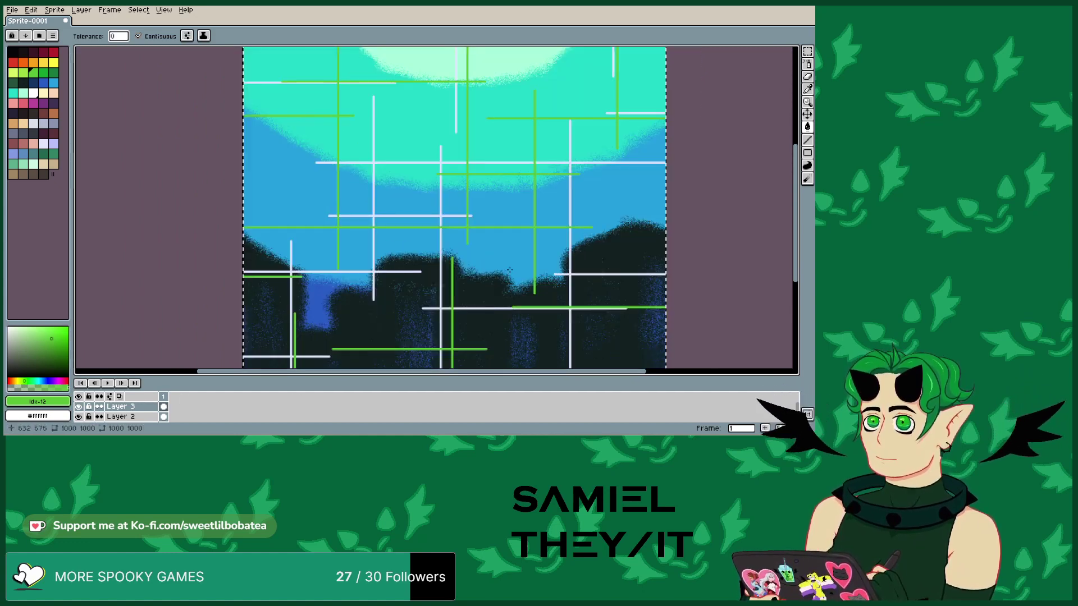
pyautogui.doubleClick(137, 410)
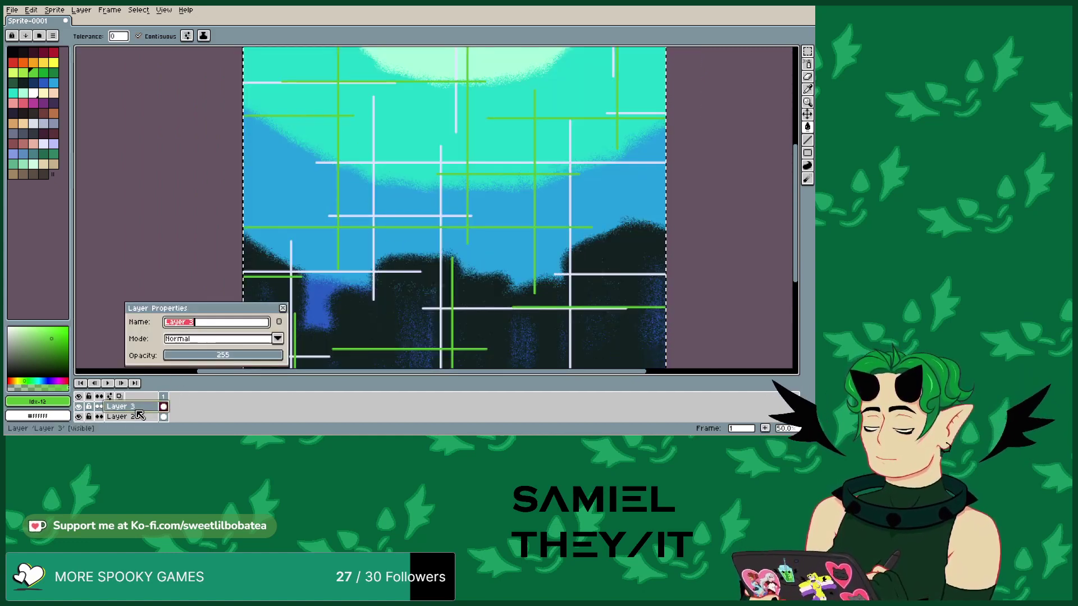
pyautogui.click(277, 339)
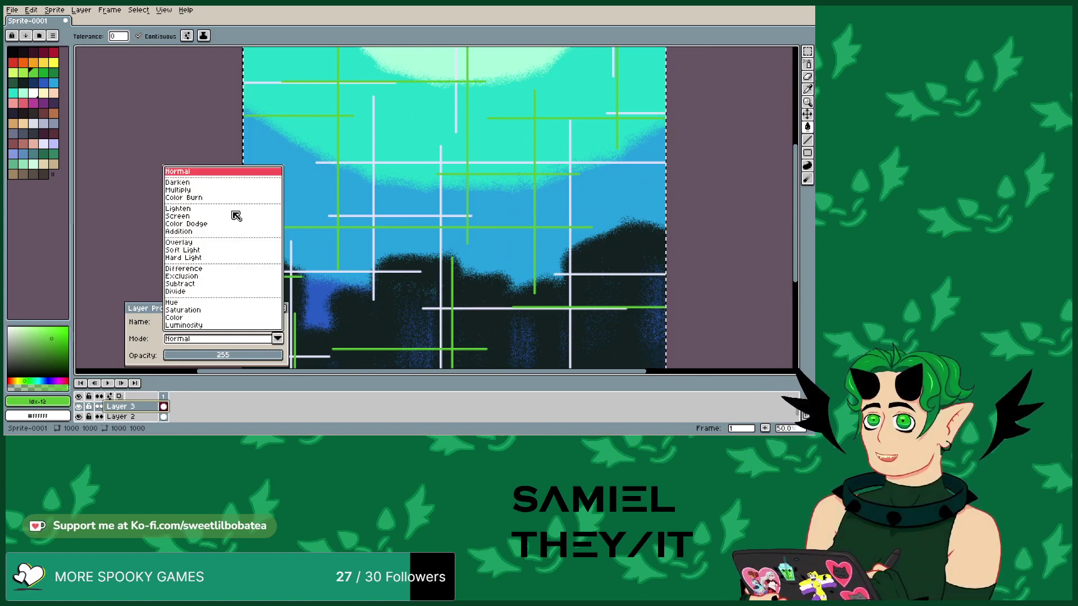
pyautogui.click(200, 192)
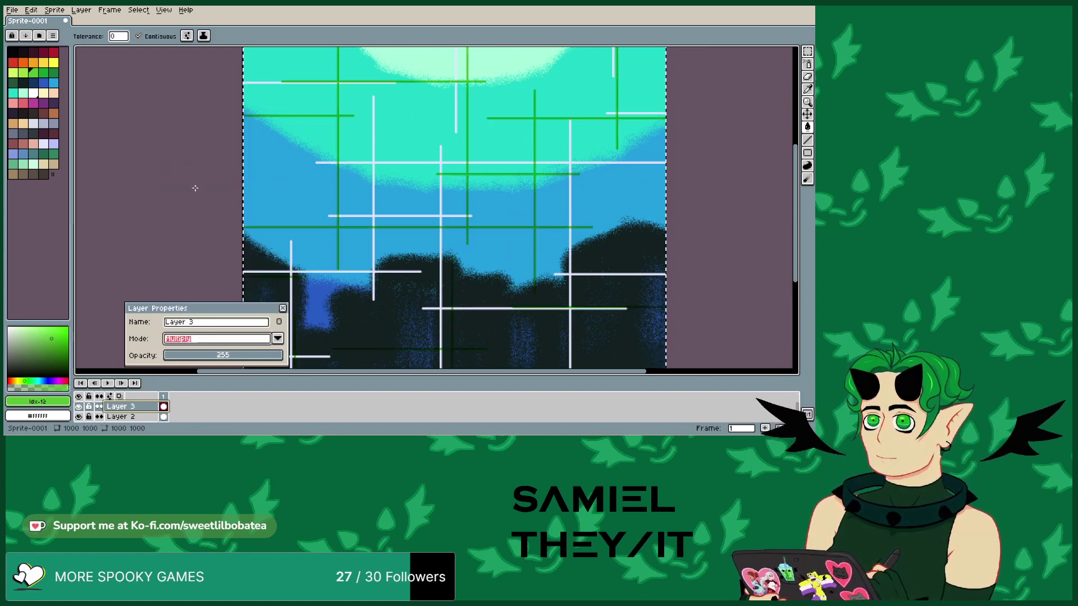
# - Try the Lighten blend mode on Layer 3, and switch it to Screen
pyautogui.click(277, 339)
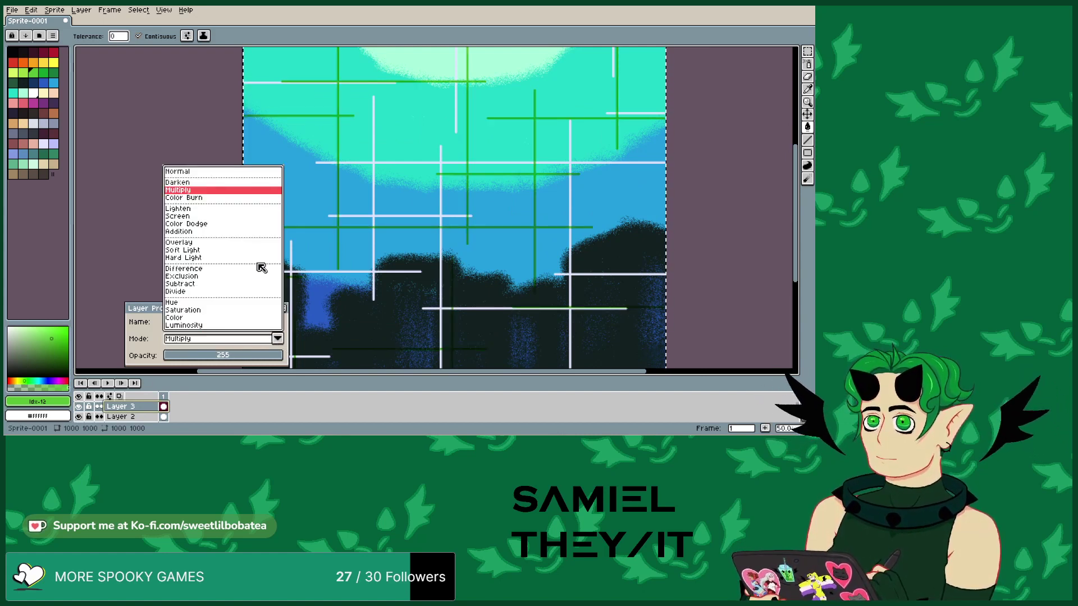
pyautogui.click(213, 208)
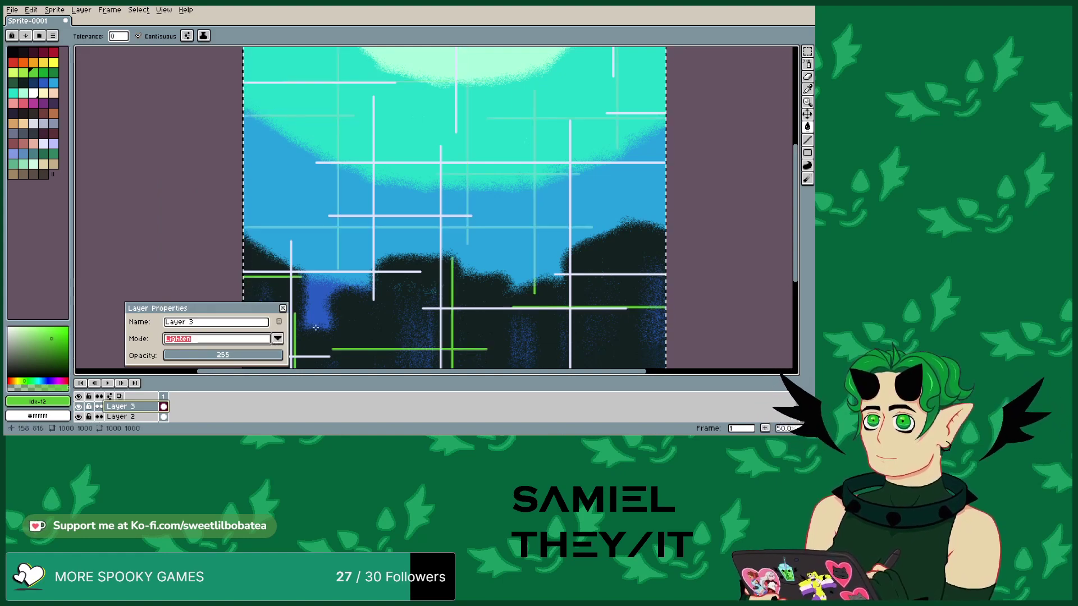
pyautogui.scroll(-1, 417, 325)
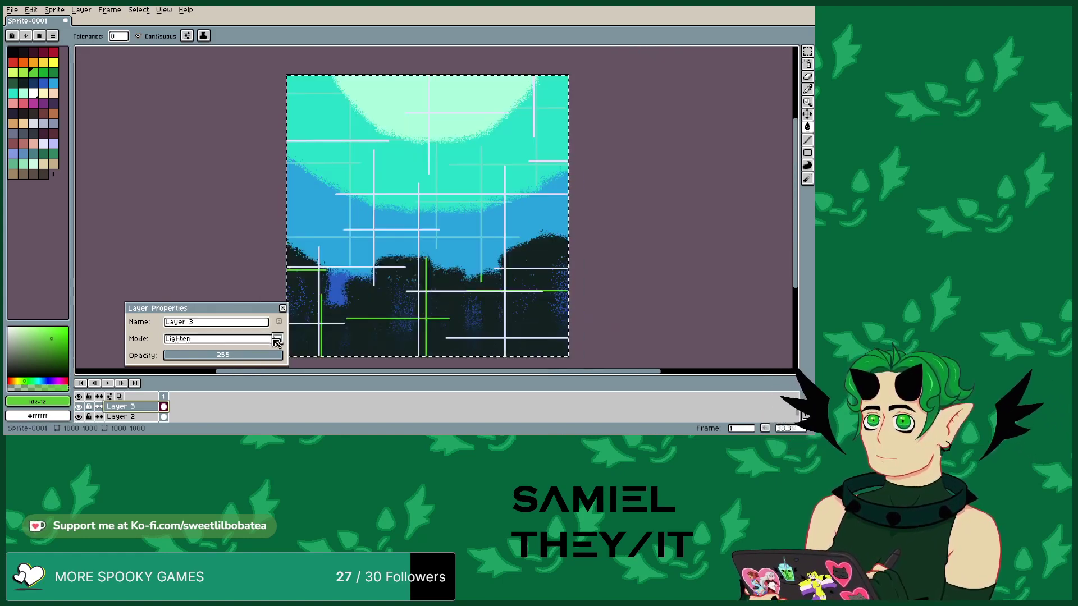
pyautogui.click(276, 340)
pyautogui.click(188, 216)
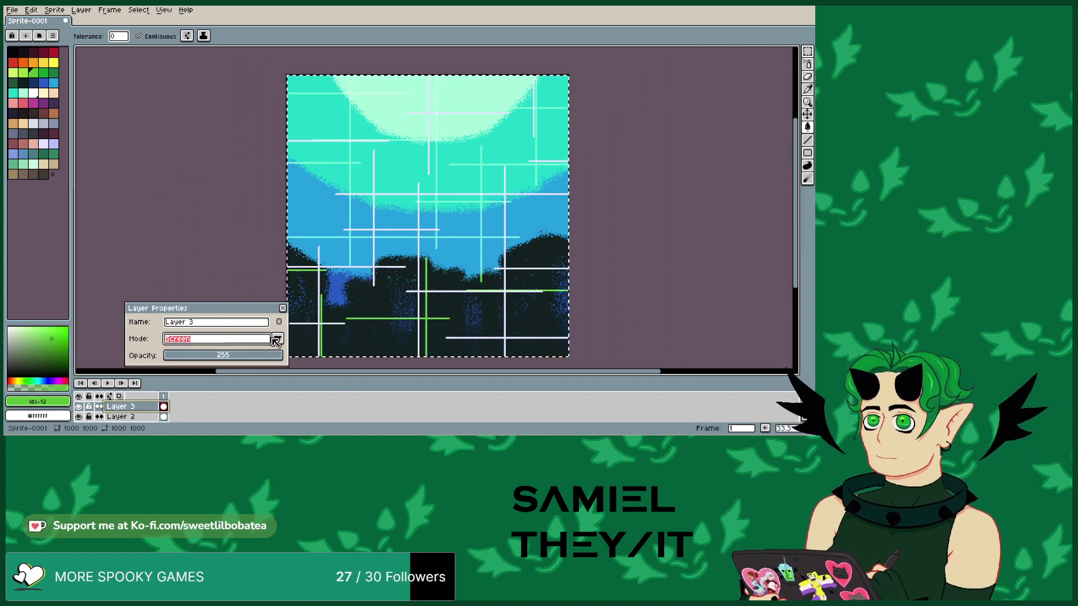
# - Try the Color Dodge blend mode on Layer 3, and switch it to Addition
pyautogui.click(277, 340)
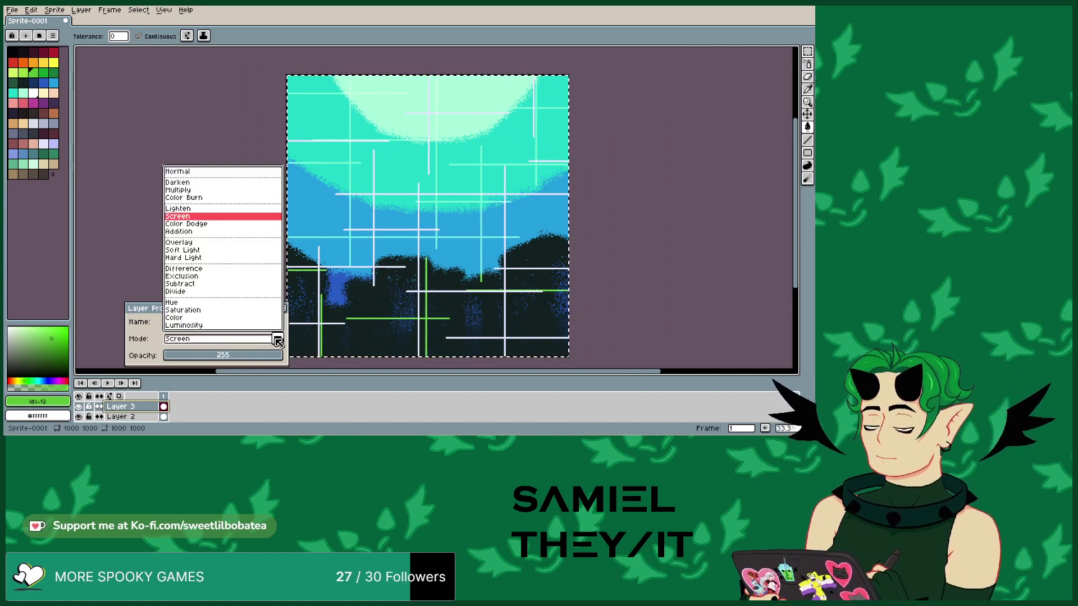
pyautogui.click(194, 224)
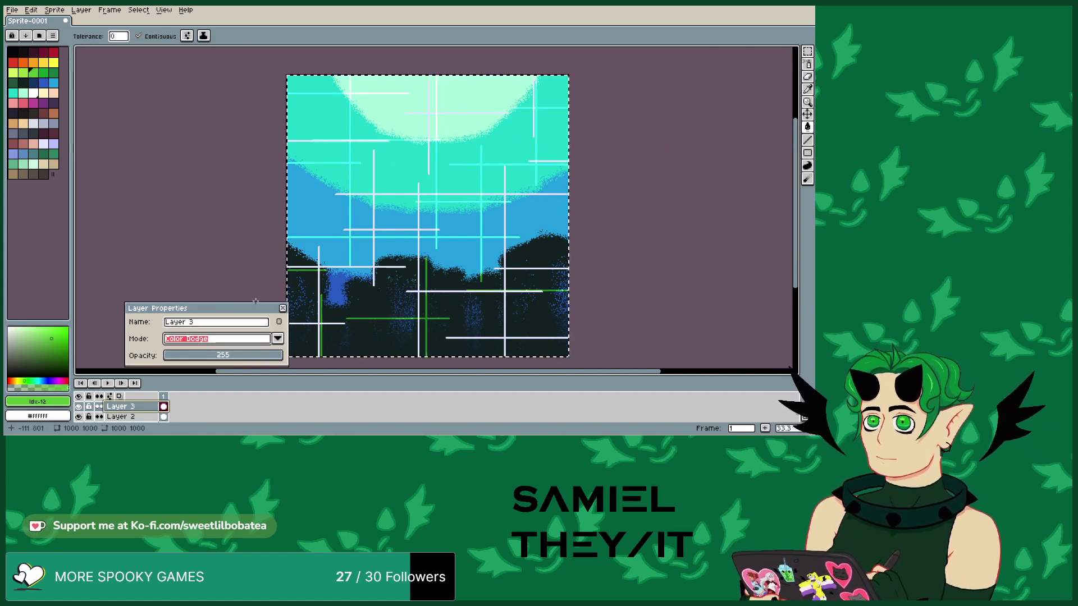
pyautogui.click(277, 339)
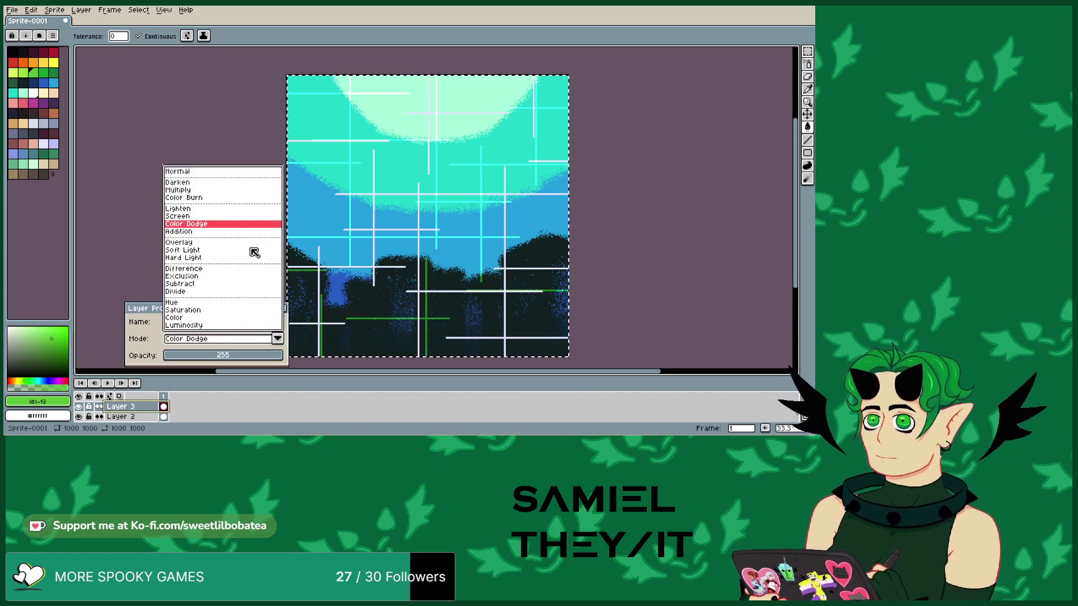
pyautogui.click(199, 233)
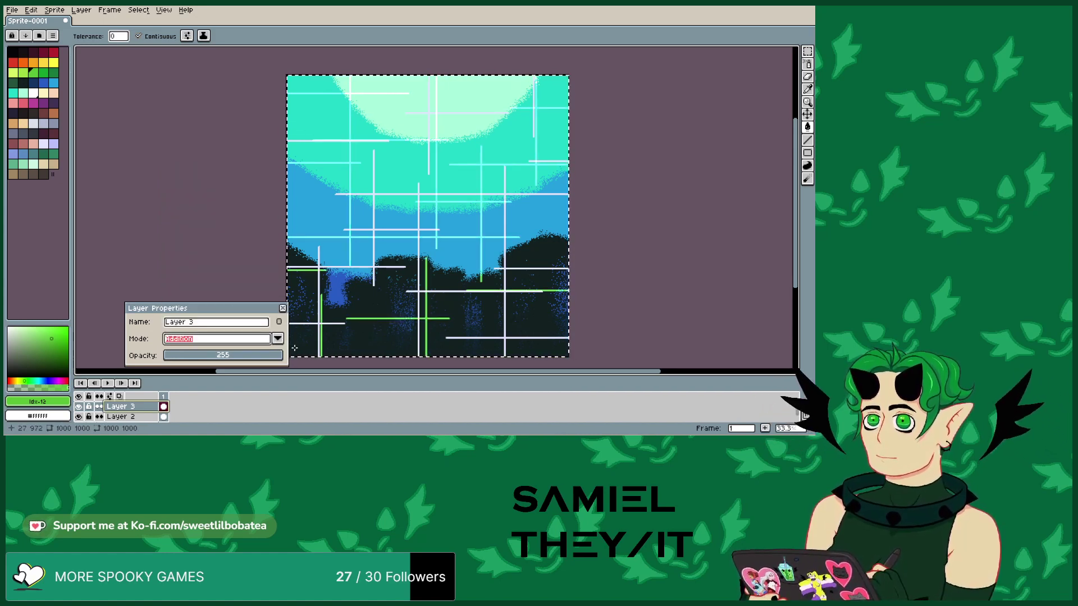
# - Try the Overlay blend mode on Layer 3, and switch it to Soft Light
pyautogui.click(277, 339)
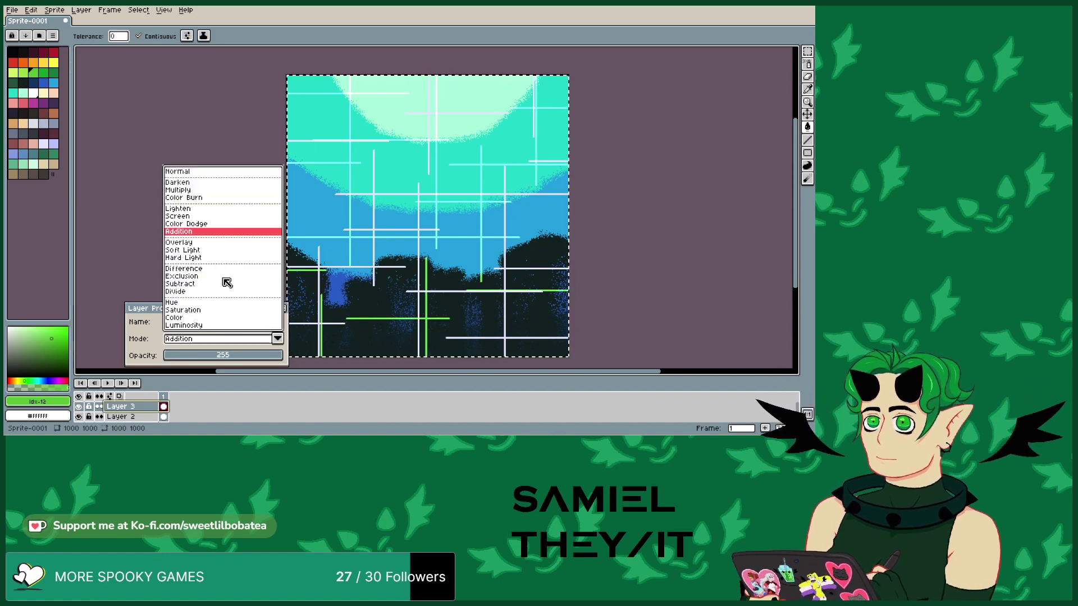
pyautogui.click(203, 243)
pyautogui.click(278, 338)
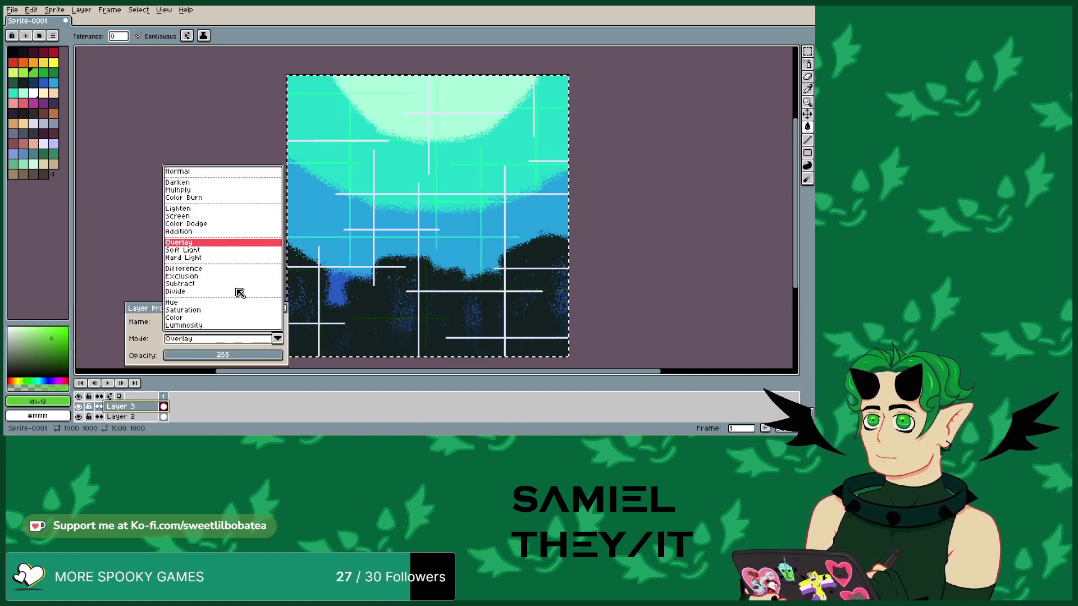
pyautogui.click(214, 249)
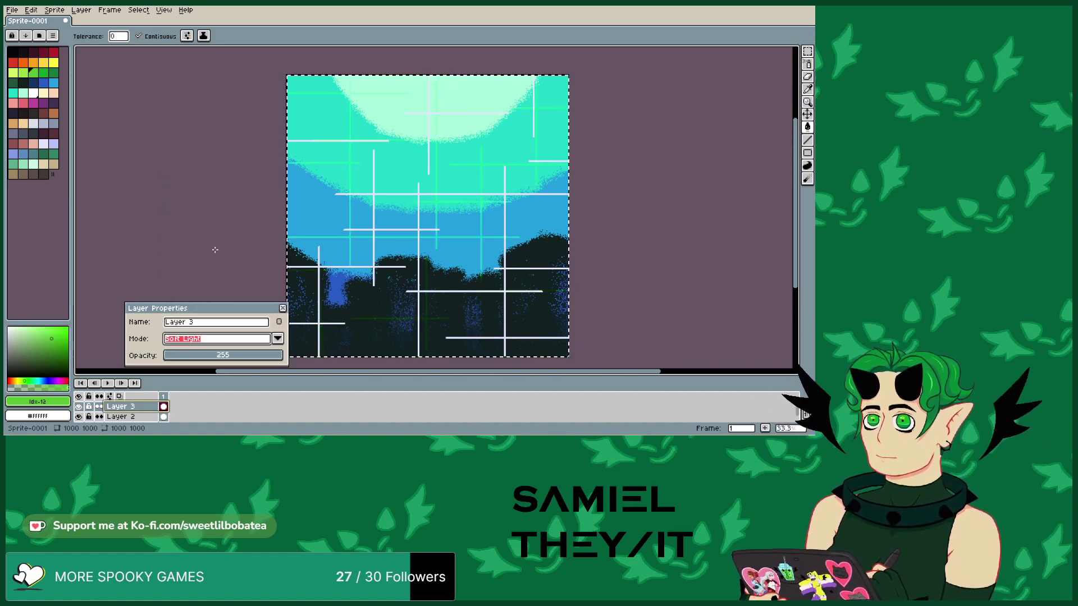
# - Set the blend mode of Layer 3 to Hard Light and inspect the blended lines up close
pyautogui.click(278, 339)
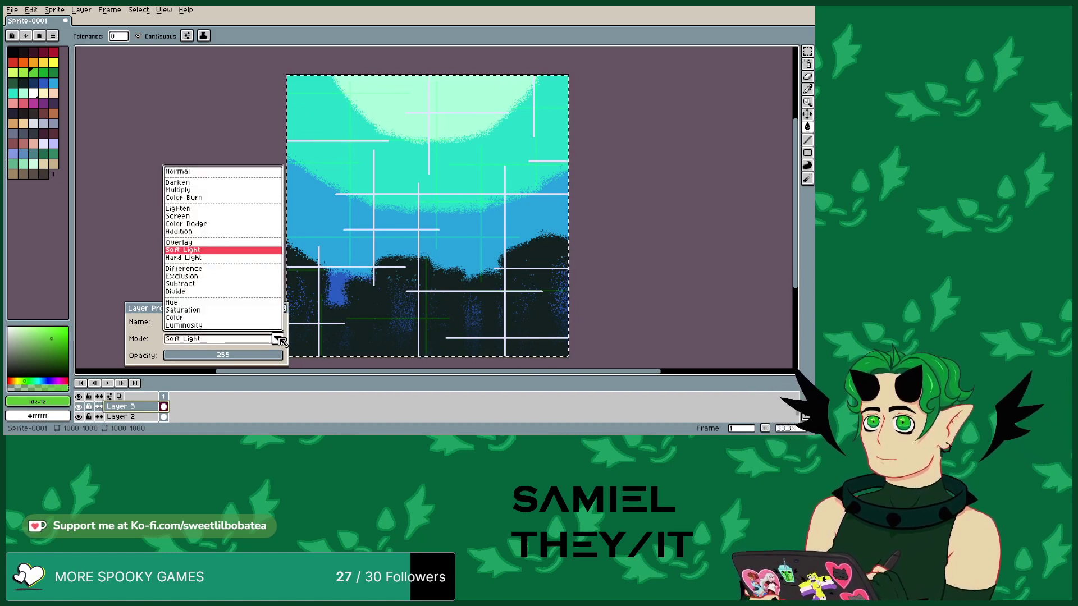
pyautogui.click(238, 258)
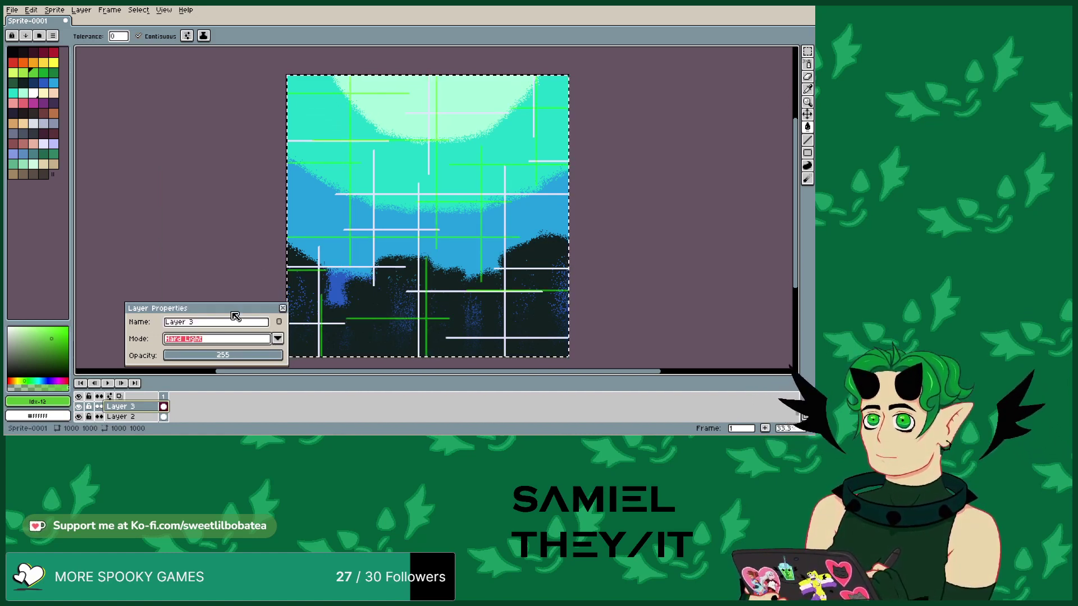
pyautogui.moveTo(235, 316); pyautogui.dragTo(223, 303)
pyautogui.scroll(2, 297, 346)
pyautogui.scroll(-1, 297, 345)
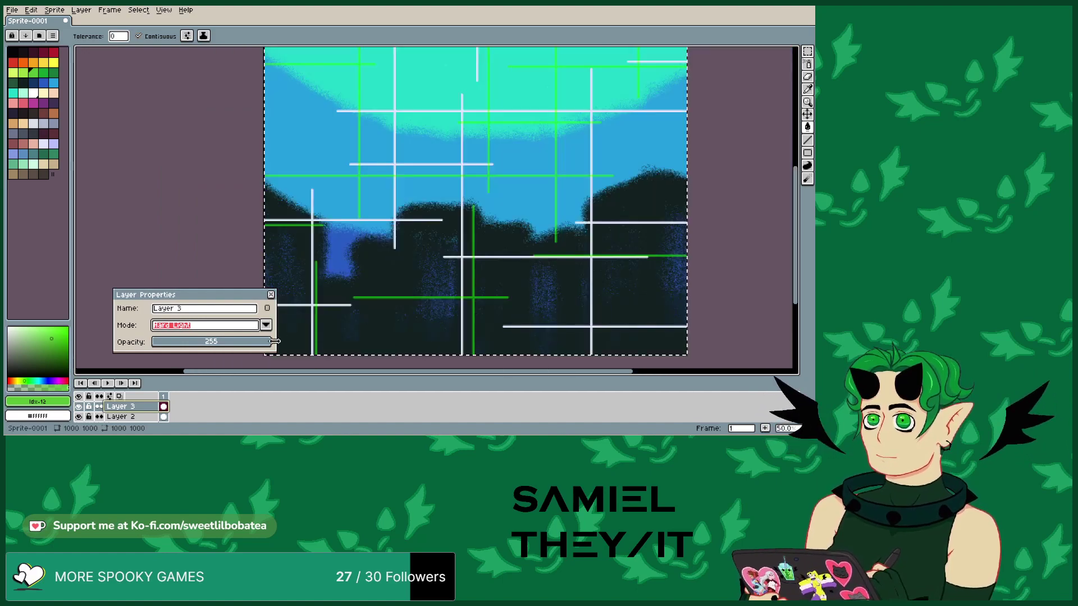
pyautogui.scroll(-2, 363, 236)
pyautogui.scroll(1, 363, 236)
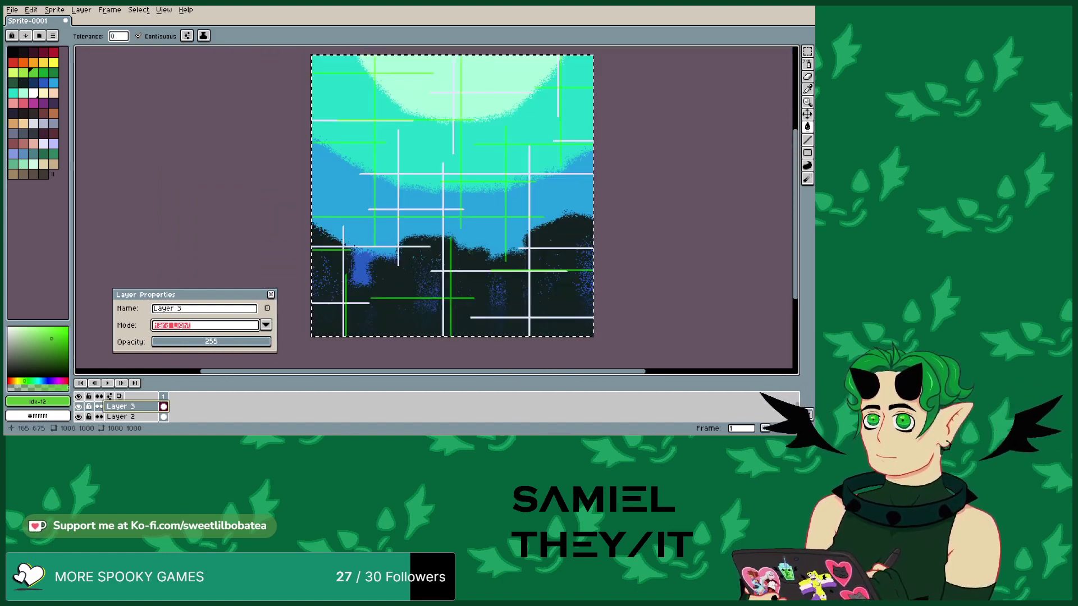
# - Compare the Difference, Exclusion and Subtract blend modes on Layer 3, and switch it to Divide
pyautogui.click(267, 330)
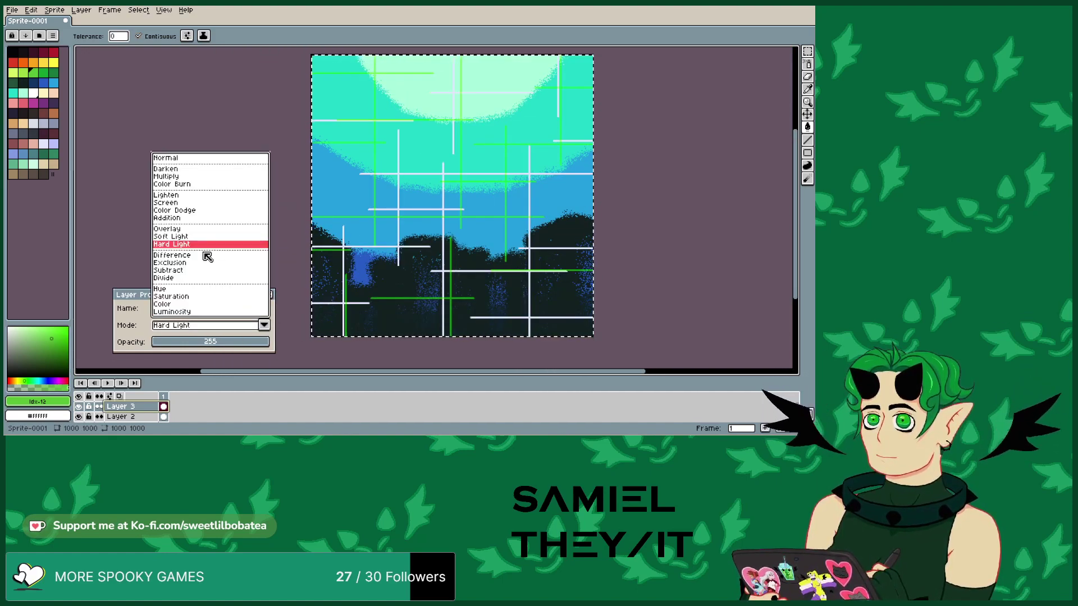
pyautogui.click(186, 255)
pyautogui.click(266, 325)
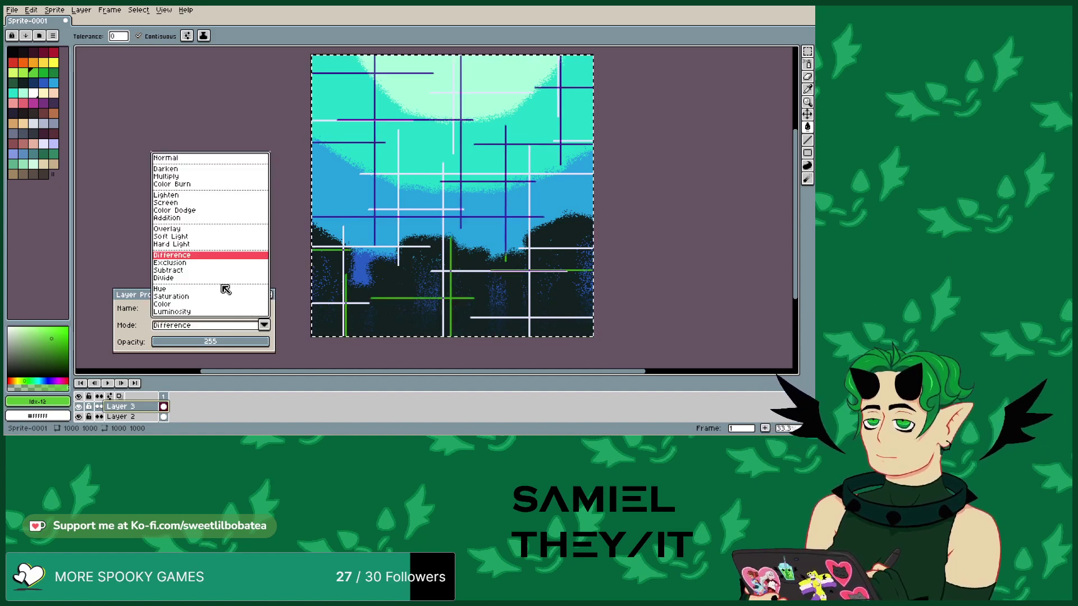
pyautogui.click(207, 268)
pyautogui.click(263, 326)
pyautogui.click(178, 269)
pyautogui.click(265, 326)
pyautogui.click(201, 278)
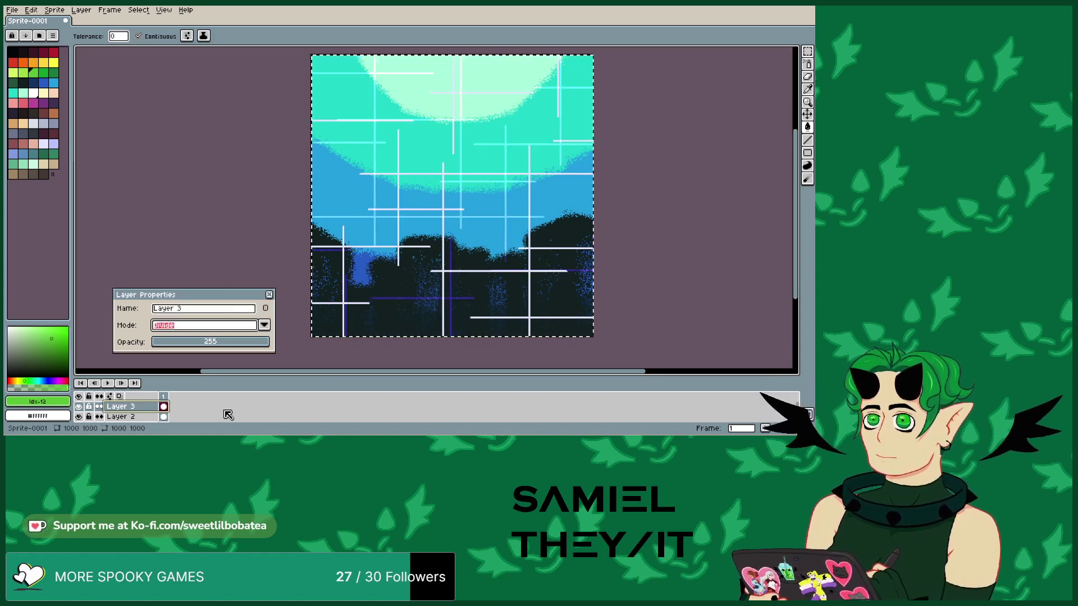
# - Select Layer 2 and fill its pale lilac lines around the light circle with white using the Paint Bucket
pyautogui.click(119, 416)
pyautogui.moveTo(243, 345); pyautogui.dragTo(284, 349)
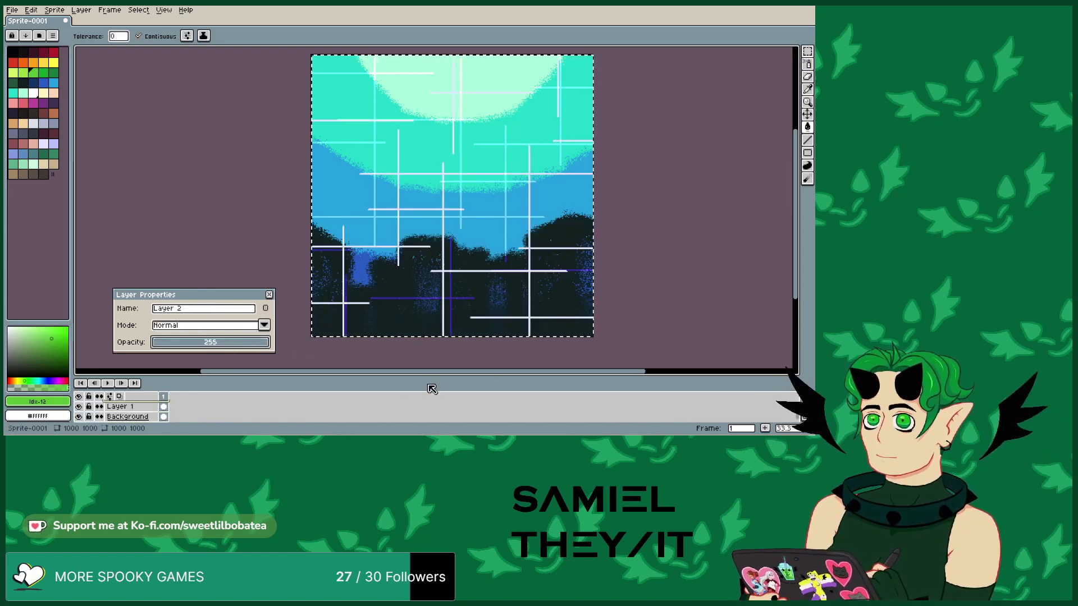
pyautogui.click(33, 93)
pyautogui.scroll(1, 557, 88)
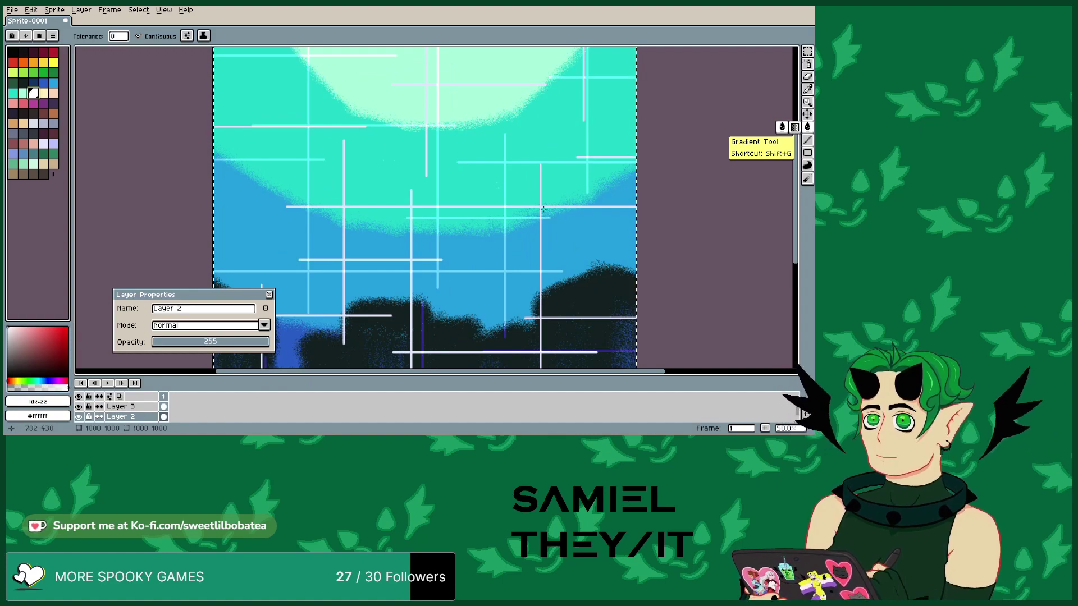
pyautogui.scroll(4, 425, 124)
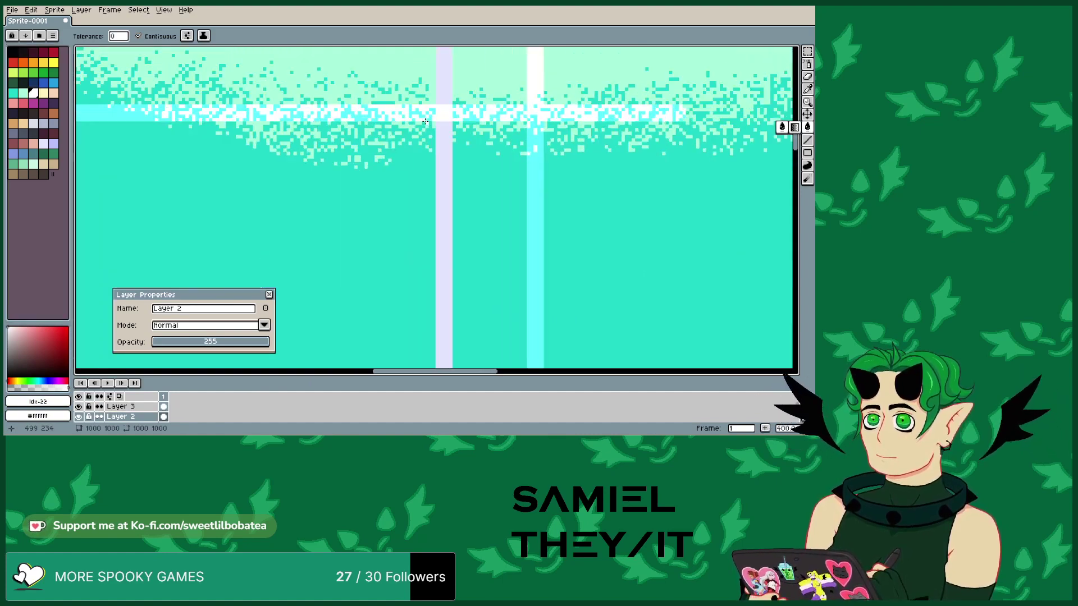
pyautogui.scroll(-4, 441, 130)
pyautogui.scroll(3, 253, 195)
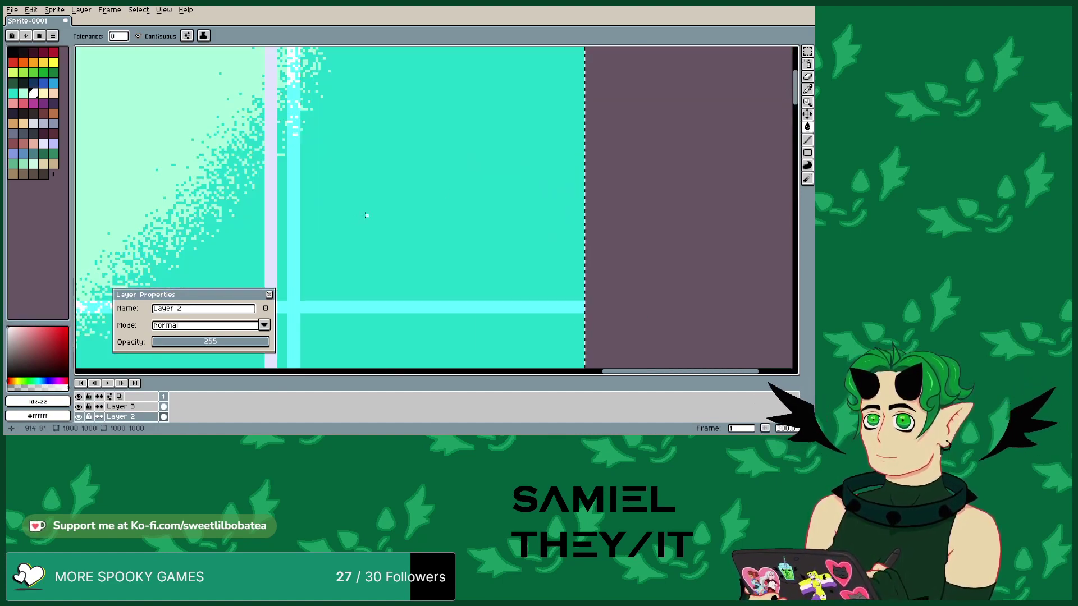
pyautogui.scroll(-3, 253, 195)
pyautogui.scroll(3, 330, 168)
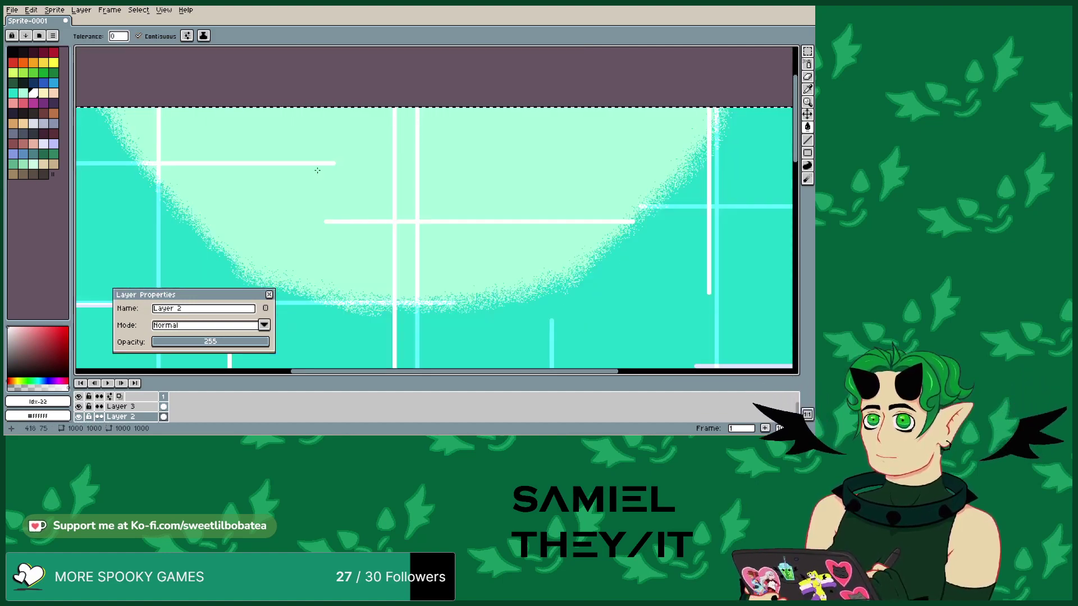
pyautogui.scroll(-3, 233, 161)
# - Fill the remaining pale lilac lines on Layer 2, including those touching the canvas edges, with the same white
pyautogui.scroll(4, 351, 210)
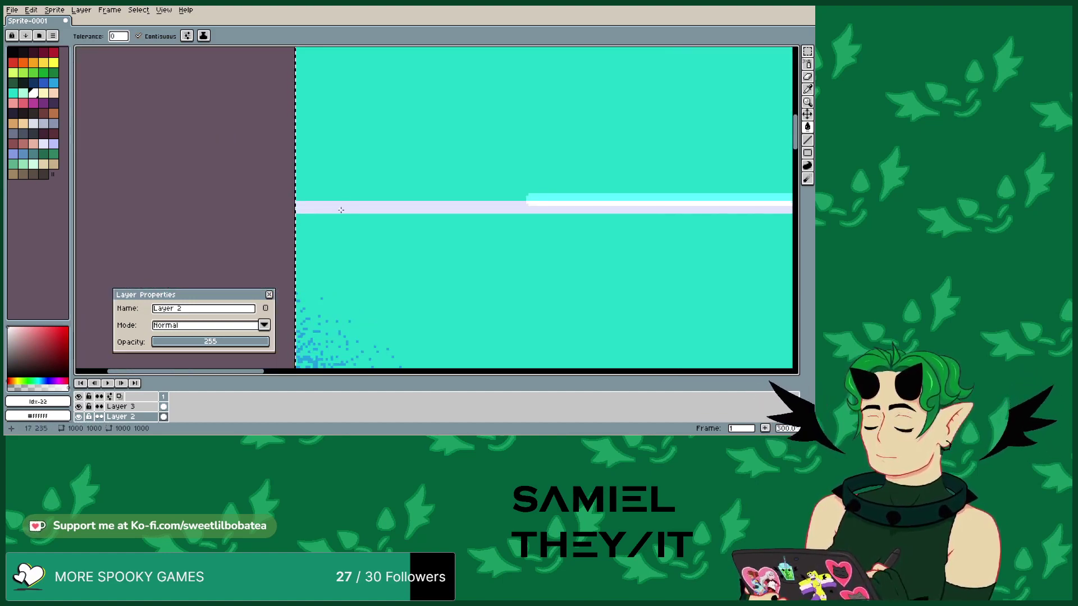
pyautogui.scroll(-3, 352, 210)
pyautogui.scroll(2, 753, 192)
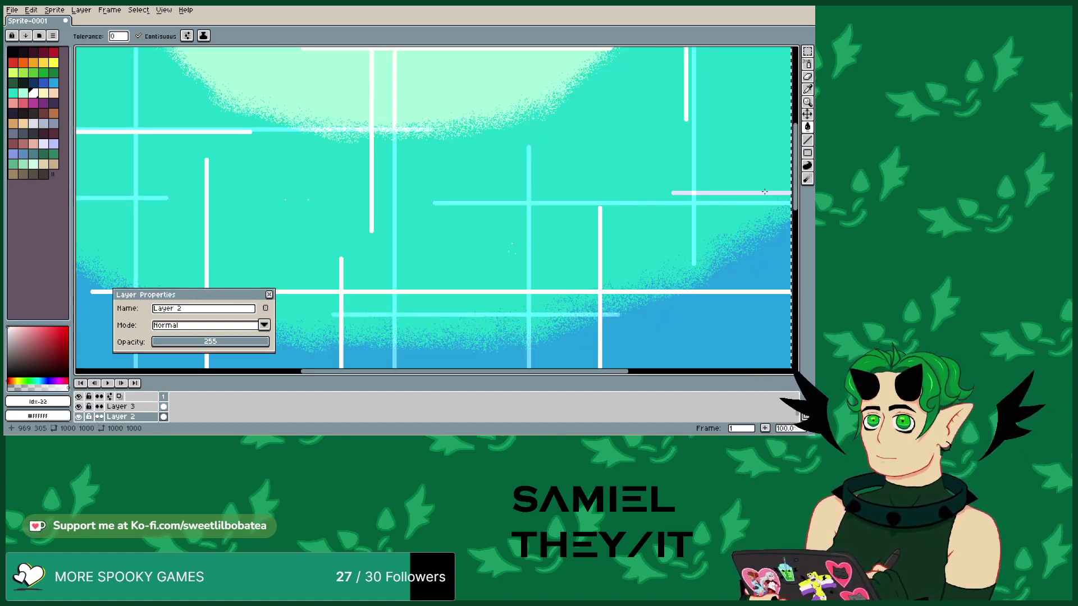
pyautogui.scroll(-4, 544, 305)
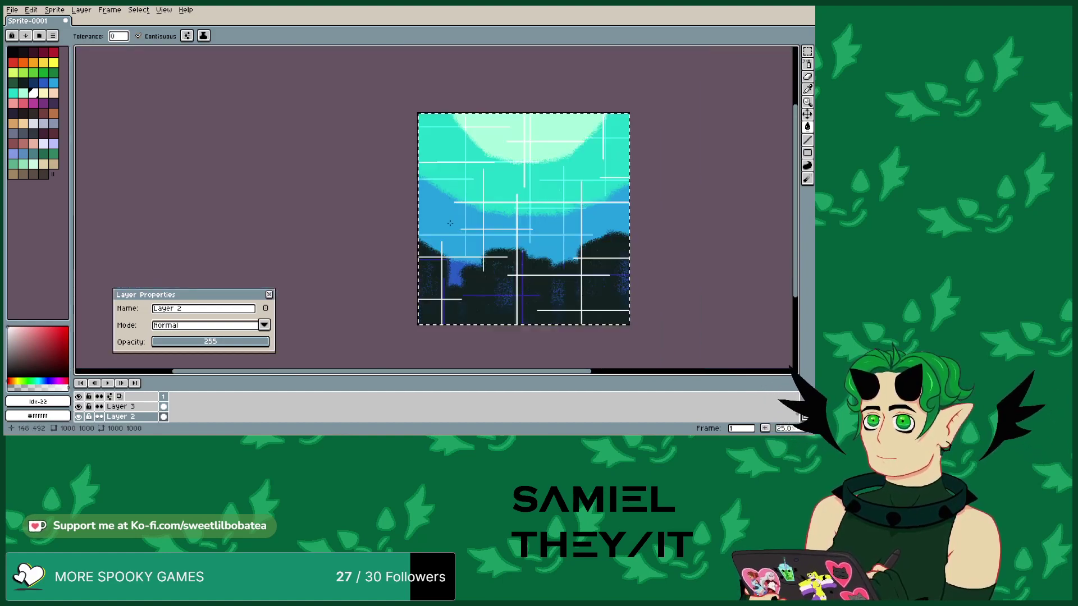
pyautogui.scroll(1, 544, 304)
pyautogui.scroll(1, 544, 304)
pyautogui.scroll(2, 610, 268)
pyautogui.scroll(-2, 611, 268)
pyautogui.scroll(1, 610, 268)
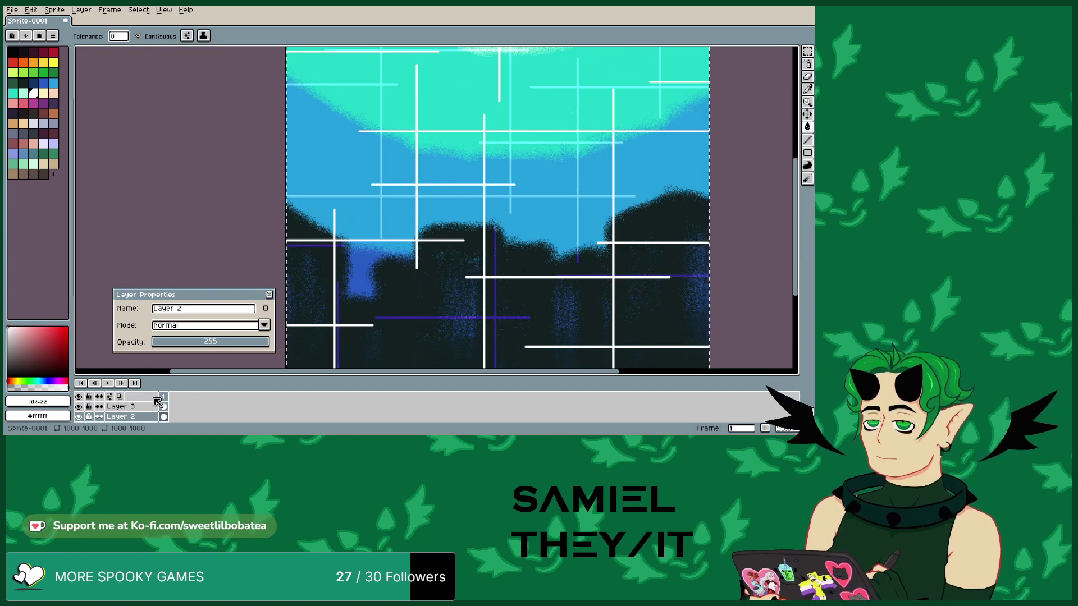
# - Select Layer 3, try the Hue and Saturation blend modes, and switch it to Color
pyautogui.click(133, 406)
pyautogui.press('-')
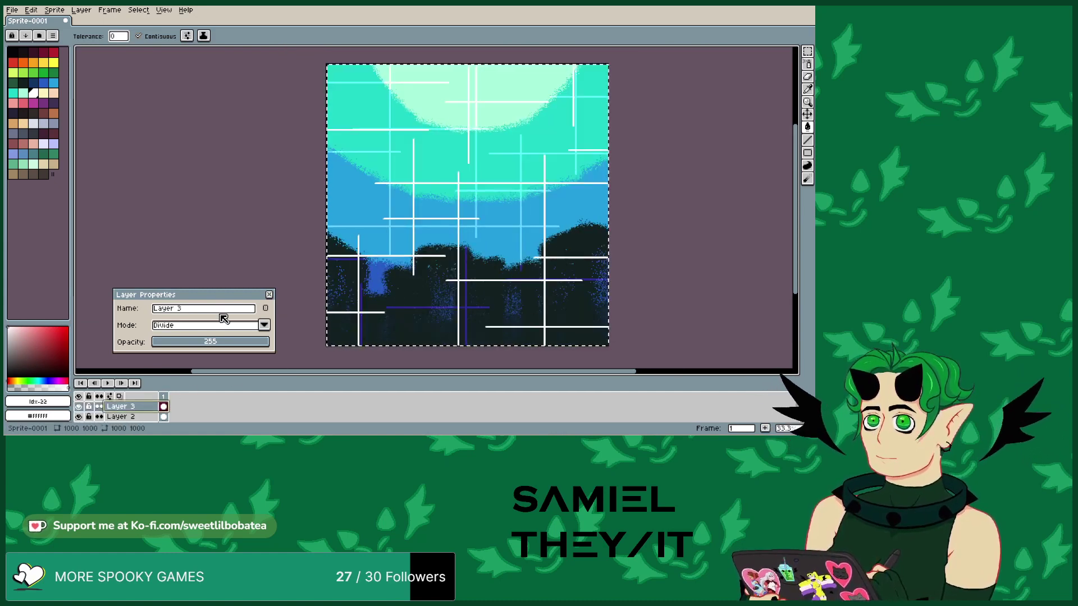
pyautogui.click(263, 325)
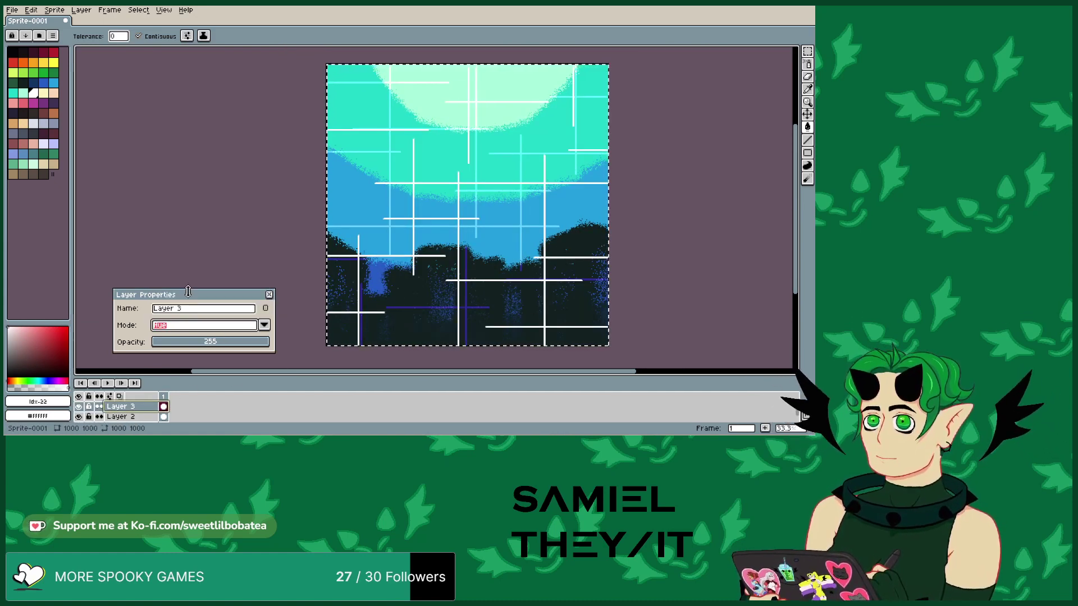
pyautogui.click(191, 279)
pyautogui.click(264, 325)
pyautogui.click(193, 288)
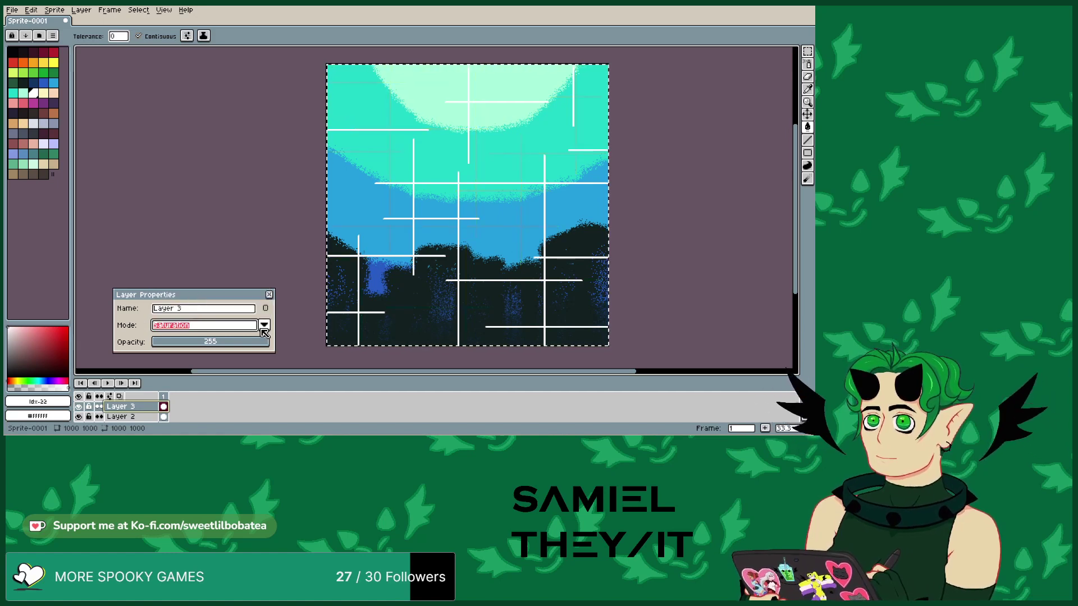
pyautogui.click(263, 326)
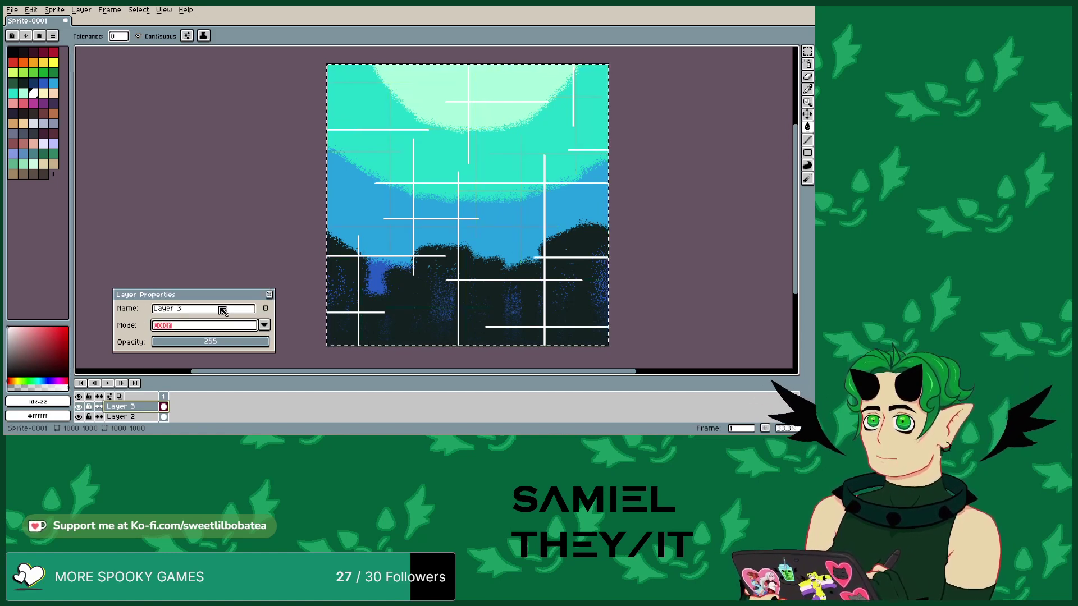
pyautogui.click(218, 302)
# - Compare the Normal, Darken and Multiply blend modes on Layer 3, and switch it to Color Burn
pyautogui.click(268, 329)
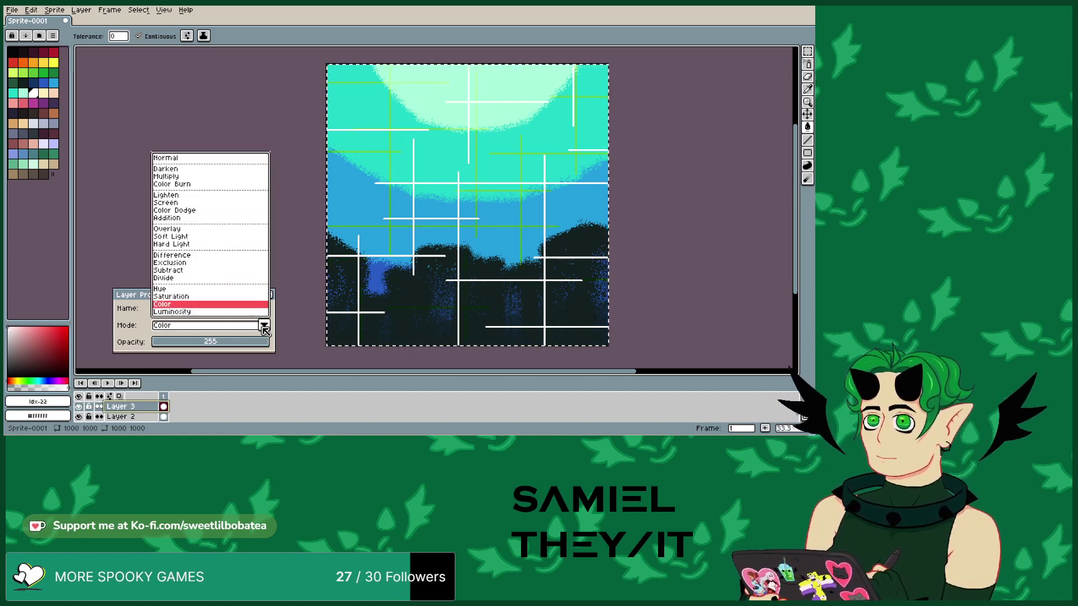
pyautogui.click(181, 163)
pyautogui.click(264, 325)
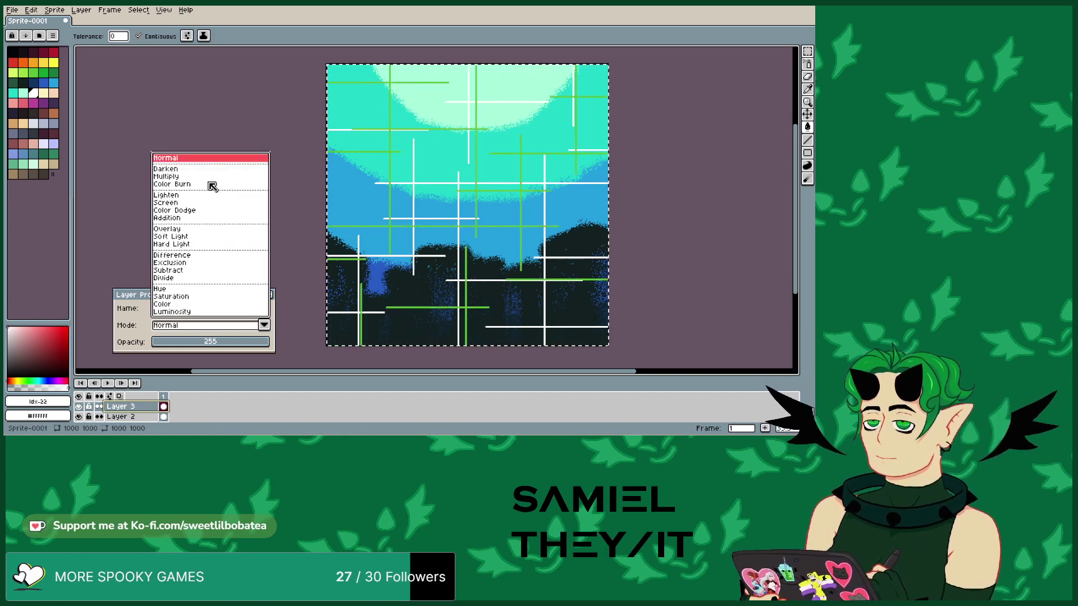
pyautogui.click(182, 171)
pyautogui.click(264, 325)
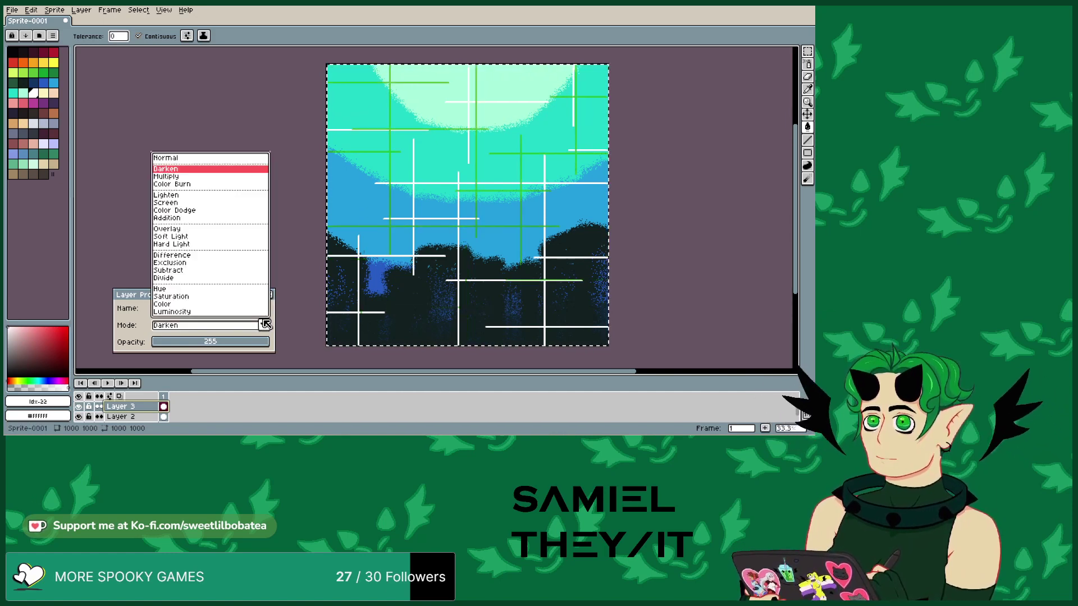
pyautogui.click(171, 176)
pyautogui.click(264, 325)
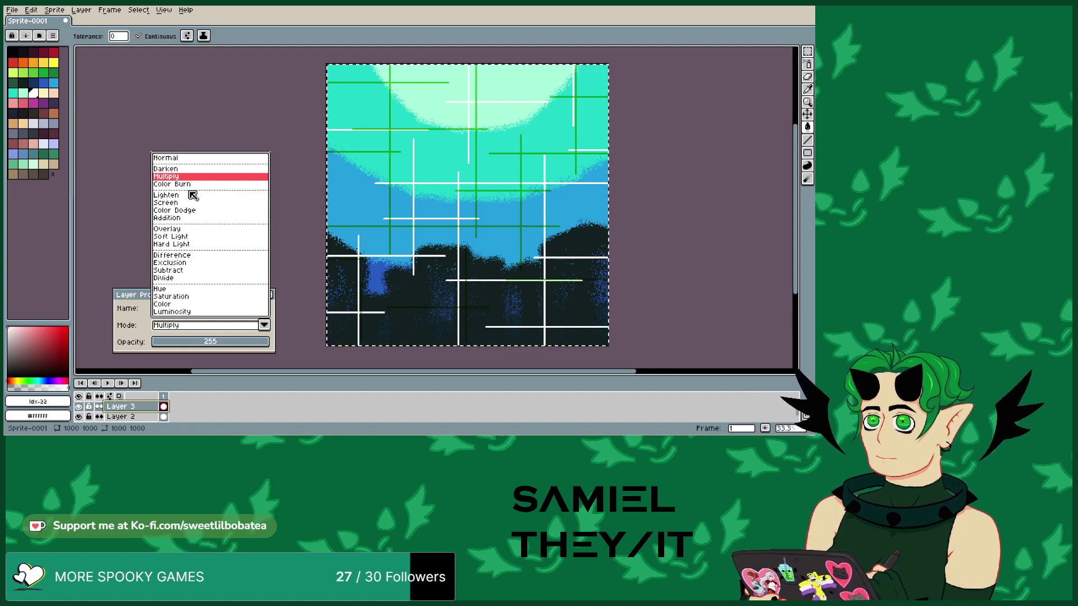
pyautogui.click(185, 185)
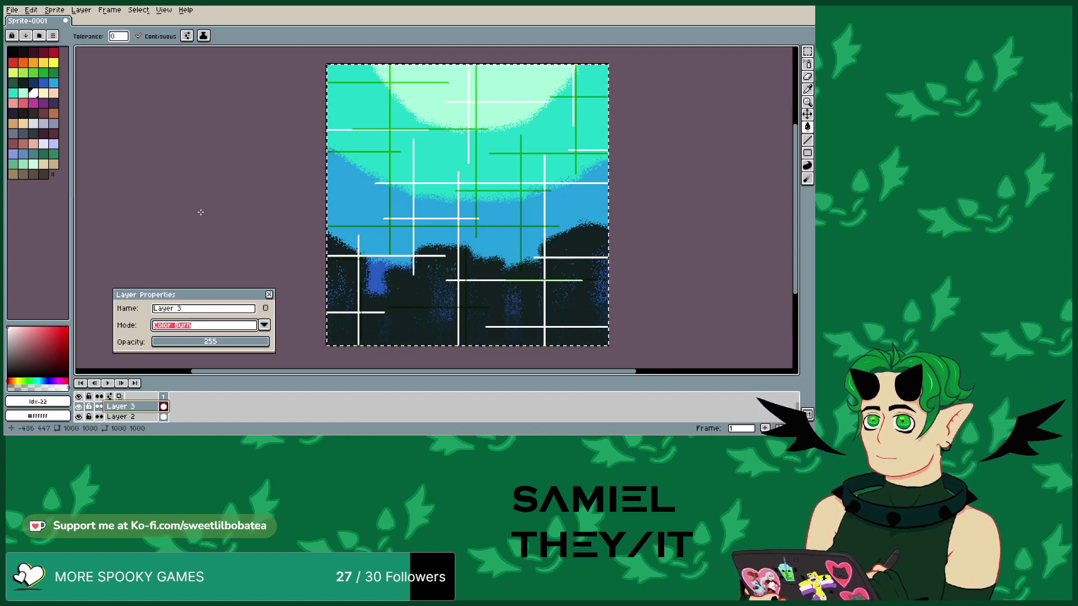
# - Compare the Lighten, Screen and Color Dodge blend modes on Layer 3, and switch it back to Screen
pyautogui.click(264, 329)
pyautogui.click(177, 194)
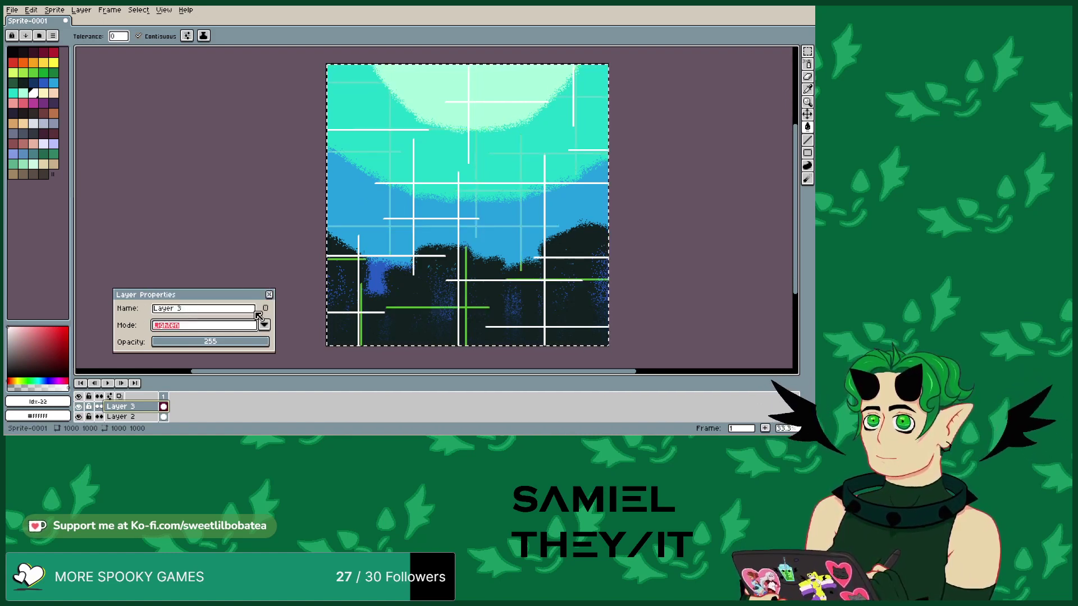
pyautogui.click(264, 325)
pyautogui.click(170, 203)
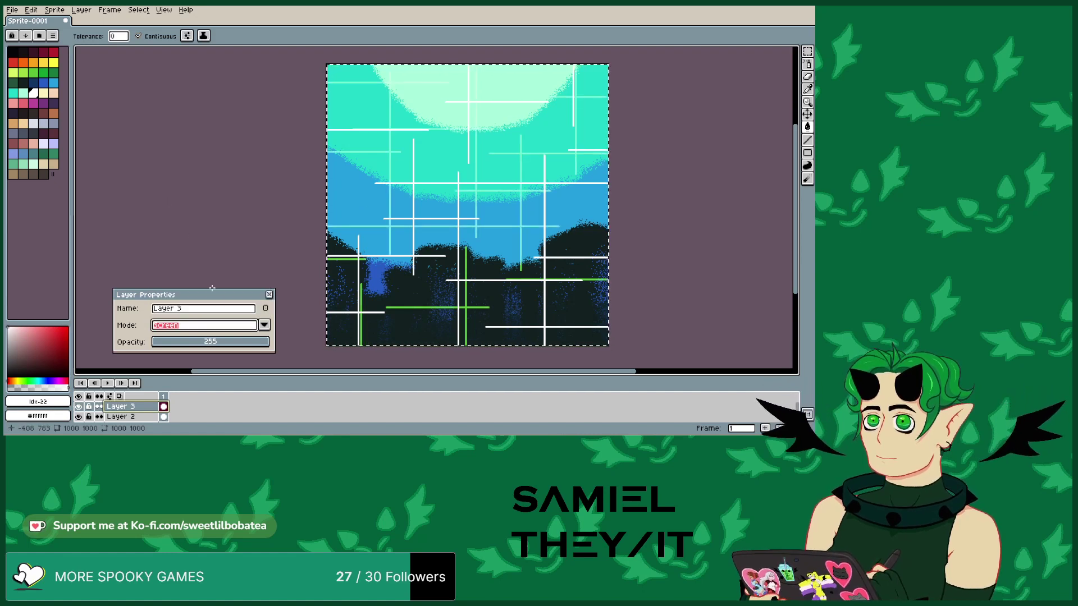
pyautogui.click(264, 326)
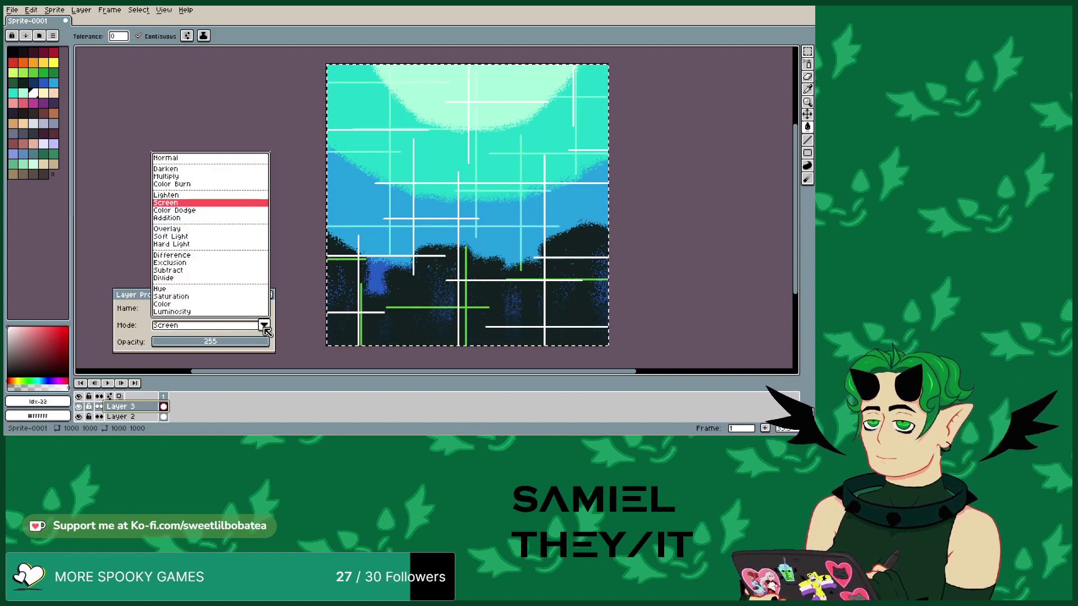
pyautogui.click(264, 327)
pyautogui.click(264, 326)
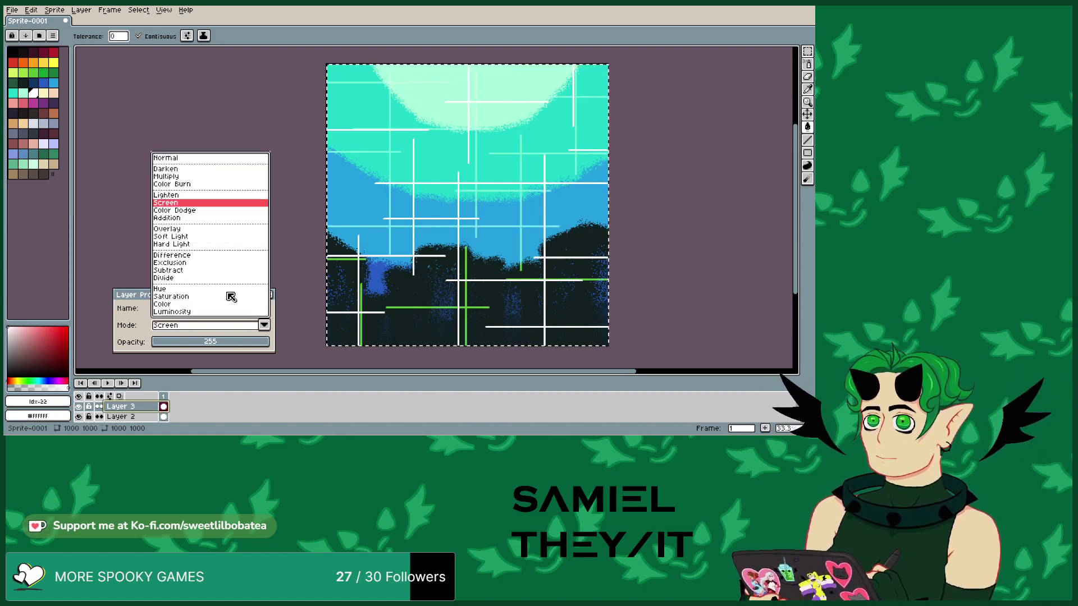
pyautogui.click(188, 211)
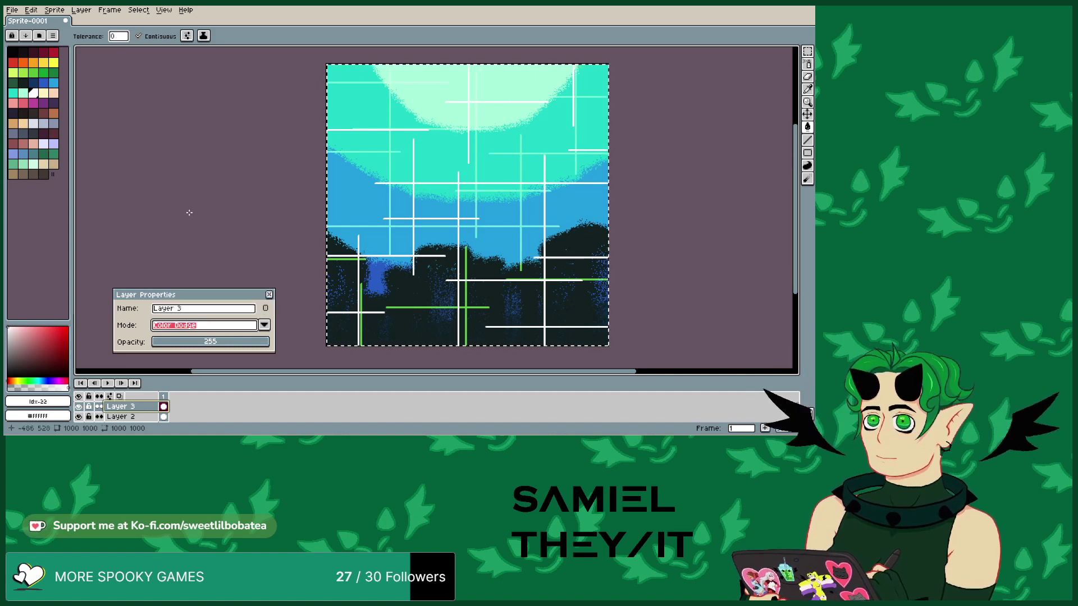
pyautogui.click(264, 326)
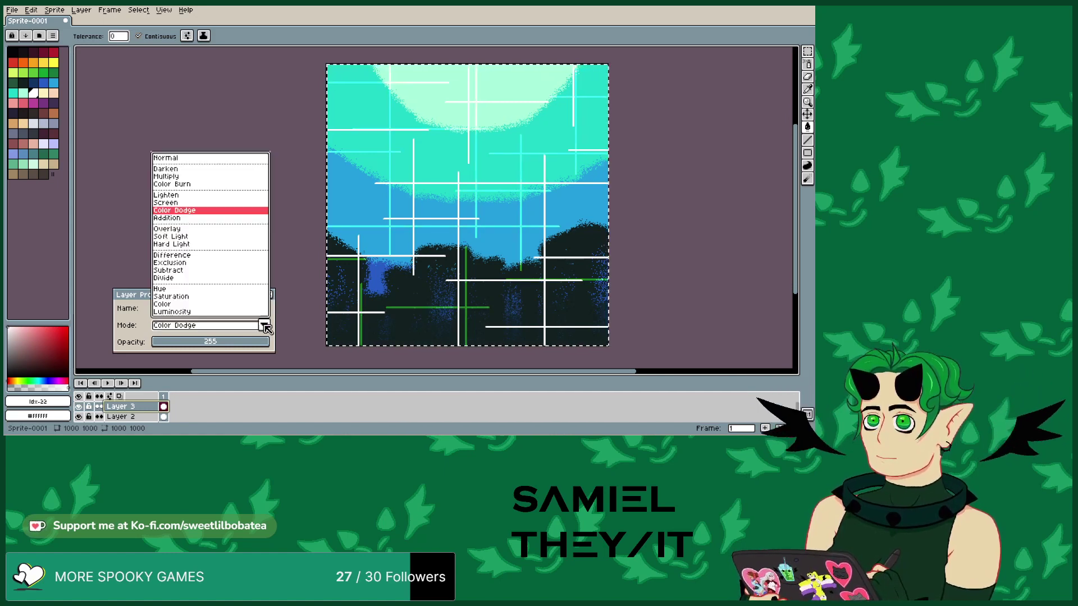
pyautogui.click(172, 203)
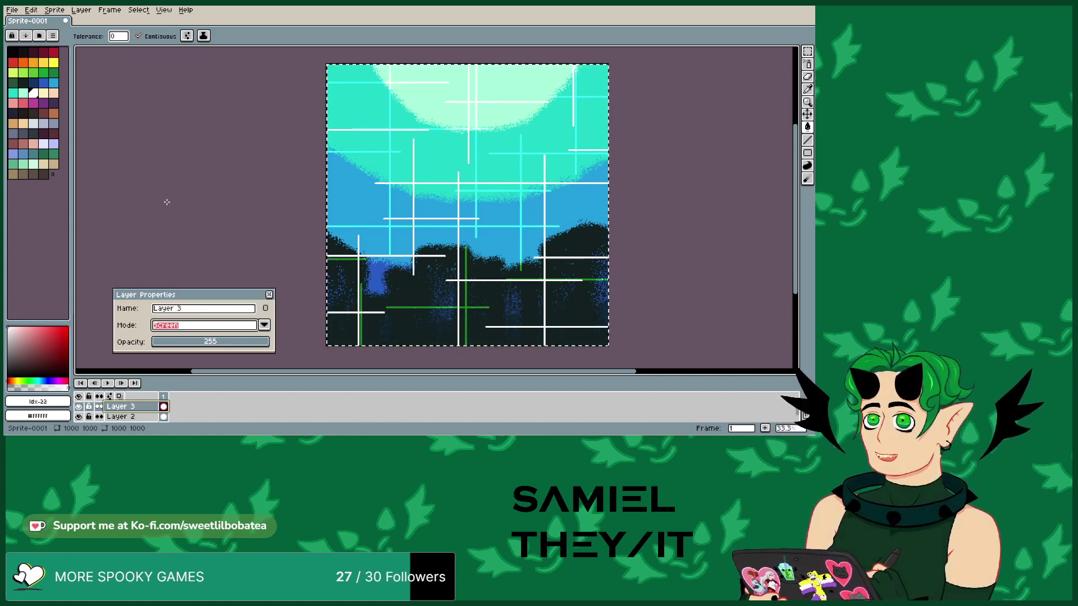
# - Try the Addition and Color Dodge blend modes on Layer 3, and return it to Screen
pyautogui.click(264, 326)
pyautogui.click(171, 221)
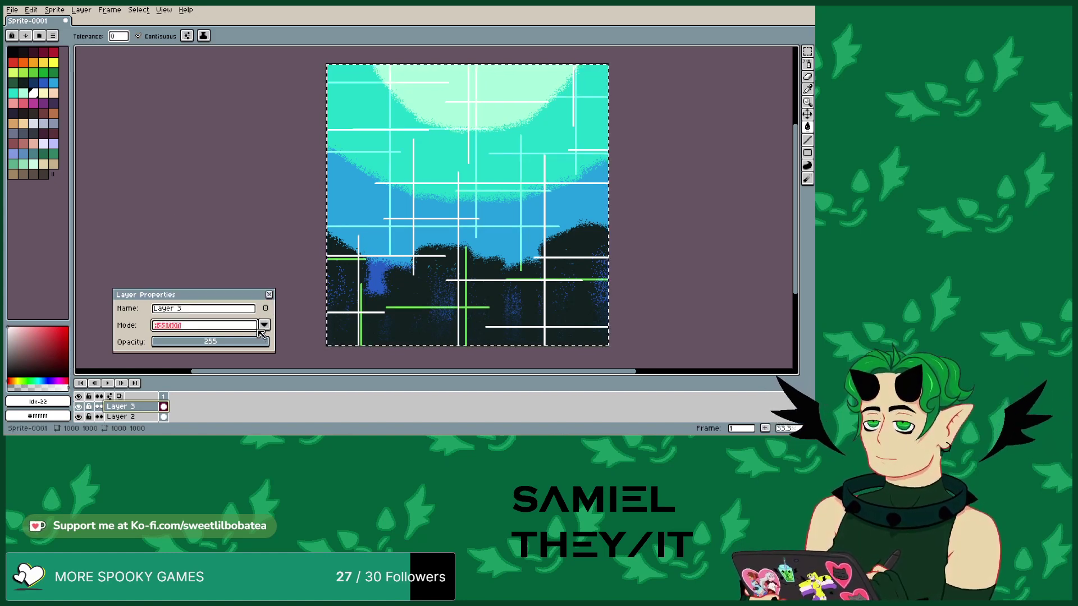
pyautogui.click(261, 333)
pyautogui.click(192, 214)
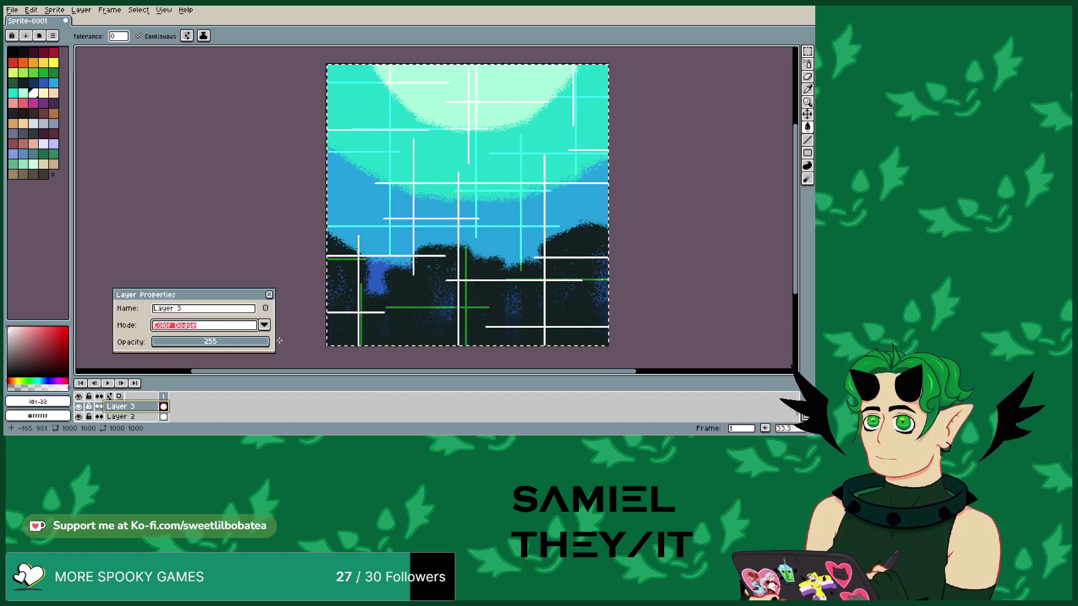
pyautogui.click(264, 326)
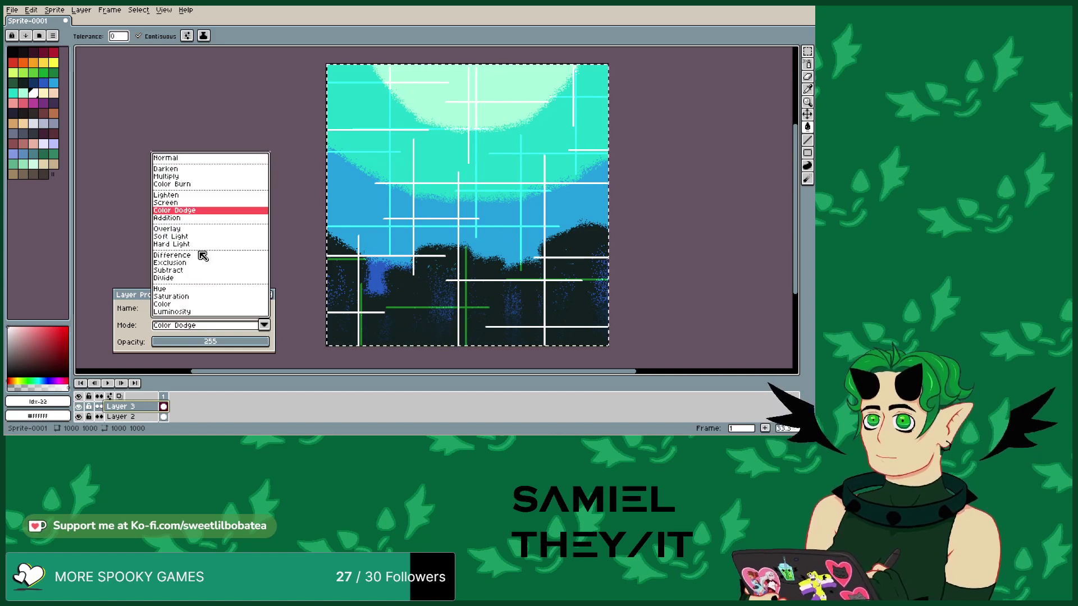
pyautogui.click(193, 203)
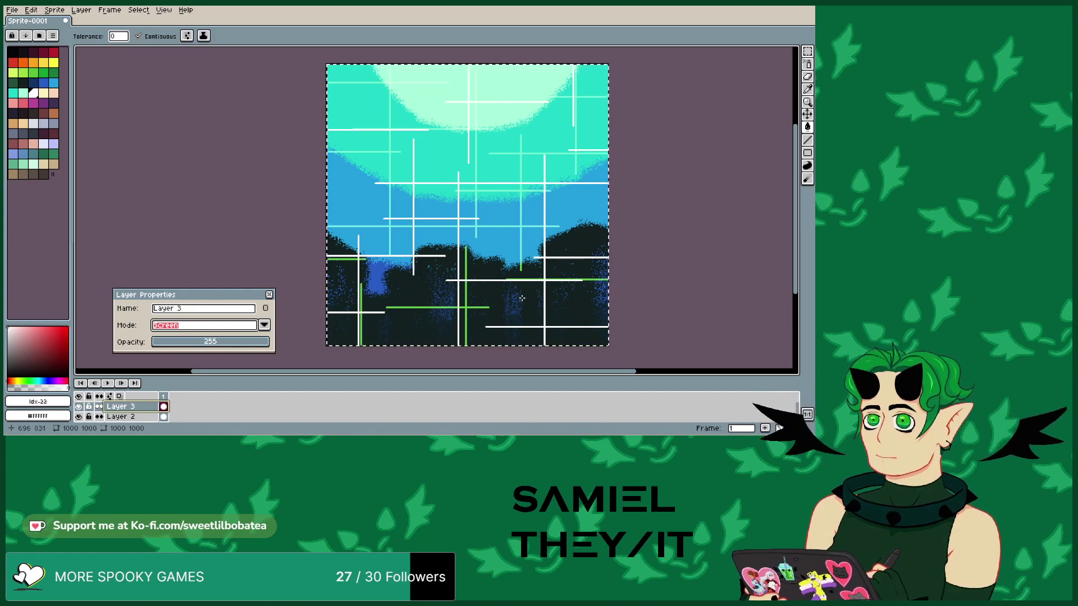
# - Inspect the blended lines up close, recheck Color Dodge against Screen on Layer 3, and close the layer properties with Screen set
pyautogui.scroll(2, 518, 333)
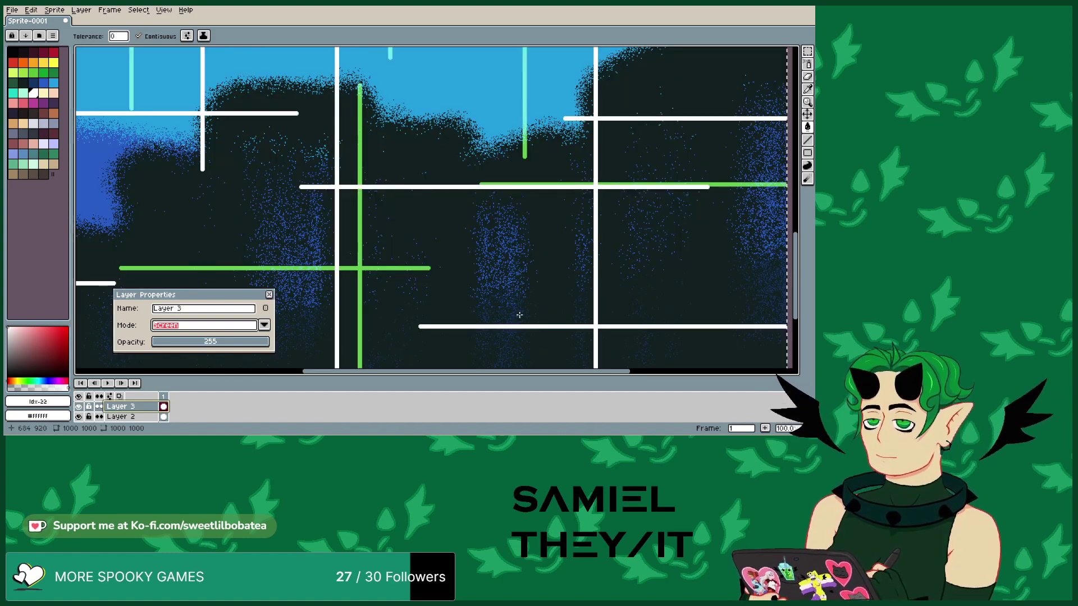
pyautogui.scroll(-3, 520, 315)
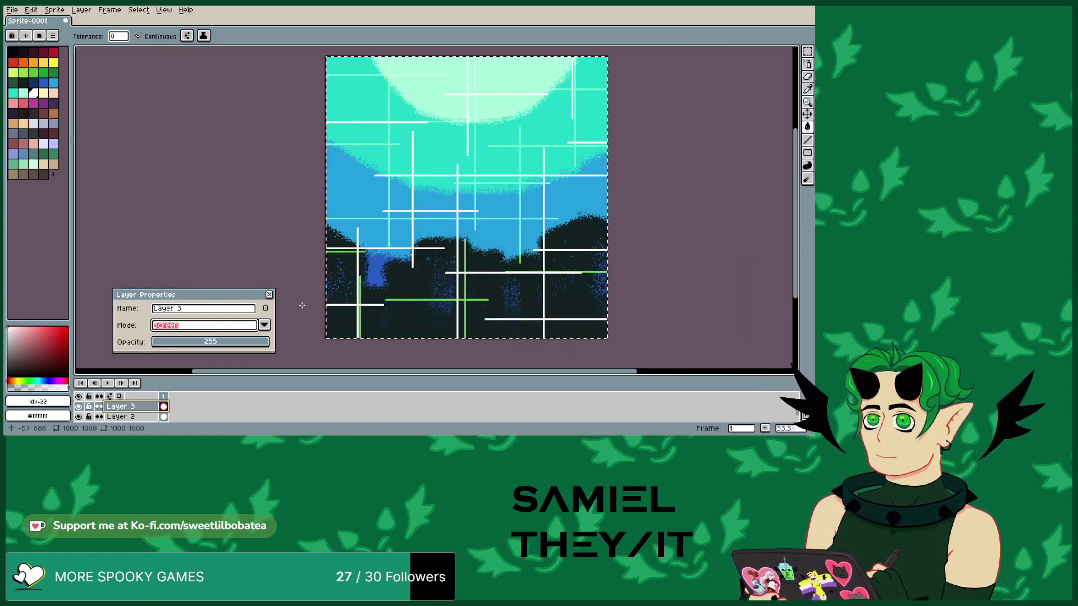
pyautogui.click(263, 325)
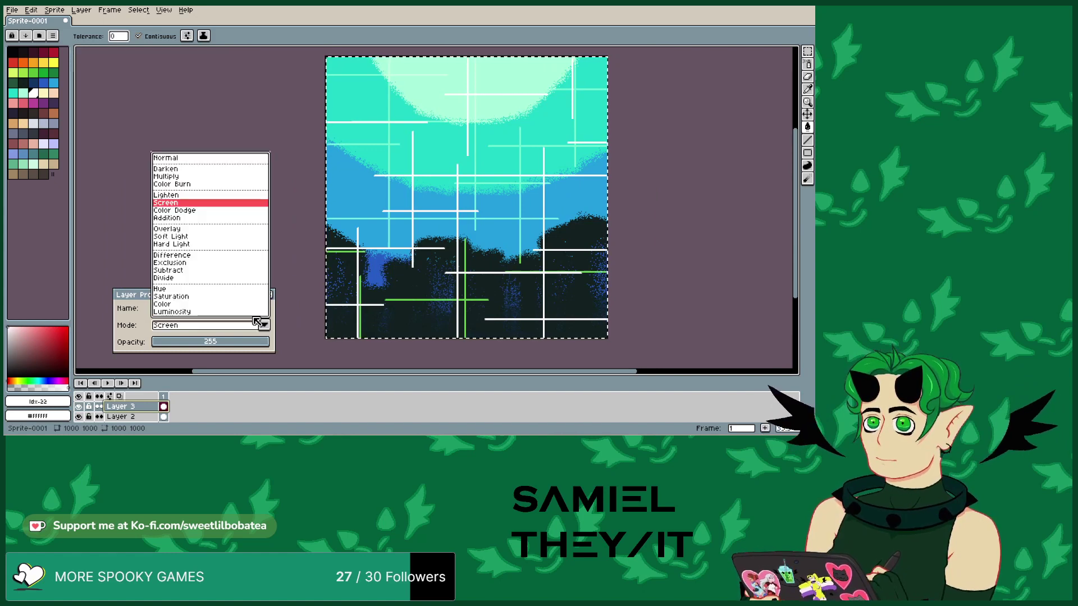
pyautogui.click(183, 210)
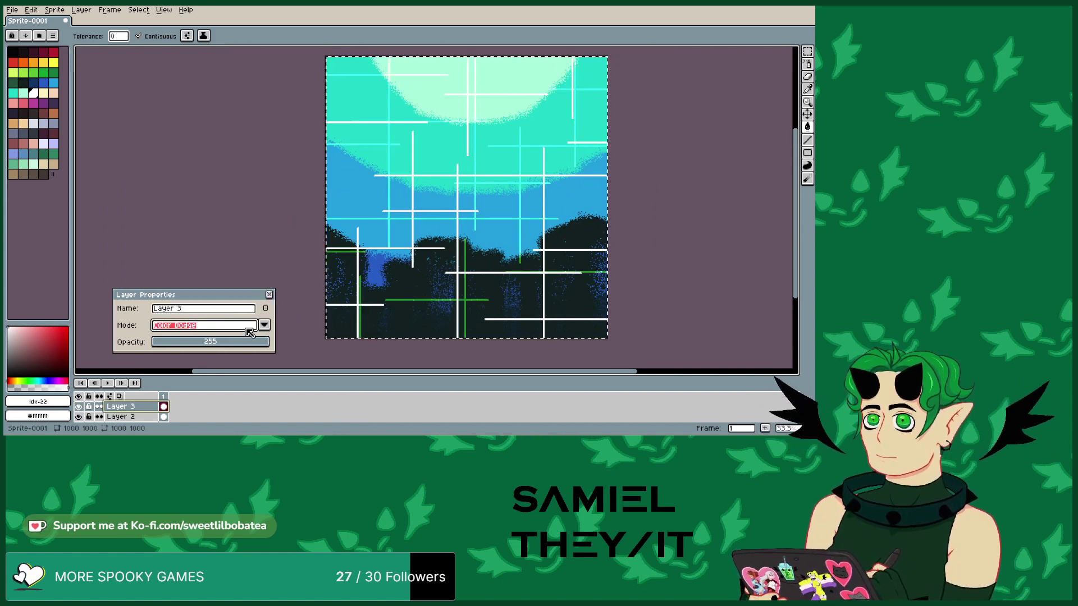
pyautogui.click(263, 325)
pyautogui.click(194, 207)
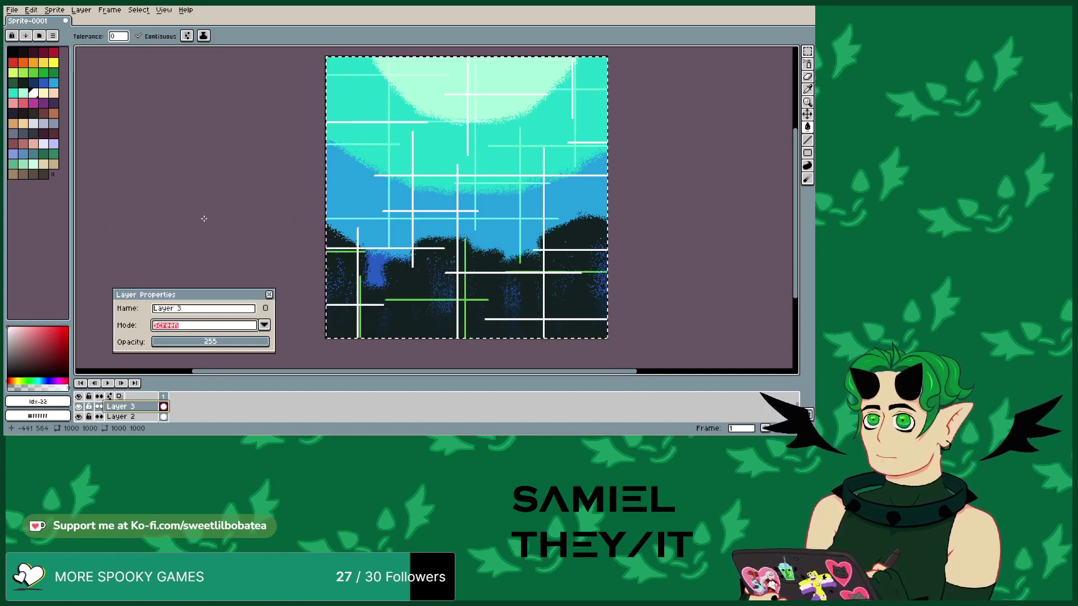
pyautogui.click(269, 295)
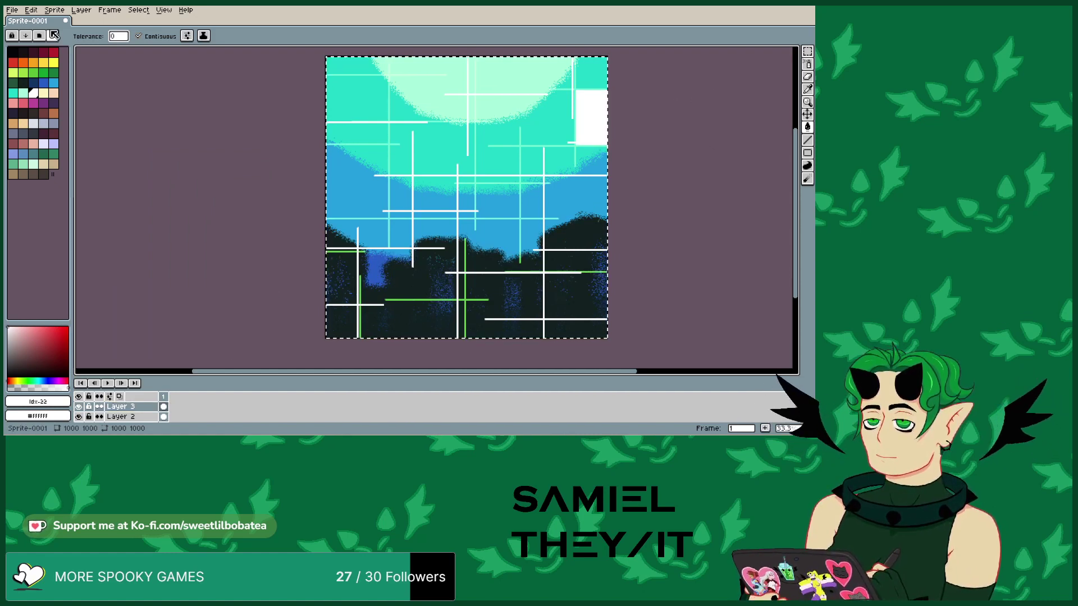
# - Undo the stray white fill at the canvas's right edge and clear the selection around the canvas
pyautogui.click(30, 10)
pyautogui.click(40, 21)
pyautogui.click(807, 51)
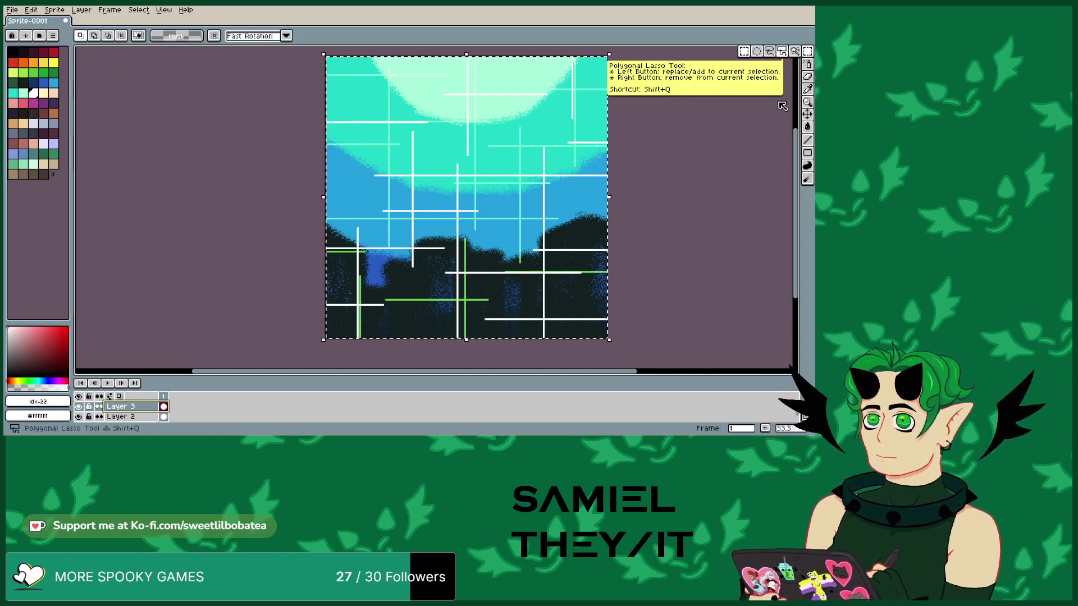
# - Choose the Pencil tool with the magenta palette colour, and hide Layer 2 and Layer 3
pyautogui.click(807, 64)
pyautogui.click(784, 65)
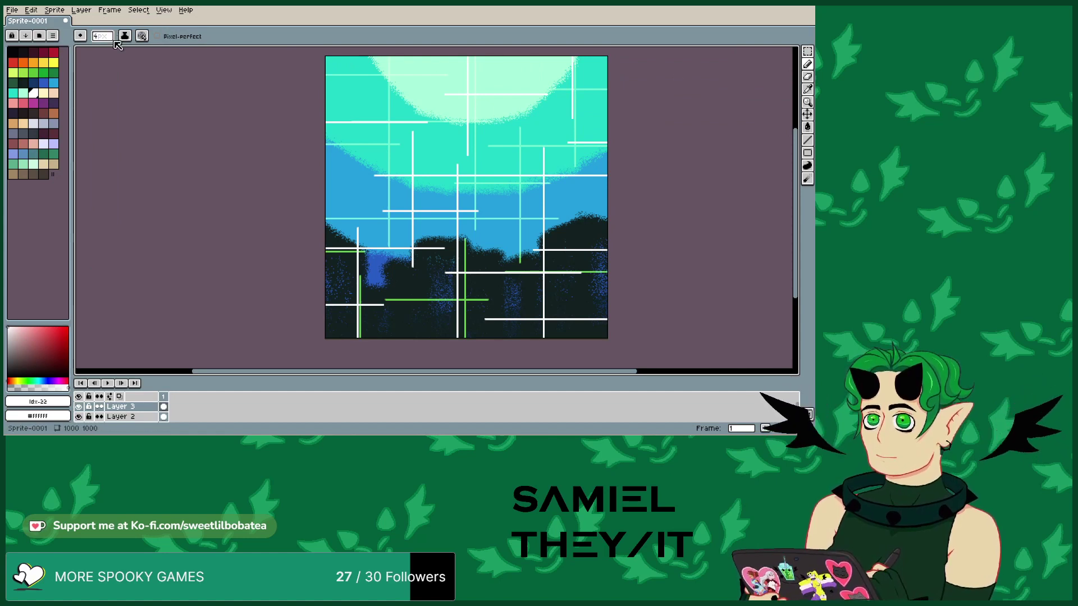
pyautogui.click(33, 103)
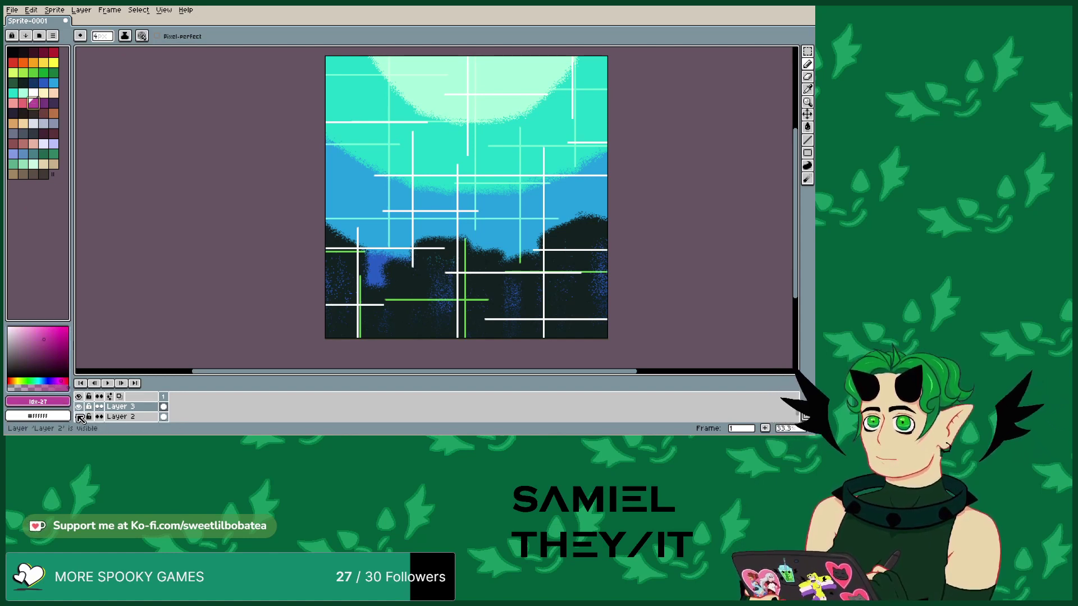
pyautogui.moveTo(78, 417); pyautogui.dragTo(78, 407)
pyautogui.scroll(-1, 123, 416)
pyautogui.scroll(1, 123, 412)
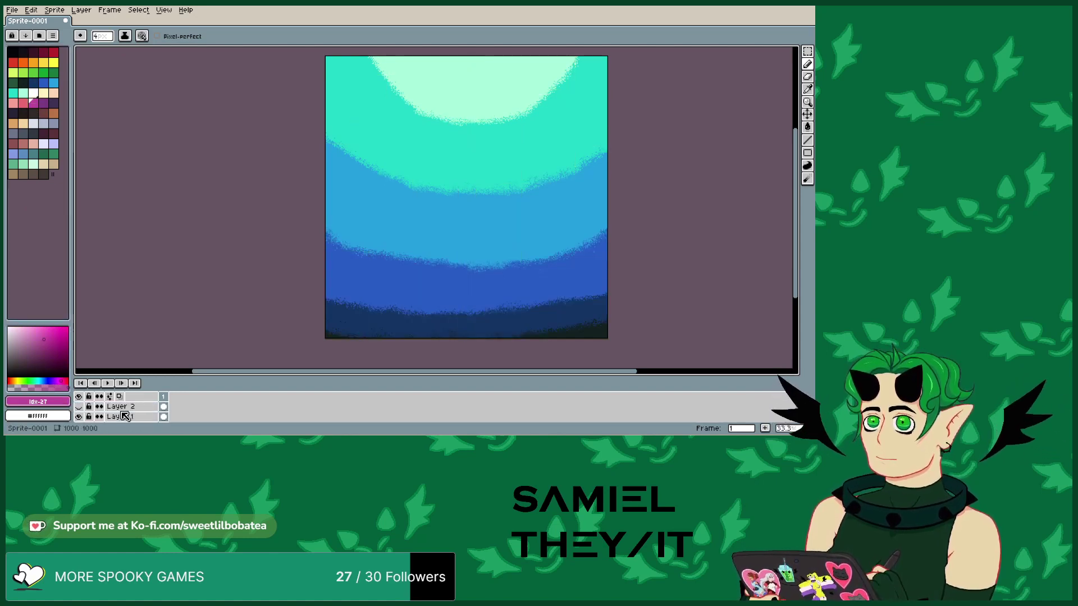
# - Add a new layer above Layer 3
pyautogui.click(31, 9)
pyautogui.moveTo(81, 9)
pyautogui.moveTo(88, 60)
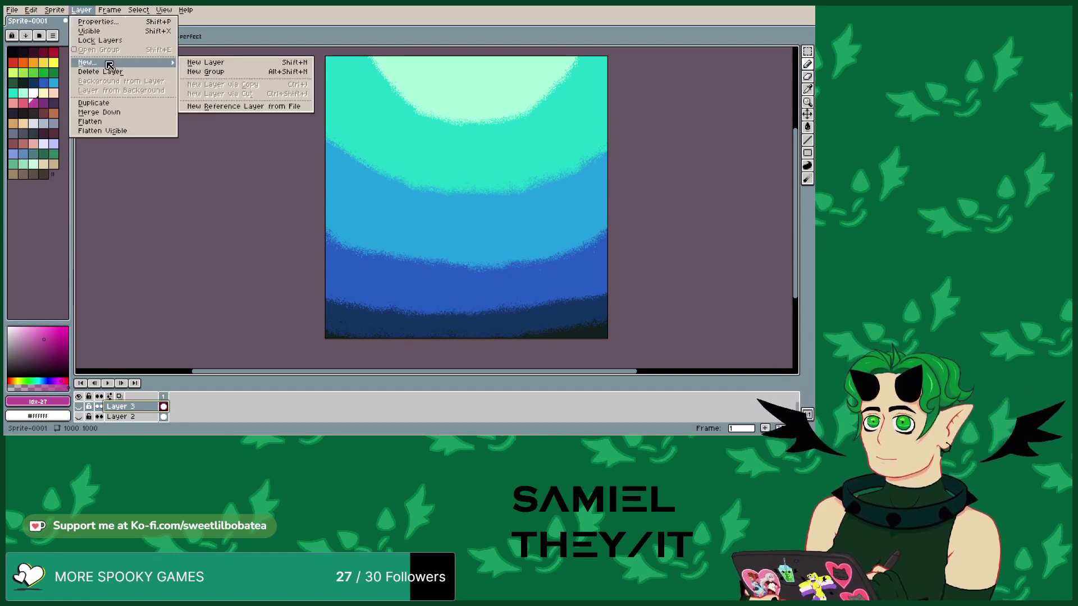
pyautogui.click(211, 62)
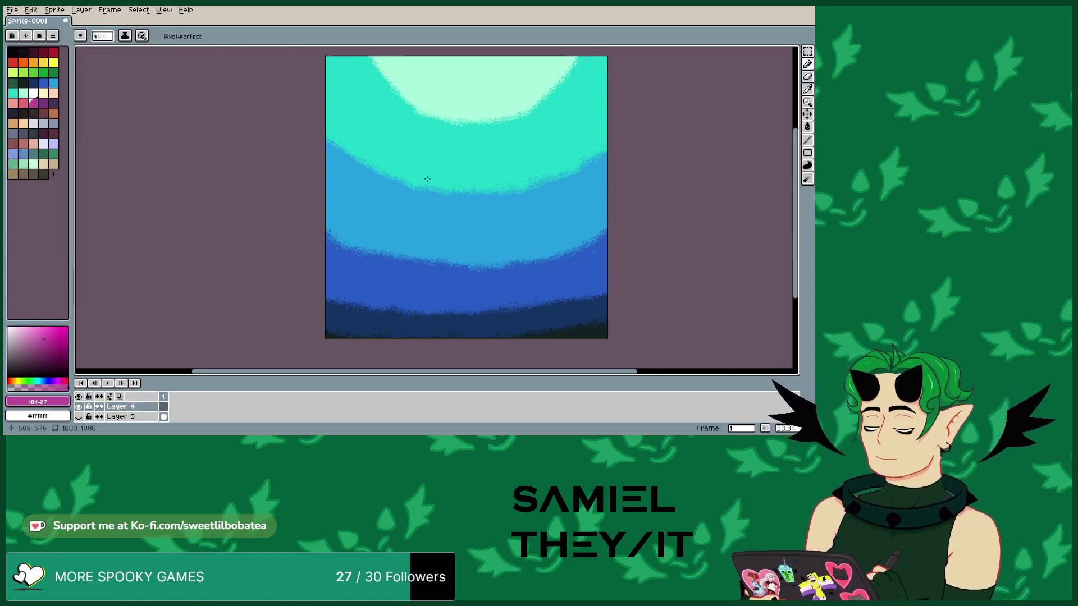
# - Try a magenta zigzag scribble with the Pencil across the middle colour bands on the new layer, and undo it
pyautogui.scroll(1, 427, 178)
pyautogui.moveTo(438, 195)
pyautogui.mouseDown()
pyautogui.moveTo(443, 138)
pyautogui.moveTo(447, 211)
pyautogui.moveTo(481, 259)
pyautogui.mouseUp()
pyautogui.moveTo(460, 168)
pyautogui.mouseDown()
pyautogui.moveTo(533, 247)
pyautogui.moveTo(549, 236)
pyautogui.mouseUp()
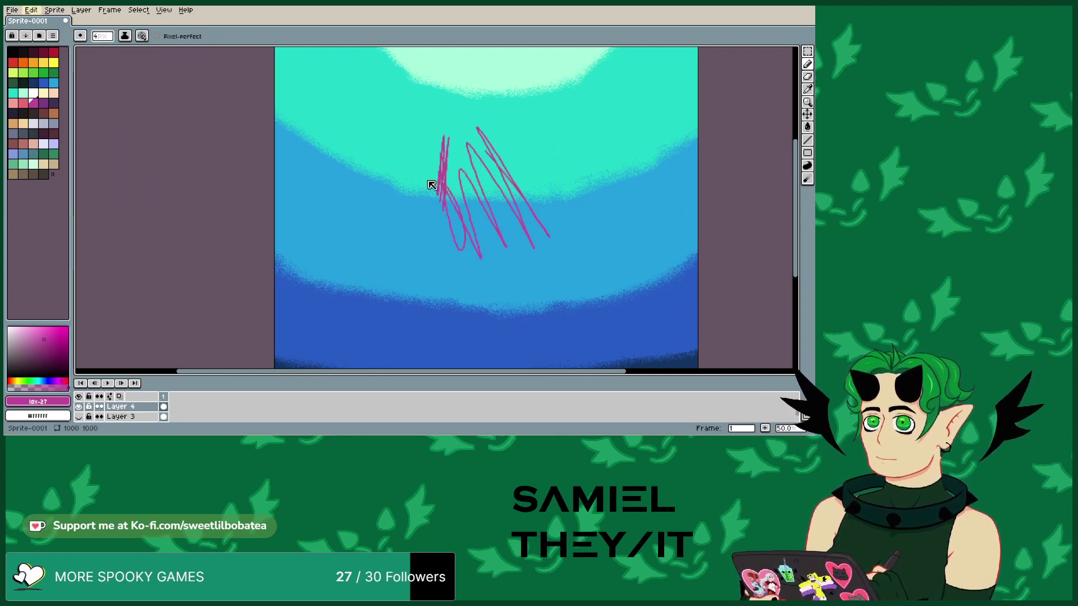
pyautogui.click(27, 10)
pyautogui.click(32, 22)
# - Switch to the pinkish-red palette colour and sketch thin freehand strokes over the turquoise and blue bands on the new layer
pyautogui.click(23, 103)
pyautogui.moveTo(405, 142); pyautogui.dragTo(398, 174)
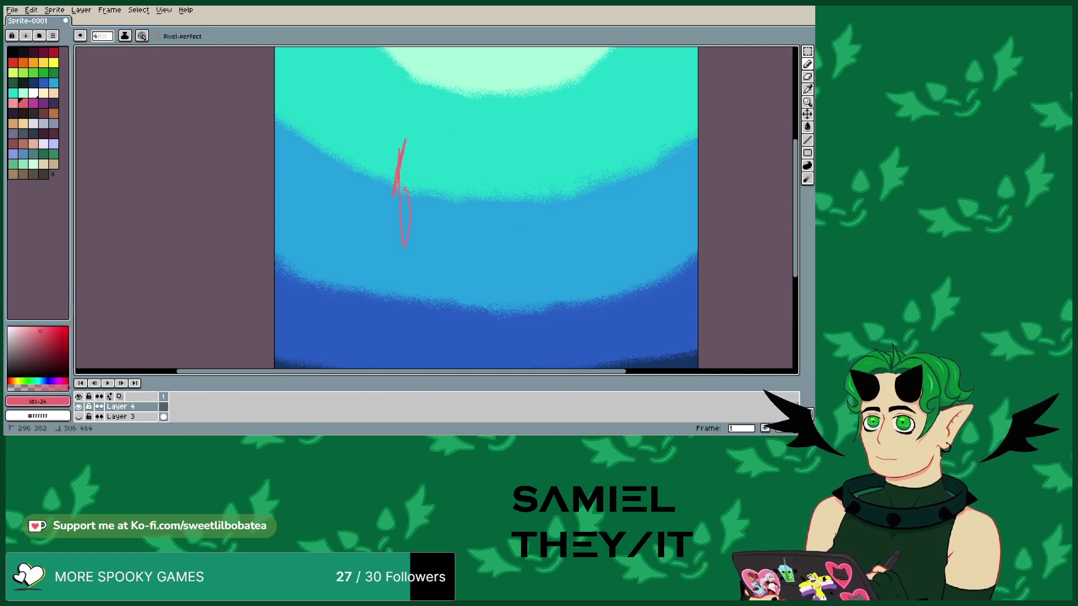
pyautogui.moveTo(404, 245); pyautogui.dragTo(428, 275)
pyautogui.click(30, 10)
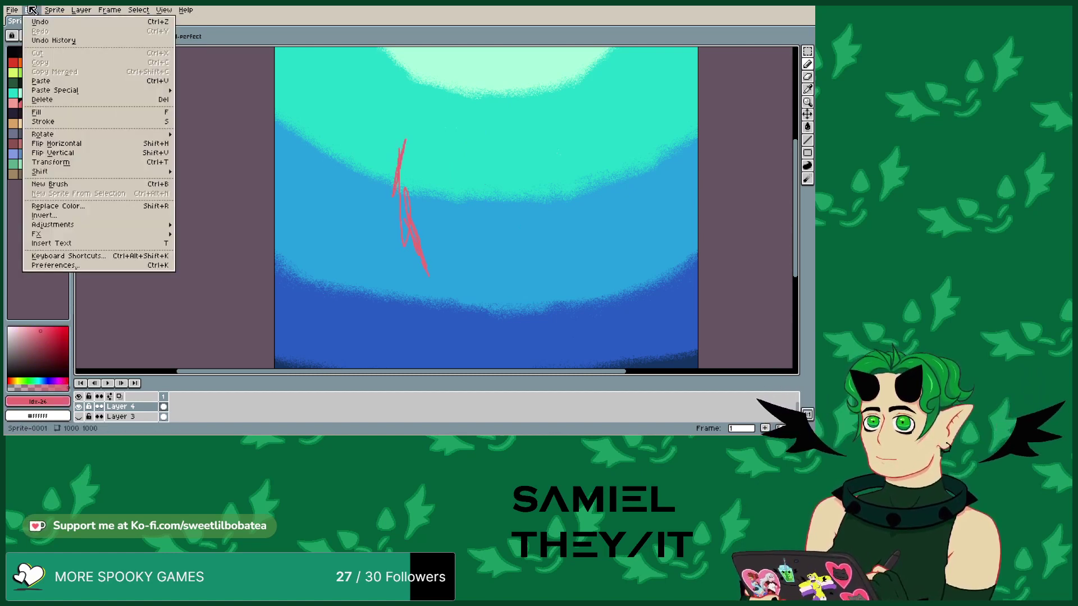
pyautogui.click(39, 21)
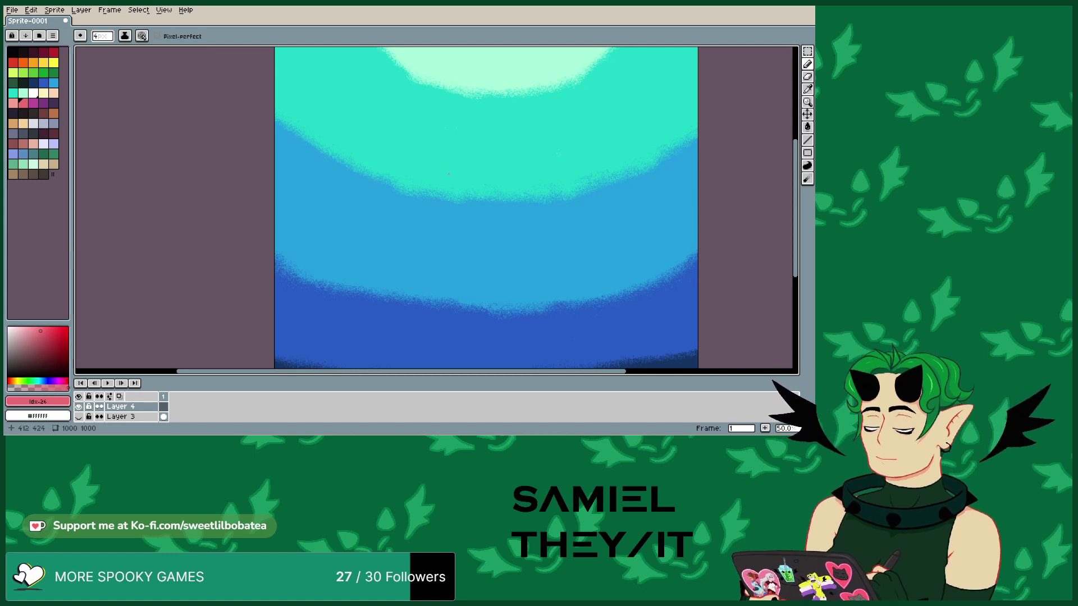
# - Set the pencil size to 2 px and sketch the figure's head, shoulders and torso near the canvas centre in pinkish red
pyautogui.scroll(-3, 482, 171)
pyautogui.scroll(-2, 300, 95)
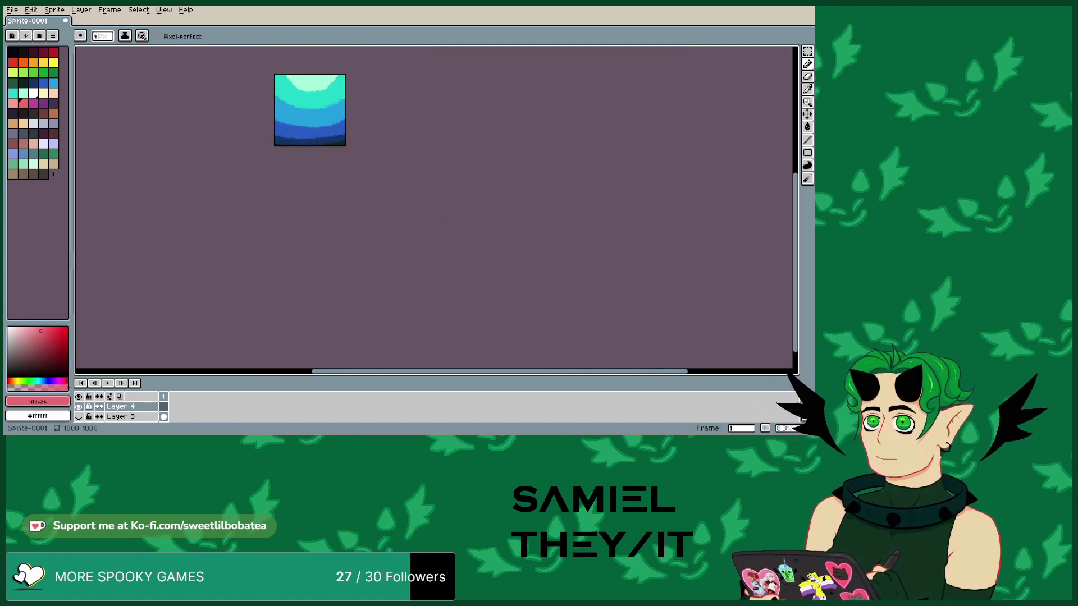
pyautogui.scroll(4, 261, 96)
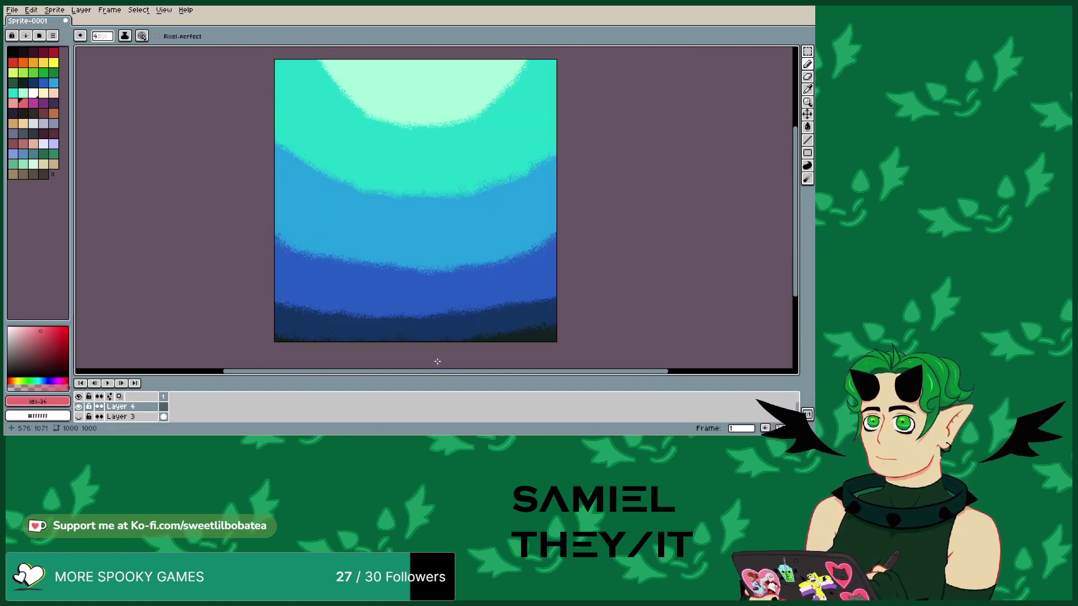
pyautogui.moveTo(457, 377)
pyautogui.mouseDown()
pyautogui.moveTo(420, 381)
pyautogui.moveTo(443, 376)
pyautogui.mouseUp()
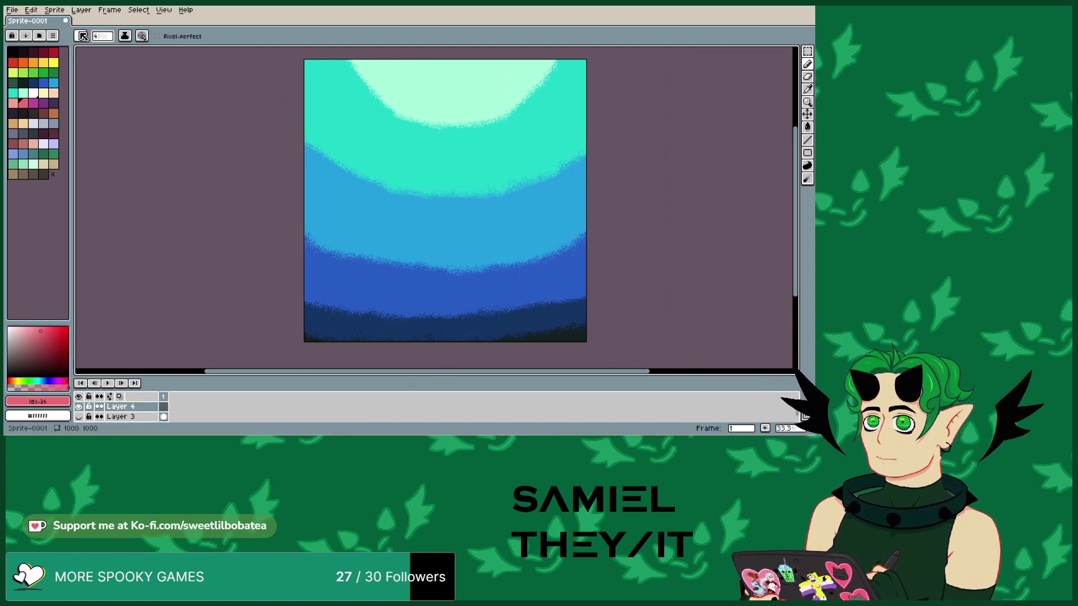
pyautogui.click(102, 35)
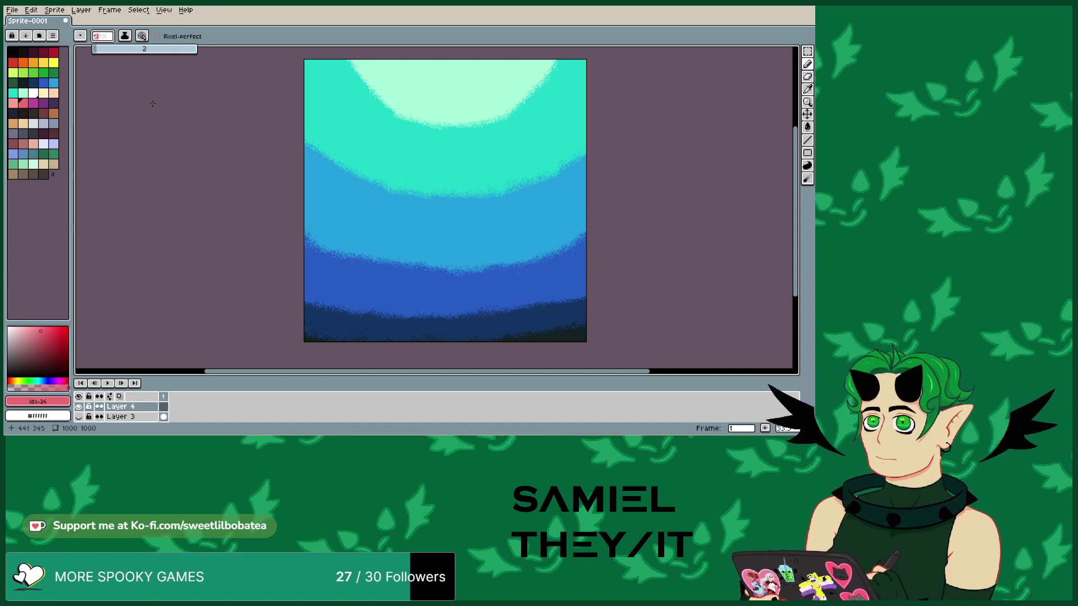
pyautogui.click(426, 159)
pyautogui.moveTo(431, 175)
pyautogui.mouseDown()
pyautogui.moveTo(444, 170)
pyautogui.moveTo(441, 150)
pyautogui.moveTo(427, 155)
pyautogui.mouseUp()
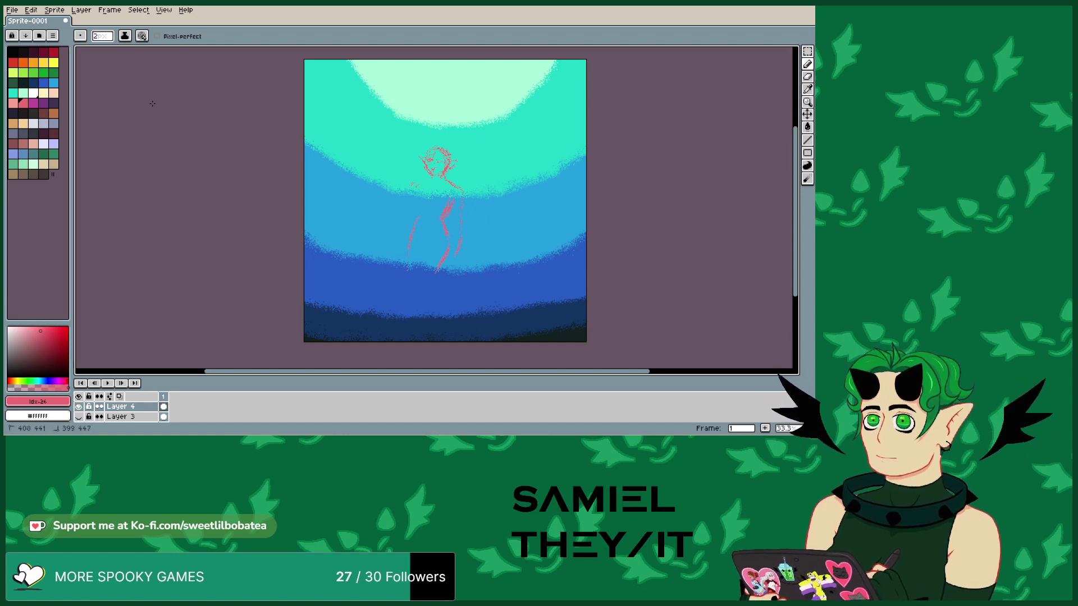
# - Sketch the figure's outstretched arm and both legs with knees and calves below the torso
pyautogui.moveTo(400, 217); pyautogui.dragTo(388, 231)
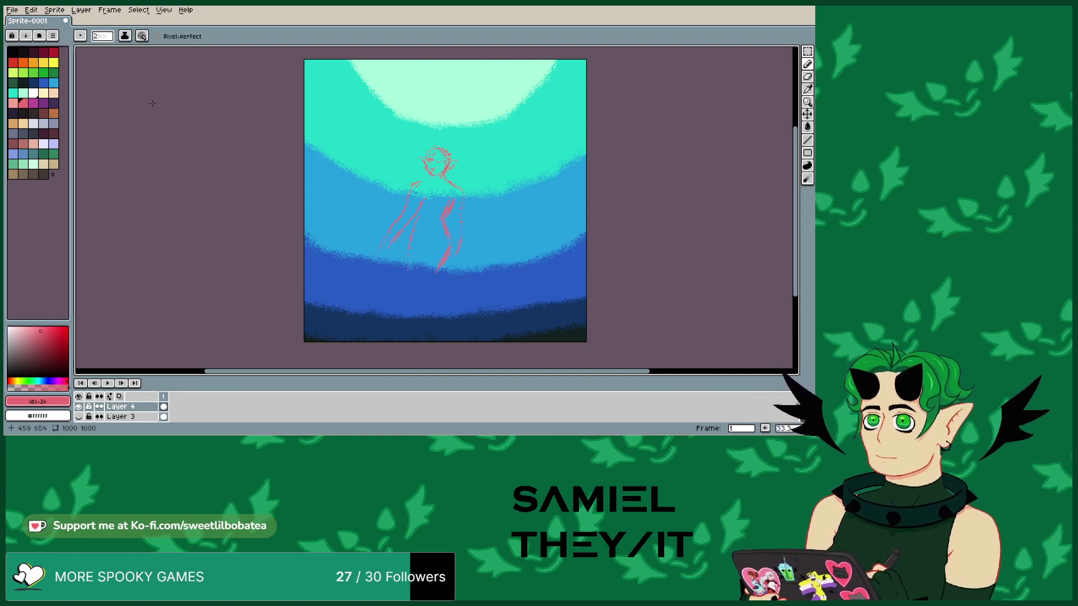
pyautogui.moveTo(431, 250); pyautogui.dragTo(430, 253)
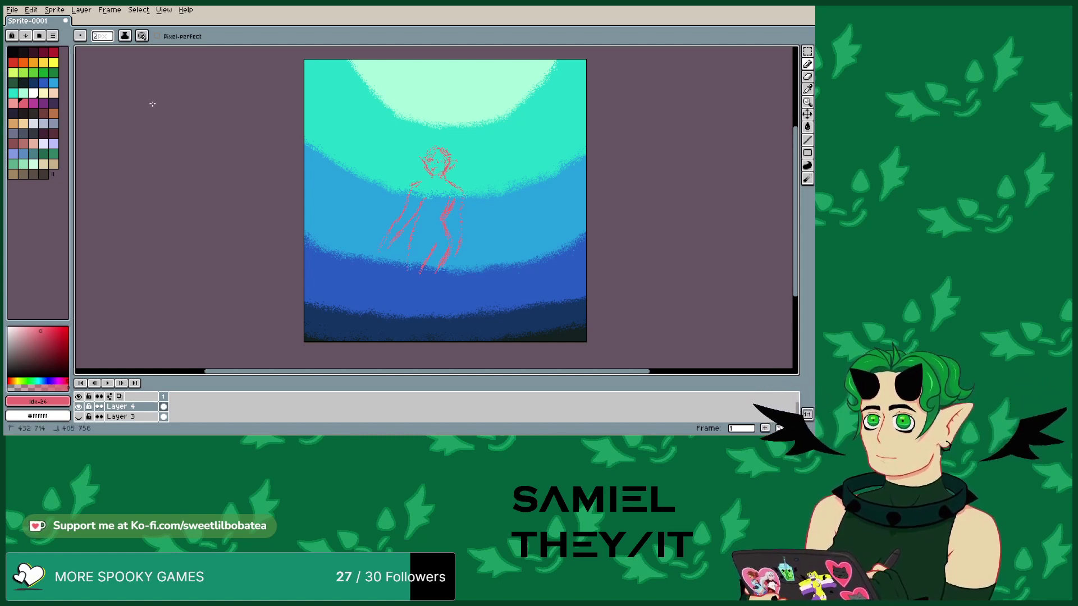
pyautogui.moveTo(407, 282); pyautogui.dragTo(418, 282)
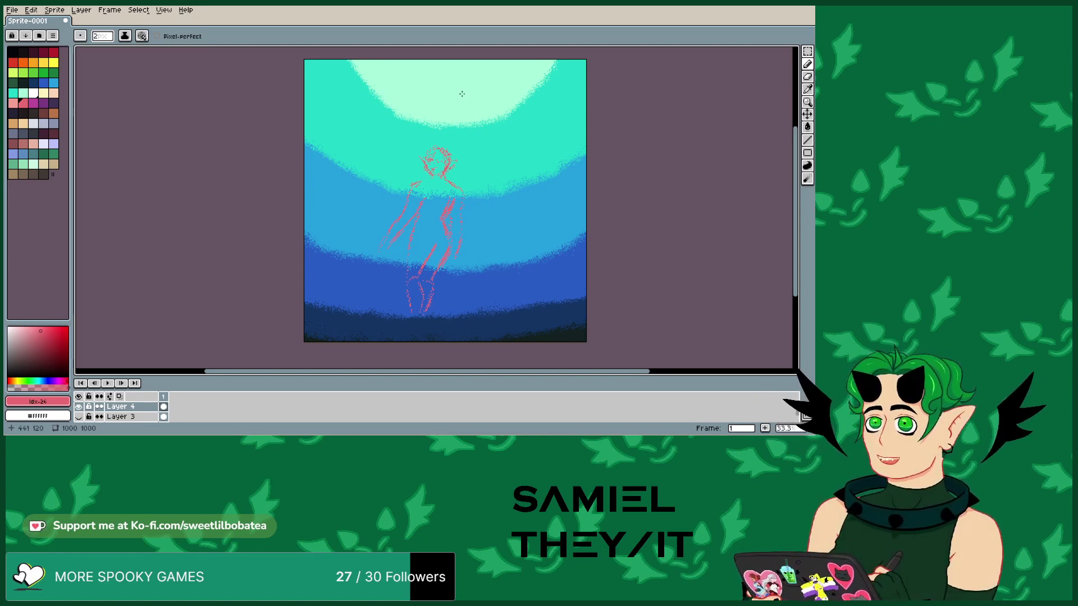
# - Select the whole figure sketch, move it up and slightly to the right on the canvas, and deselect it
pyautogui.press('w')
pyautogui.moveTo(299, 100); pyautogui.dragTo(578, 343)
pyautogui.moveTo(474, 303); pyautogui.dragTo(485, 270)
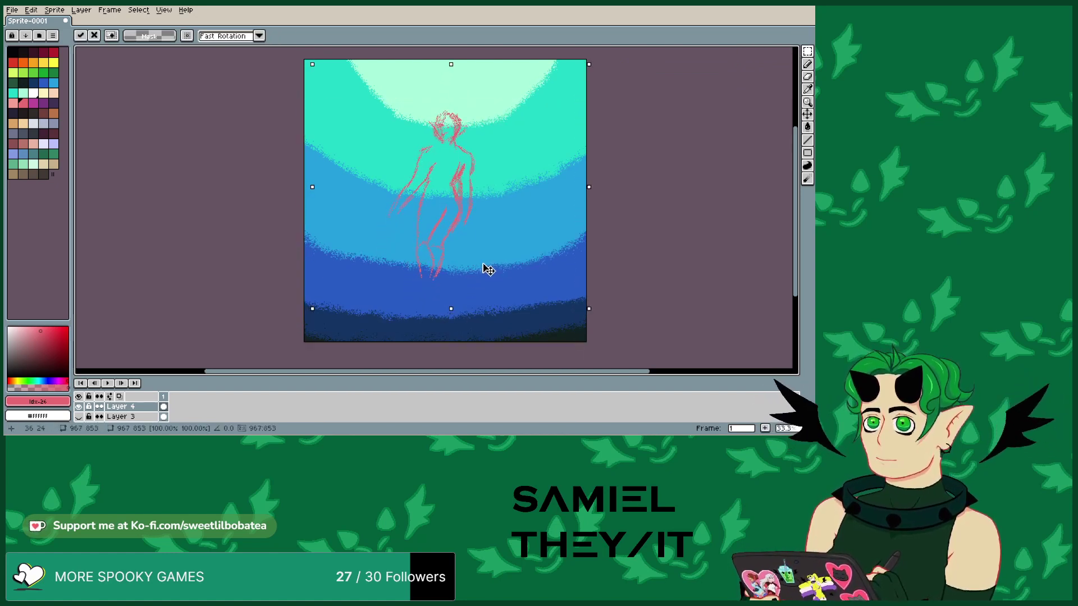
pyautogui.press('Return')
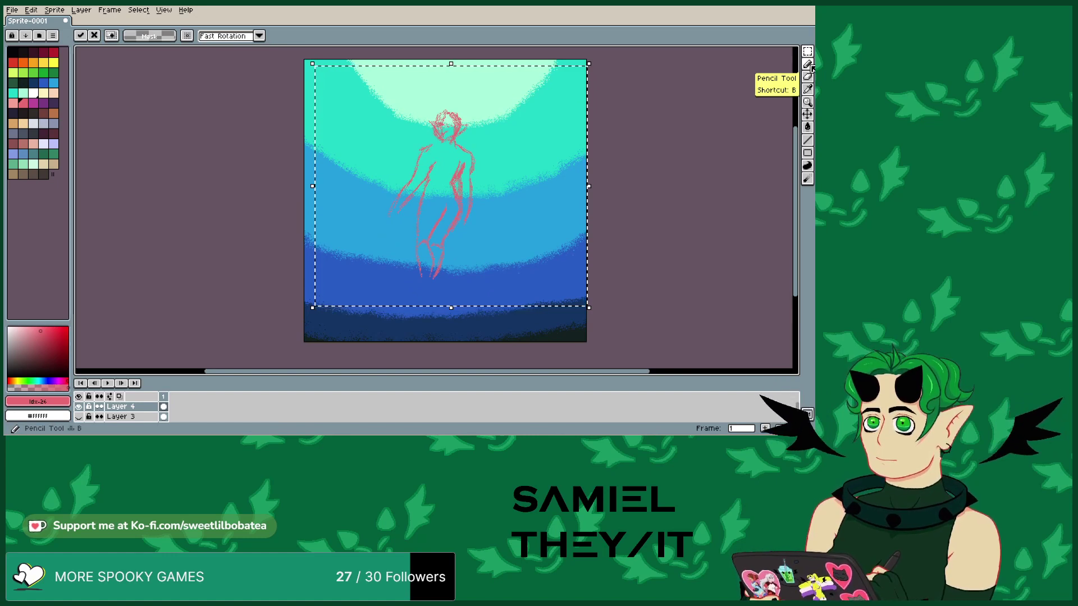
pyautogui.hotkey('ctrl', 'd')
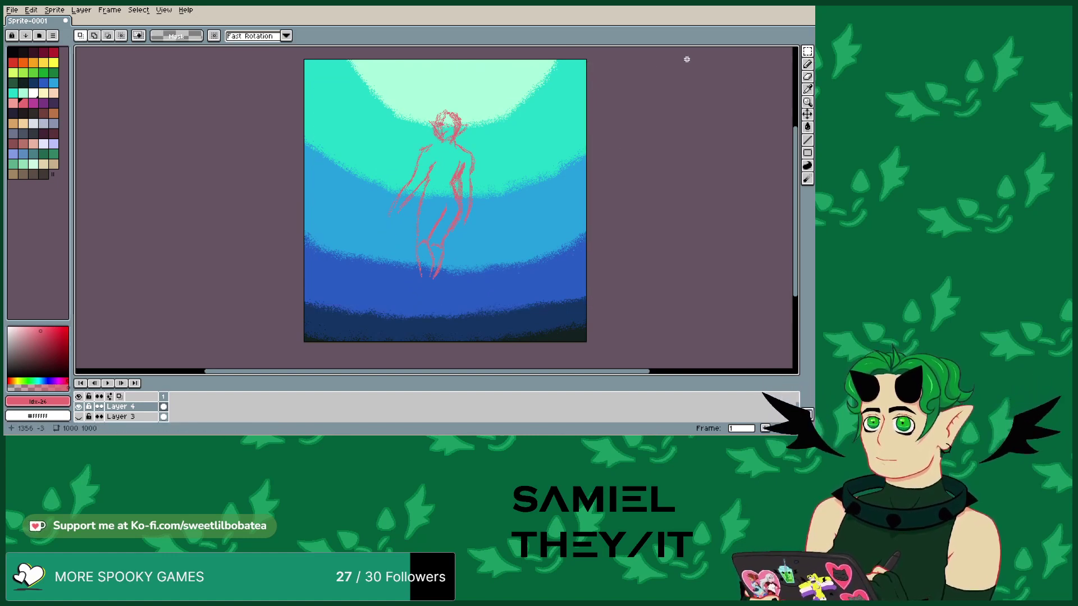
# - Select the figure sketch, scale it down to about 57% width and 60% height, and rotate it about 3.2°
pyautogui.moveTo(310, 86); pyautogui.dragTo(470, 238)
pyautogui.moveTo(375, 185); pyautogui.dragTo(443, 240)
pyautogui.moveTo(376, 291); pyautogui.dragTo(378, 301)
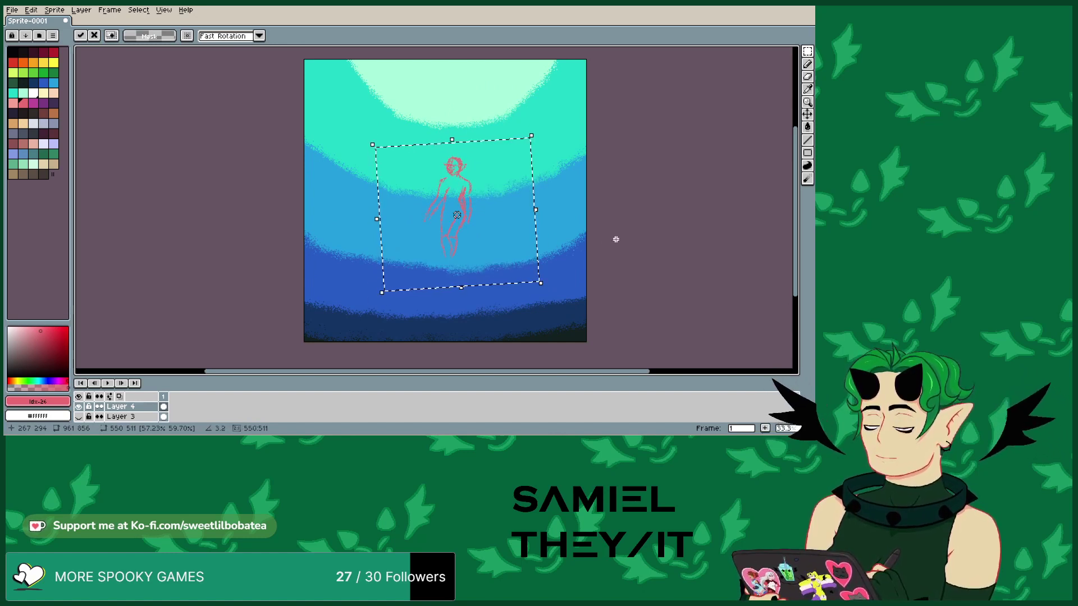
pyautogui.press('Return')
# - Select only the figure's head, tilt it slightly clockwise, and deselect it
pyautogui.scroll(2, 483, 135)
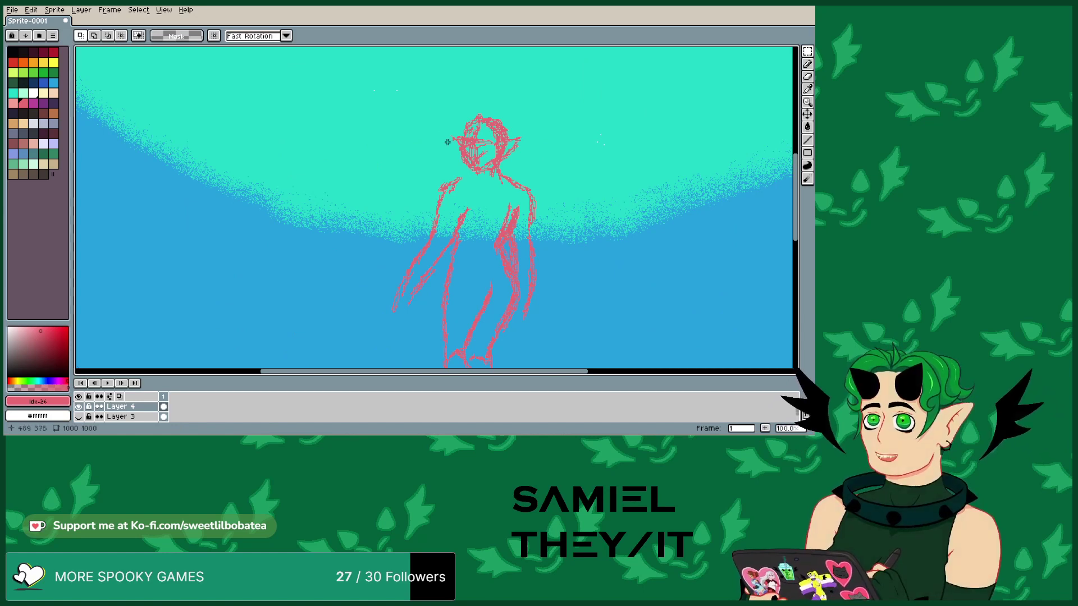
pyautogui.moveTo(423, 111); pyautogui.dragTo(542, 177)
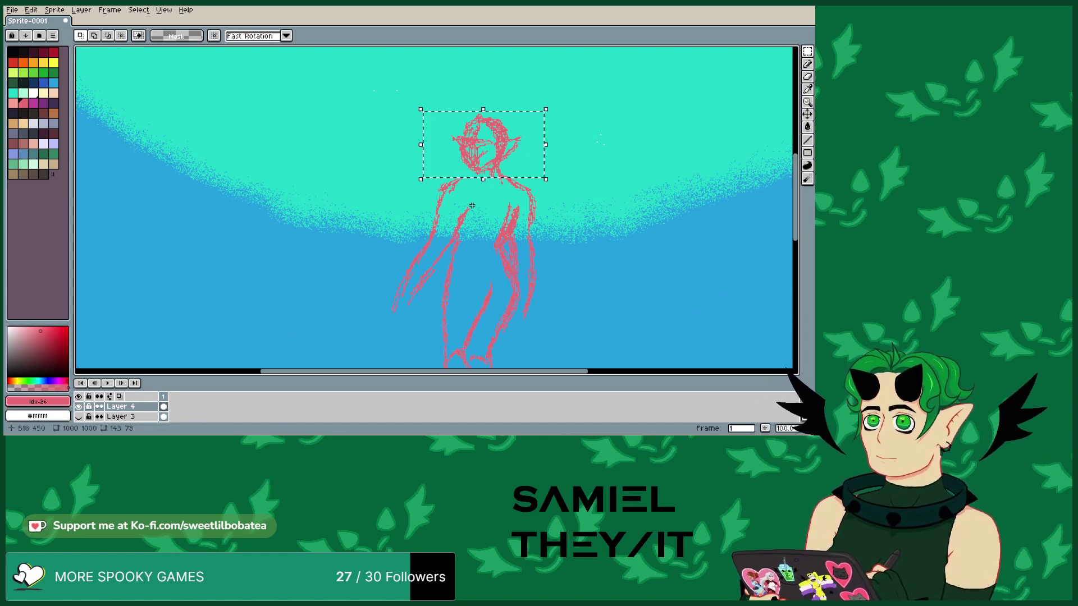
pyautogui.moveTo(409, 180); pyautogui.dragTo(455, 166)
pyautogui.click(594, 176)
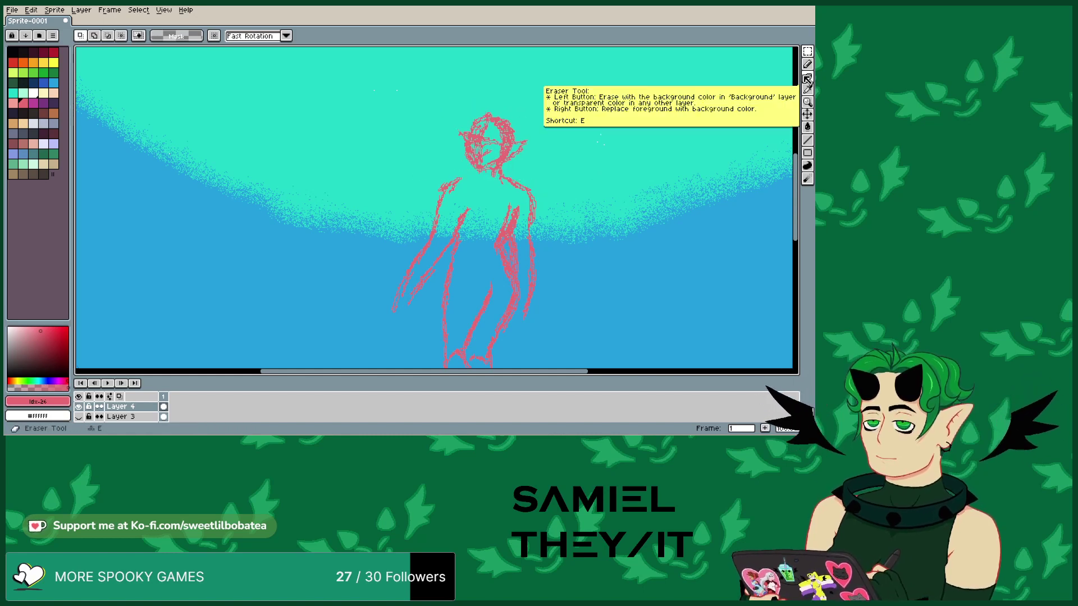
# - Set the pencil size to 1 px and sketch spiky hair, pointed tufts beside the head and the neck lines
pyautogui.click(807, 76)
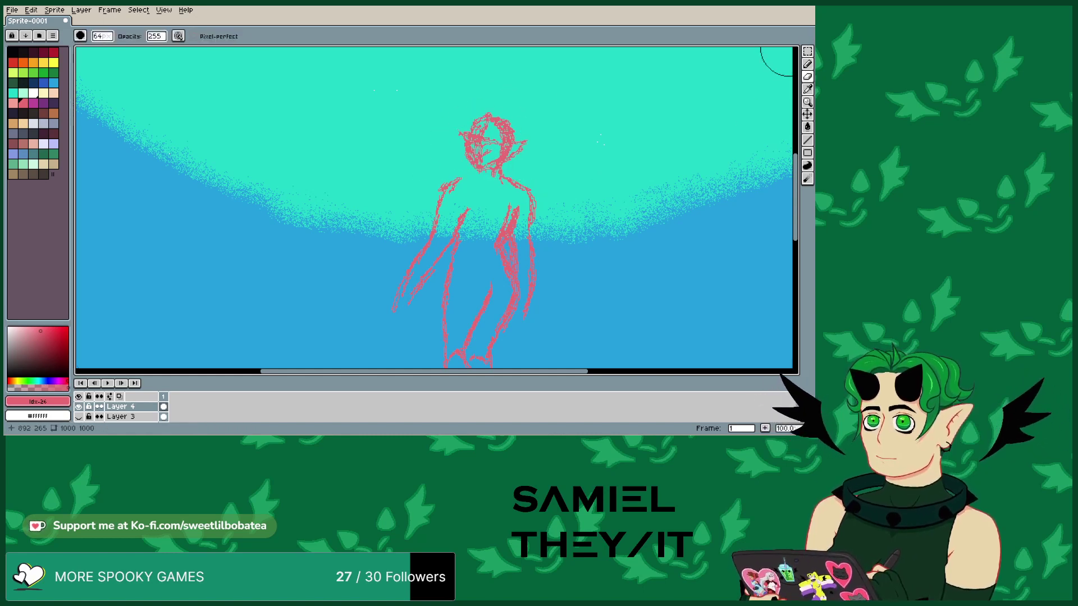
pyautogui.click(807, 63)
pyautogui.moveTo(109, 43); pyautogui.dragTo(51, 59)
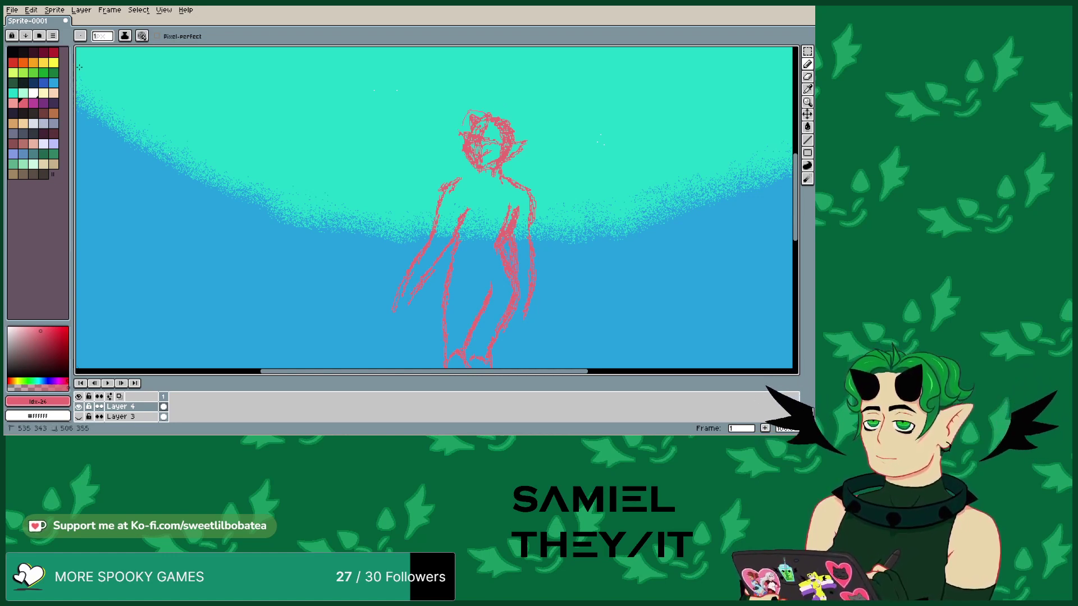
pyautogui.moveTo(472, 111); pyautogui.dragTo(441, 120)
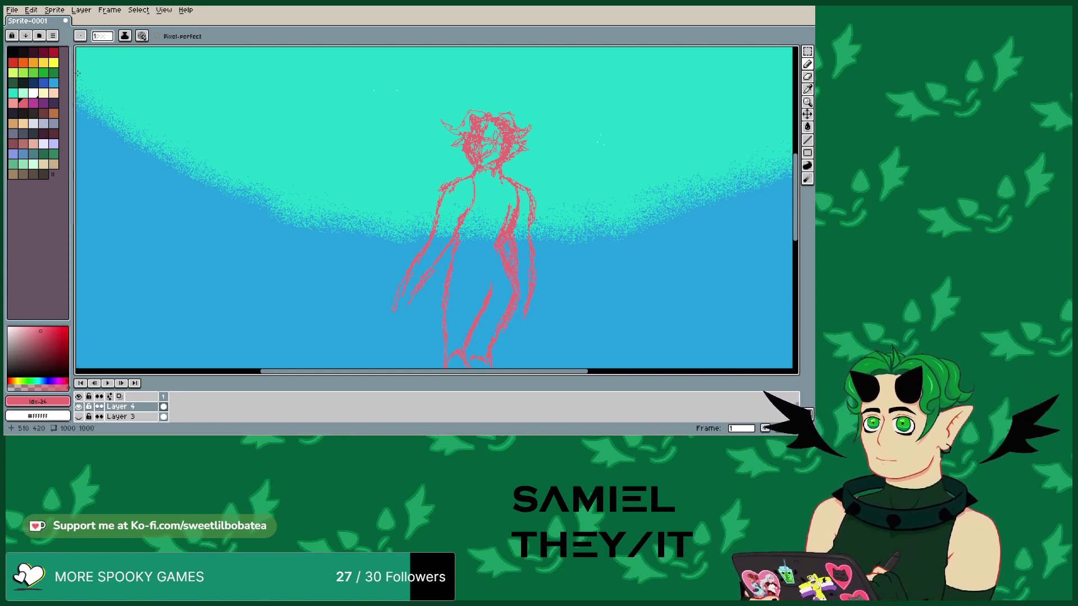
# - Set the eraser size to 2 px and erase the stray sketch lines around the chin and neck
pyautogui.press('e')
pyautogui.moveTo(470, 184)
pyautogui.mouseDown()
pyautogui.moveTo(492, 163)
pyautogui.moveTo(474, 157)
pyautogui.mouseUp()
pyautogui.moveTo(102, 36); pyautogui.dragTo(82, 78)
pyautogui.hotkey('alt', 'e')
pyautogui.press('Return')
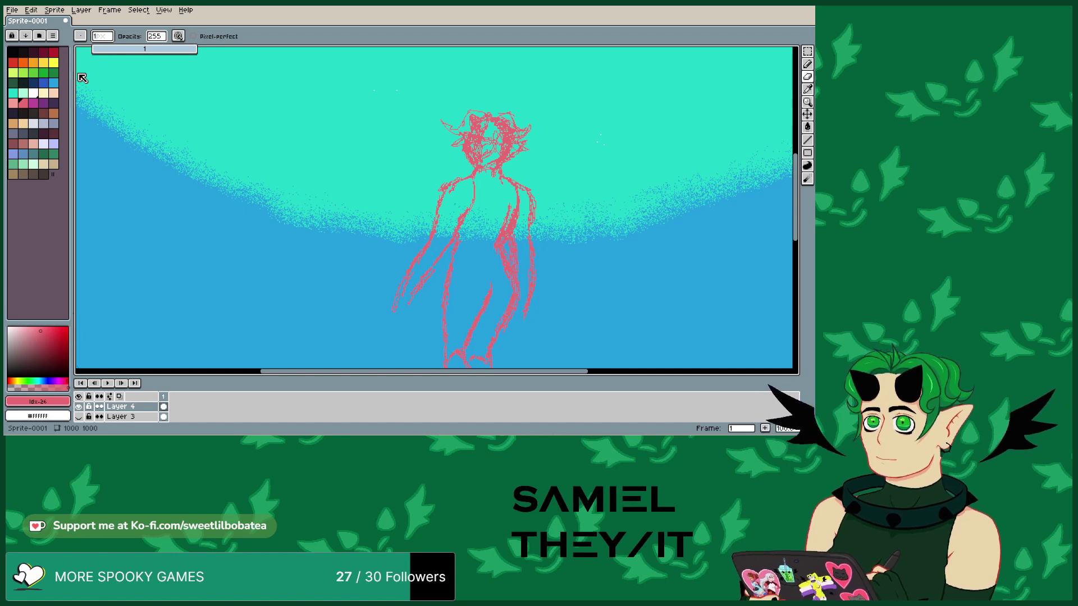
pyautogui.press('+')
pyautogui.click(497, 166)
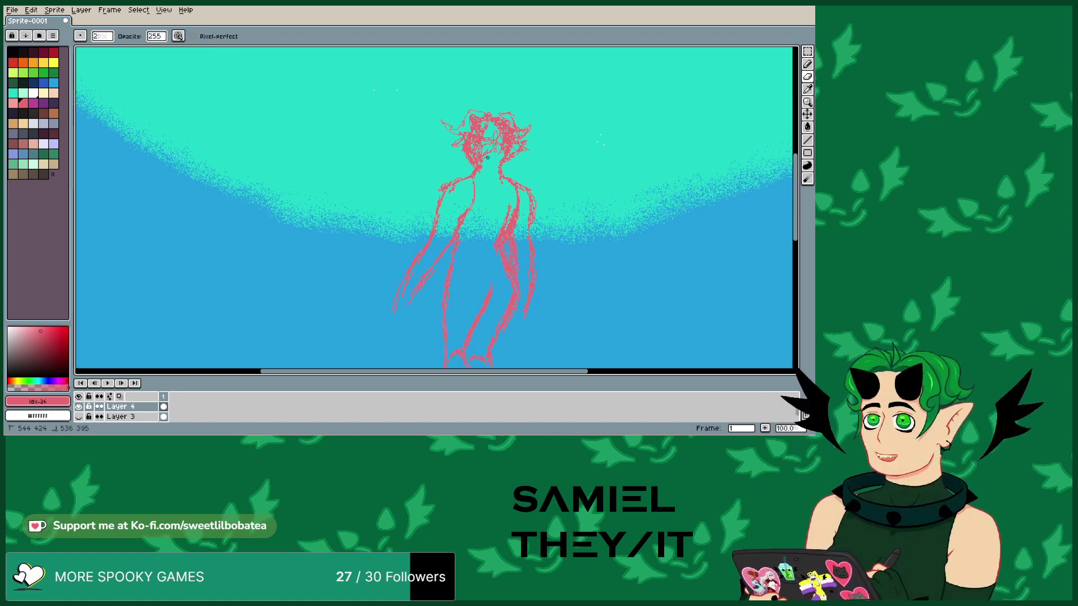
# - Sketch the collar, sleeve hems, lines across the hips and both hands on the figure with the pencil
pyautogui.press('e')
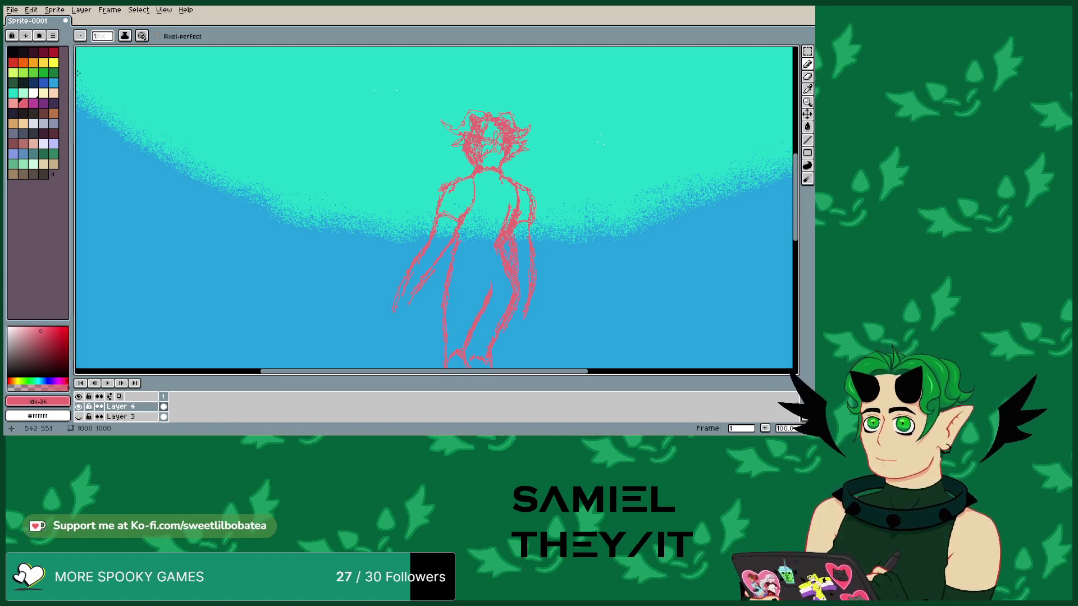
pyautogui.moveTo(487, 292); pyautogui.dragTo(447, 289)
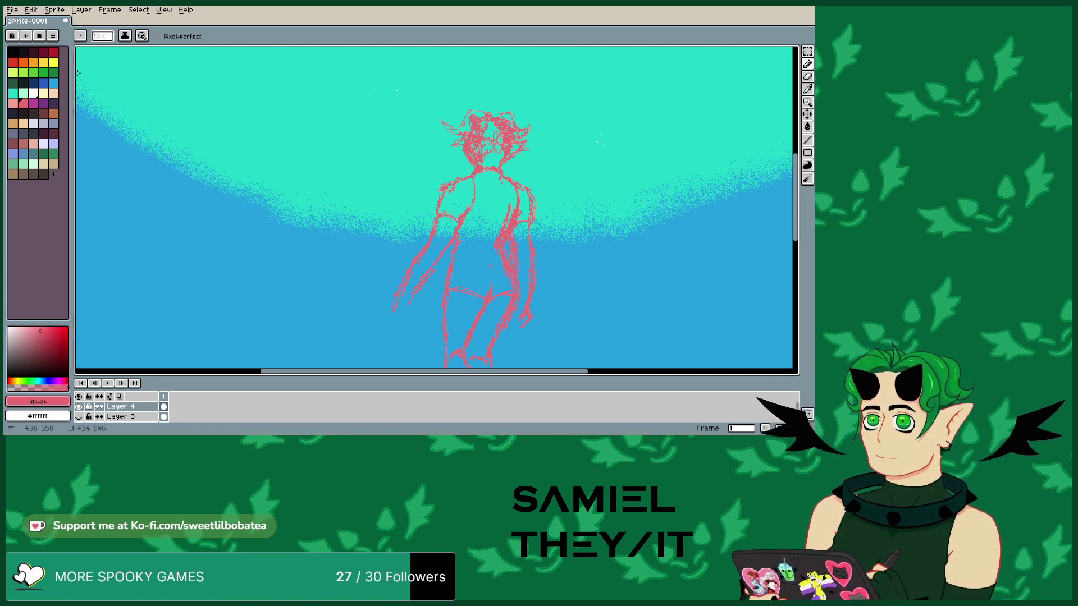
pyautogui.moveTo(393, 297); pyautogui.dragTo(385, 313)
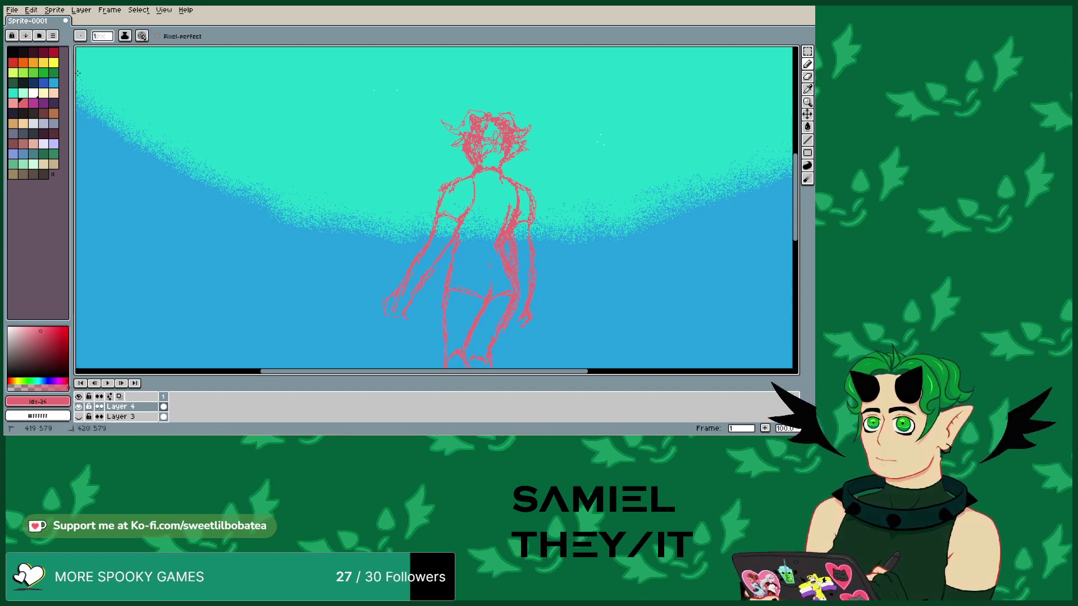
pyautogui.moveTo(388, 293); pyautogui.dragTo(381, 303)
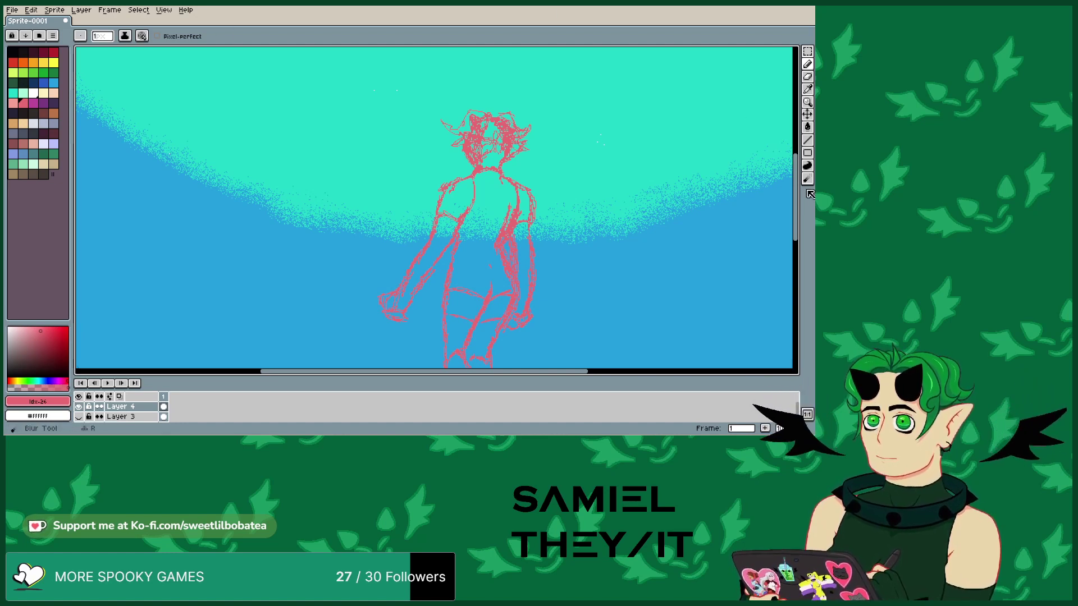
# - Extend the figure's lower legs to the ankles and sketch both feet
pyautogui.moveTo(798, 201); pyautogui.dragTo(798, 237)
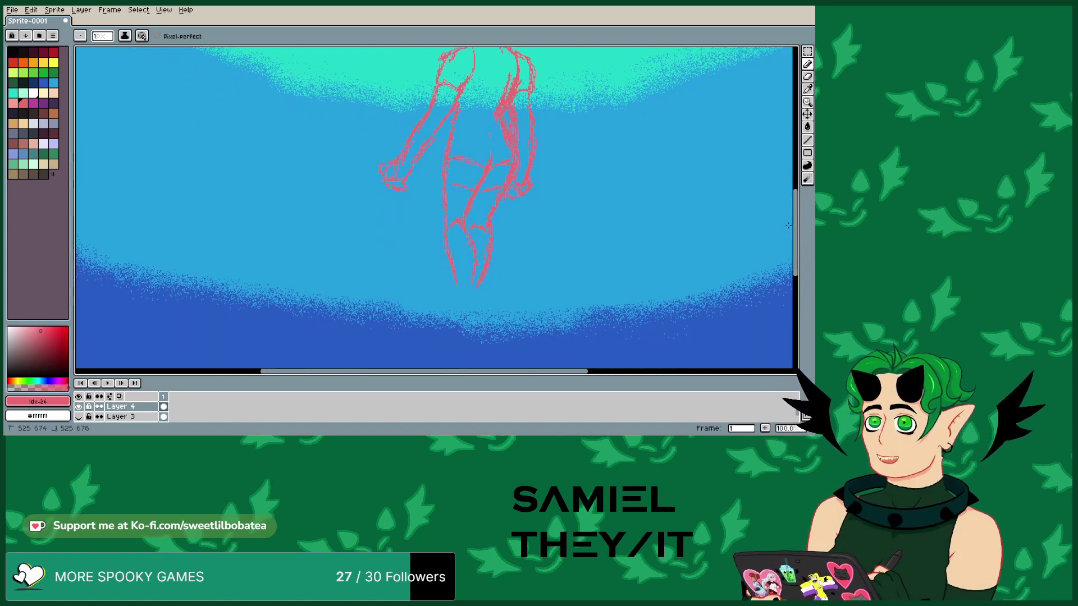
pyautogui.moveTo(475, 286)
pyautogui.mouseDown()
pyautogui.moveTo(474, 331)
pyautogui.moveTo(451, 342)
pyautogui.mouseUp()
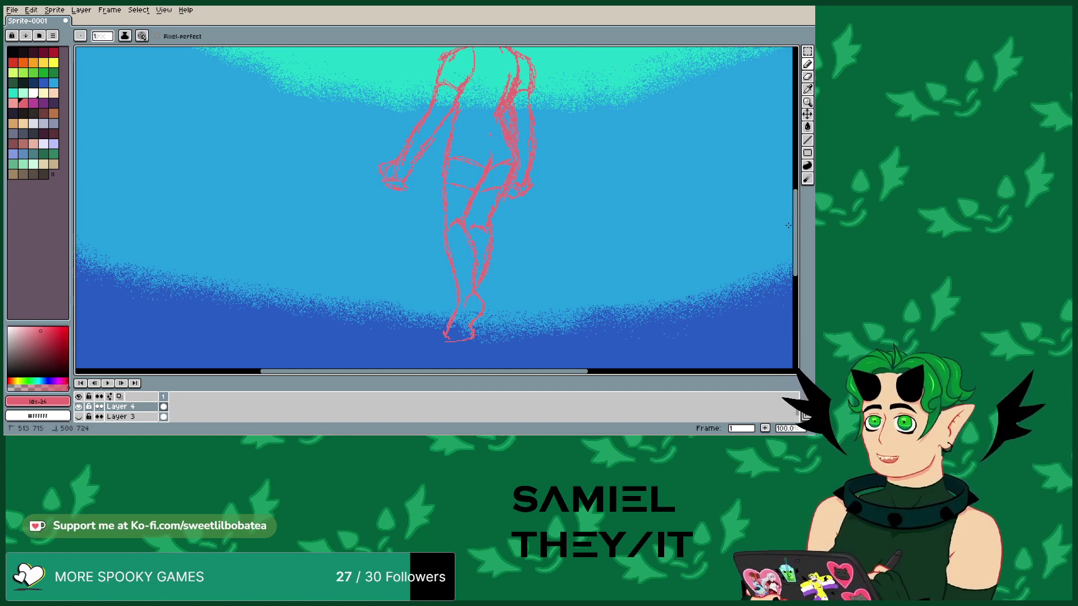
pyautogui.moveTo(467, 328); pyautogui.dragTo(449, 333)
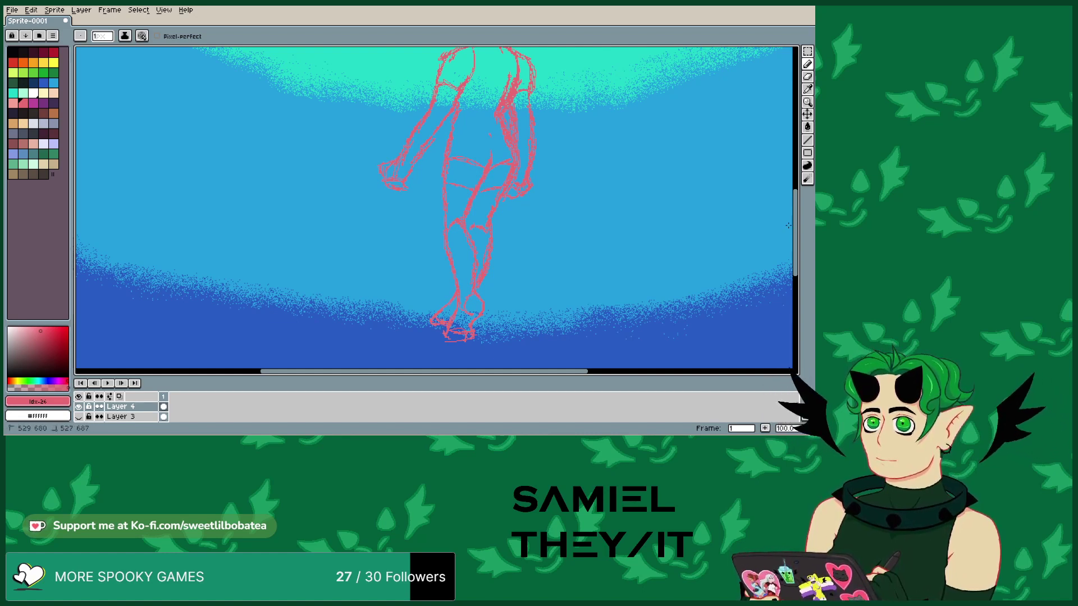
# - Sketch a small feathered wing on each side of the figure above the shoulders with the 1 px pencil
pyautogui.press('e')
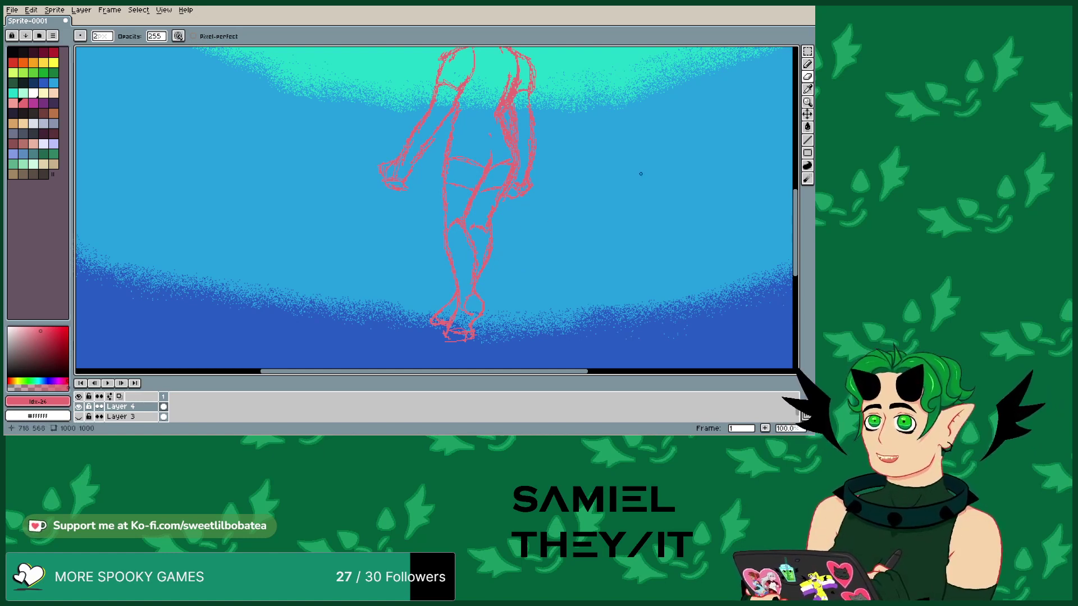
pyautogui.press('b')
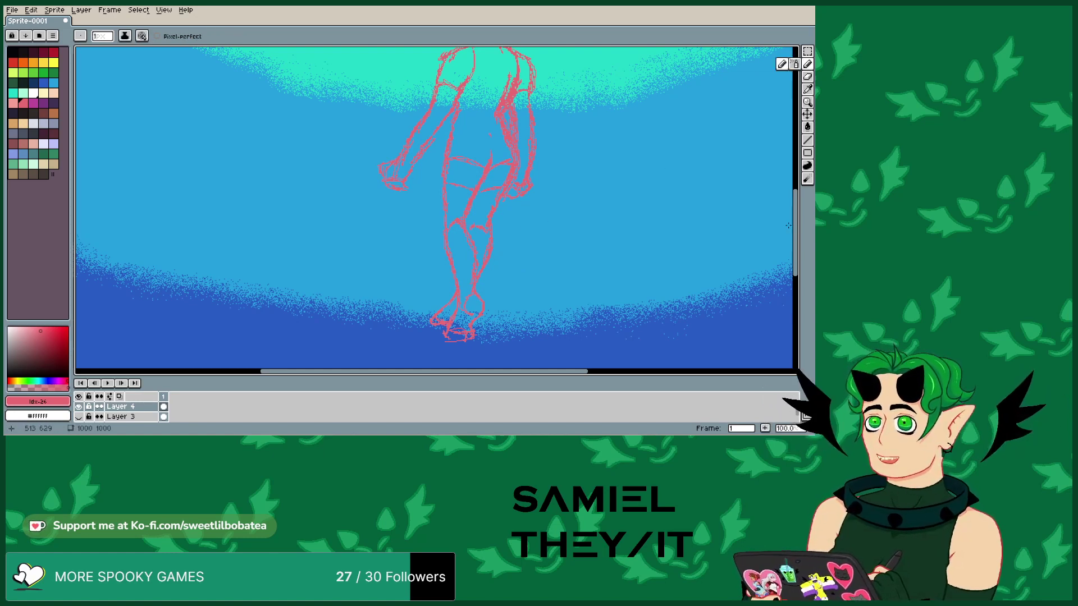
pyautogui.moveTo(794, 201); pyautogui.dragTo(795, 192)
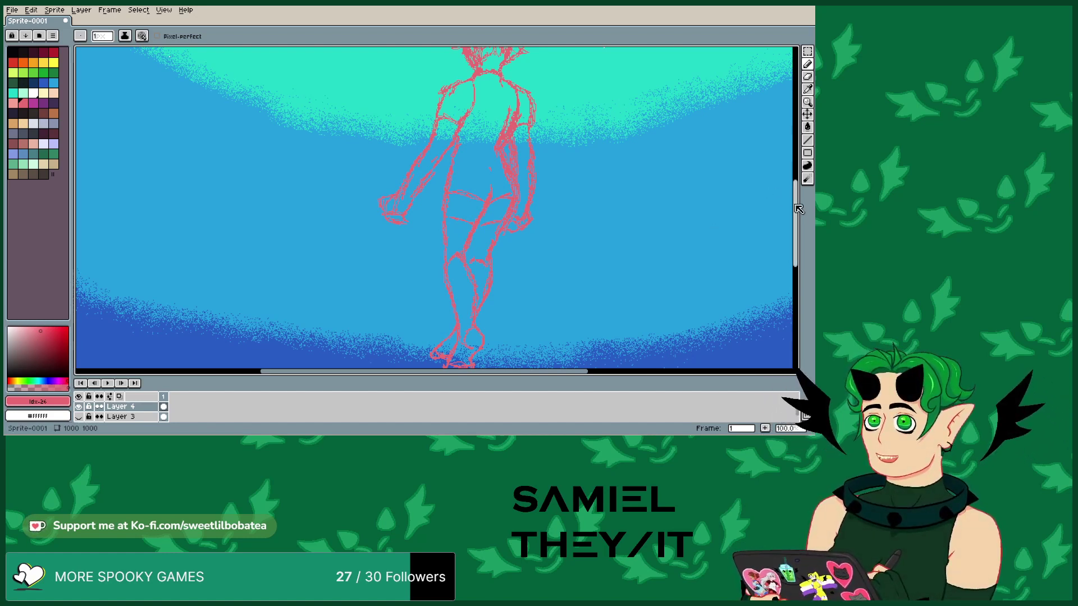
pyautogui.scroll(3, 799, 197)
pyautogui.scroll(1, 801, 198)
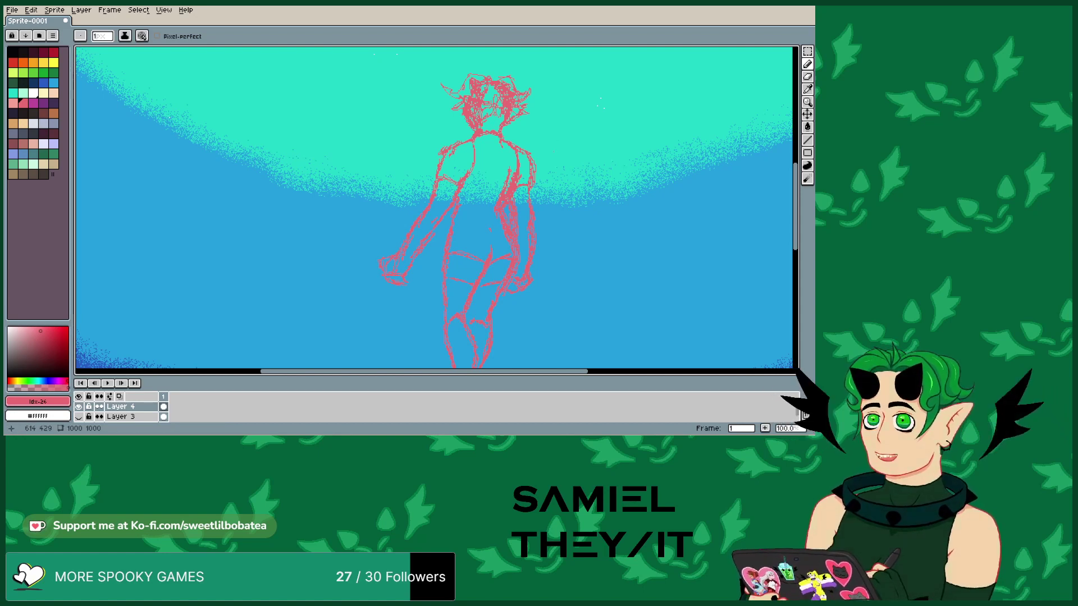
pyautogui.moveTo(567, 130)
pyautogui.mouseDown()
pyautogui.moveTo(599, 99)
pyautogui.moveTo(593, 134)
pyautogui.moveTo(544, 159)
pyautogui.mouseUp()
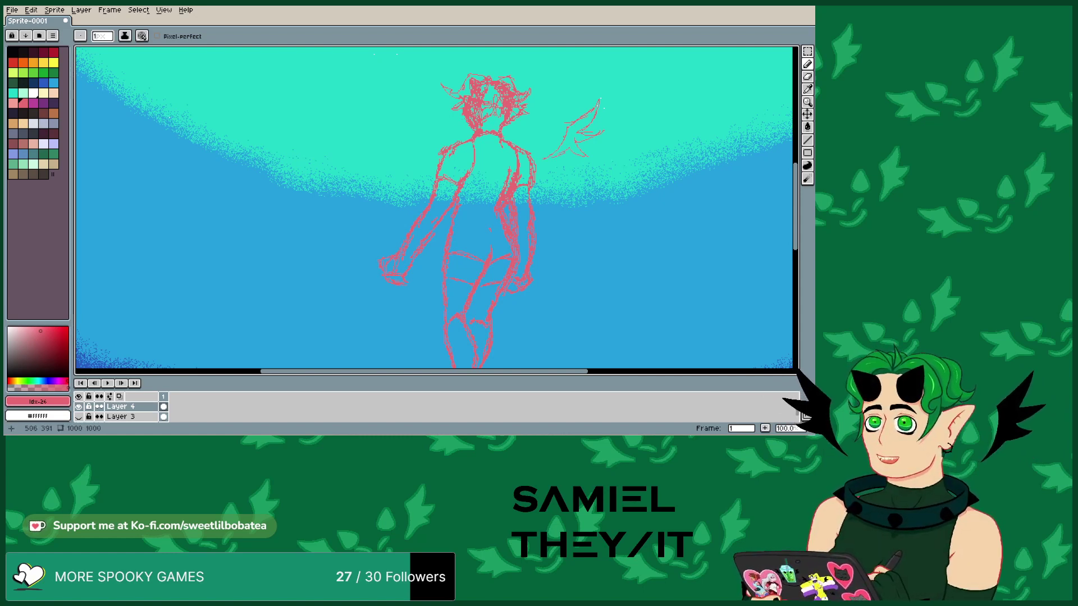
pyautogui.moveTo(413, 103); pyautogui.dragTo(429, 140)
pyautogui.moveTo(383, 74)
pyautogui.mouseDown()
pyautogui.moveTo(412, 104)
pyautogui.moveTo(396, 124)
pyautogui.mouseUp()
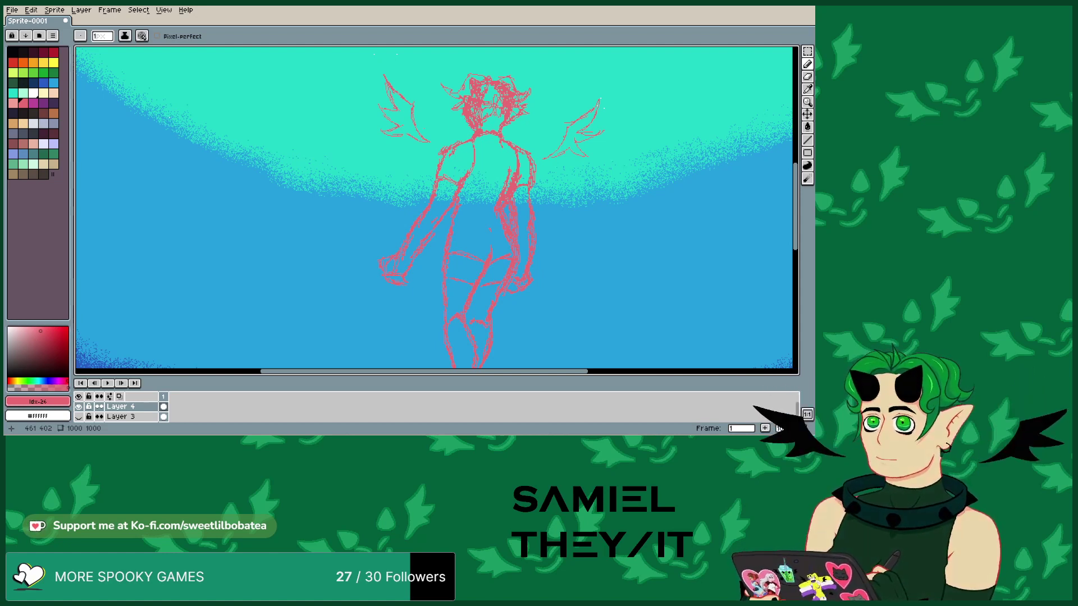
# - Sketch a long curved tail with a leaf-shaped tip running from the figure's hip down beside the feet
pyautogui.moveTo(800, 224); pyautogui.dragTo(799, 252)
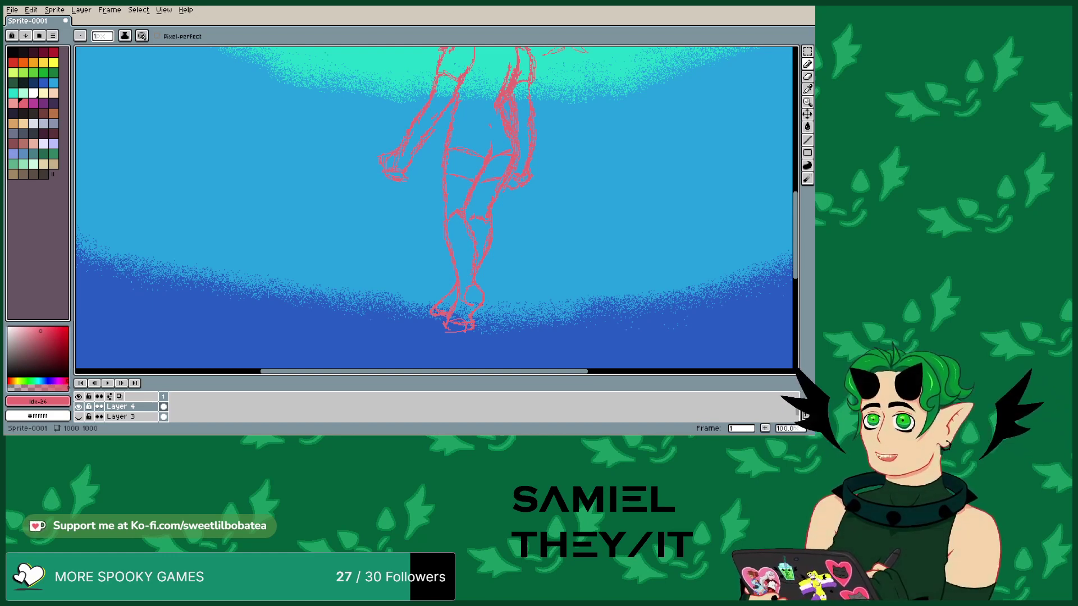
pyautogui.moveTo(525, 258); pyautogui.dragTo(537, 250)
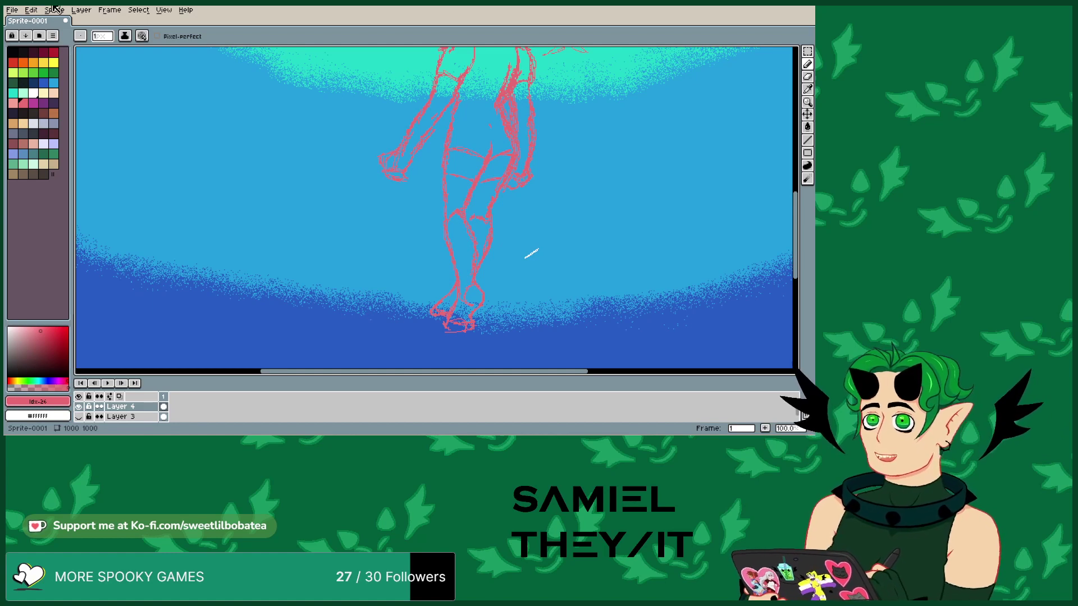
pyautogui.click(31, 10)
pyautogui.hotkey('ctrl', 'z')
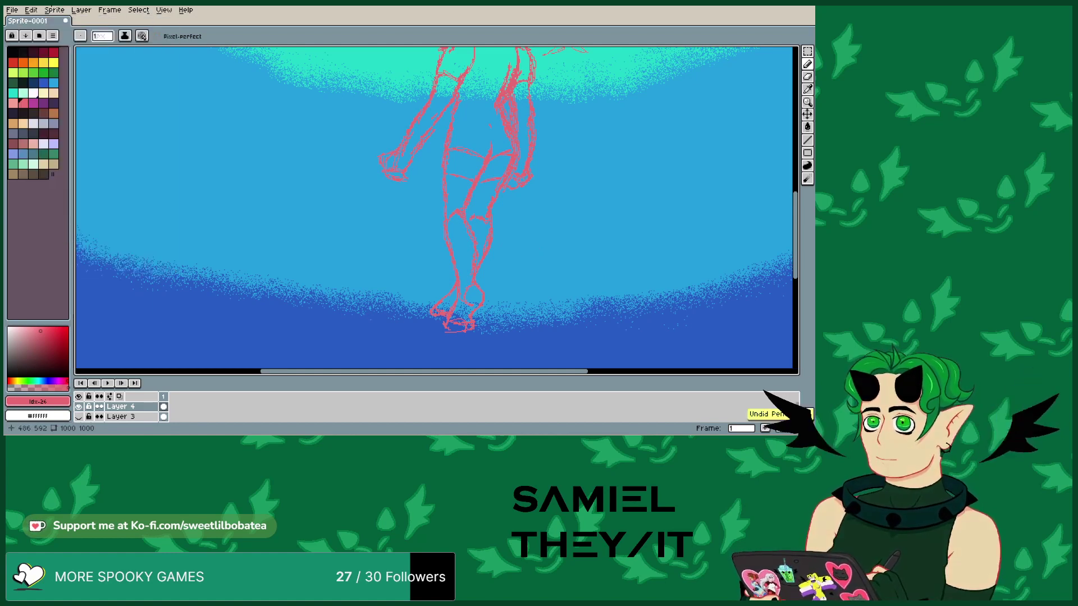
pyautogui.moveTo(522, 182)
pyautogui.mouseDown()
pyautogui.moveTo(547, 213)
pyautogui.moveTo(555, 247)
pyautogui.moveTo(501, 295)
pyautogui.moveTo(524, 303)
pyautogui.mouseUp()
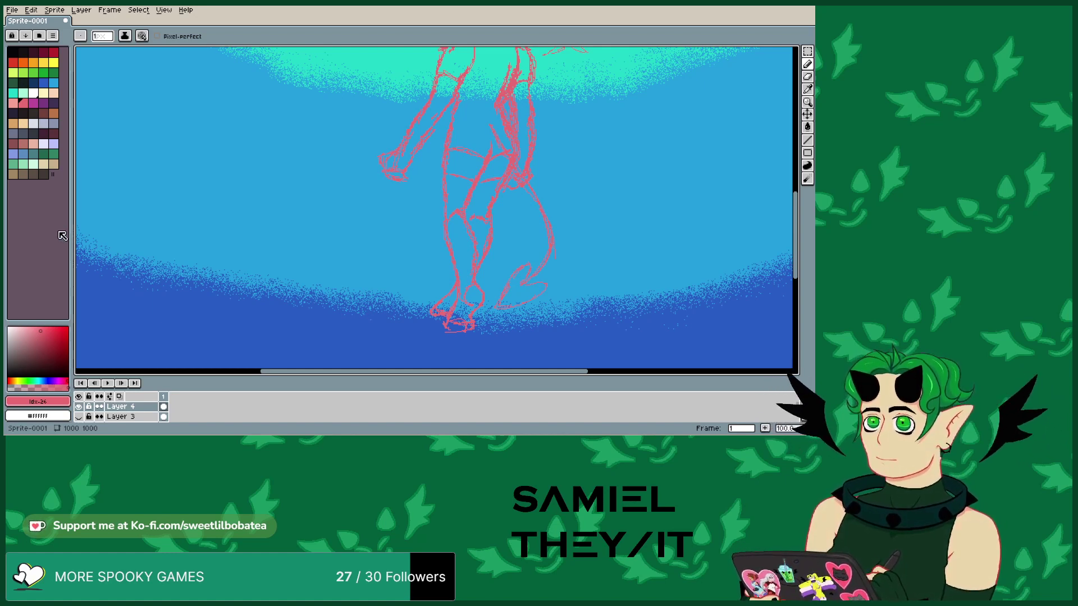
# - Select Layer 1, sample the surrounding teal and paint over the stray white specks beside the tip of the figure's wing
pyautogui.scroll(-3, 532, 197)
pyautogui.scroll(3, 564, 106)
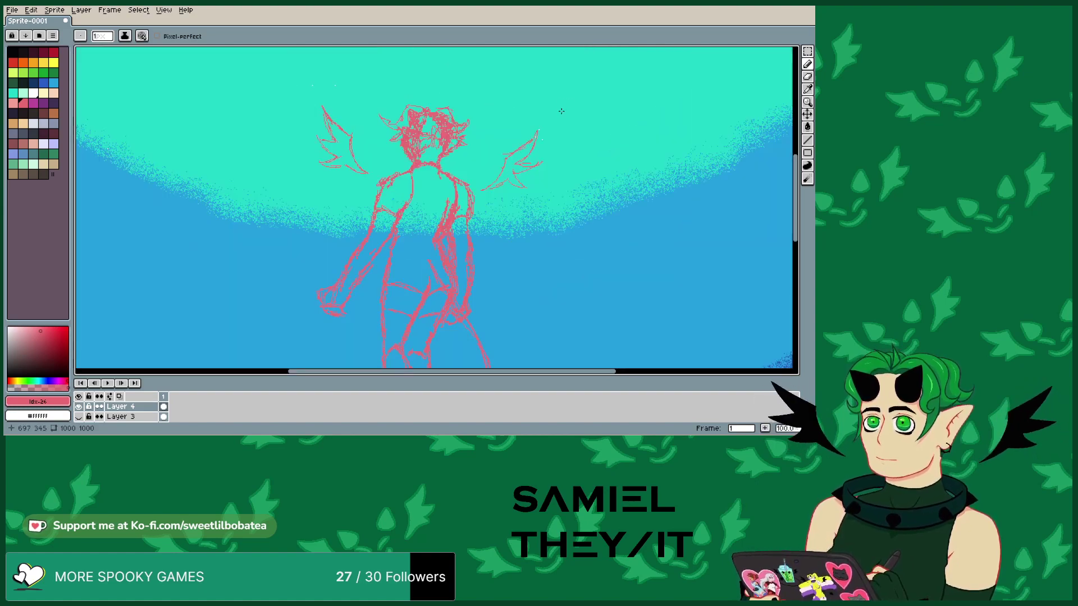
pyautogui.scroll(-1, 563, 106)
pyautogui.scroll(2, 549, 133)
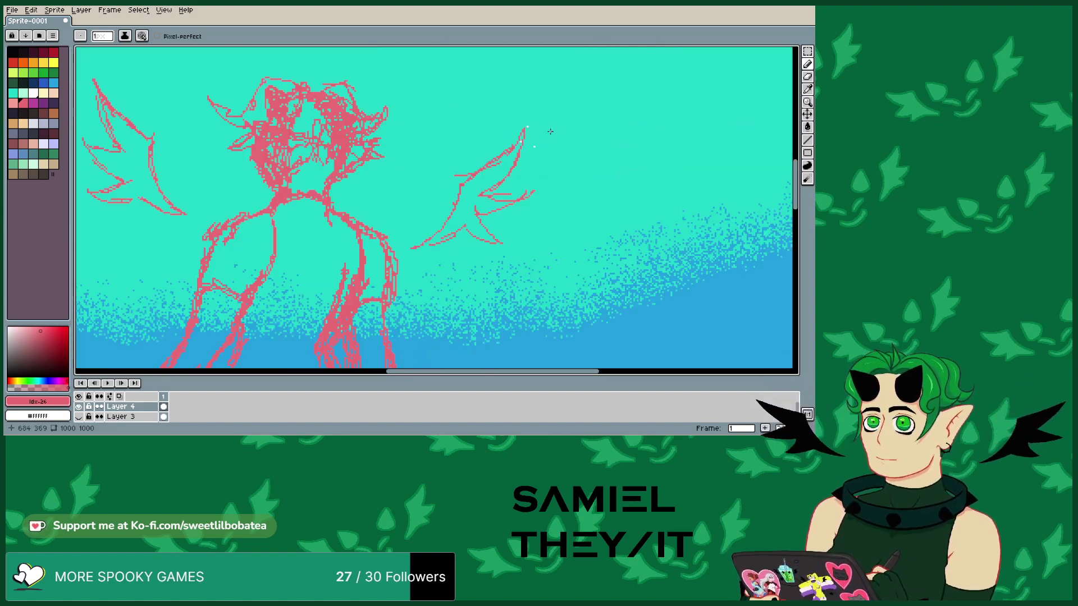
pyautogui.scroll(-2, 147, 417)
pyautogui.click(146, 416)
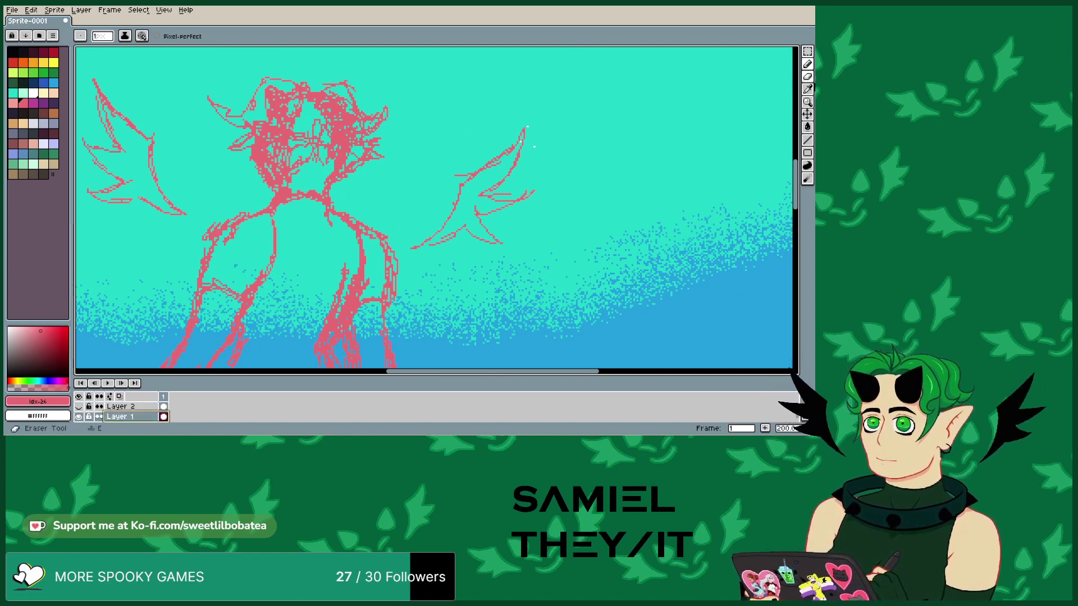
pyautogui.click(807, 89)
pyautogui.click(592, 152)
pyautogui.click(807, 66)
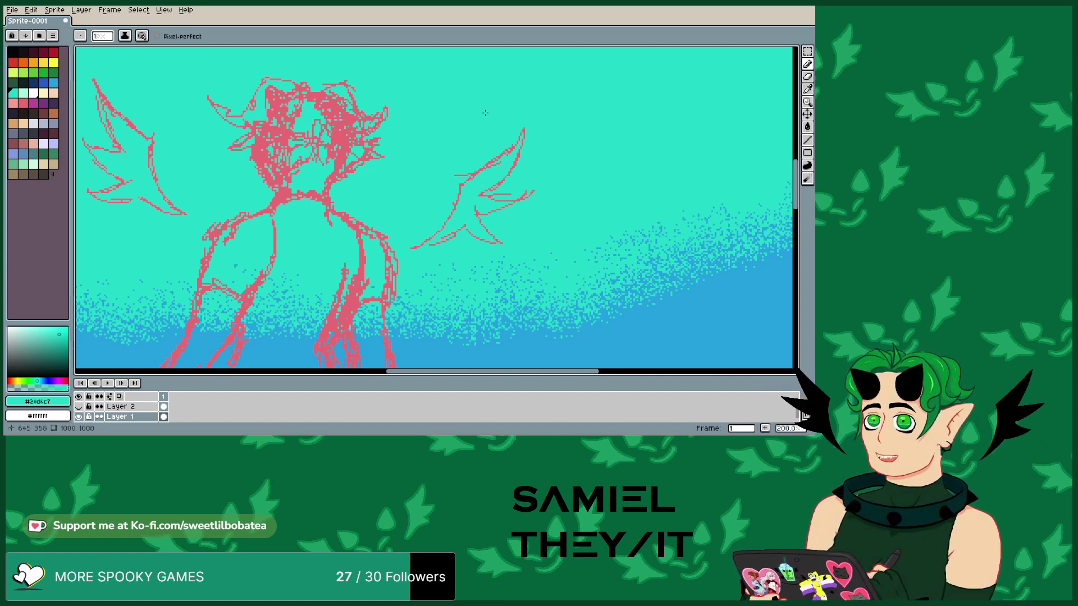
# - Examine the background from the pale upper area down to the dark lower bands for remaining stray specks
pyautogui.scroll(-3, 535, 169)
pyautogui.scroll(5, 534, 169)
pyautogui.scroll(1, 595, 137)
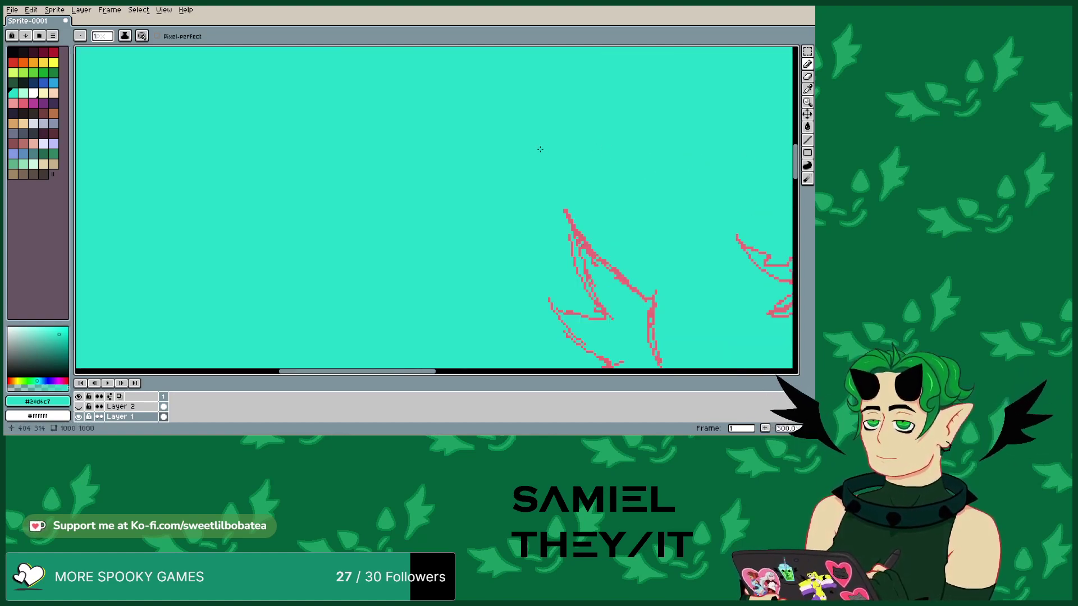
pyautogui.scroll(-3, 541, 148)
pyautogui.scroll(-1, 567, 96)
pyautogui.scroll(5, 630, 50)
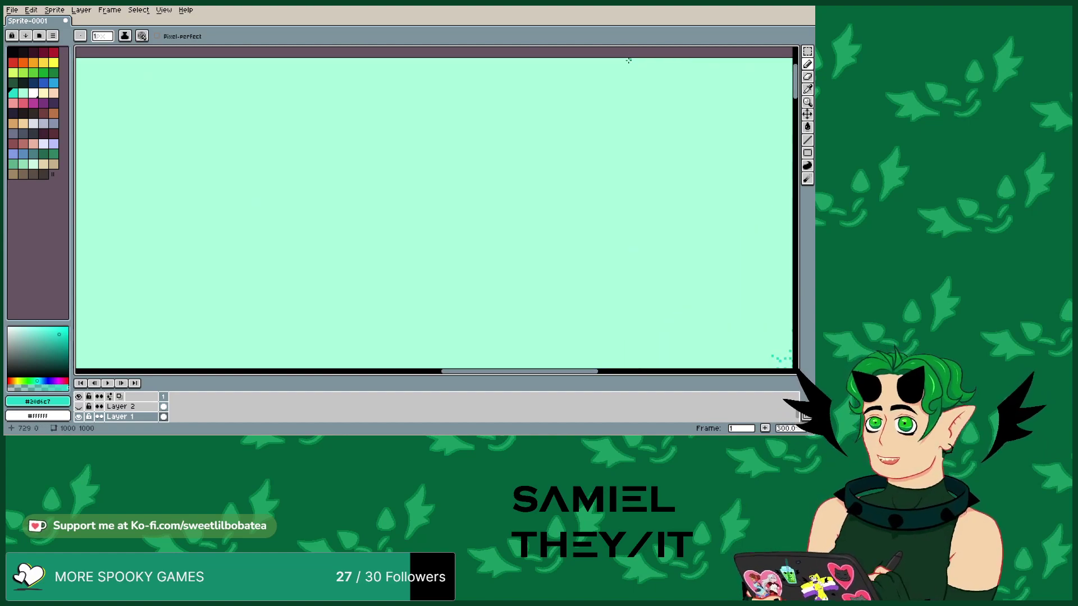
pyautogui.scroll(-5, 363, 242)
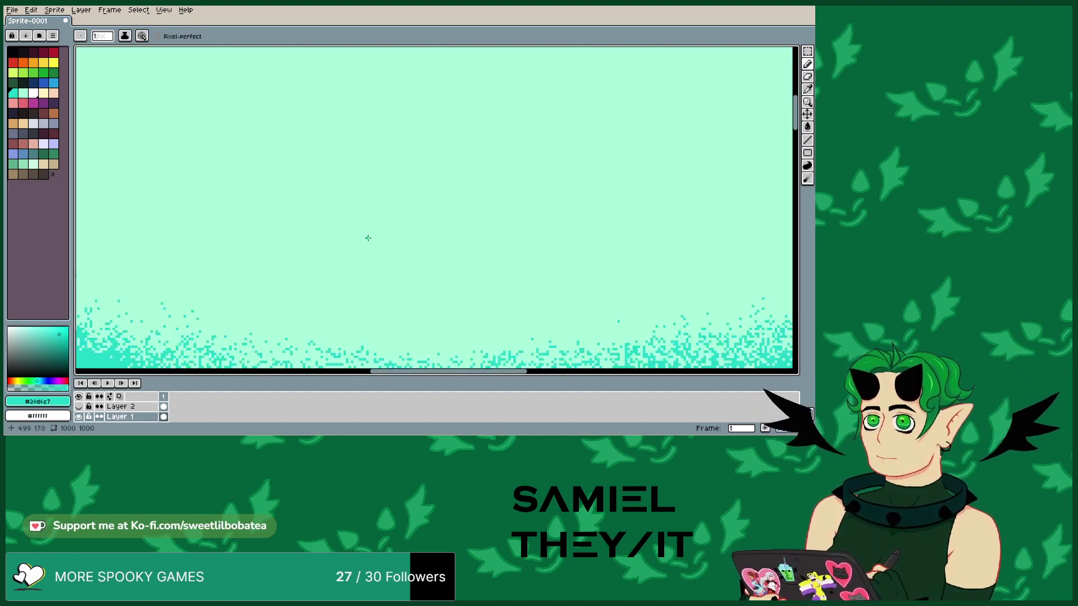
pyautogui.scroll(3, 431, 282)
pyautogui.scroll(-3, 525, 260)
pyautogui.scroll(1, 448, 100)
pyautogui.scroll(-3, 448, 100)
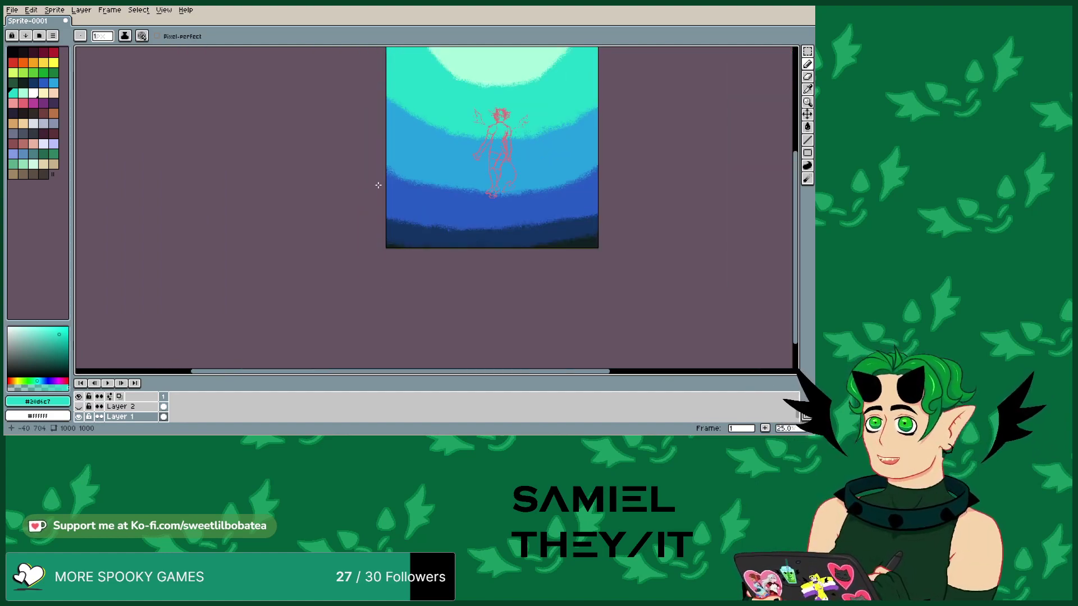
pyautogui.scroll(3, 393, 241)
pyautogui.scroll(-2, 365, 236)
pyautogui.scroll(3, 218, 277)
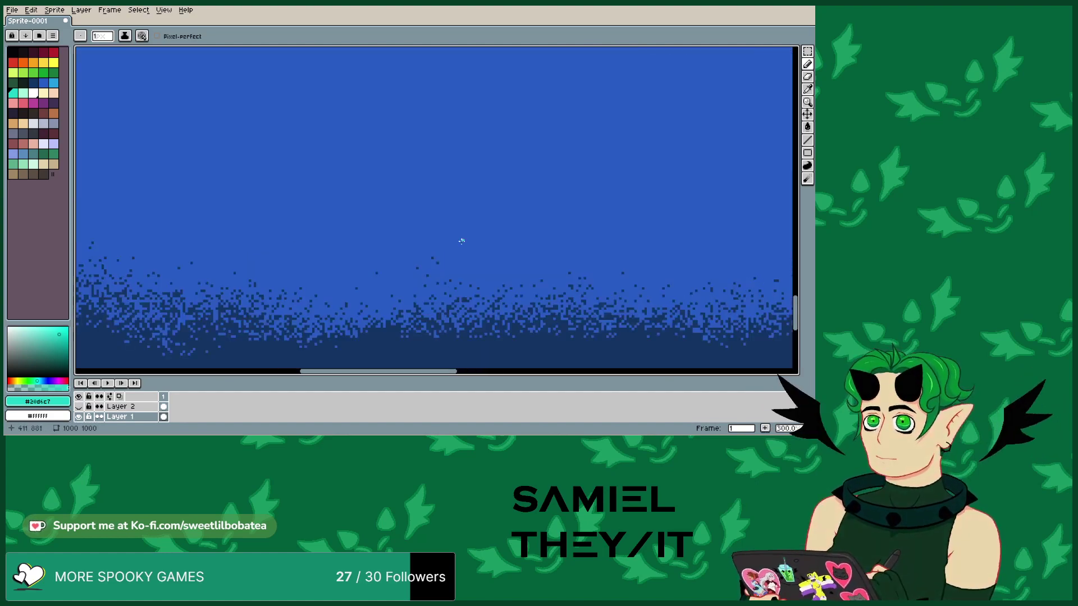
pyautogui.scroll(-2, 474, 242)
pyautogui.scroll(4, 556, 280)
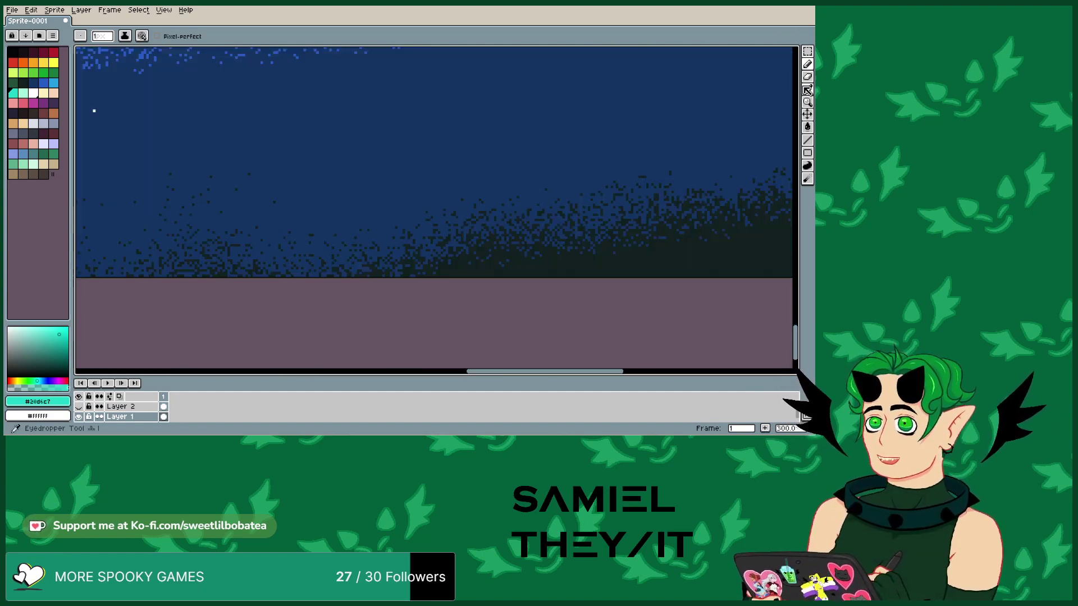
# - Sample the navy background colour #143464 and return to the pencil to cover the stray white speck in the lower band
pyautogui.click(807, 89)
pyautogui.click(467, 123)
pyautogui.click(807, 63)
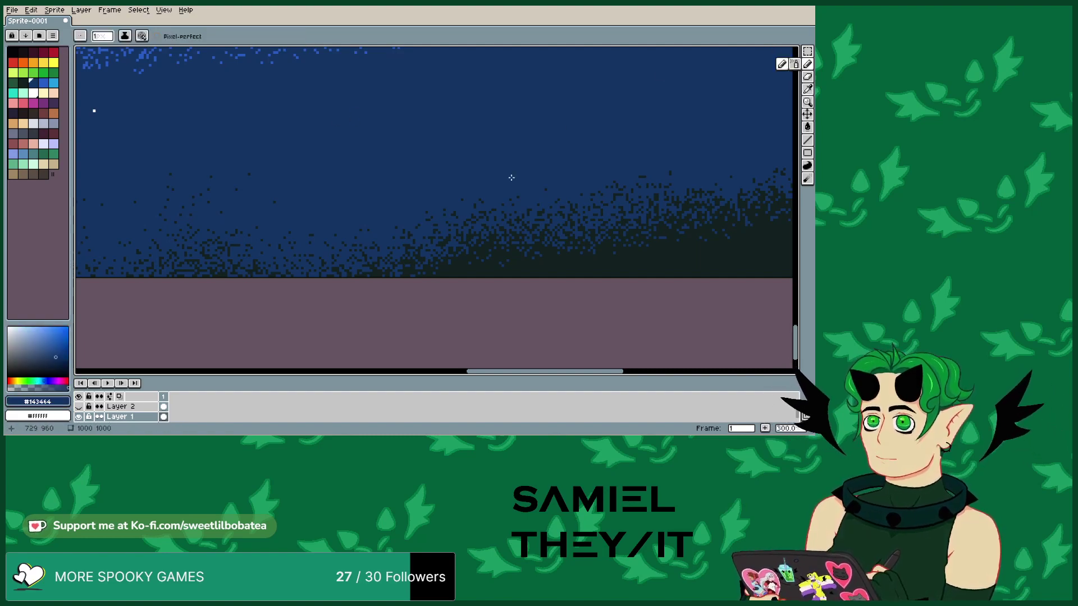
# - Check the remaining background bands and the canvas edges around the figure for stray pixels
pyautogui.scroll(-2, 303, 149)
pyautogui.scroll(2, 314, 180)
pyautogui.scroll(-2, 310, 234)
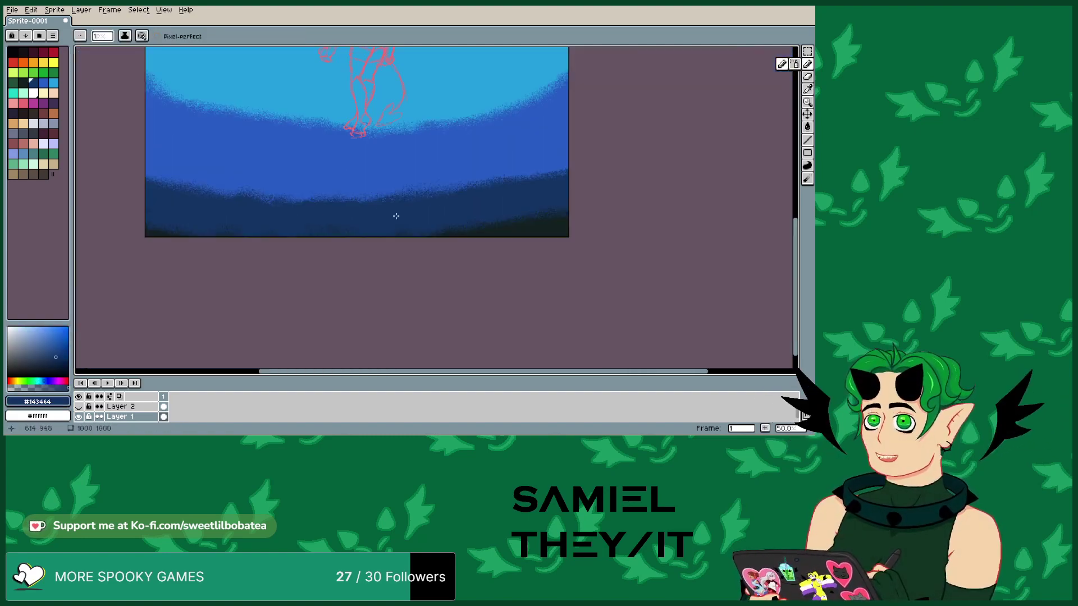
pyautogui.scroll(1, 93, 169)
pyautogui.scroll(-2, 173, 178)
pyautogui.scroll(3, 581, 121)
pyautogui.scroll(-4, 582, 121)
pyautogui.scroll(3, 581, 122)
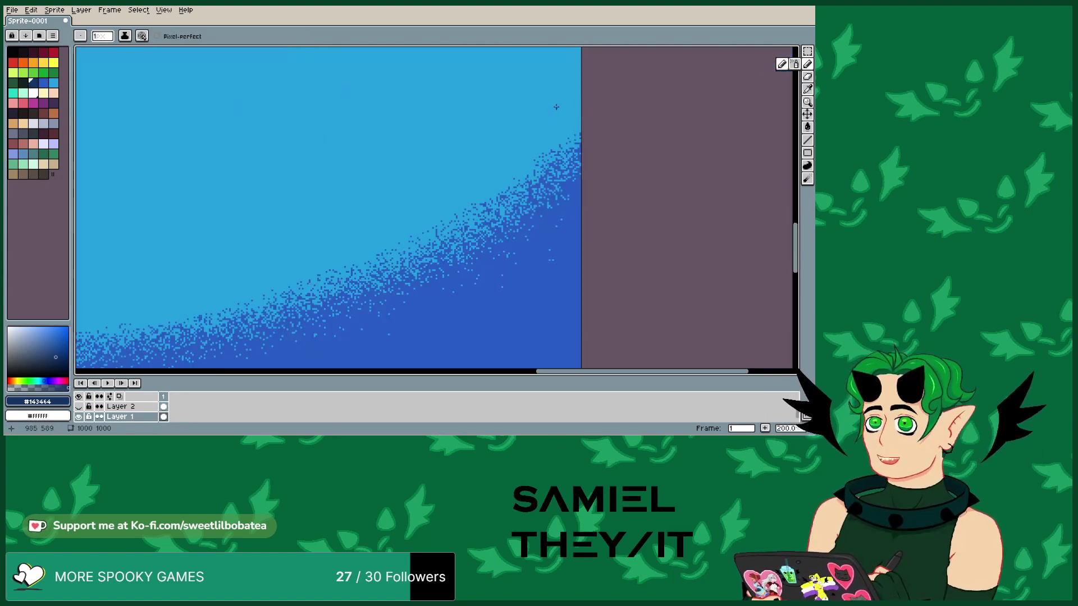
pyautogui.scroll(-3, 556, 103)
pyautogui.scroll(2, 311, 96)
pyautogui.scroll(-3, 311, 97)
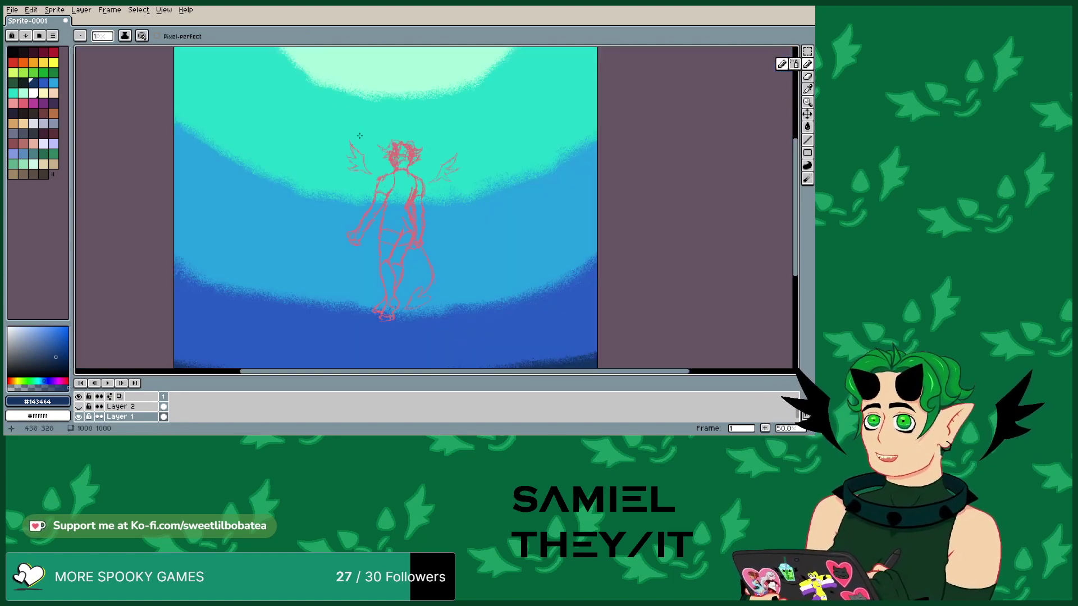
pyautogui.scroll(3, 365, 224)
pyautogui.scroll(-4, 413, 151)
pyautogui.scroll(1, 413, 151)
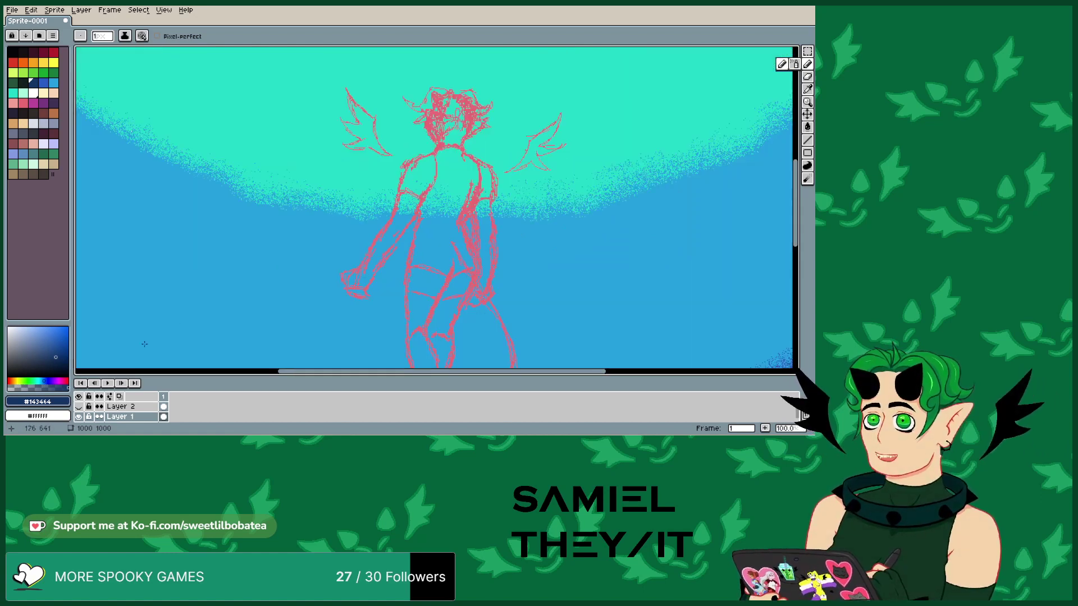
pyautogui.scroll(1, 126, 414)
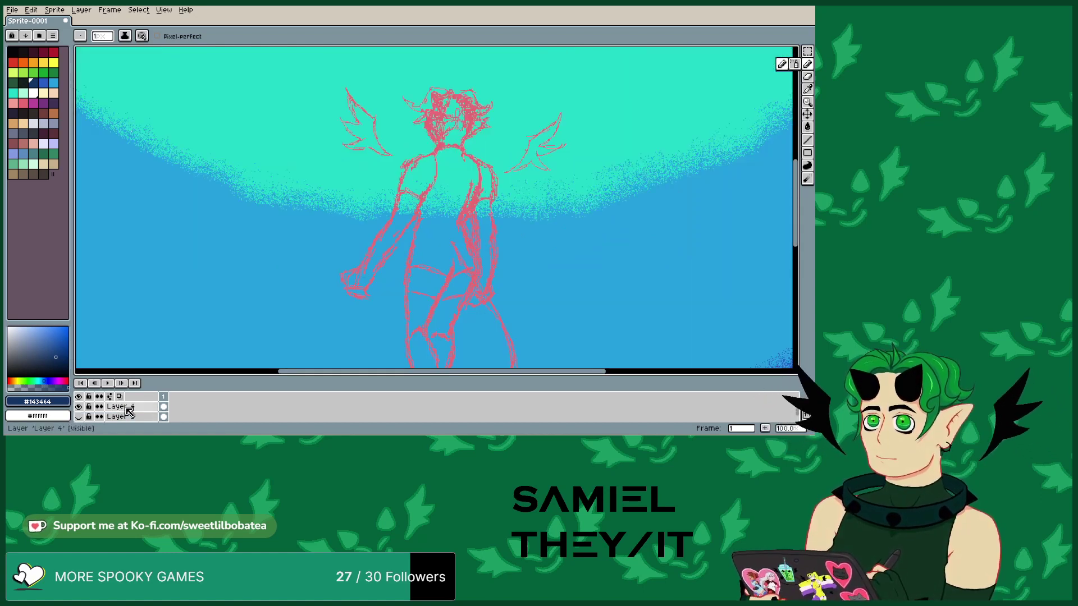
# - Add a new empty layer directly above the sketch on Layer 4
pyautogui.click(121, 406)
pyautogui.scroll(-3, 442, 189)
pyautogui.scroll(3, 441, 189)
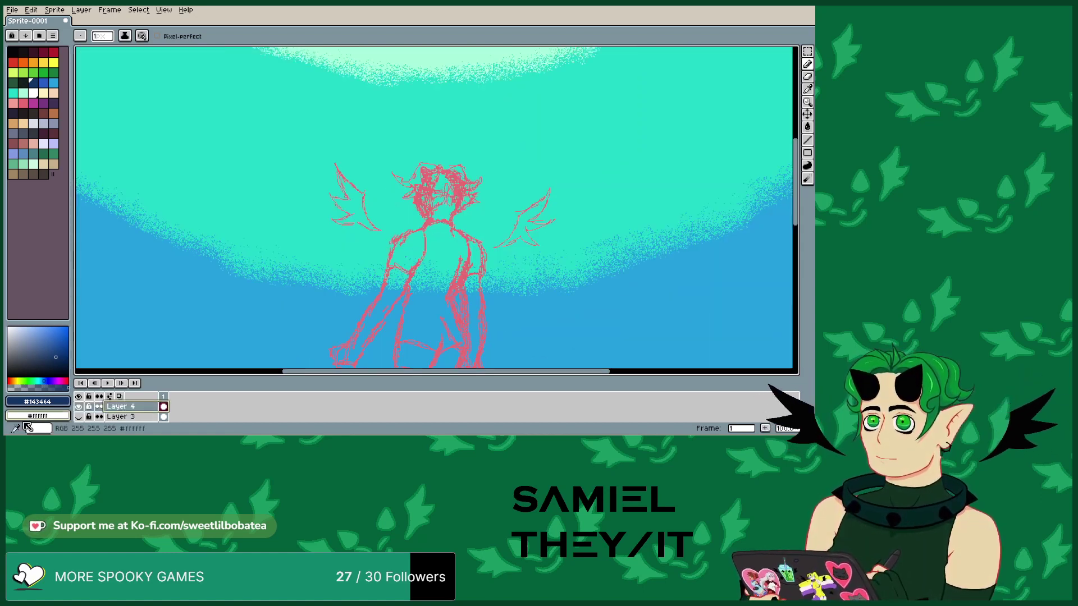
pyautogui.click(81, 10)
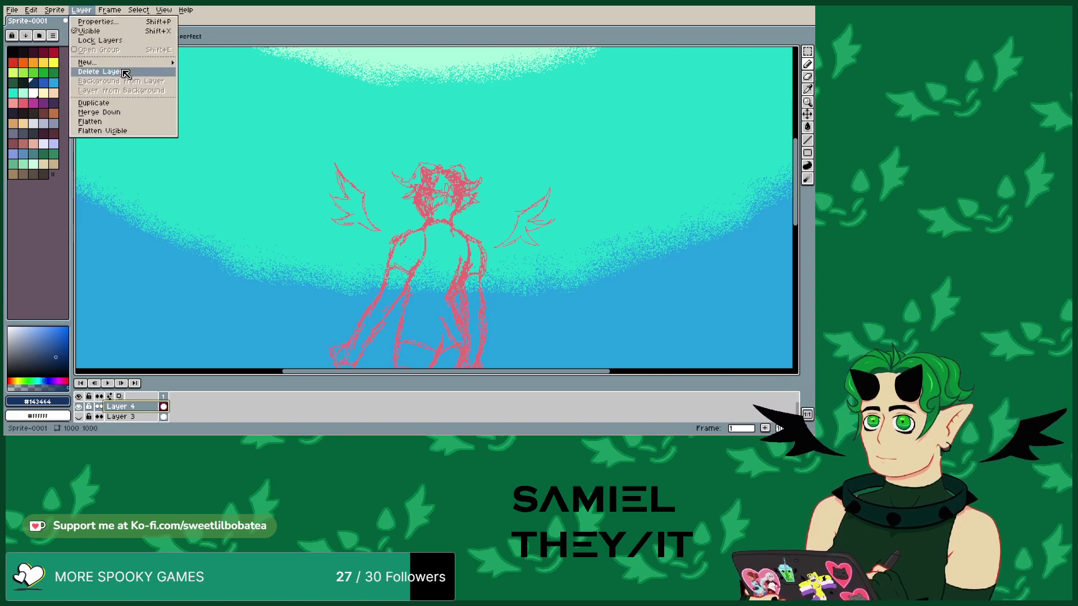
pyautogui.moveTo(123, 64)
pyautogui.click(197, 66)
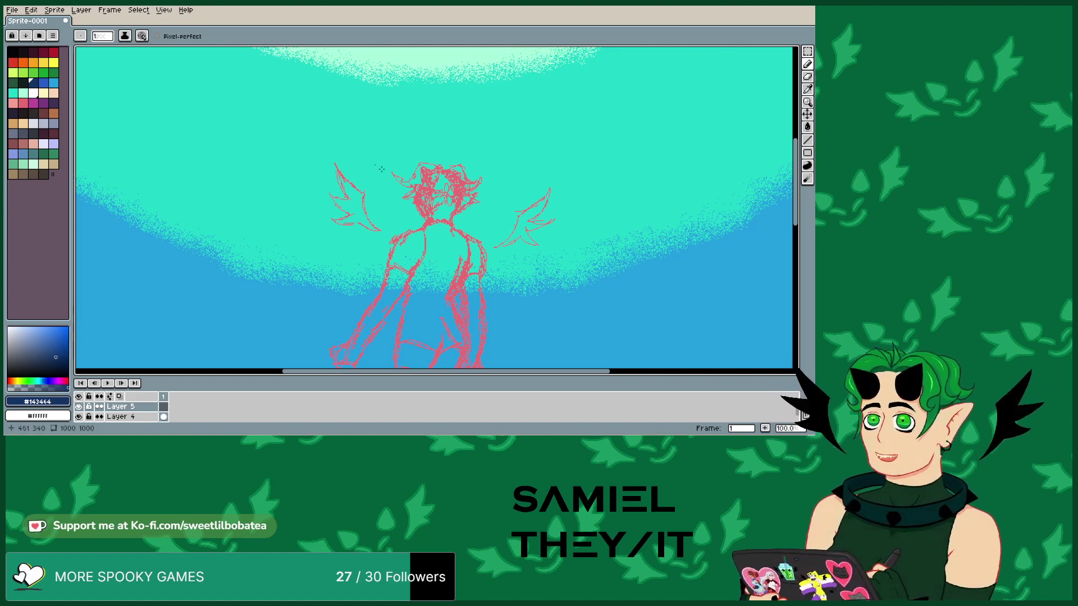
# - Choose the near-black palette colour Idx-1 for outlining the figure's head
pyautogui.scroll(-1, 376, 164)
pyautogui.scroll(1, 439, 312)
pyautogui.scroll(-1, 393, 224)
pyautogui.scroll(1, 411, 162)
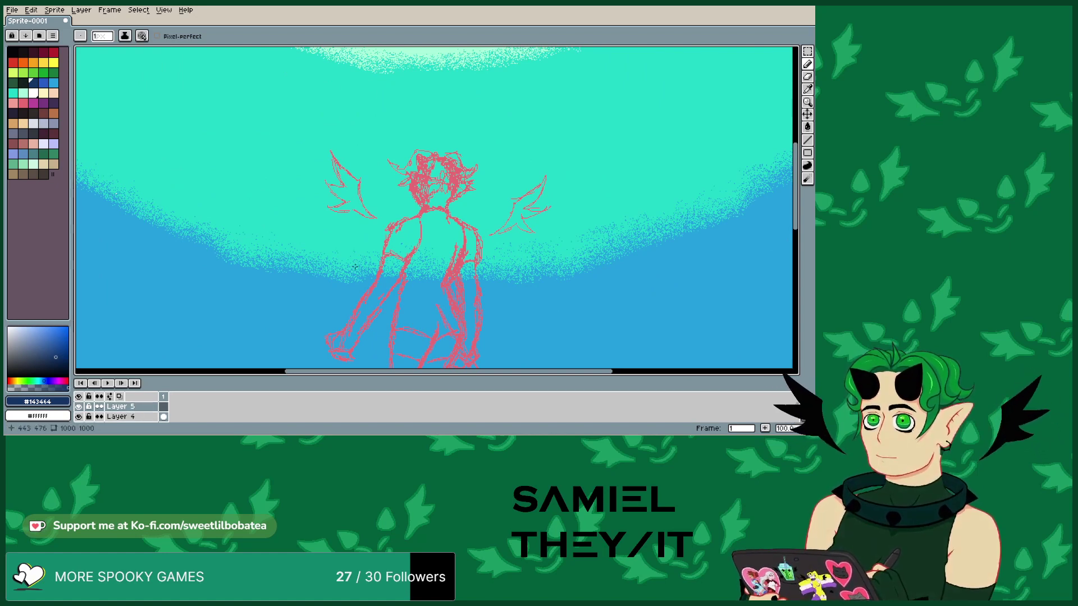
pyautogui.click(24, 84)
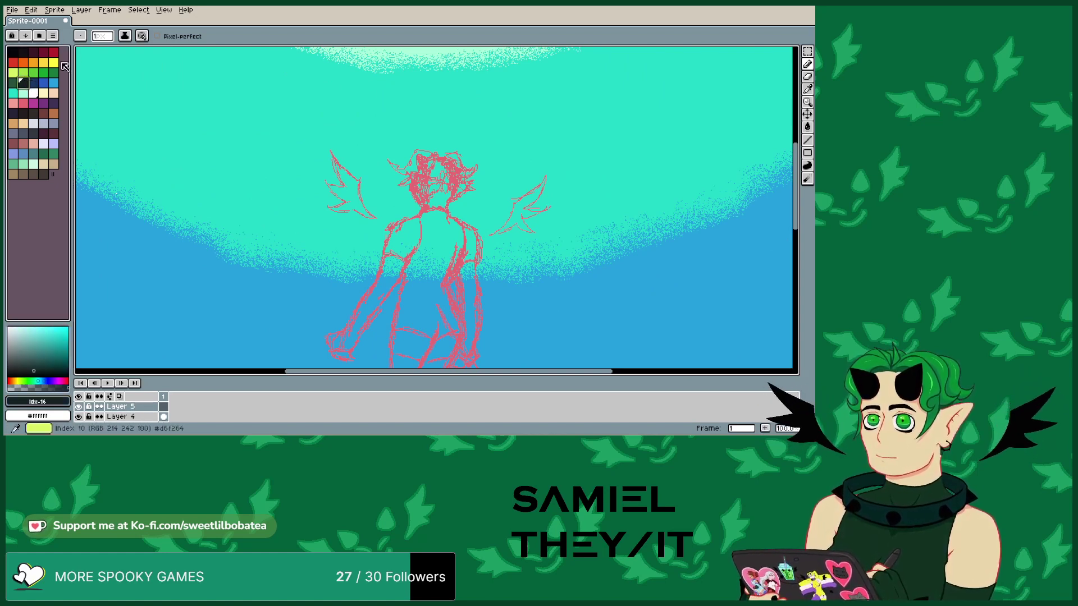
pyautogui.click(24, 52)
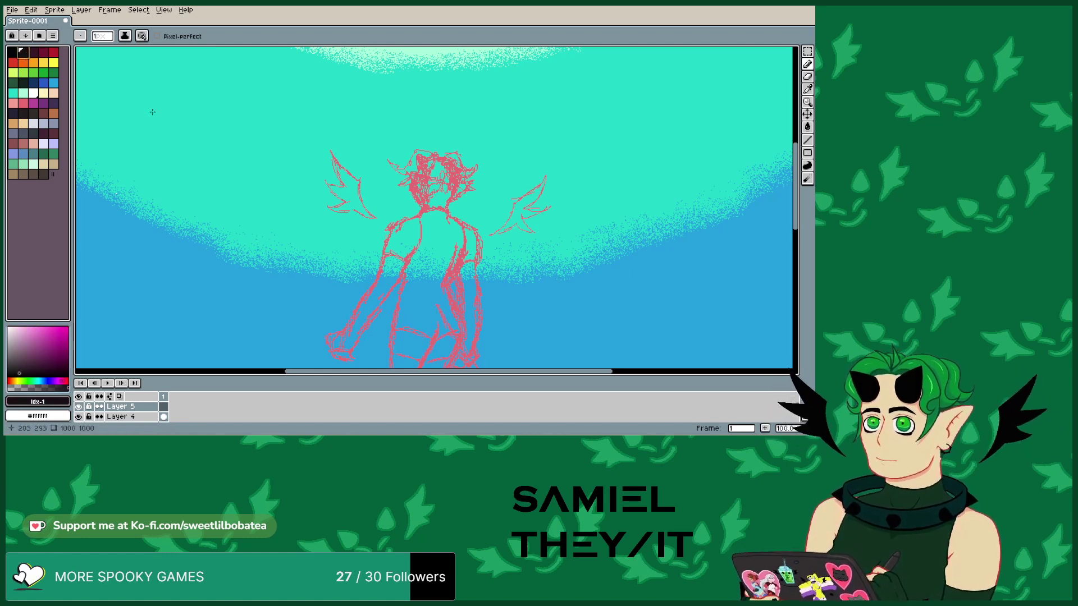
pyautogui.press('+')
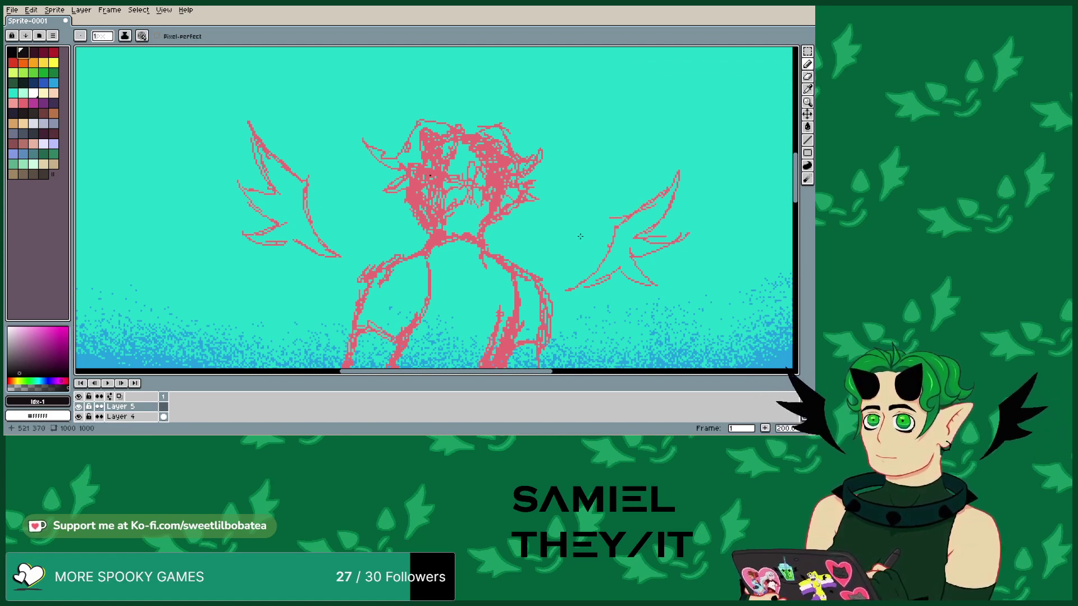
# - Try outlining the figure's two pointed ears in near-black on Layer 5
pyautogui.moveTo(416, 167)
pyautogui.mouseDown()
pyautogui.moveTo(438, 176)
pyautogui.moveTo(424, 193)
pyautogui.mouseUp()
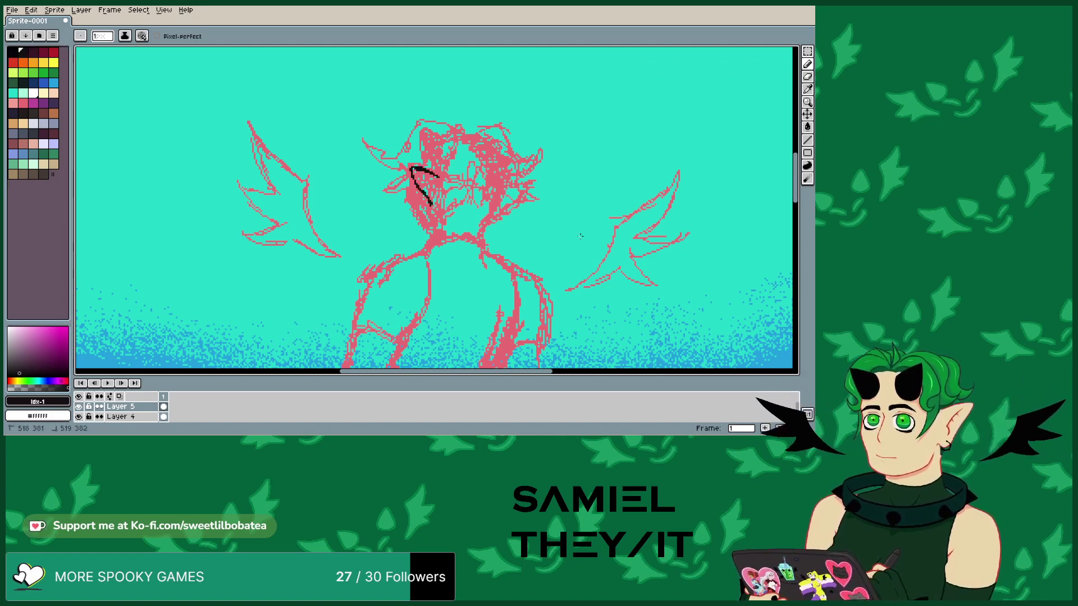
pyautogui.moveTo(508, 182)
pyautogui.mouseDown()
pyautogui.moveTo(531, 180)
pyautogui.moveTo(520, 200)
pyautogui.mouseUp()
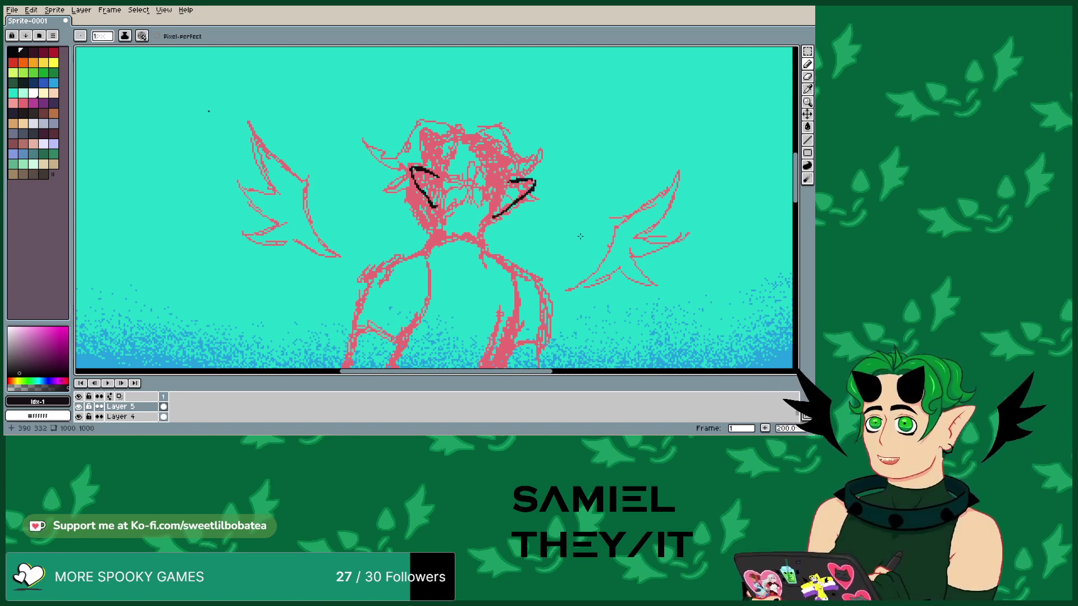
# - Undo all the near-black ear strokes and restore the empty Layer 5 above the sketch
pyautogui.hotkey('alt', 'e')
pyautogui.press('Return')
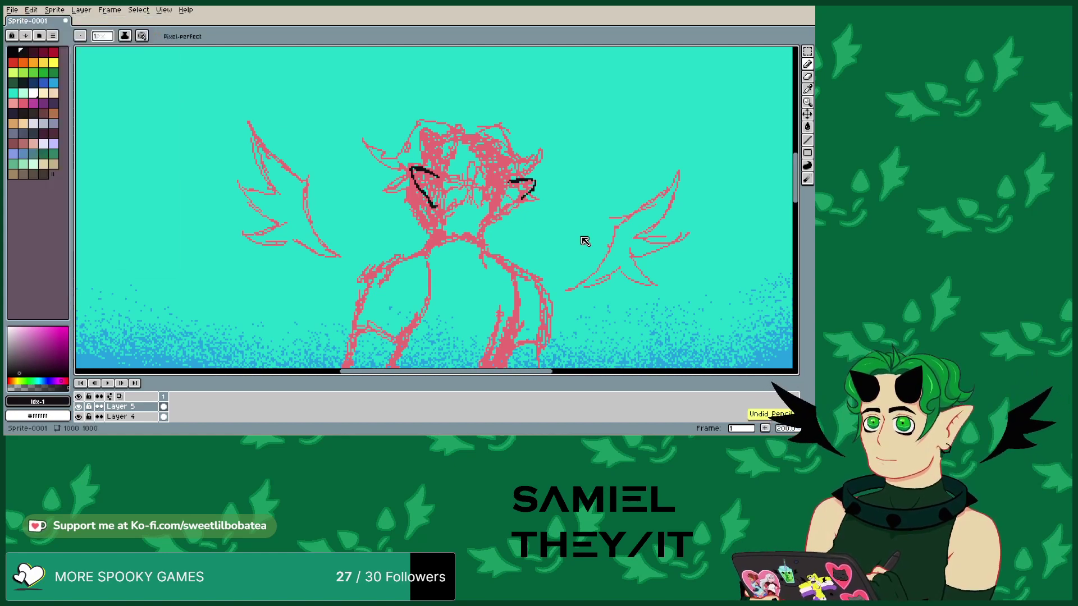
pyautogui.hotkey('alt', 'e')
pyautogui.press('Return')
pyautogui.hotkey('alt', 'e')
pyautogui.press('Return')
pyautogui.hotkey('alt', 'e')
pyautogui.press('Return')
pyautogui.hotkey('alt', 'e')
pyautogui.press('Escape')
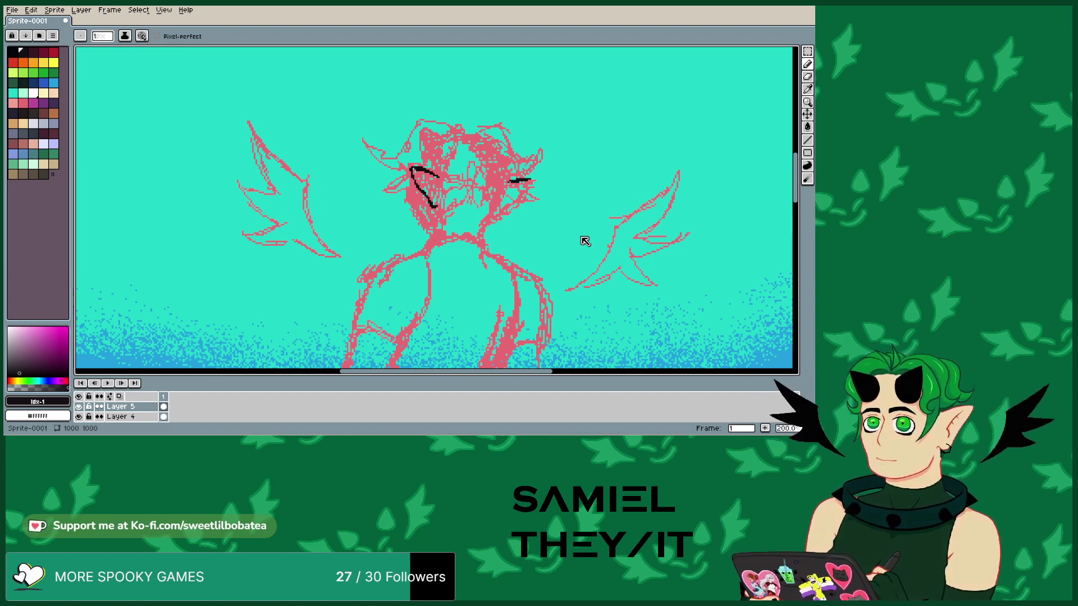
pyautogui.hotkey('ctrl', 'z')
pyautogui.hotkey('ctrl', 'z')
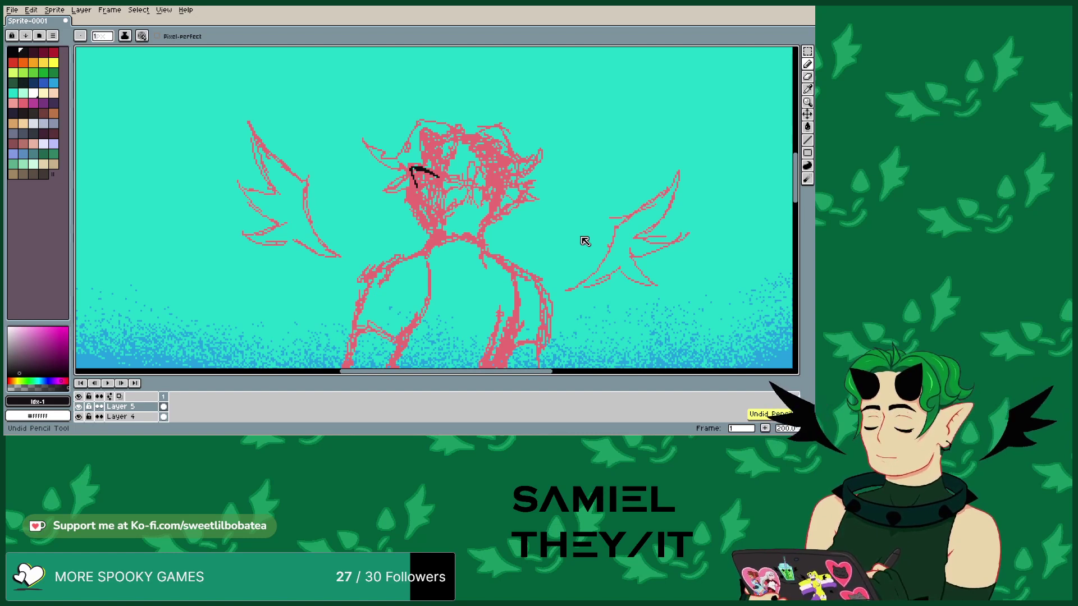
pyautogui.hotkey('ctrl', 'z')
pyautogui.hotkey('ctrl', 'z')
pyautogui.hotkey('ctrl', 'z')
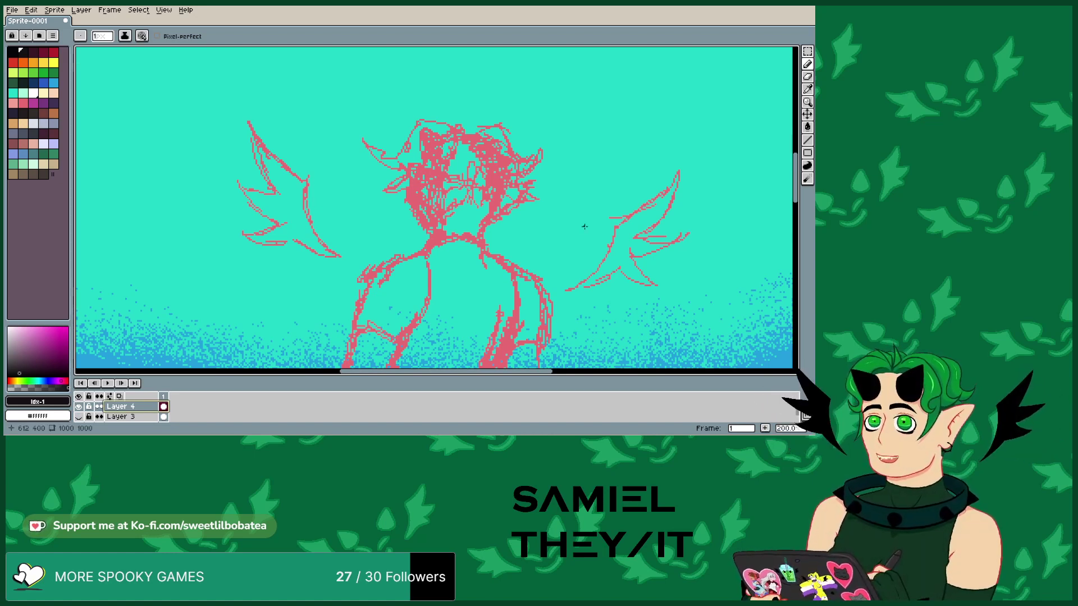
pyautogui.click(31, 9)
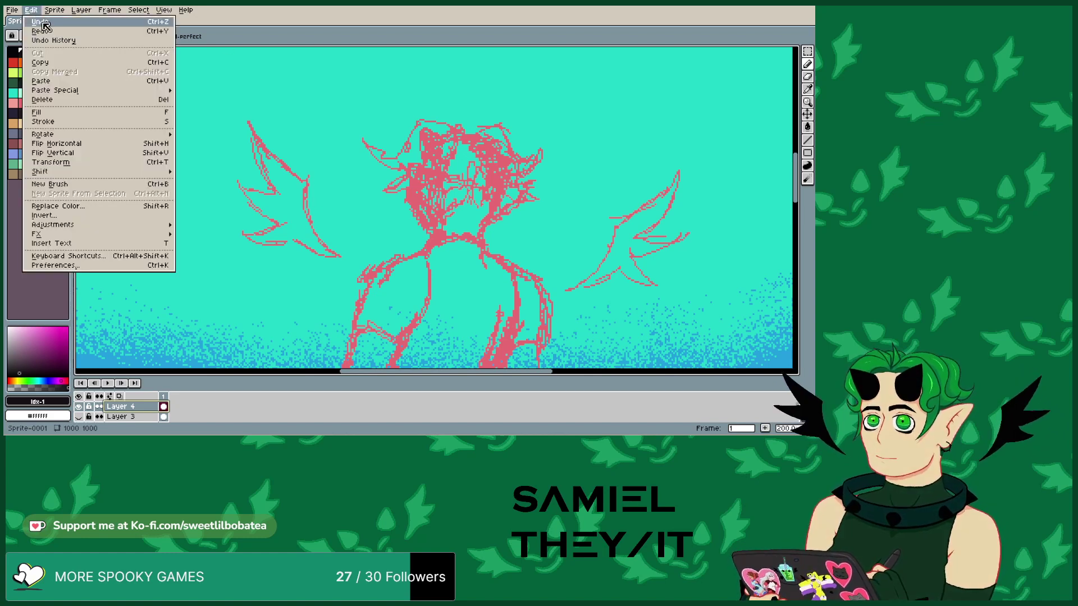
pyautogui.click(51, 36)
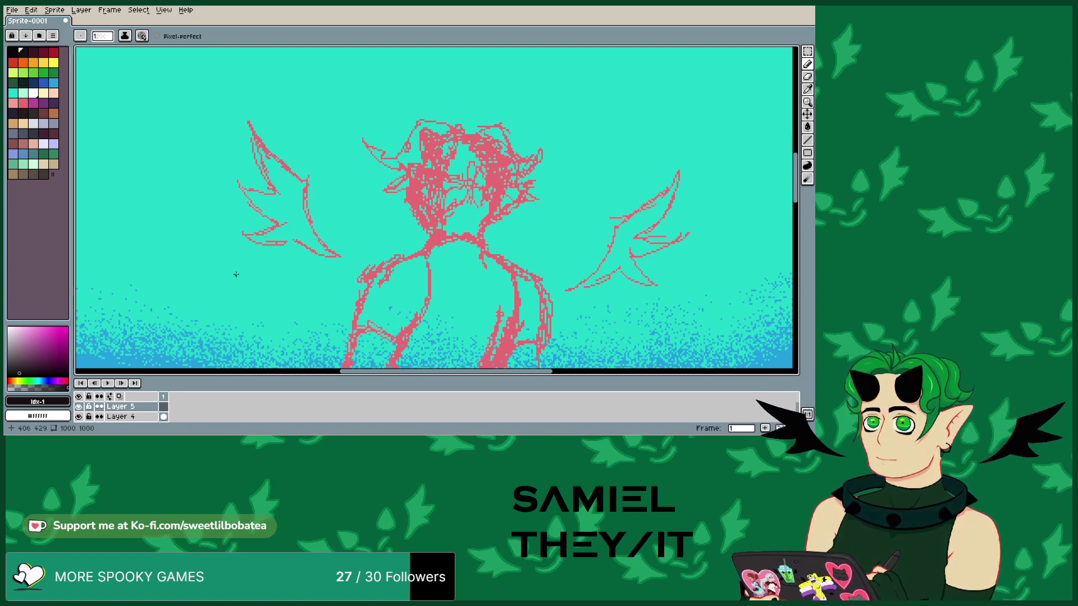
# - Outline the figure's two pointed ears with inner ear marks and the right side of the jaw and neck in near-black on Layer 5
pyautogui.moveTo(426, 178)
pyautogui.mouseDown()
pyautogui.moveTo(399, 194)
pyautogui.moveTo(429, 212)
pyautogui.mouseUp()
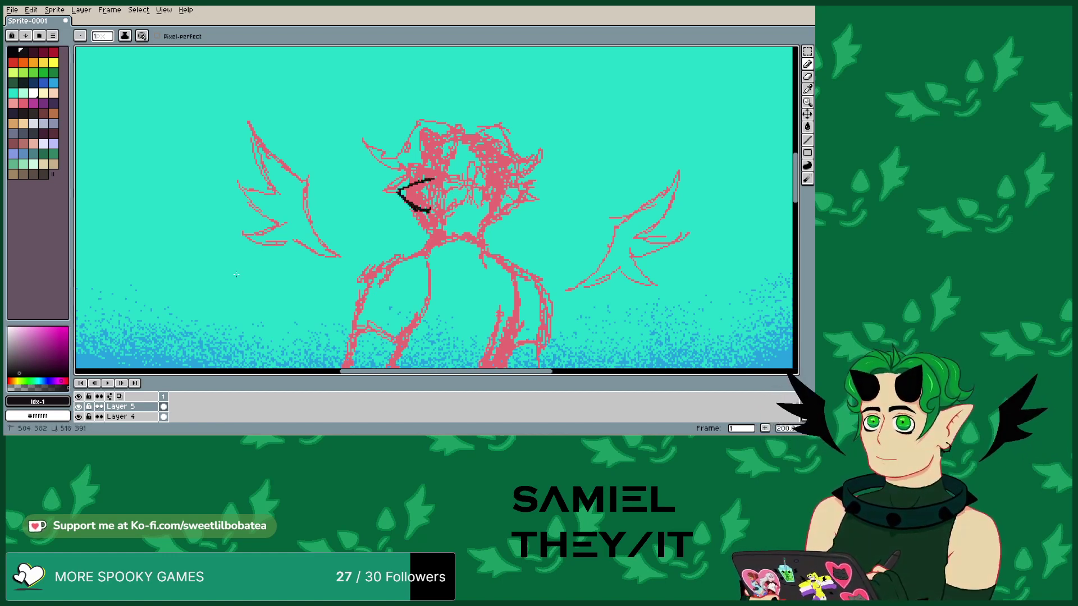
pyautogui.moveTo(505, 175)
pyautogui.mouseDown()
pyautogui.moveTo(535, 197)
pyautogui.moveTo(480, 218)
pyautogui.moveTo(484, 253)
pyautogui.mouseUp()
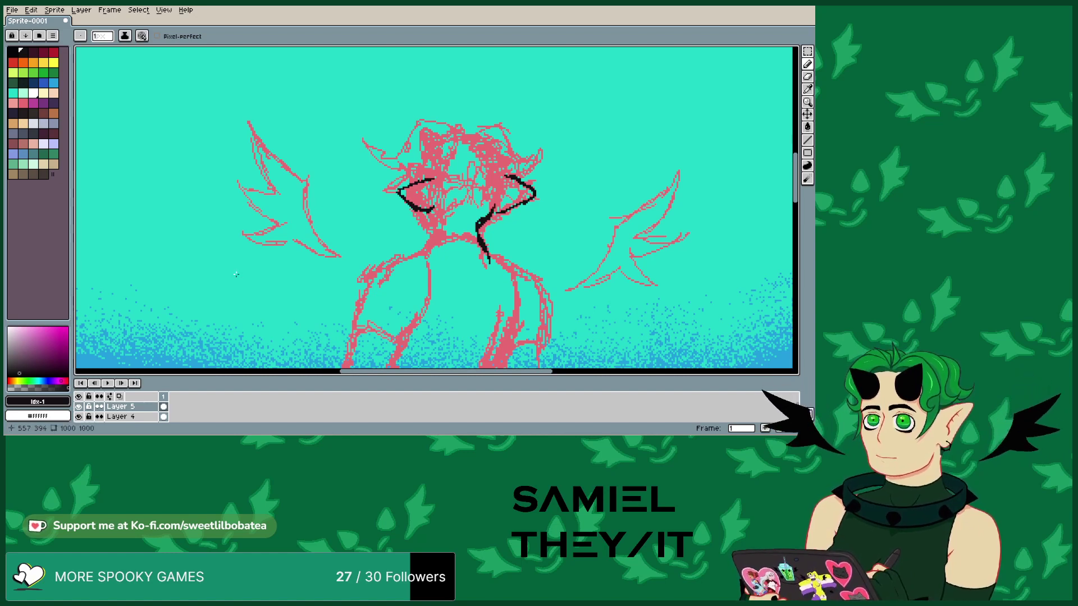
pyautogui.moveTo(512, 184); pyautogui.dragTo(513, 197)
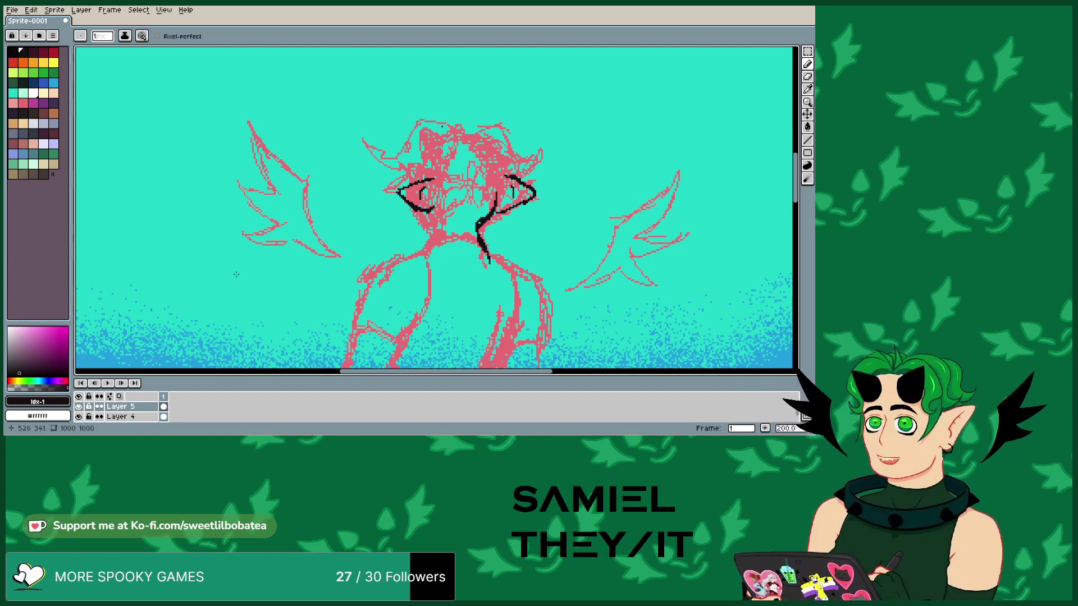
# - Outline the figure's hair in near-black, with upright tufts on the crown, flicked side locks and strands framing the face
pyautogui.moveTo(461, 132)
pyautogui.mouseDown()
pyautogui.moveTo(449, 104)
pyautogui.moveTo(460, 130)
pyautogui.moveTo(467, 103)
pyautogui.moveTo(472, 125)
pyautogui.moveTo(427, 123)
pyautogui.moveTo(399, 153)
pyautogui.moveTo(387, 146)
pyautogui.moveTo(404, 164)
pyautogui.moveTo(435, 136)
pyautogui.moveTo(400, 177)
pyautogui.mouseUp()
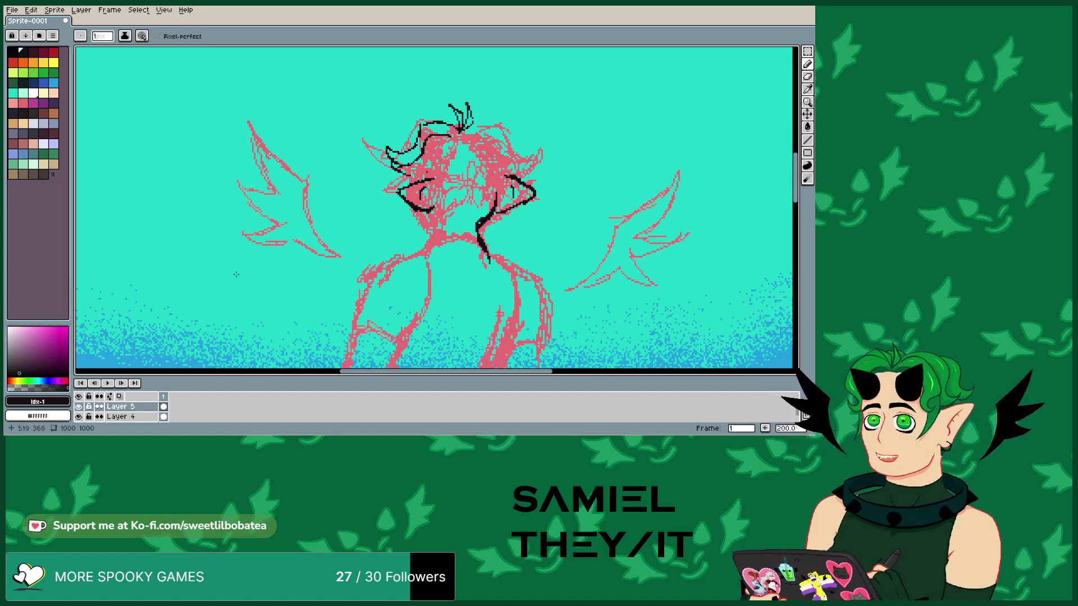
pyautogui.moveTo(445, 150)
pyautogui.mouseDown()
pyautogui.moveTo(432, 156)
pyautogui.moveTo(430, 191)
pyautogui.moveTo(438, 187)
pyautogui.mouseUp()
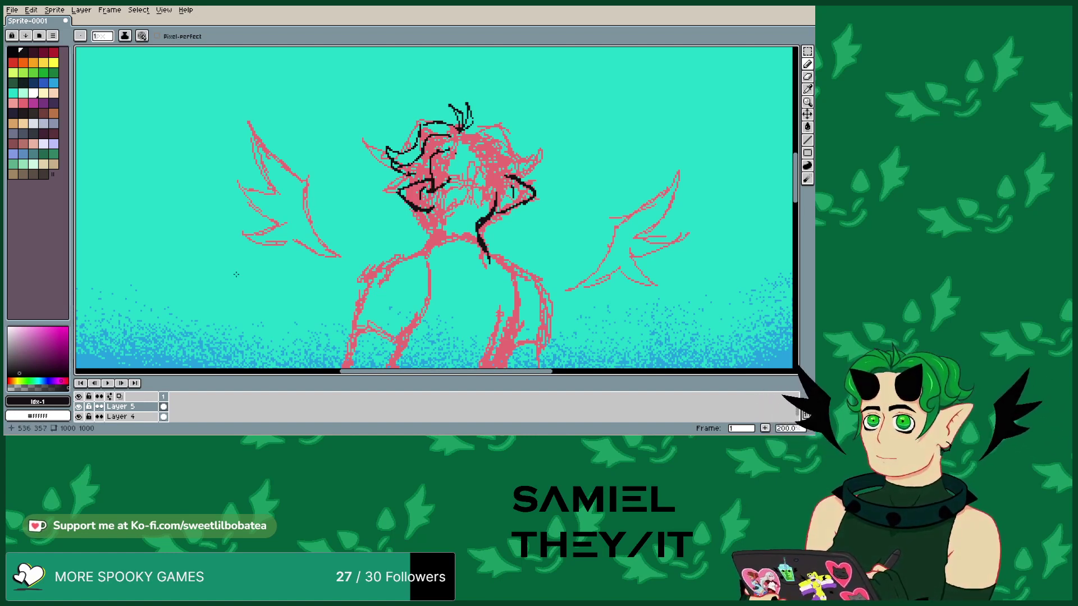
pyautogui.moveTo(448, 161); pyautogui.dragTo(454, 194)
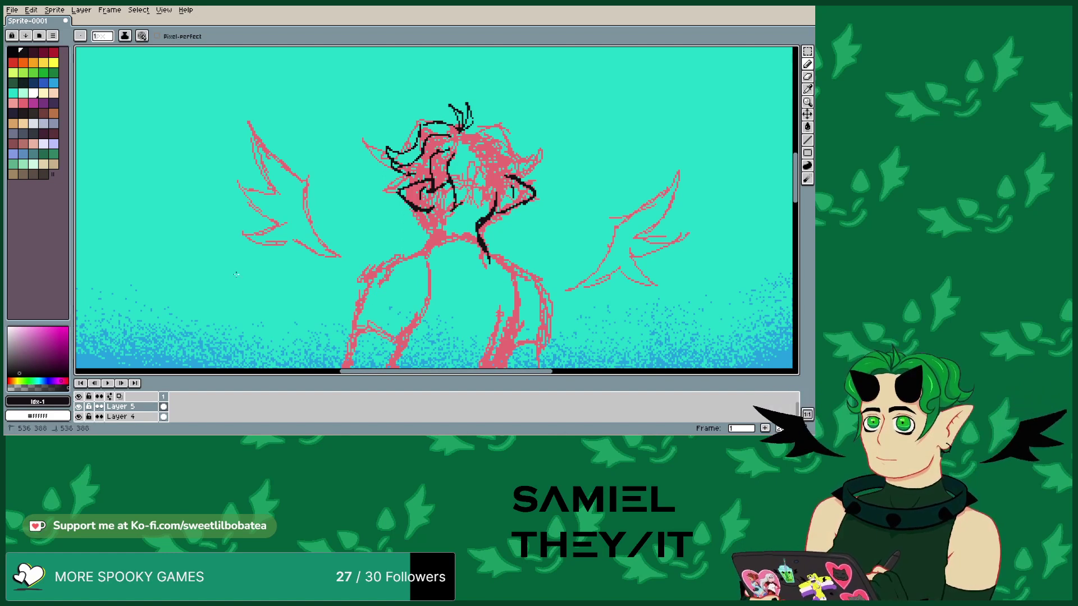
pyautogui.moveTo(475, 148)
pyautogui.mouseDown()
pyautogui.moveTo(484, 143)
pyautogui.moveTo(497, 175)
pyautogui.mouseUp()
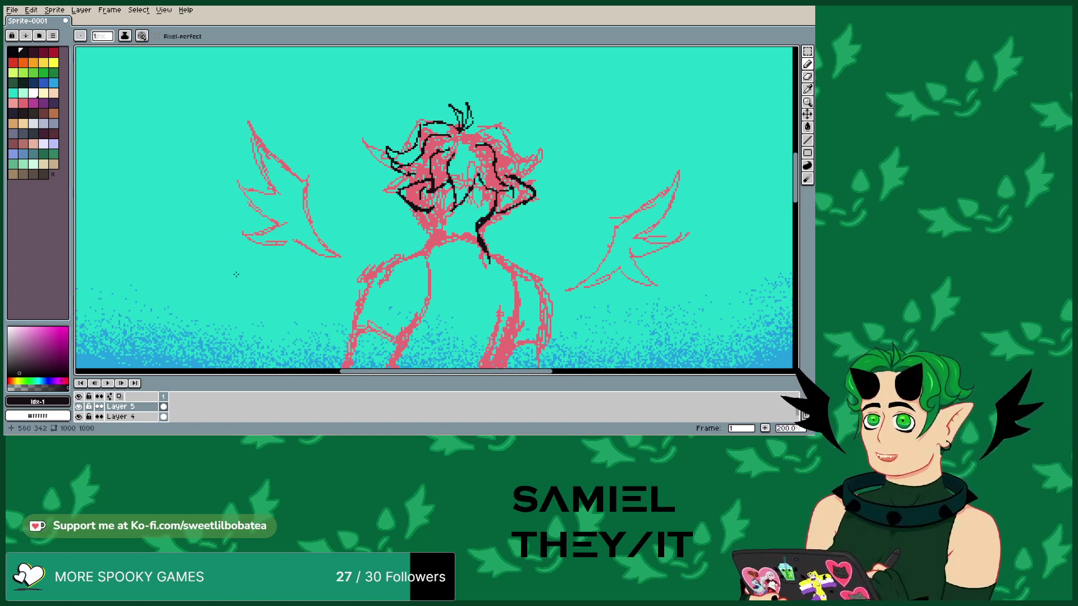
pyautogui.moveTo(508, 152)
pyautogui.mouseDown()
pyautogui.moveTo(531, 161)
pyautogui.moveTo(504, 170)
pyautogui.mouseUp()
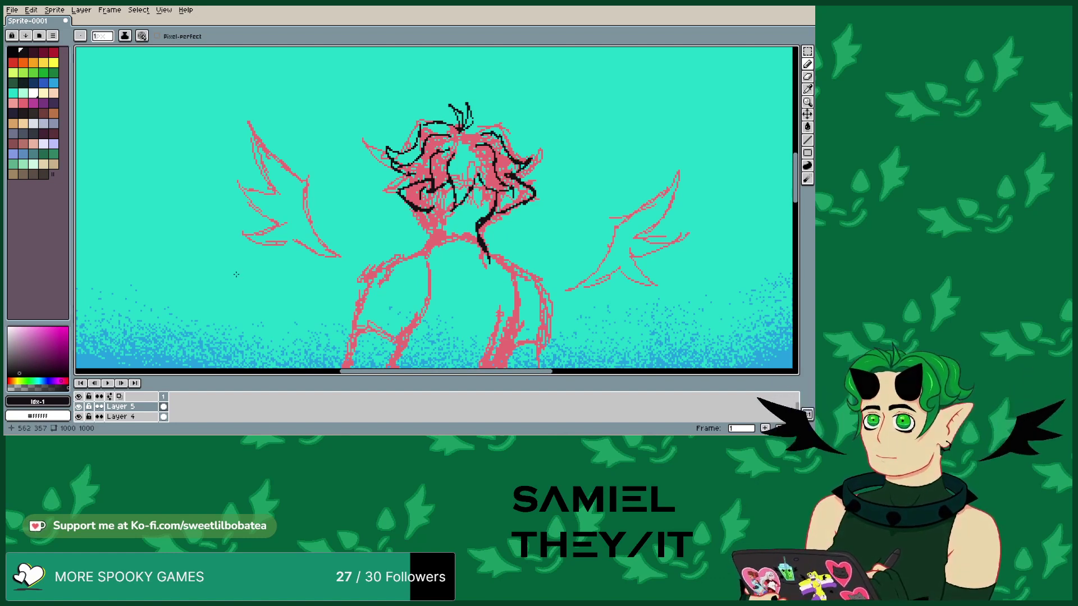
pyautogui.moveTo(473, 123)
pyautogui.mouseDown()
pyautogui.moveTo(488, 119)
pyautogui.moveTo(535, 147)
pyautogui.moveTo(519, 180)
pyautogui.mouseUp()
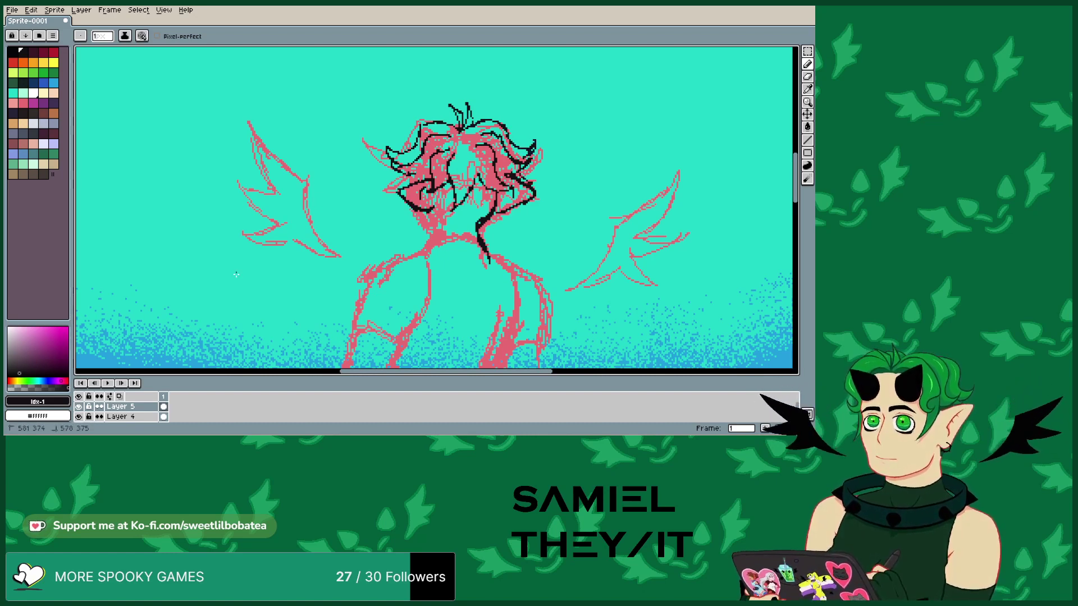
pyautogui.moveTo(426, 170); pyautogui.dragTo(420, 177)
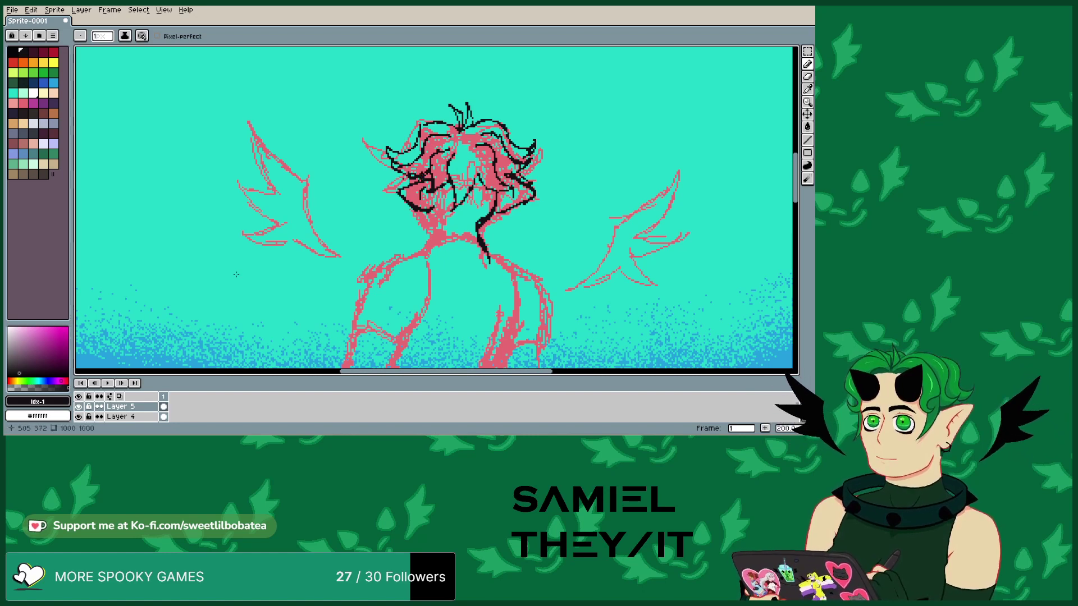
# - Trace the left side of the neck, both shoulders, the upper arms and the right side of the chest in near-black
pyautogui.moveTo(236, 274); pyautogui.dragTo(236, 274)
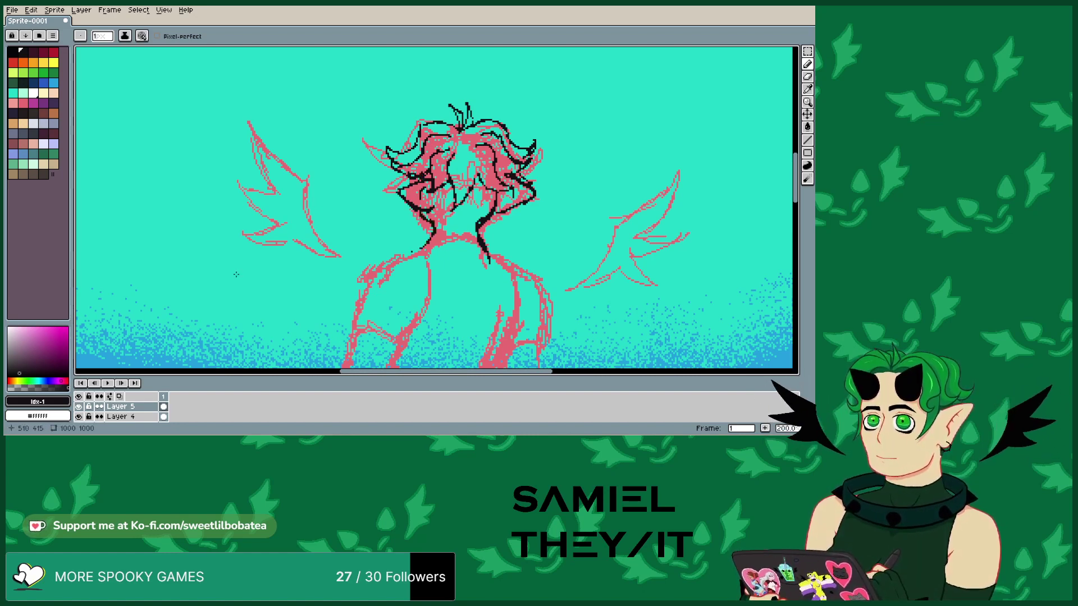
pyautogui.moveTo(418, 250); pyautogui.dragTo(400, 258)
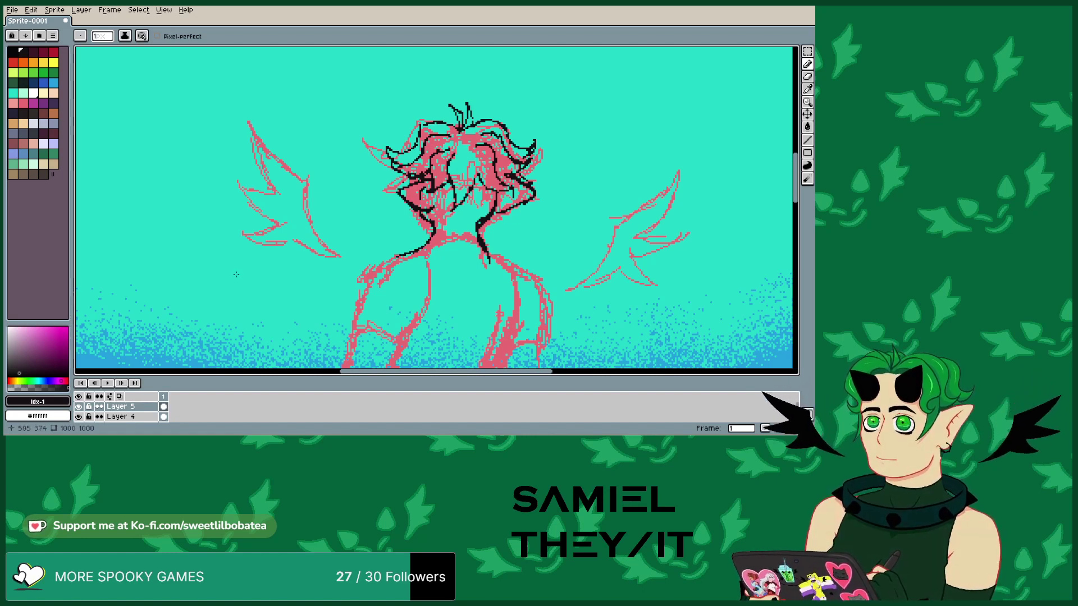
pyautogui.moveTo(405, 179); pyautogui.dragTo(375, 200)
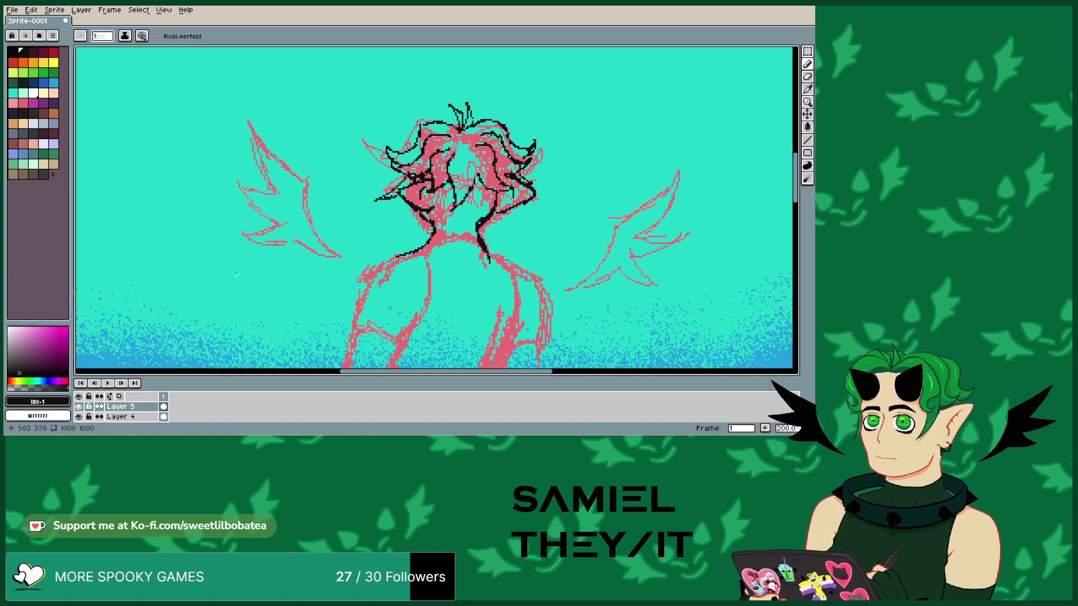
pyautogui.moveTo(491, 254); pyautogui.dragTo(515, 264)
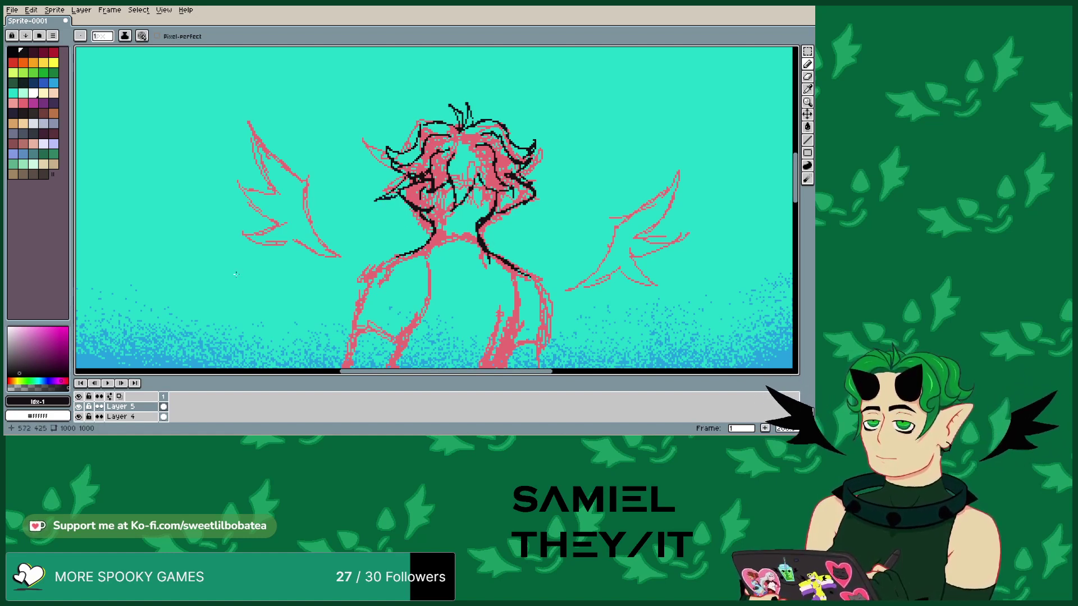
pyautogui.moveTo(548, 306); pyautogui.dragTo(539, 343)
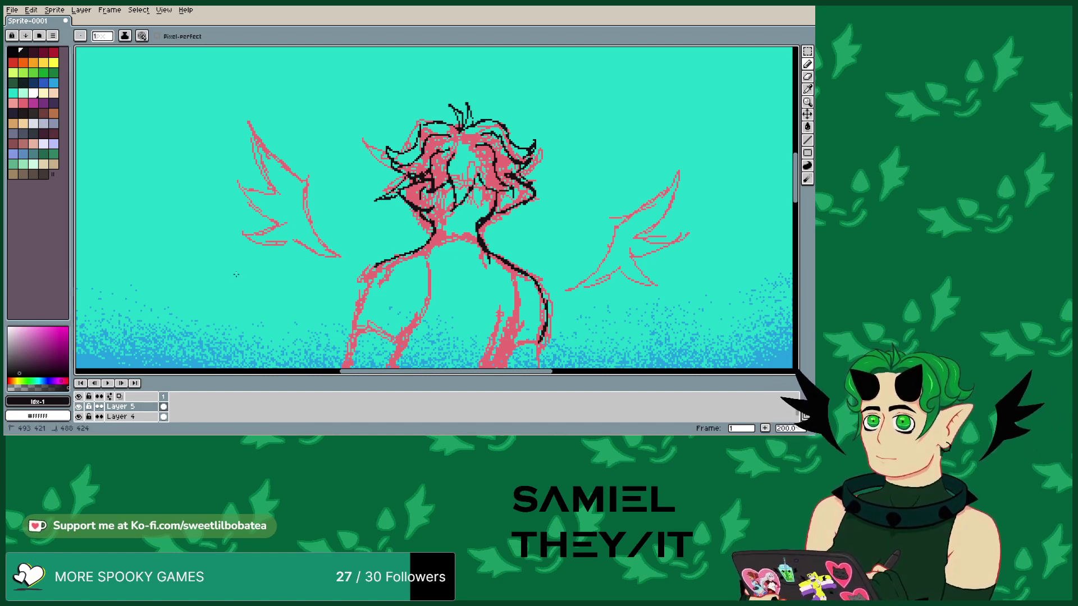
pyautogui.moveTo(372, 265)
pyautogui.mouseDown()
pyautogui.moveTo(356, 319)
pyautogui.moveTo(404, 325)
pyautogui.moveTo(392, 356)
pyautogui.mouseUp()
pyautogui.moveTo(355, 309); pyautogui.dragTo(350, 336)
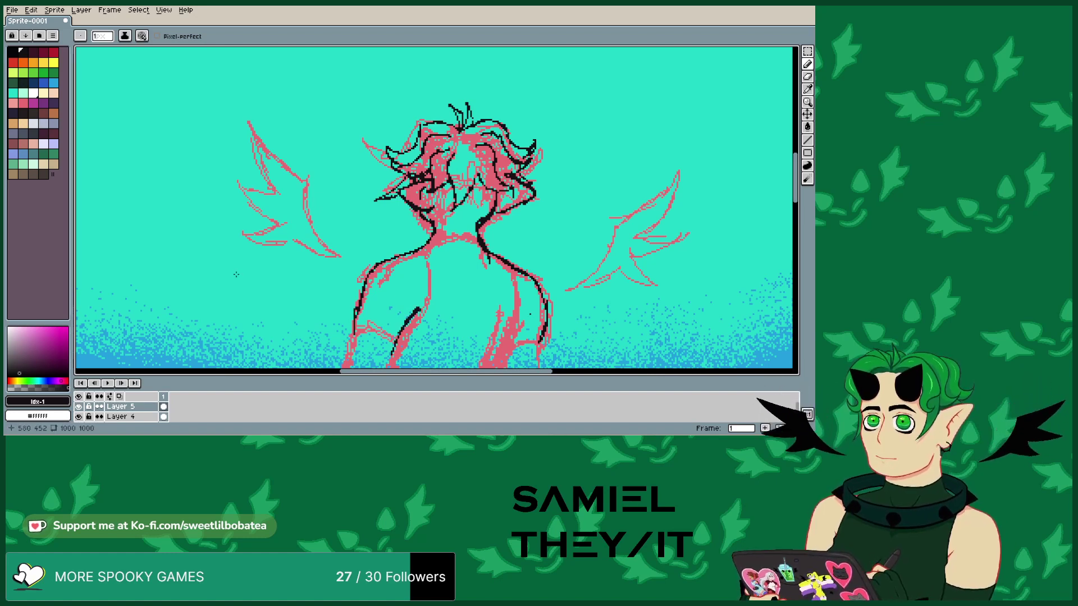
pyautogui.moveTo(517, 303)
pyautogui.mouseDown()
pyautogui.moveTo(512, 346)
pyautogui.moveTo(496, 368)
pyautogui.mouseUp()
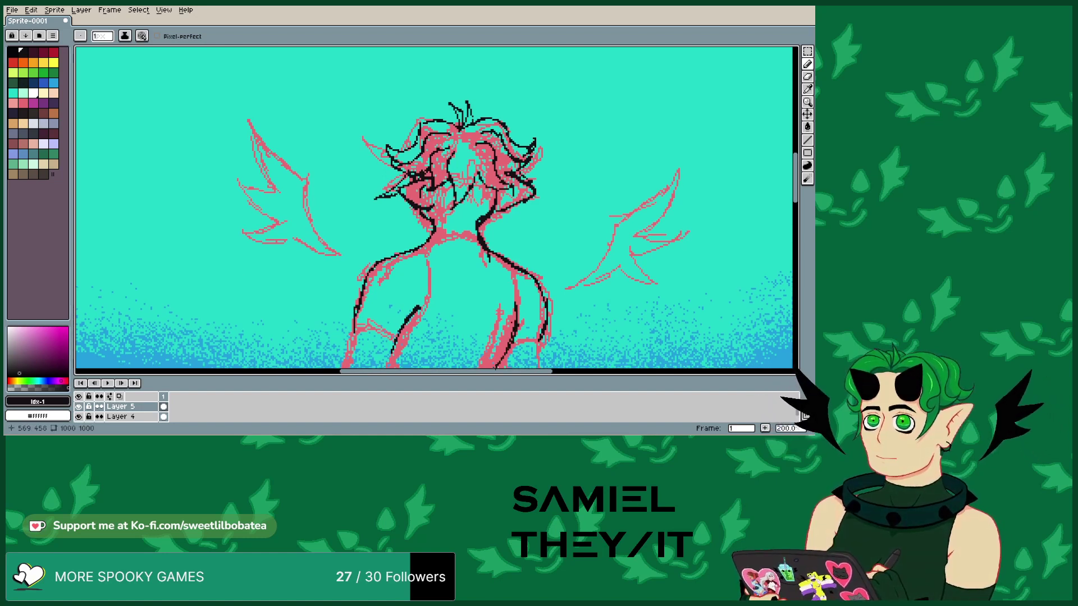
# - Erase the excess black pixels along the right side of the neck with the size-2 Eraser
pyautogui.click(807, 76)
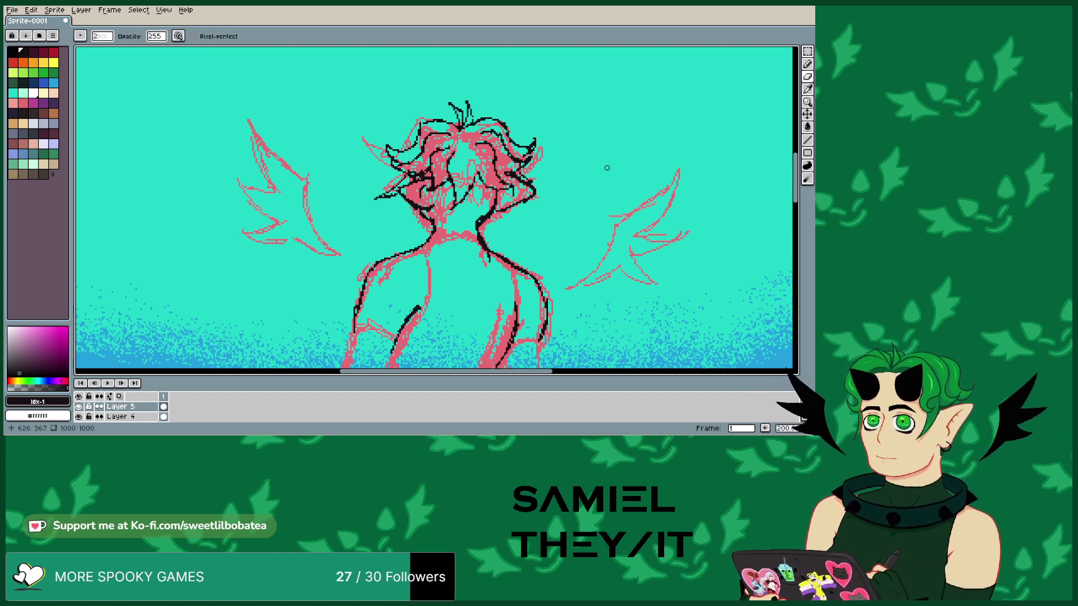
pyautogui.click(476, 221)
pyautogui.moveTo(476, 220); pyautogui.dragTo(482, 217)
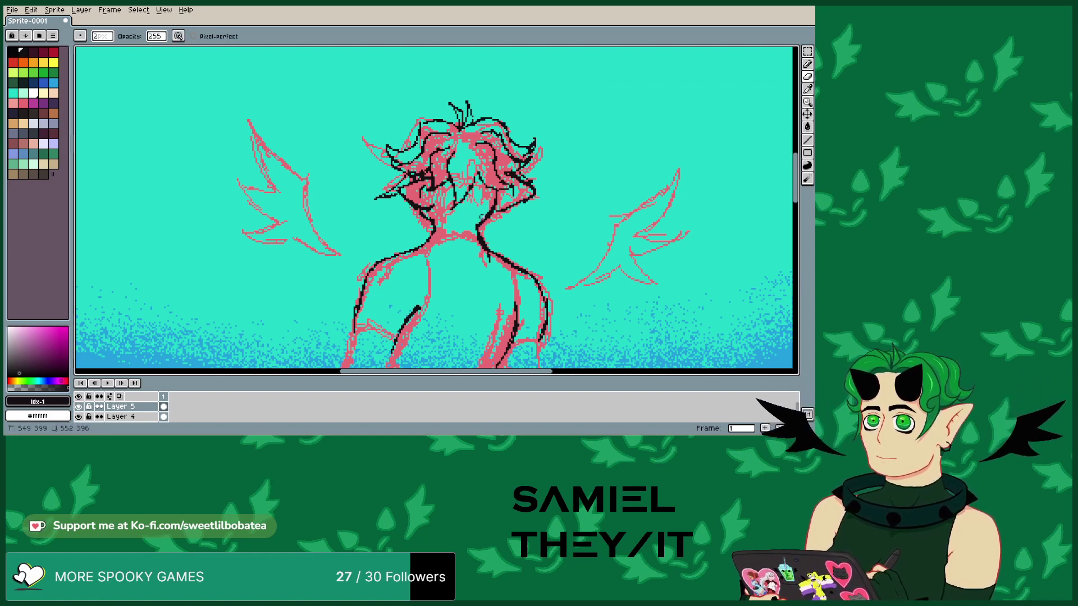
# - Trace both sides of the waist and hips and a short inner-thigh line in near-black with the Pencil
pyautogui.click(807, 63)
pyautogui.scroll(-3, 386, 186)
pyautogui.scroll(3, 386, 186)
pyautogui.scroll(-3, 386, 186)
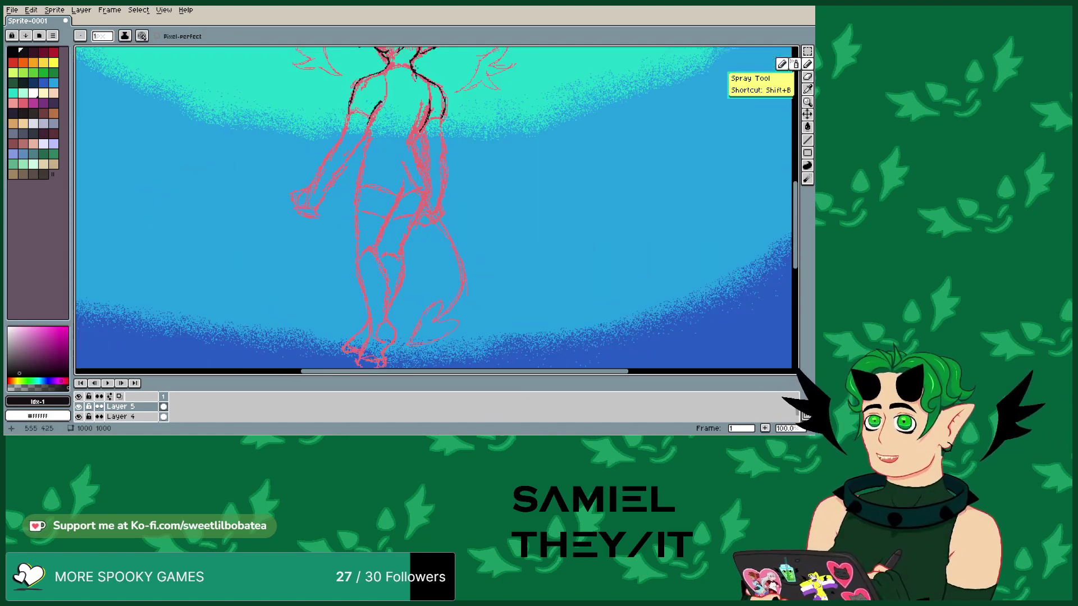
pyautogui.scroll(3, 386, 186)
pyautogui.scroll(-2, 386, 186)
pyautogui.scroll(2, 517, 271)
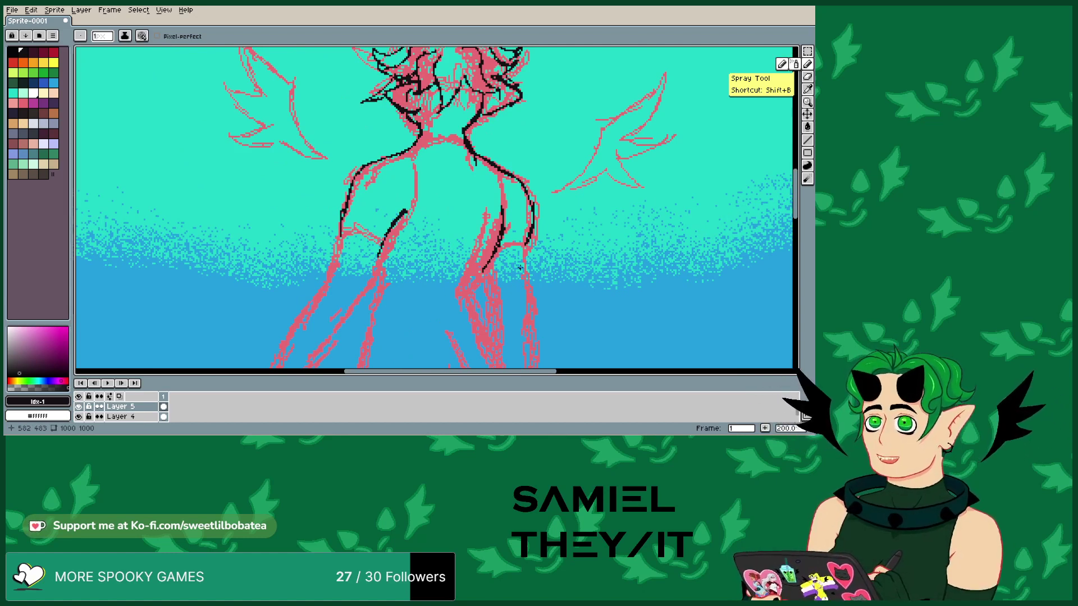
pyautogui.scroll(-3, 519, 267)
pyautogui.scroll(3, 503, 240)
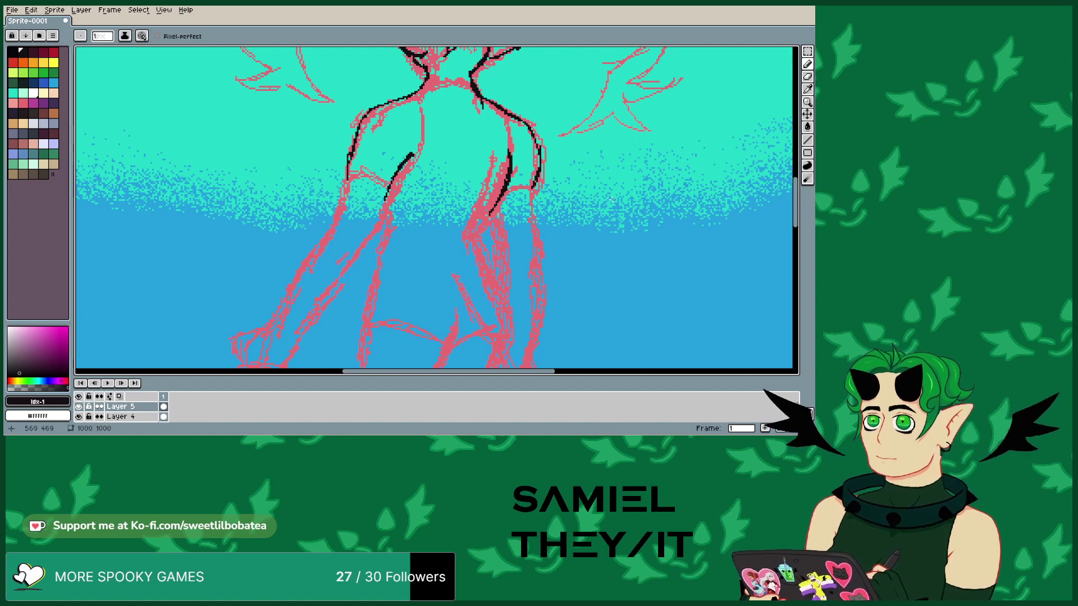
pyautogui.moveTo(492, 215)
pyautogui.mouseDown()
pyautogui.moveTo(487, 247)
pyautogui.moveTo(511, 321)
pyautogui.moveTo(494, 367)
pyautogui.mouseUp()
pyautogui.moveTo(458, 330); pyautogui.dragTo(444, 357)
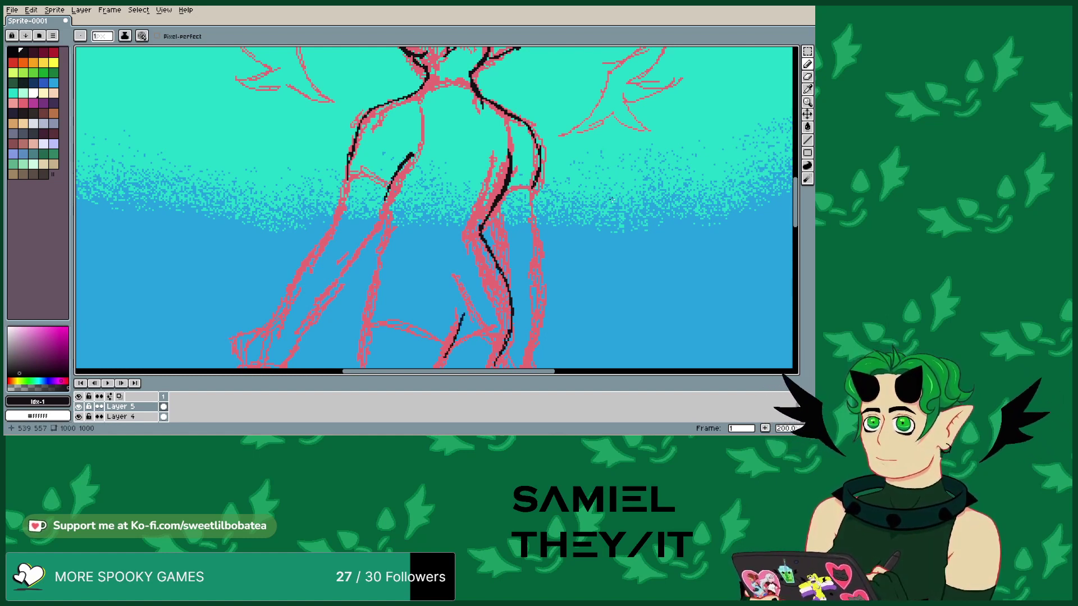
pyautogui.moveTo(389, 201); pyautogui.dragTo(386, 217)
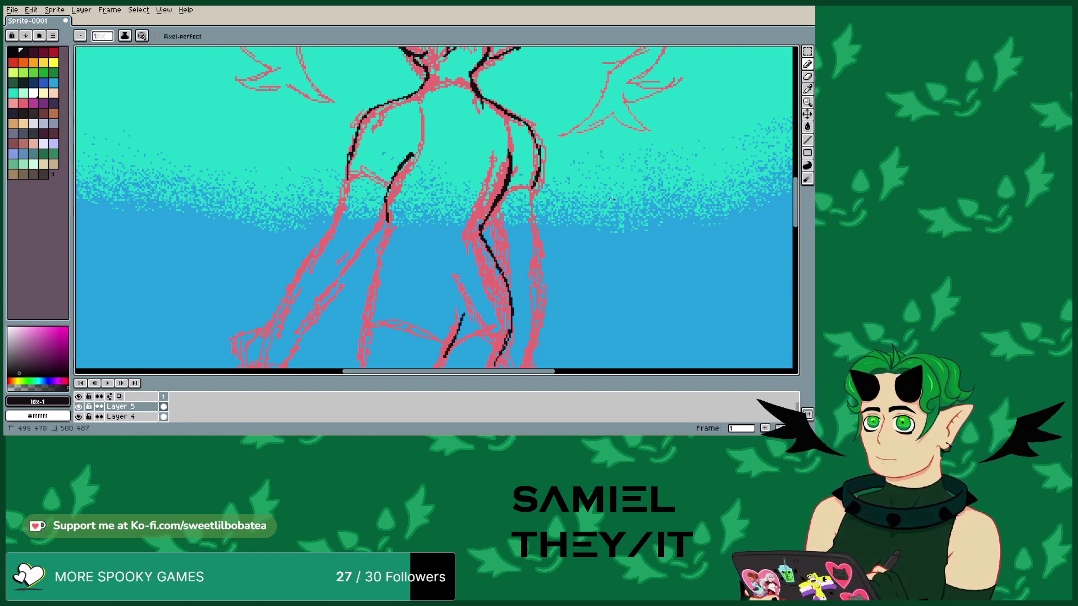
pyautogui.moveTo(374, 271); pyautogui.dragTo(364, 341)
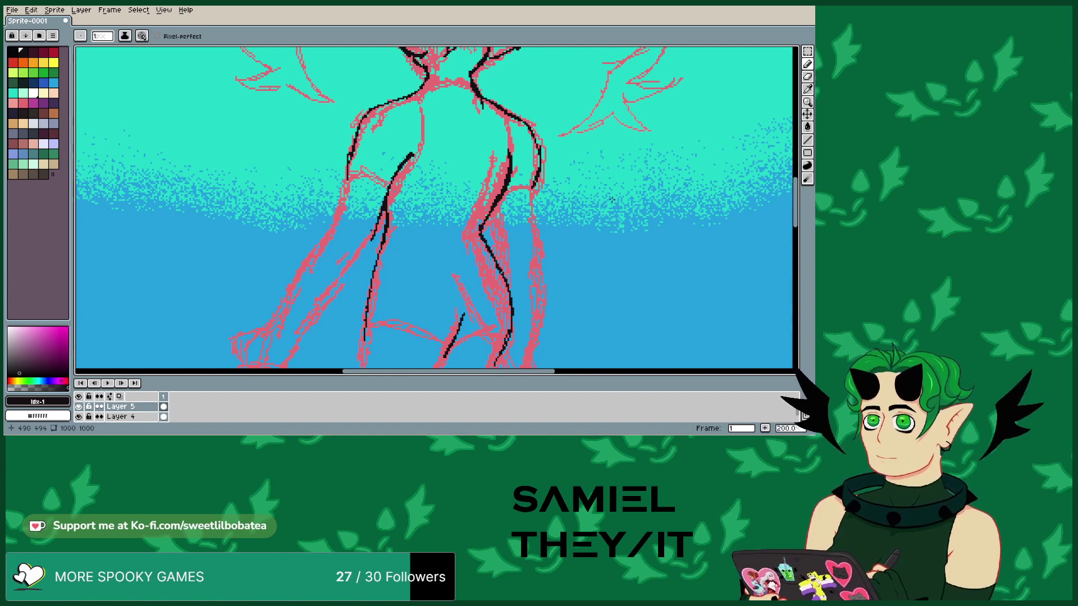
# - Outline both edges of the left forearm down towards the hand, with a short crease at the inner elbow
pyautogui.moveTo(374, 241); pyautogui.dragTo(320, 302)
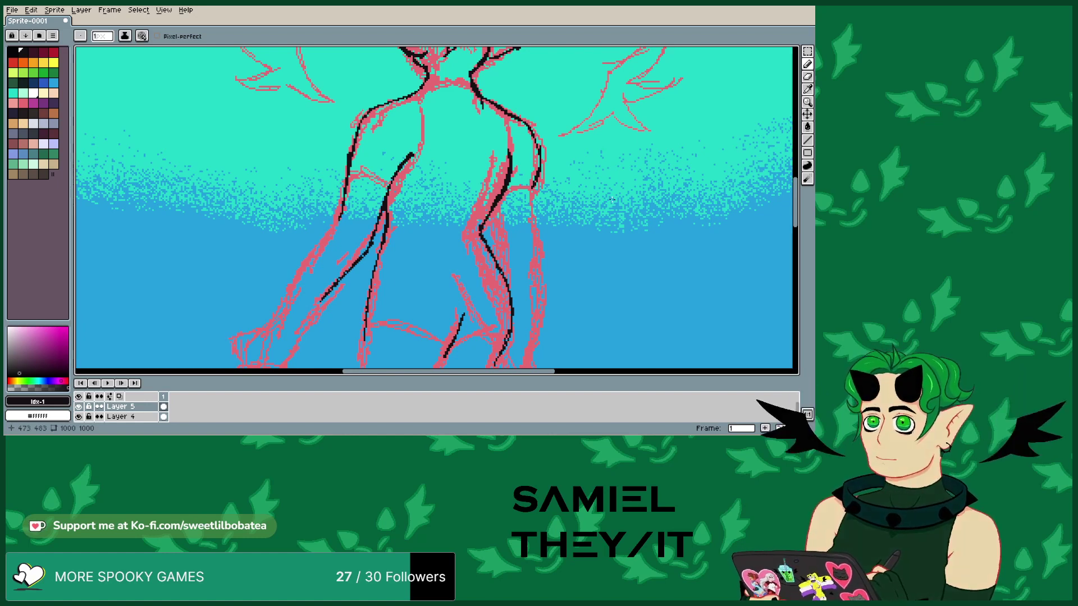
pyautogui.moveTo(337, 222); pyautogui.dragTo(300, 271)
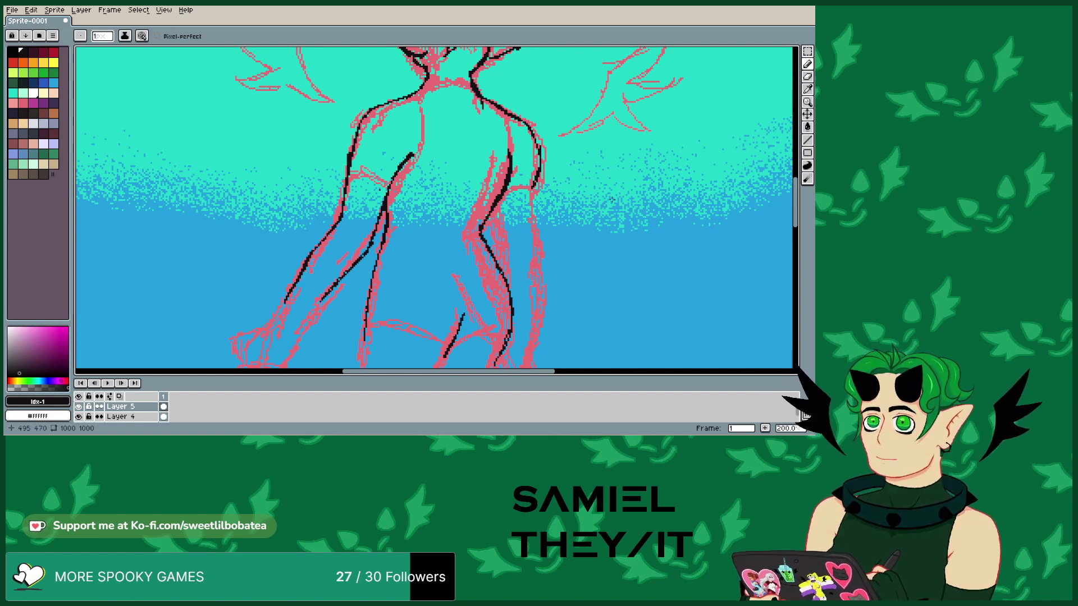
pyautogui.moveTo(357, 250); pyautogui.dragTo(349, 259)
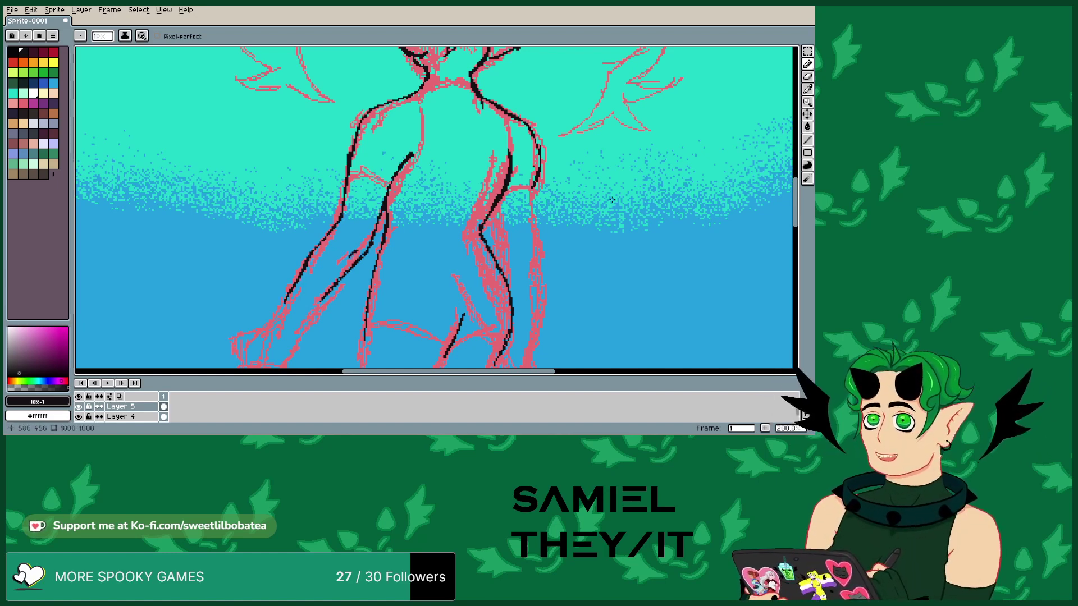
# - Outline the outer and inner edges of the right arm from the sleeve down towards the wrist
pyautogui.moveTo(537, 187); pyautogui.dragTo(532, 210)
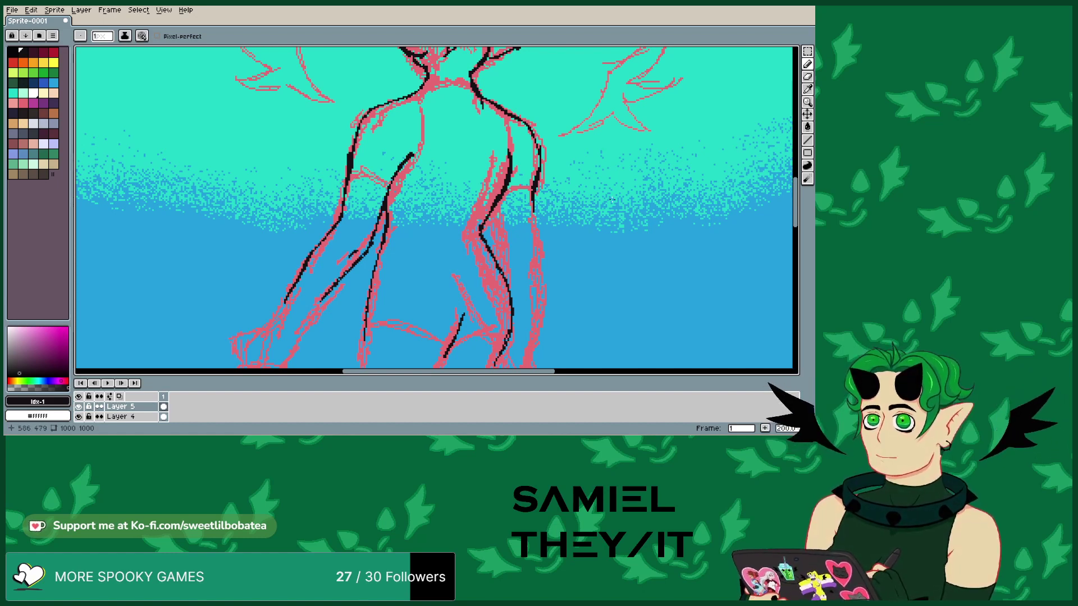
pyautogui.moveTo(530, 203)
pyautogui.mouseDown()
pyautogui.moveTo(545, 262)
pyautogui.moveTo(533, 301)
pyautogui.mouseUp()
pyautogui.moveTo(533, 304); pyautogui.dragTo(522, 337)
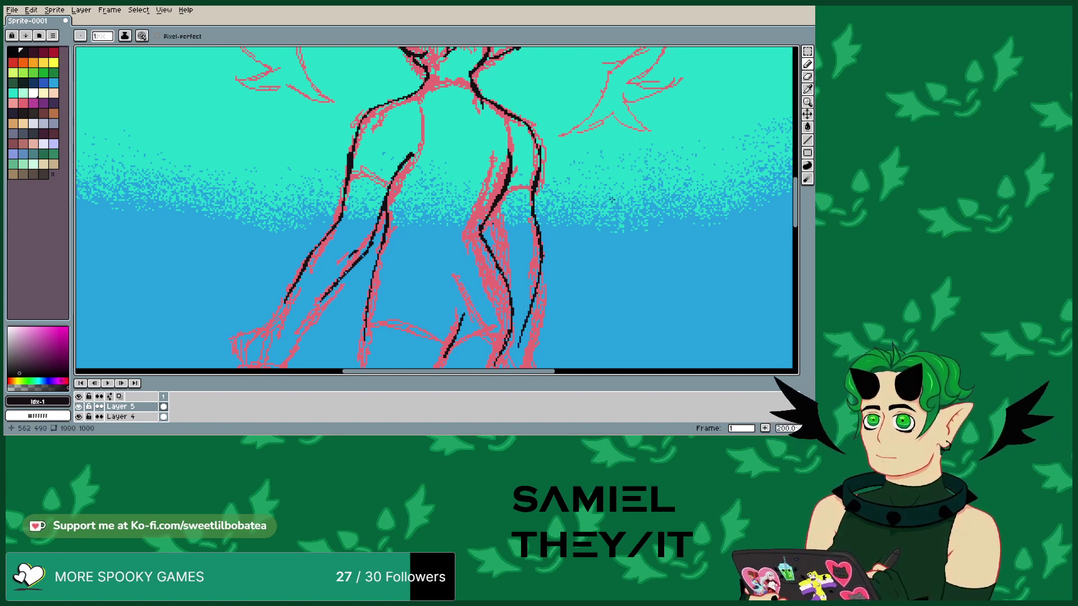
pyautogui.moveTo(494, 215); pyautogui.dragTo(497, 227)
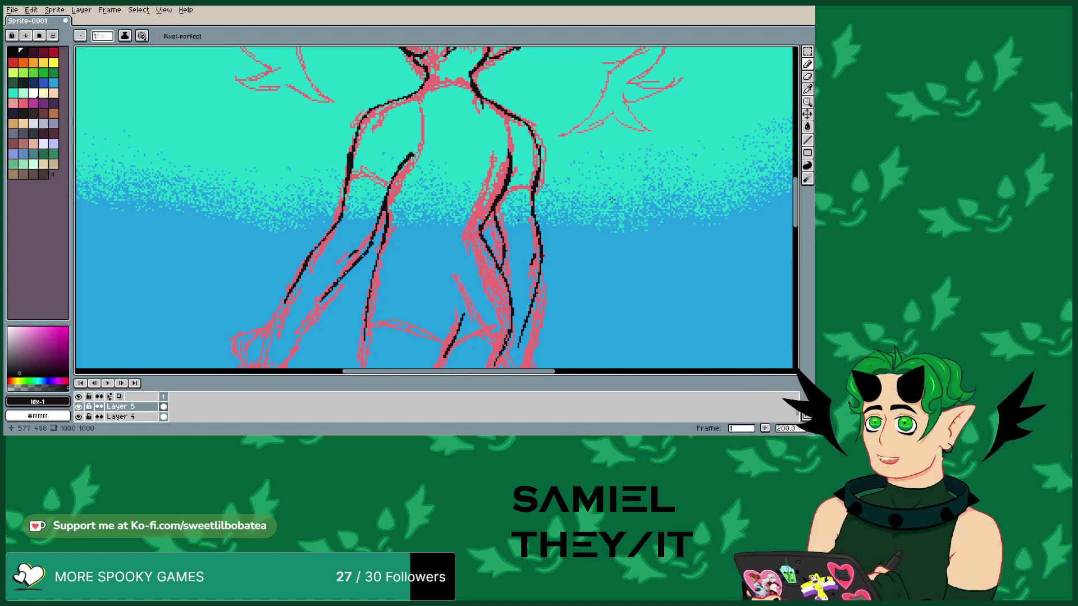
# - Draw the two sleeve hems, the neckline and the chest and armhole lines of the torso in near-black
pyautogui.moveTo(515, 189); pyautogui.dragTo(532, 185)
pyautogui.moveTo(391, 182); pyautogui.dragTo(349, 171)
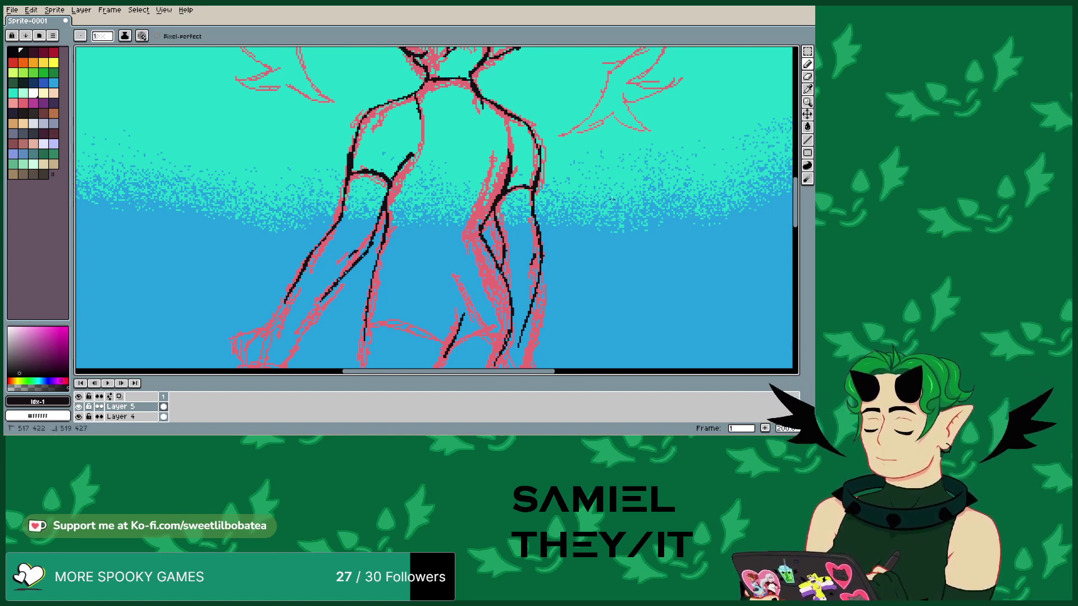
pyautogui.moveTo(420, 170)
pyautogui.mouseDown()
pyautogui.moveTo(484, 171)
pyautogui.moveTo(474, 198)
pyautogui.mouseUp()
pyautogui.moveTo(473, 204); pyautogui.dragTo(465, 223)
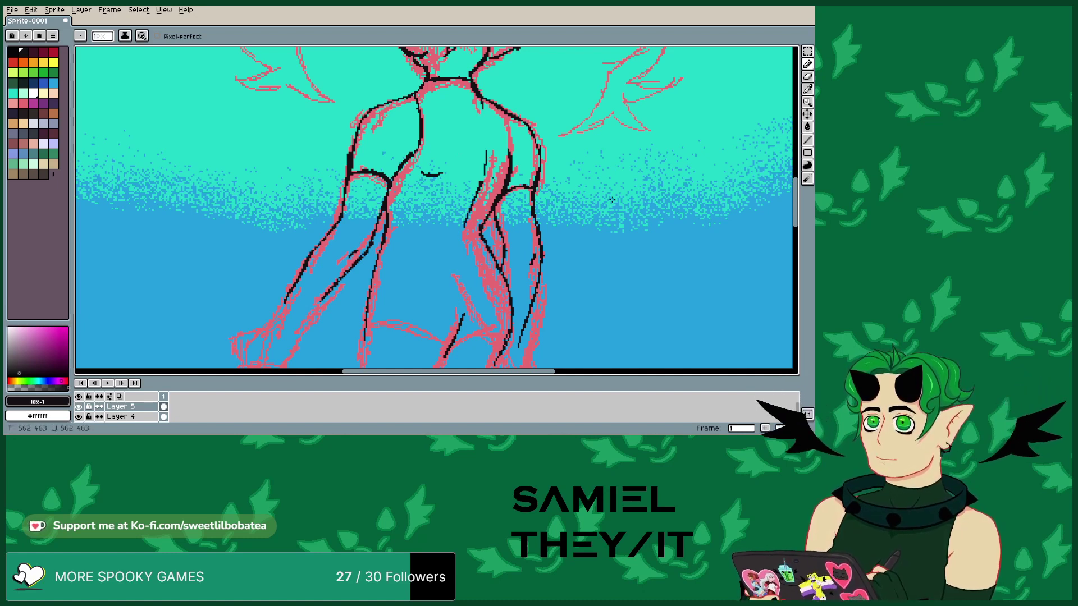
pyautogui.moveTo(508, 149); pyautogui.dragTo(499, 110)
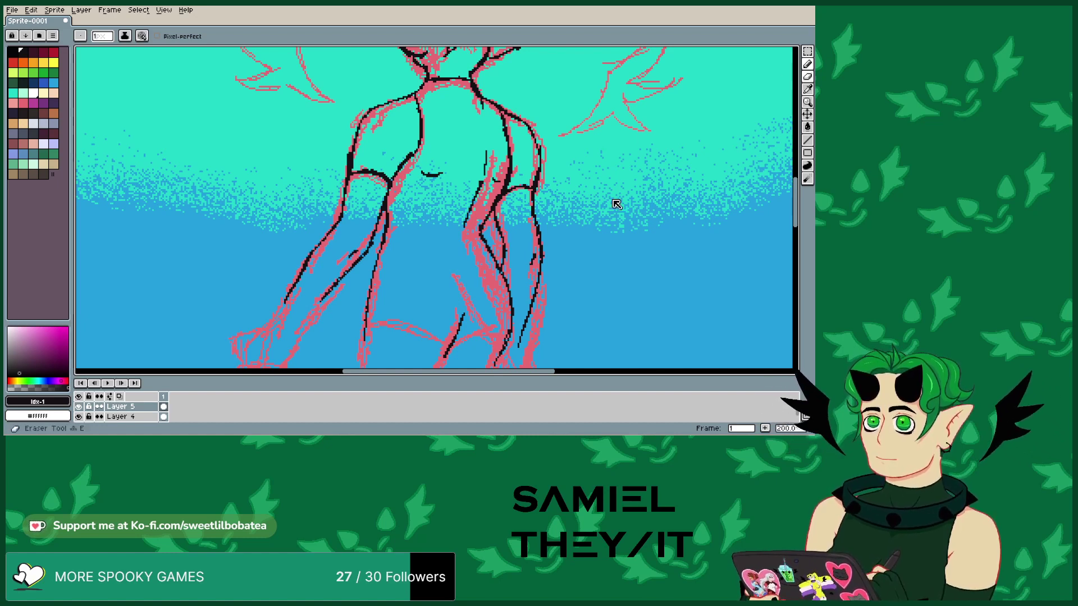
# - Erase the excess black pixels on the outer edge of the left upper arm near the sleeve hem
pyautogui.press('e')
pyautogui.moveTo(345, 163)
pyautogui.mouseDown()
pyautogui.moveTo(341, 187)
pyautogui.moveTo(345, 160)
pyautogui.mouseUp()
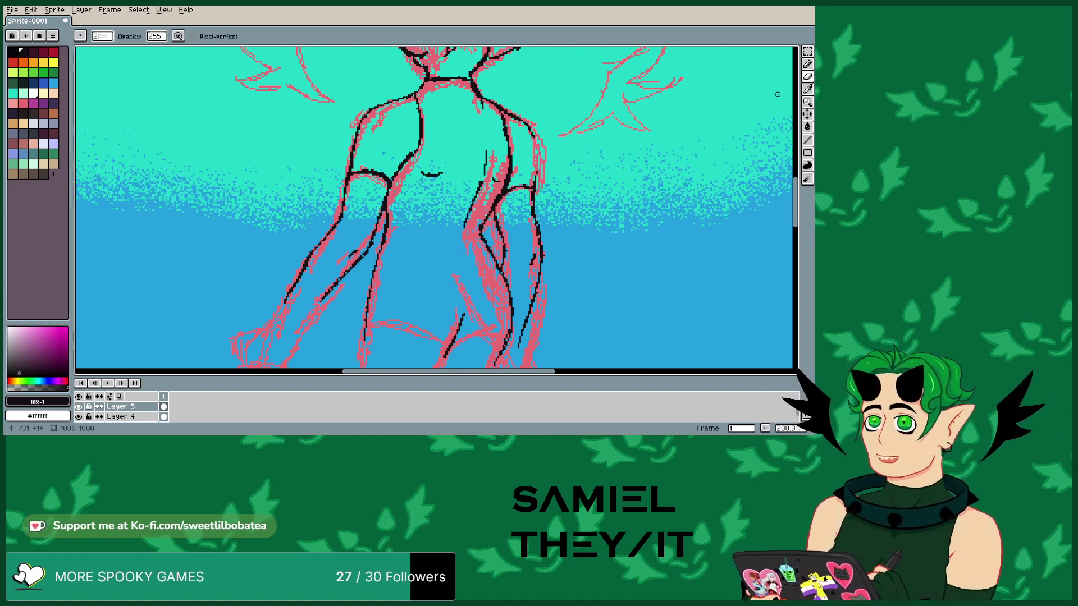
# - Outline the outer edge of the right hip and thigh down to the knee in near-black, thickening its middle
pyautogui.press('b')
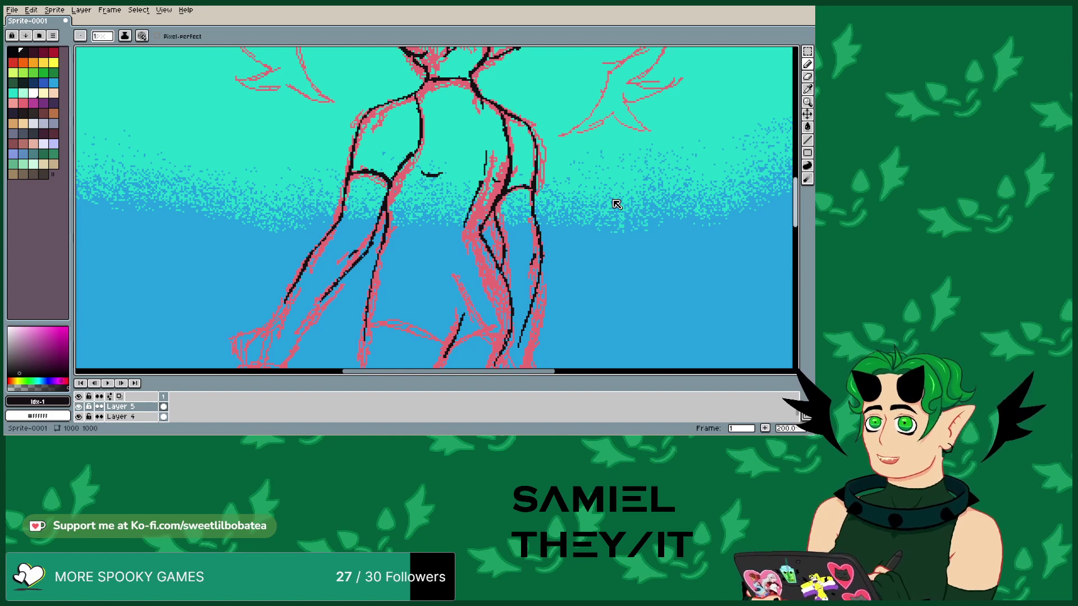
pyautogui.scroll(-3, 616, 204)
pyautogui.scroll(-7, 616, 204)
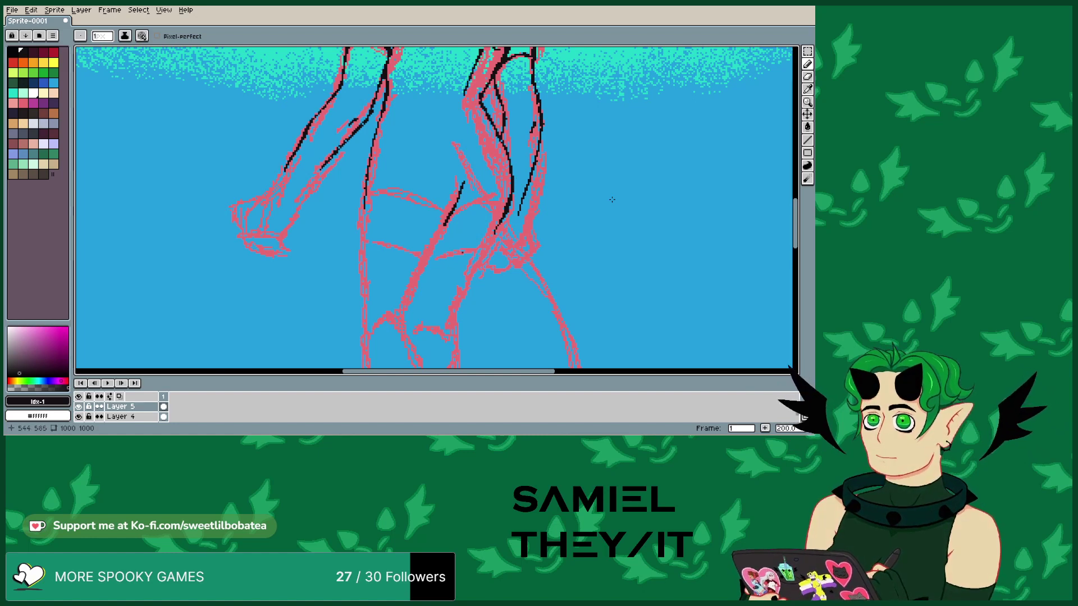
pyautogui.moveTo(494, 236); pyautogui.dragTo(463, 296)
pyautogui.moveTo(487, 251); pyautogui.dragTo(449, 315)
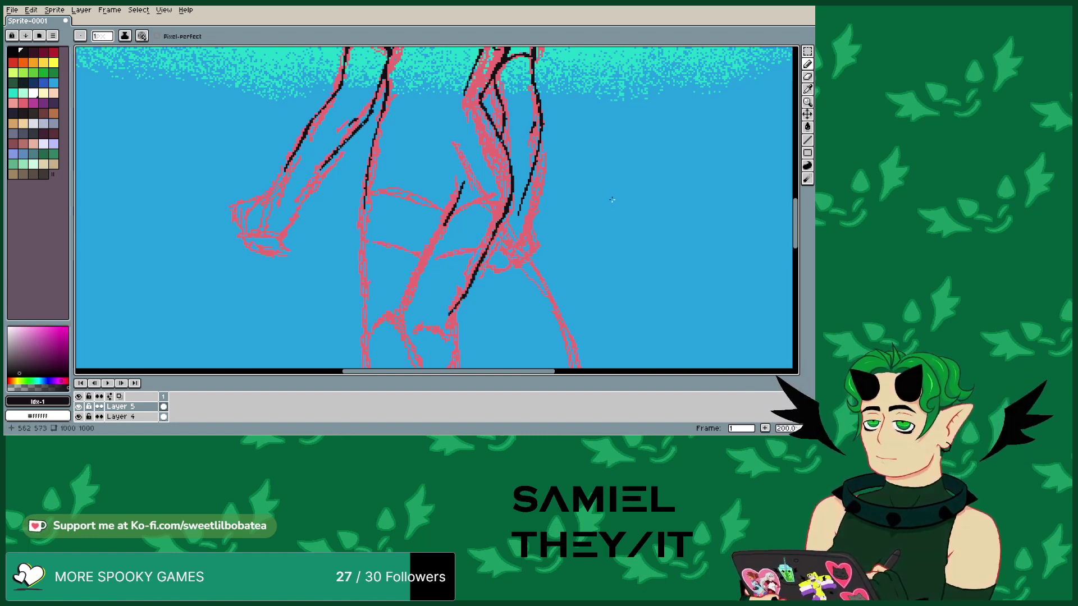
pyautogui.moveTo(496, 236)
pyautogui.mouseDown()
pyautogui.moveTo(478, 273)
pyautogui.moveTo(483, 261)
pyautogui.mouseUp()
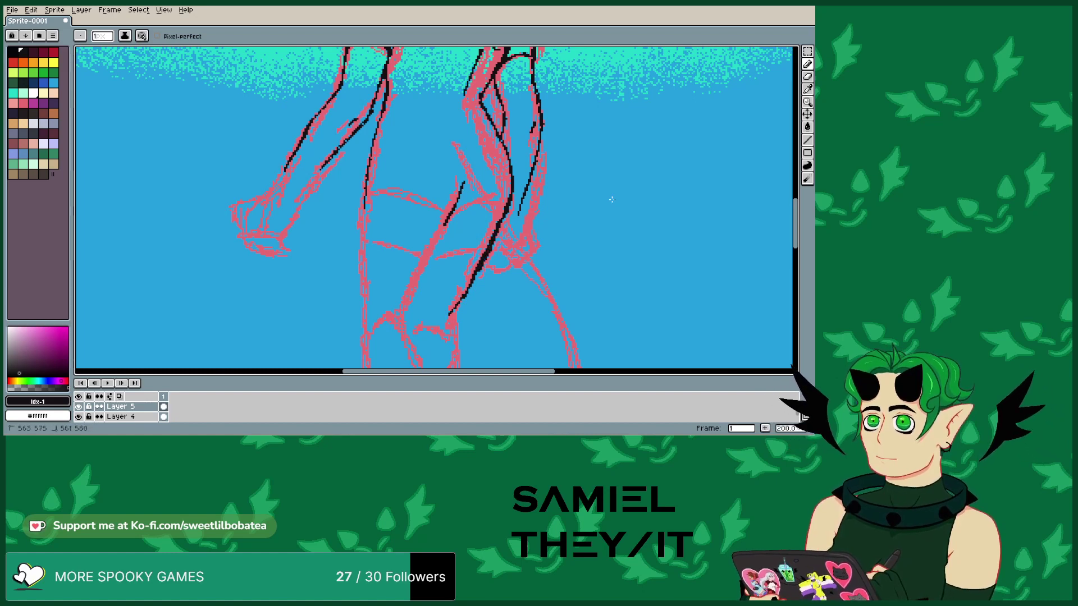
# - Outline both edges of the left leg from the thigh past the knee and down the calf to the ankle
pyautogui.moveTo(446, 222); pyautogui.dragTo(409, 295)
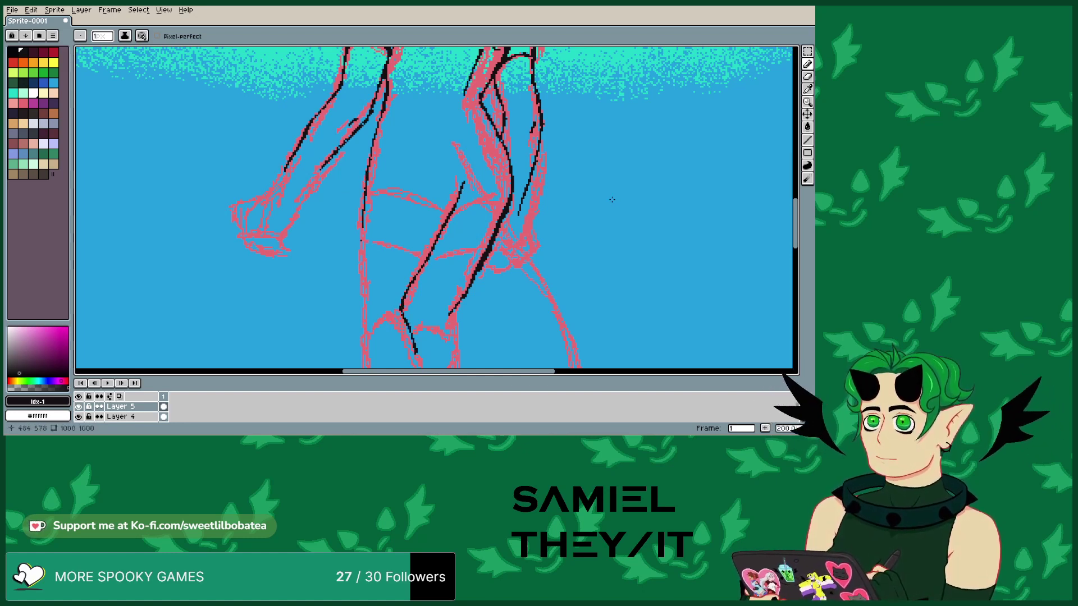
pyautogui.moveTo(363, 227); pyautogui.dragTo(380, 372)
pyautogui.scroll(-5, 640, 240)
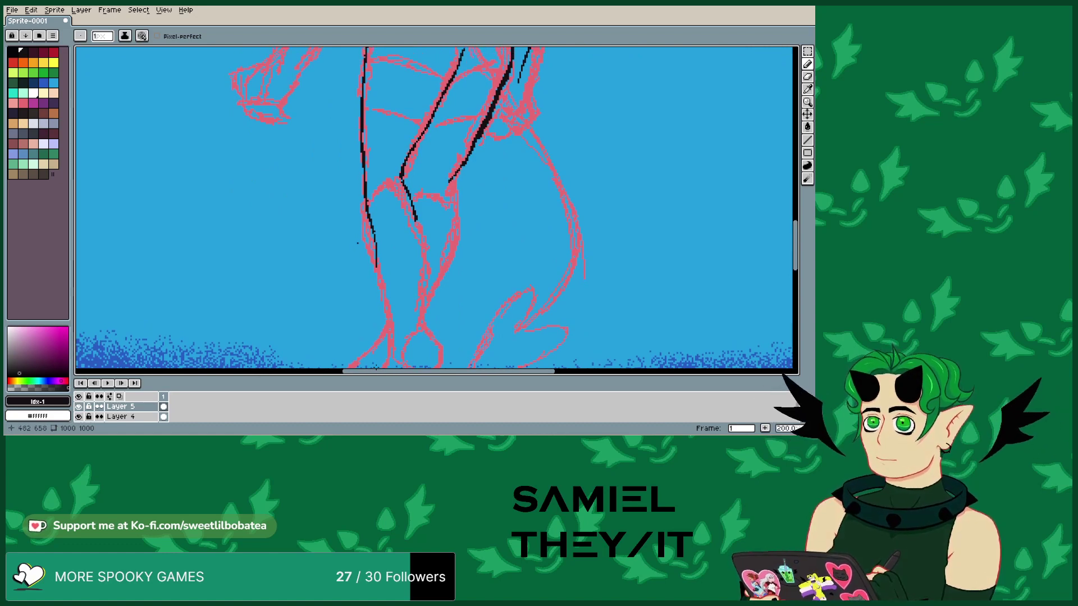
pyautogui.moveTo(371, 236)
pyautogui.mouseDown()
pyautogui.moveTo(394, 302)
pyautogui.moveTo(372, 349)
pyautogui.mouseUp()
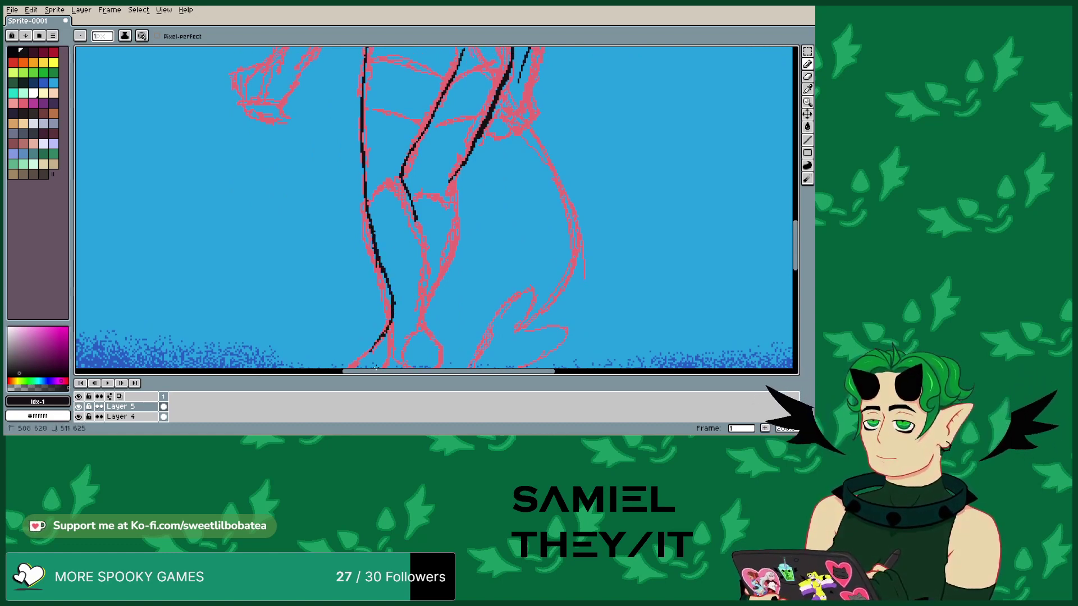
pyautogui.moveTo(416, 220); pyautogui.dragTo(418, 268)
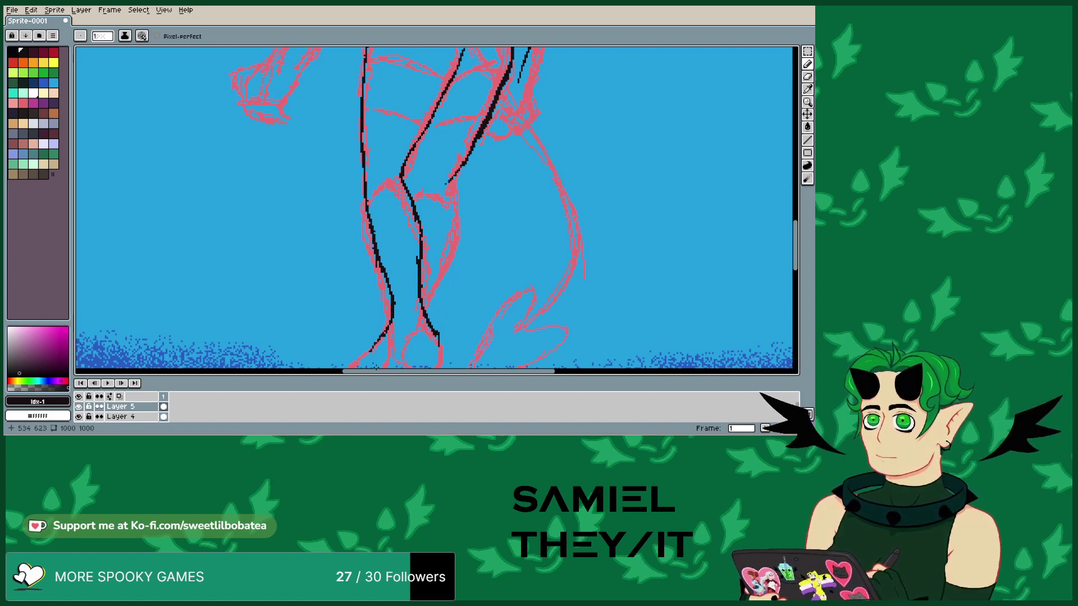
# - Outline the outer edge of the right calf from the knee down to where it meets the left calf
pyautogui.moveTo(446, 187); pyautogui.dragTo(425, 284)
pyautogui.moveTo(376, 368); pyautogui.dragTo(376, 367)
pyautogui.moveTo(461, 167); pyautogui.dragTo(469, 149)
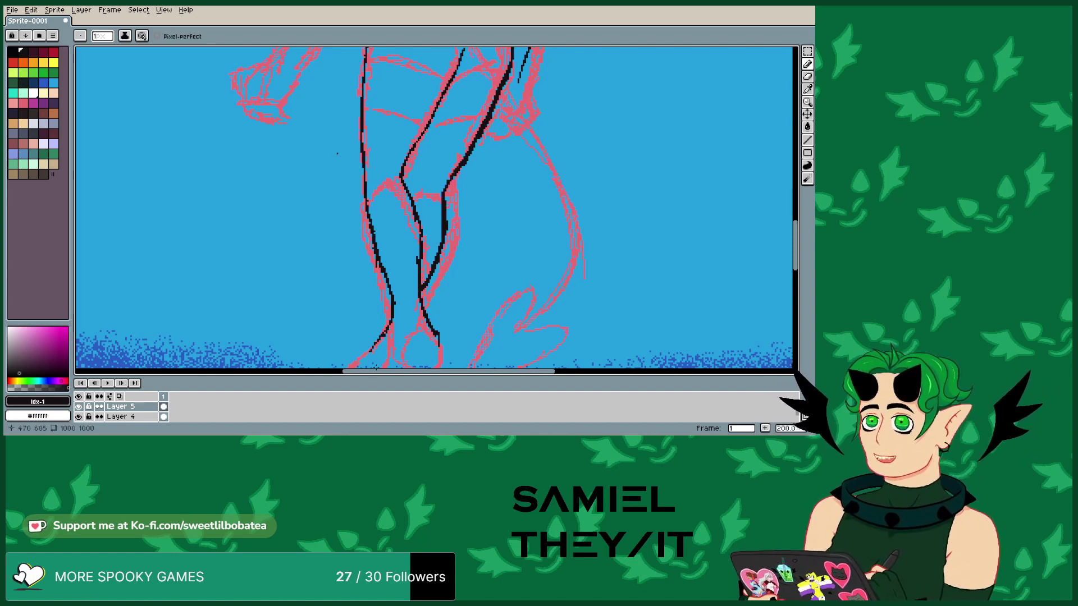
# - Outline the front foot with its heel, toes and instep line, and draw the round shape at the ankle
pyautogui.scroll(-3, 376, 369)
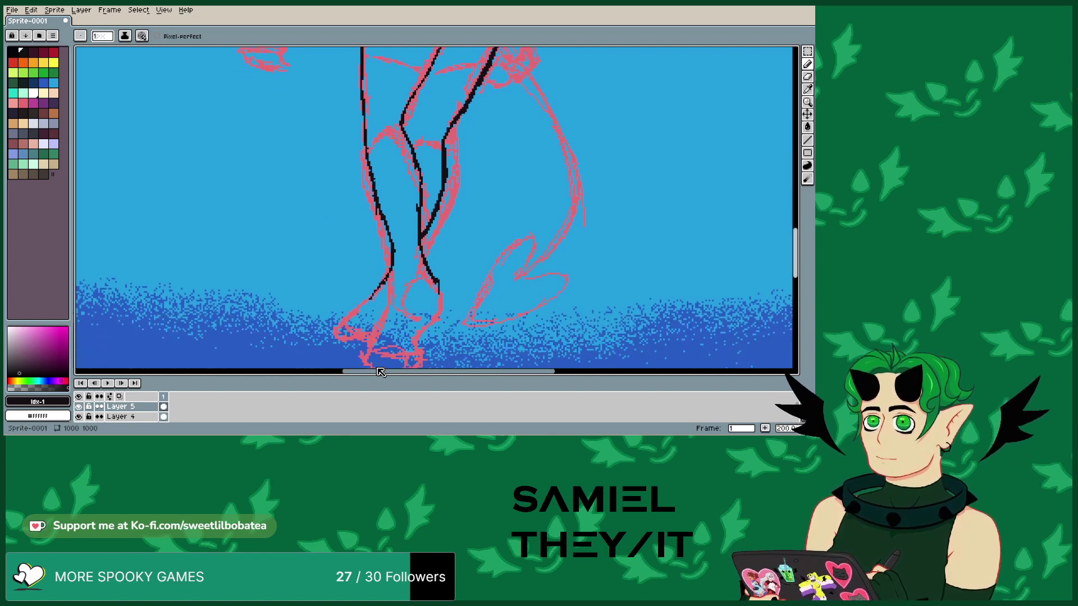
pyautogui.moveTo(389, 251); pyautogui.dragTo(367, 326)
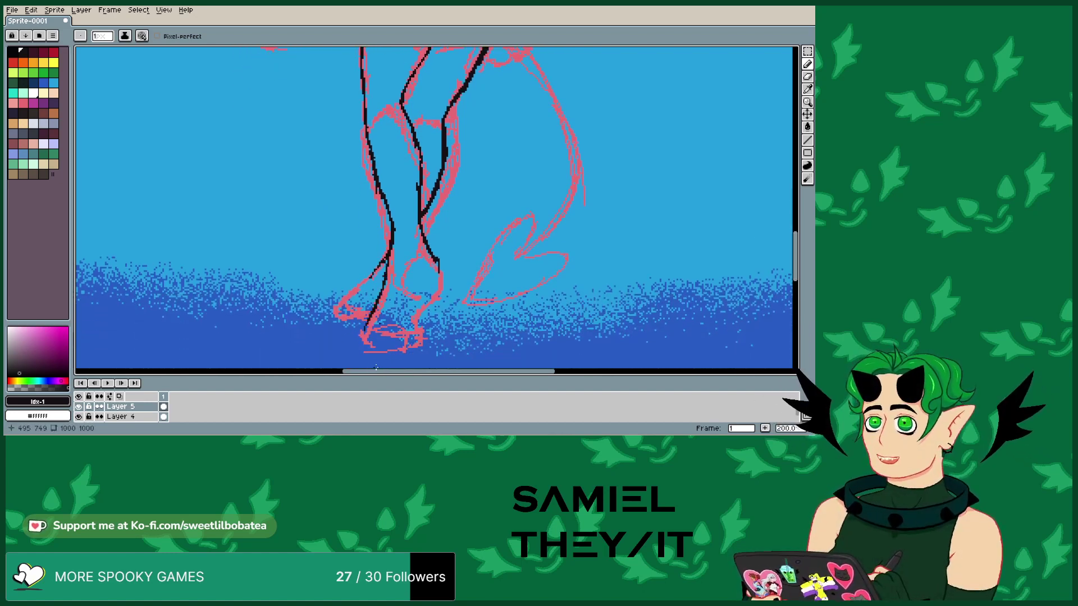
pyautogui.moveTo(442, 276); pyautogui.dragTo(422, 303)
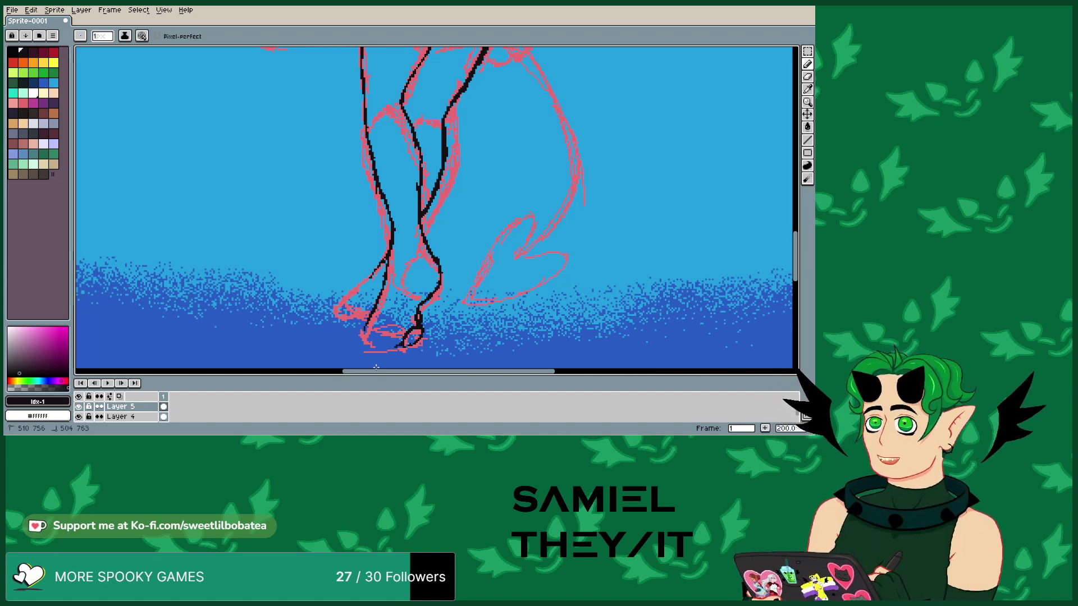
pyautogui.moveTo(406, 339); pyautogui.dragTo(391, 344)
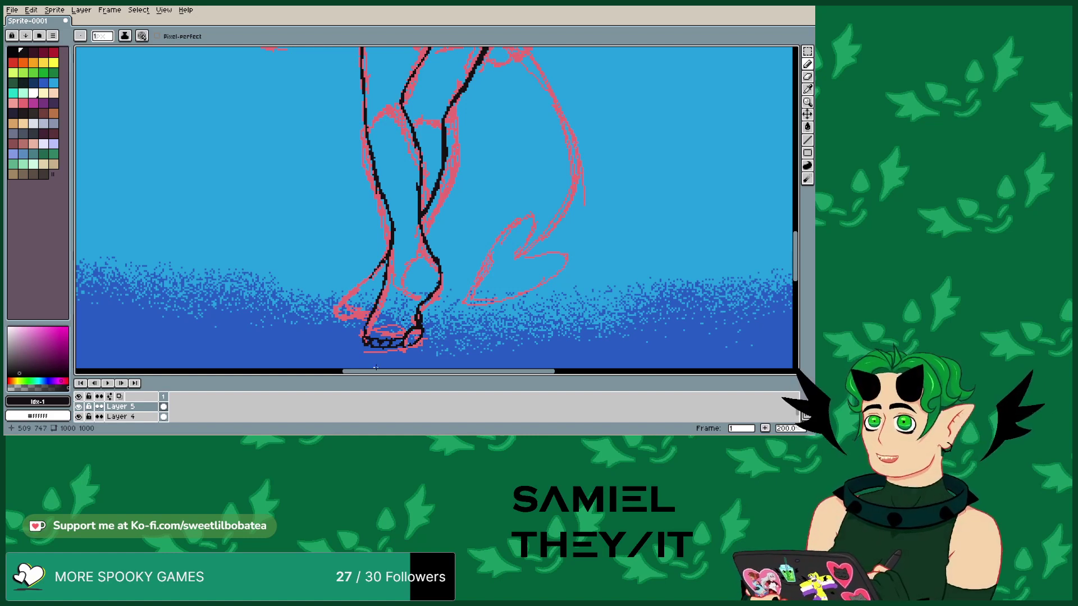
pyautogui.moveTo(395, 318); pyautogui.dragTo(418, 248)
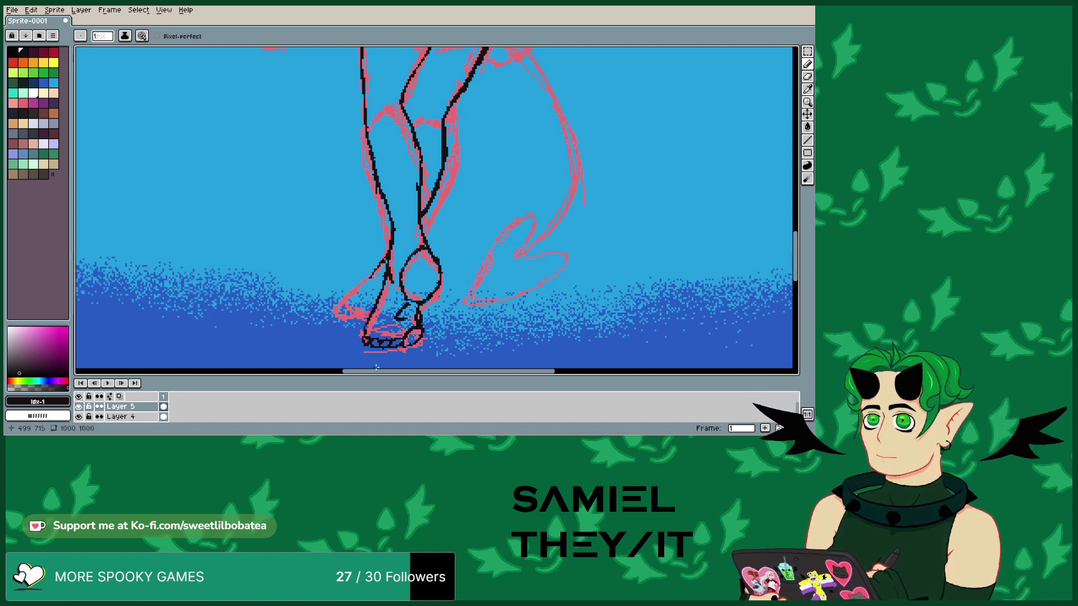
pyautogui.moveTo(370, 320); pyautogui.dragTo(415, 317)
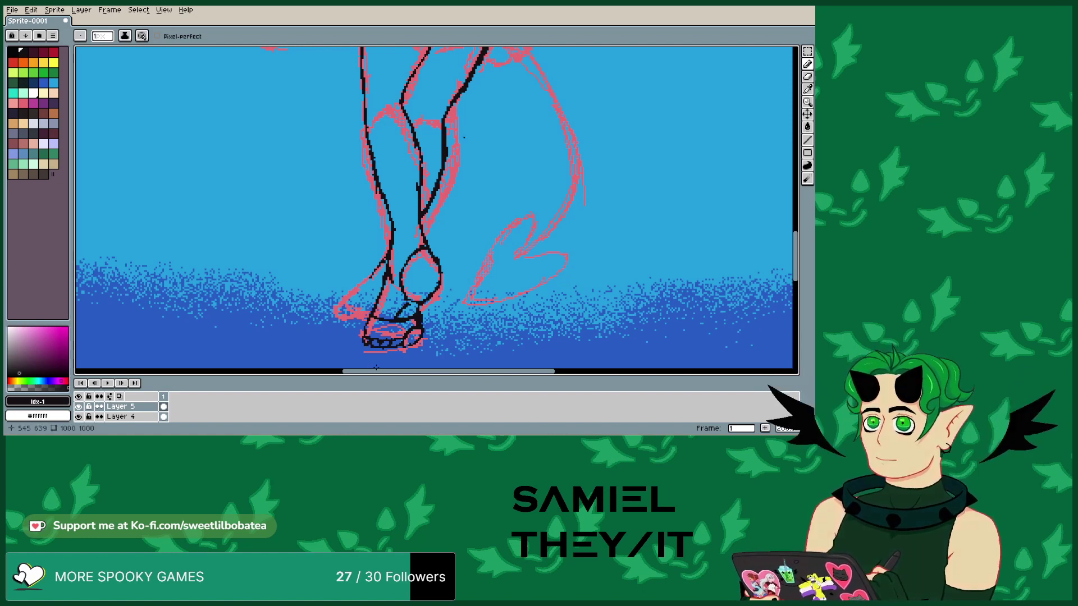
# - Outline the rear foot with its toes and a curved line across the instep, using the Pencil
pyautogui.press('b')
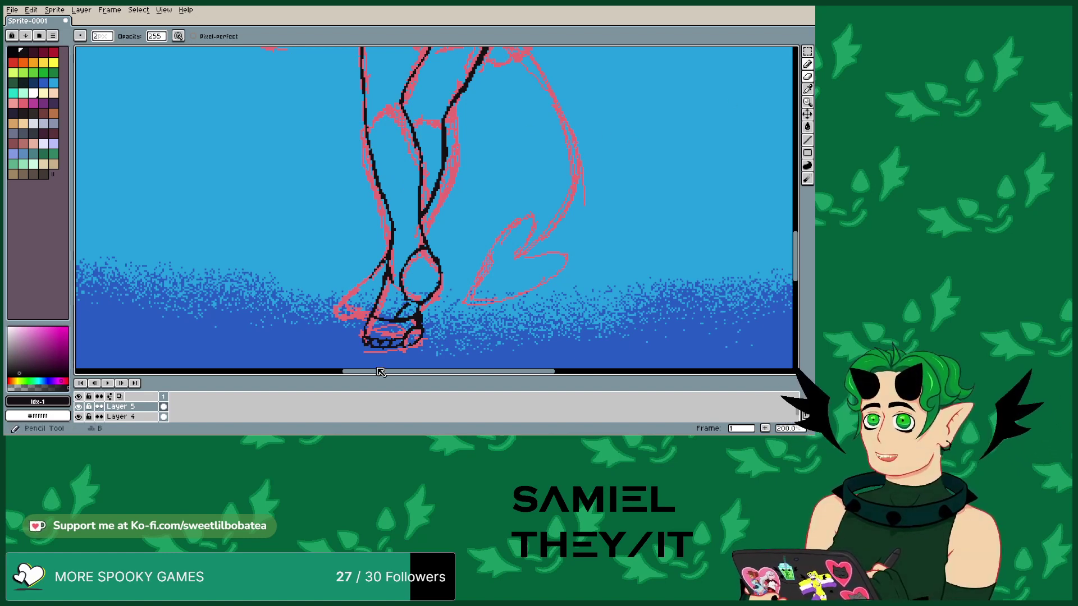
pyautogui.press('b')
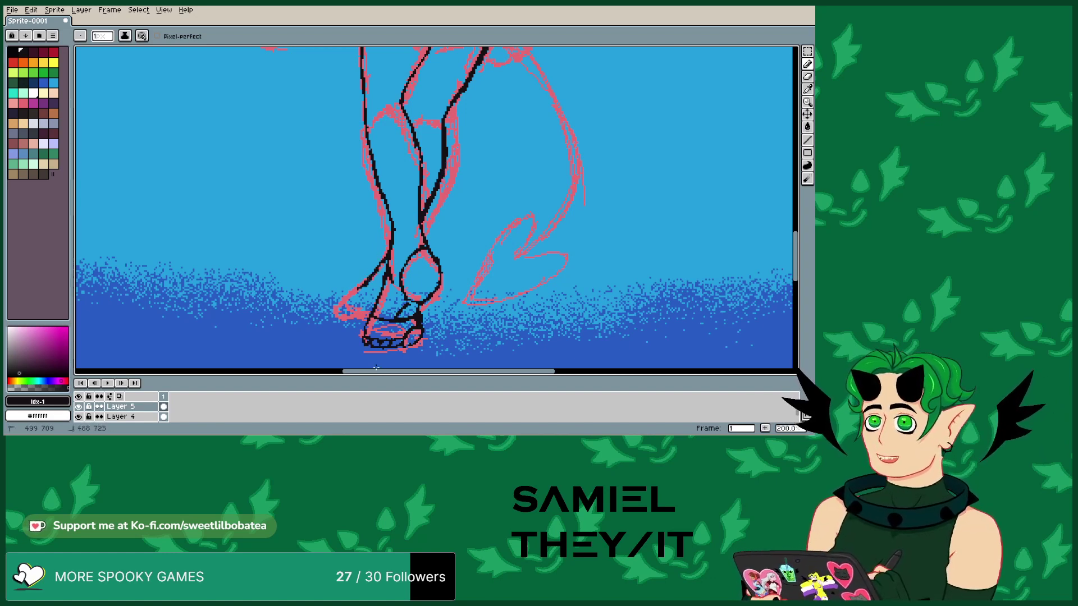
pyautogui.moveTo(341, 302); pyautogui.dragTo(341, 316)
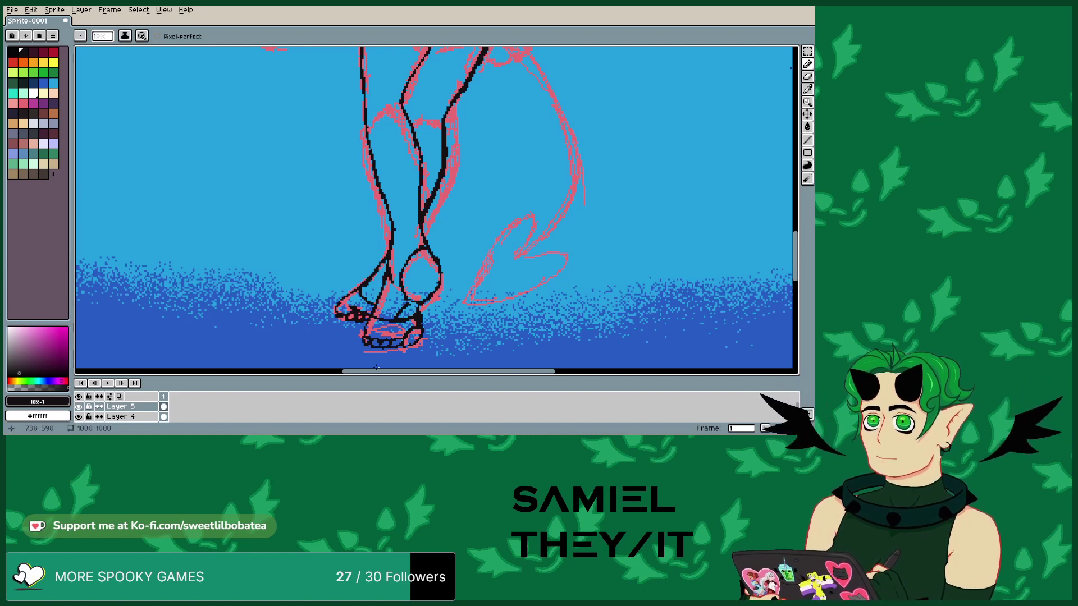
# - Set the Eraser's brush size to 1 px
pyautogui.press('b')
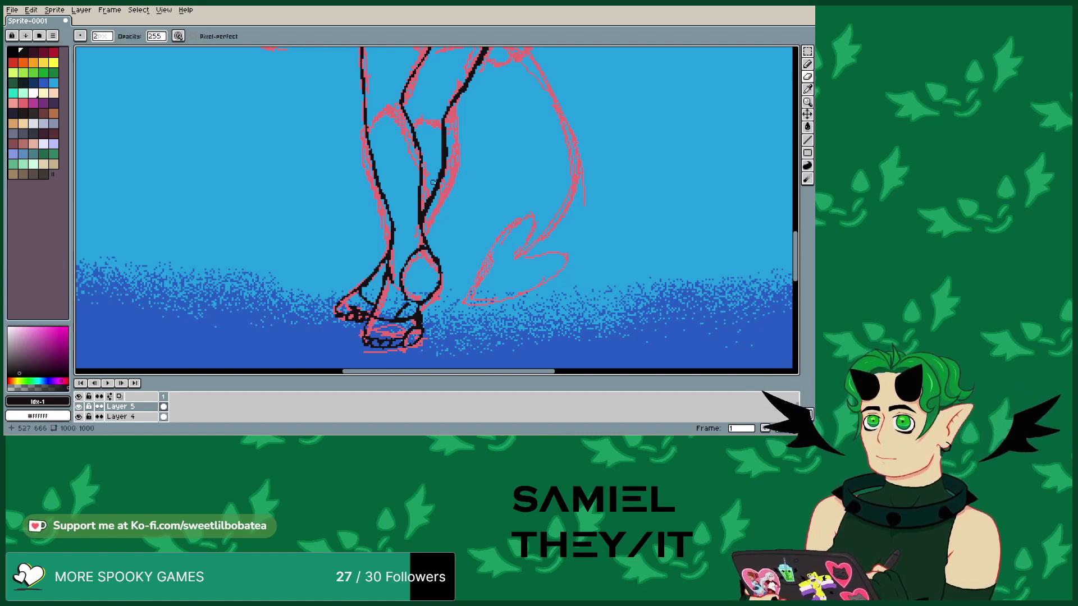
pyautogui.click(103, 36)
pyautogui.write('1')
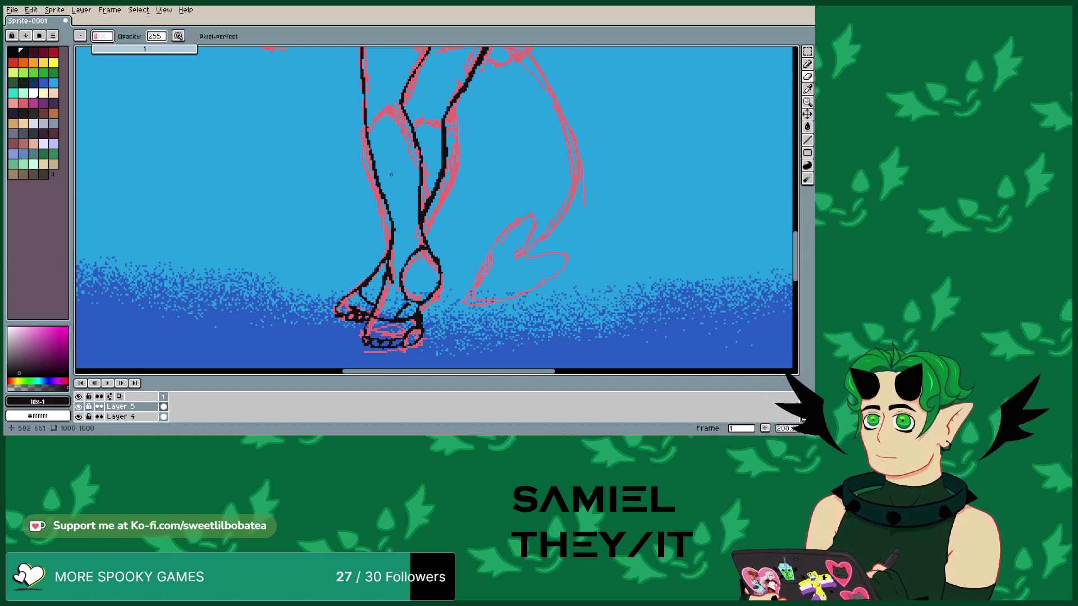
pyautogui.press('Return')
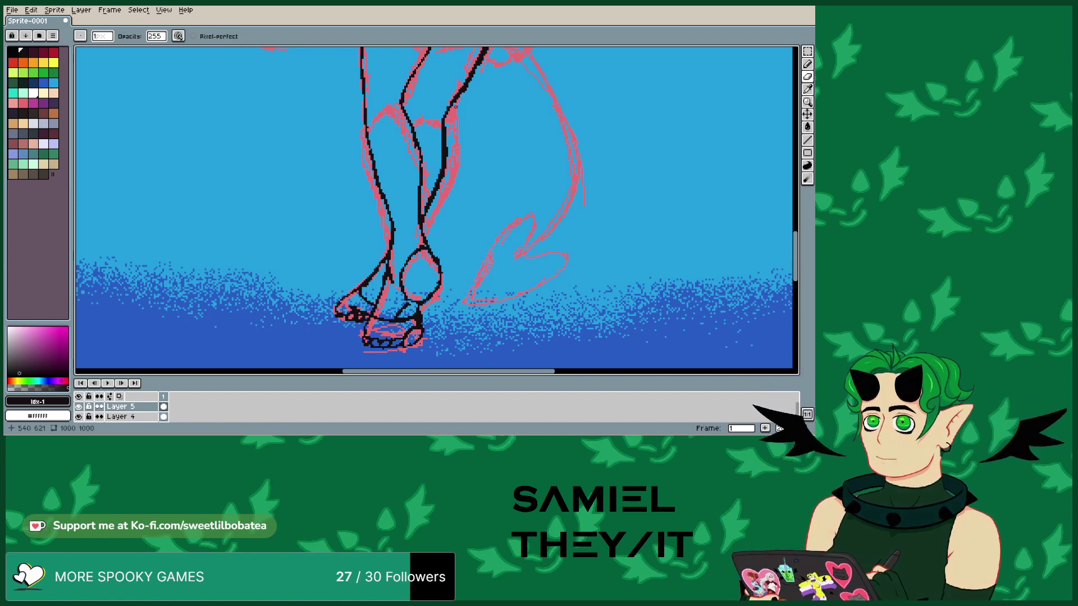
# - Draw the short curved kneecap lines on both legs with the Pencil
pyautogui.click(807, 64)
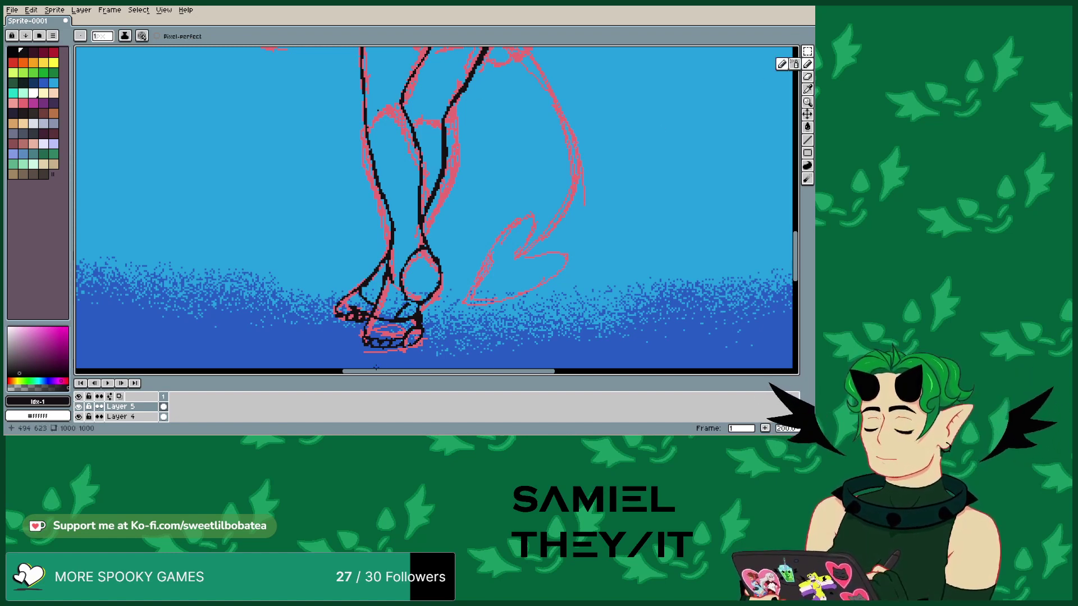
pyautogui.moveTo(375, 110); pyautogui.dragTo(420, 117)
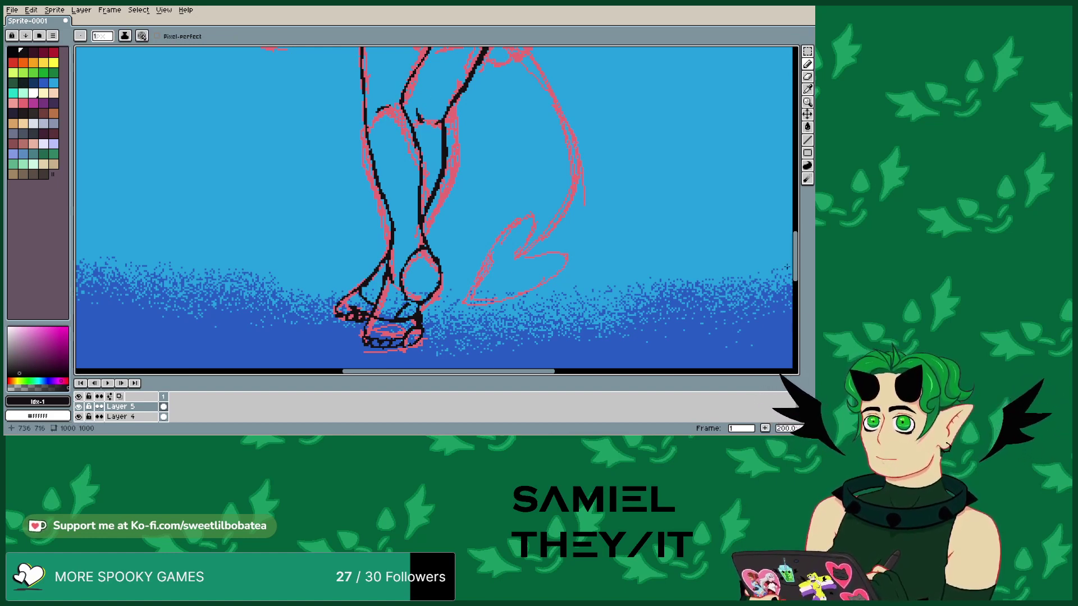
# - Draw a jagged-topped shape across the lower face down to the chin and fill it solid near-black
pyautogui.moveTo(795, 256); pyautogui.dragTo(600, 204)
pyautogui.scroll(-1, 600, 204)
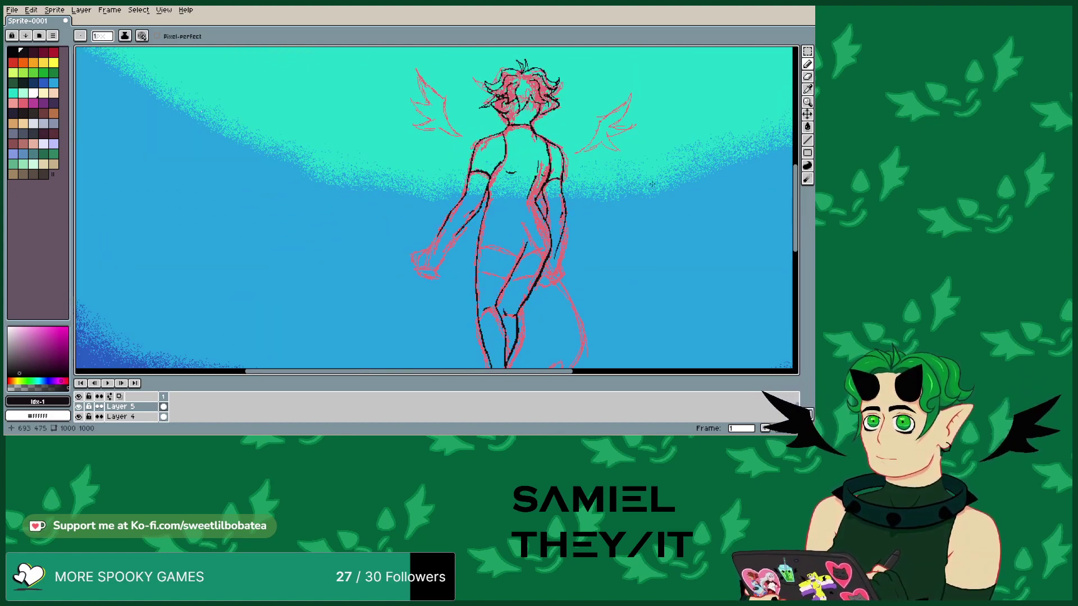
pyautogui.moveTo(795, 230); pyautogui.dragTo(791, 199)
pyautogui.scroll(1, 697, 216)
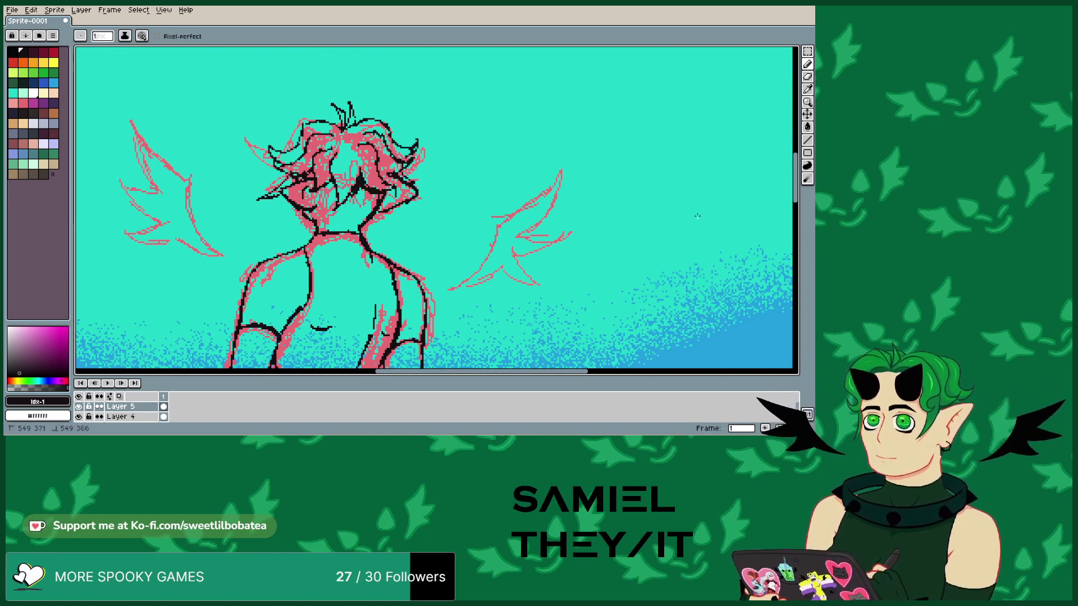
pyautogui.moveTo(356, 194); pyautogui.dragTo(346, 206)
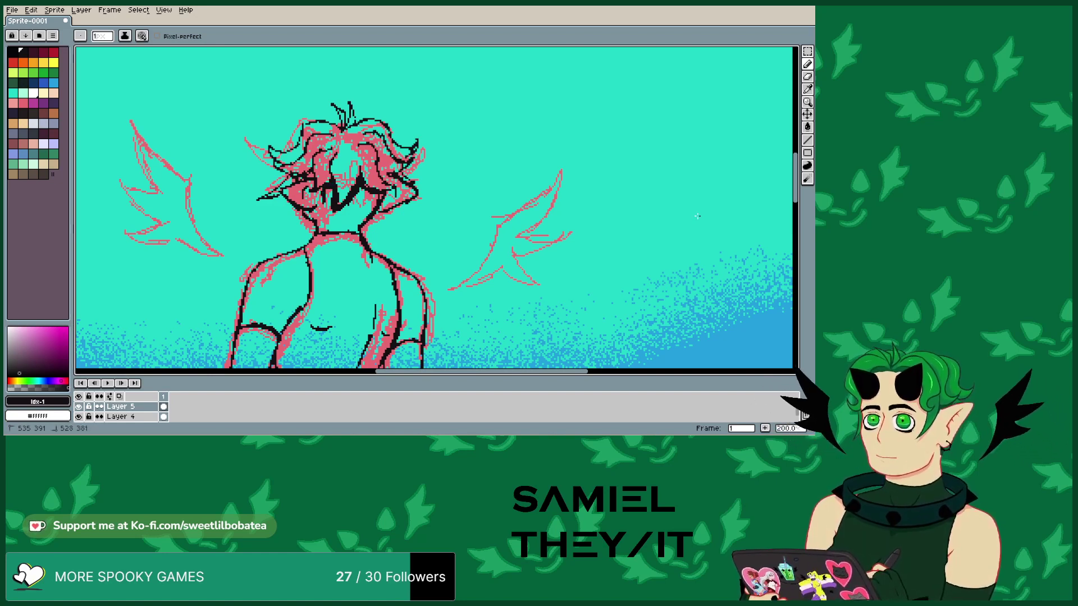
pyautogui.moveTo(328, 214)
pyautogui.mouseDown()
pyautogui.moveTo(327, 191)
pyautogui.moveTo(331, 215)
pyautogui.mouseUp()
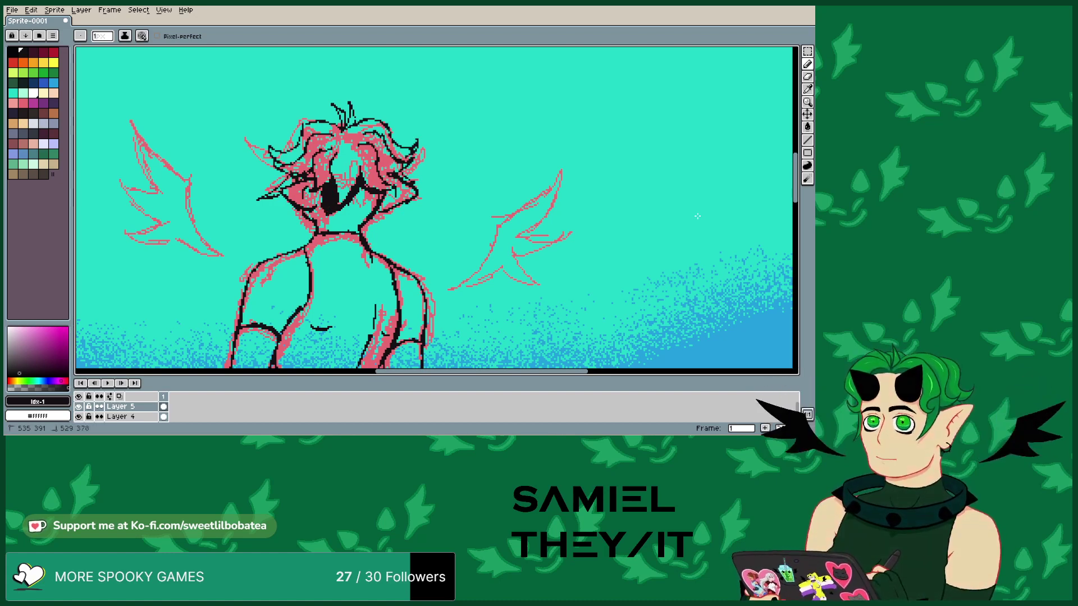
pyautogui.moveTo(329, 216)
pyautogui.mouseDown()
pyautogui.moveTo(353, 224)
pyautogui.moveTo(375, 197)
pyautogui.moveTo(375, 214)
pyautogui.moveTo(364, 190)
pyautogui.mouseUp()
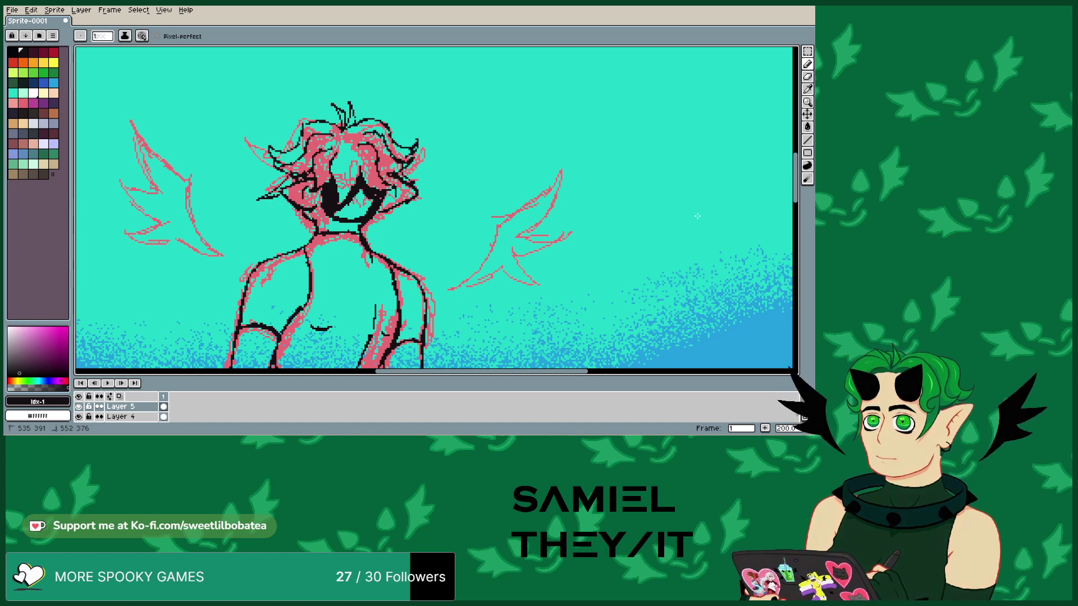
pyautogui.moveTo(371, 201)
pyautogui.mouseDown()
pyautogui.moveTo(366, 212)
pyautogui.moveTo(359, 197)
pyautogui.moveTo(357, 215)
pyautogui.moveTo(344, 218)
pyautogui.moveTo(339, 204)
pyautogui.moveTo(347, 218)
pyautogui.moveTo(336, 228)
pyautogui.mouseUp()
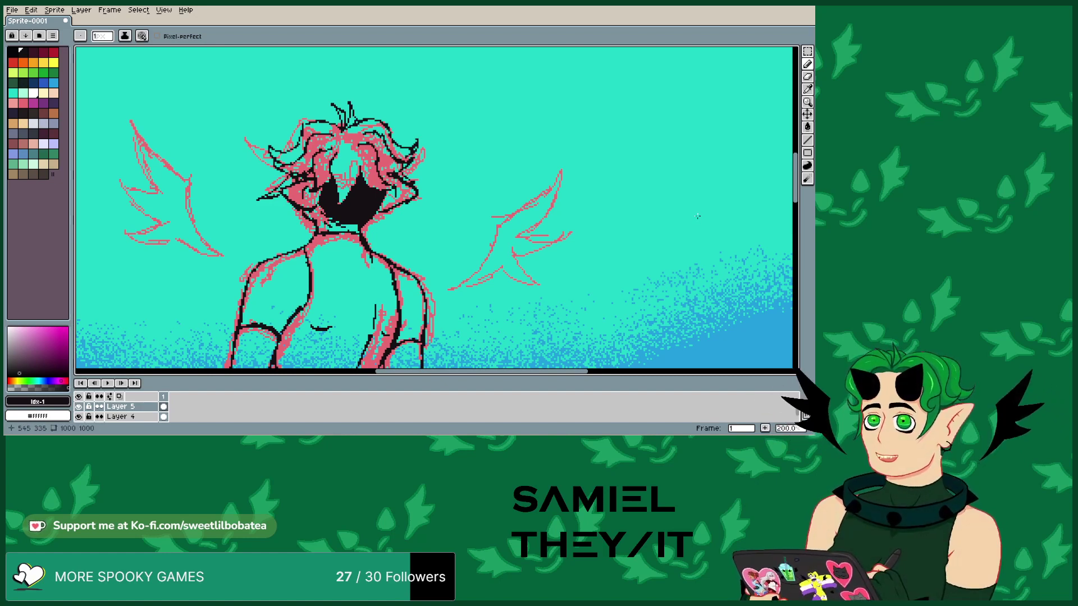
# - Outline the right wing's upper edge and three feather tips, undoing and redrawing the stroke under the top feather
pyautogui.moveTo(449, 289)
pyautogui.mouseDown()
pyautogui.moveTo(490, 215)
pyautogui.moveTo(524, 202)
pyautogui.moveTo(555, 169)
pyautogui.mouseUp()
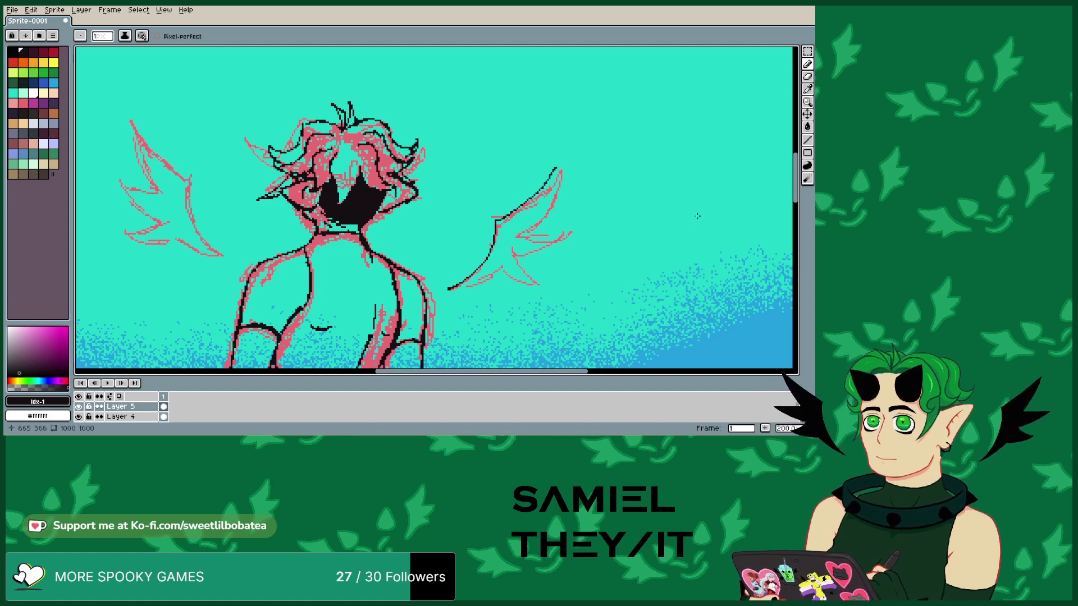
pyautogui.moveTo(530, 224); pyautogui.dragTo(557, 175)
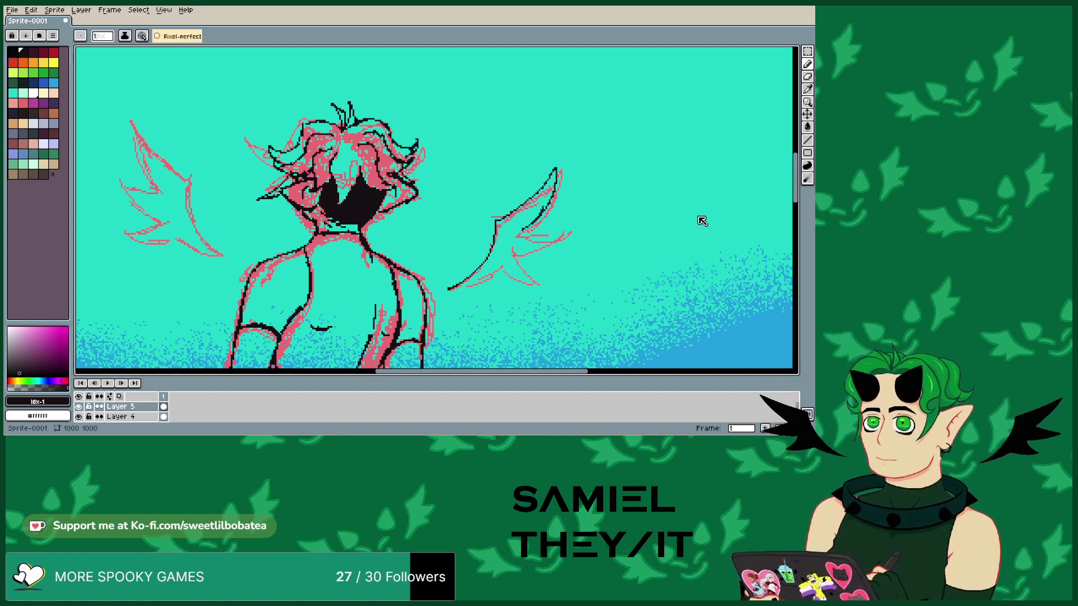
pyautogui.hotkey('alt', 'e')
pyautogui.press('u')
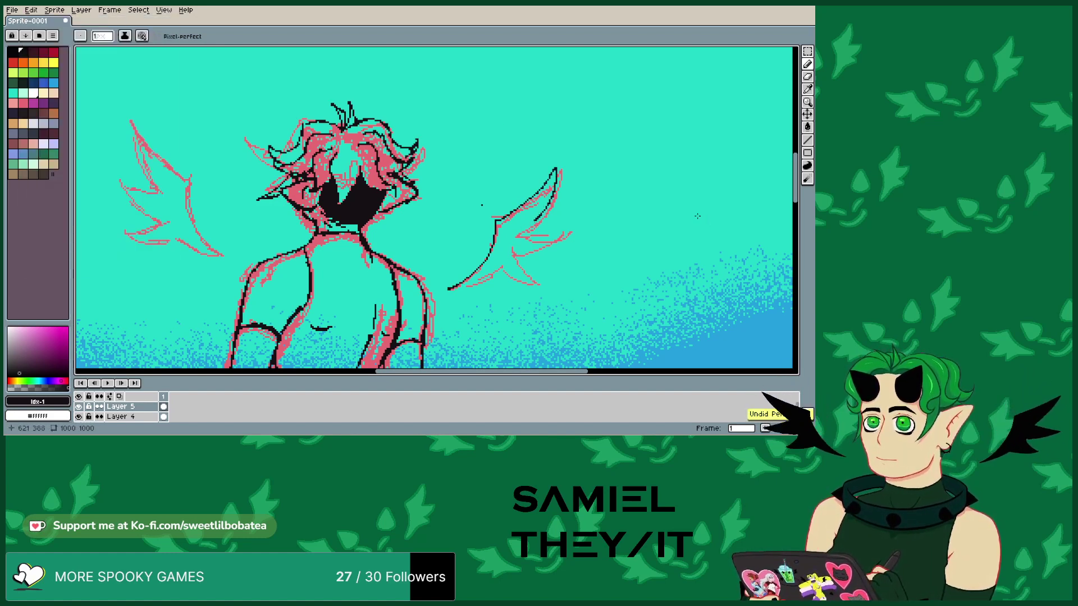
pyautogui.moveTo(519, 238)
pyautogui.mouseDown()
pyautogui.moveTo(535, 221)
pyautogui.moveTo(535, 246)
pyautogui.moveTo(511, 257)
pyautogui.moveTo(538, 288)
pyautogui.moveTo(462, 288)
pyautogui.mouseUp()
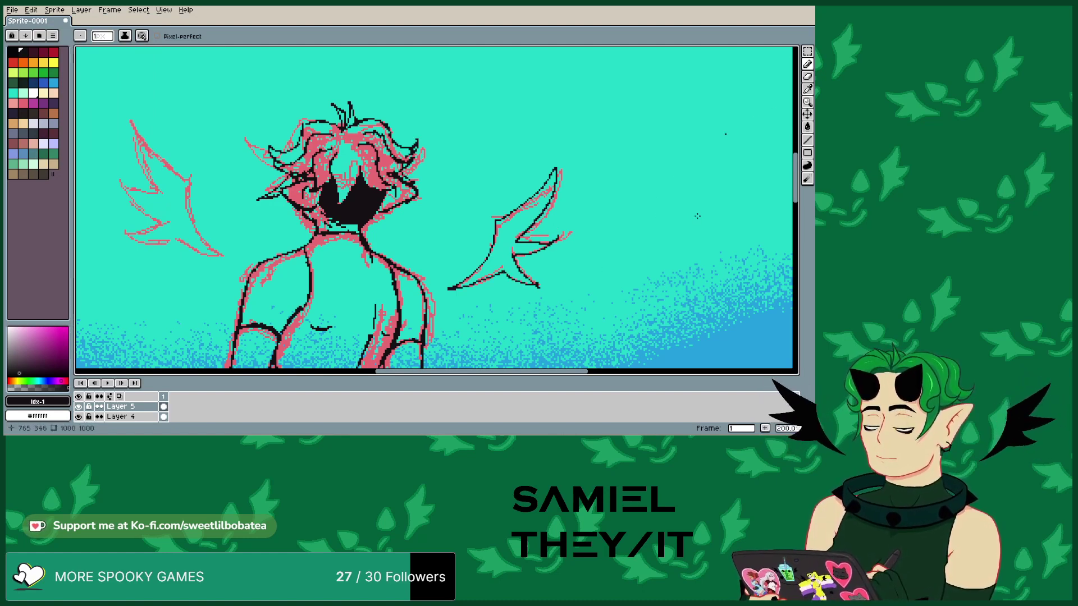
# - Erase the excess black pixels around the lowest feather tip of the right wing
pyautogui.press('e')
pyautogui.moveTo(540, 286); pyautogui.dragTo(532, 286)
pyautogui.moveTo(536, 278); pyautogui.dragTo(535, 281)
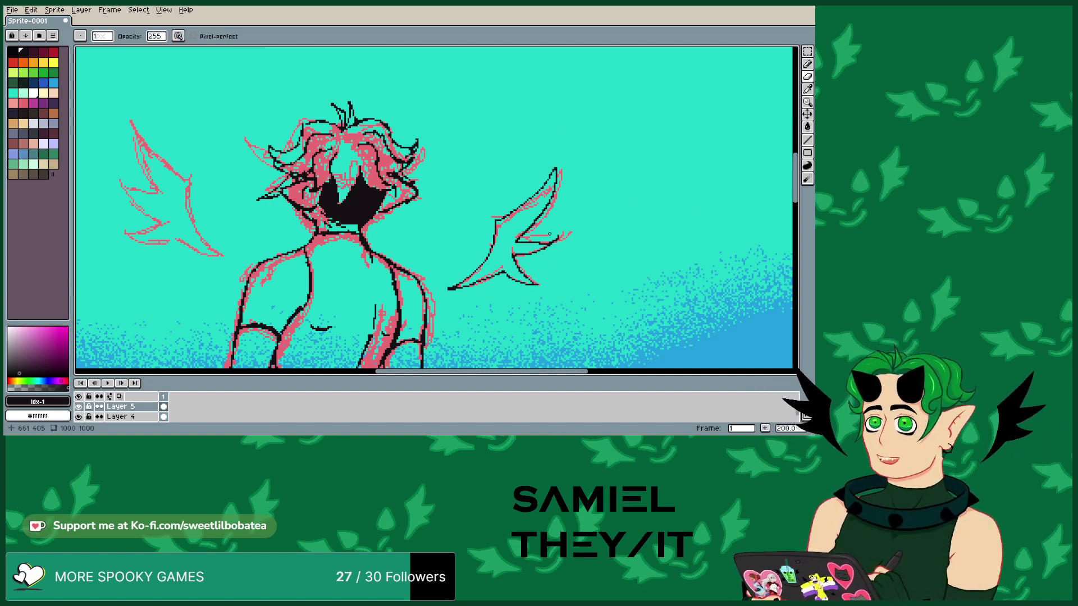
pyautogui.hotkey('shift', 'g')
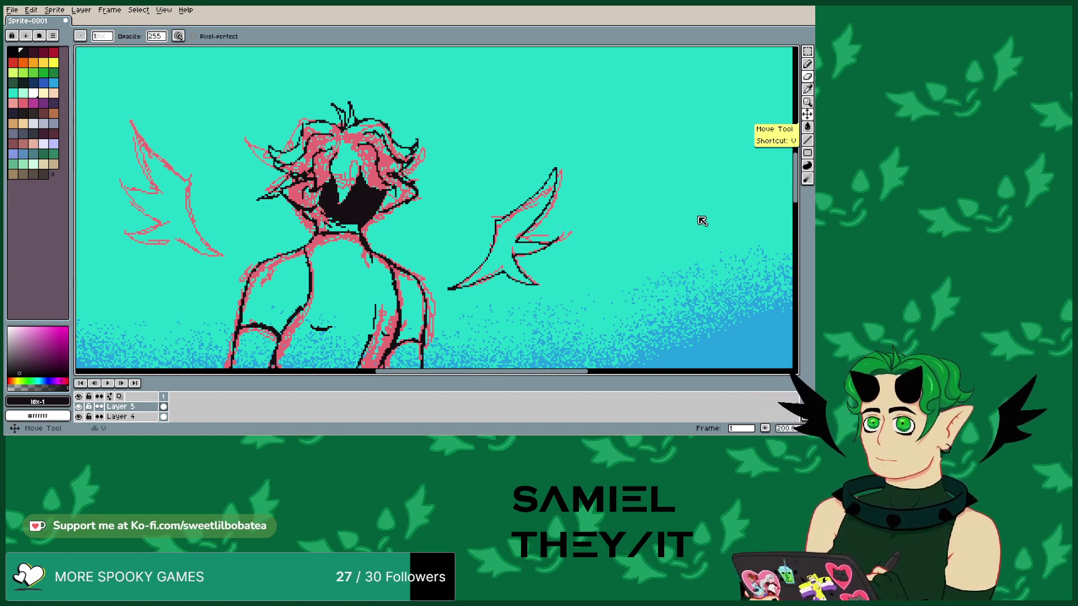
# - Fill the outlined right wing solid near-black with the Paint Bucket and return to the Pencil
pyautogui.press('g')
pyautogui.click(522, 241)
pyautogui.press('b')
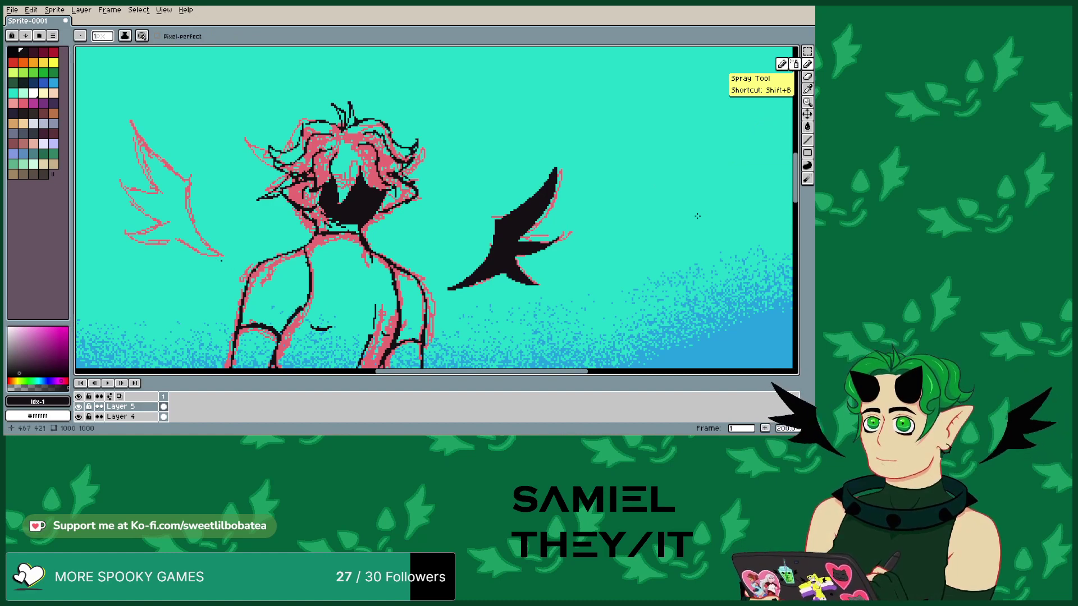
pyautogui.moveTo(183, 206); pyautogui.dragTo(220, 257)
pyautogui.moveTo(174, 176); pyautogui.dragTo(183, 207)
pyautogui.hotkey('alt', 'e')
pyautogui.press('u')
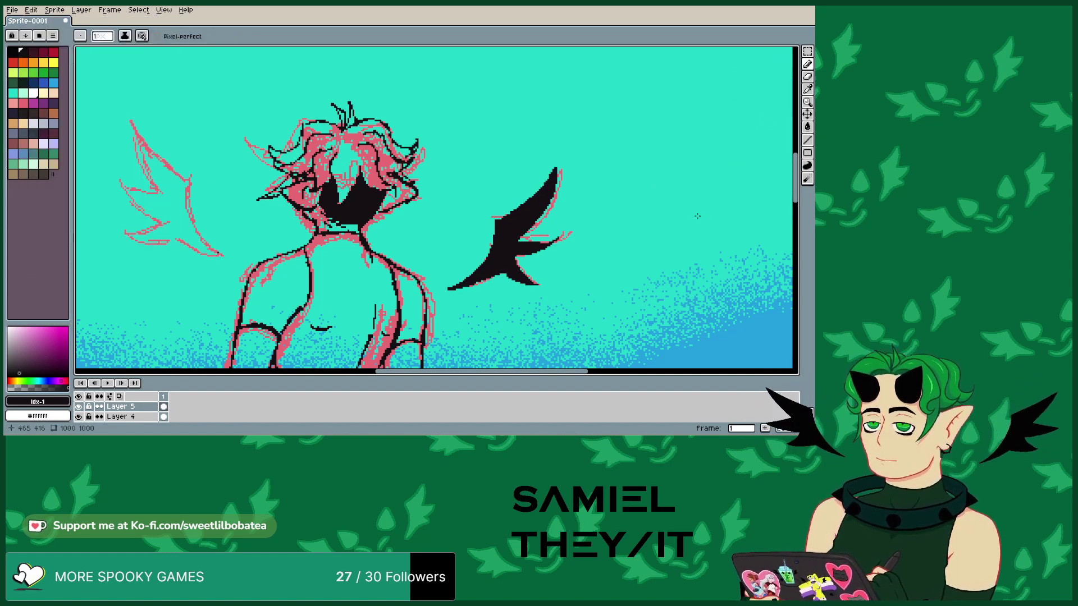
# - Trace the left wing's curved inner edge and the straight upper edge to its tip, undoing and redrawing the upper stroke
pyautogui.moveTo(186, 188); pyautogui.dragTo(221, 255)
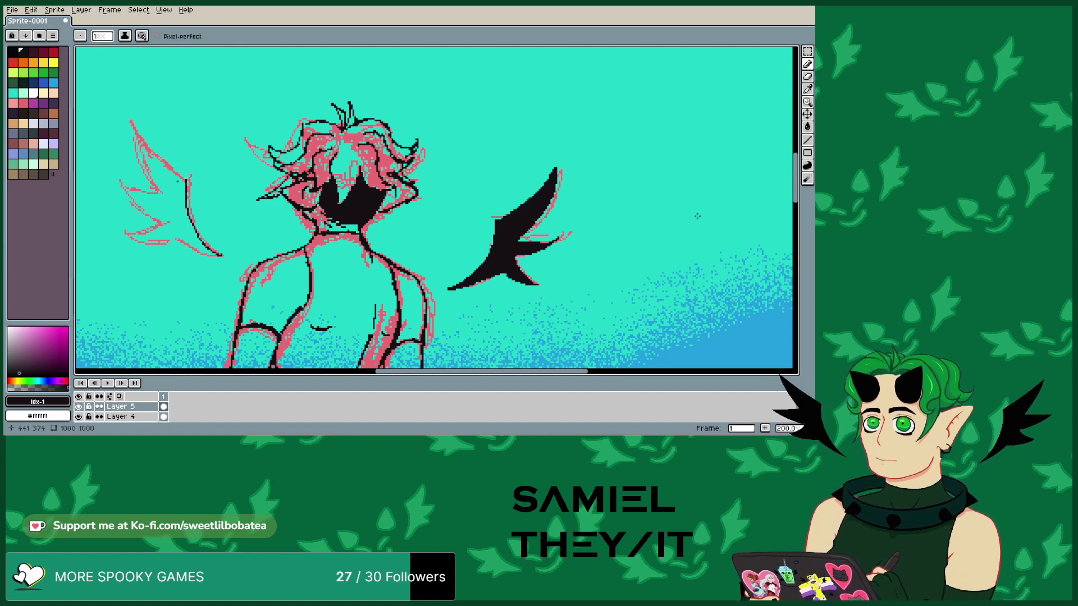
pyautogui.moveTo(122, 137); pyautogui.dragTo(185, 179)
pyautogui.hotkey('alt', 'e')
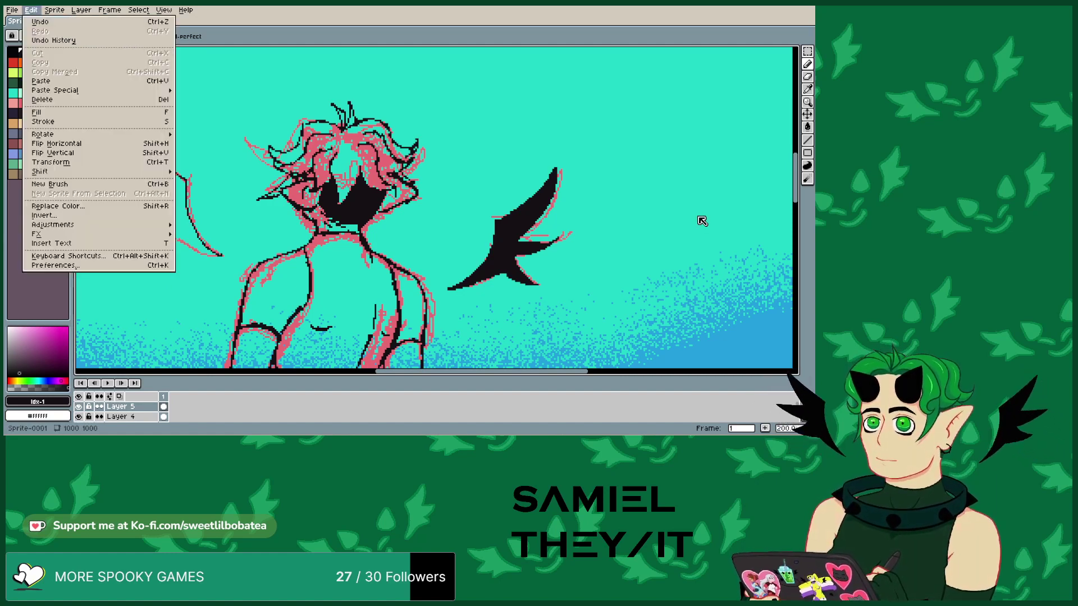
pyautogui.press('u')
pyautogui.hotkey('ctrl', 'y')
pyautogui.hotkey('alt', 'e')
pyautogui.press('u')
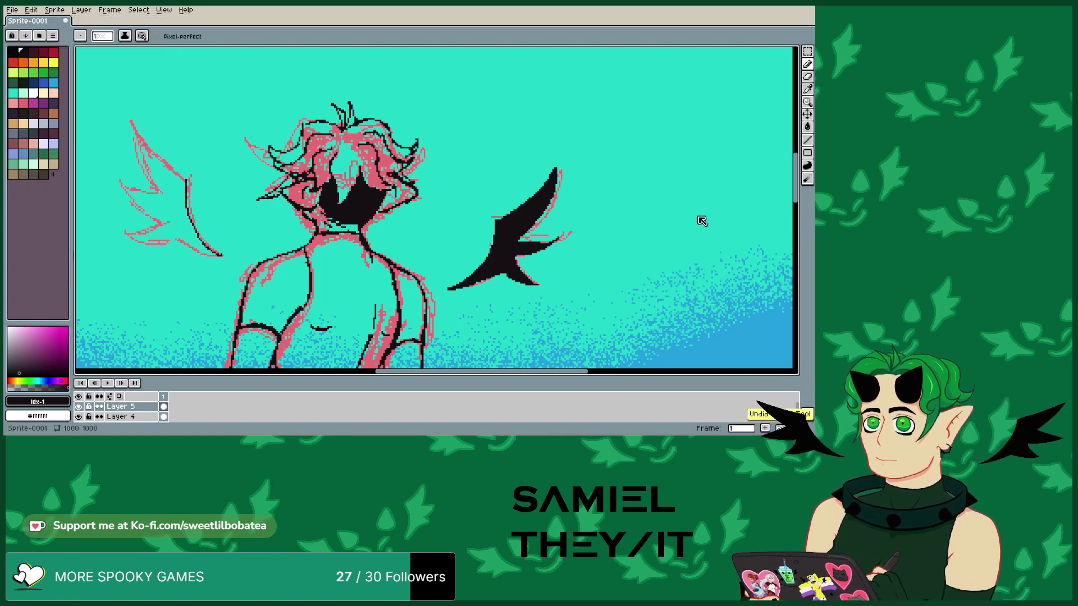
pyautogui.hotkey('ctrl', 'y')
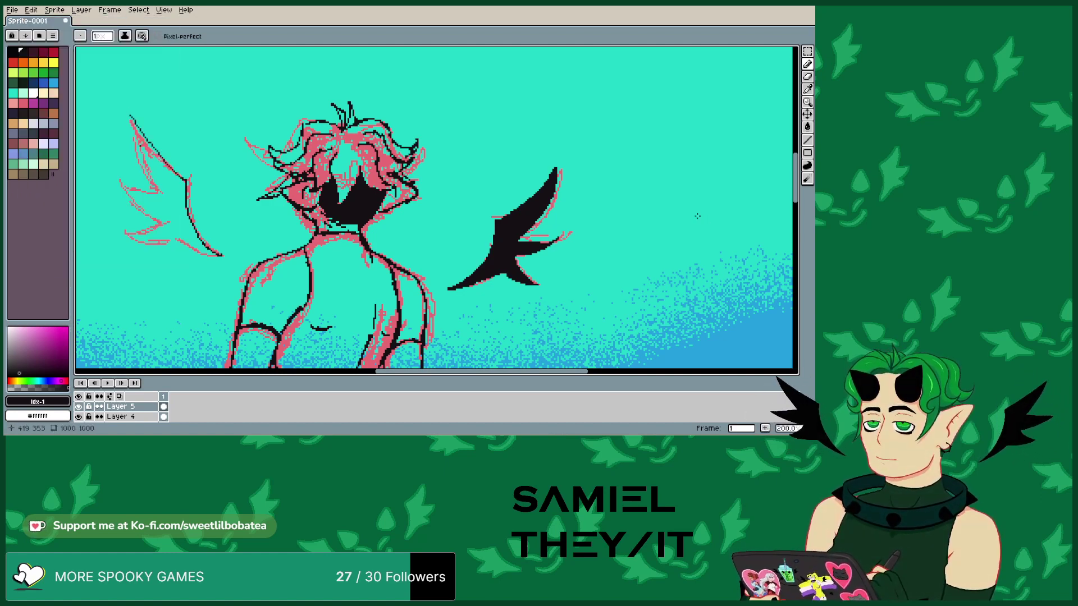
# - Outline the left wing's three pointed feathers and fill the whole wing solid near-black
pyautogui.hotkey('ctrl', 'y')
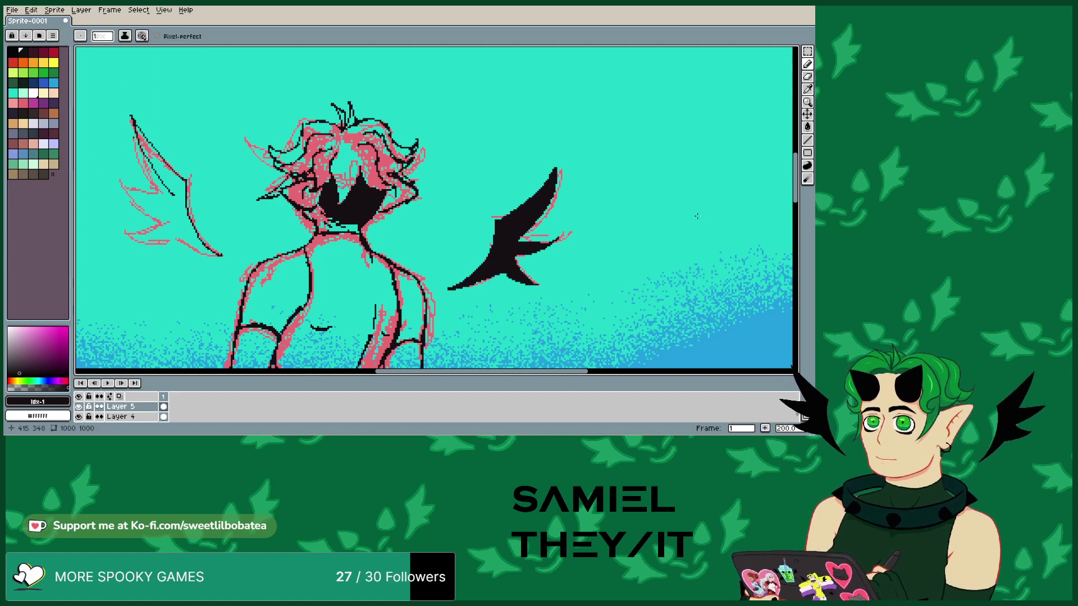
pyautogui.hotkey('ctrl', 'y')
pyautogui.moveTo(165, 196)
pyautogui.mouseDown()
pyautogui.moveTo(117, 179)
pyautogui.moveTo(165, 211)
pyautogui.mouseUp()
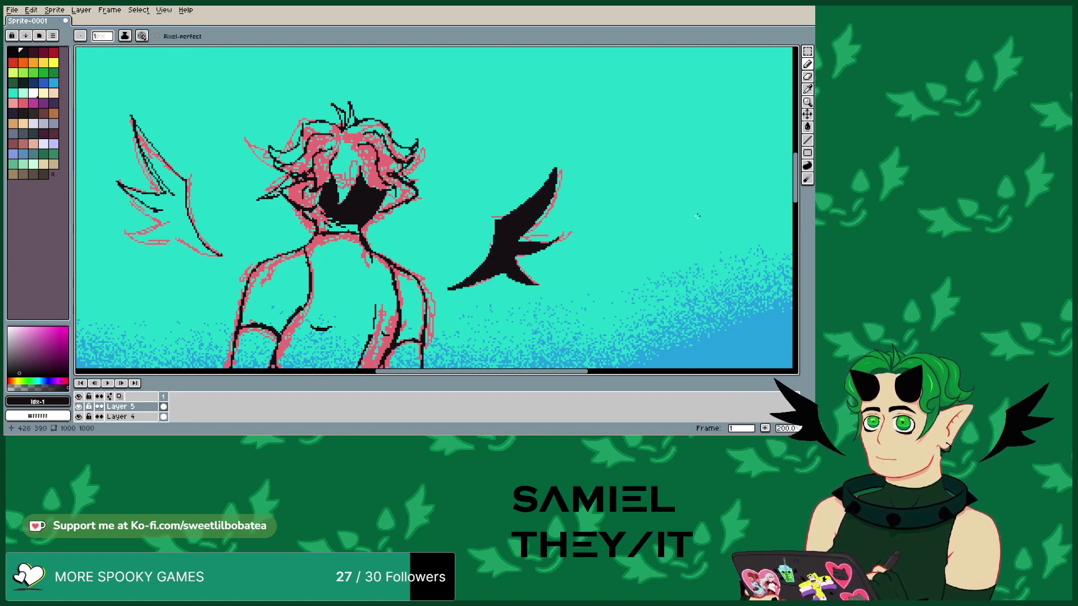
pyautogui.moveTo(166, 212)
pyautogui.mouseDown()
pyautogui.moveTo(135, 229)
pyautogui.moveTo(173, 227)
pyautogui.moveTo(214, 254)
pyautogui.moveTo(176, 223)
pyautogui.mouseUp()
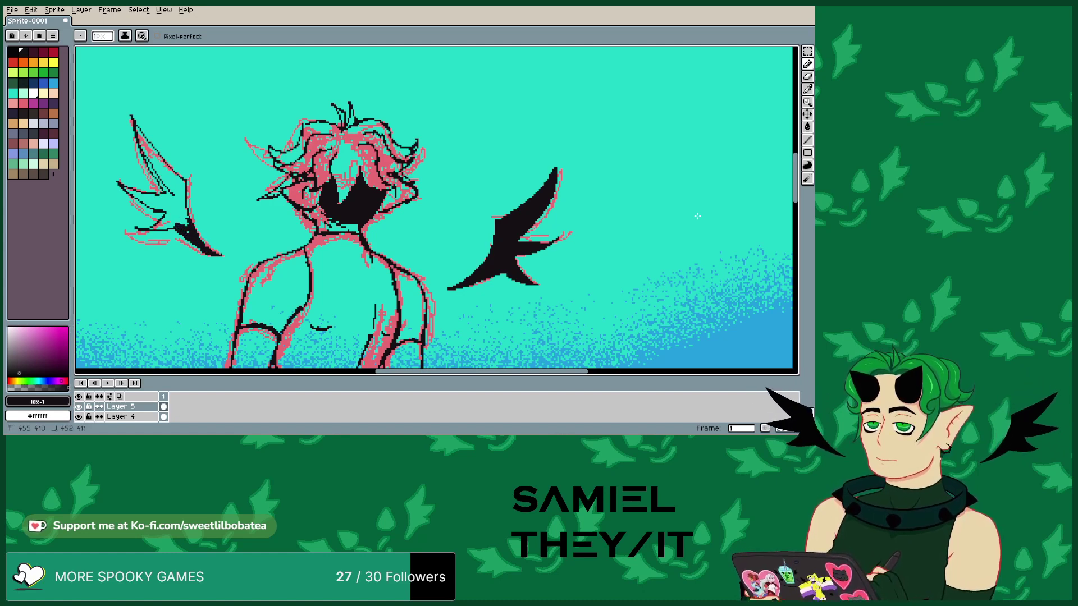
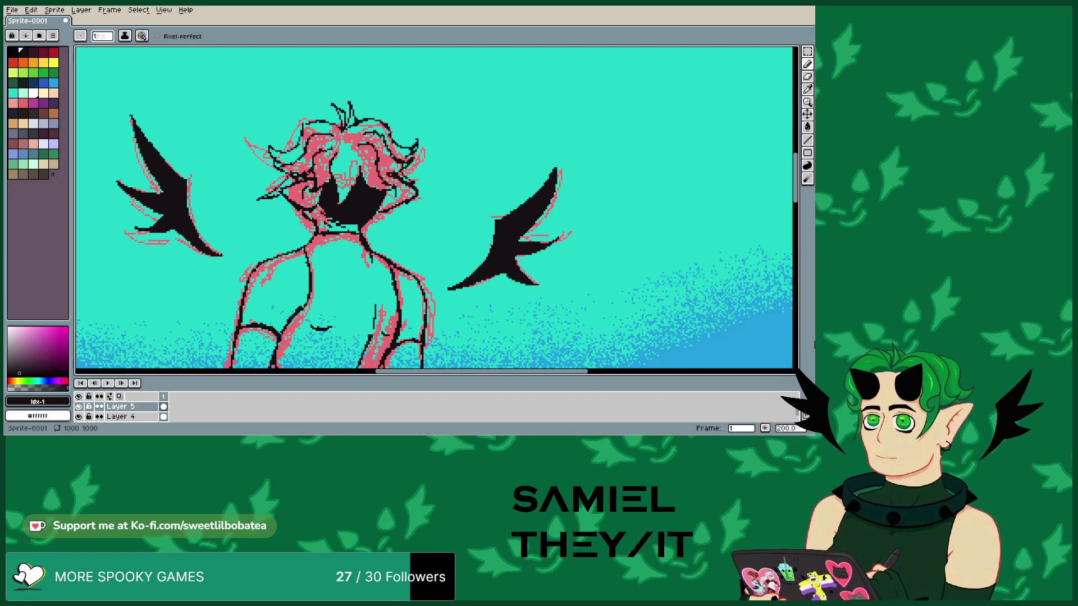
# - Draw two rows of curved band lines across both thighs and thin the right thigh's outer line with the Eraser
pyautogui.moveTo(801, 191); pyautogui.dragTo(799, 225)
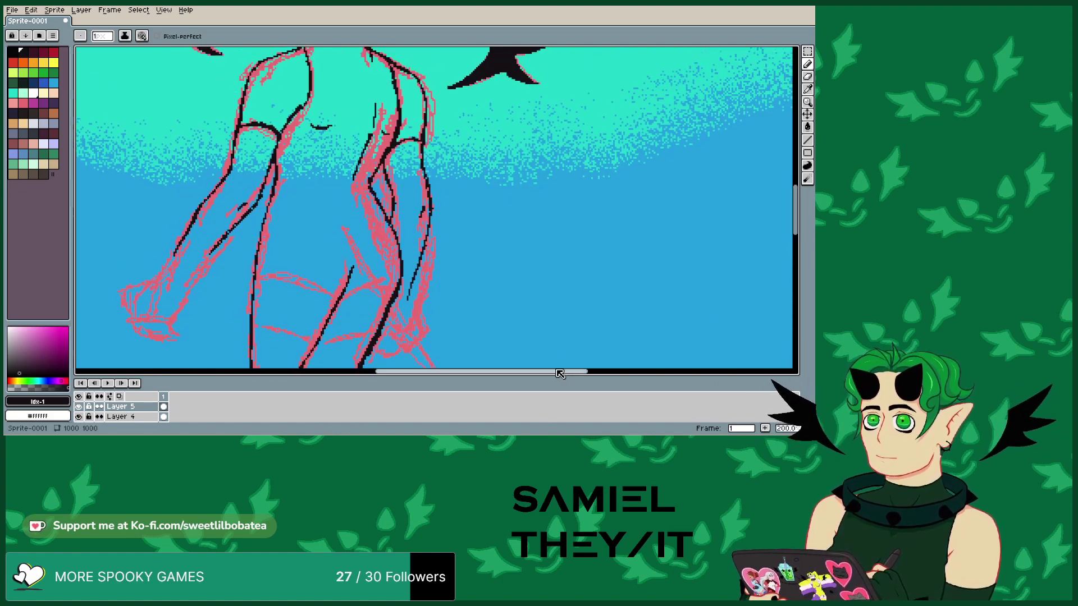
pyautogui.moveTo(561, 372); pyautogui.dragTo(544, 372)
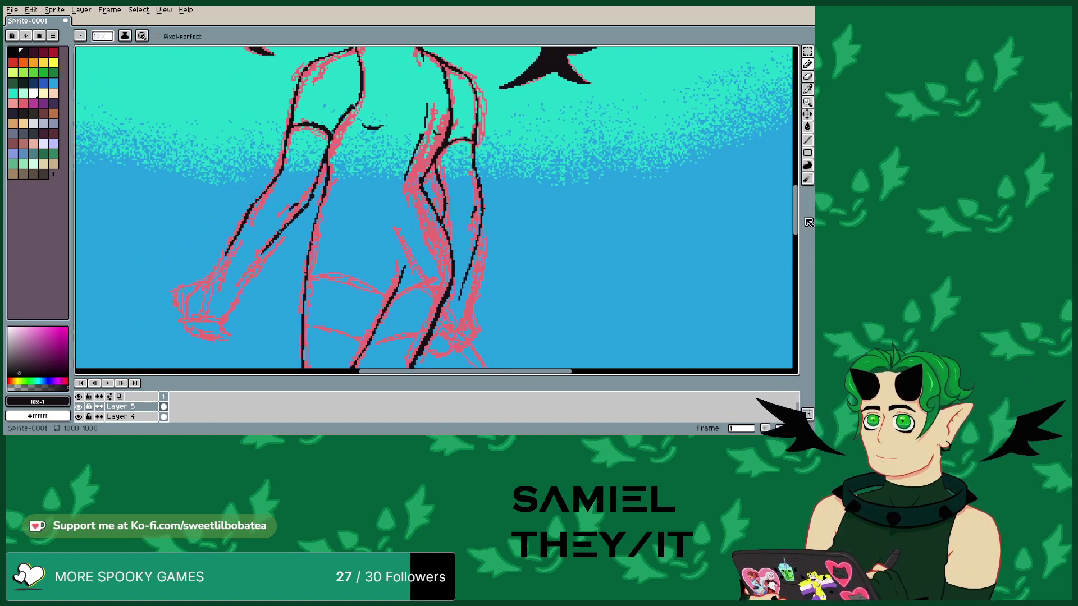
pyautogui.moveTo(791, 216); pyautogui.dragTo(790, 216)
pyautogui.hotkey('alt', 'e')
pyautogui.press('Return')
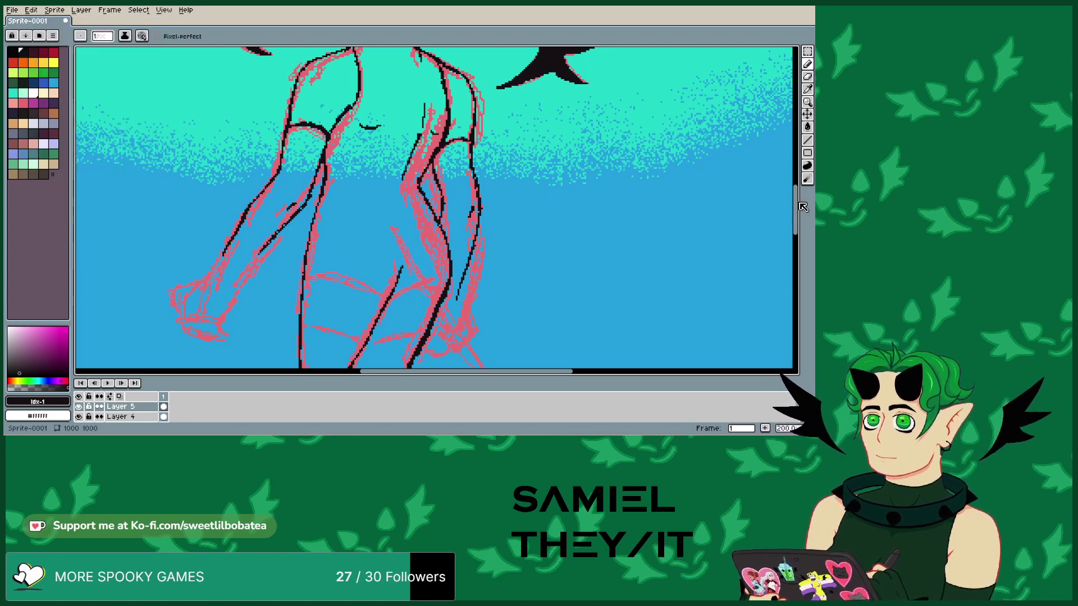
pyautogui.moveTo(795, 209); pyautogui.dragTo(795, 216)
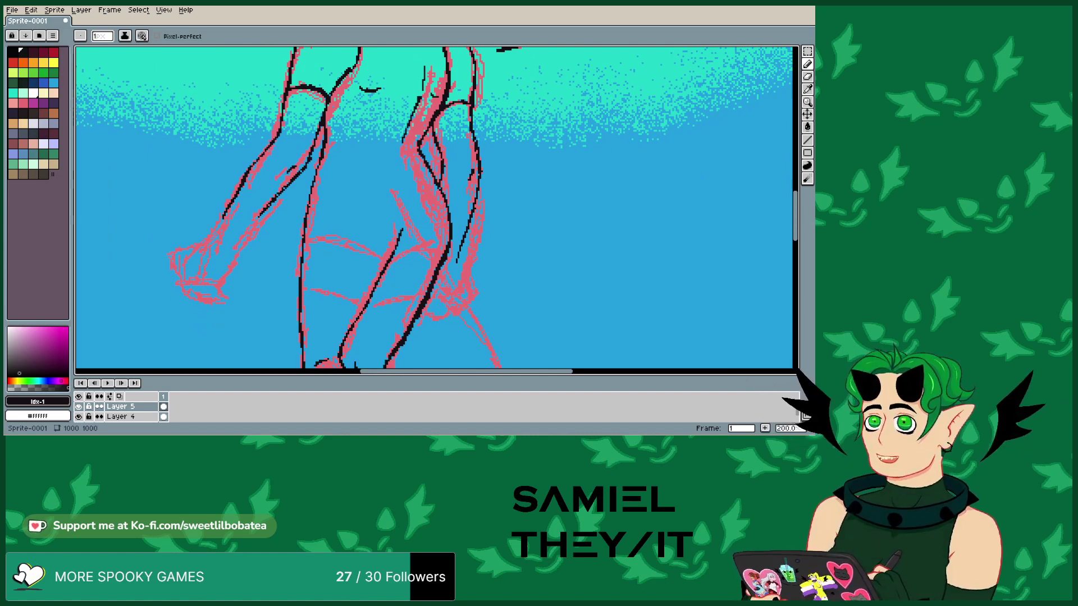
pyautogui.moveTo(395, 255)
pyautogui.mouseDown()
pyautogui.moveTo(447, 249)
pyautogui.moveTo(306, 233)
pyautogui.mouseUp()
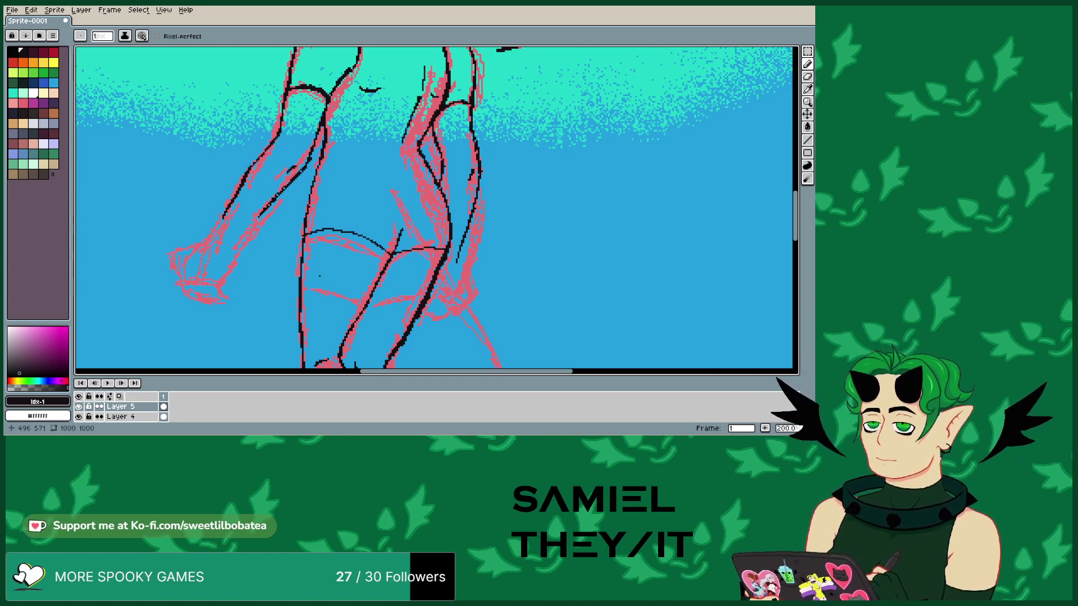
pyautogui.moveTo(303, 285); pyautogui.dragTo(426, 291)
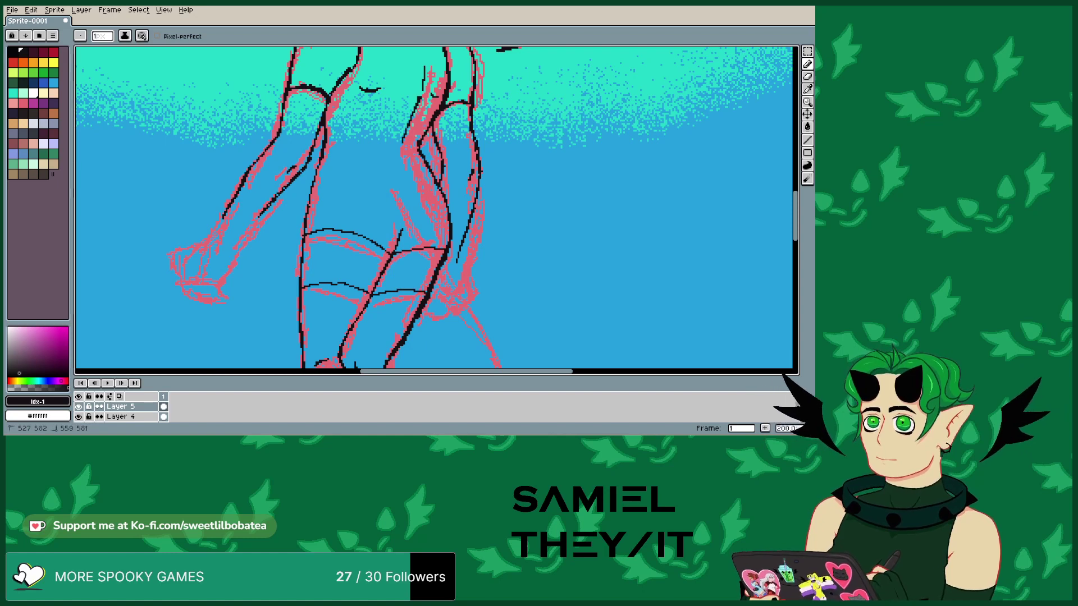
pyautogui.press('e')
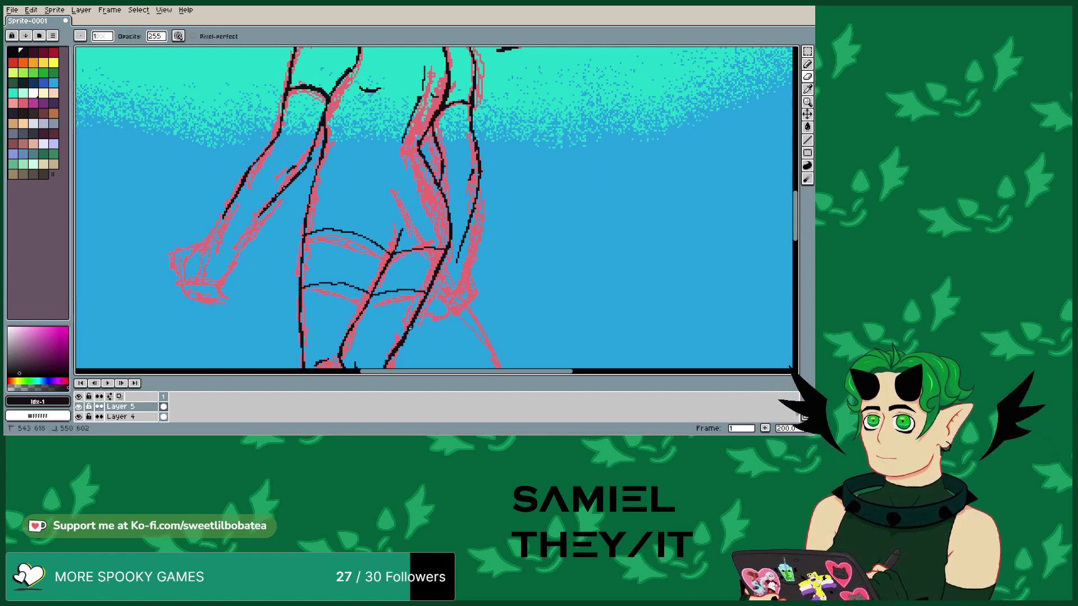
pyautogui.moveTo(402, 347); pyautogui.dragTo(397, 353)
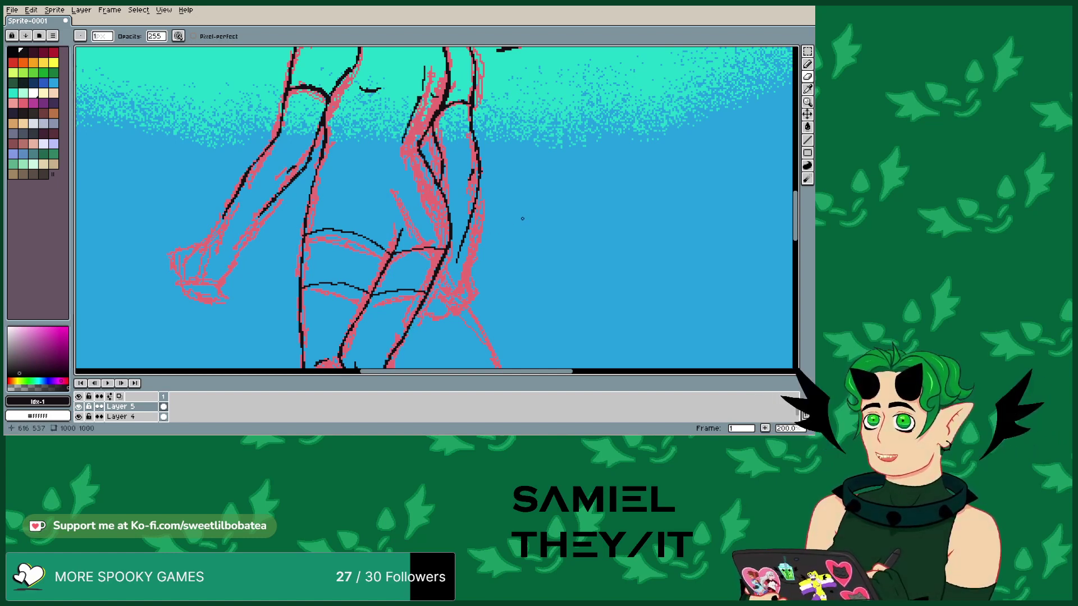
# - Extend the right forearm's inner line down to the wrist with the Pencil and draw the hand's first curled fingertip strokes
pyautogui.click(807, 63)
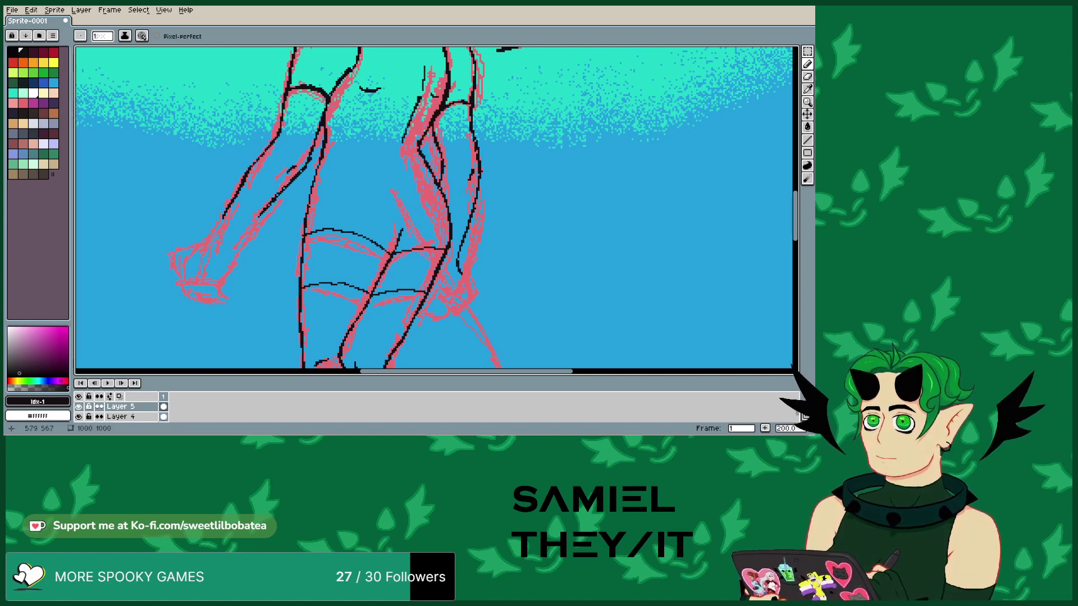
pyautogui.moveTo(460, 274); pyautogui.dragTo(456, 284)
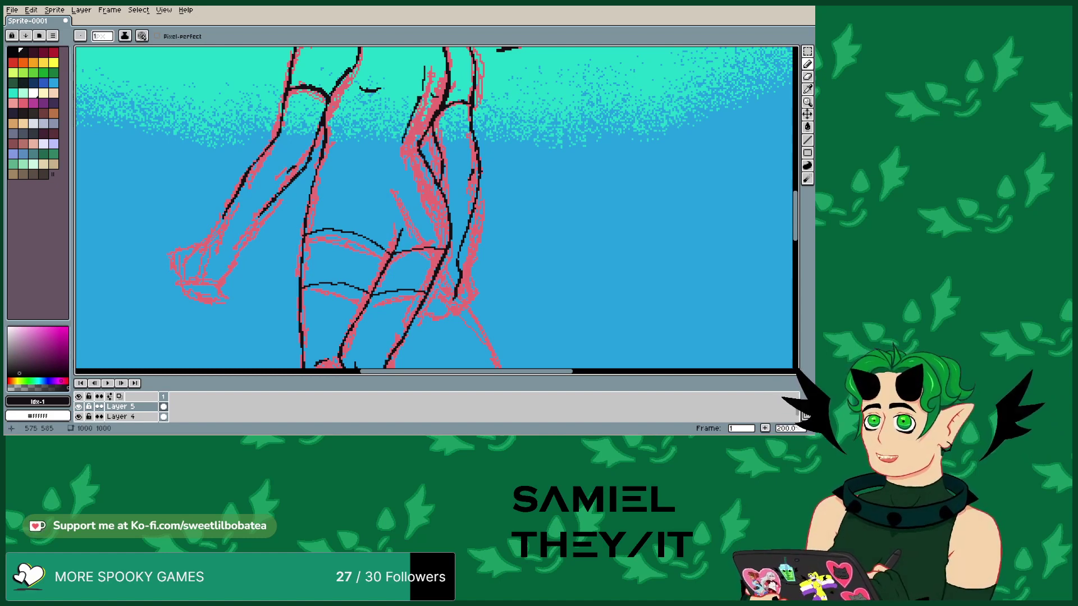
pyautogui.moveTo(452, 298); pyautogui.dragTo(460, 310)
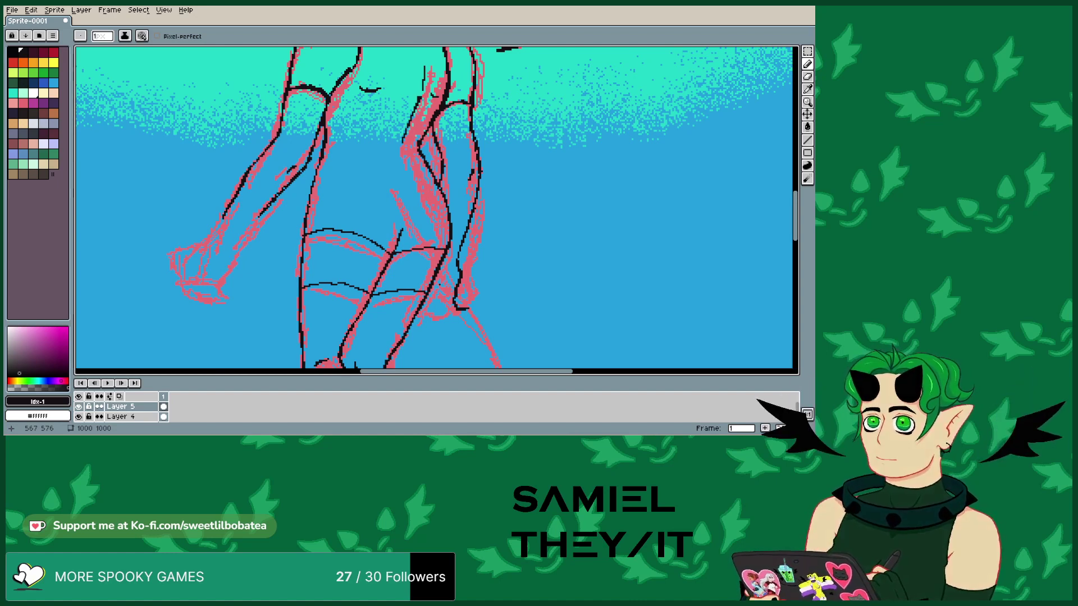
pyautogui.moveTo(449, 309); pyautogui.dragTo(450, 306)
pyautogui.moveTo(446, 310); pyautogui.dragTo(462, 320)
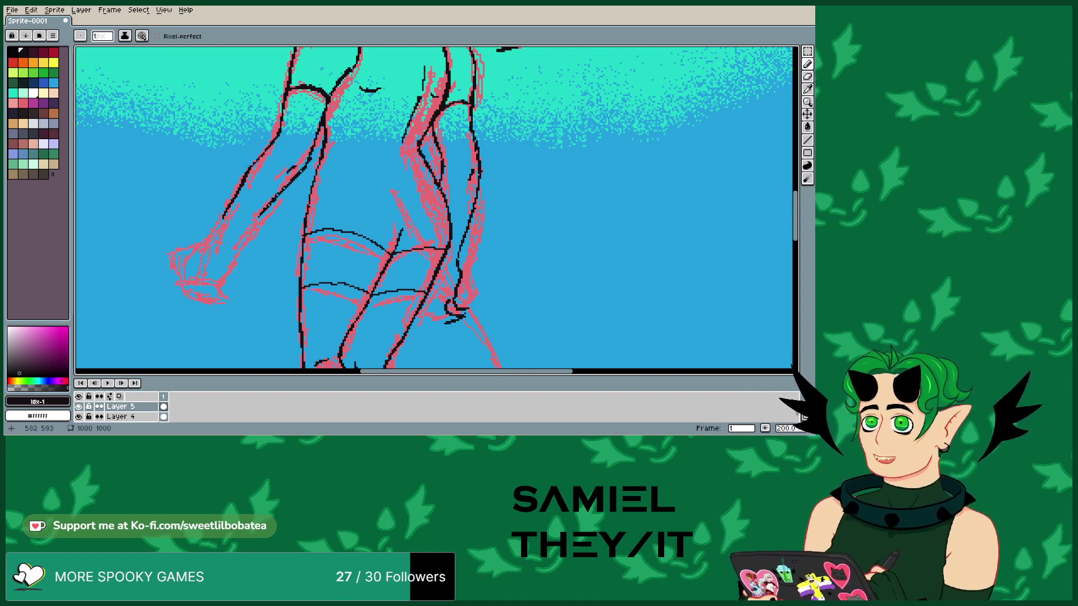
# - Draw the right hand's remaining curled fingers and the short knuckle lines, undoing one stray stroke along the way
pyautogui.moveTo(441, 300); pyautogui.dragTo(443, 327)
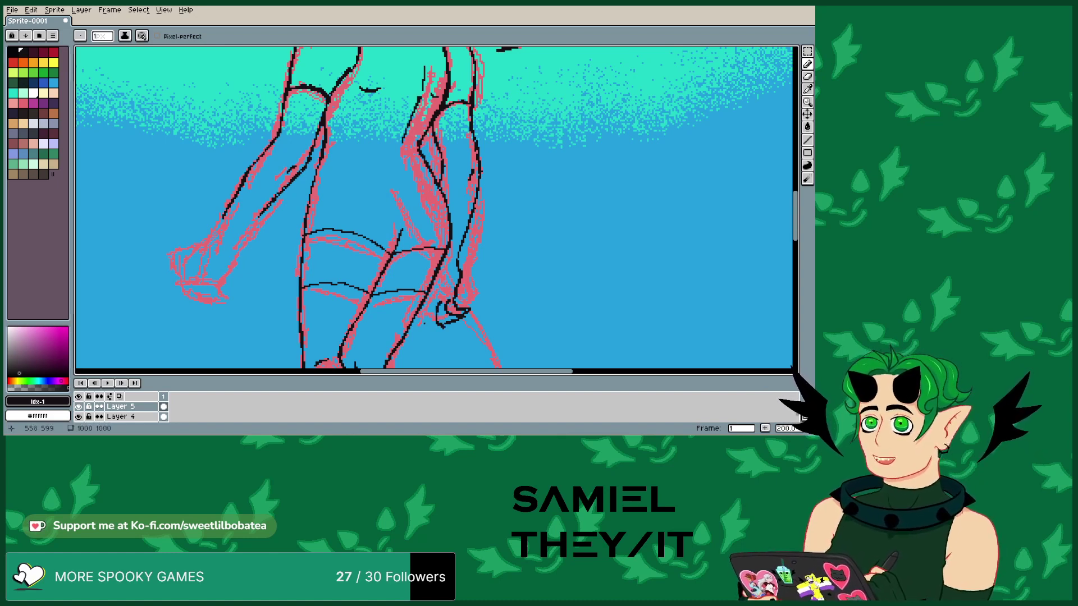
pyautogui.moveTo(441, 334); pyautogui.dragTo(447, 337)
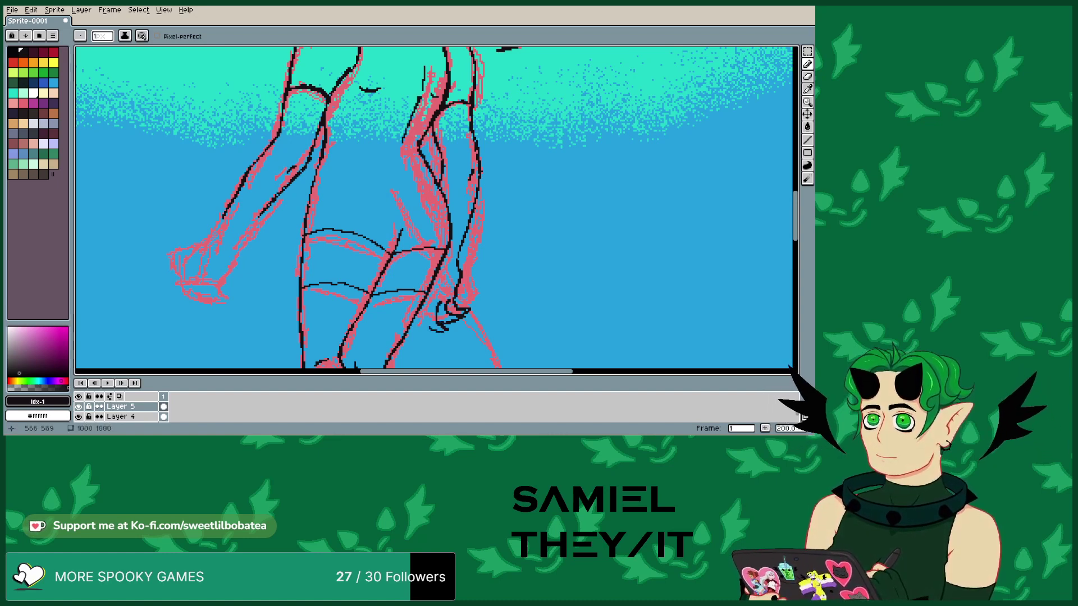
pyautogui.moveTo(430, 305); pyautogui.dragTo(423, 329)
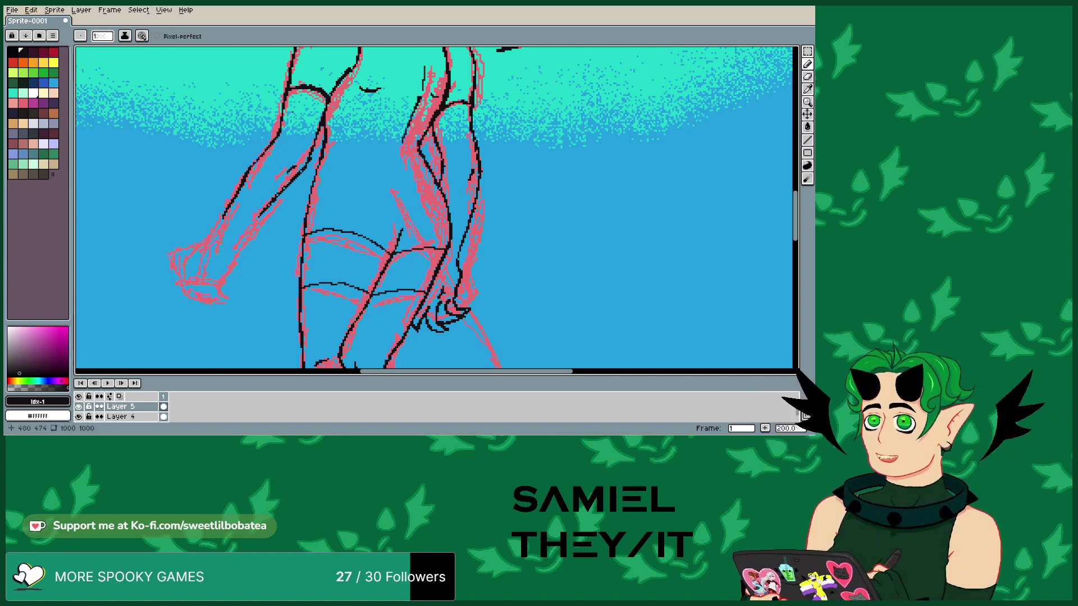
pyautogui.click(31, 10)
pyautogui.click(56, 22)
pyautogui.moveTo(434, 283)
pyautogui.mouseDown()
pyautogui.moveTo(435, 303)
pyautogui.moveTo(437, 289)
pyautogui.mouseUp()
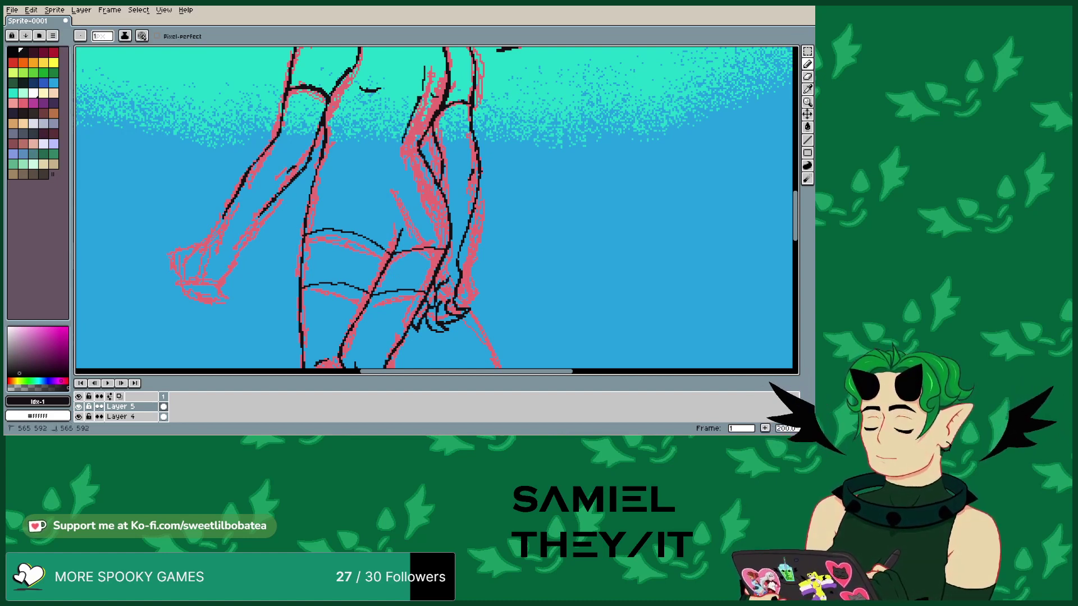
pyautogui.click(440, 303)
pyautogui.moveTo(446, 305); pyautogui.dragTo(452, 311)
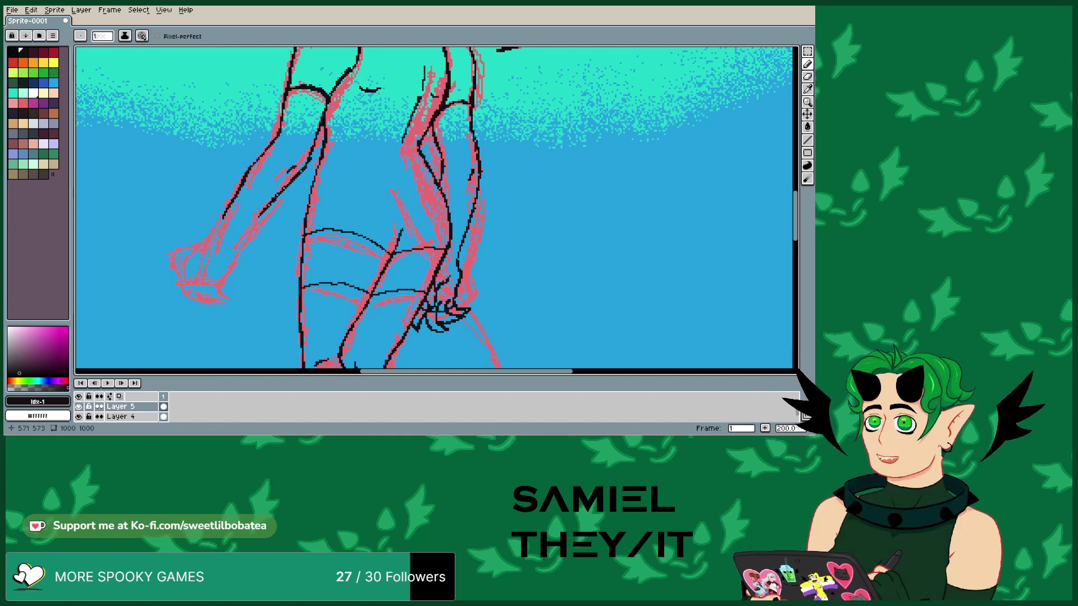
# - Extend both left forearm lines to the wrist and outline the left hand with its curled fingers
pyautogui.moveTo(222, 219); pyautogui.dragTo(184, 257)
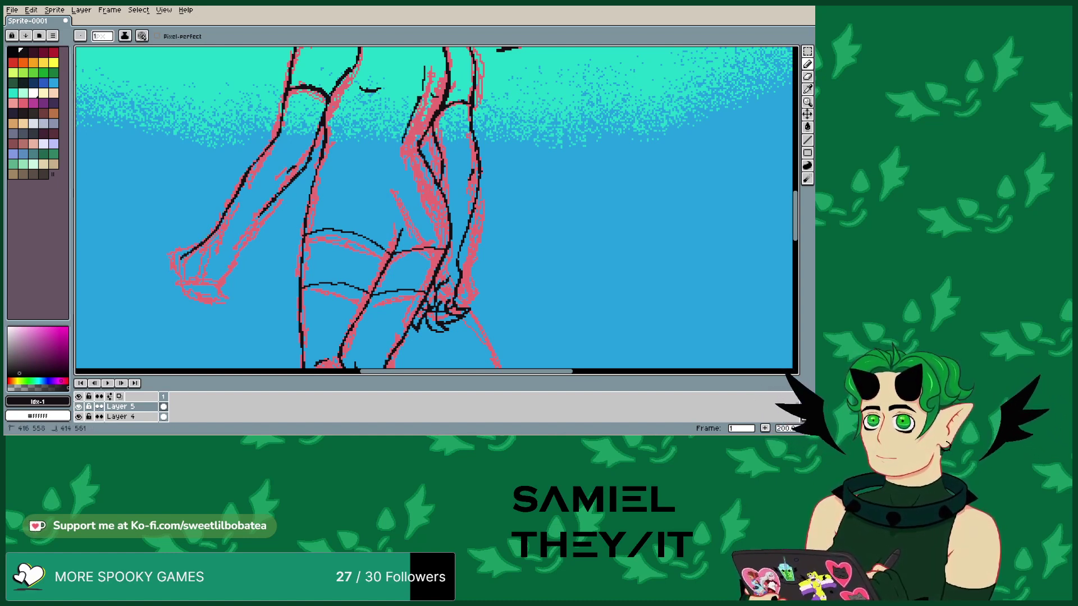
pyautogui.moveTo(186, 278); pyautogui.dragTo(180, 293)
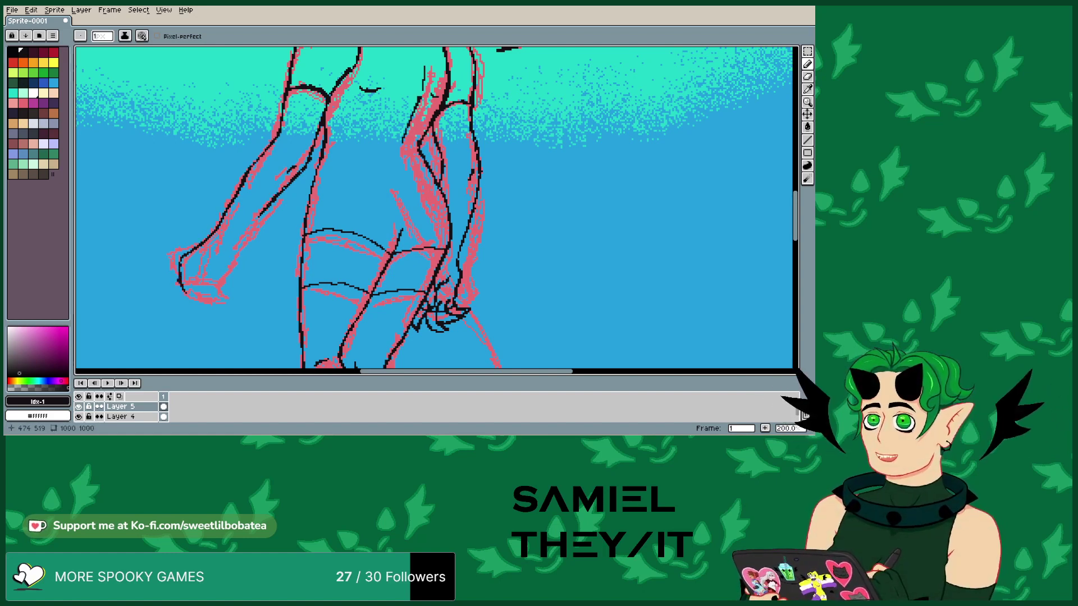
pyautogui.click(181, 284)
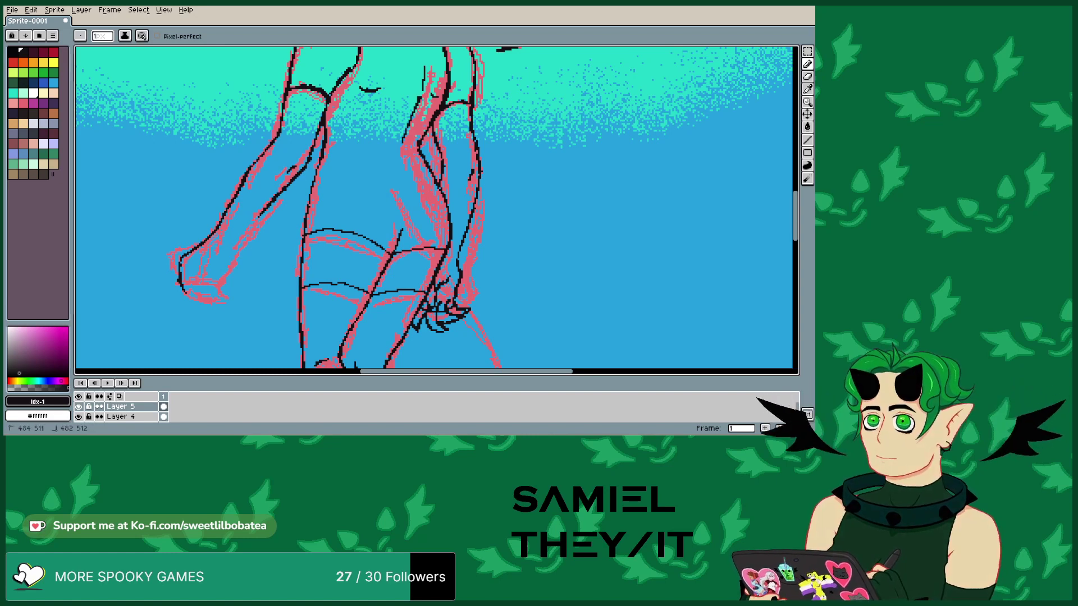
pyautogui.moveTo(262, 211); pyautogui.dragTo(244, 235)
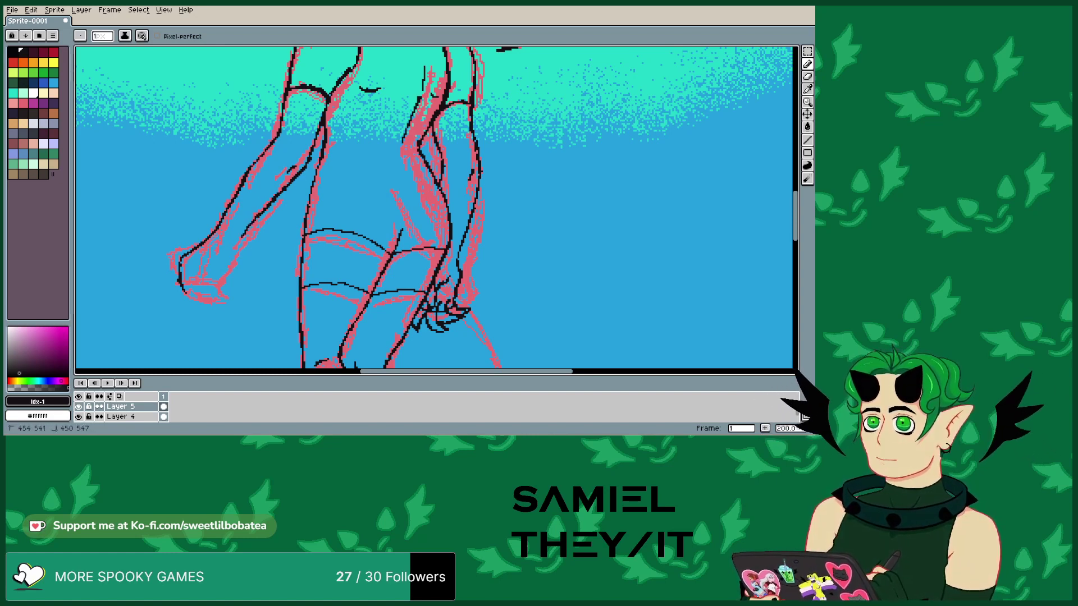
pyautogui.moveTo(237, 253); pyautogui.dragTo(229, 263)
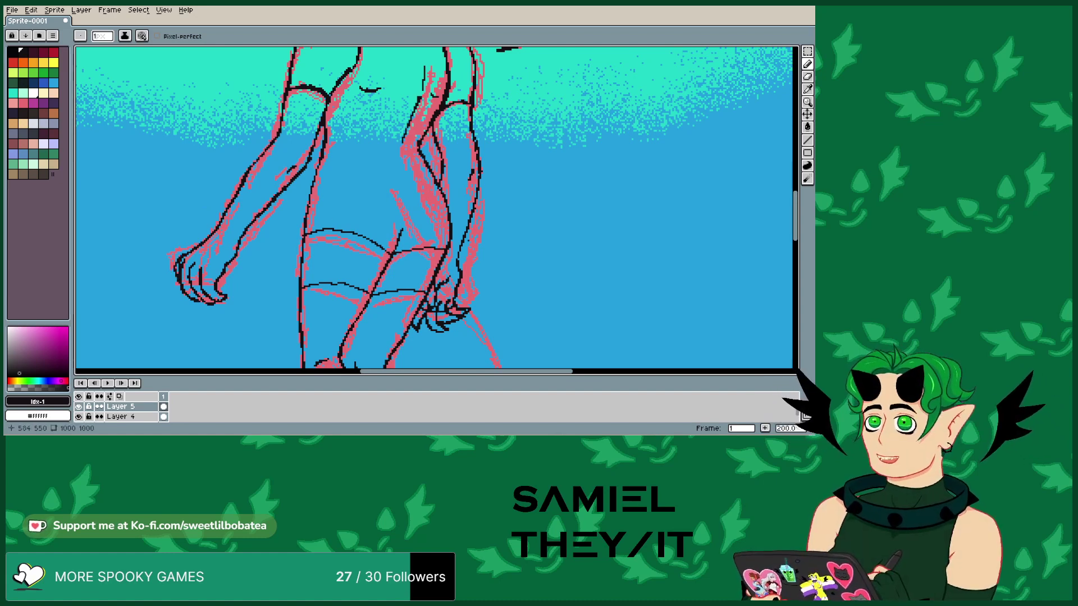
# - Erase excess pixels on the left hand's outer edge and draw a knuckle line across its fingers with the Pencil
pyautogui.click(807, 63)
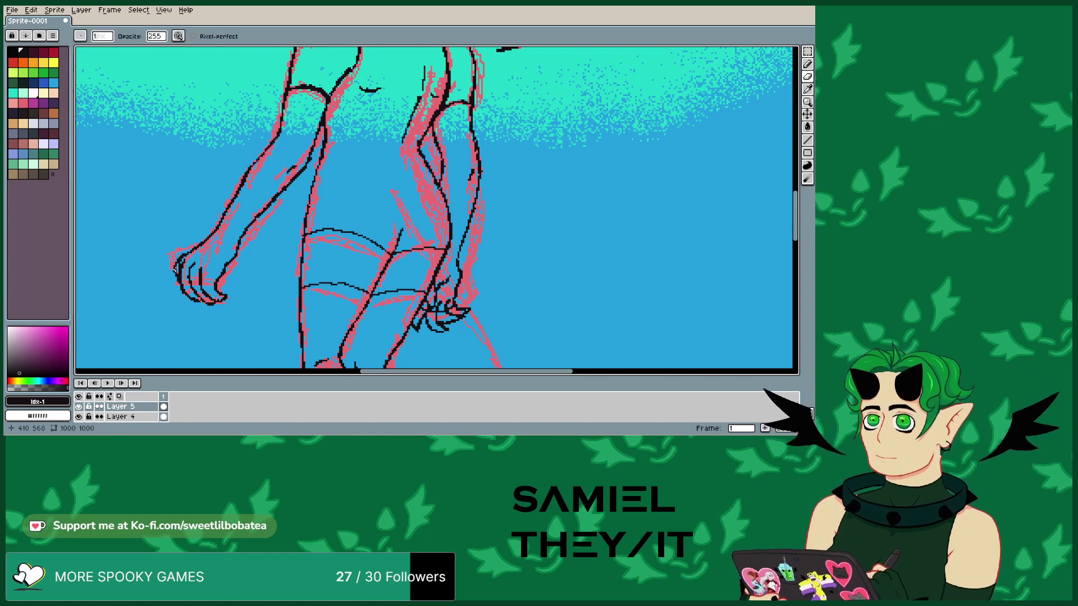
pyautogui.moveTo(177, 261); pyautogui.dragTo(187, 254)
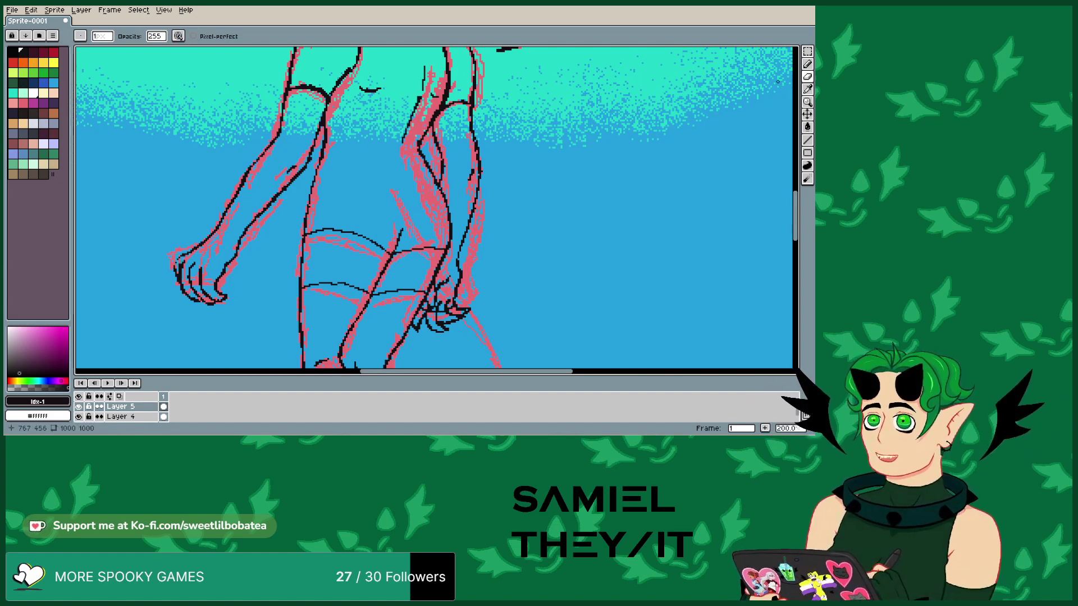
pyautogui.click(807, 64)
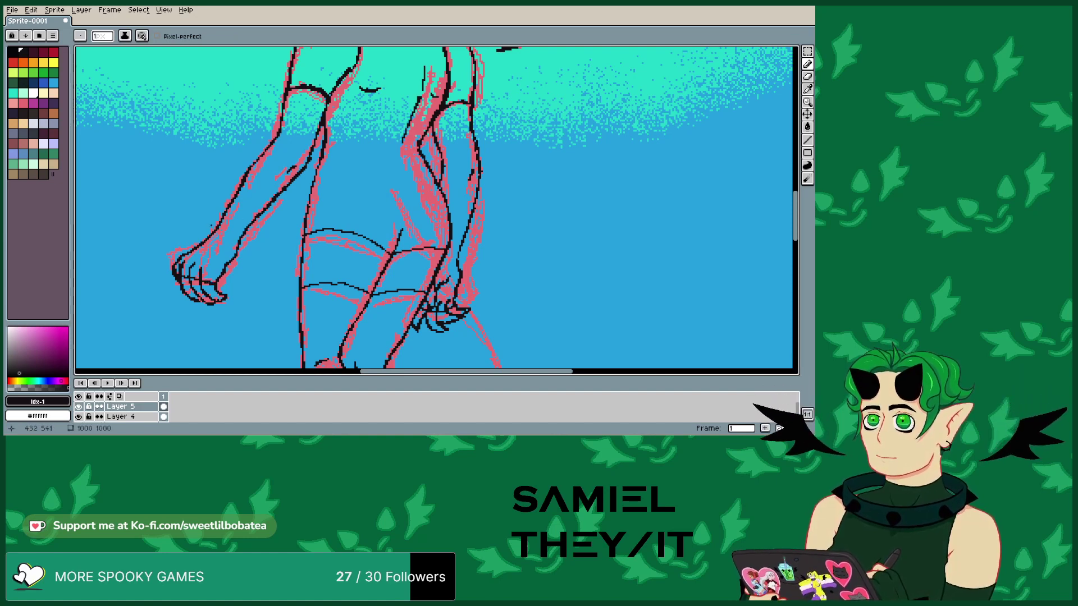
# - Thicken the back of the left hand from wrist to knuckles, erase the excess pixels along it, and touch up the wrist with the Pencil
pyautogui.moveTo(184, 254); pyautogui.dragTo(205, 232)
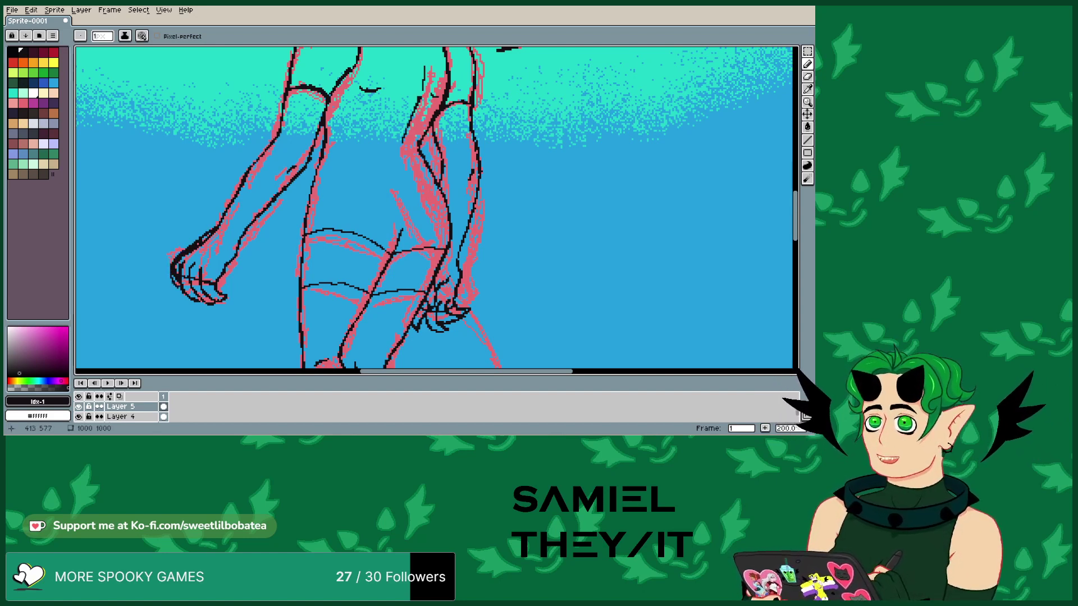
pyautogui.press('e')
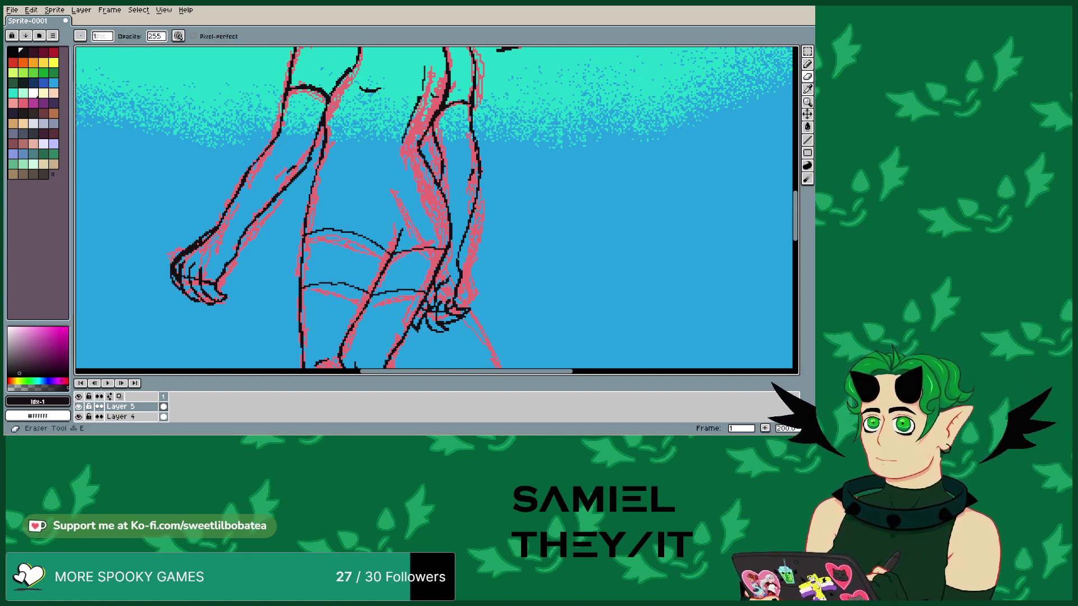
pyautogui.moveTo(176, 275); pyautogui.dragTo(175, 269)
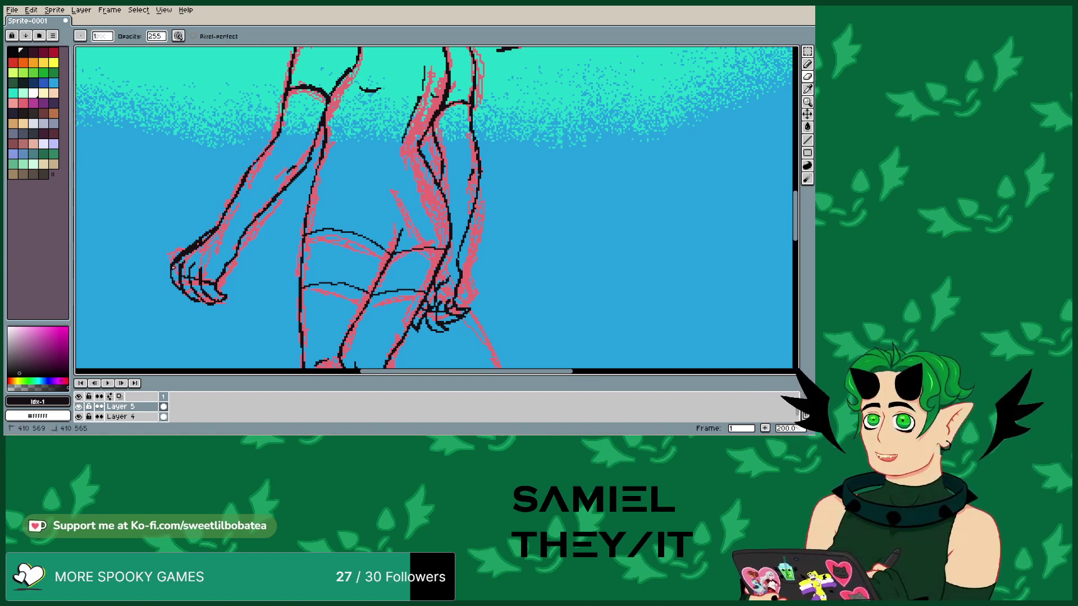
pyautogui.moveTo(174, 266); pyautogui.dragTo(210, 233)
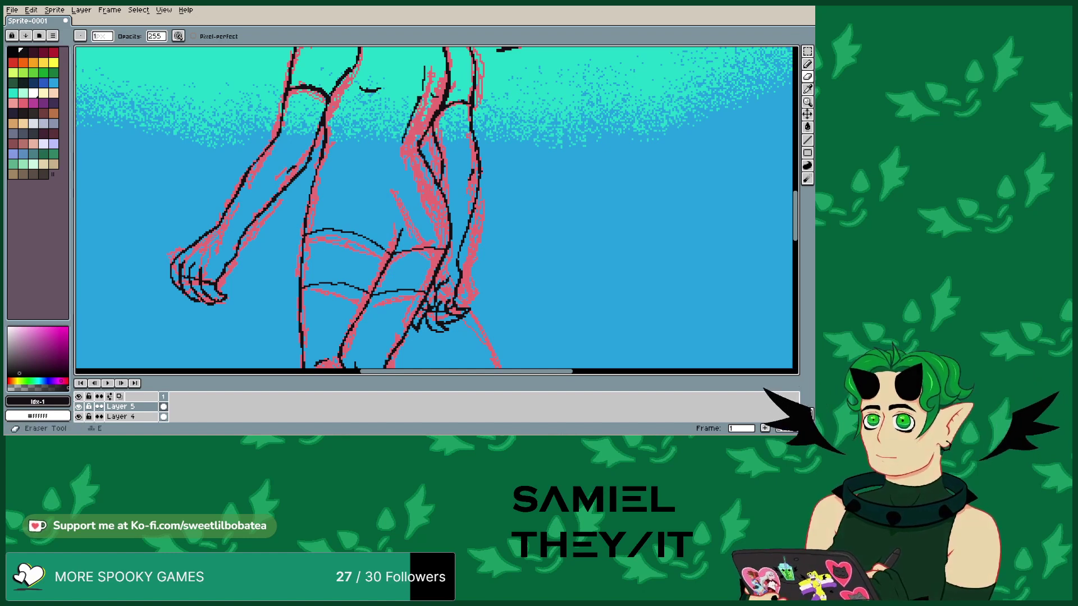
pyautogui.click(807, 64)
pyautogui.moveTo(209, 239); pyautogui.dragTo(208, 240)
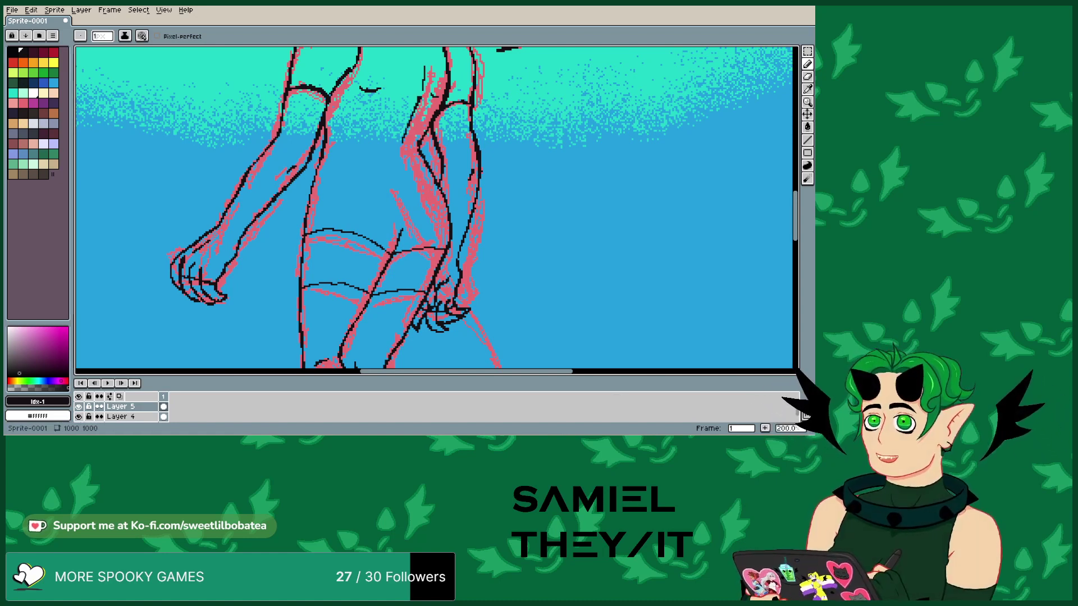
# - Show Layer 3 and Layer 2 to check the figure against the full background, and hide both layers again
pyautogui.scroll(-3, 345, 202)
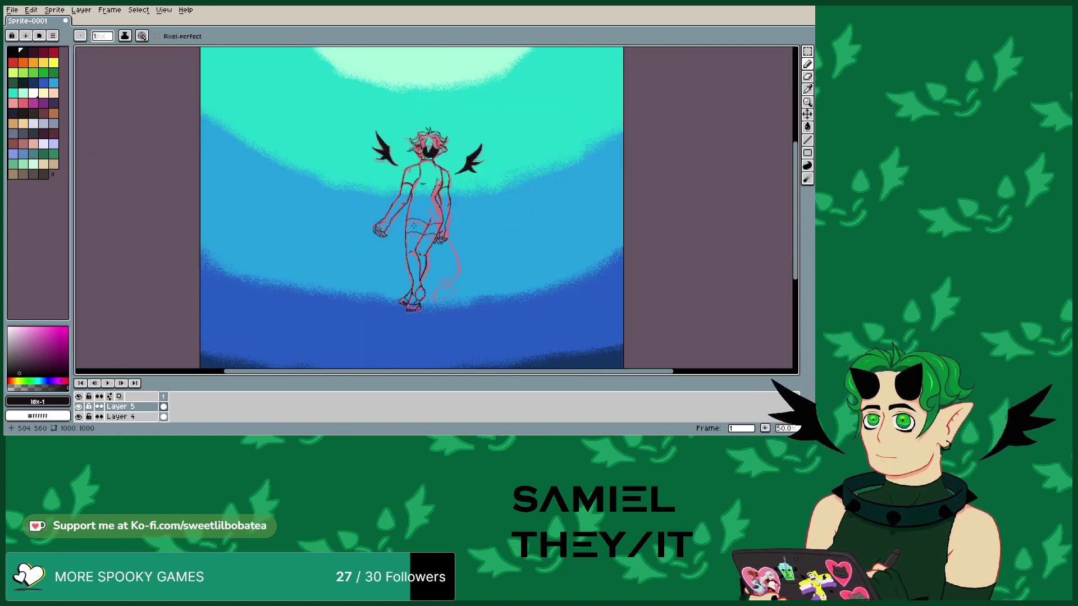
pyautogui.scroll(1, 444, 234)
pyautogui.scroll(-2, 472, 251)
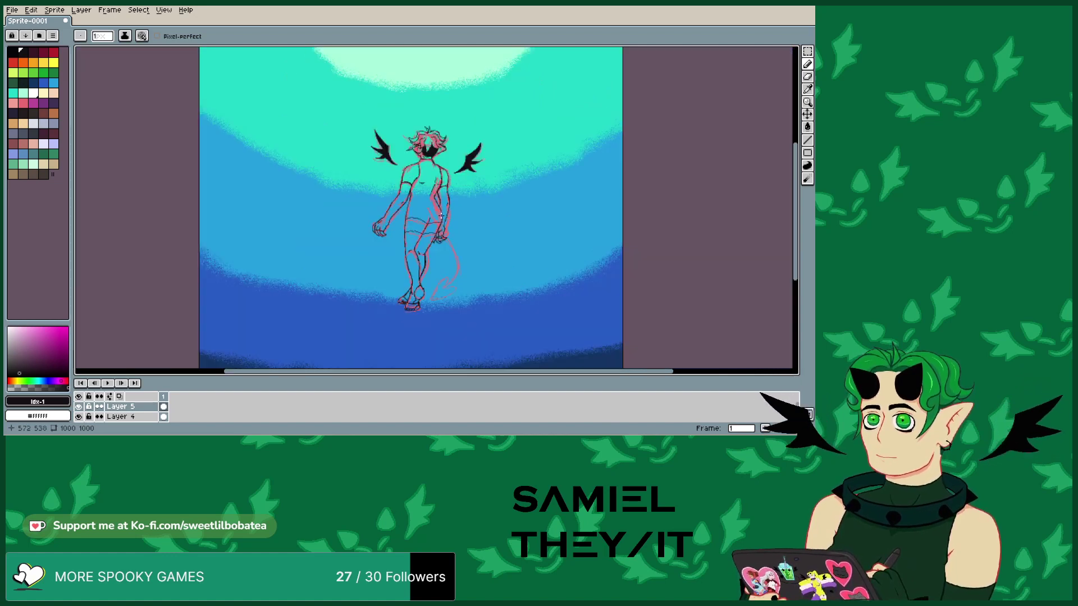
pyautogui.scroll(-2, 104, 412)
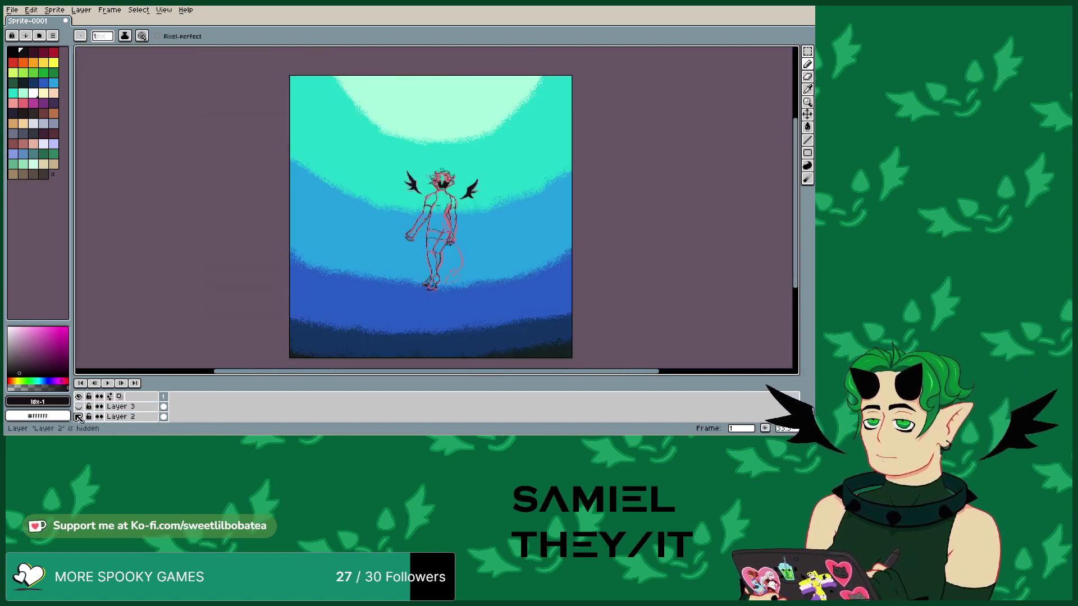
pyautogui.click(78, 407)
pyautogui.click(79, 416)
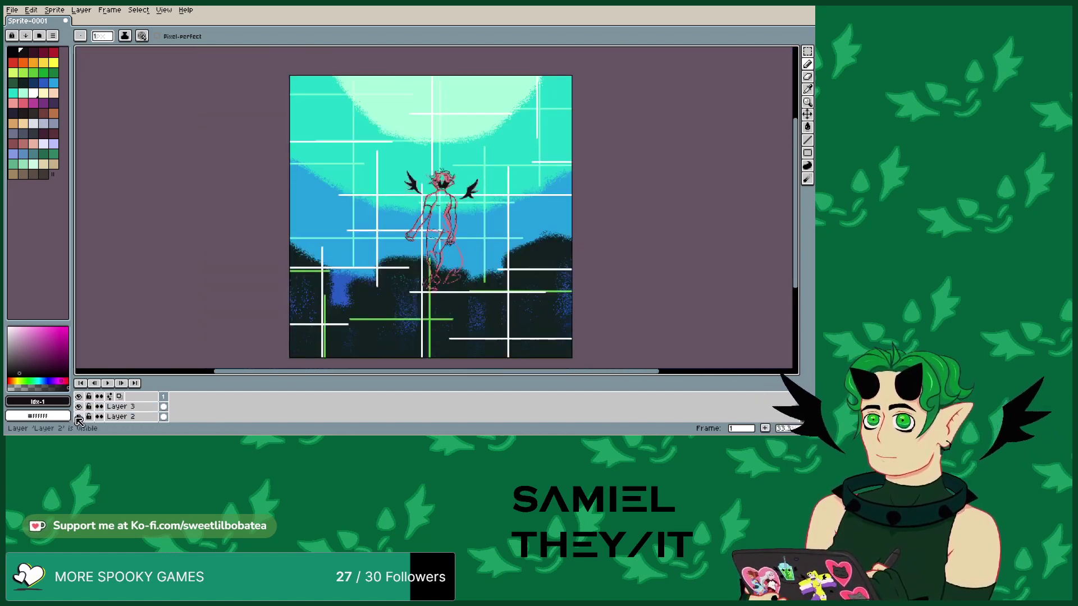
pyautogui.click(78, 417)
pyautogui.click(78, 406)
pyautogui.scroll(2, 112, 413)
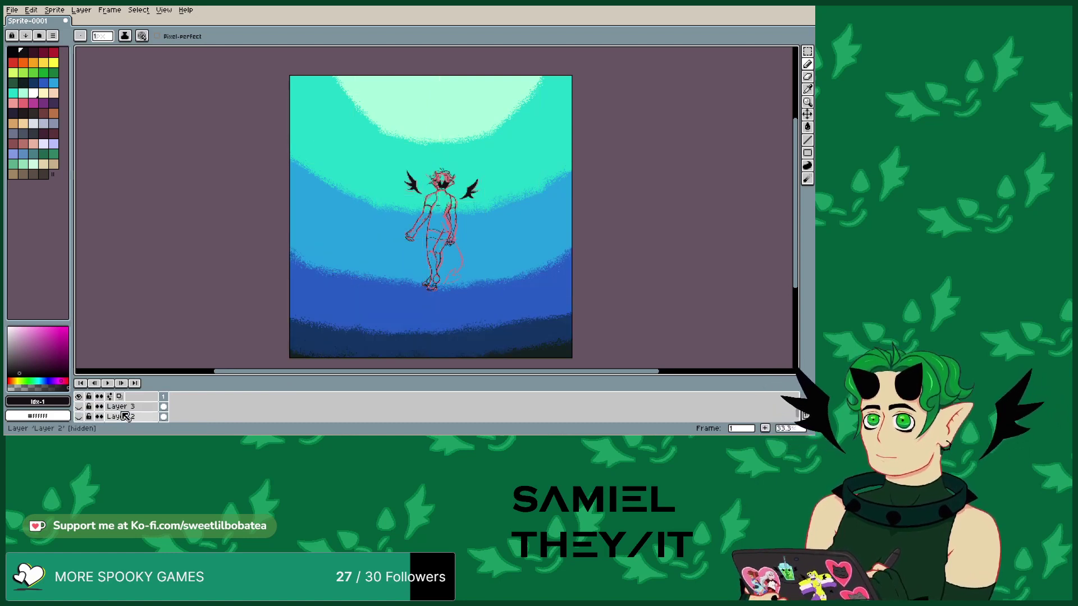
pyautogui.scroll(3, 488, 210)
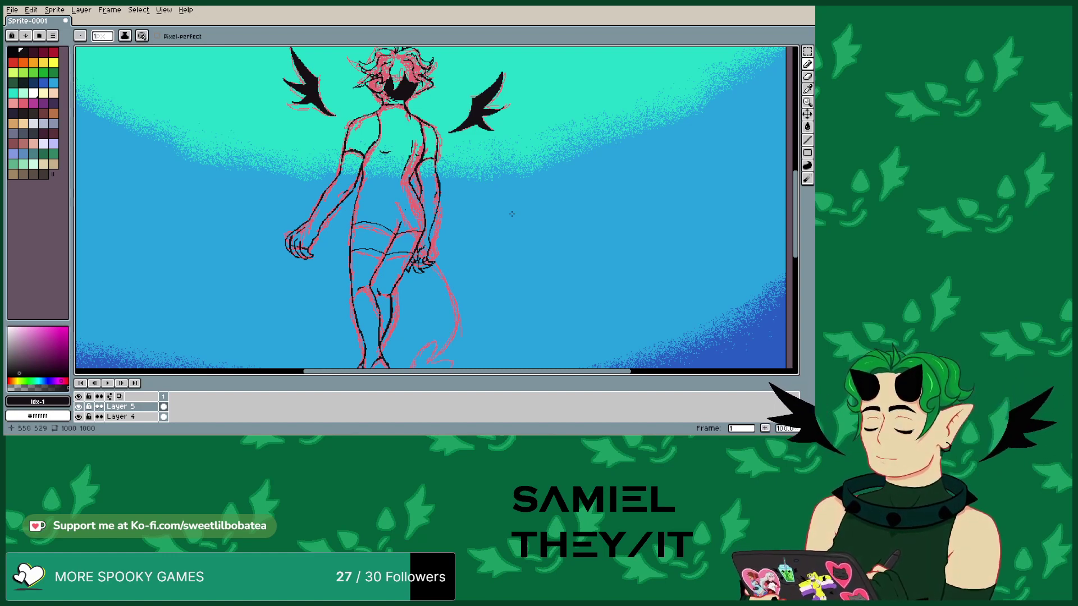
# - Set the Pencil's brush size to 2 px
pyautogui.click(102, 36)
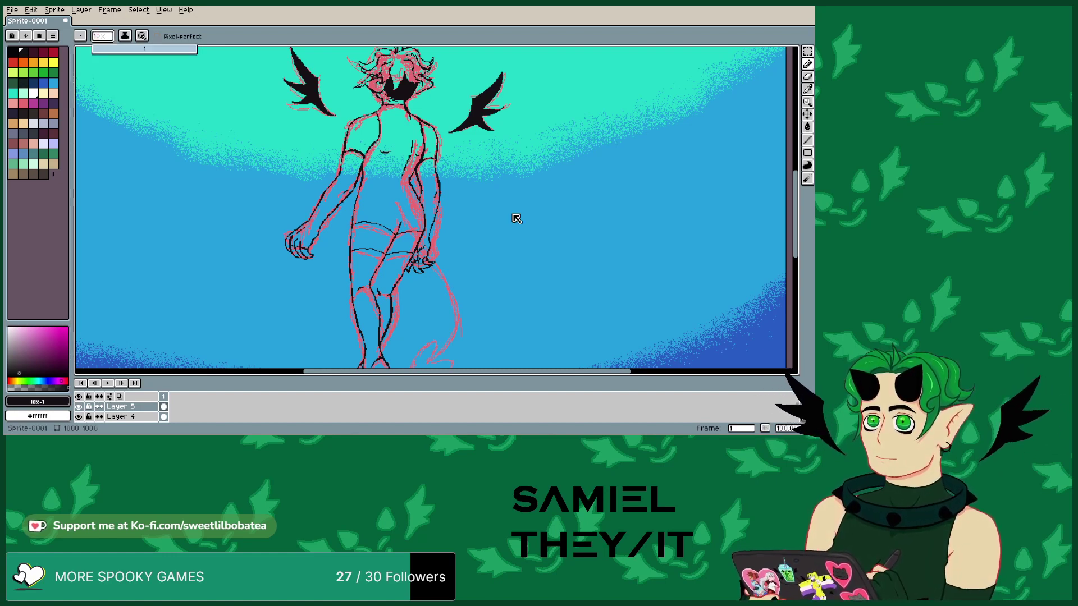
pyautogui.write('2')
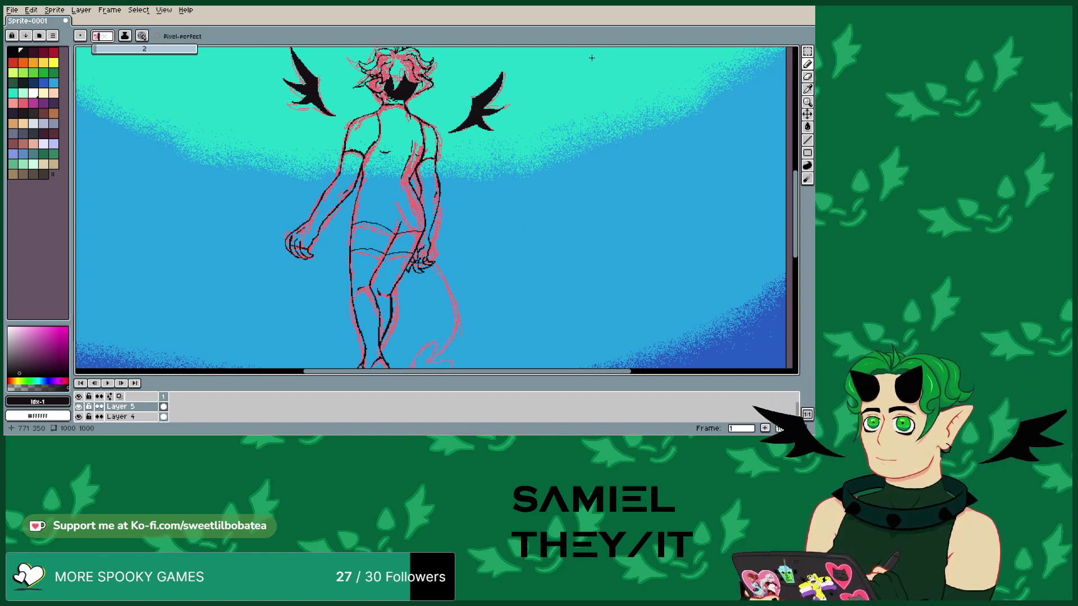
pyautogui.press('Return')
pyautogui.scroll(-2, 799, 226)
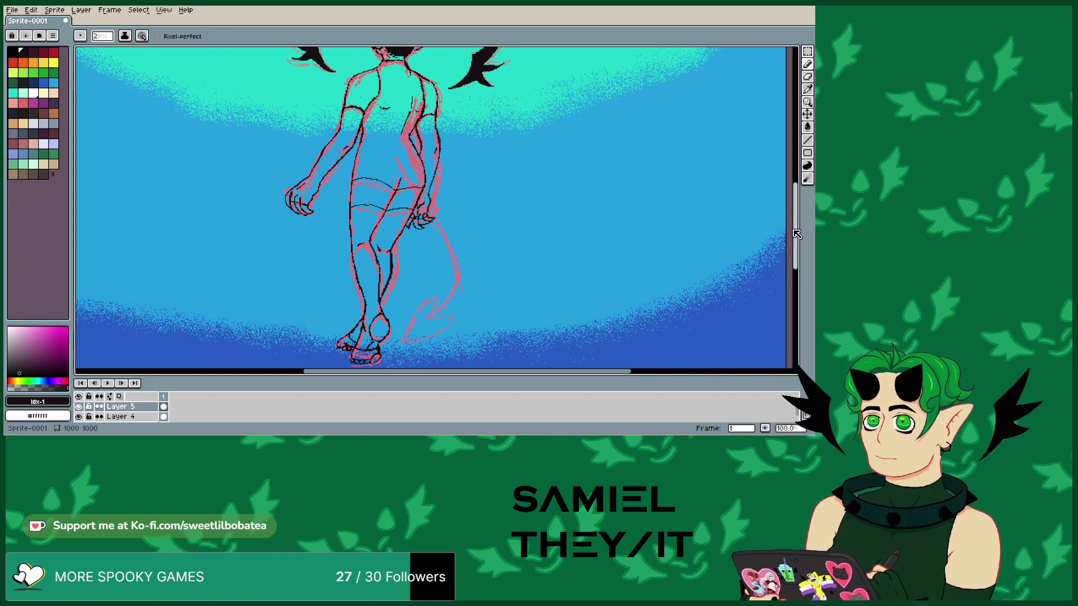
pyautogui.moveTo(406, 162)
pyautogui.mouseDown()
pyautogui.moveTo(468, 266)
pyautogui.moveTo(426, 322)
pyautogui.mouseUp()
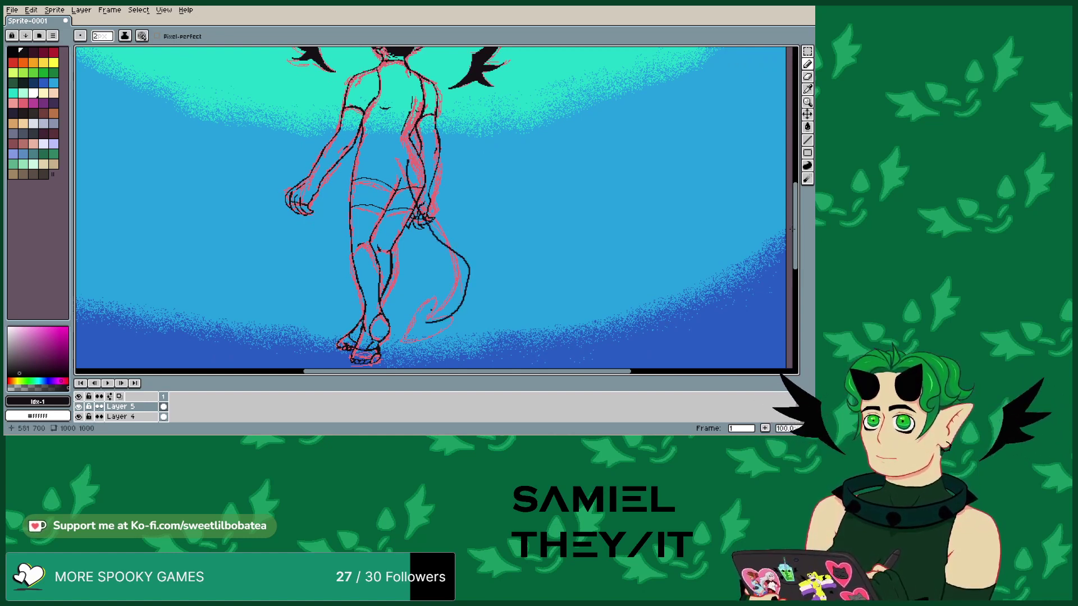
pyautogui.click(31, 9)
pyautogui.click(45, 22)
pyautogui.moveTo(405, 160)
pyautogui.mouseDown()
pyautogui.moveTo(476, 310)
pyautogui.moveTo(435, 341)
pyautogui.mouseUp()
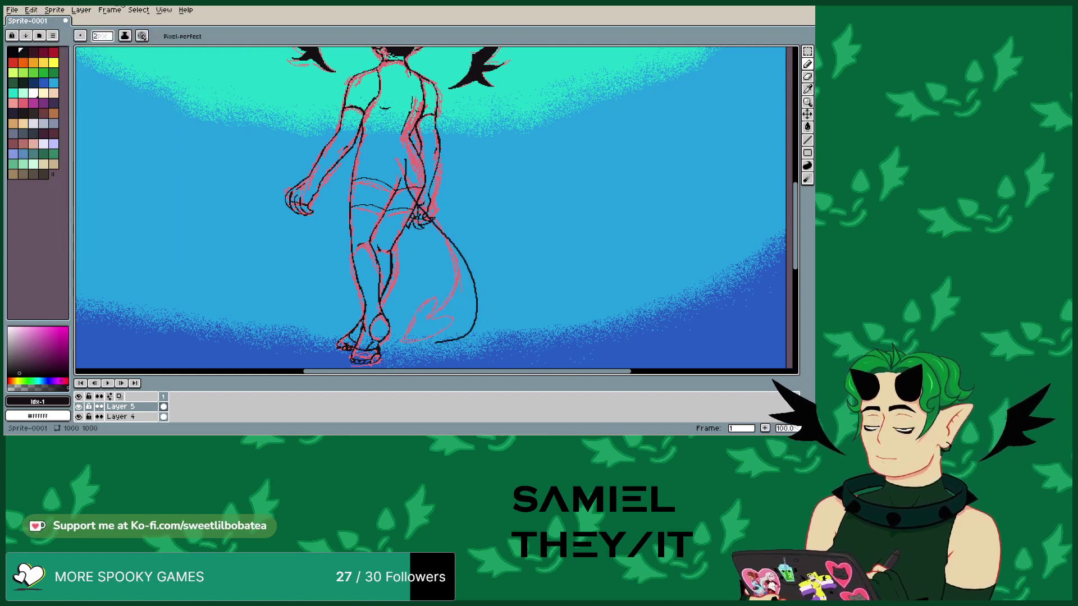
pyautogui.click(23, 10)
pyautogui.click(39, 21)
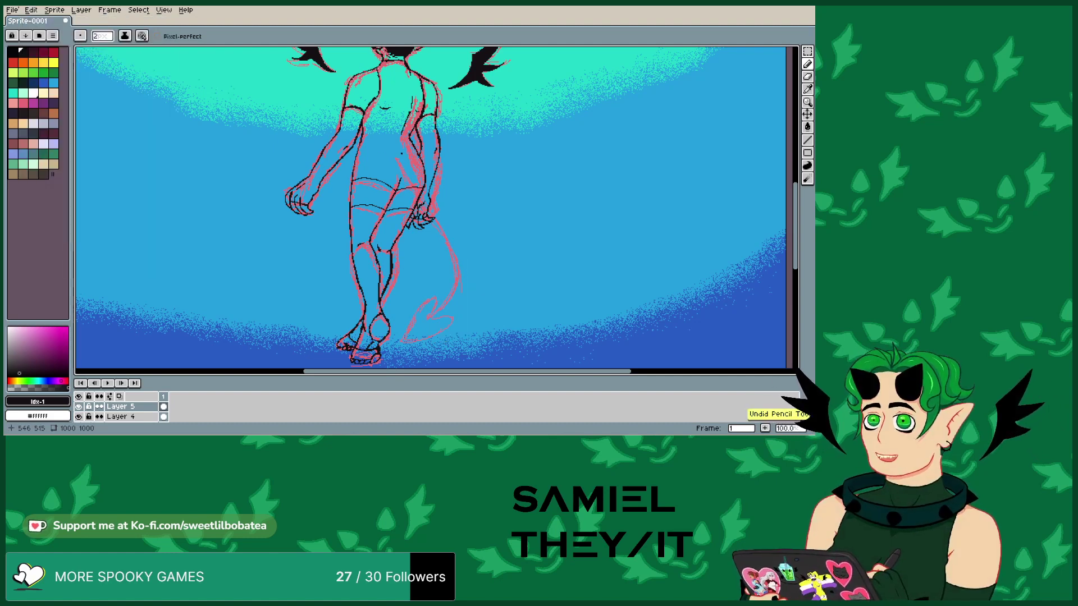
# - Trace the tail's curve from the hip down past the right hand and outline its pointed heart-shaped tip beside the lower legs
pyautogui.moveTo(405, 160)
pyautogui.mouseDown()
pyautogui.moveTo(457, 258)
pyautogui.moveTo(435, 301)
pyautogui.moveTo(409, 314)
pyautogui.mouseUp()
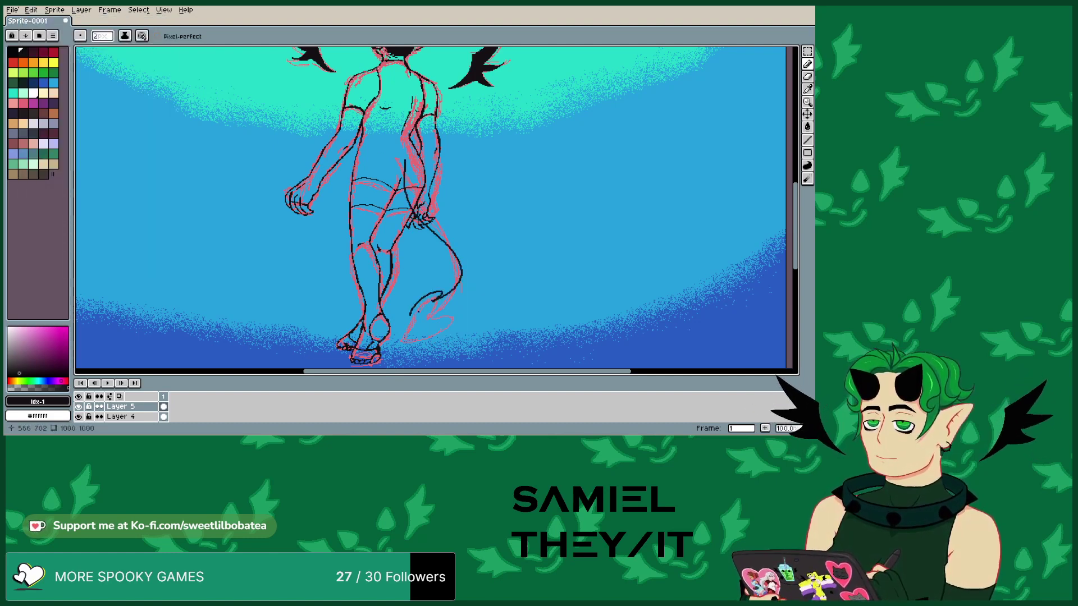
pyautogui.click(24, 10)
pyautogui.hotkey('ctrl', 'z')
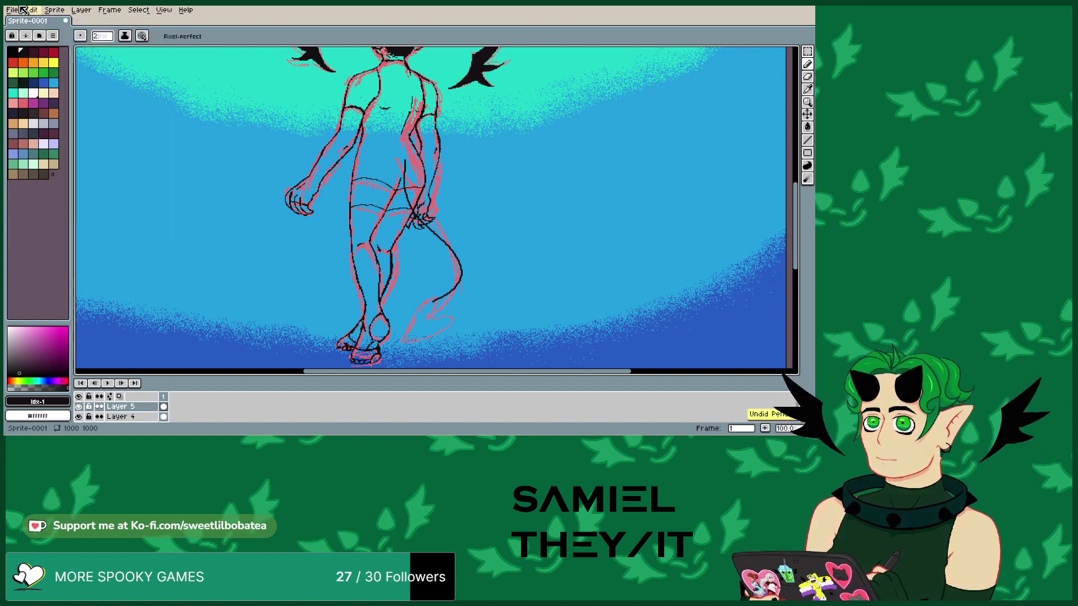
pyautogui.click(24, 10)
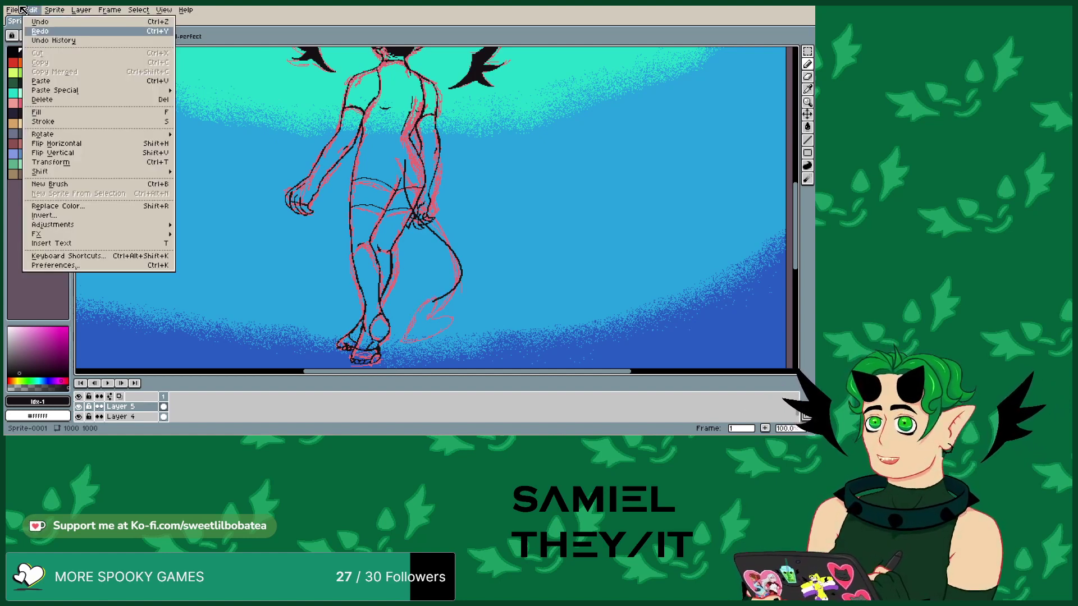
pyautogui.hotkey('ctrl', 'y')
pyautogui.moveTo(447, 299); pyautogui.dragTo(413, 316)
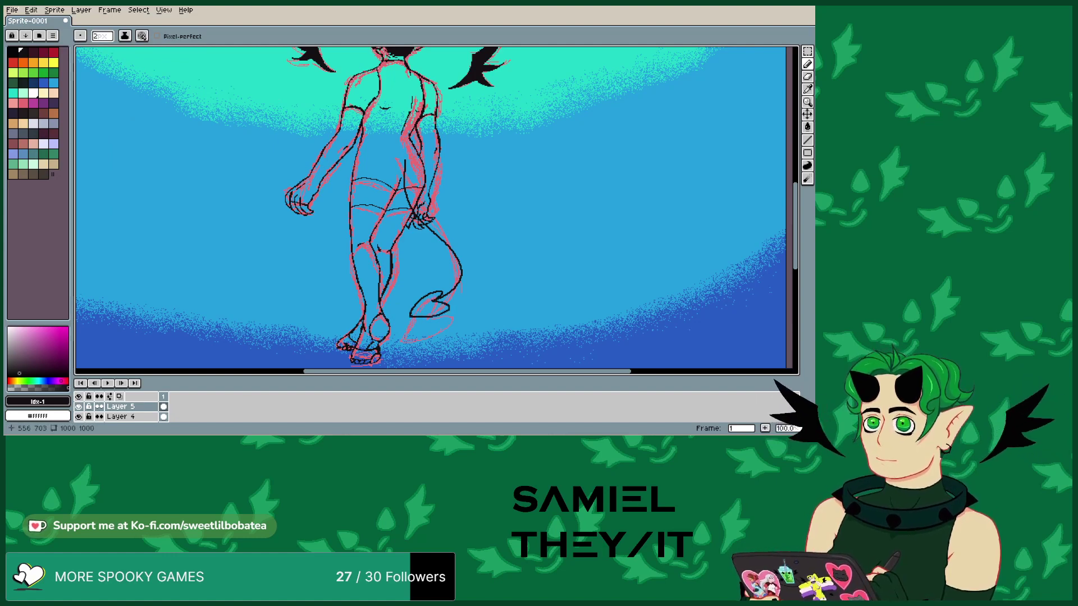
# - Fill the tail tip's outline solid black with Pencil strokes
pyautogui.moveTo(429, 308); pyautogui.dragTo(444, 303)
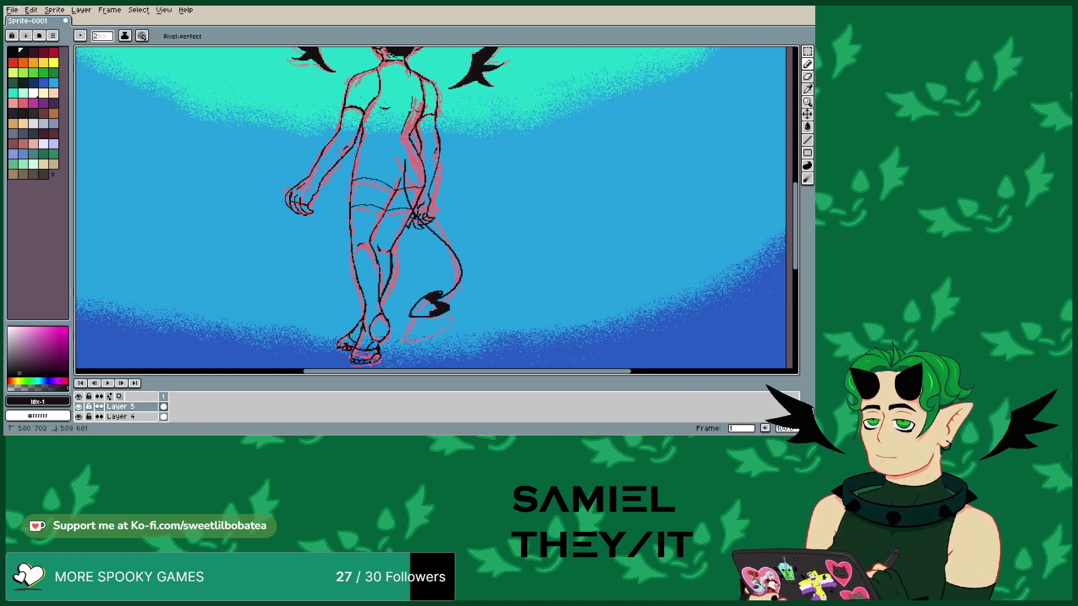
pyautogui.moveTo(425, 302); pyautogui.dragTo(417, 307)
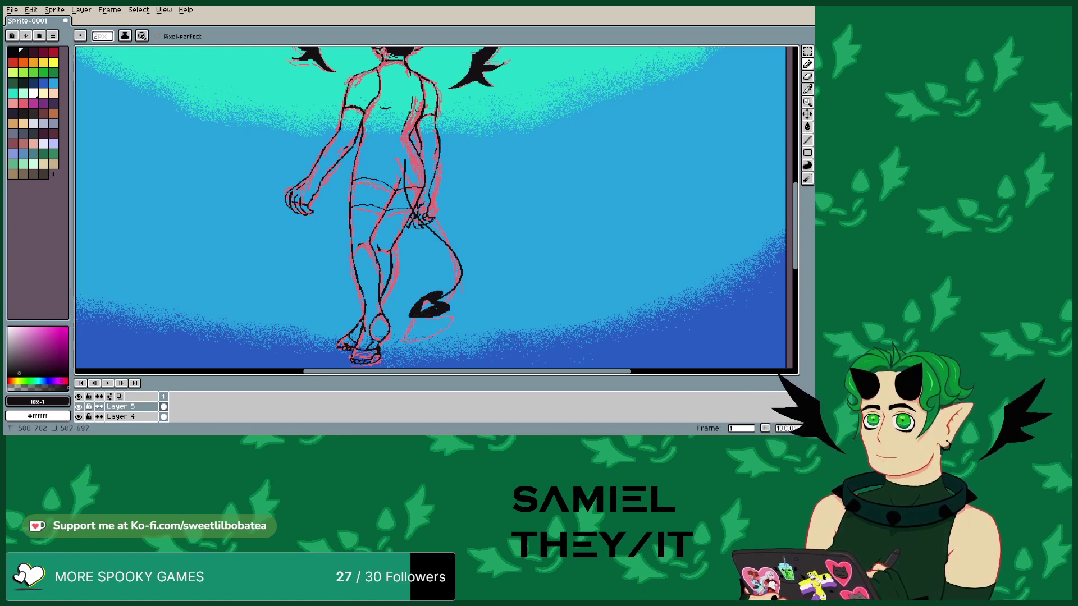
pyautogui.moveTo(431, 308); pyautogui.dragTo(425, 302)
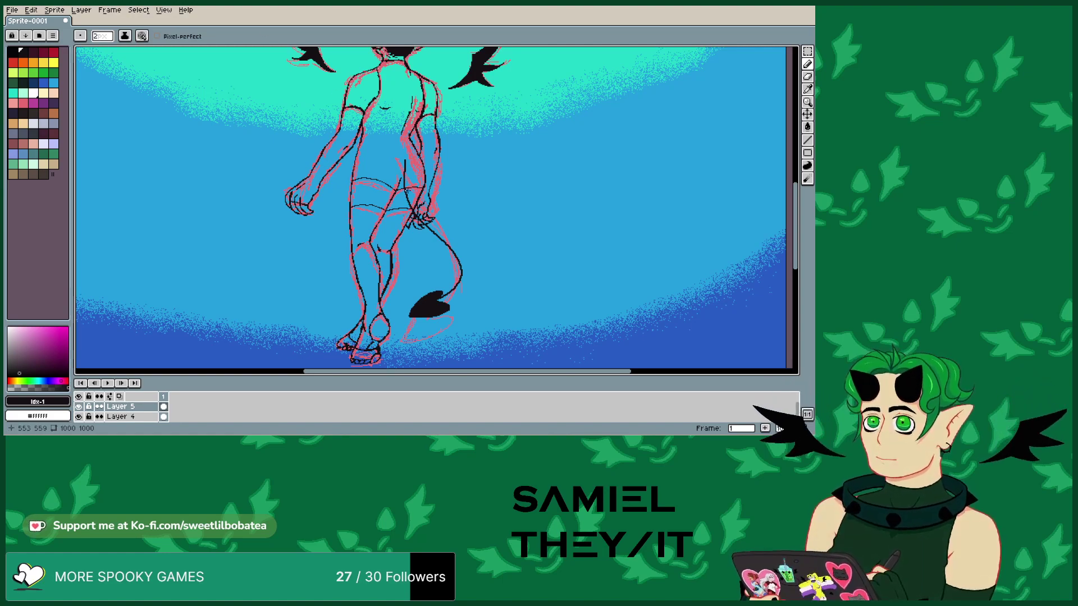
# - Set the Pencil's brush size to 1 px and thicken the upper thigh line on the right leg, undoing the 2 px trial stroke
pyautogui.scroll(1, 393, 160)
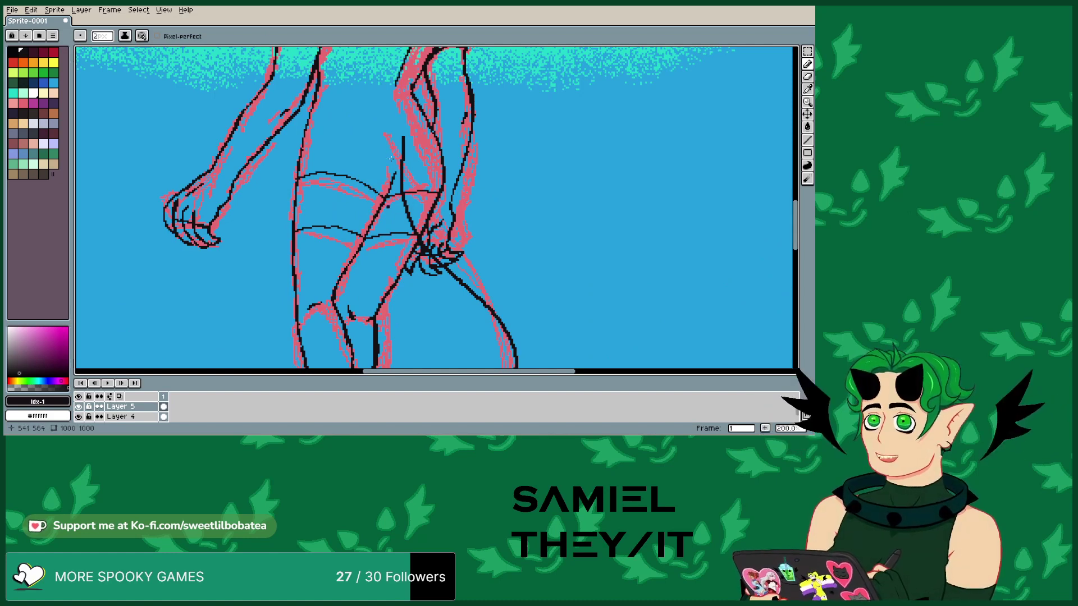
pyautogui.moveTo(399, 195); pyautogui.dragTo(411, 191)
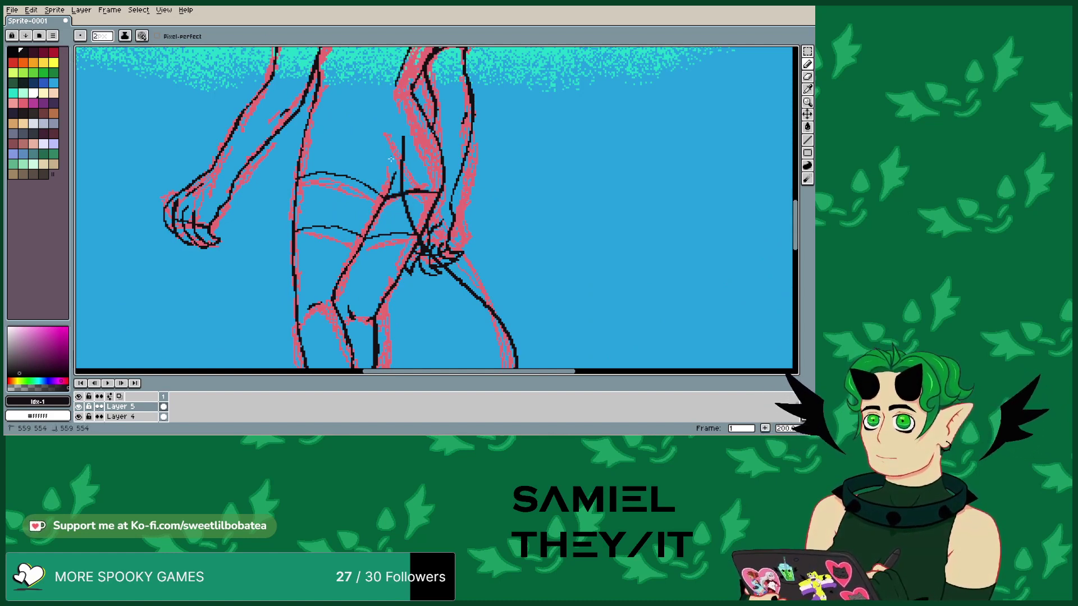
pyautogui.click(29, 10)
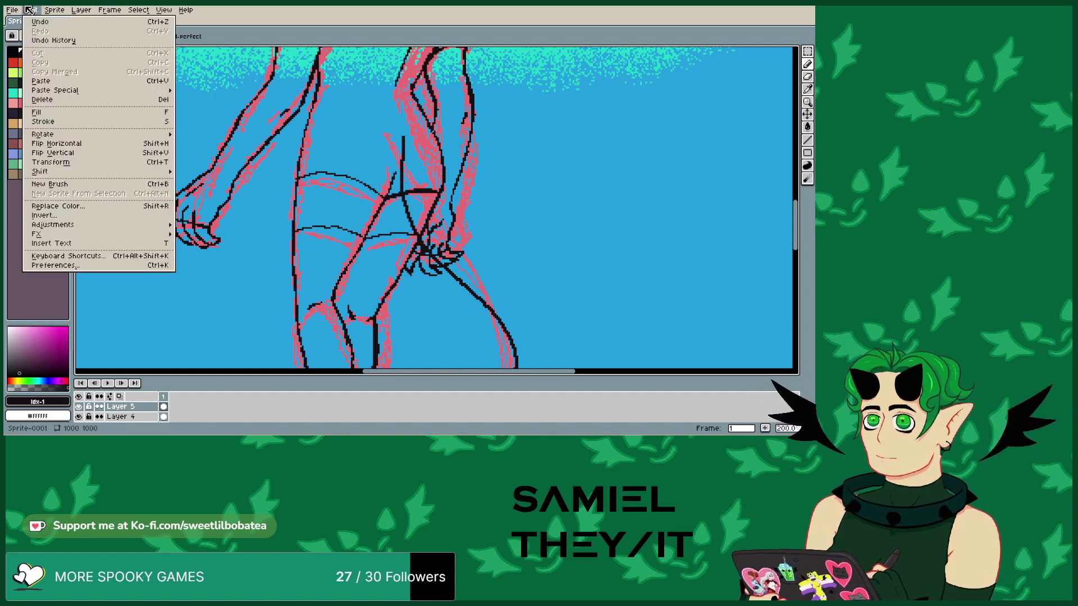
pyautogui.click(29, 9)
pyautogui.write('1')
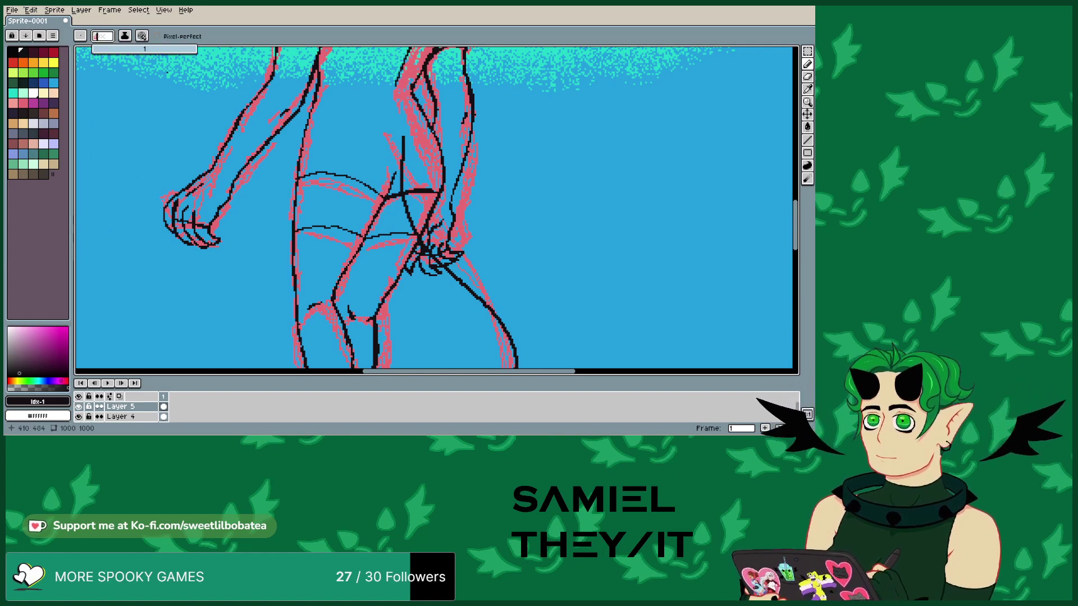
pyautogui.click(29, 10)
pyautogui.hotkey('ctrl', 'z')
pyautogui.click(29, 10)
pyautogui.hotkey('ctrl', 'z')
pyautogui.click(29, 9)
pyautogui.hotkey('ctrl', 'z')
pyautogui.click(29, 9)
pyautogui.hotkey('ctrl', 'z')
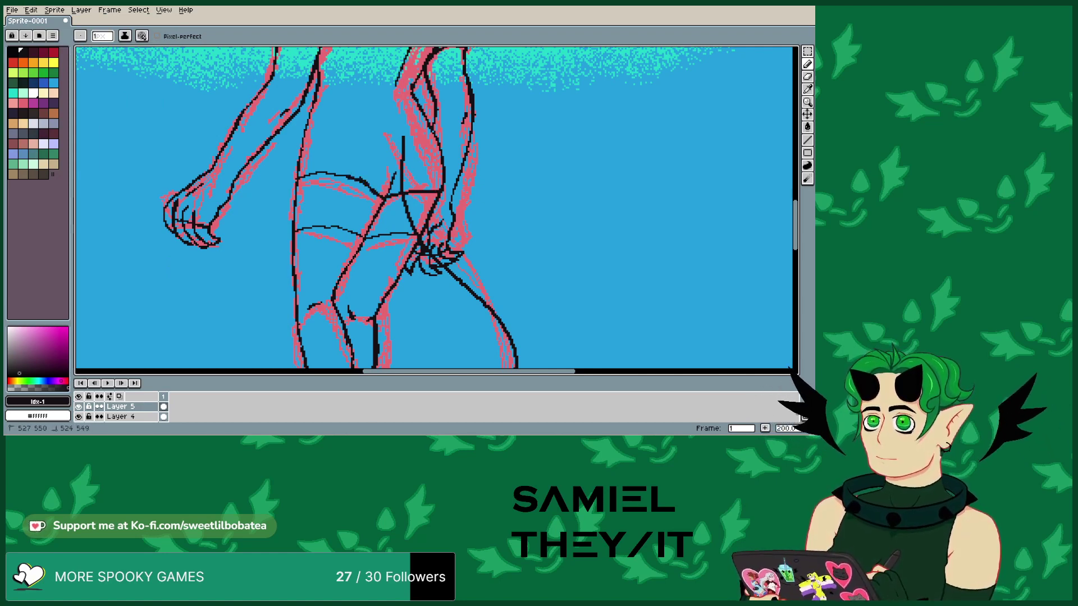
# - Thicken the rest of the upper thigh line toward the left hip and trim its excess pixels with the Eraser
pyautogui.moveTo(328, 175); pyautogui.dragTo(308, 177)
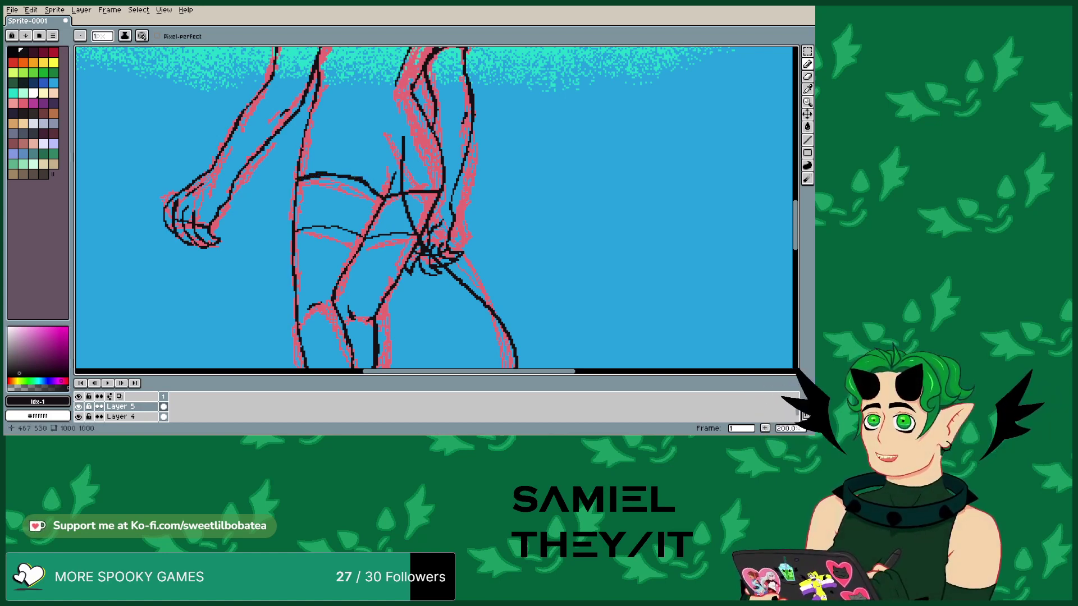
pyautogui.press('b')
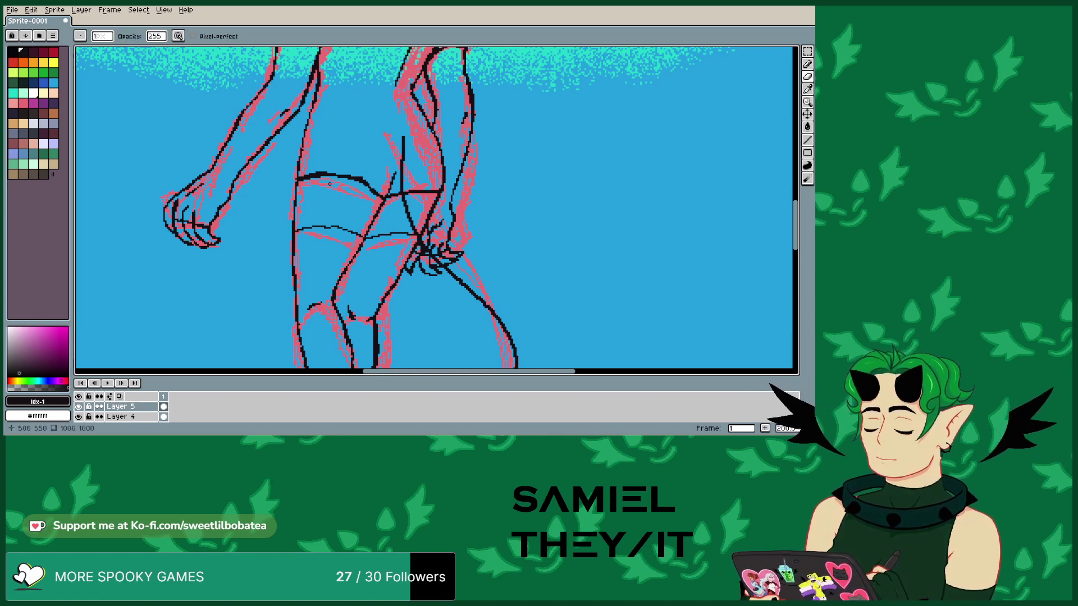
pyautogui.moveTo(354, 177); pyautogui.dragTo(373, 186)
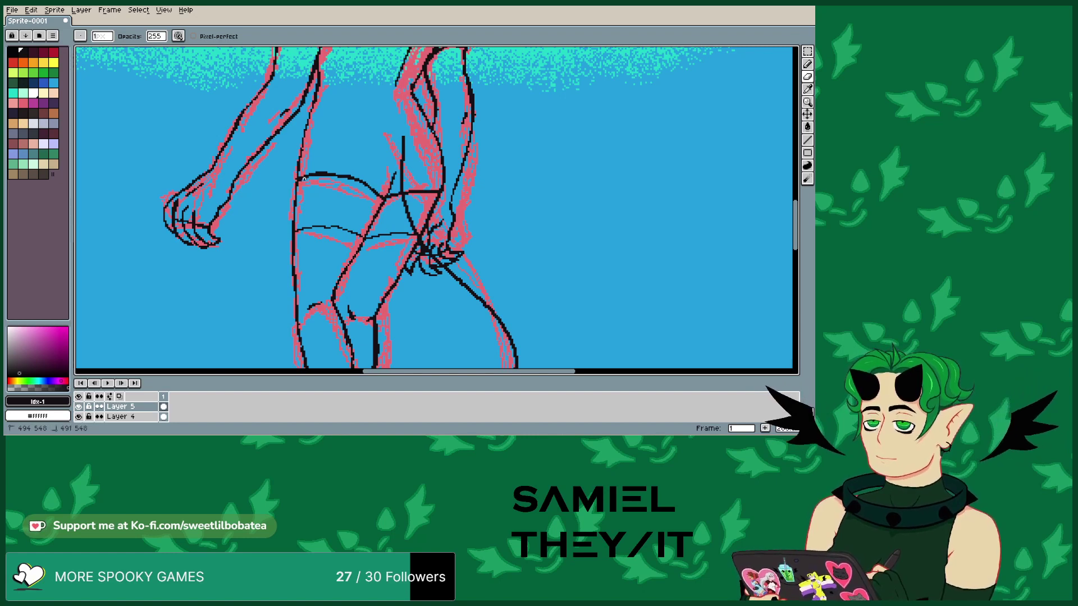
pyautogui.moveTo(314, 174)
pyautogui.mouseDown()
pyautogui.moveTo(324, 168)
pyautogui.moveTo(303, 152)
pyautogui.mouseUp()
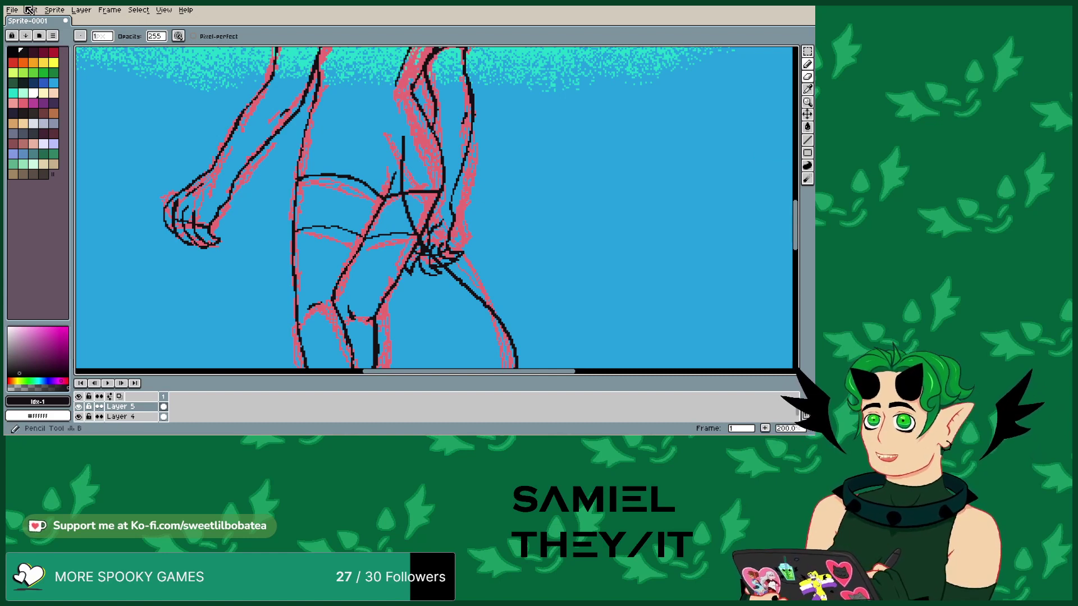
# - Thicken the left side line of the torso down to the hip and the right forearm's outer line with the Pencil
pyautogui.moveTo(317, 102); pyautogui.dragTo(296, 193)
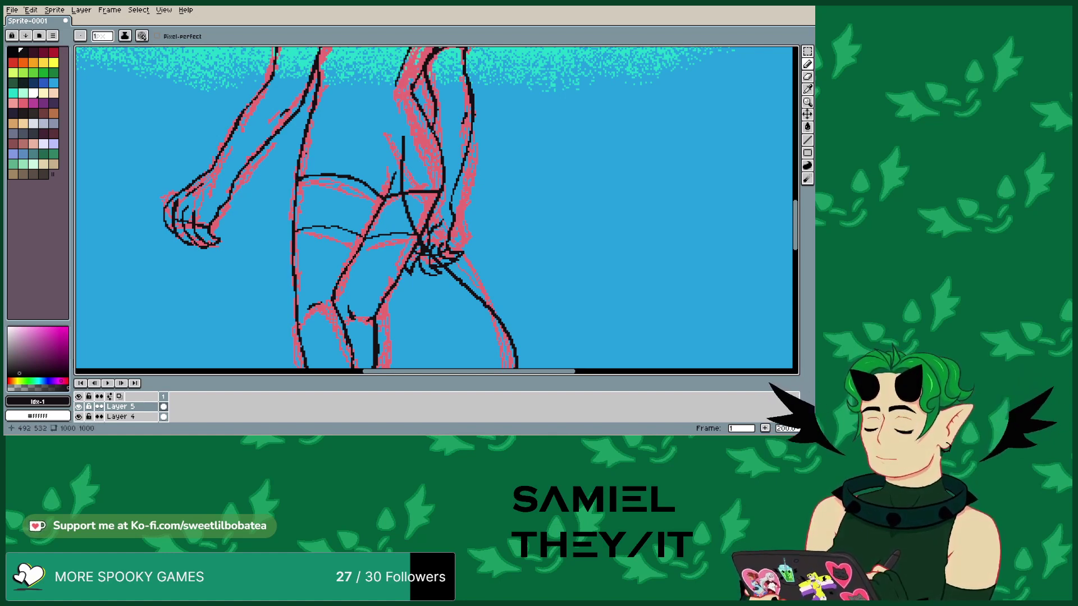
pyautogui.moveTo(476, 107); pyautogui.dragTo(453, 203)
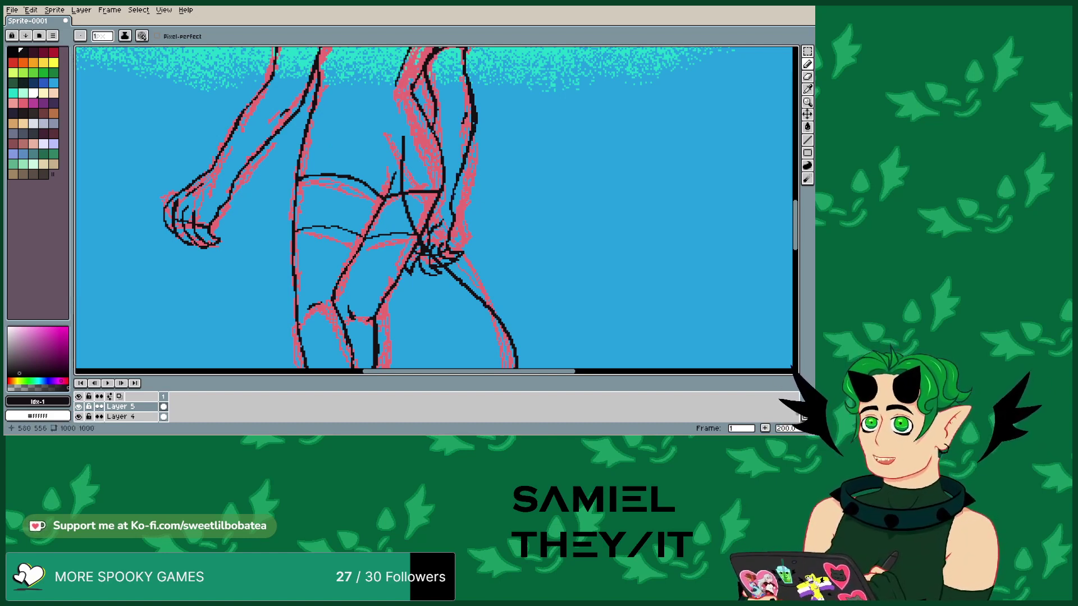
# - Trim excess pixels from the right arm's outer line and the torso lines beside its elbow with the Eraser
pyautogui.press('e')
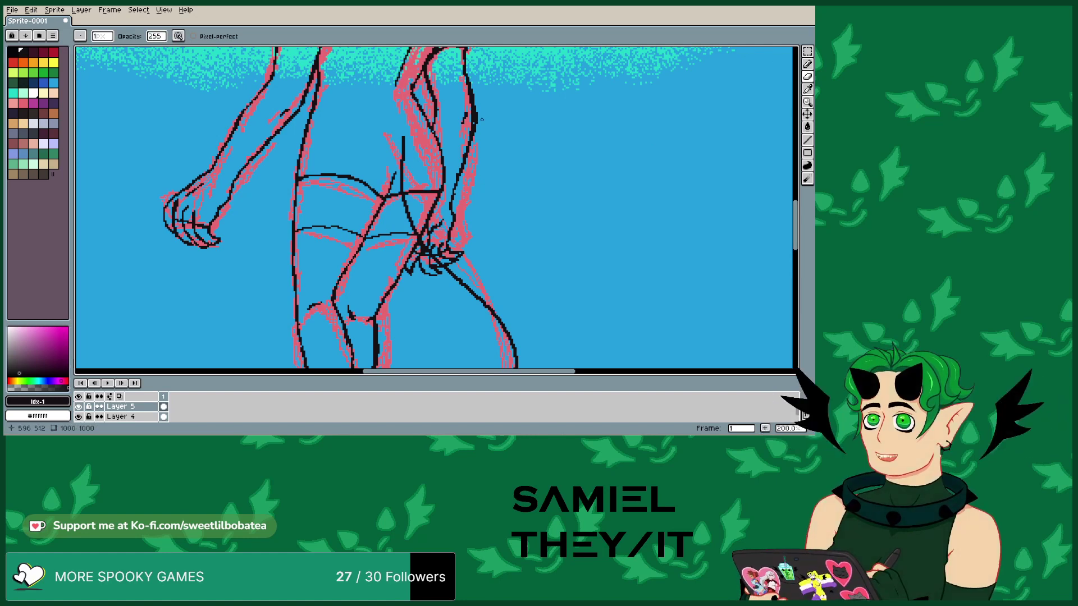
pyautogui.moveTo(461, 144)
pyautogui.mouseDown()
pyautogui.moveTo(470, 111)
pyautogui.moveTo(437, 114)
pyautogui.moveTo(436, 89)
pyautogui.mouseUp()
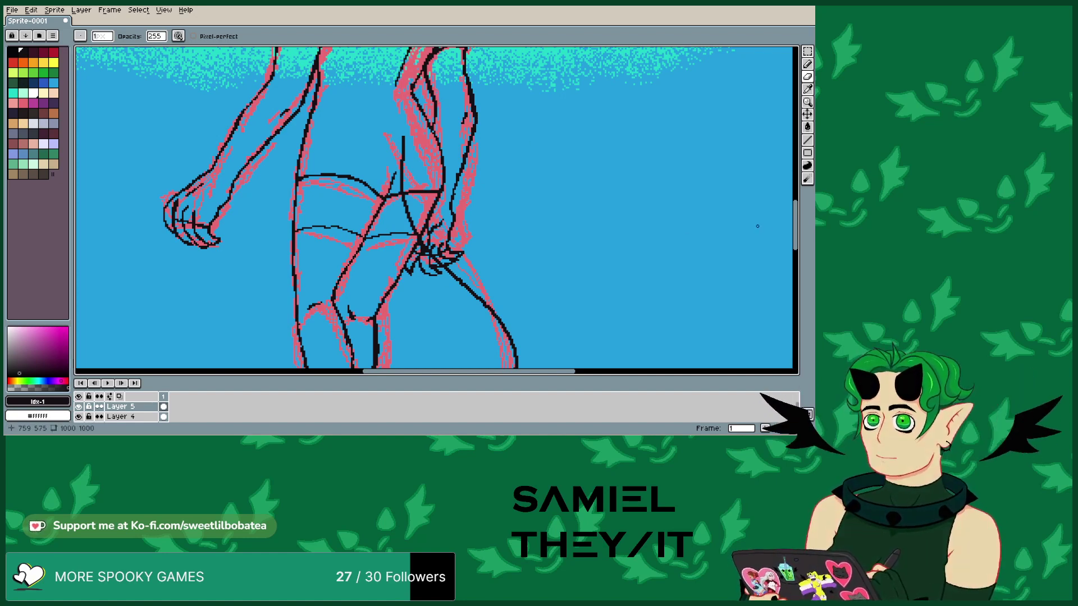
pyautogui.scroll(5, 729, 170)
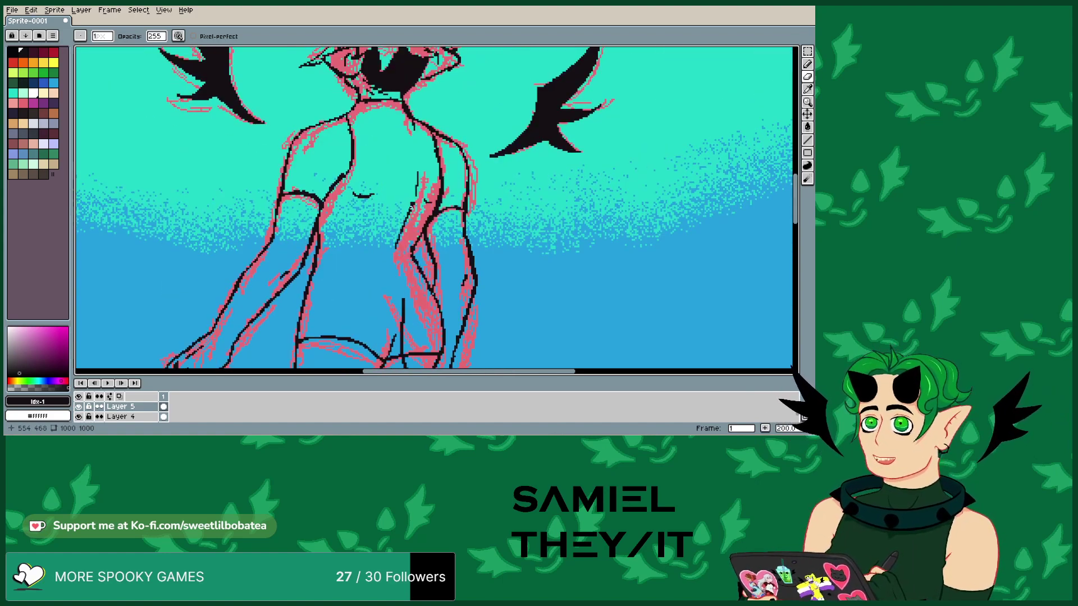
pyautogui.moveTo(416, 225); pyautogui.dragTo(435, 196)
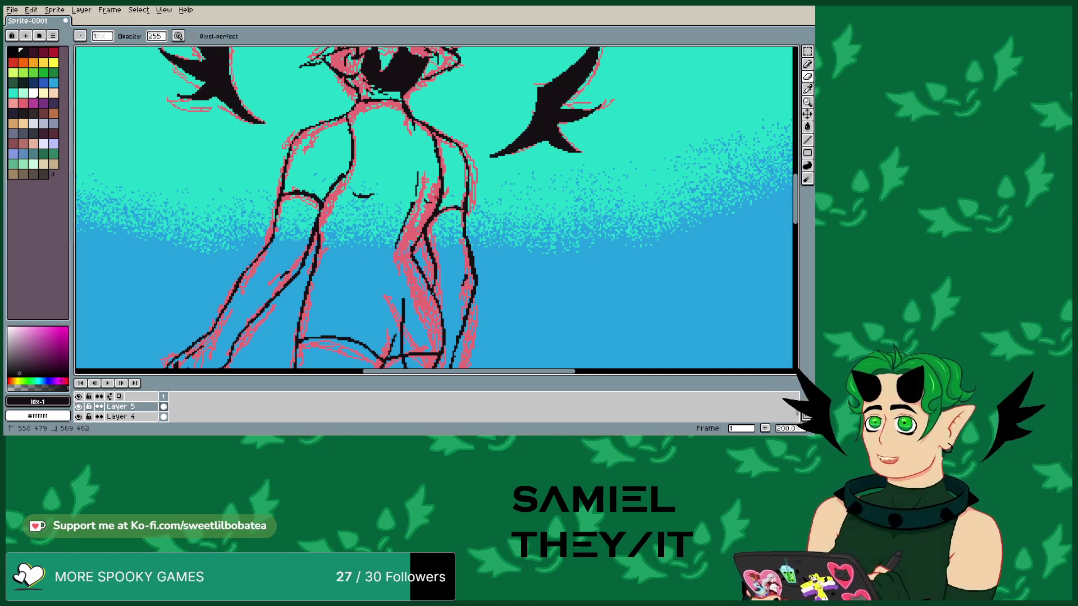
pyautogui.moveTo(413, 234); pyautogui.dragTo(425, 217)
pyautogui.moveTo(404, 252); pyautogui.dragTo(412, 240)
# - Clean up the left sleeve's hem line with the Eraser and undo the last change
pyautogui.moveTo(303, 197); pyautogui.dragTo(312, 203)
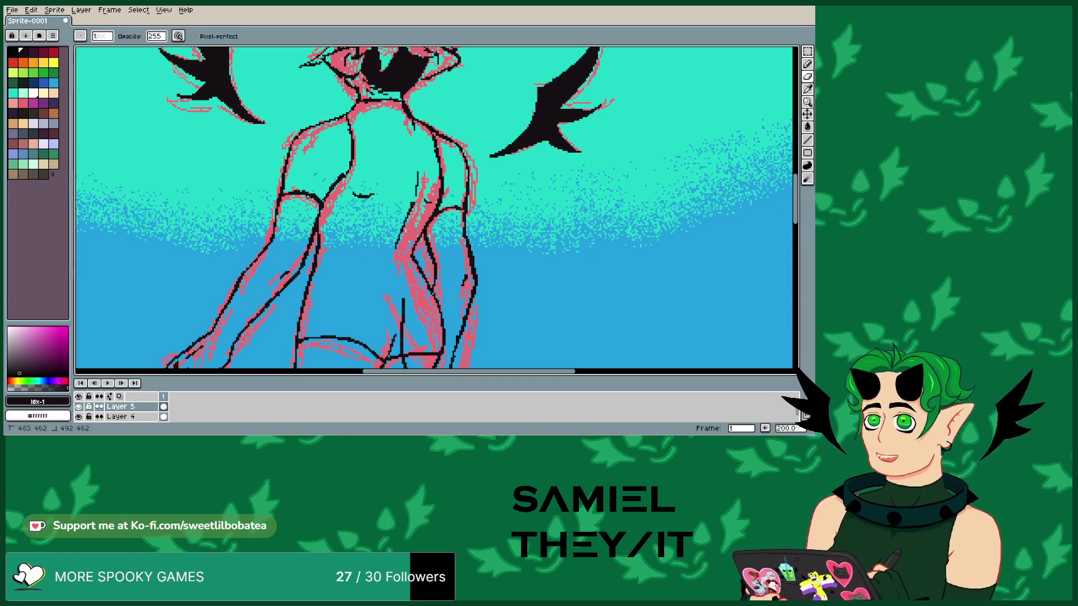
pyautogui.click(293, 191)
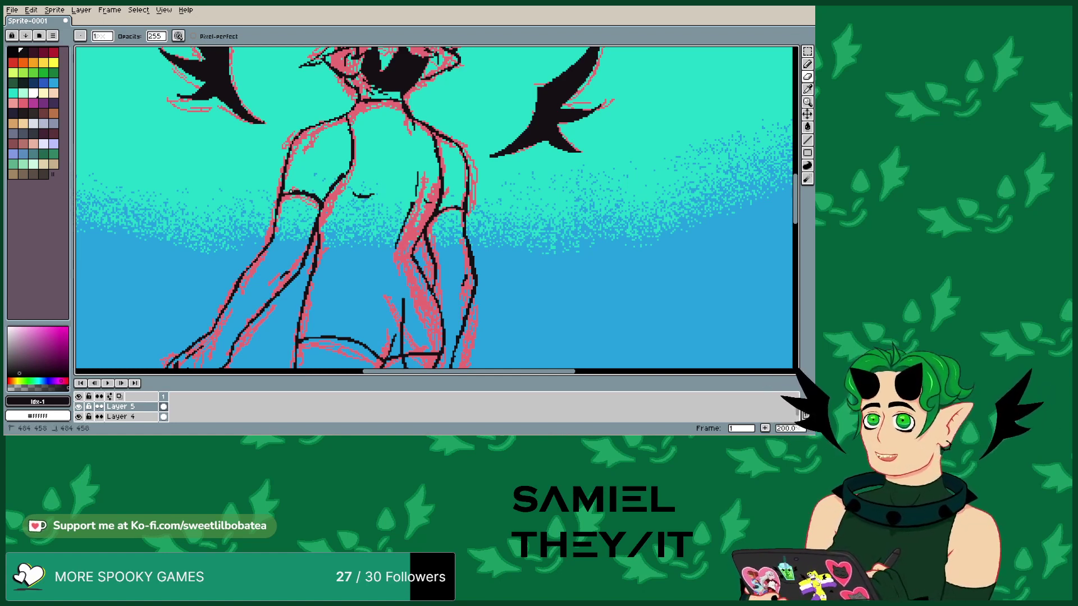
pyautogui.keyDown('shift'); pyautogui.click(301, 190); pyautogui.keyUp('shift')
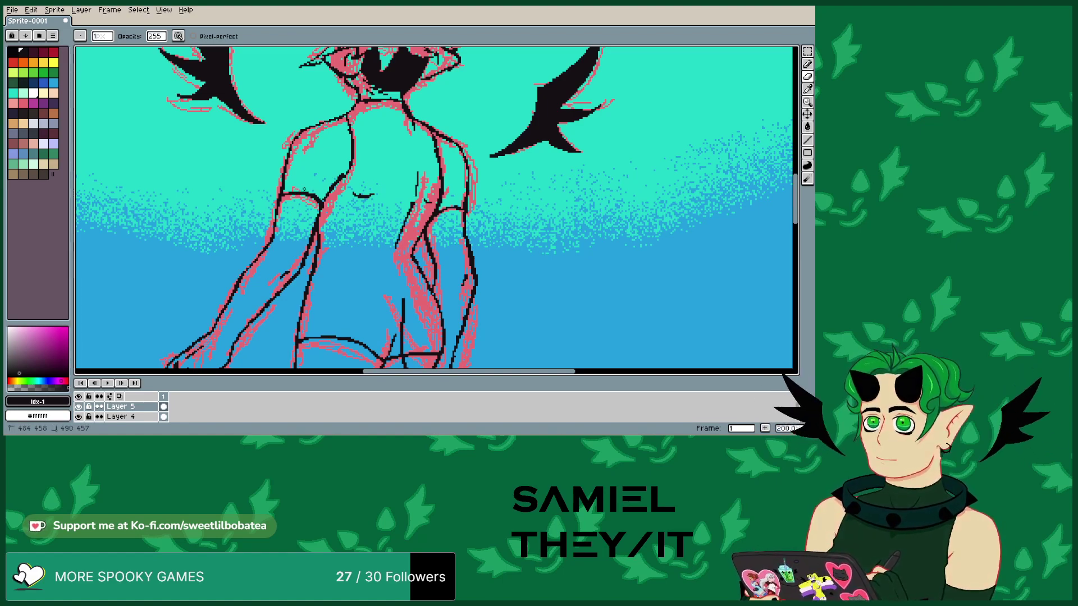
pyautogui.moveTo(794, 209); pyautogui.dragTo(794, 222)
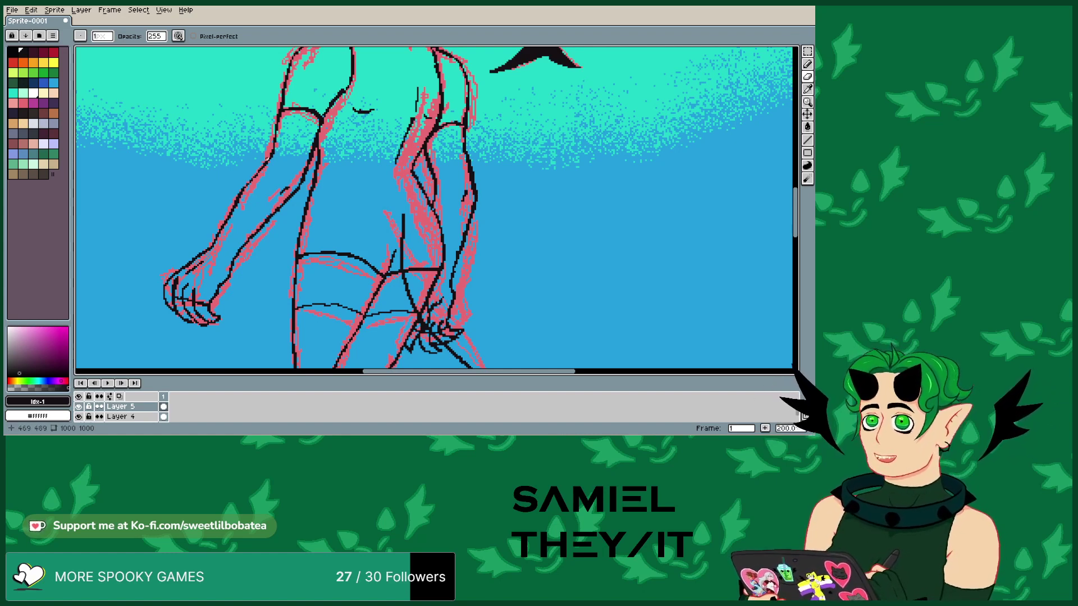
pyautogui.click(32, 10)
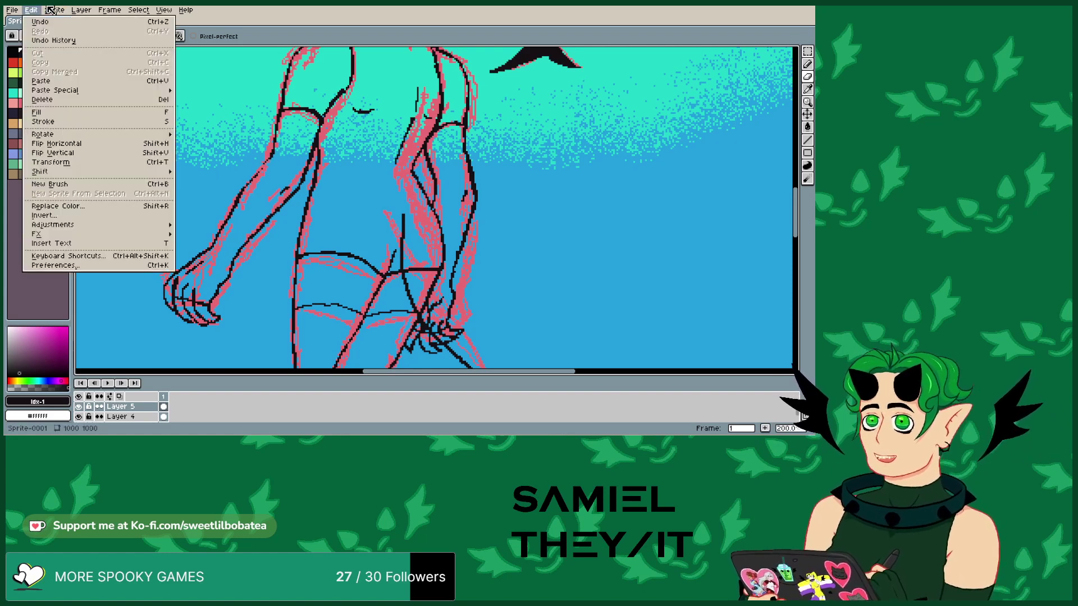
pyautogui.click(39, 22)
# - Thicken the inner knee line of the left leg with the Pencil, undoing the last stroke
pyautogui.press('b')
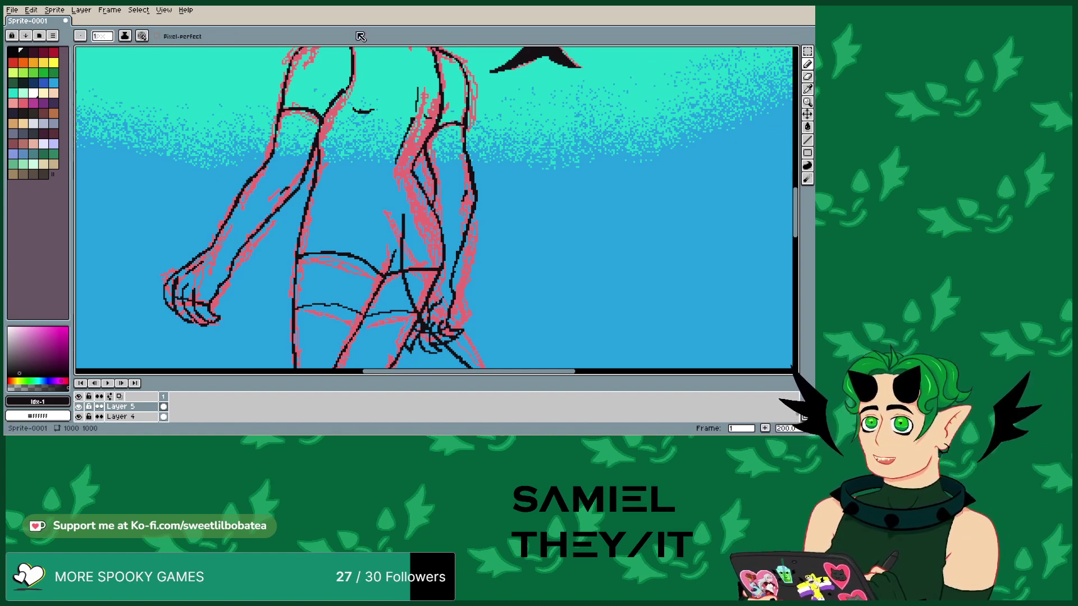
pyautogui.moveTo(800, 209); pyautogui.dragTo(806, 230)
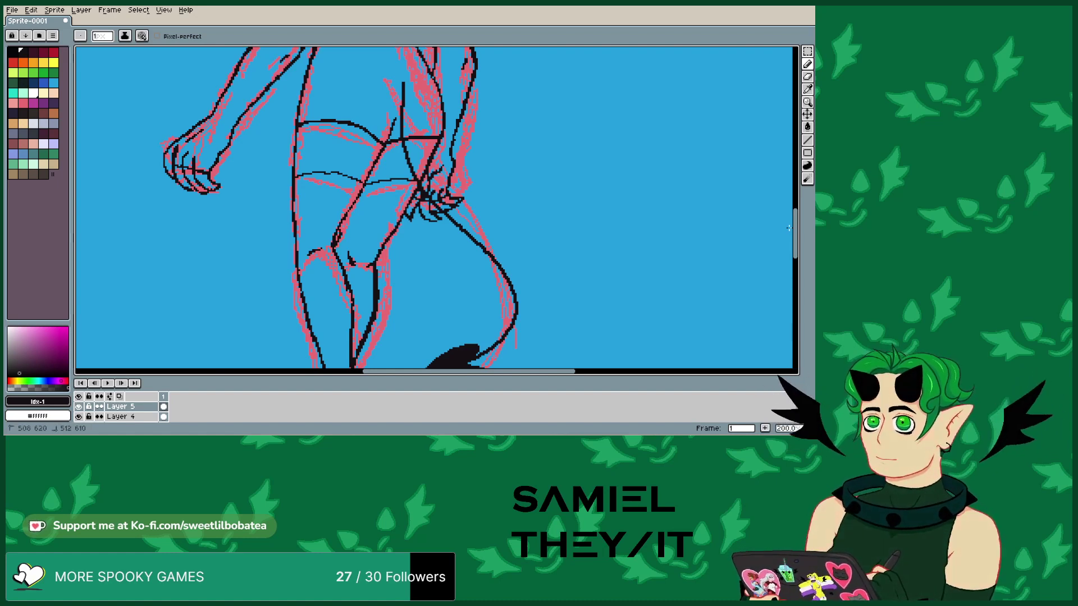
pyautogui.click(31, 10)
pyautogui.click(45, 21)
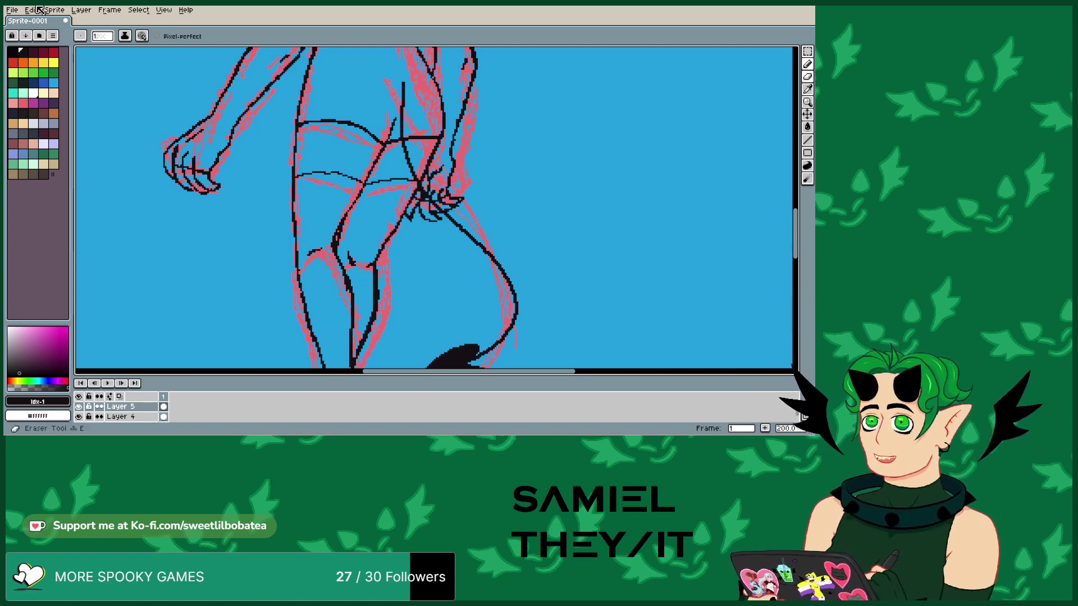
pyautogui.press('l')
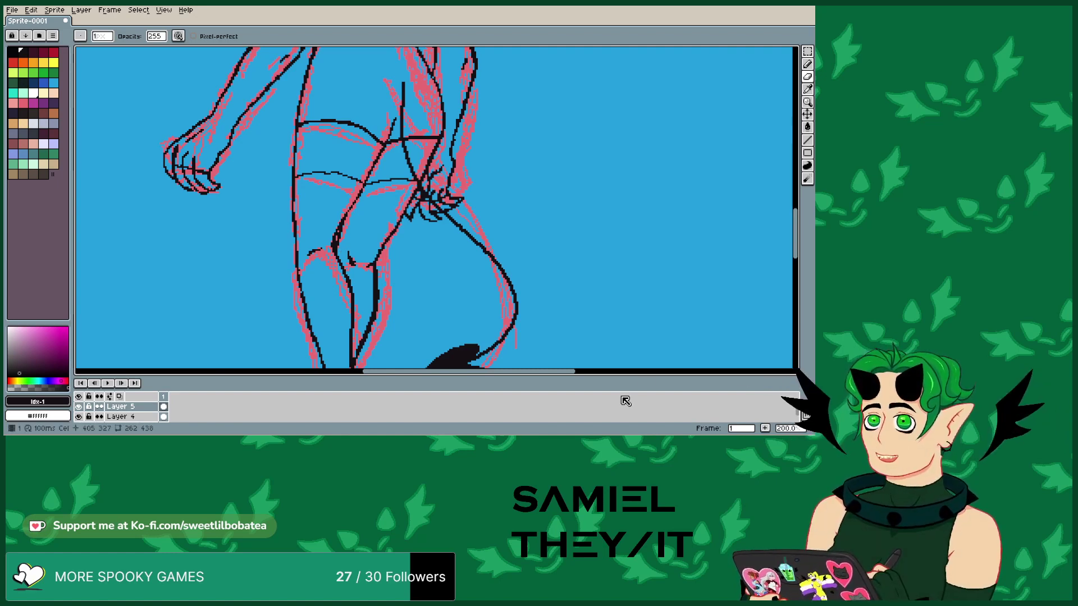
# - Hide the pink sketch on Layer 4 and review the black outline over the whole figure
pyautogui.moveTo(793, 246); pyautogui.dragTo(803, 198)
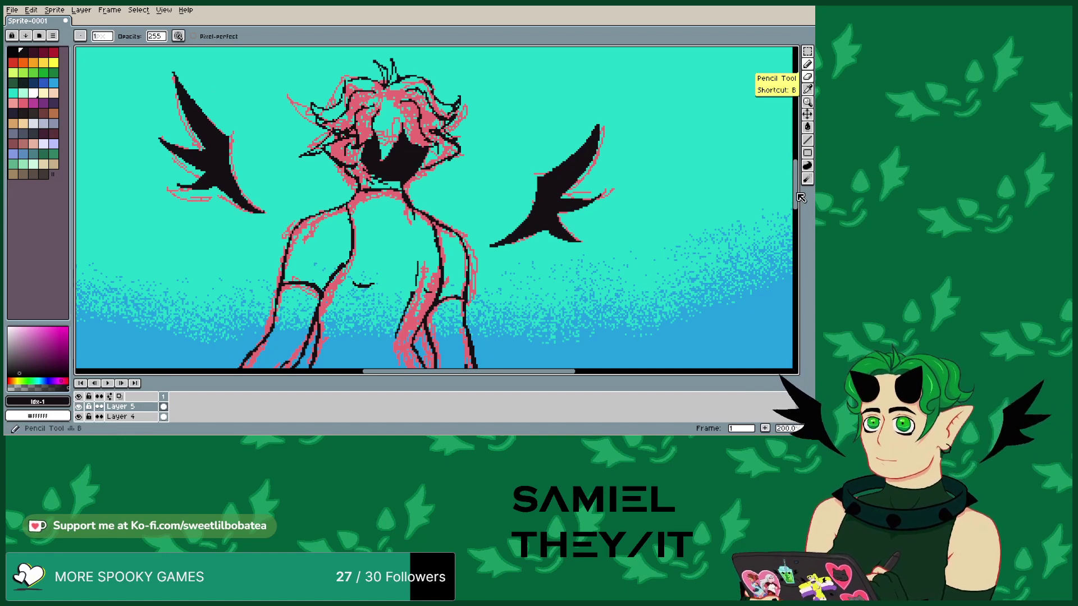
pyautogui.click(807, 64)
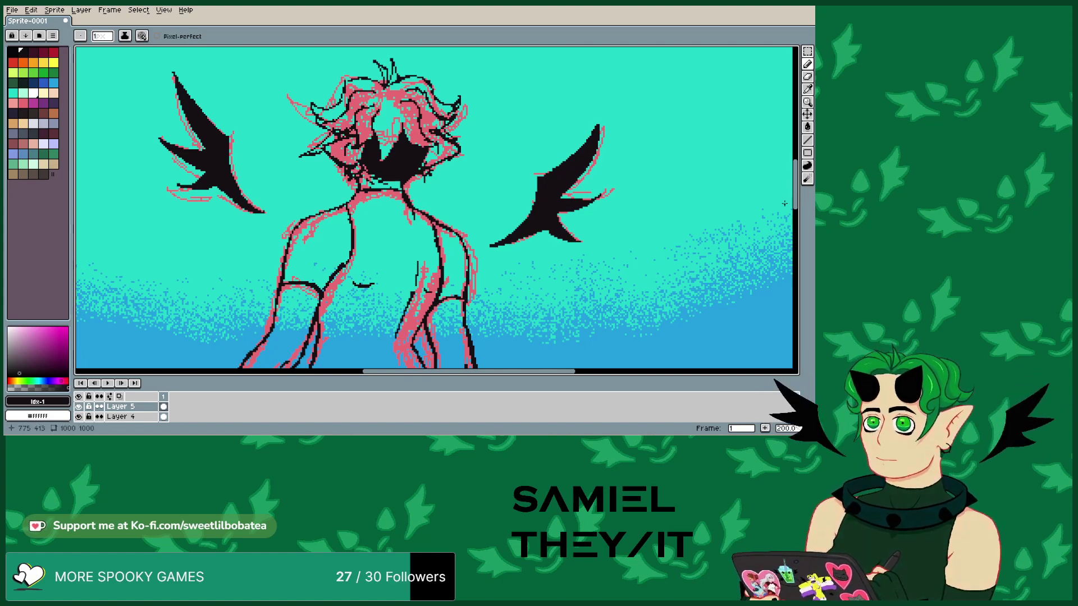
pyautogui.moveTo(794, 199)
pyautogui.mouseDown()
pyautogui.moveTo(794, 265)
pyautogui.moveTo(774, 274)
pyautogui.moveTo(800, 232)
pyautogui.moveTo(799, 195)
pyautogui.mouseUp()
pyautogui.scroll(-5, 669, 221)
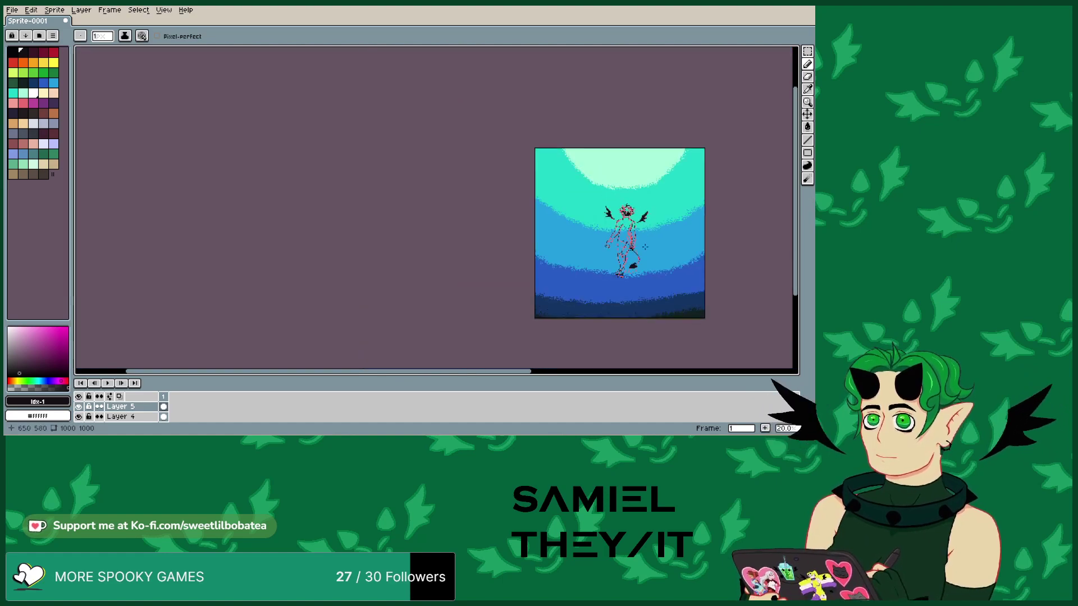
pyautogui.scroll(3, 679, 270)
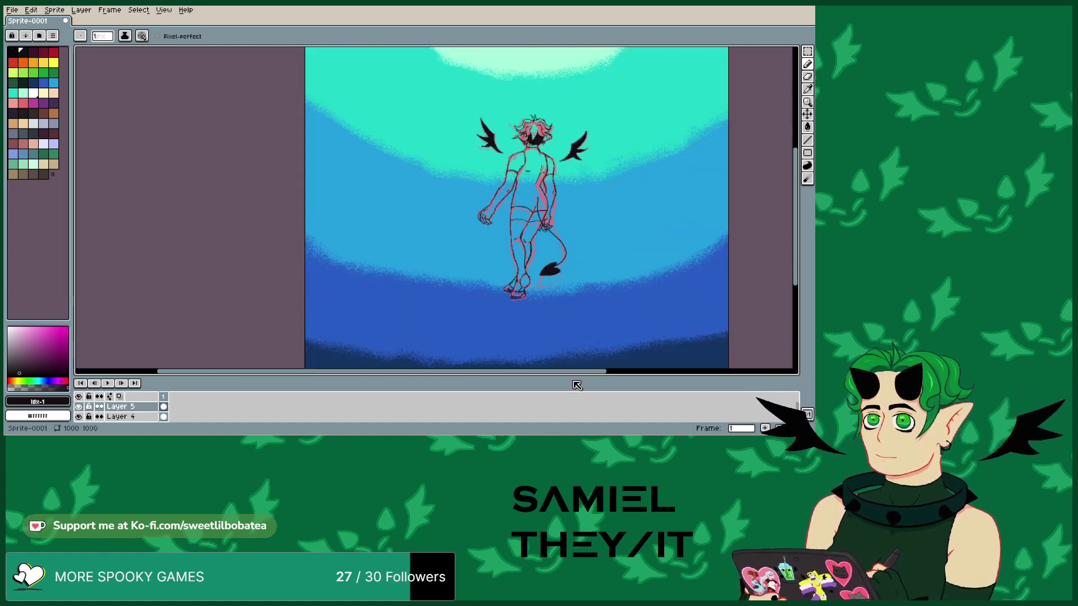
pyautogui.moveTo(578, 372); pyautogui.dragTo(621, 372)
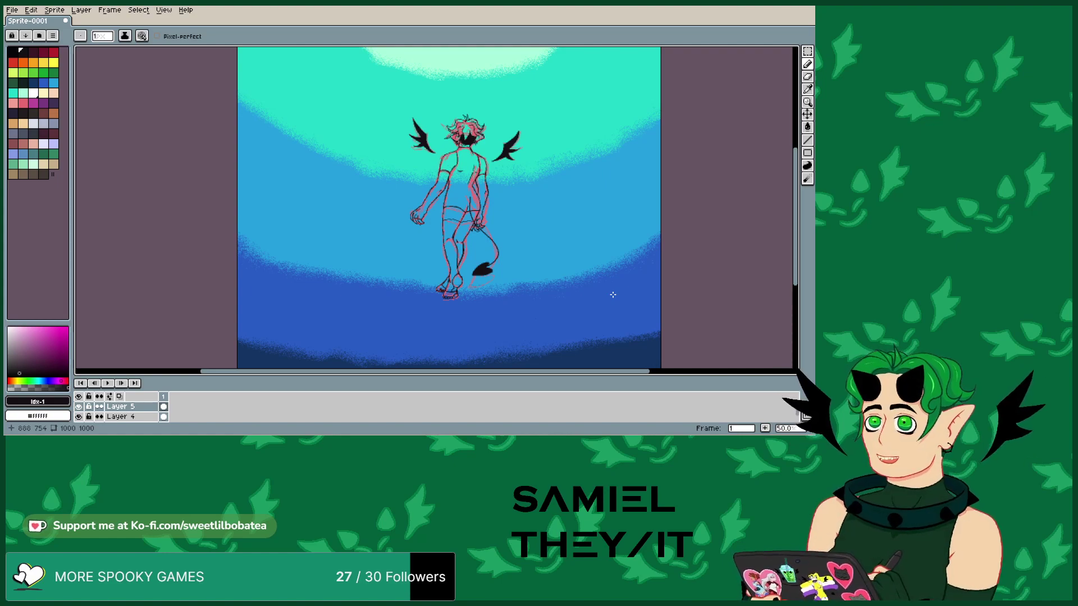
pyautogui.click(79, 417)
pyautogui.scroll(2, 527, 147)
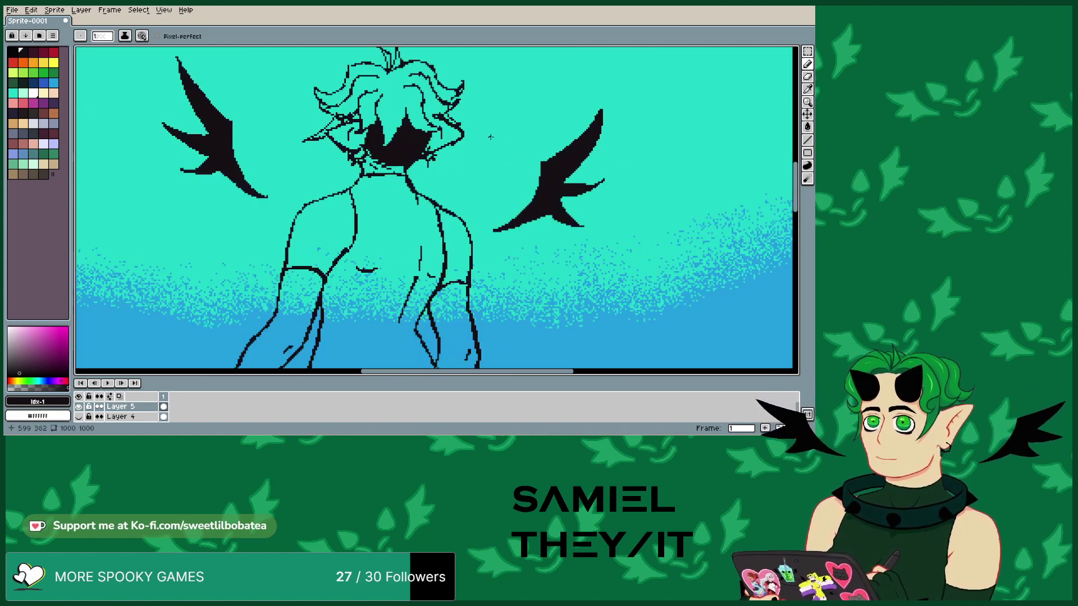
pyautogui.scroll(-2, 449, 224)
pyautogui.scroll(1, 378, 292)
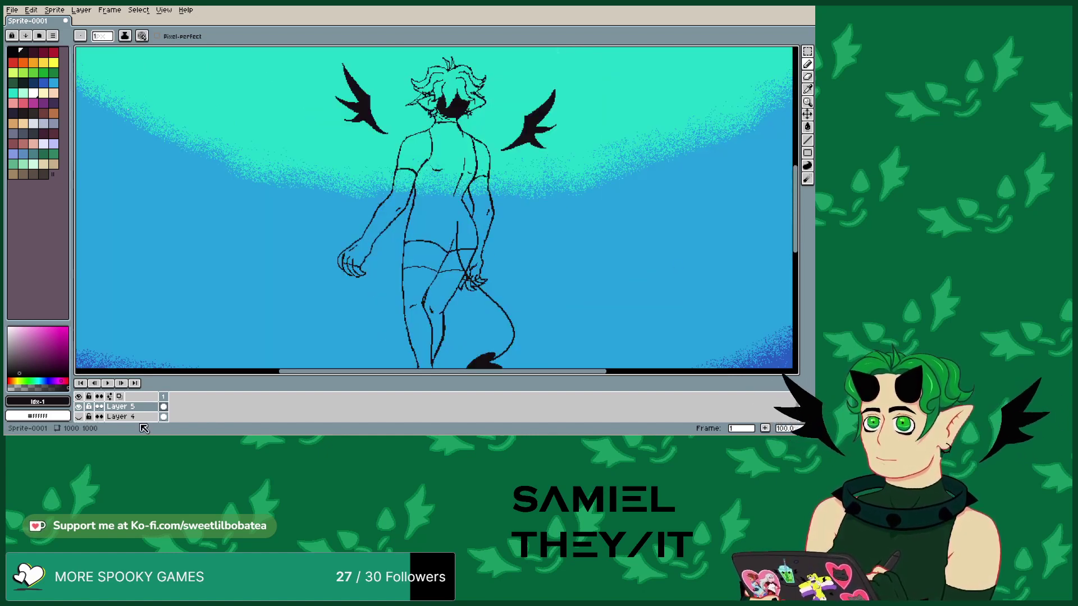
pyautogui.scroll(-1, 578, 103)
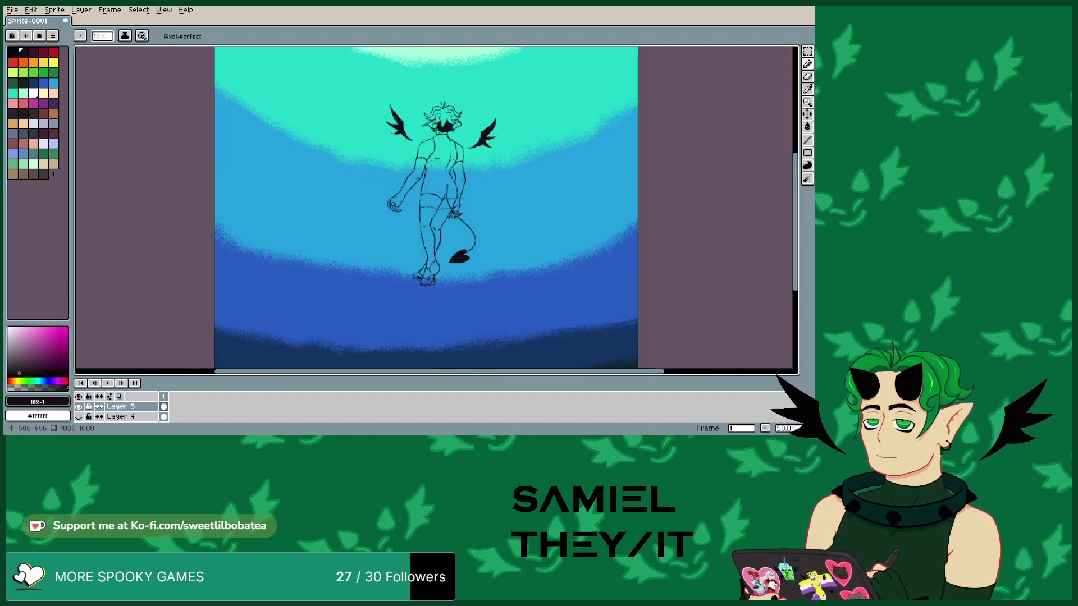
pyautogui.scroll(1, 424, 152)
pyautogui.scroll(-1, 423, 152)
pyautogui.scroll(1, 430, 89)
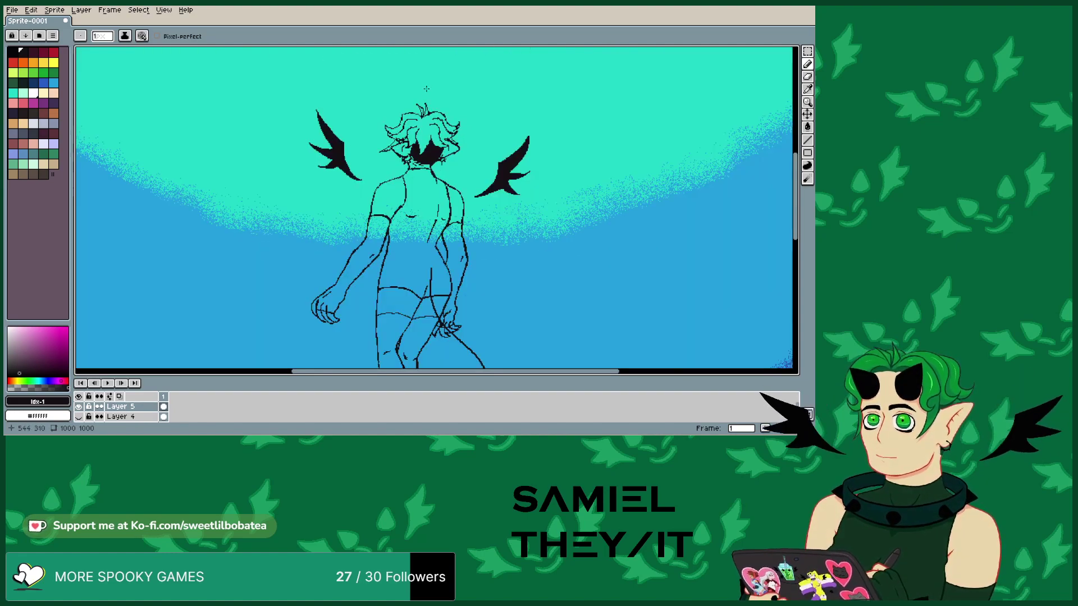
# - Choose the dark maroon palette colour (Idx-2) and add a new layer directly above Layer 4
pyautogui.click(33, 51)
pyautogui.scroll(1, 420, 100)
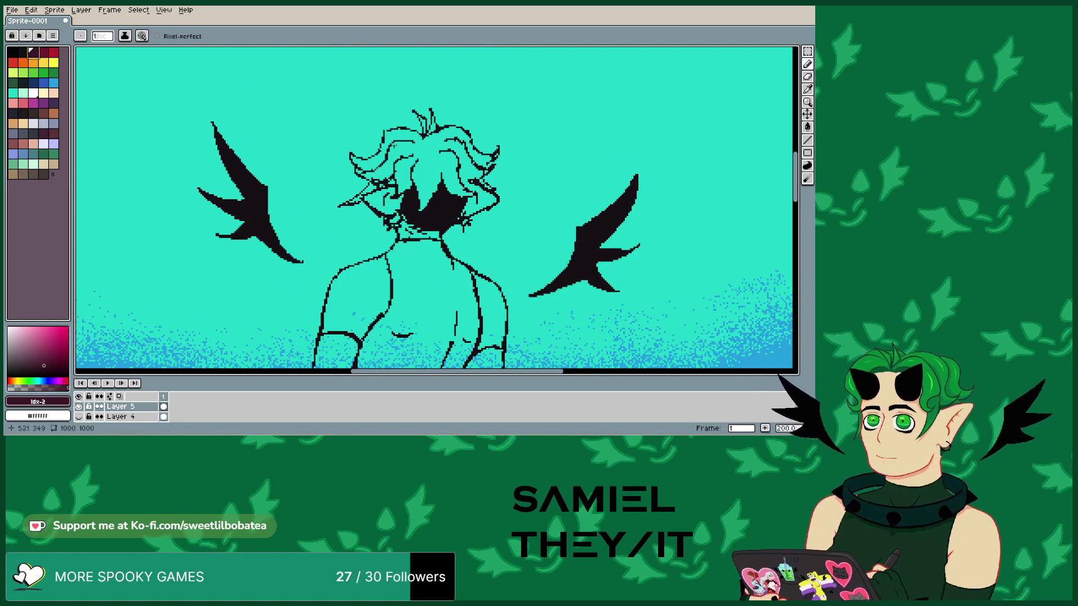
pyautogui.click(121, 417)
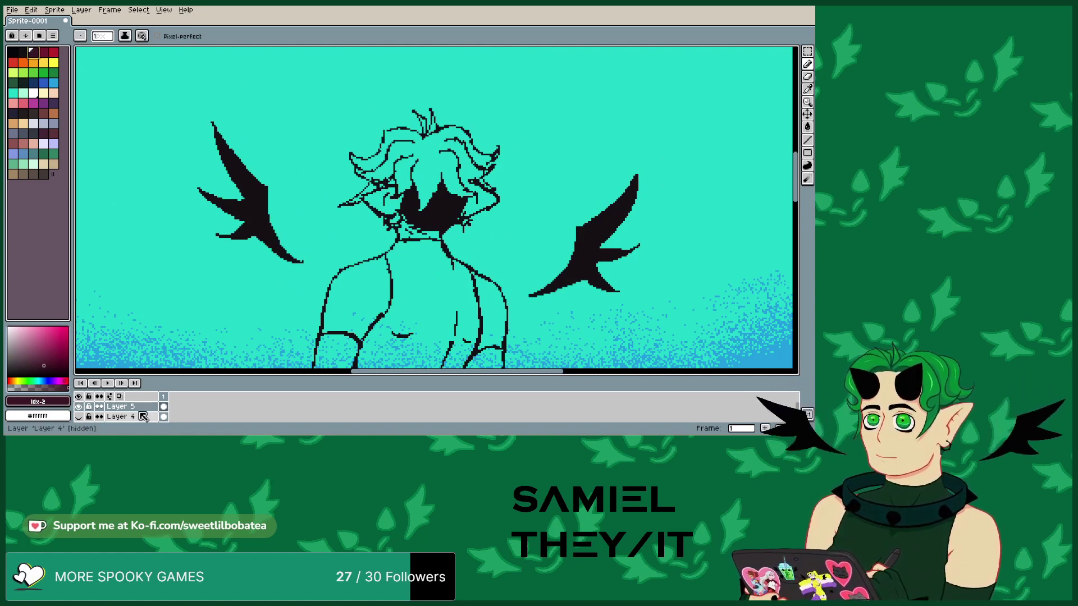
pyautogui.click(80, 10)
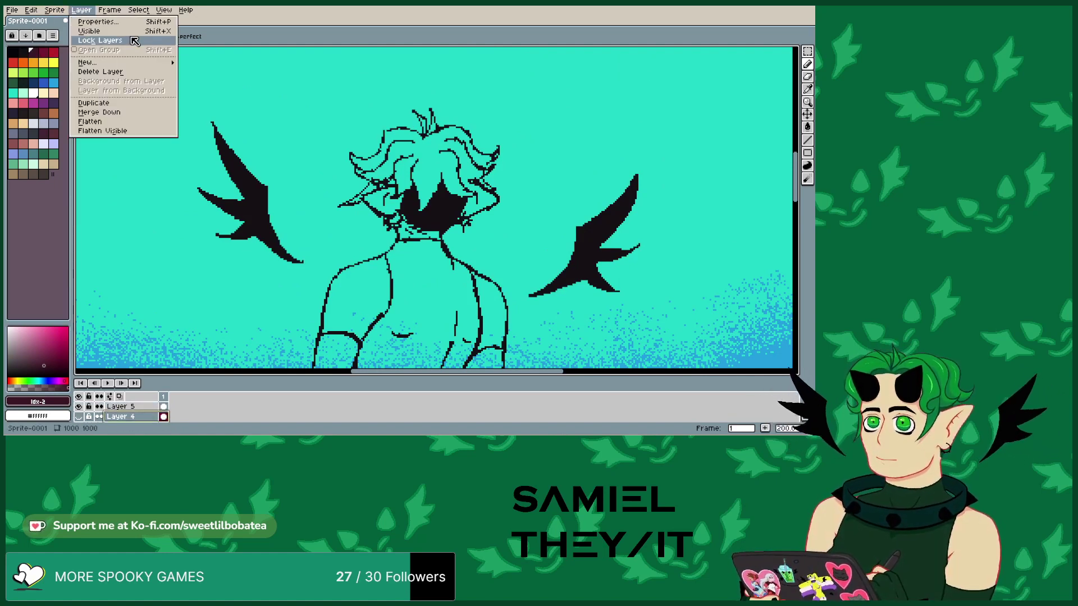
pyautogui.moveTo(163, 62)
pyautogui.click(238, 67)
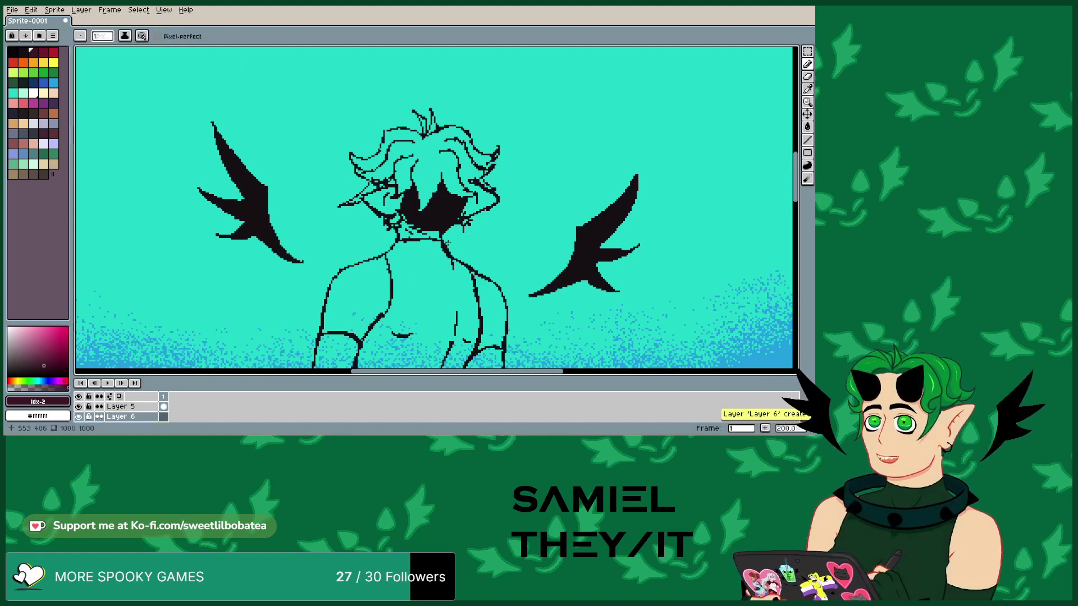
# - Paint the inner locks on the right side of the hair dark maroon, up to the parting, with the Pencil
pyautogui.scroll(-2, 310, 187)
pyautogui.scroll(1, 310, 187)
pyautogui.moveTo(455, 171); pyautogui.dragTo(670, 337)
pyautogui.scroll(1, 671, 337)
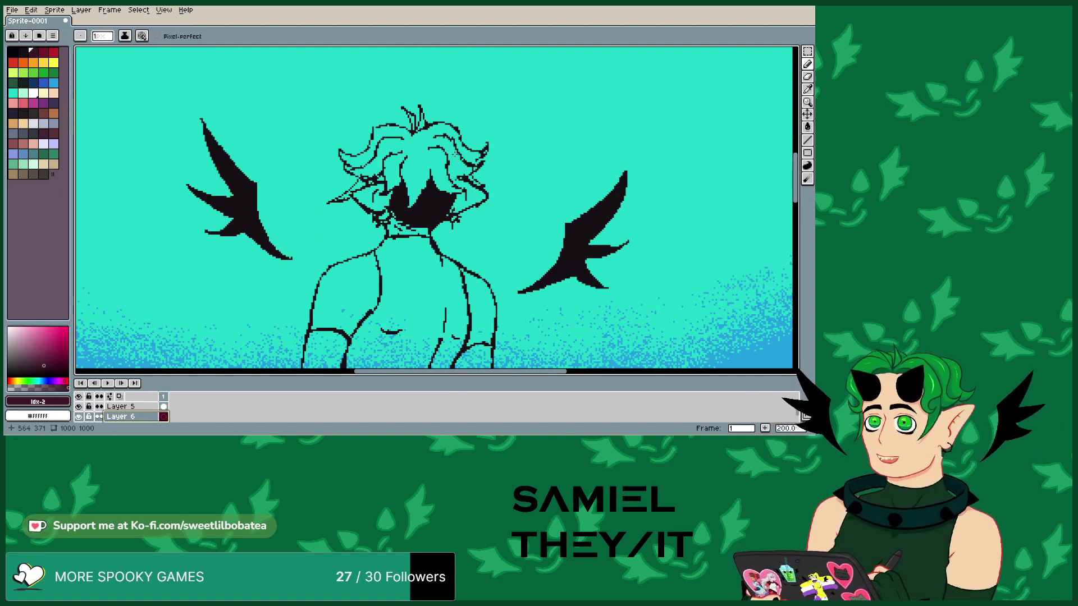
pyautogui.moveTo(444, 188); pyautogui.dragTo(475, 170)
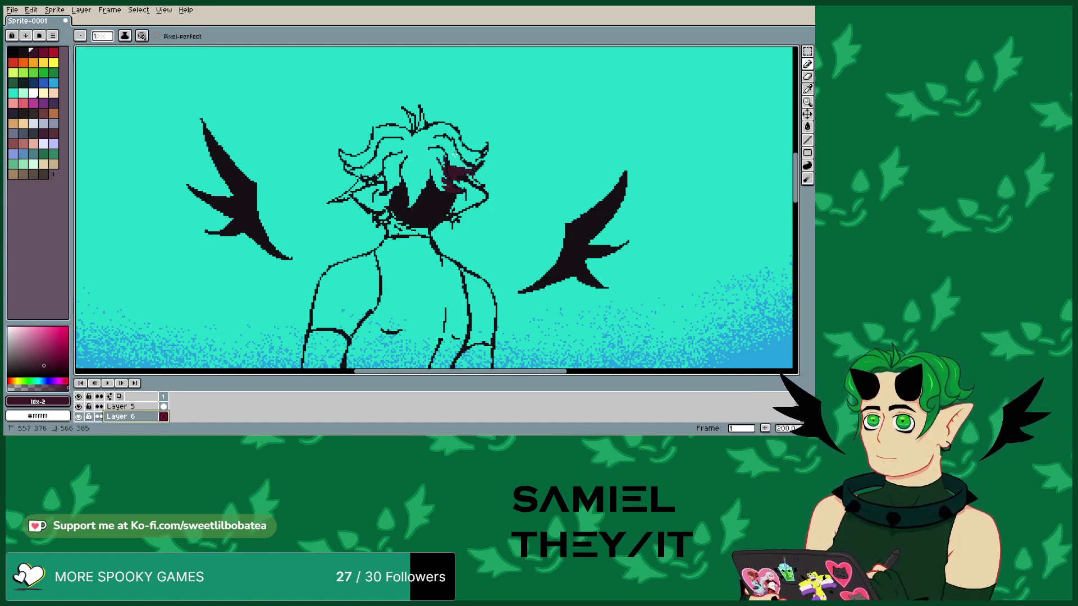
pyautogui.moveTo(423, 142); pyautogui.dragTo(431, 148)
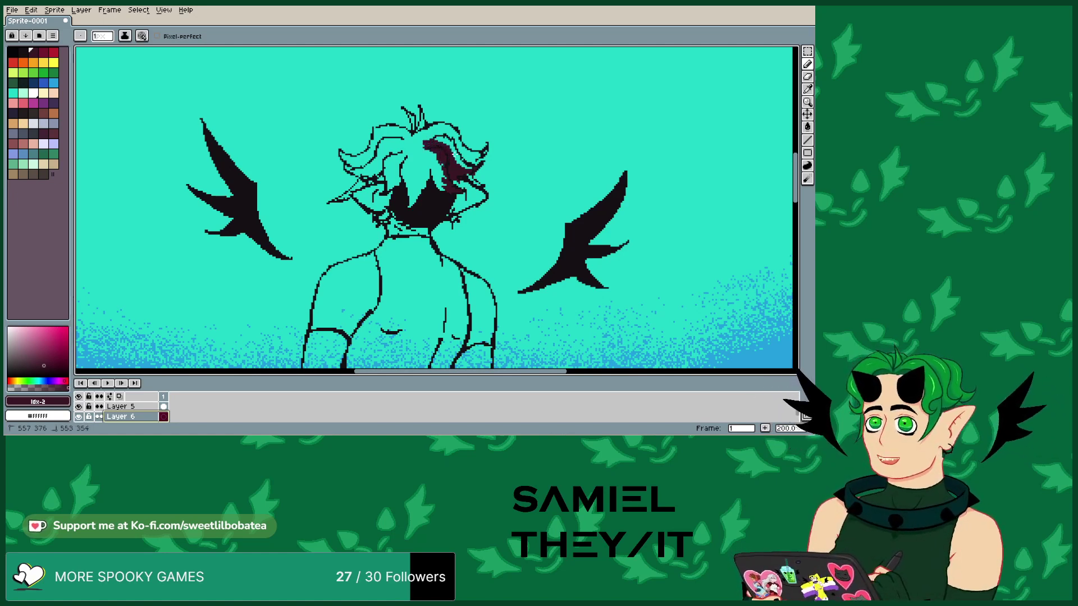
pyautogui.moveTo(437, 163)
pyautogui.mouseDown()
pyautogui.moveTo(443, 184)
pyautogui.moveTo(406, 141)
pyautogui.mouseUp()
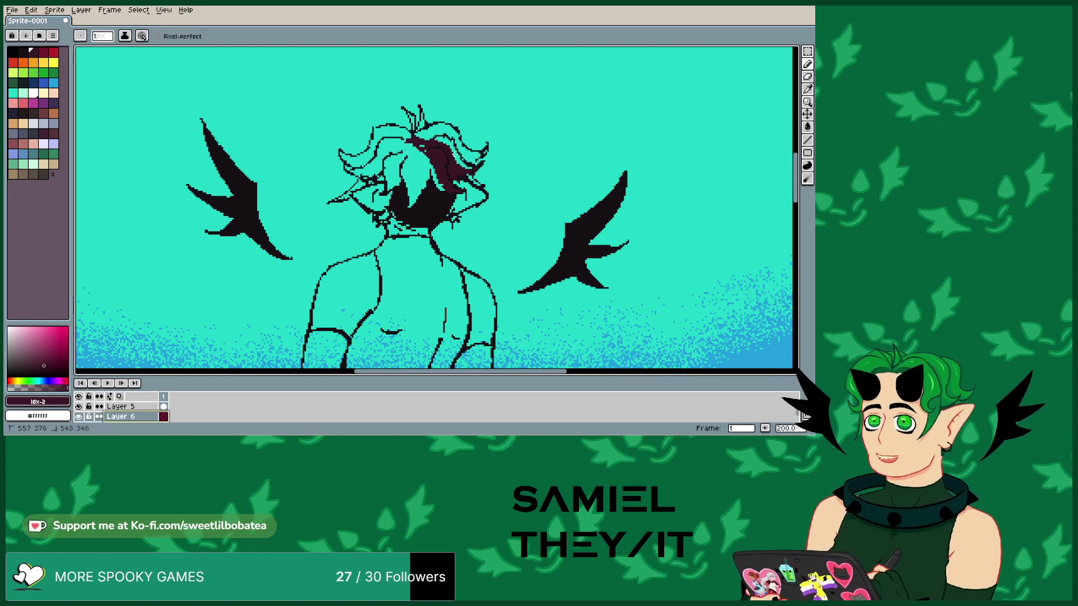
# - Fill the inner locks across the parting, centre and other side of the hair dark maroon with the Pencil
pyautogui.moveTo(399, 144); pyautogui.dragTo(361, 176)
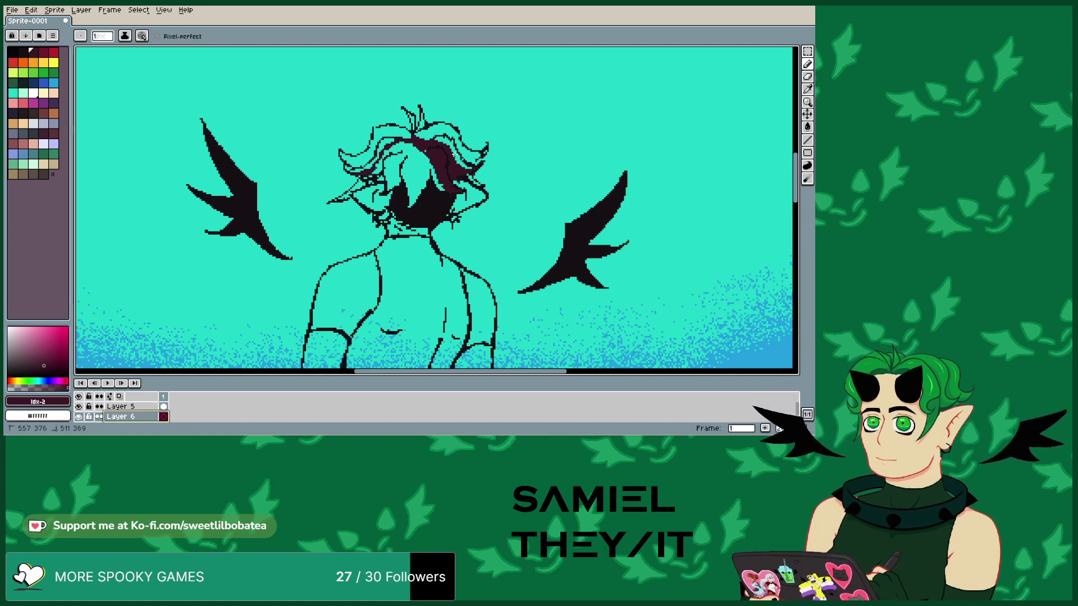
pyautogui.moveTo(382, 167)
pyautogui.mouseDown()
pyautogui.moveTo(378, 180)
pyautogui.moveTo(391, 149)
pyautogui.moveTo(400, 156)
pyautogui.moveTo(385, 179)
pyautogui.mouseUp()
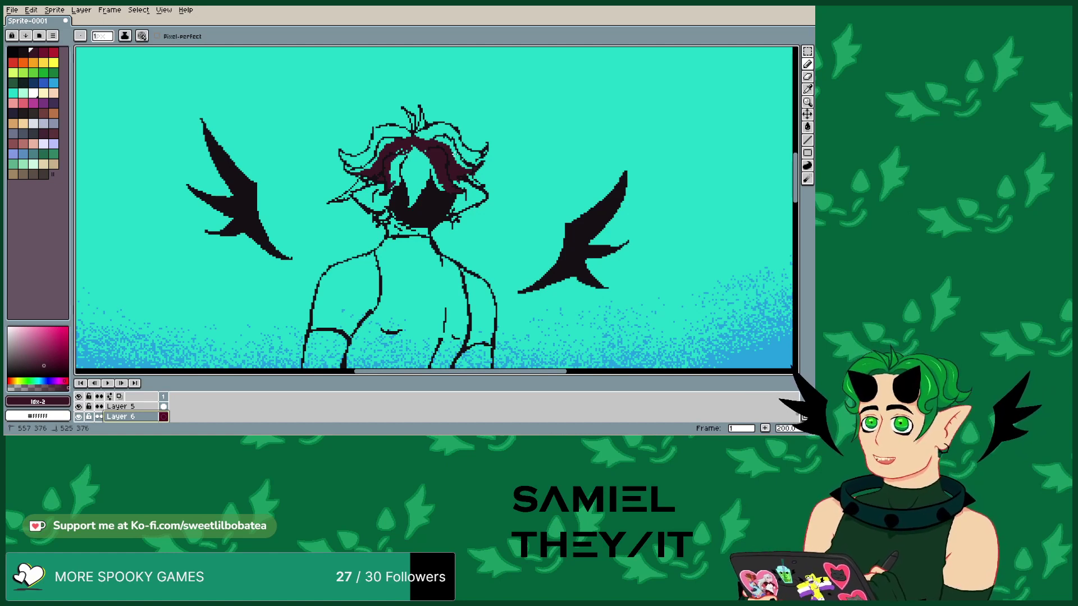
pyautogui.moveTo(410, 180)
pyautogui.mouseDown()
pyautogui.moveTo(413, 204)
pyautogui.moveTo(428, 180)
pyautogui.moveTo(433, 190)
pyautogui.mouseUp()
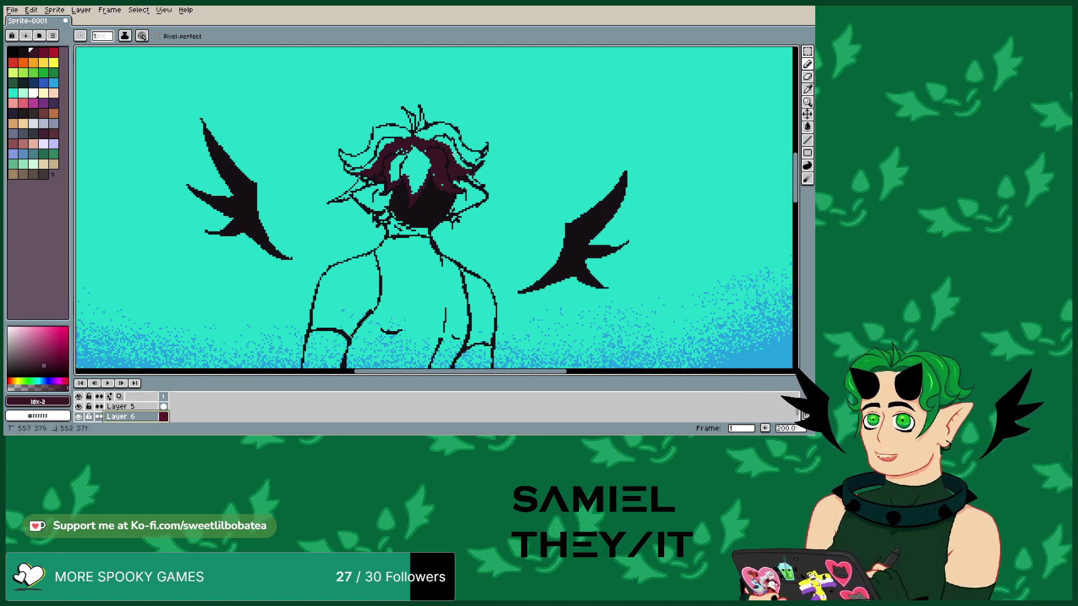
pyautogui.moveTo(429, 153)
pyautogui.mouseDown()
pyautogui.moveTo(423, 174)
pyautogui.moveTo(414, 161)
pyautogui.moveTo(408, 176)
pyautogui.mouseUp()
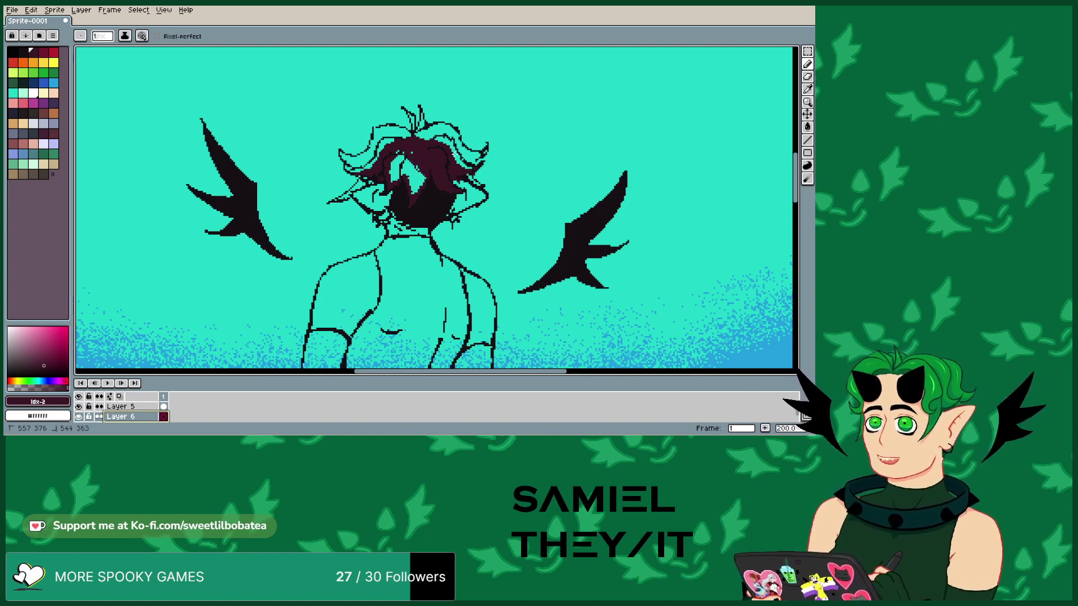
pyautogui.moveTo(393, 160)
pyautogui.mouseDown()
pyautogui.moveTo(396, 182)
pyautogui.moveTo(401, 173)
pyautogui.mouseUp()
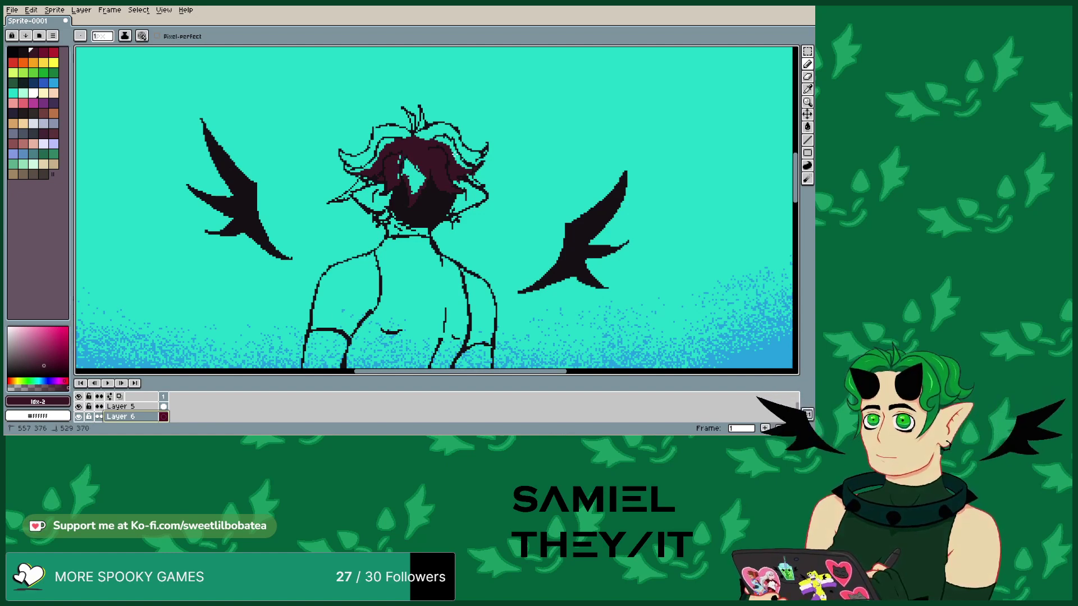
pyautogui.moveTo(409, 164)
pyautogui.mouseDown()
pyautogui.moveTo(409, 194)
pyautogui.moveTo(419, 186)
pyautogui.mouseUp()
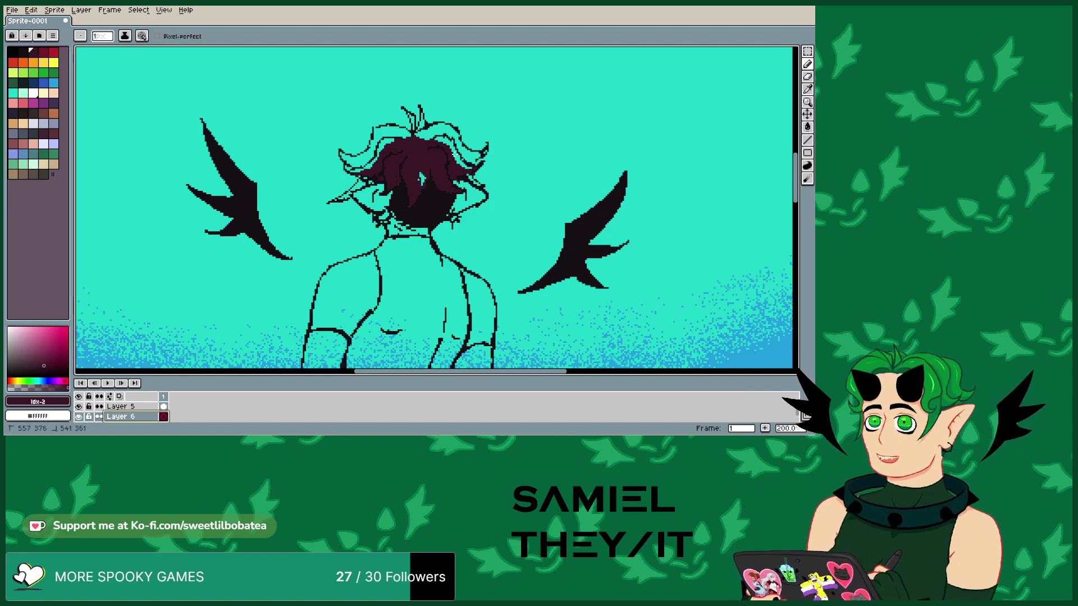
pyautogui.hotkey('ctrl', 'a')
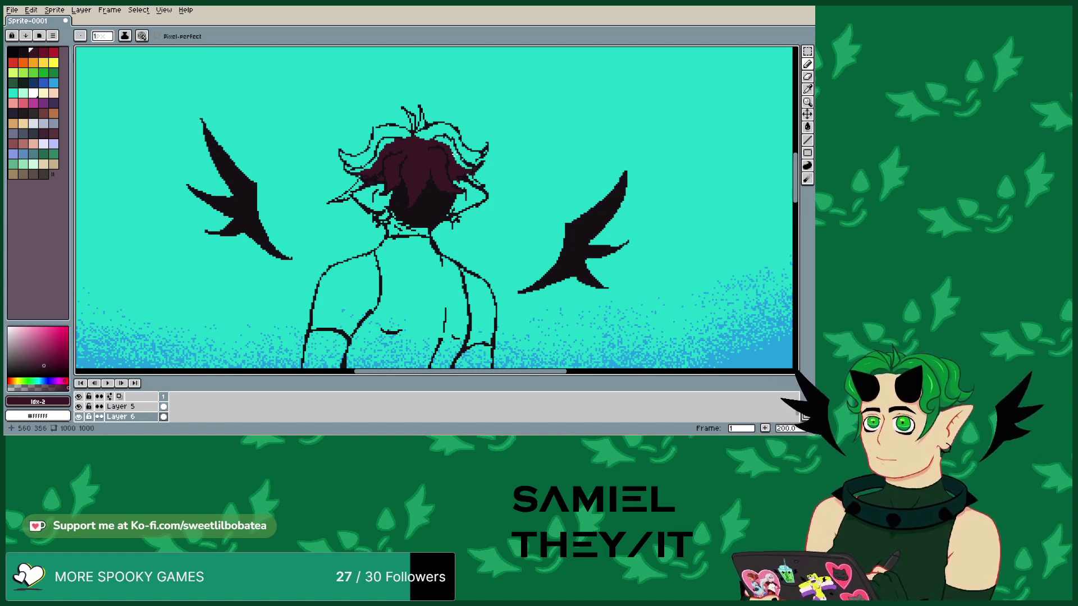
# - Choose the crimson palette colour (Idx-3) and paint the outer locks on both sides of the hair
pyautogui.press(']')
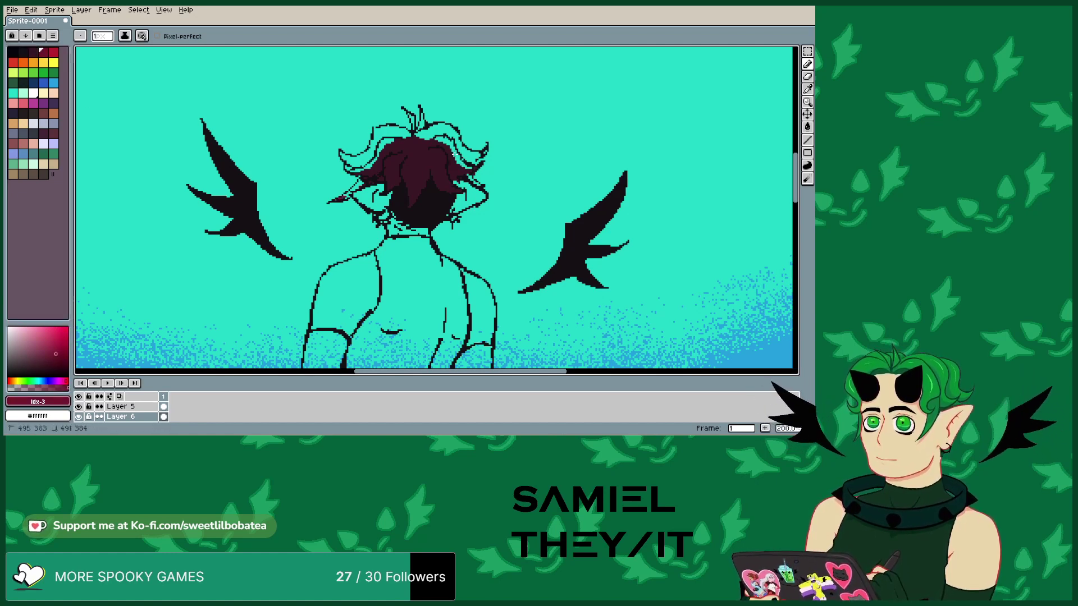
pyautogui.moveTo(348, 193); pyautogui.dragTo(361, 182)
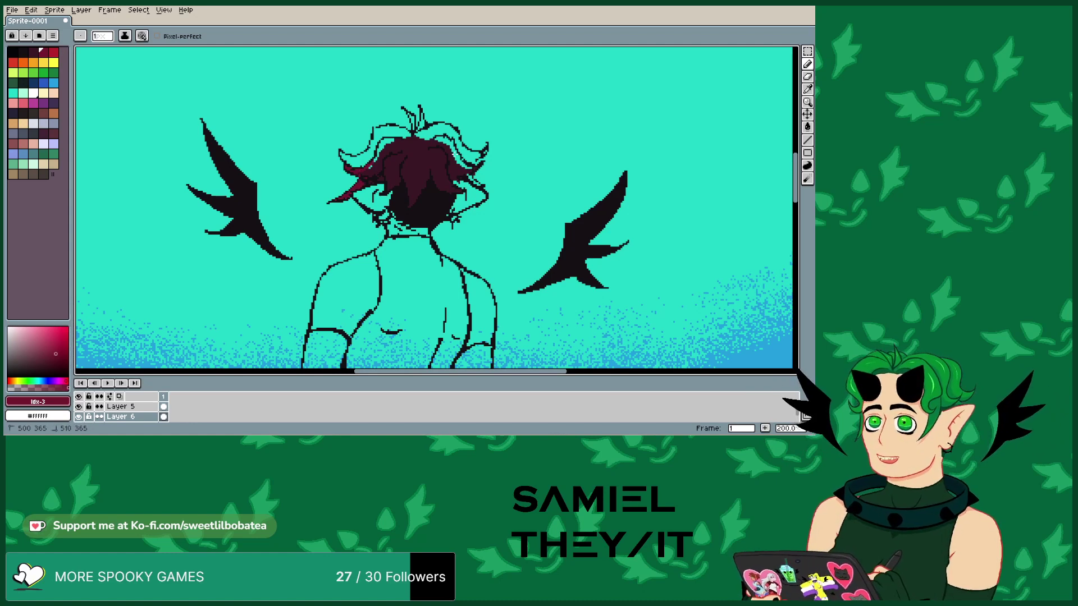
pyautogui.moveTo(376, 155); pyautogui.dragTo(392, 138)
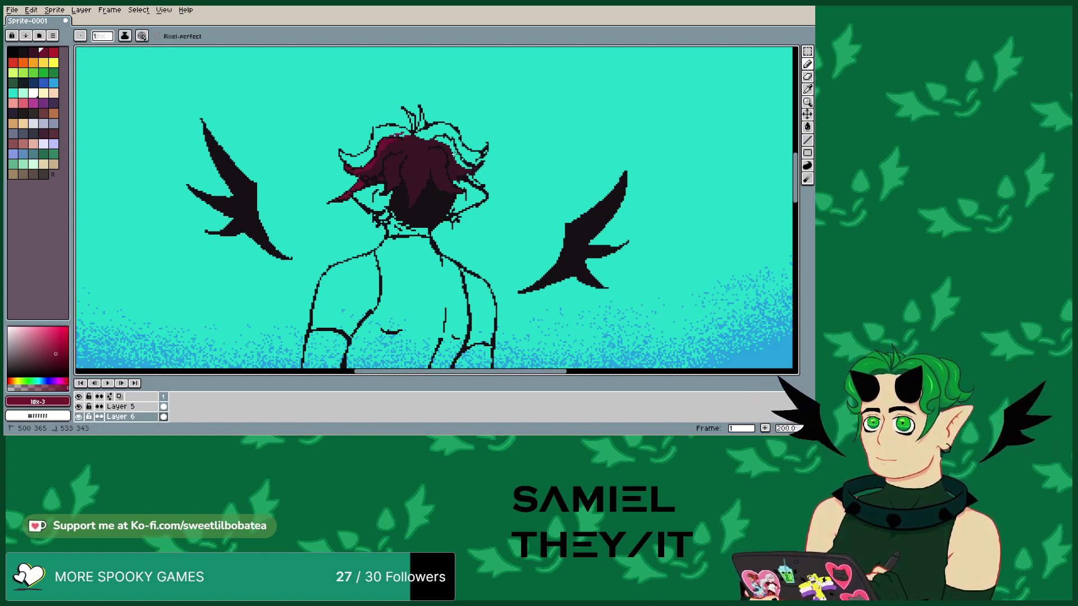
pyautogui.moveTo(381, 137)
pyautogui.mouseDown()
pyautogui.moveTo(364, 165)
pyautogui.moveTo(345, 163)
pyautogui.mouseUp()
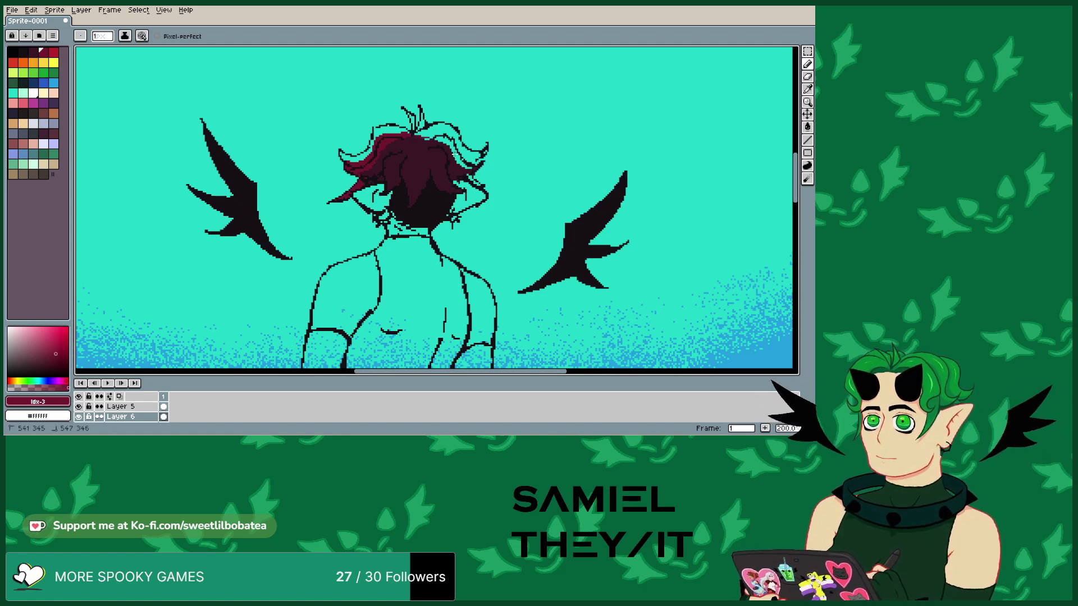
pyautogui.moveTo(433, 137); pyautogui.dragTo(460, 164)
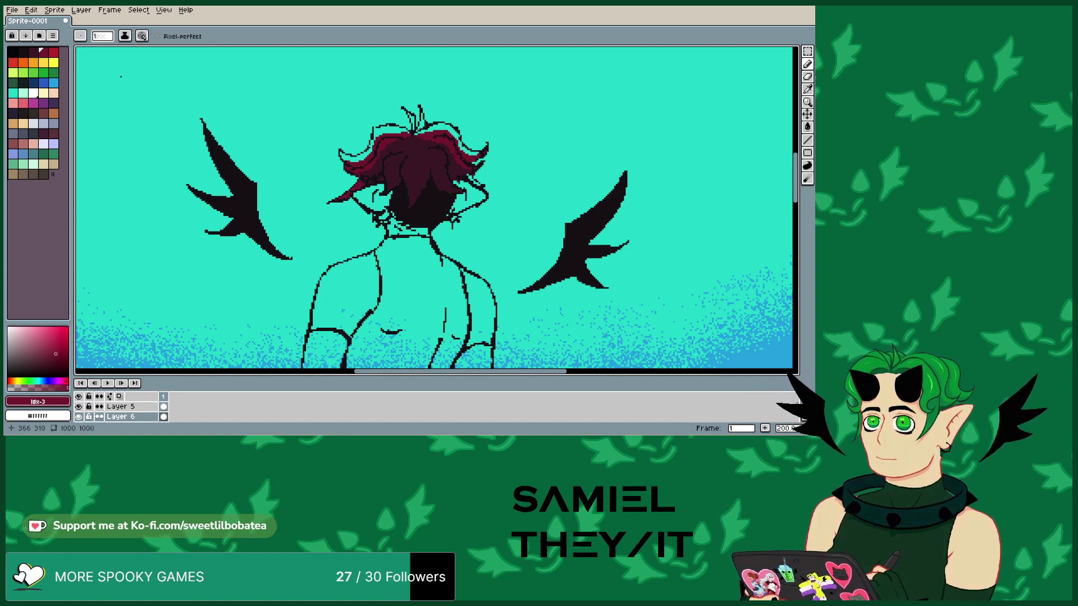
# - Choose the brighter red palette colour (Idx-4) and paint the upper outer locks on both sides of the hair
pyautogui.press('alt')
pyautogui.keyDown('alt'); pyautogui.click(459, 159); pyautogui.keyUp('alt')
pyautogui.moveTo(454, 153); pyautogui.dragTo(456, 154)
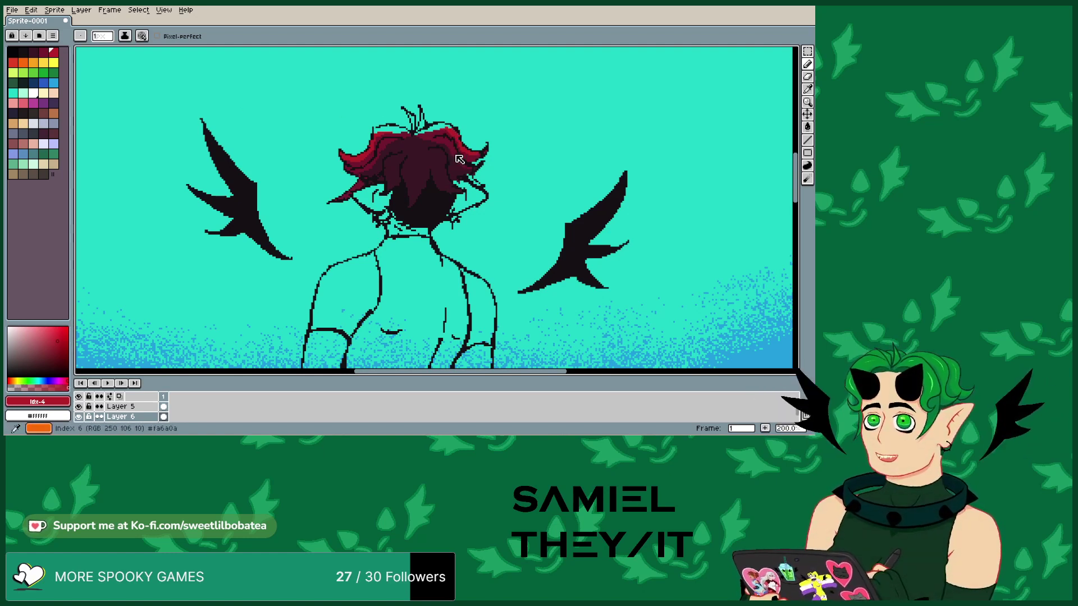
# - Choose the orange-red palette colour (Idx-5) and paint the two upright tufts and the upper edge of the hair
pyautogui.press(']')
pyautogui.moveTo(455, 153); pyautogui.dragTo(456, 155)
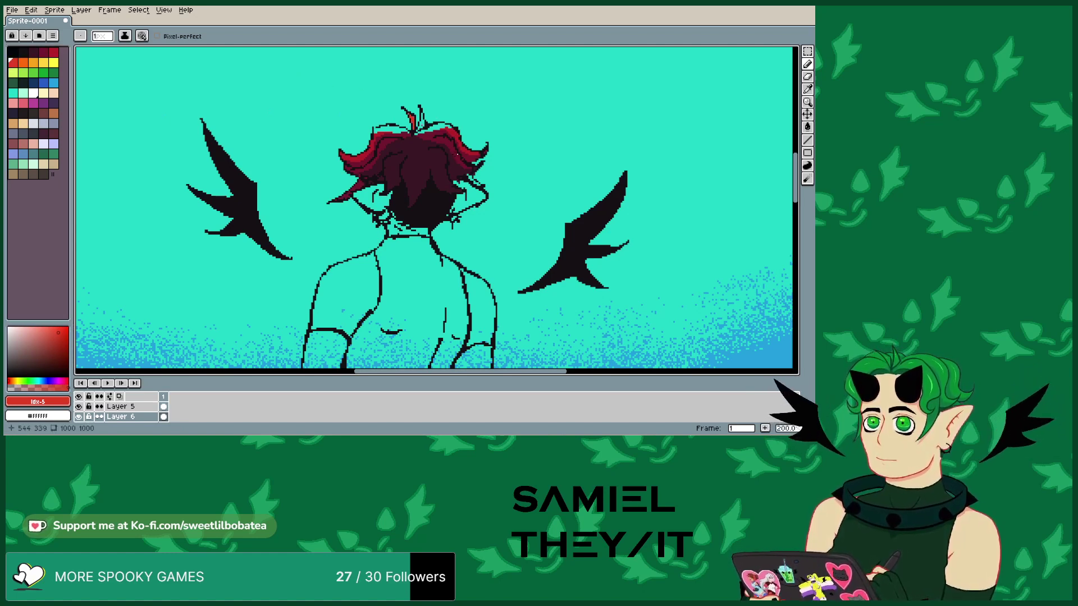
pyautogui.moveTo(455, 156); pyautogui.dragTo(455, 154)
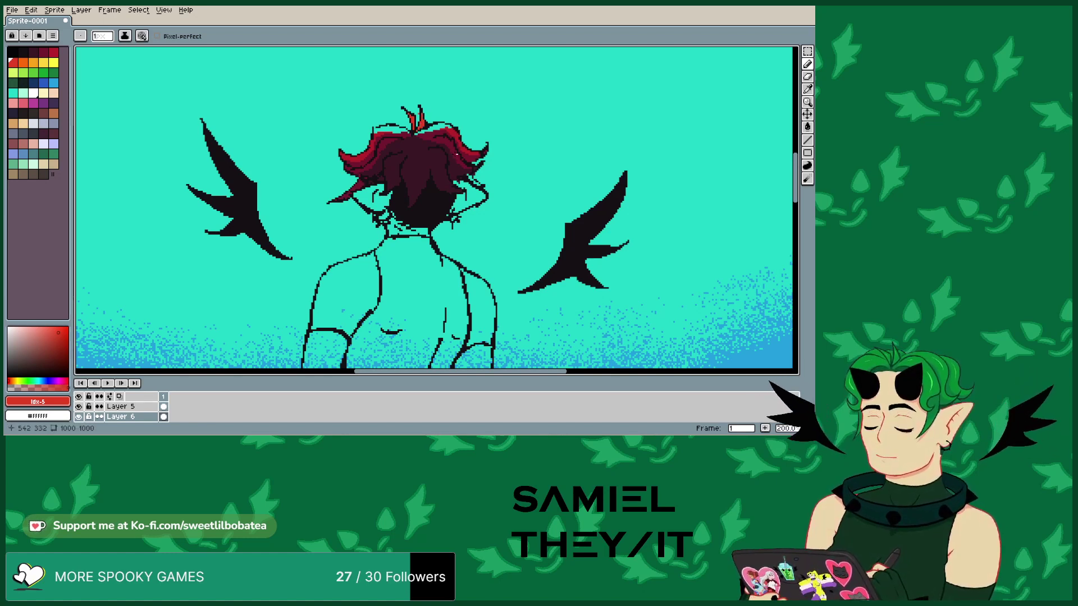
pyautogui.moveTo(452, 155); pyautogui.dragTo(454, 154)
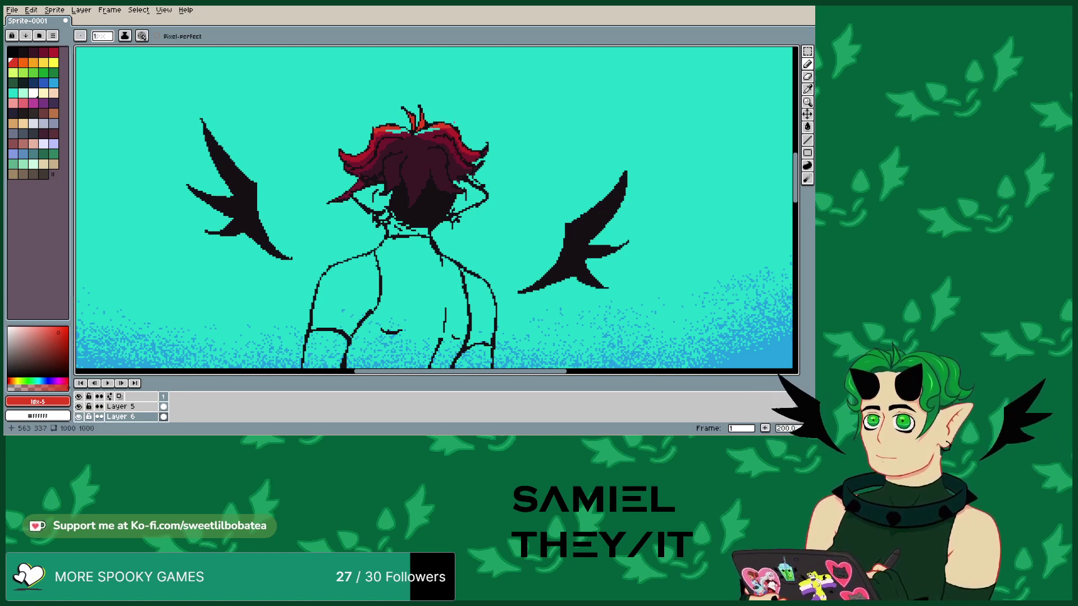
# - Sample red #b4202a from the hair and fill the gaps below the tufts with the Pencil
pyautogui.press('i')
pyautogui.click(457, 151)
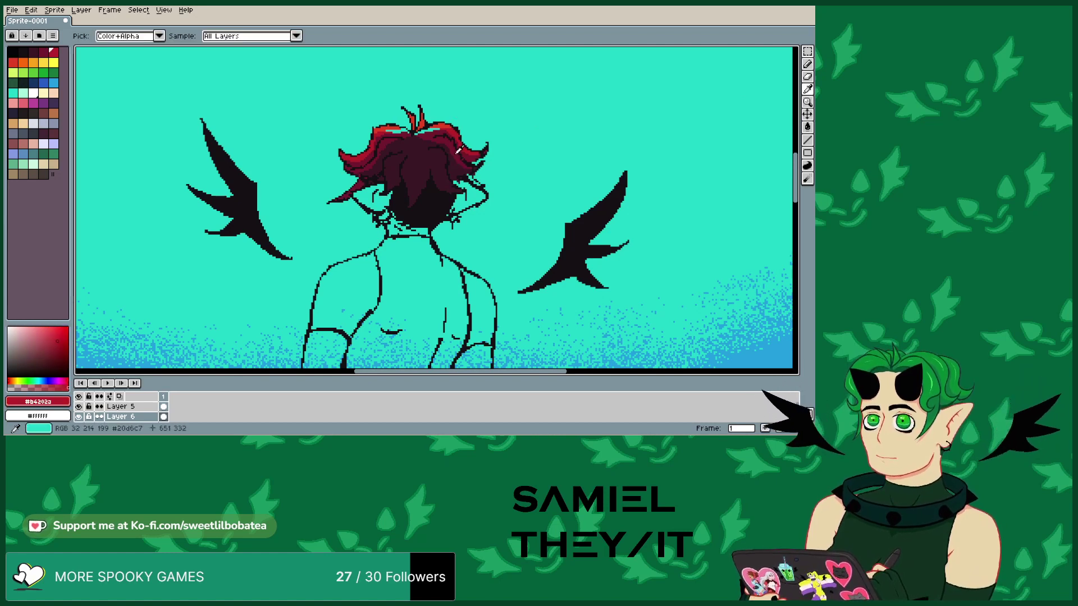
pyautogui.click(807, 63)
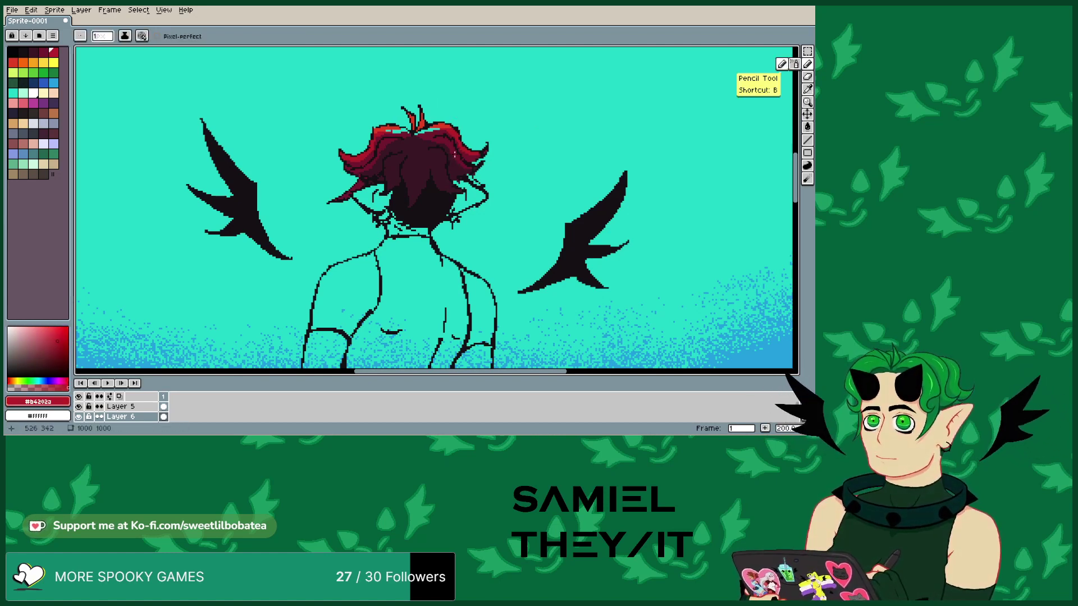
pyautogui.click(453, 153)
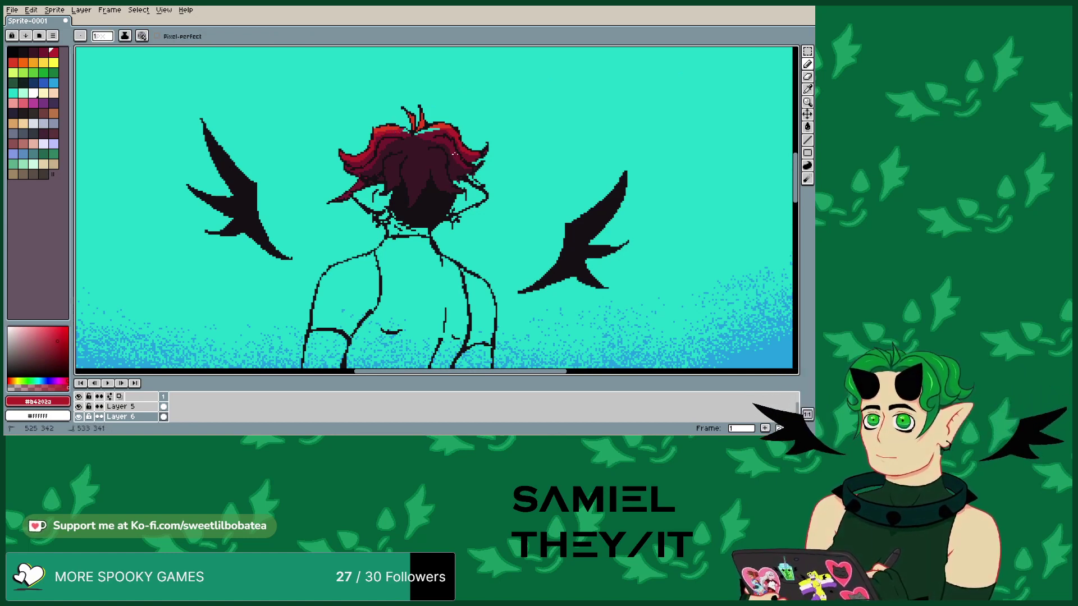
pyautogui.click(454, 153)
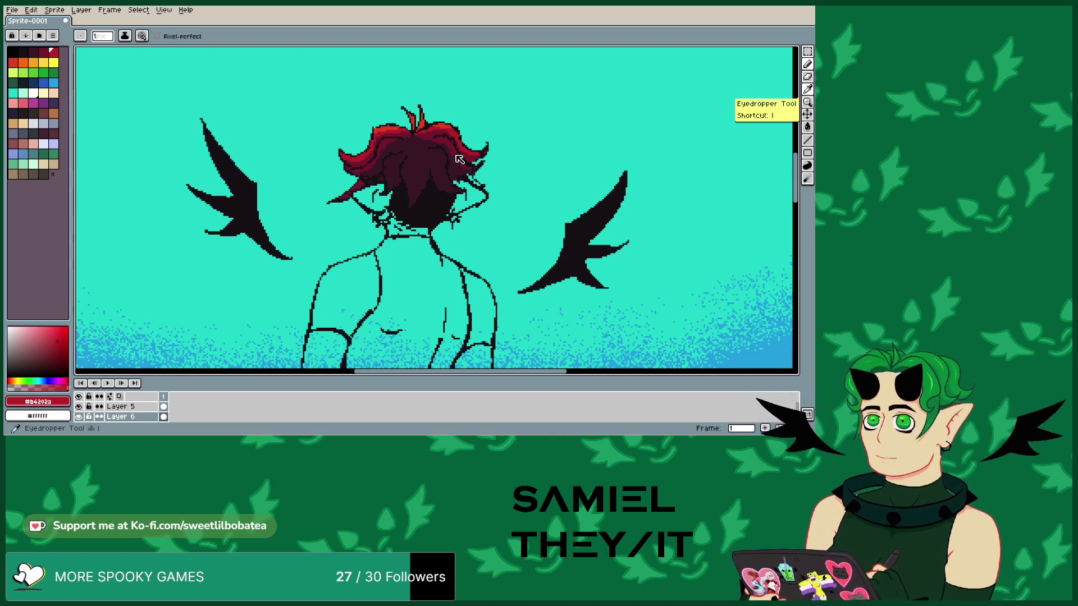
# - Sample dark maroon #3b1725 and crimson #73172d from the hair and touch up the inner strands with the Pencil
pyautogui.click(807, 89)
pyautogui.click(458, 151)
pyautogui.press('b')
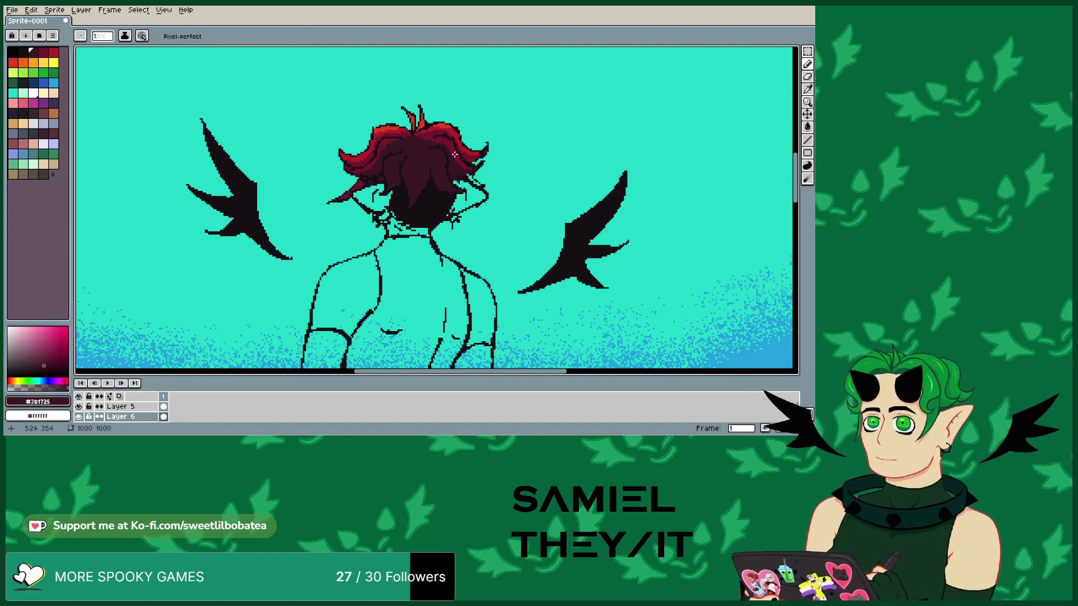
pyautogui.press('i')
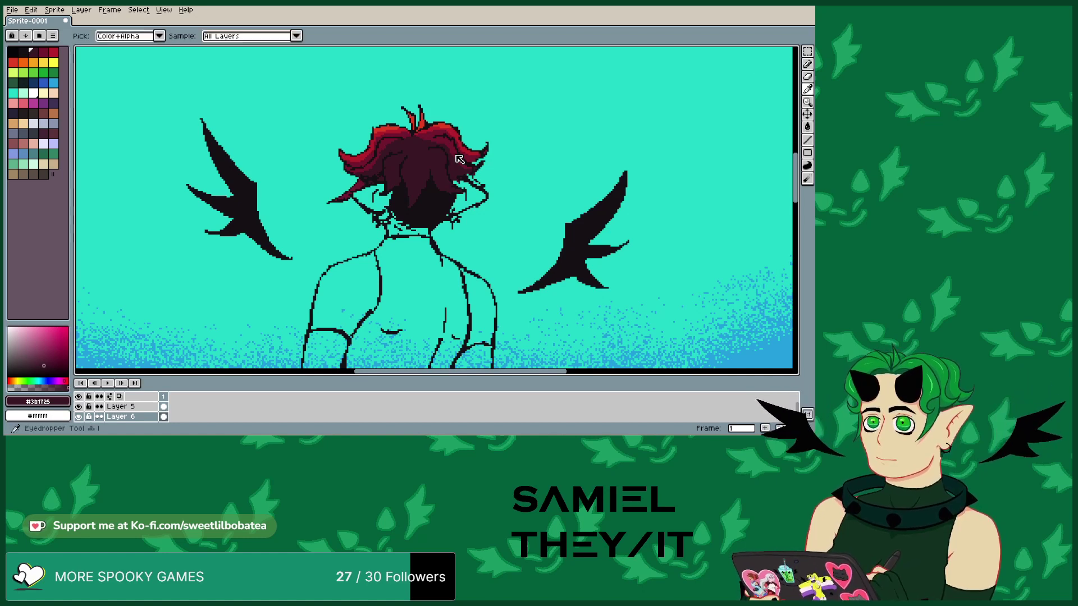
pyautogui.click(457, 156)
pyautogui.press('b')
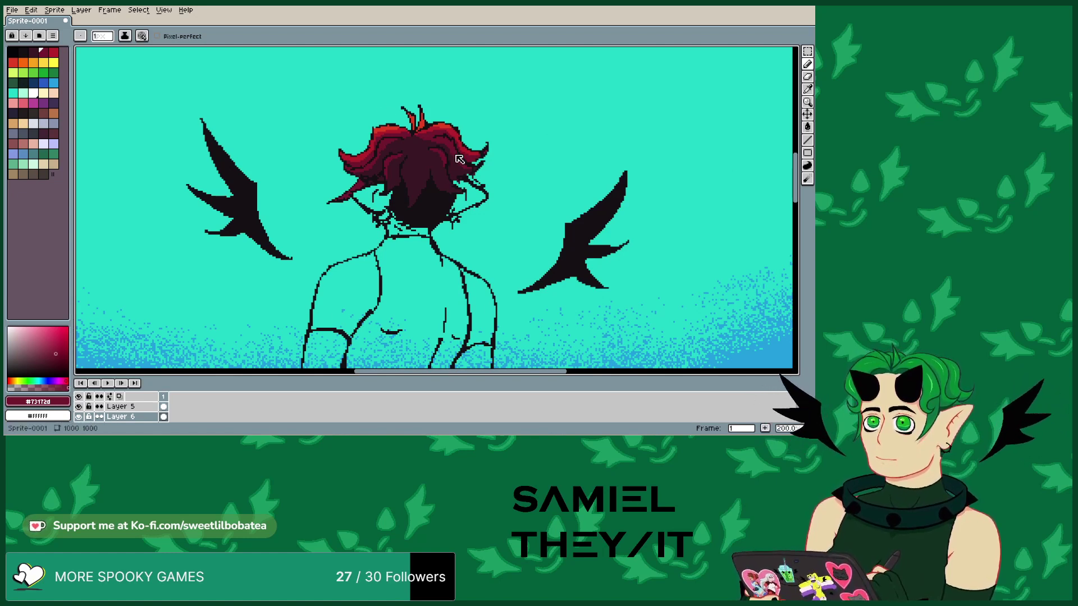
# - Review the coloured hair and sample its dark maroon (#3b1725) as the drawing colour
pyautogui.scroll(-5, 459, 159)
pyautogui.scroll(4, 459, 159)
pyautogui.scroll(3, 459, 159)
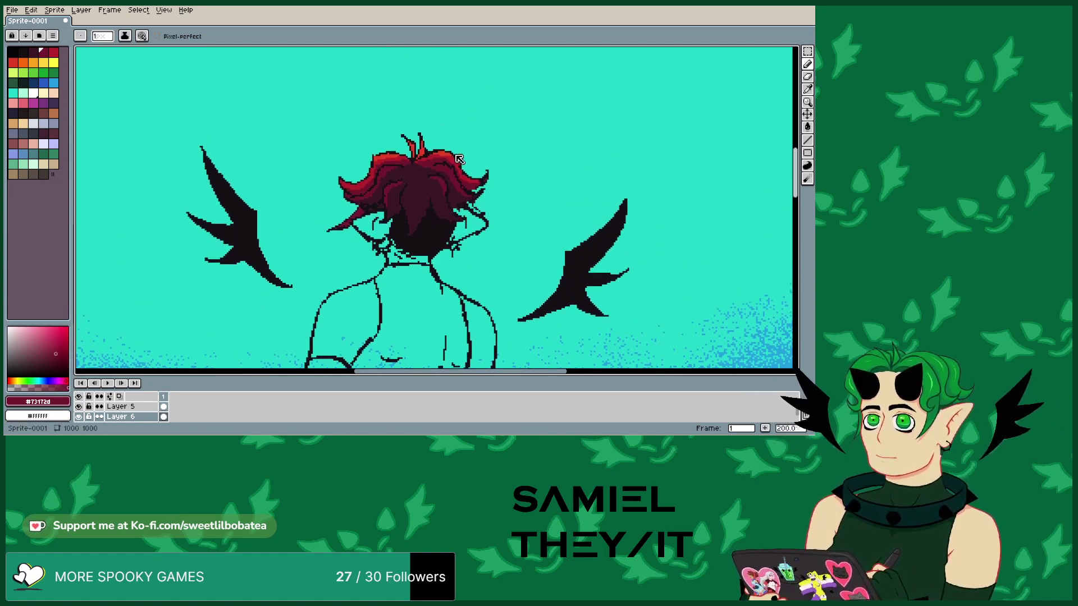
pyautogui.scroll(-2, 459, 160)
pyautogui.scroll(-1, 459, 159)
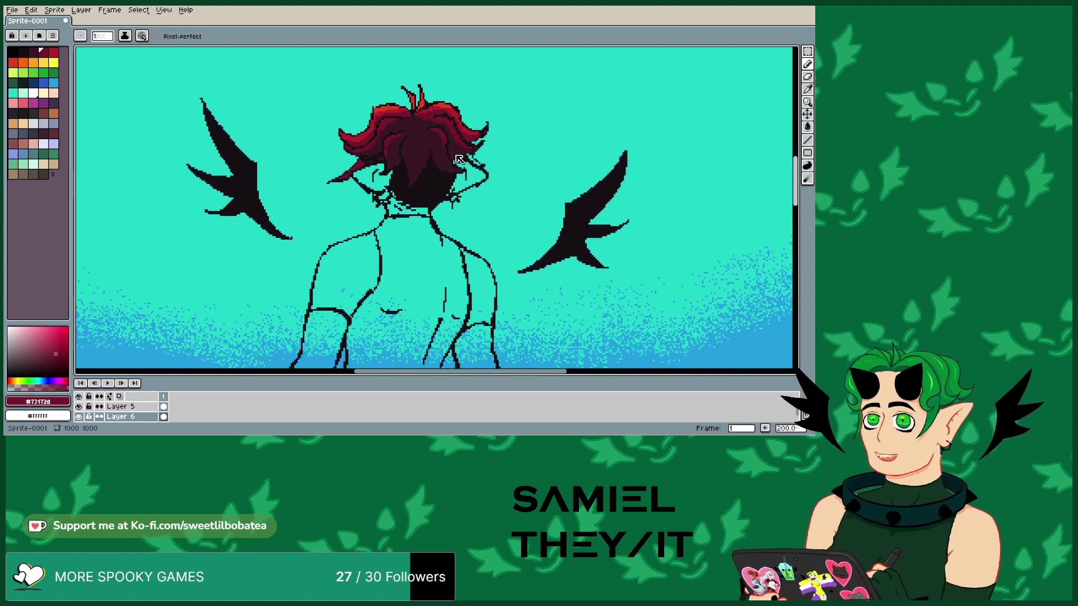
pyautogui.scroll(4, 459, 160)
pyautogui.scroll(-3, 459, 159)
pyautogui.scroll(-2, 459, 159)
pyautogui.press('alt')
pyautogui.keyDown('alt'); pyautogui.click(460, 159); pyautogui.keyUp('alt')
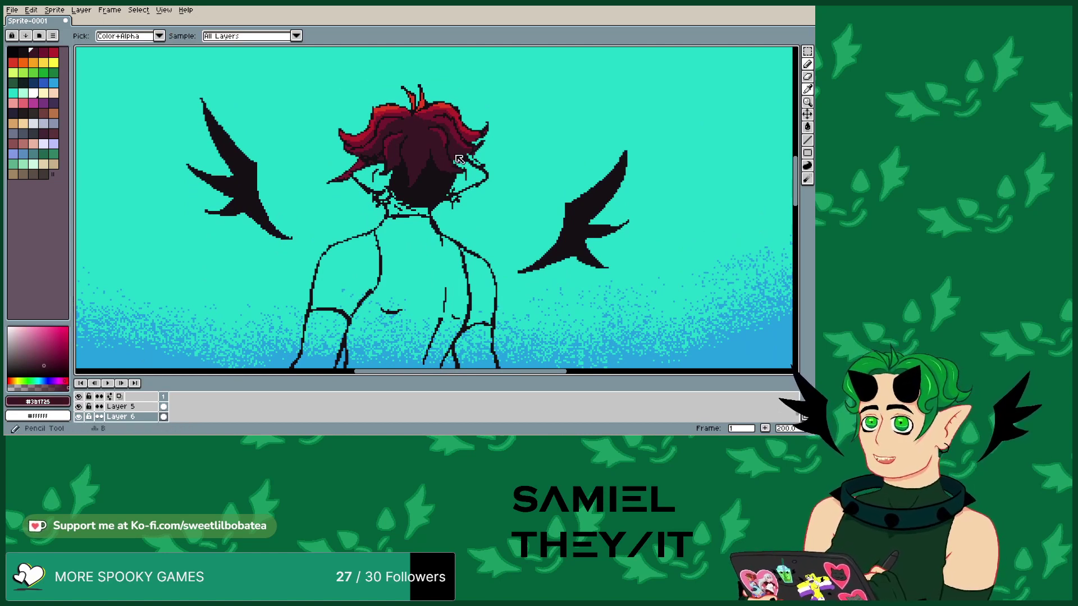
pyautogui.scroll(-1, 460, 159)
pyautogui.scroll(-5, 459, 159)
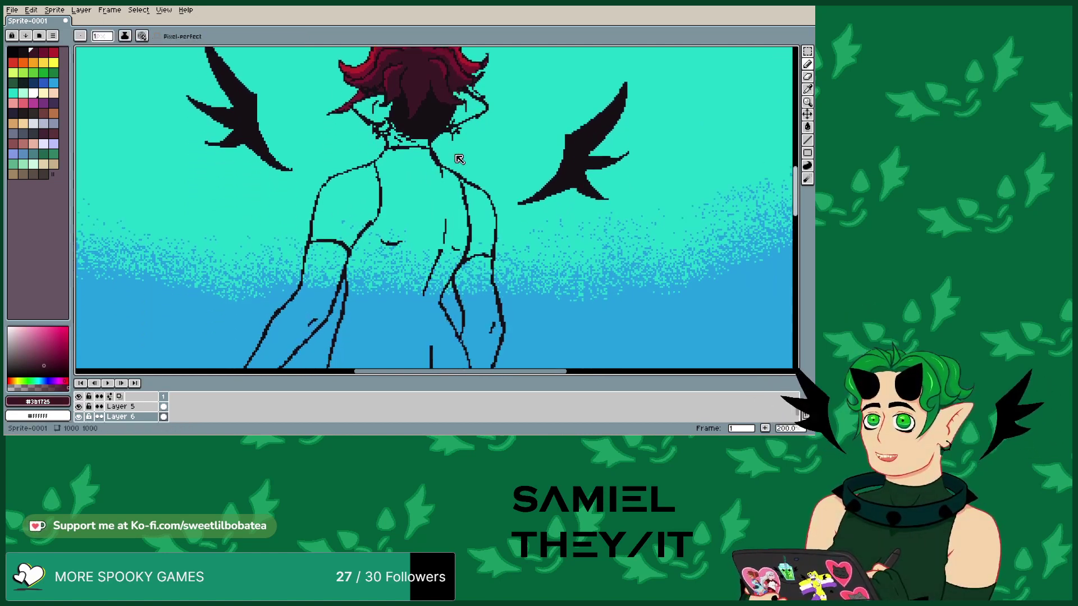
pyautogui.moveTo(444, 269); pyautogui.dragTo(465, 207)
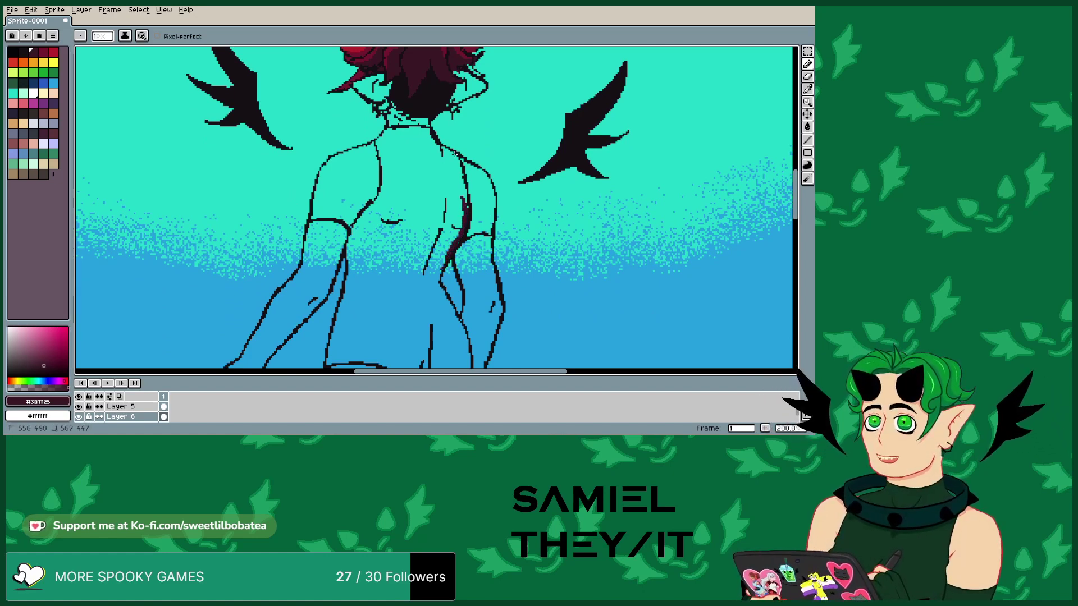
pyautogui.click(31, 10)
pyautogui.click(39, 22)
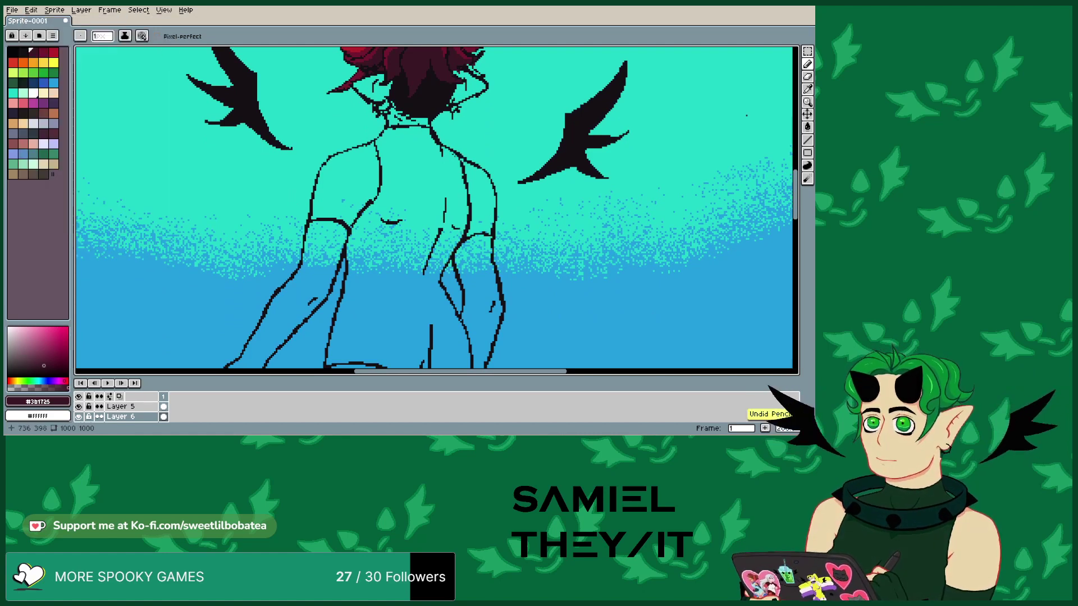
# - With the Contour tool, fill a dark maroon oval on the figure's back and a rounded shape over the hips
pyautogui.click(807, 165)
pyautogui.moveTo(441, 281)
pyautogui.mouseDown()
pyautogui.moveTo(455, 242)
pyautogui.moveTo(408, 195)
pyautogui.moveTo(376, 284)
pyautogui.moveTo(421, 299)
pyautogui.mouseUp()
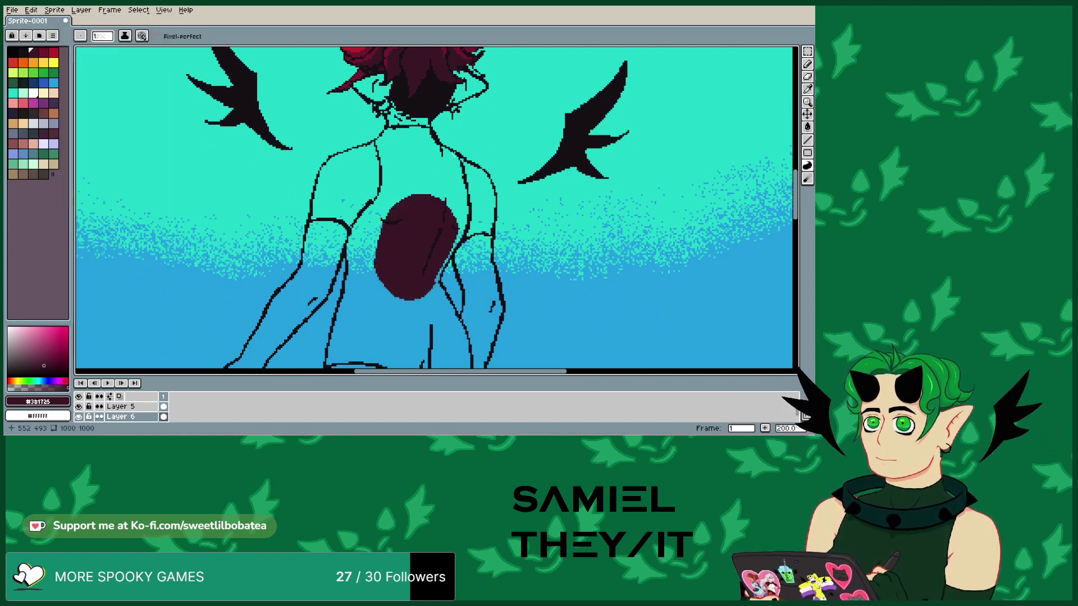
pyautogui.scroll(-5, 459, 159)
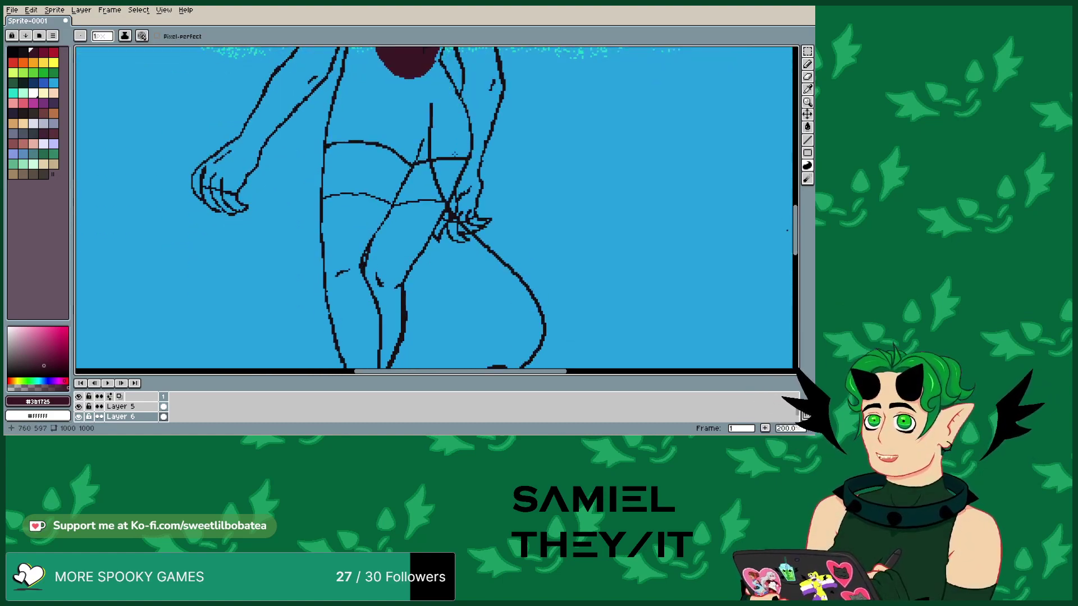
pyautogui.moveTo(367, 129)
pyautogui.mouseDown()
pyautogui.moveTo(416, 144)
pyautogui.moveTo(458, 124)
pyautogui.moveTo(447, 100)
pyautogui.moveTo(410, 80)
pyautogui.moveTo(367, 126)
pyautogui.mouseUp()
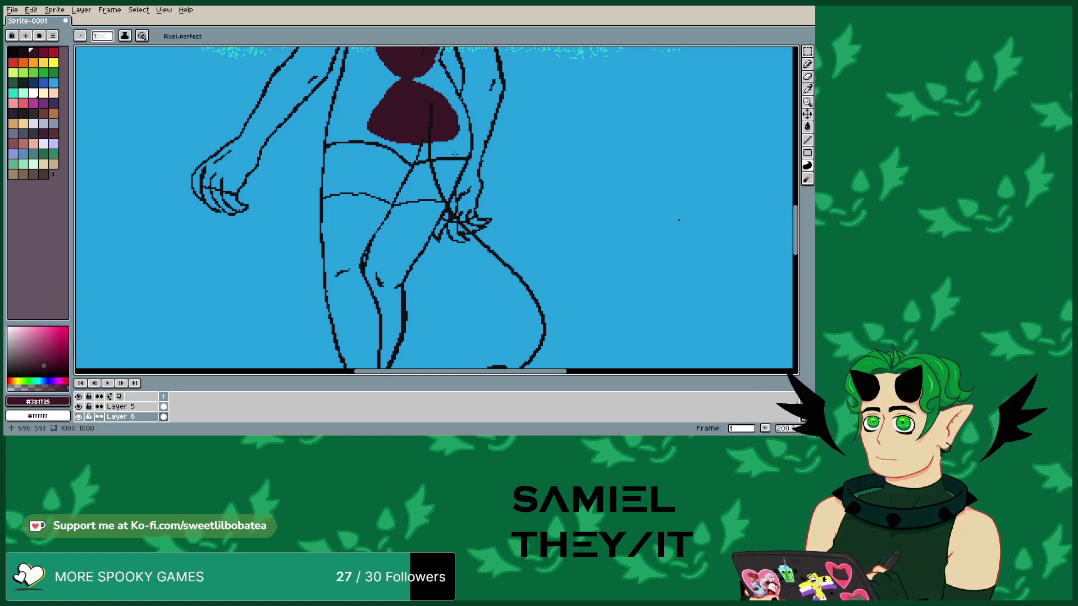
# - Join the back and hip shapes through the waist with filled dark maroon contours, smoothing the waist curve on both sides
pyautogui.scroll(3, 454, 153)
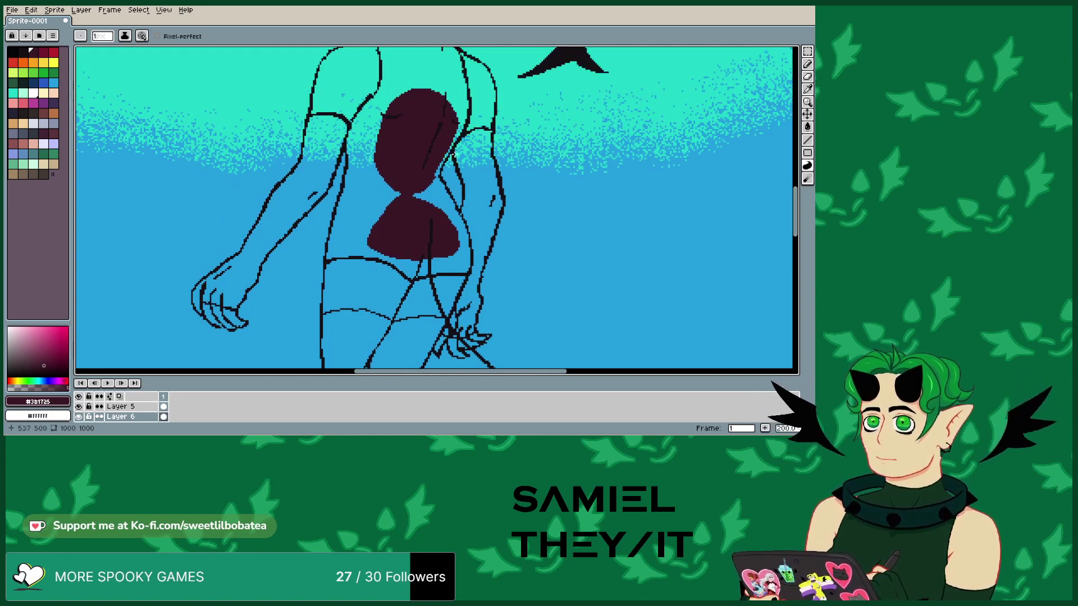
pyautogui.moveTo(433, 211)
pyautogui.mouseDown()
pyautogui.moveTo(411, 177)
pyautogui.moveTo(375, 196)
pyautogui.moveTo(393, 220)
pyautogui.mouseUp()
pyautogui.moveTo(373, 154); pyautogui.dragTo(367, 230)
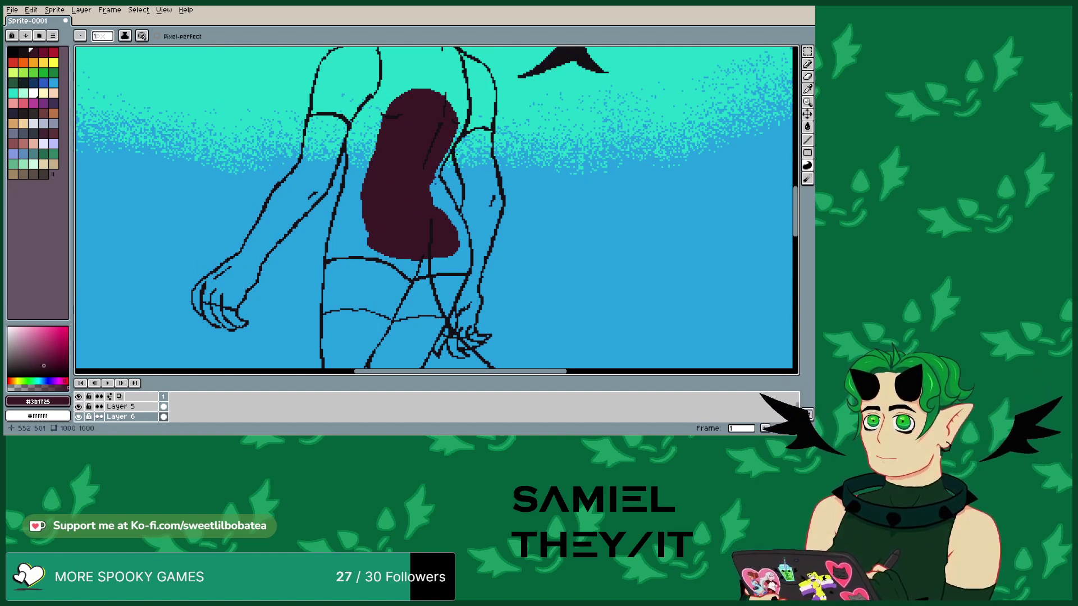
pyautogui.moveTo(453, 151); pyautogui.dragTo(433, 209)
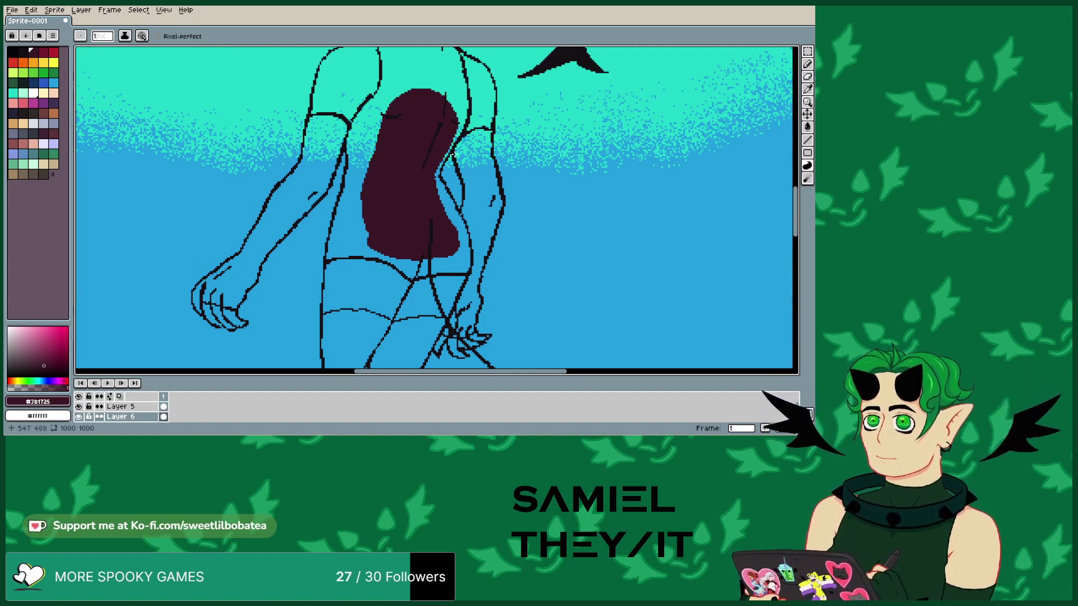
# - Fill elongated dark maroon shadow shapes inside both of the figure's forearms with the Contour tool
pyautogui.scroll(2, 458, 159)
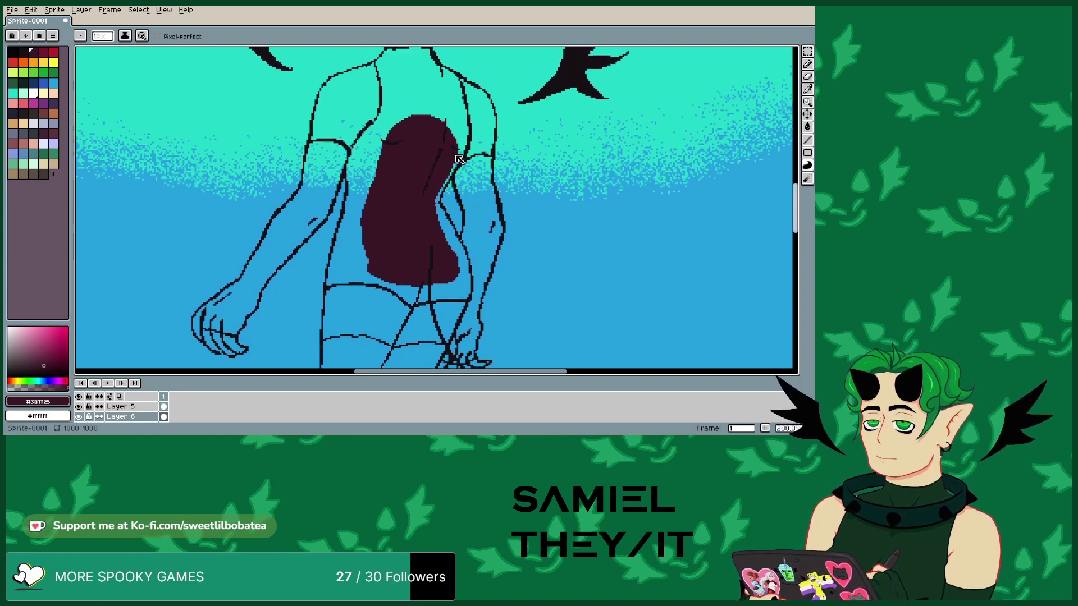
pyautogui.moveTo(491, 171)
pyautogui.mouseDown()
pyautogui.moveTo(472, 179)
pyautogui.moveTo(479, 268)
pyautogui.mouseUp()
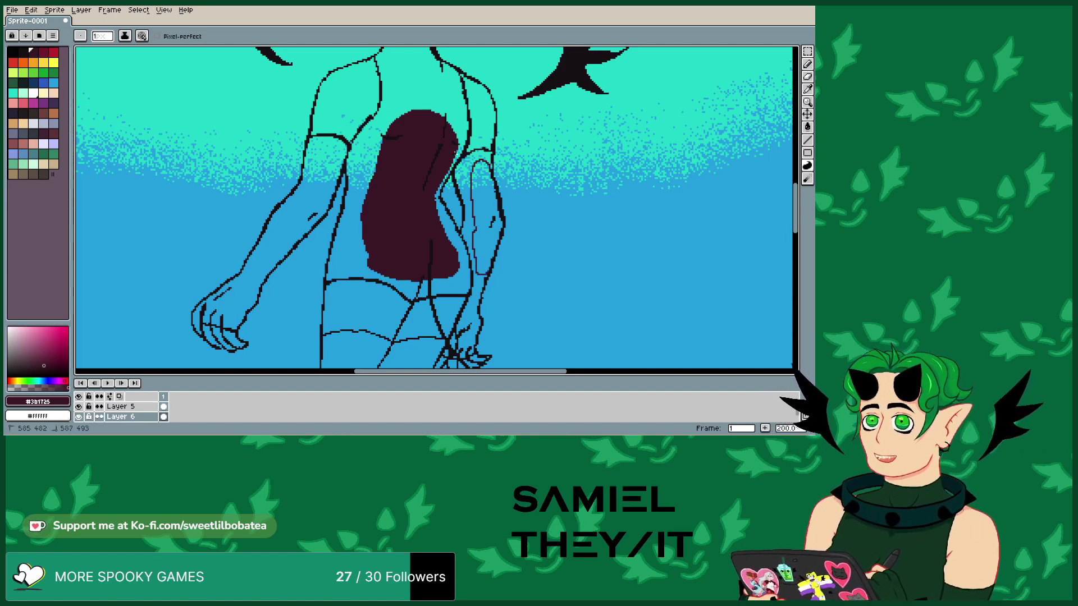
pyautogui.moveTo(455, 150); pyautogui.dragTo(454, 153)
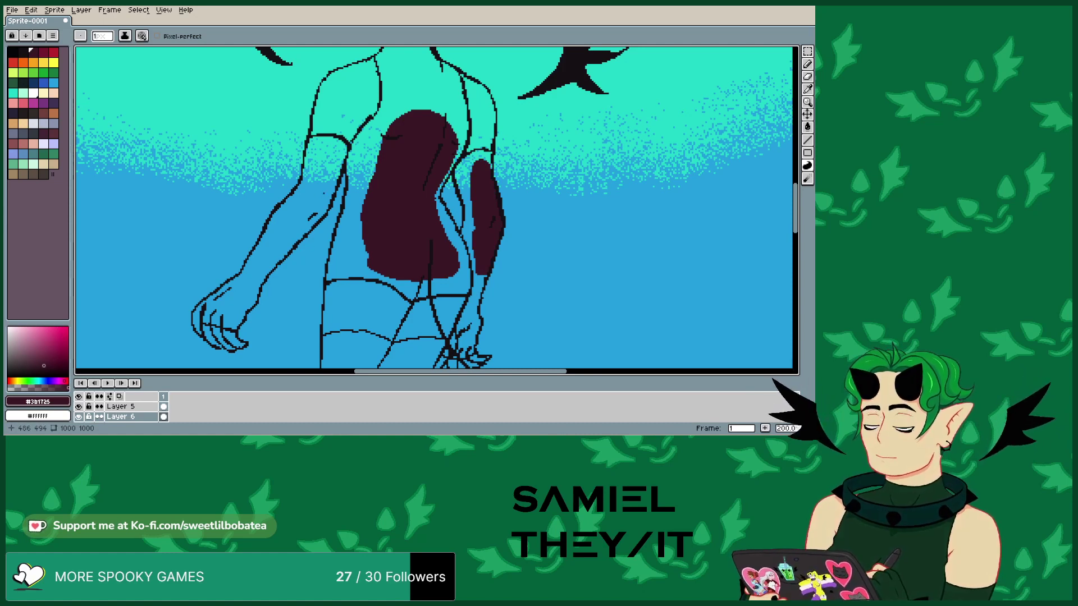
pyautogui.moveTo(336, 161); pyautogui.dragTo(268, 252)
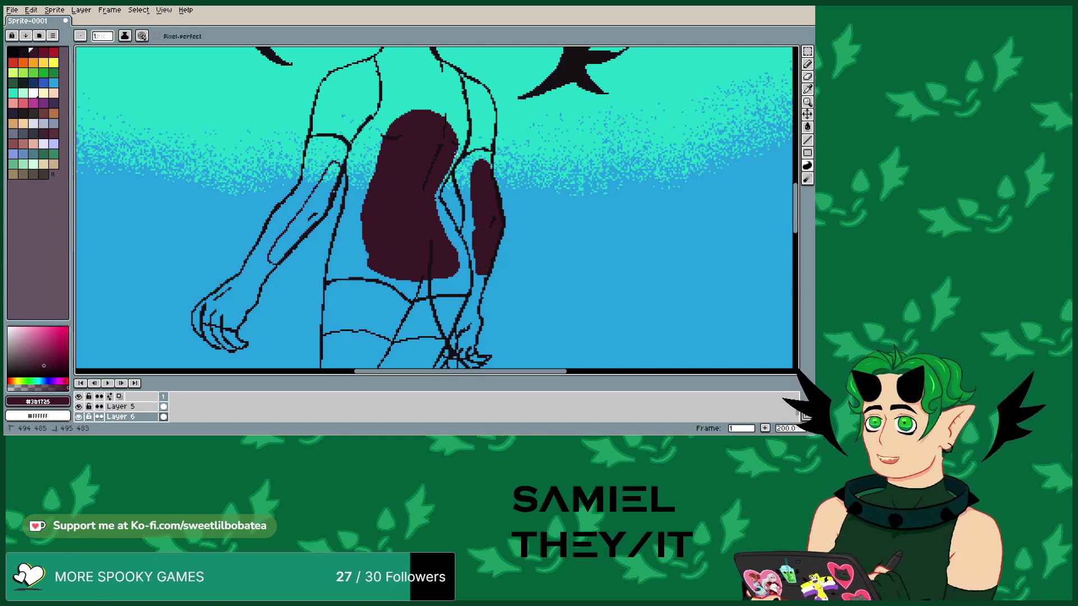
pyautogui.click(303, 216)
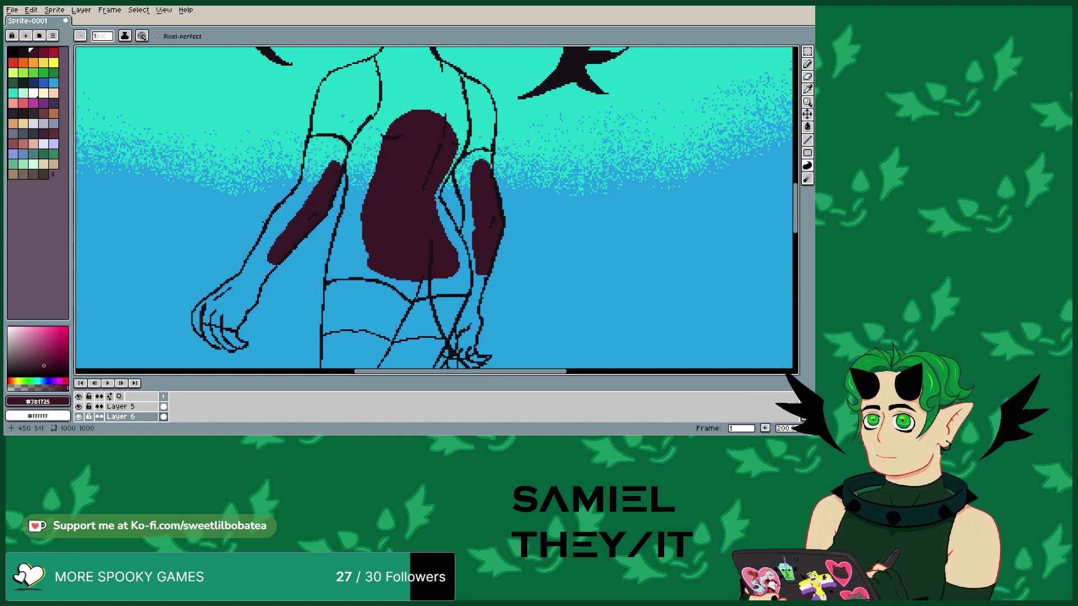
# - Add filled dark maroon contours to the thigh and calf of the figure's left leg, meeting at the knee
pyautogui.scroll(-5, 459, 160)
pyautogui.moveTo(335, 105); pyautogui.dragTo(341, 167)
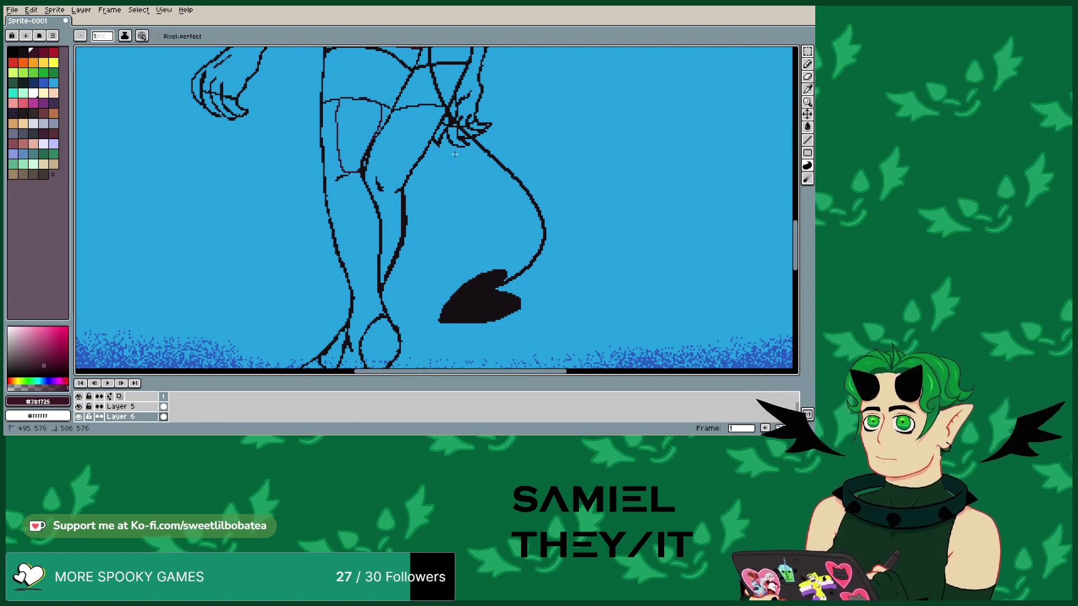
pyautogui.click(357, 132)
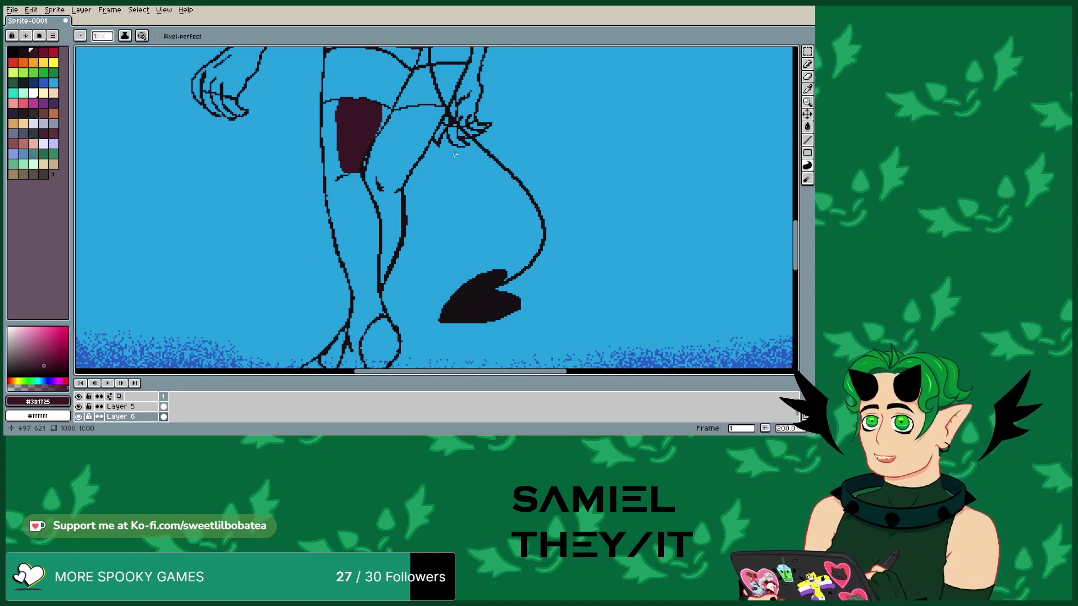
pyautogui.moveTo(337, 177); pyautogui.dragTo(365, 259)
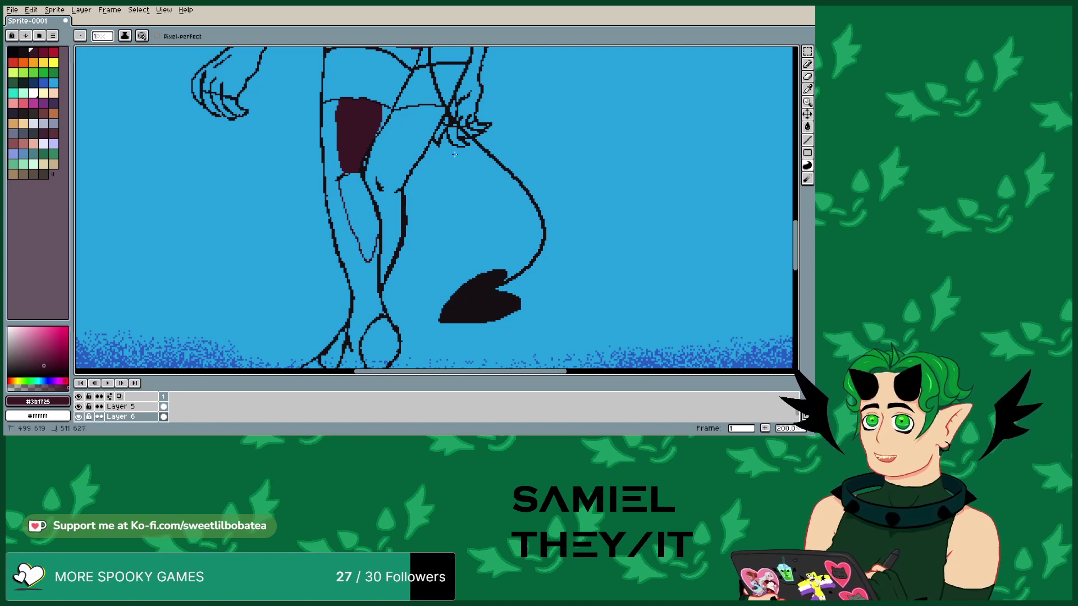
pyautogui.click(356, 218)
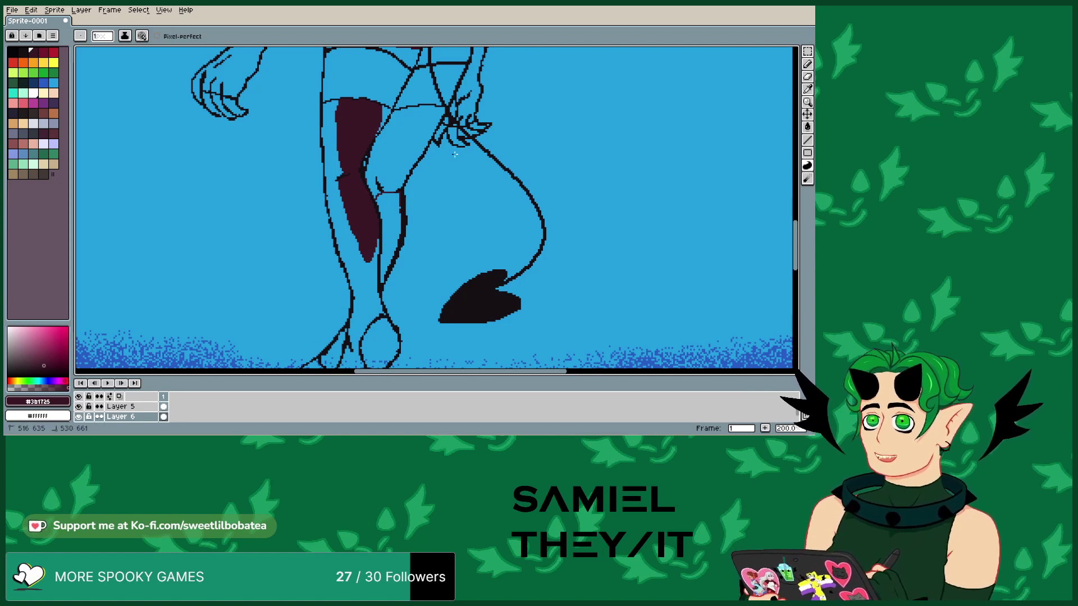
# - Fill dark maroon shapes on the right leg's calf and thigh and on the hand beside the hip
pyautogui.click(390, 230)
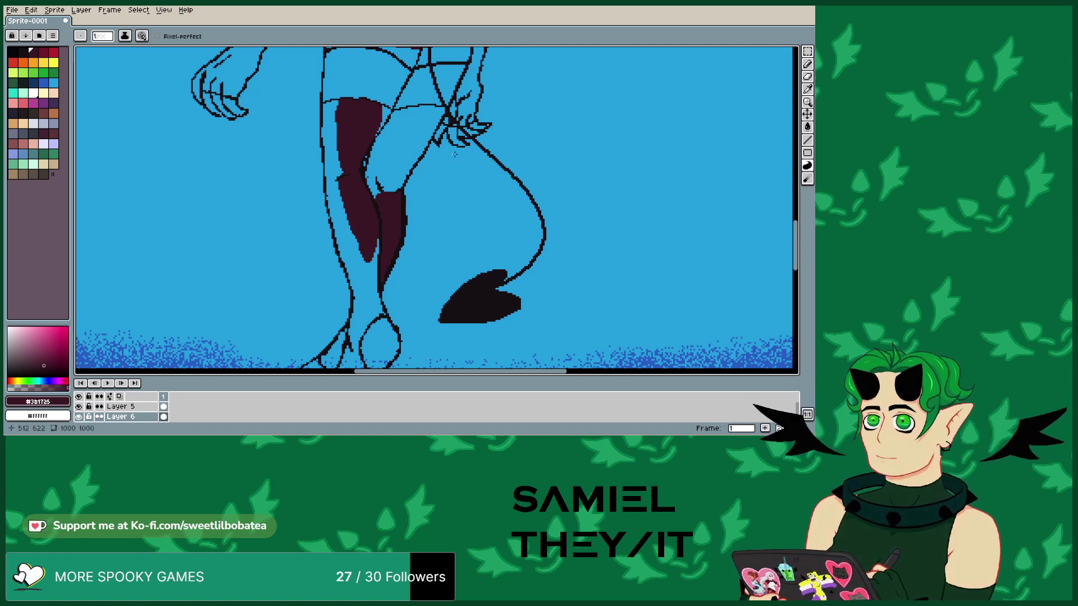
pyautogui.moveTo(374, 189); pyautogui.dragTo(396, 120)
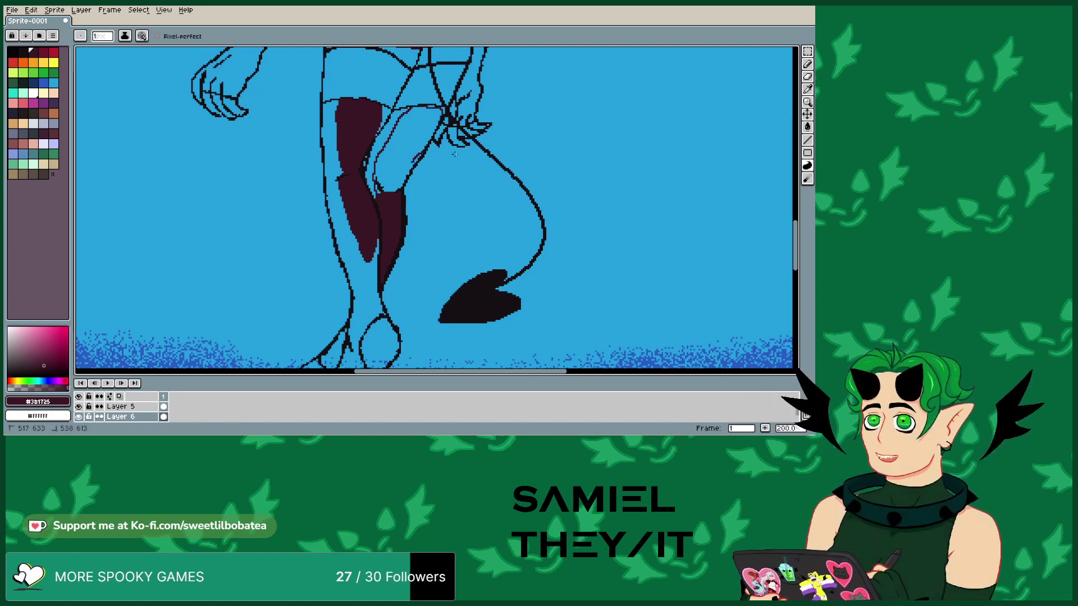
pyautogui.click(389, 188)
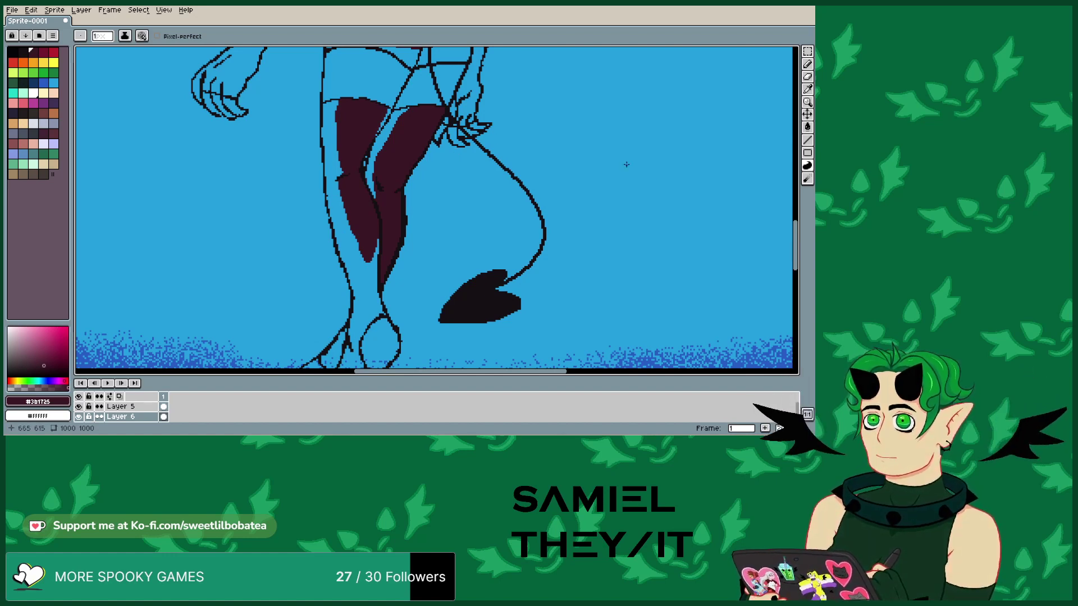
pyautogui.moveTo(799, 251); pyautogui.dragTo(777, 228)
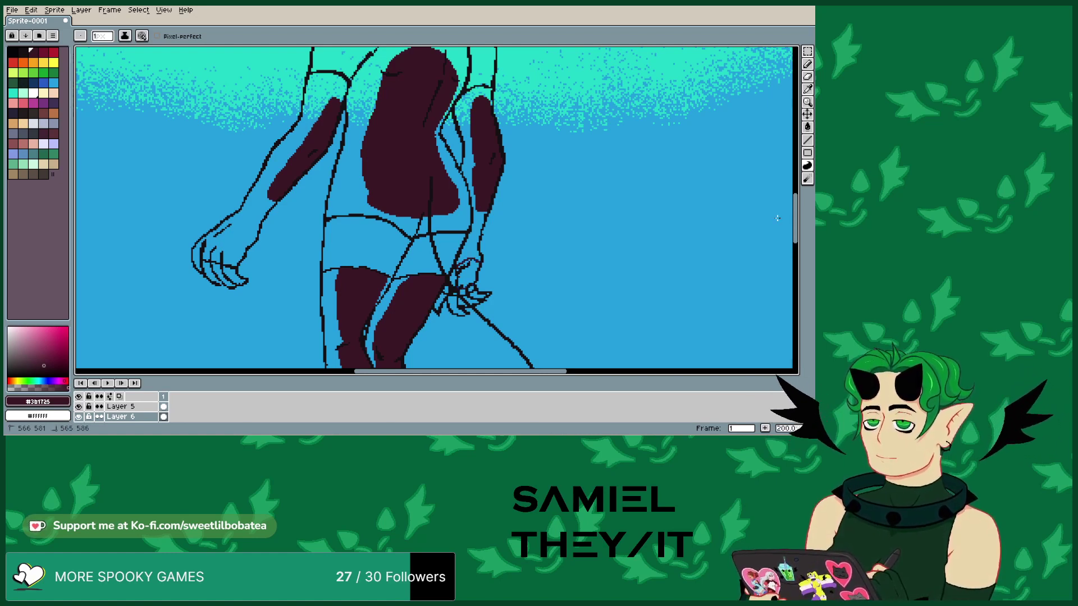
pyautogui.click(468, 272)
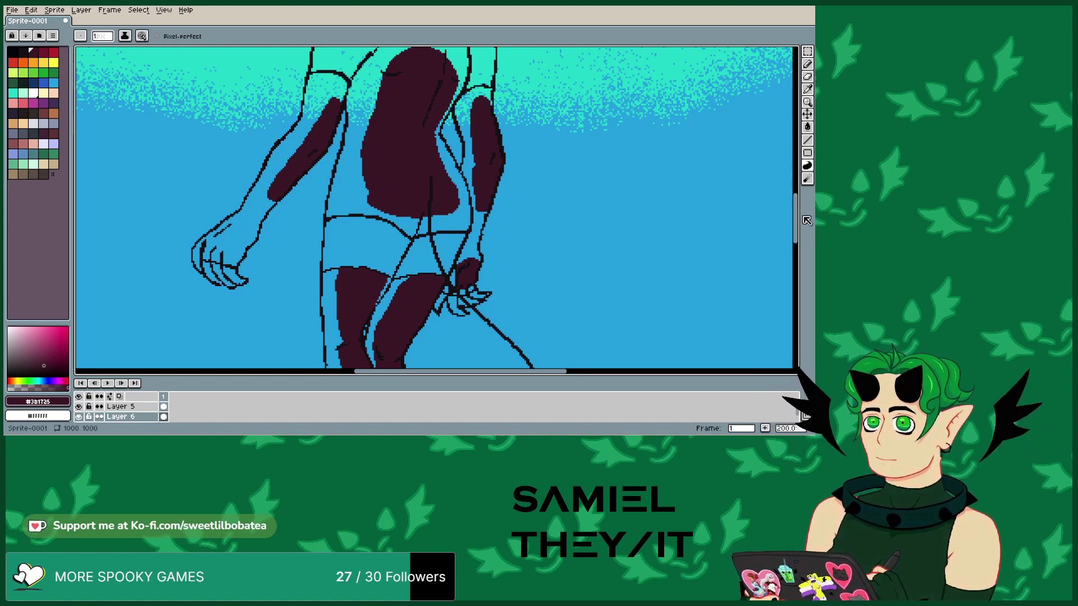
# - Sample crimson (#73172d) from the hair and get the Pencil ready at the figure's torso
pyautogui.moveTo(795, 218); pyautogui.dragTo(796, 180)
pyautogui.click(807, 89)
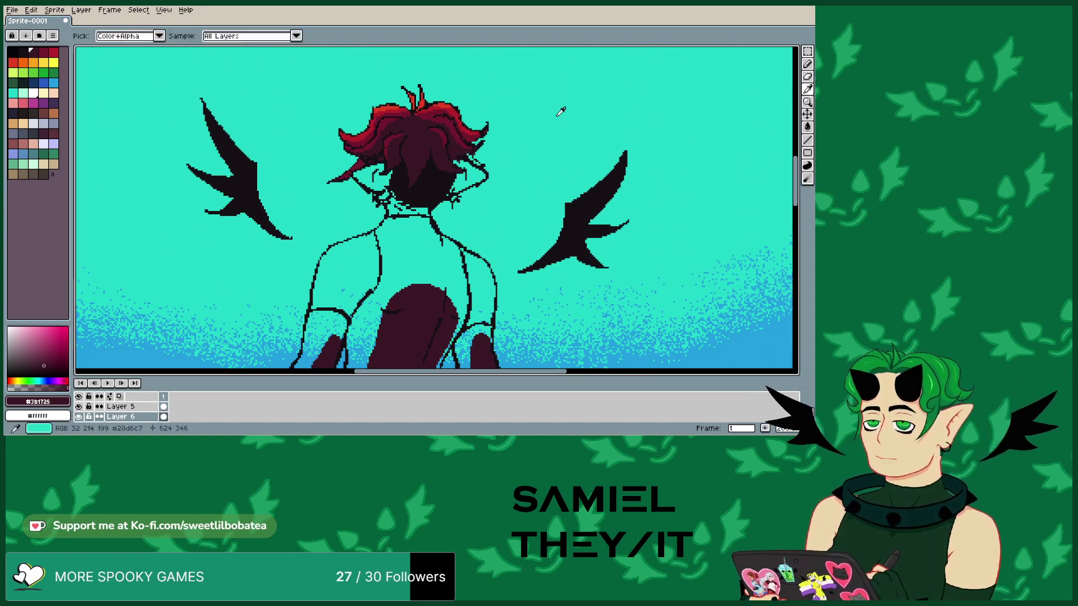
pyautogui.click(378, 123)
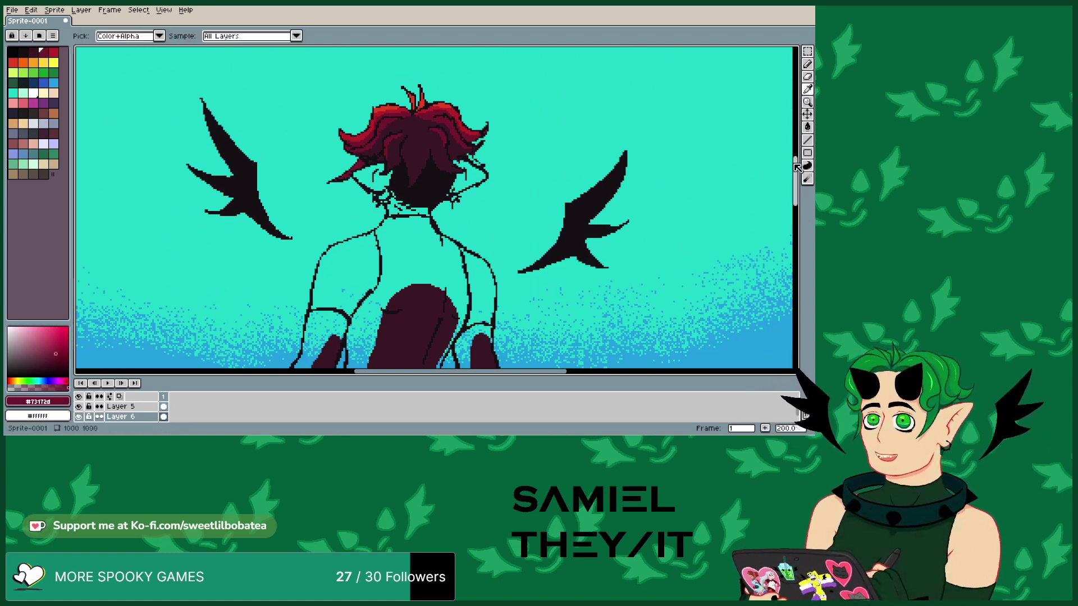
pyautogui.click(807, 77)
pyautogui.moveTo(793, 201); pyautogui.dragTo(795, 214)
pyautogui.scroll(-3, 796, 214)
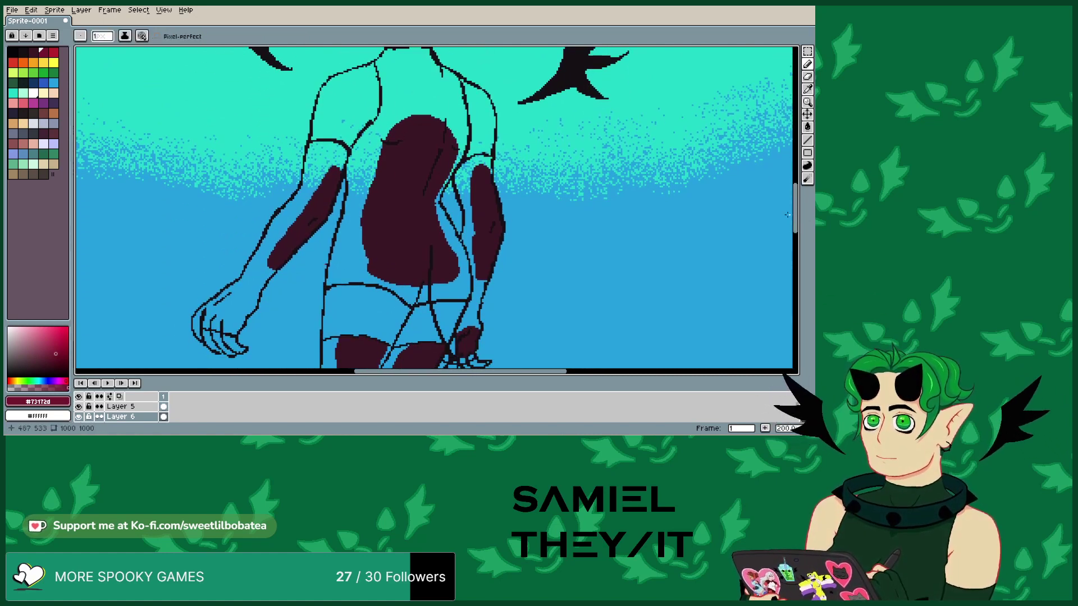
pyautogui.moveTo(356, 280)
pyautogui.mouseDown()
pyautogui.moveTo(345, 211)
pyautogui.moveTo(366, 140)
pyautogui.moveTo(418, 100)
pyautogui.moveTo(463, 123)
pyautogui.mouseUp()
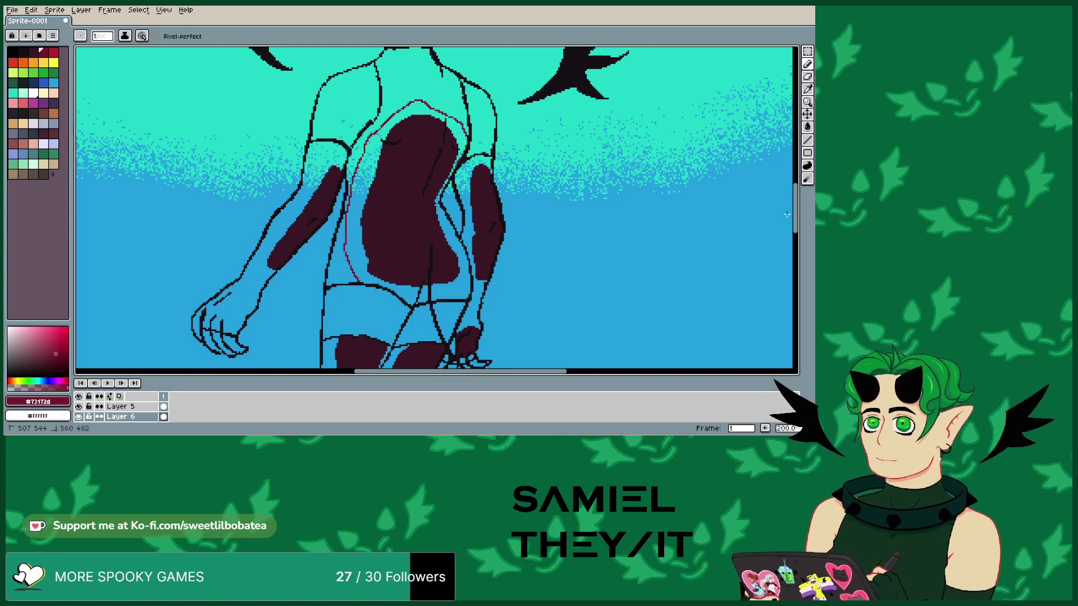
pyautogui.moveTo(450, 216); pyautogui.dragTo(475, 258)
pyautogui.click(31, 9)
pyautogui.click(45, 107)
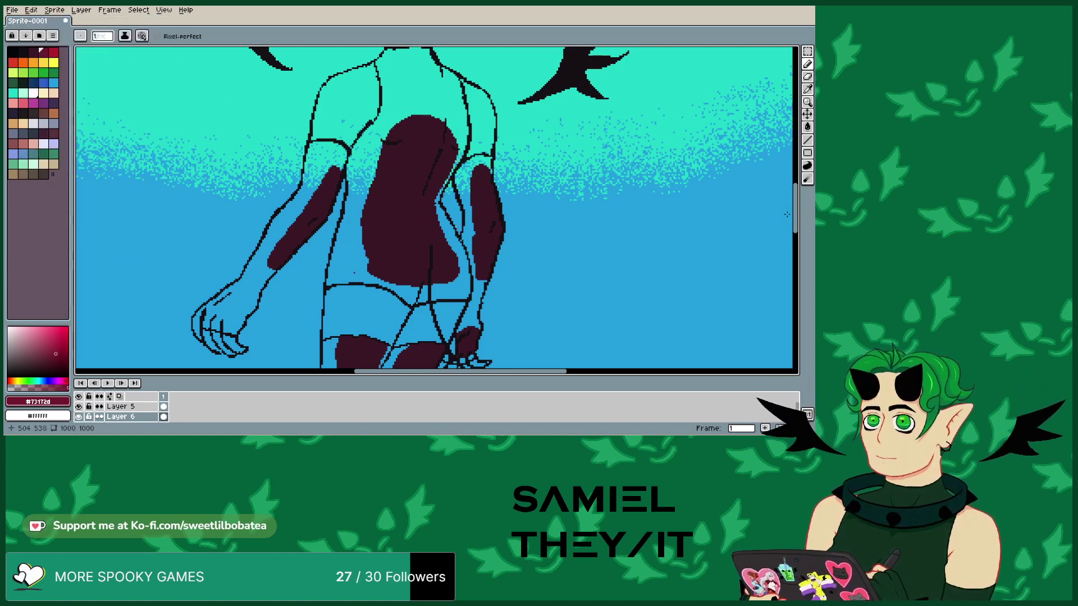
# - Outline the torso in crimson around the dark maroon shape, down to the leg openings, and fill the enclosed band with the Paint Bucket
pyautogui.moveTo(355, 281)
pyautogui.mouseDown()
pyautogui.moveTo(343, 207)
pyautogui.moveTo(374, 124)
pyautogui.moveTo(396, 104)
pyautogui.moveTo(436, 98)
pyautogui.moveTo(468, 142)
pyautogui.mouseUp()
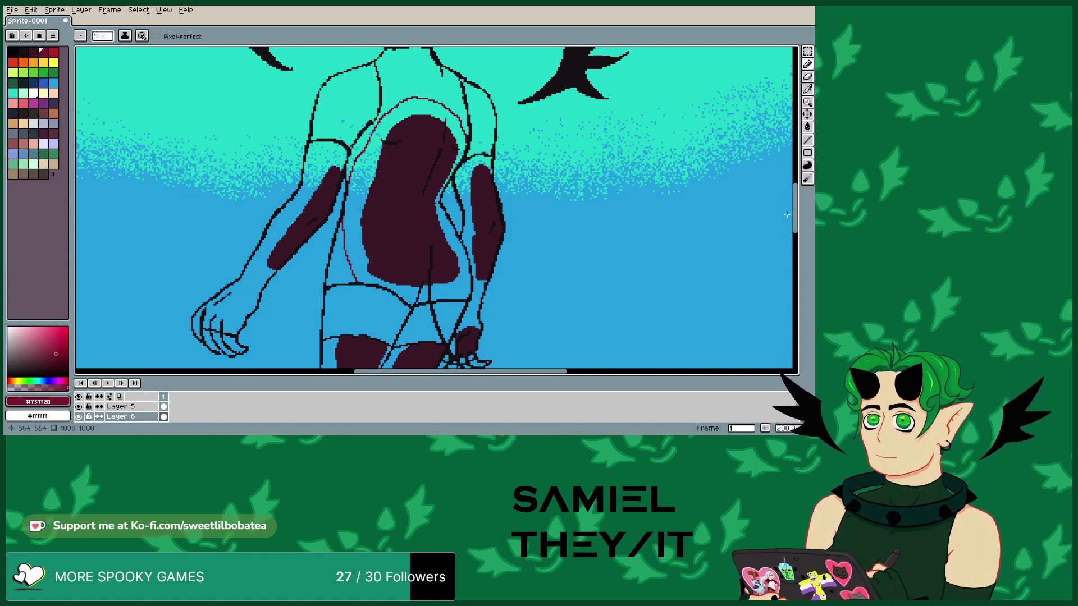
pyautogui.moveTo(462, 288); pyautogui.dragTo(454, 297)
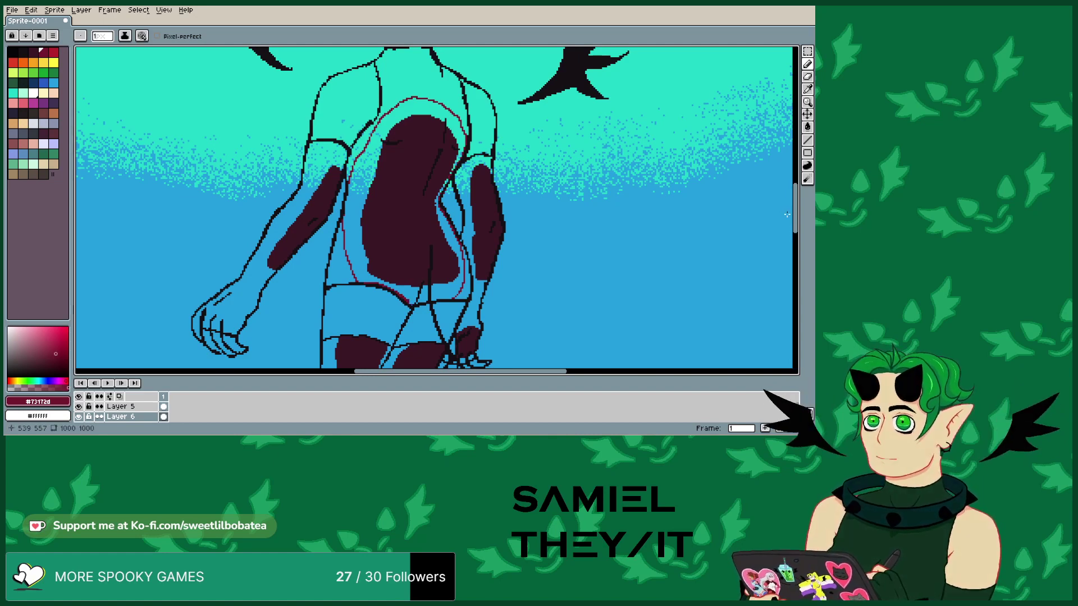
pyautogui.moveTo(421, 301); pyautogui.dragTo(453, 298)
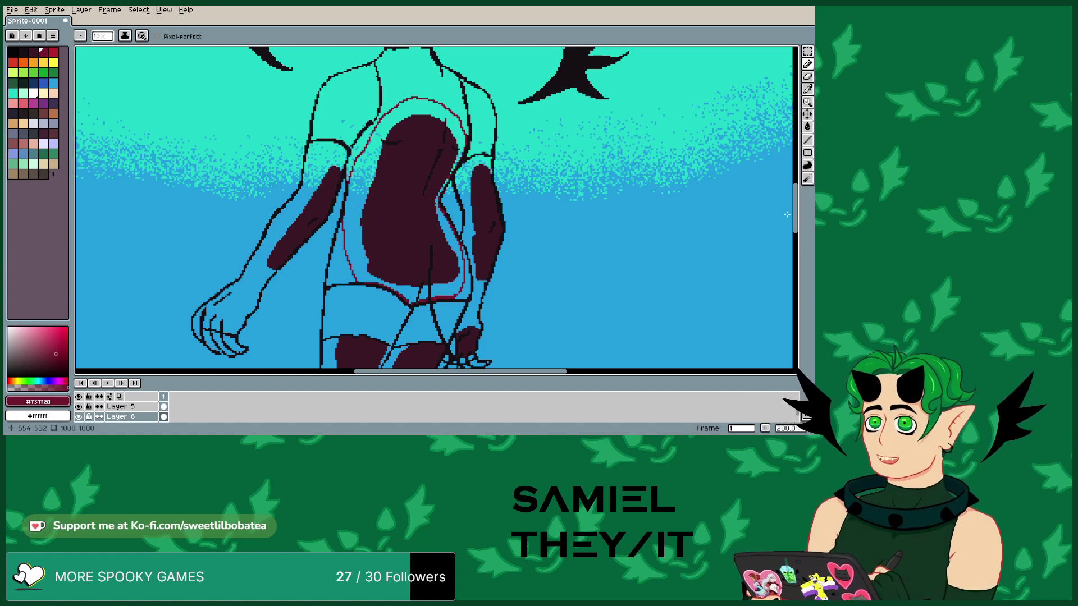
pyautogui.click(807, 77)
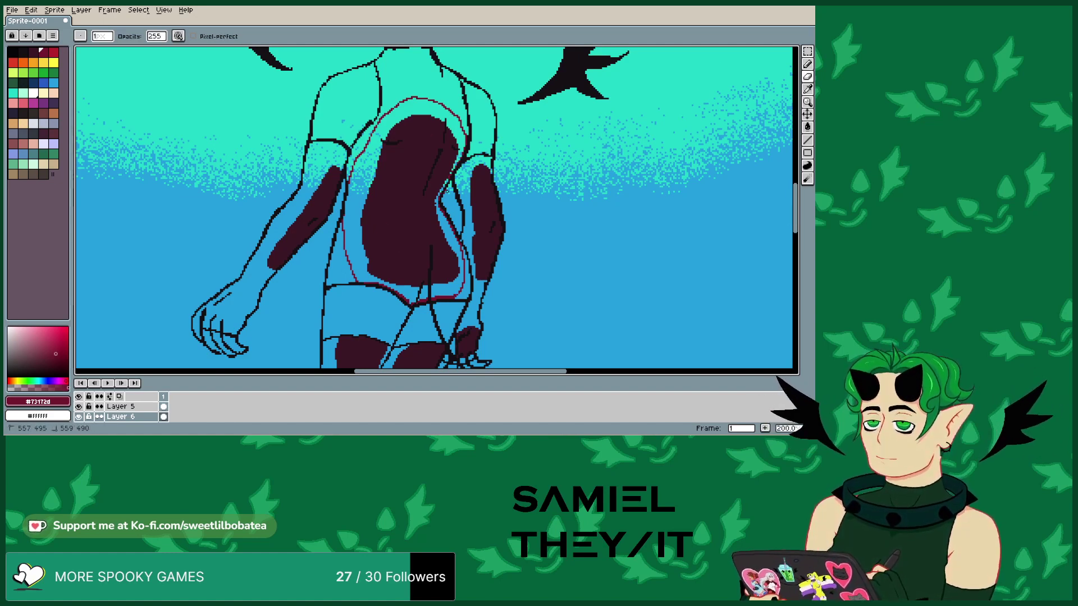
pyautogui.moveTo(443, 196); pyautogui.dragTo(444, 194)
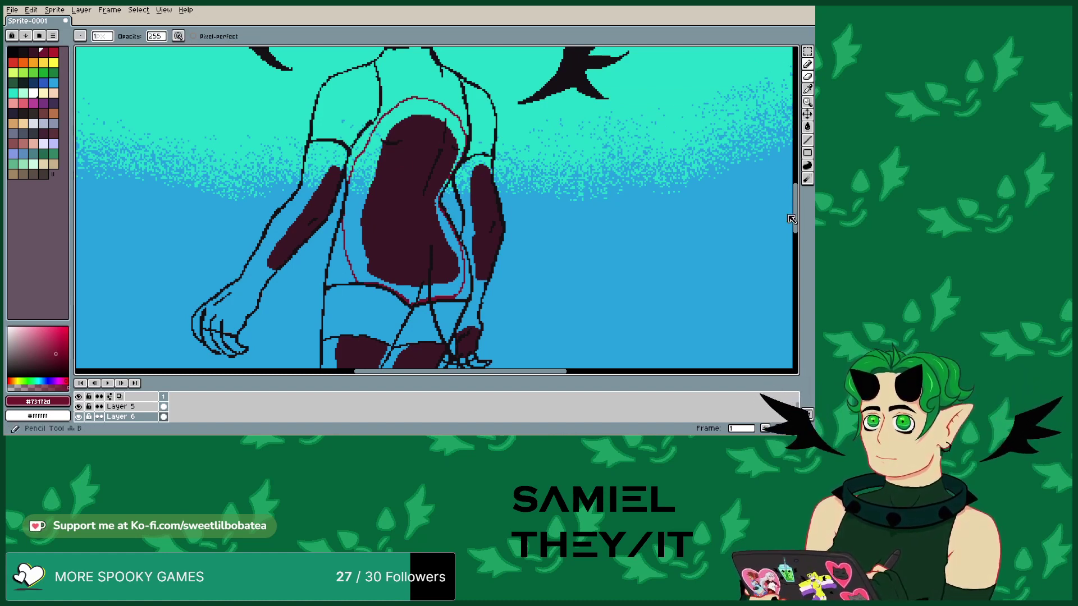
pyautogui.press('g')
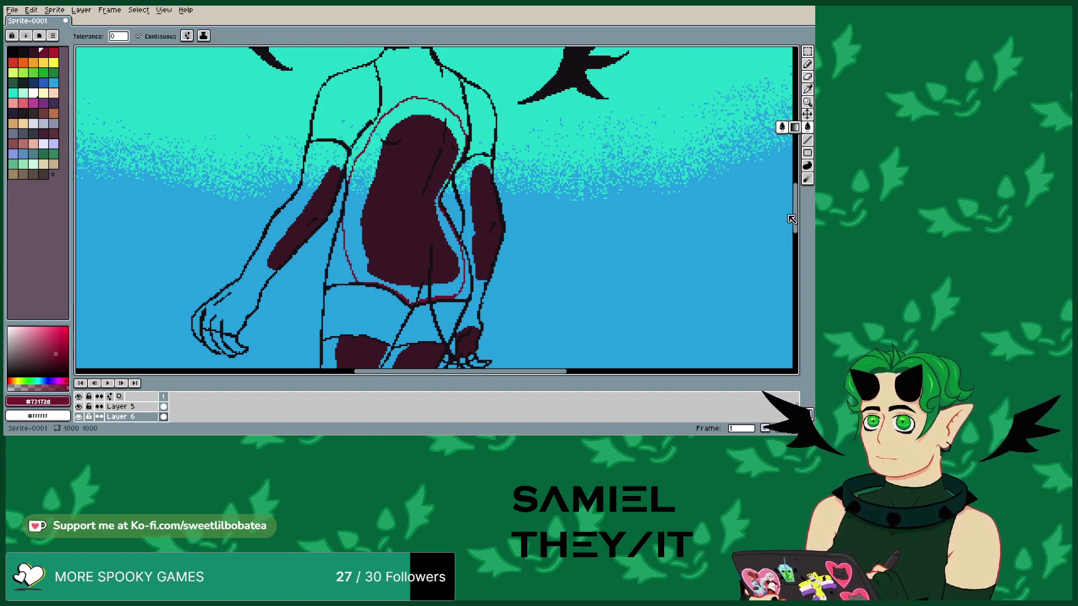
pyautogui.click(352, 224)
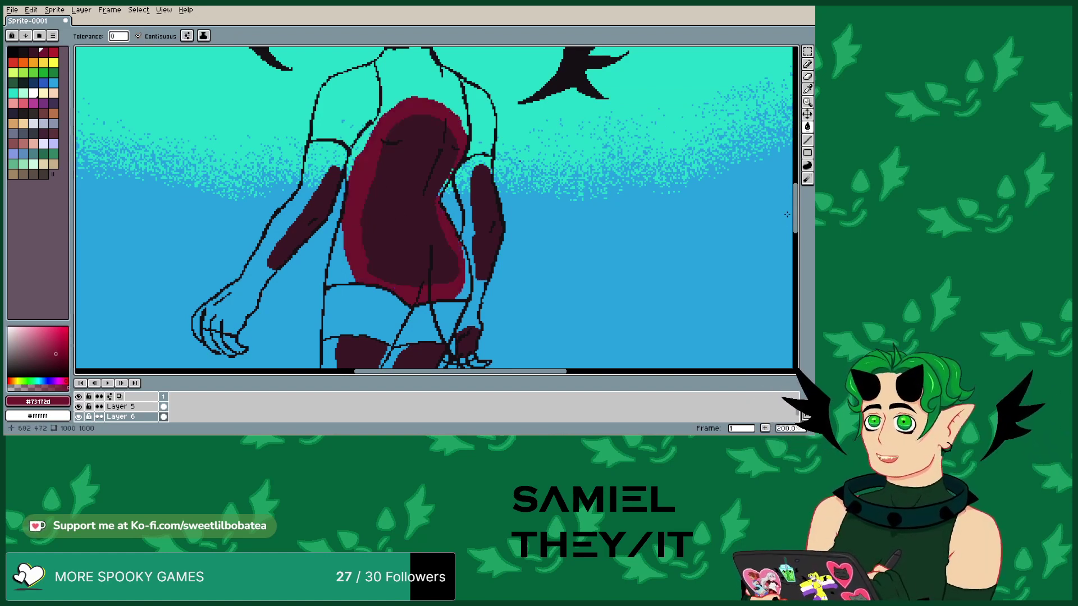
# - Reshape the torso's shading edge with the Pencil, alternating sampled dark maroon (#3b1725) and crimson (#73172d), and extend the crimson up to the left armpit line
pyautogui.press('b')
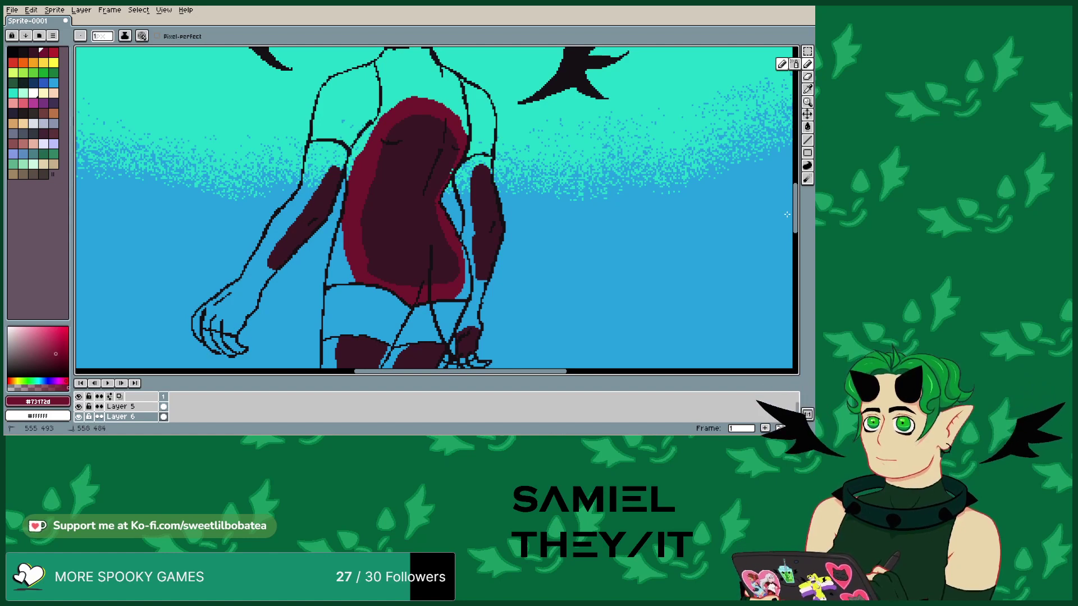
pyautogui.press('i')
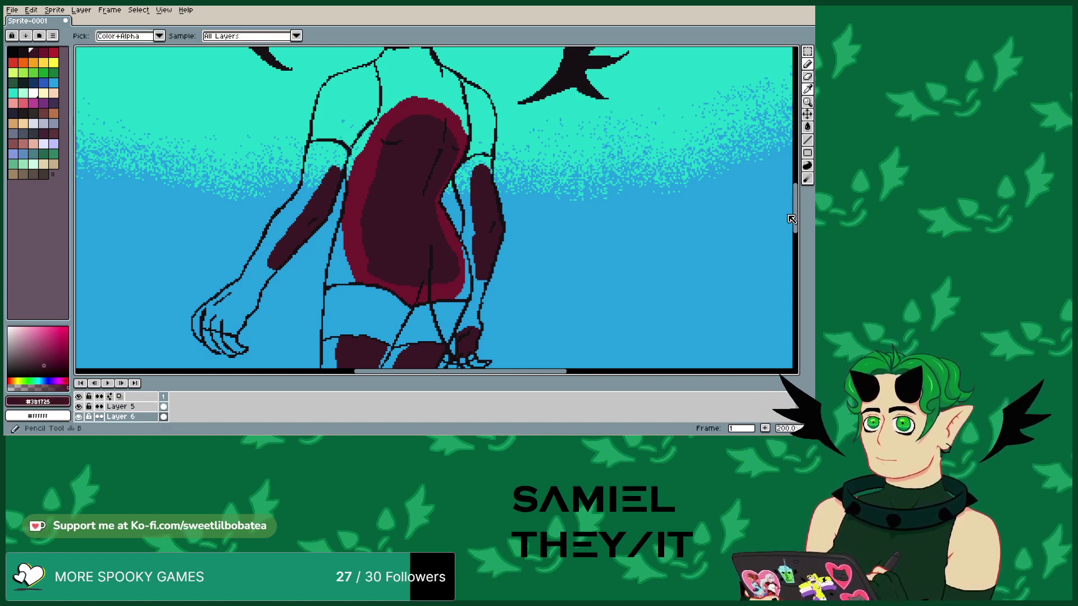
pyautogui.press('b')
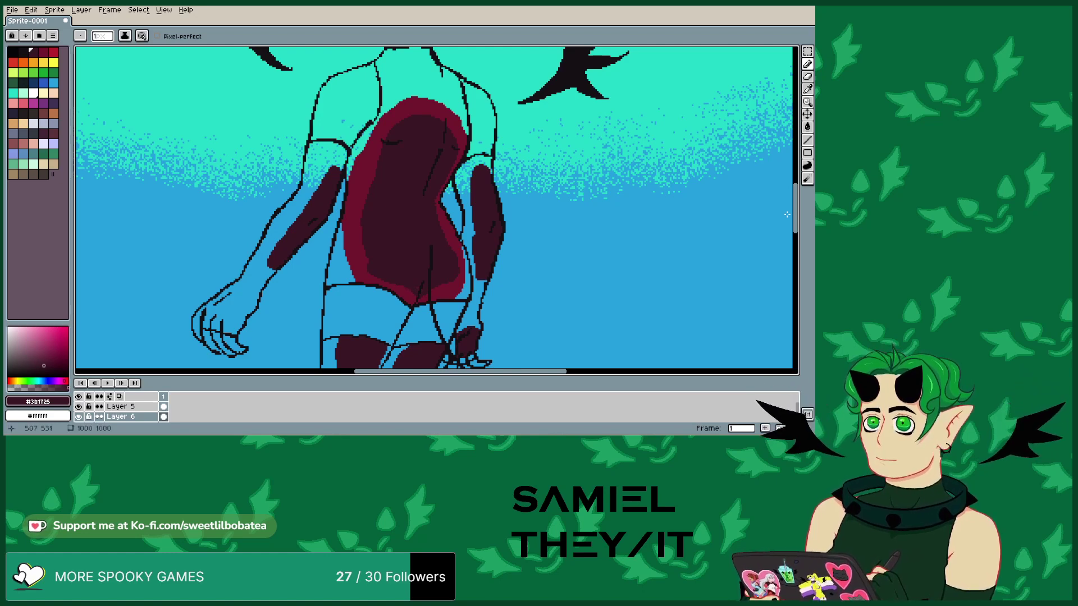
pyautogui.press('i')
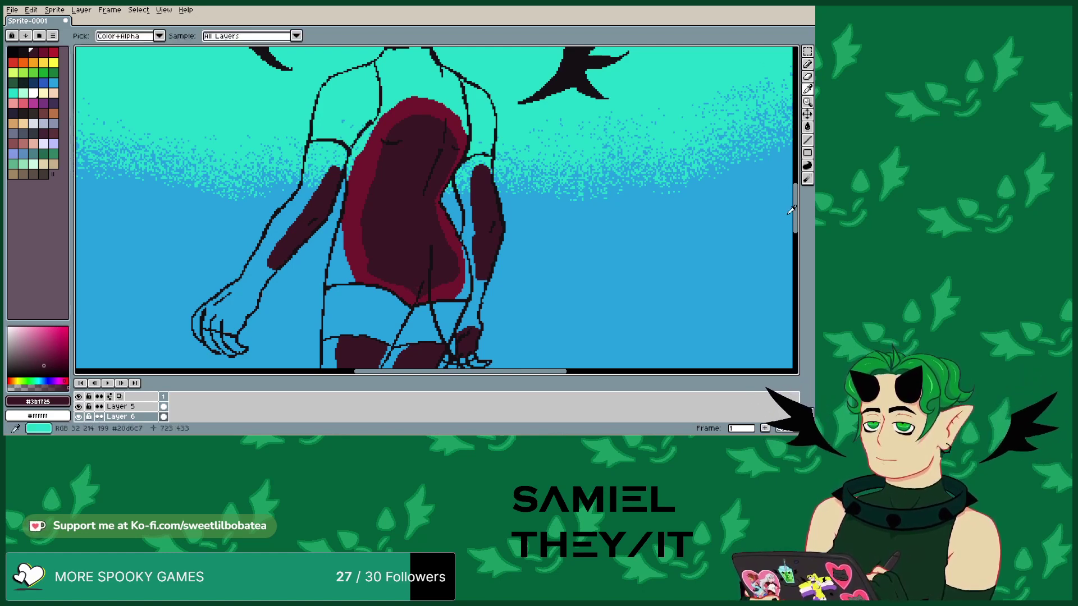
pyautogui.click(790, 210)
pyautogui.press('b')
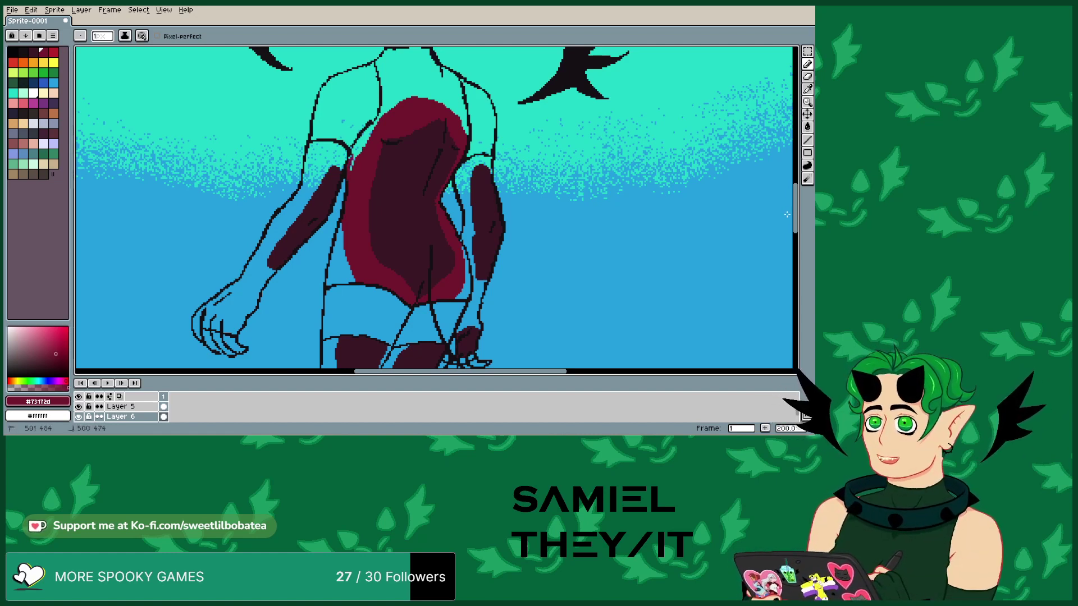
pyautogui.moveTo(357, 143)
pyautogui.mouseDown()
pyautogui.moveTo(373, 125)
pyautogui.moveTo(352, 156)
pyautogui.mouseUp()
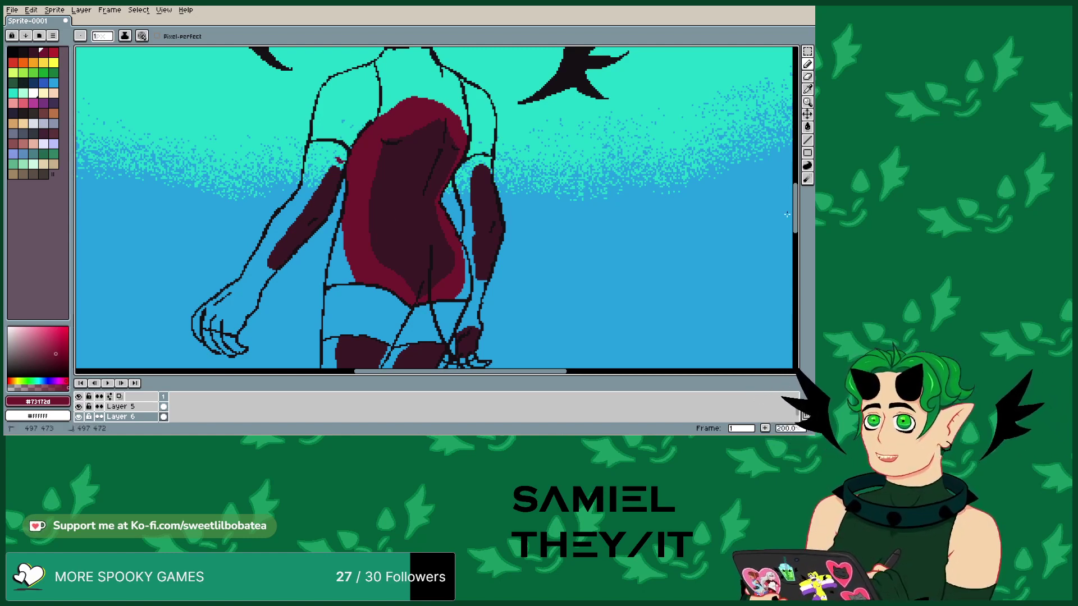
# - Draw crimson Pencil outlines around the dark maroon shapes on both forearms, from the elbow bands down to the wrists
pyautogui.moveTo(328, 161)
pyautogui.mouseDown()
pyautogui.moveTo(340, 161)
pyautogui.moveTo(308, 183)
pyautogui.moveTo(256, 279)
pyautogui.mouseUp()
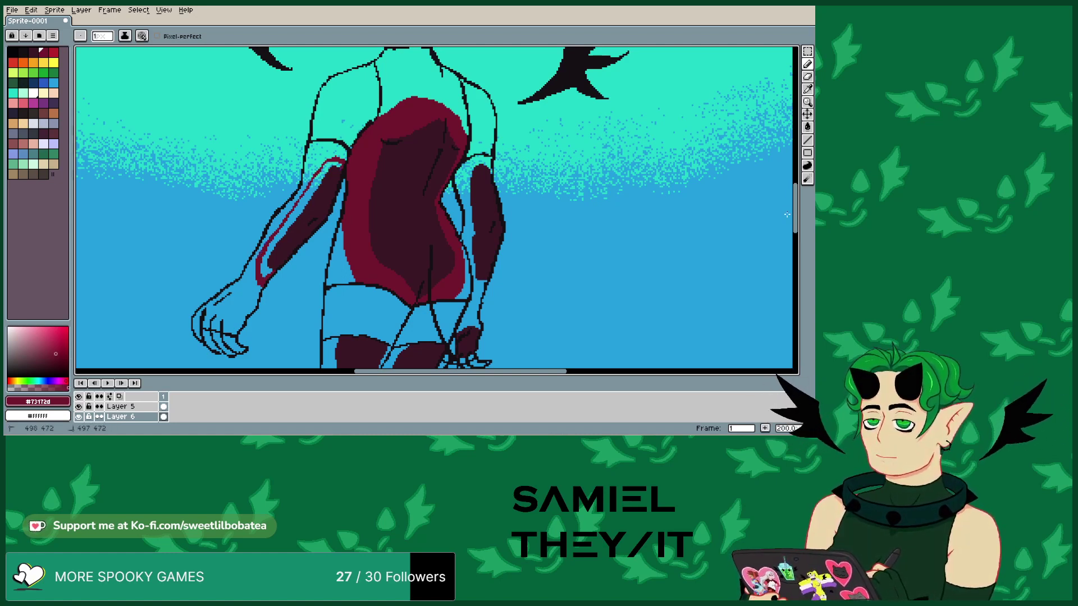
pyautogui.moveTo(321, 162); pyautogui.dragTo(311, 181)
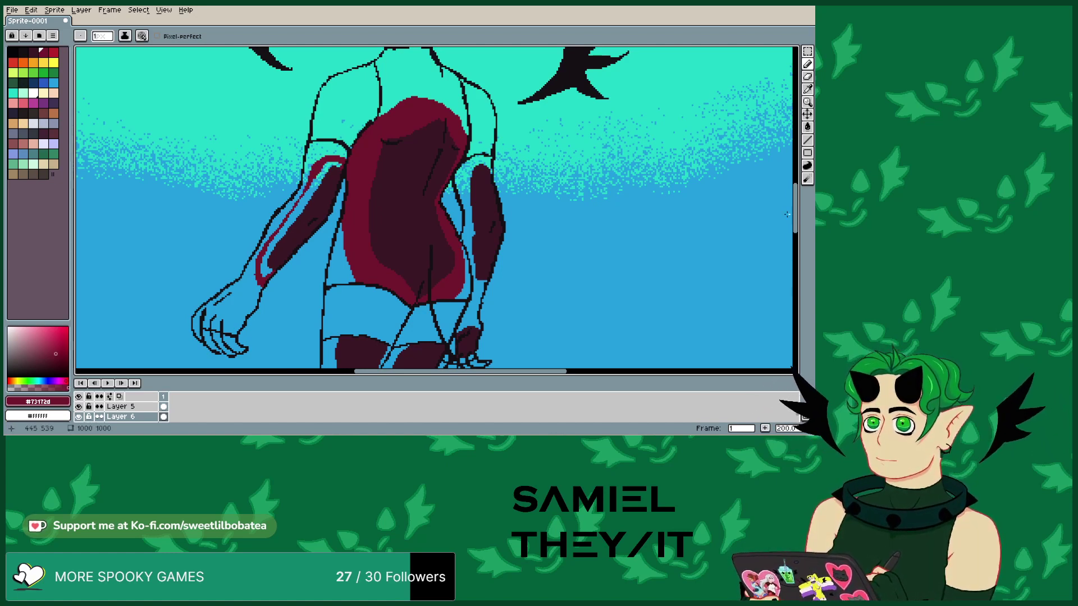
pyautogui.click(786, 214)
pyautogui.moveTo(464, 206); pyautogui.dragTo(464, 189)
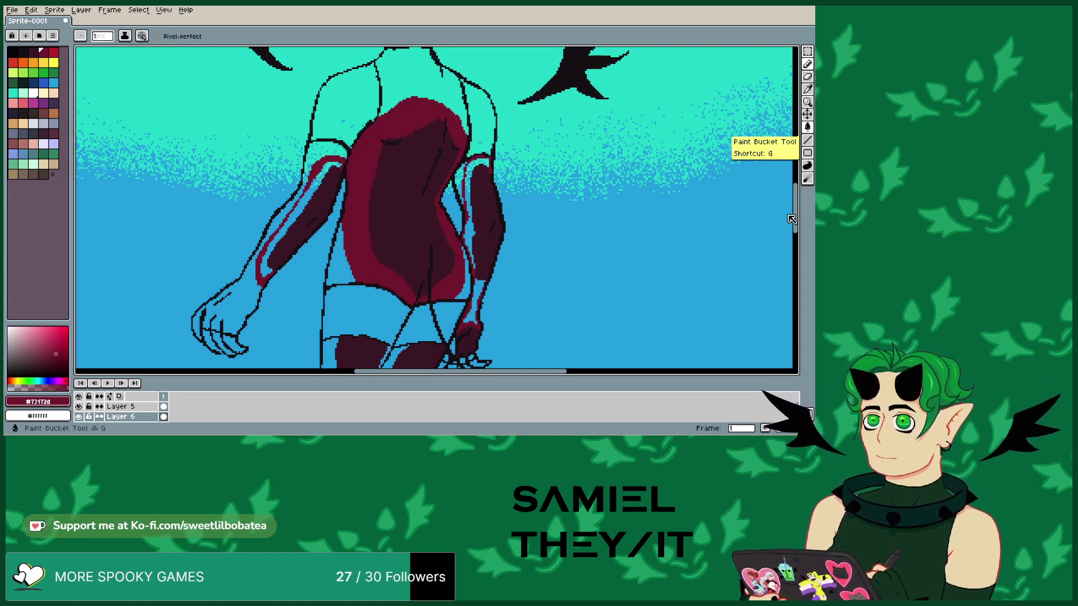
# - Fill the outlined gaps around the dark maroon shapes on both forearms with crimson using the Paint Bucket
pyautogui.click(807, 127)
pyautogui.click(476, 230)
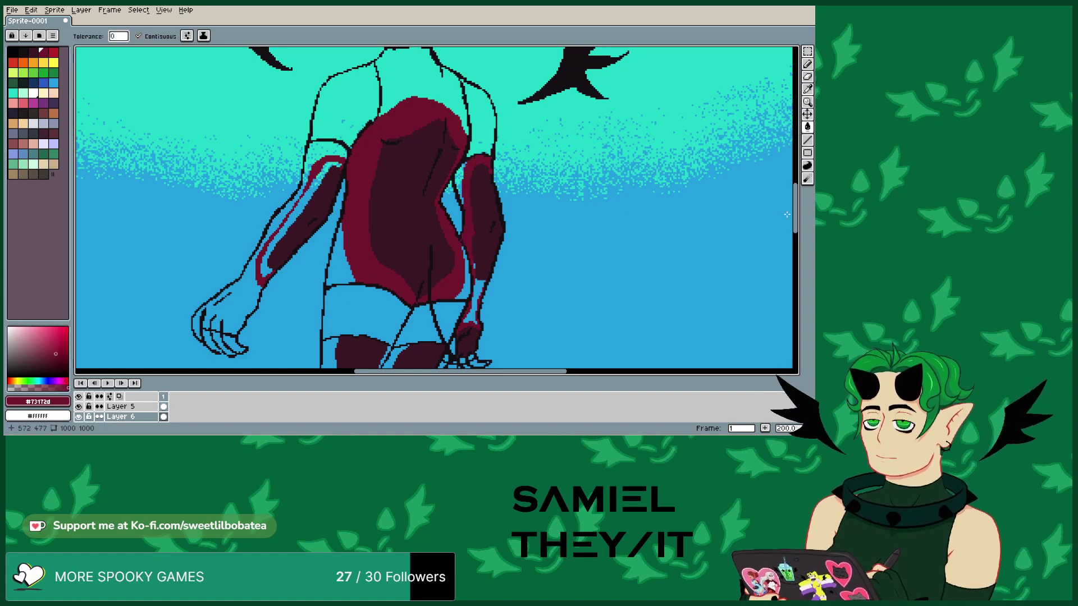
pyautogui.click(475, 298)
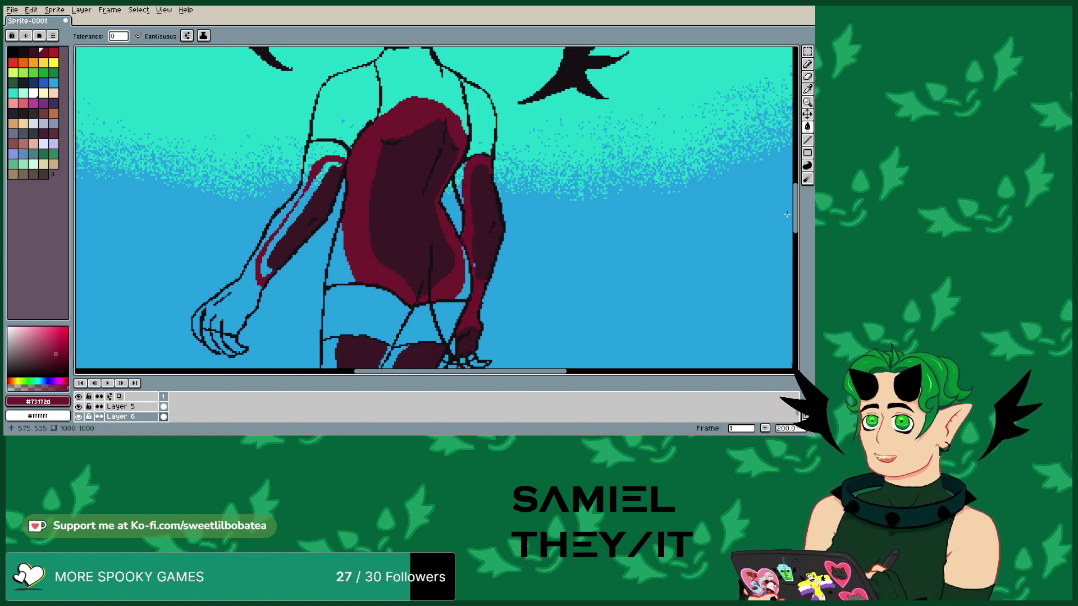
pyautogui.click(280, 230)
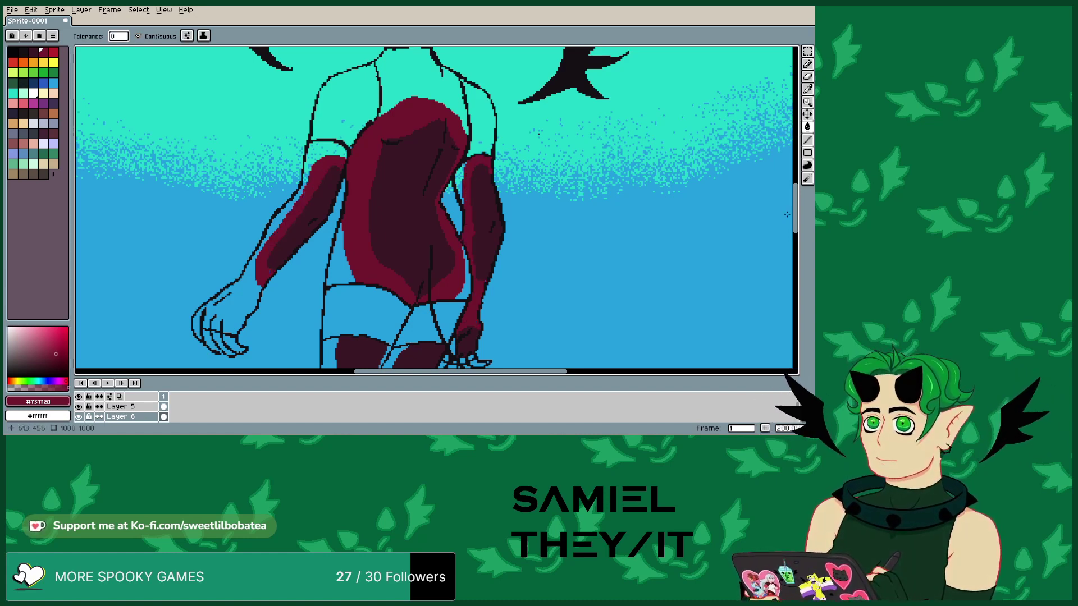
# - Sample crimson (#73172d) from the figure and paint the left wrist and back of the hand with the Pencil, down to the fingers
pyautogui.press('b')
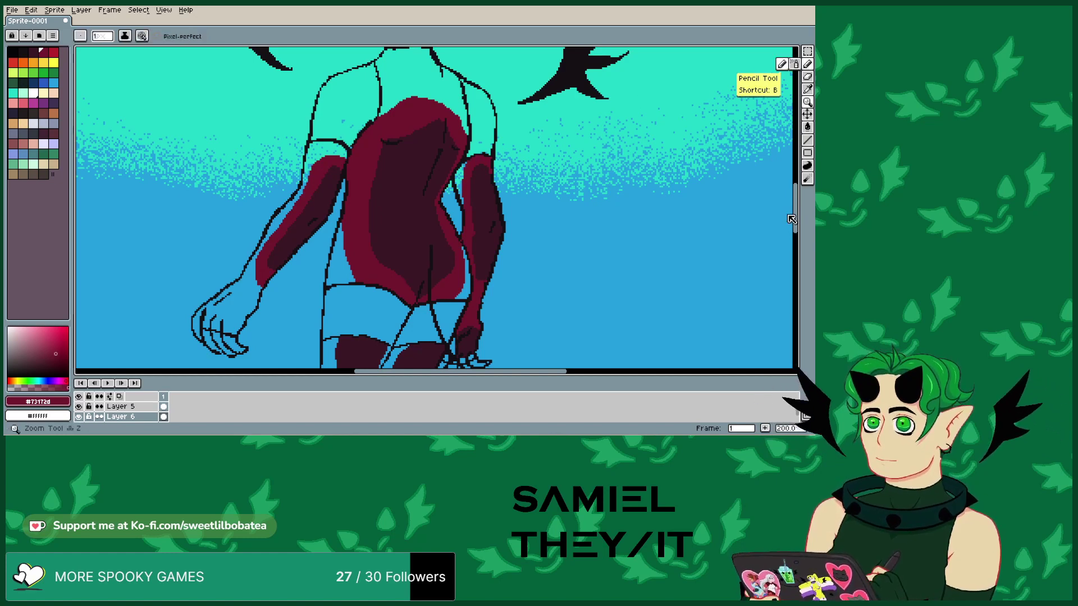
pyautogui.press('i')
pyautogui.click(791, 210)
pyautogui.press('b')
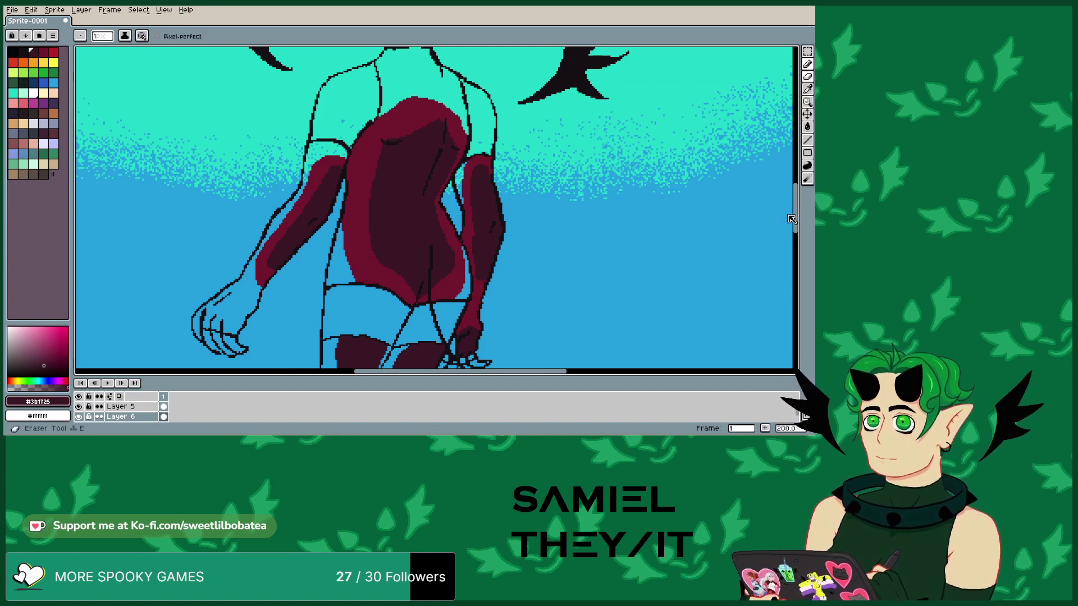
pyautogui.press('i')
pyautogui.click(371, 186)
pyautogui.press('b')
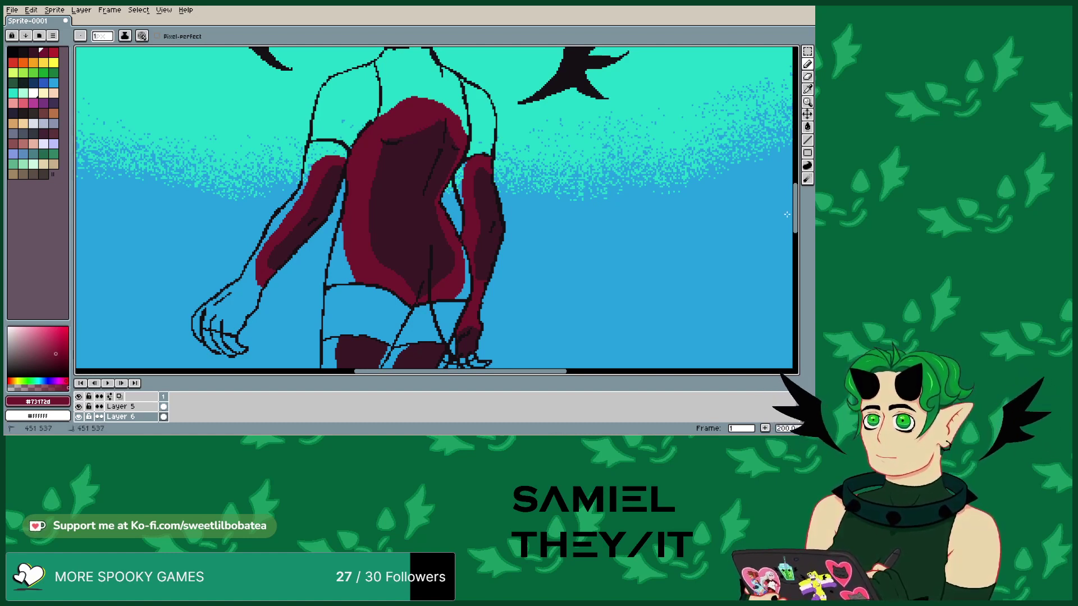
pyautogui.moveTo(254, 280)
pyautogui.mouseDown()
pyautogui.moveTo(250, 264)
pyautogui.moveTo(206, 314)
pyautogui.moveTo(218, 307)
pyautogui.moveTo(212, 323)
pyautogui.mouseUp()
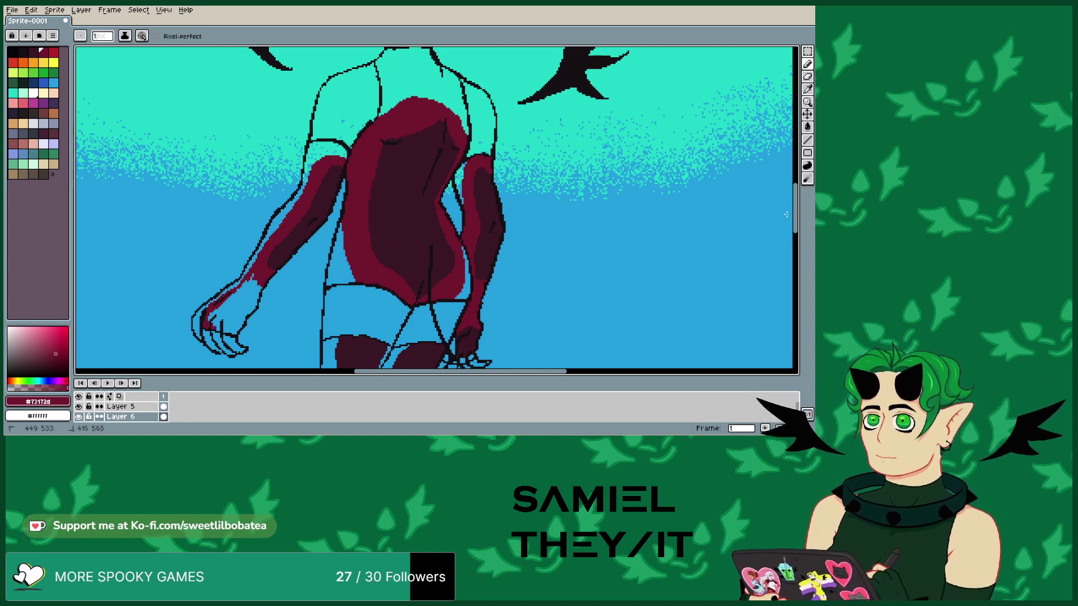
pyautogui.moveTo(229, 333)
pyautogui.mouseDown()
pyautogui.moveTo(255, 298)
pyautogui.moveTo(250, 281)
pyautogui.moveTo(212, 324)
pyautogui.moveTo(223, 329)
pyautogui.moveTo(247, 306)
pyautogui.mouseUp()
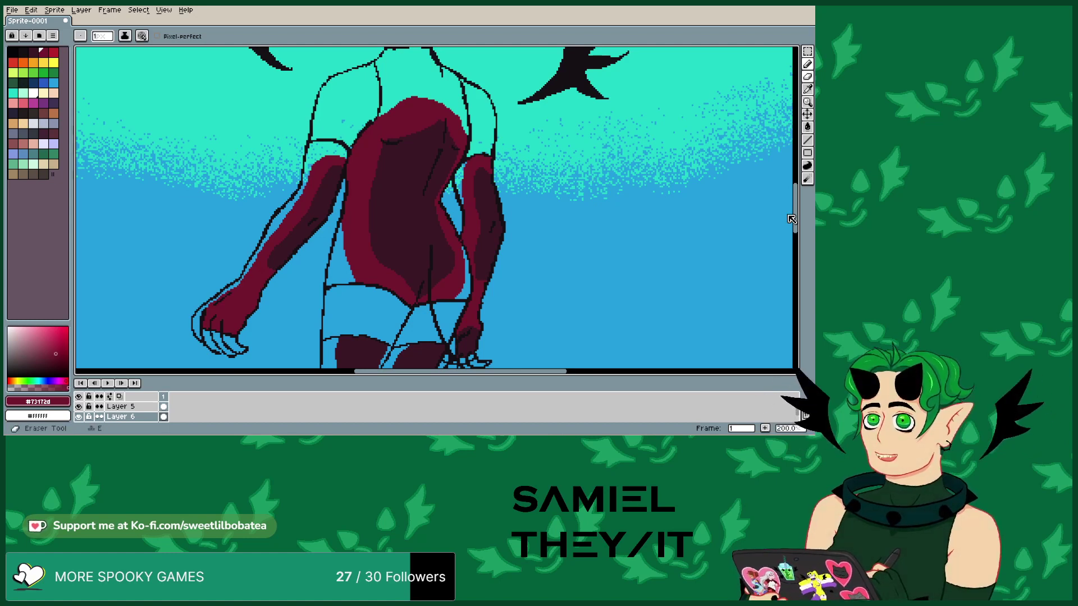
# - Sample dark maroon (#3b1725) and extend the forearm's shading over the left wrist and hand with the Pencil, undoing the last stray stroke
pyautogui.press('i')
pyautogui.click(342, 226)
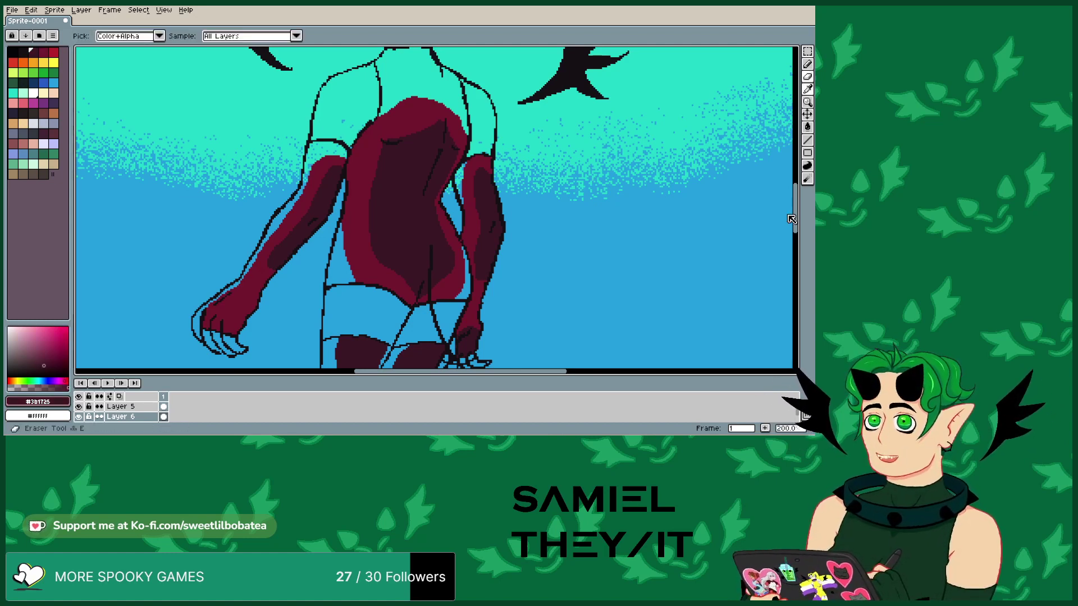
pyautogui.press('b')
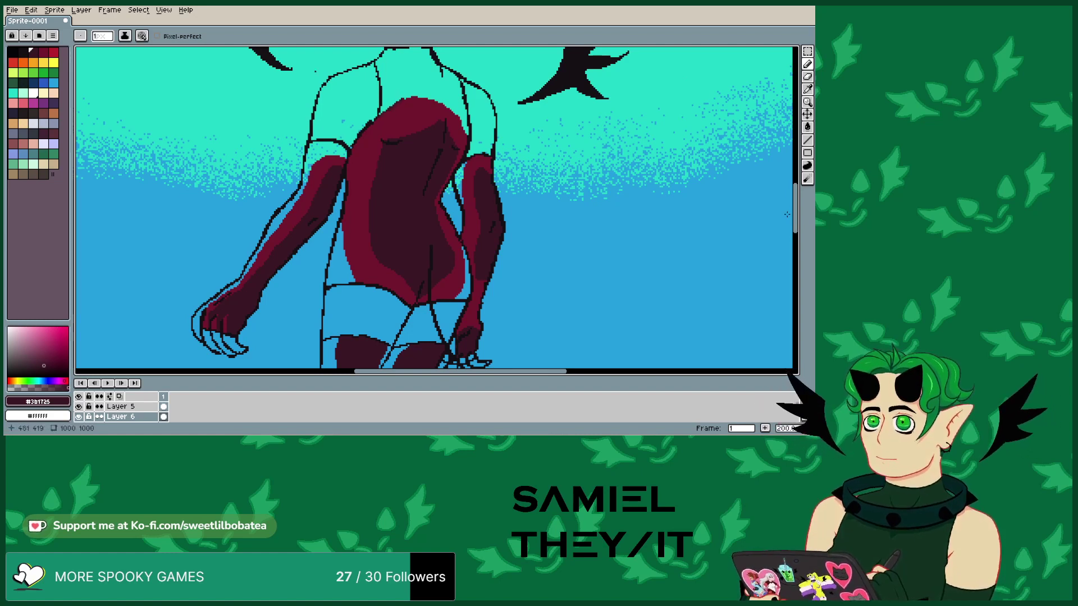
pyautogui.hotkey('alt', 'e')
pyautogui.press('Escape')
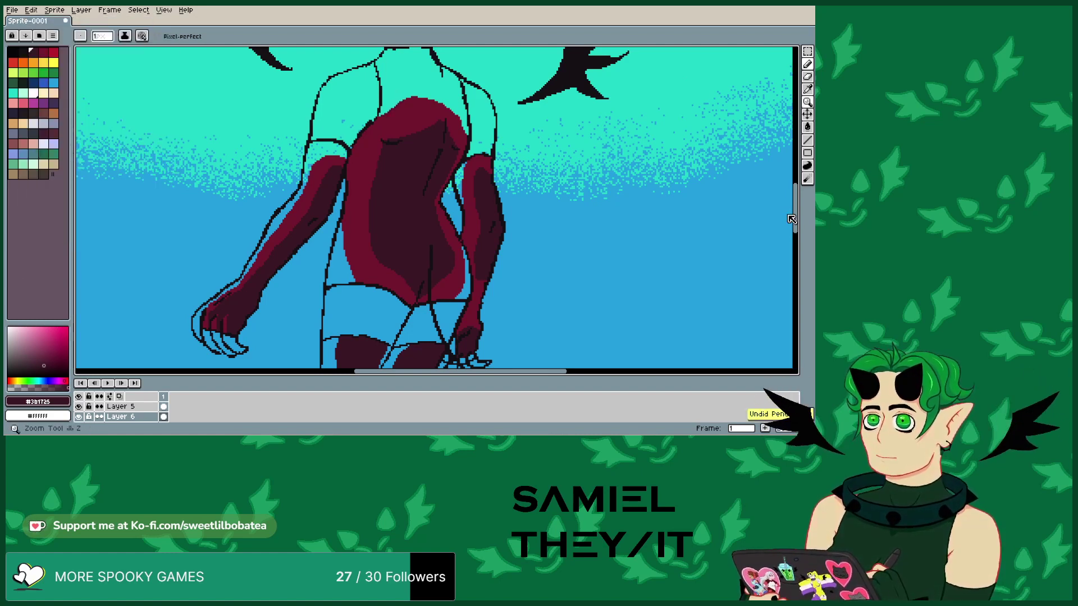
# - Sample crimson (#73172d) and extend the torso's upper edge with the Pencil into a point at the base of the neck
pyautogui.press('i')
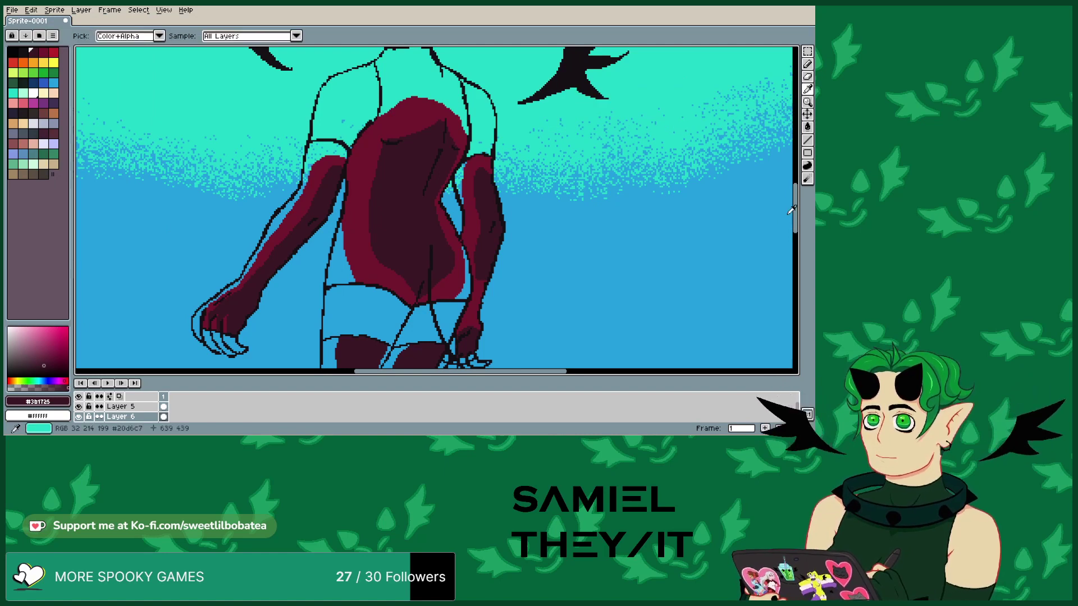
pyautogui.press('b')
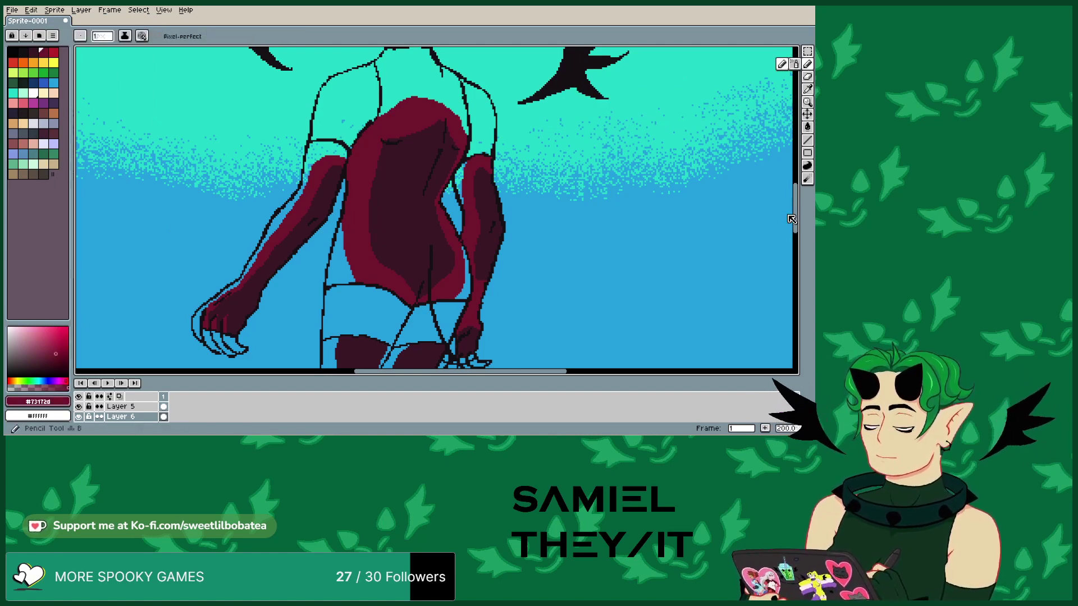
pyautogui.moveTo(410, 90)
pyautogui.mouseDown()
pyautogui.moveTo(402, 99)
pyautogui.moveTo(416, 83)
pyautogui.moveTo(386, 112)
pyautogui.moveTo(444, 79)
pyautogui.moveTo(469, 135)
pyautogui.moveTo(450, 98)
pyautogui.moveTo(452, 112)
pyautogui.moveTo(421, 96)
pyautogui.mouseUp()
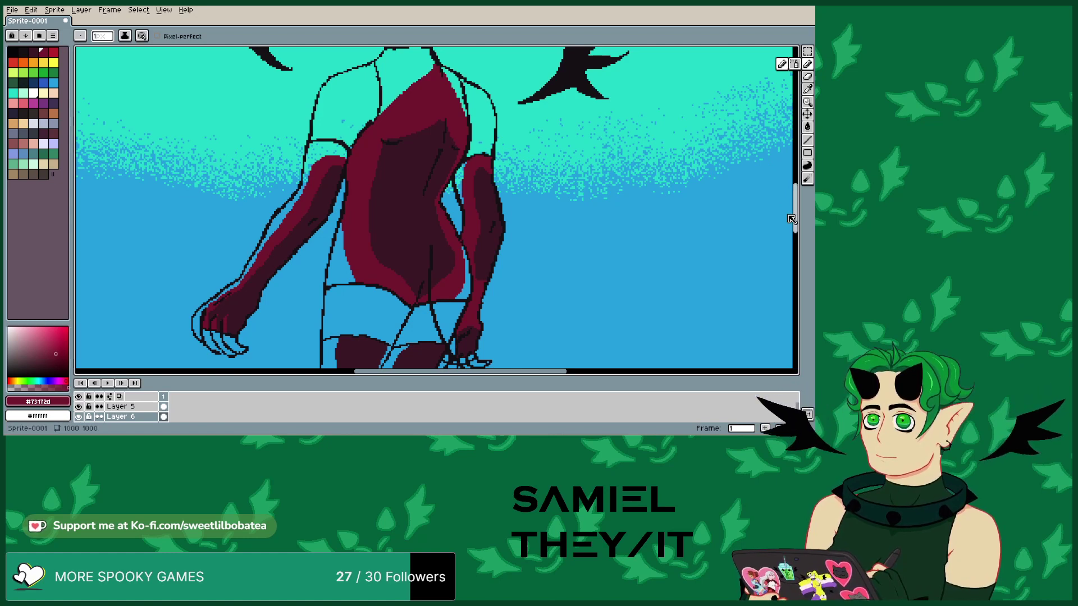
# - Bring the figure's dark maroon leg shapes into view for crimson Pencil work
pyautogui.scroll(-3, 791, 219)
pyautogui.scroll(-2, 791, 219)
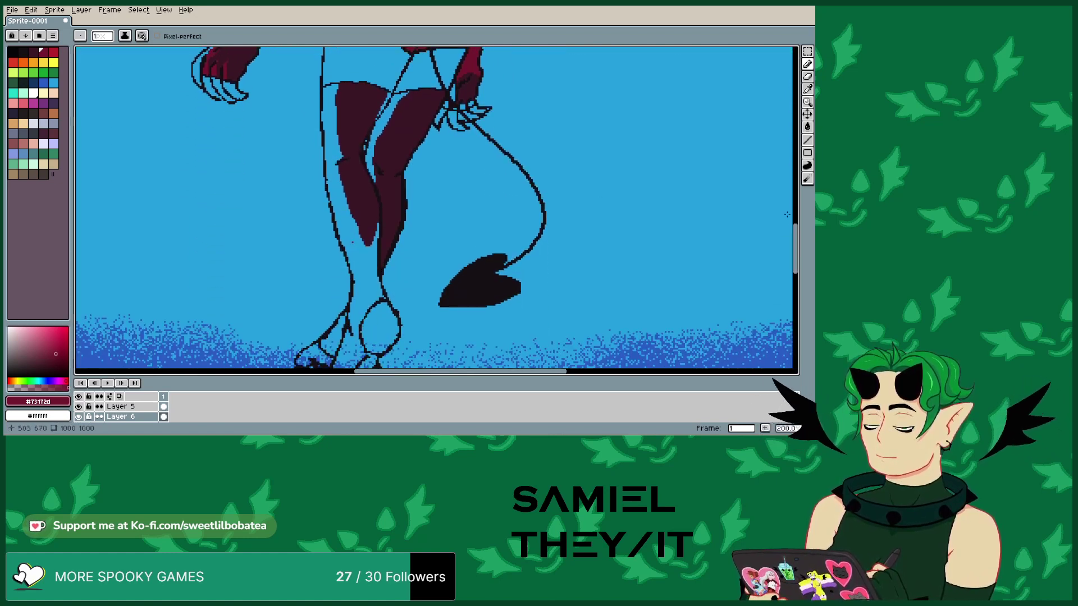
# - Outline and fill crimson #73172d shading along the thighs and lower legs beside the dark maroon areas
pyautogui.moveTo(374, 259)
pyautogui.mouseDown()
pyautogui.moveTo(351, 250)
pyautogui.moveTo(339, 216)
pyautogui.moveTo(326, 87)
pyautogui.mouseUp()
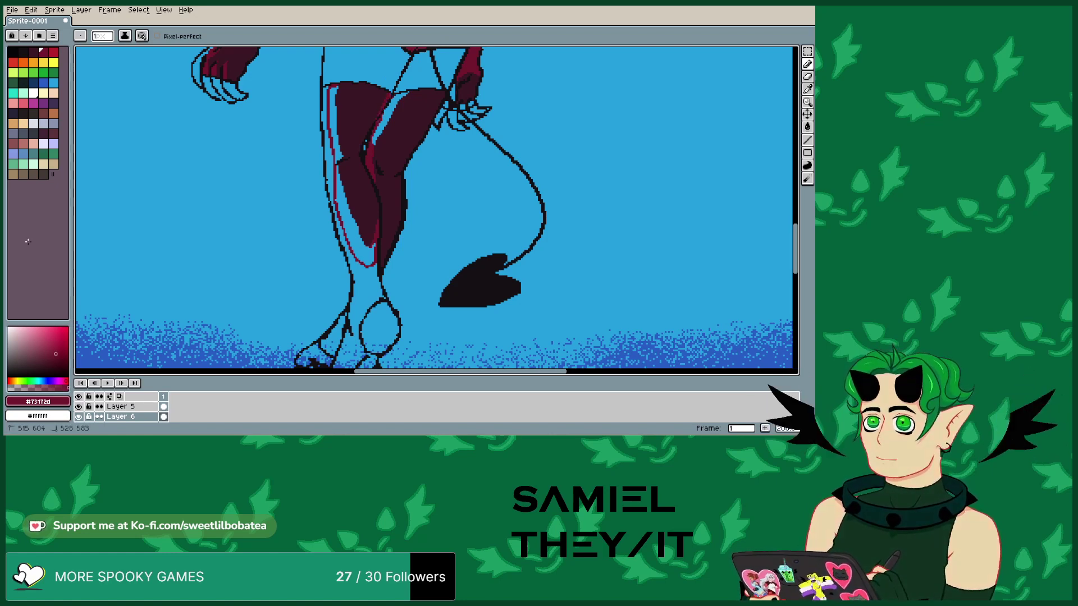
pyautogui.moveTo(396, 104)
pyautogui.mouseDown()
pyautogui.moveTo(371, 144)
pyautogui.moveTo(384, 117)
pyautogui.mouseUp()
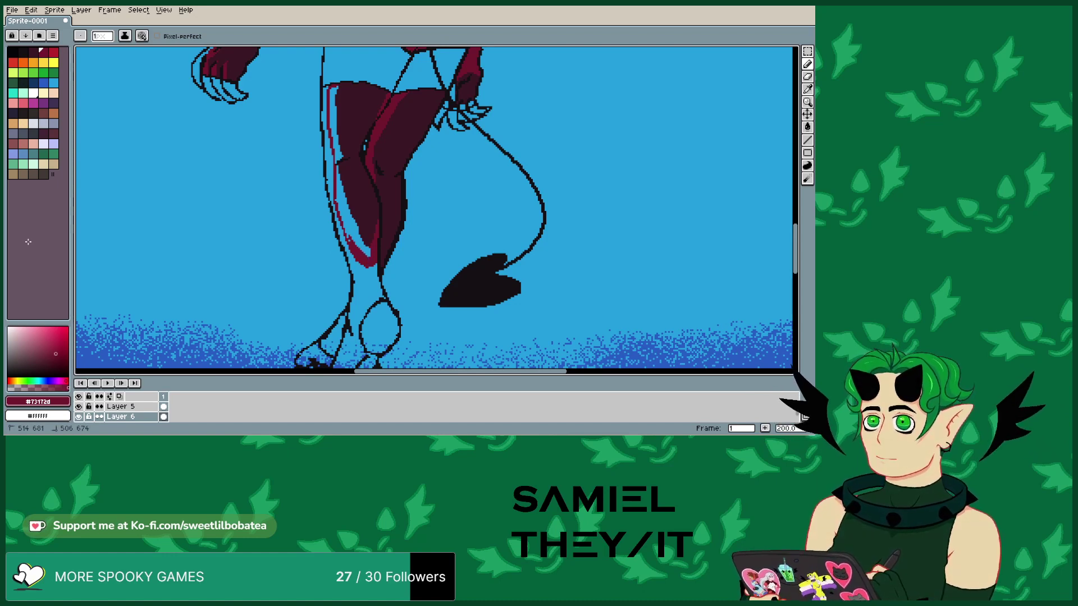
pyautogui.moveTo(367, 248)
pyautogui.mouseDown()
pyautogui.moveTo(342, 207)
pyautogui.moveTo(335, 163)
pyautogui.mouseUp()
pyautogui.moveTo(340, 214)
pyautogui.mouseDown()
pyautogui.moveTo(338, 188)
pyautogui.moveTo(352, 237)
pyautogui.moveTo(340, 202)
pyautogui.mouseUp()
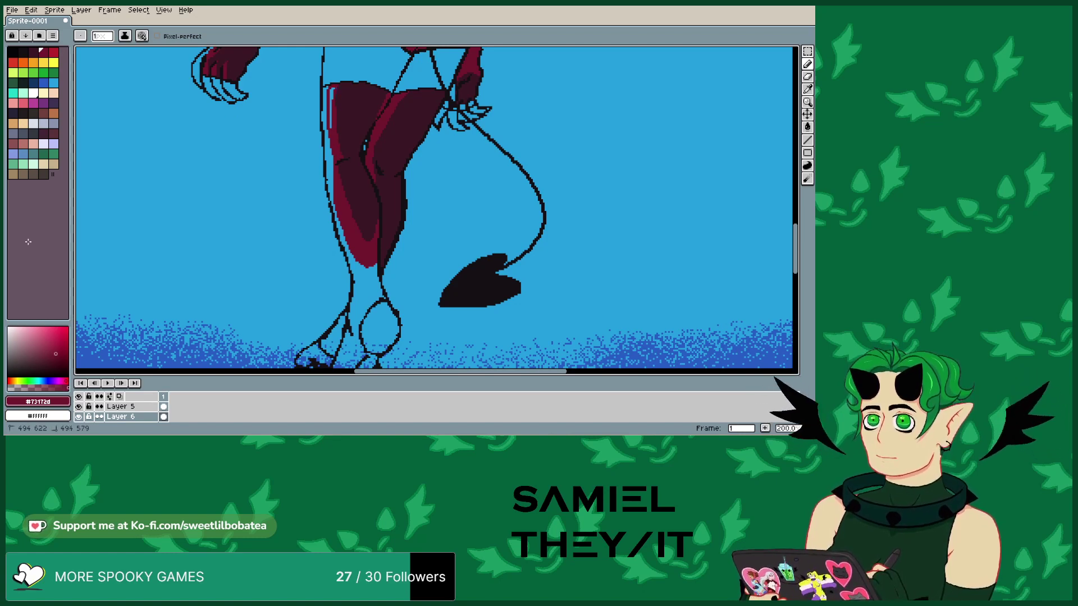
pyautogui.moveTo(330, 87); pyautogui.dragTo(331, 129)
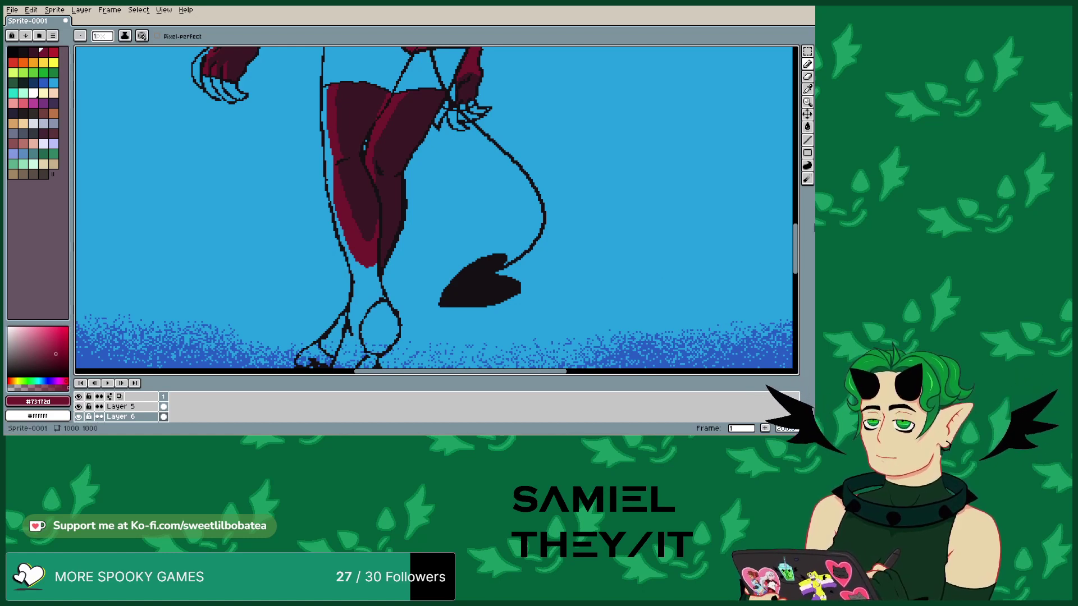
# - Shade the near foot's instep and the upper part of the far foot in crimson #73172d
pyautogui.moveTo(794, 252); pyautogui.dragTo(794, 266)
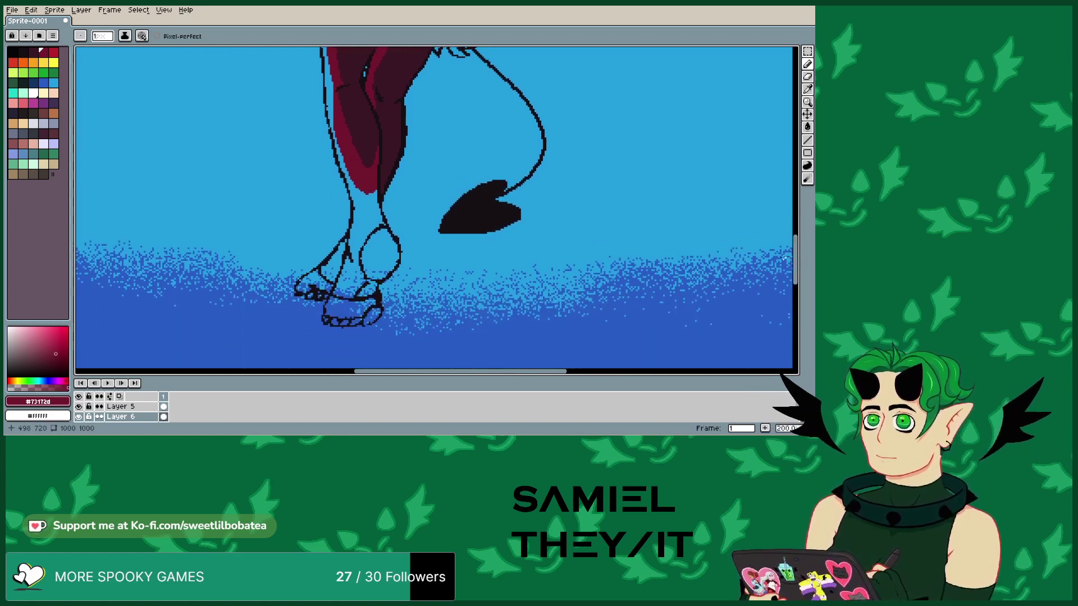
pyautogui.moveTo(352, 286); pyautogui.dragTo(350, 293)
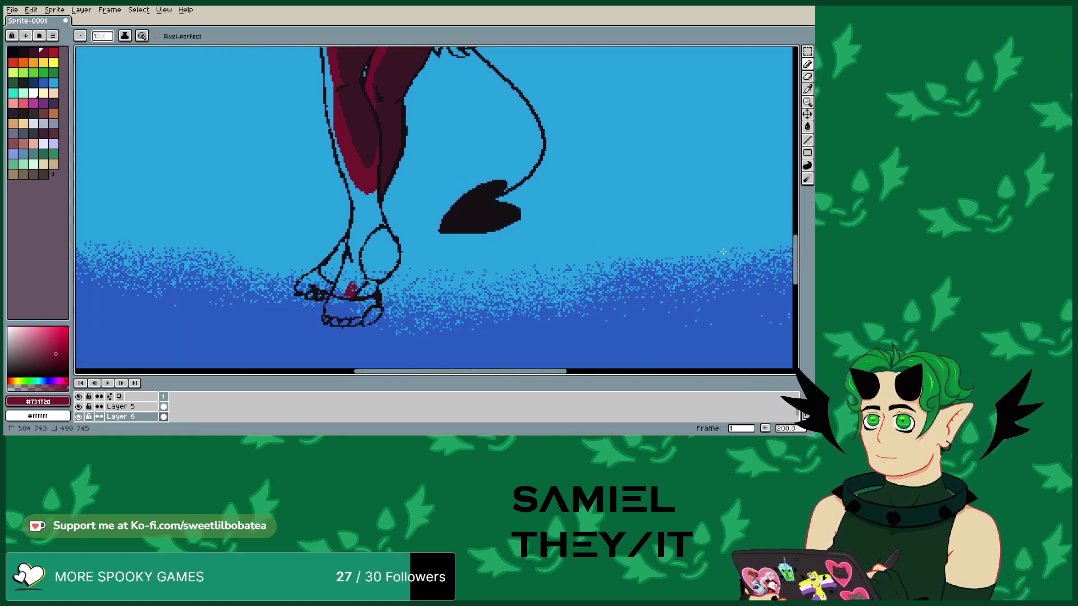
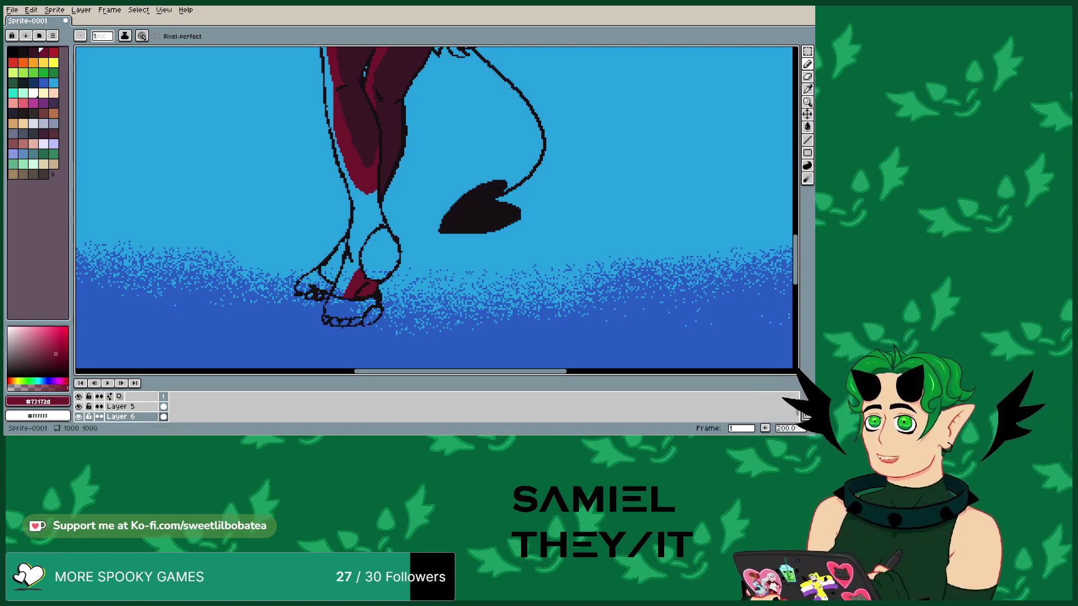
pyautogui.moveTo(522, 371)
pyautogui.mouseDown()
pyautogui.moveTo(500, 373)
pyautogui.moveTo(512, 361)
pyautogui.mouseUp()
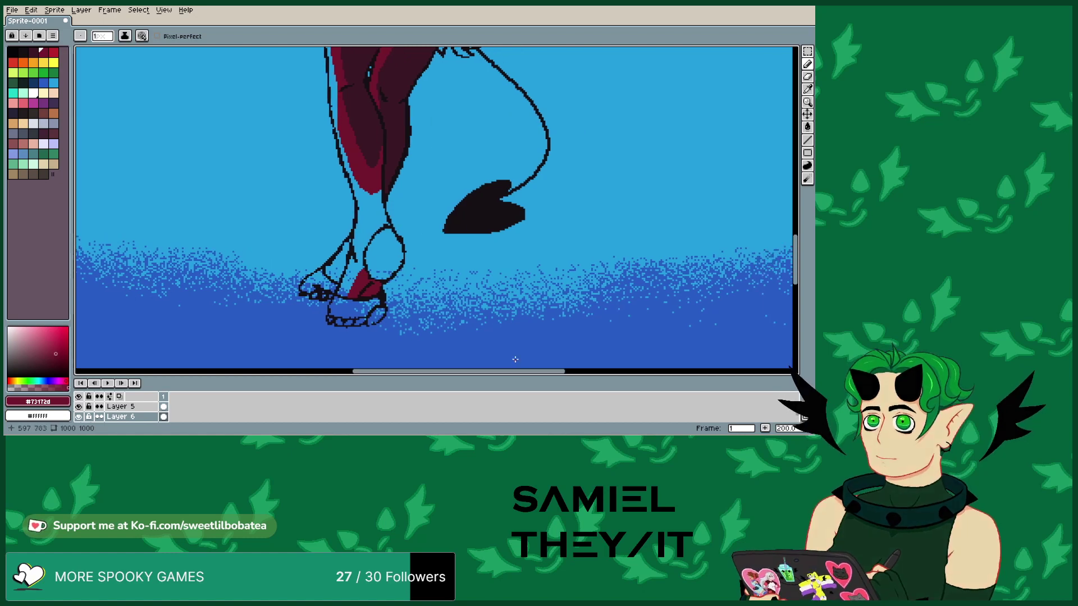
pyautogui.moveTo(796, 236); pyautogui.dragTo(796, 259)
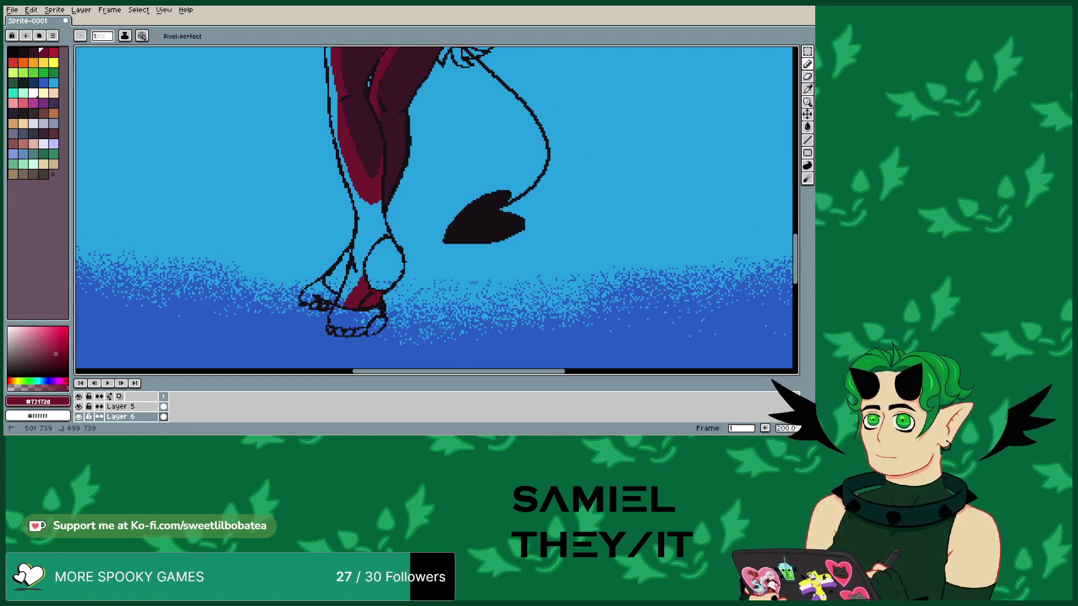
pyautogui.moveTo(337, 269)
pyautogui.mouseDown()
pyautogui.moveTo(327, 281)
pyautogui.moveTo(339, 264)
pyautogui.mouseUp()
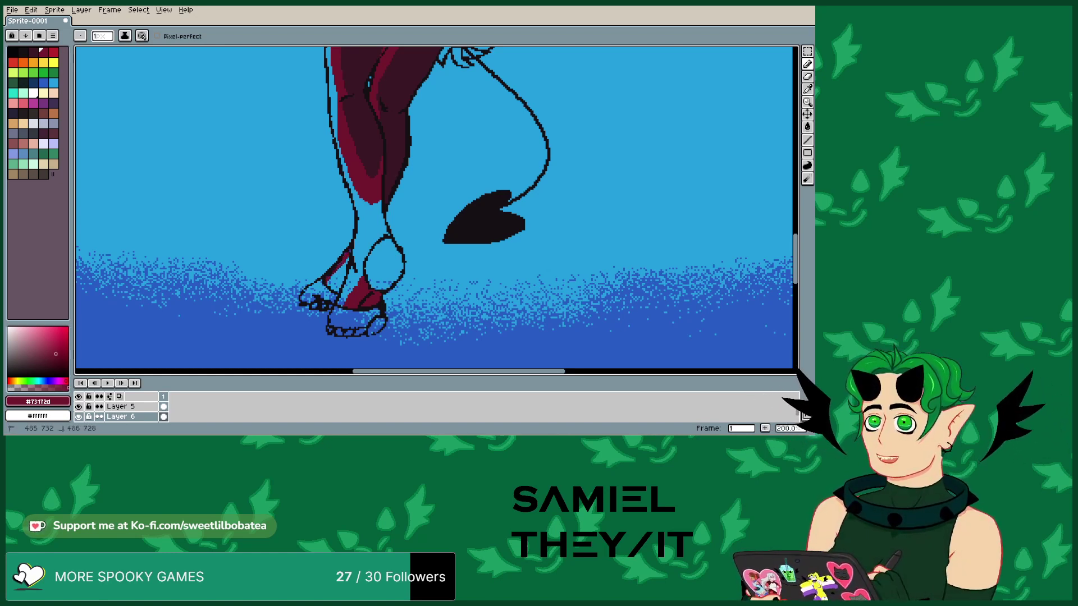
# - Sample the dark maroon #3b1725 from the leg and shade the far foot with the Pencil tool
pyautogui.press('v')
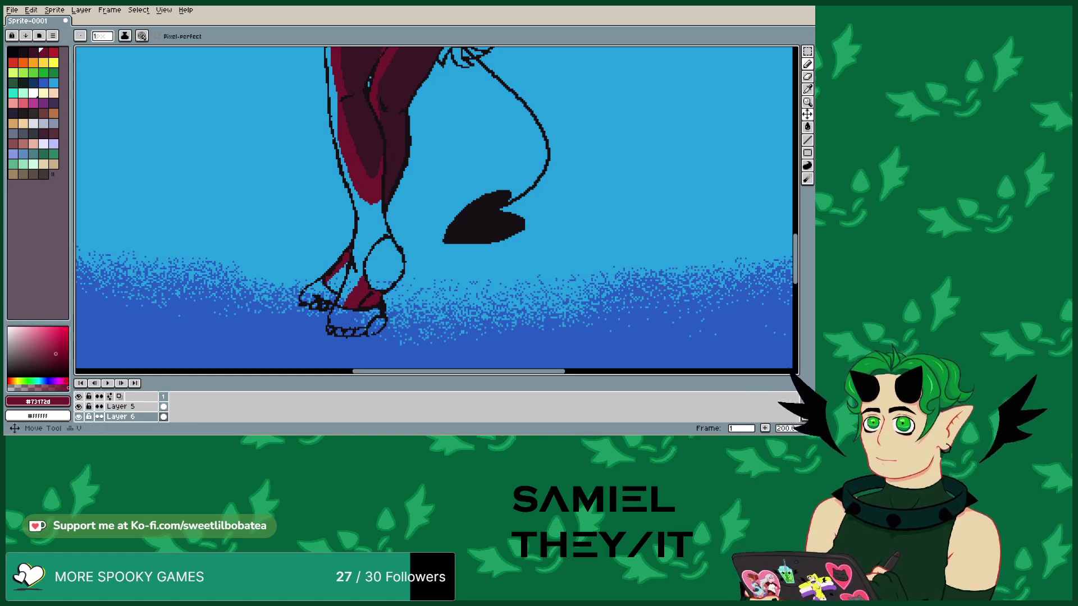
pyautogui.press('i')
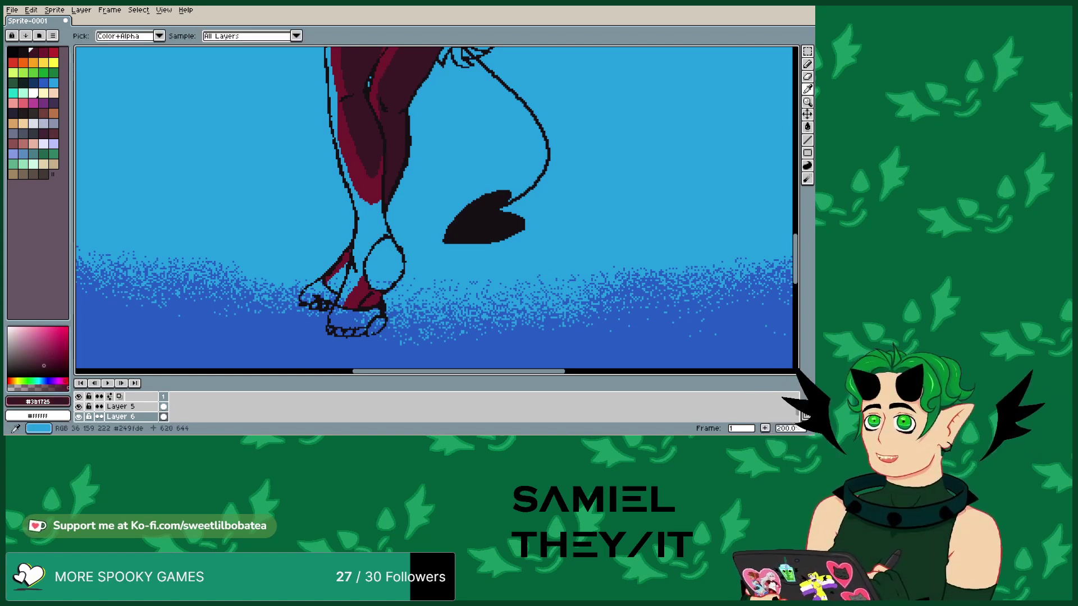
pyautogui.click(807, 64)
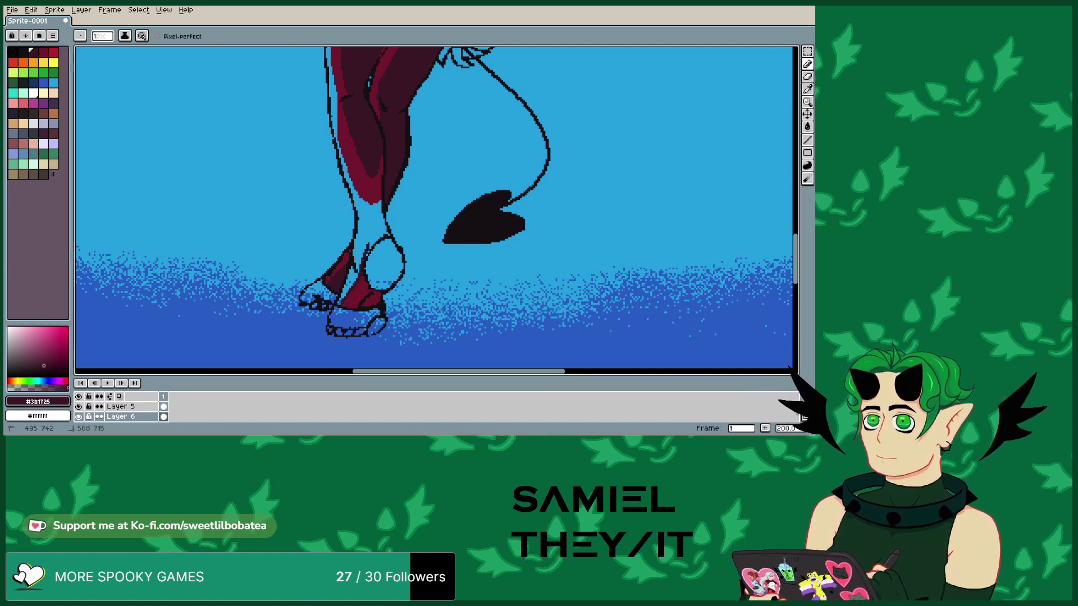
# - Try shading the edge of the near ankle in dark maroon #3b1725, and undo the pencil stroke
pyautogui.moveTo(372, 241); pyautogui.dragTo(384, 232)
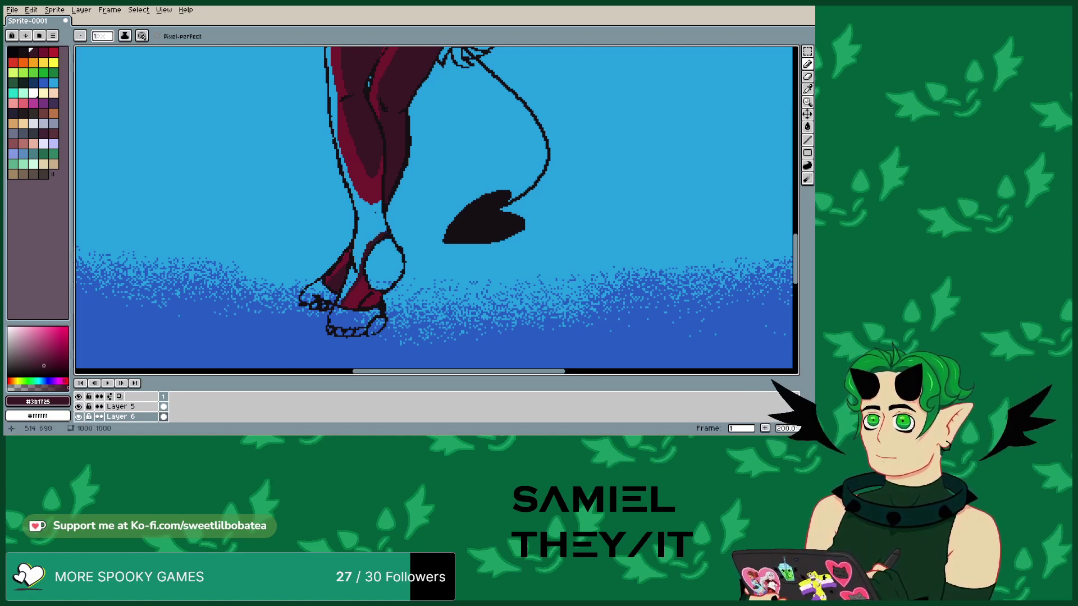
pyautogui.click(36, 9)
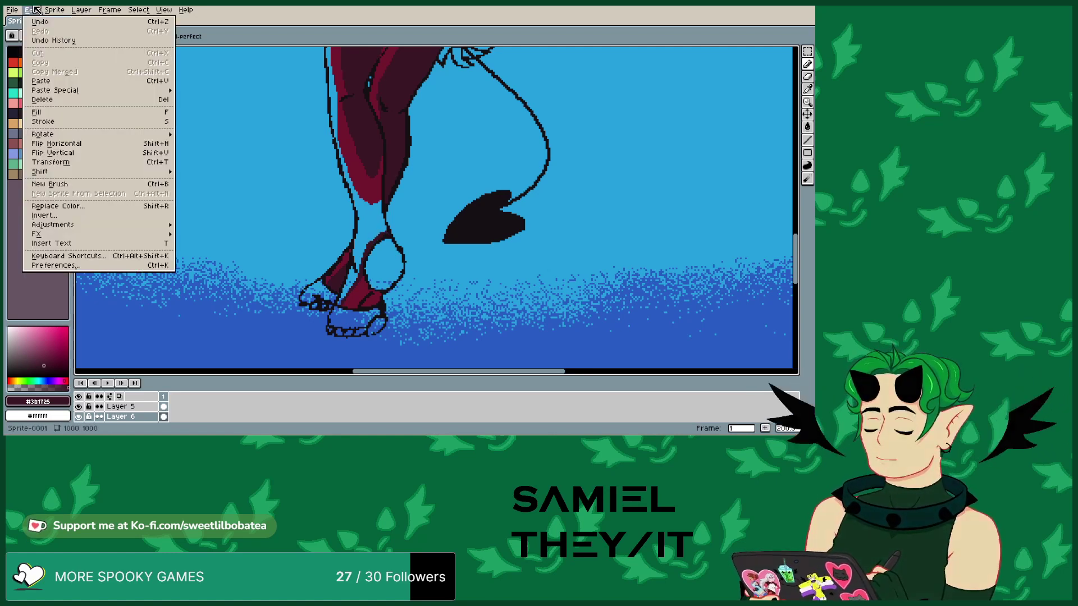
pyautogui.click(37, 9)
pyautogui.click(36, 9)
pyautogui.click(36, 10)
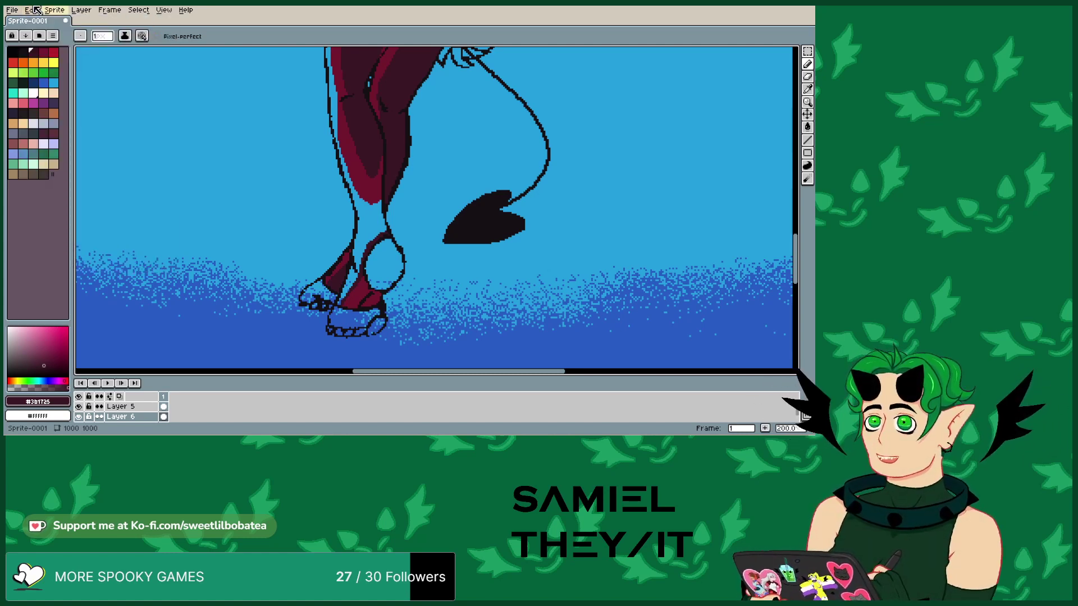
pyautogui.hotkey('ctrl', 'z')
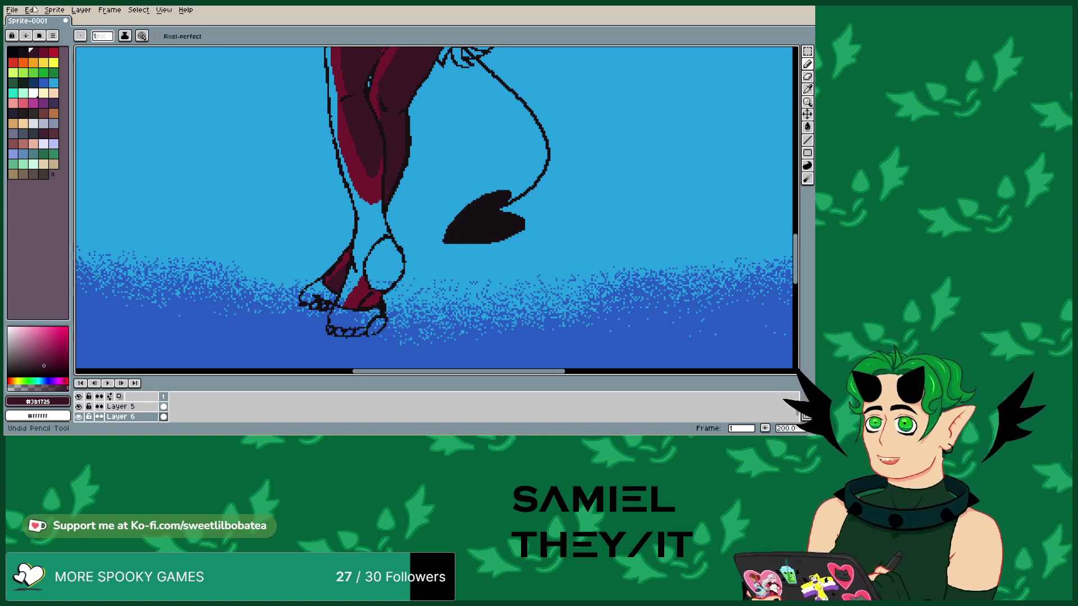
pyautogui.click(26, 11)
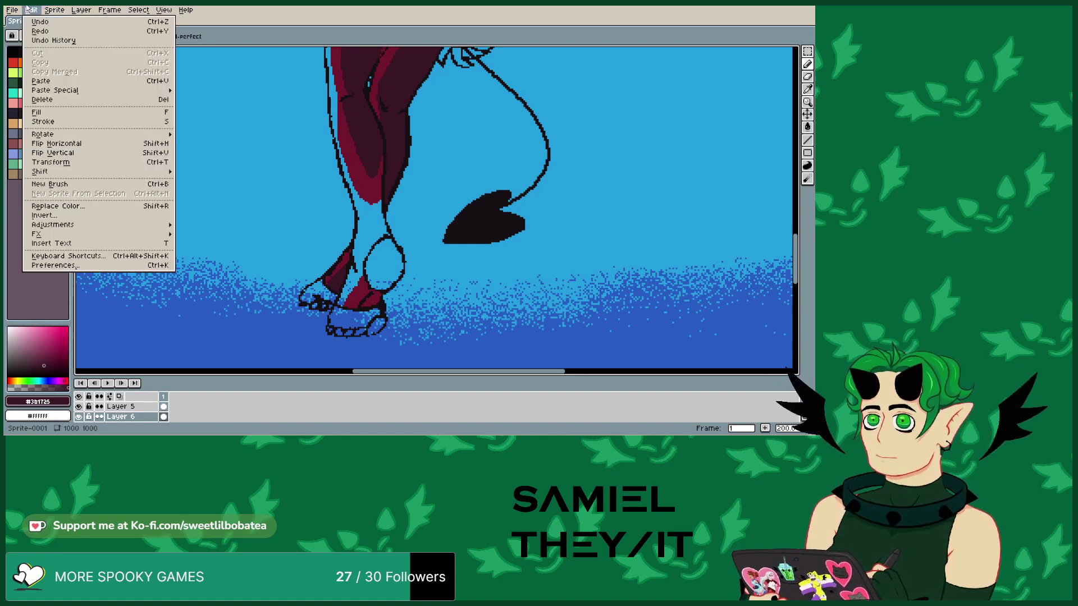
pyautogui.moveTo(65, 11)
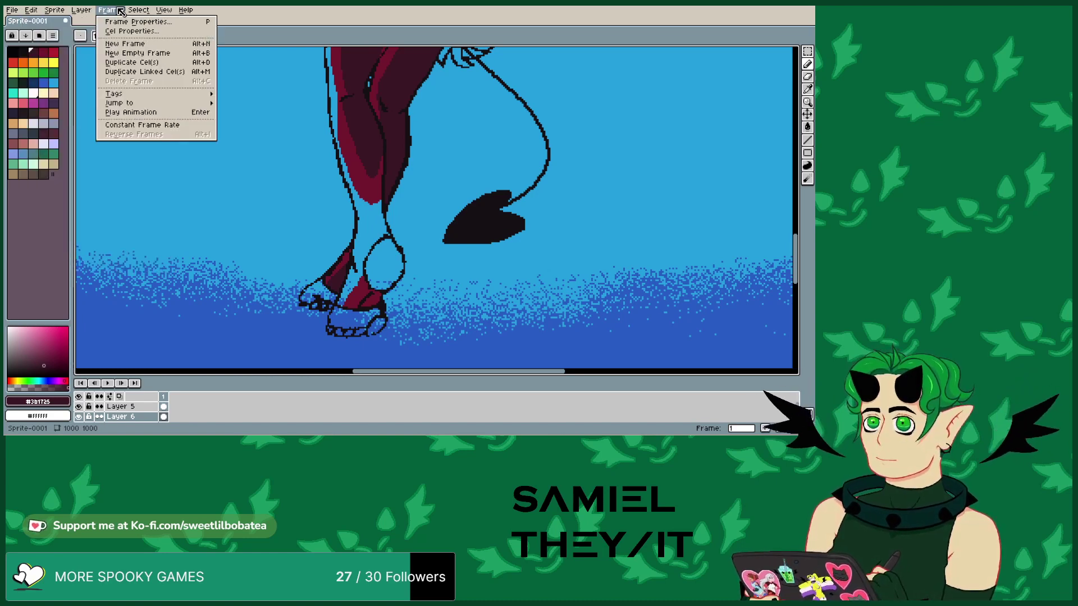
pyautogui.moveTo(111, 14)
pyautogui.moveTo(12, 13)
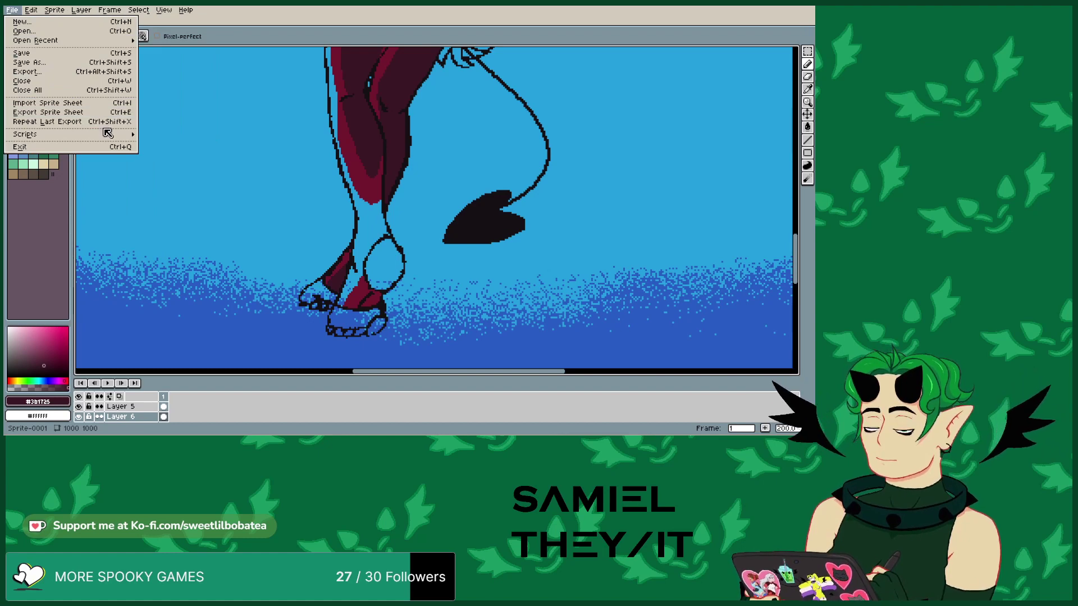
pyautogui.moveTo(87, 136)
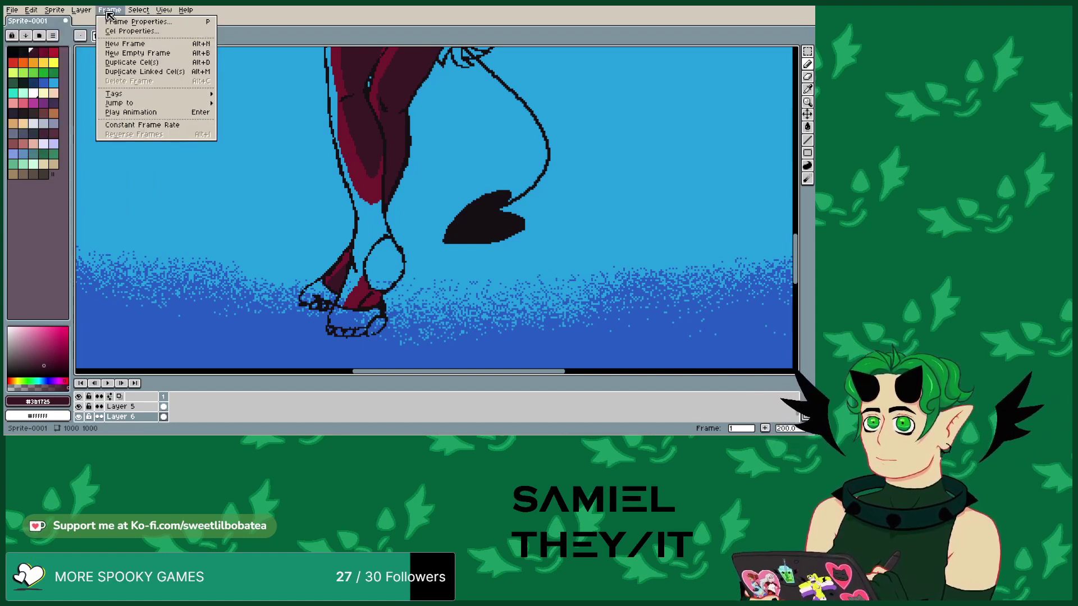
pyautogui.moveTo(144, 10)
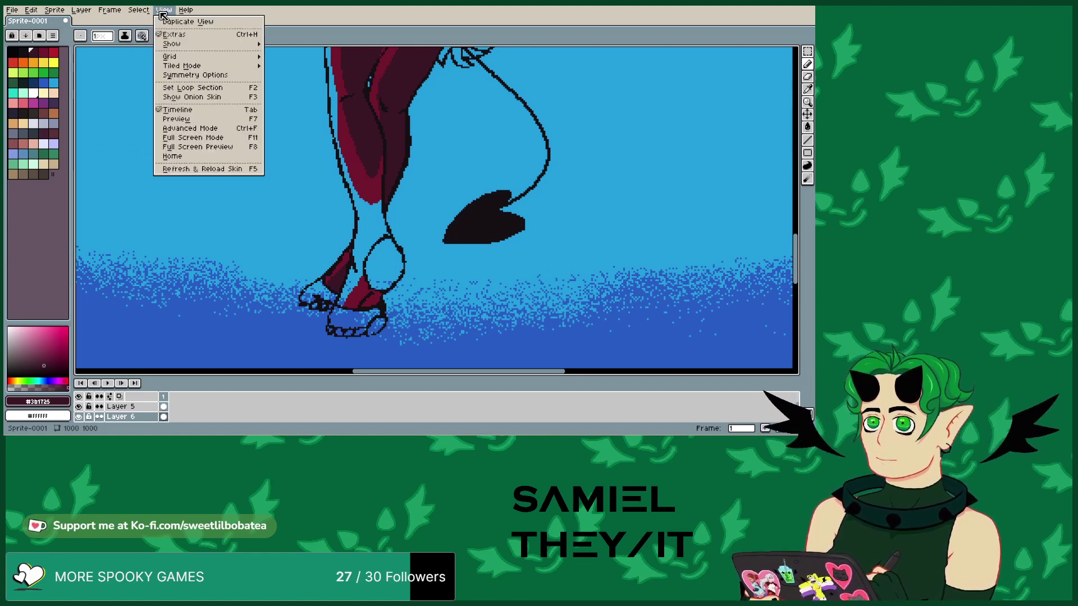
pyautogui.moveTo(194, 10)
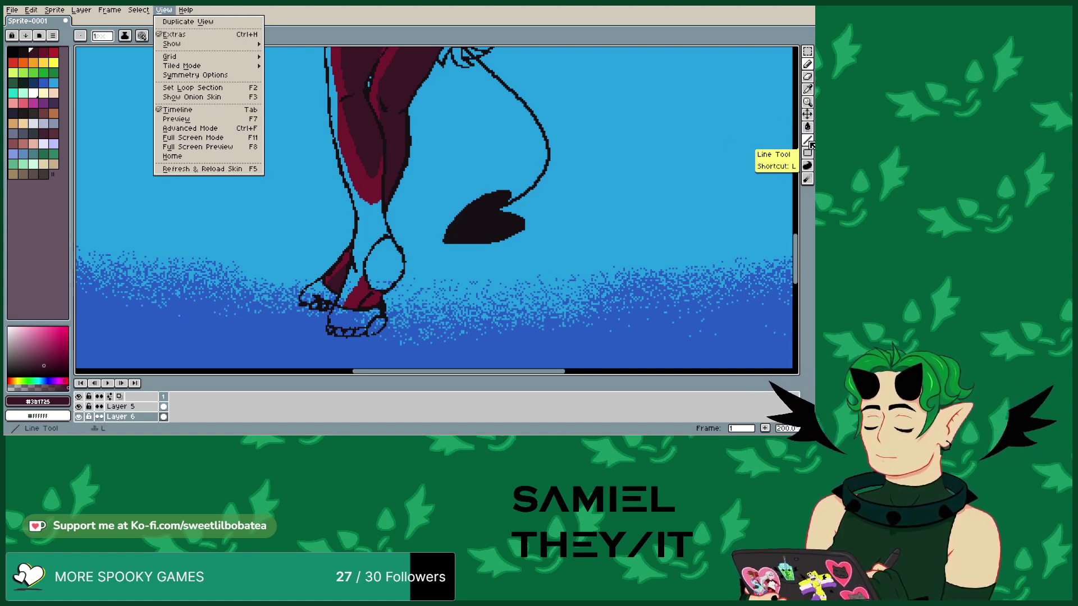
pyautogui.click(808, 94)
pyautogui.click(809, 92)
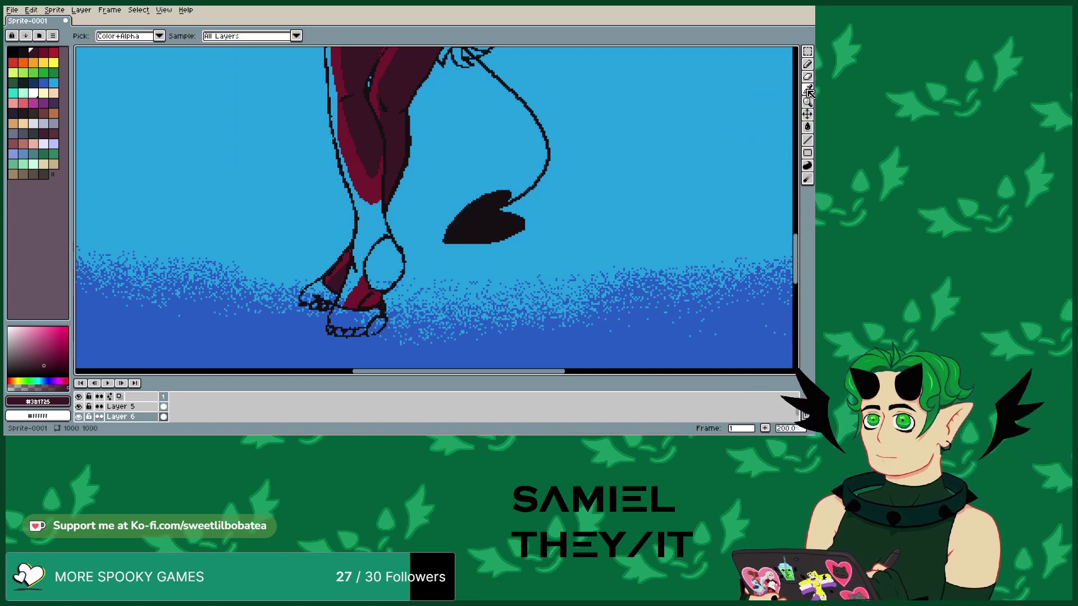
pyautogui.click(160, 36)
pyautogui.click(160, 36)
pyautogui.click(296, 36)
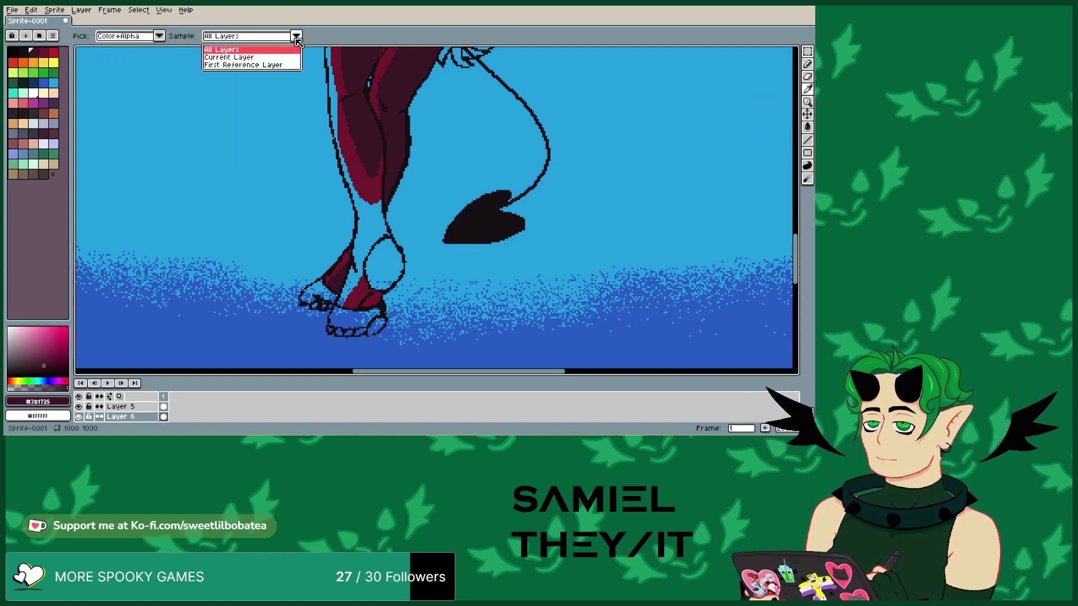
pyautogui.click(296, 36)
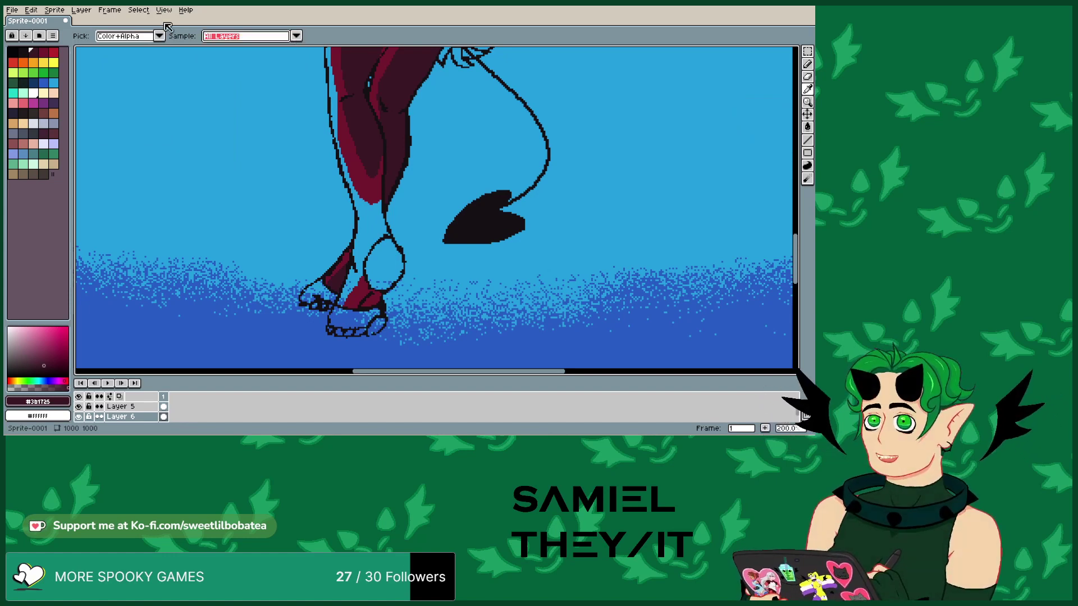
# - Start inserting text into the sprite with the wording "peepeepoopoo"
pyautogui.click(55, 10)
pyautogui.moveTo(34, 10)
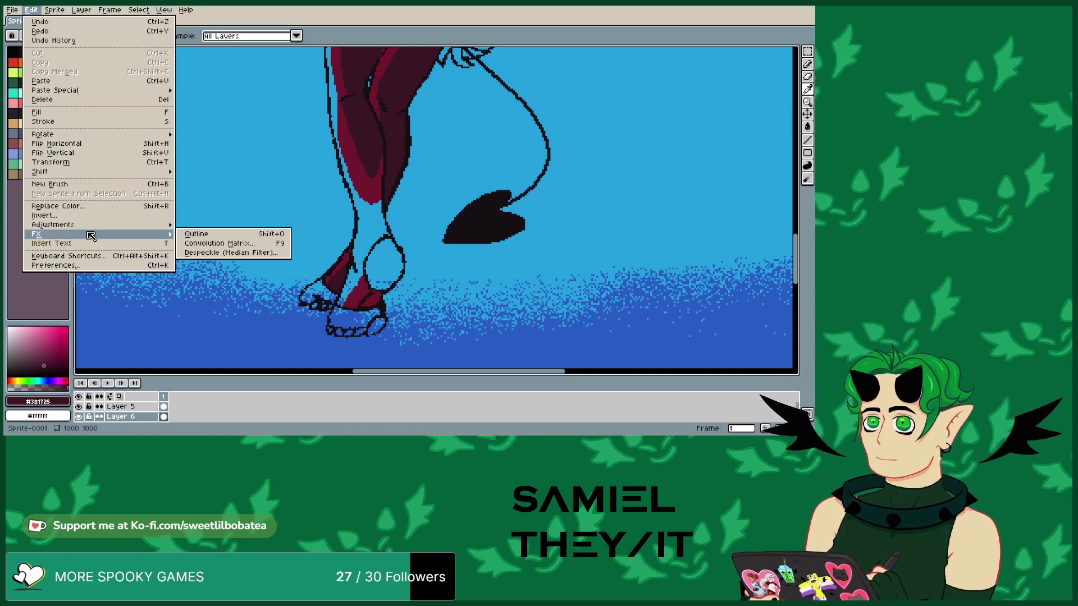
pyautogui.click(85, 243)
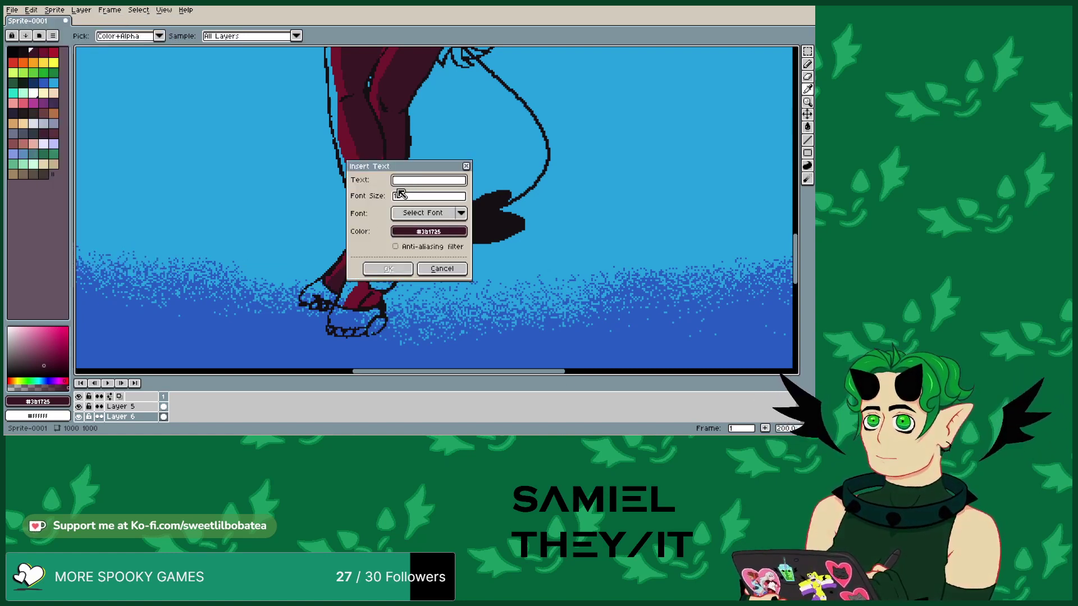
pyautogui.write('peepeepe')
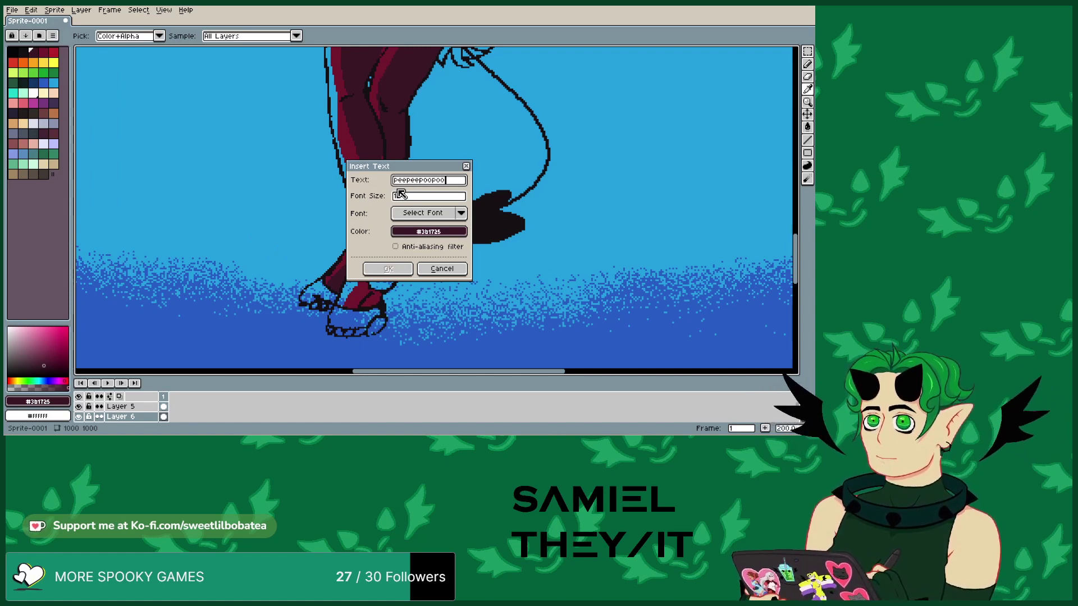
pyautogui.write('opoo')
# - Examine the available fonts for the inserted text, previewing the faces from AGENCYB to the Arial variants and looking further down the list
pyautogui.click(444, 213)
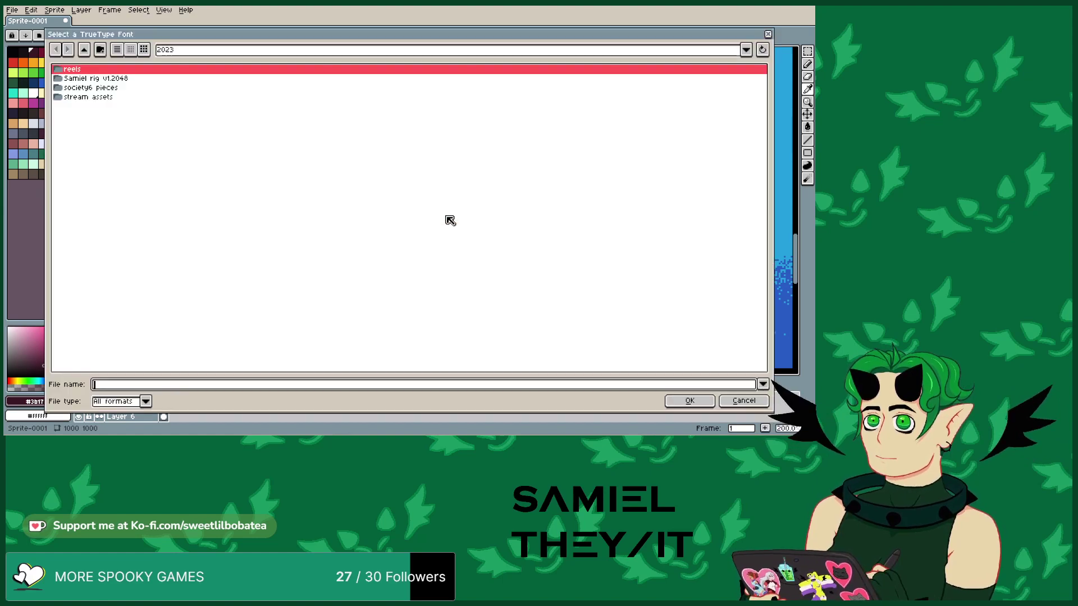
pyautogui.click(767, 34)
pyautogui.click(460, 214)
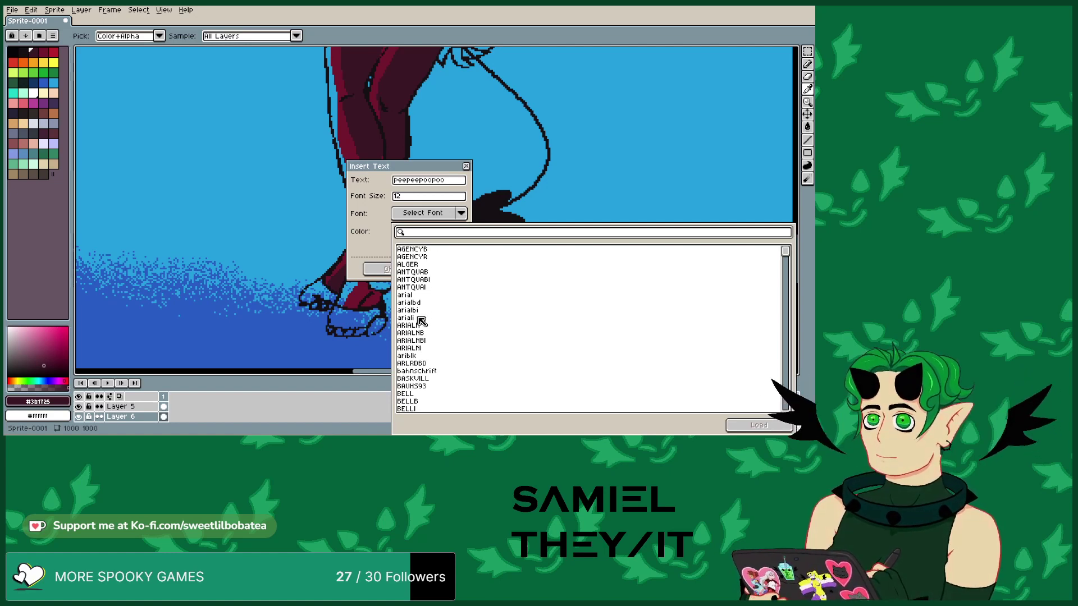
pyautogui.click(421, 251)
pyautogui.click(428, 261)
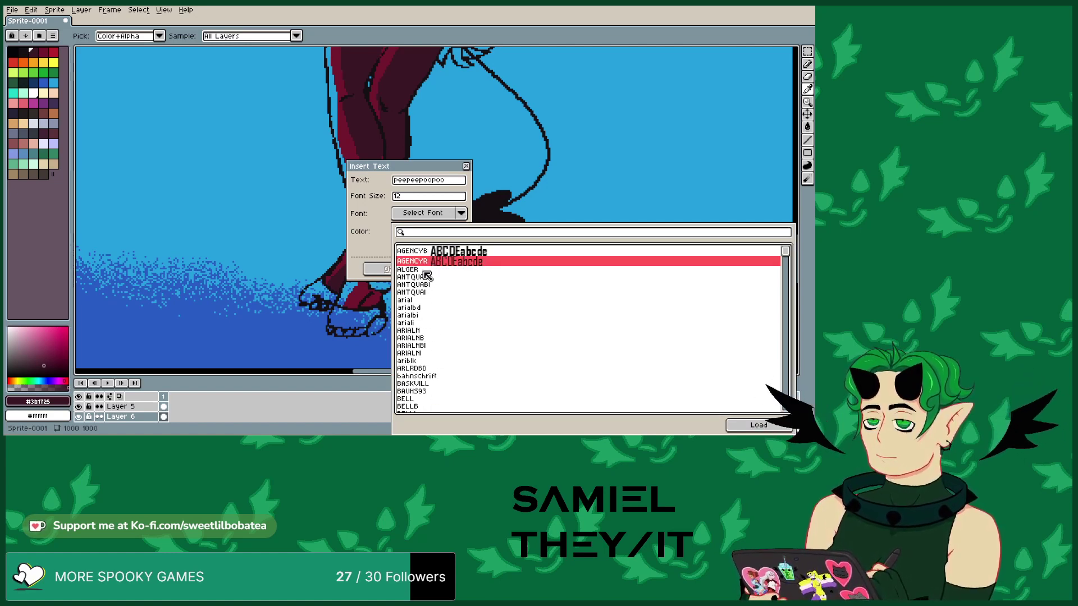
pyautogui.click(427, 271)
pyautogui.click(426, 280)
pyautogui.click(427, 291)
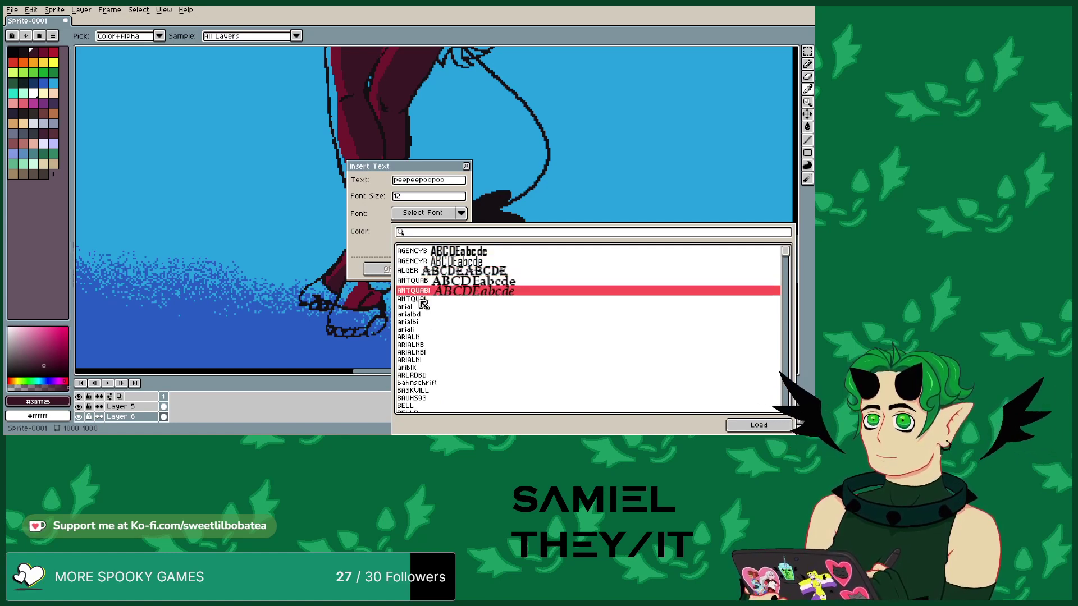
pyautogui.click(425, 300)
pyautogui.click(424, 310)
pyautogui.click(423, 320)
pyautogui.click(422, 330)
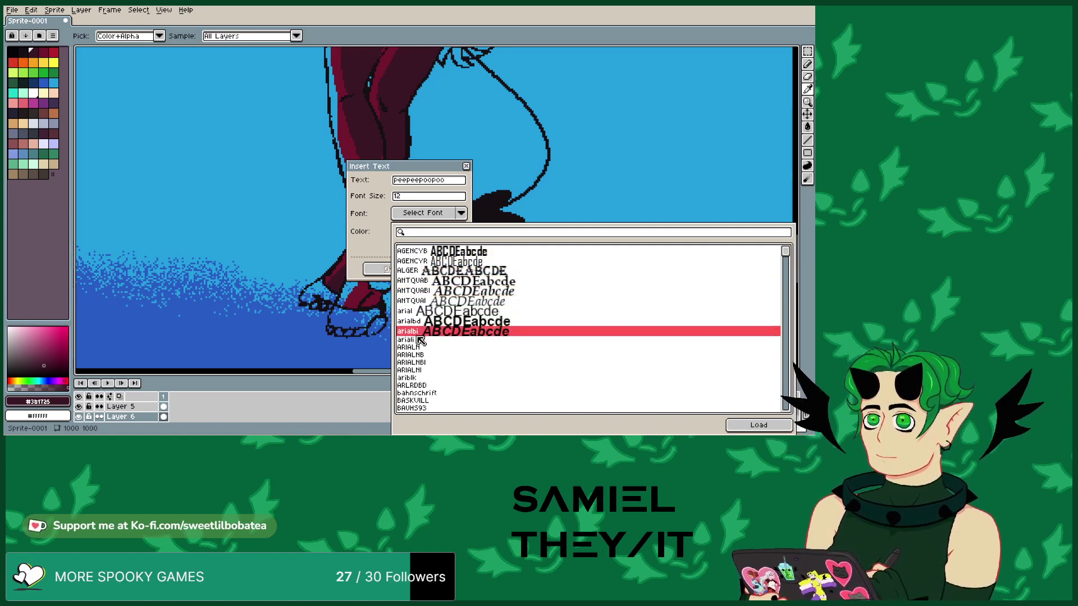
pyautogui.click(424, 339)
pyautogui.click(425, 350)
pyautogui.scroll(-1, 425, 348)
pyautogui.scroll(-9, 426, 348)
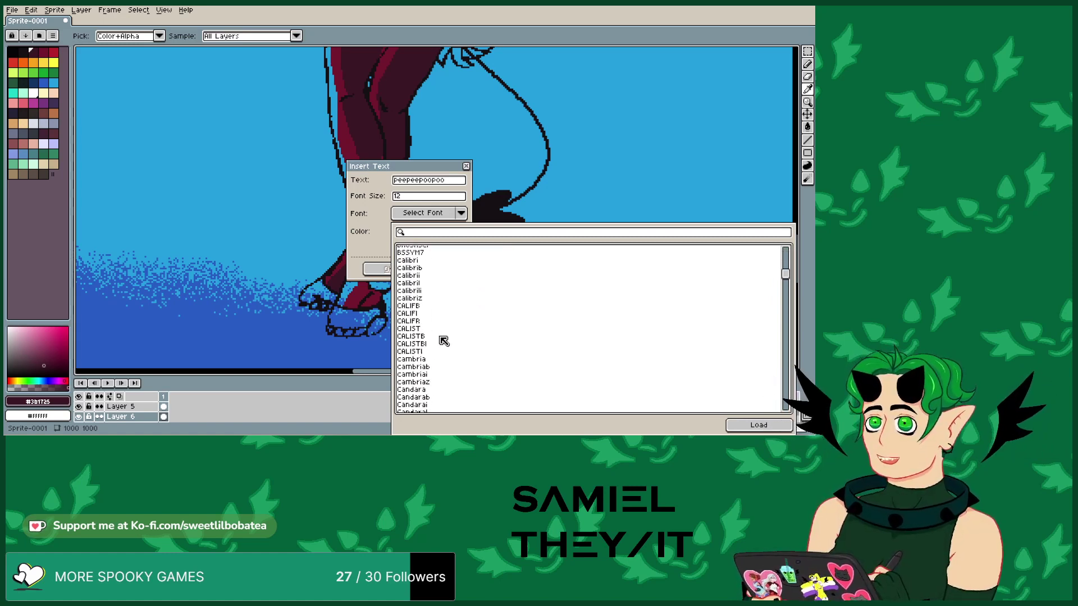
pyautogui.scroll(-6, 436, 348)
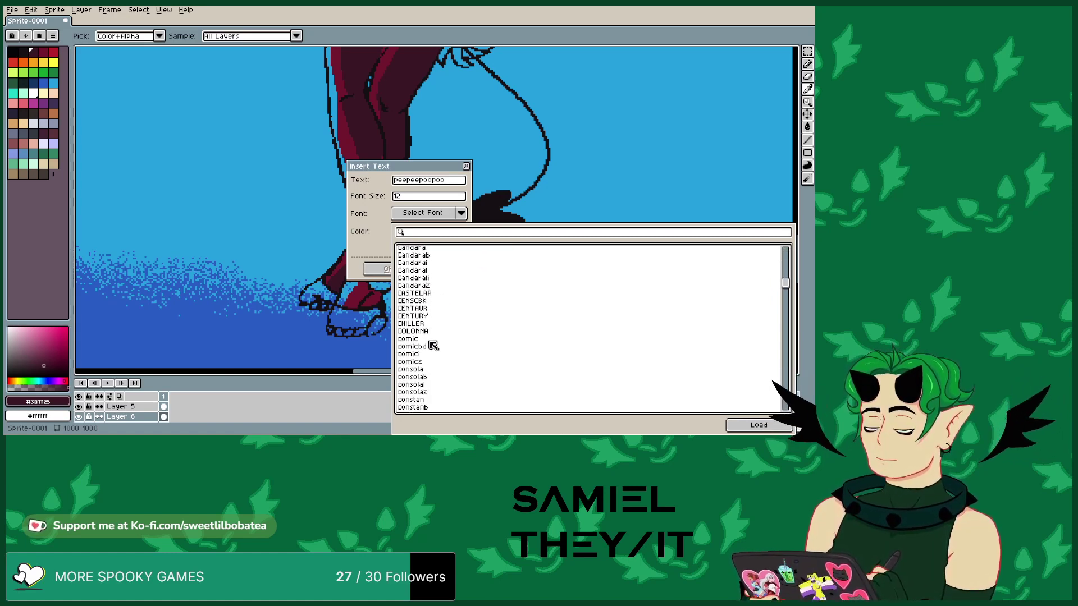
pyautogui.scroll(-1, 427, 379)
pyautogui.scroll(-3, 428, 380)
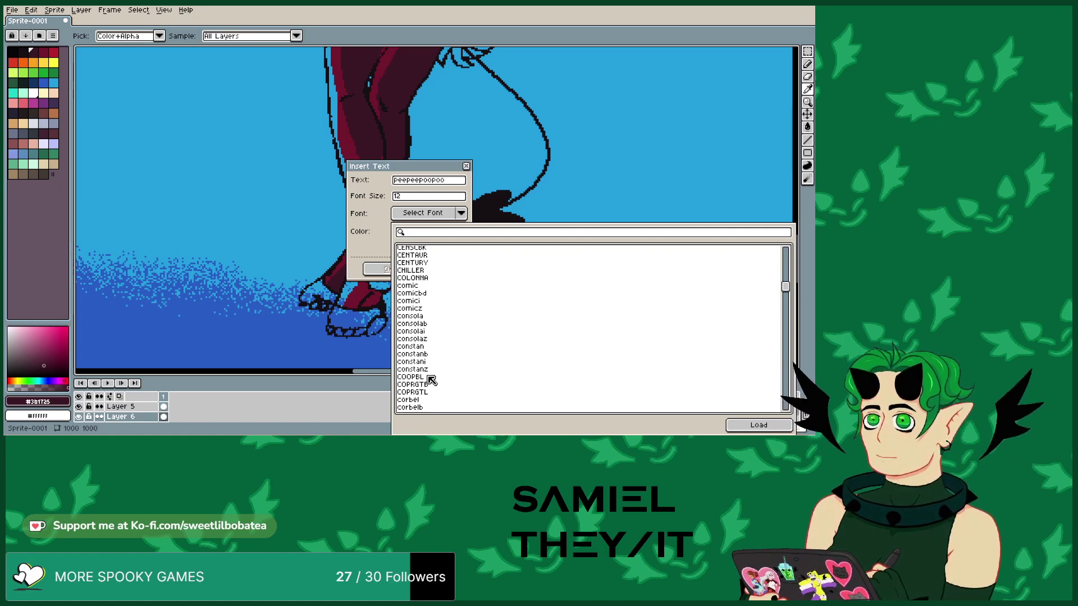
pyautogui.scroll(-1, 435, 377)
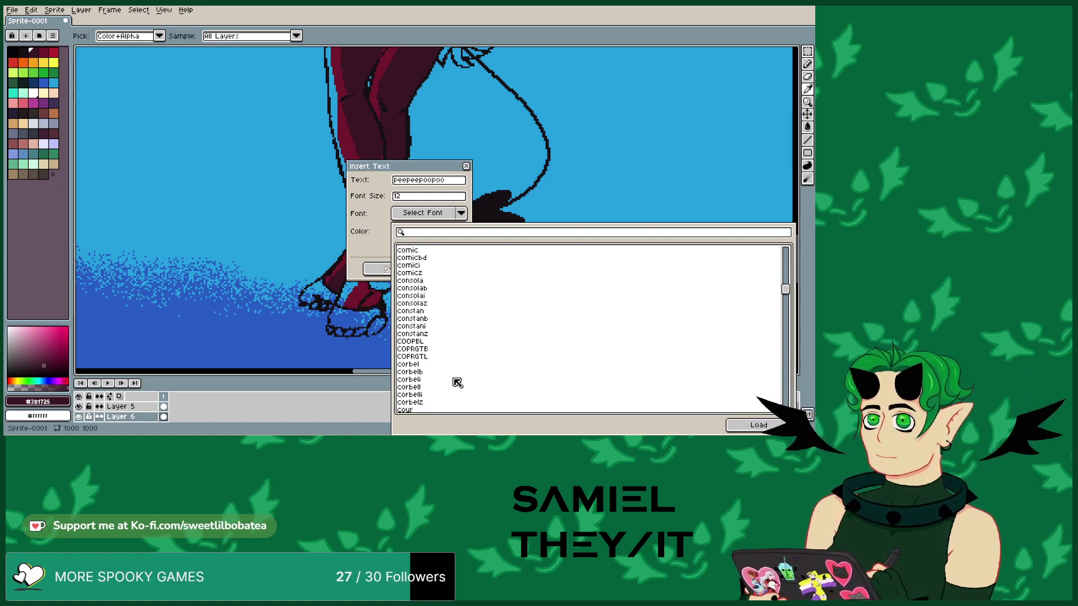
# - Insert the text "peepeepoopoo" in the COPRGTB font at size 12, coloured #3b1725
pyautogui.click(432, 352)
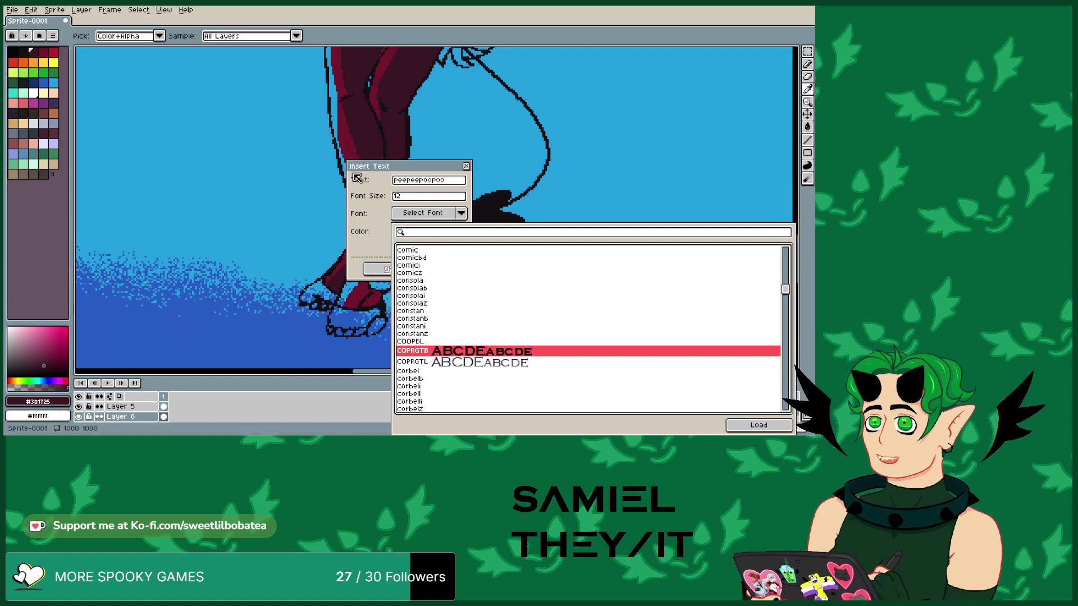
pyautogui.click(374, 215)
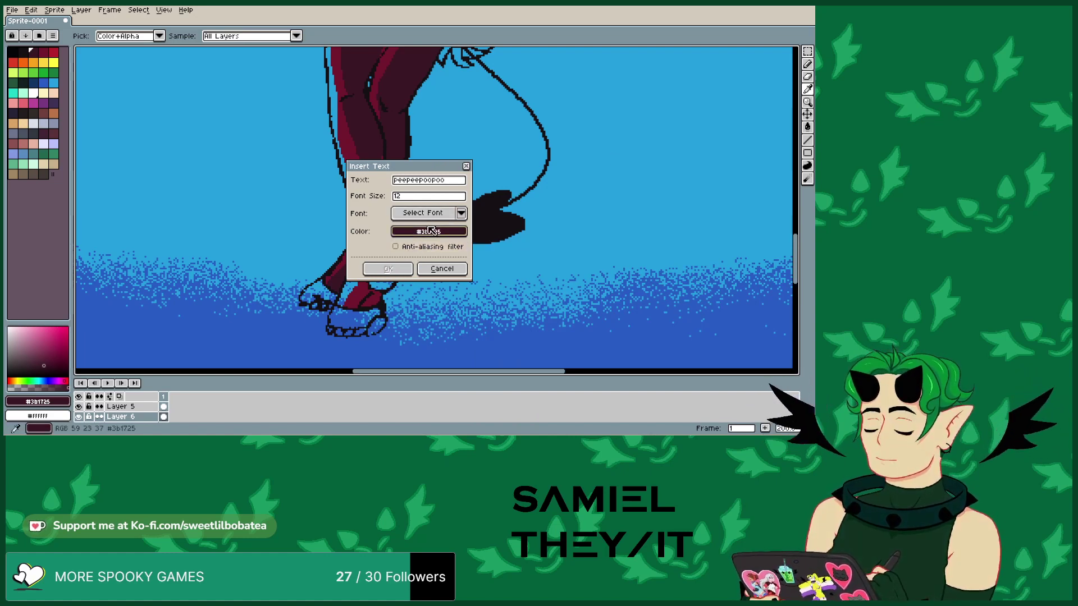
pyautogui.click(456, 217)
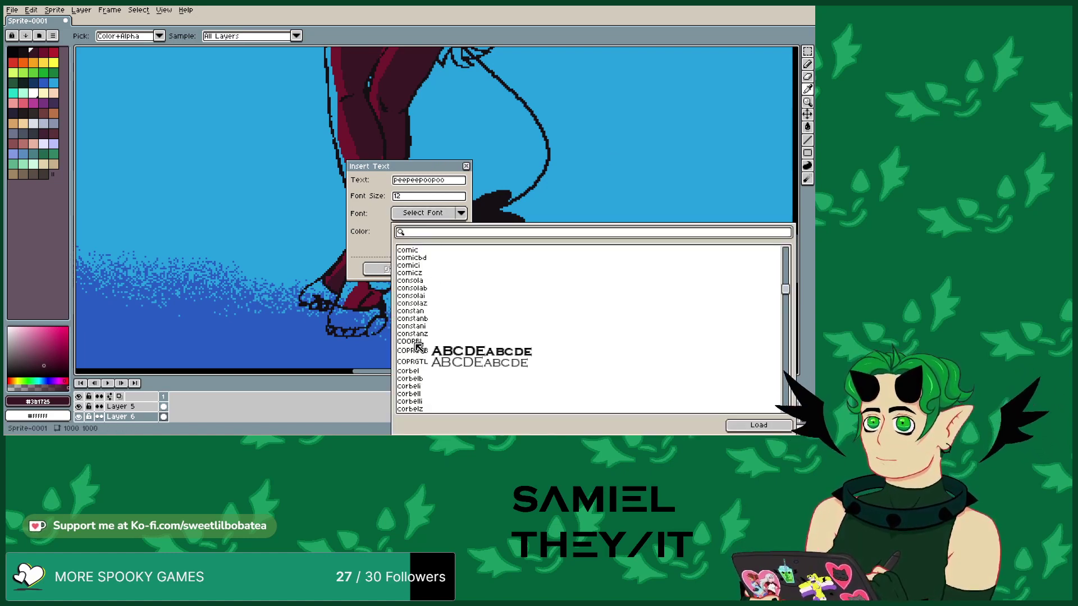
pyautogui.click(773, 428)
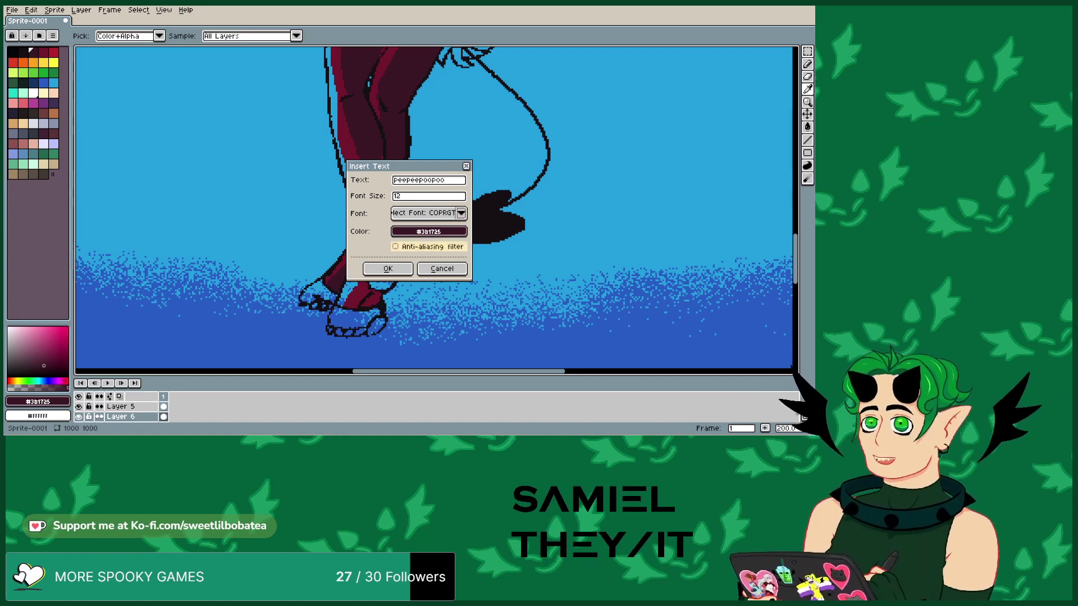
pyautogui.click(429, 232)
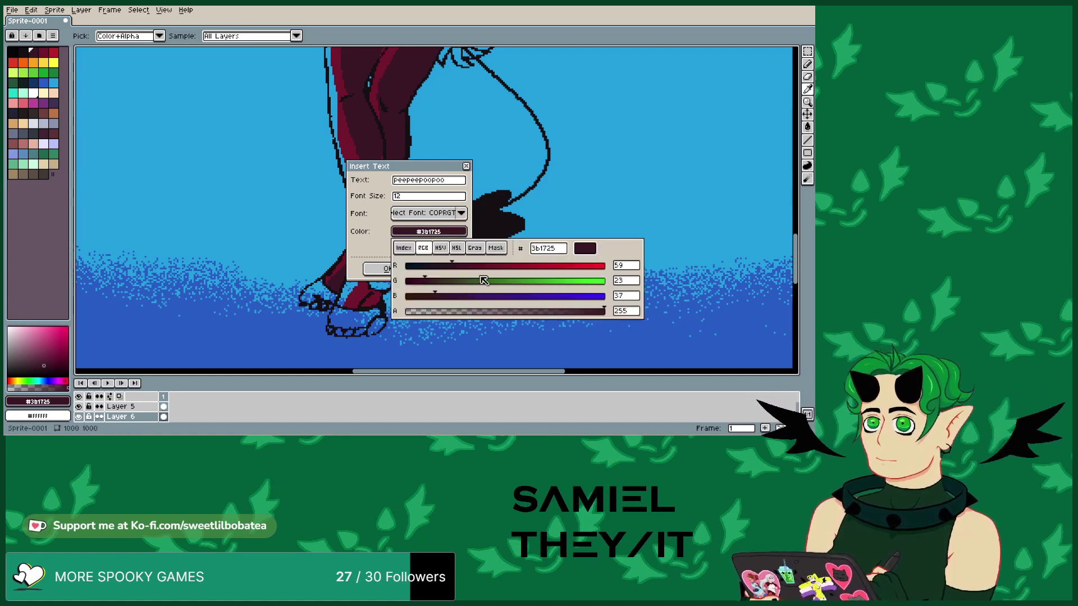
pyautogui.click(387, 239)
pyautogui.click(389, 270)
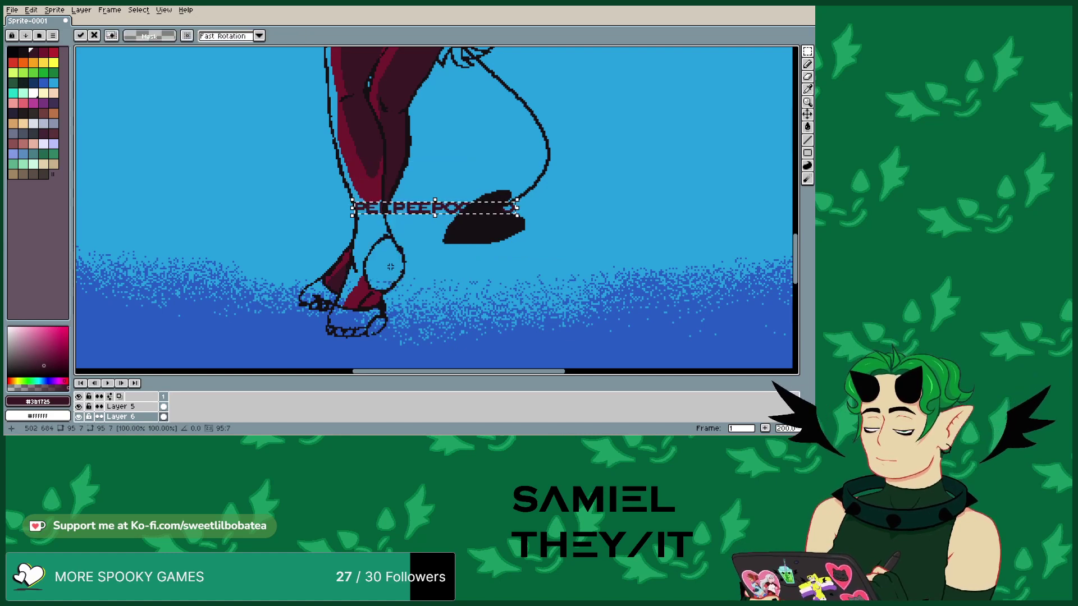
# - Stretch the inserted text to about 404 × 78 pixels, starting from a spot clear of the figure
pyautogui.moveTo(434, 199); pyautogui.dragTo(458, 112)
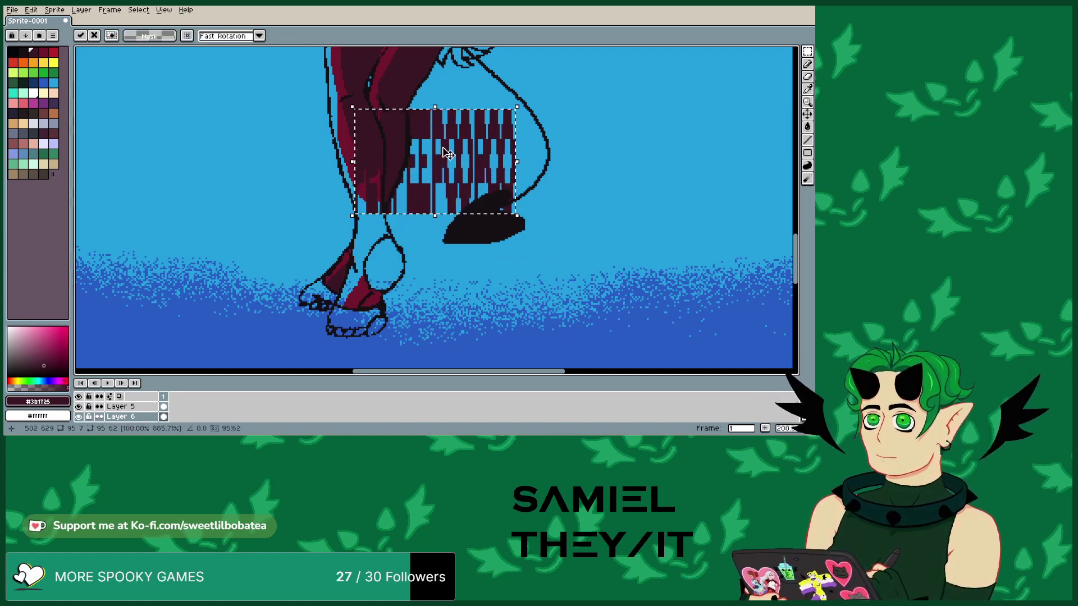
pyautogui.moveTo(458, 163); pyautogui.dragTo(680, 142)
pyautogui.scroll(-2, 602, 187)
pyautogui.scroll(2, 603, 187)
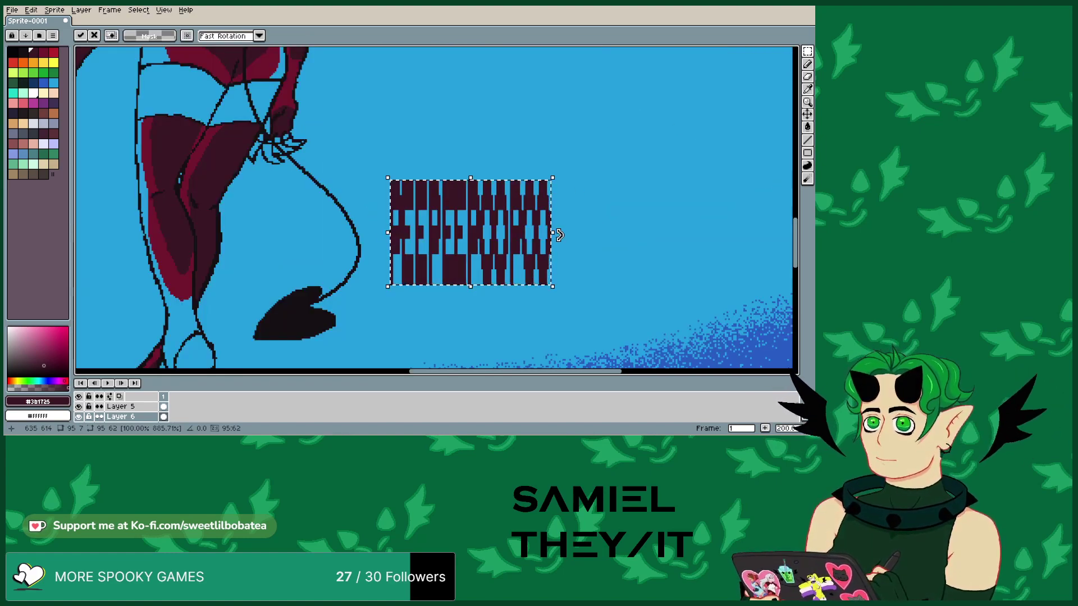
pyautogui.moveTo(552, 232); pyautogui.dragTo(767, 218)
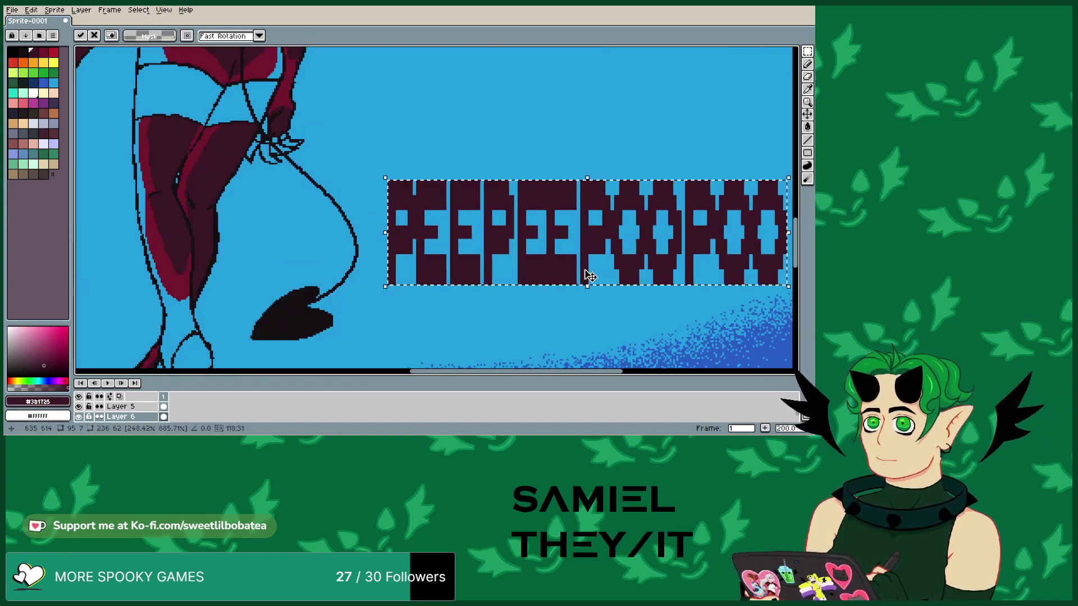
pyautogui.moveTo(585, 287); pyautogui.dragTo(586, 313)
pyautogui.moveTo(386, 247); pyautogui.dragTo(101, 247)
pyautogui.scroll(-3, 558, 215)
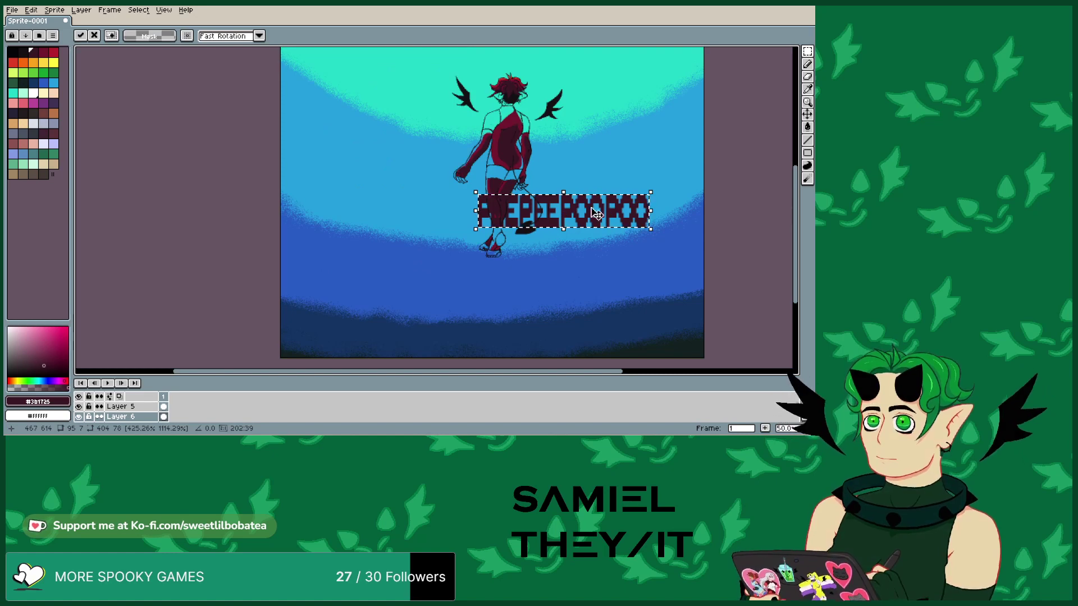
# - Move the enlarged text up into the pale glow in the sky, centred above the demon's head
pyautogui.moveTo(559, 215); pyautogui.dragTo(506, 65)
pyautogui.scroll(-2, 506, 65)
pyautogui.scroll(-1, 536, 173)
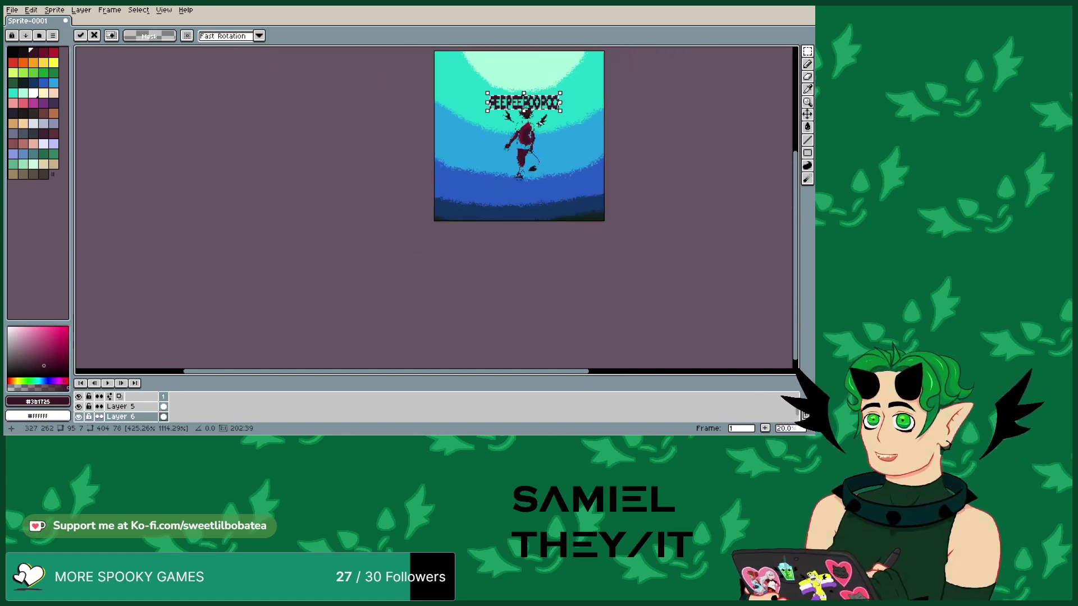
pyautogui.scroll(3, 553, 84)
pyautogui.moveTo(504, 93); pyautogui.dragTo(504, 89)
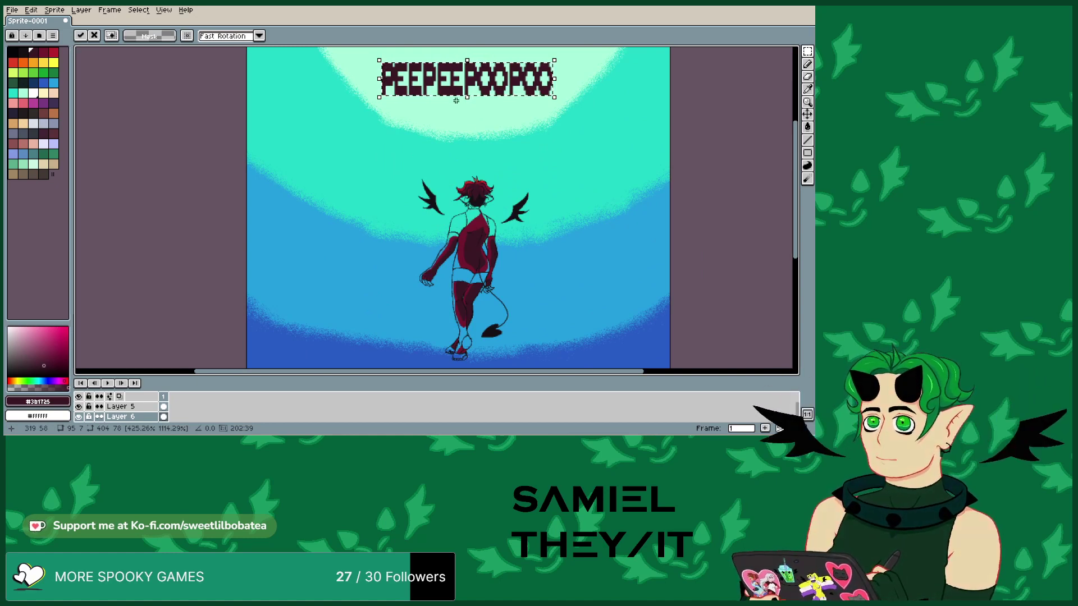
# - Undo the text insertion and redo the last edit undone beyond it
pyautogui.click(37, 12)
pyautogui.click(42, 19)
pyautogui.click(39, 12)
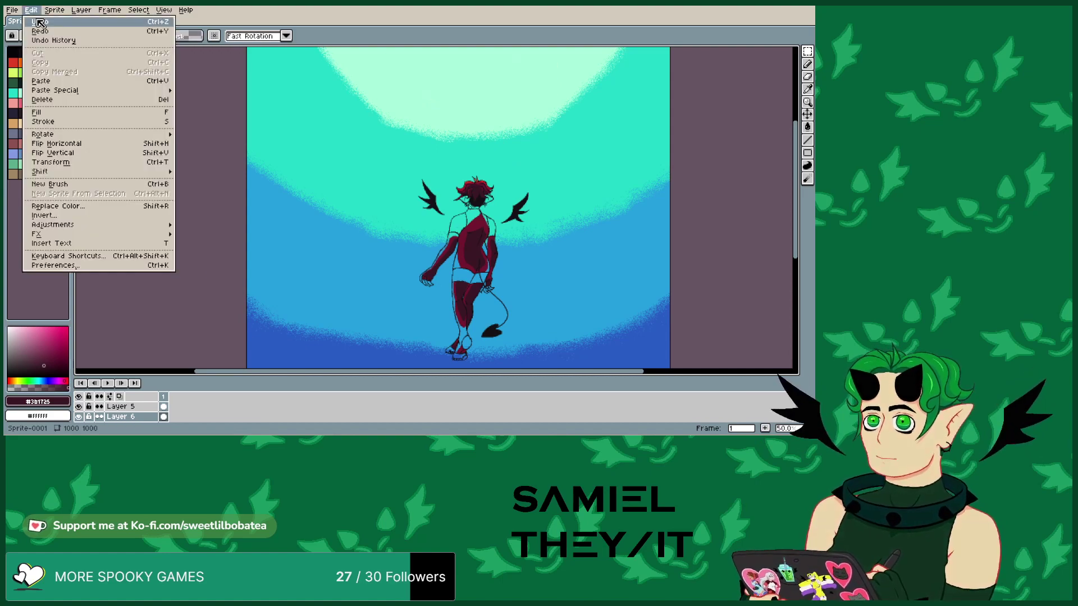
pyautogui.click(41, 12)
pyautogui.click(42, 13)
pyautogui.click(41, 12)
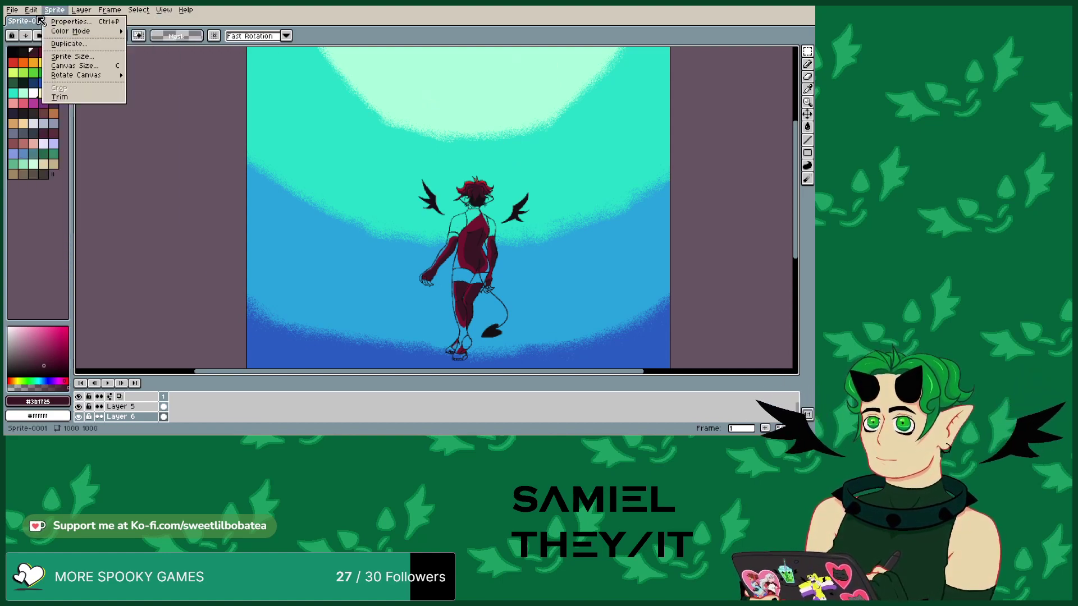
pyautogui.click(42, 12)
pyautogui.click(40, 30)
pyautogui.scroll(2, 425, 290)
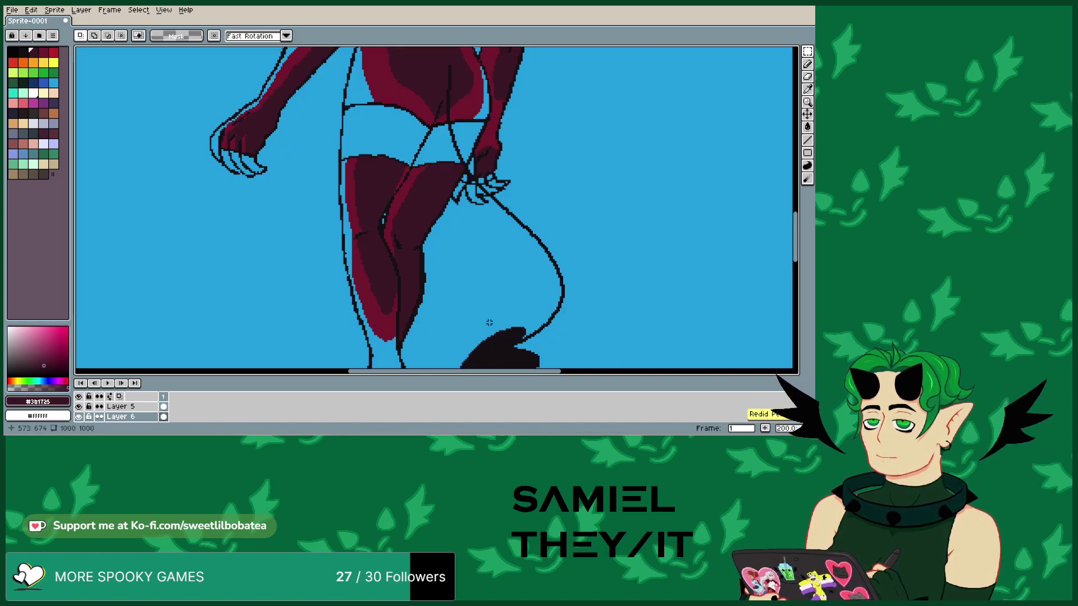
pyautogui.scroll(-3, 488, 320)
pyautogui.scroll(2, 448, 198)
pyautogui.scroll(-2, 406, 171)
pyautogui.scroll(4, 403, 230)
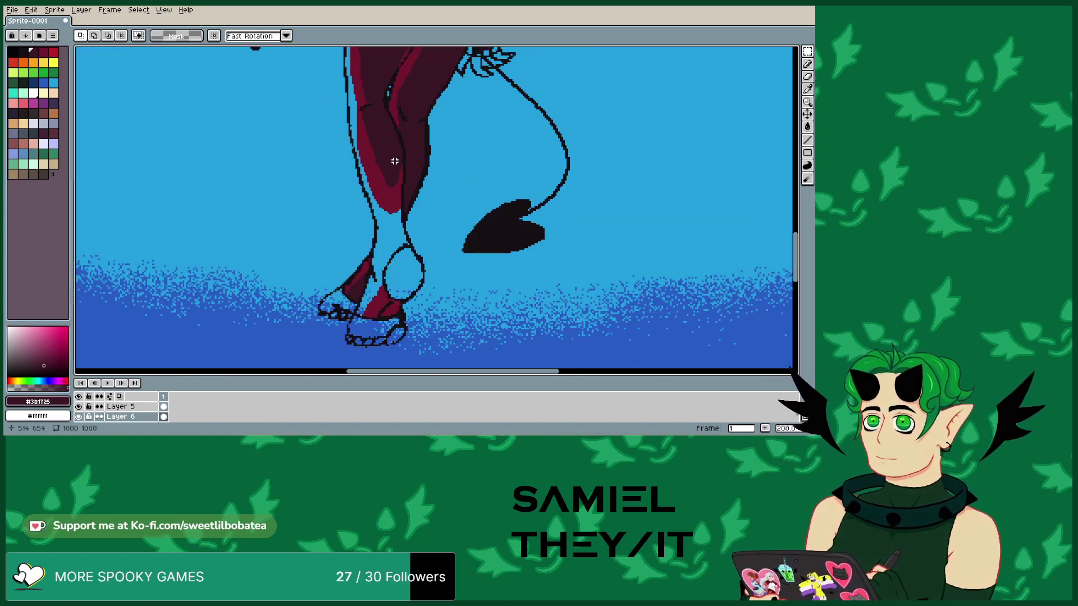
pyautogui.click(807, 89)
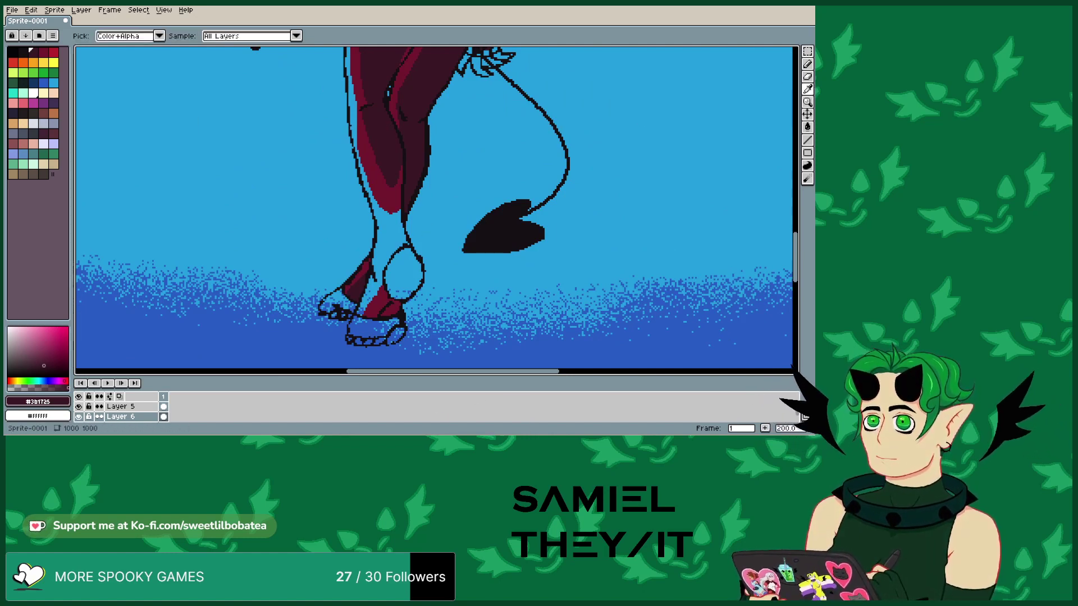
pyautogui.click(807, 64)
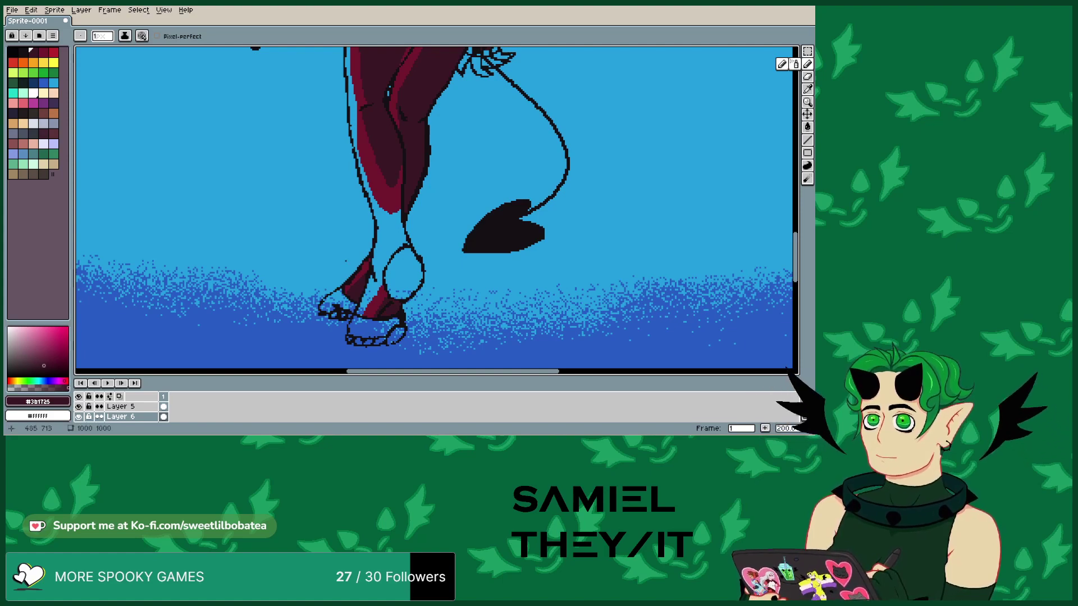
# - Sample the red #b4202a from the hair and paint the blank upper back below the neck and along the right shoulder-side edge
pyautogui.scroll(-5, 412, 207)
pyautogui.scroll(3, 412, 207)
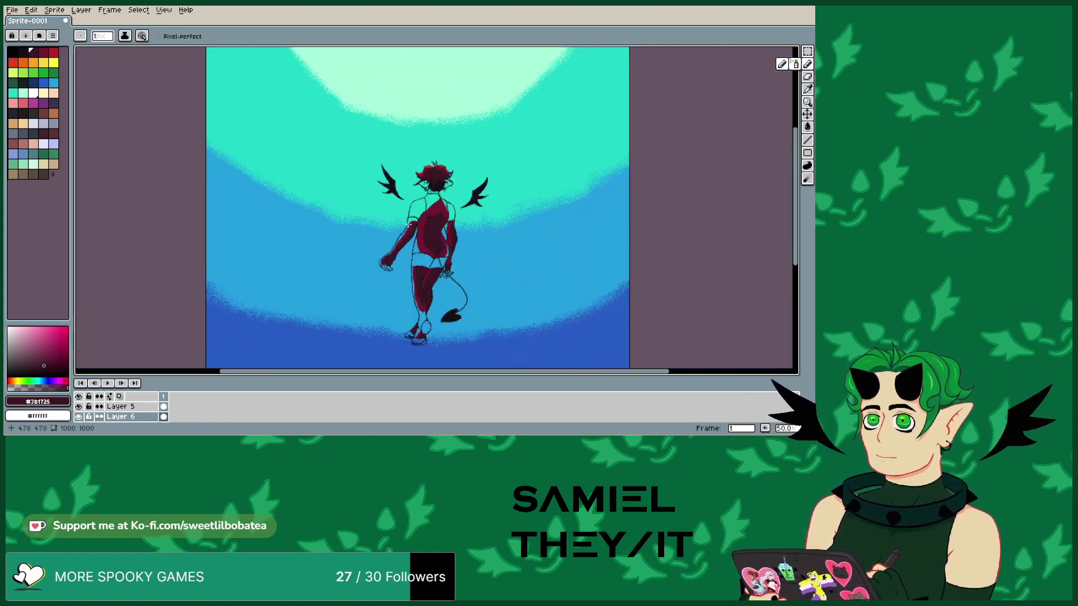
pyautogui.scroll(1, 438, 180)
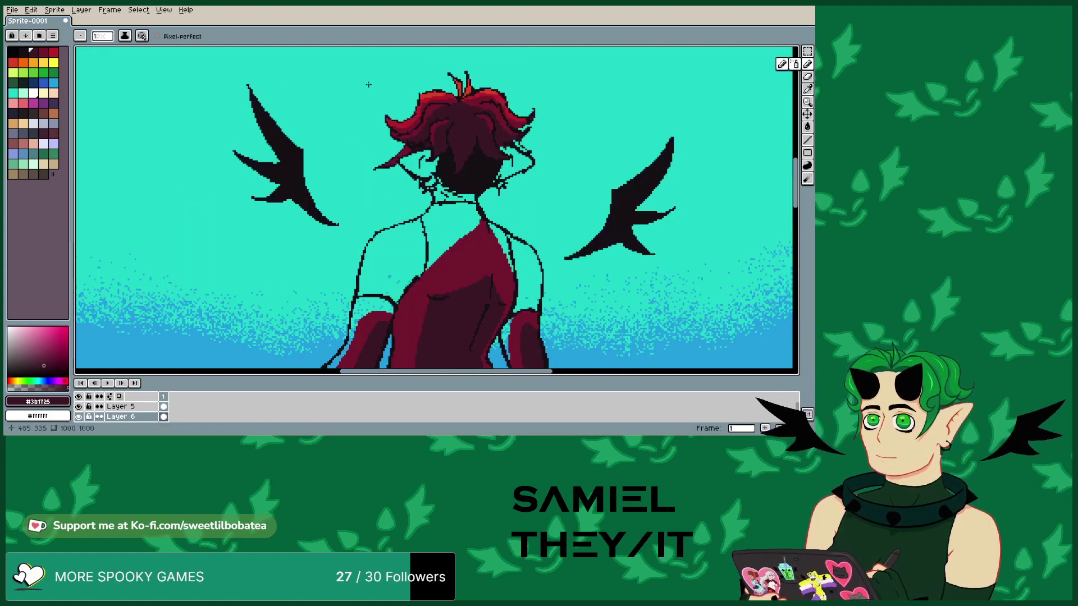
pyautogui.click(807, 88)
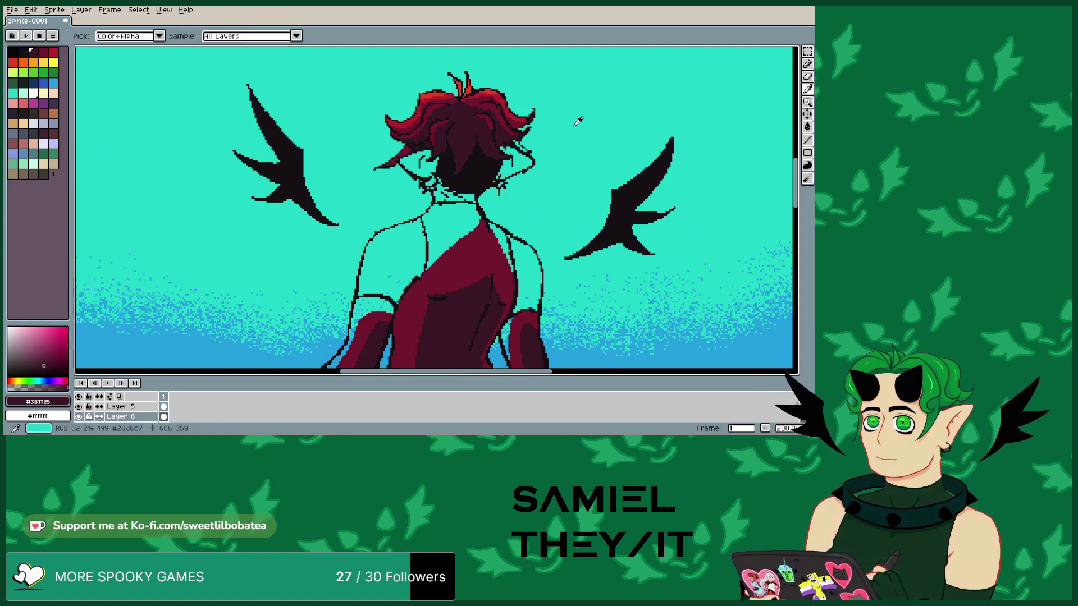
pyautogui.click(437, 94)
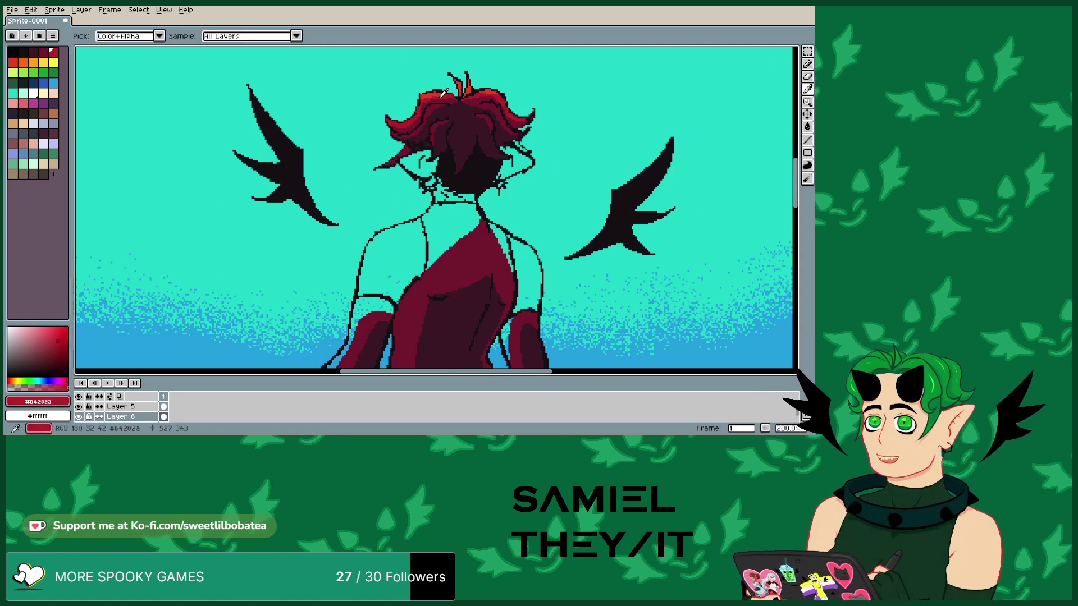
pyautogui.click(806, 64)
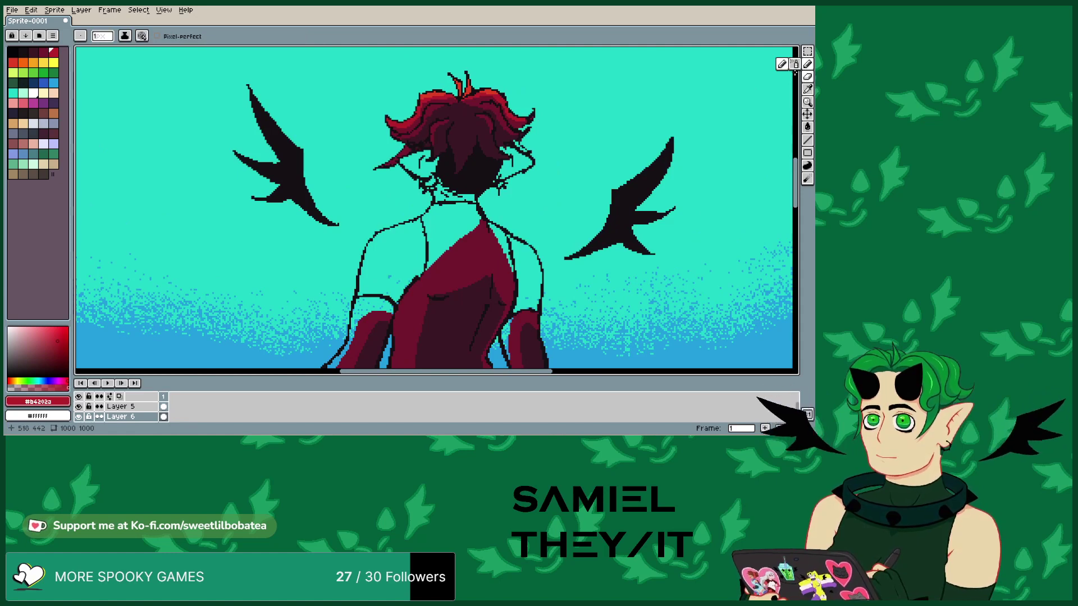
pyautogui.moveTo(429, 240); pyautogui.dragTo(435, 234)
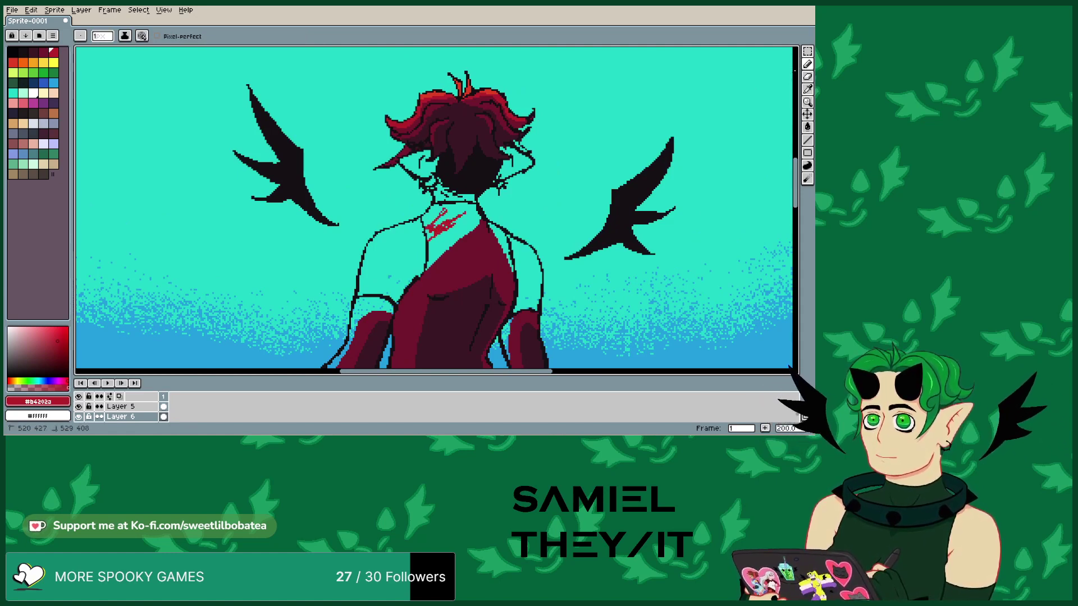
pyautogui.moveTo(433, 220); pyautogui.dragTo(436, 206)
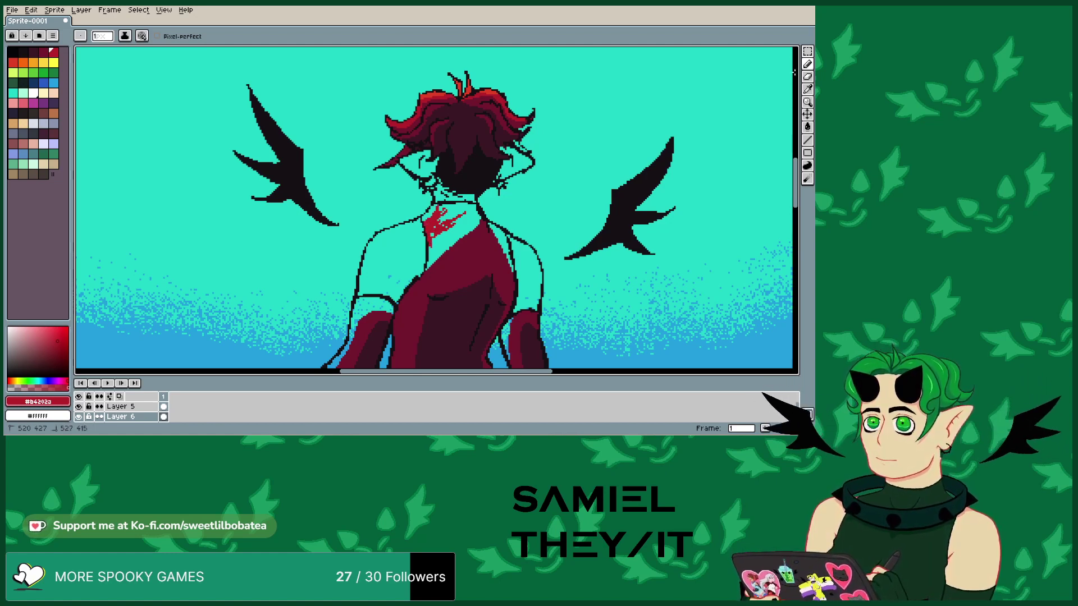
pyautogui.moveTo(439, 211); pyautogui.dragTo(465, 207)
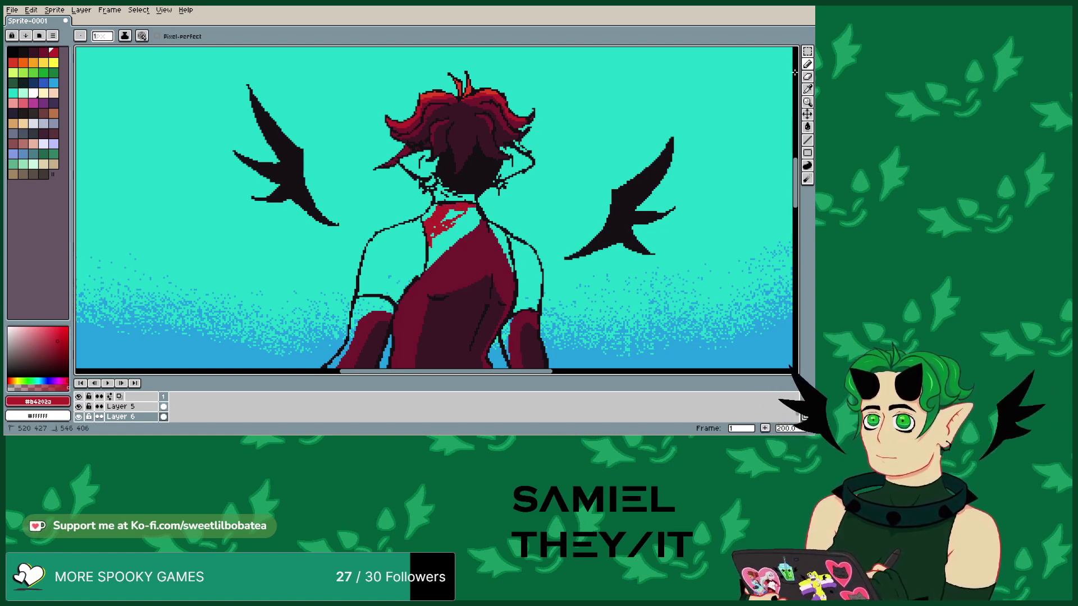
pyautogui.moveTo(477, 219); pyautogui.dragTo(439, 253)
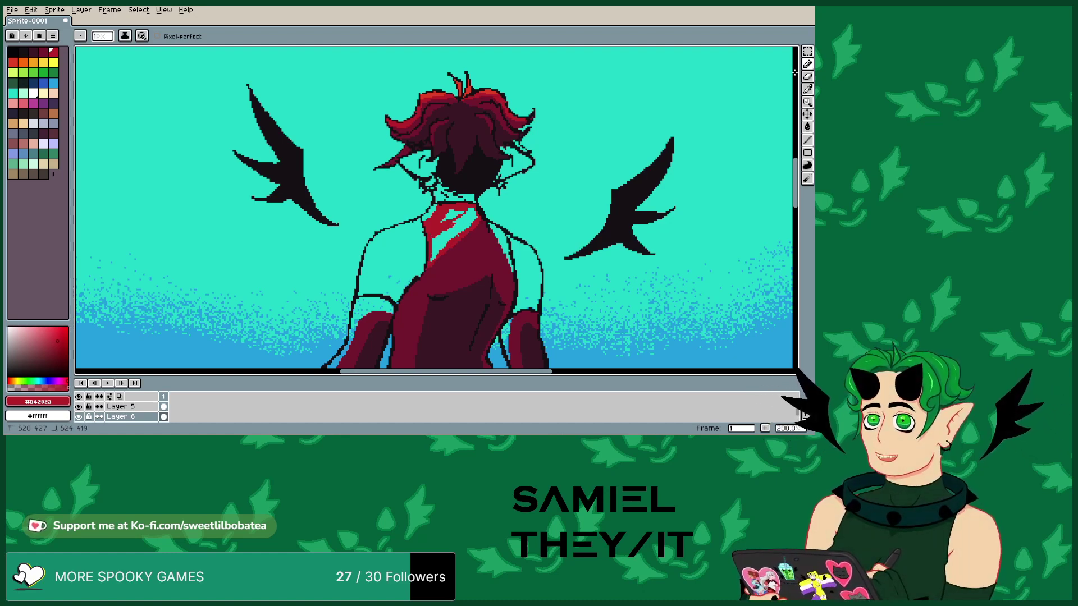
pyautogui.moveTo(445, 221); pyautogui.dragTo(453, 213)
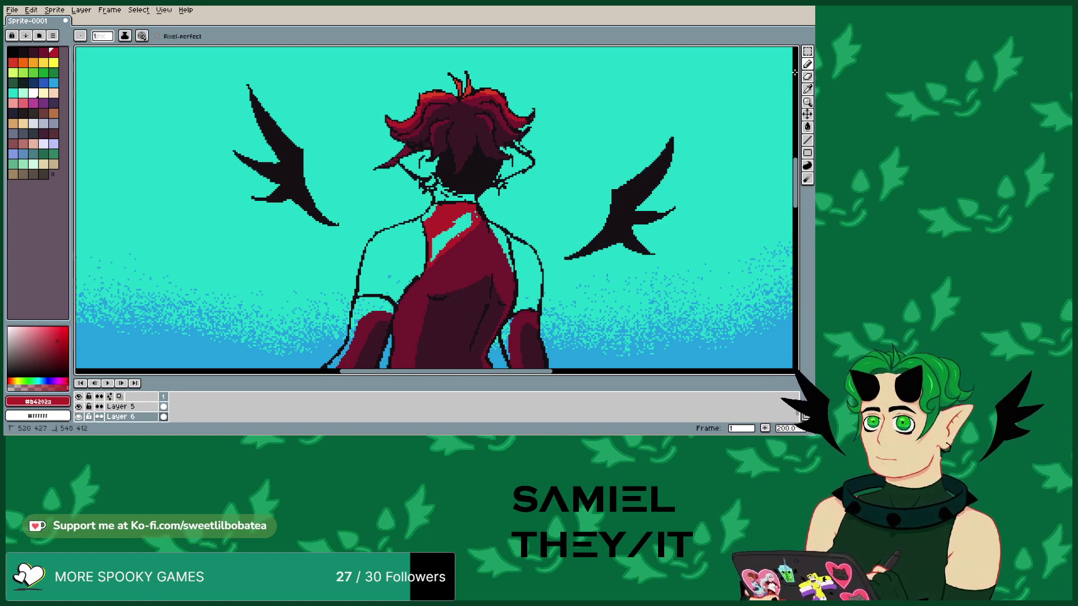
pyautogui.moveTo(460, 219); pyautogui.dragTo(463, 216)
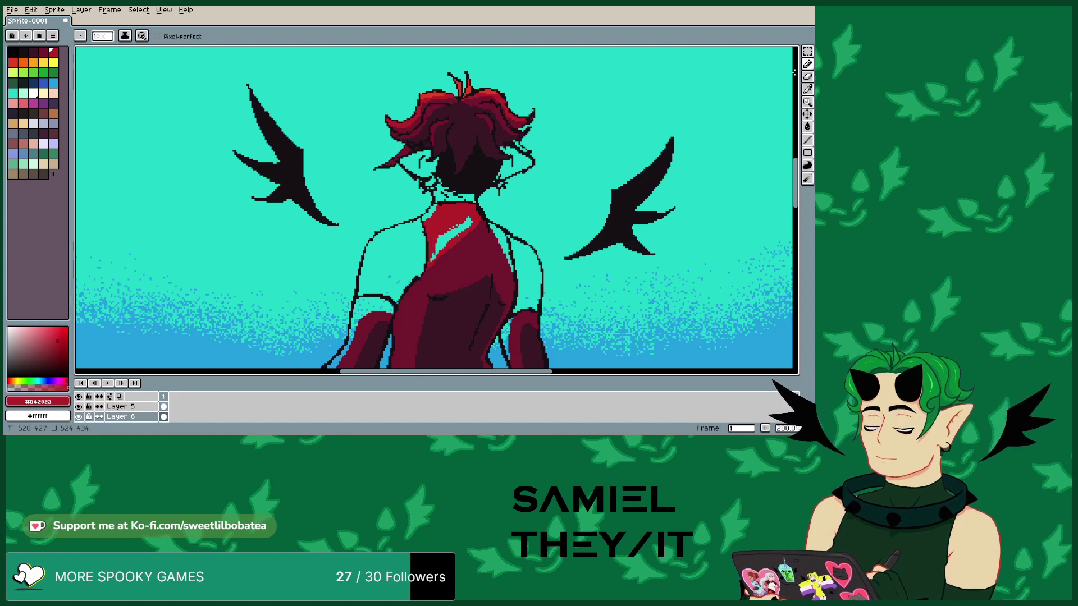
pyautogui.moveTo(431, 260); pyautogui.dragTo(457, 219)
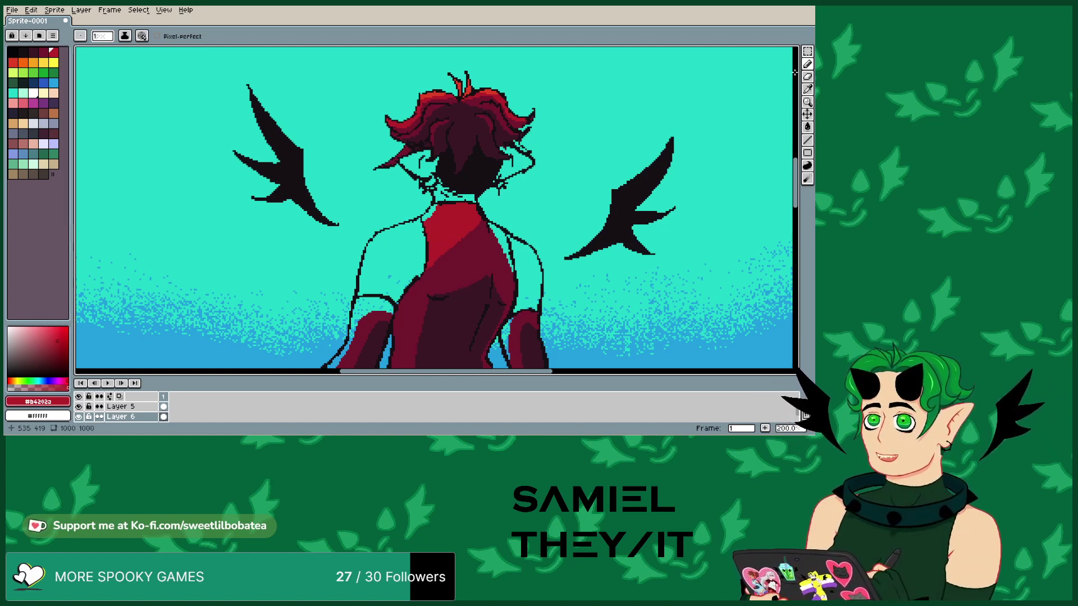
pyautogui.moveTo(432, 256)
pyautogui.mouseDown()
pyautogui.moveTo(491, 231)
pyautogui.moveTo(510, 263)
pyautogui.moveTo(492, 225)
pyautogui.moveTo(497, 234)
pyautogui.mouseUp()
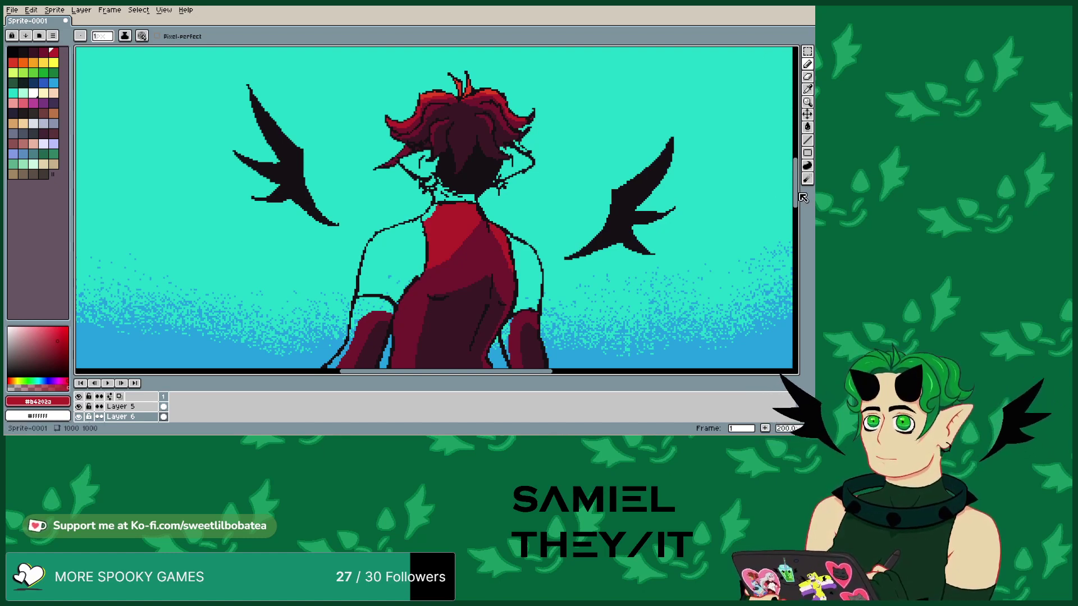
# - Paint the blank strip along the inner upper edge of the right forearm red, just below the elbow band
pyautogui.moveTo(796, 185); pyautogui.dragTo(795, 224)
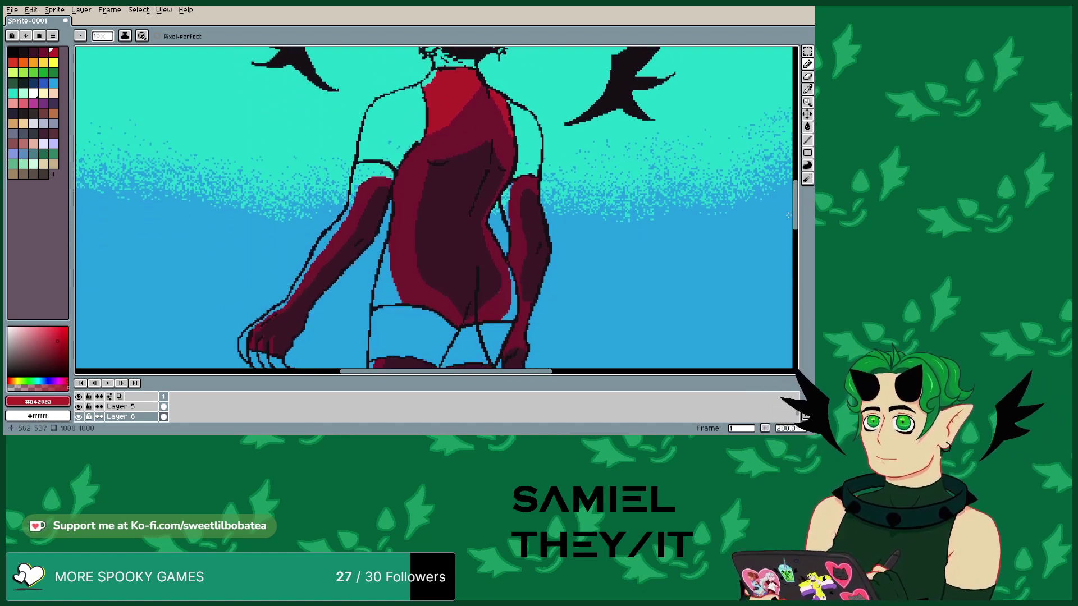
pyautogui.moveTo(506, 220); pyautogui.dragTo(505, 199)
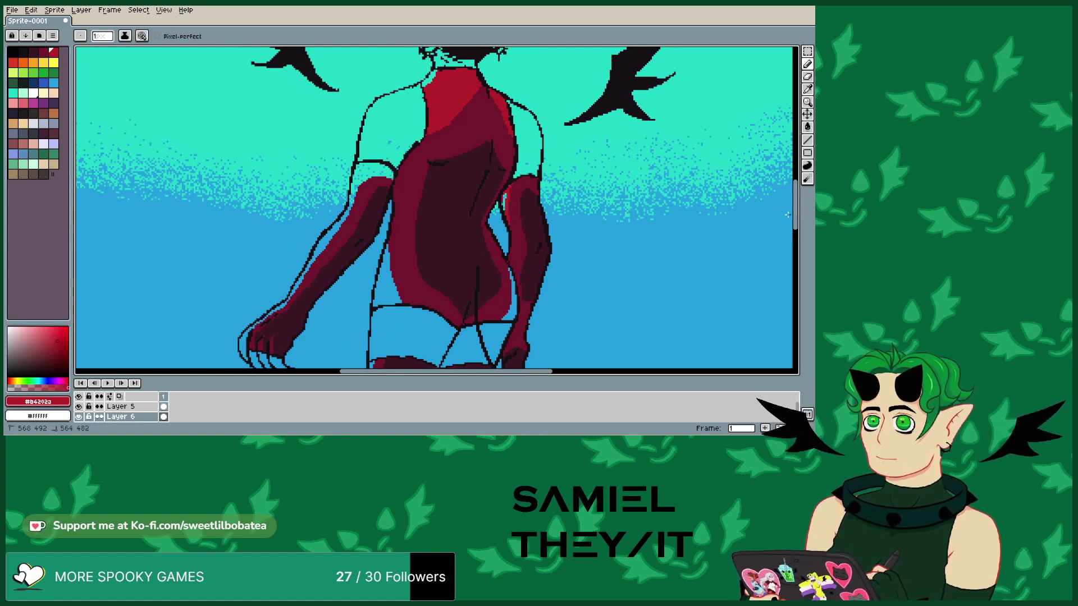
pyautogui.moveTo(505, 205); pyautogui.dragTo(503, 193)
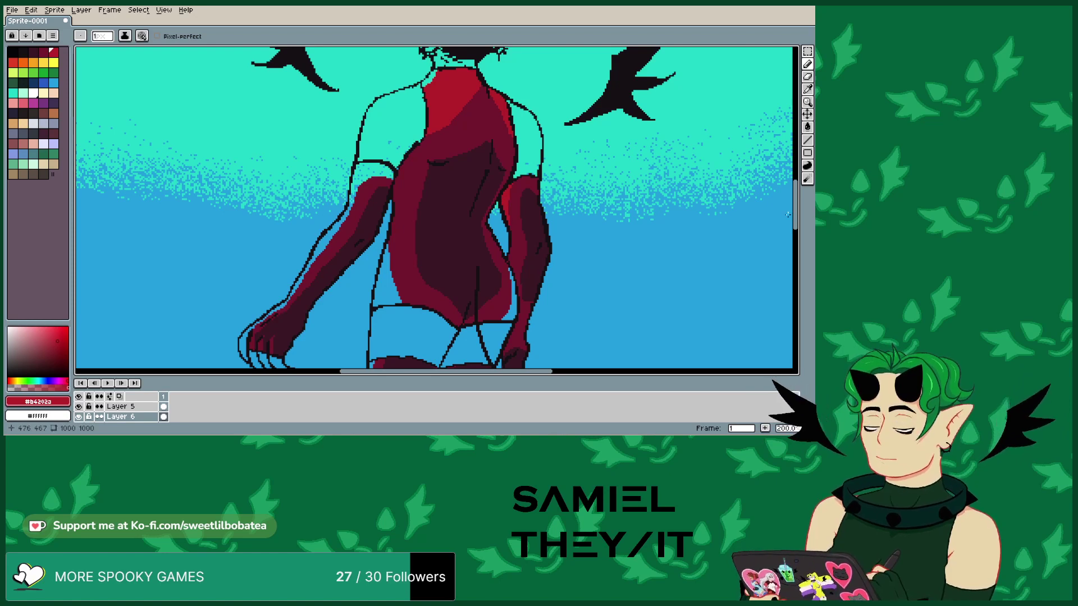
# - Paint the outer edge of the left hand and forearm red, then fill the blank band at the top of that arm
pyautogui.moveTo(244, 343); pyautogui.dragTo(241, 339)
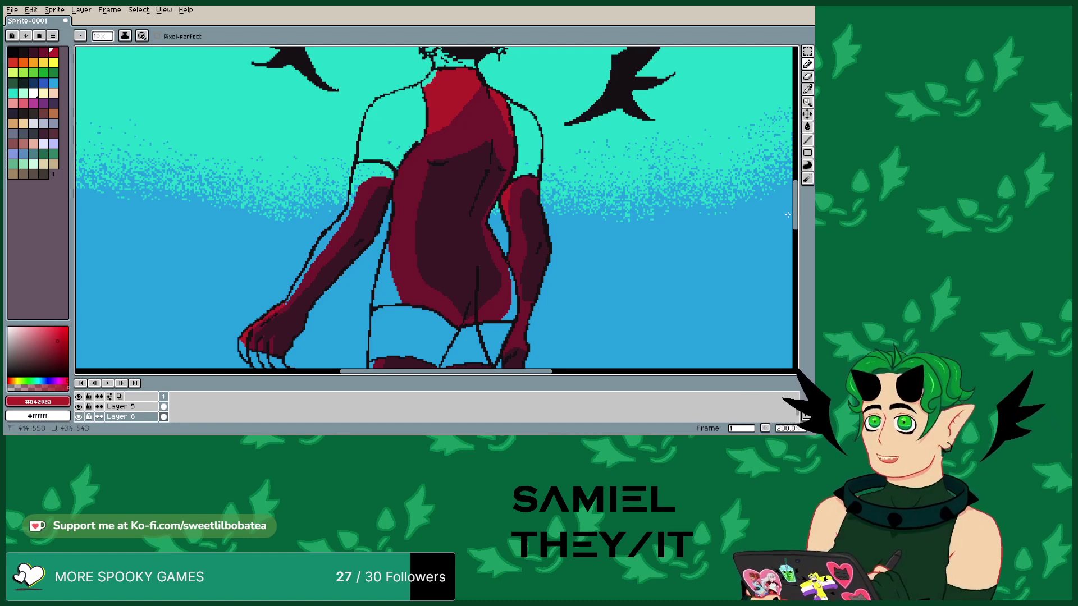
pyautogui.moveTo(290, 295); pyautogui.dragTo(300, 282)
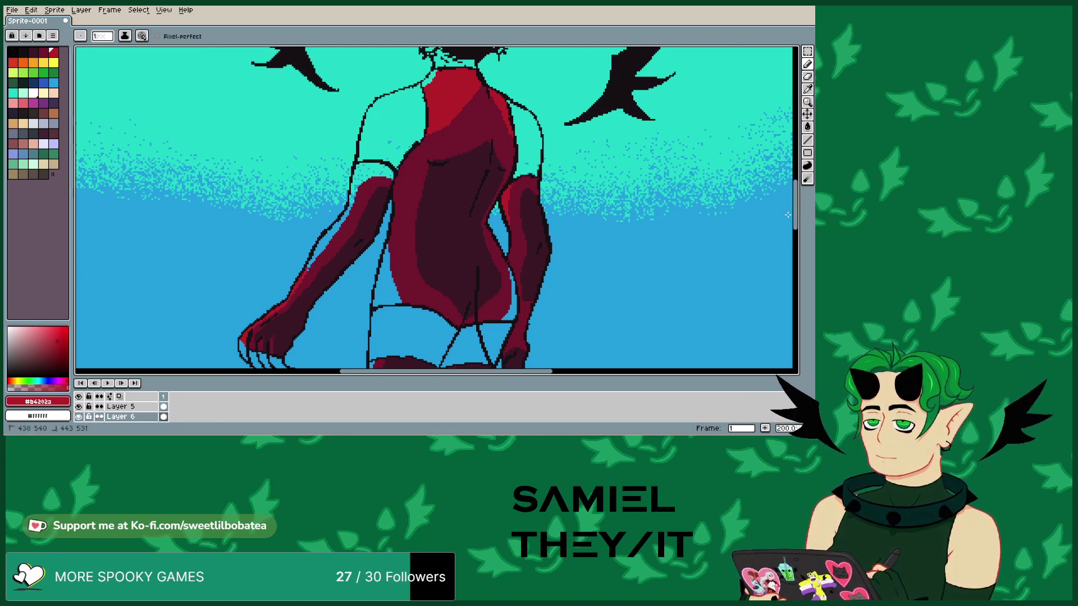
pyautogui.moveTo(304, 275)
pyautogui.mouseDown()
pyautogui.moveTo(345, 218)
pyautogui.moveTo(357, 170)
pyautogui.mouseUp()
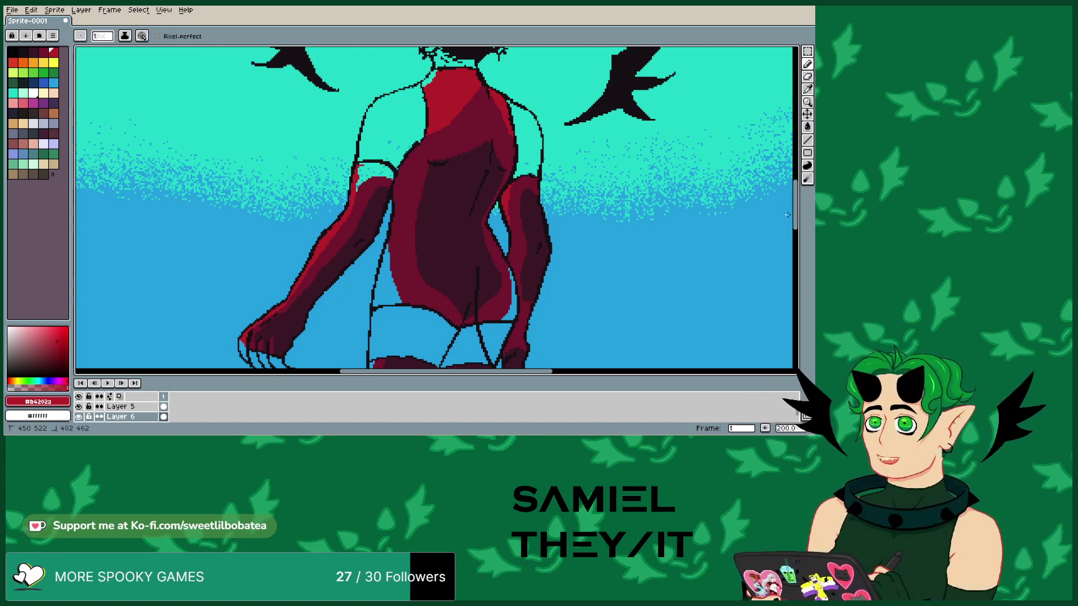
pyautogui.moveTo(360, 166); pyautogui.dragTo(388, 172)
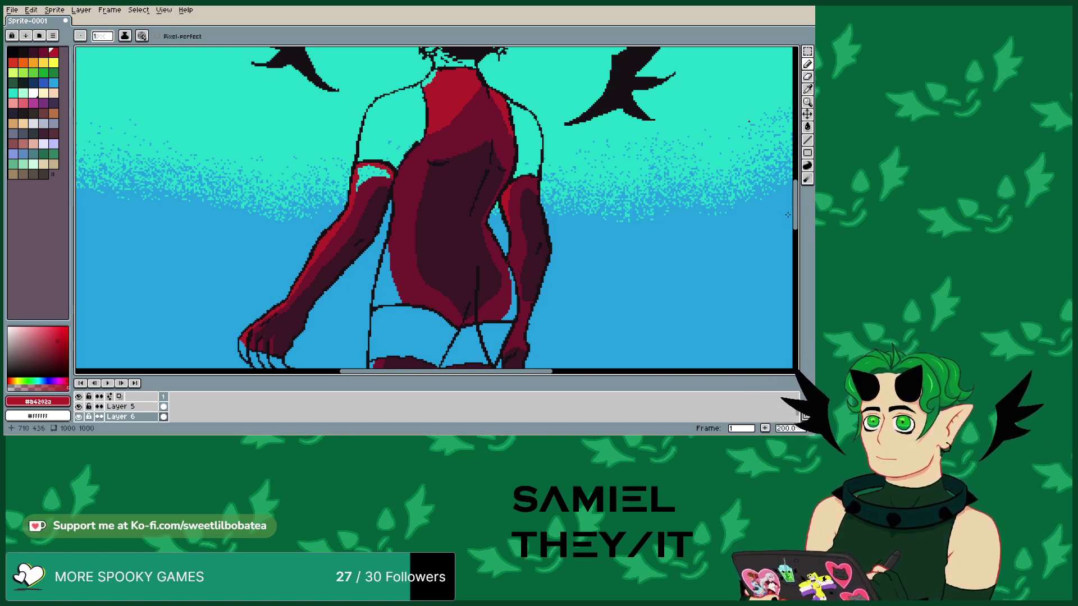
pyautogui.press('g')
pyautogui.click(367, 171)
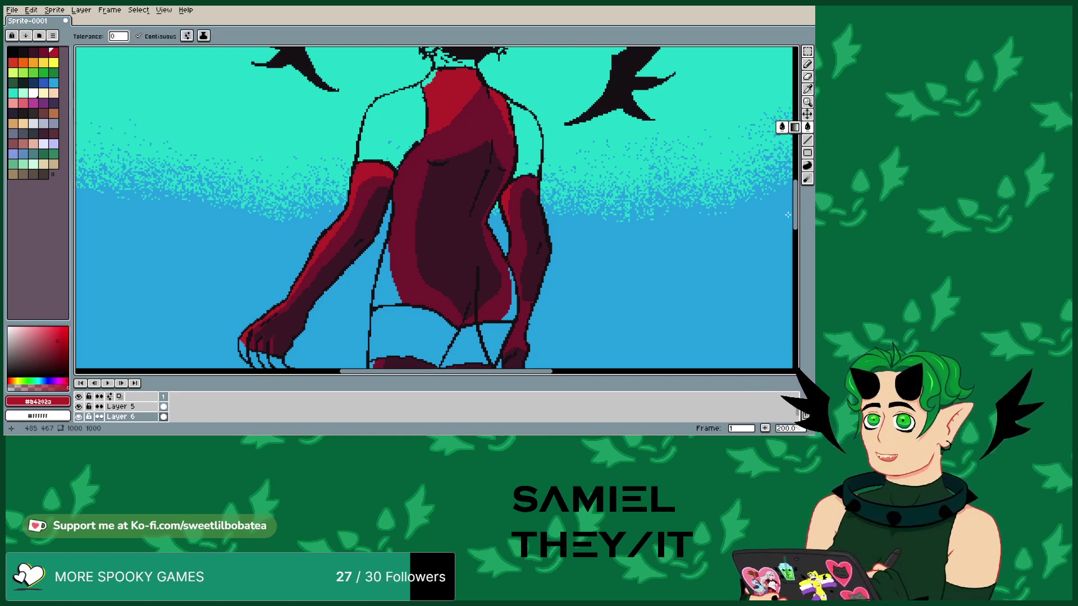
# - Fill the blank areas on the outer left hip and along the right buttock's edge with red #b4202a
pyautogui.press('b')
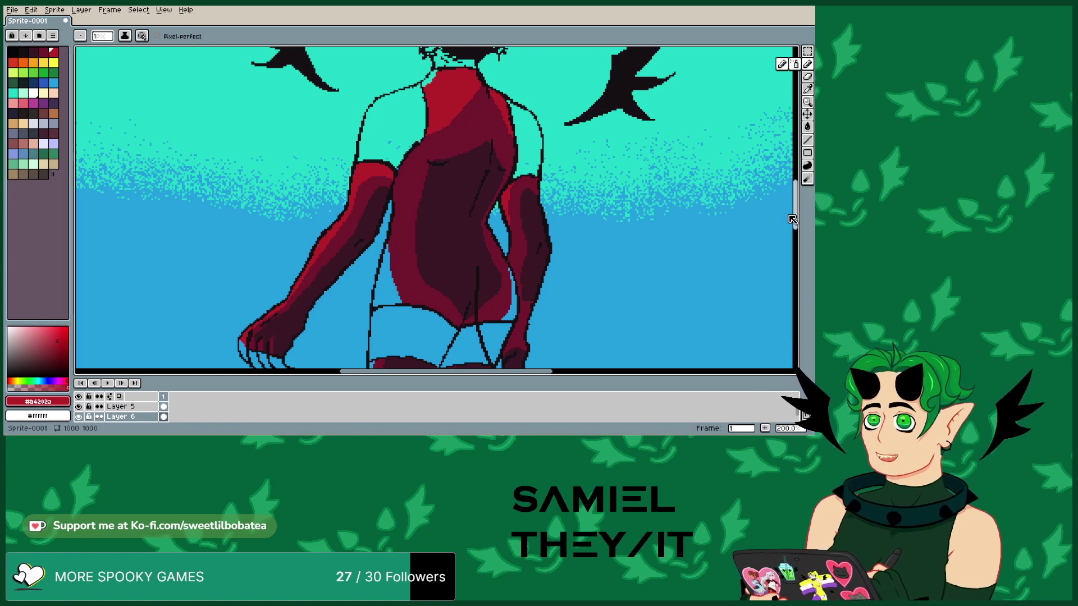
pyautogui.scroll(-3, 791, 219)
pyautogui.scroll(2, 792, 219)
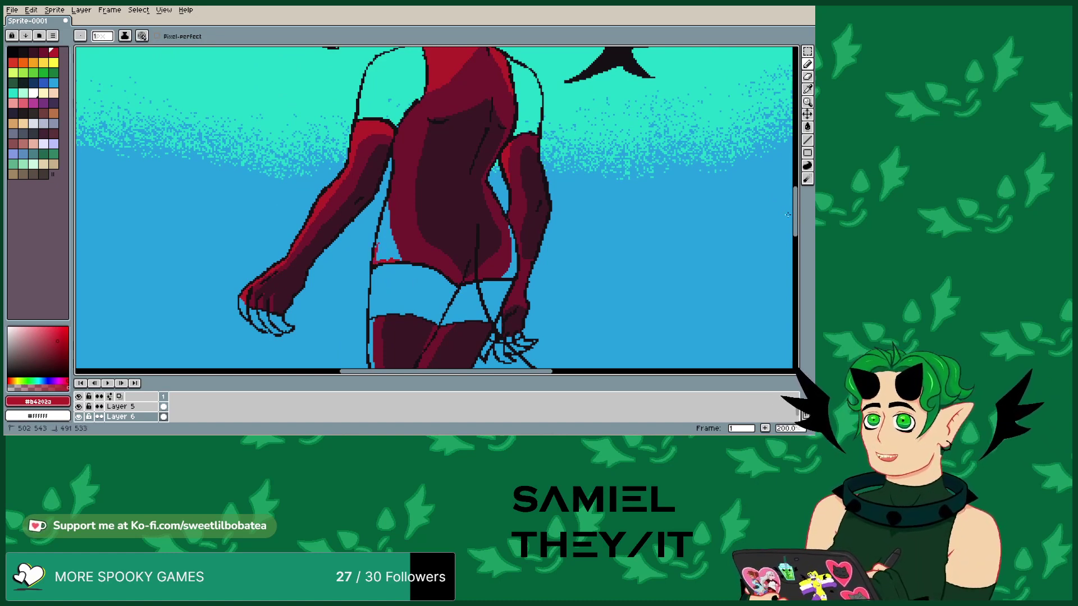
pyautogui.moveTo(381, 233); pyautogui.dragTo(378, 243)
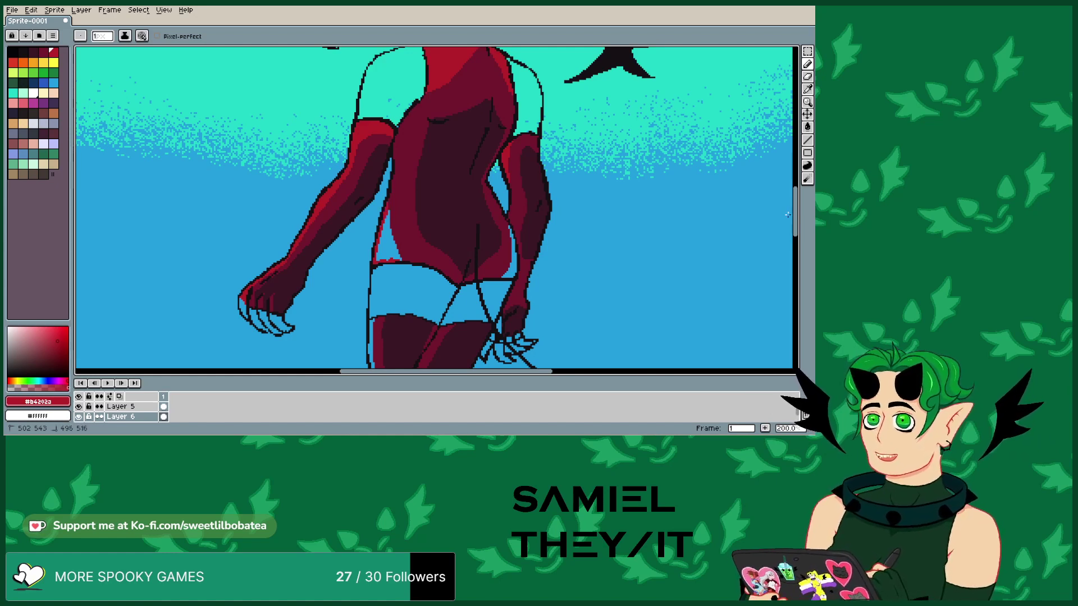
pyautogui.moveTo(389, 213); pyautogui.dragTo(386, 226)
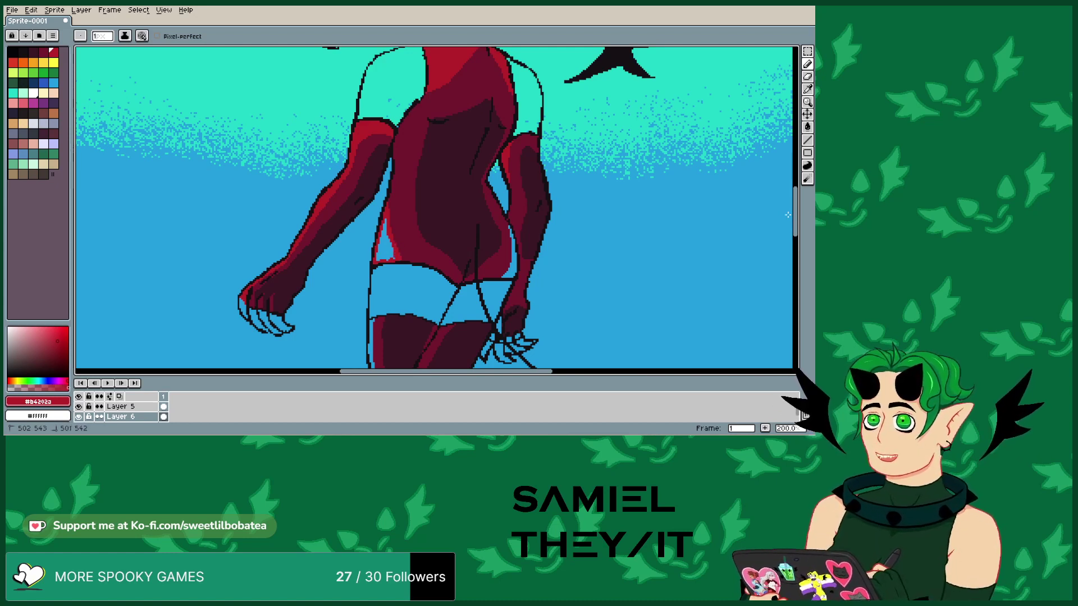
pyautogui.moveTo(391, 257)
pyautogui.mouseDown()
pyautogui.moveTo(381, 227)
pyautogui.moveTo(384, 247)
pyautogui.mouseUp()
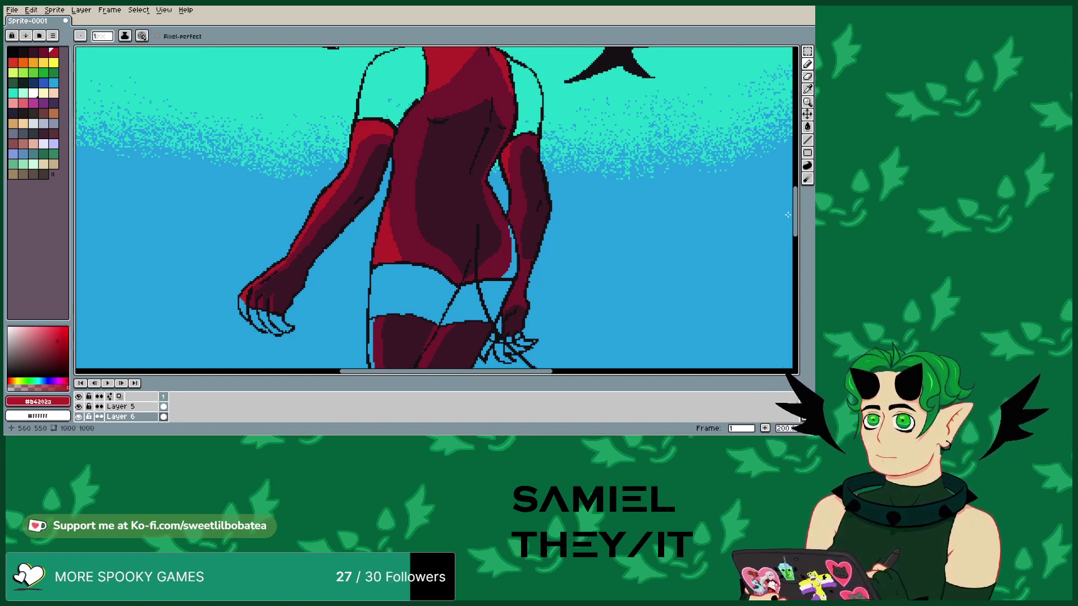
pyautogui.moveTo(505, 272); pyautogui.dragTo(508, 276)
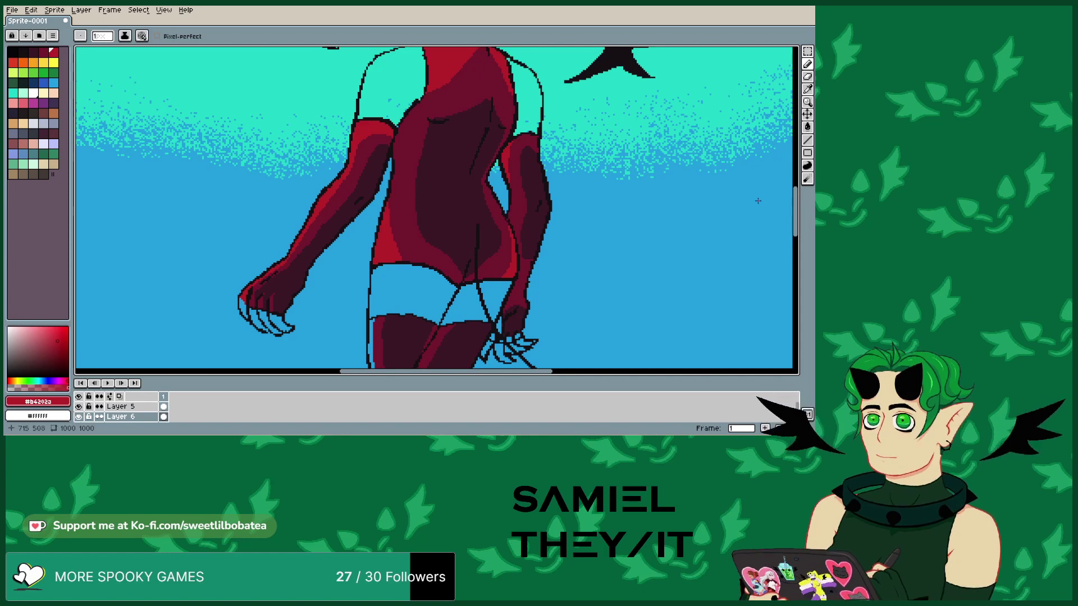
# - Fill the blank ankle, lower calf and front foot of the crossed leg with red #b4202a
pyautogui.moveTo(795, 206); pyautogui.dragTo(792, 236)
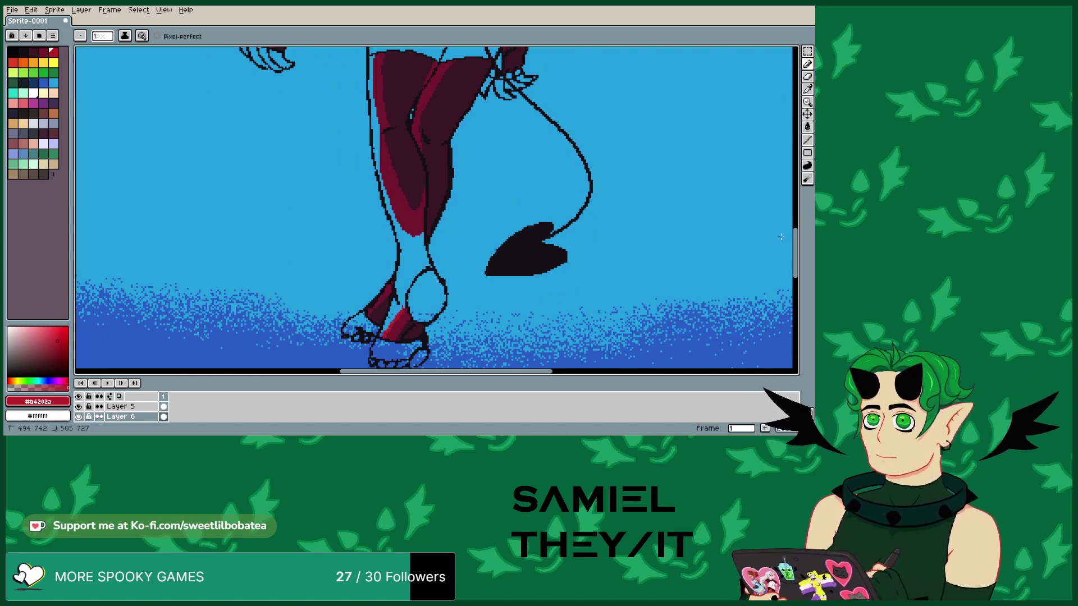
pyautogui.hotkey('ctrl', 'z')
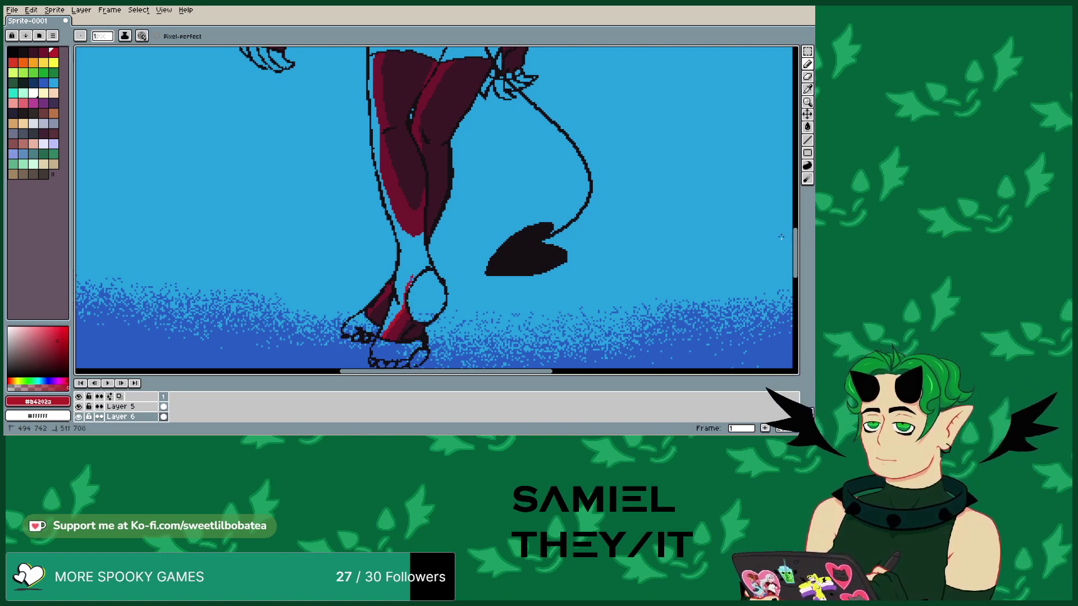
pyautogui.hotkey('ctrl', 'y')
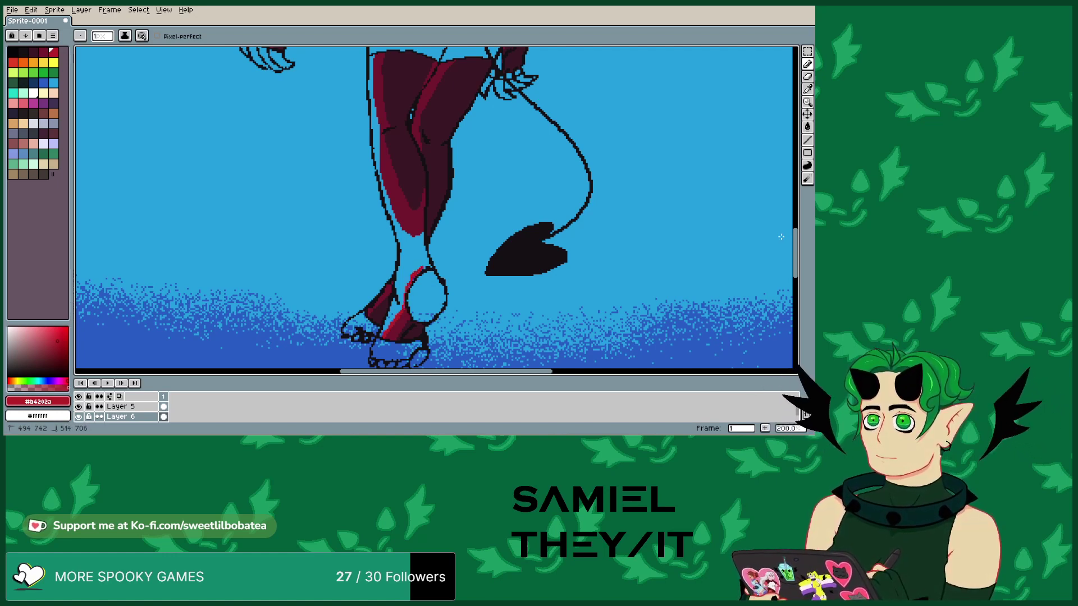
pyautogui.moveTo(427, 257); pyautogui.dragTo(424, 247)
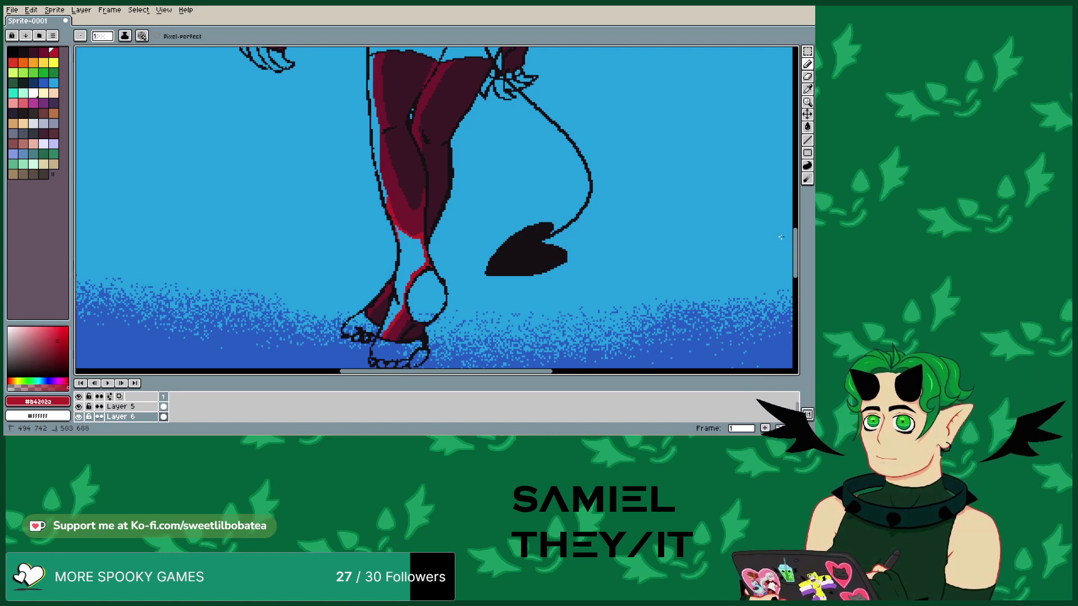
pyautogui.moveTo(397, 226); pyautogui.dragTo(390, 314)
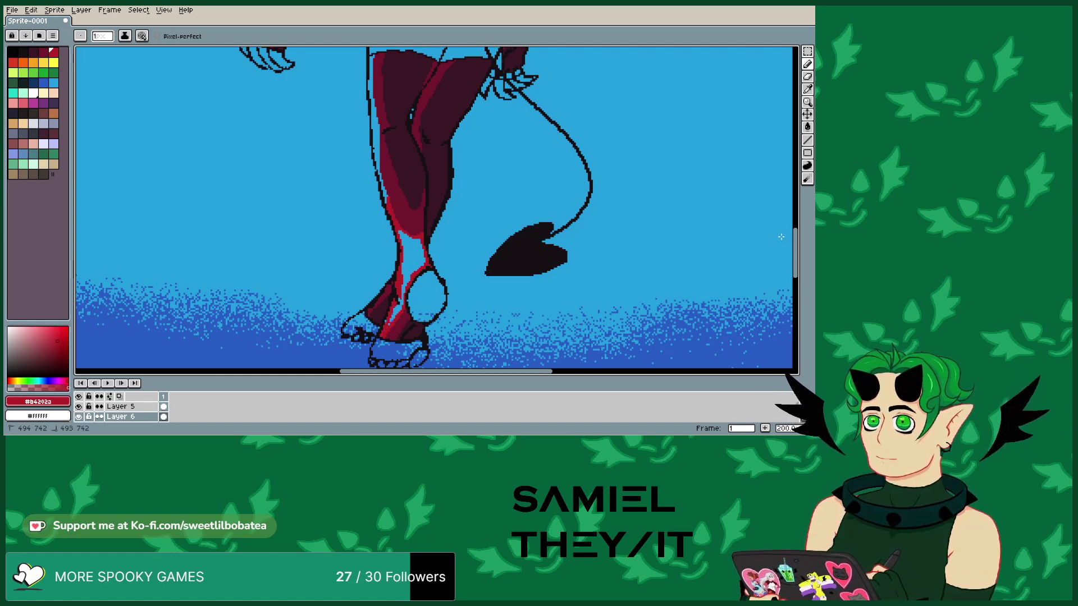
pyautogui.moveTo(393, 306)
pyautogui.mouseDown()
pyautogui.moveTo(397, 321)
pyautogui.moveTo(424, 264)
pyautogui.moveTo(404, 262)
pyautogui.moveTo(402, 230)
pyautogui.mouseUp()
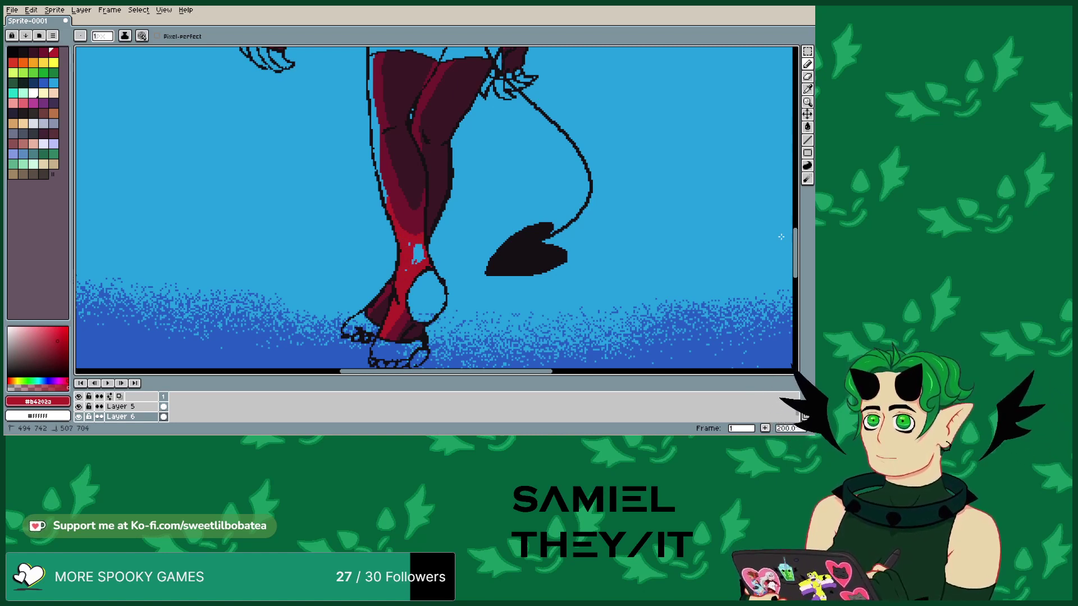
pyautogui.moveTo(417, 261); pyautogui.dragTo(423, 246)
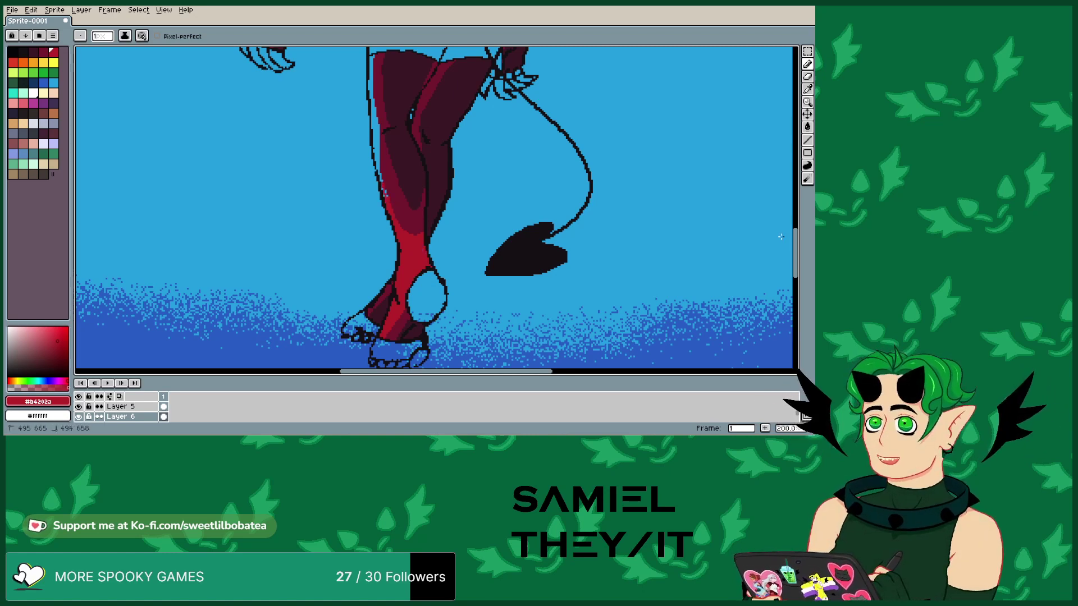
# - Paint the blank strip along the left leg's outer edge red, from the calf up to the thigh-high's top
pyautogui.moveTo(383, 183)
pyautogui.mouseDown()
pyautogui.moveTo(386, 200)
pyautogui.moveTo(376, 155)
pyautogui.mouseUp()
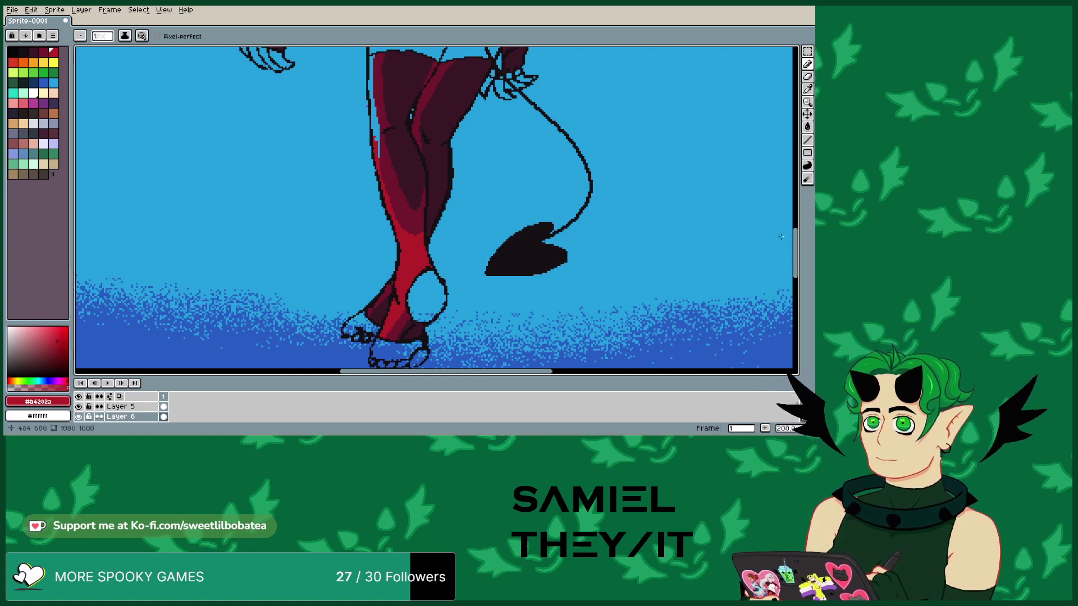
pyautogui.moveTo(379, 157); pyautogui.dragTo(377, 135)
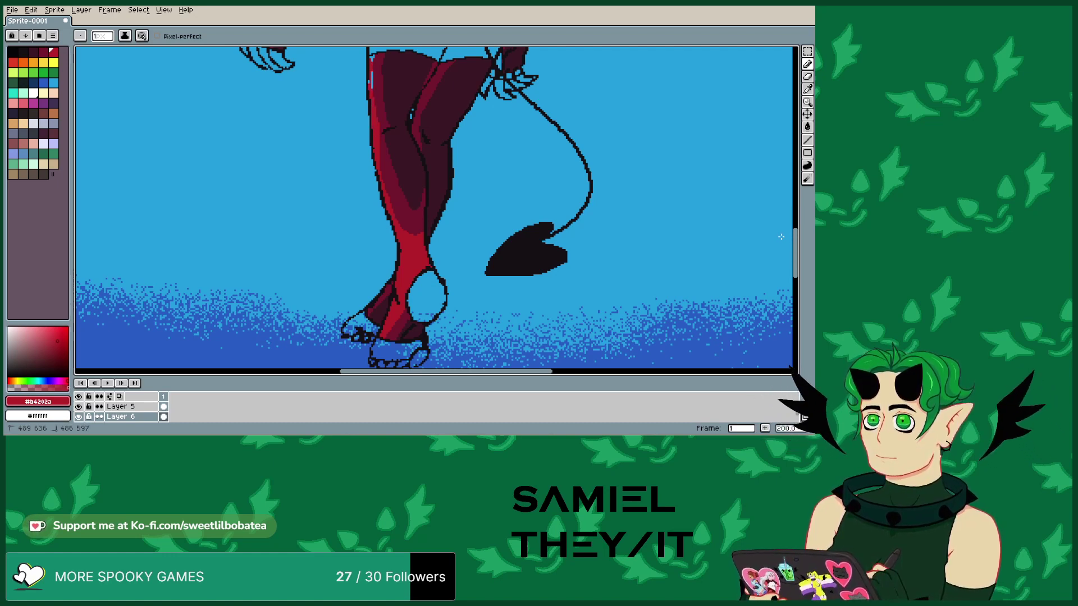
pyautogui.moveTo(372, 88); pyautogui.dragTo(371, 73)
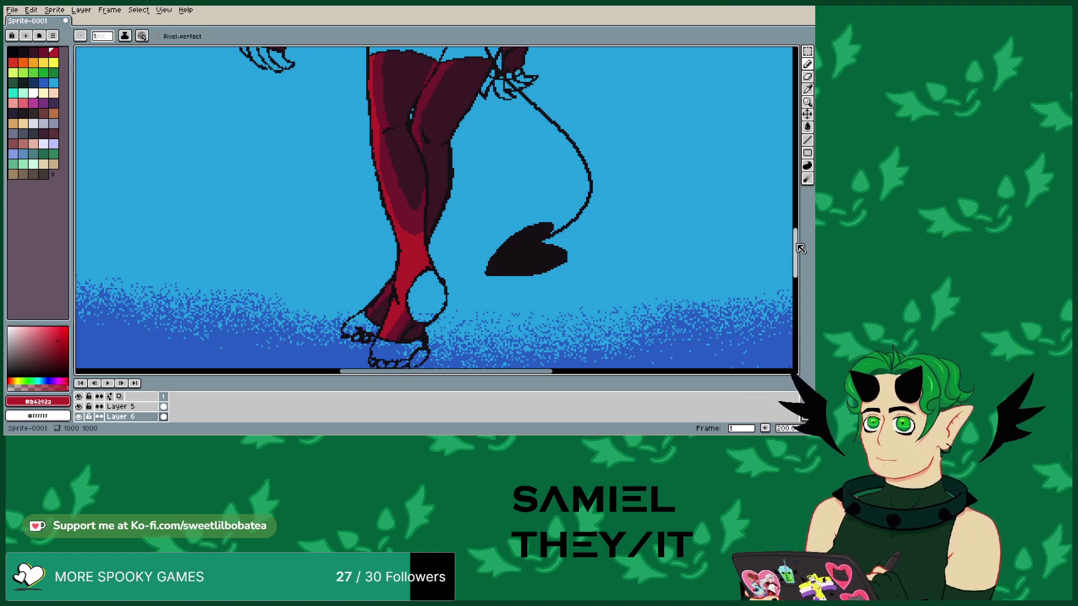
# - Sample the crimson #73172d and shade the lower calf and ankle, leaving a red strip along the outer edge
pyautogui.moveTo(796, 247); pyautogui.dragTo(747, 235)
pyautogui.click(807, 89)
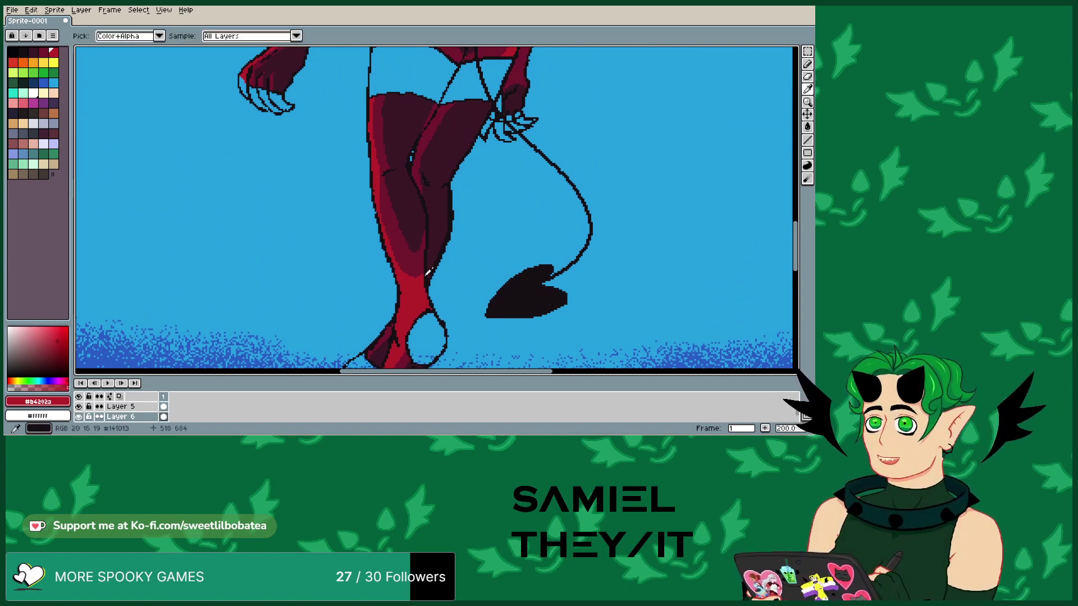
pyautogui.click(561, 199)
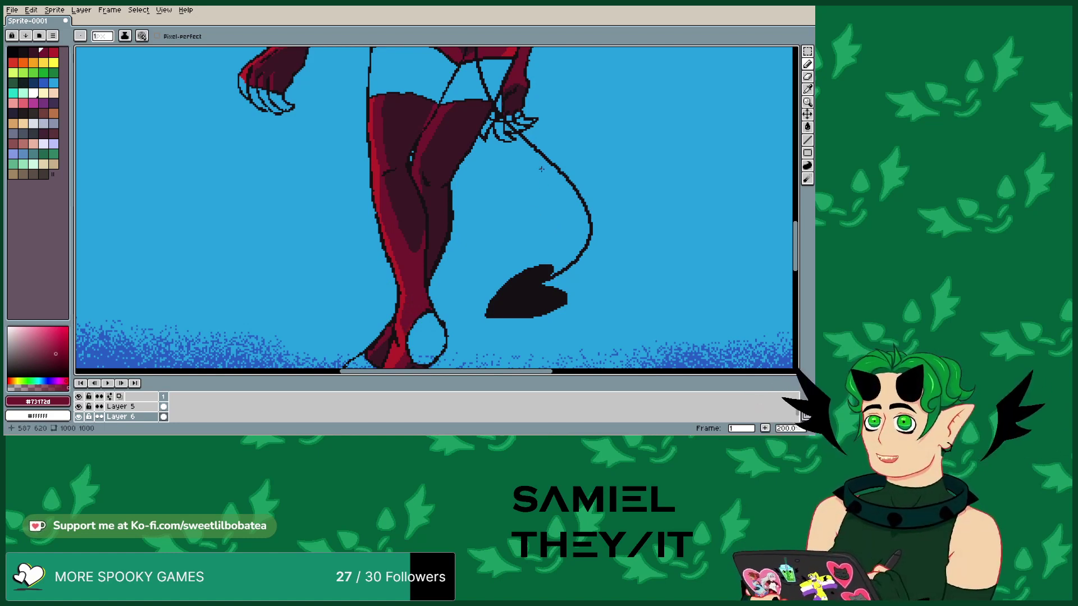
pyautogui.moveTo(798, 245); pyautogui.dragTo(798, 238)
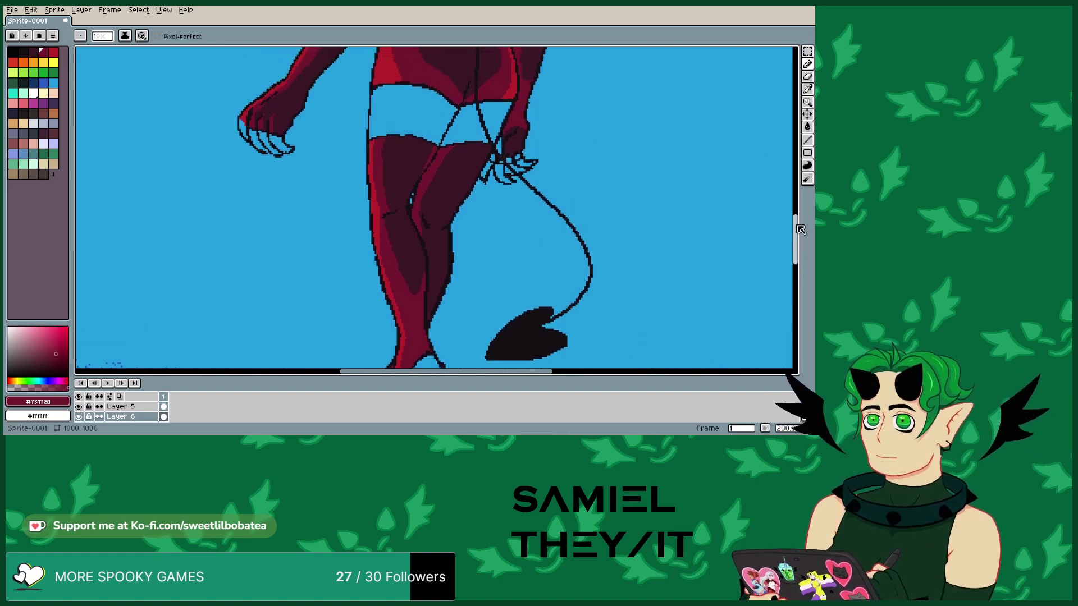
# - Sample the dark maroon #3b1725 and extend the shadow on the left knee and calf
pyautogui.click(807, 89)
pyautogui.click(409, 240)
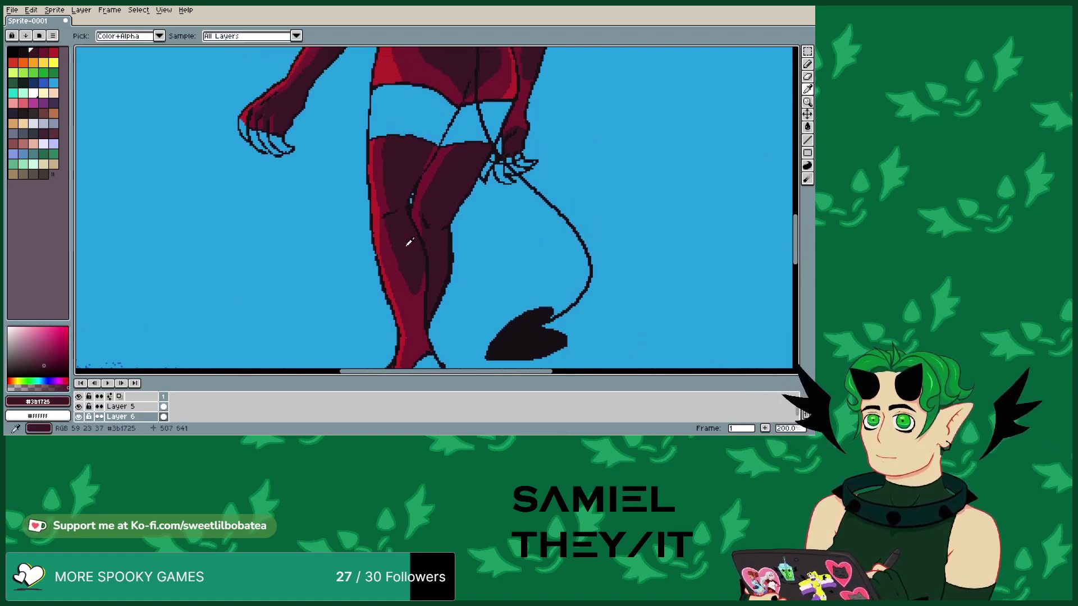
pyautogui.press('b')
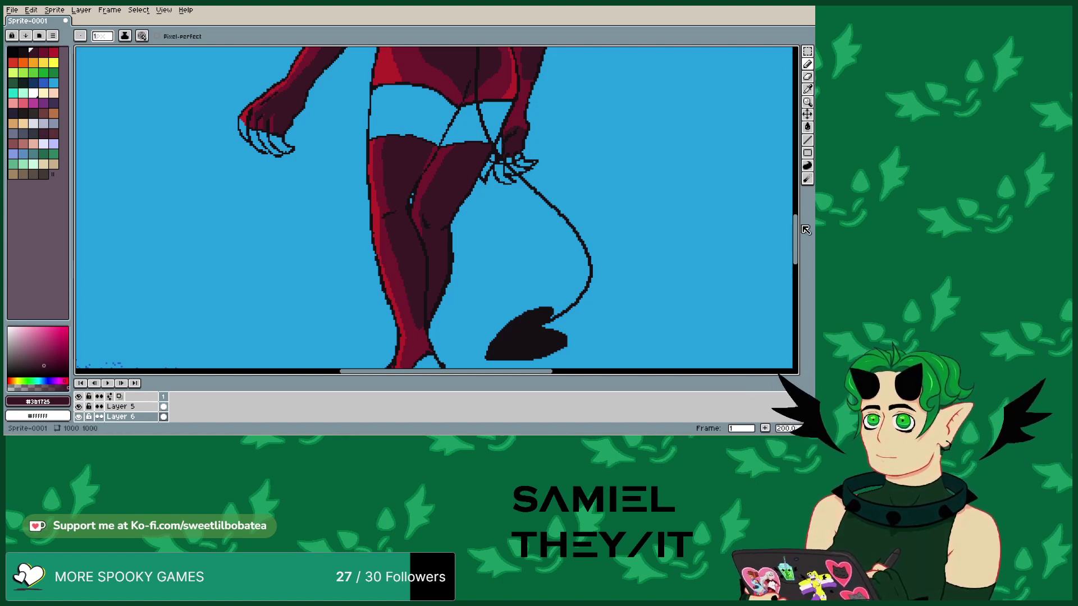
pyautogui.scroll(-3, 788, 250)
pyautogui.scroll(-1, 787, 250)
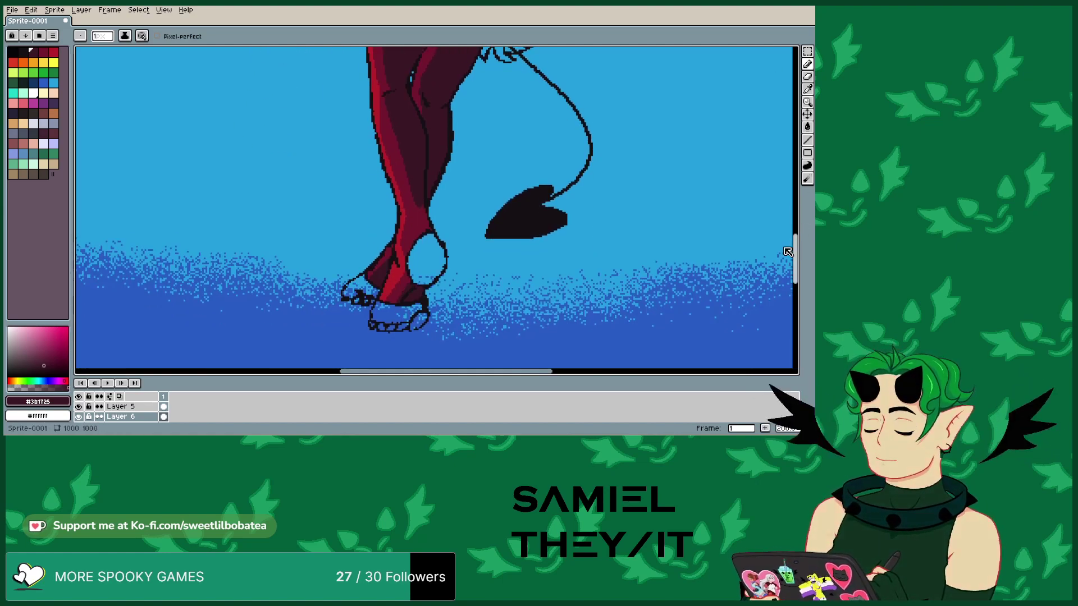
pyautogui.scroll(5, 788, 250)
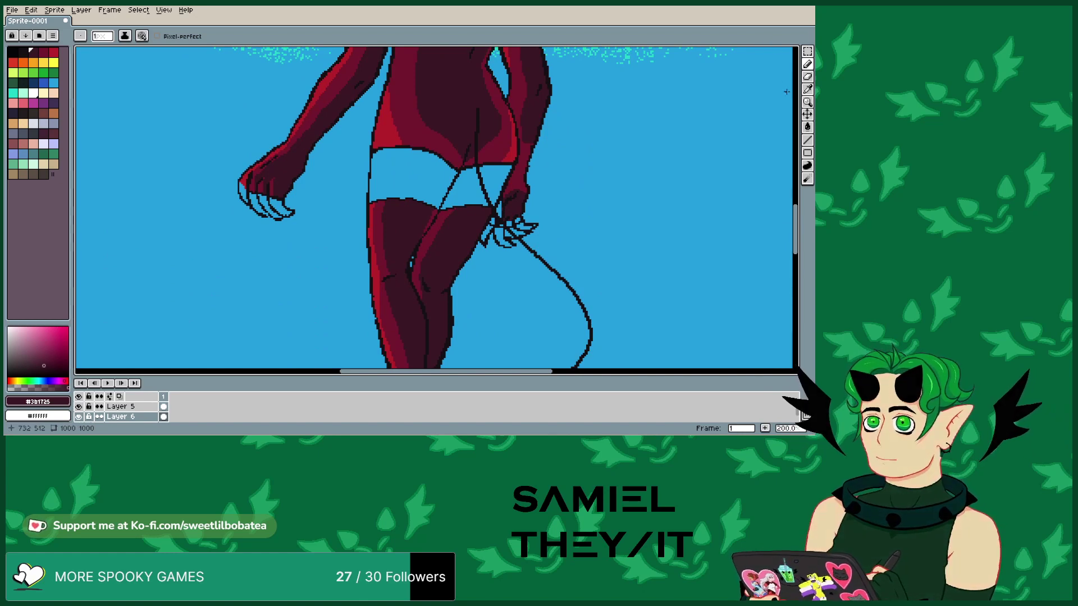
pyautogui.press('i')
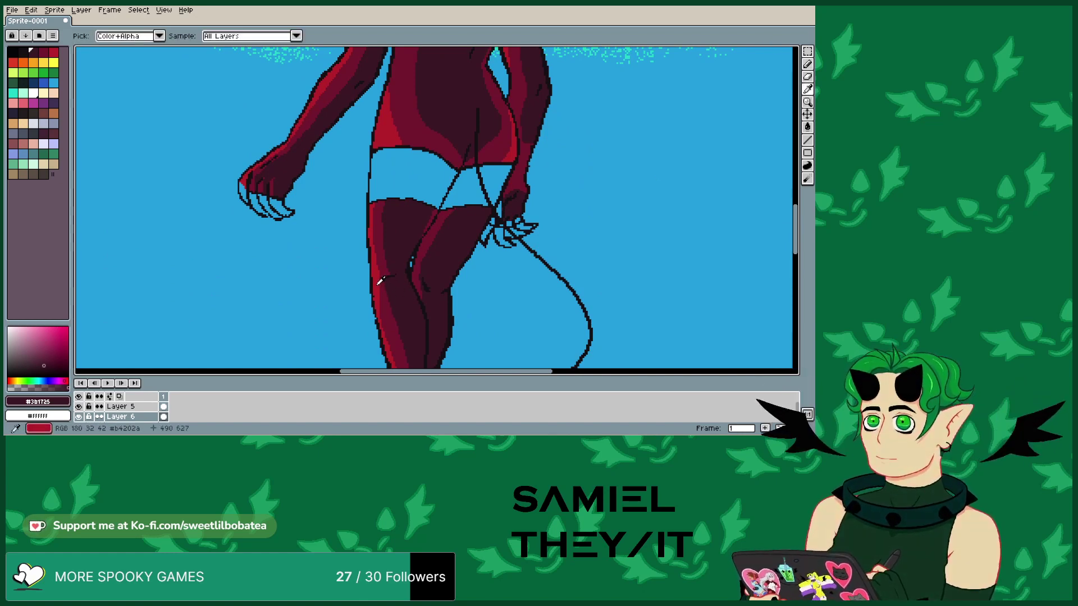
pyautogui.click(379, 287)
pyautogui.click(807, 64)
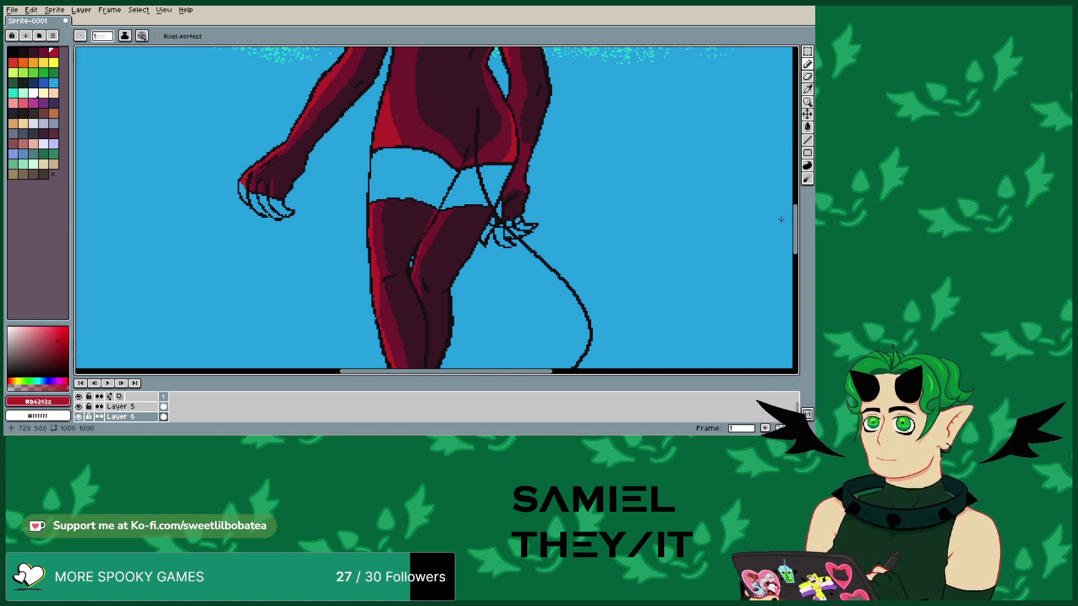
pyautogui.moveTo(791, 216); pyautogui.dragTo(790, 247)
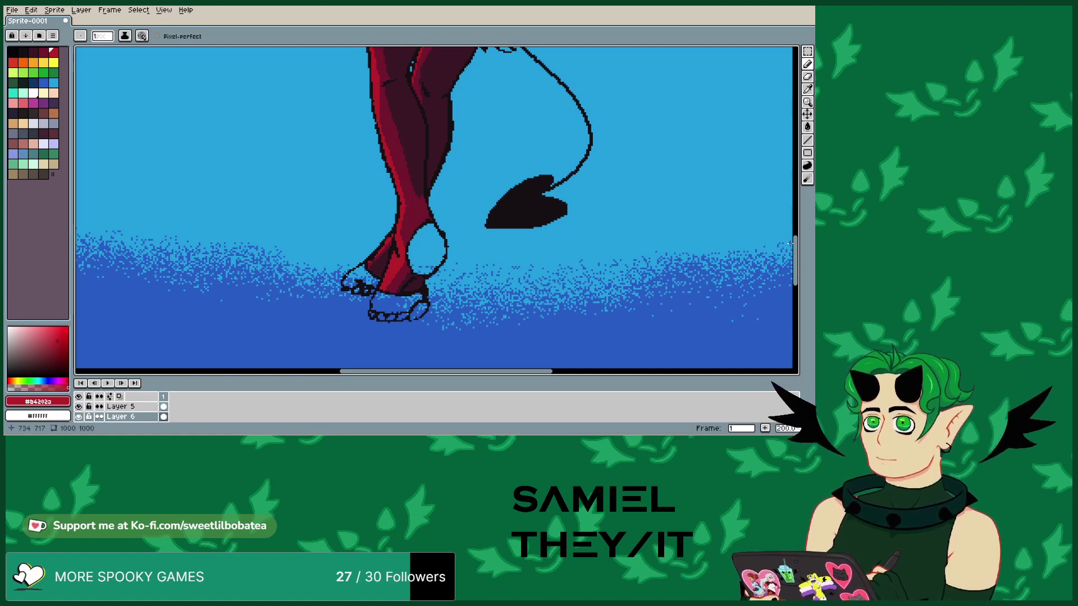
pyautogui.moveTo(795, 251); pyautogui.dragTo(808, 170)
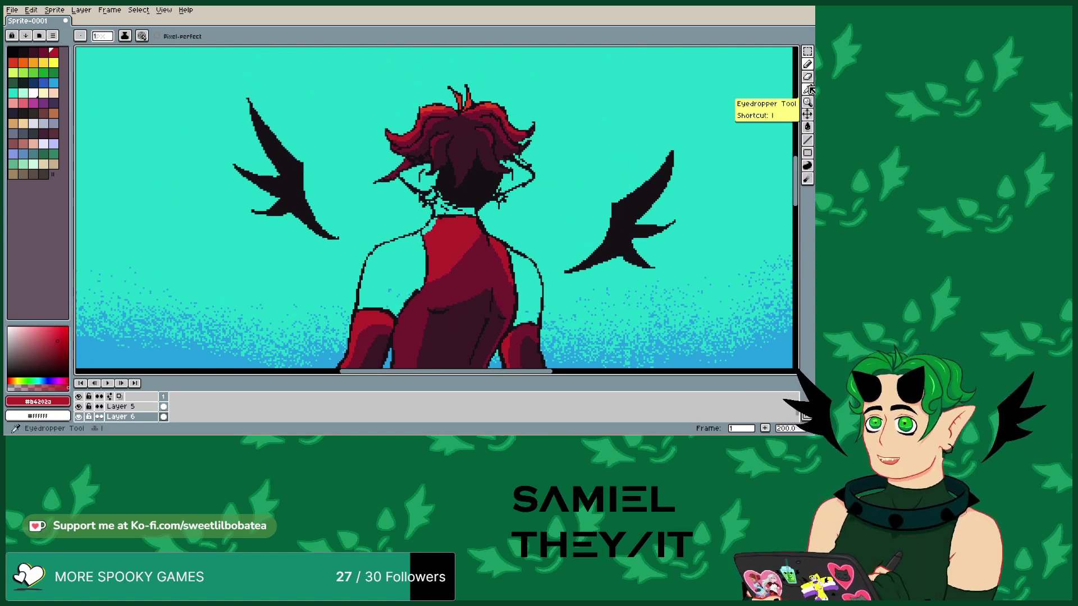
# - Sample the orange-red #df3e23 from the hair tips and paint highlights on the collar's left corner and the left glove's outer edge
pyautogui.click(807, 89)
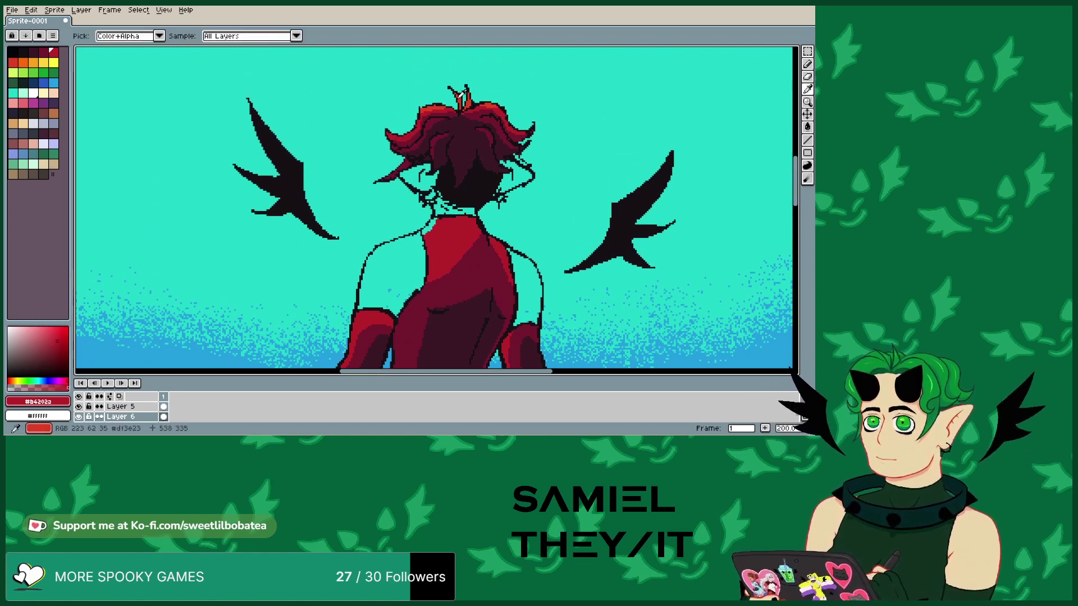
pyautogui.click(461, 93)
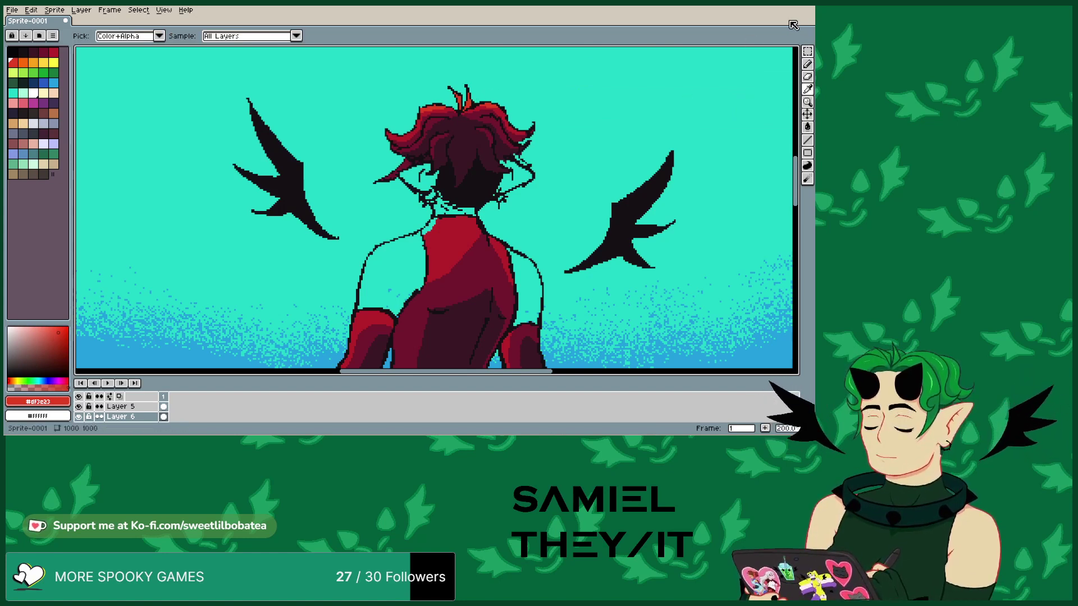
pyautogui.click(807, 63)
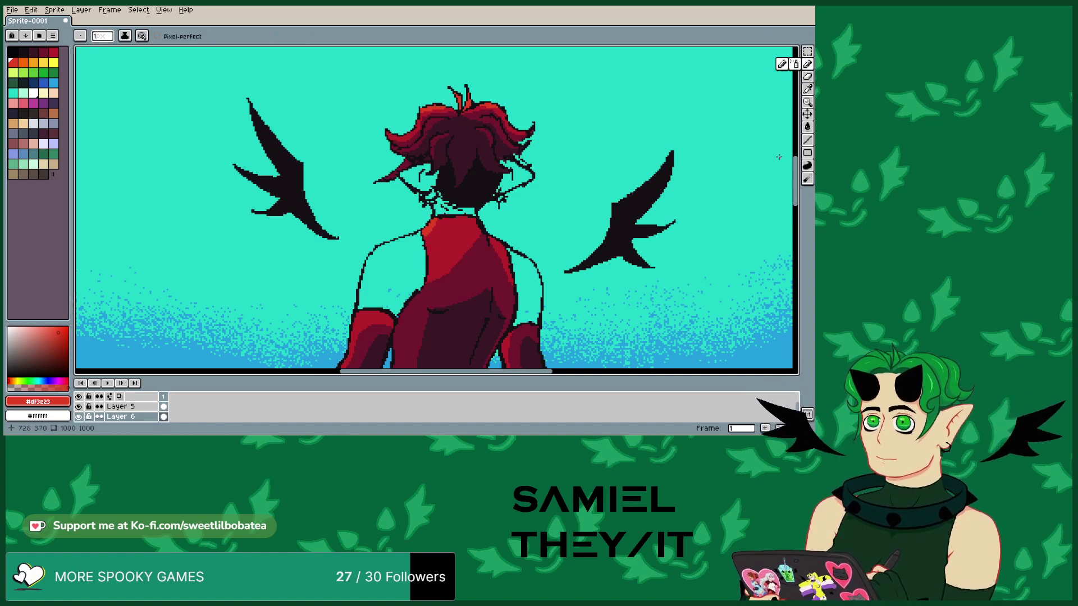
pyautogui.scroll(-3, 784, 198)
pyautogui.scroll(-1, 784, 197)
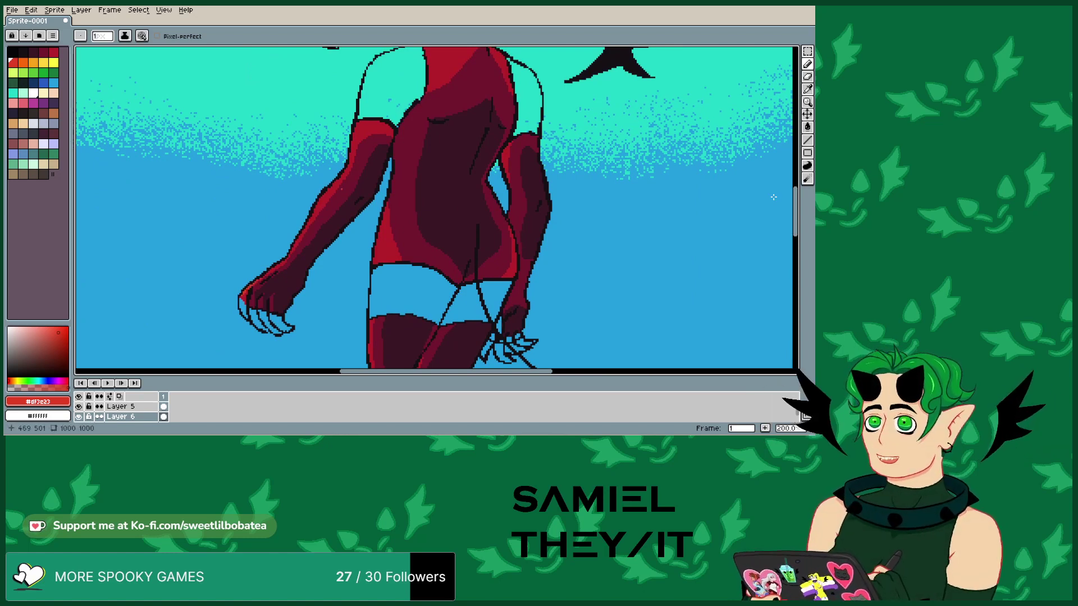
pyautogui.click(773, 197)
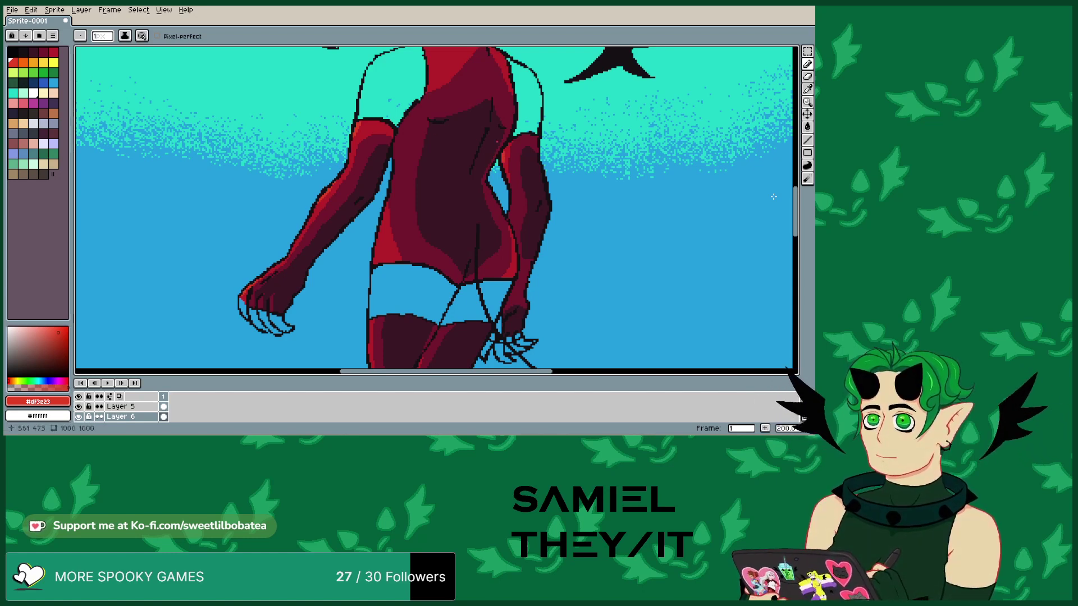
pyautogui.moveTo(795, 209); pyautogui.dragTo(796, 213)
# - Sample the dark maroon #3b1725 and touch up the shadow on the right forearm
pyautogui.click(807, 89)
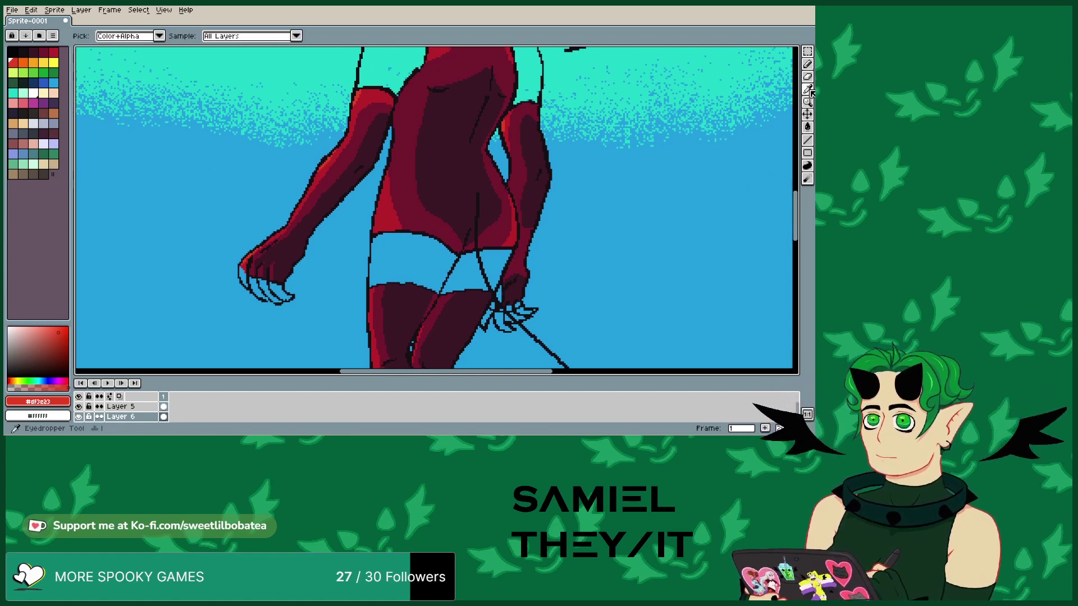
pyautogui.click(545, 164)
pyautogui.click(807, 64)
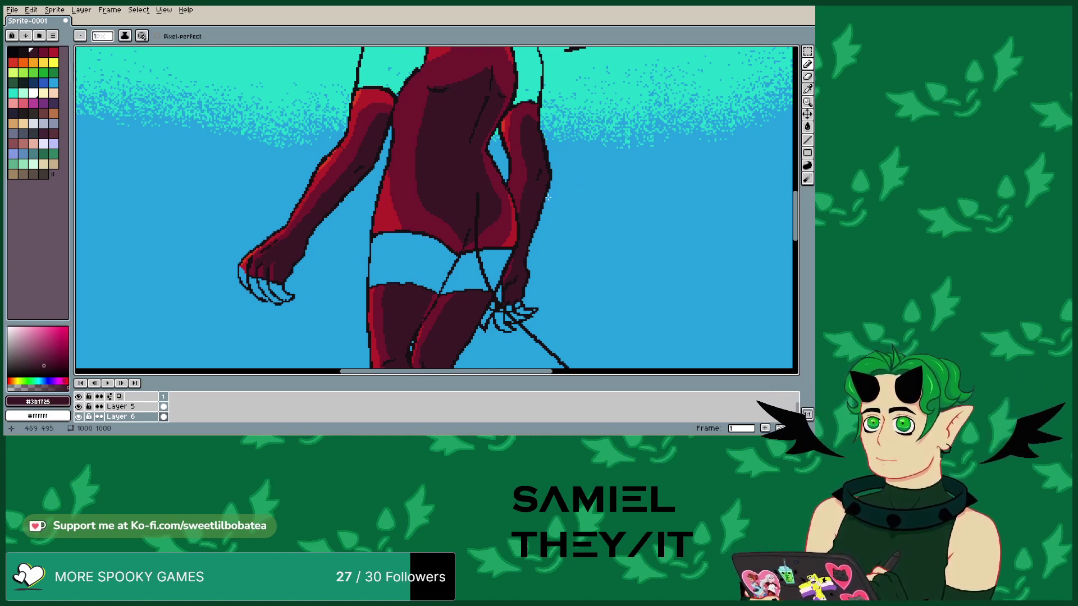
pyautogui.moveTo(800, 224)
pyautogui.mouseDown()
pyautogui.moveTo(802, 207)
pyautogui.moveTo(795, 219)
pyautogui.mouseUp()
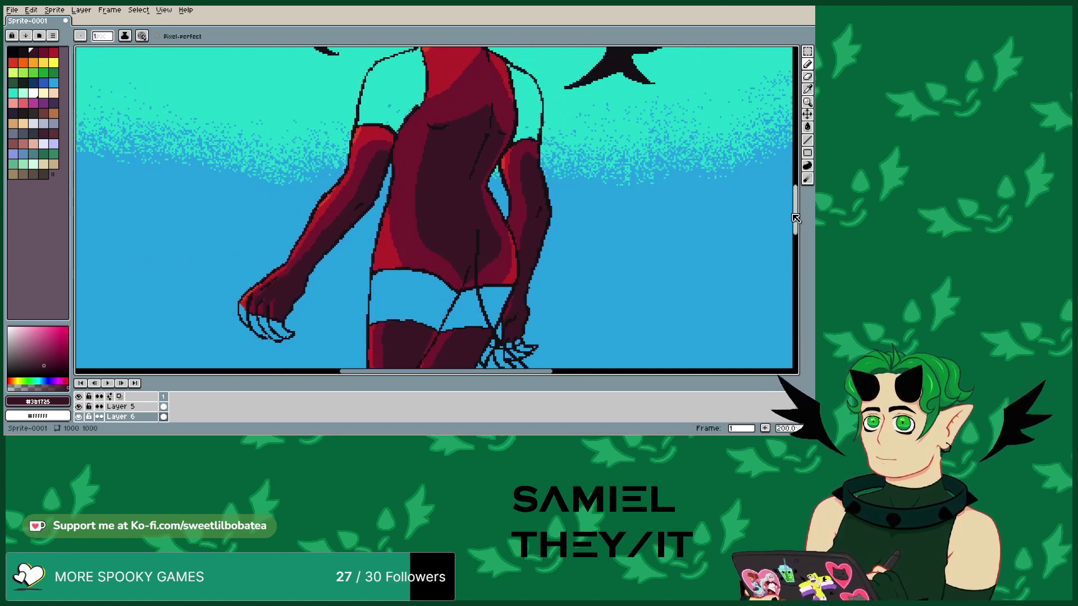
# - Sample the orange-red #df3e23 from the right glove's edge and add highlight strokes on the left hand
pyautogui.press('i')
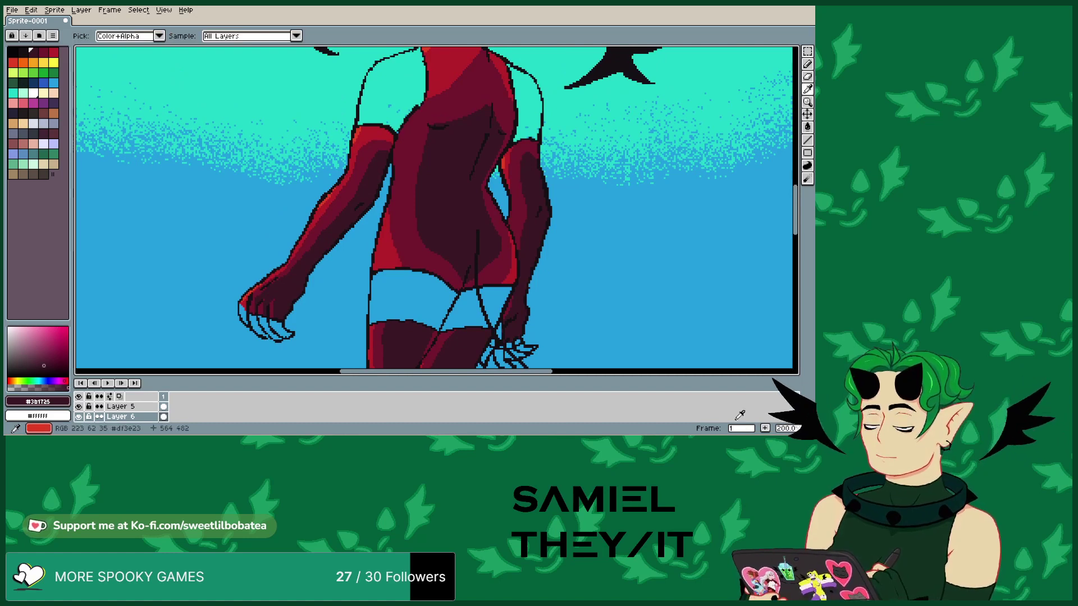
pyautogui.click(505, 165)
pyautogui.press('b')
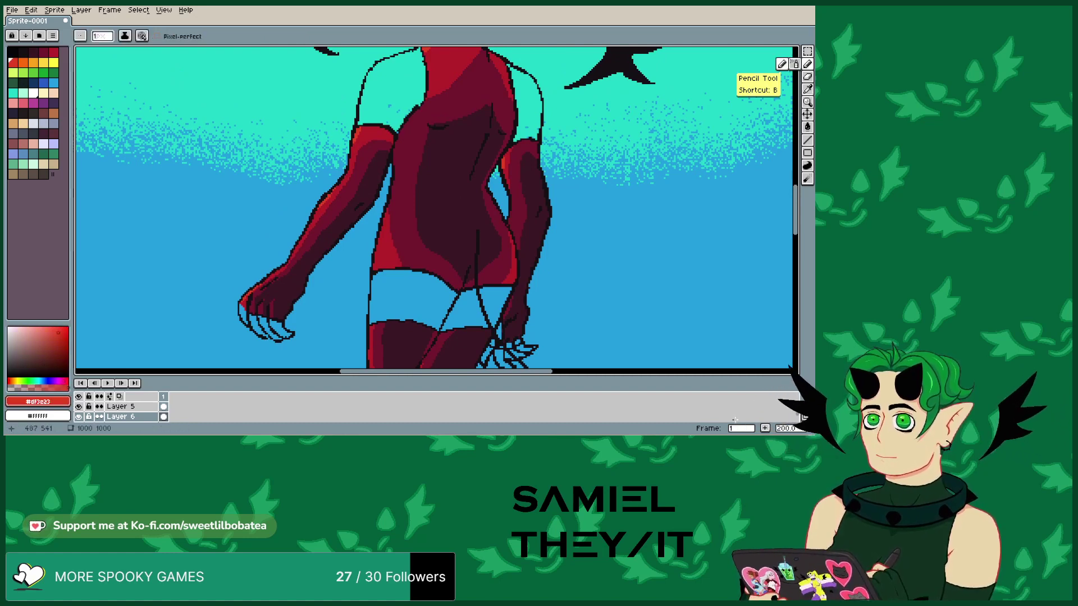
pyautogui.moveTo(419, 232); pyautogui.dragTo(419, 237)
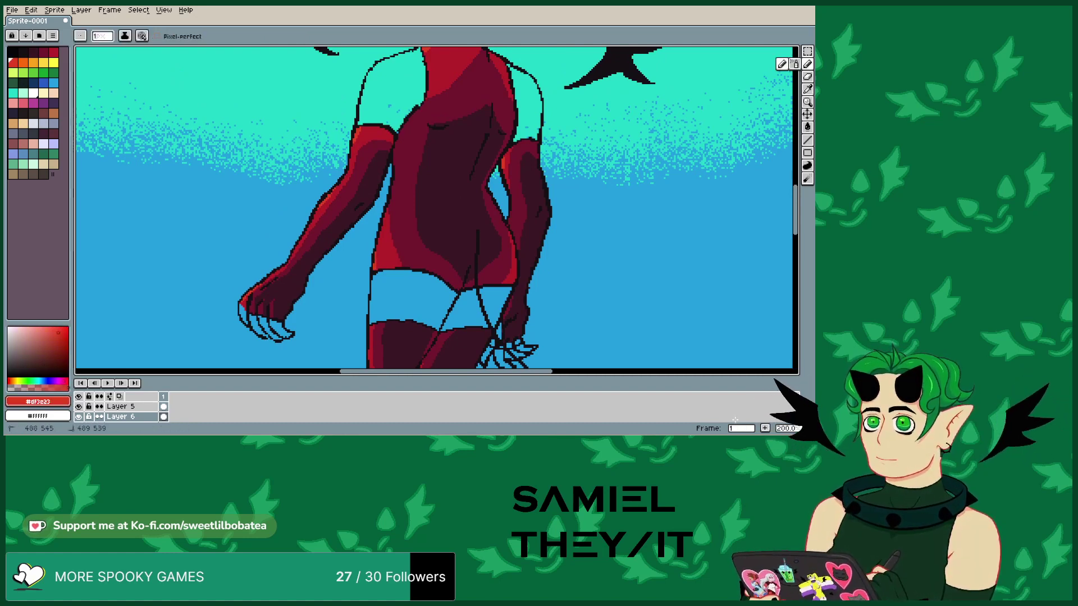
# - Sample the dark maroon #3b1725 and paint a curved fold shadow across the outfit's upper back
pyautogui.scroll(-3, 420, 236)
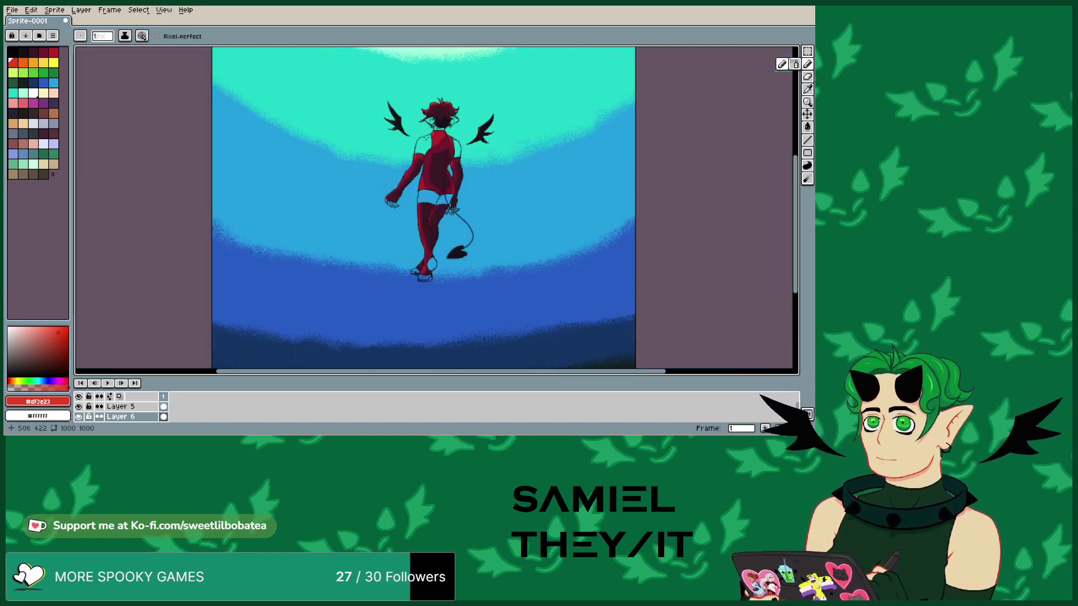
pyautogui.scroll(4, 432, 122)
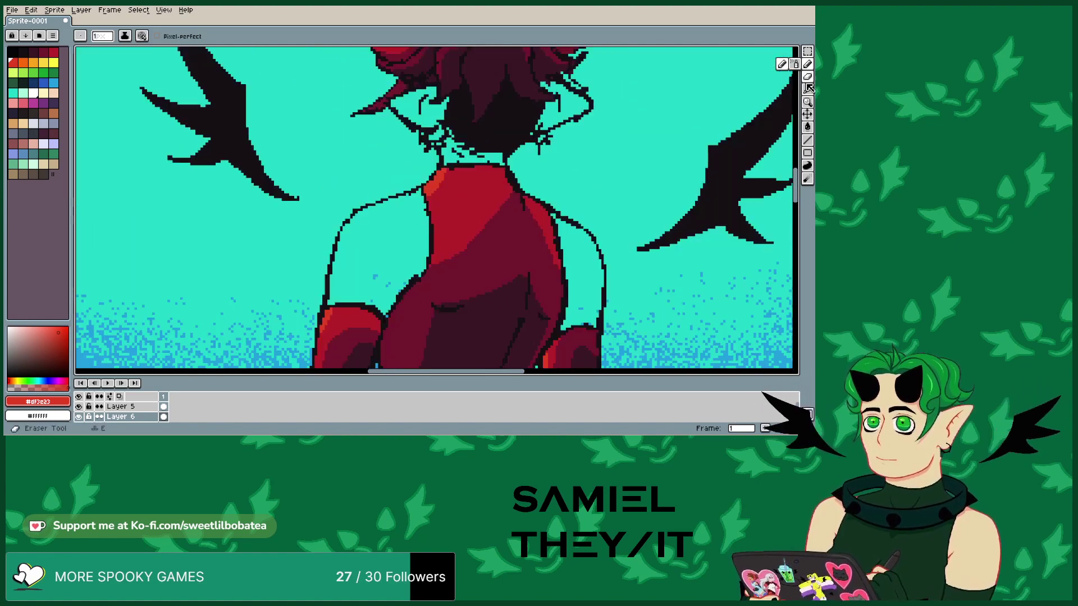
pyautogui.press('b')
pyautogui.keyDown('alt'); pyautogui.click(440, 288); pyautogui.keyUp('alt')
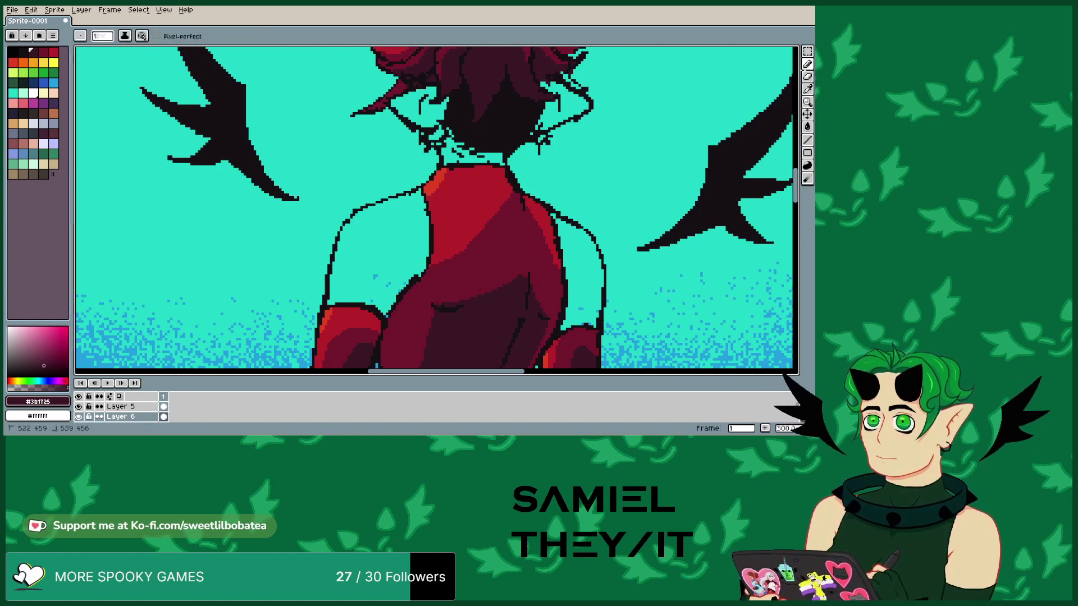
pyautogui.moveTo(491, 288); pyautogui.dragTo(450, 300)
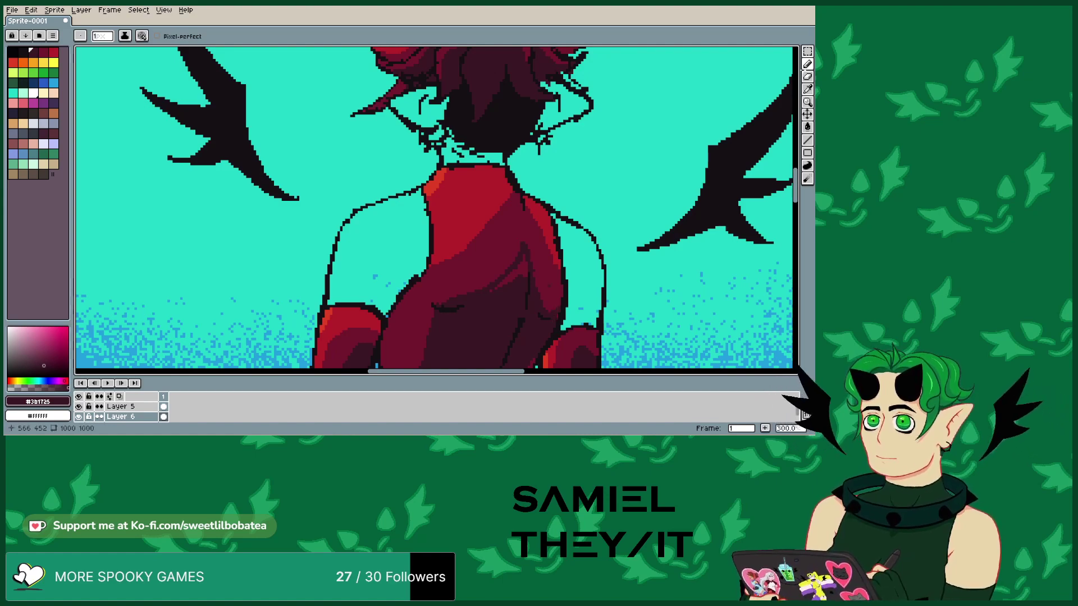
pyautogui.moveTo(795, 182)
pyautogui.mouseDown()
pyautogui.moveTo(795, 219)
pyautogui.moveTo(796, 208)
pyautogui.mouseUp()
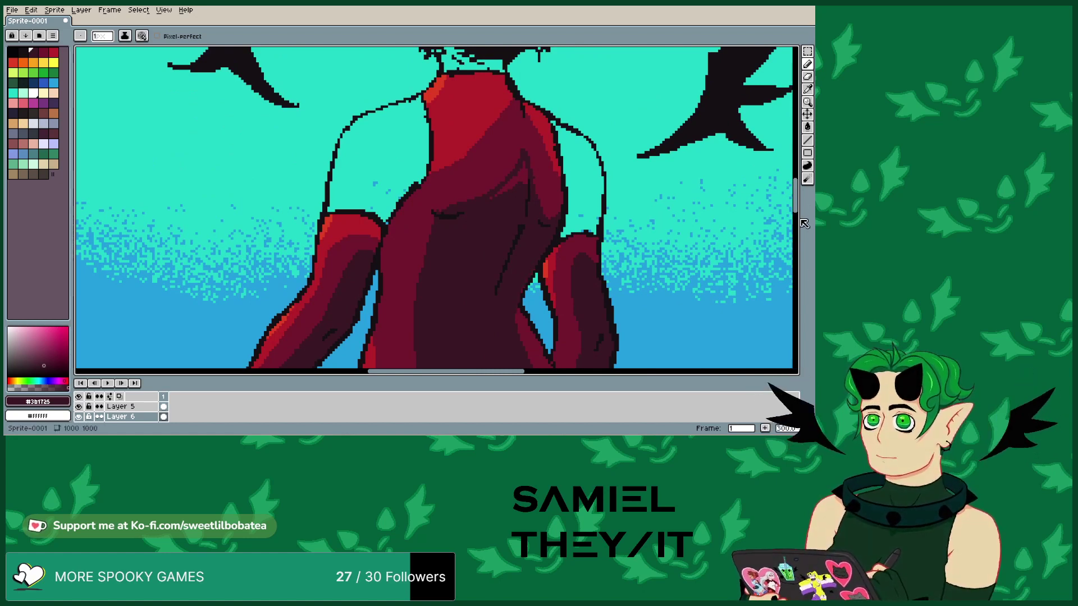
pyautogui.moveTo(801, 206)
pyautogui.mouseDown()
pyautogui.moveTo(801, 228)
pyautogui.moveTo(808, 216)
pyautogui.mouseUp()
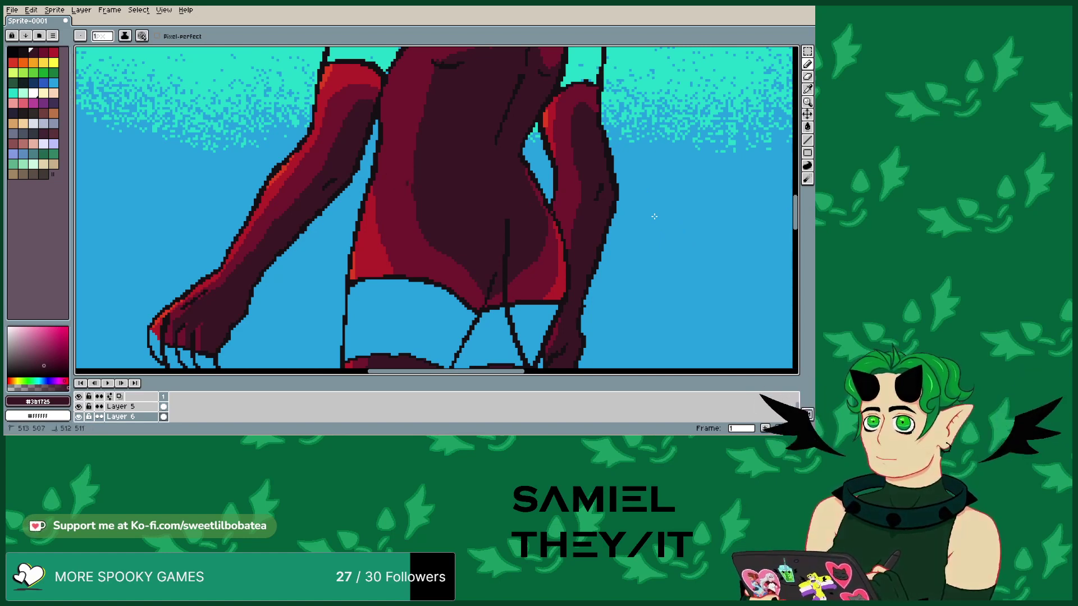
pyautogui.moveTo(400, 168); pyautogui.dragTo(410, 210)
pyautogui.moveTo(388, 166); pyautogui.dragTo(403, 202)
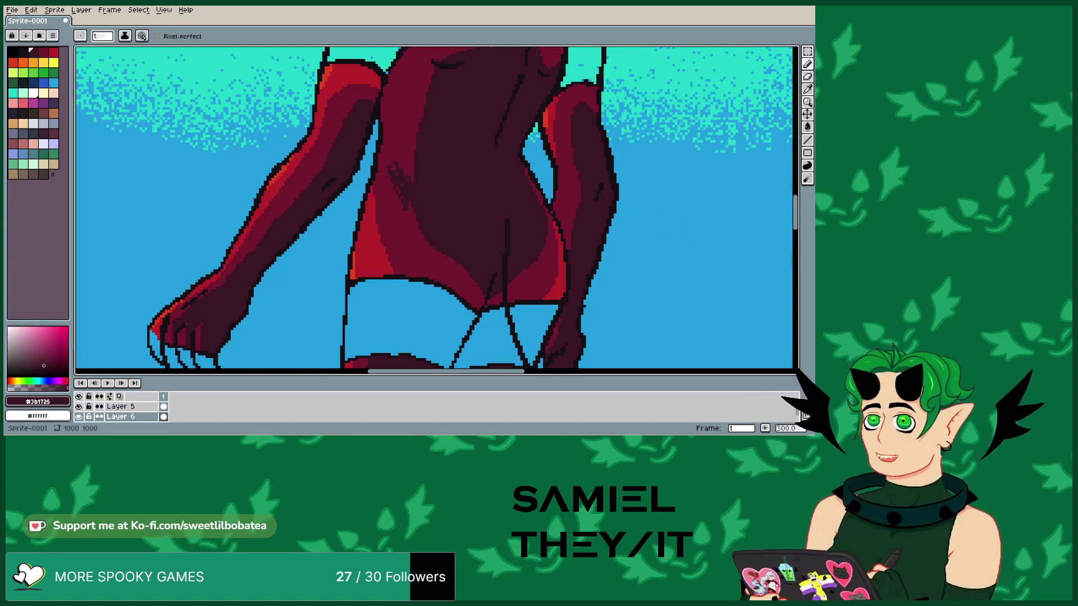
pyautogui.click(33, 11)
pyautogui.click(35, 21)
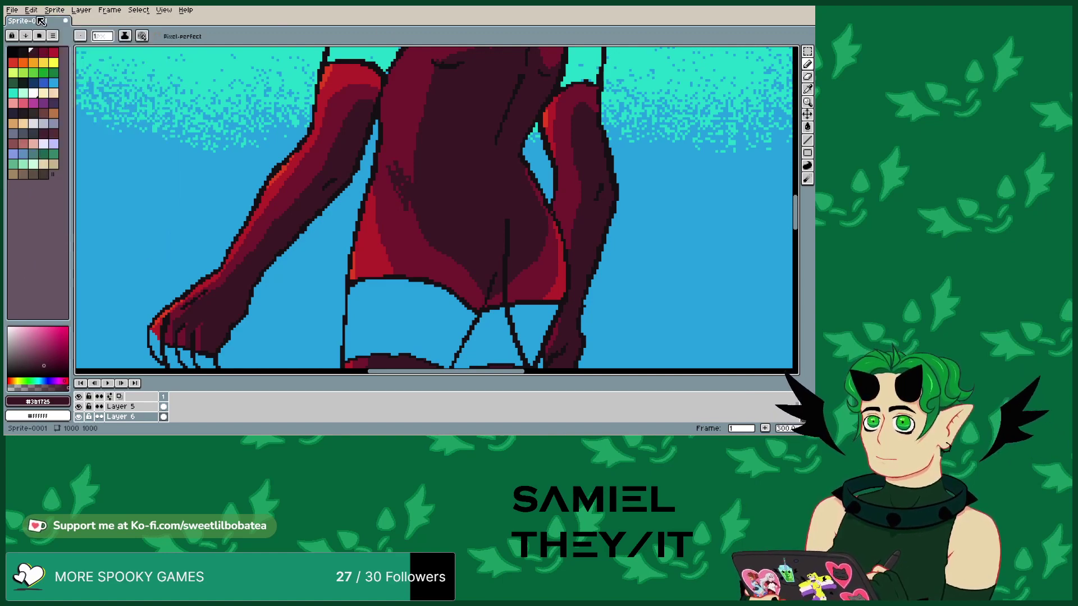
pyautogui.click(33, 11)
pyautogui.click(35, 21)
pyautogui.click(34, 12)
pyautogui.click(35, 21)
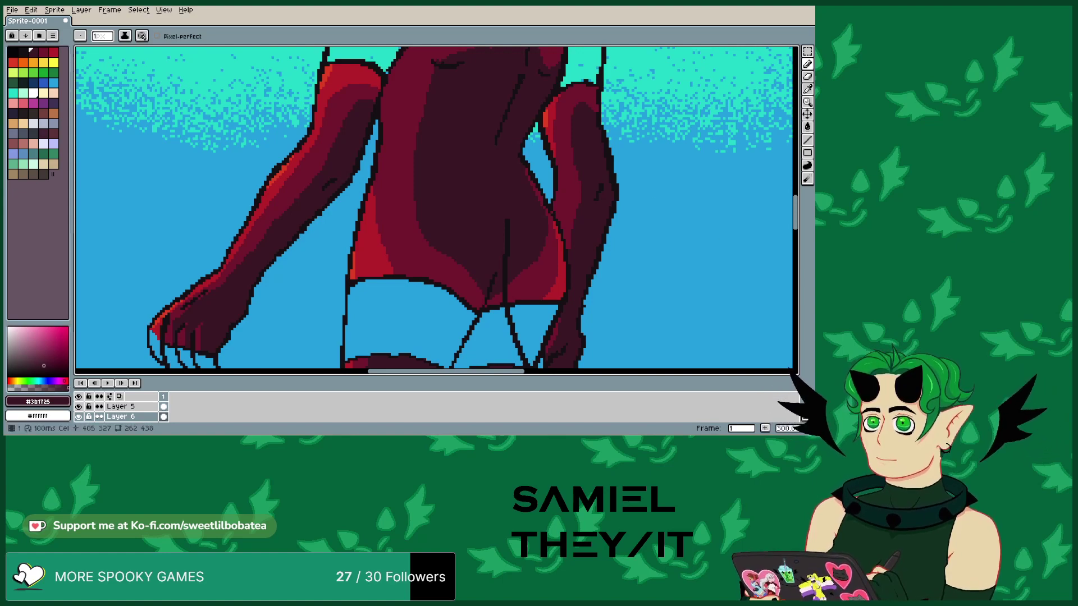
# - Extend the dark maroon #3b1725 shadow along the left forearm and around the top of the right glove
pyautogui.scroll(-5, 461, 222)
pyautogui.scroll(5, 466, 354)
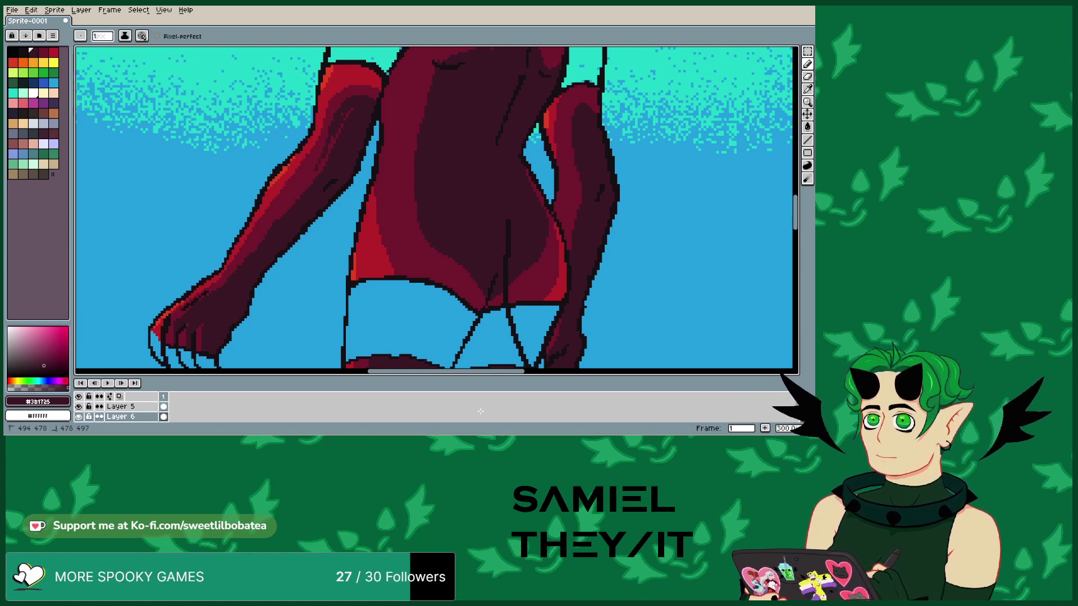
pyautogui.moveTo(298, 185); pyautogui.dragTo(277, 213)
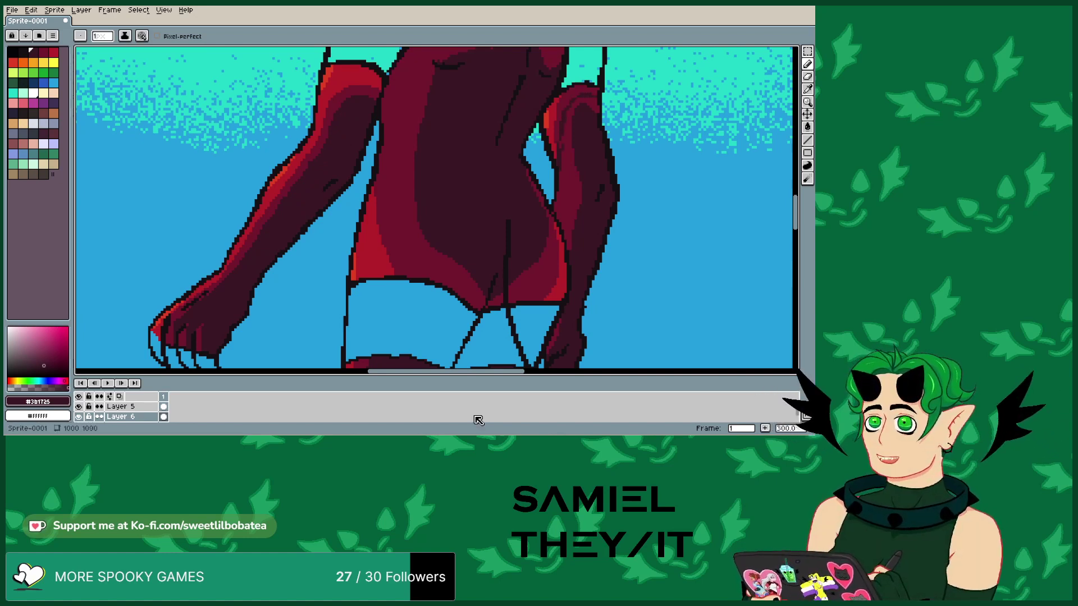
pyautogui.click(31, 10)
pyautogui.press('Escape')
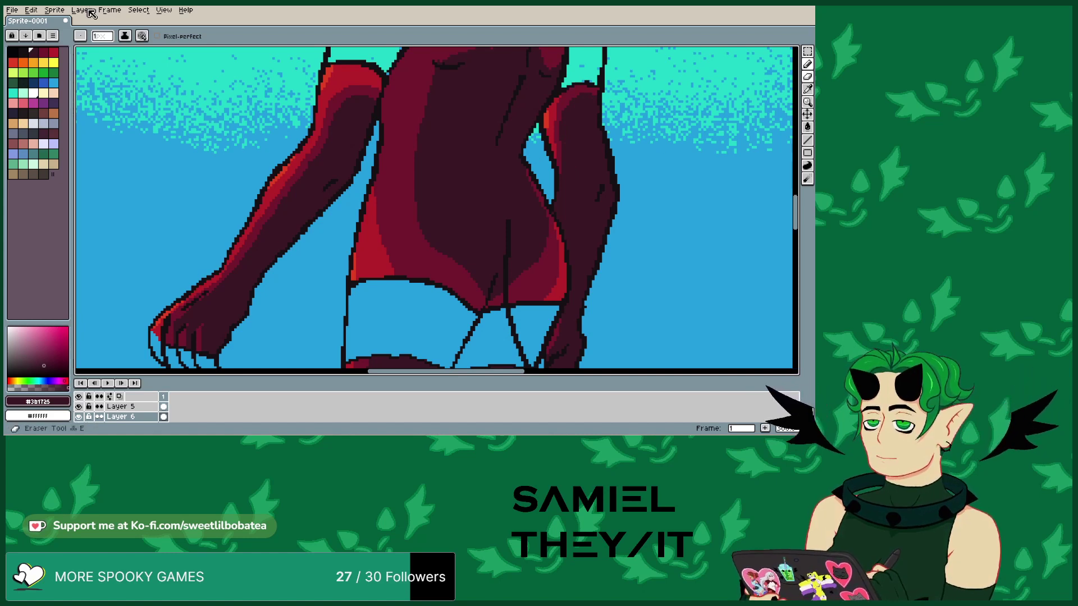
# - Pick the wine red #73172d, switch to the dark maroon #3b1725 and extend the shadow down the lower leg to the ankle
pyautogui.press('i')
pyautogui.click(44, 52)
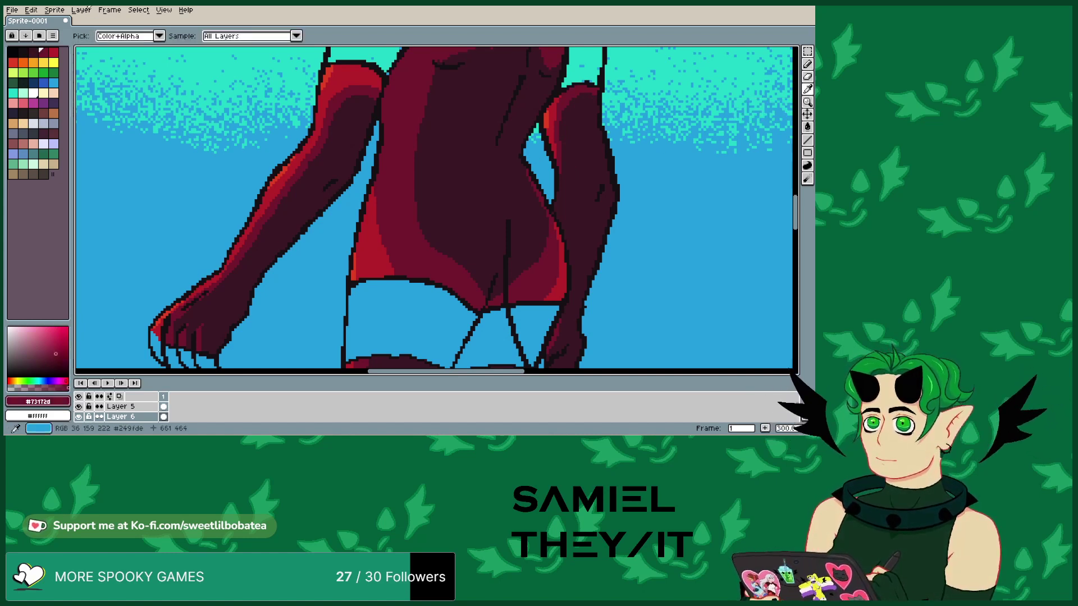
pyautogui.press('b')
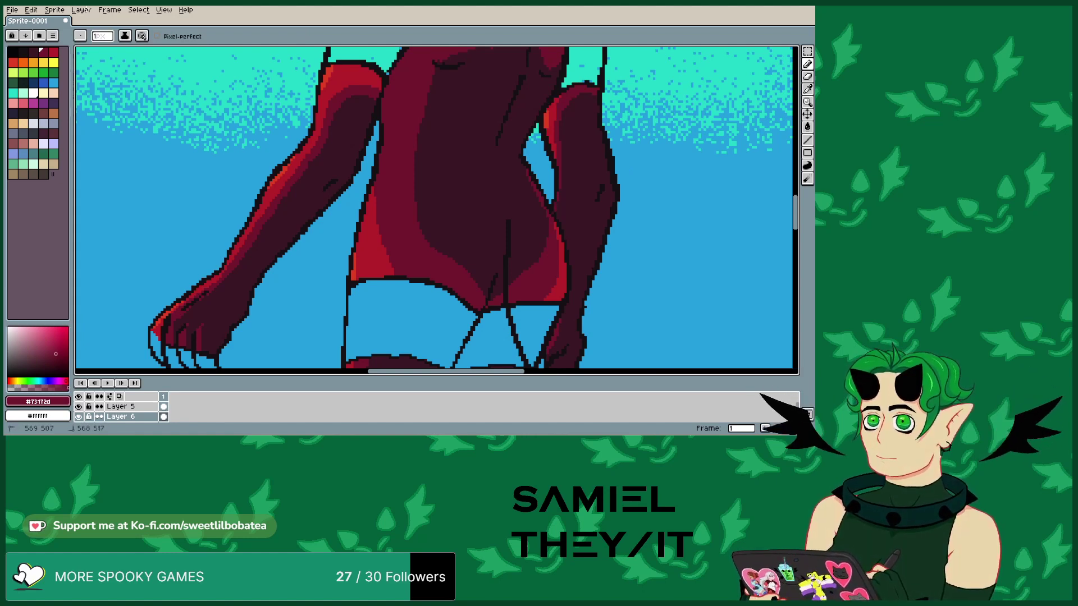
pyautogui.scroll(-2, 434, 207)
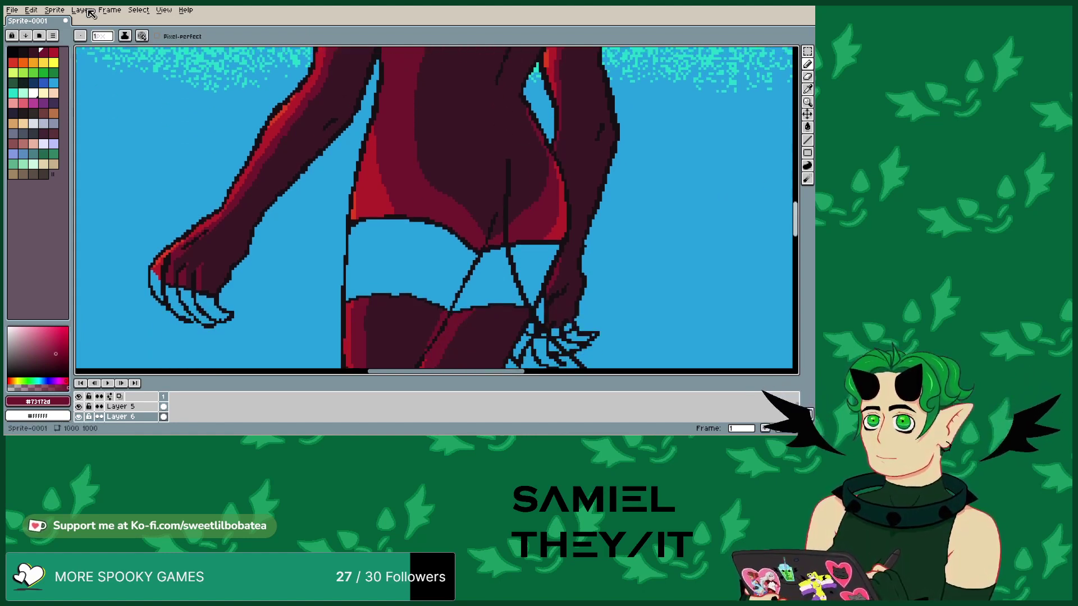
pyautogui.scroll(3, 434, 207)
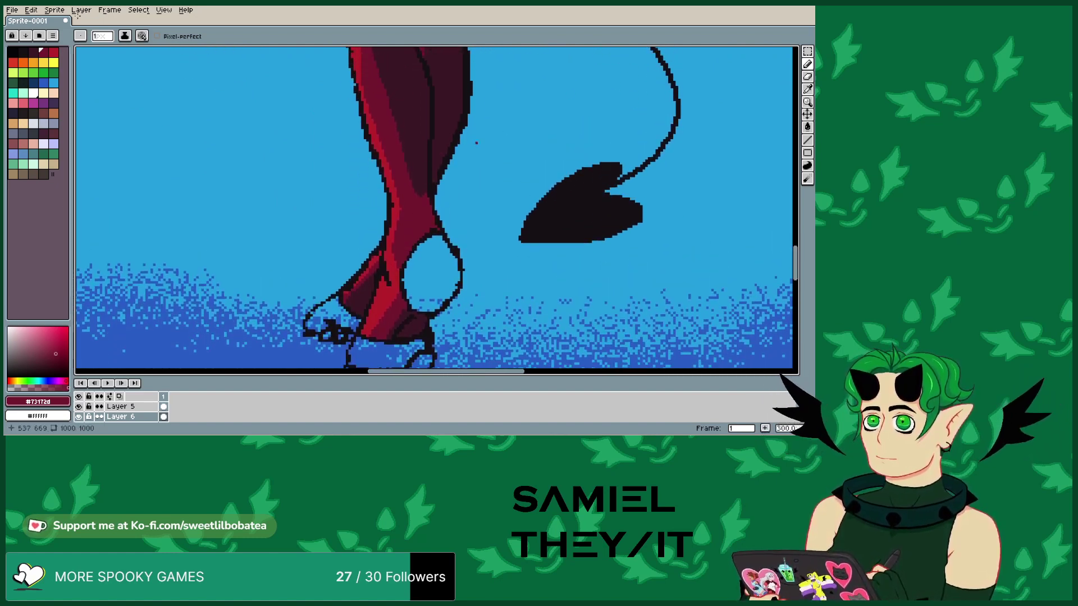
pyautogui.press('i')
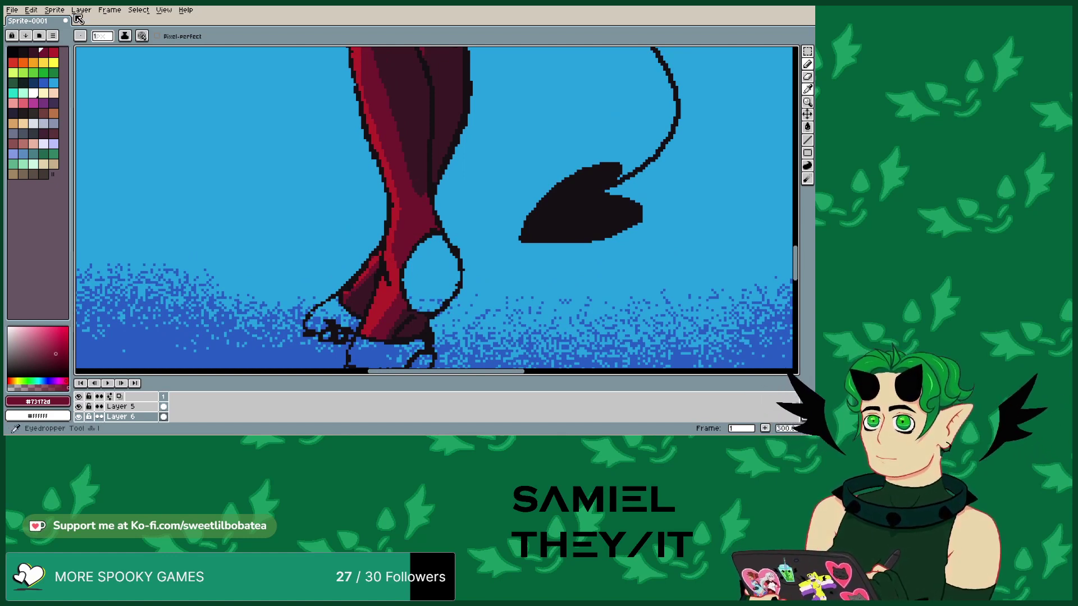
pyautogui.click(807, 63)
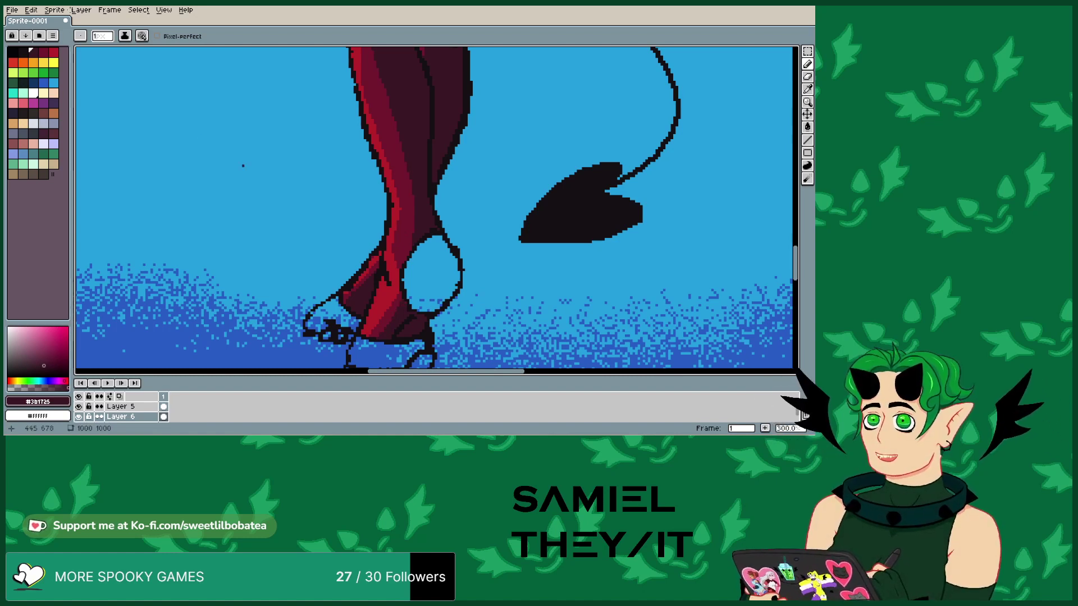
# - Paint orange-red (Idx-5) highlights on the front foot and lower shin, and switch back to the wine red (Idx-3)
pyautogui.click(13, 62)
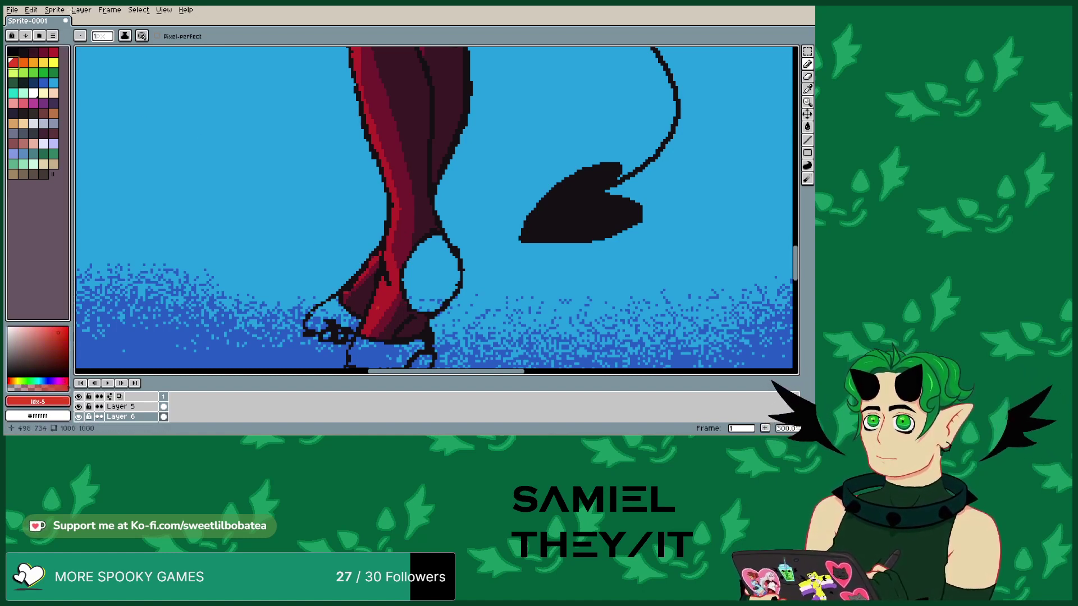
pyautogui.moveTo(378, 297); pyautogui.dragTo(382, 286)
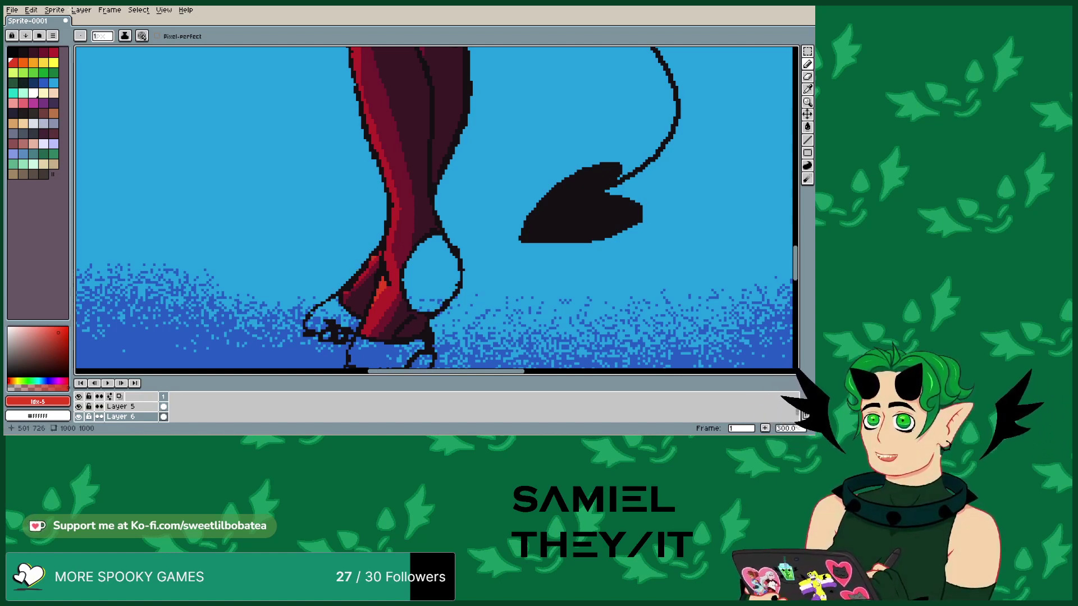
pyautogui.press('[')
pyautogui.press('[')
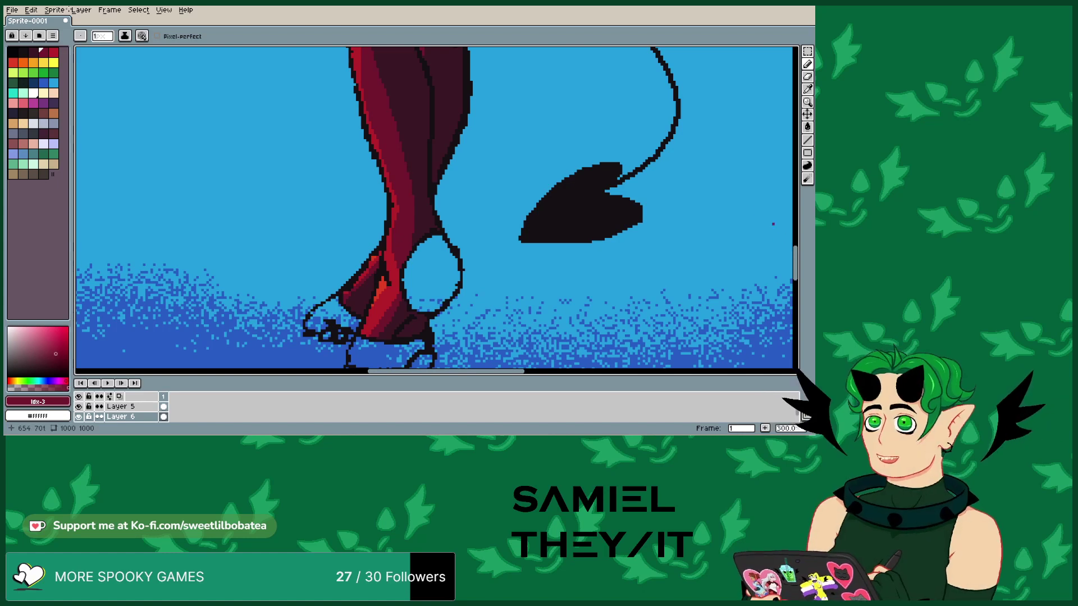
# - Refine the left hand's knuckle shading with wine red (Idx-3) and red (Idx-4)
pyautogui.click(33, 51)
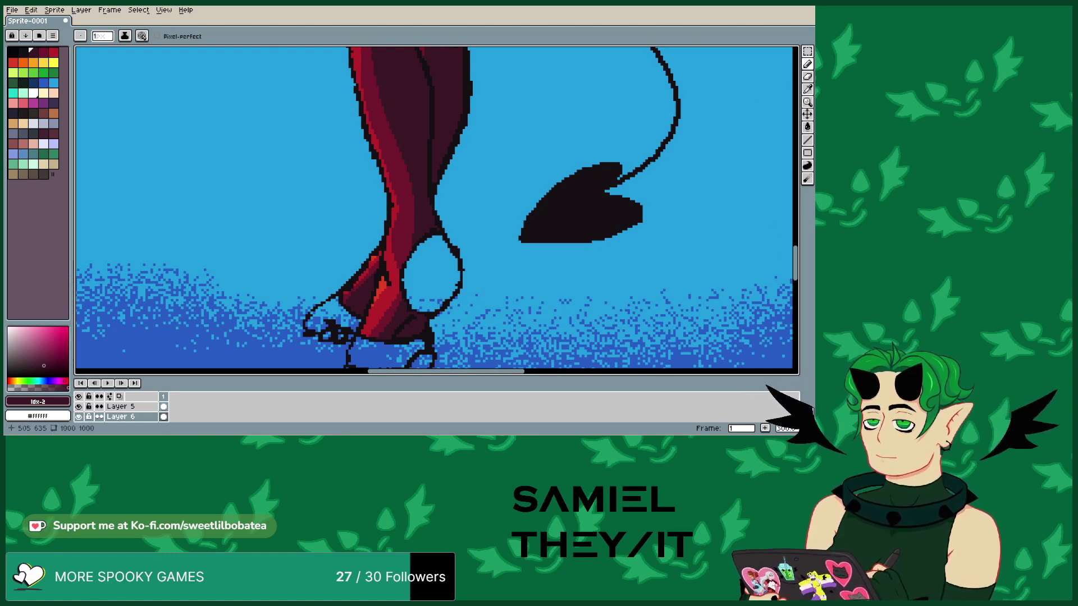
pyautogui.scroll(3, 50, 9)
pyautogui.scroll(2, 50, 9)
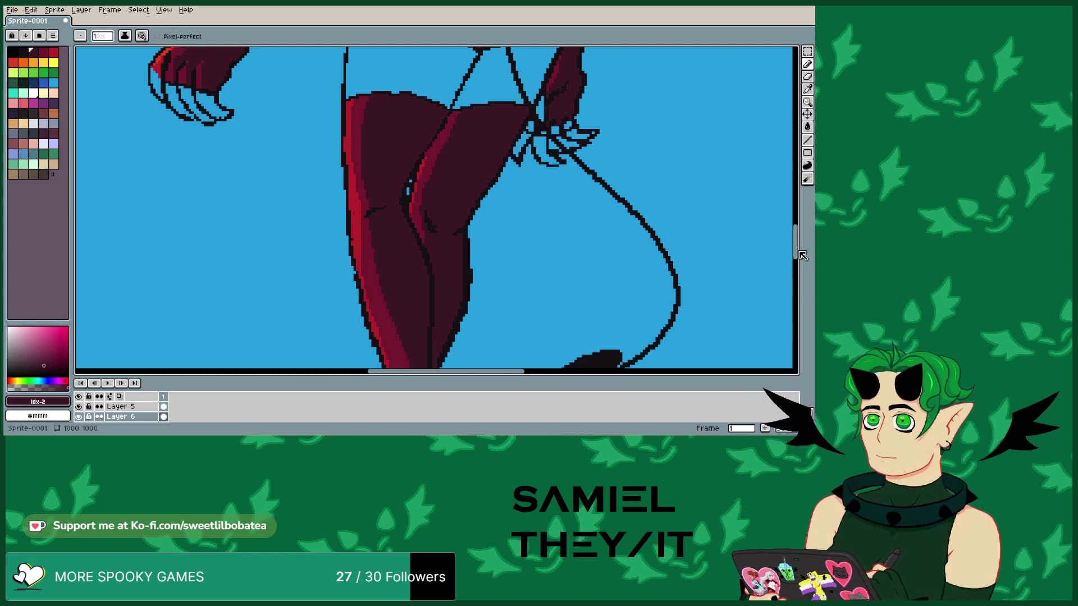
pyautogui.moveTo(796, 256); pyautogui.dragTo(796, 234)
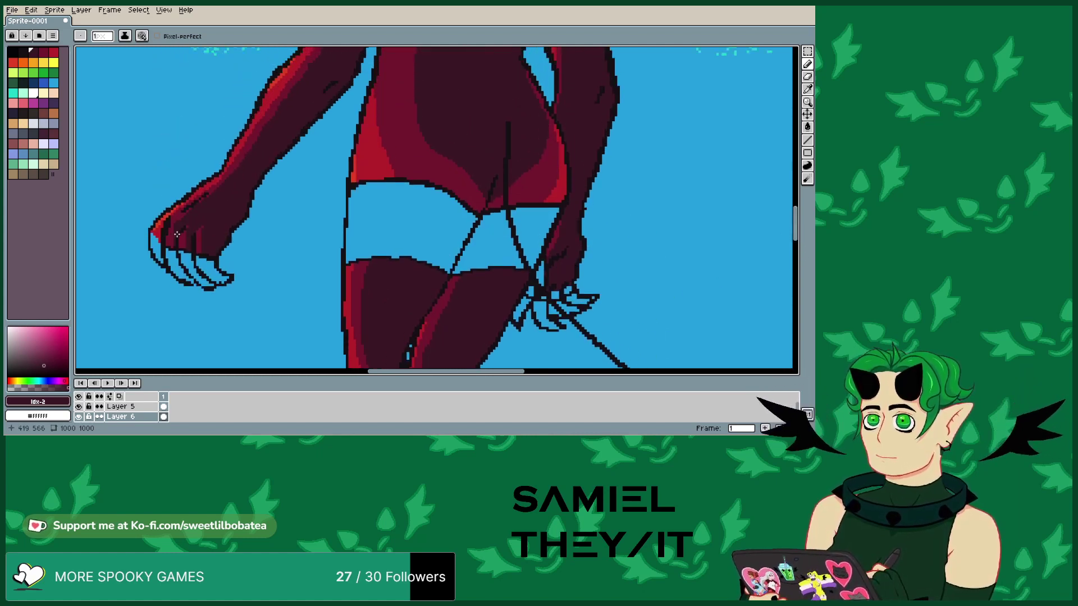
pyautogui.click(48, 52)
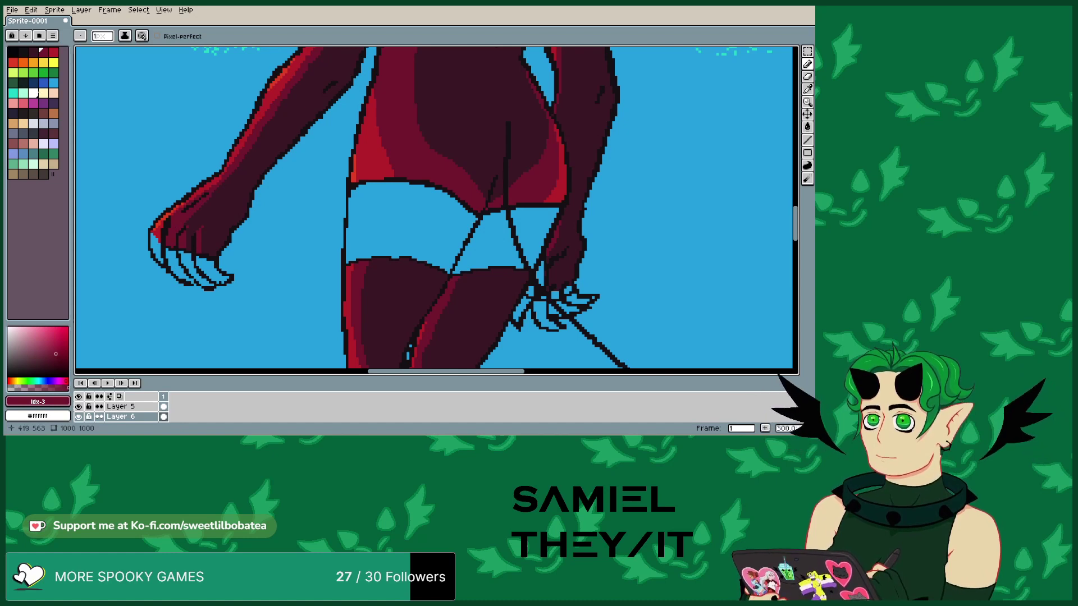
pyautogui.press(']')
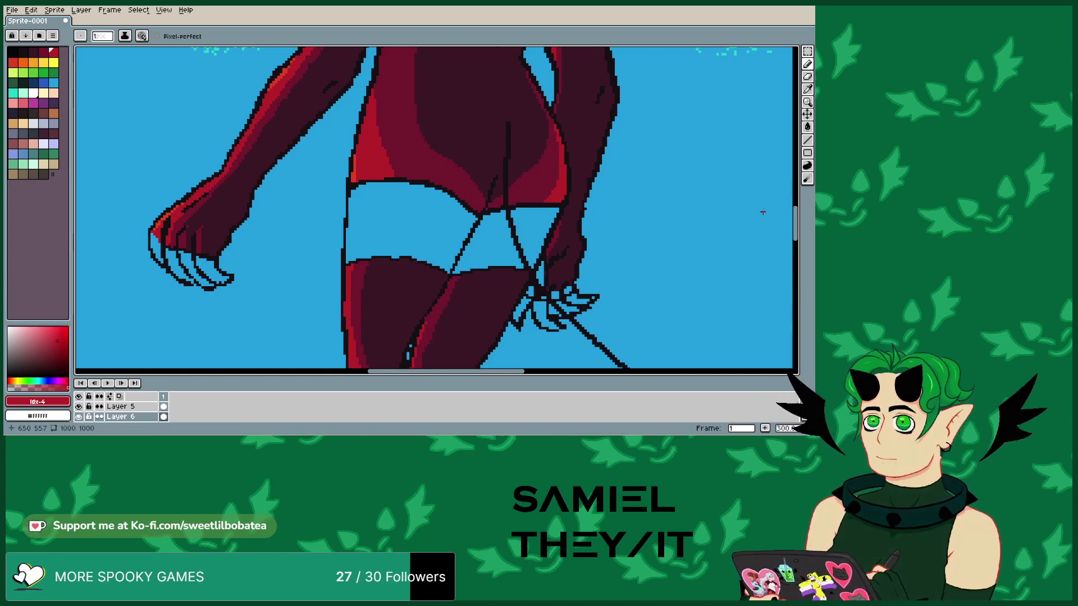
# - Sample the dark maroon #3b1725 from the torso and fill in the shadow beside the upper back fold
pyautogui.scroll(-2, 434, 189)
pyautogui.scroll(4, 433, 189)
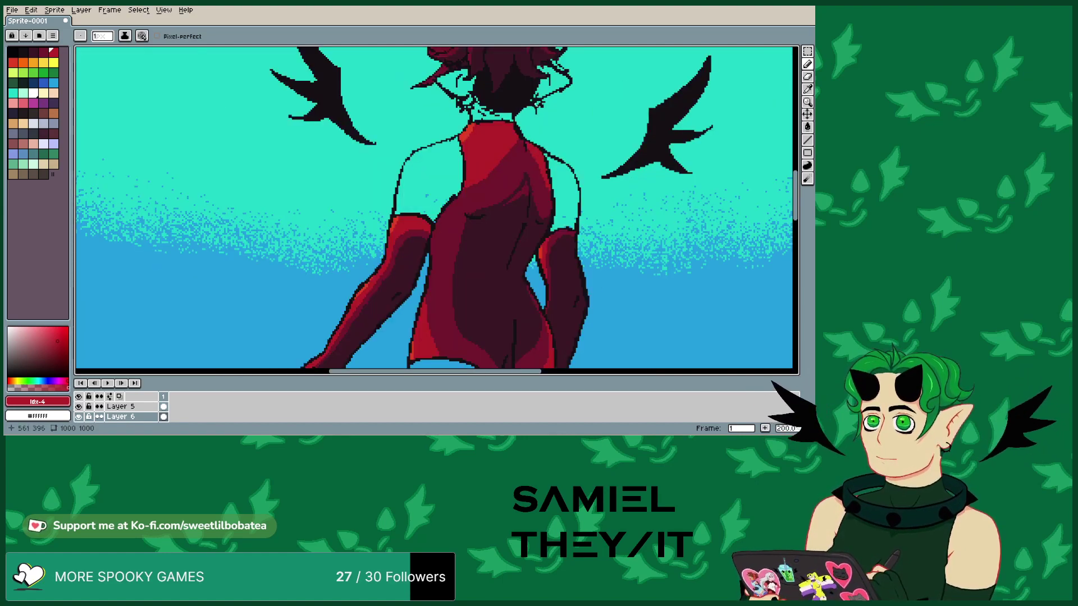
pyautogui.click(807, 89)
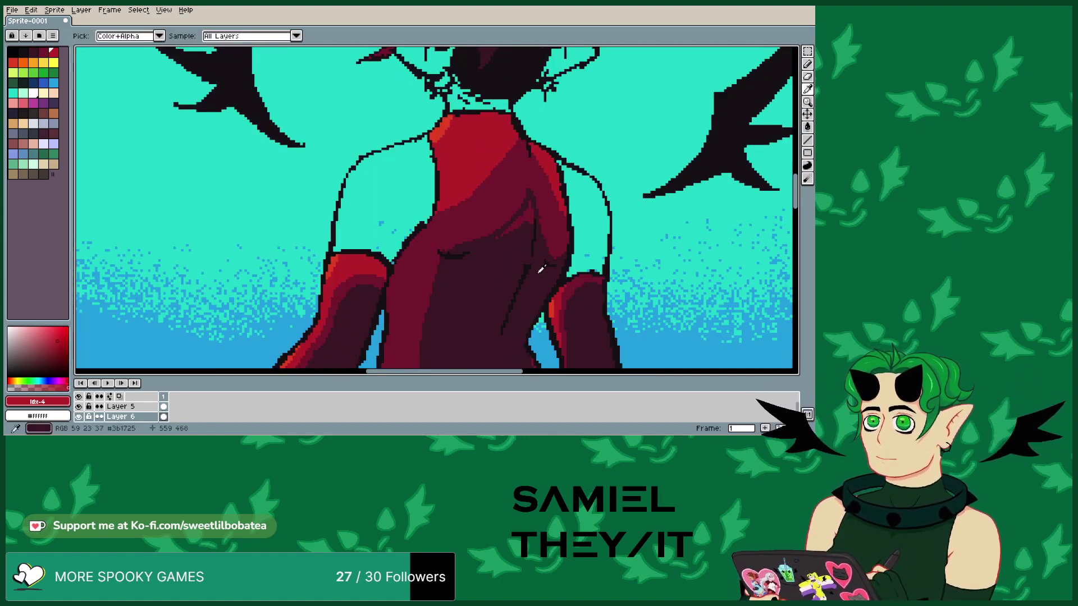
pyautogui.click(542, 270)
pyautogui.click(808, 63)
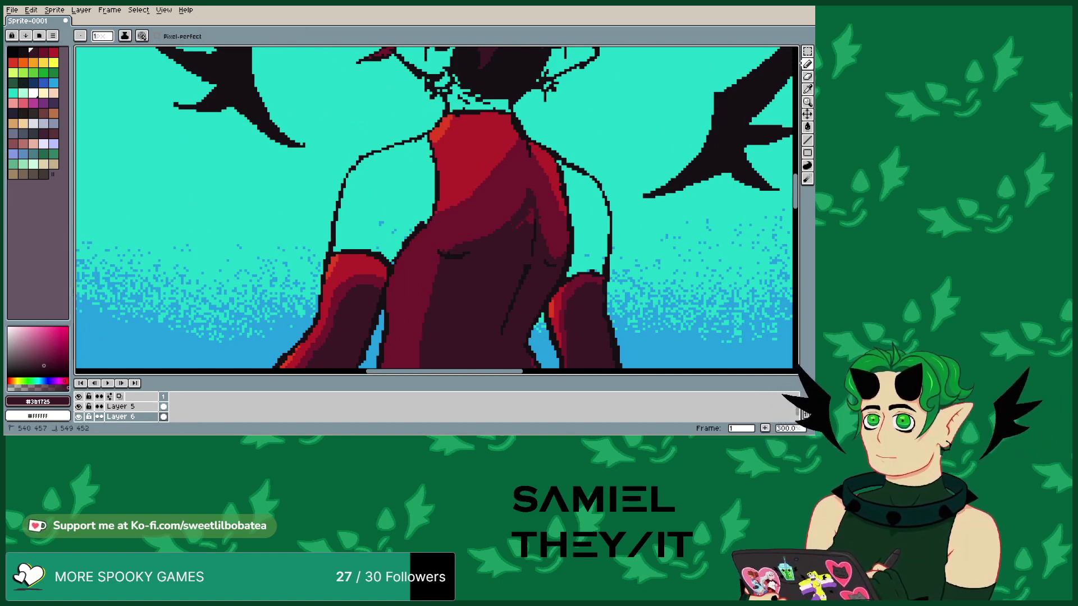
pyautogui.moveTo(532, 208); pyautogui.dragTo(532, 224)
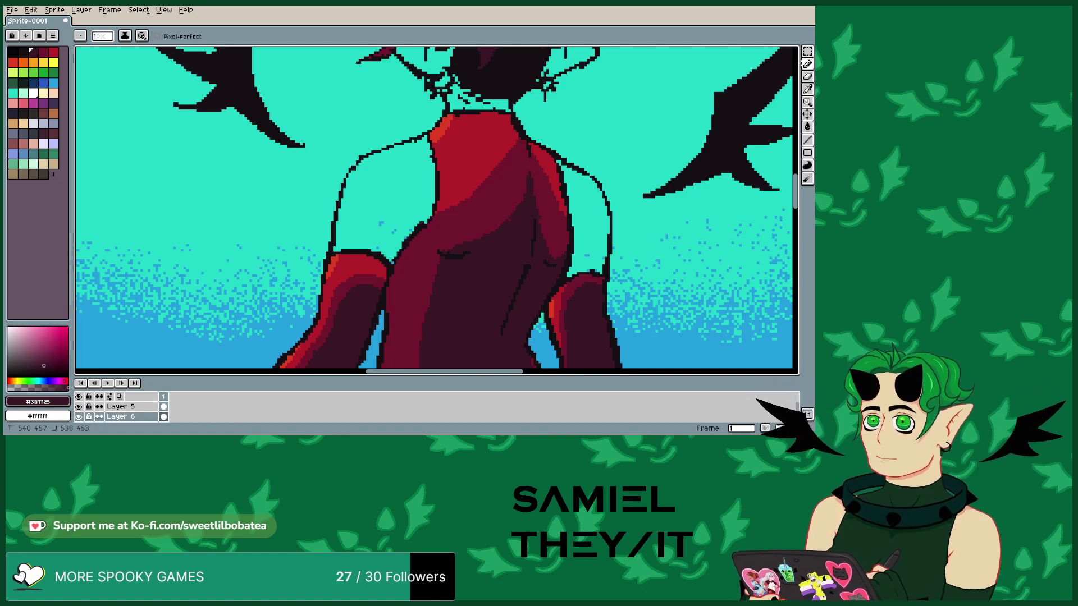
# - Widen the torso's dark maroon shadow along its left side, from the upper back down to the hip
pyautogui.moveTo(422, 250)
pyautogui.mouseDown()
pyautogui.moveTo(450, 244)
pyautogui.moveTo(405, 311)
pyautogui.mouseUp()
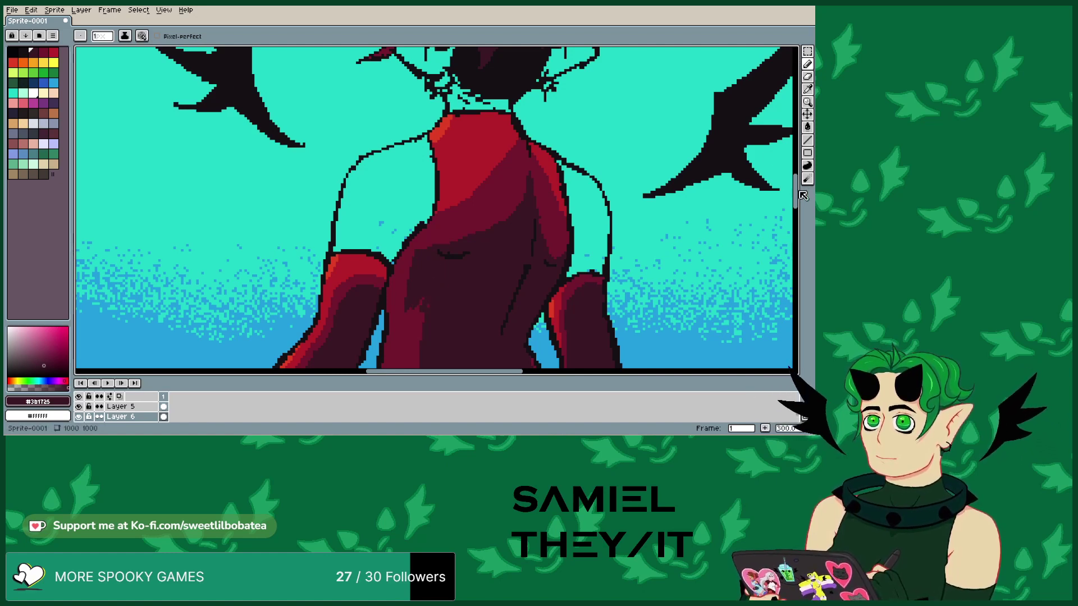
pyautogui.moveTo(794, 193); pyautogui.dragTo(792, 216)
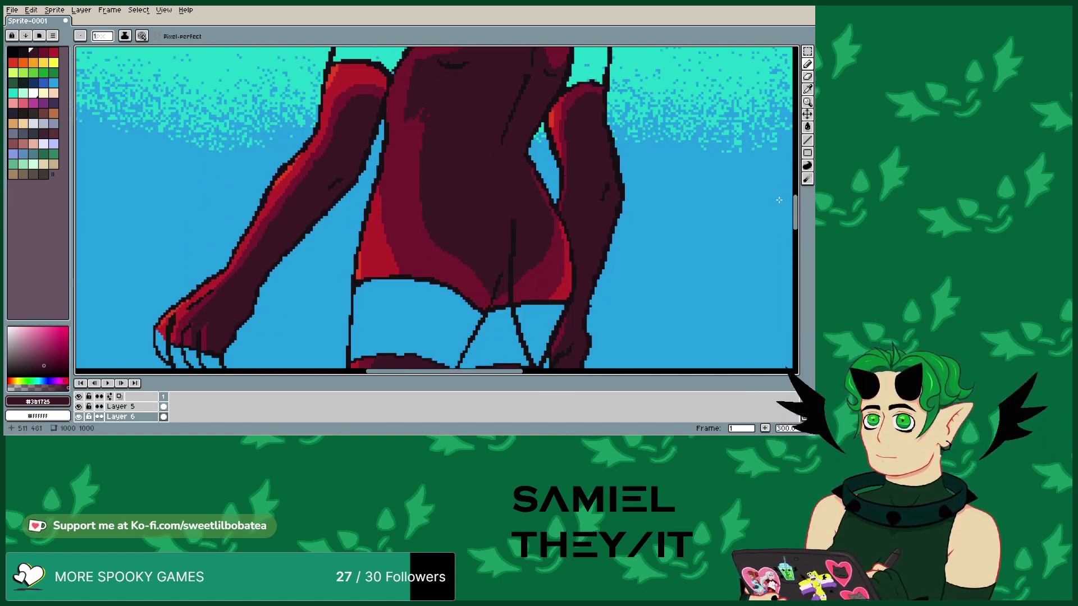
pyautogui.moveTo(404, 153); pyautogui.dragTo(413, 224)
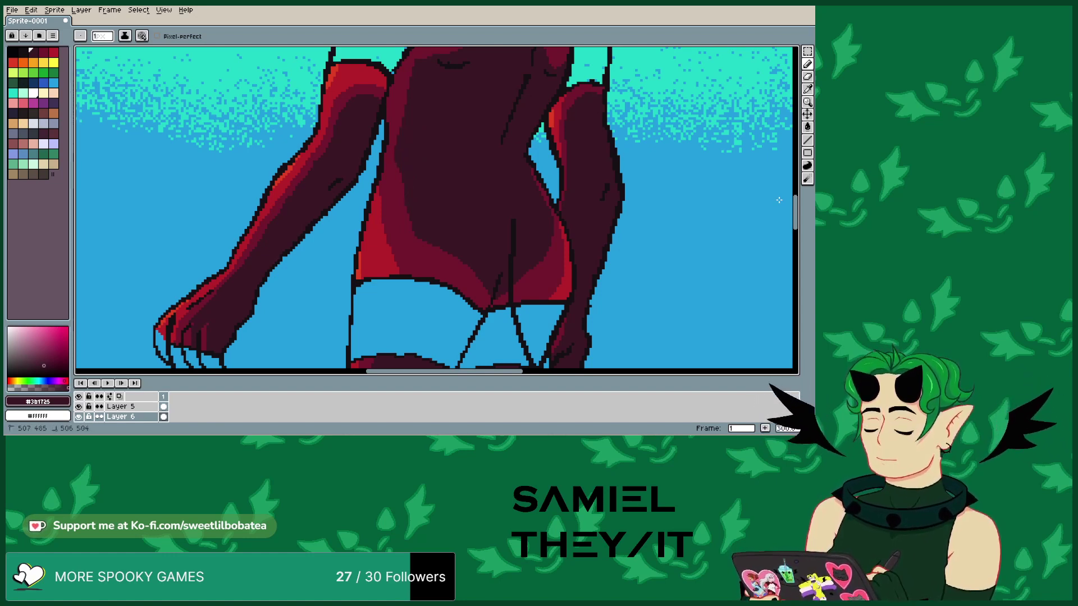
# - Touch up the torso's left-side shading with the sampled crimson #b4202a and wine red #73172d
pyautogui.press('i')
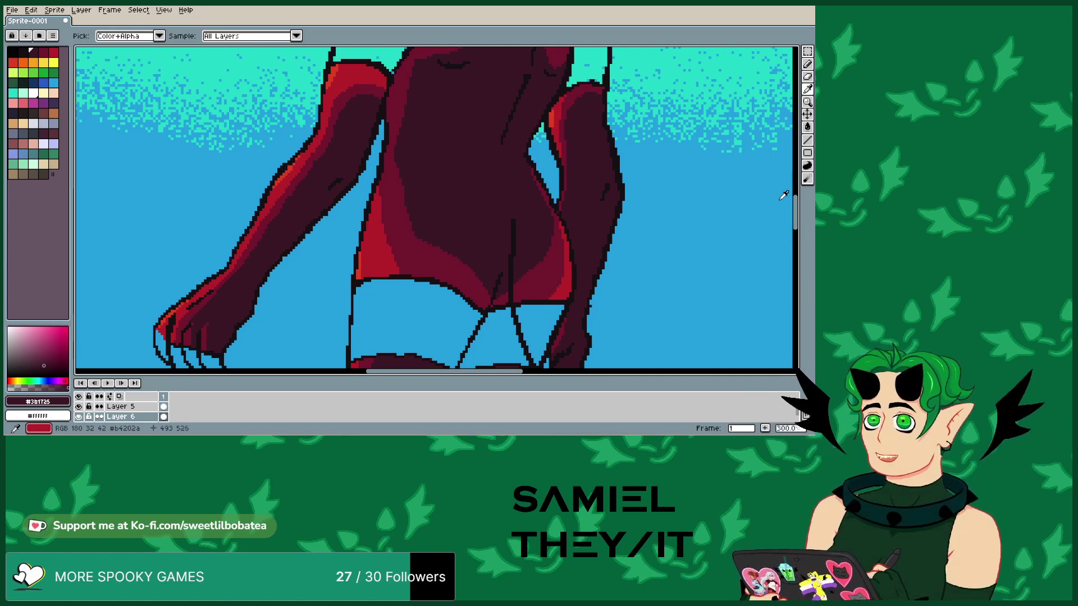
pyautogui.click(783, 196)
pyautogui.press('b')
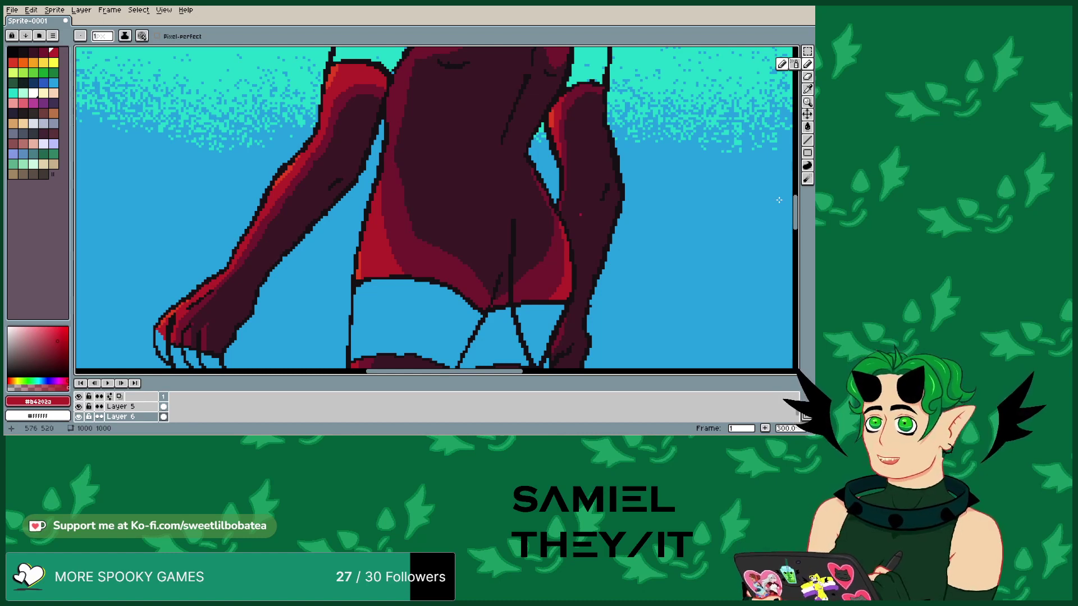
pyautogui.press('i')
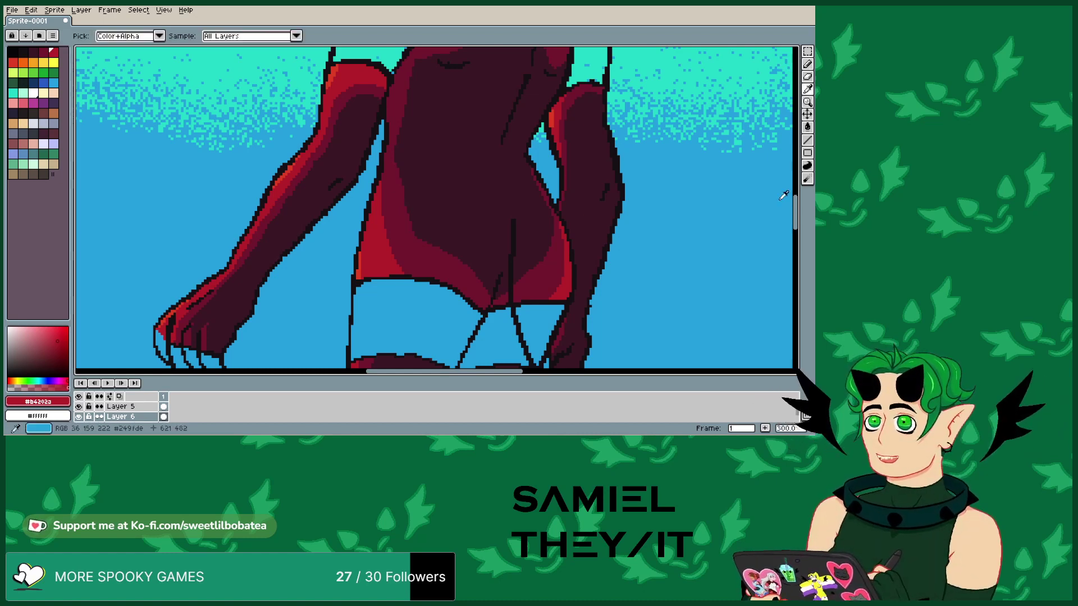
pyautogui.press('[')
pyautogui.press('b')
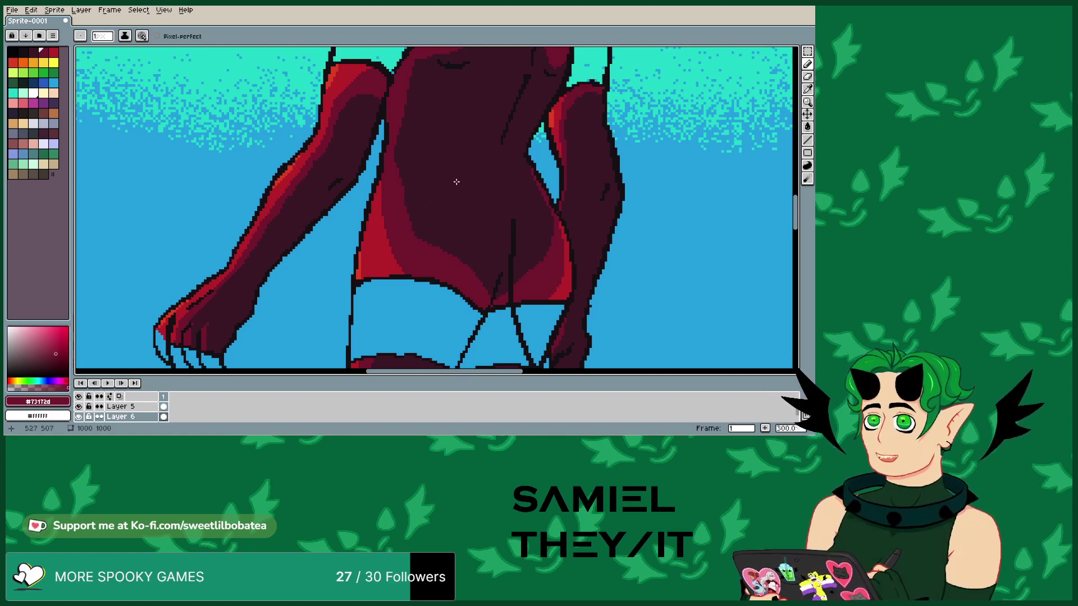
# - Reshape the wine red #73172d shading on the upper back so it follows the curved fold line below the shoulder
pyautogui.moveTo(797, 219); pyautogui.dragTo(788, 184)
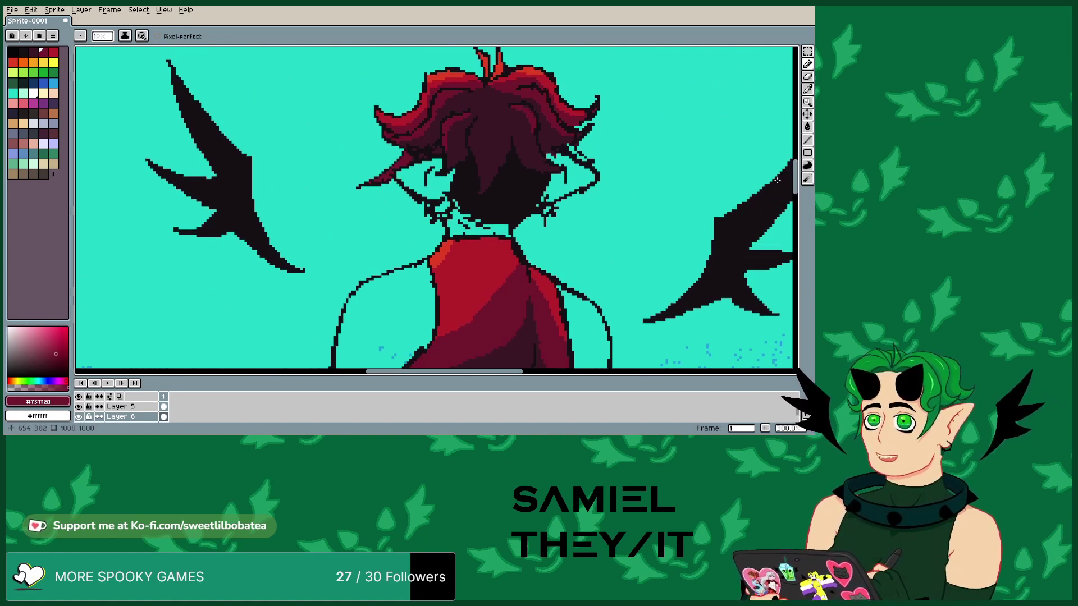
pyautogui.click(808, 88)
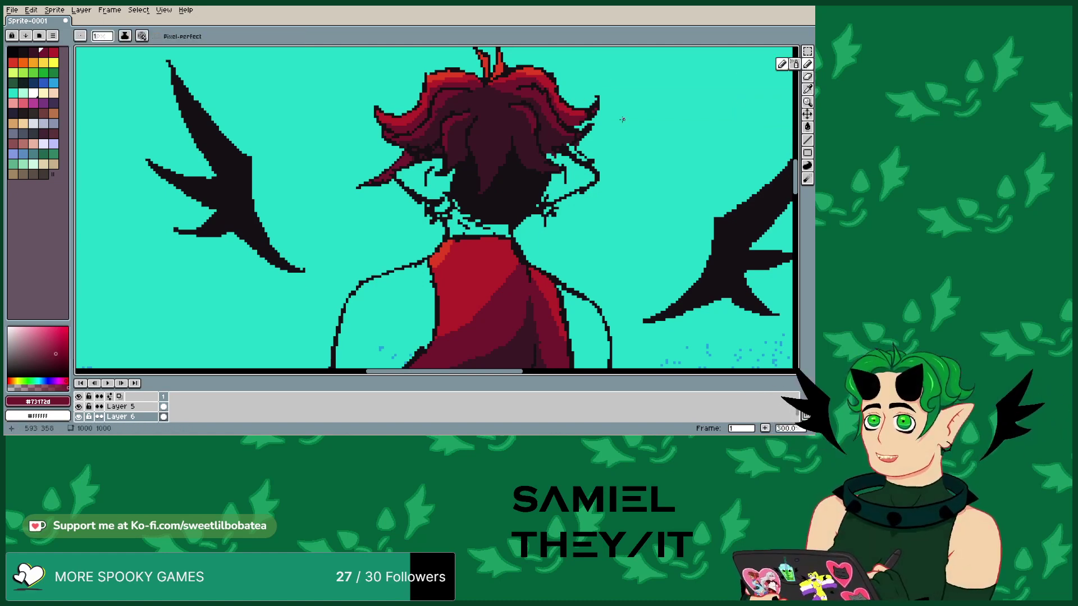
pyautogui.press('b')
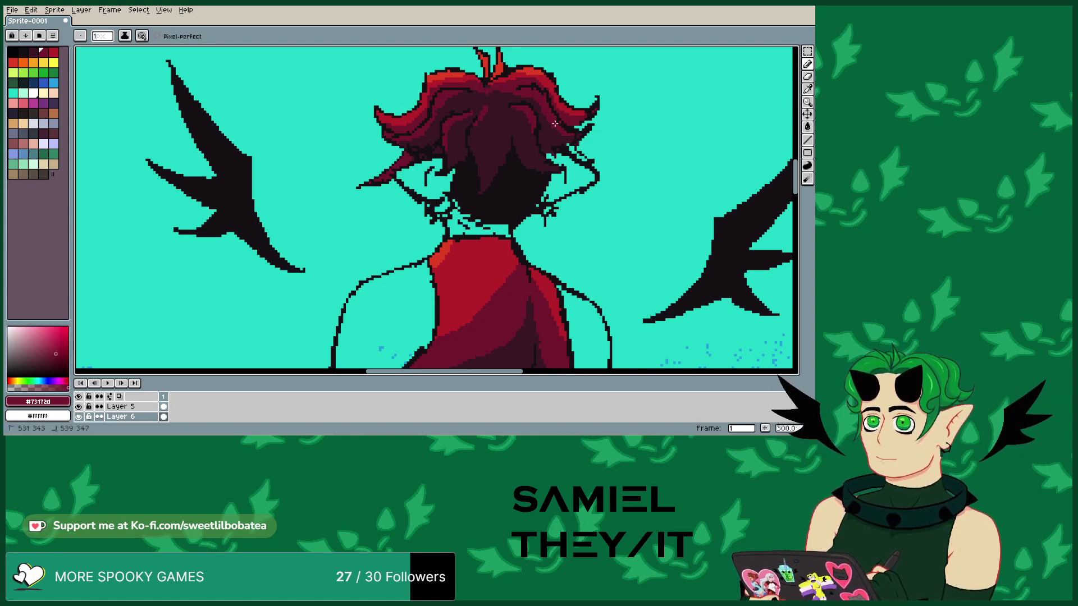
pyautogui.scroll(-5, 554, 123)
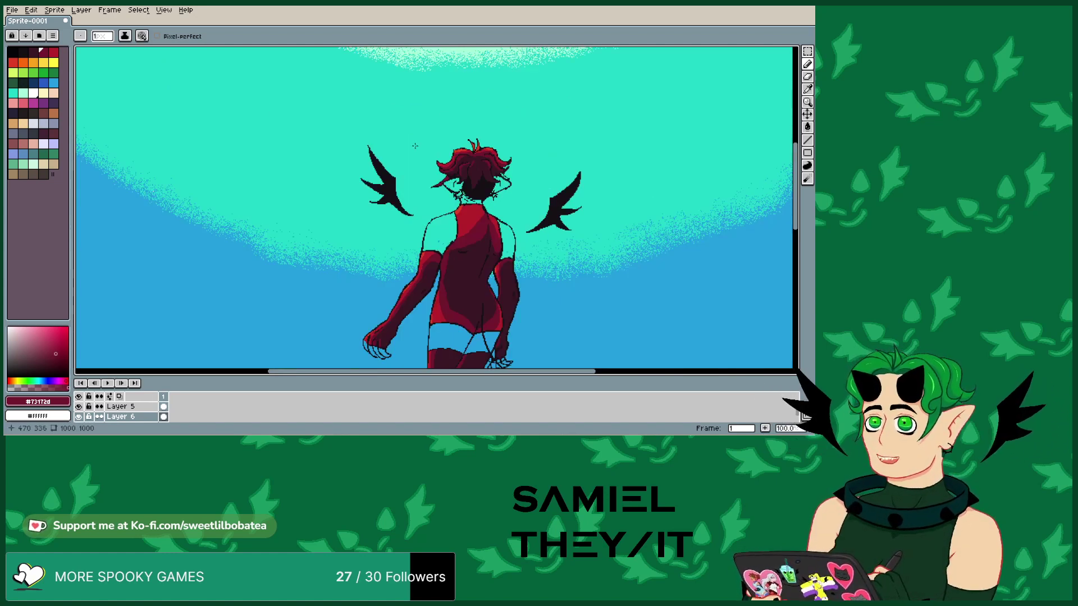
pyautogui.scroll(1, 429, 172)
pyautogui.scroll(1, 429, 172)
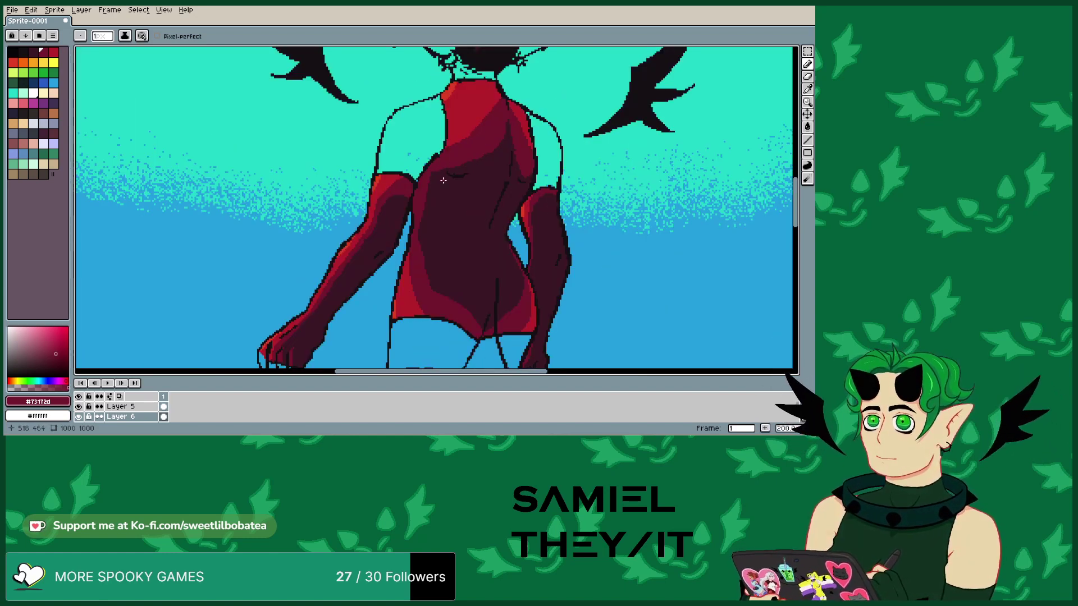
pyautogui.click(807, 89)
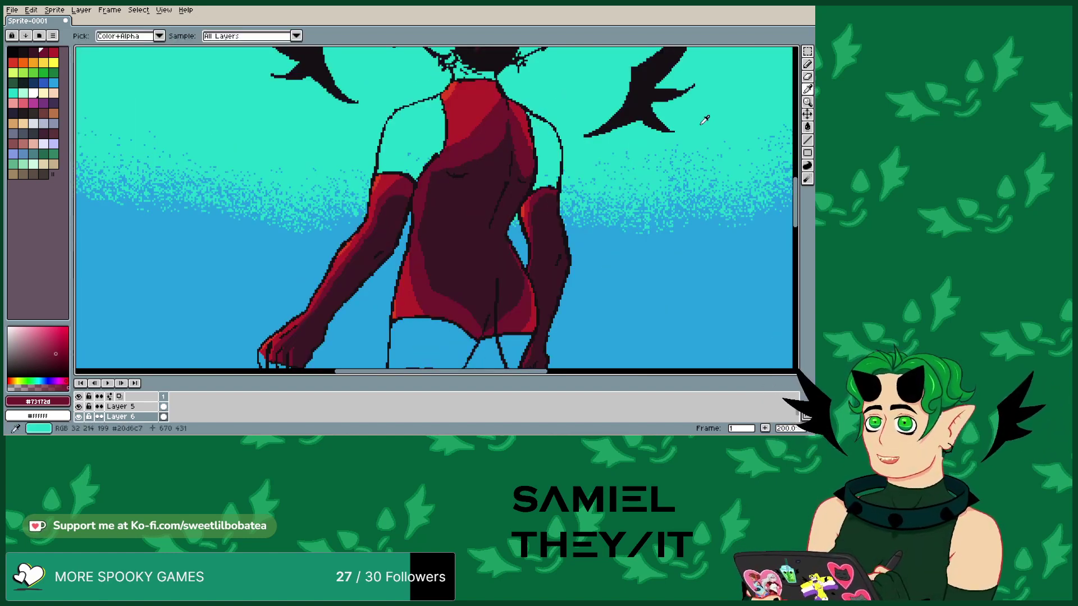
pyautogui.click(807, 64)
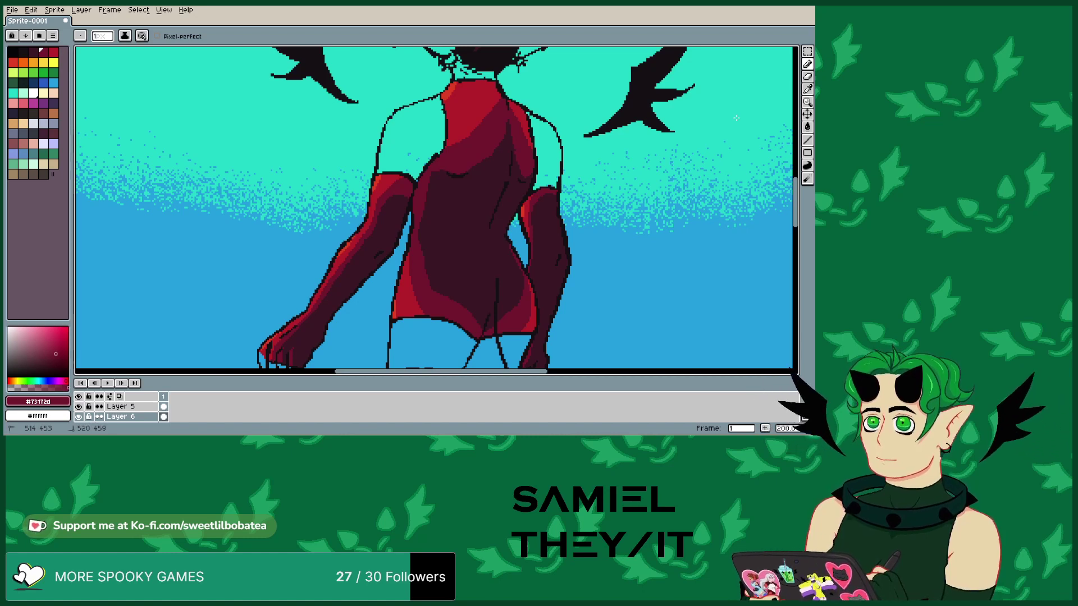
# - Sample the dark maroon #3b1725 from the torso and fill in the shadow beneath the upper back fold
pyautogui.press('i')
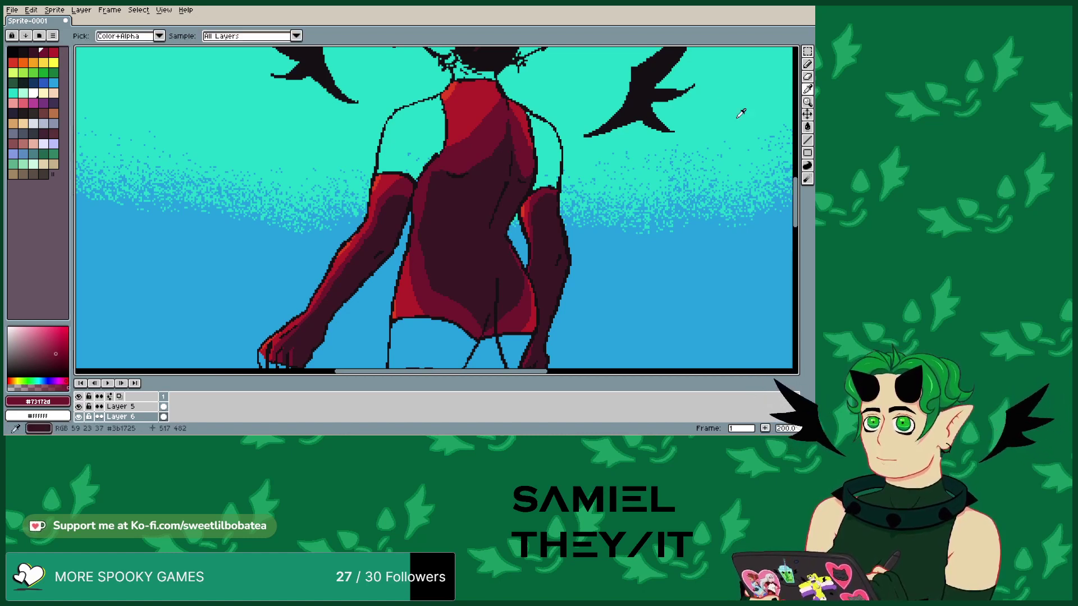
pyautogui.click(738, 115)
pyautogui.hotkey('shift', 's')
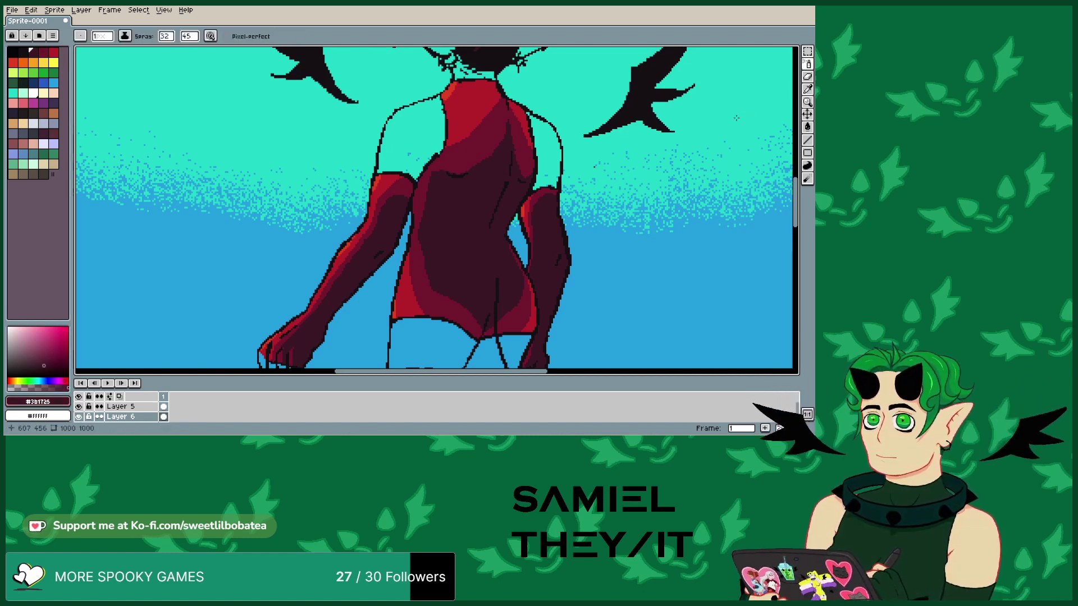
pyautogui.press('b')
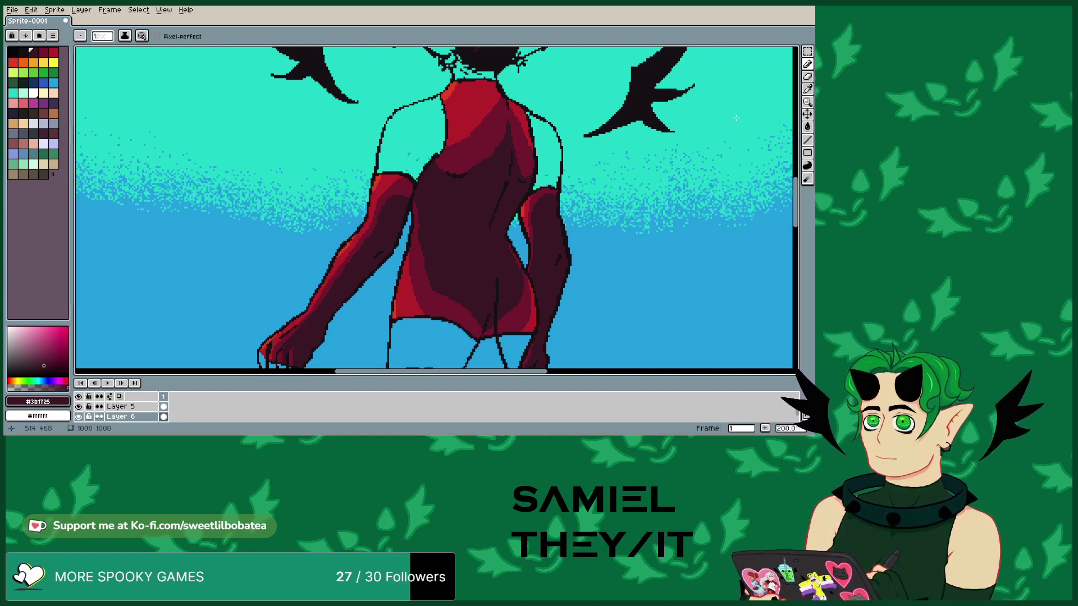
# - Extend the crimson #b4202a area down the upper back toward the spine, and touch up its lower edge with wine red #73172d
pyautogui.press('i')
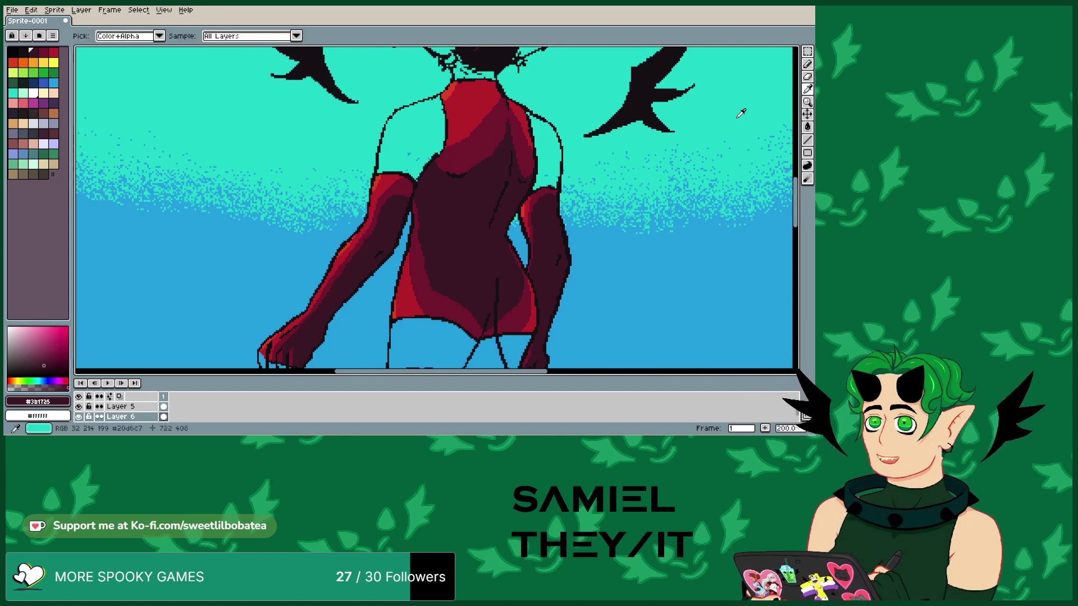
pyautogui.press('0')
pyautogui.press('0')
pyautogui.press('b')
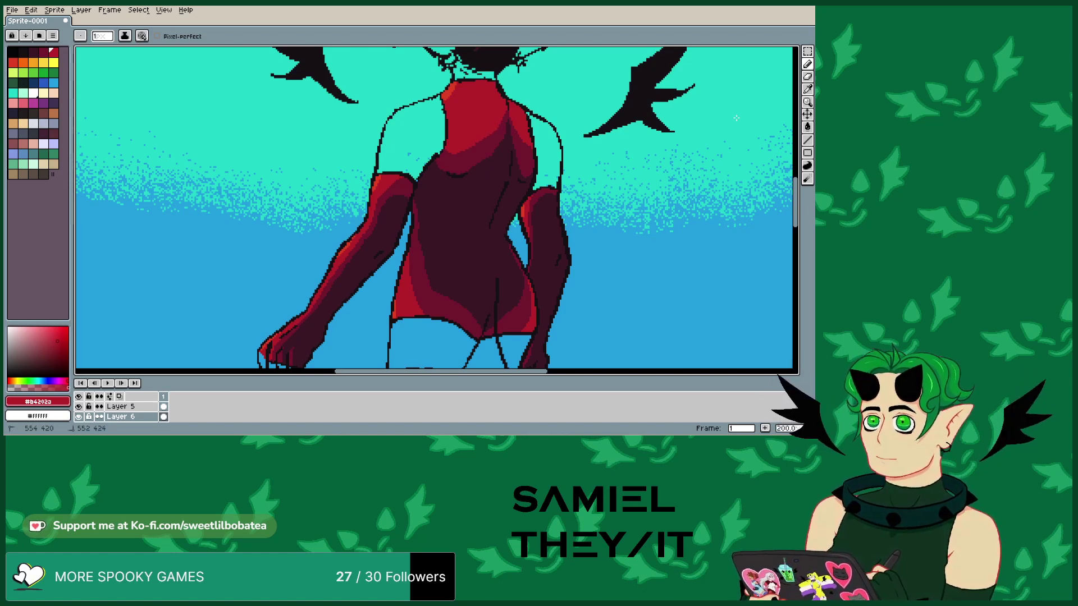
pyautogui.press('i')
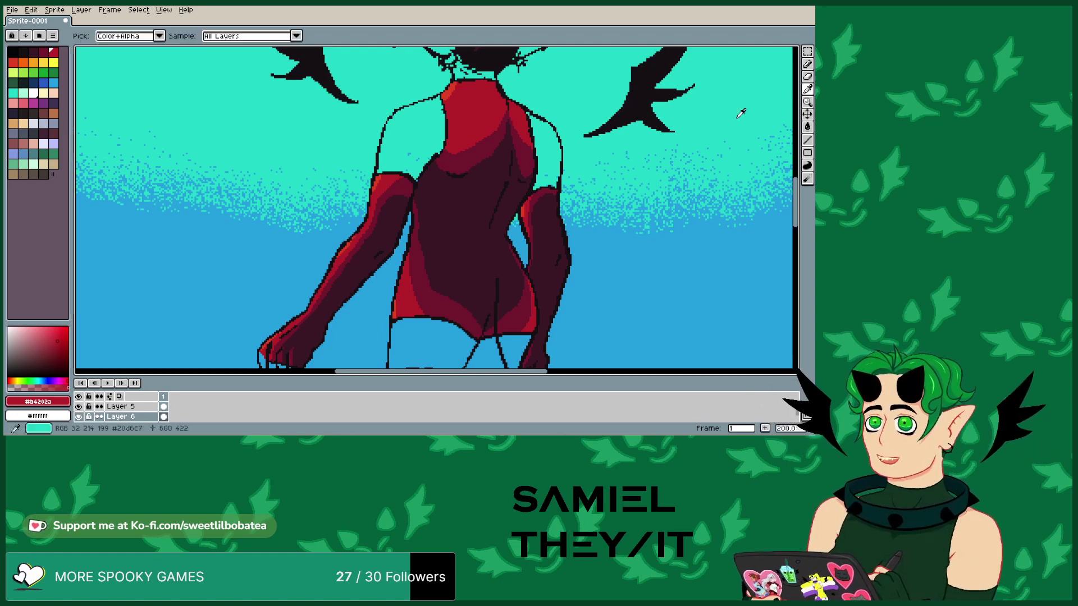
pyautogui.press('[')
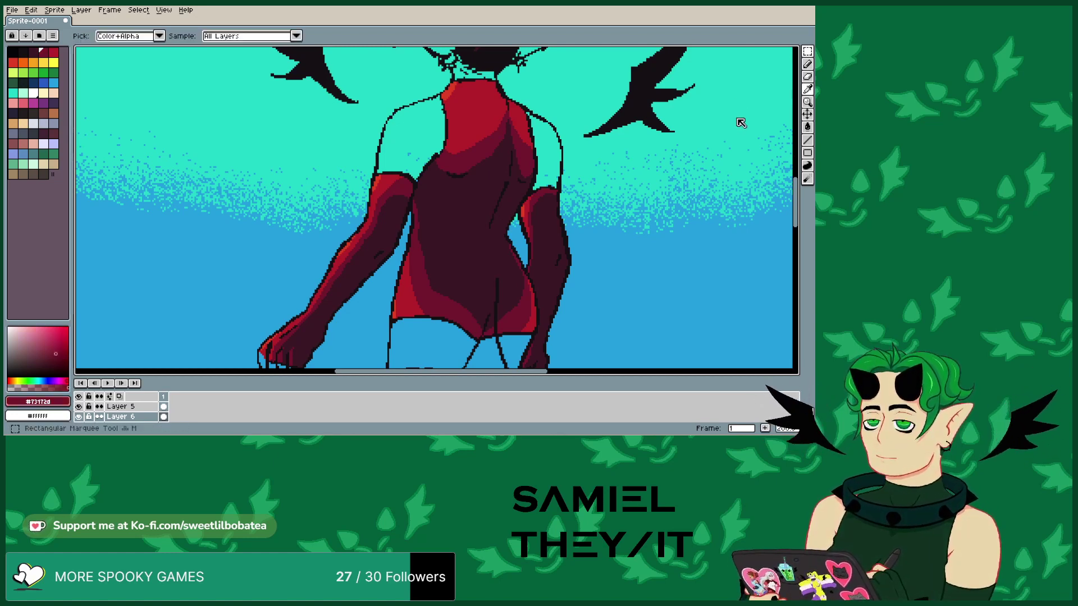
pyautogui.press('b')
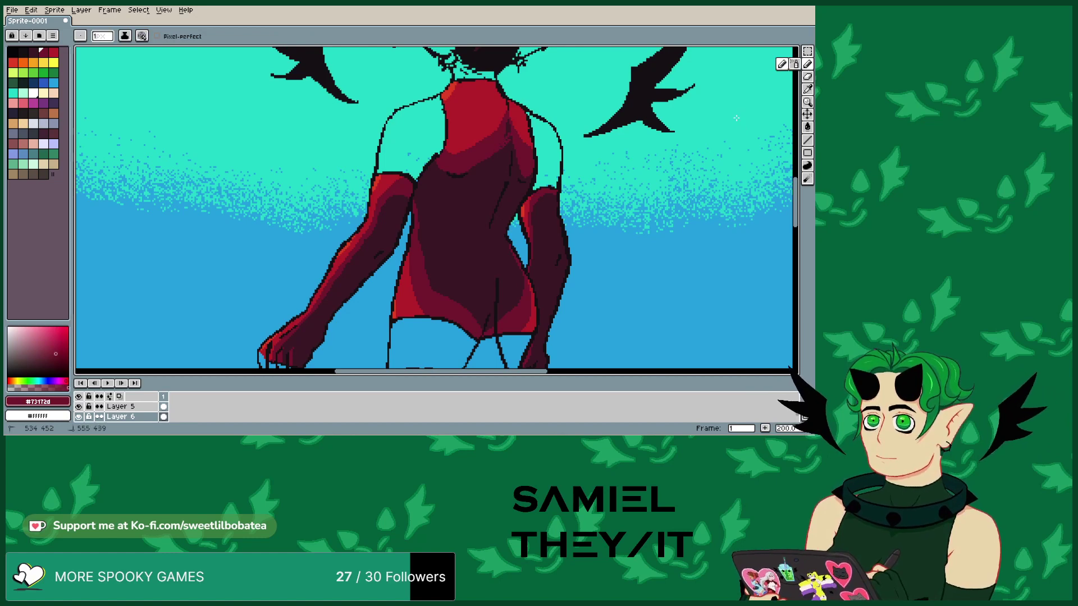
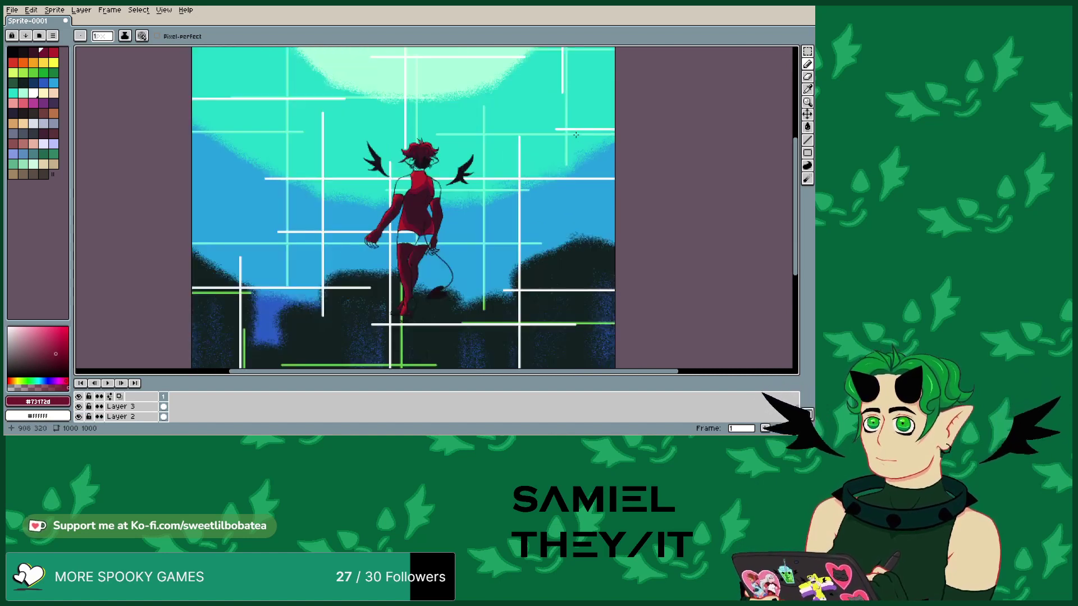
# - Hide Layer 3 and Layer 2, along with the light grid lines and dark forest over the gradient sky
pyautogui.scroll(-1, 556, 175)
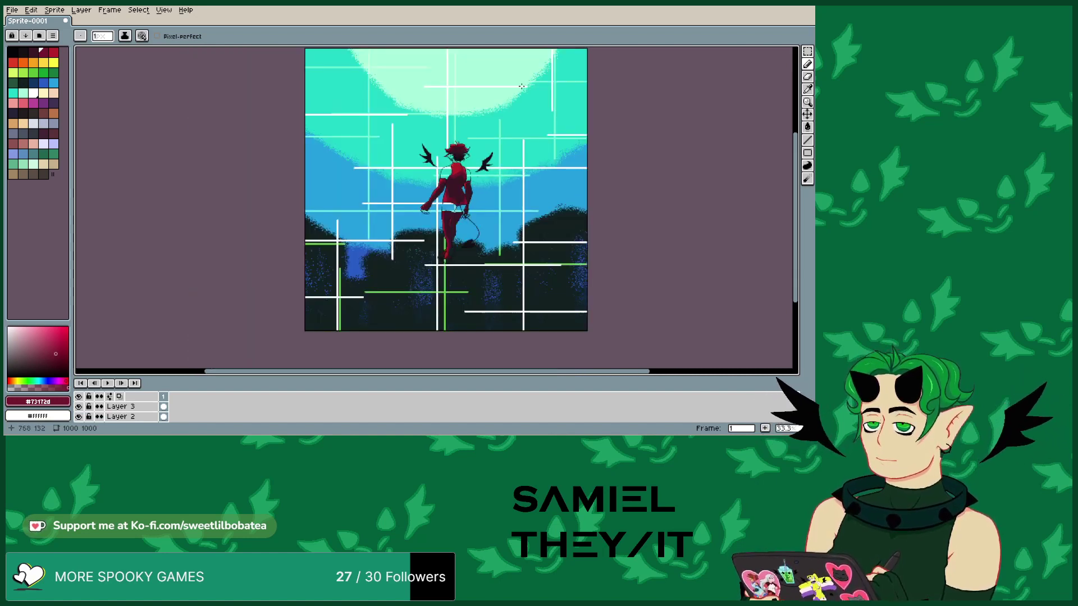
pyautogui.scroll(1, 521, 85)
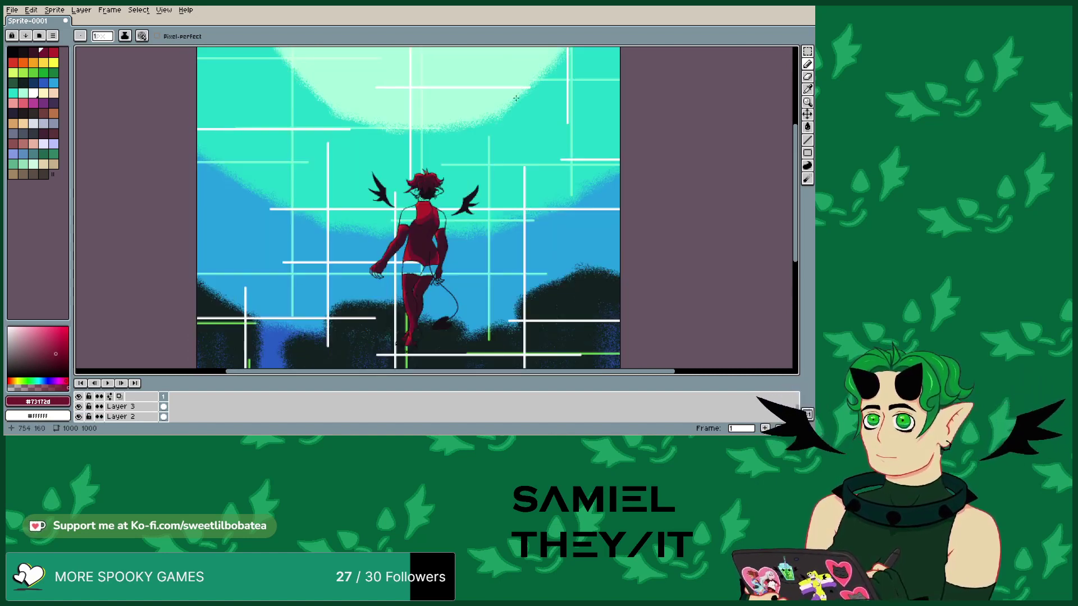
pyautogui.click(78, 406)
pyautogui.click(79, 416)
pyautogui.scroll(1, 128, 416)
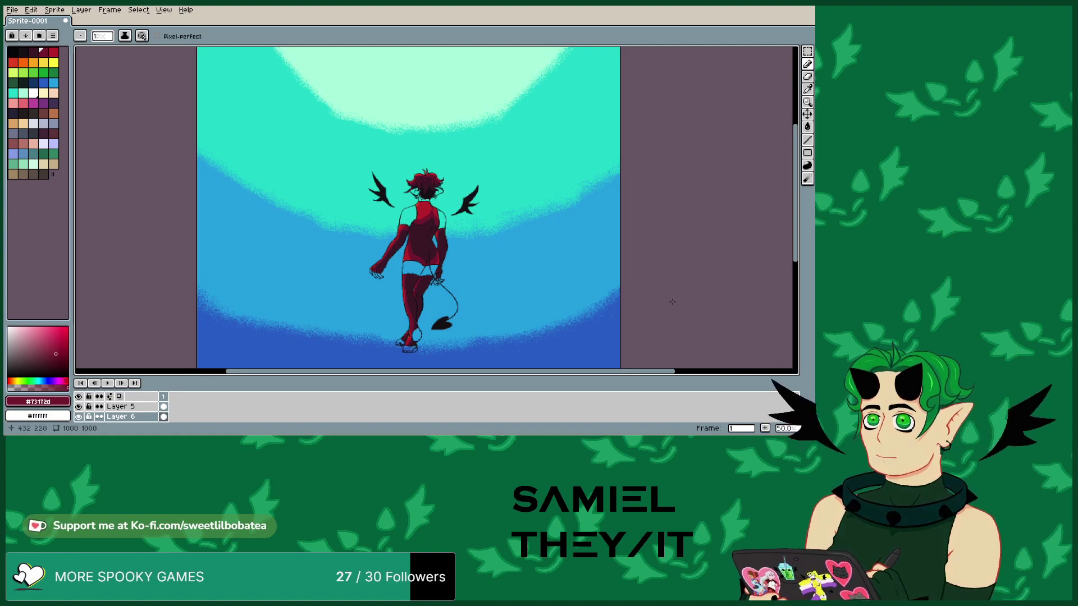
# - Set the drawing colour to orange (Idx-7) for shading the skin of the character's upper body
pyautogui.scroll(2, 709, 361)
pyautogui.scroll(-2, 708, 362)
pyautogui.scroll(1, 708, 362)
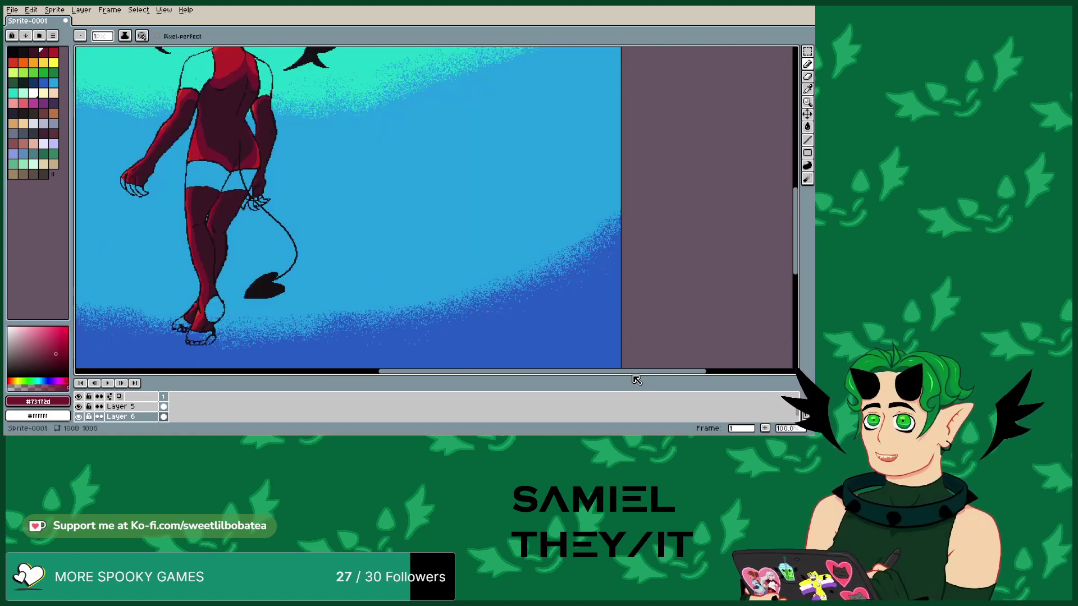
pyautogui.moveTo(637, 376); pyautogui.dragTo(524, 372)
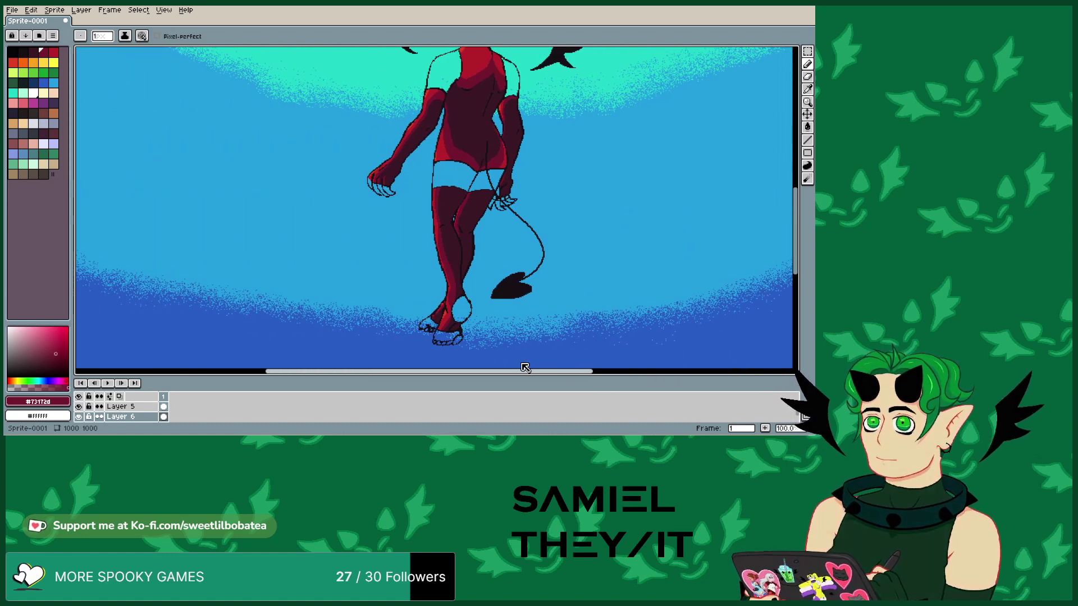
pyautogui.scroll(-1, 505, 185)
pyautogui.scroll(2, 506, 185)
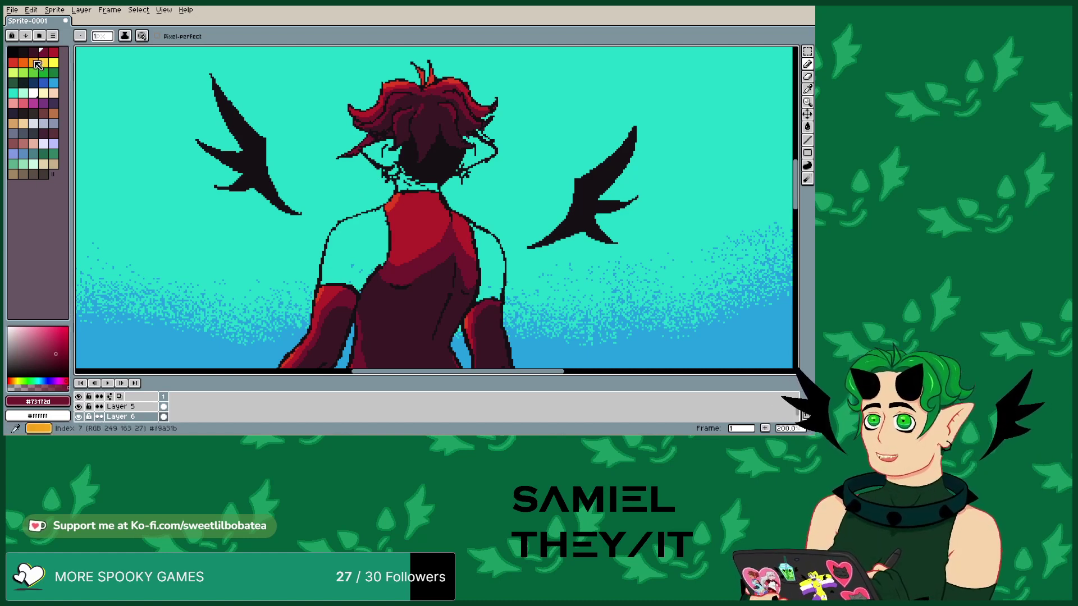
pyautogui.click(32, 63)
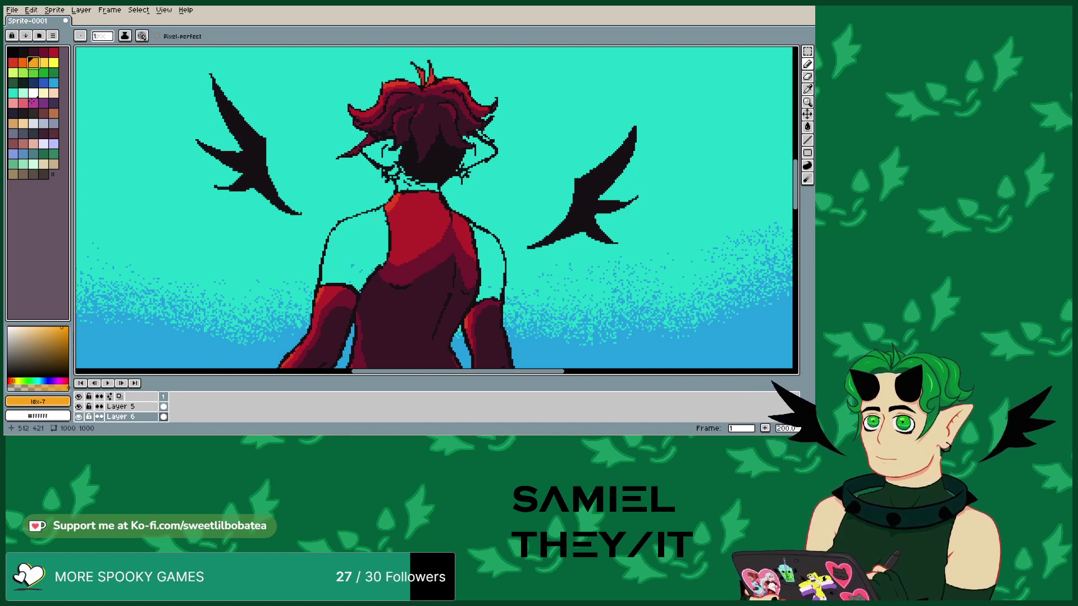
pyautogui.moveTo(373, 213); pyautogui.dragTo(355, 278)
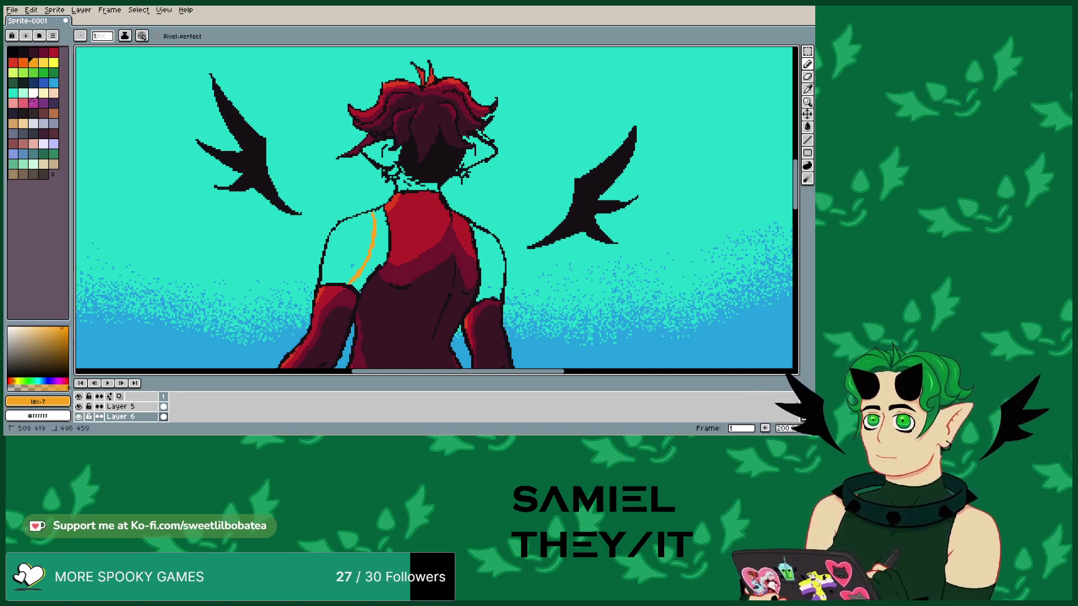
pyautogui.click(31, 10)
pyautogui.click(35, 22)
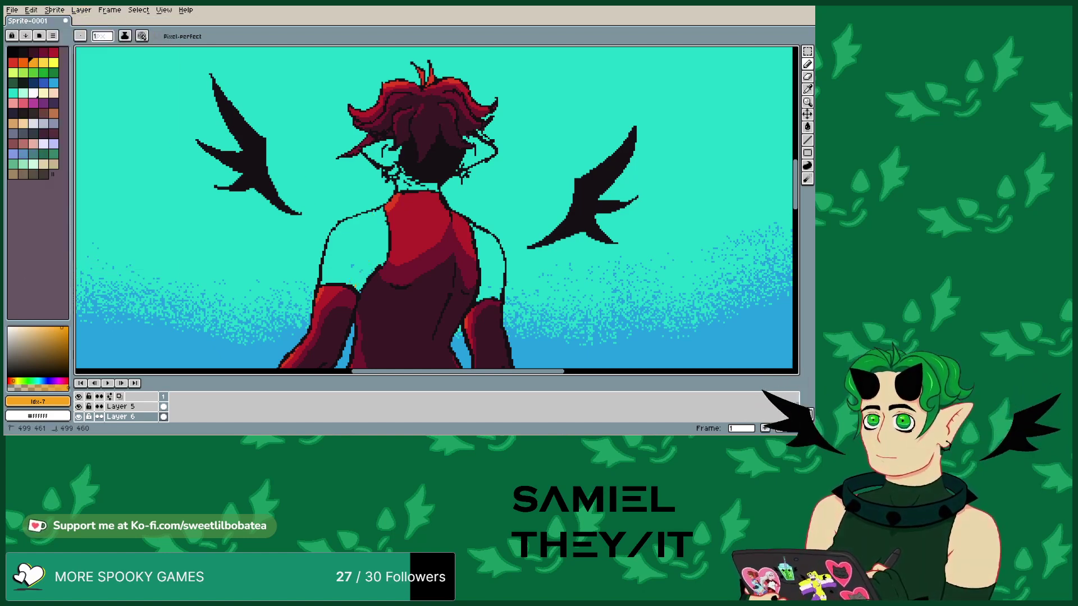
# - Block in orange (Idx-7) skin shadows beside the left armpit, on the lower right upper arm, and across the neck and ears
pyautogui.moveTo(356, 286)
pyautogui.mouseDown()
pyautogui.moveTo(366, 265)
pyautogui.moveTo(385, 260)
pyautogui.mouseUp()
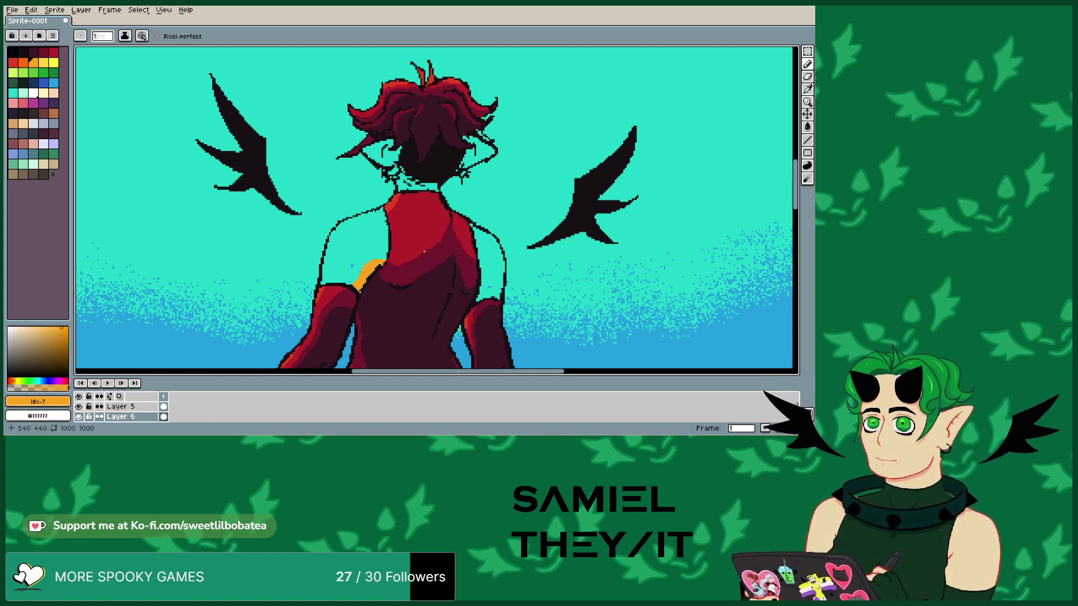
pyautogui.moveTo(481, 268); pyautogui.dragTo(487, 281)
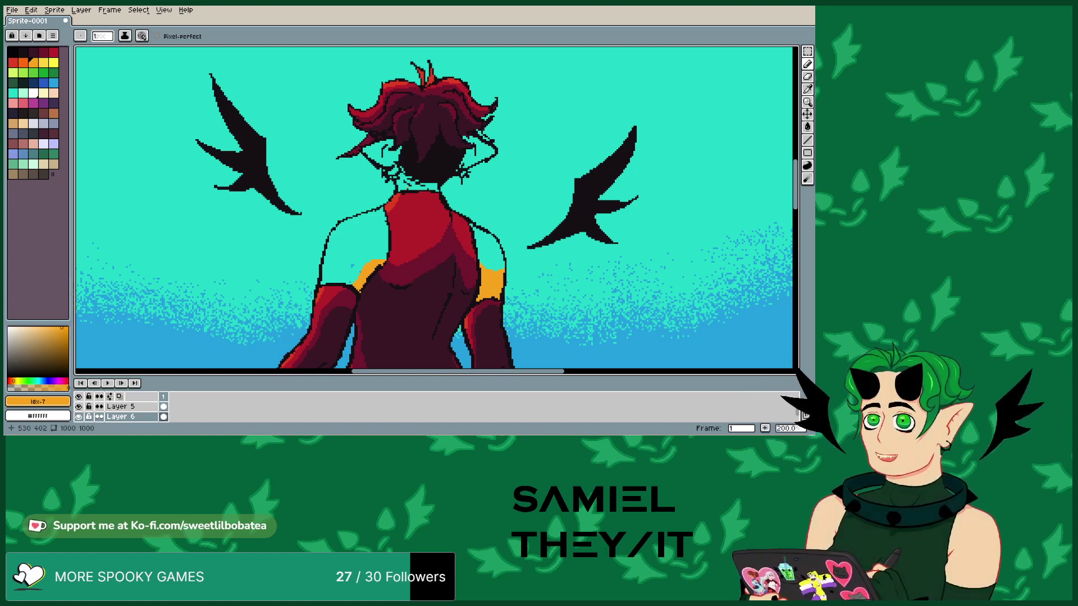
pyautogui.click(407, 187)
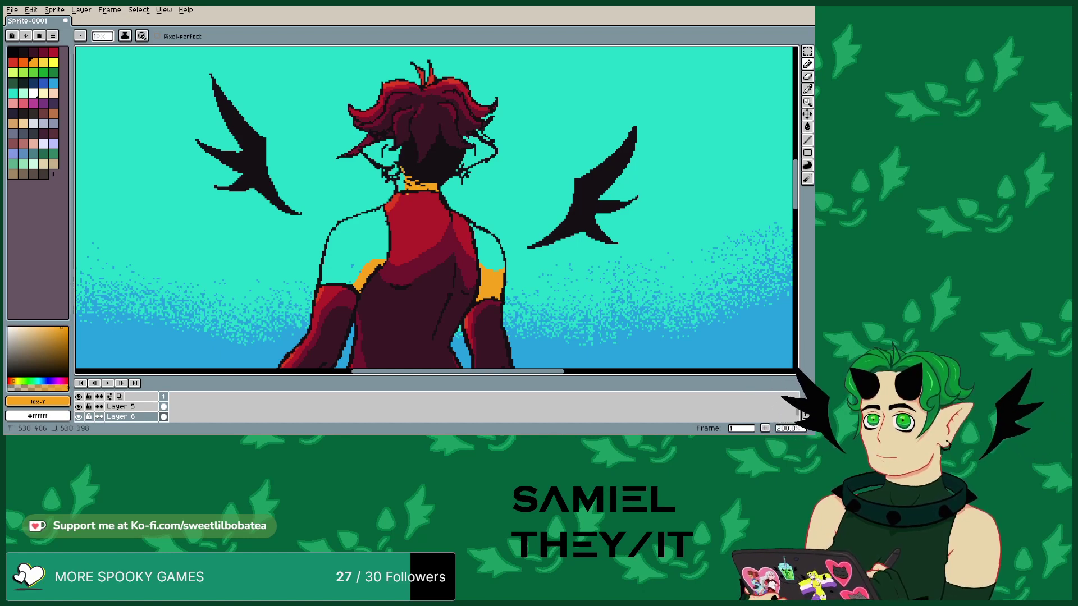
pyautogui.moveTo(386, 161); pyautogui.dragTo(384, 148)
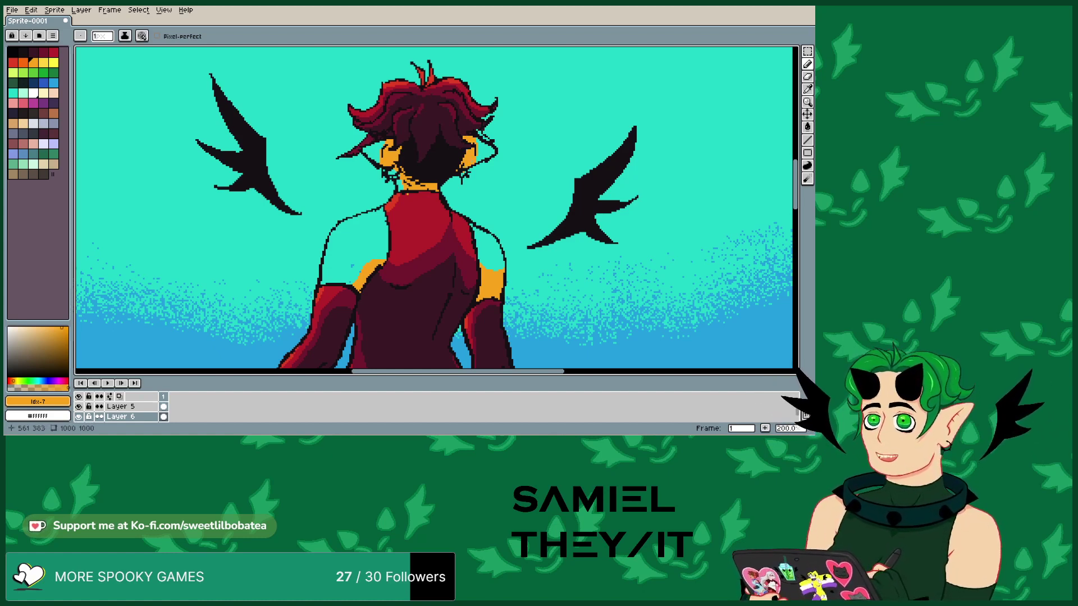
pyautogui.press('e')
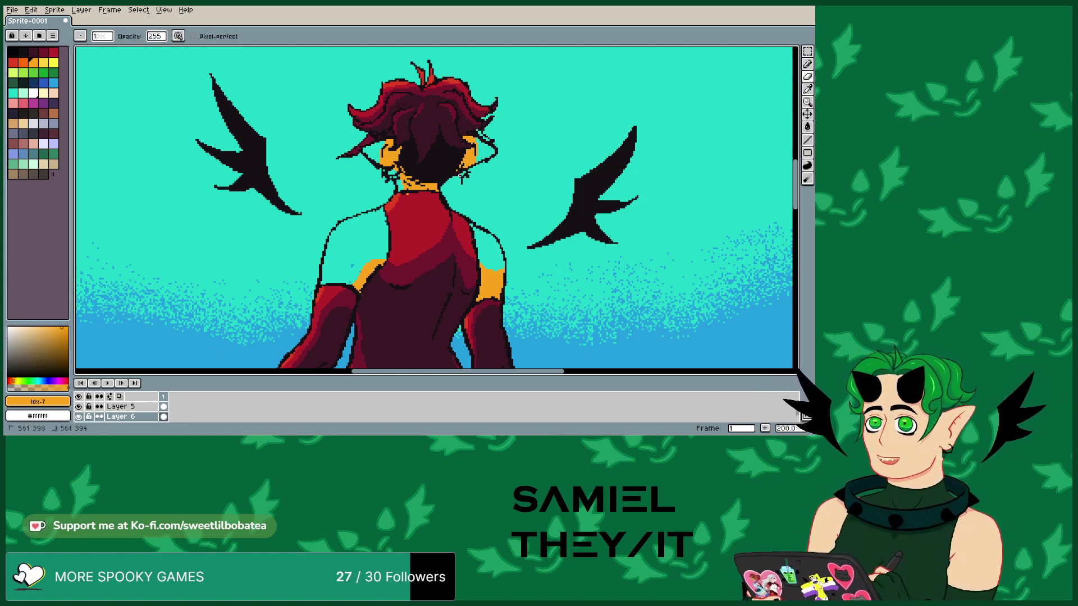
pyautogui.click(807, 63)
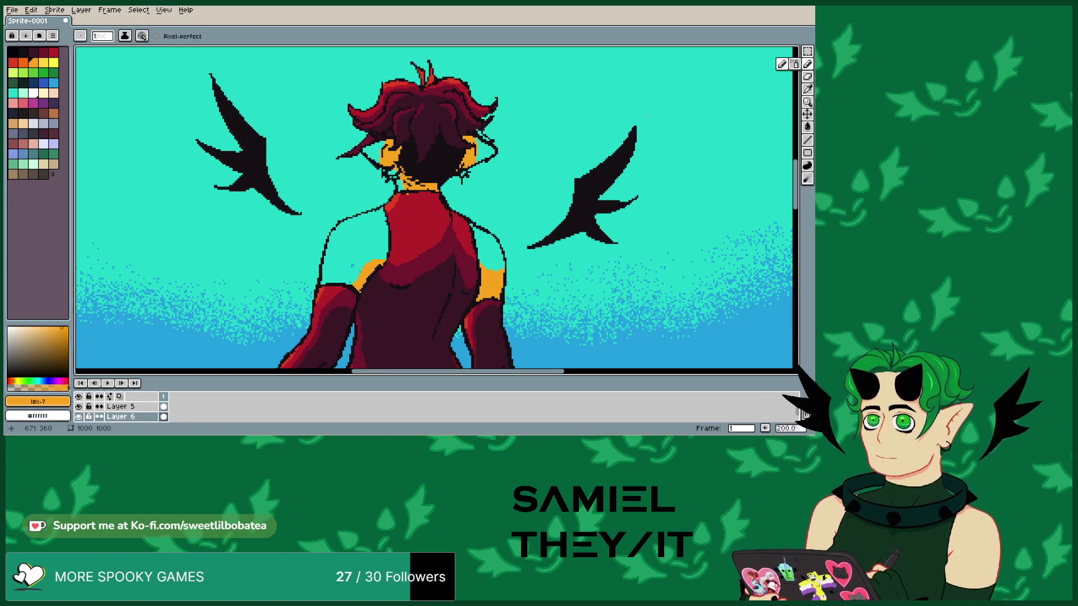
# - Rework the upper back shading, extending wine red #73172d around the crimson area and dark maroon #3b1725 up the spine
pyautogui.press('i')
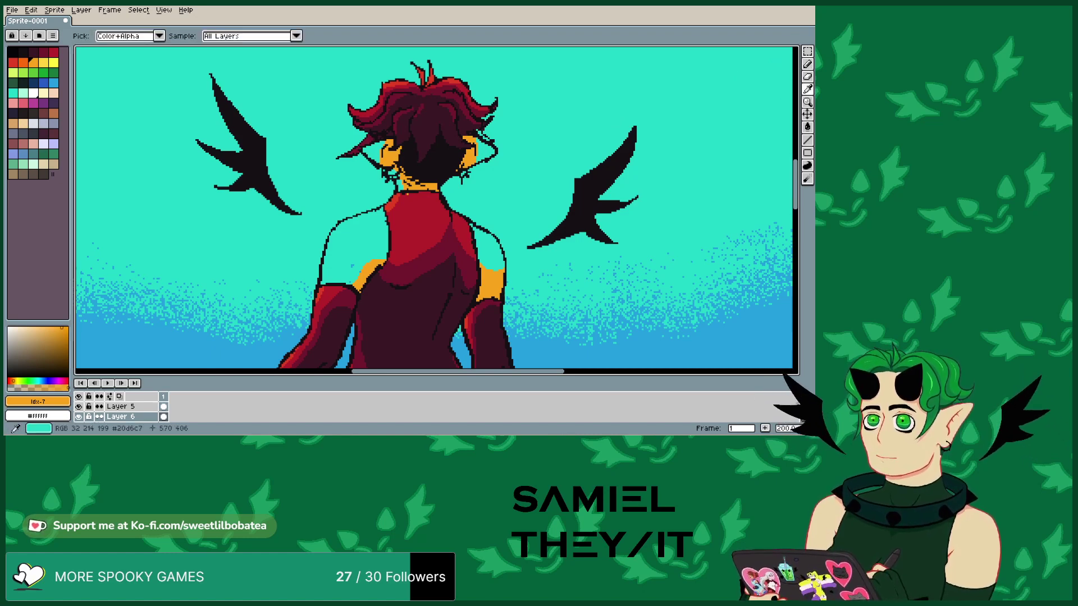
pyautogui.click(416, 225)
pyautogui.click(807, 63)
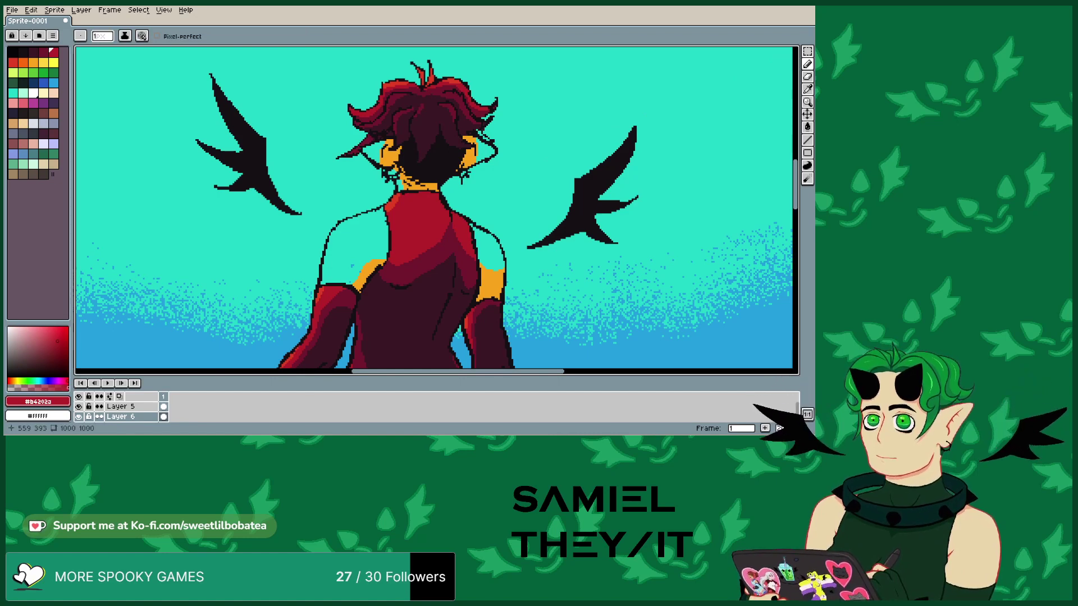
pyautogui.press('i')
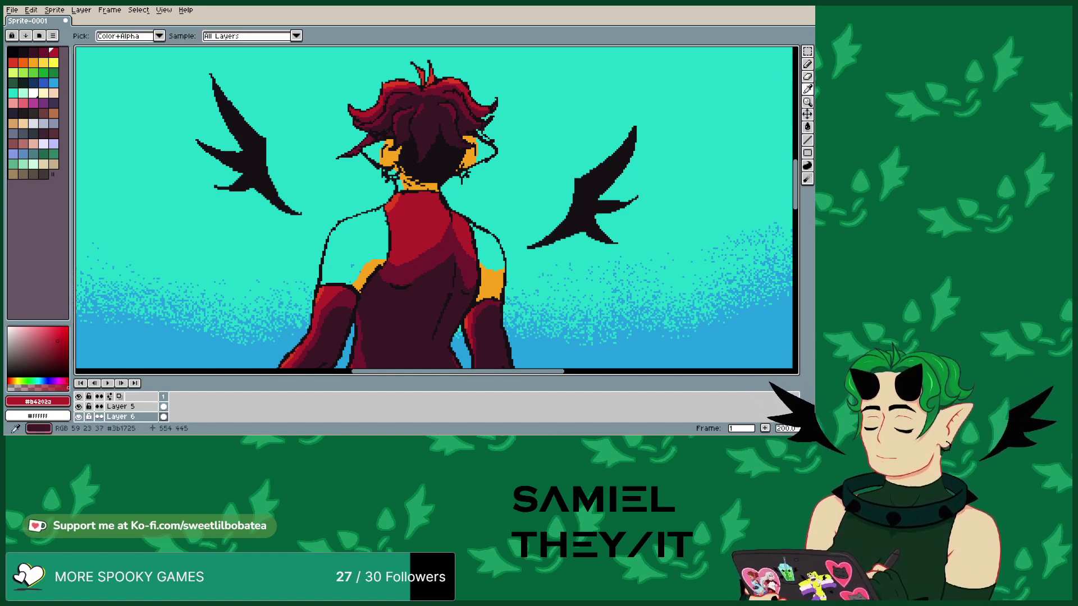
pyautogui.press('[')
pyautogui.press('b')
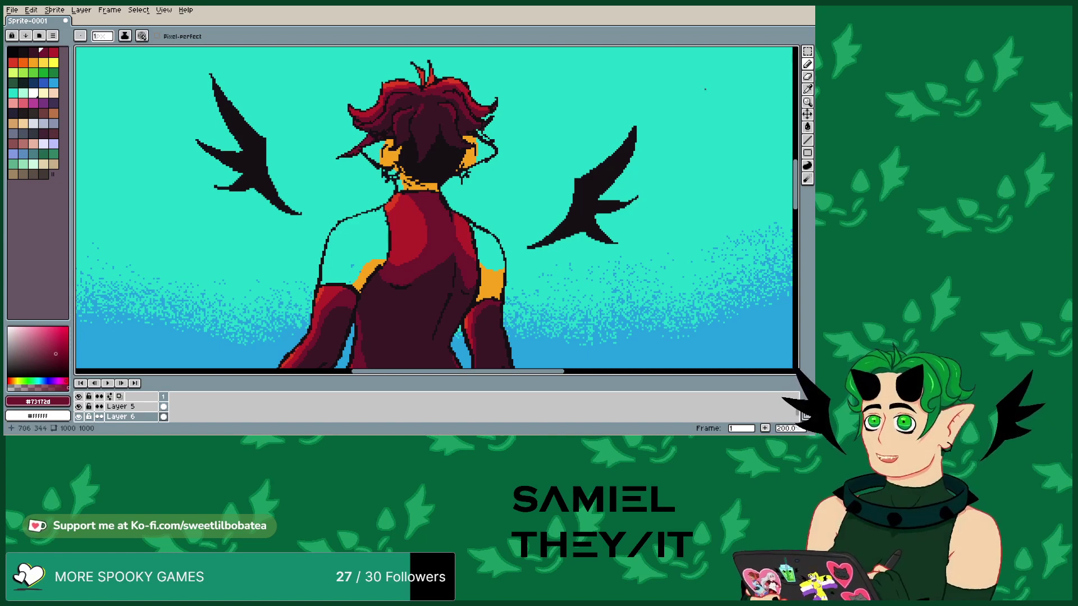
pyautogui.click(807, 89)
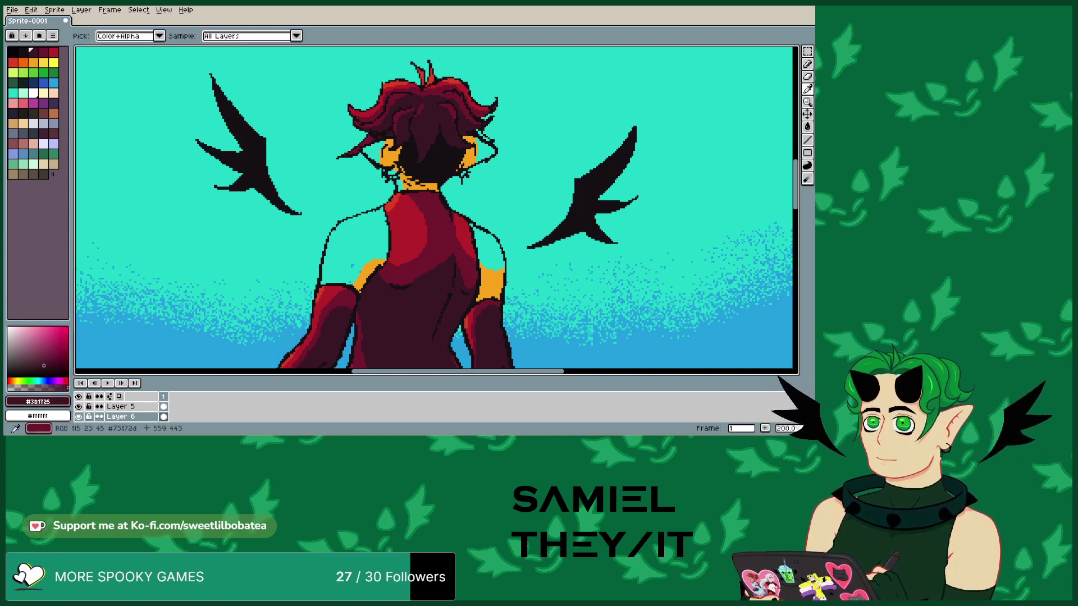
pyautogui.press('b')
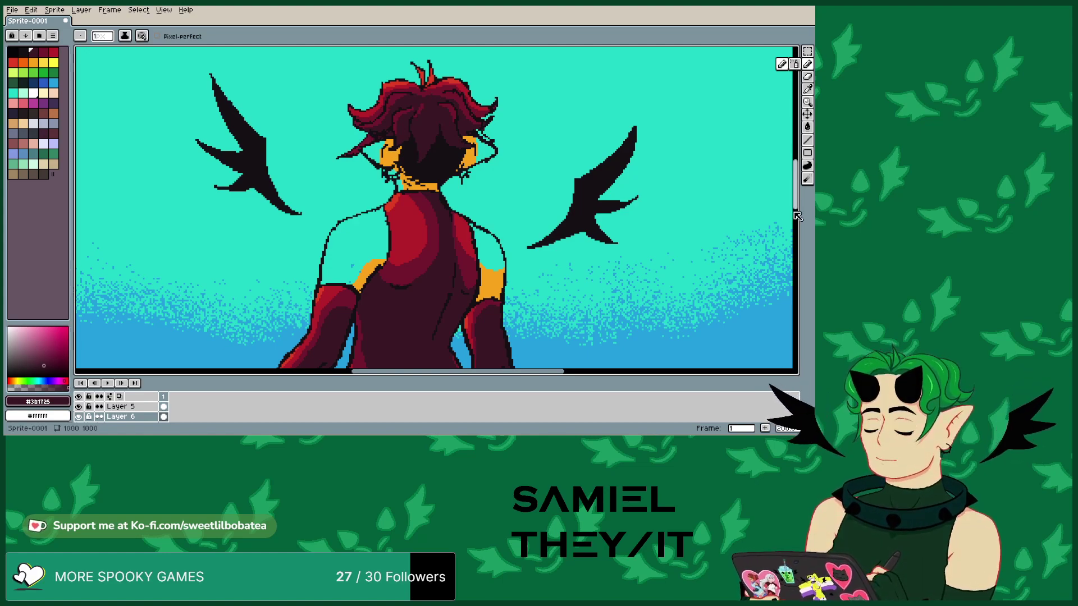
pyautogui.moveTo(796, 212); pyautogui.dragTo(796, 252)
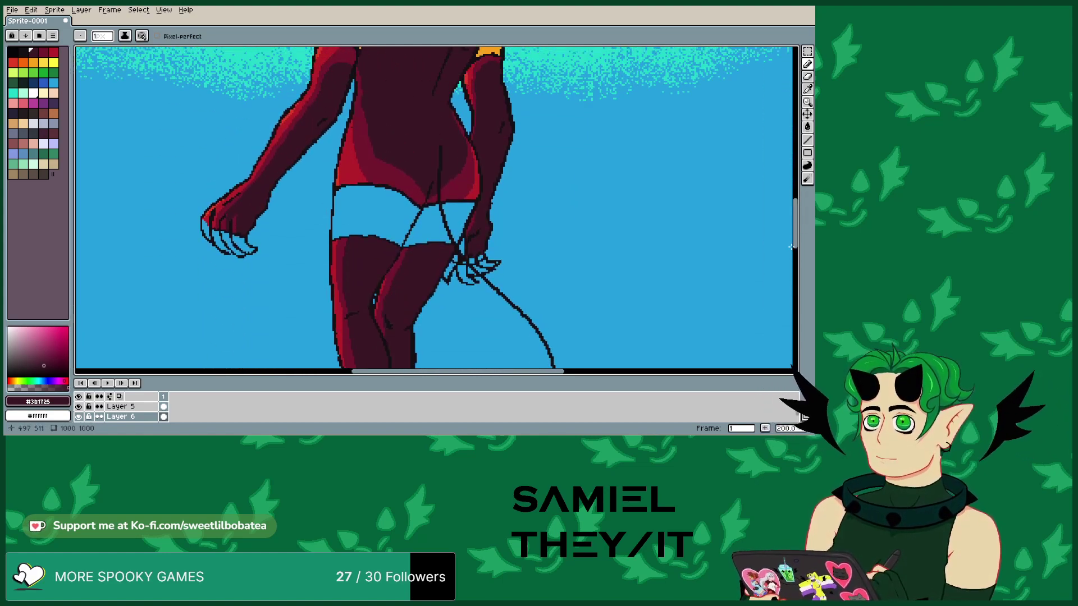
pyautogui.moveTo(367, 188); pyautogui.dragTo(368, 215)
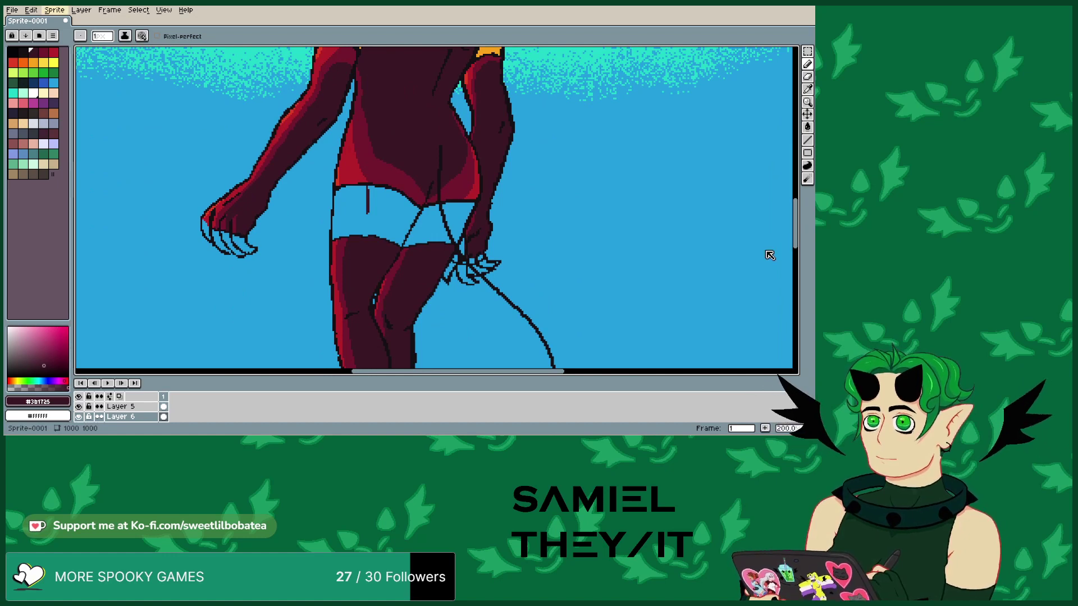
pyautogui.click(31, 10)
pyautogui.click(45, 22)
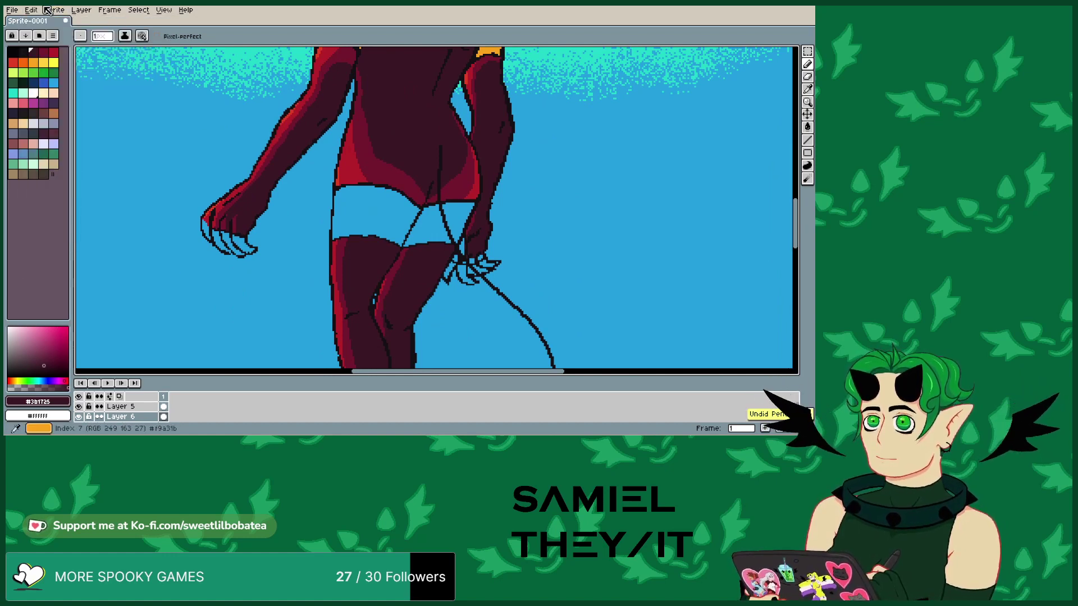
# - Outline and fill the skin shadow on both bare upper thighs with orange (Idx-7), leaving a strip along the left thigh's outer edge uncoloured
pyautogui.click(33, 62)
pyautogui.moveTo(367, 191); pyautogui.dragTo(357, 233)
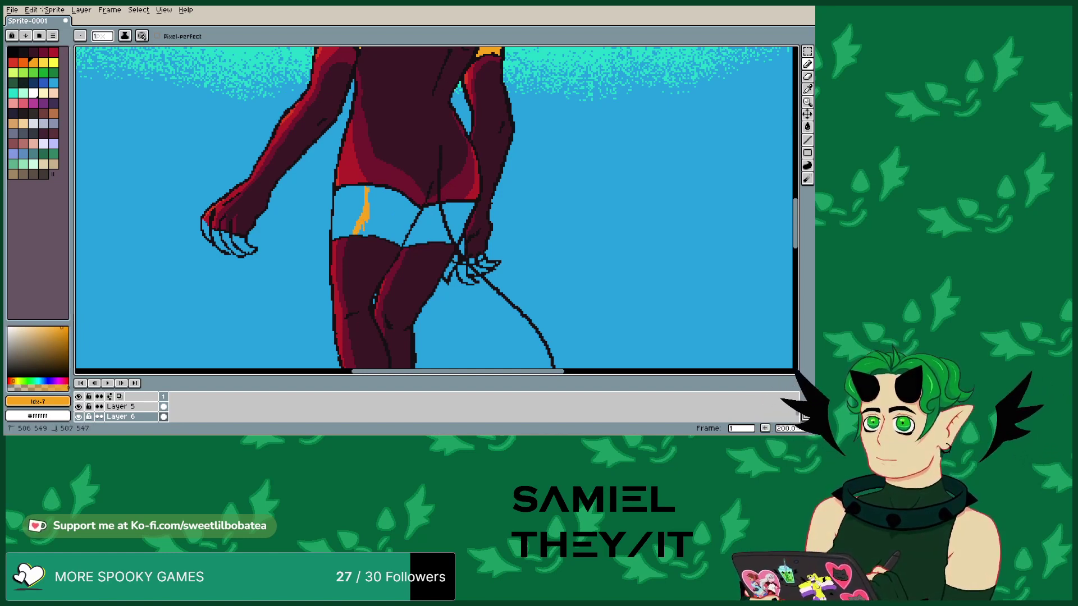
pyautogui.moveTo(366, 189); pyautogui.dragTo(395, 196)
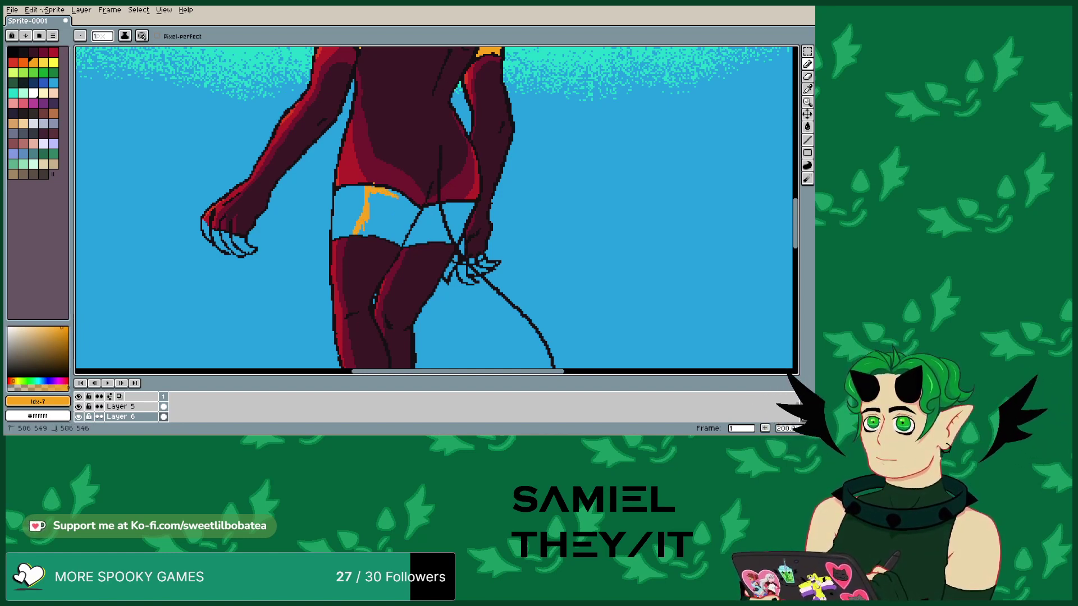
pyautogui.moveTo(404, 197)
pyautogui.mouseDown()
pyautogui.moveTo(416, 210)
pyautogui.moveTo(461, 203)
pyautogui.moveTo(457, 228)
pyautogui.moveTo(462, 204)
pyautogui.moveTo(469, 215)
pyautogui.mouseUp()
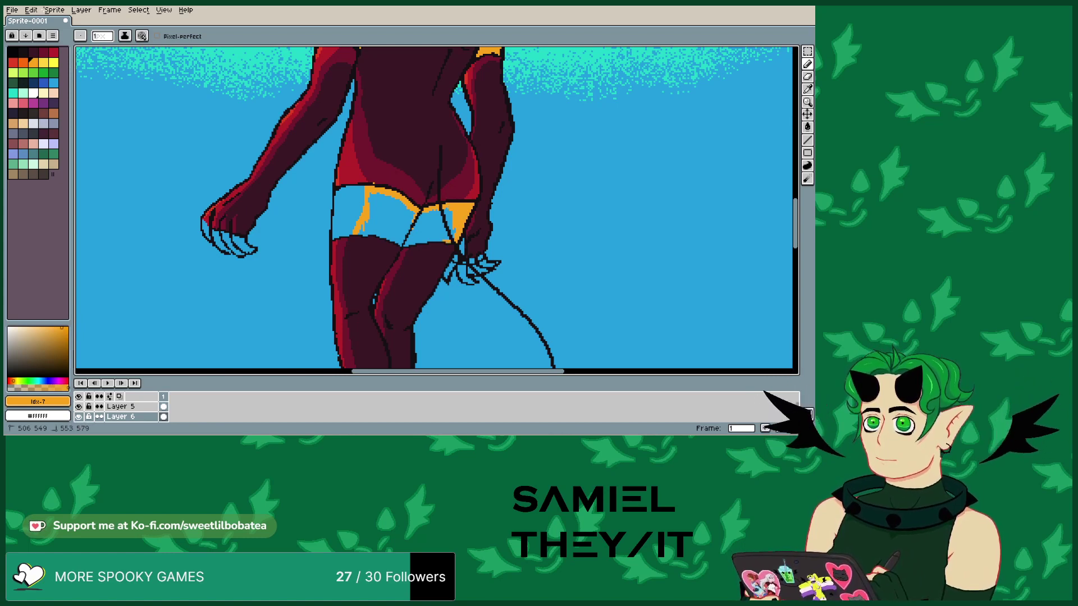
pyautogui.moveTo(445, 239); pyautogui.dragTo(391, 240)
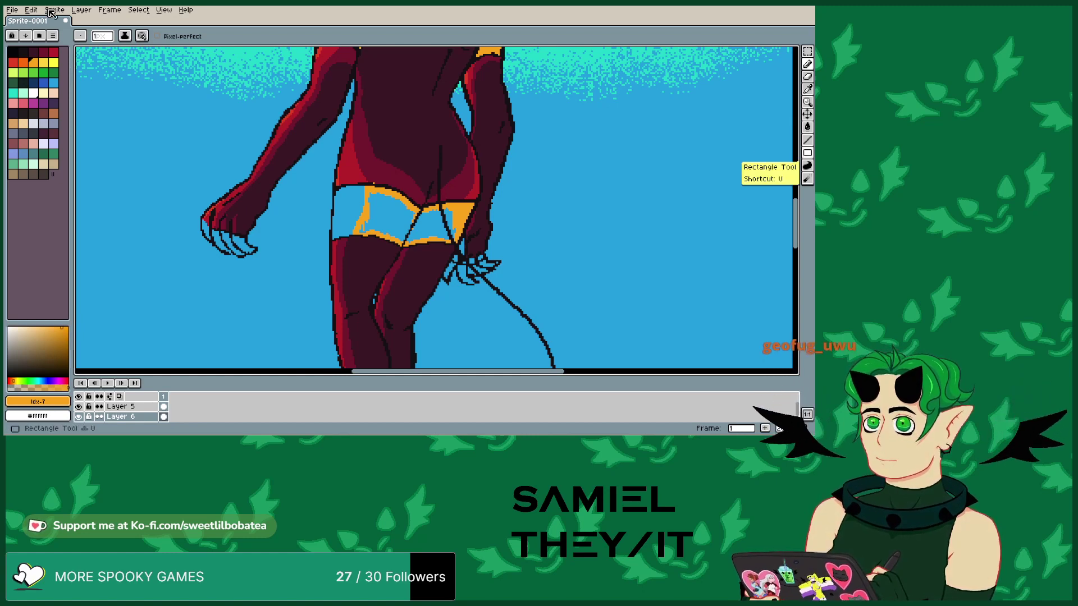
pyautogui.click(807, 126)
pyautogui.click(393, 216)
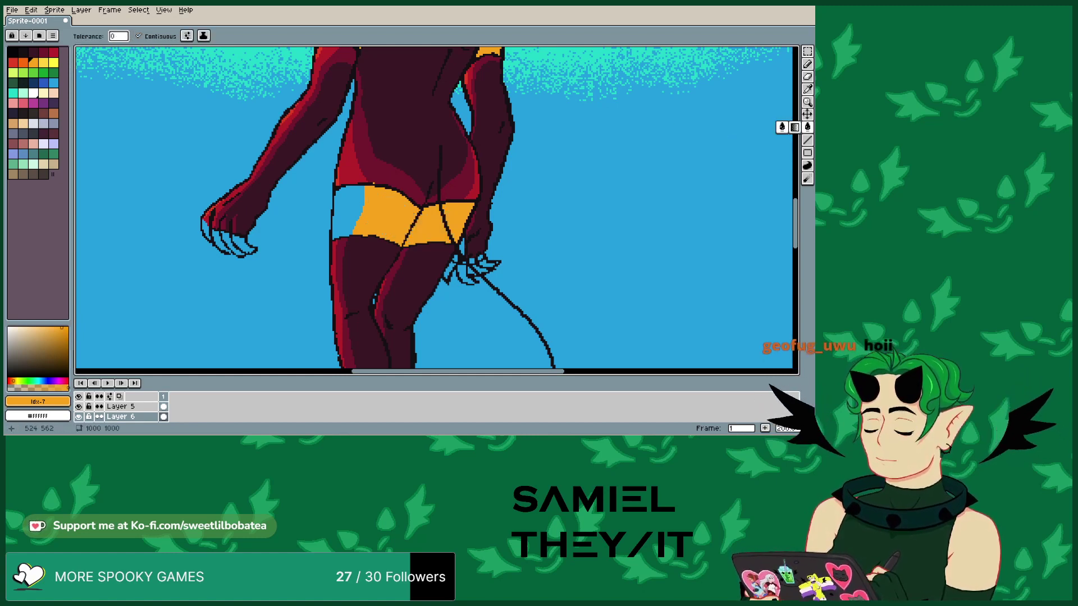
pyautogui.click(807, 64)
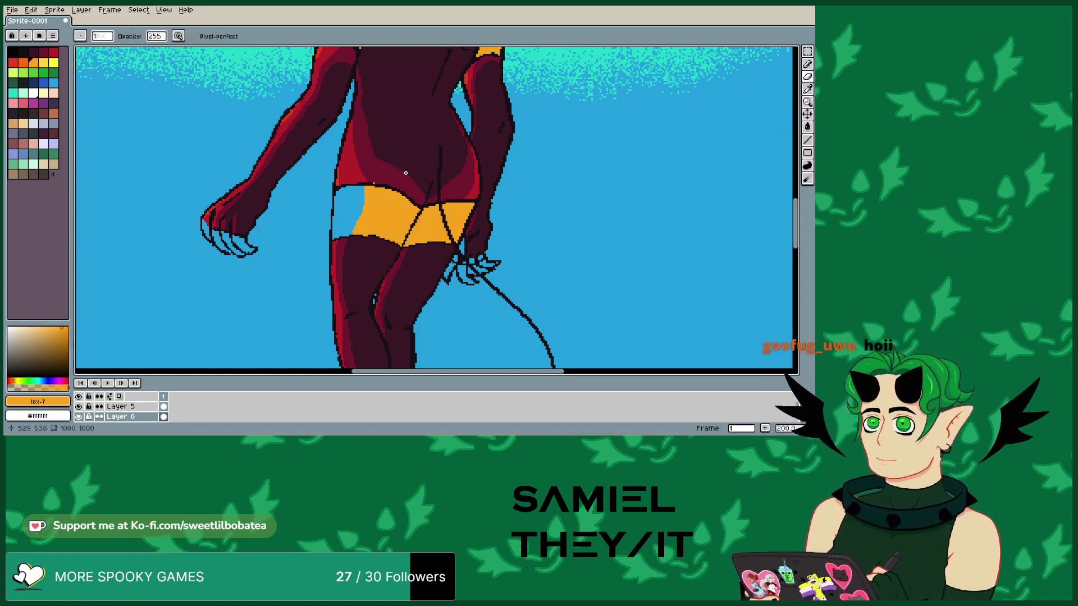
pyautogui.press('i')
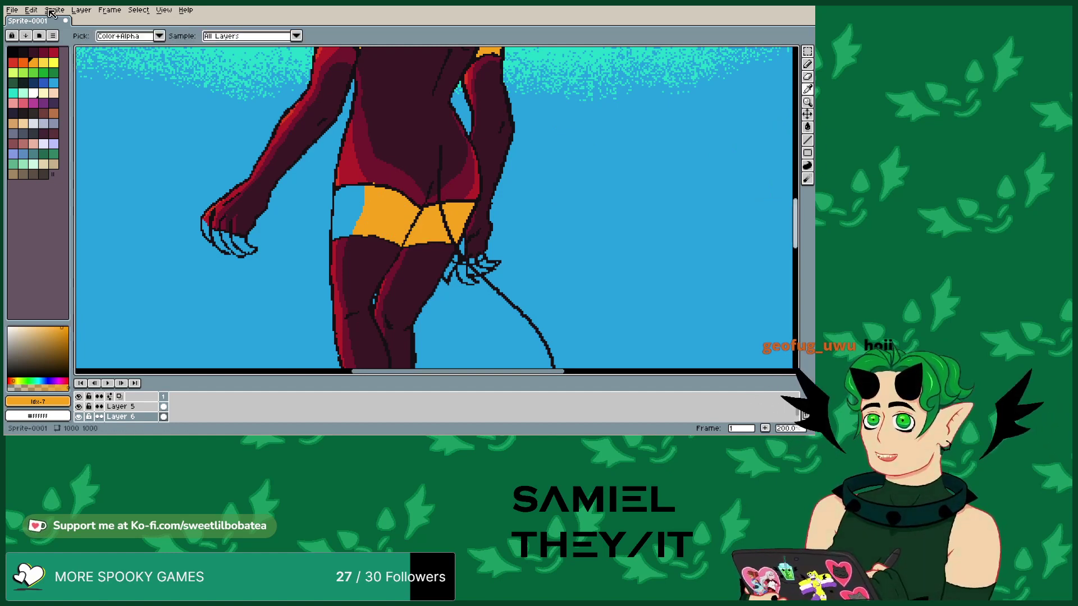
pyautogui.press('b')
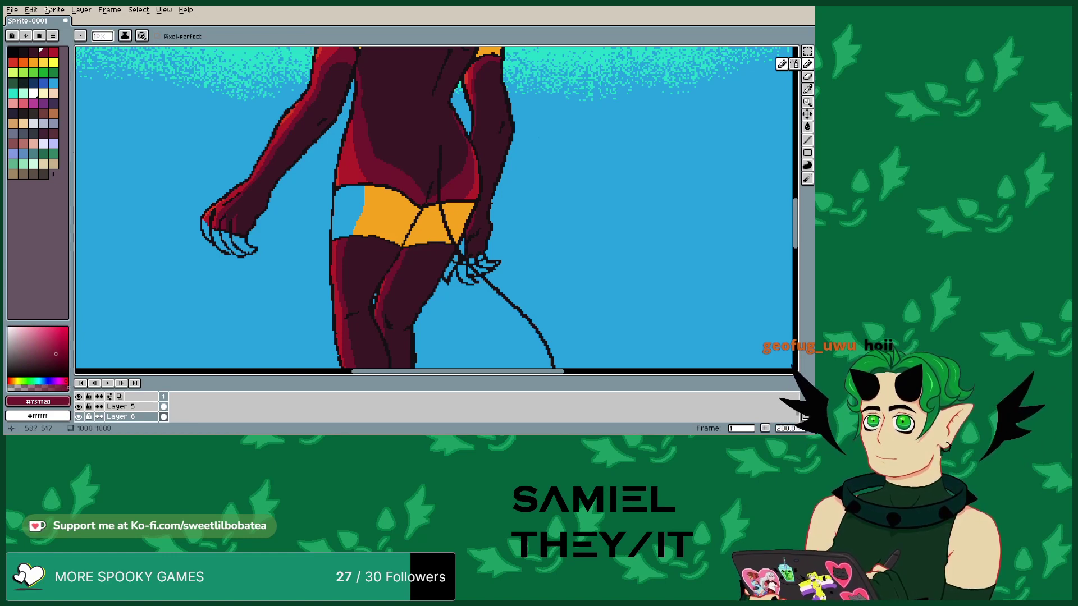
# - Sample the thigh's orange #f9a31b, then outline and fill the bare round heel with it
pyautogui.press('i')
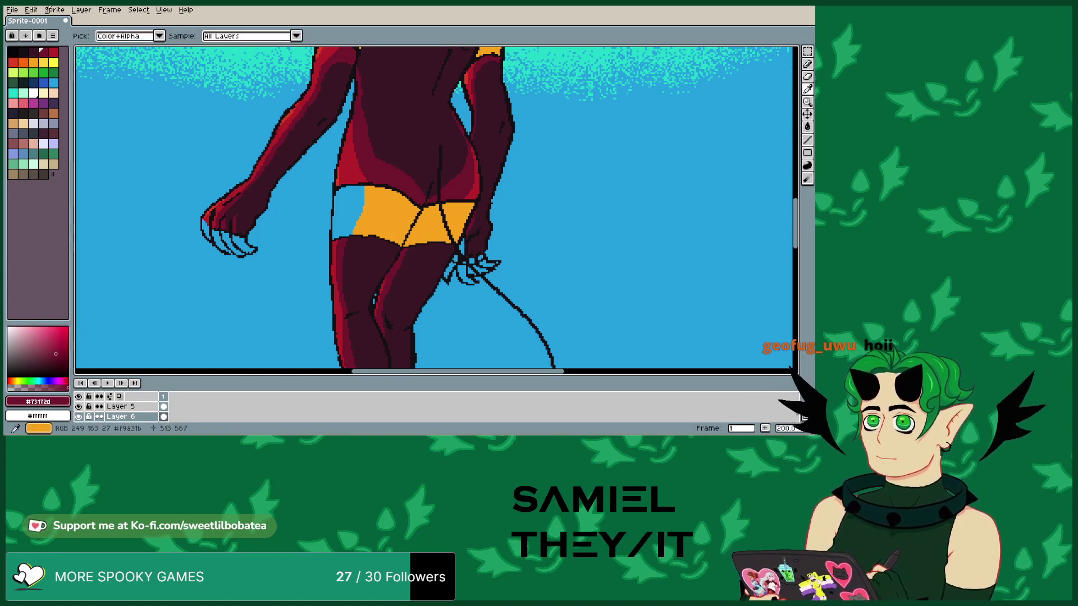
pyautogui.click(393, 213)
pyautogui.press('b')
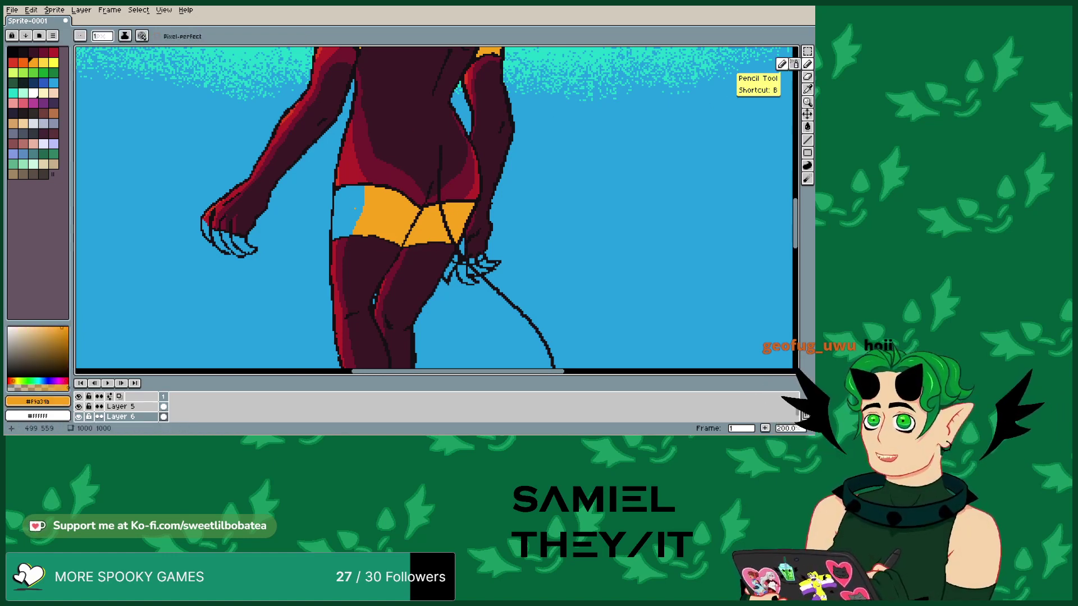
pyautogui.press('-')
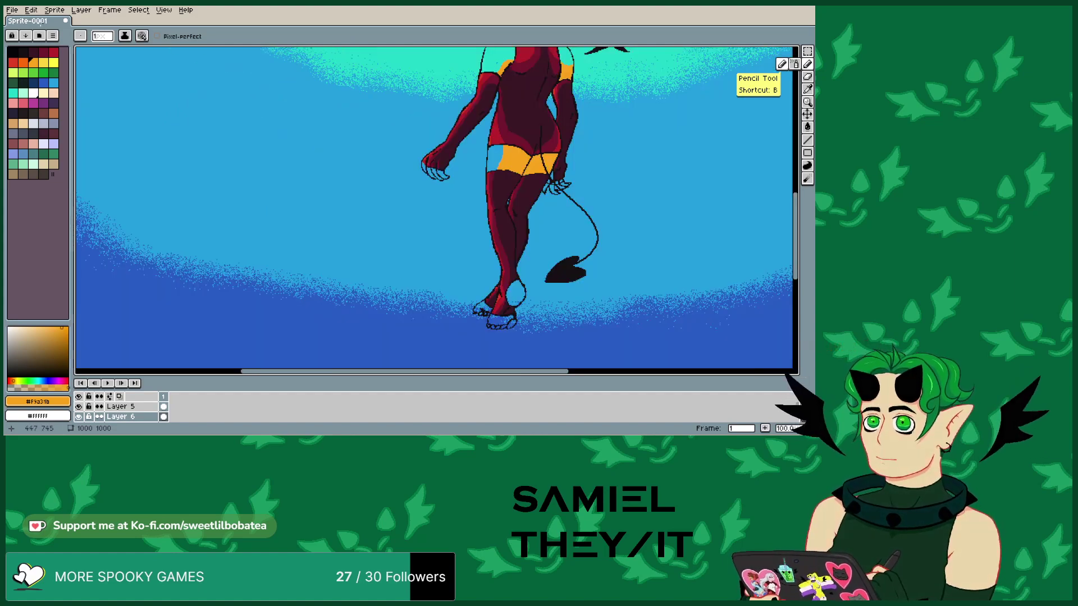
pyautogui.press('+')
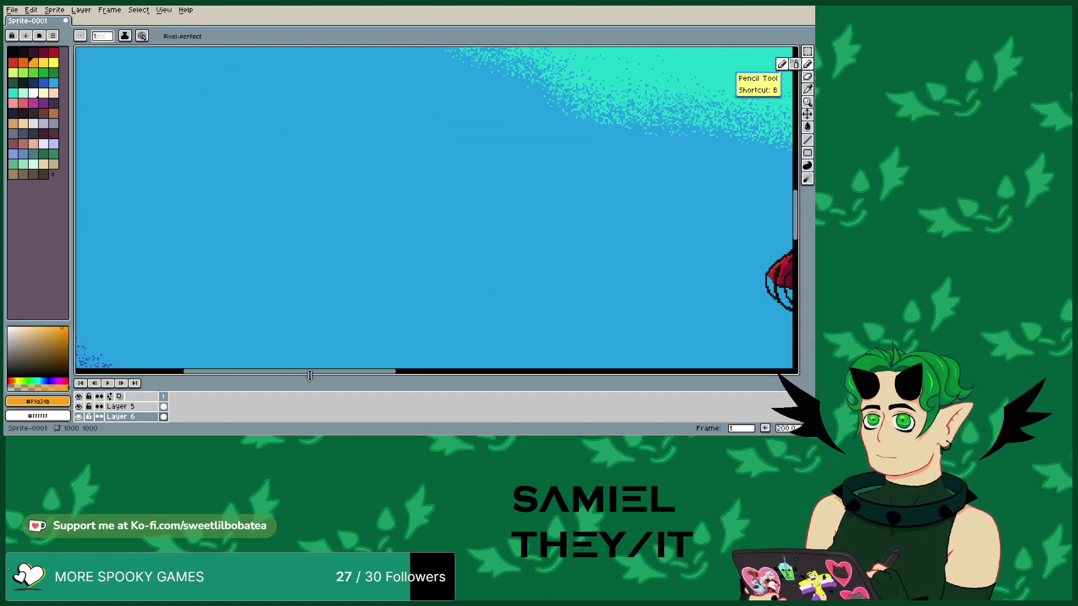
pyautogui.moveTo(312, 372); pyautogui.dragTo(466, 339)
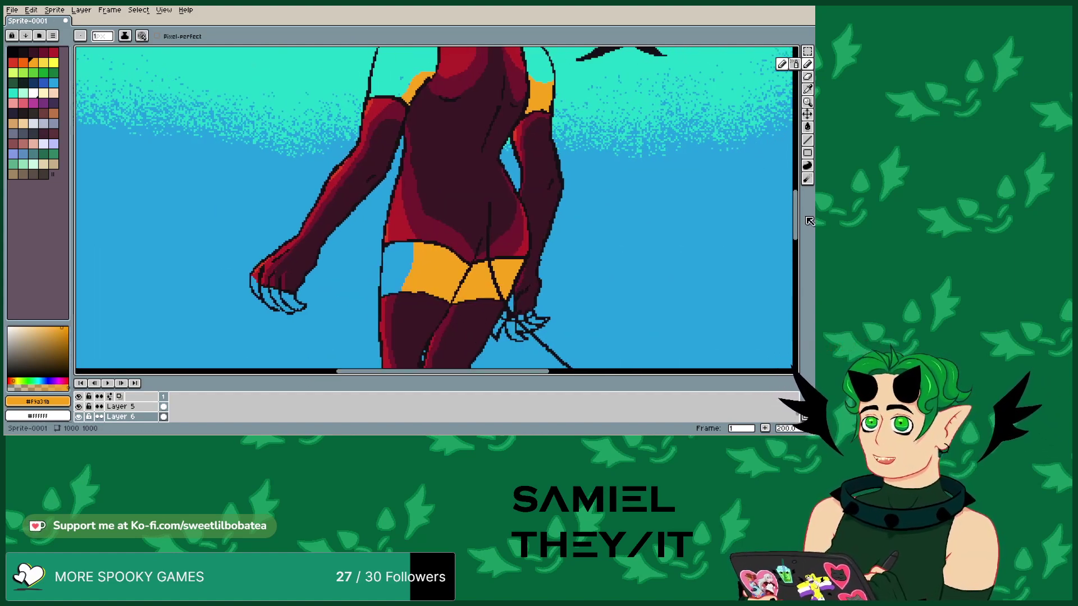
pyautogui.moveTo(801, 219); pyautogui.dragTo(795, 275)
pyautogui.scroll(1, 452, 86)
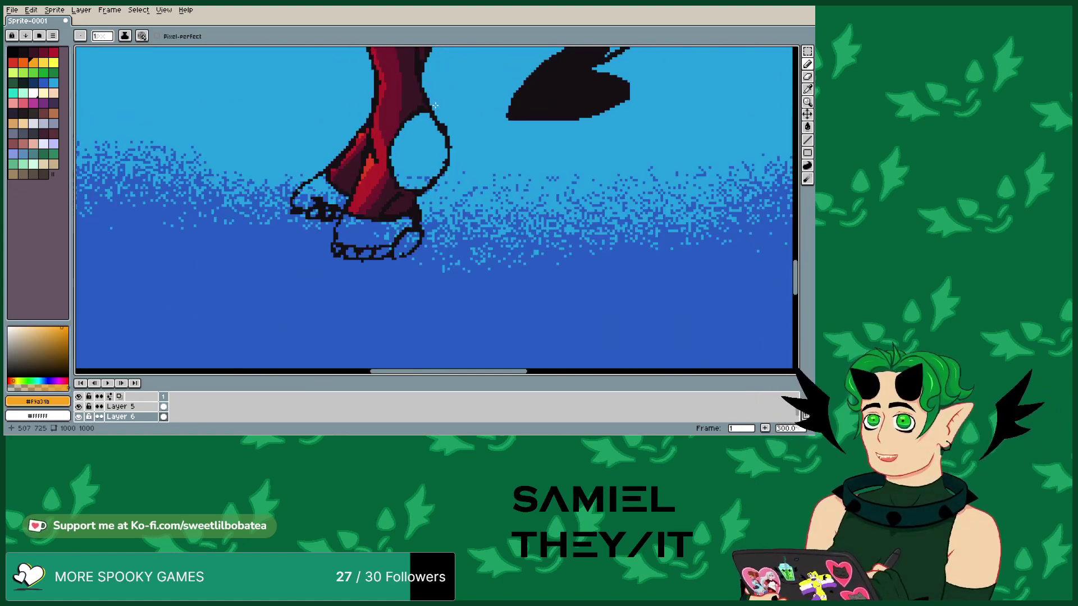
pyautogui.click(391, 161)
pyautogui.moveTo(393, 159)
pyautogui.mouseDown()
pyautogui.moveTo(413, 119)
pyautogui.moveTo(429, 120)
pyautogui.moveTo(448, 143)
pyautogui.moveTo(426, 185)
pyautogui.moveTo(396, 175)
pyautogui.mouseUp()
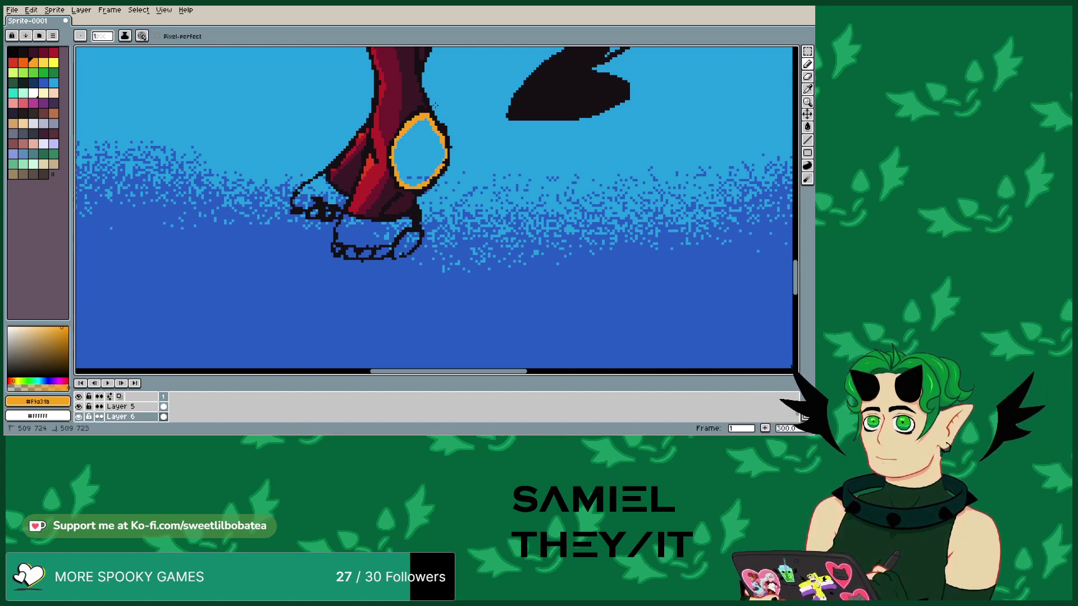
pyautogui.click(807, 127)
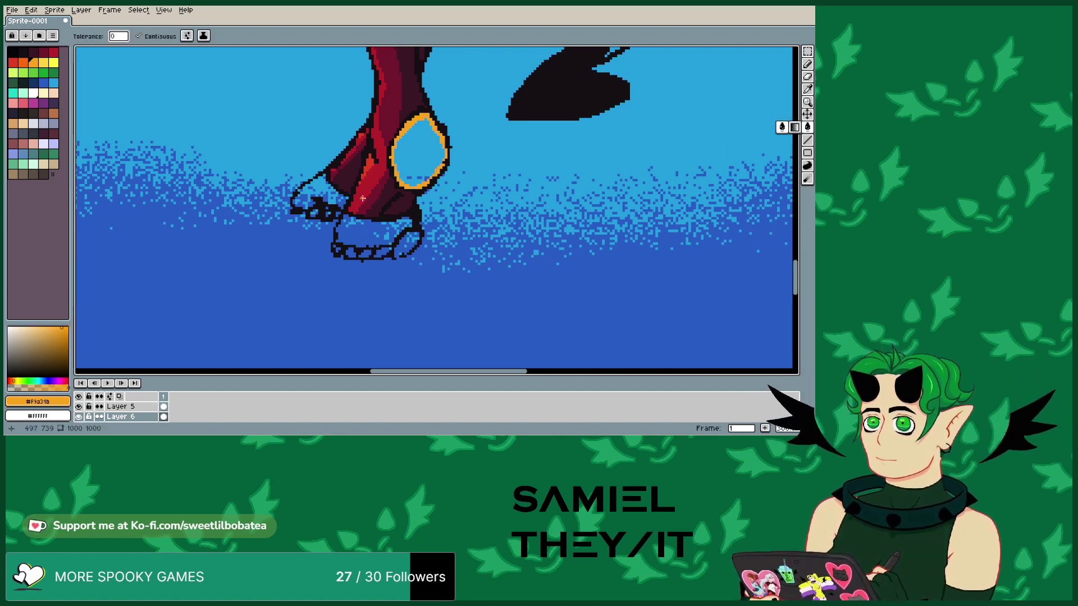
pyautogui.click(404, 154)
# - Shade the sole and toes of the lower foot in orange #f9a31b, leaving its left edge uncoloured
pyautogui.press('b')
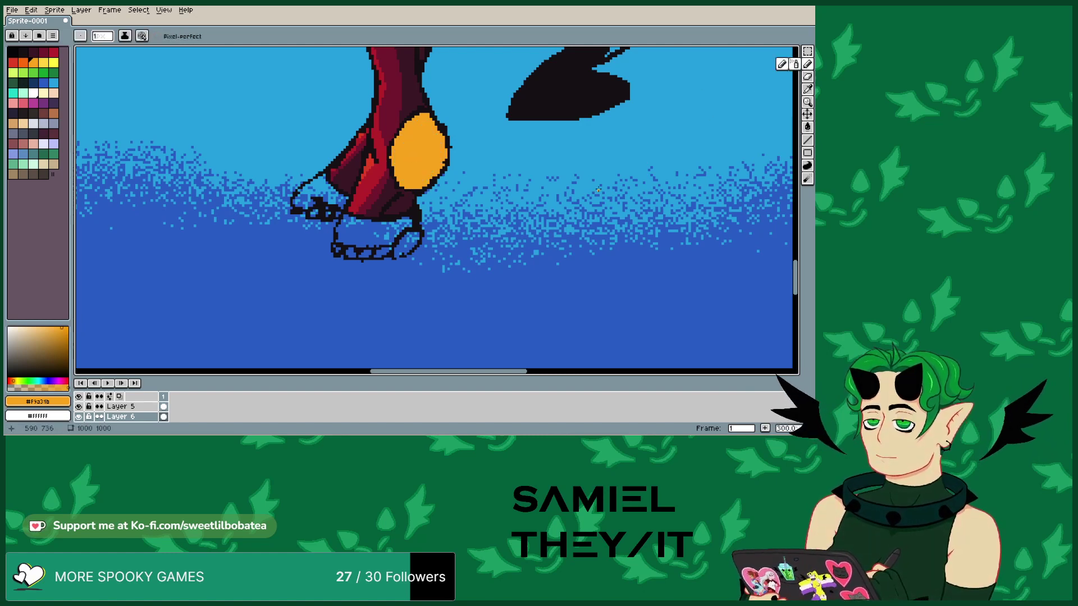
pyautogui.moveTo(352, 220); pyautogui.dragTo(342, 239)
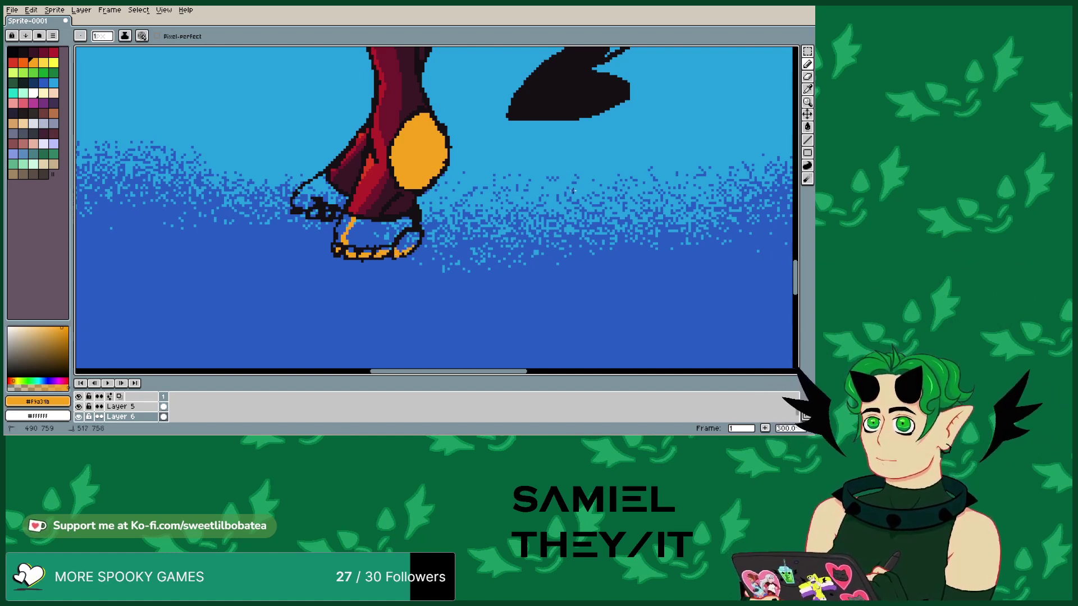
pyautogui.click(415, 242)
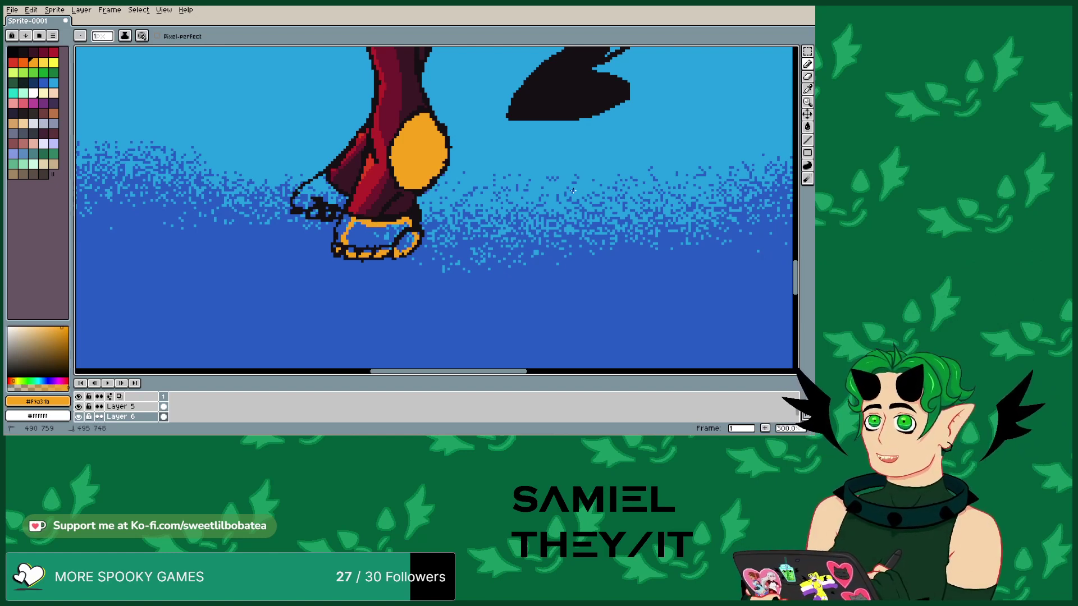
pyautogui.press('g')
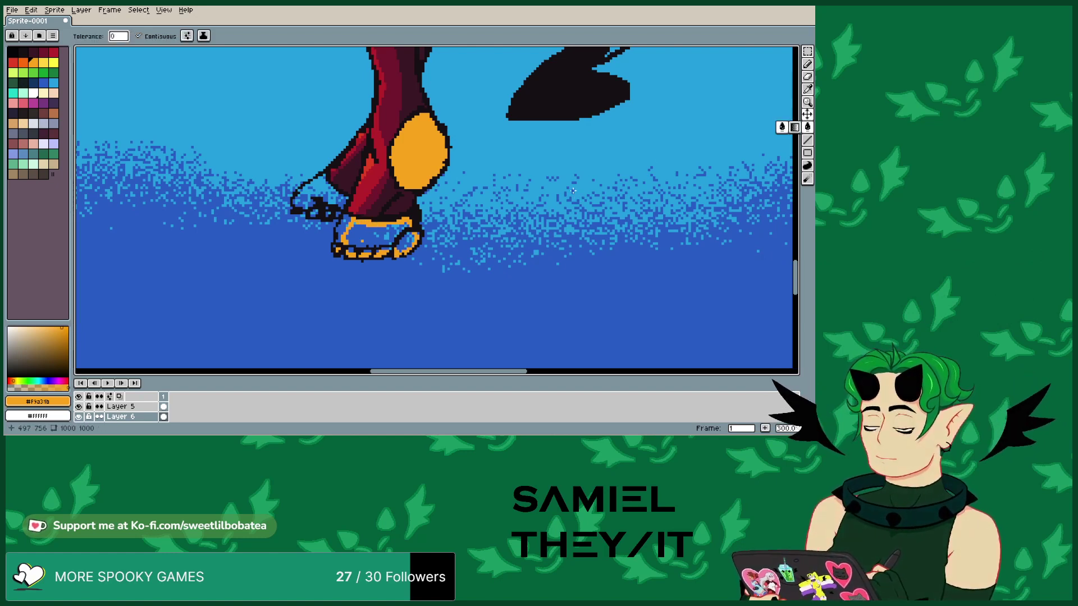
pyautogui.click(348, 241)
# - Shade the toes and inner part of the other foot in orange #f9a31b, leaving its outer left edge uncoloured
pyautogui.press('b')
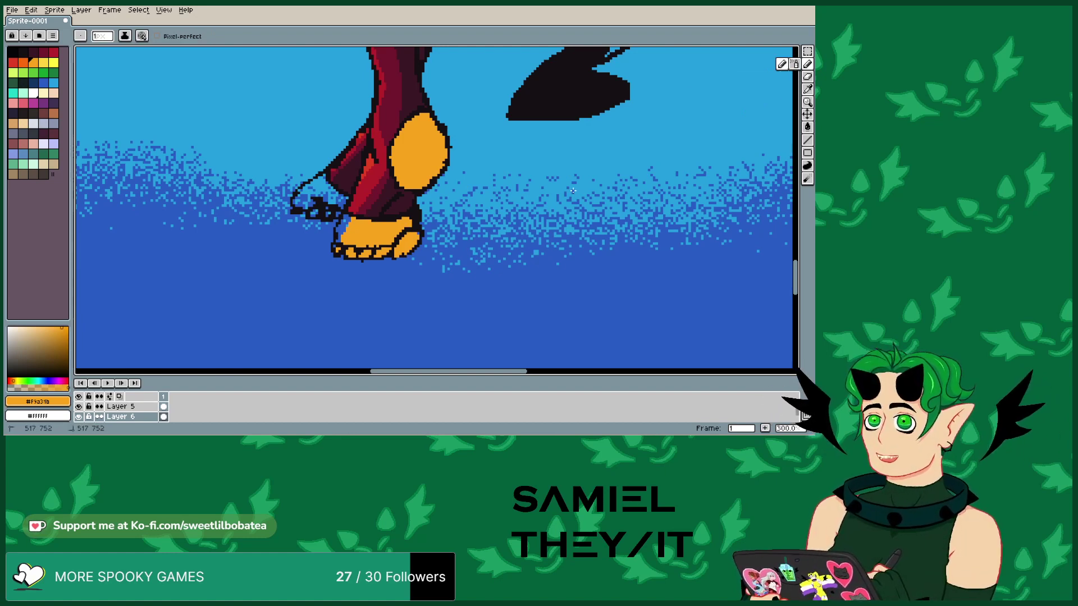
pyautogui.moveTo(328, 186); pyautogui.dragTo(314, 195)
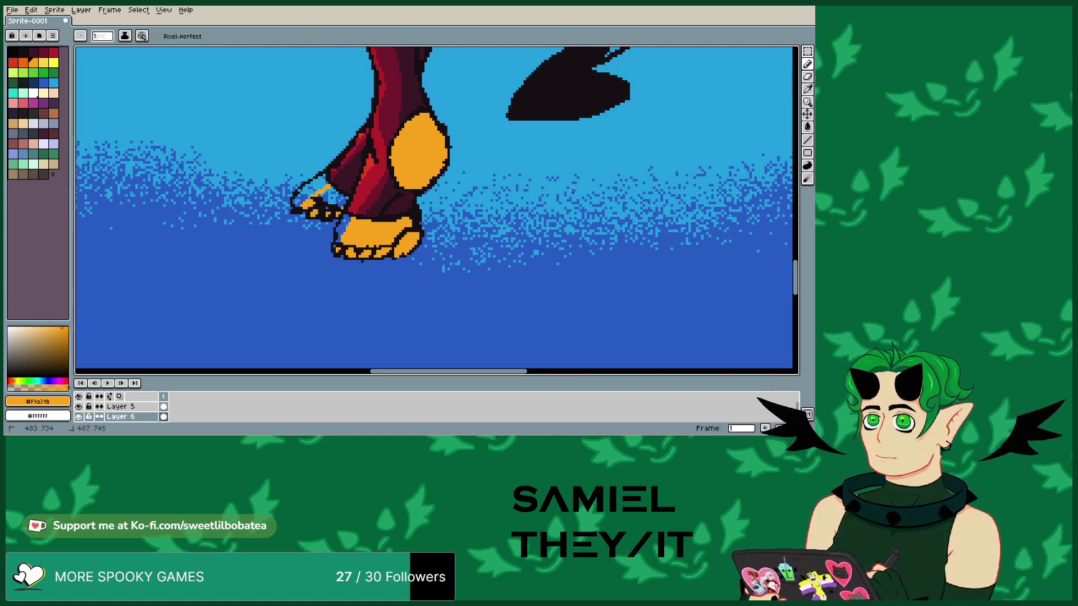
pyautogui.moveTo(344, 202); pyautogui.dragTo(341, 196)
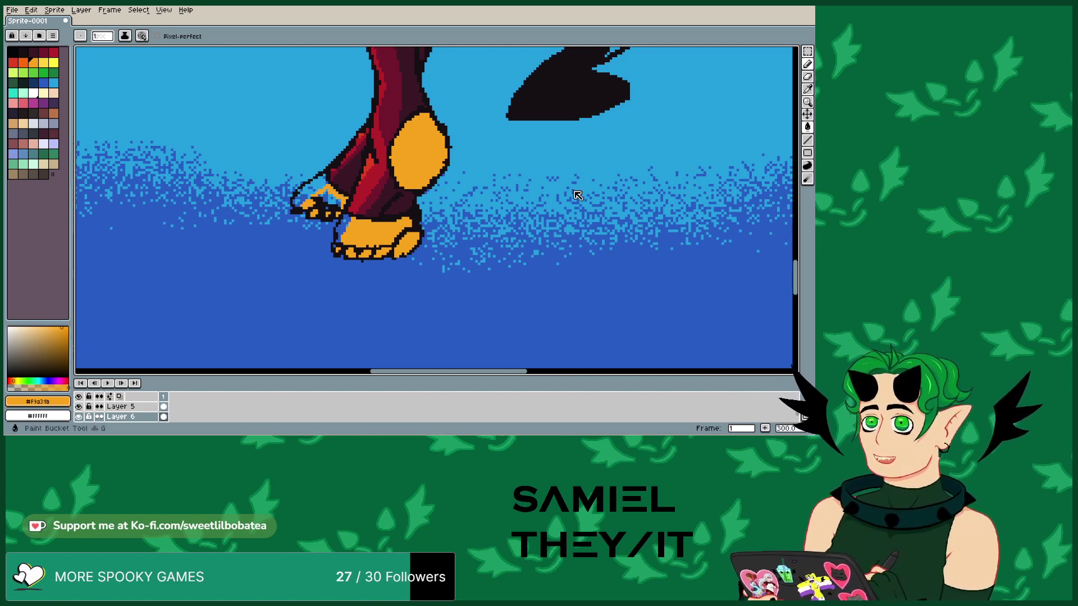
pyautogui.press('g')
pyautogui.click(331, 200)
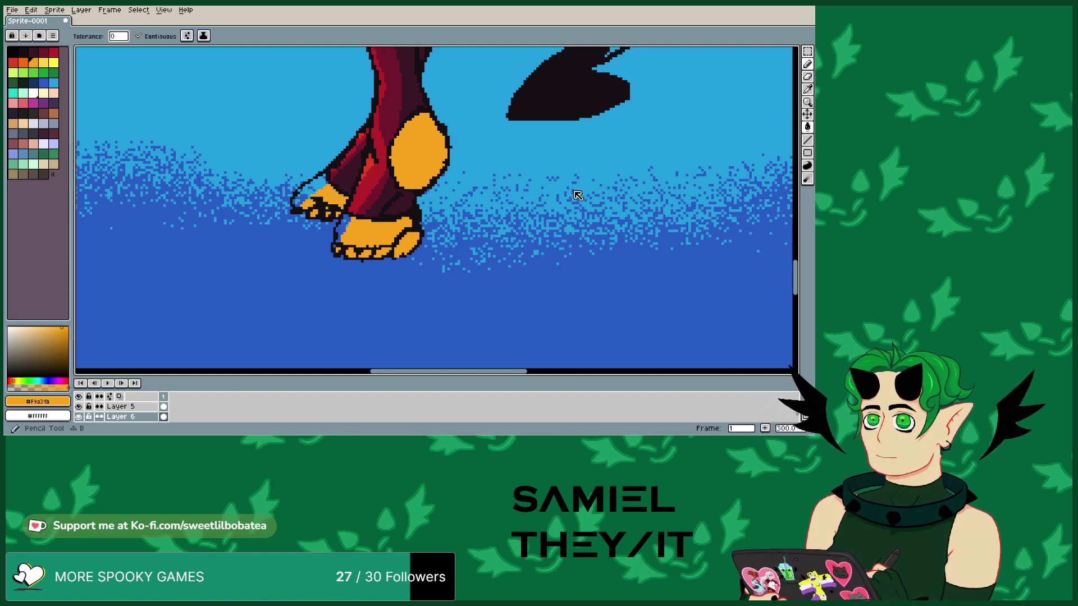
pyautogui.click(807, 64)
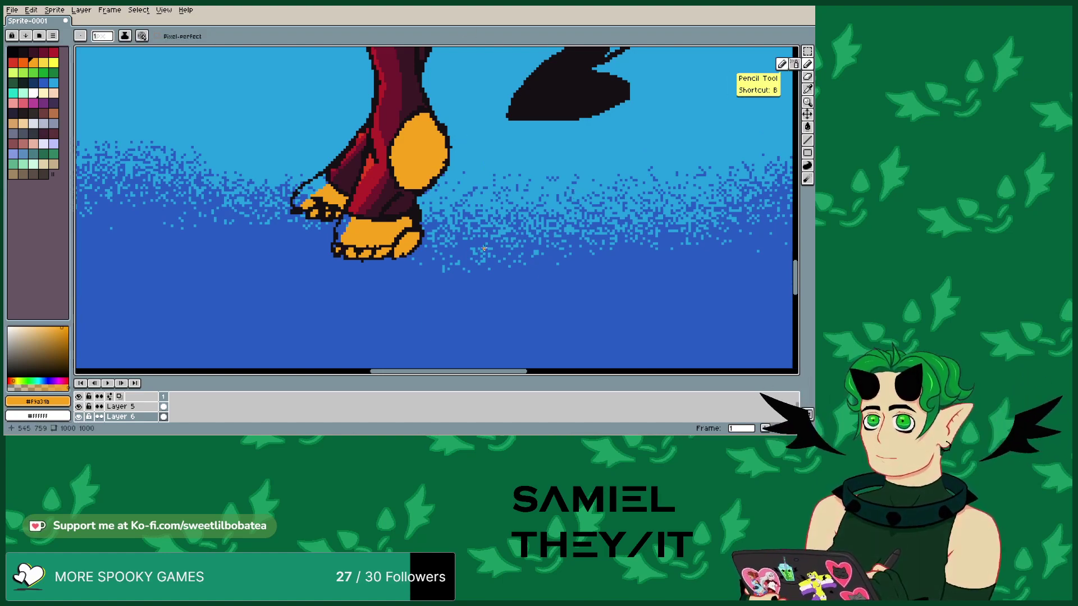
pyautogui.scroll(-5, 573, 191)
pyautogui.scroll(2, 443, 134)
pyautogui.scroll(-2, 443, 135)
pyautogui.scroll(2, 443, 135)
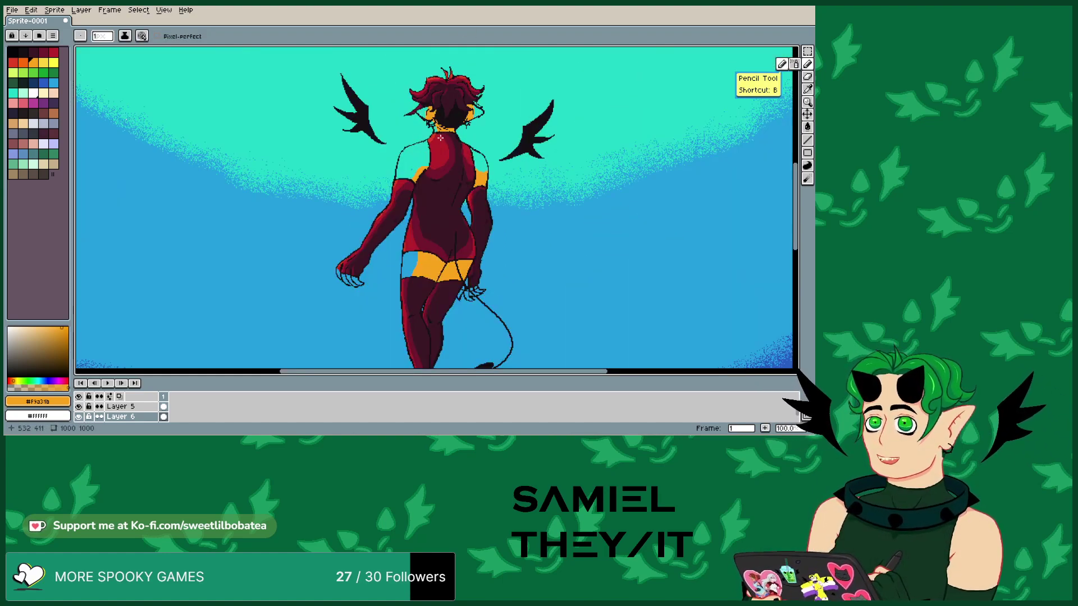
# - Colour the fingers of the outstretched left hand orange #f9a31b, leaving the outermost finger uncoloured
pyautogui.scroll(3, 381, 305)
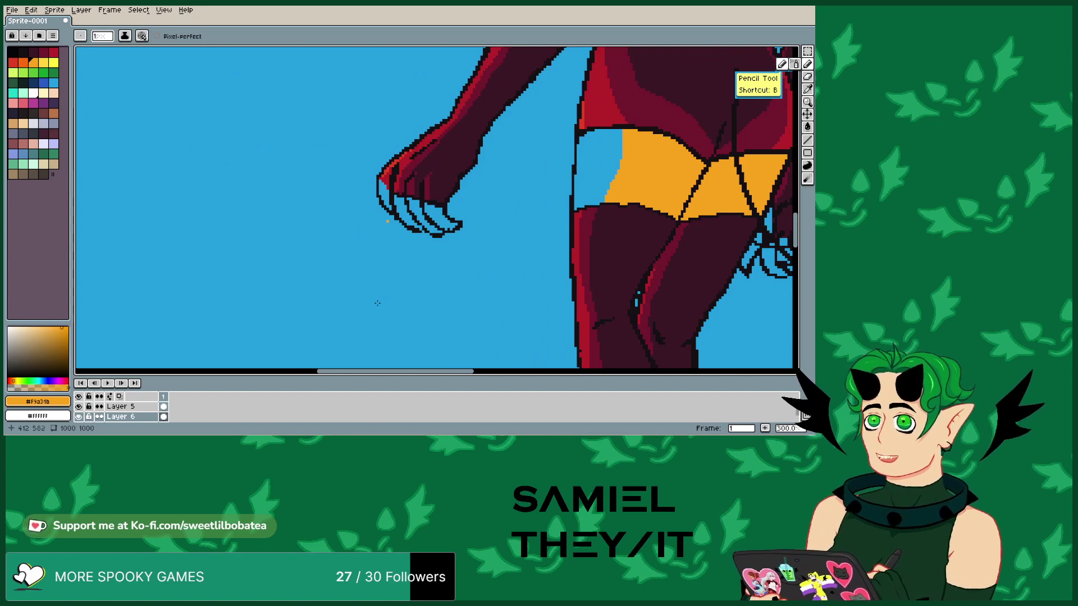
pyautogui.scroll(-1, 377, 302)
pyautogui.moveTo(406, 165)
pyautogui.mouseDown()
pyautogui.moveTo(406, 183)
pyautogui.moveTo(425, 199)
pyautogui.moveTo(410, 173)
pyautogui.mouseUp()
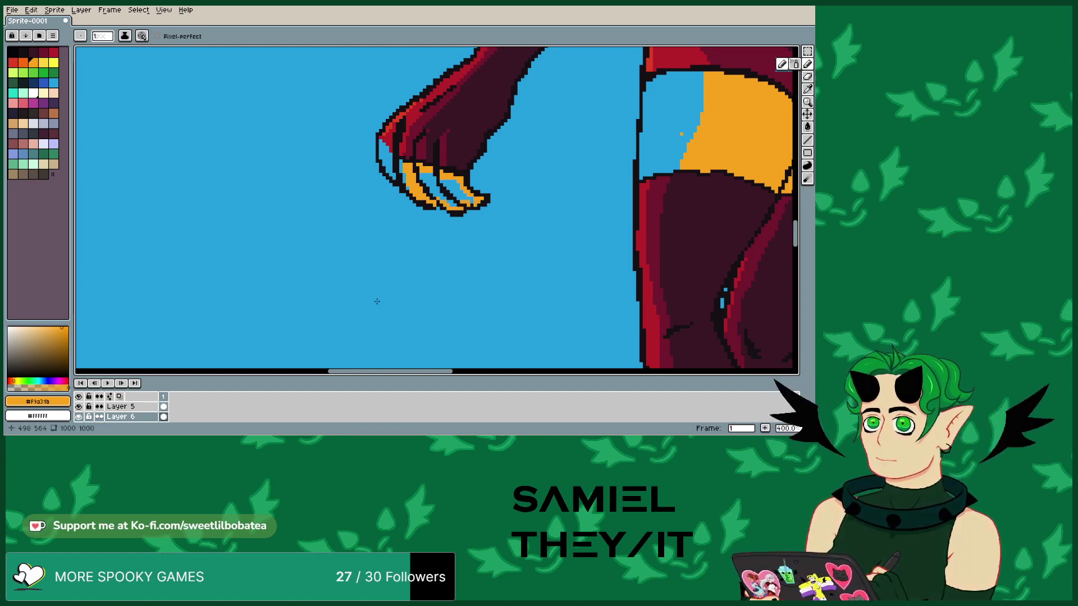
pyautogui.press('g')
pyautogui.click(449, 188)
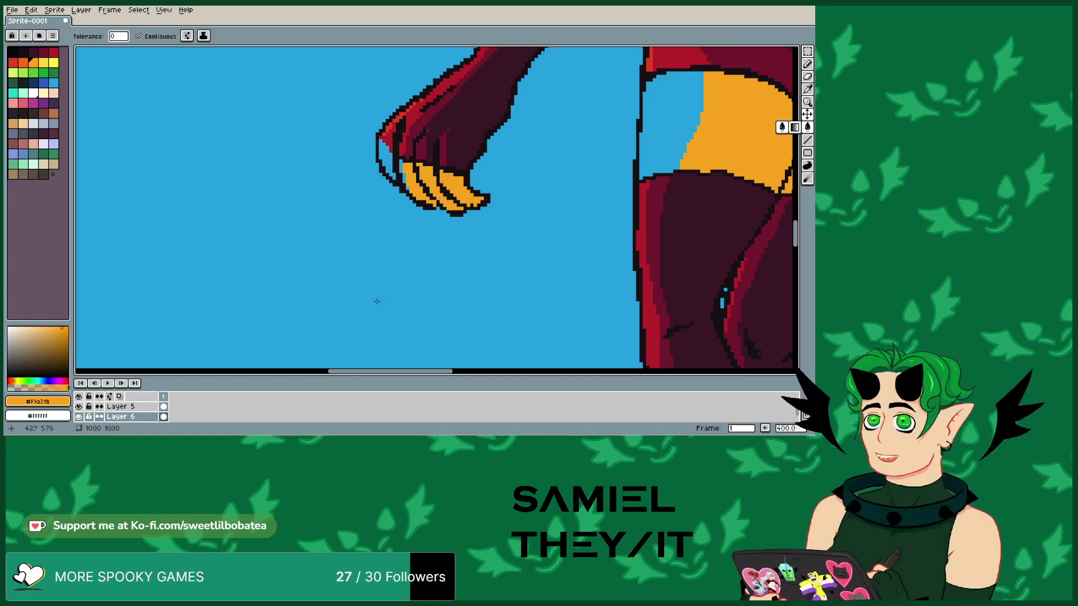
pyautogui.press('b')
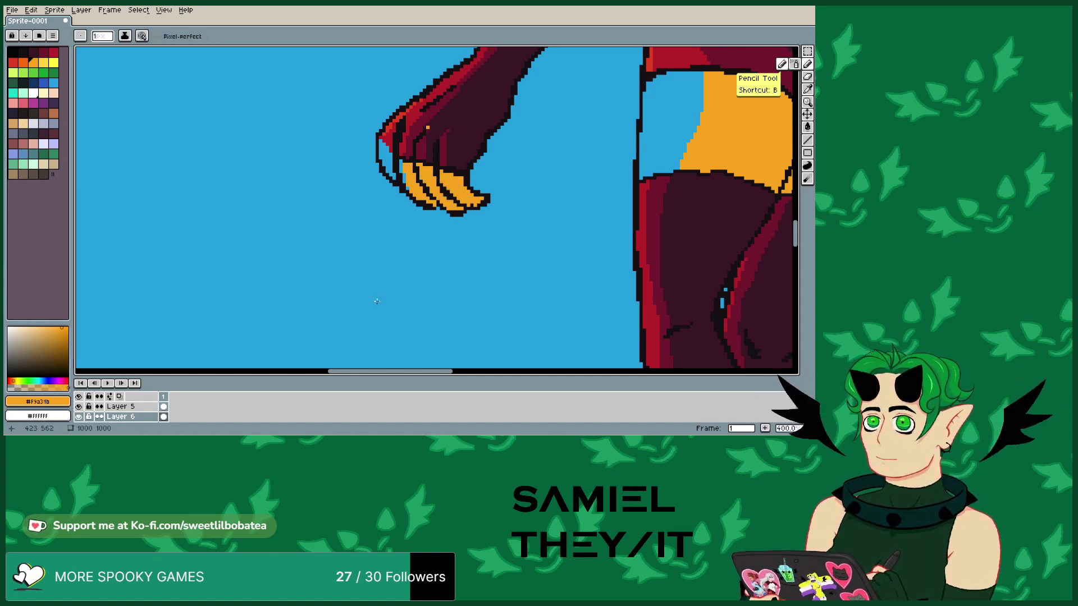
# - Sample the outfit's dark red #73172d and colour the glove's knuckles at the finger bases of the hand beside the tail
pyautogui.moveTo(413, 371); pyautogui.dragTo(497, 351)
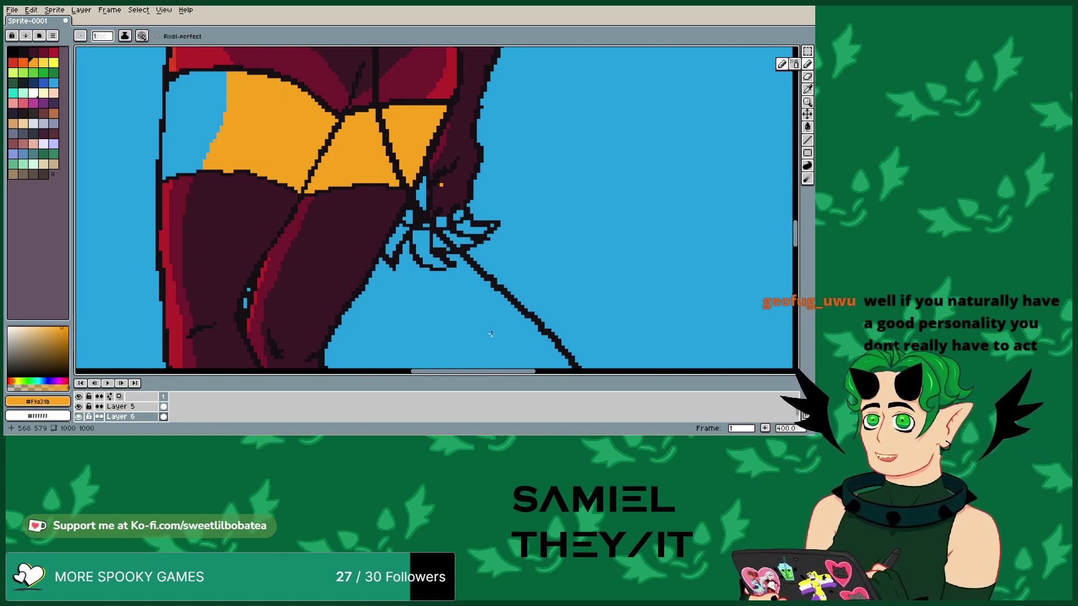
pyautogui.hotkey('shift', 'b')
pyautogui.press('i')
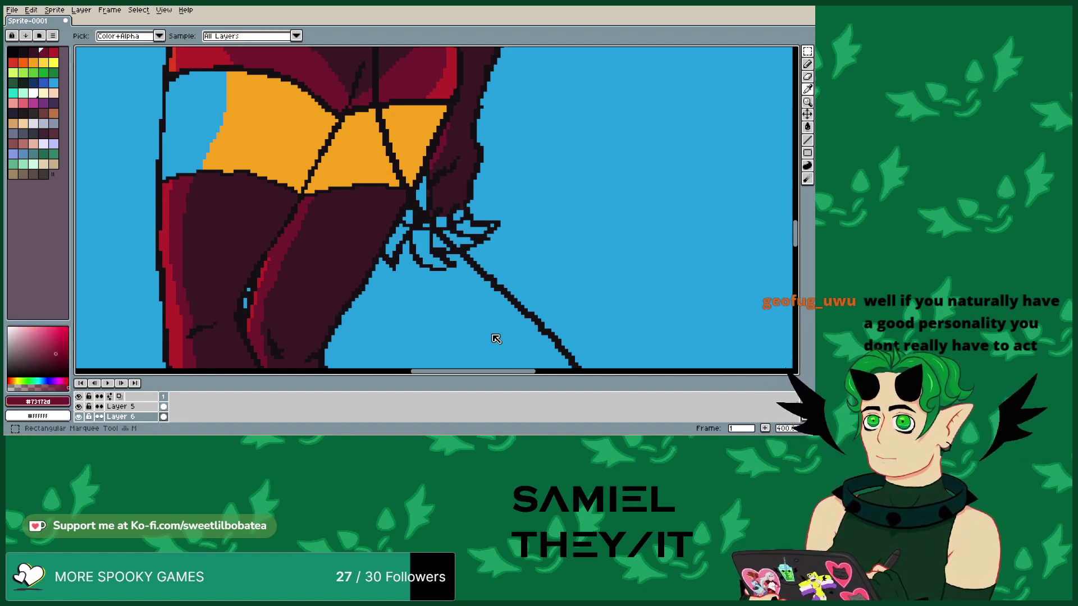
pyautogui.hotkey('shift', 'b')
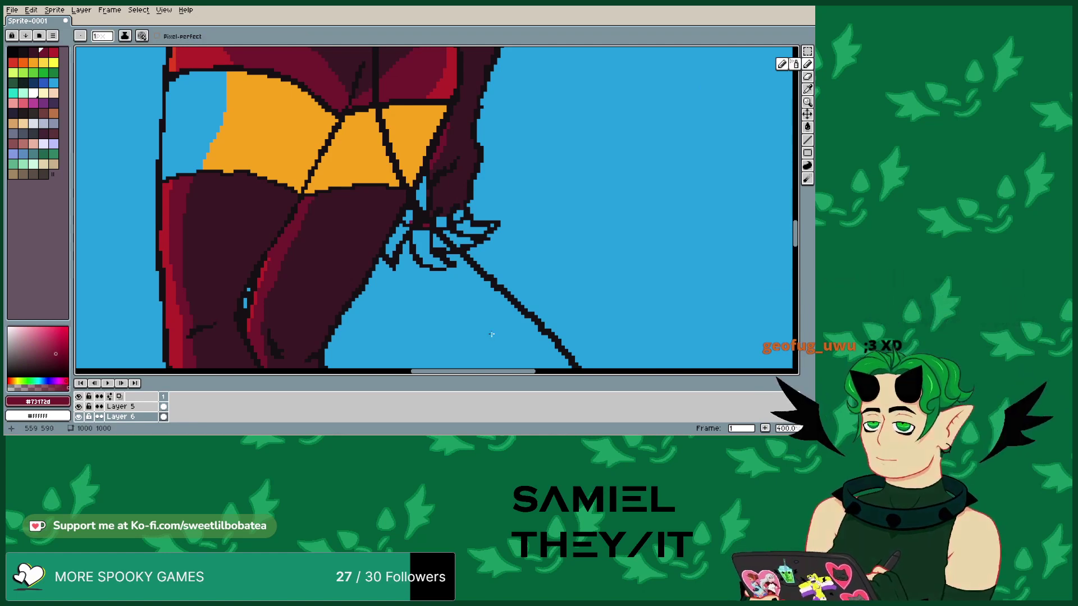
pyautogui.moveTo(491, 334); pyautogui.dragTo(491, 334)
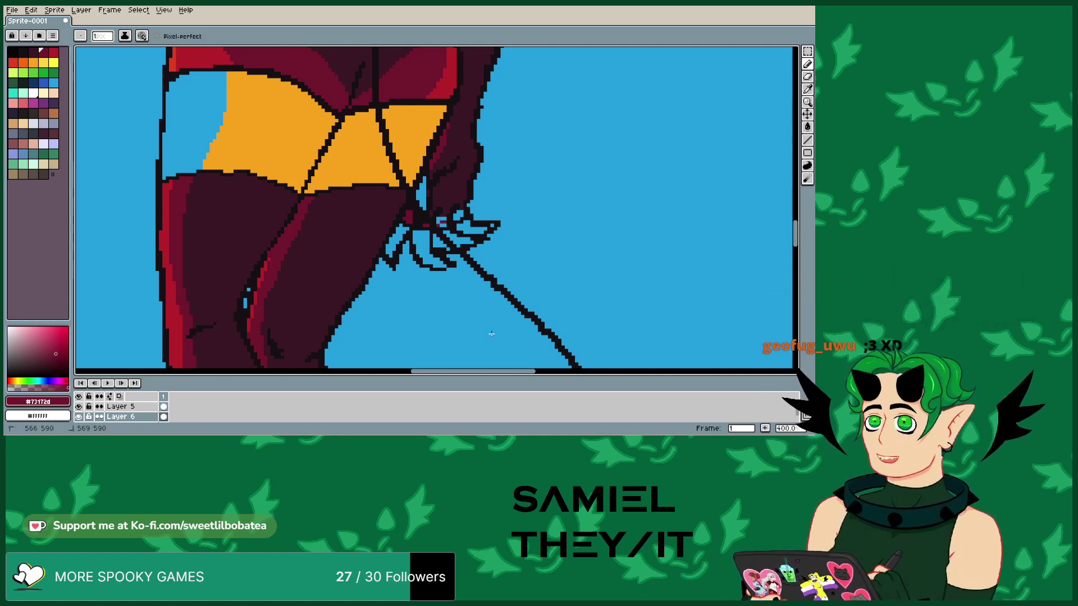
pyautogui.click(441, 219)
pyautogui.moveTo(441, 219); pyautogui.dragTo(474, 191)
# - Pick orange #f9a31b and colour the small thigh gap beside the wrist and all the fingers of the hand by the tail
pyautogui.press('g')
pyautogui.press('i')
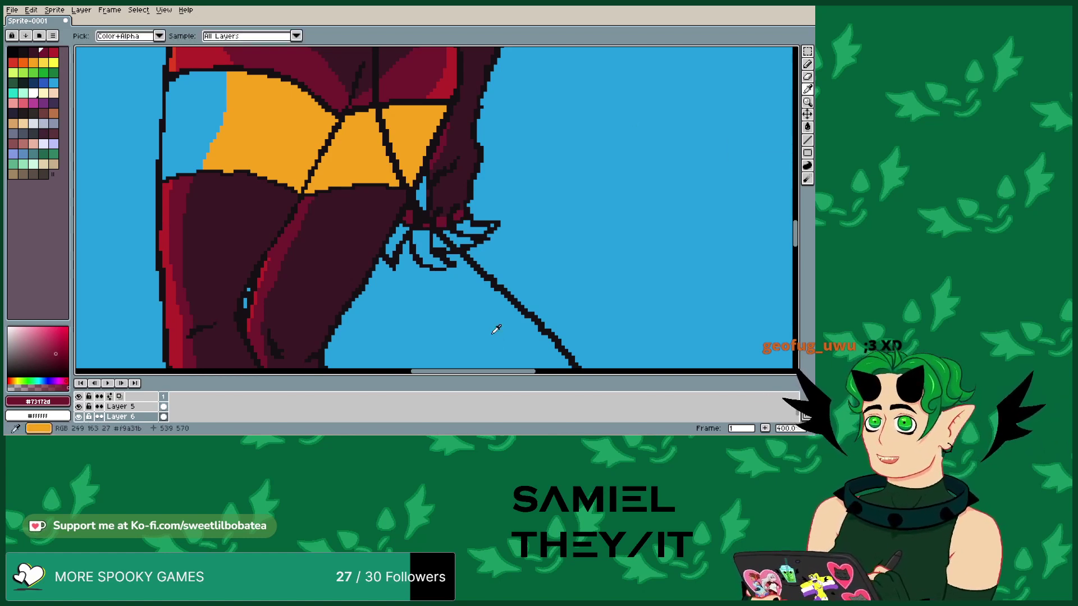
pyautogui.click(33, 63)
pyautogui.press('b')
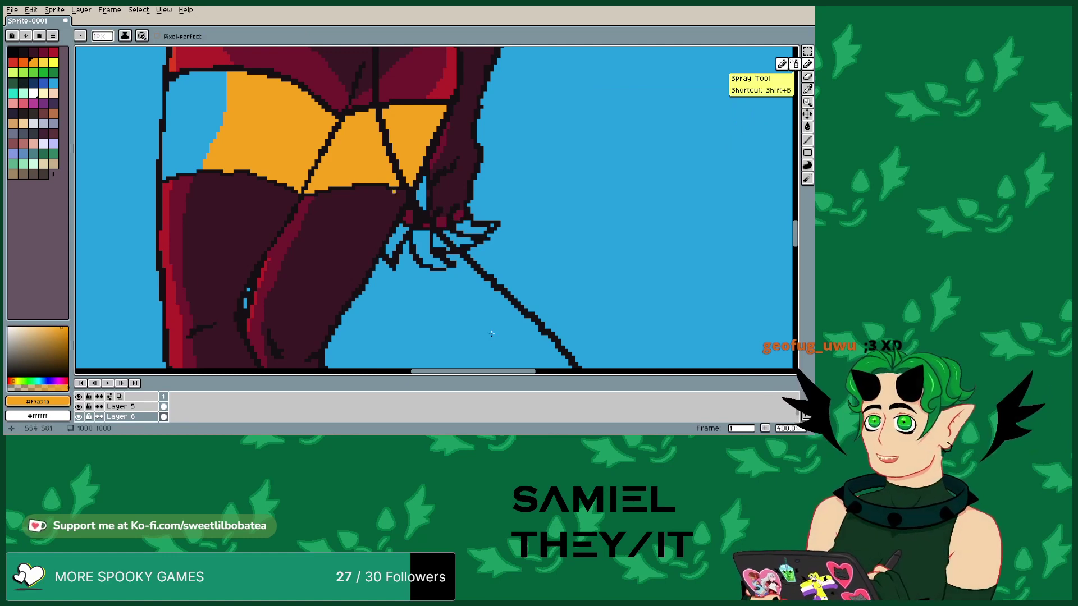
pyautogui.click(426, 193)
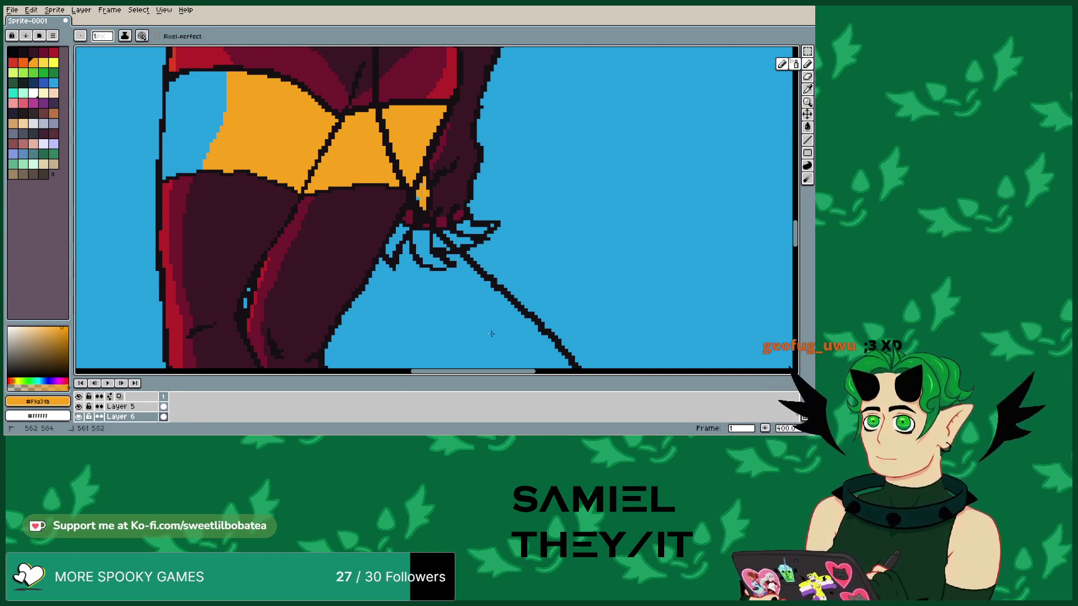
pyautogui.click(387, 218)
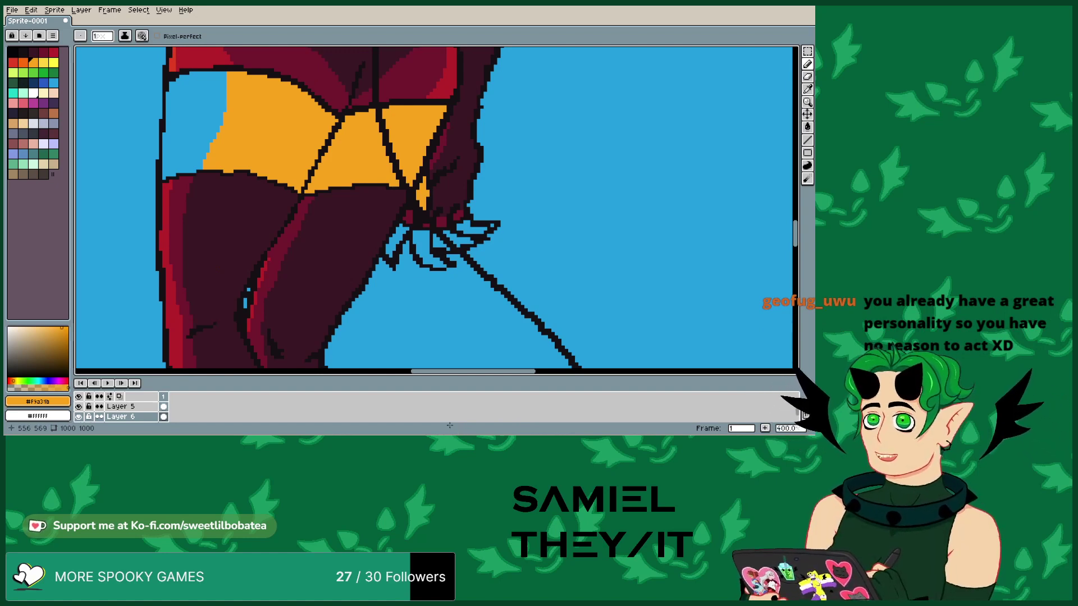
pyautogui.moveTo(392, 255)
pyautogui.mouseDown()
pyautogui.moveTo(409, 222)
pyautogui.moveTo(431, 260)
pyautogui.mouseUp()
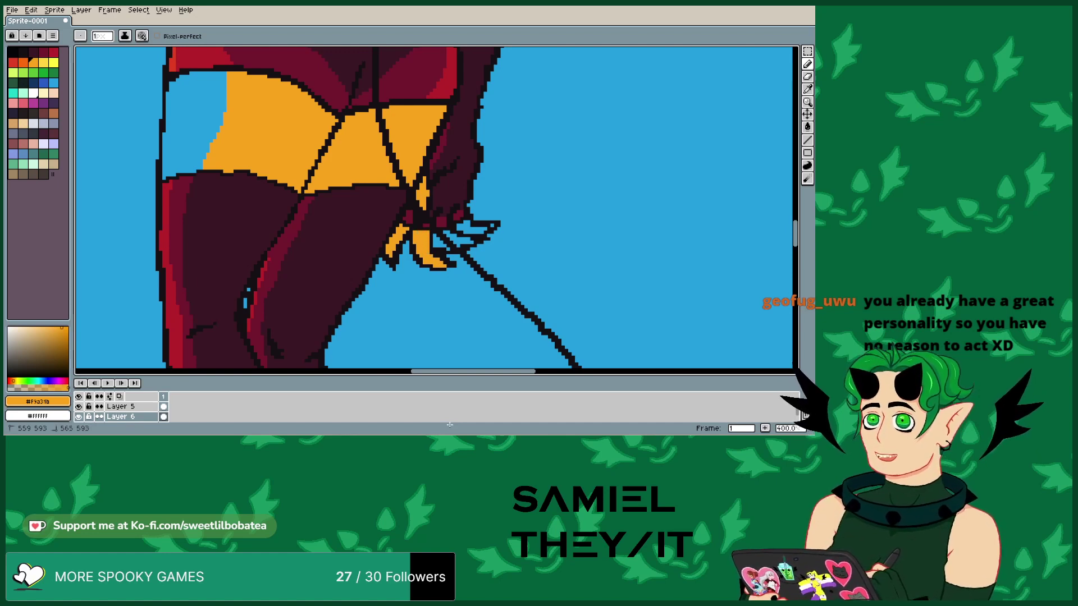
pyautogui.moveTo(450, 240); pyautogui.dragTo(471, 238)
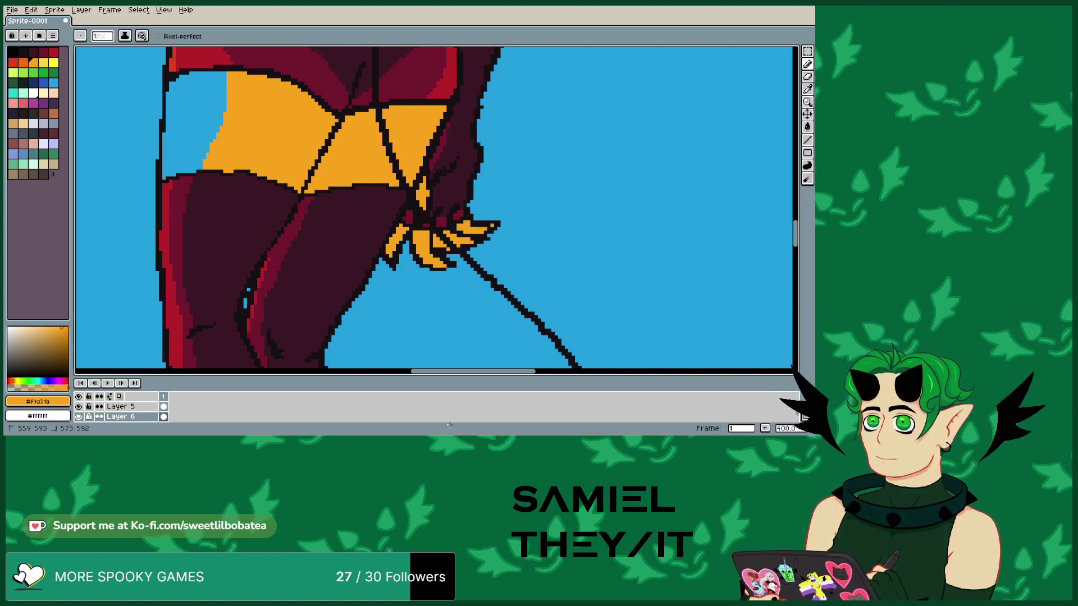
# - Outline and fill the uncoloured strip along the left thigh's outer edge with yellow (Idx-8)
pyautogui.press('-')
pyautogui.press('-')
pyautogui.press('-')
pyautogui.press('+')
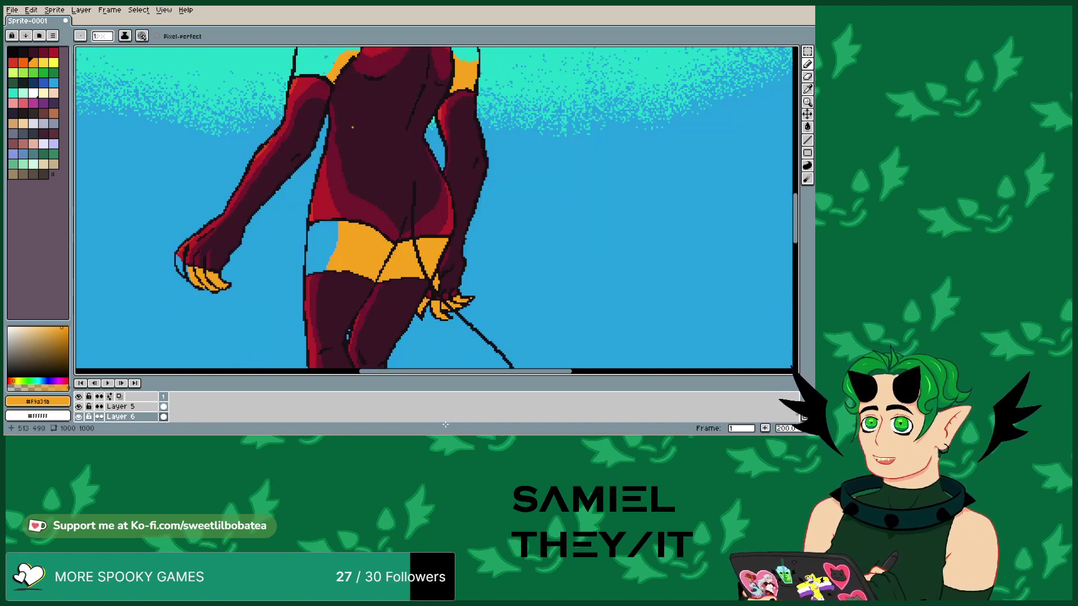
pyautogui.press('-')
pyautogui.press('+')
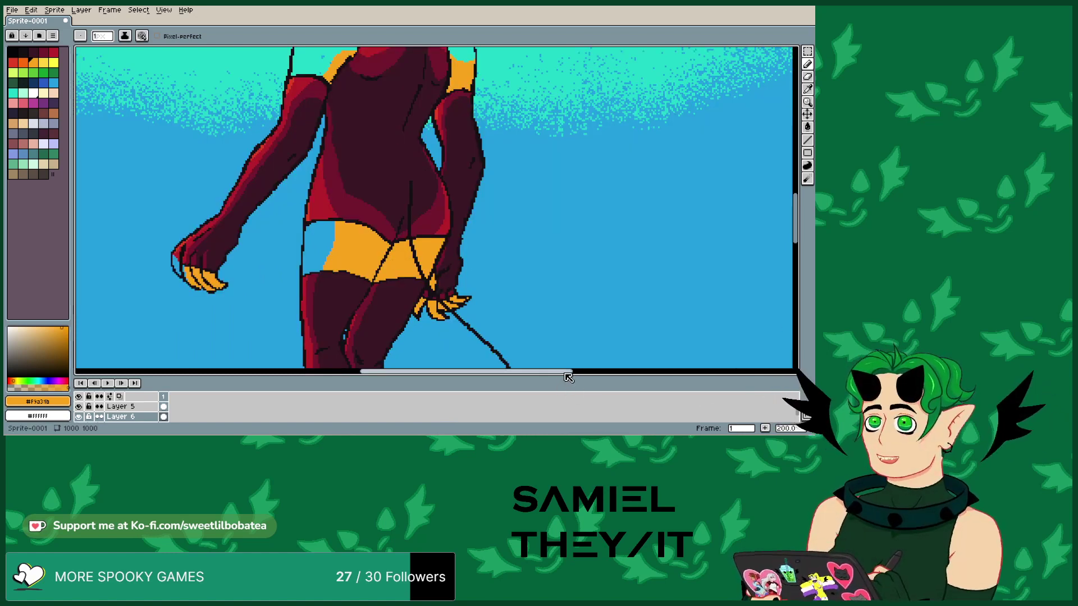
pyautogui.moveTo(564, 373); pyautogui.dragTo(517, 372)
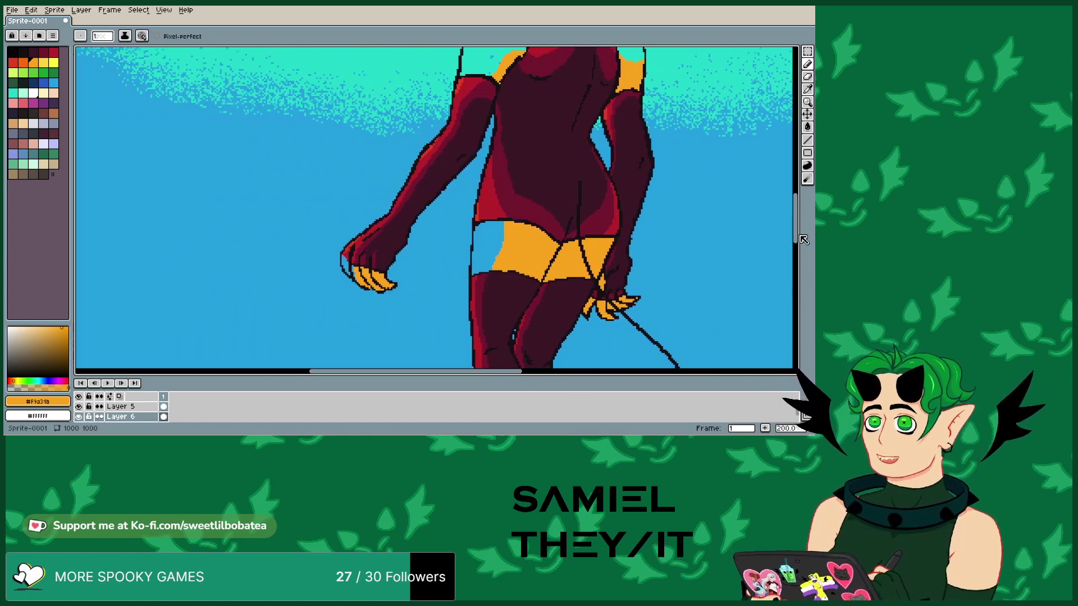
pyautogui.scroll(1, 438, 279)
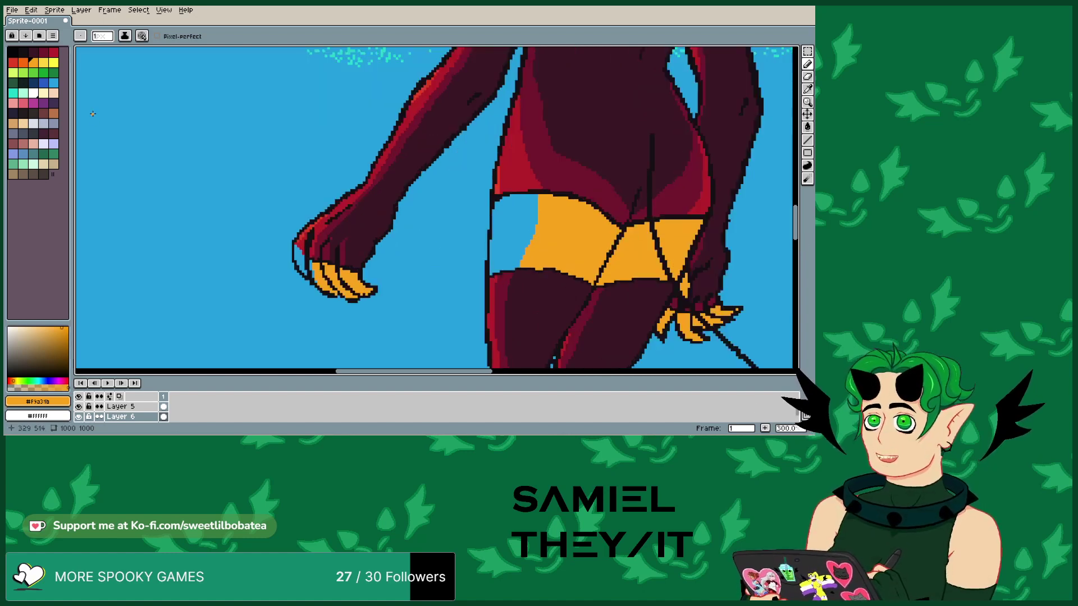
pyautogui.click(43, 62)
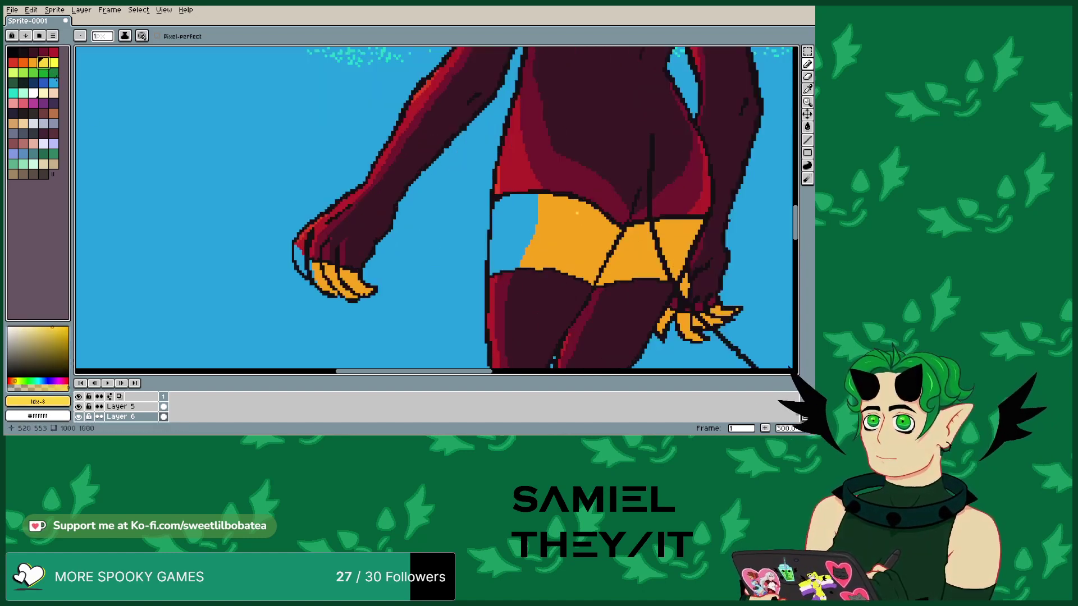
pyautogui.moveTo(535, 197); pyautogui.dragTo(535, 227)
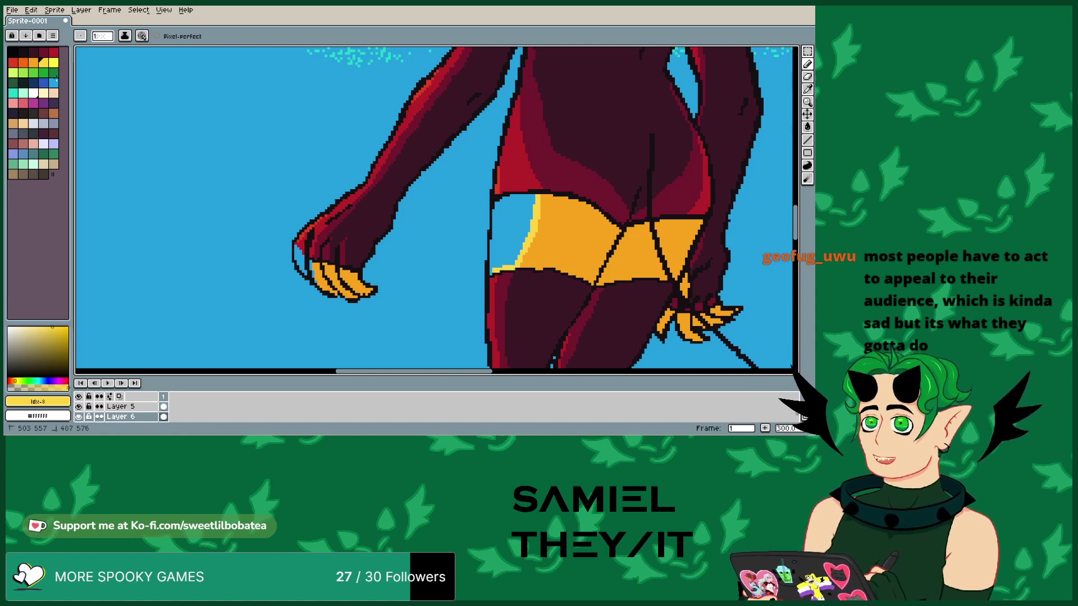
pyautogui.click(491, 264)
pyautogui.click(496, 238)
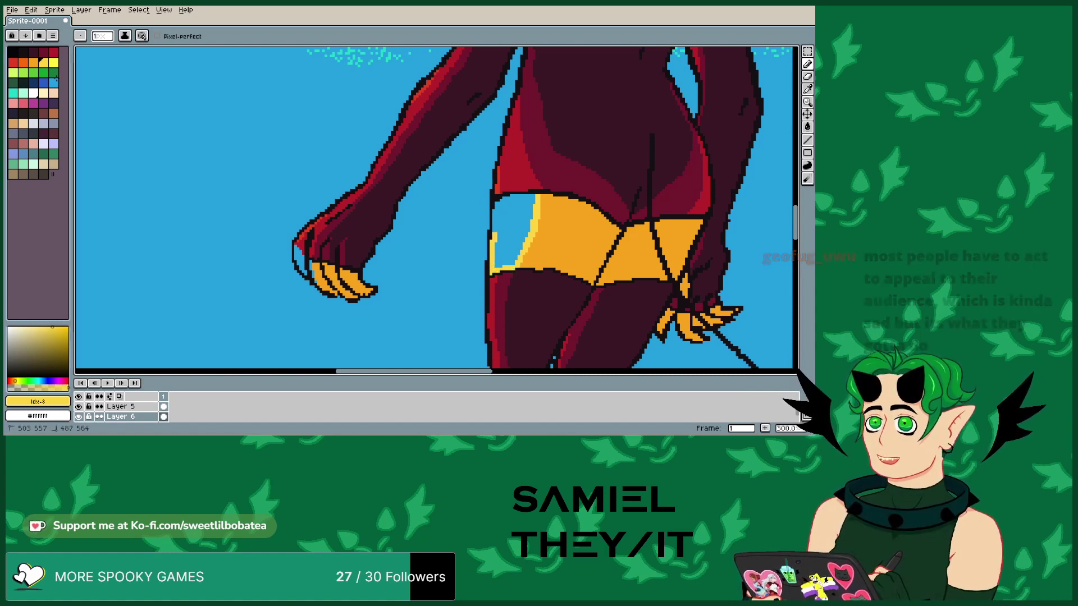
pyautogui.click(495, 217)
pyautogui.moveTo(494, 205); pyautogui.dragTo(535, 195)
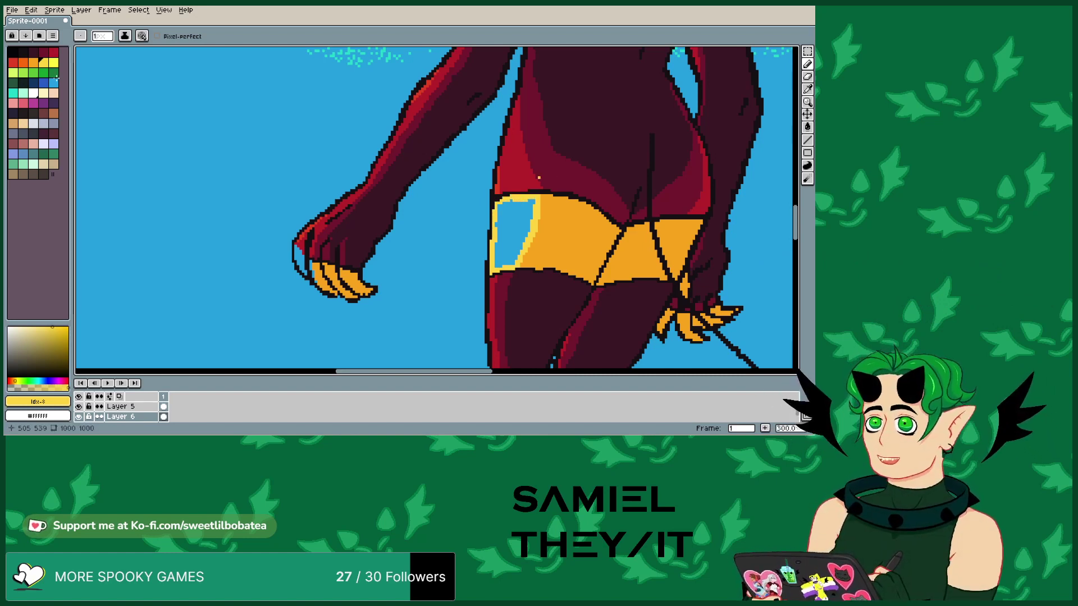
pyautogui.press('g')
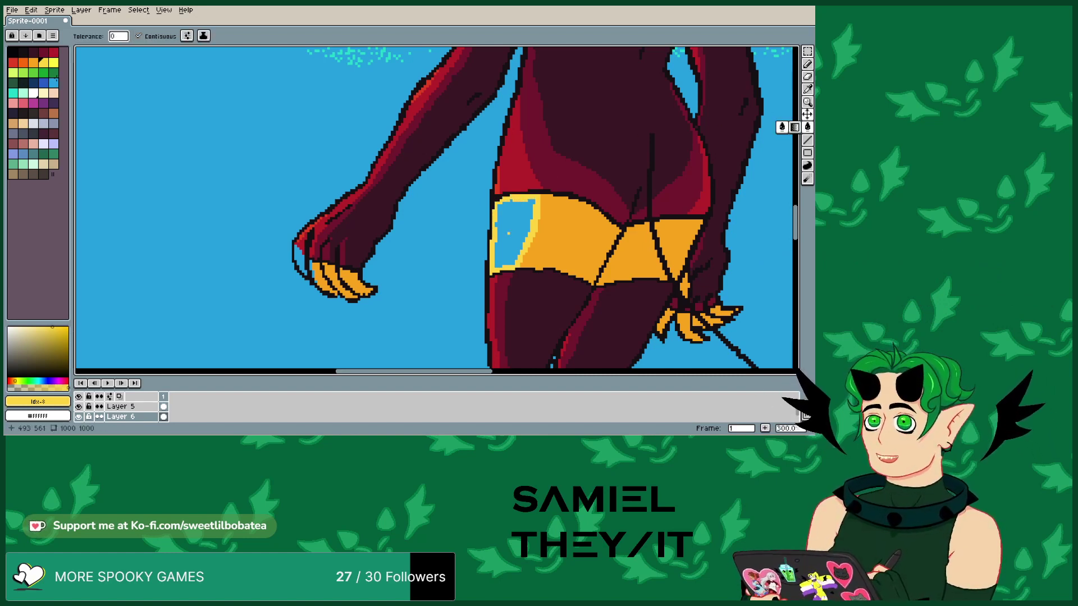
pyautogui.click(514, 230)
# - Highlight the outstretched left hand in yellow, colouring the outermost finger and the edge of the neighbouring one
pyautogui.press('b')
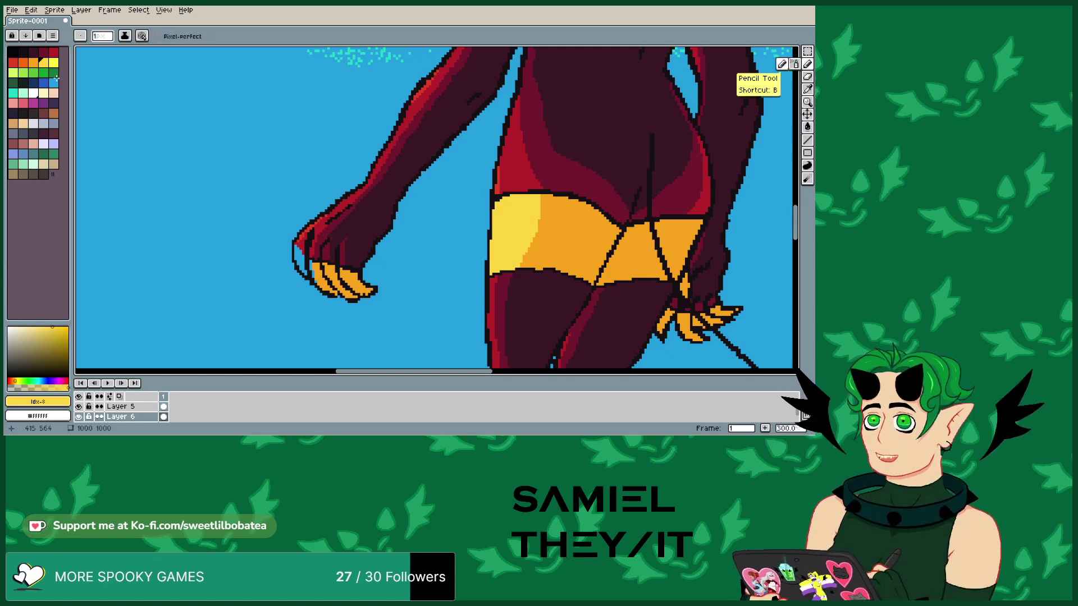
pyautogui.click(807, 64)
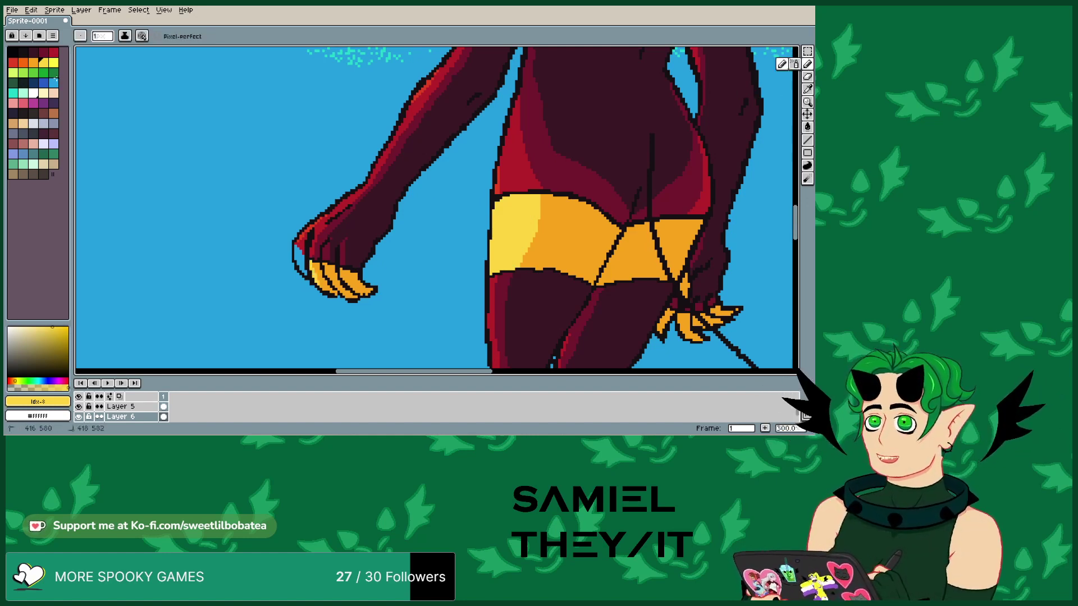
pyautogui.click(296, 256)
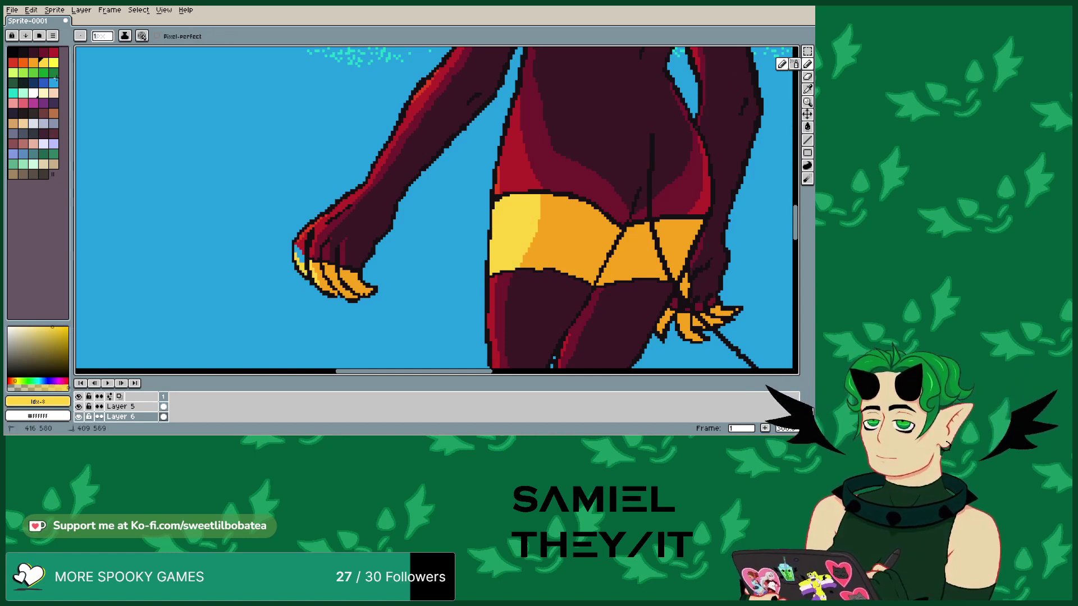
pyautogui.click(300, 248)
pyautogui.click(300, 256)
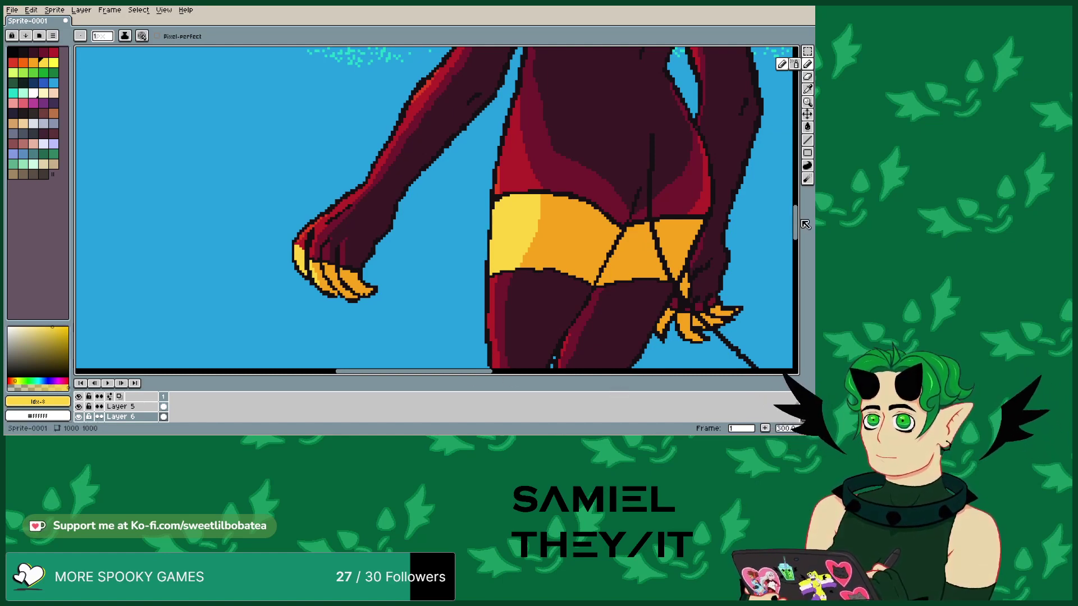
# - Outline and colour in the bare right shoulder above its orange shadow with yellow
pyautogui.moveTo(801, 222); pyautogui.dragTo(808, 191)
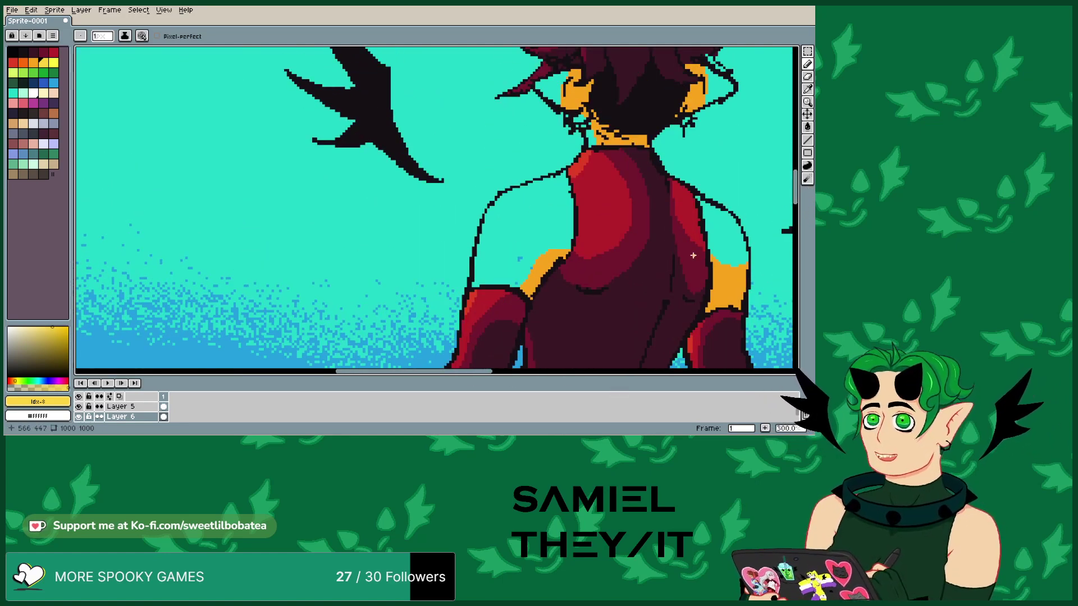
pyautogui.moveTo(483, 374); pyautogui.dragTo(515, 372)
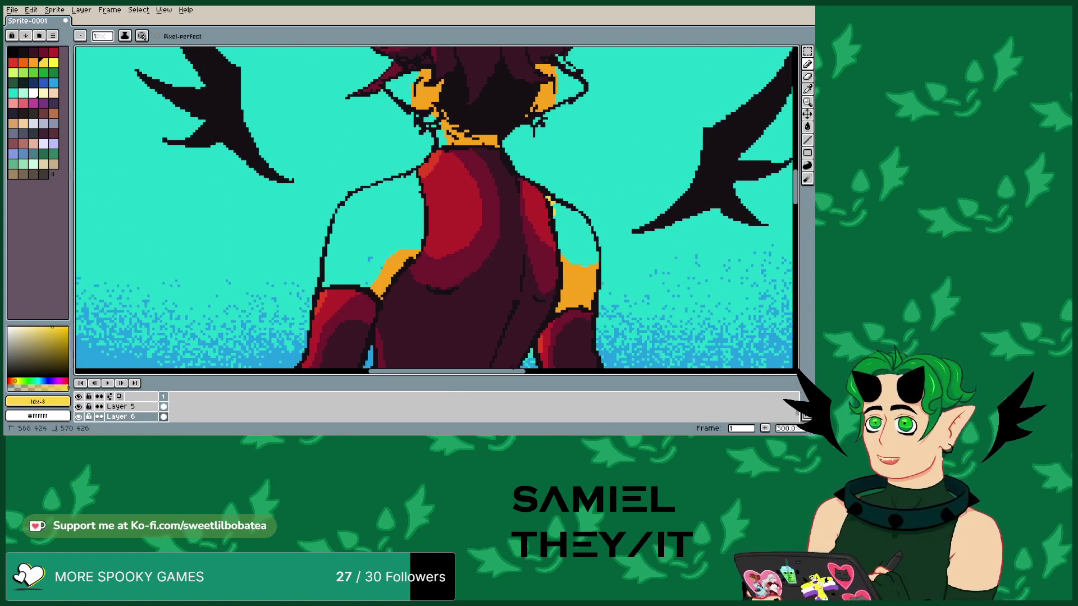
pyautogui.moveTo(553, 204); pyautogui.dragTo(562, 244)
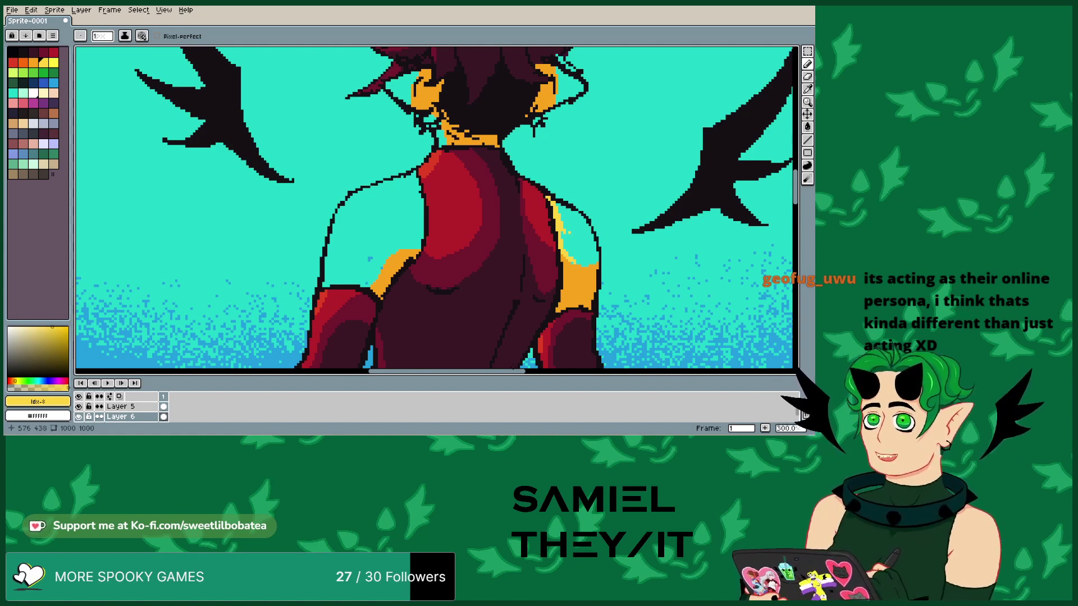
pyautogui.moveTo(568, 264)
pyautogui.mouseDown()
pyautogui.moveTo(596, 266)
pyautogui.moveTo(594, 235)
pyautogui.mouseUp()
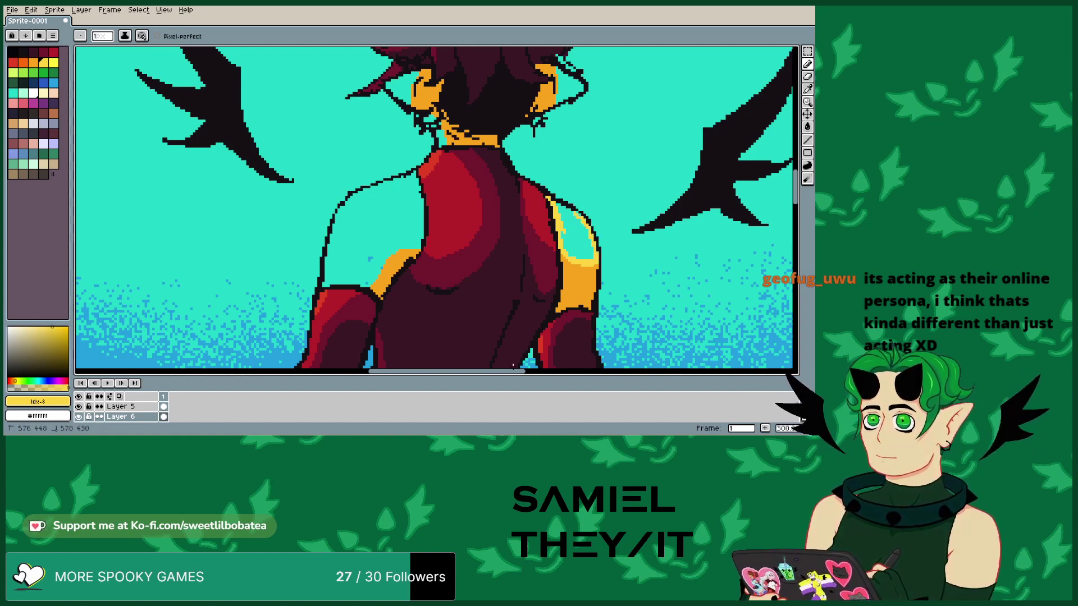
pyautogui.moveTo(564, 217); pyautogui.dragTo(567, 253)
pyautogui.moveTo(566, 214); pyautogui.dragTo(582, 232)
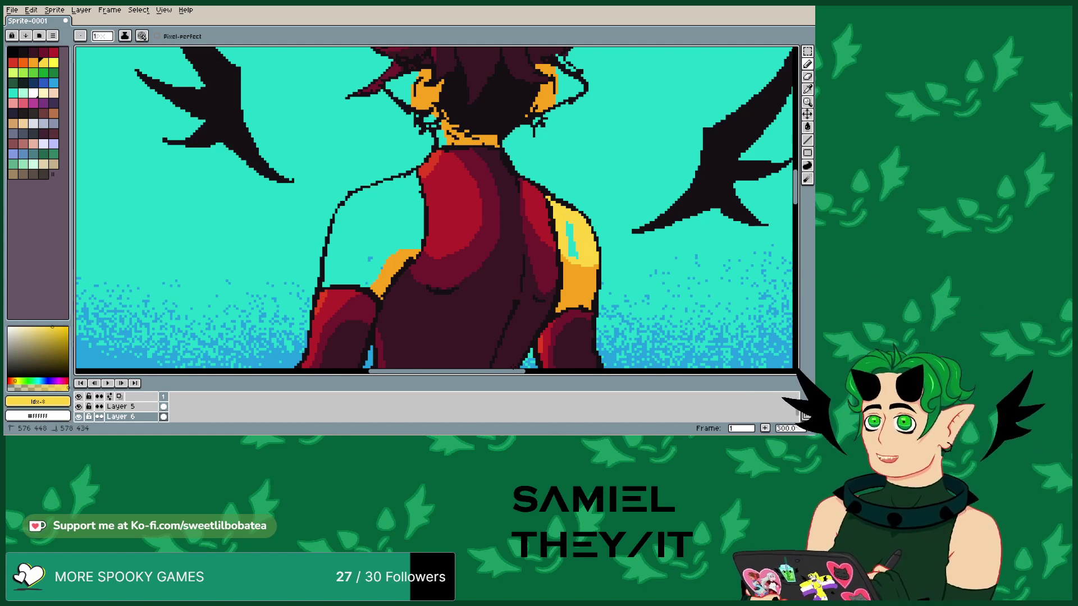
pyautogui.moveTo(569, 236); pyautogui.dragTo(571, 221)
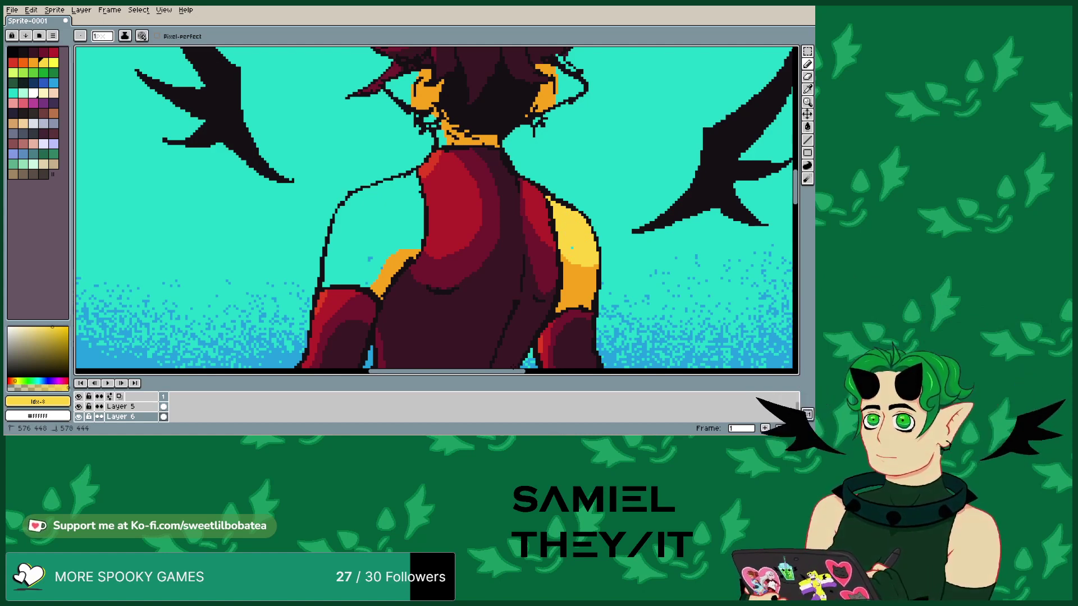
# - Outline the lit area of the bare left shoulder and upper arm in yellow (Idx-8) and fill it
pyautogui.moveTo(339, 283)
pyautogui.mouseDown()
pyautogui.moveTo(339, 258)
pyautogui.moveTo(367, 209)
pyautogui.moveTo(418, 183)
pyautogui.mouseUp()
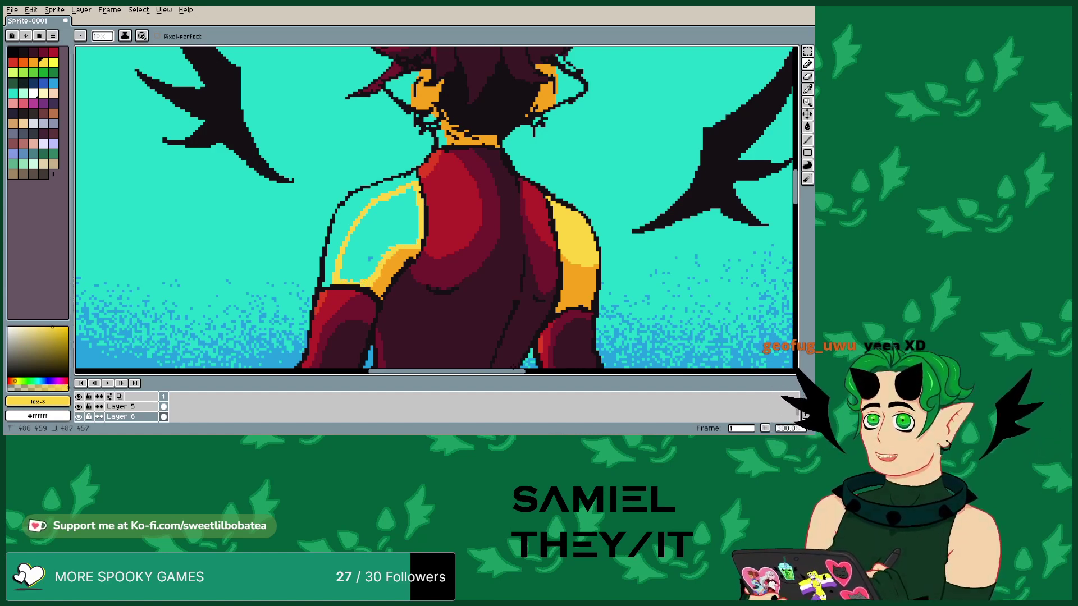
pyautogui.click(807, 127)
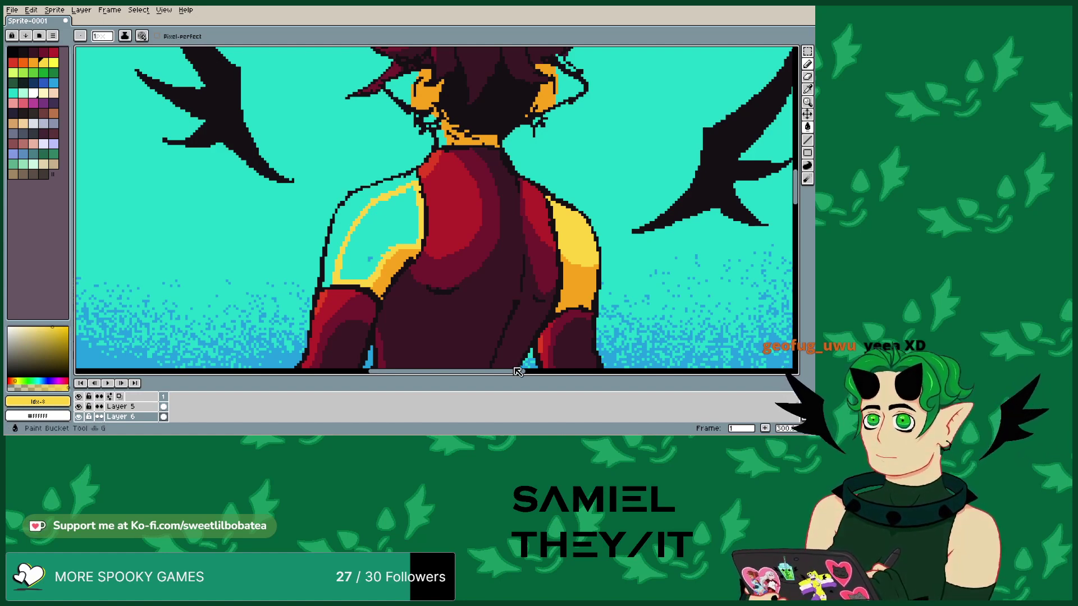
pyautogui.click(382, 236)
# - Colour the uncoloured outer parts of both ears and the edge of the neck in yellow (Idx-8)
pyautogui.press('b')
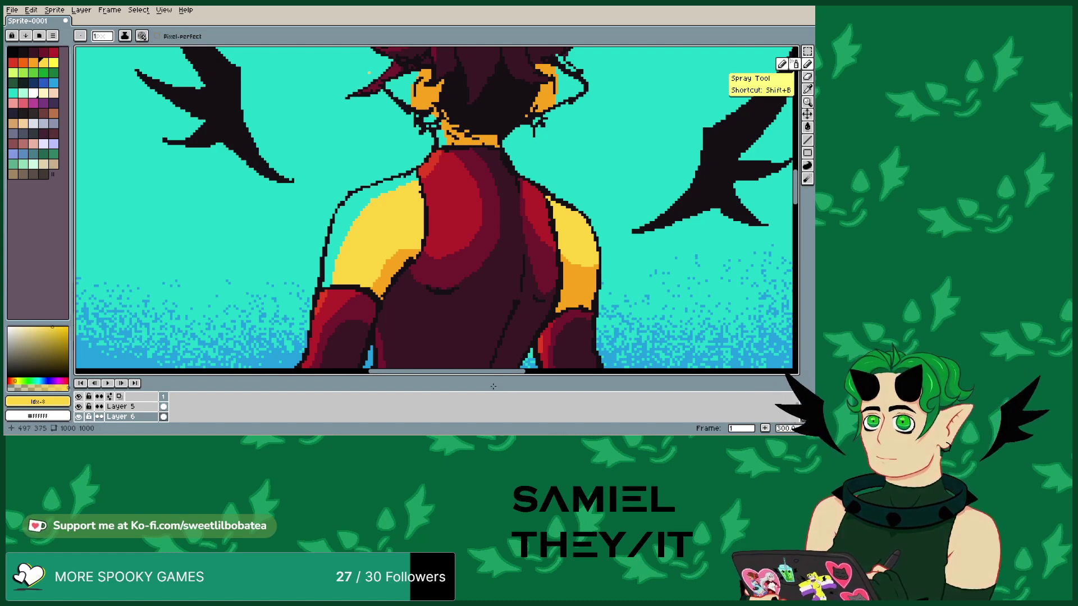
pyautogui.moveTo(405, 77); pyautogui.dragTo(402, 91)
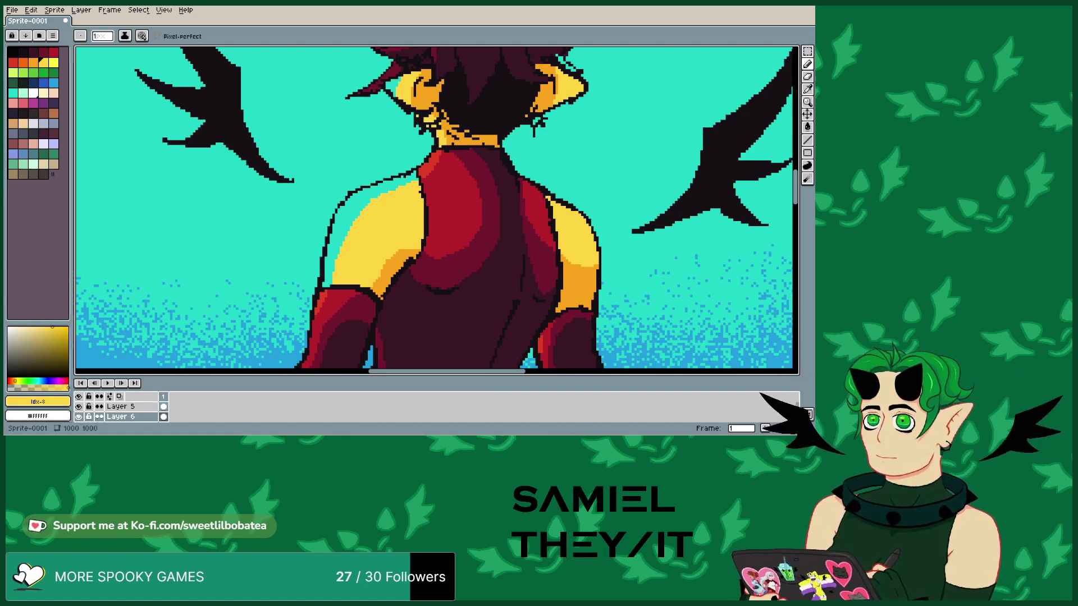
# - Pick dark red #73172d from the hair and colour the unfilled hair strand above the right ear
pyautogui.moveTo(796, 200); pyautogui.dragTo(801, 181)
pyautogui.click(808, 89)
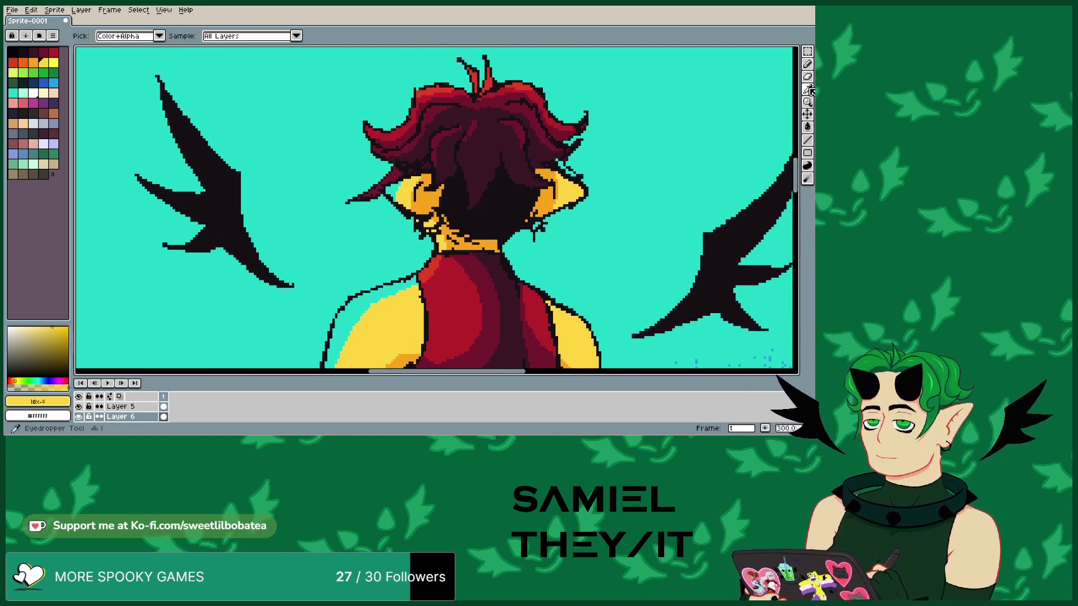
pyautogui.click(553, 120)
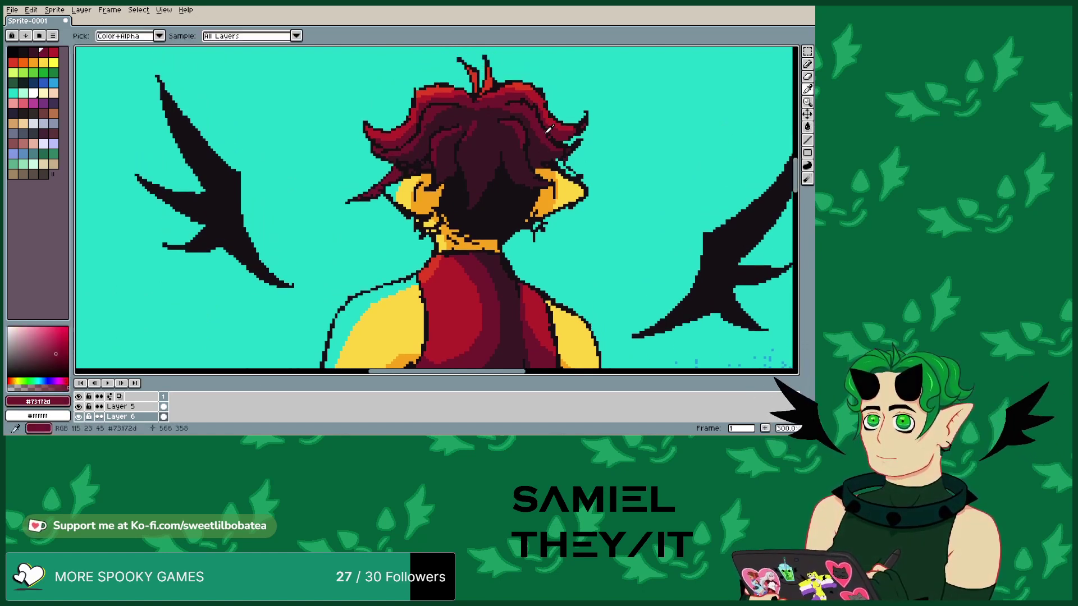
pyautogui.click(807, 64)
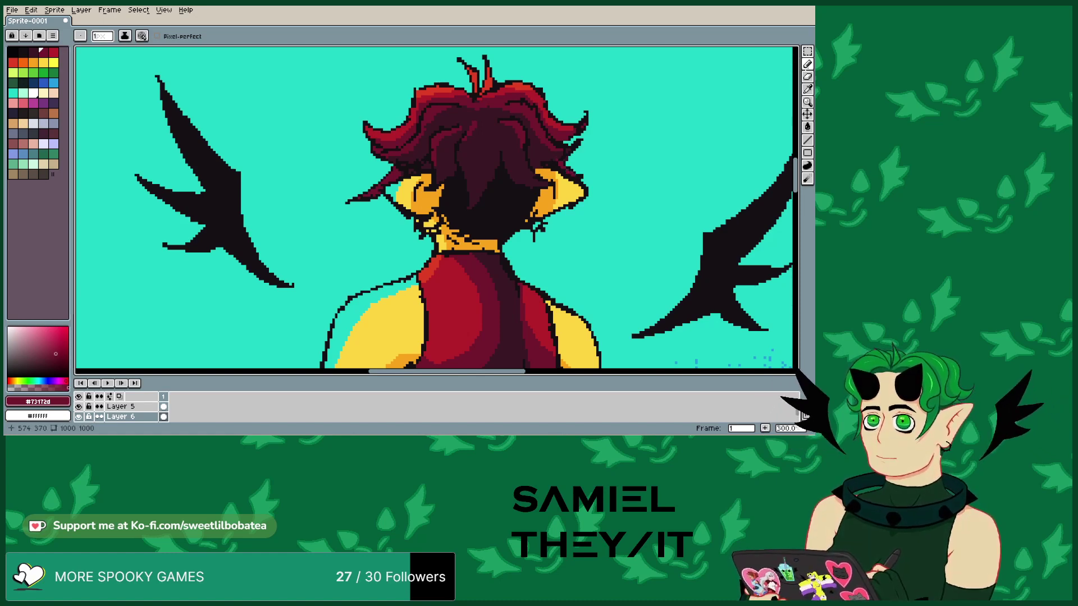
# - Choose bright yellow (Idx-9) and colour the remaining outer edge and tip of the left ear
pyautogui.moveTo(795, 175); pyautogui.dragTo(795, 180)
pyautogui.click(807, 89)
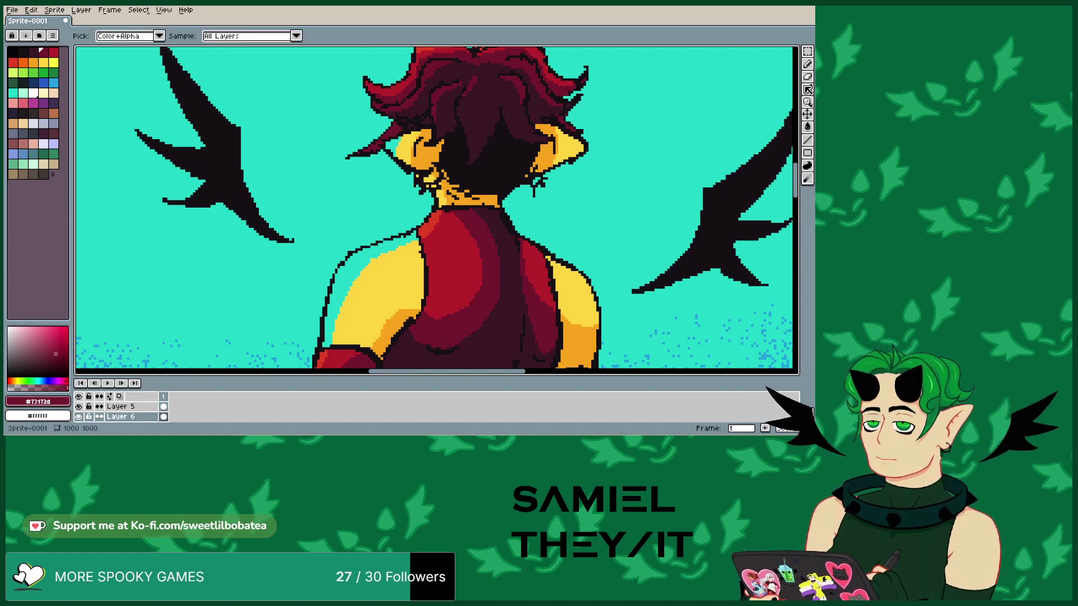
pyautogui.click(44, 62)
pyautogui.click(54, 62)
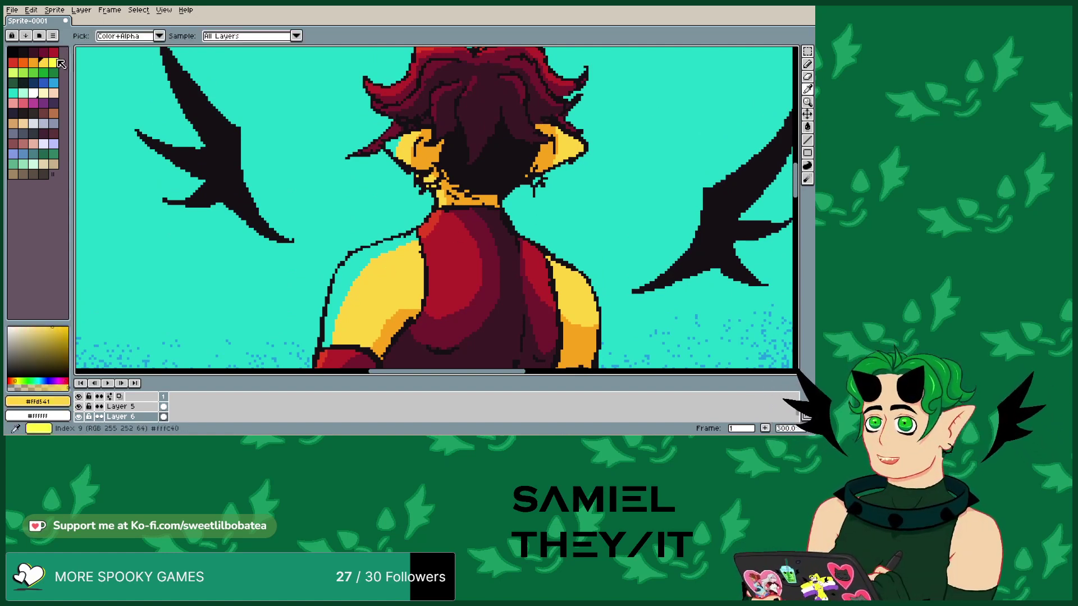
pyautogui.click(806, 65)
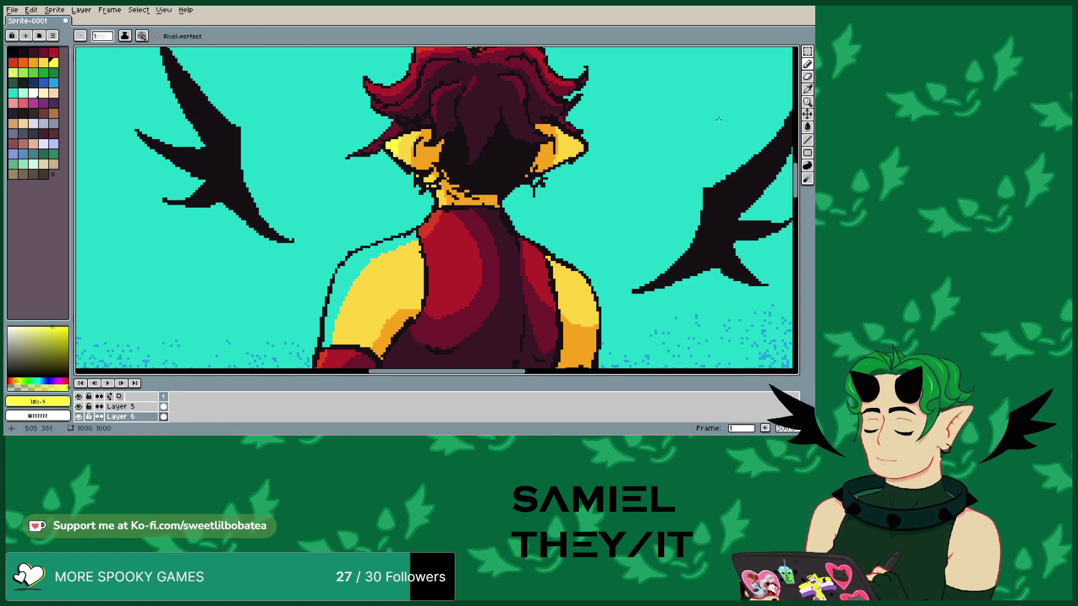
# - Fill the remaining strip along the left shoulder and upper arm's outer edge with bright yellow (Idx-9)
pyautogui.scroll(-3, 774, 185)
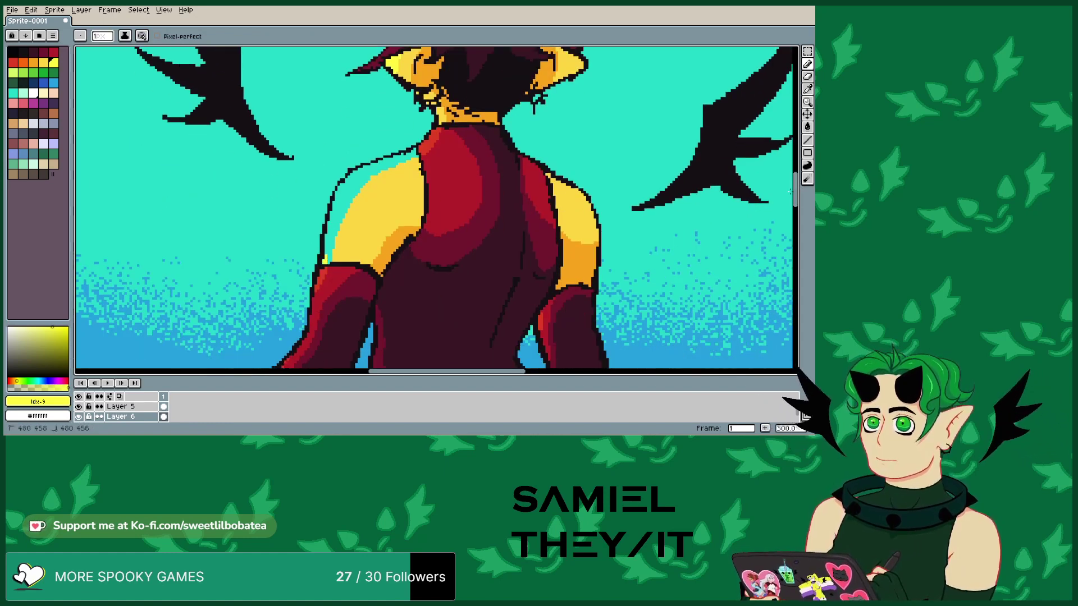
pyautogui.moveTo(329, 250); pyautogui.dragTo(329, 262)
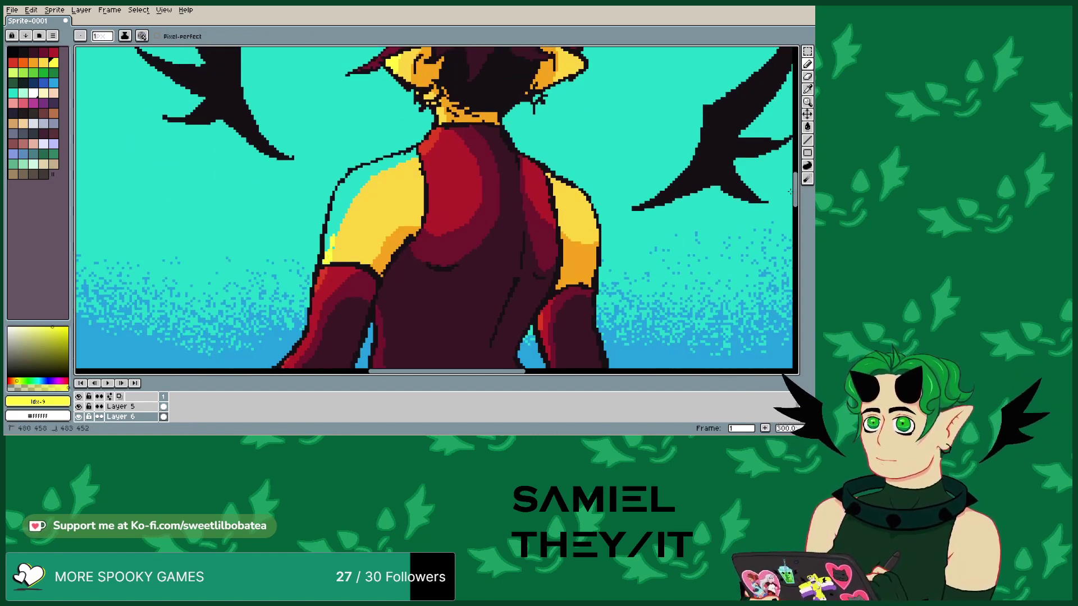
pyautogui.moveTo(340, 218)
pyautogui.mouseDown()
pyautogui.moveTo(332, 231)
pyautogui.moveTo(363, 183)
pyautogui.mouseUp()
pyautogui.moveTo(373, 170)
pyautogui.mouseDown()
pyautogui.moveTo(367, 178)
pyautogui.moveTo(398, 161)
pyautogui.moveTo(388, 170)
pyautogui.mouseUp()
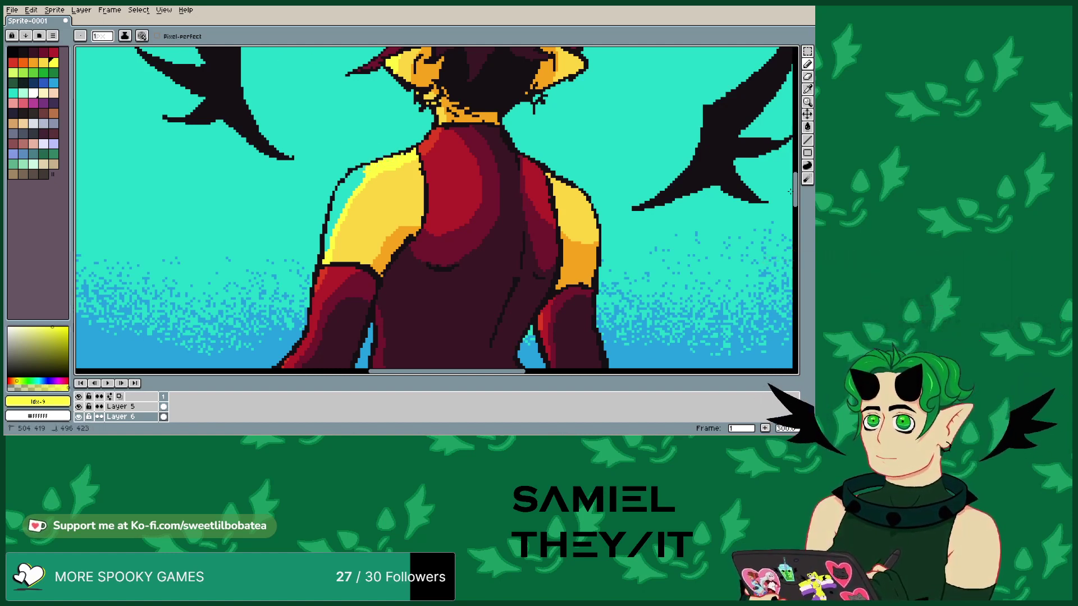
pyautogui.moveTo(362, 171)
pyautogui.mouseDown()
pyautogui.moveTo(343, 185)
pyautogui.moveTo(328, 240)
pyautogui.mouseUp()
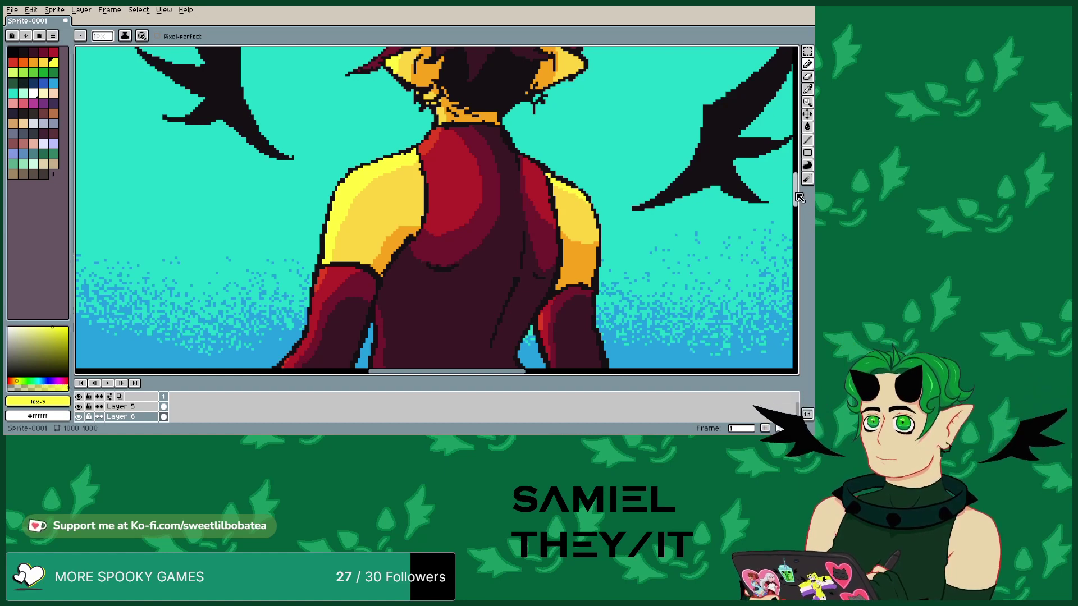
pyautogui.moveTo(794, 194); pyautogui.dragTo(794, 185)
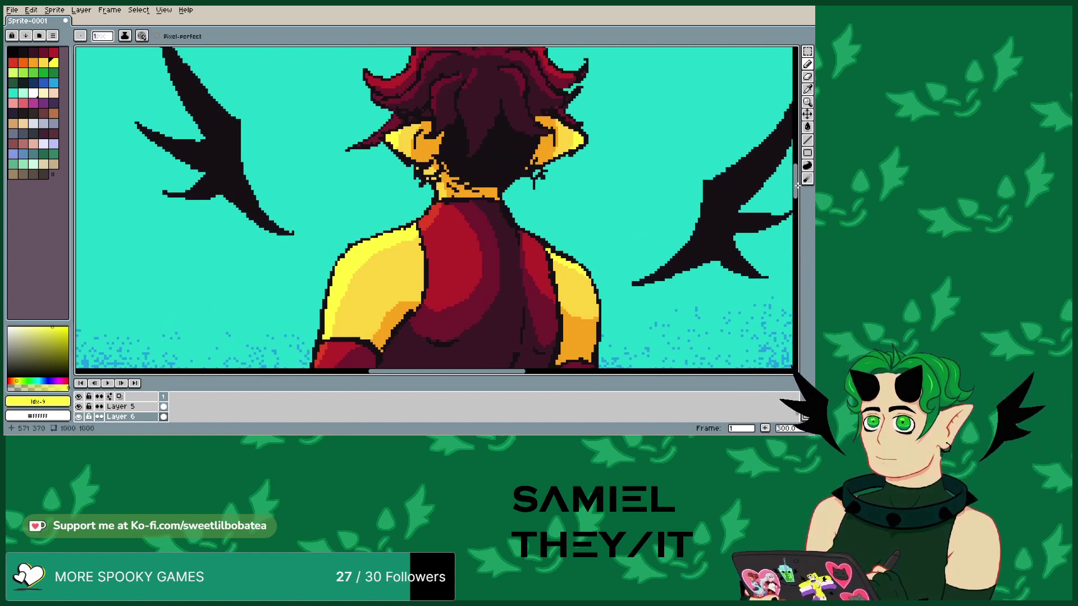
pyautogui.moveTo(795, 185); pyautogui.dragTo(778, 231)
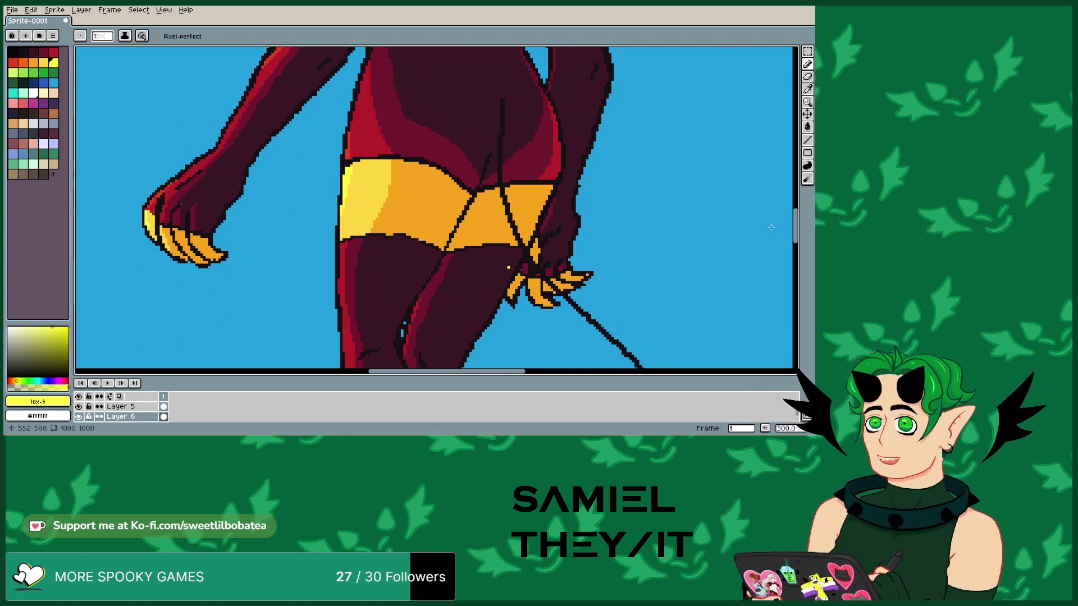
pyautogui.scroll(-5, 632, 205)
pyautogui.scroll(3, 466, 241)
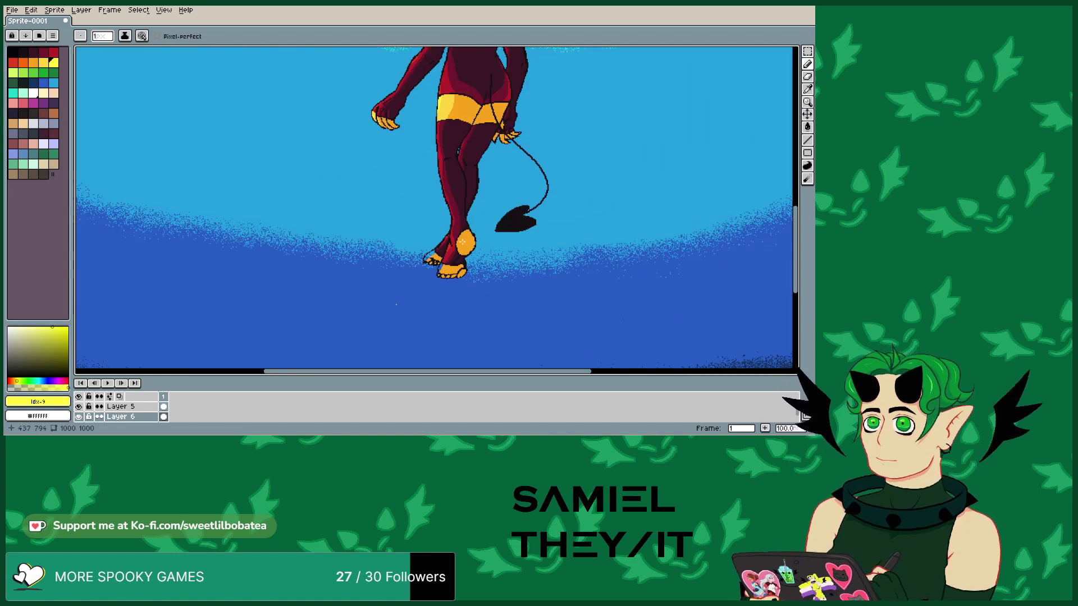
pyautogui.moveTo(418, 289); pyautogui.dragTo(414, 301)
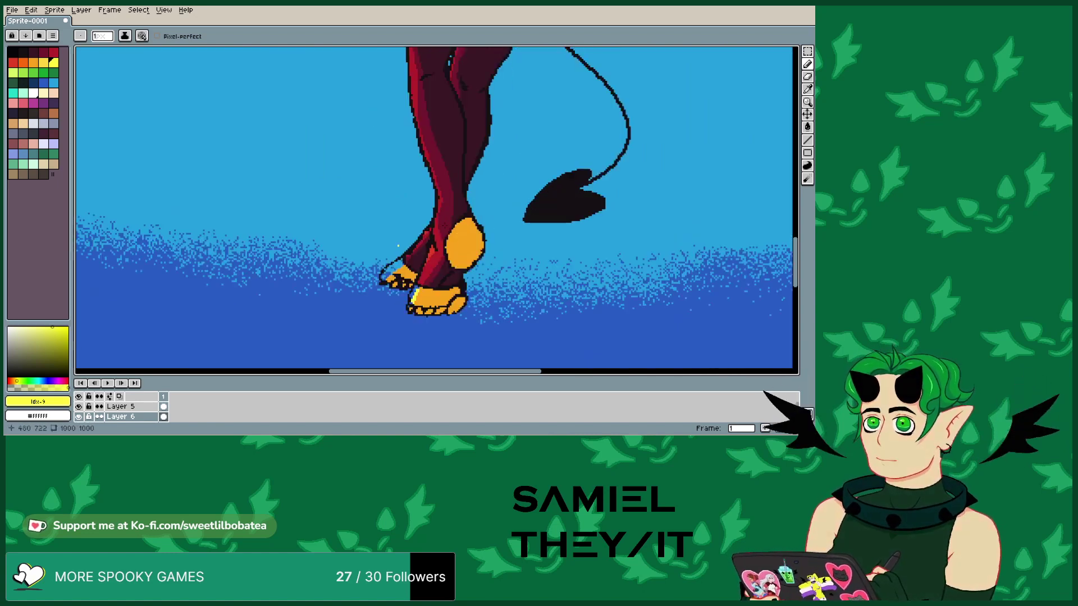
pyautogui.click(31, 10)
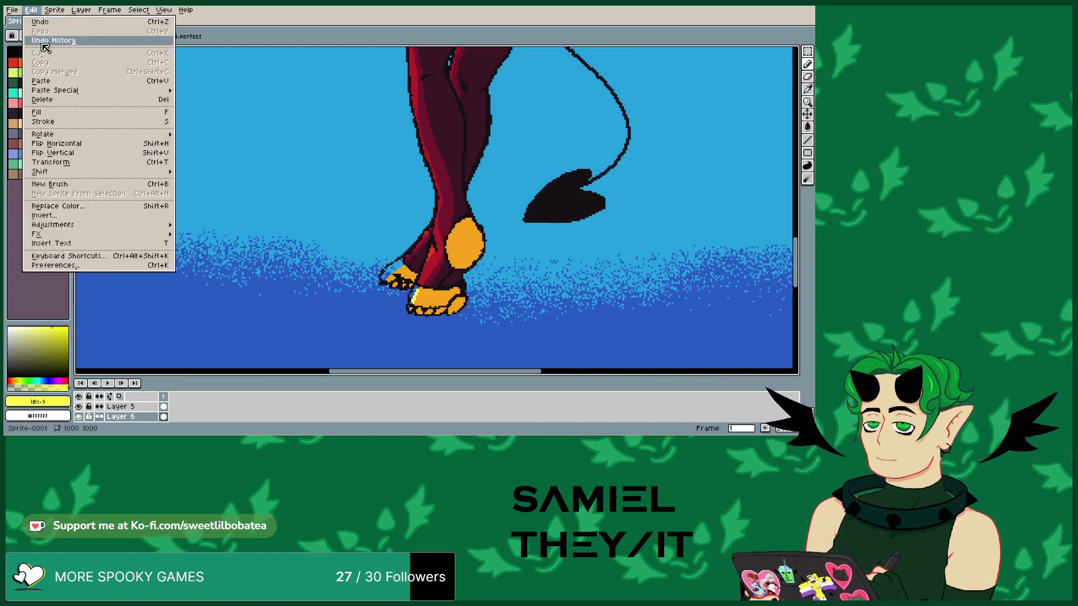
pyautogui.click(40, 26)
# - Choose yellow (Idx-8) and colour the uncoloured outer edge of the front foot
pyautogui.click(44, 64)
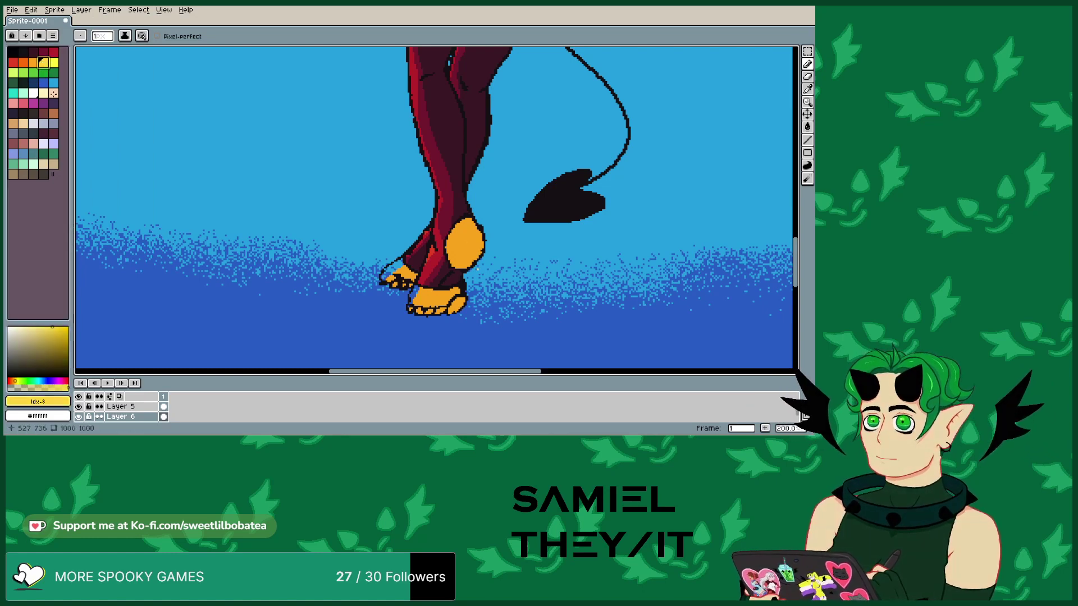
pyautogui.moveTo(418, 289); pyautogui.dragTo(415, 298)
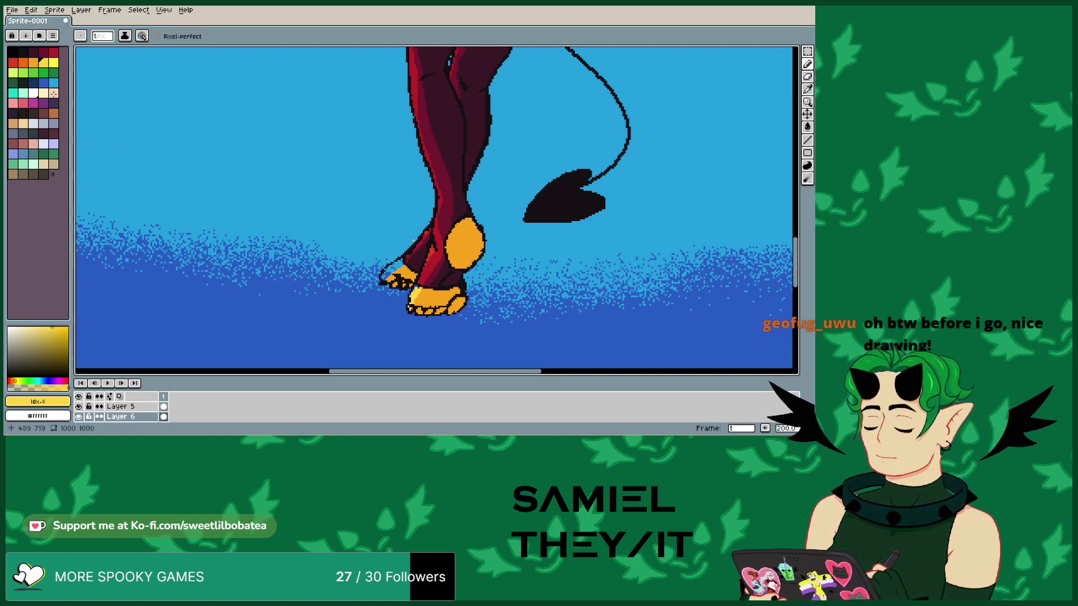
# - Show the hidden background layers, check the character against the whole composition, and hide those layers again
pyautogui.scroll(-1, 339, 125)
pyautogui.scroll(-3, 339, 126)
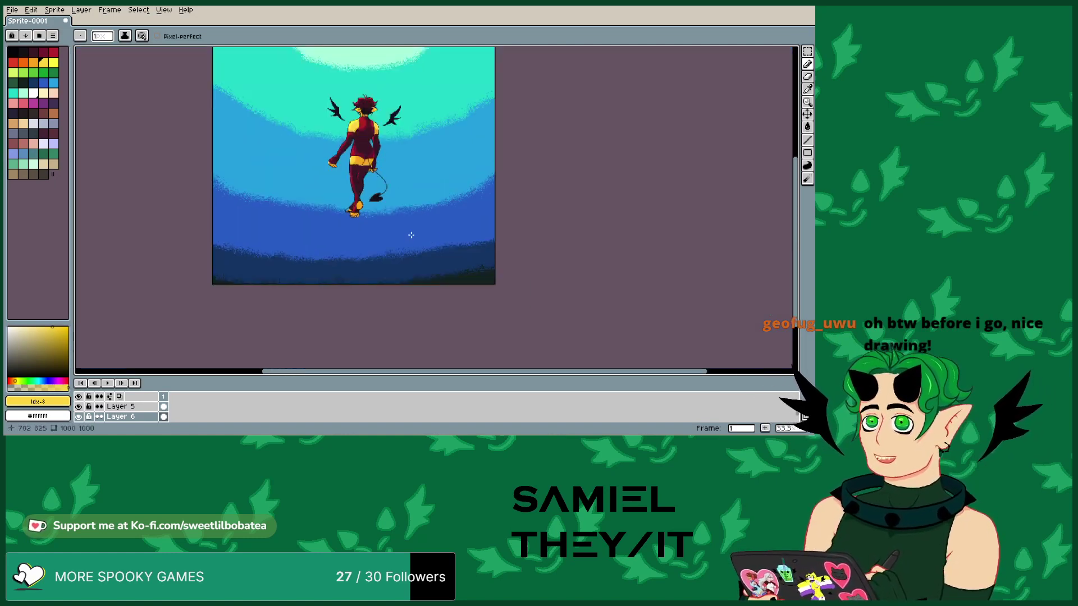
pyautogui.scroll(1, 331, 129)
pyautogui.scroll(2, 112, 413)
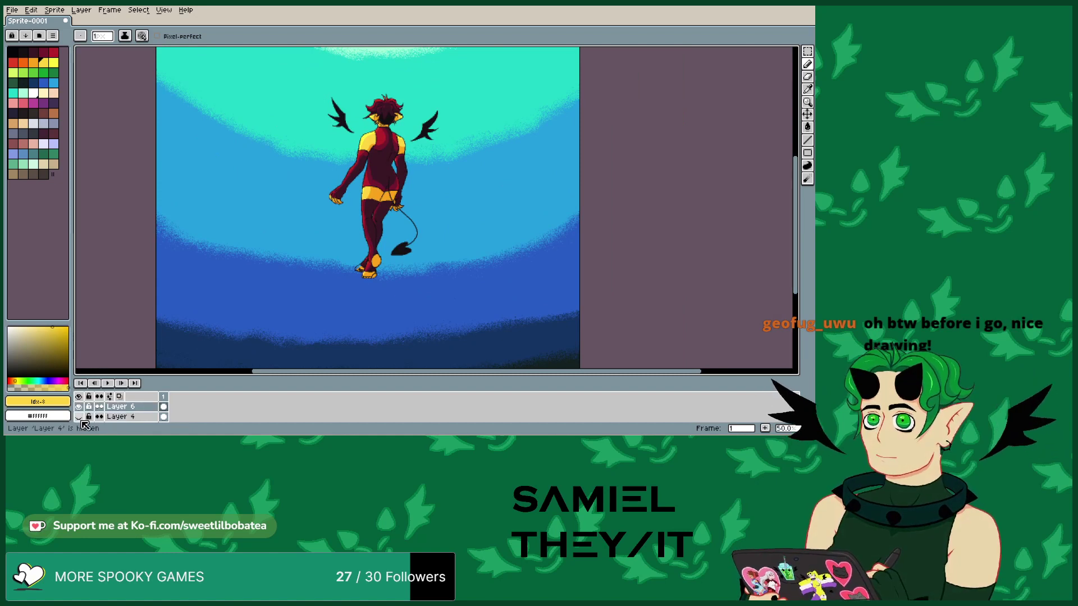
pyautogui.click(80, 416)
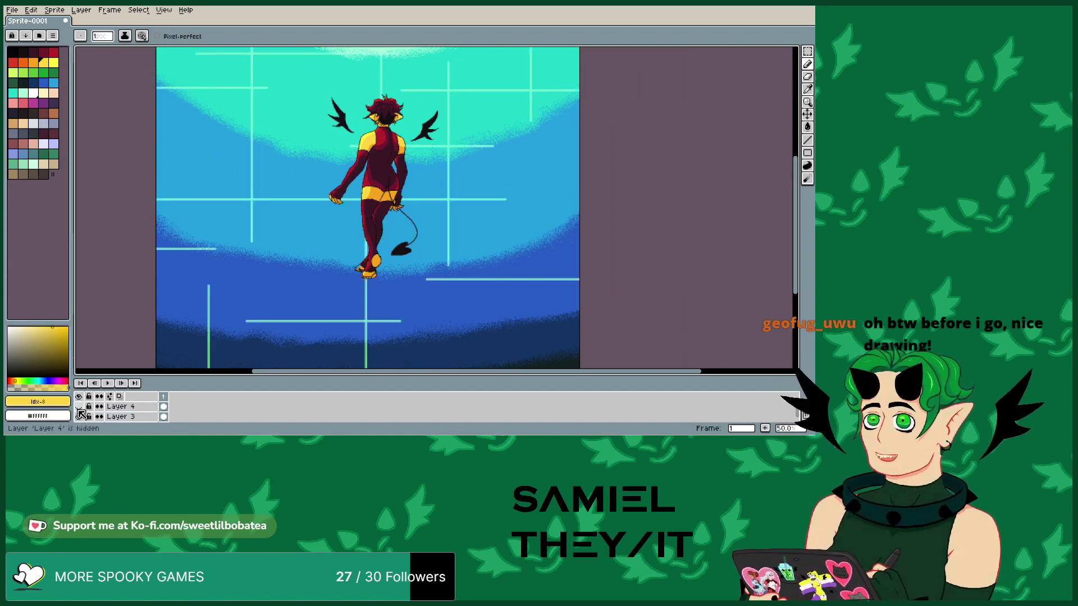
pyautogui.scroll(-1, 81, 418)
pyautogui.click(79, 417)
pyautogui.scroll(-2, 481, 271)
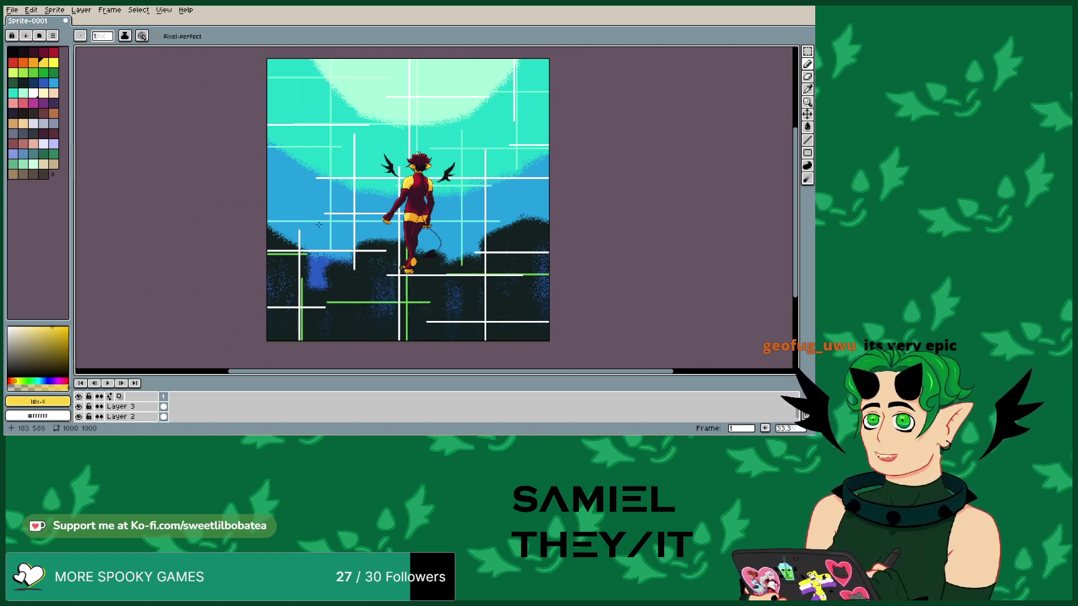
pyautogui.scroll(1, 307, 204)
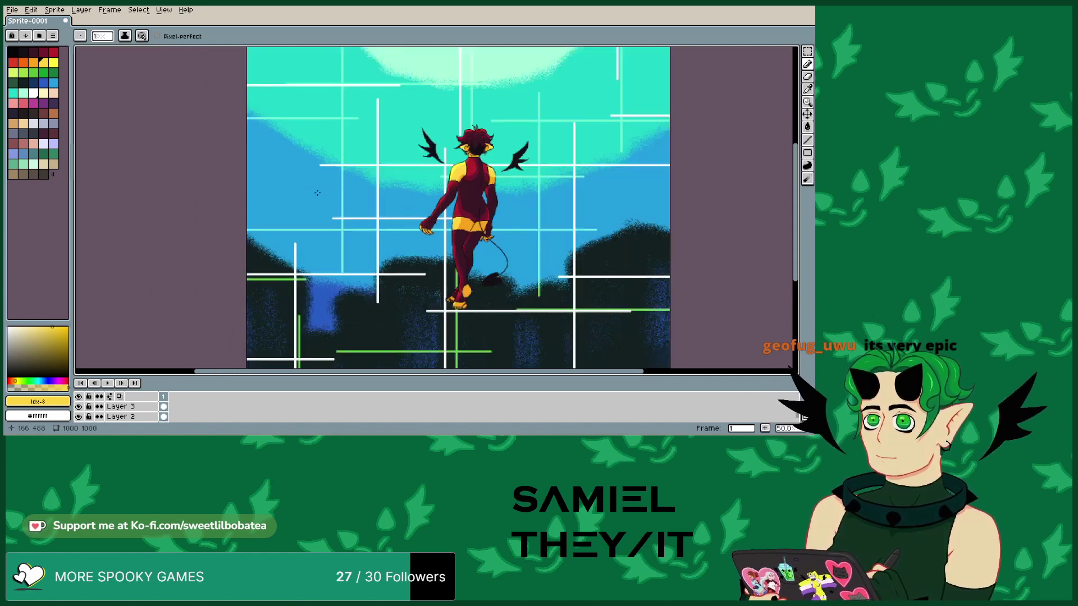
pyautogui.scroll(-1, 363, 82)
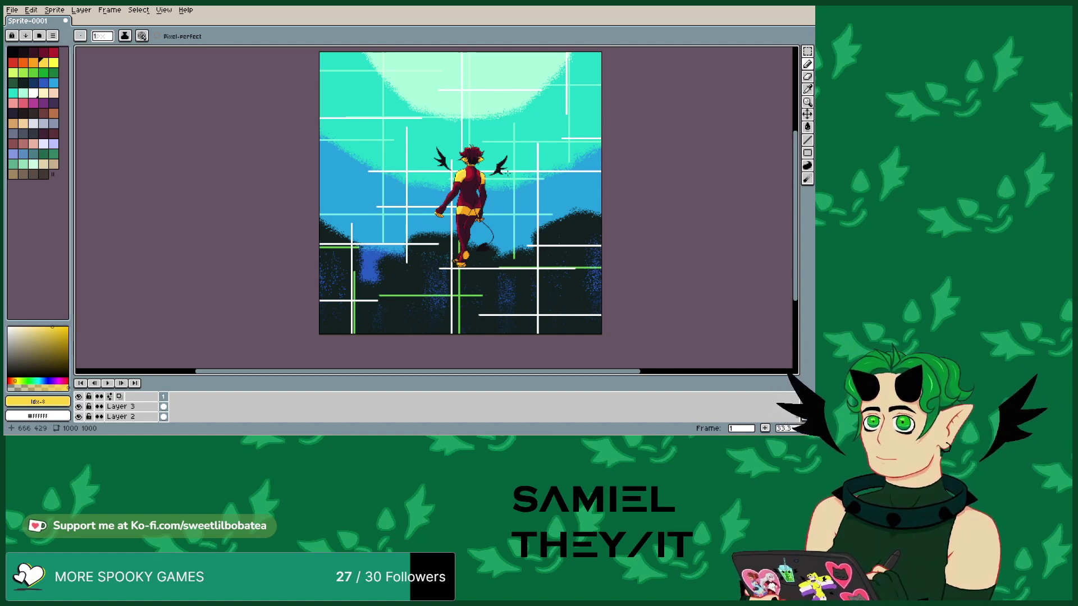
pyautogui.scroll(1, 523, 169)
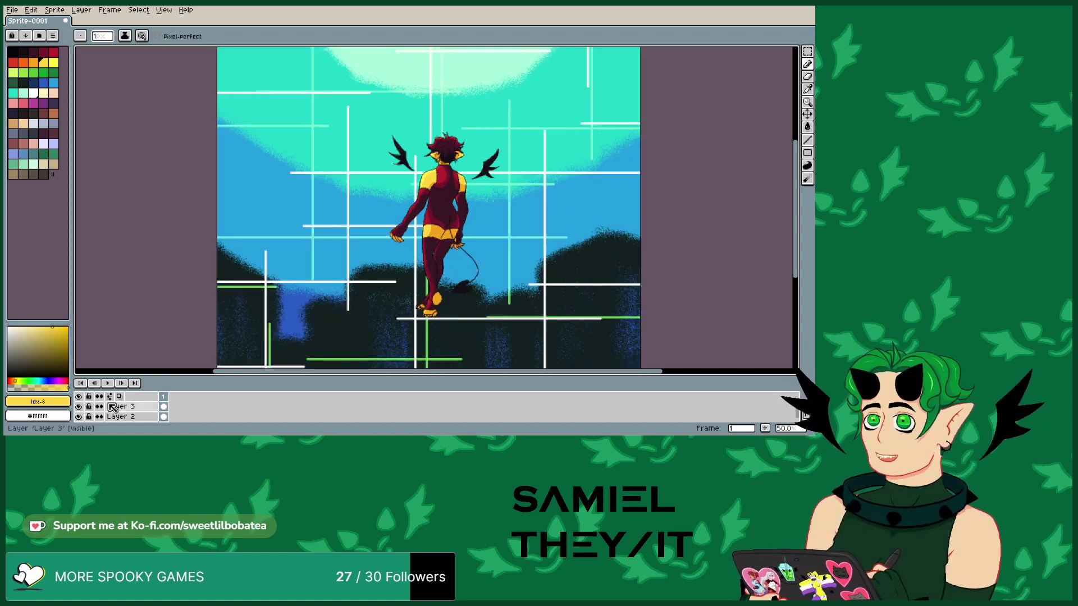
pyautogui.click(79, 417)
pyautogui.scroll(2, 79, 417)
pyautogui.click(79, 416)
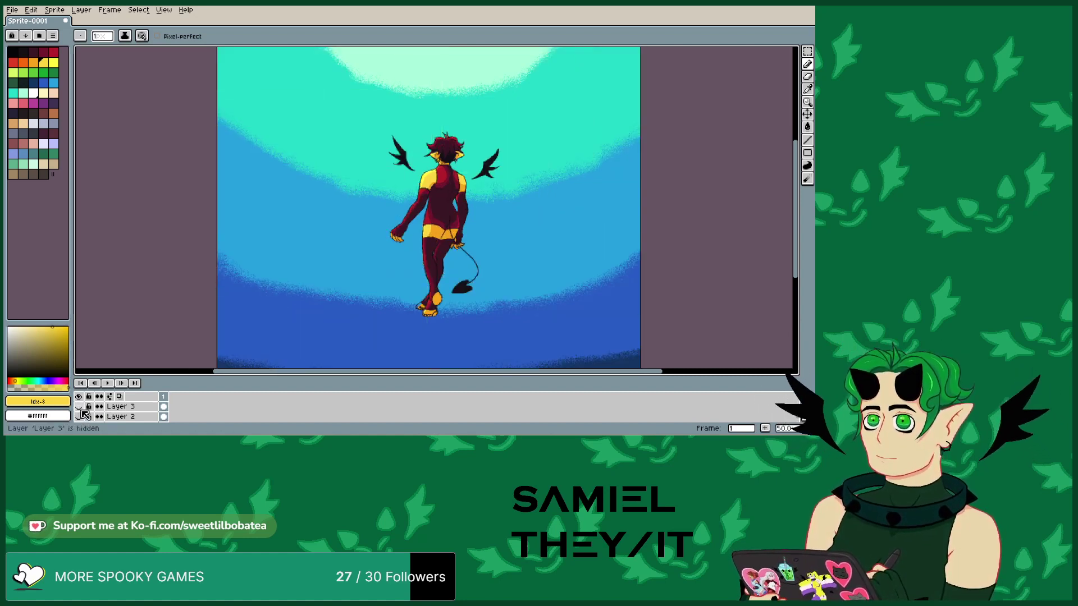
# - Colour the uncoloured upper edge of the rear foot in yellow (Idx-8)
pyautogui.scroll(-1, 130, 413)
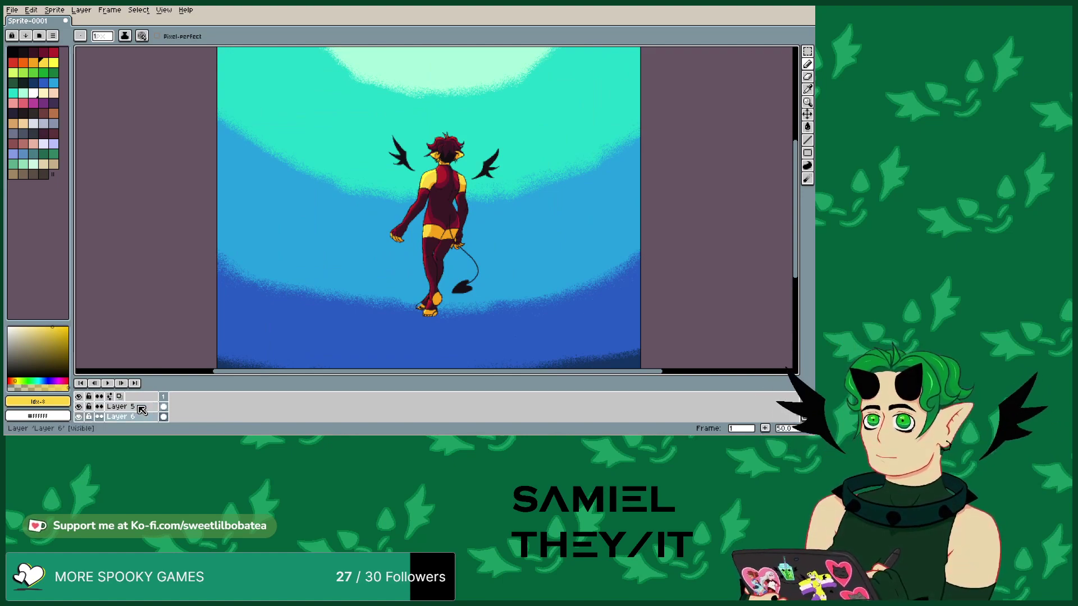
pyautogui.scroll(2, 406, 204)
pyautogui.scroll(-2, 405, 204)
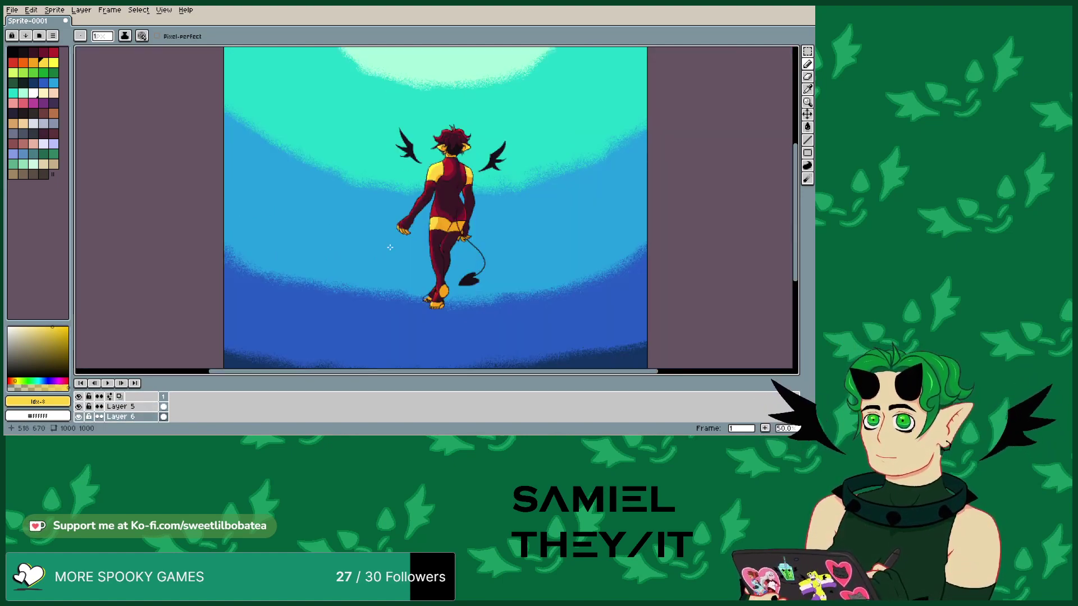
pyautogui.scroll(2, 390, 246)
pyautogui.scroll(-2, 368, 322)
pyautogui.scroll(4, 360, 318)
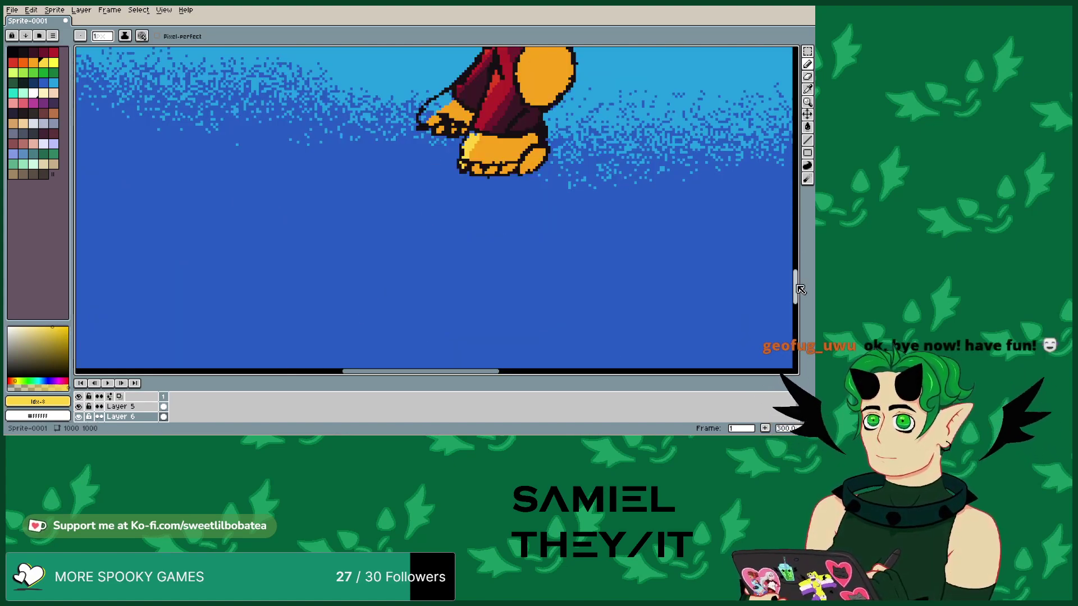
pyautogui.moveTo(796, 283); pyautogui.dragTo(795, 271)
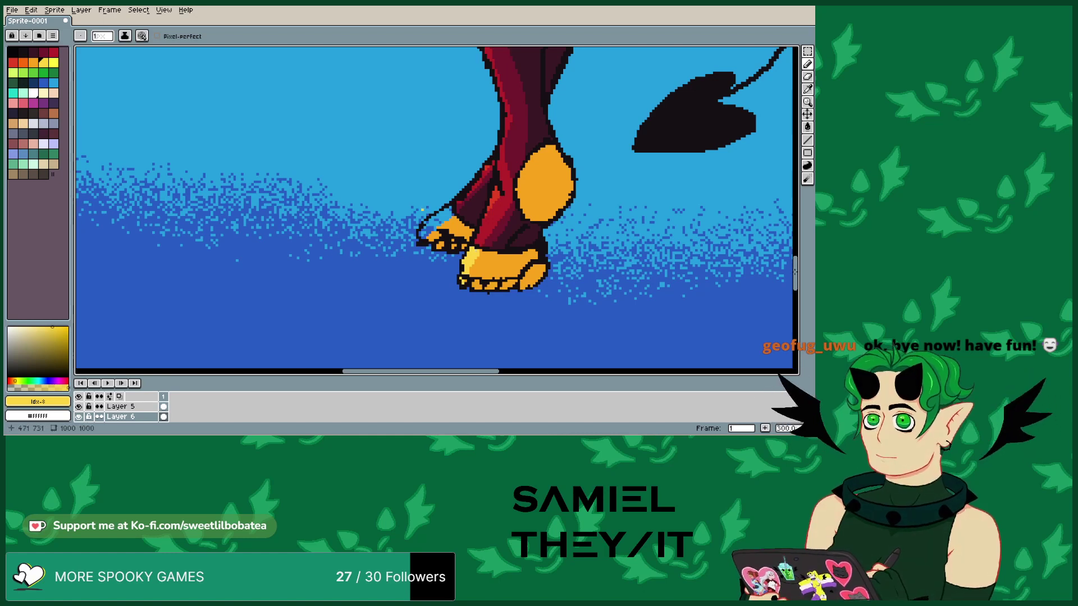
pyautogui.moveTo(422, 238); pyautogui.dragTo(438, 216)
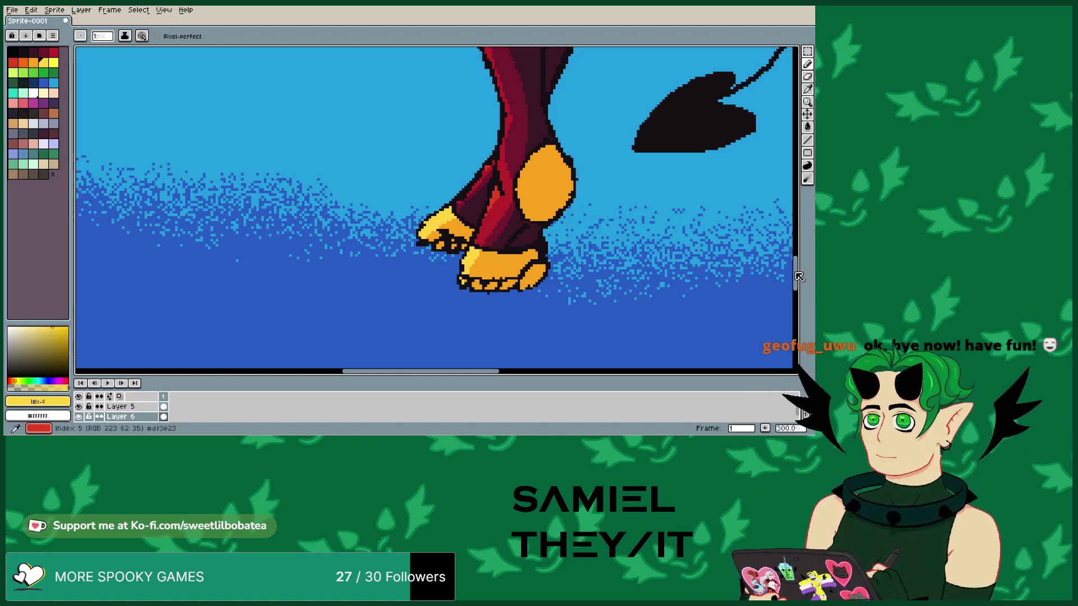
# - Choose dark orange (Idx-6) and shade the lower right part of the raised heel's sole
pyautogui.press(']')
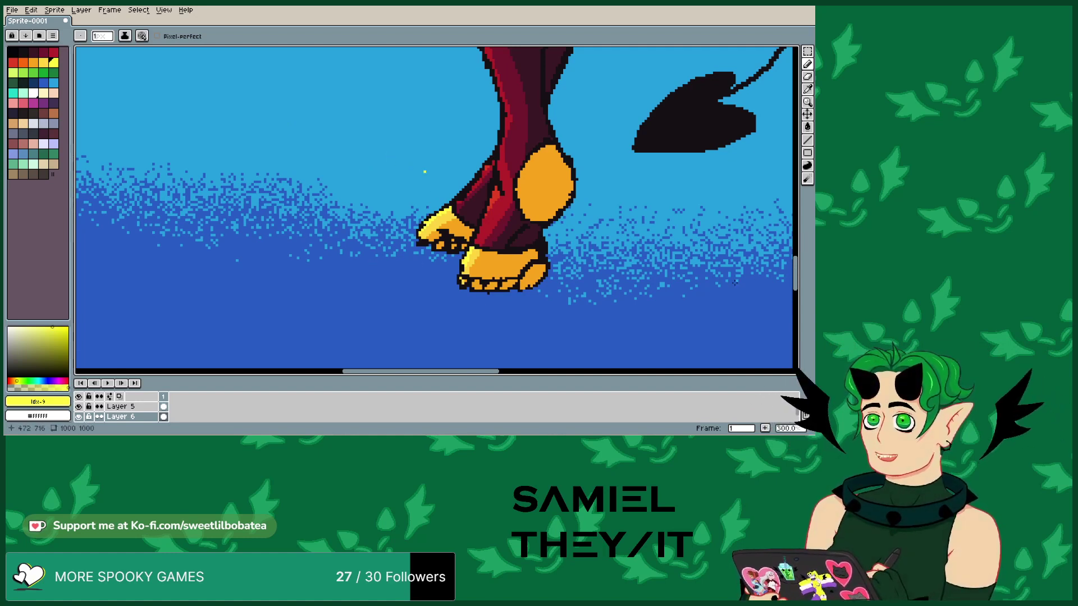
pyautogui.click(23, 63)
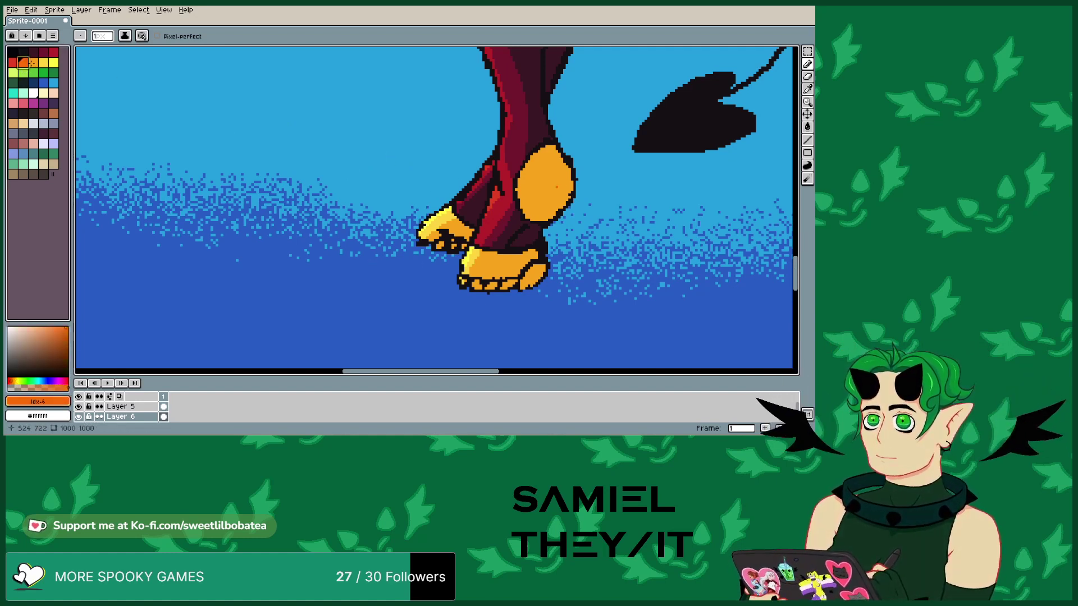
pyautogui.moveTo(561, 176); pyautogui.dragTo(536, 191)
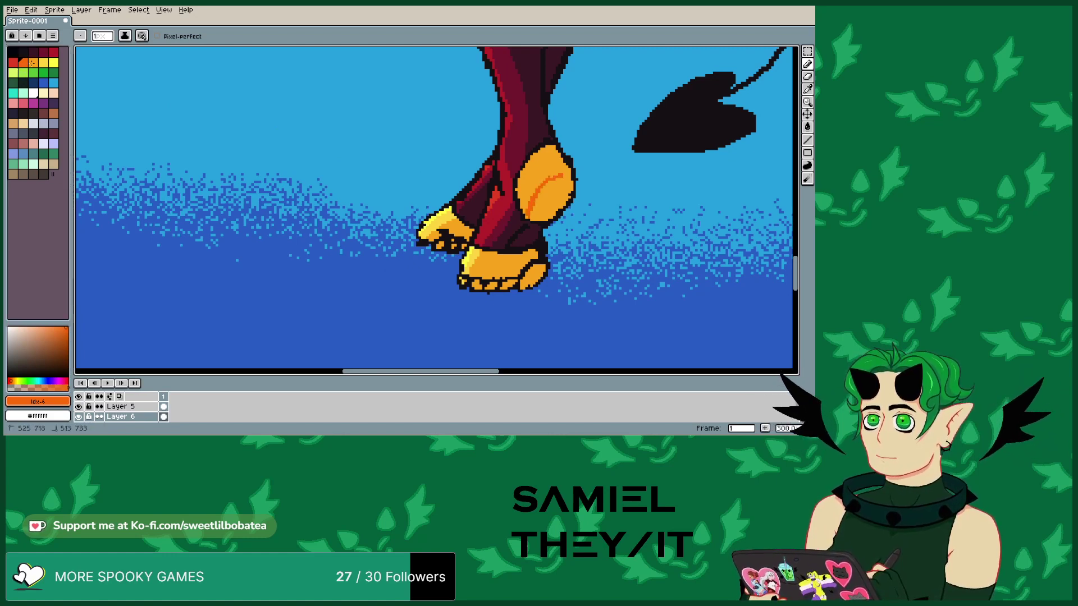
pyautogui.moveTo(557, 184)
pyautogui.mouseDown()
pyautogui.moveTo(538, 198)
pyautogui.moveTo(567, 186)
pyautogui.moveTo(561, 208)
pyautogui.moveTo(530, 219)
pyautogui.moveTo(560, 184)
pyautogui.mouseUp()
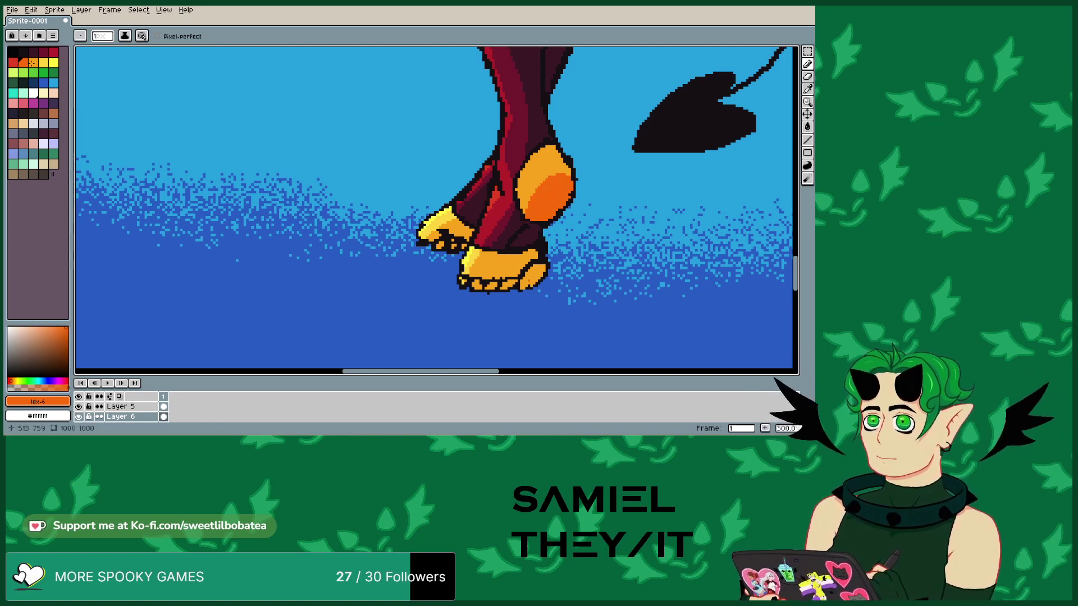
# - Shade the front foot's right side, its toes and the lower part of the rear foot in dark orange (Idx-6)
pyautogui.moveTo(532, 283); pyautogui.dragTo(541, 267)
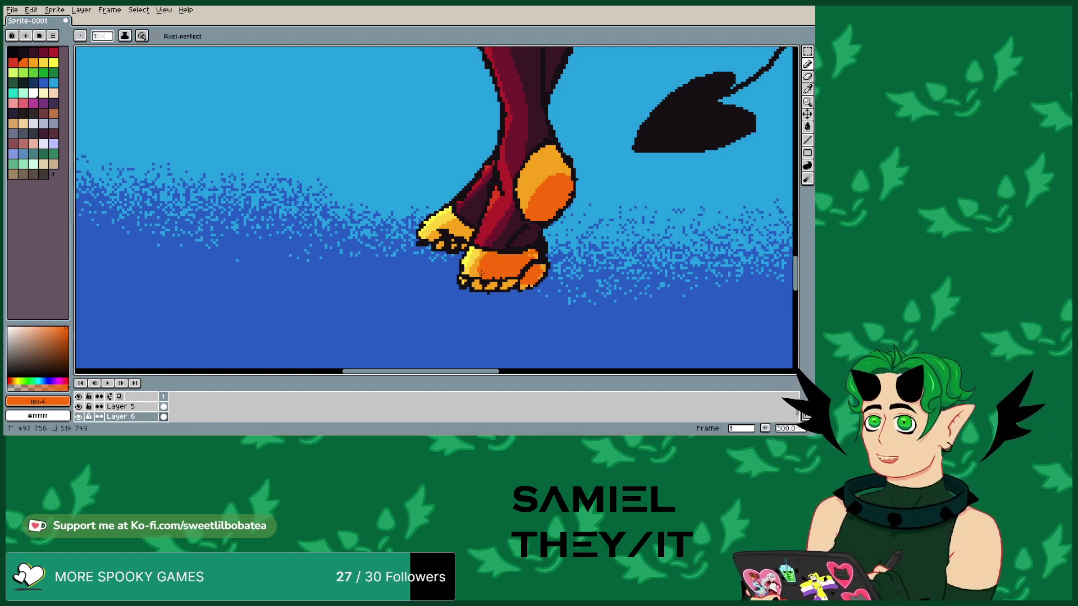
pyautogui.moveTo(481, 273); pyautogui.dragTo(498, 273)
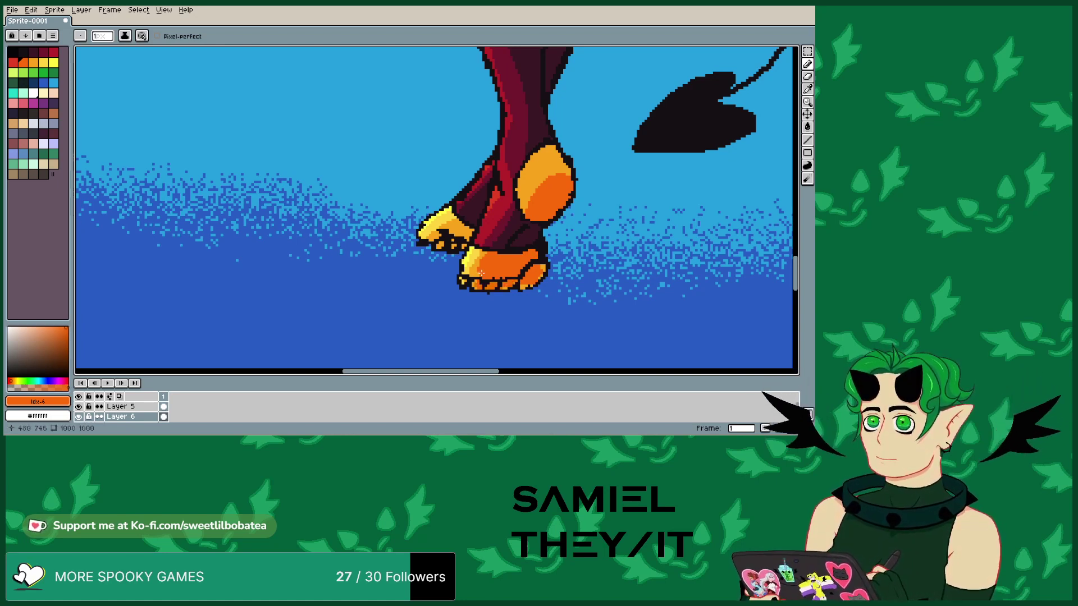
pyautogui.moveTo(450, 245)
pyautogui.mouseDown()
pyautogui.moveTo(472, 235)
pyautogui.moveTo(452, 243)
pyautogui.mouseUp()
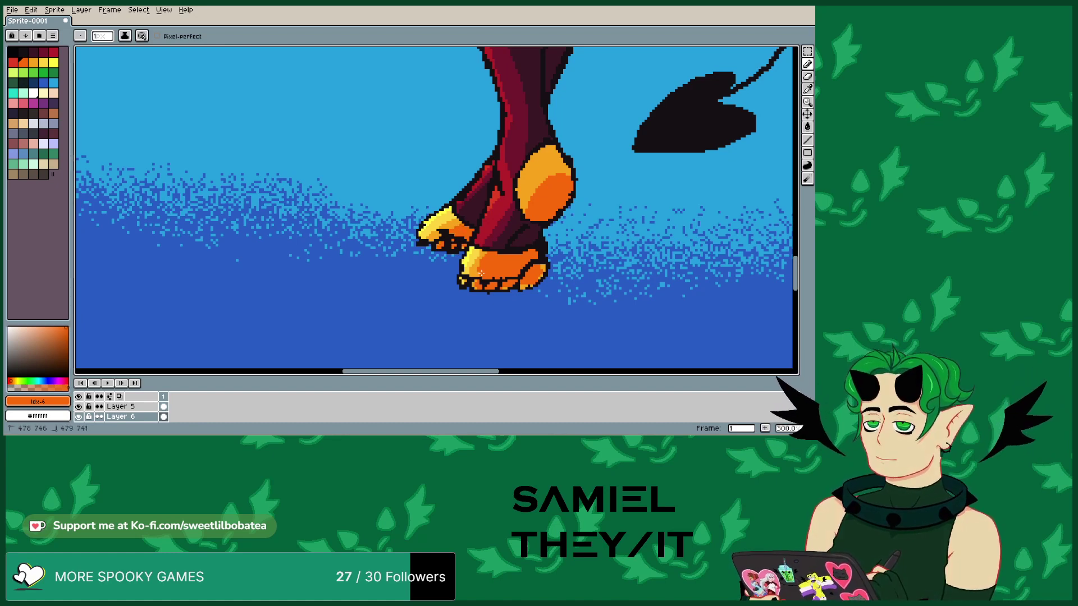
pyautogui.moveTo(481, 273); pyautogui.dragTo(483, 273)
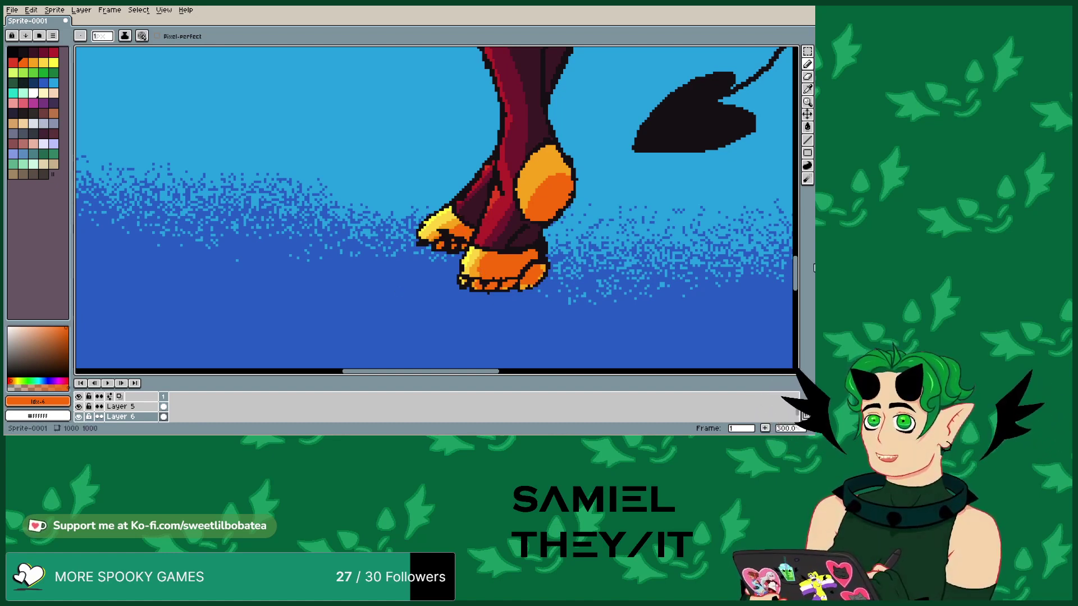
# - Shade the claws and thumb of the hand beside the tail in dark orange (Idx-6)
pyautogui.moveTo(795, 270); pyautogui.dragTo(796, 232)
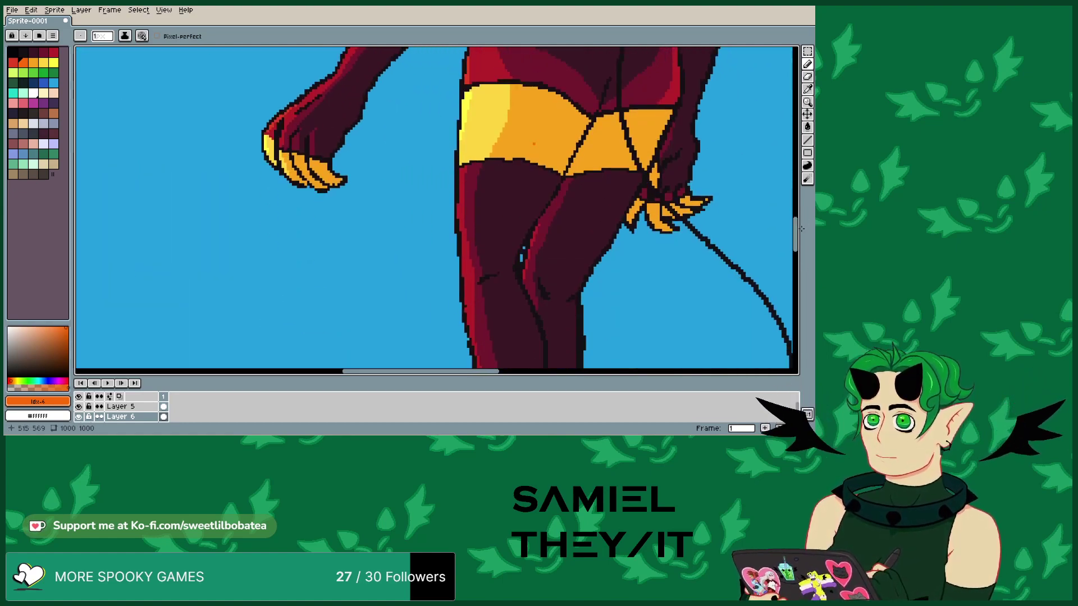
pyautogui.moveTo(681, 201); pyautogui.dragTo(690, 196)
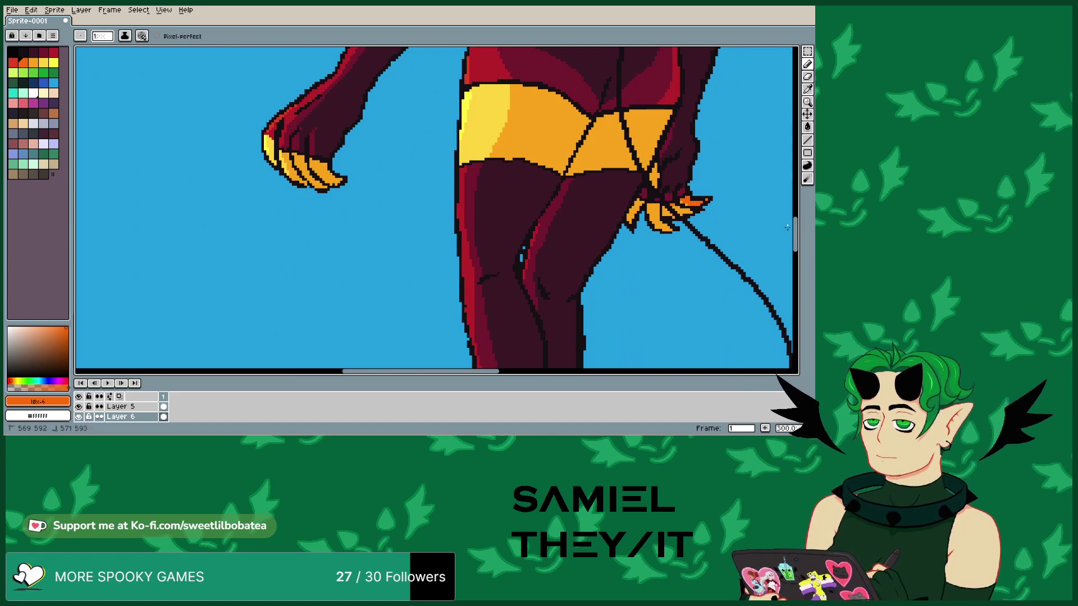
pyautogui.moveTo(675, 209); pyautogui.dragTo(691, 211)
pyautogui.click(653, 207)
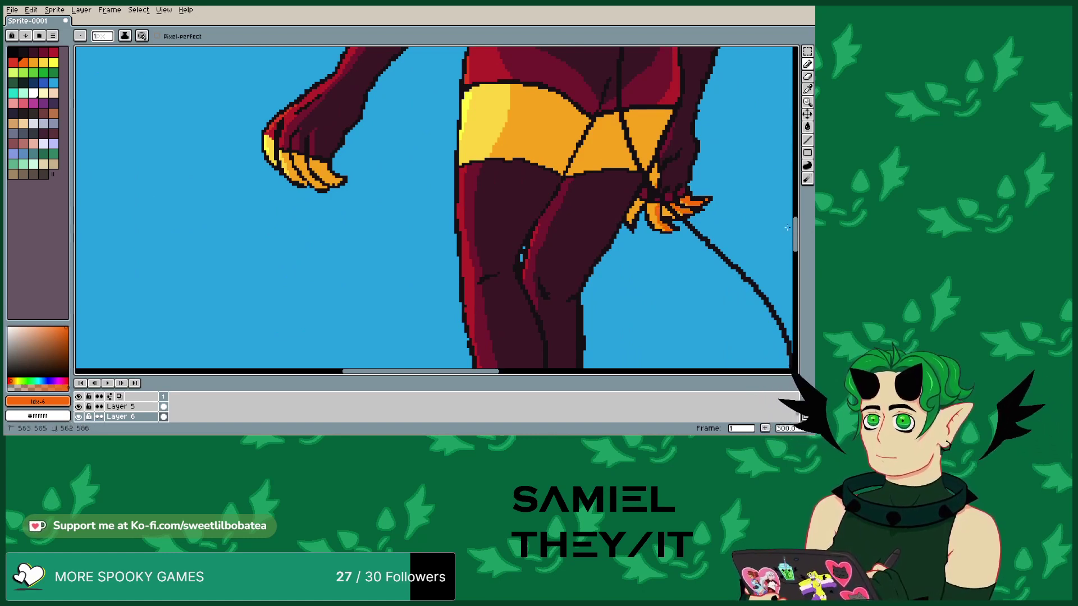
pyautogui.moveTo(656, 173); pyautogui.dragTo(653, 185)
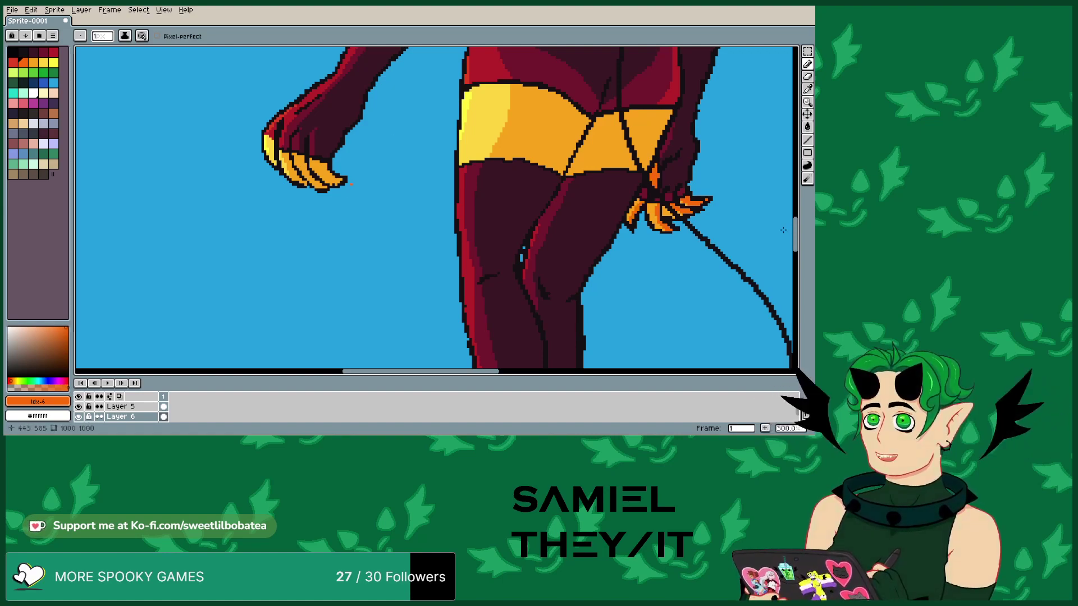
# - Examine the shading of the whole figure, with a closer look at the head, ears and shoulders
pyautogui.scroll(-4, 782, 230)
pyautogui.scroll(1, 786, 241)
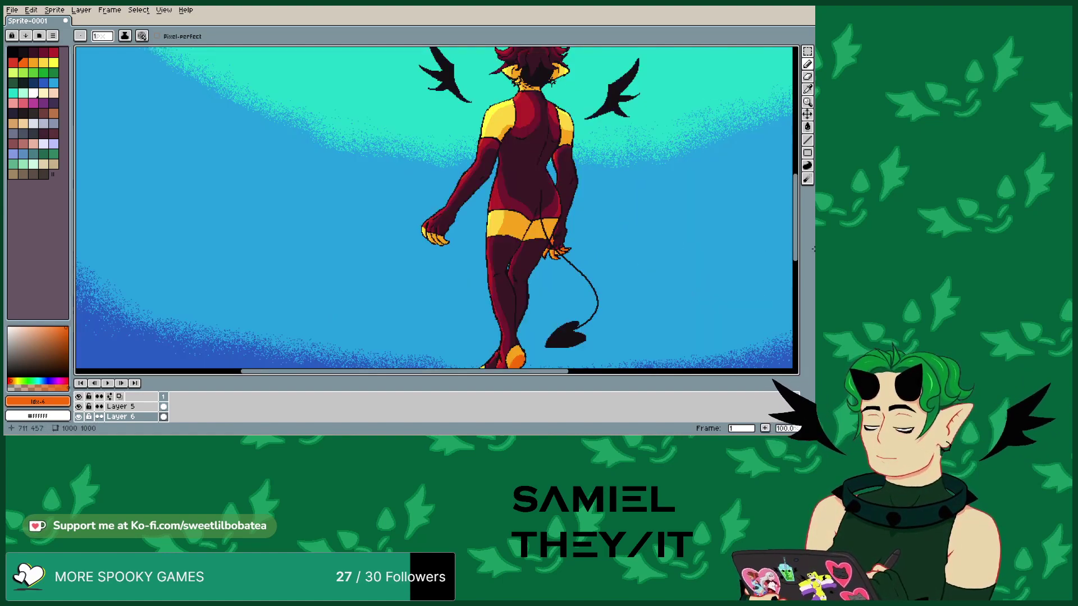
pyautogui.scroll(1, 814, 249)
pyautogui.moveTo(795, 258); pyautogui.dragTo(795, 224)
pyautogui.moveTo(587, 372); pyautogui.dragTo(549, 373)
pyautogui.moveTo(795, 194); pyautogui.dragTo(795, 181)
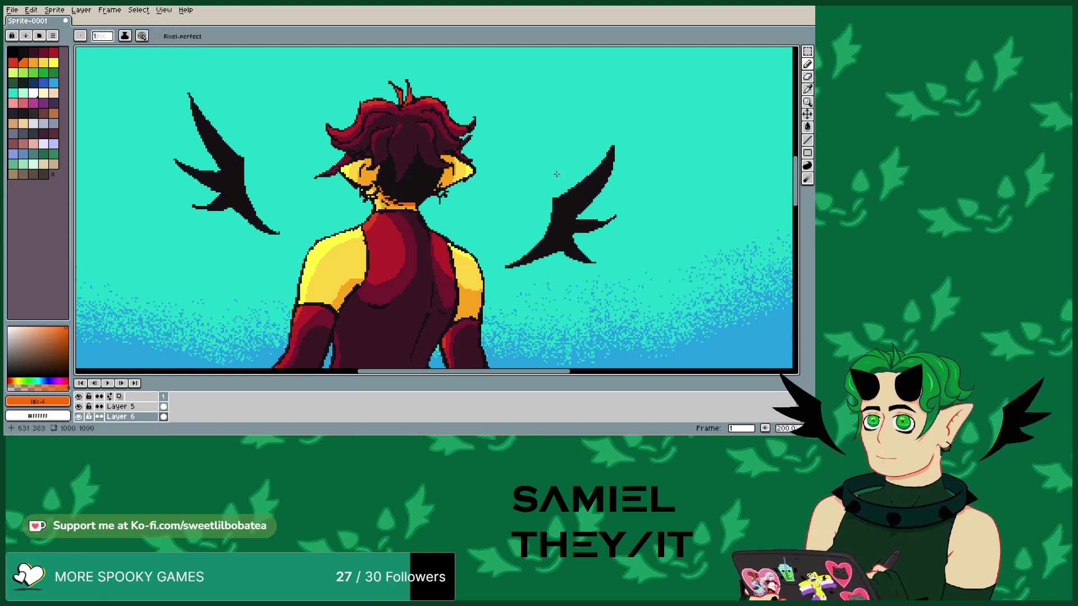
pyautogui.scroll(-3, 514, 193)
pyautogui.scroll(1, 514, 193)
pyautogui.scroll(1, 516, 199)
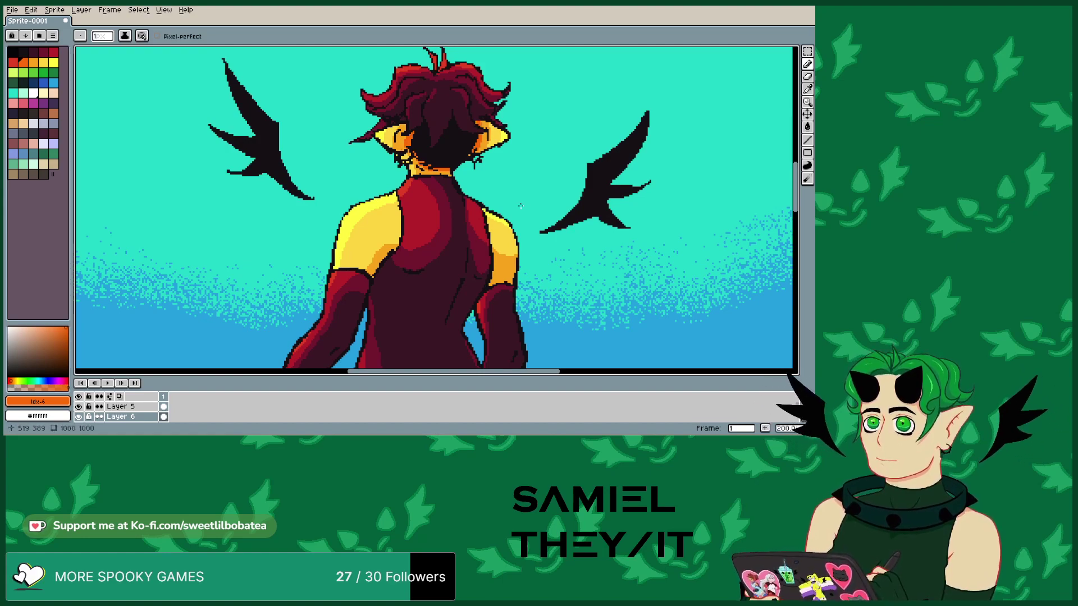
pyautogui.scroll(-2, 520, 206)
pyautogui.scroll(2, 415, 215)
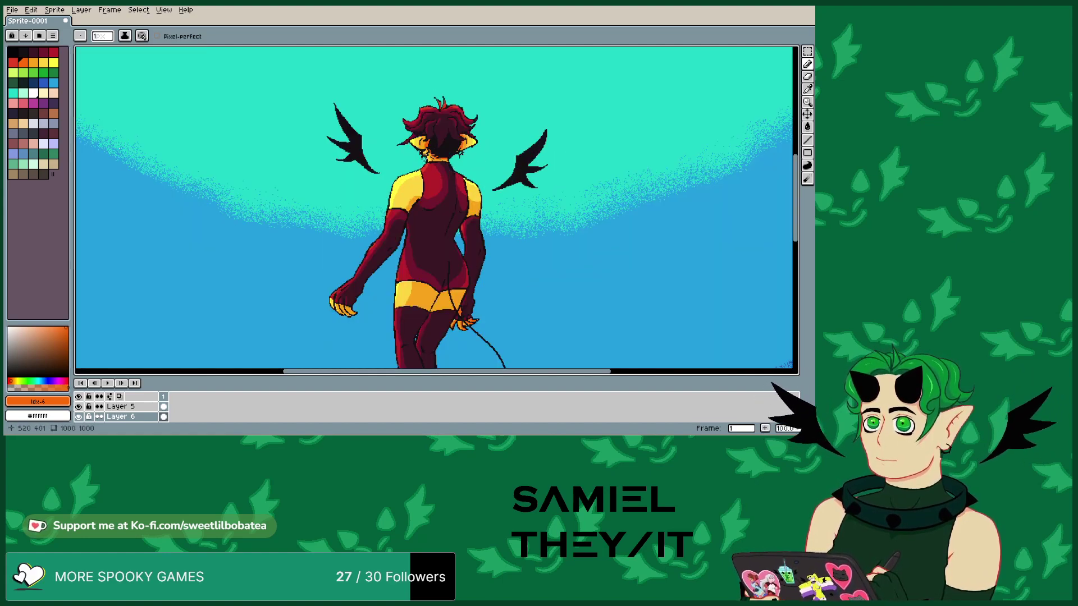
# - Fill the bright yellow outer tips of both ears with light pink (Idx-25) using the Paint Bucket
pyautogui.click(17, 104)
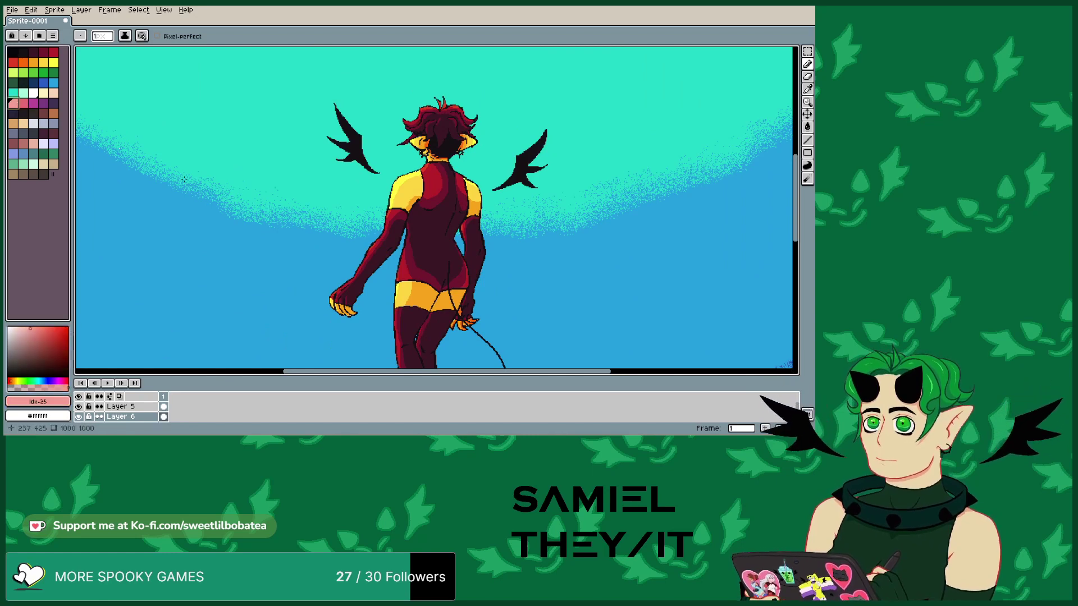
pyautogui.click(808, 128)
pyautogui.scroll(4, 435, 192)
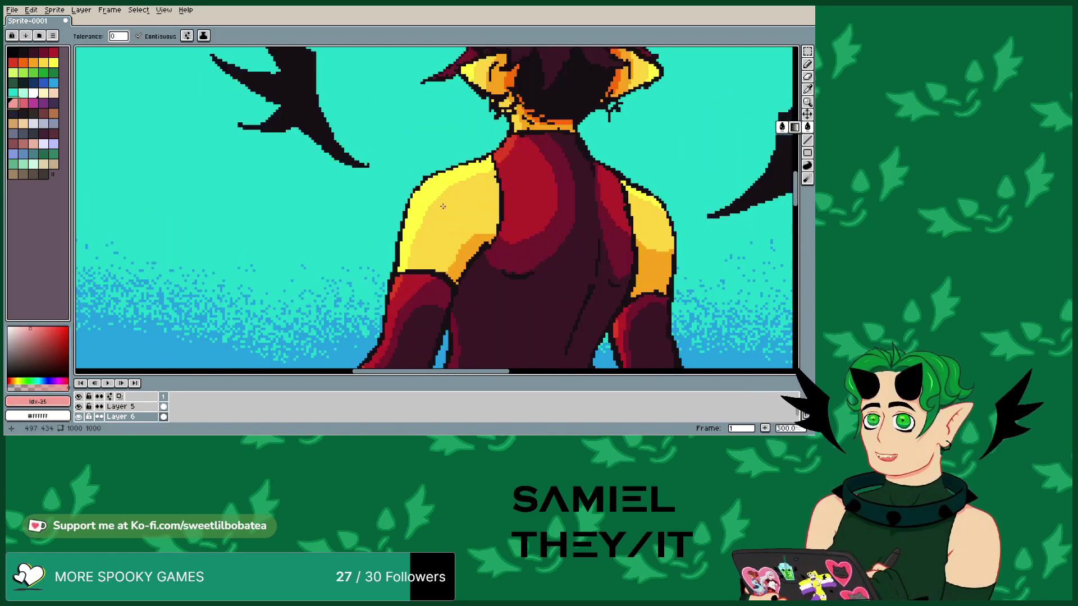
pyautogui.scroll(-3, 459, 145)
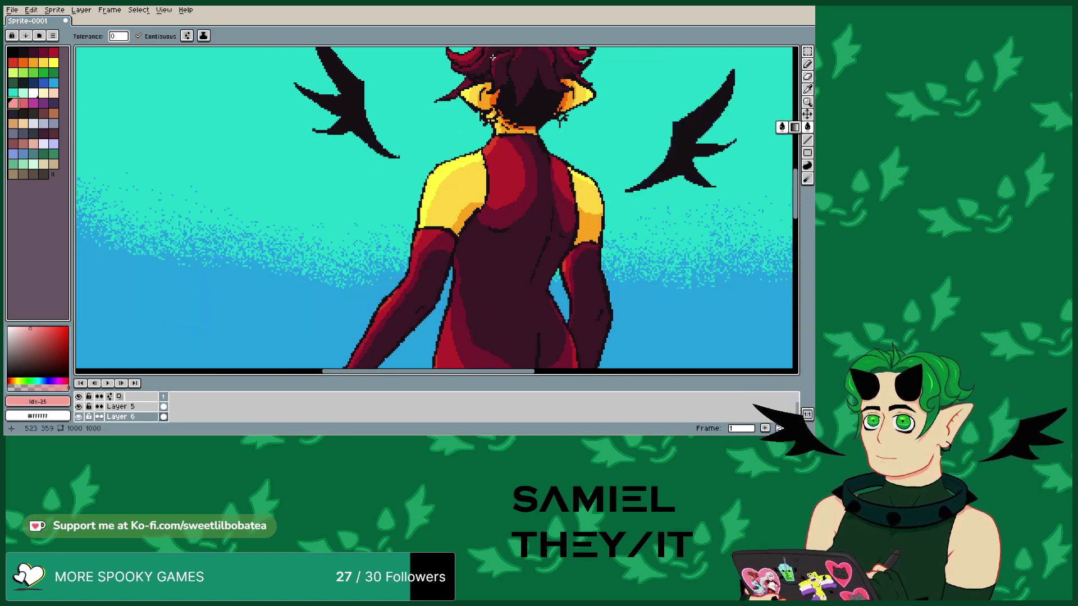
pyautogui.scroll(1, 493, 57)
pyautogui.click(451, 112)
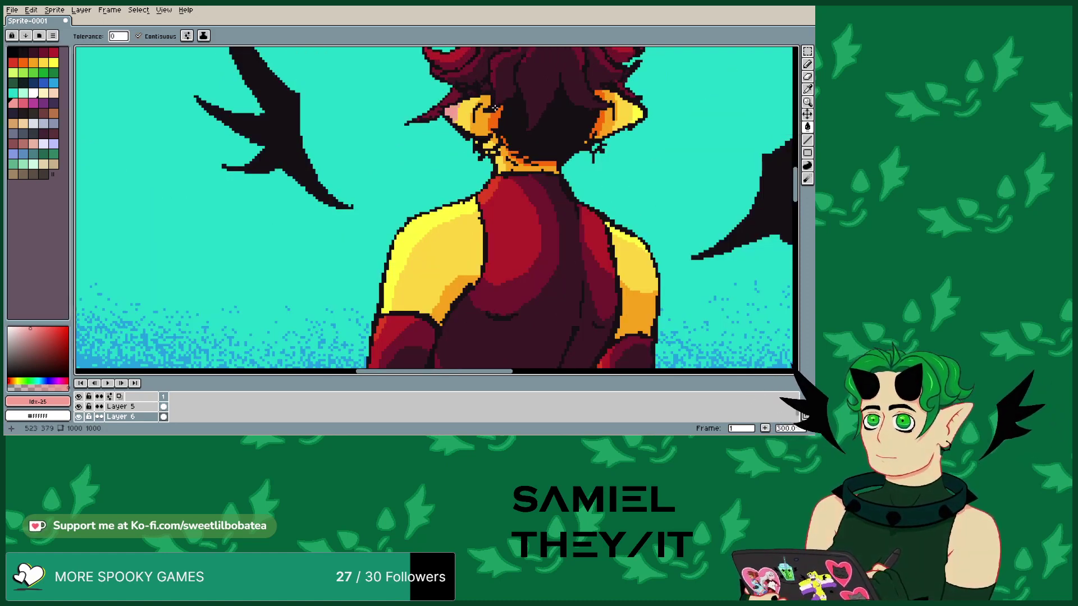
pyautogui.click(640, 111)
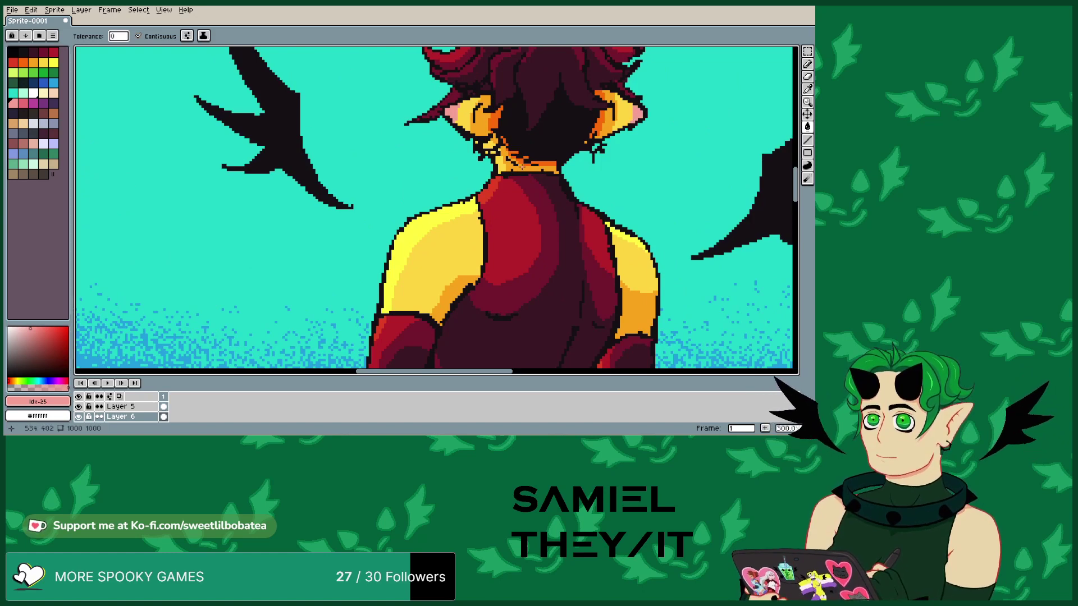
# - Fill the yellow areas of both ears and the neck's left edge with rose pink (Idx-26)
pyautogui.press(']')
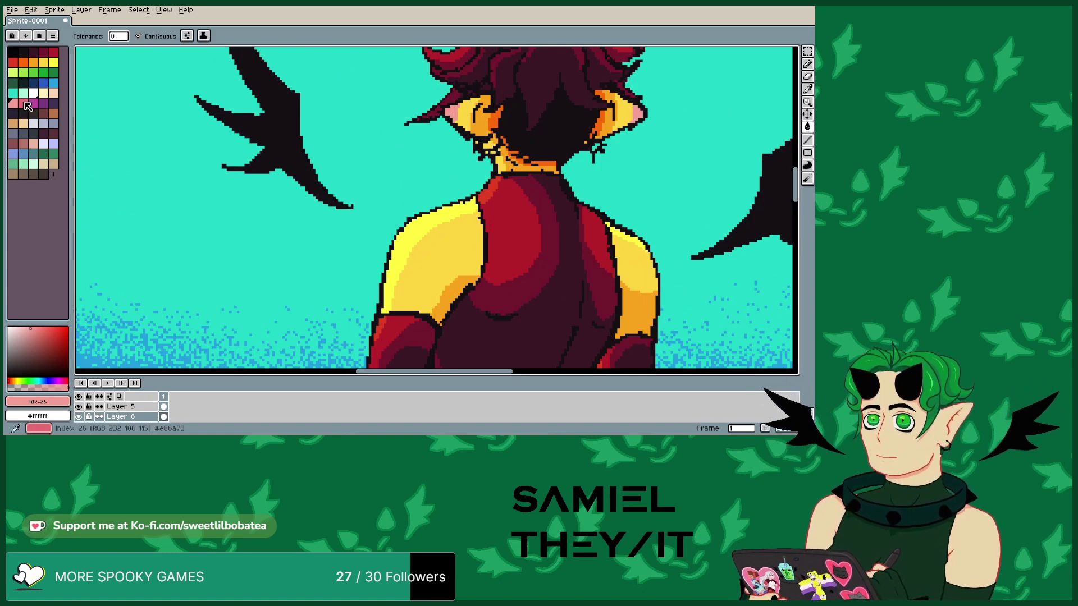
pyautogui.click(466, 113)
pyautogui.click(624, 115)
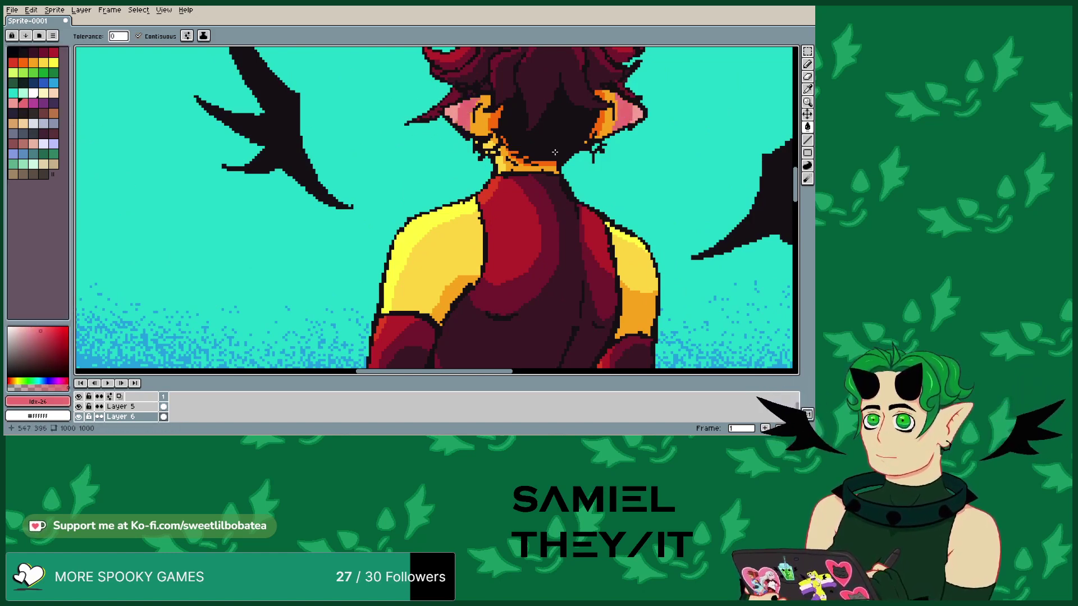
pyautogui.click(497, 162)
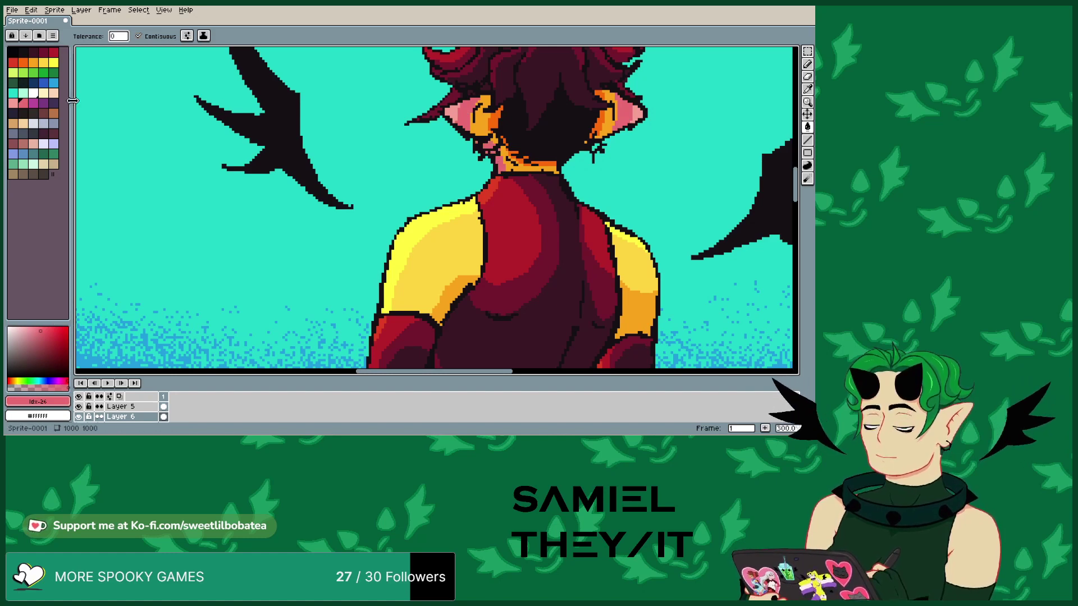
# - Fill the light orange shading of both ears and the neck with magenta (Idx-27)
pyautogui.press(']')
pyautogui.click(486, 124)
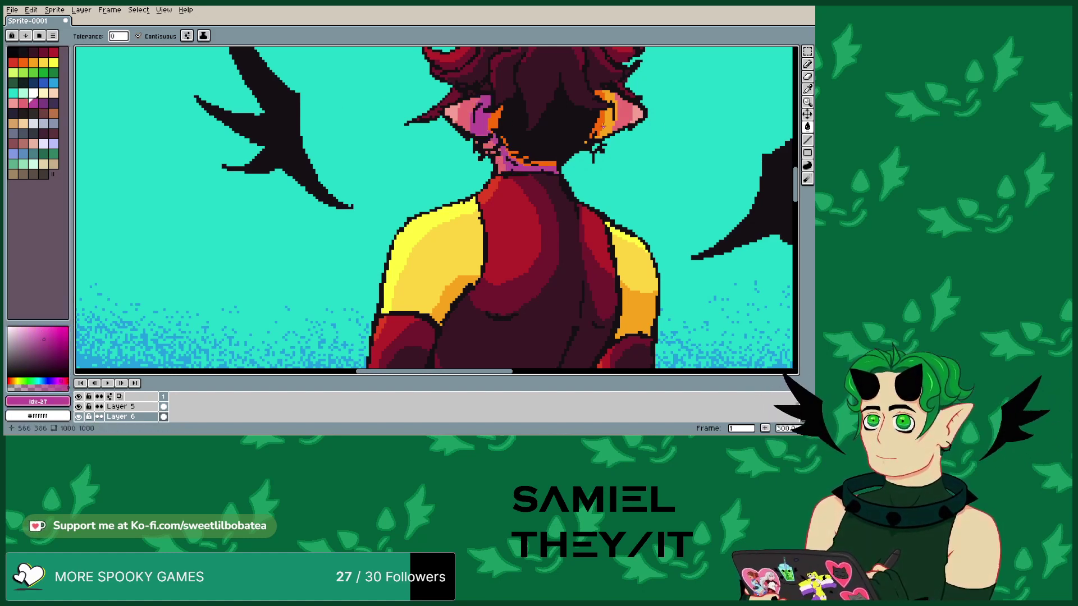
pyautogui.click(609, 122)
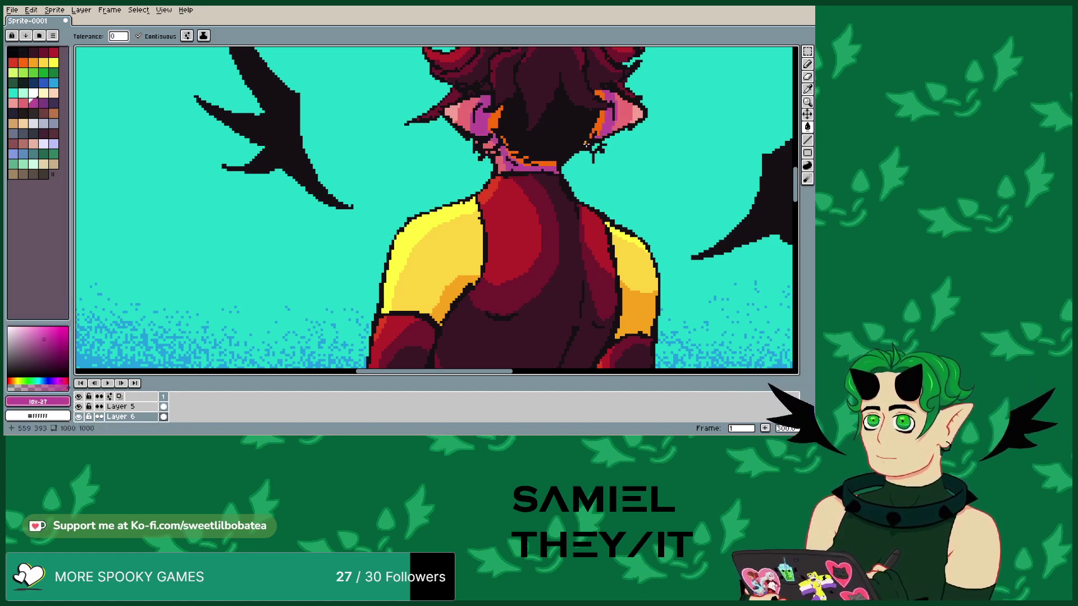
# - Fill the dark orange shadows of both ears and the neck with purple (Idx-28)
pyautogui.click(43, 103)
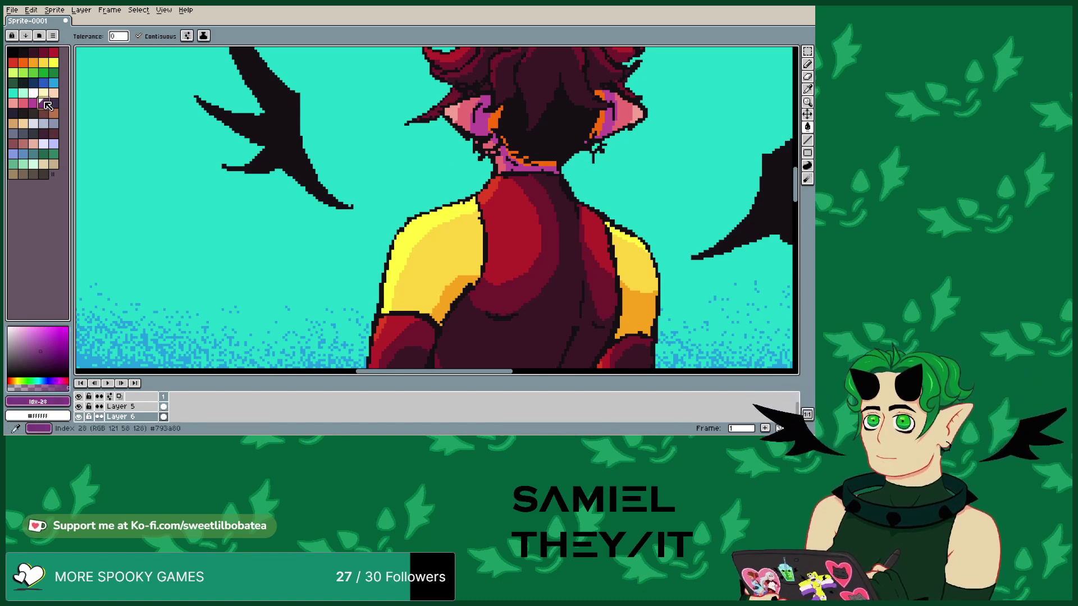
pyautogui.click(494, 117)
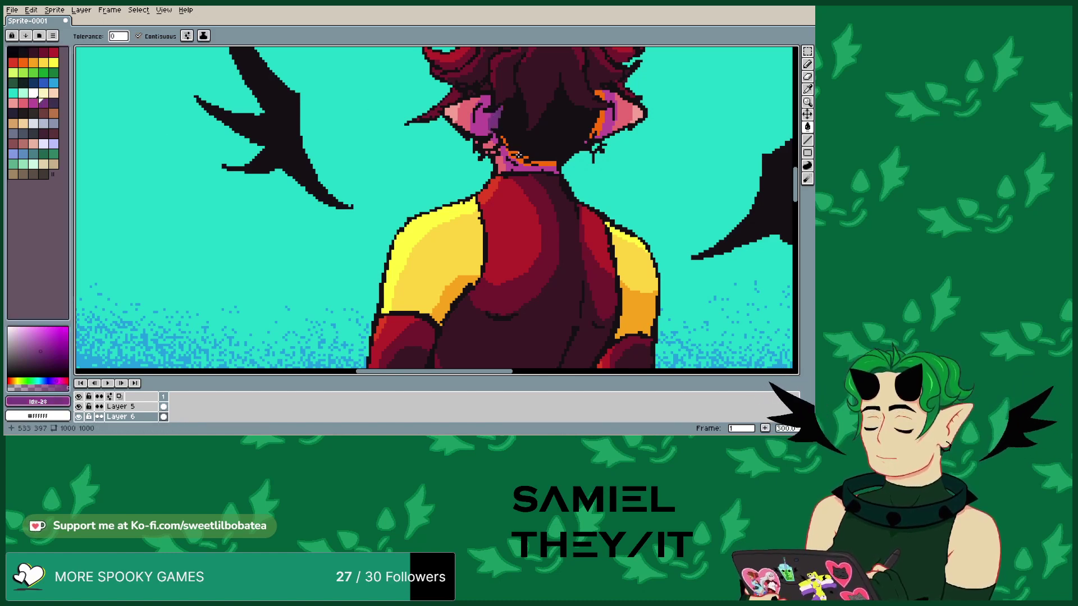
pyautogui.click(519, 157)
pyautogui.click(595, 126)
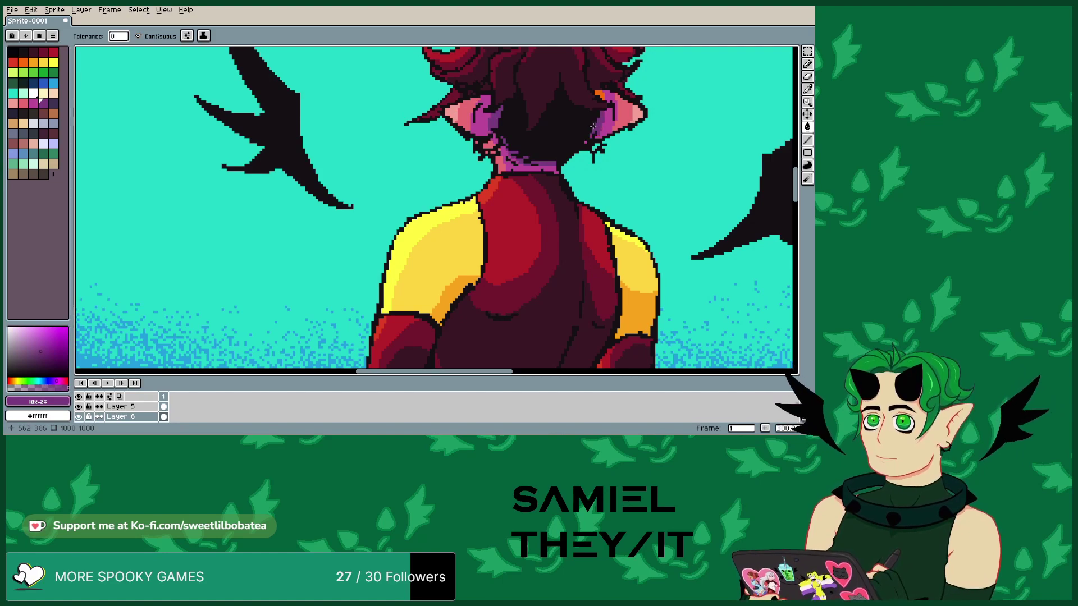
# - Fill the dark orange shadows on the claws and thumb of the hand beside the tail with purple (Idx-28)
pyautogui.scroll(-2, 540, 156)
pyautogui.scroll(1, 539, 156)
pyautogui.scroll(-1, 540, 156)
pyautogui.scroll(-1, 540, 155)
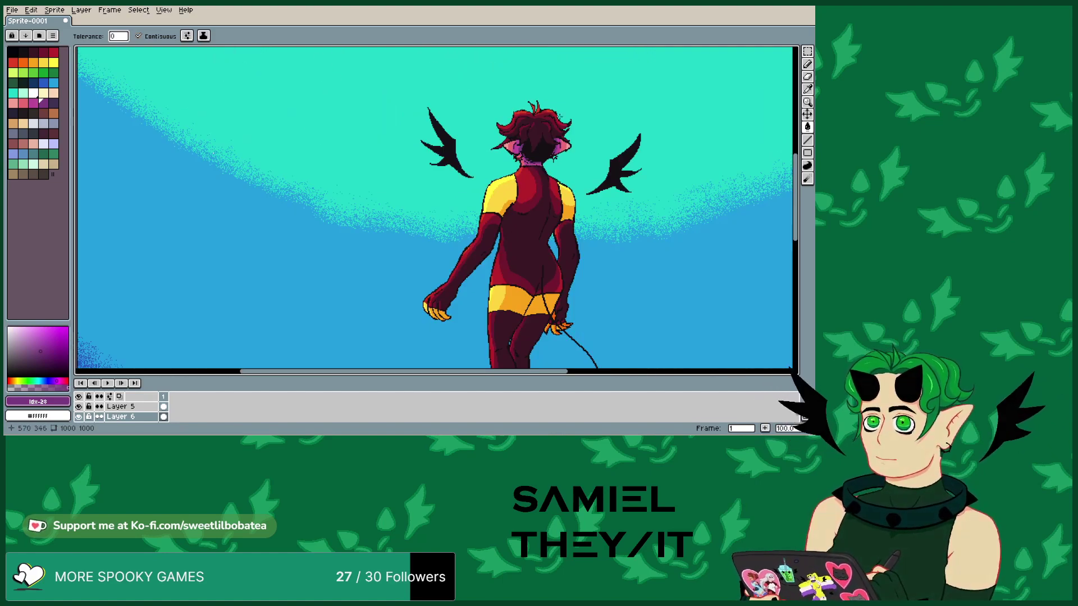
pyautogui.scroll(-1, 492, 243)
pyautogui.scroll(2, 492, 242)
pyautogui.scroll(-2, 491, 242)
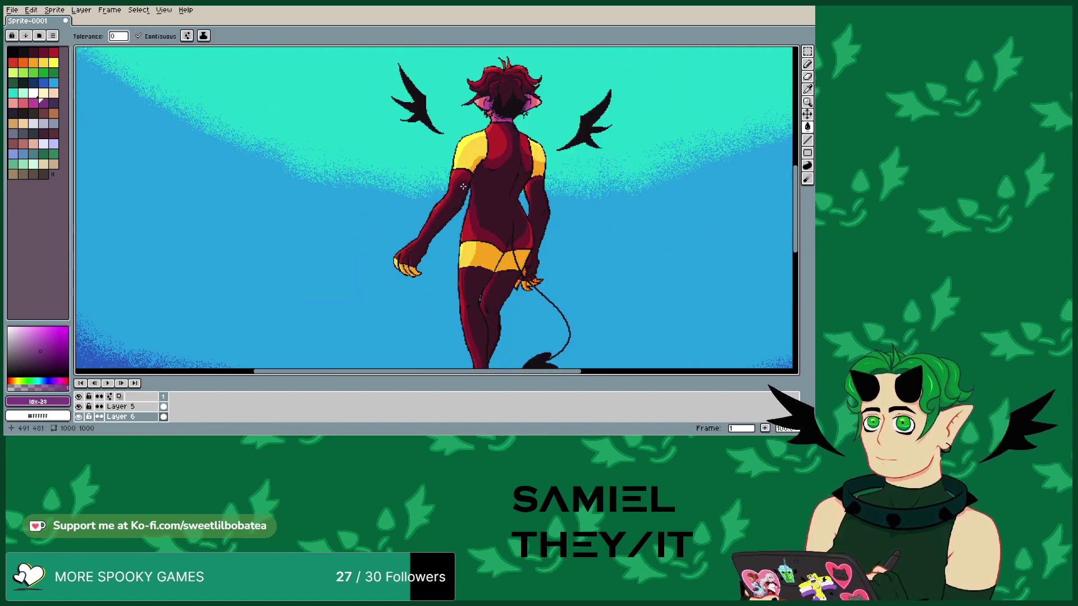
pyautogui.scroll(2, 565, 278)
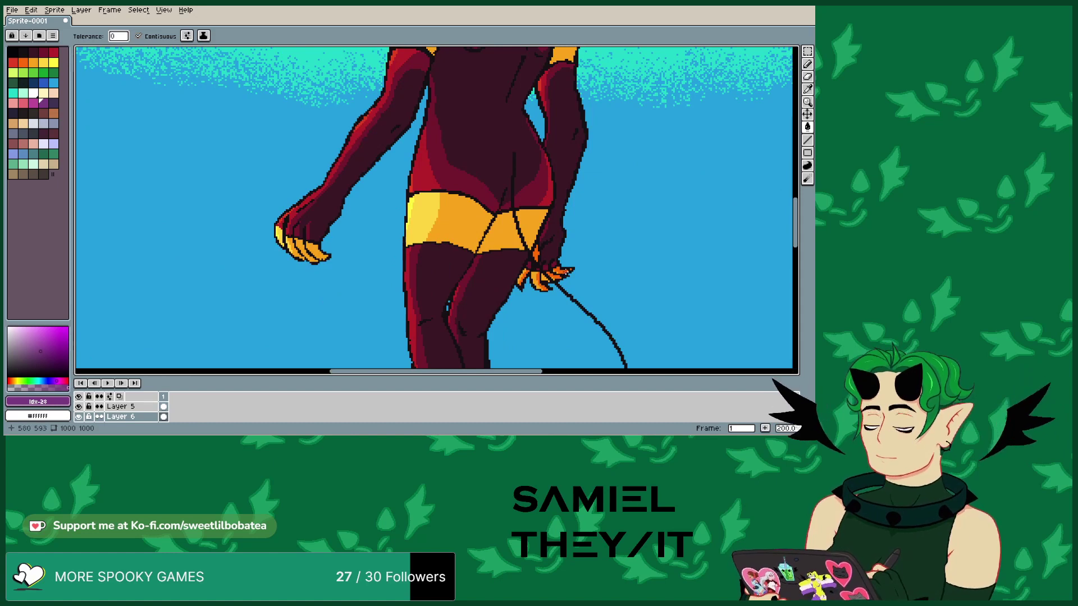
pyautogui.click(558, 273)
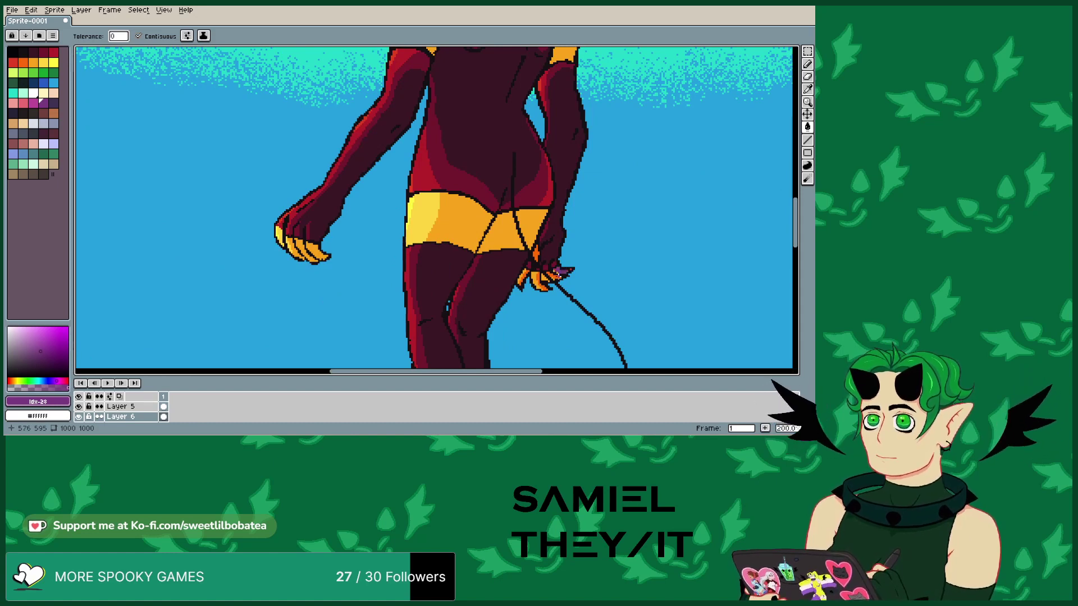
pyautogui.click(538, 256)
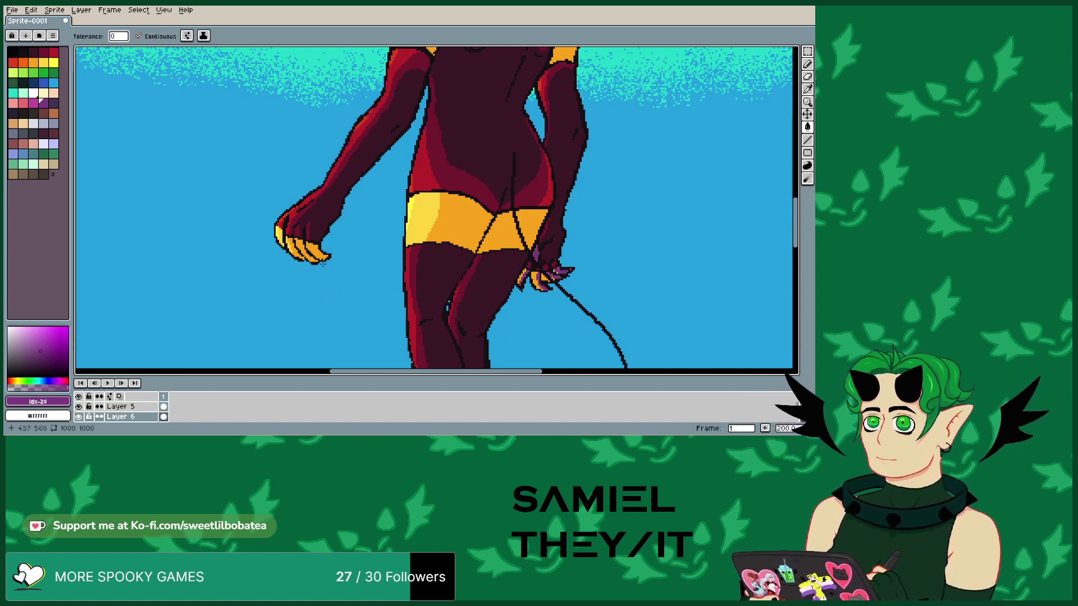
# - Fill the light orange areas of both hands' claws and the bare upper thighs with magenta (Idx-27)
pyautogui.click(33, 103)
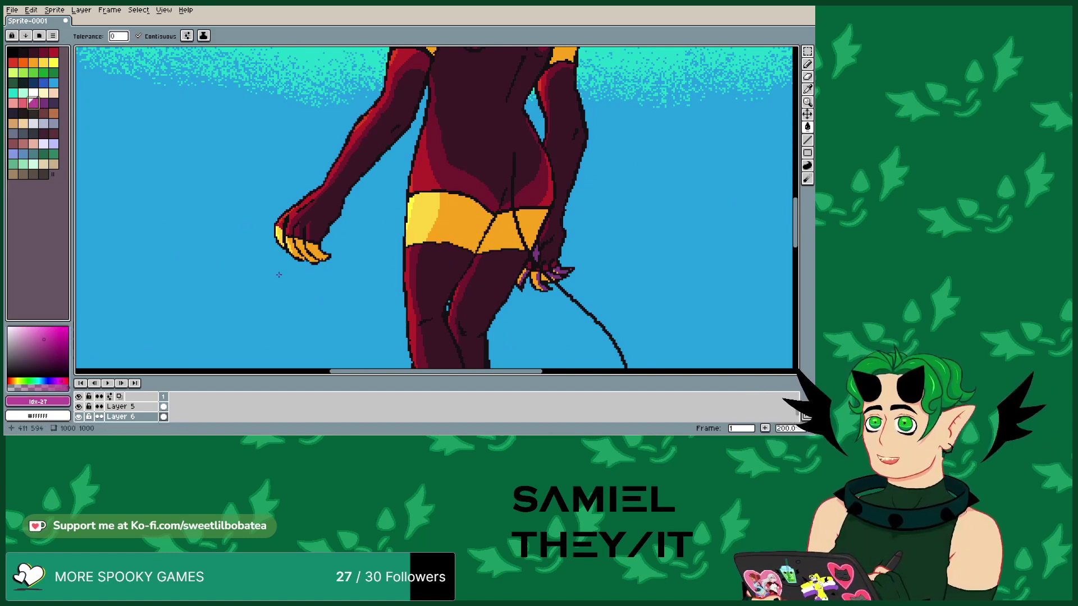
pyautogui.click(308, 244)
pyautogui.click(479, 227)
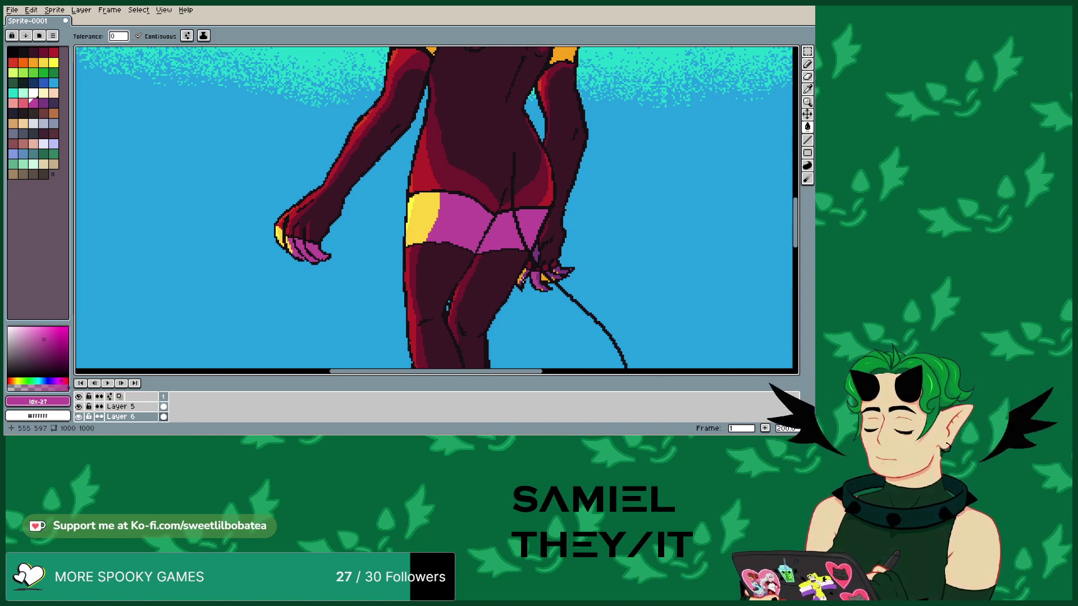
pyautogui.scroll(3, 538, 278)
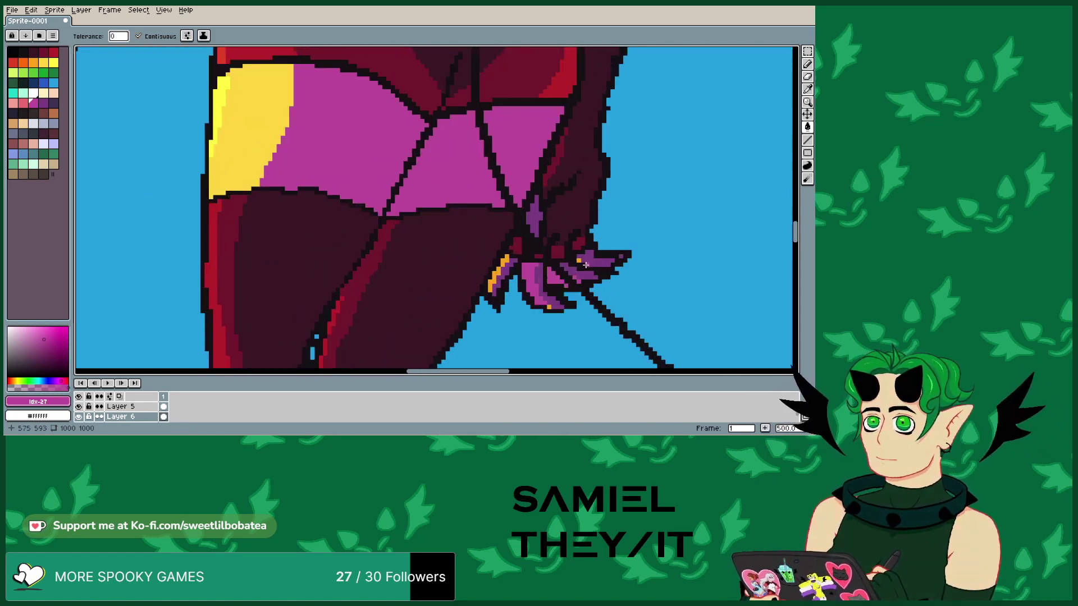
pyautogui.click(549, 308)
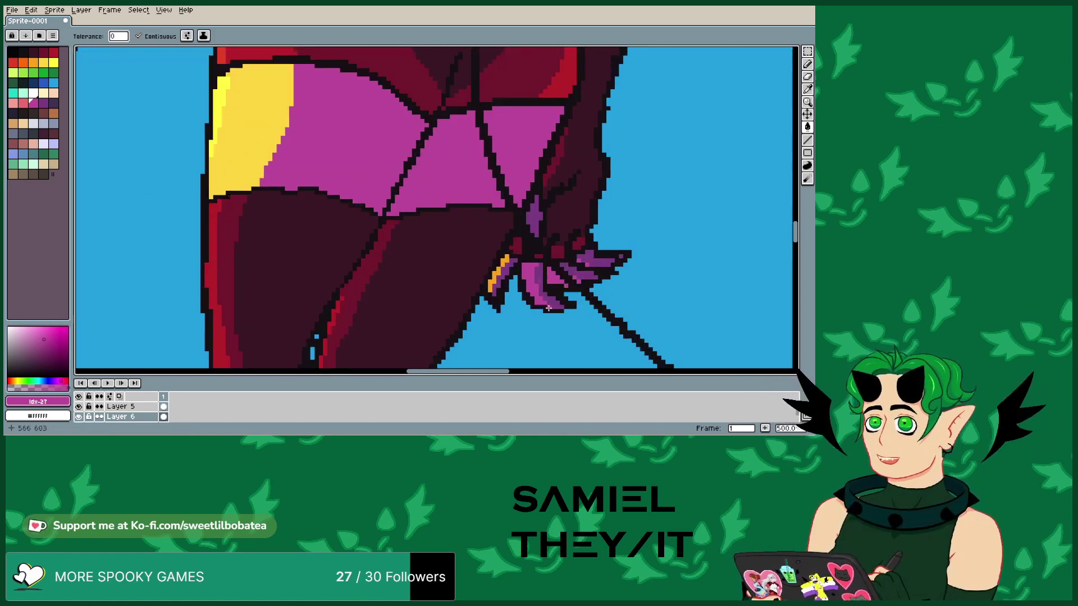
pyautogui.click(497, 272)
# - Fill the light orange shading on both upper arms above the gloves with magenta (Idx-27)
pyautogui.scroll(-4, 496, 274)
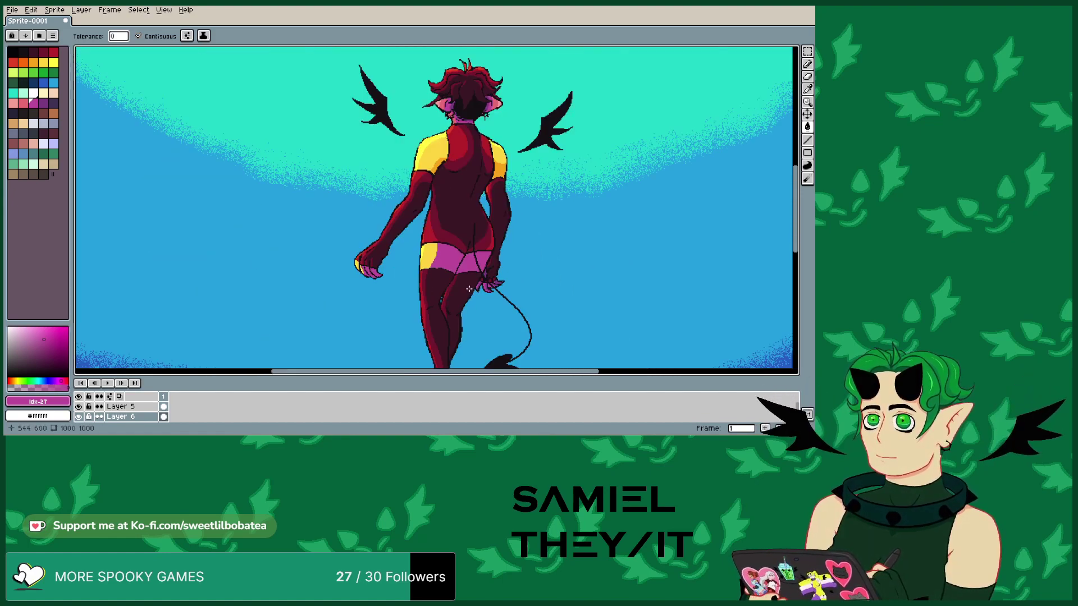
pyautogui.scroll(1, 436, 257)
pyautogui.scroll(-2, 432, 70)
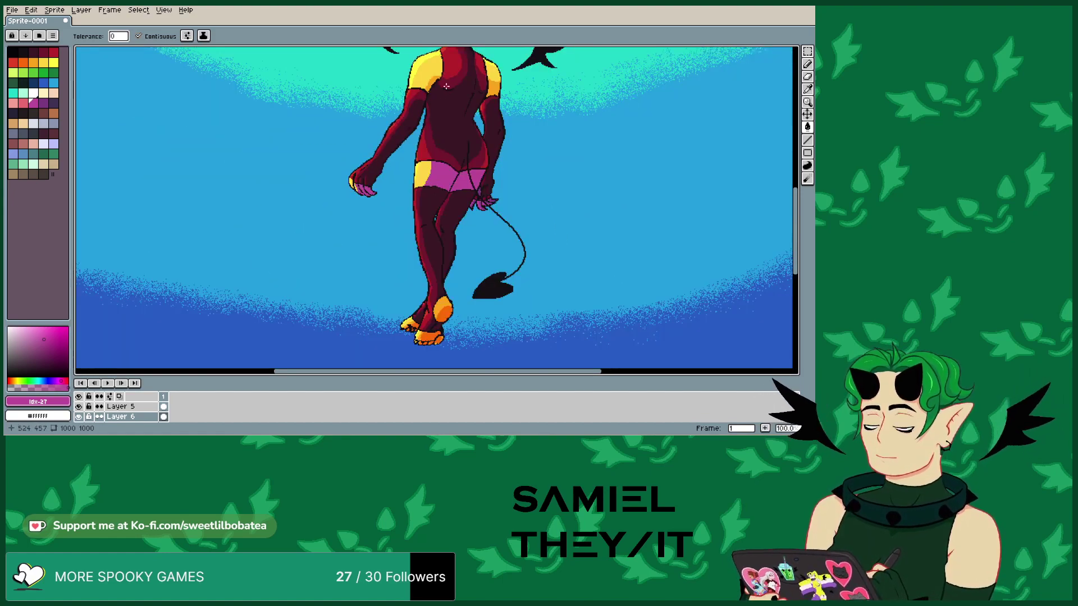
pyautogui.scroll(2, 440, 64)
pyautogui.click(422, 90)
pyautogui.click(544, 105)
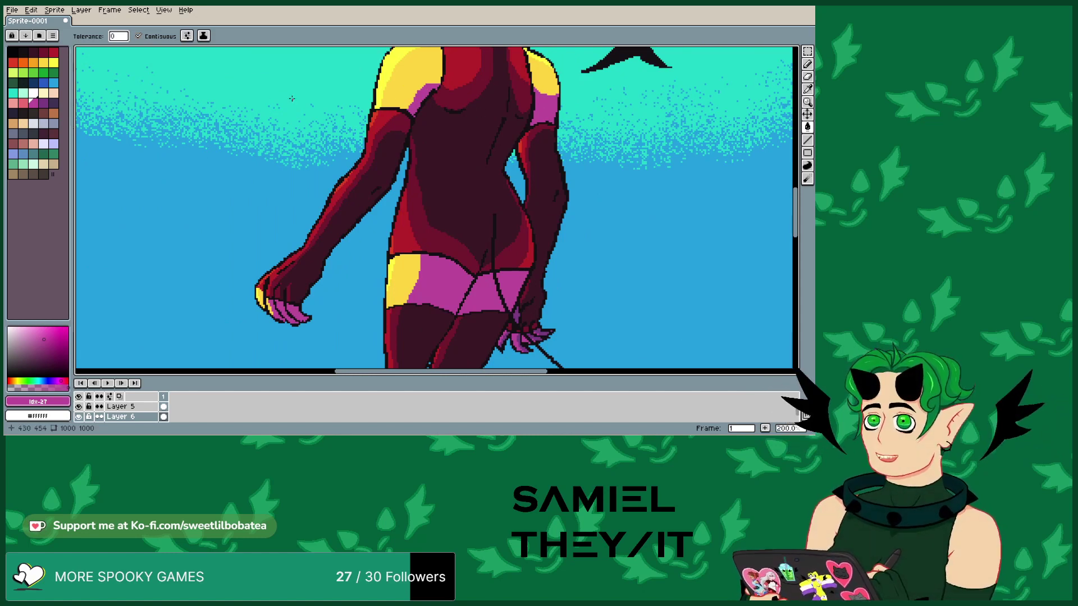
# - Fill the darkest shading on the figure's heel and soles with dark purple #793a80
pyautogui.scroll(-2, 334, 127)
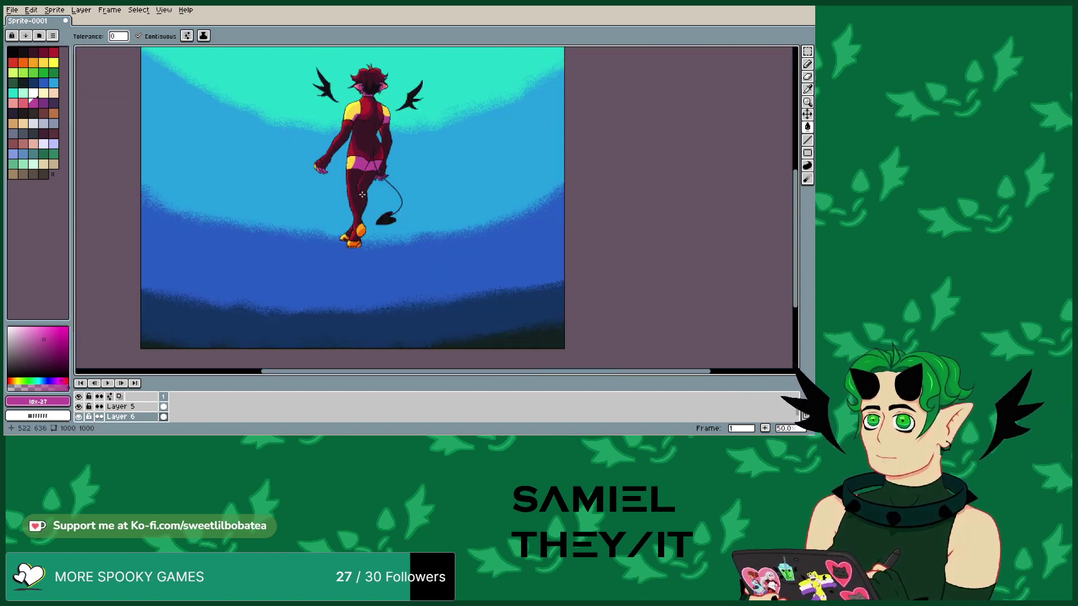
pyautogui.scroll(2, 348, 236)
pyautogui.scroll(-2, 348, 230)
pyautogui.scroll(1, 78, 117)
pyautogui.click(43, 102)
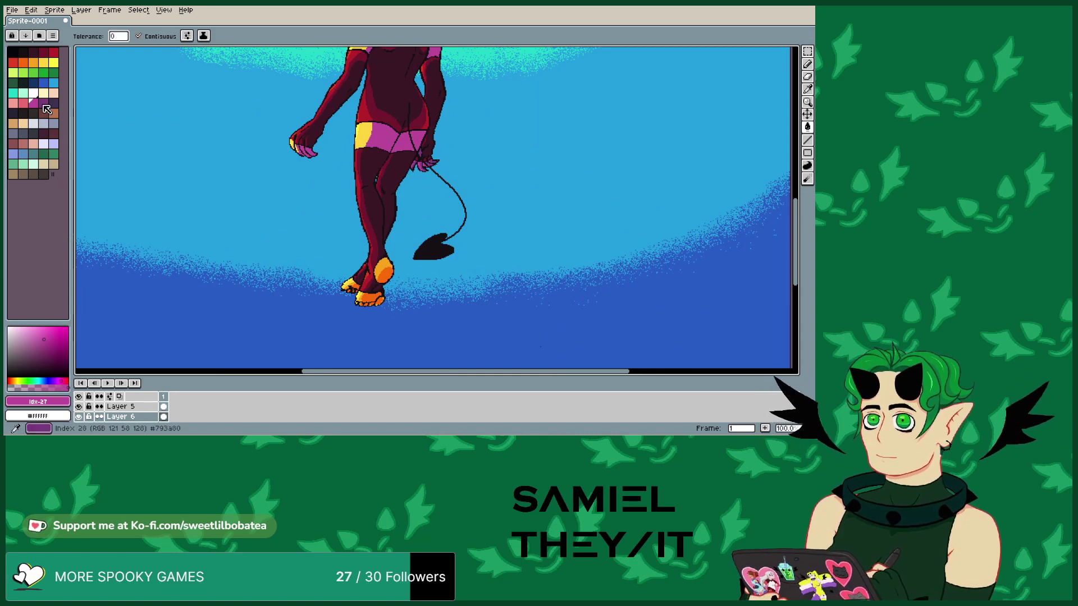
pyautogui.scroll(1, 361, 300)
pyautogui.click(377, 295)
pyautogui.click(404, 246)
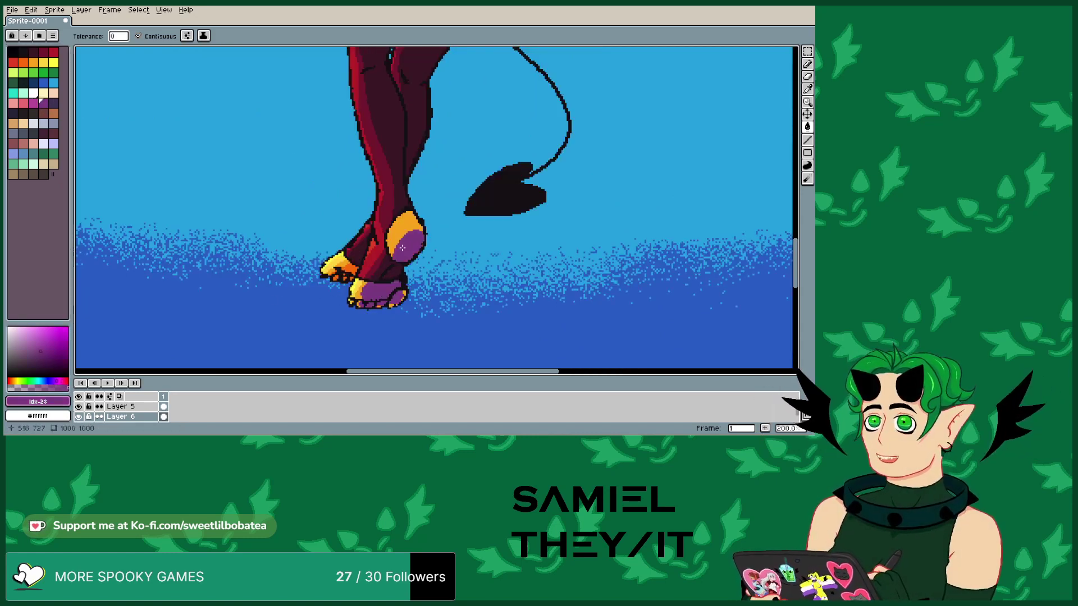
# - Fill the mid-tone areas of the heel, toes and soles of both feet with magenta
pyautogui.click(33, 103)
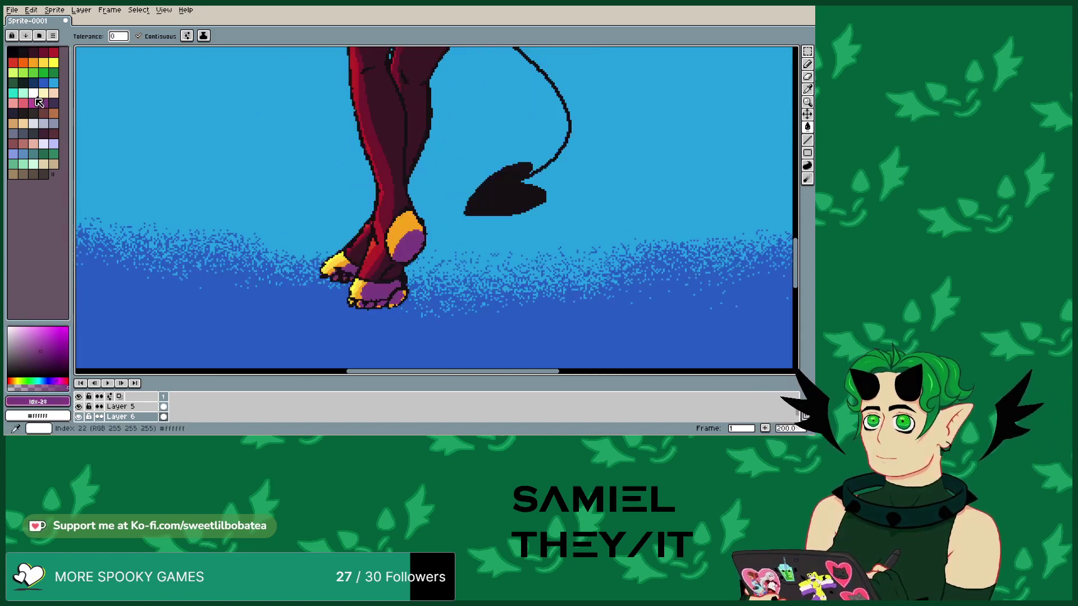
pyautogui.click(399, 223)
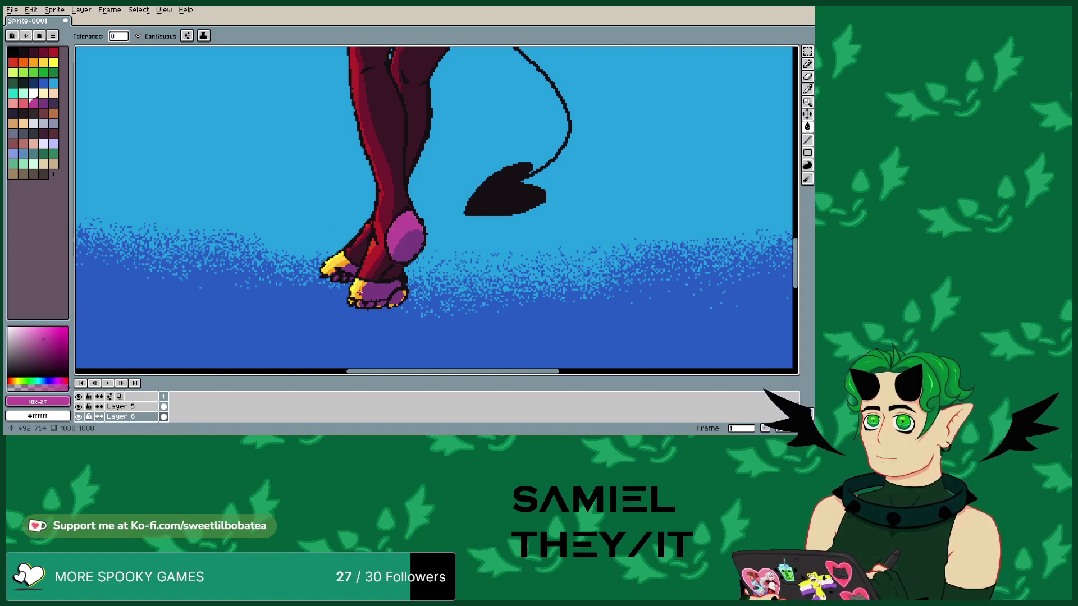
pyautogui.scroll(2, 358, 294)
pyautogui.click(406, 296)
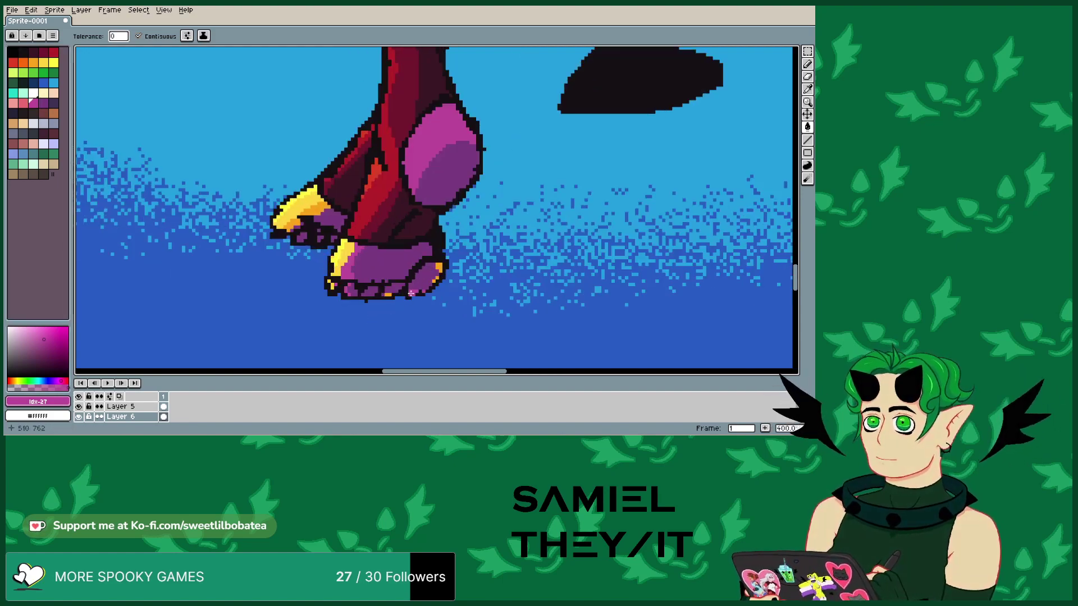
pyautogui.click(441, 267)
pyautogui.click(438, 277)
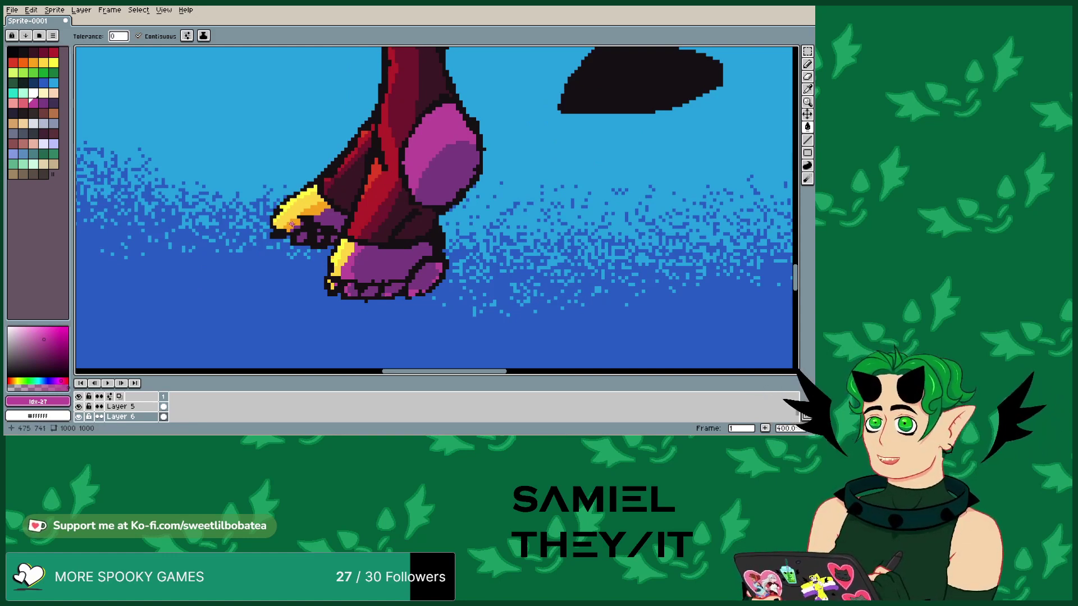
pyautogui.click(320, 216)
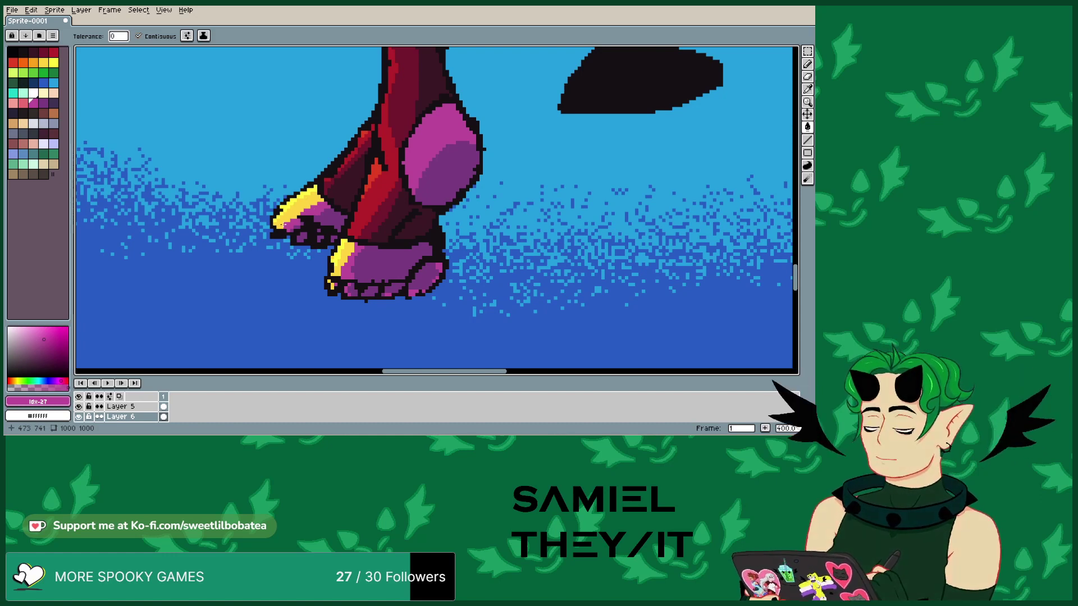
# - Recolour the yellow areas of both feet, using coral for the deeper yellow and light pink for the brightest highlights
pyautogui.press('[')
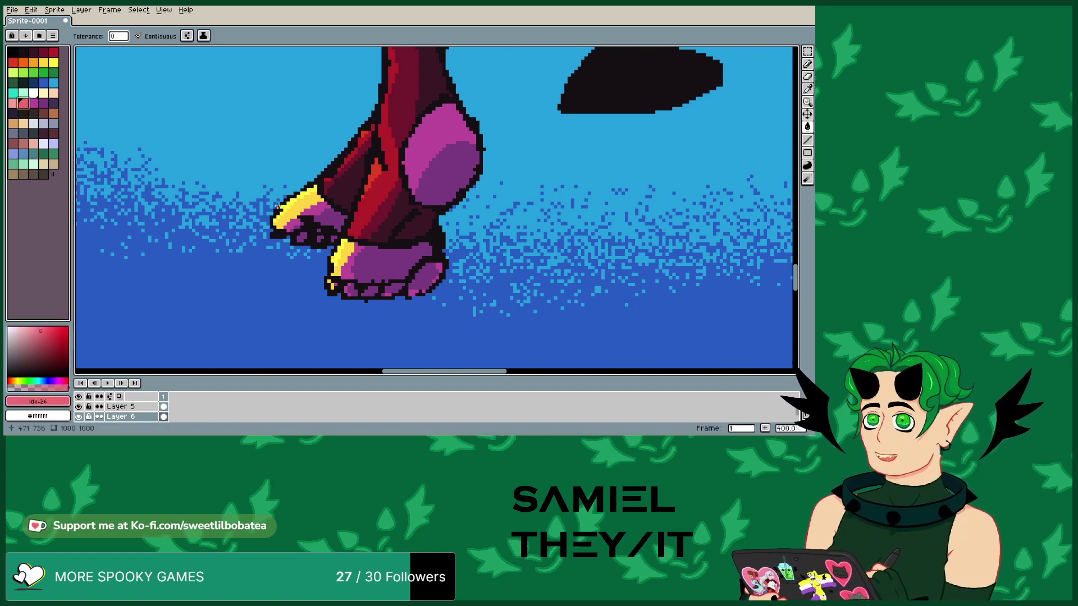
pyautogui.click(283, 216)
pyautogui.click(345, 256)
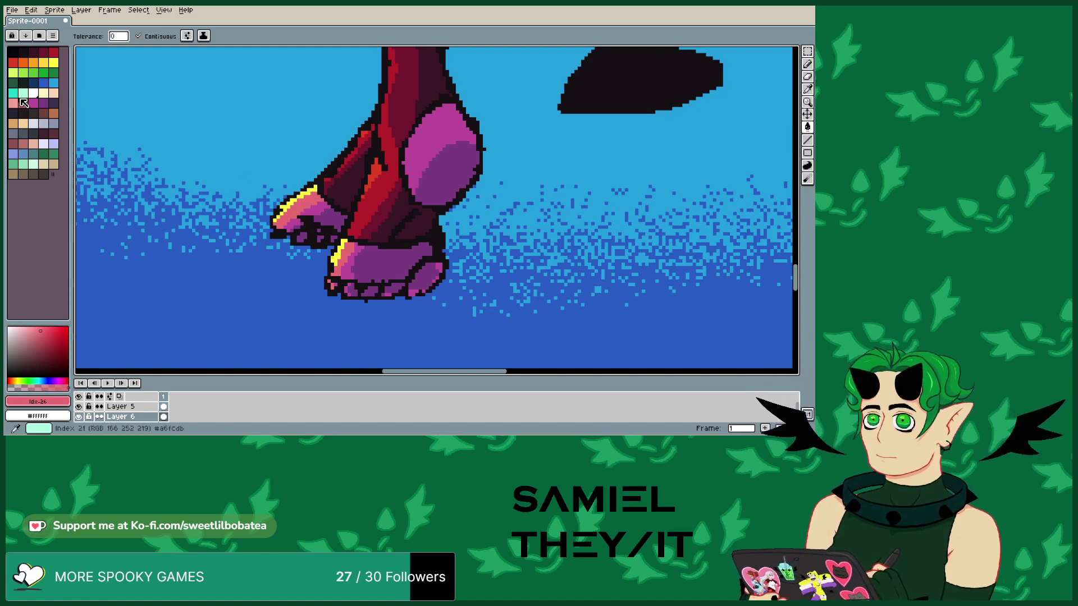
pyautogui.press('[')
pyautogui.click(286, 201)
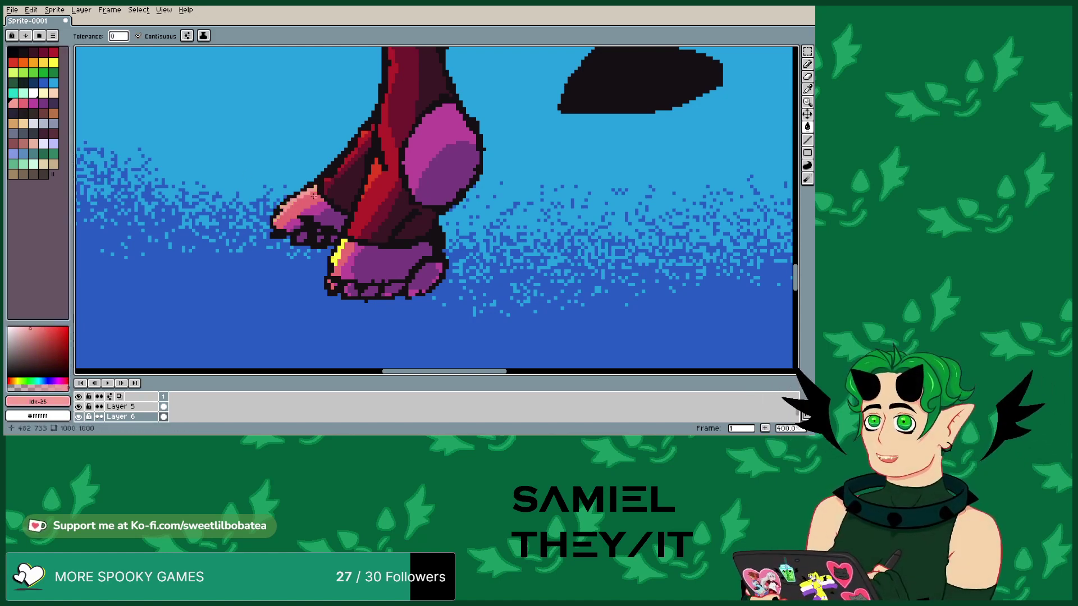
pyautogui.click(333, 254)
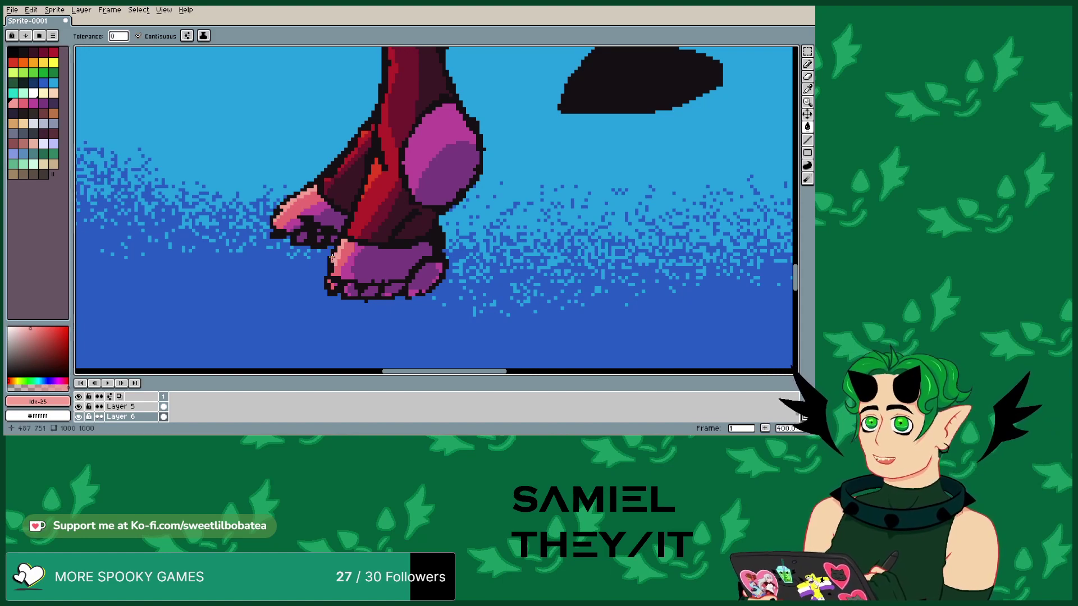
# - Fill the deeper yellow skin areas on the thigh, fingertips and both shoulders with coral #e86a73
pyautogui.scroll(-5, 349, 261)
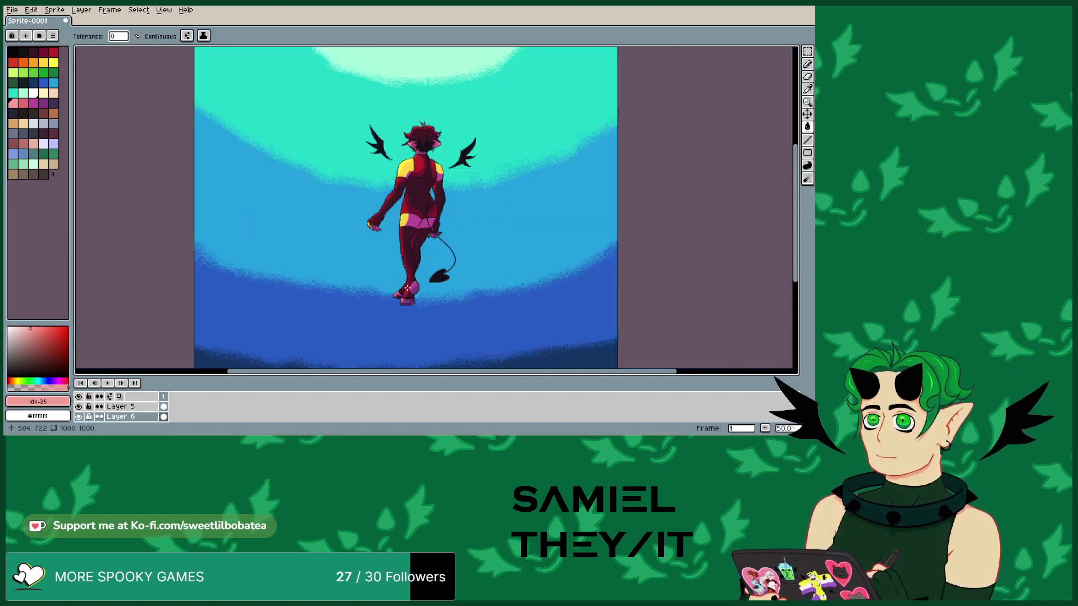
pyautogui.scroll(3, 395, 231)
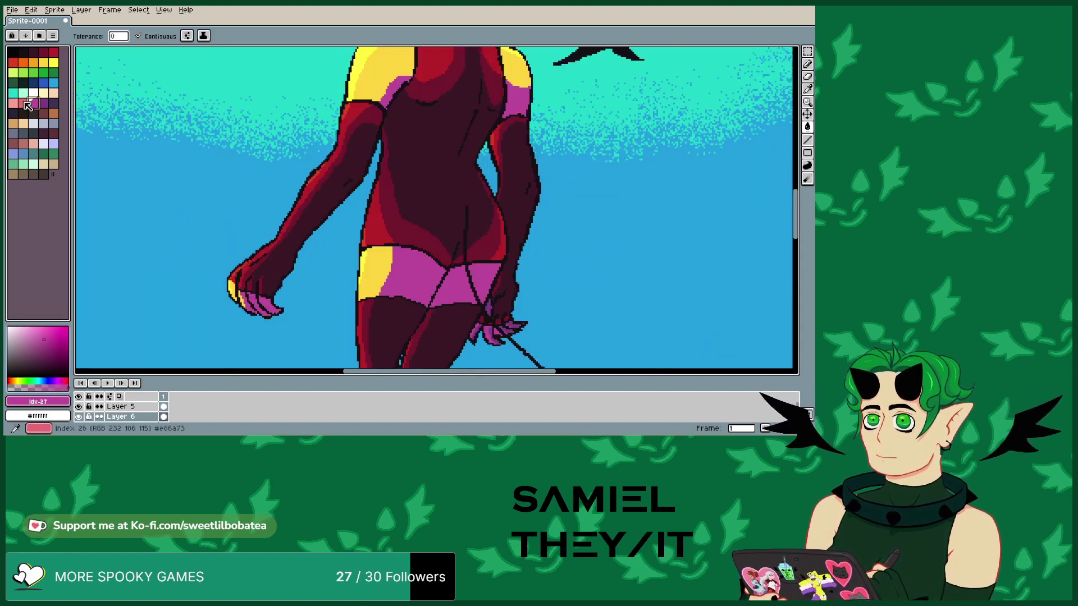
pyautogui.click(23, 103)
pyautogui.click(375, 274)
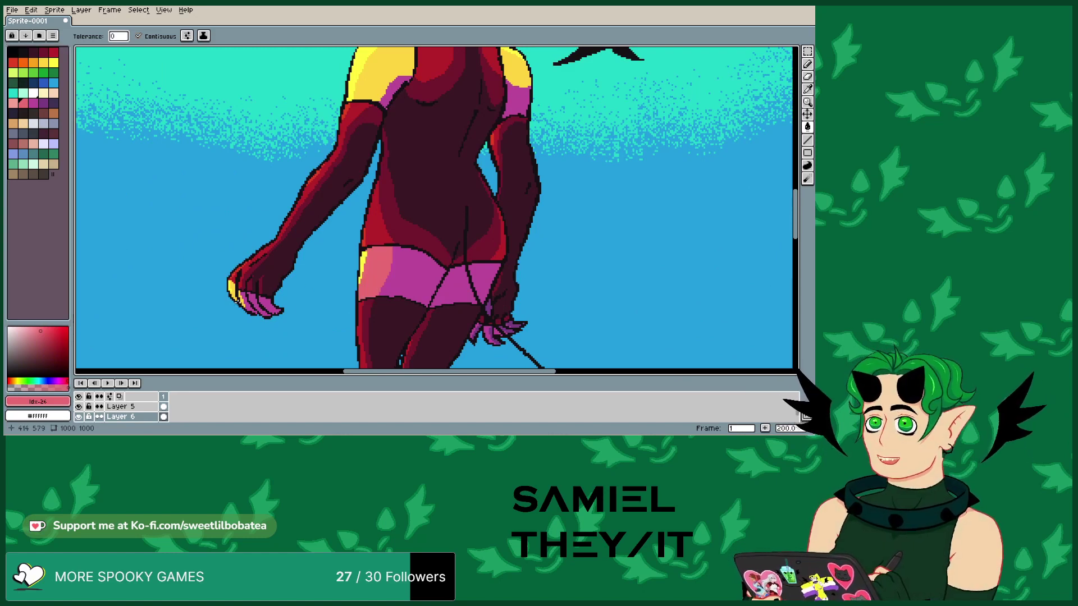
pyautogui.click(234, 291)
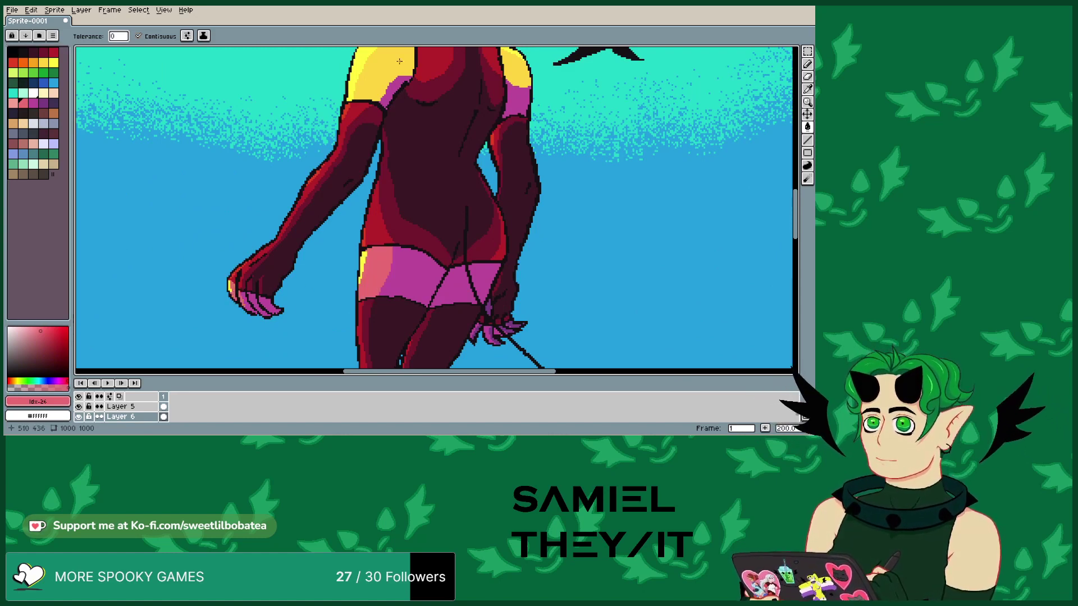
pyautogui.click(399, 60)
pyautogui.click(515, 67)
# - Fill the remaining bright yellow highlights on both shoulders and the thigh with light pink
pyautogui.click(24, 101)
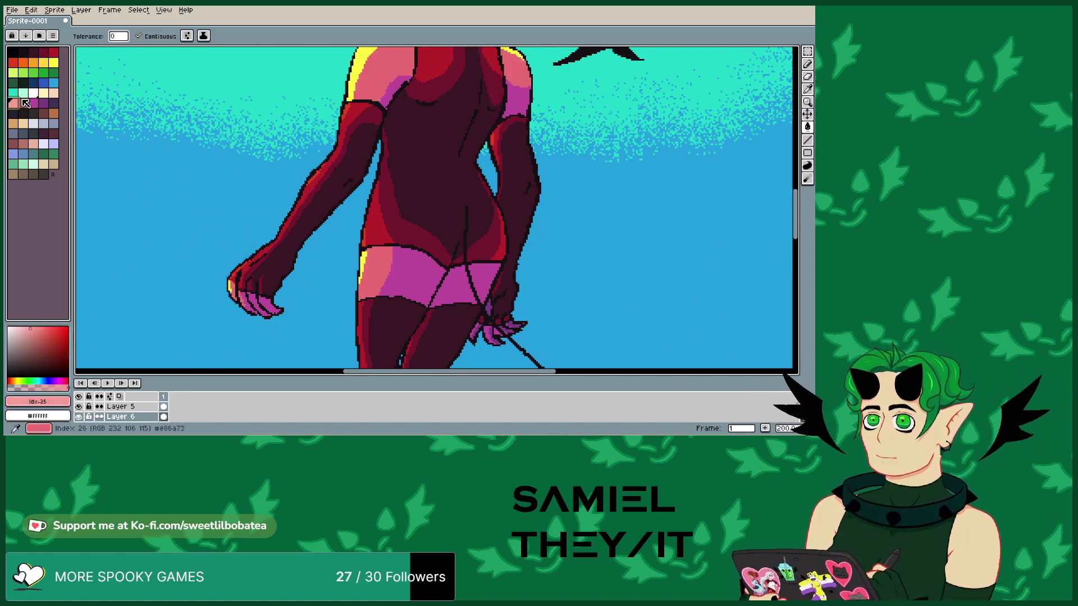
pyautogui.click(359, 62)
pyautogui.click(514, 52)
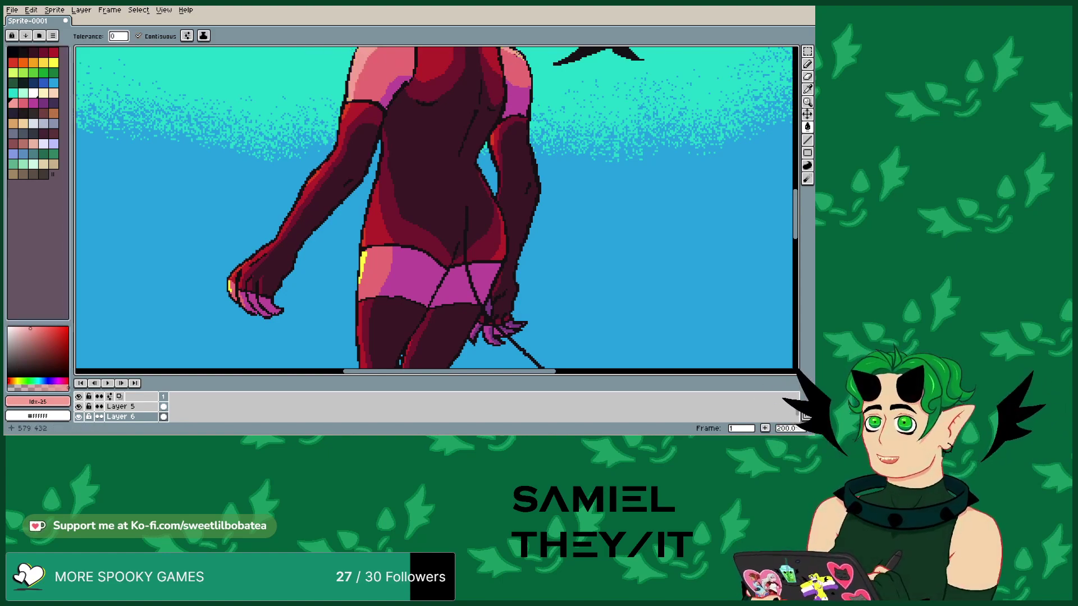
pyautogui.click(362, 264)
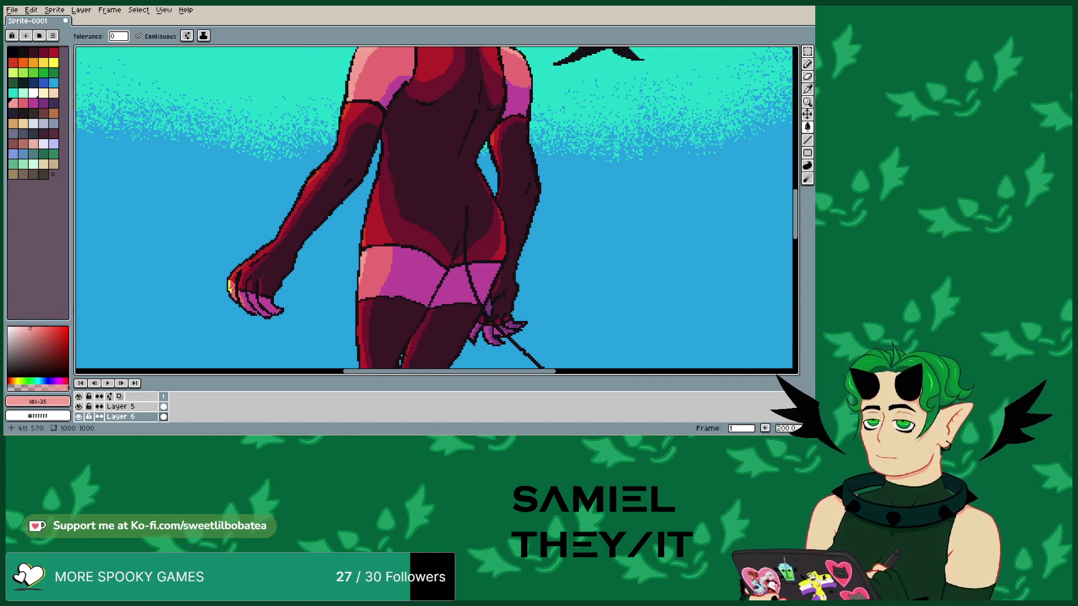
# - Examine the recoloured figure up close and against the whole background, checking the feet, arms and torso
pyautogui.scroll(-3, 229, 287)
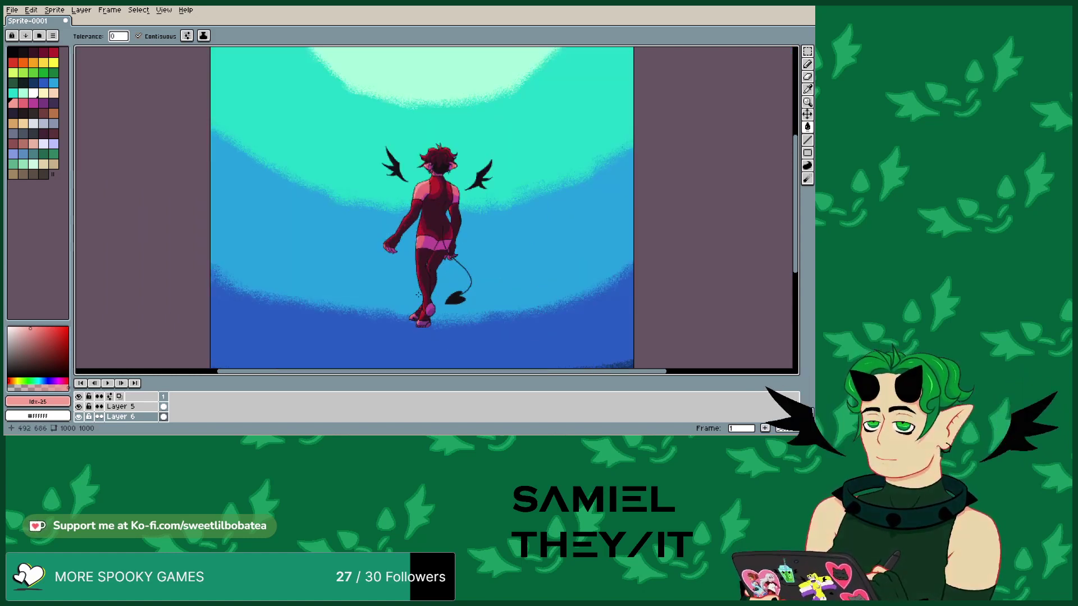
pyautogui.scroll(1, 443, 284)
pyautogui.scroll(-1, 414, 282)
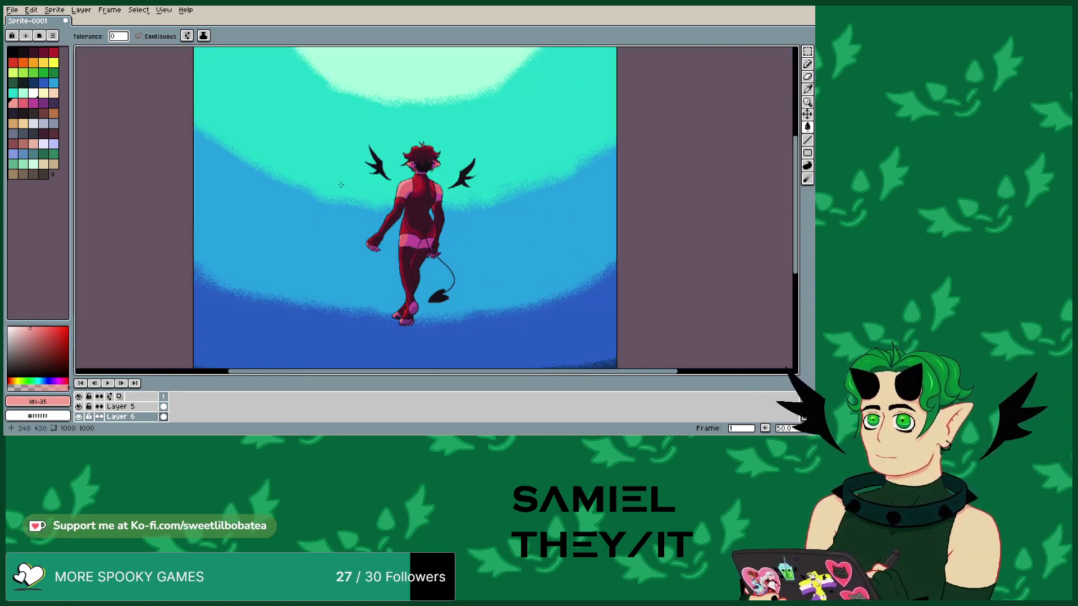
pyautogui.scroll(1, 354, 183)
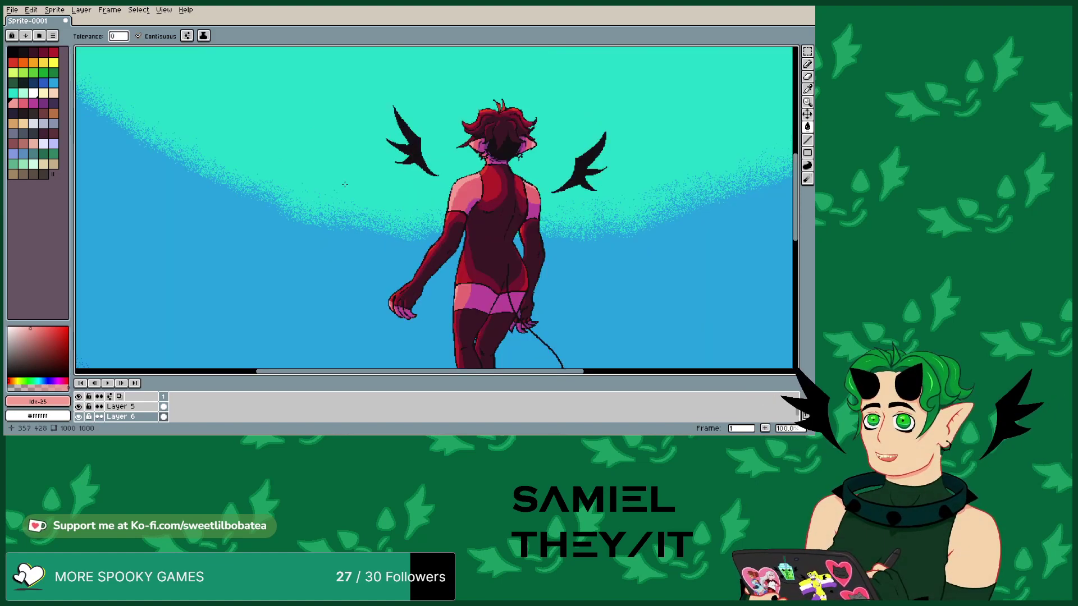
pyautogui.scroll(-1, 466, 194)
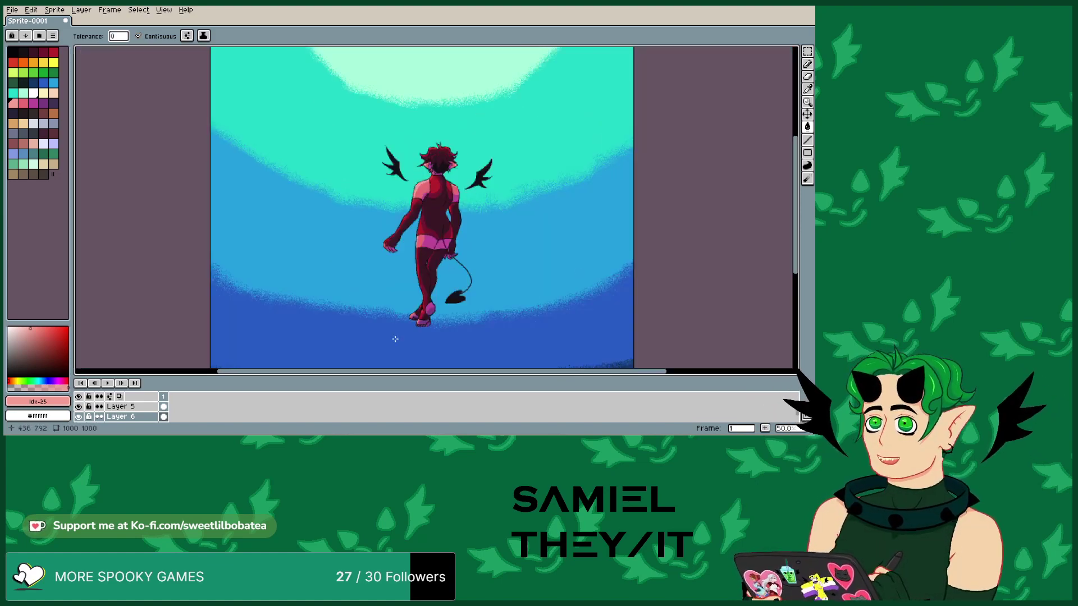
pyautogui.scroll(3, 495, 301)
pyautogui.scroll(2, 515, 250)
pyautogui.scroll(-3, 483, 267)
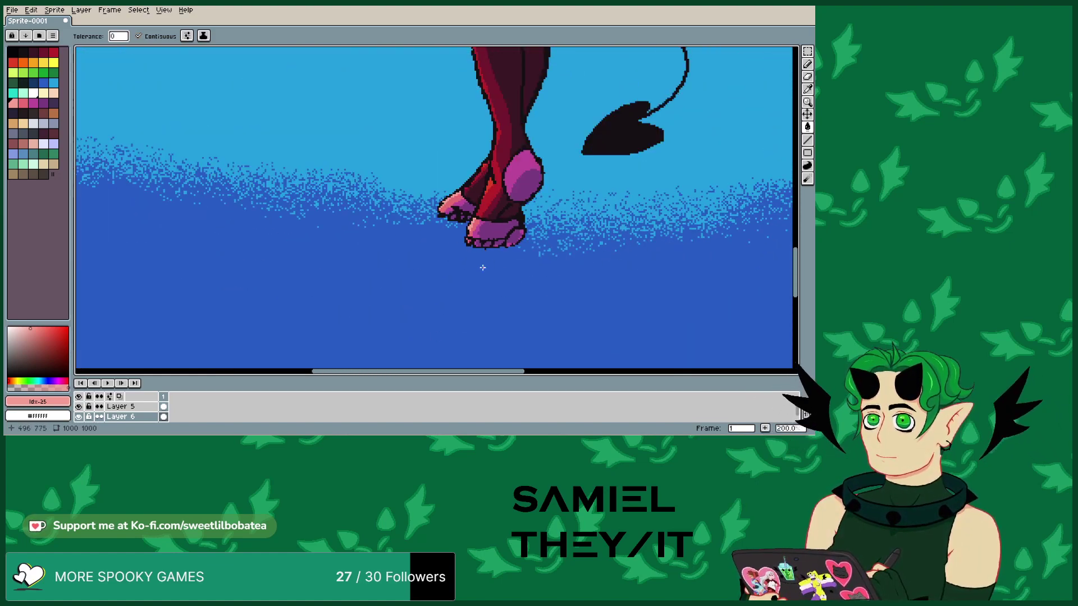
pyautogui.scroll(-3, 483, 267)
pyautogui.scroll(3, 477, 242)
pyautogui.scroll(-2, 473, 226)
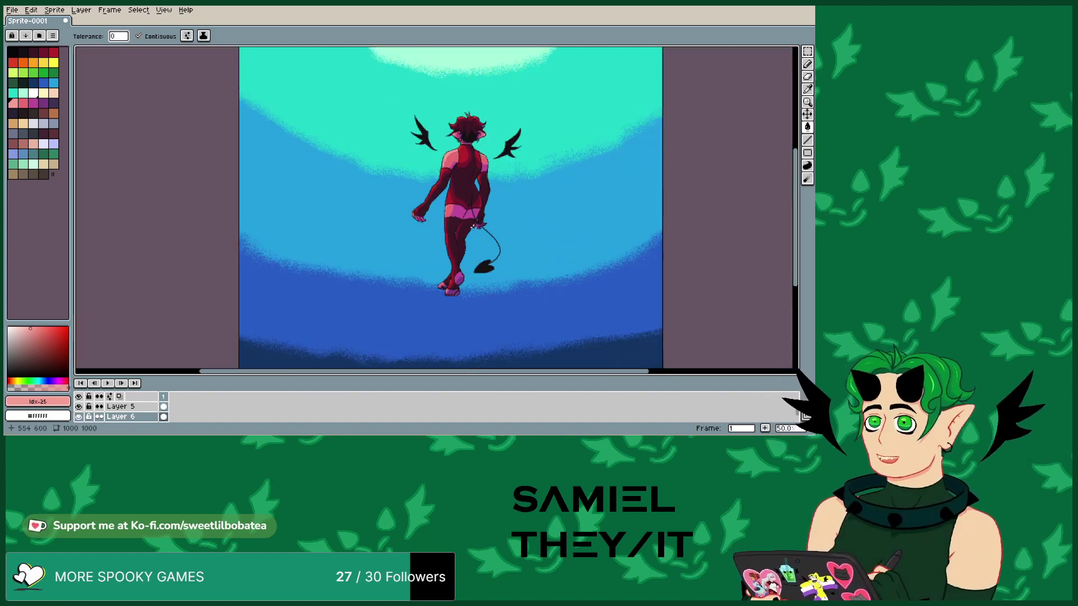
pyautogui.scroll(1, 473, 226)
pyautogui.scroll(-1, 457, 201)
pyautogui.scroll(1, 444, 163)
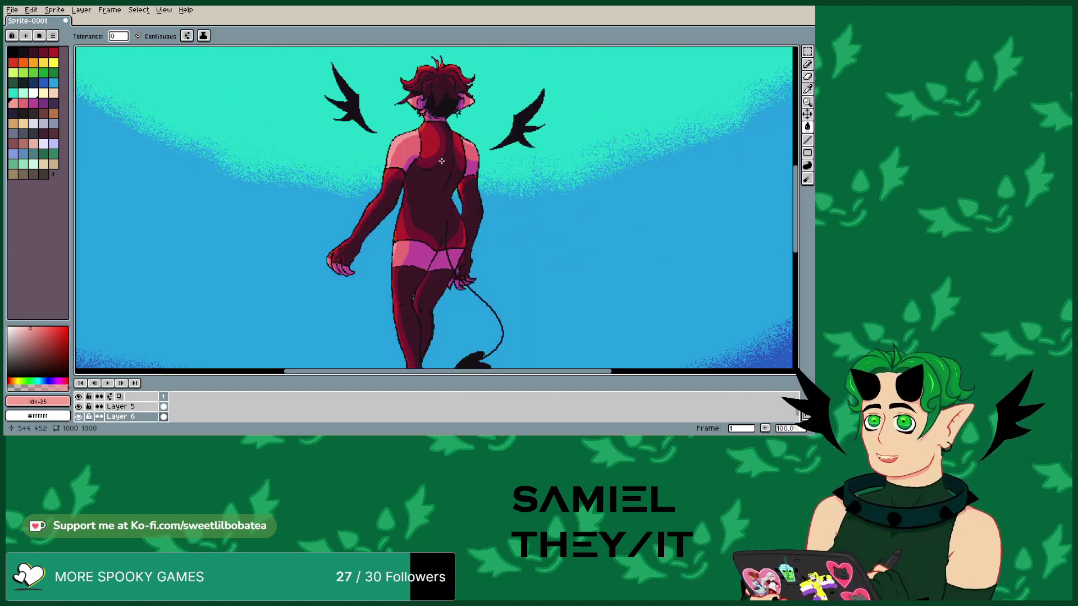
pyautogui.scroll(-1, 498, 131)
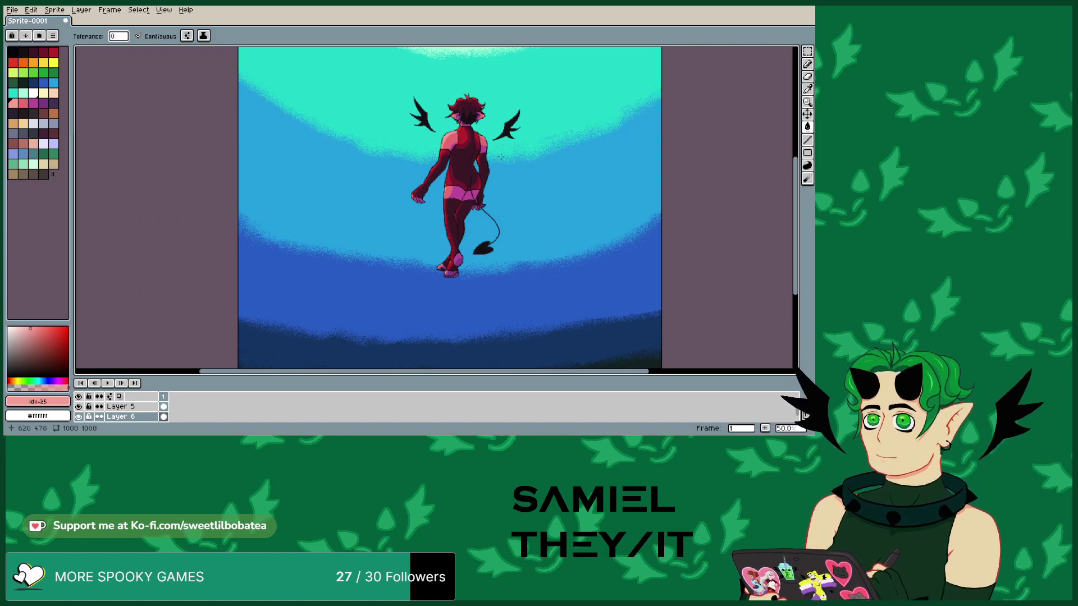
# - Add a new layer directly above Layer 4 and beneath the figure's layers
pyautogui.moveTo(794, 225); pyautogui.dragTo(794, 208)
pyautogui.moveTo(106, 414); pyautogui.dragTo(132, 418)
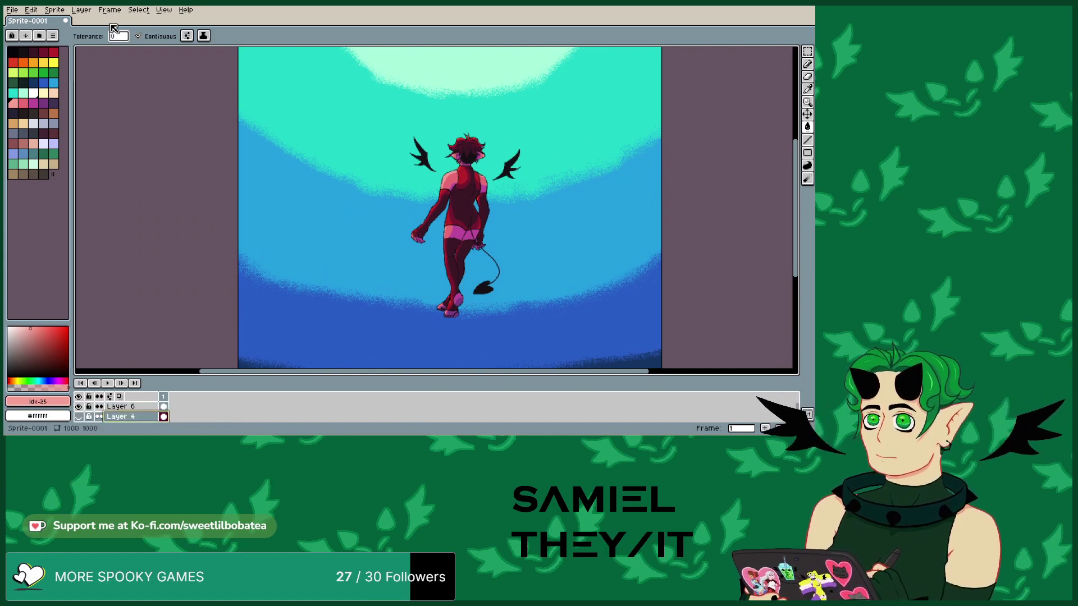
pyautogui.click(81, 10)
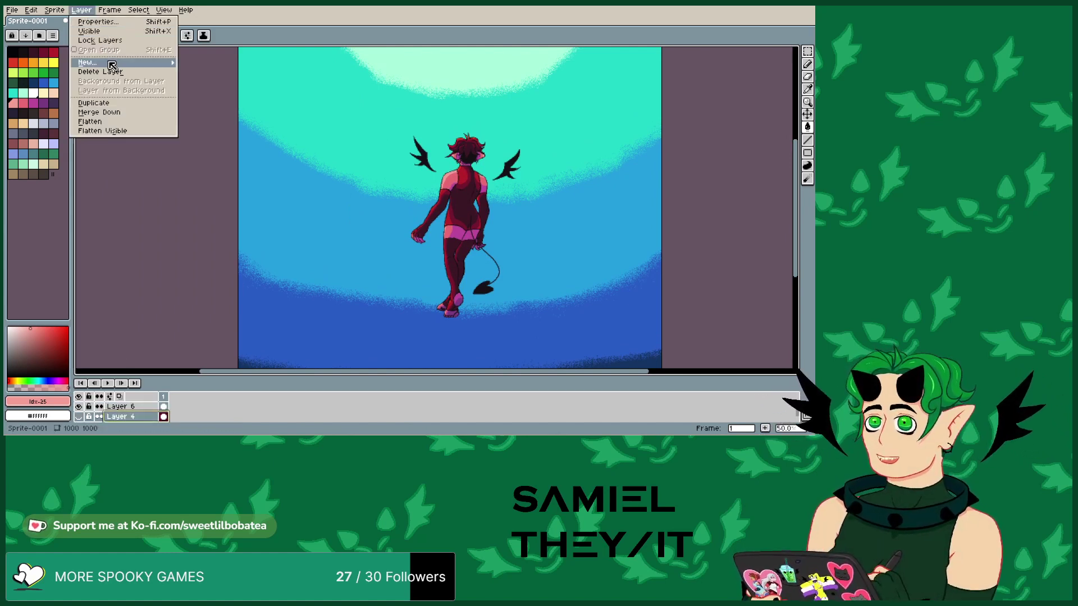
pyautogui.moveTo(106, 62)
pyautogui.click(217, 64)
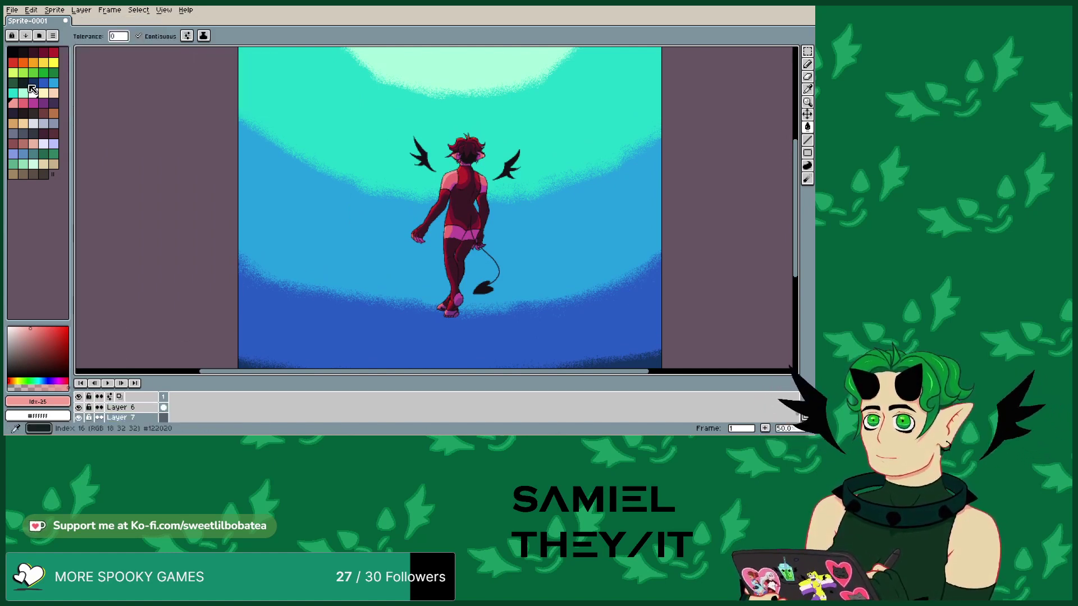
# - Choose white as the drawing colour and activate the Spray tool
pyautogui.click(33, 93)
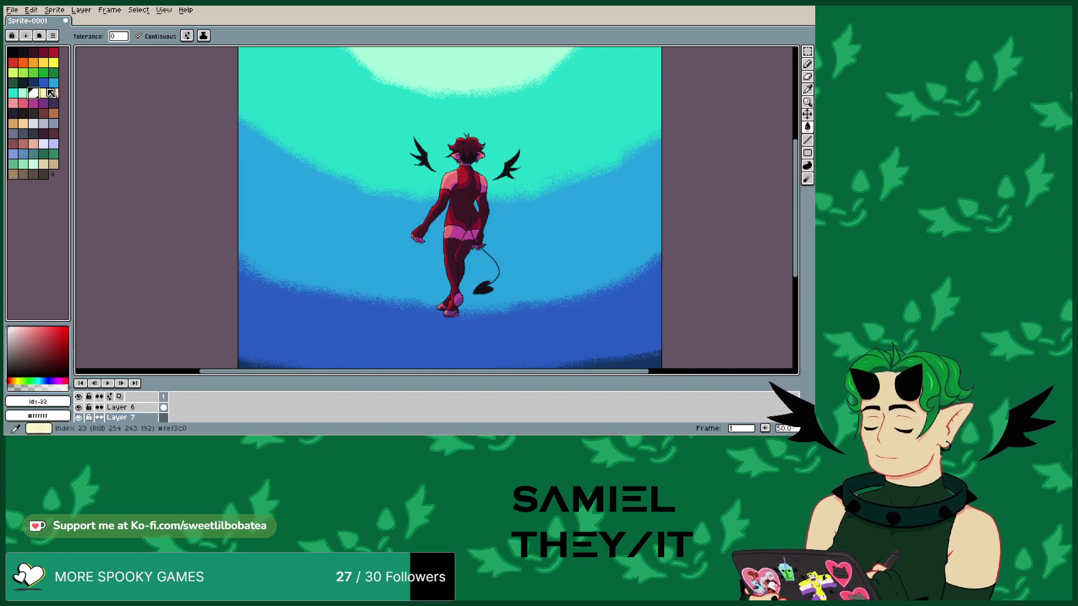
pyautogui.click(807, 64)
pyautogui.click(796, 64)
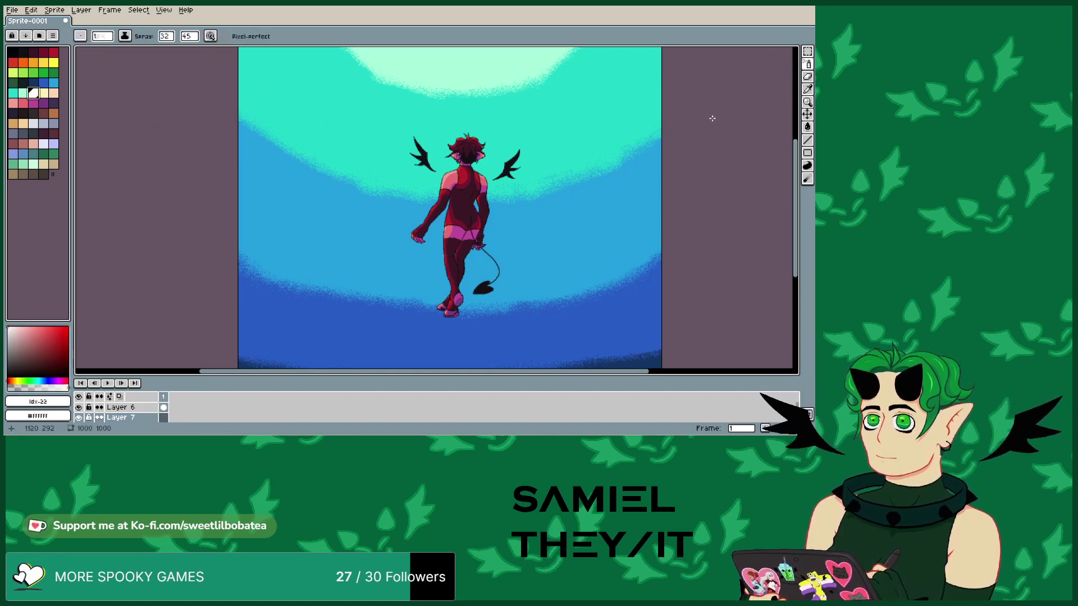
# - Try to spray a solid white glow around the whole figure on the new layer
pyautogui.moveTo(500, 199)
pyautogui.mouseDown()
pyautogui.moveTo(508, 166)
pyautogui.moveTo(482, 138)
pyautogui.moveTo(443, 134)
pyautogui.moveTo(422, 222)
pyautogui.moveTo(443, 314)
pyautogui.moveTo(475, 298)
pyautogui.moveTo(505, 230)
pyautogui.moveTo(493, 200)
pyautogui.moveTo(469, 261)
pyautogui.moveTo(438, 225)
pyautogui.moveTo(446, 166)
pyautogui.moveTo(493, 168)
pyautogui.mouseUp()
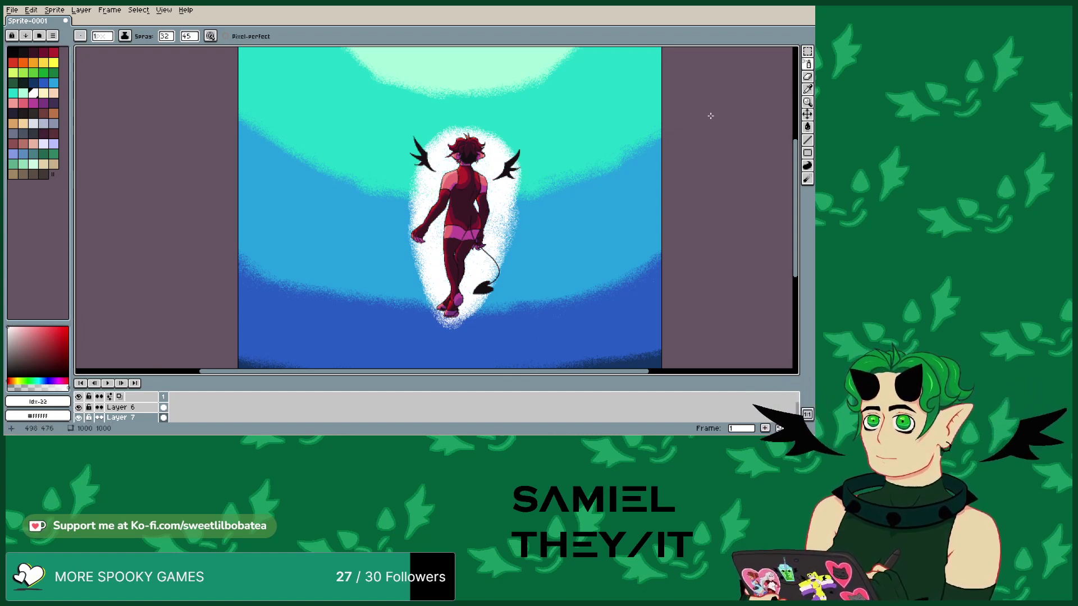
pyautogui.click(31, 9)
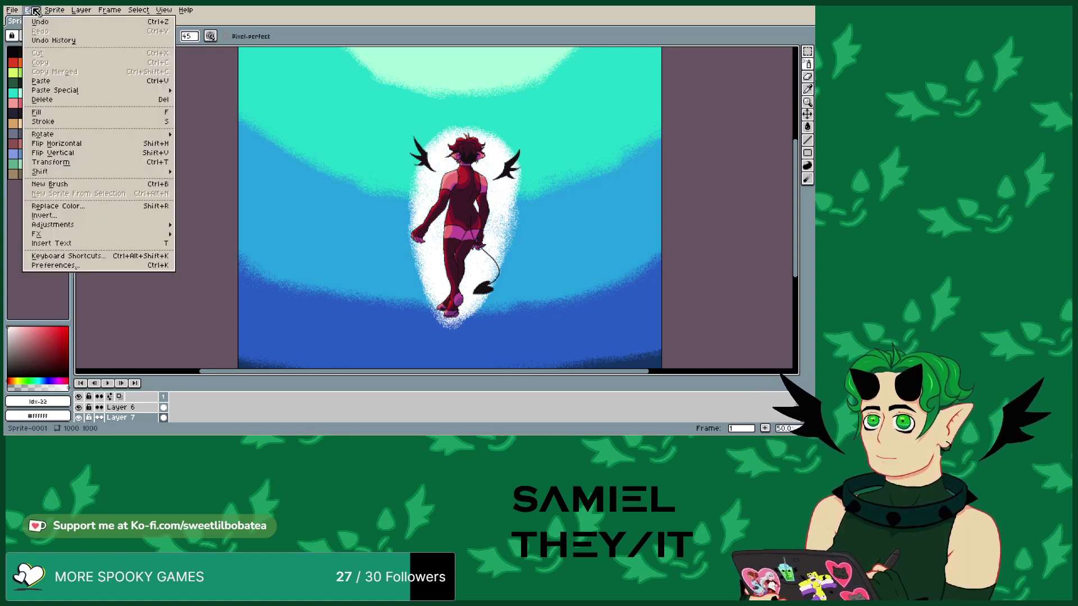
pyautogui.click(39, 18)
# - Set the Spray tool's brush size to 6
pyautogui.click(105, 37)
pyautogui.click(105, 49)
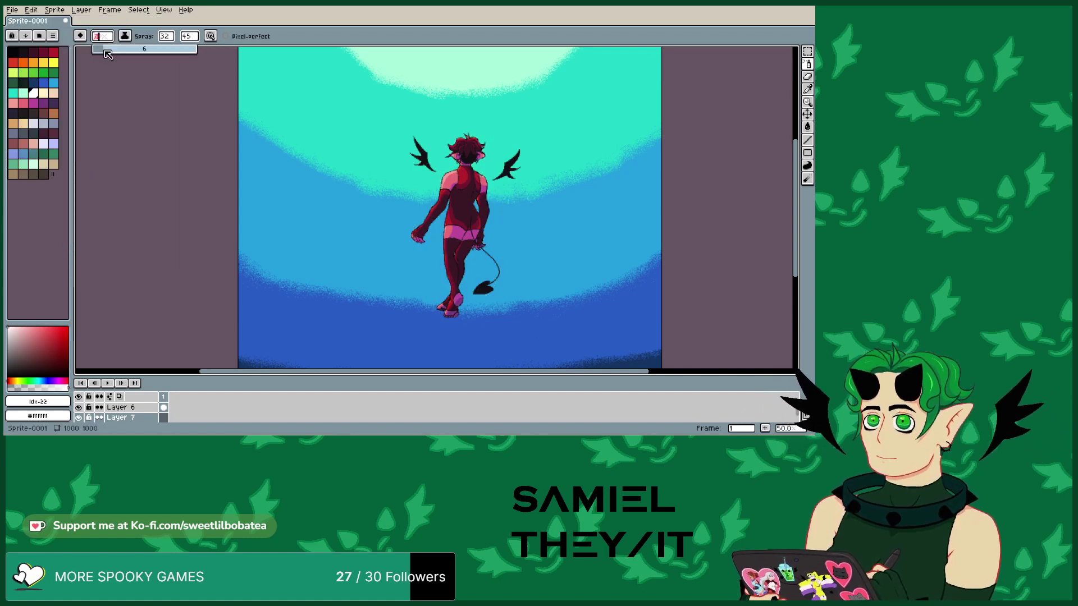
# - Try to spray a solid white halo around the whole figure, including the wings and tail
pyautogui.moveTo(477, 143)
pyautogui.mouseDown()
pyautogui.moveTo(500, 168)
pyautogui.moveTo(487, 268)
pyautogui.moveTo(471, 300)
pyautogui.moveTo(441, 292)
pyautogui.moveTo(435, 308)
pyautogui.mouseUp()
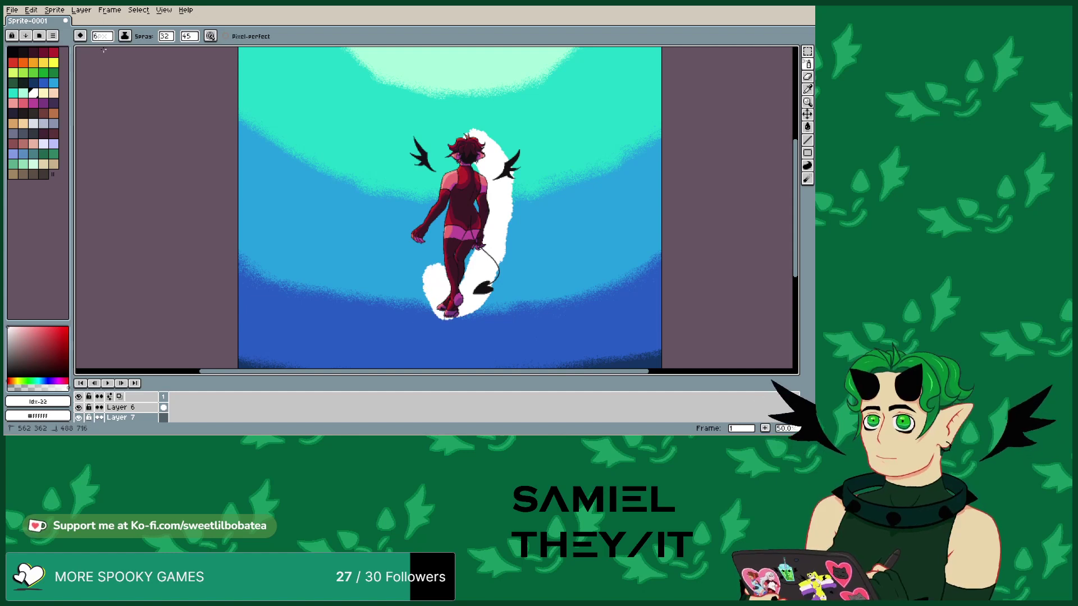
pyautogui.moveTo(494, 268); pyautogui.dragTo(496, 295)
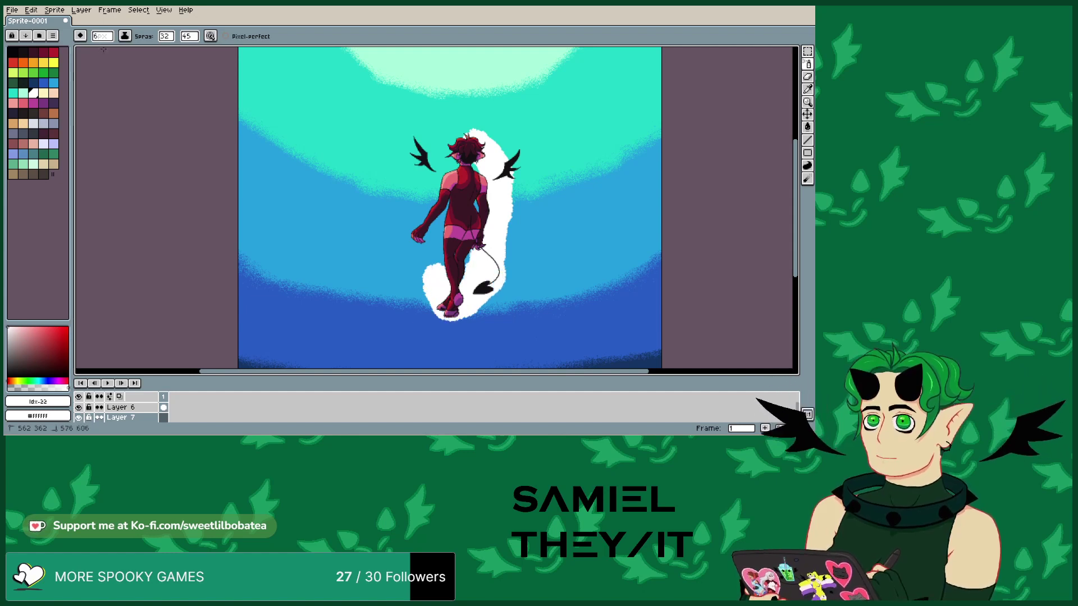
pyautogui.moveTo(512, 190)
pyautogui.mouseDown()
pyautogui.moveTo(520, 166)
pyautogui.moveTo(497, 141)
pyautogui.moveTo(451, 129)
pyautogui.moveTo(403, 188)
pyautogui.moveTo(443, 179)
pyautogui.moveTo(429, 221)
pyautogui.moveTo(410, 202)
pyautogui.moveTo(421, 264)
pyautogui.moveTo(414, 250)
pyautogui.mouseUp()
pyautogui.moveTo(410, 191); pyautogui.dragTo(401, 186)
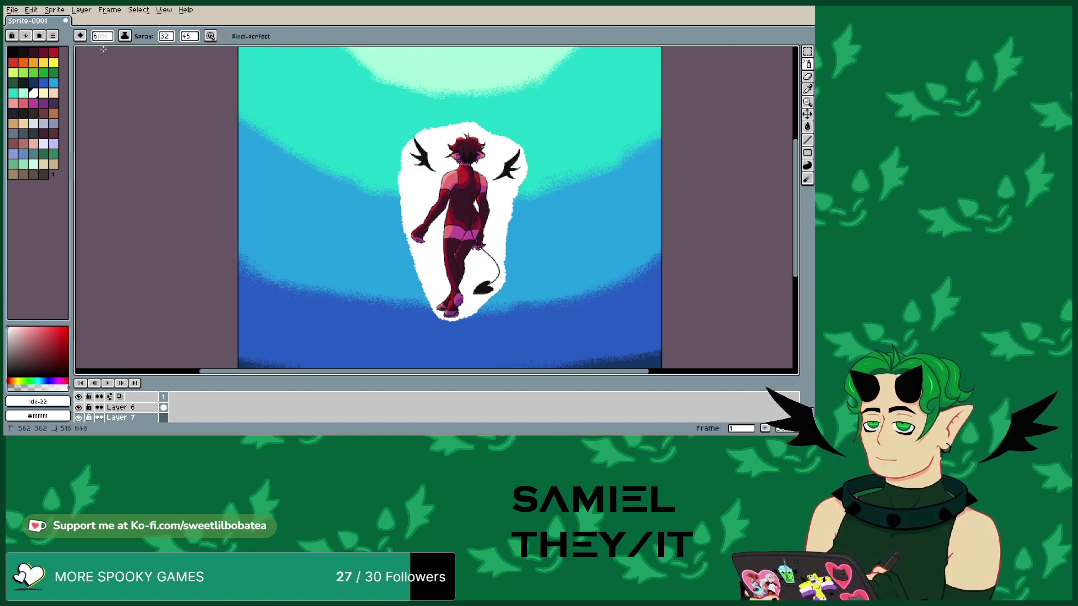
# - Try to spray a pale yellow band inside the white halo, close around the figure
pyautogui.click(43, 93)
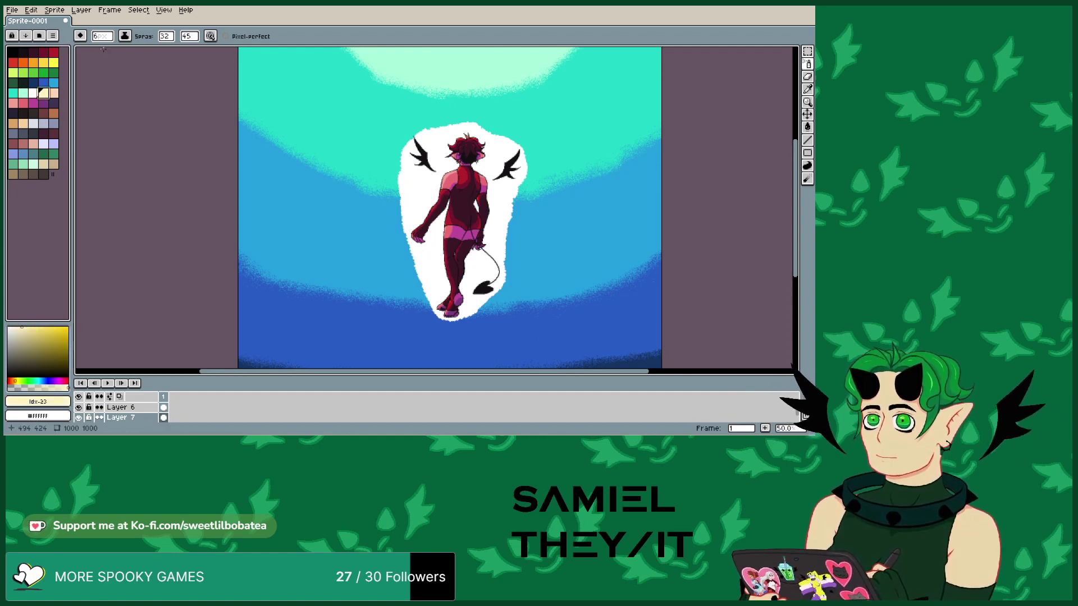
pyautogui.click(481, 175)
pyautogui.moveTo(482, 175)
pyautogui.mouseDown()
pyautogui.moveTo(497, 148)
pyautogui.moveTo(508, 174)
pyautogui.mouseUp()
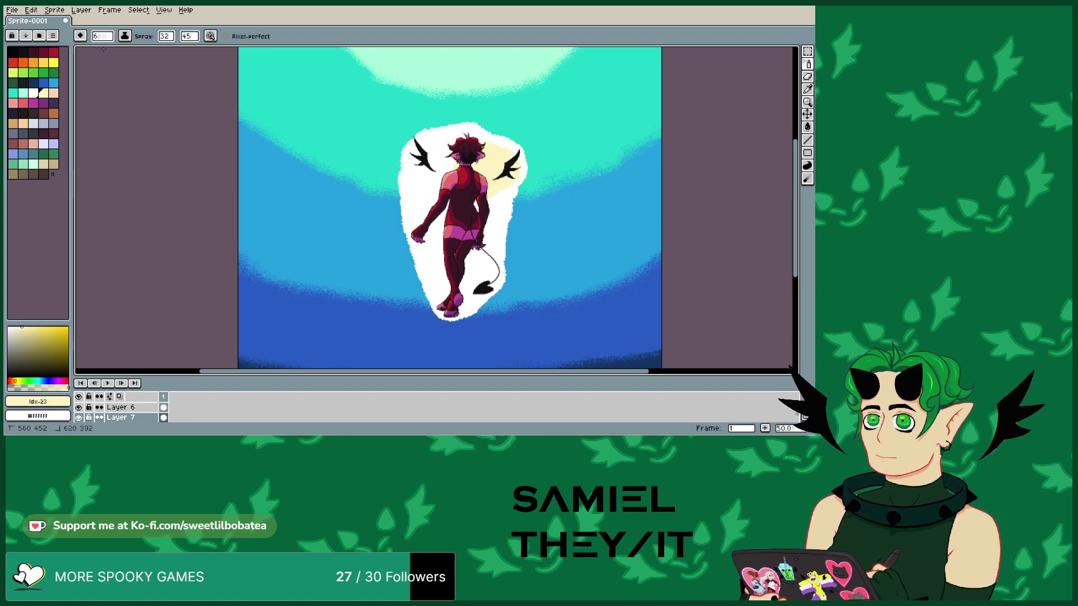
pyautogui.moveTo(453, 140)
pyautogui.mouseDown()
pyautogui.moveTo(418, 196)
pyautogui.moveTo(432, 233)
pyautogui.moveTo(475, 261)
pyautogui.mouseUp()
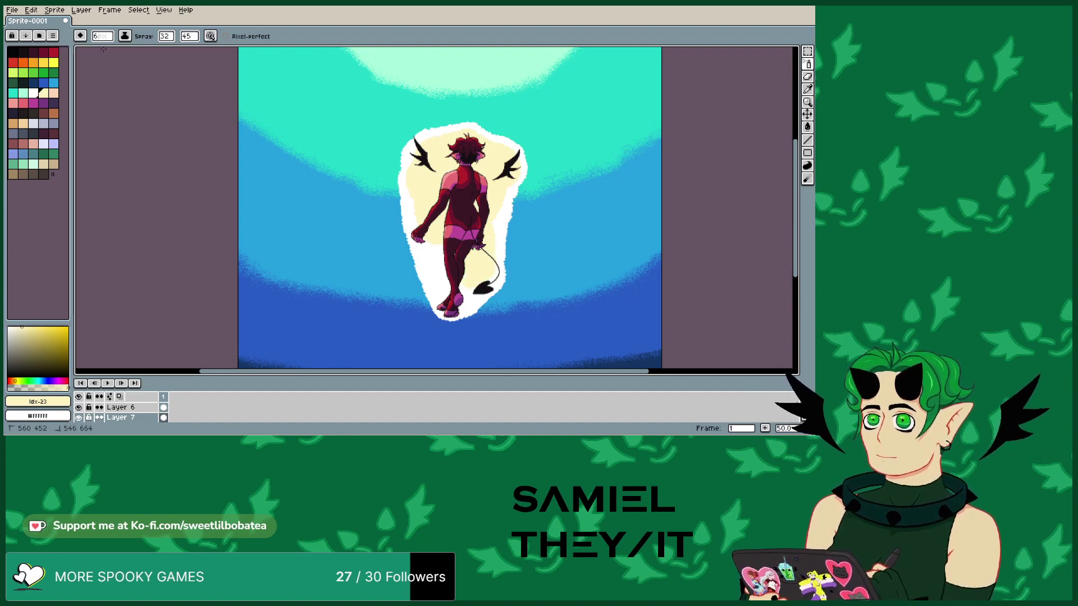
pyautogui.moveTo(469, 303)
pyautogui.mouseDown()
pyautogui.moveTo(452, 293)
pyautogui.moveTo(431, 247)
pyautogui.mouseUp()
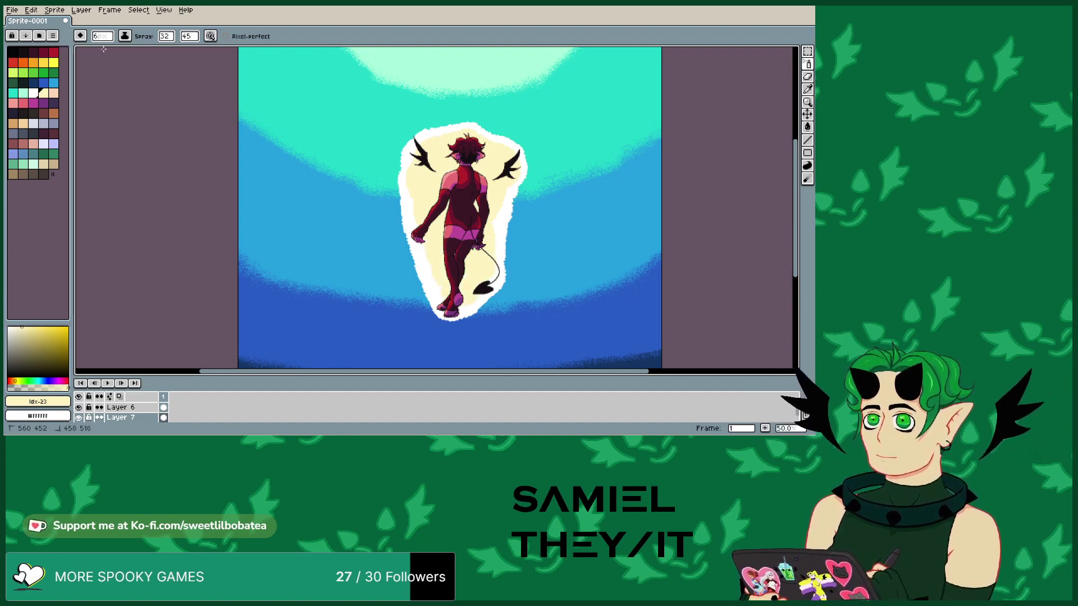
# - Try to spray peach and pink bands inside the pale yellow one, closest to the figure
pyautogui.press(']')
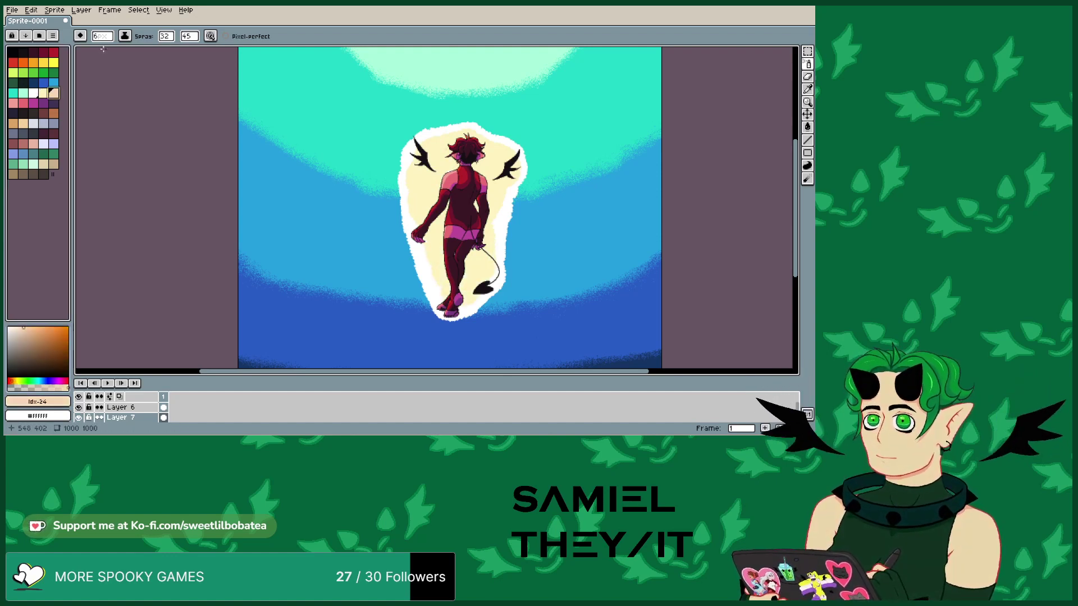
pyautogui.moveTo(452, 151)
pyautogui.mouseDown()
pyautogui.moveTo(428, 188)
pyautogui.moveTo(436, 227)
pyautogui.moveTo(494, 194)
pyautogui.moveTo(435, 247)
pyautogui.moveTo(477, 269)
pyautogui.mouseUp()
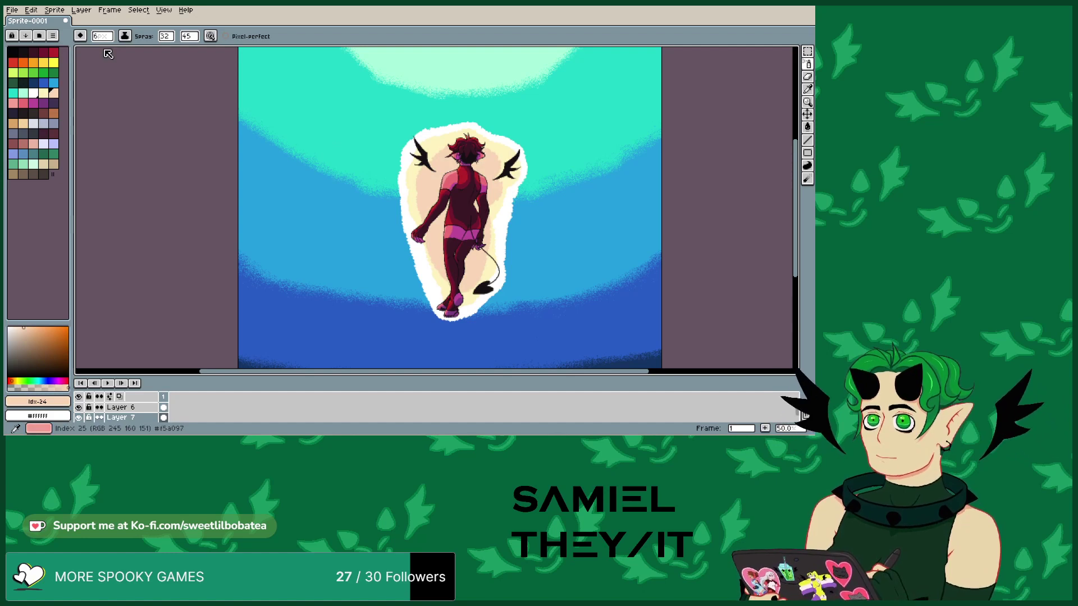
pyautogui.press(']')
pyautogui.moveTo(480, 169)
pyautogui.mouseDown()
pyautogui.moveTo(445, 171)
pyautogui.moveTo(441, 225)
pyautogui.moveTo(469, 256)
pyautogui.moveTo(466, 283)
pyautogui.mouseUp()
pyautogui.scroll(-1, 373, 201)
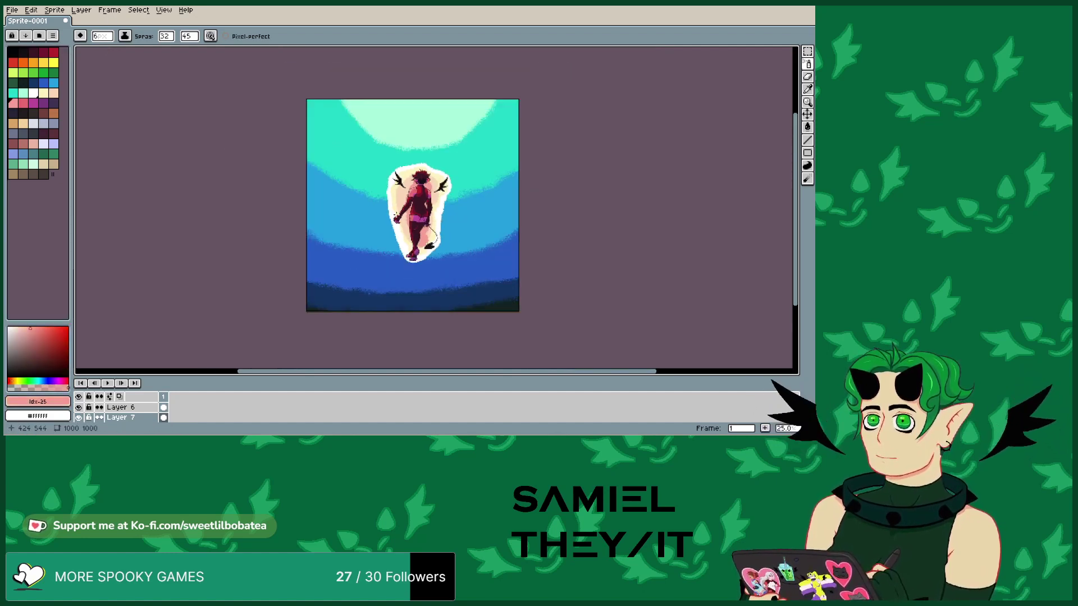
pyautogui.scroll(1, 396, 202)
# - Undo all the white, yellow, peach and pink spray strokes behind the figure
pyautogui.click(28, 12)
pyautogui.click(31, 14)
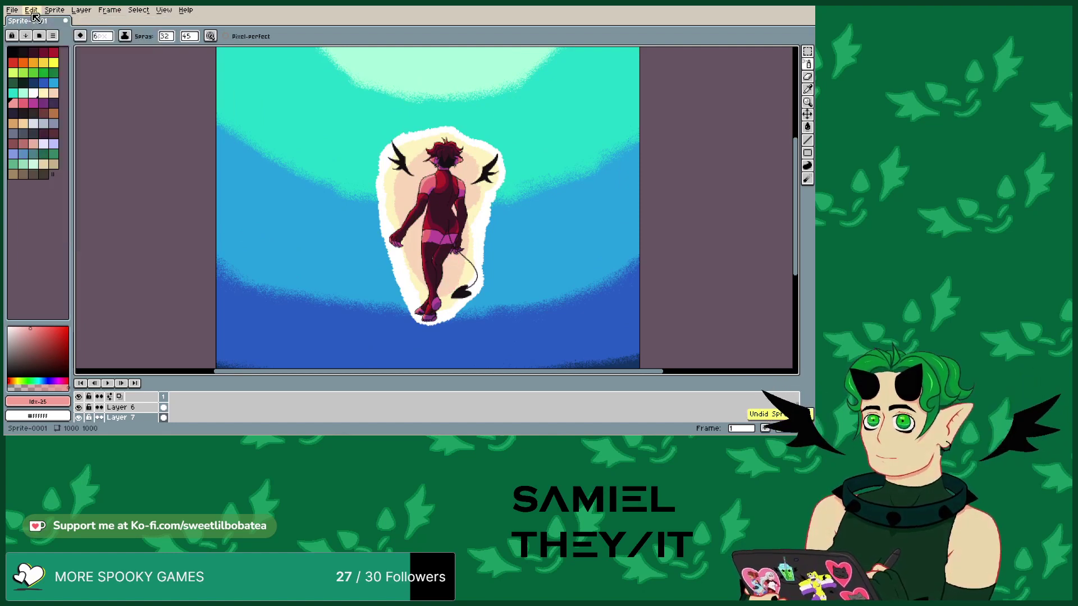
pyautogui.click(33, 15)
pyautogui.click(33, 15)
pyautogui.click(34, 16)
pyautogui.click(31, 11)
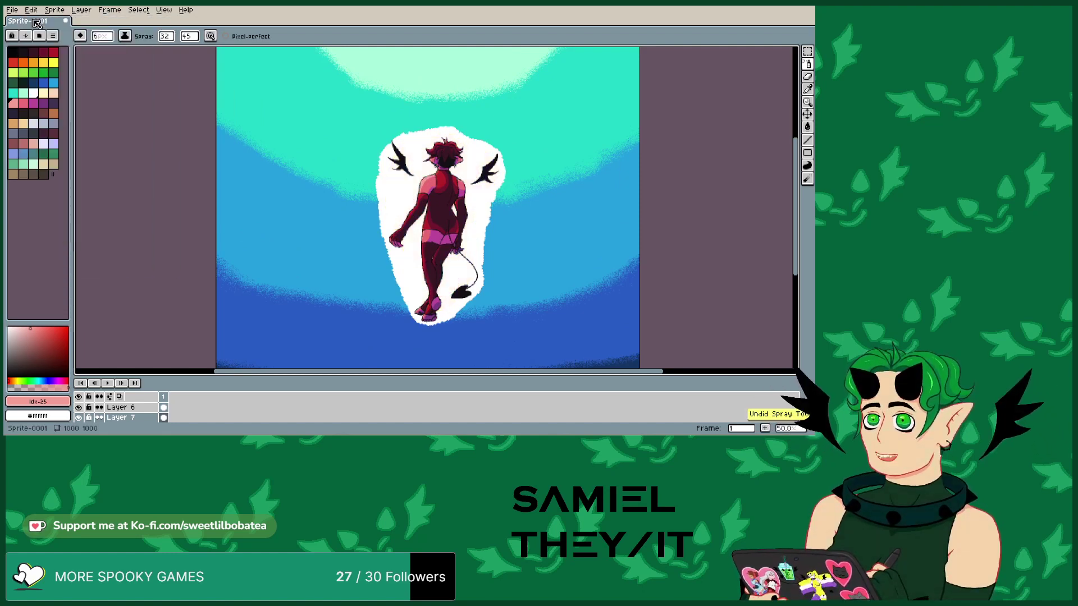
pyautogui.click(32, 11)
pyautogui.click(38, 23)
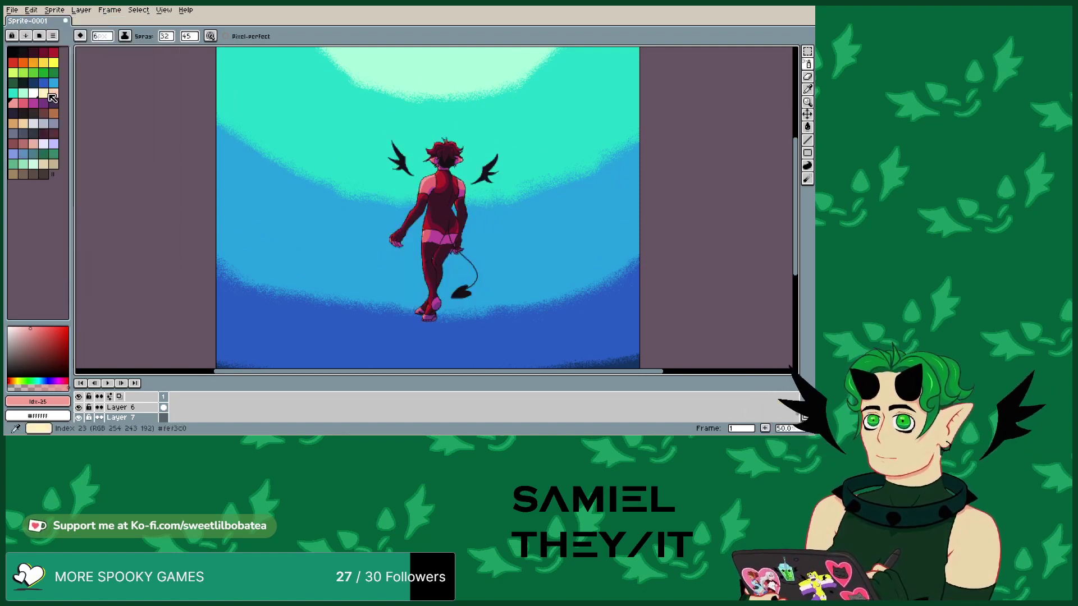
# - Try to spray a pale yellow glow that follows the figure's body, arms, legs and head, leaving out the wings
pyautogui.click(43, 92)
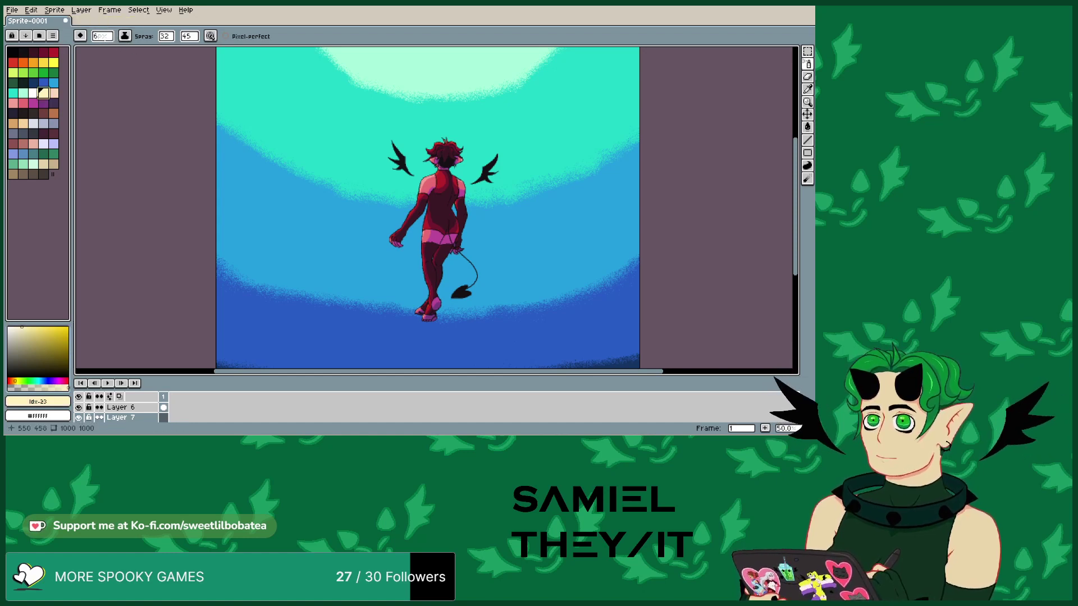
pyautogui.moveTo(463, 178)
pyautogui.mouseDown()
pyautogui.moveTo(418, 185)
pyautogui.moveTo(418, 230)
pyautogui.mouseUp()
pyautogui.moveTo(469, 201); pyautogui.dragTo(466, 239)
pyautogui.moveTo(417, 225); pyautogui.dragTo(416, 256)
pyautogui.moveTo(455, 243)
pyautogui.mouseDown()
pyautogui.moveTo(451, 265)
pyautogui.moveTo(418, 271)
pyautogui.moveTo(419, 283)
pyautogui.mouseUp()
pyautogui.moveTo(442, 268)
pyautogui.mouseDown()
pyautogui.moveTo(443, 296)
pyautogui.moveTo(418, 308)
pyautogui.mouseUp()
pyautogui.moveTo(444, 283)
pyautogui.mouseDown()
pyautogui.moveTo(441, 314)
pyautogui.moveTo(418, 321)
pyautogui.mouseUp()
pyautogui.moveTo(440, 309); pyautogui.dragTo(429, 324)
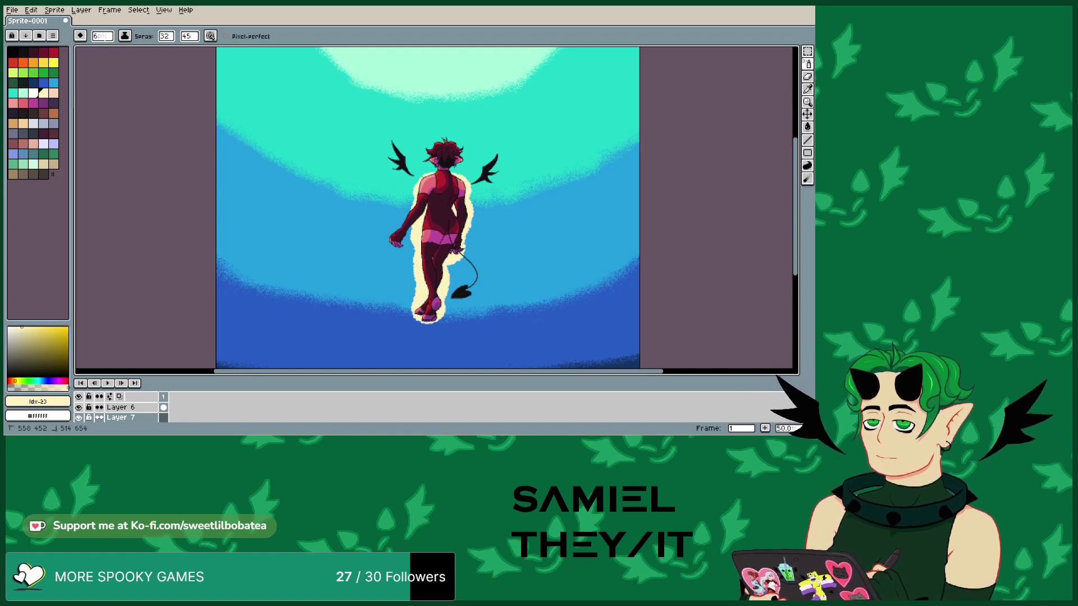
pyautogui.moveTo(409, 212)
pyautogui.mouseDown()
pyautogui.moveTo(393, 249)
pyautogui.moveTo(404, 207)
pyautogui.mouseUp()
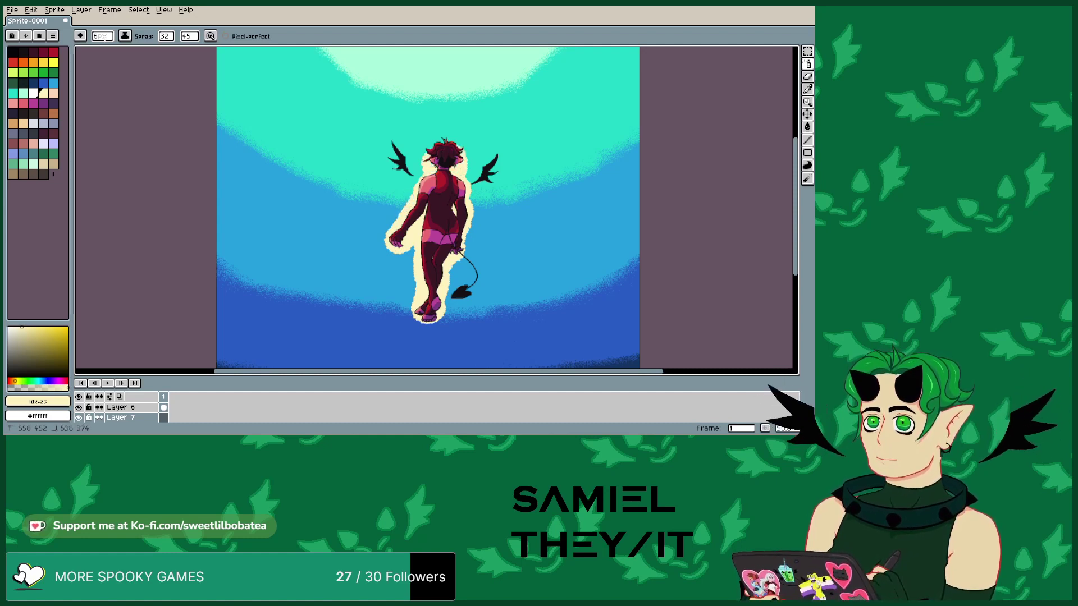
pyautogui.moveTo(424, 168)
pyautogui.mouseDown()
pyautogui.moveTo(466, 158)
pyautogui.moveTo(430, 143)
pyautogui.moveTo(457, 137)
pyautogui.mouseUp()
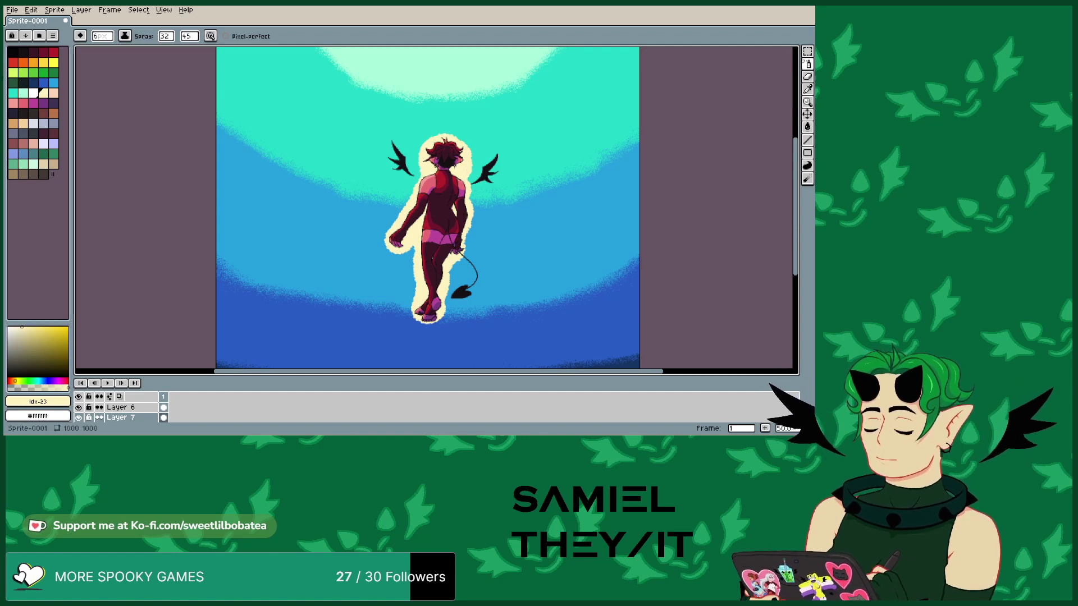
# - Try to spray peach over the pale yellow glow around the feet, legs and head
pyautogui.click(54, 94)
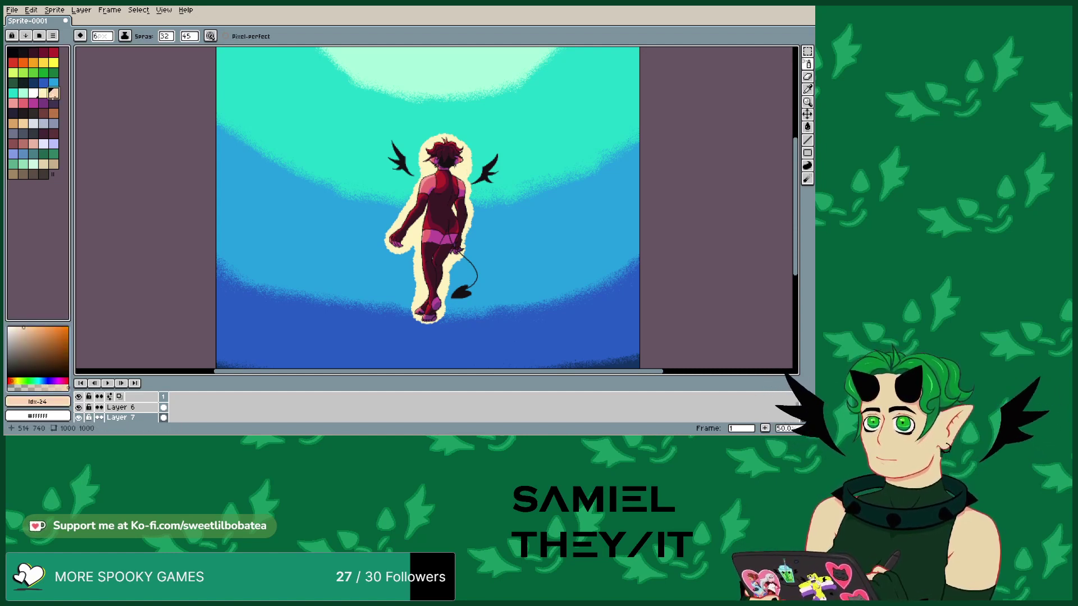
pyautogui.moveTo(434, 314); pyautogui.dragTo(426, 314)
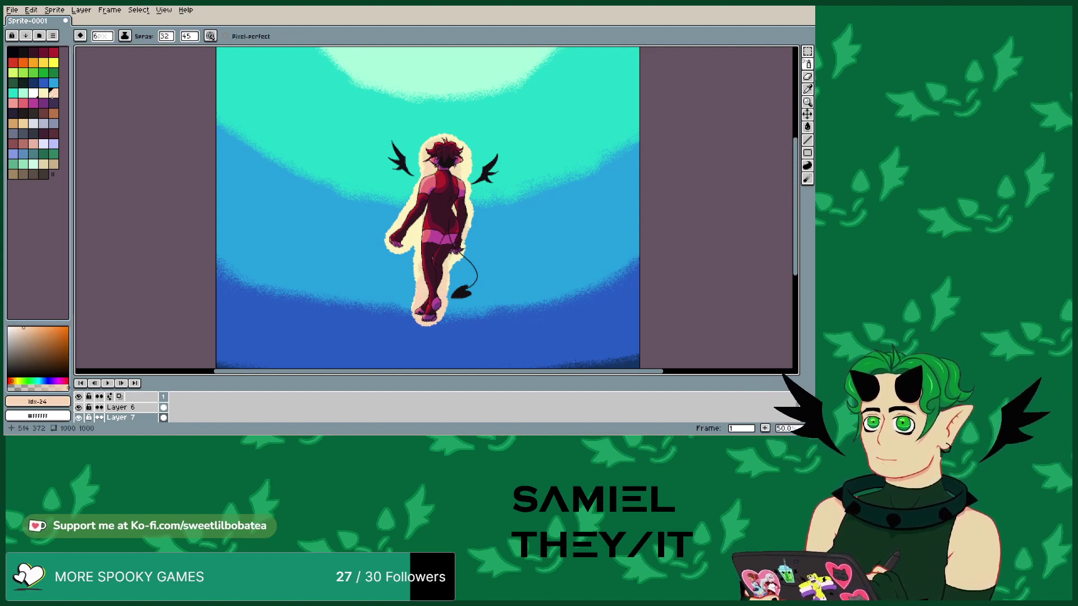
pyautogui.scroll(-1, 163, 96)
pyautogui.scroll(3, 307, 109)
# - Undo the peach and pale yellow spray strokes around the figure
pyautogui.click(31, 10)
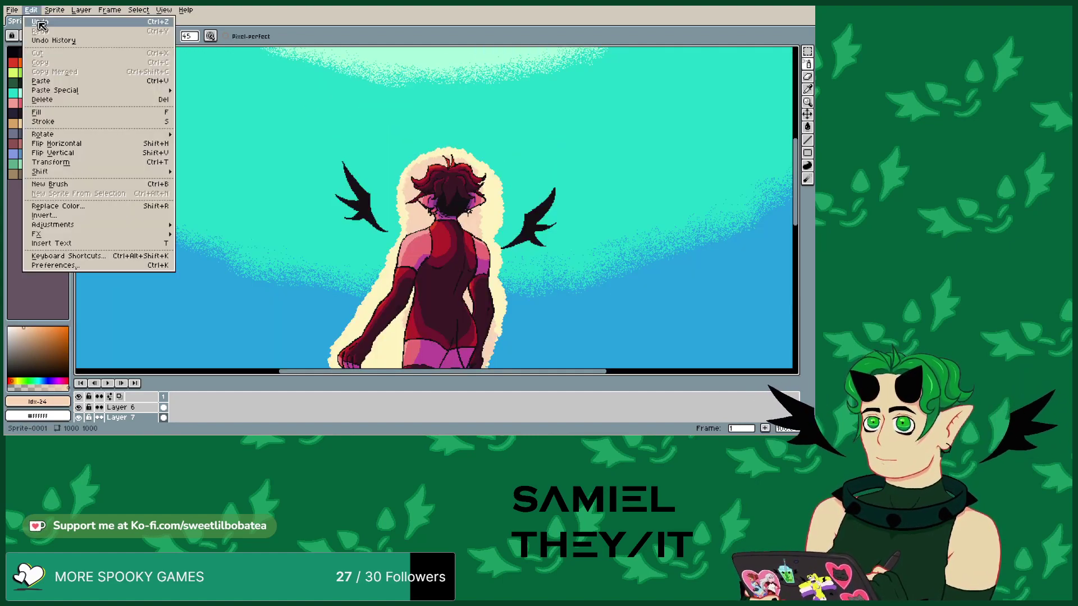
pyautogui.click(38, 22)
pyautogui.click(31, 9)
pyautogui.click(38, 22)
pyautogui.scroll(-1, 449, 225)
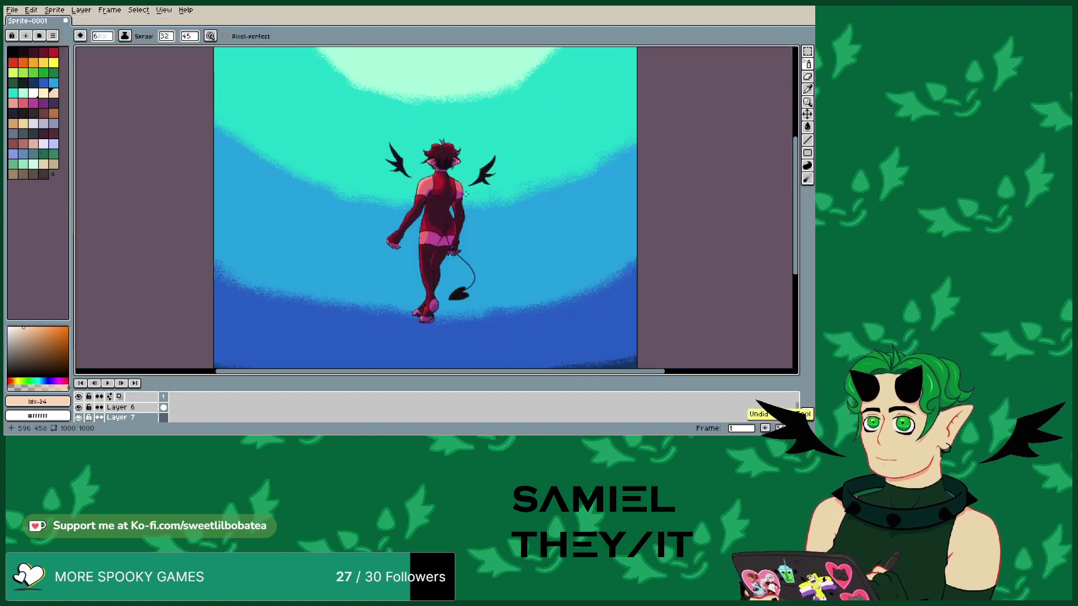
pyautogui.scroll(1, 455, 225)
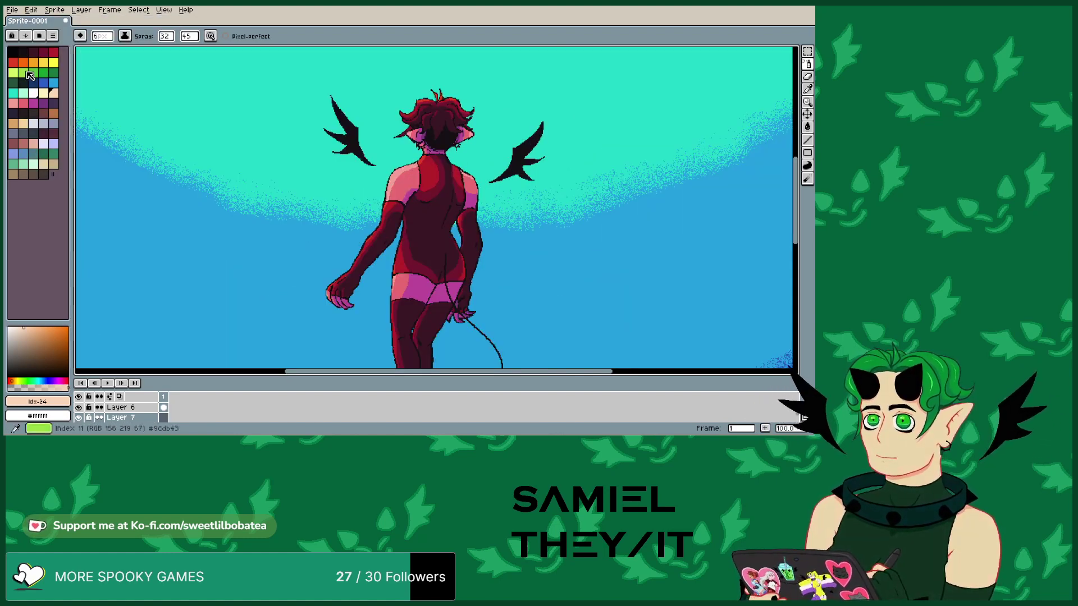
# - Set the Spray tool's brush size to 2 and its spray width to 6
pyautogui.click(165, 36)
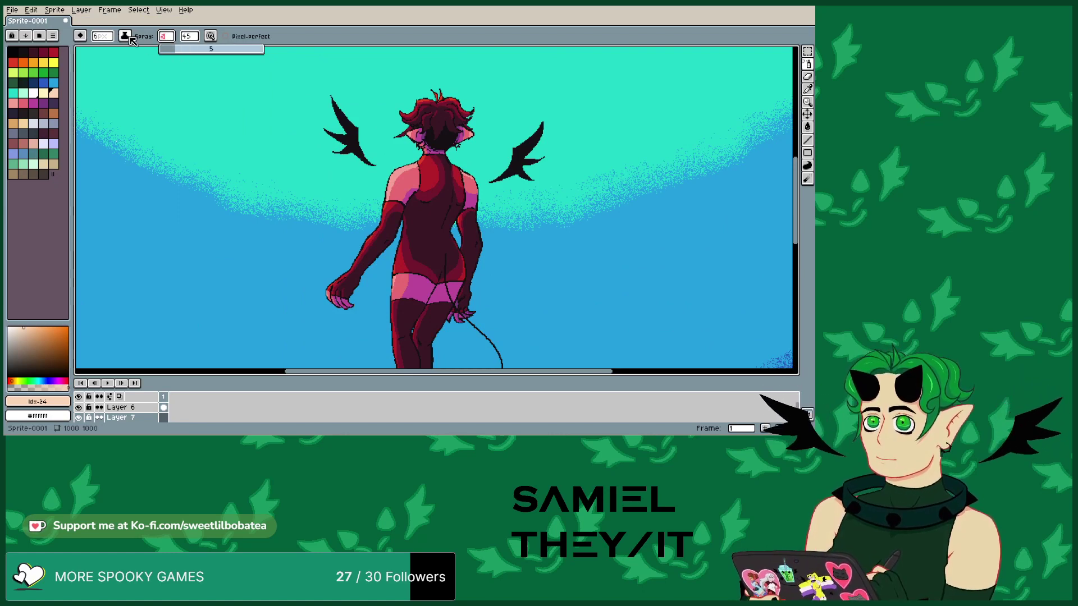
pyautogui.click(102, 36)
pyautogui.moveTo(109, 51); pyautogui.dragTo(102, 51)
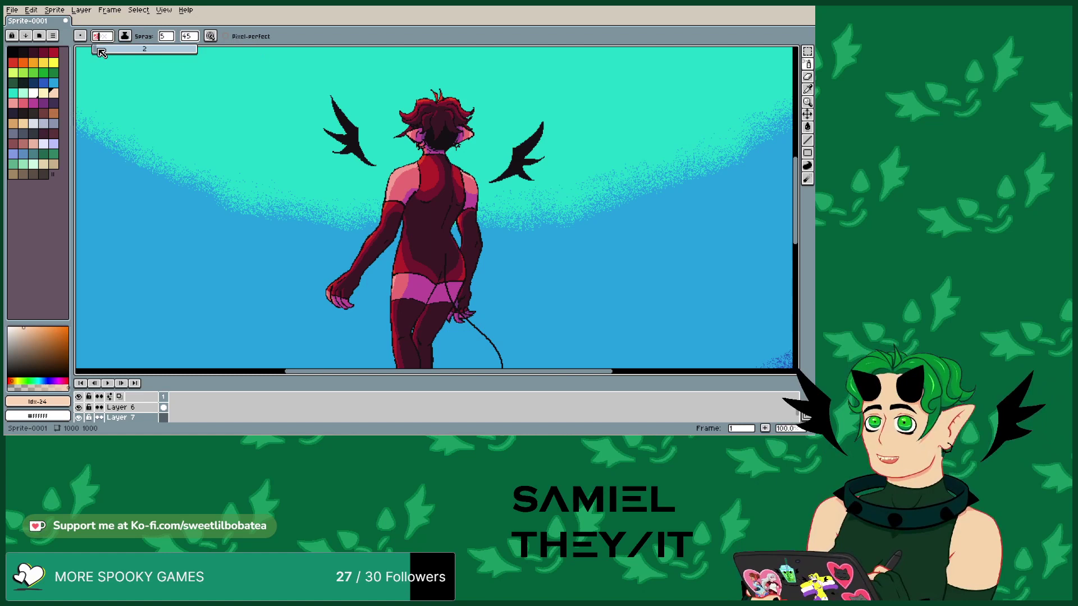
pyautogui.click(166, 36)
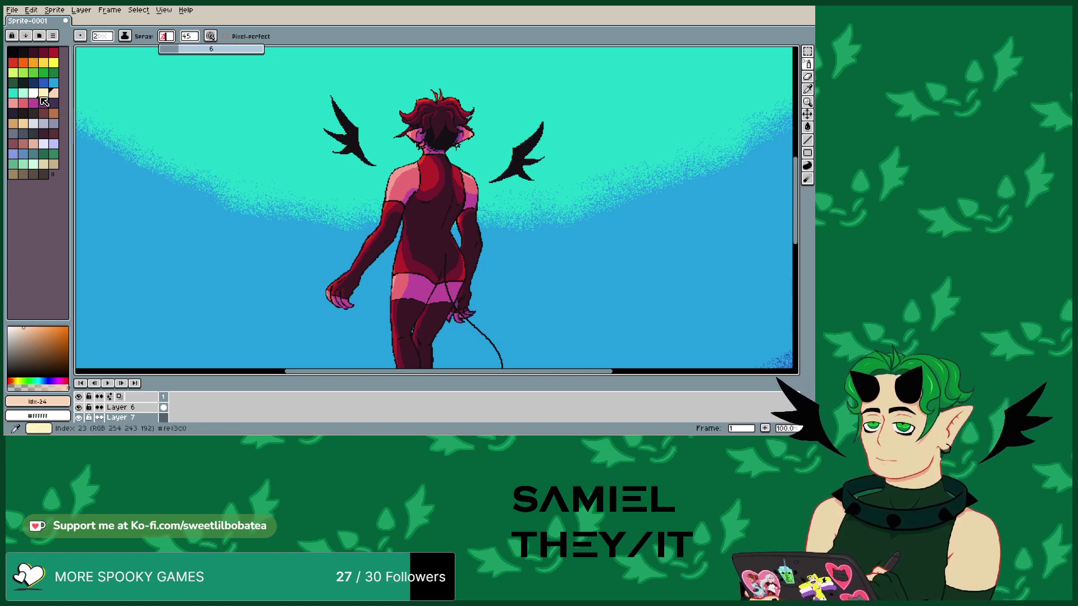
pyautogui.click(55, 95)
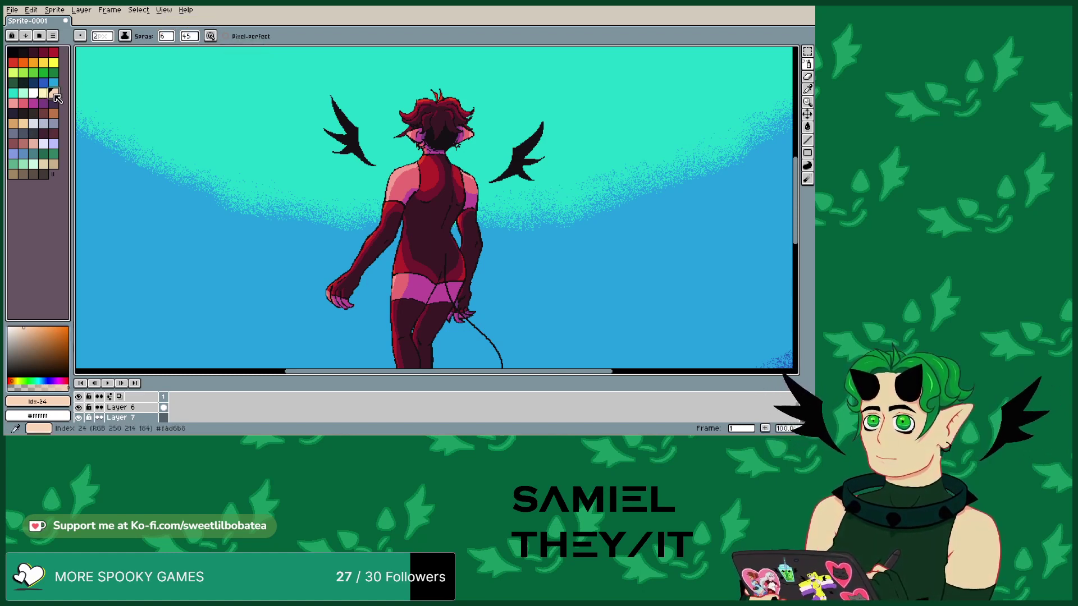
pyautogui.click(45, 95)
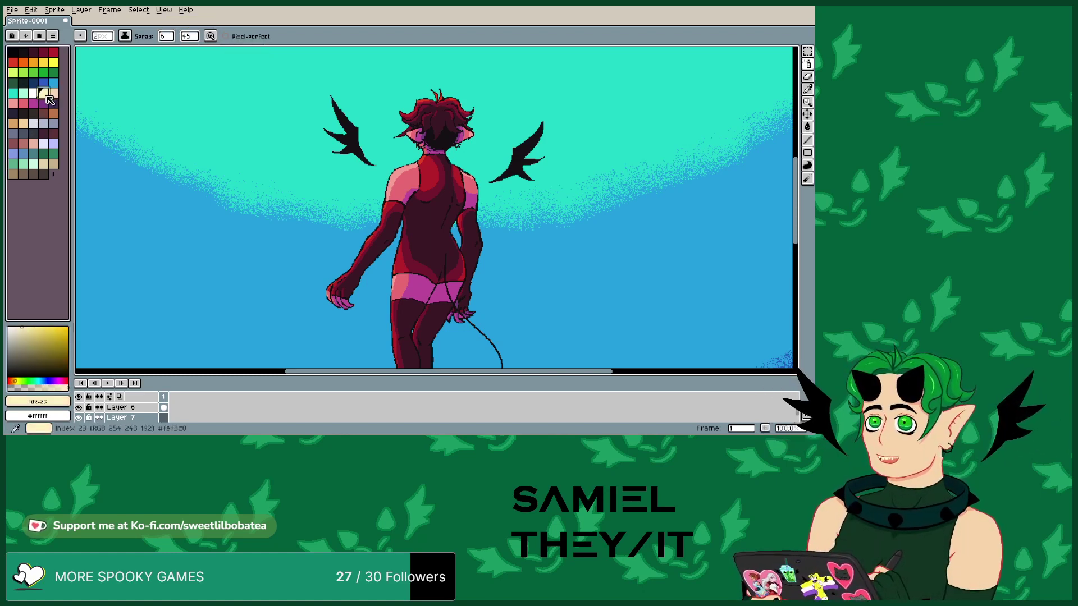
pyautogui.press('0')
pyautogui.press('0')
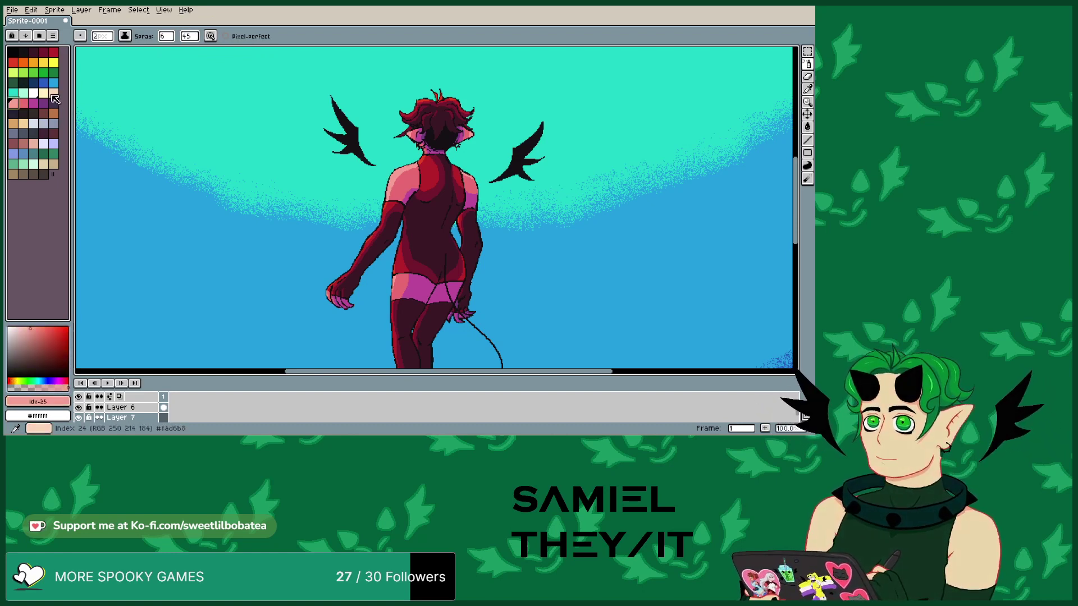
pyautogui.click(48, 94)
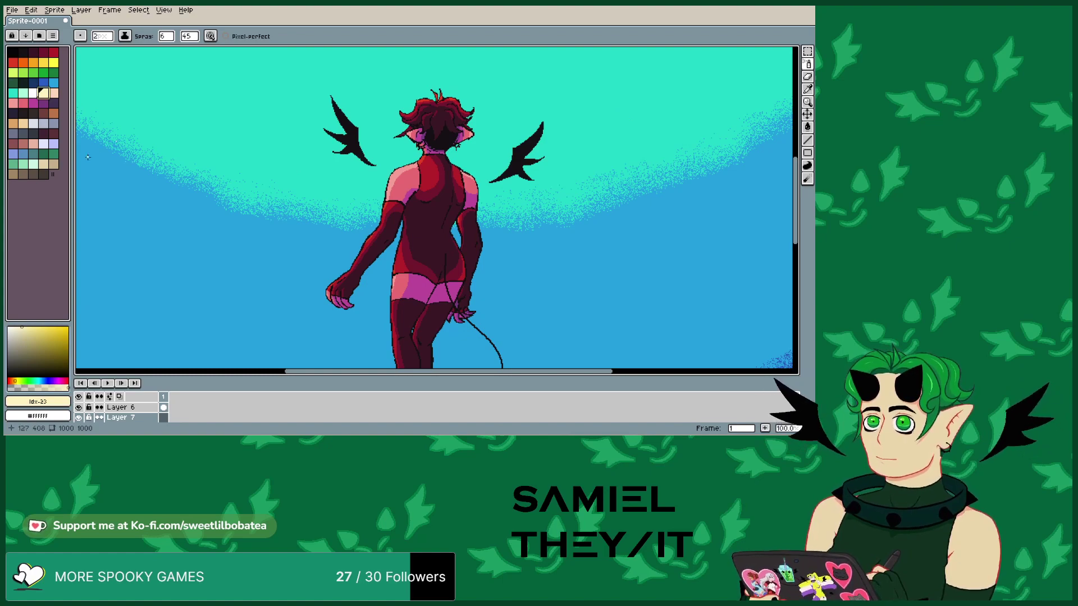
# - Choose pale lavender and spray a thin glow around the figure's head, down its neck and right shoulder
pyautogui.click(44, 144)
pyautogui.scroll(3, 91, 165)
pyautogui.click(465, 150)
pyautogui.scroll(-3, 78, 182)
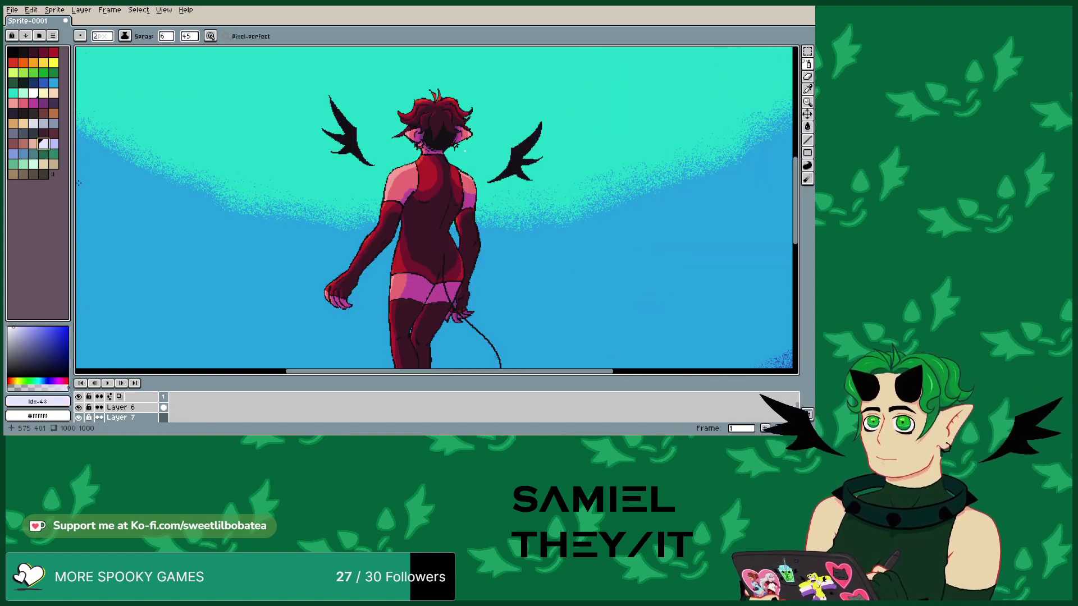
pyautogui.moveTo(449, 147)
pyautogui.mouseDown()
pyautogui.moveTo(451, 156)
pyautogui.moveTo(472, 106)
pyautogui.moveTo(429, 89)
pyautogui.moveTo(401, 144)
pyautogui.moveTo(469, 172)
pyautogui.moveTo(480, 196)
pyautogui.mouseUp()
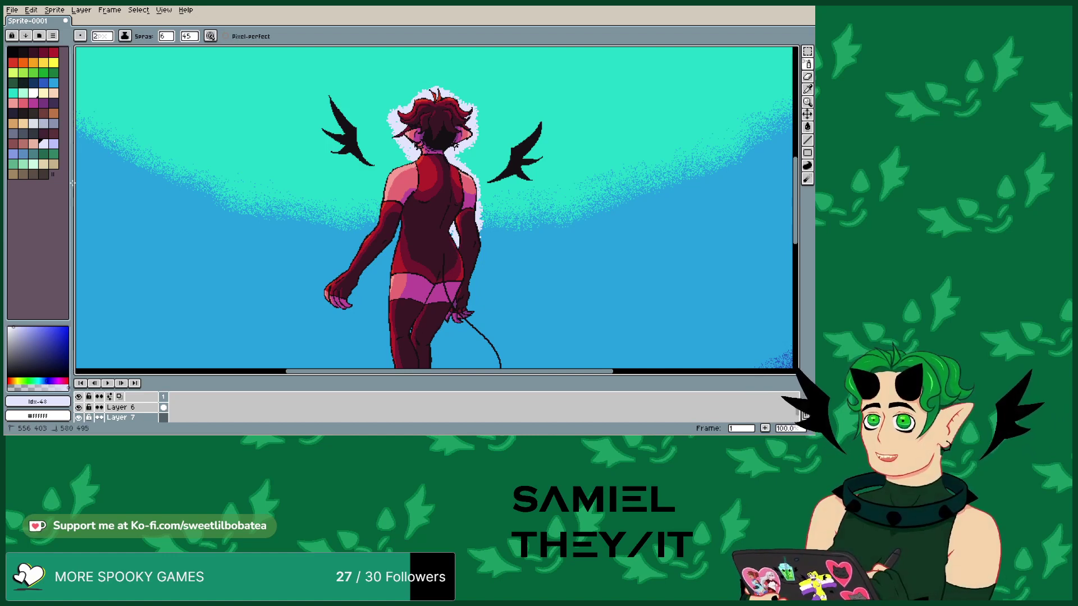
# - Extend the pale lavender glow along the figure's right arm and thigh and around its left arm, hand and shoulder
pyautogui.moveTo(477, 256); pyautogui.dragTo(471, 295)
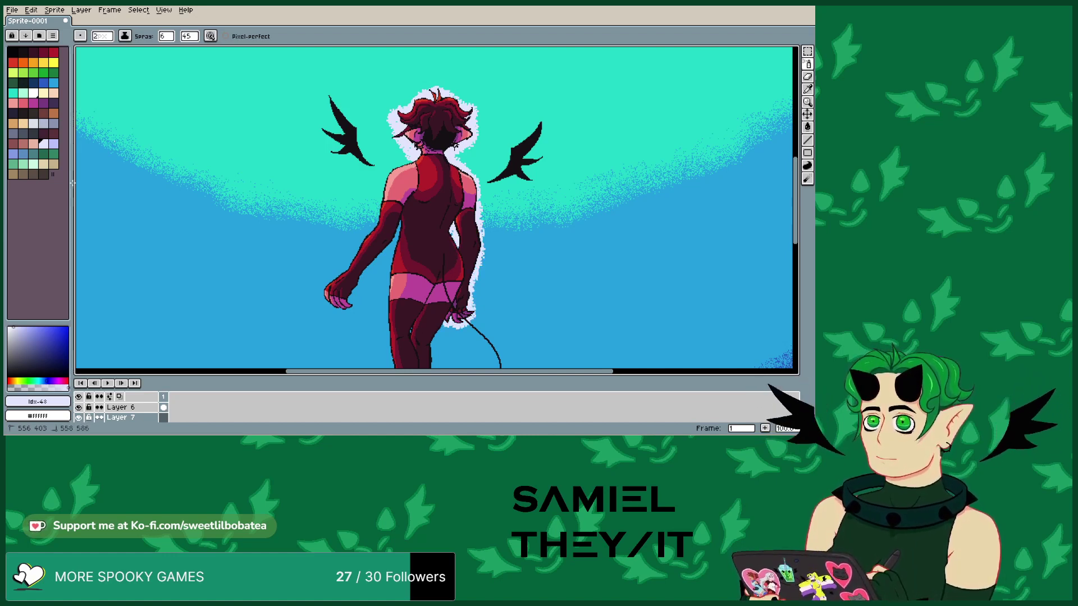
pyautogui.moveTo(433, 336)
pyautogui.mouseDown()
pyautogui.moveTo(444, 331)
pyautogui.moveTo(435, 347)
pyautogui.mouseUp()
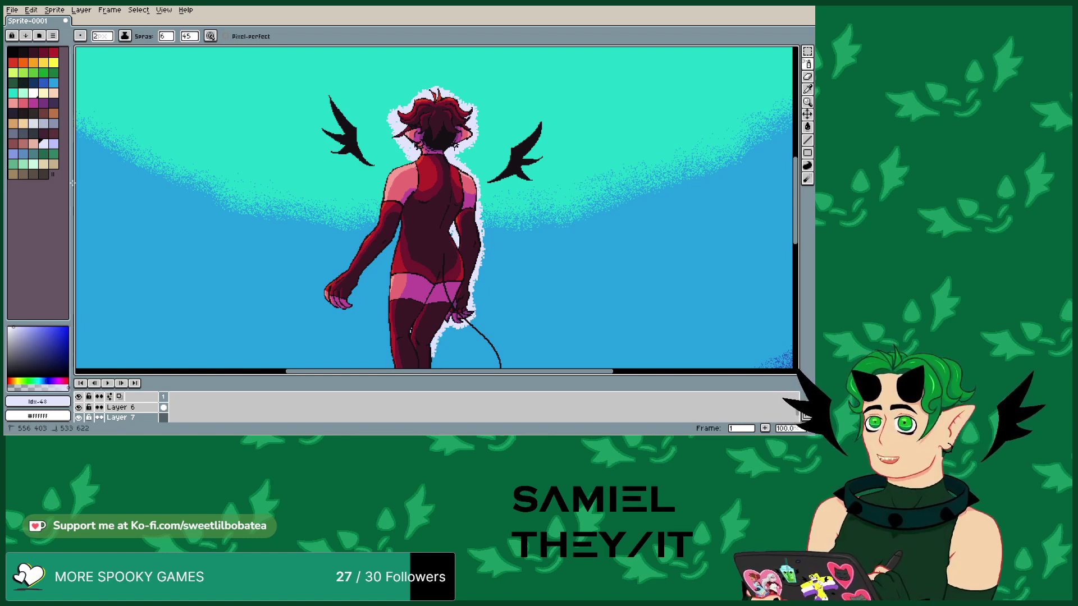
pyautogui.moveTo(397, 222); pyautogui.dragTo(387, 272)
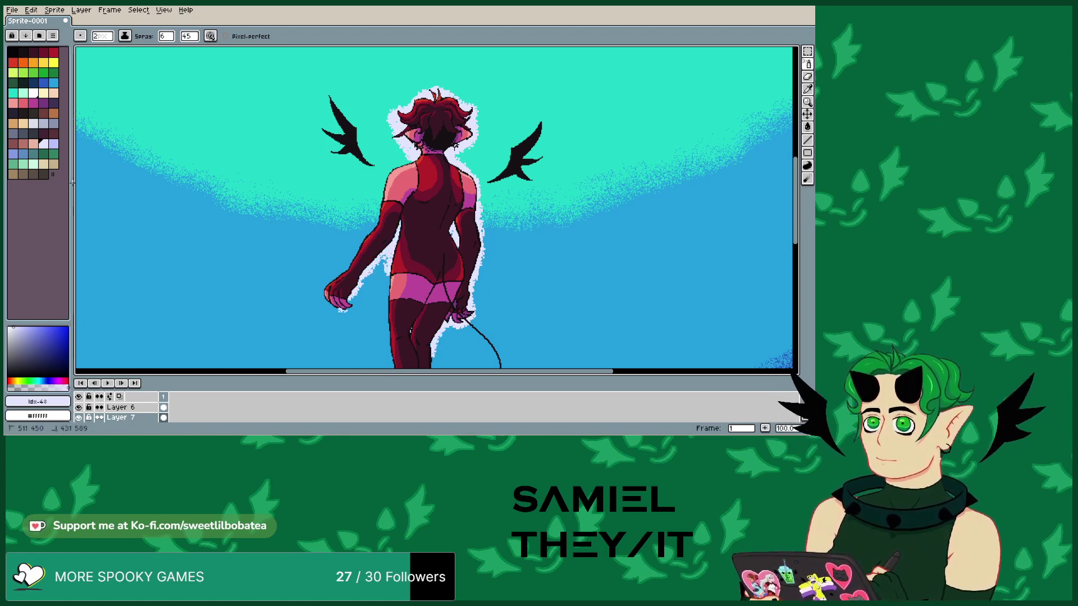
pyautogui.moveTo(343, 312)
pyautogui.mouseDown()
pyautogui.moveTo(355, 298)
pyautogui.moveTo(343, 270)
pyautogui.moveTo(394, 168)
pyautogui.mouseUp()
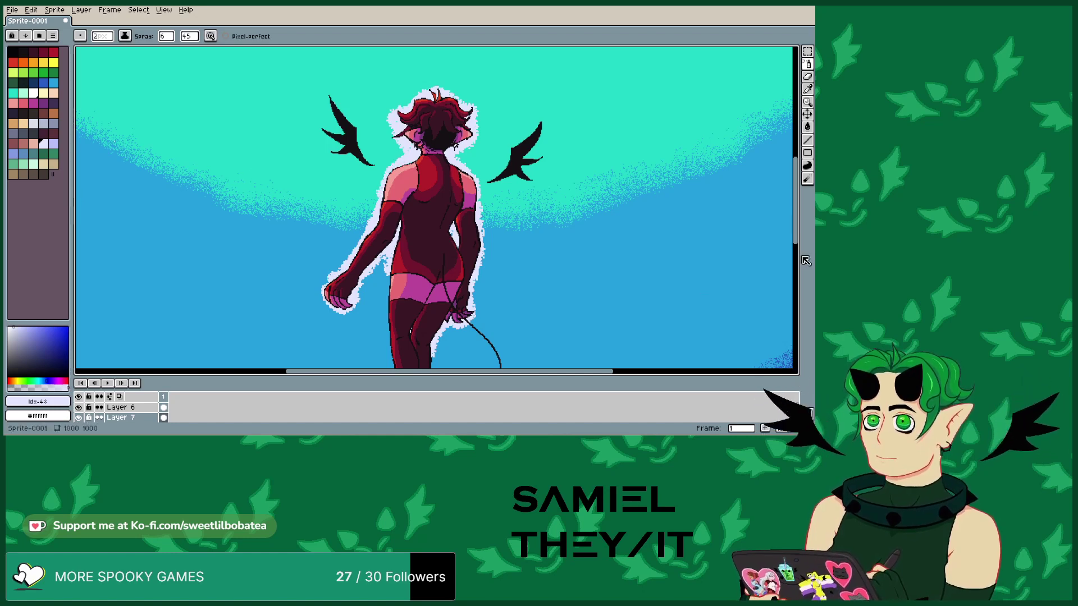
# - Extend the pale lavender glow down both of the figure's legs and around the feet
pyautogui.moveTo(795, 240); pyautogui.dragTo(785, 270)
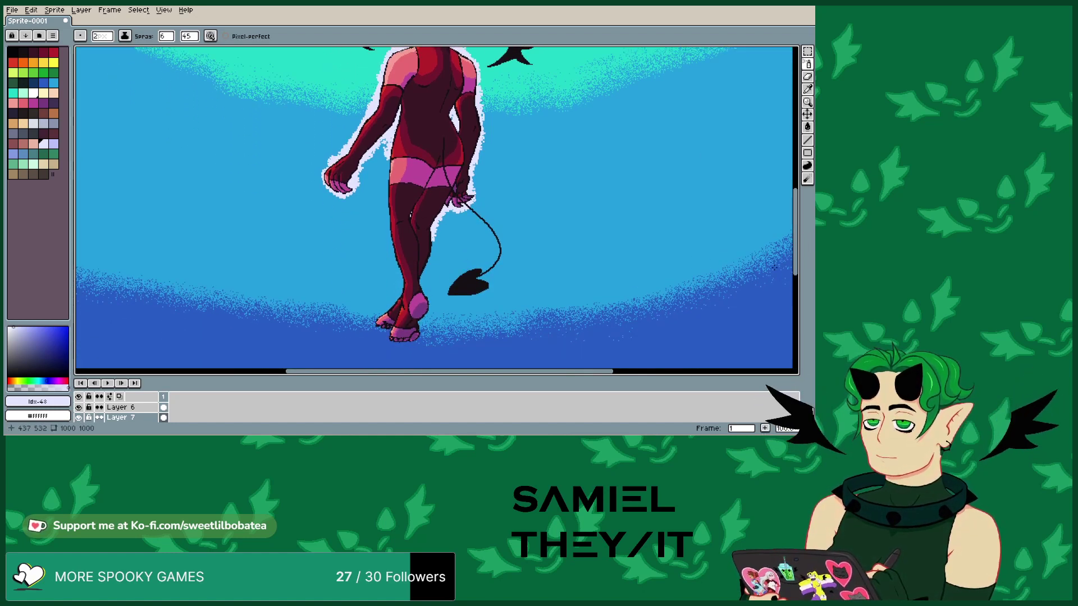
pyautogui.moveTo(384, 188); pyautogui.dragTo(401, 283)
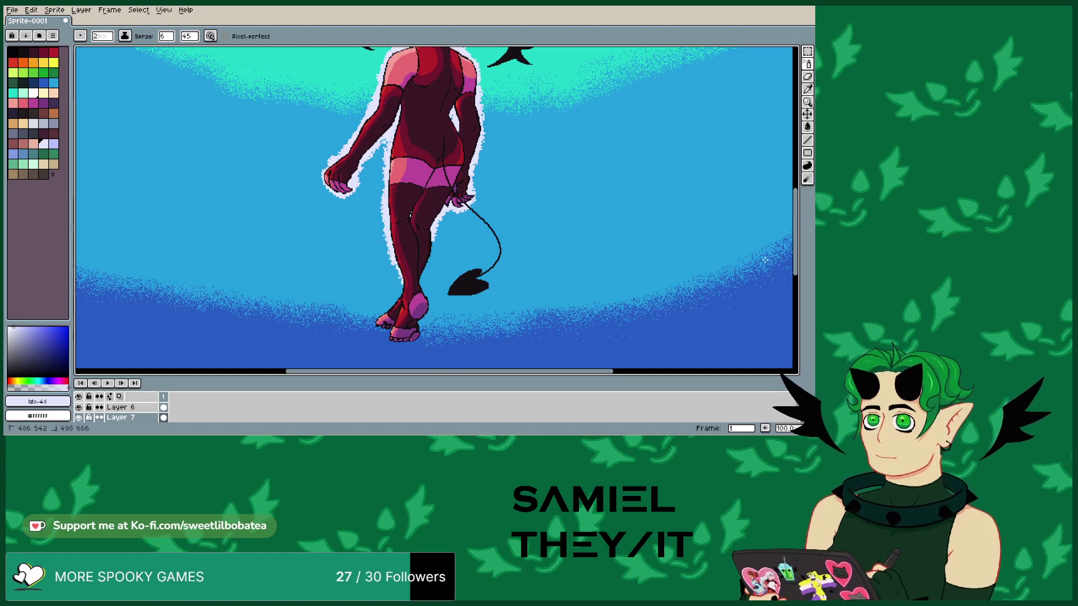
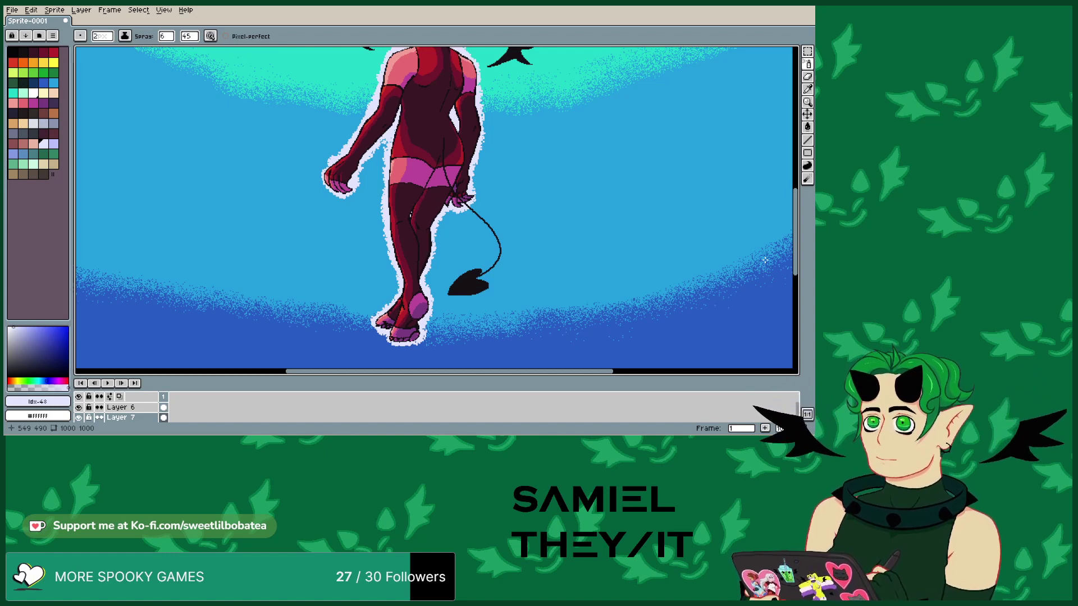
pyautogui.scroll(-1, 710, 309)
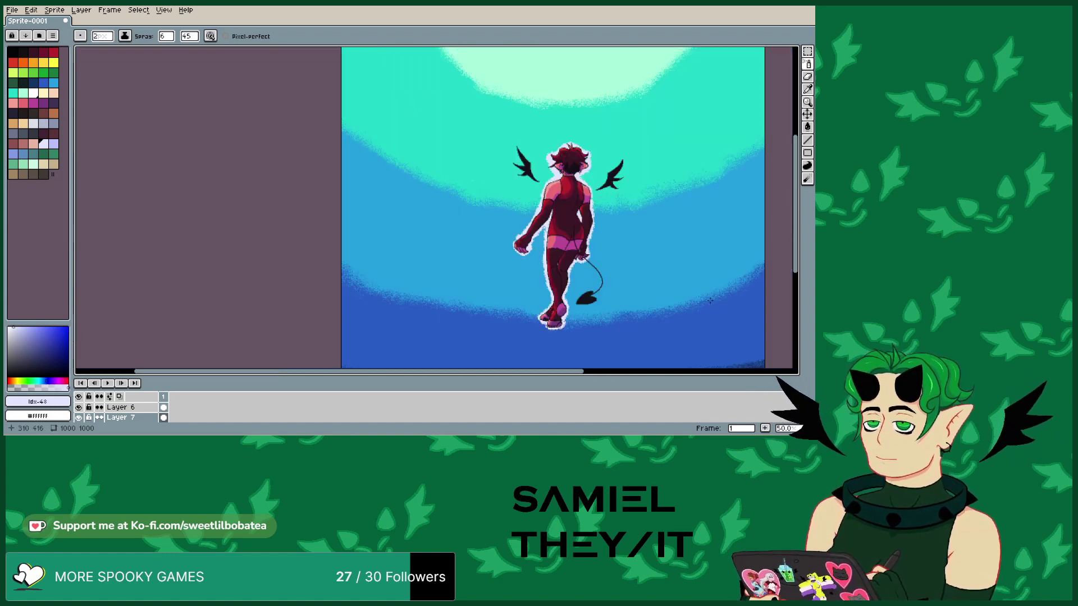
# - Choose light periwinkle (#b9bffb) and spray it as inner shading in the glow along the figure's body, arms and legs
pyautogui.moveTo(800, 260); pyautogui.dragTo(799, 272)
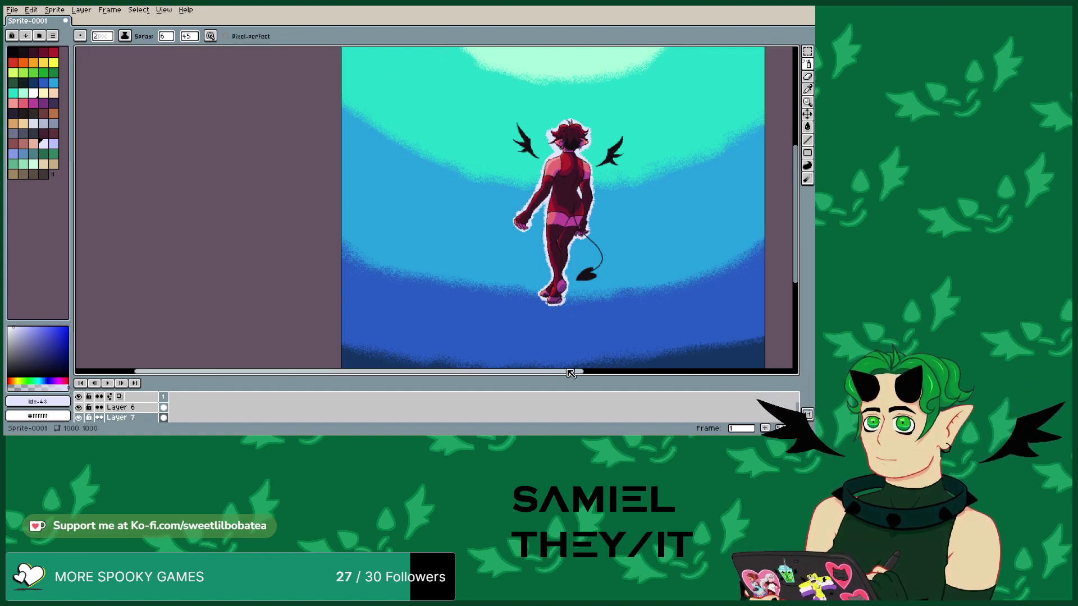
pyautogui.moveTo(573, 373); pyautogui.dragTo(639, 371)
pyautogui.scroll(1, 547, 235)
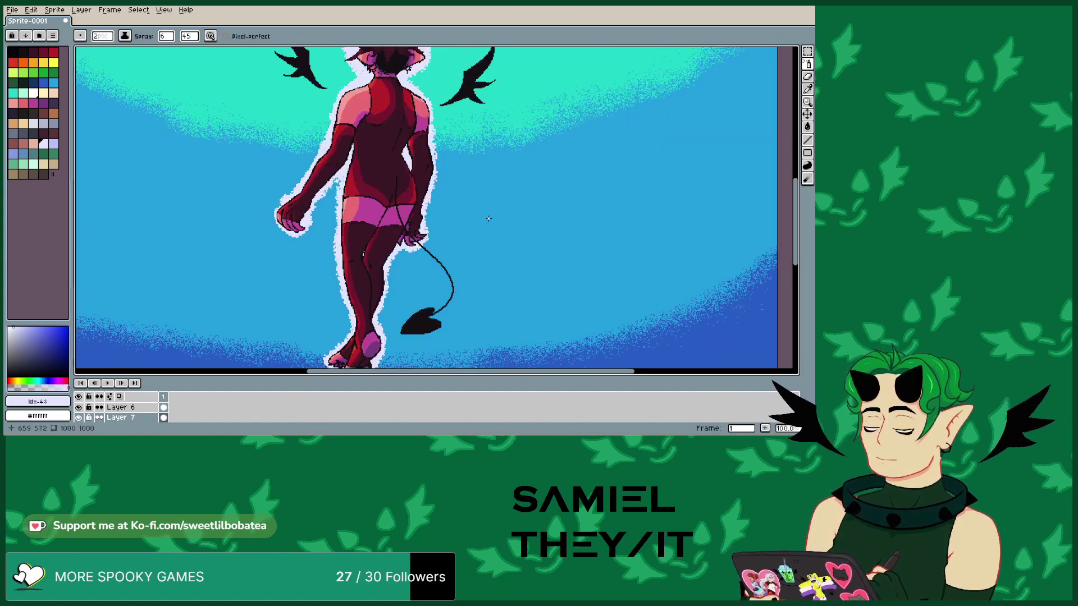
pyautogui.scroll(-1, 522, 235)
pyautogui.click(53, 143)
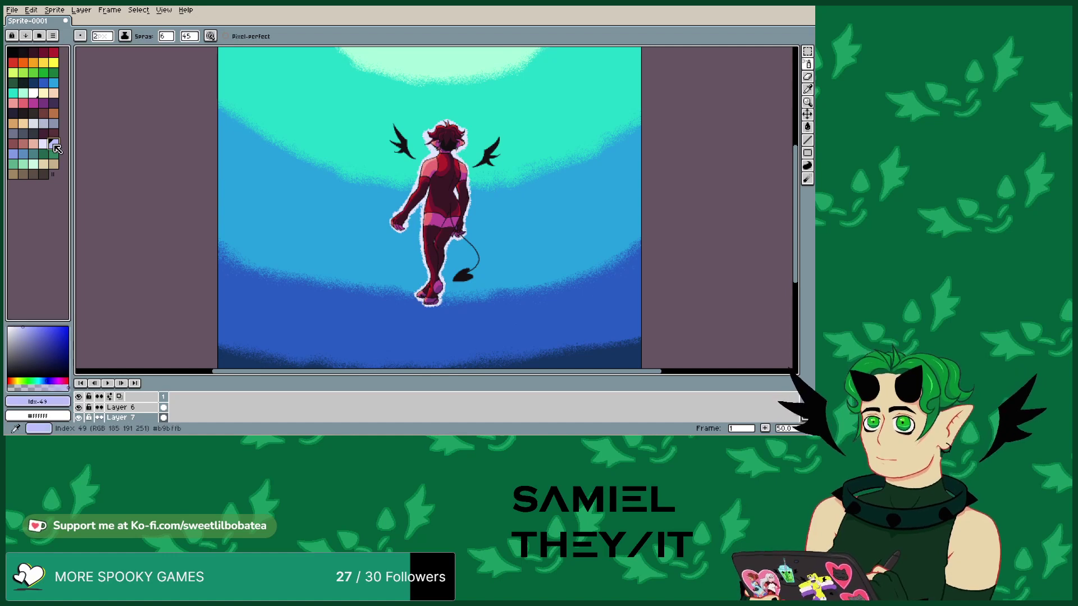
pyautogui.scroll(1, 147, 194)
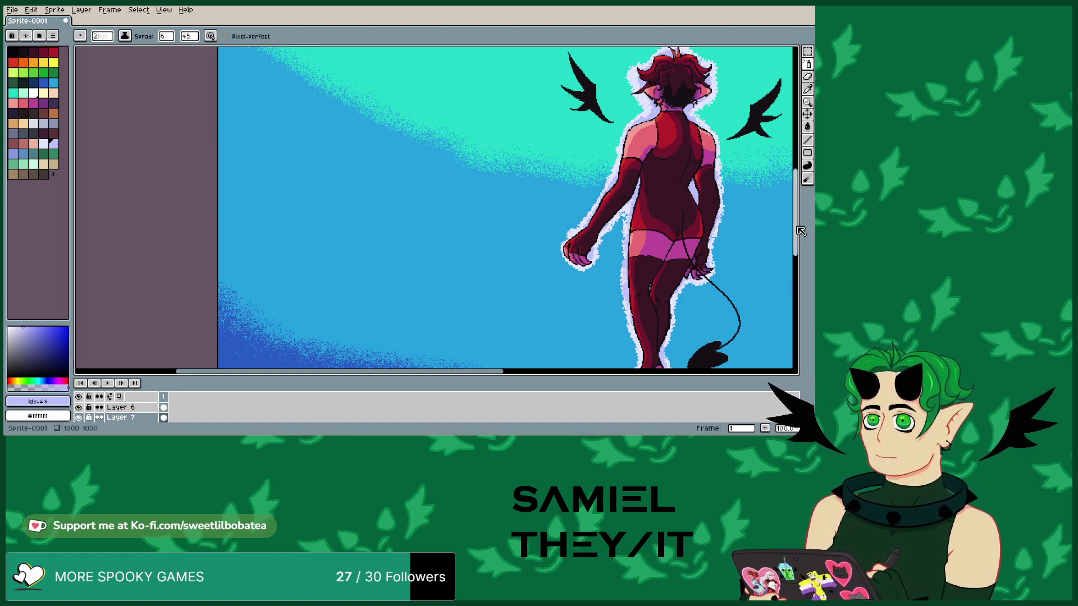
pyautogui.moveTo(795, 224); pyautogui.dragTo(794, 236)
pyautogui.moveTo(494, 371); pyautogui.dragTo(578, 366)
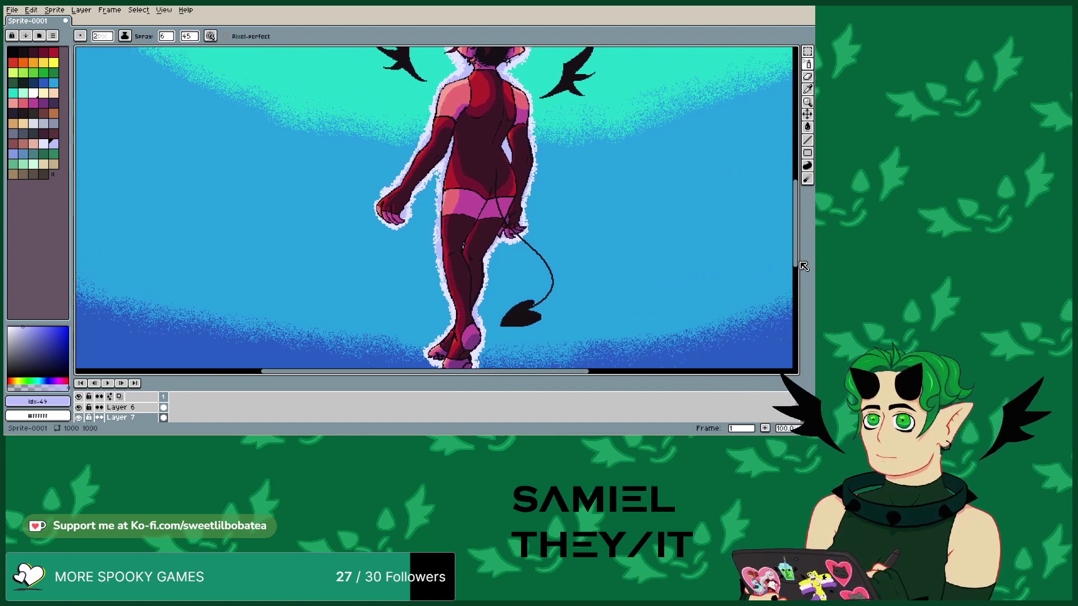
pyautogui.moveTo(795, 262); pyautogui.dragTo(790, 279)
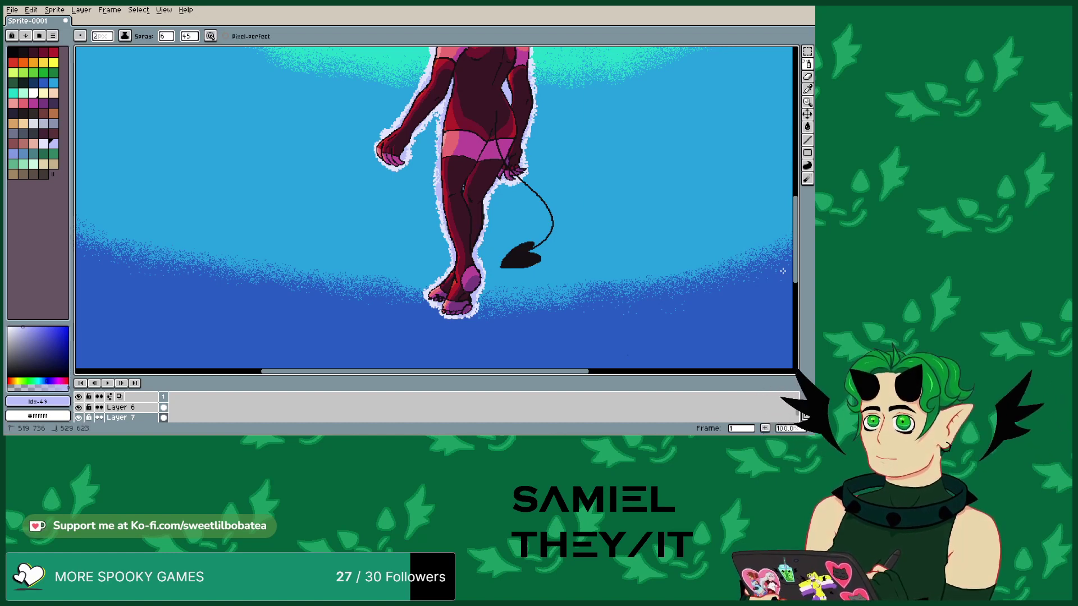
pyautogui.moveTo(796, 250)
pyautogui.mouseDown()
pyautogui.moveTo(799, 213)
pyautogui.moveTo(797, 244)
pyautogui.mouseUp()
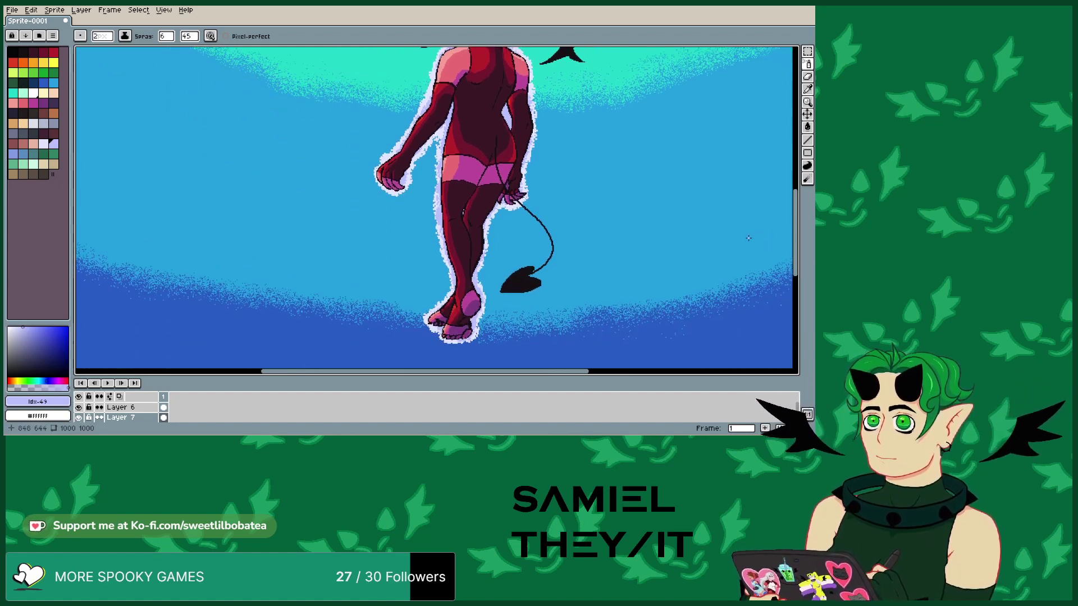
# - Open the layer properties of Layer 7, which holds the glow, and set its blend mode to Multiply
pyautogui.scroll(-2, 653, 257)
pyautogui.scroll(1, 705, 233)
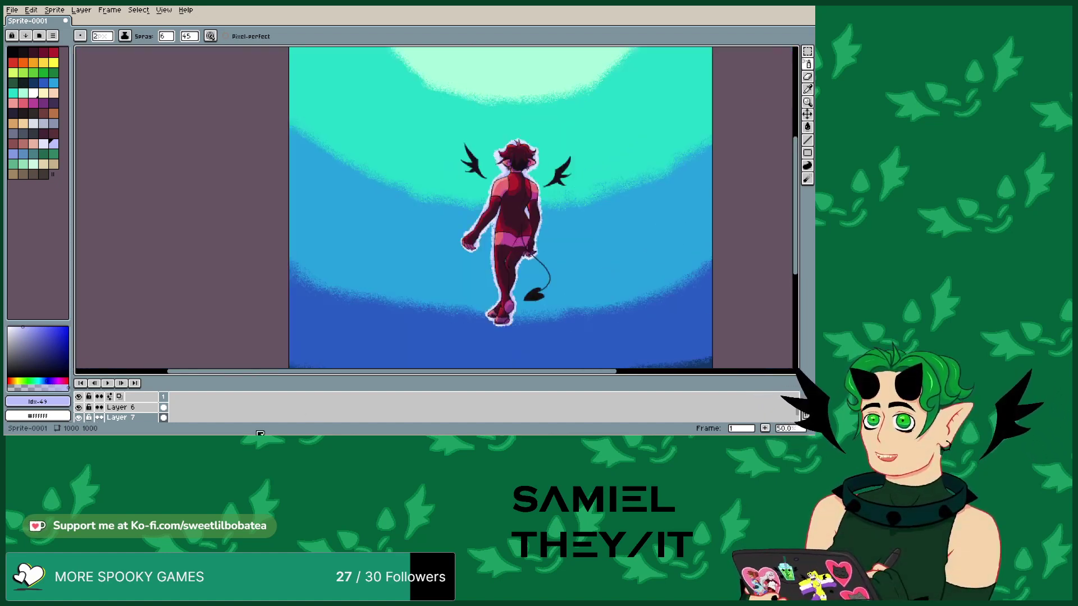
pyautogui.moveTo(120, 417); pyautogui.dragTo(125, 409)
pyautogui.doubleClick(124, 411)
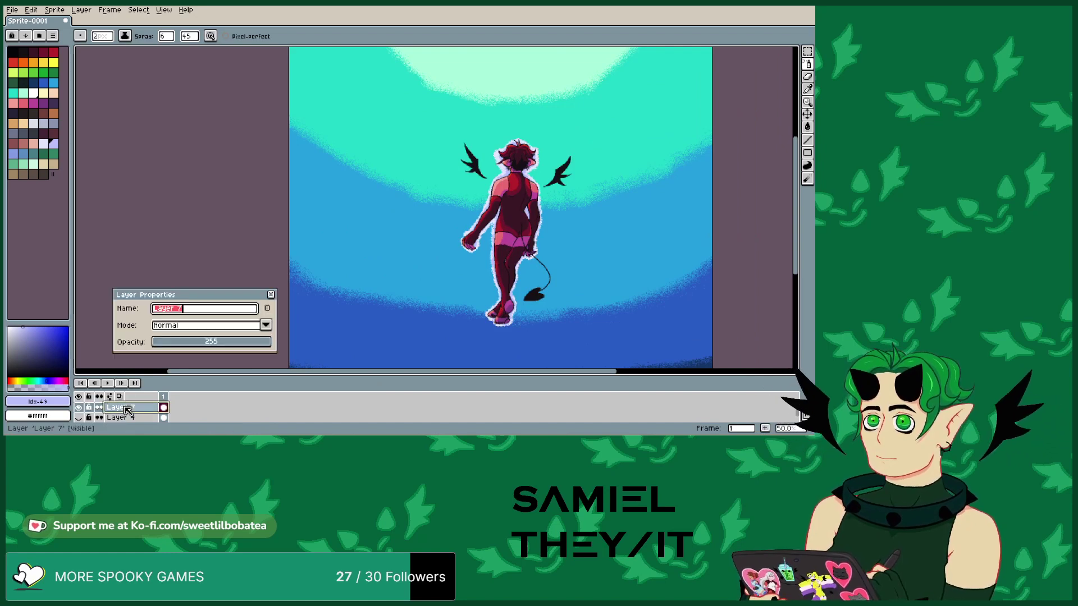
pyautogui.click(264, 325)
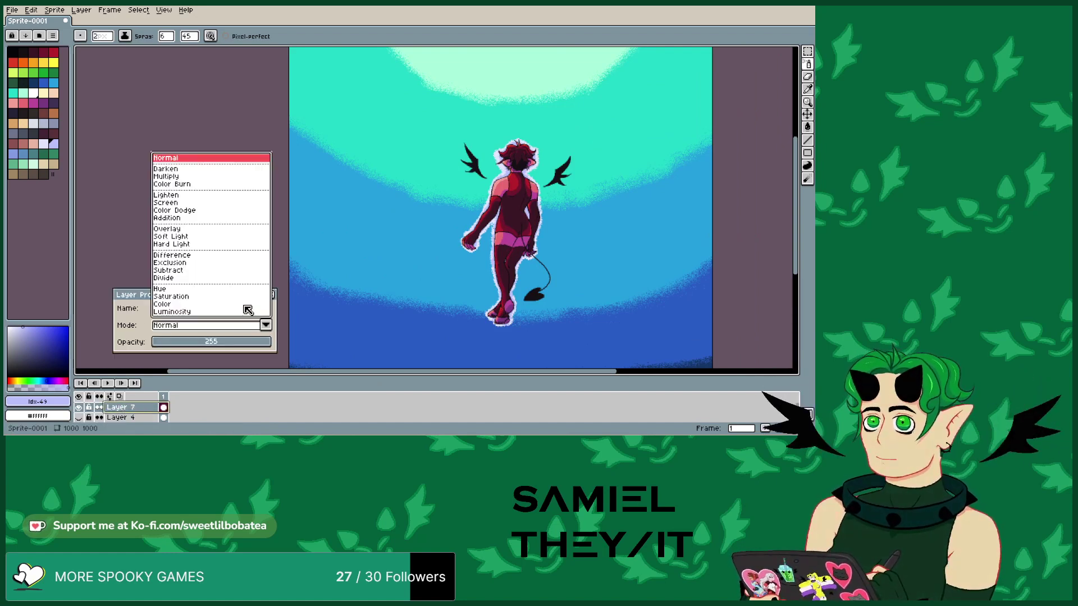
pyautogui.click(178, 177)
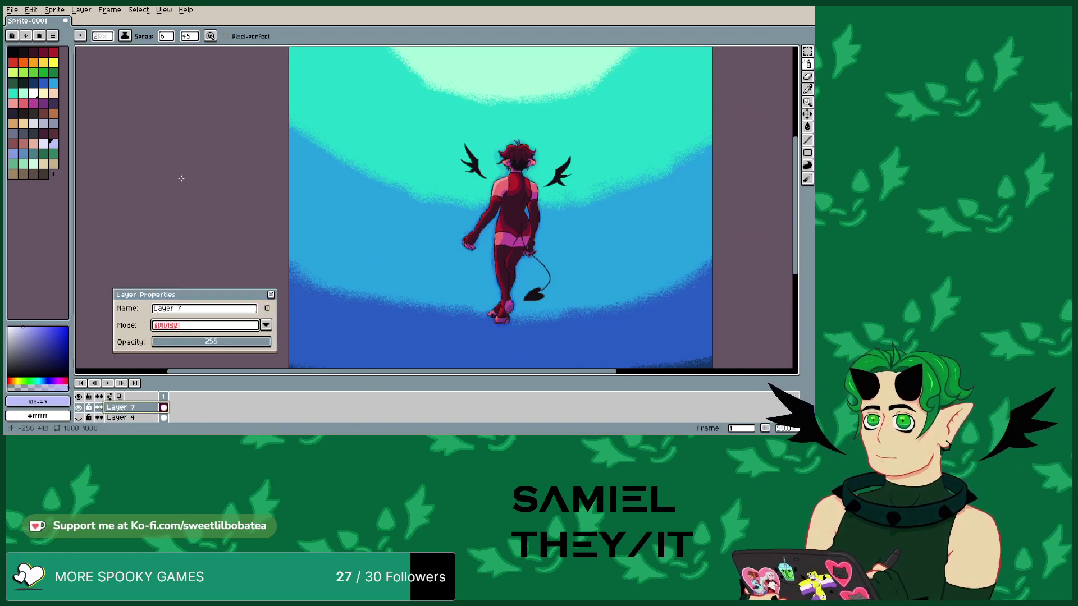
# - Show the hidden background layers with the crossing lines and dark silhouettes, including Layer 2
pyautogui.scroll(-3, 78, 416)
pyautogui.click(79, 417)
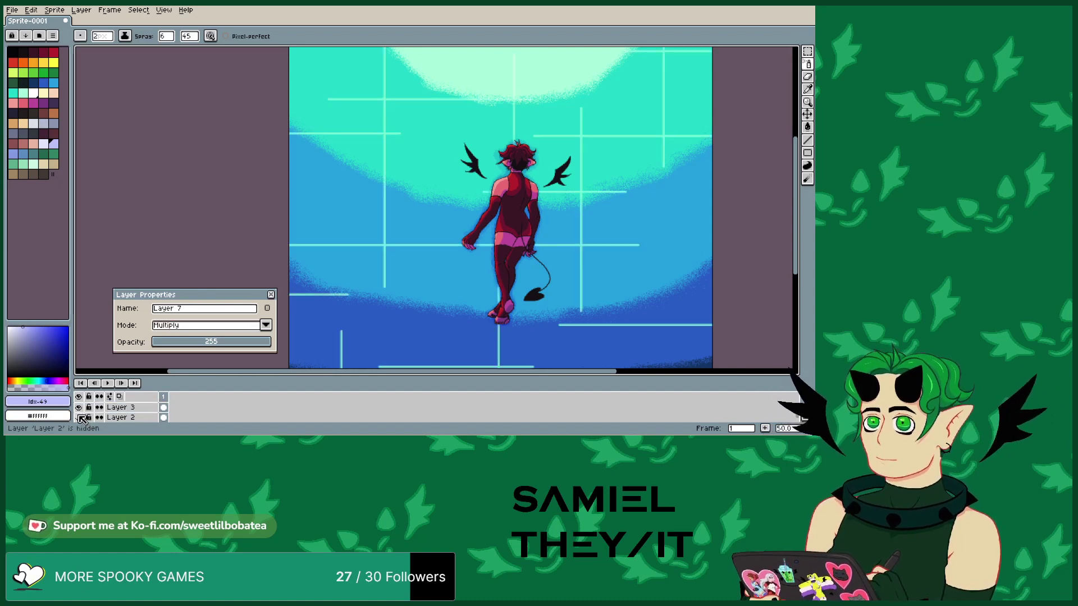
pyautogui.click(80, 418)
# - Try the Color Burn, Lighten and Screen blend modes on Layer 7's glow
pyautogui.click(266, 325)
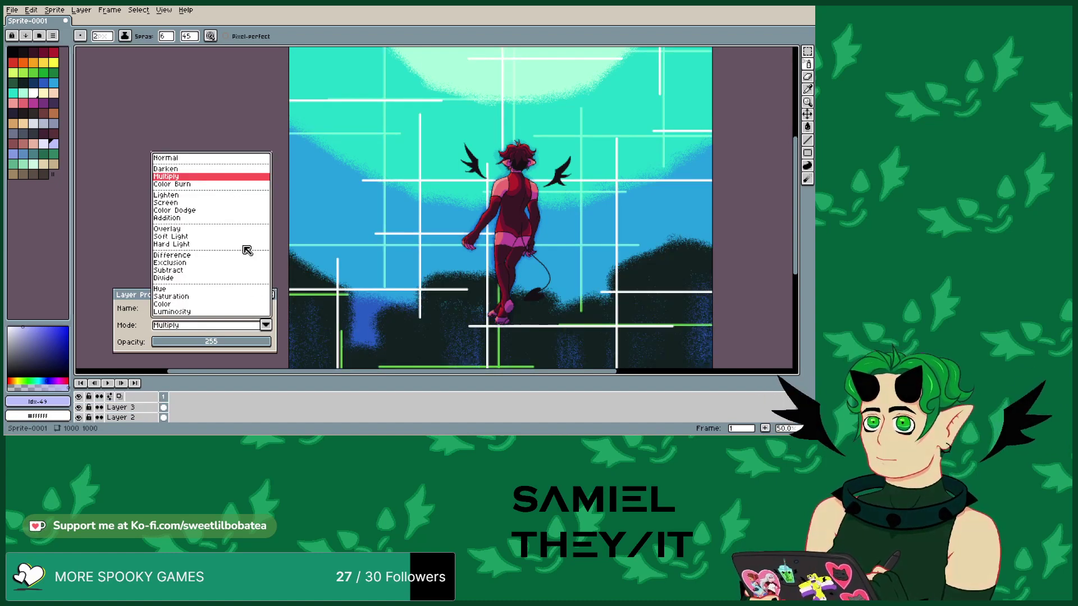
pyautogui.click(212, 185)
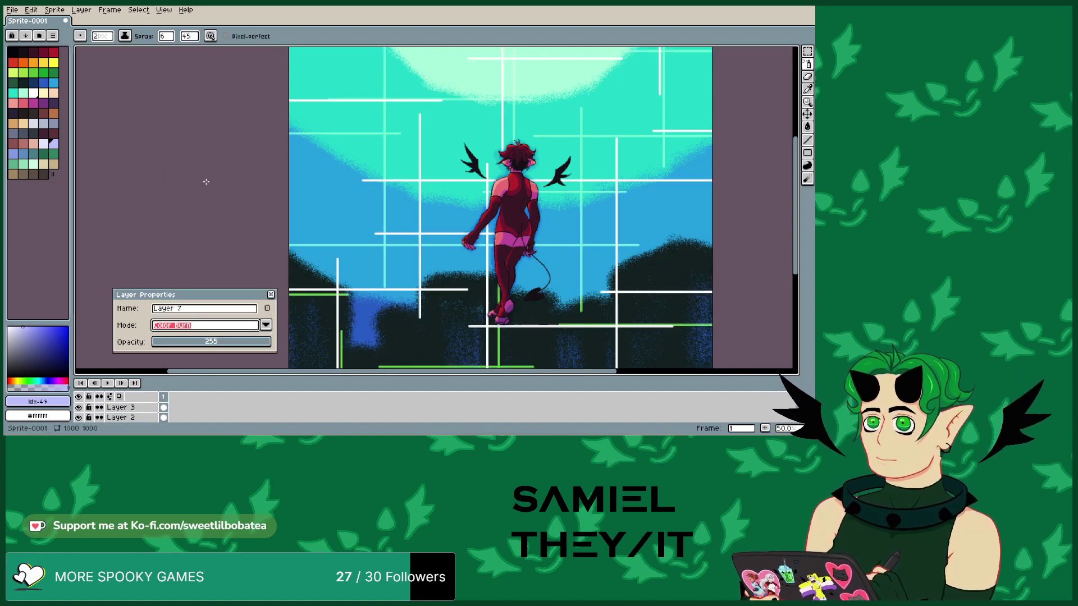
pyautogui.click(266, 325)
pyautogui.click(203, 196)
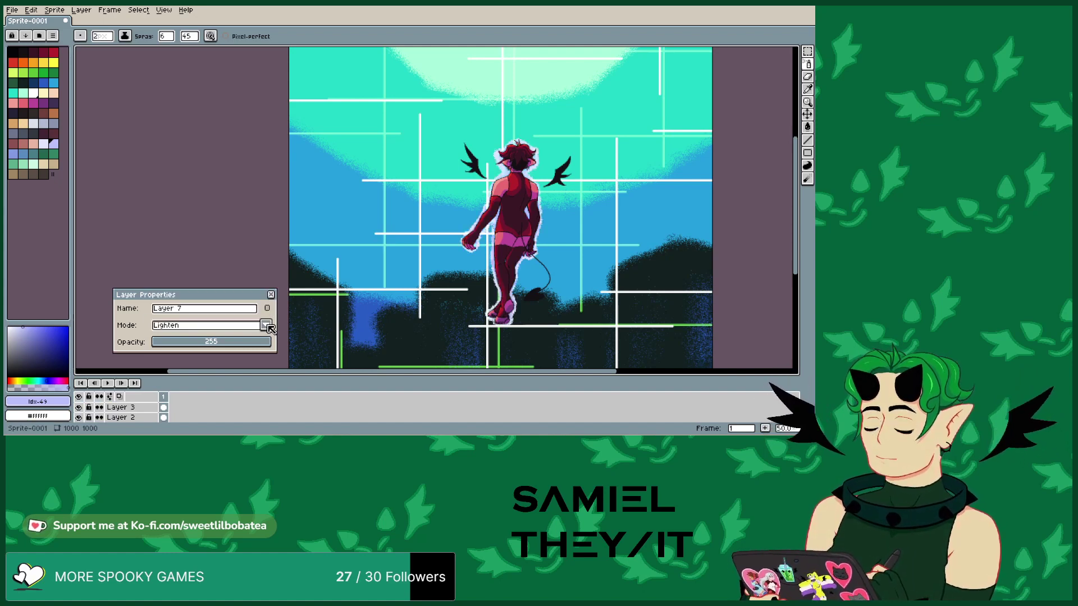
pyautogui.click(266, 326)
pyautogui.click(197, 209)
# - Try the Color Dodge, Addition and Overlay blend modes on Layer 7's glow
pyautogui.click(265, 325)
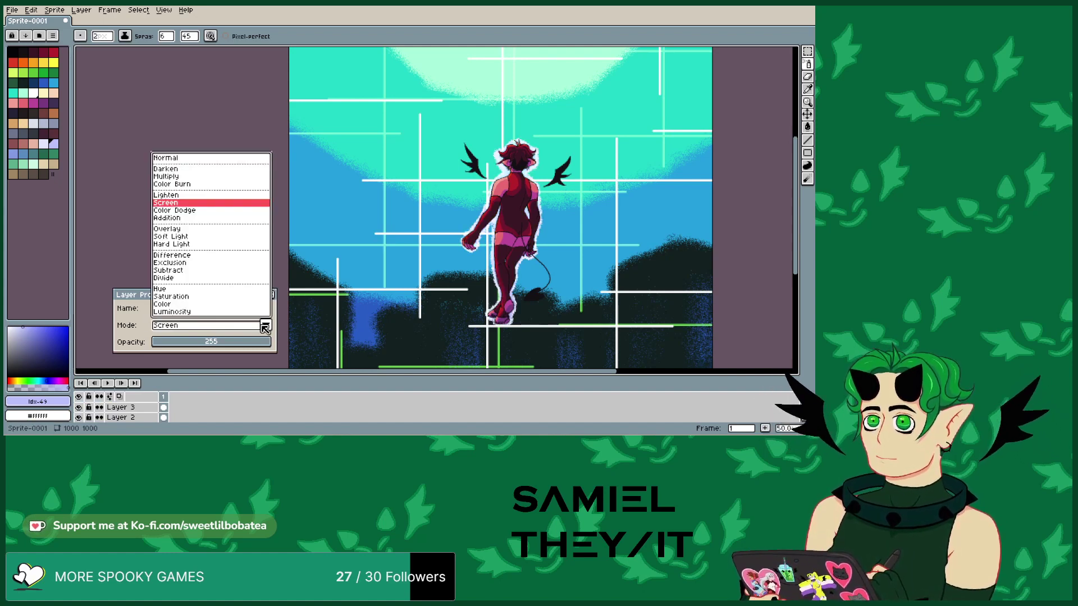
pyautogui.click(200, 216)
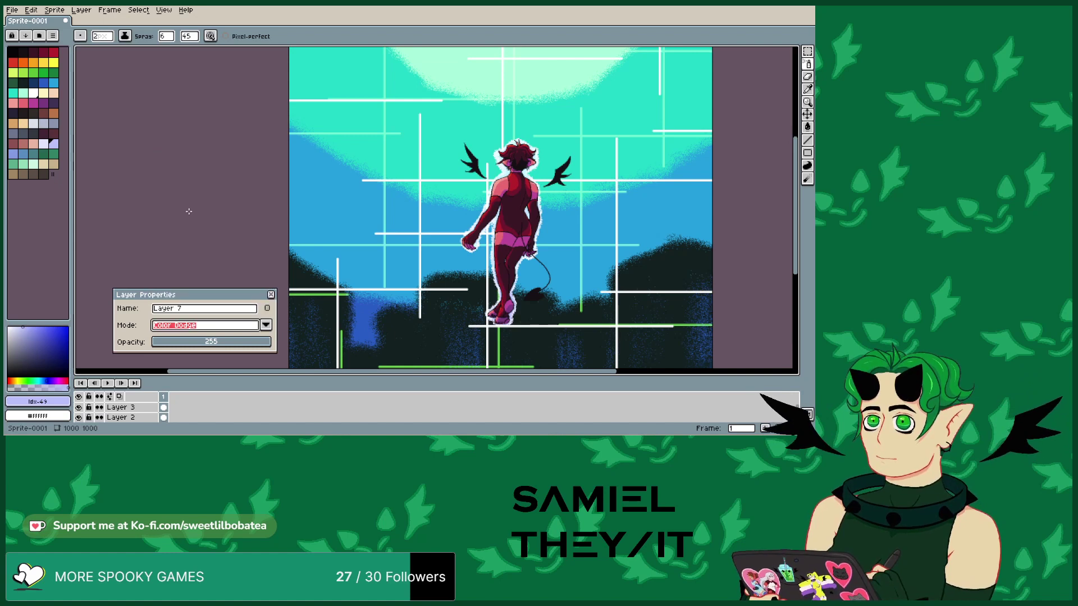
pyautogui.click(265, 325)
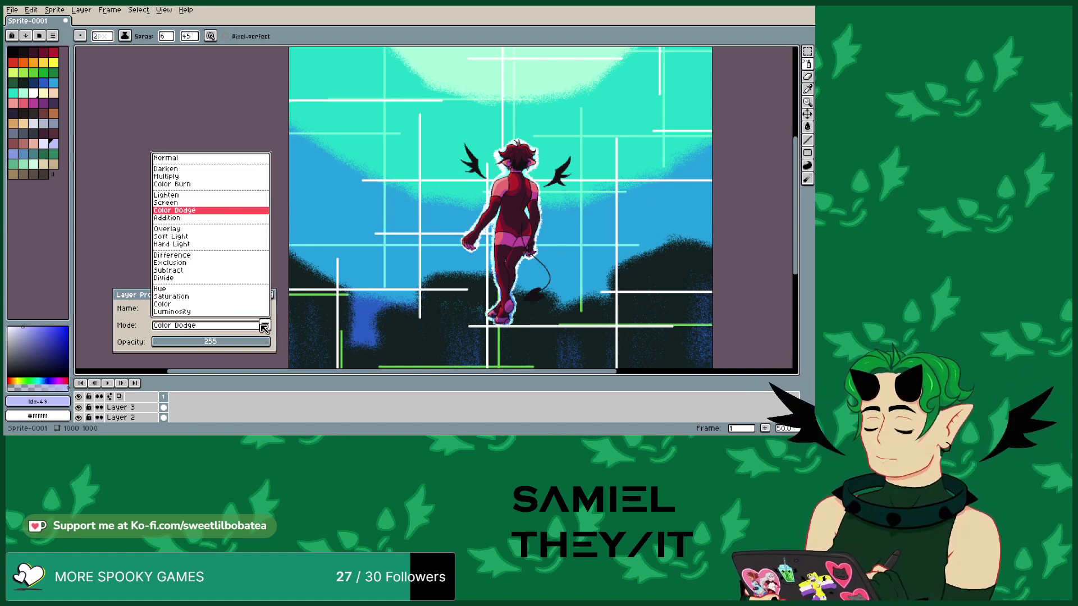
pyautogui.click(184, 218)
pyautogui.click(265, 326)
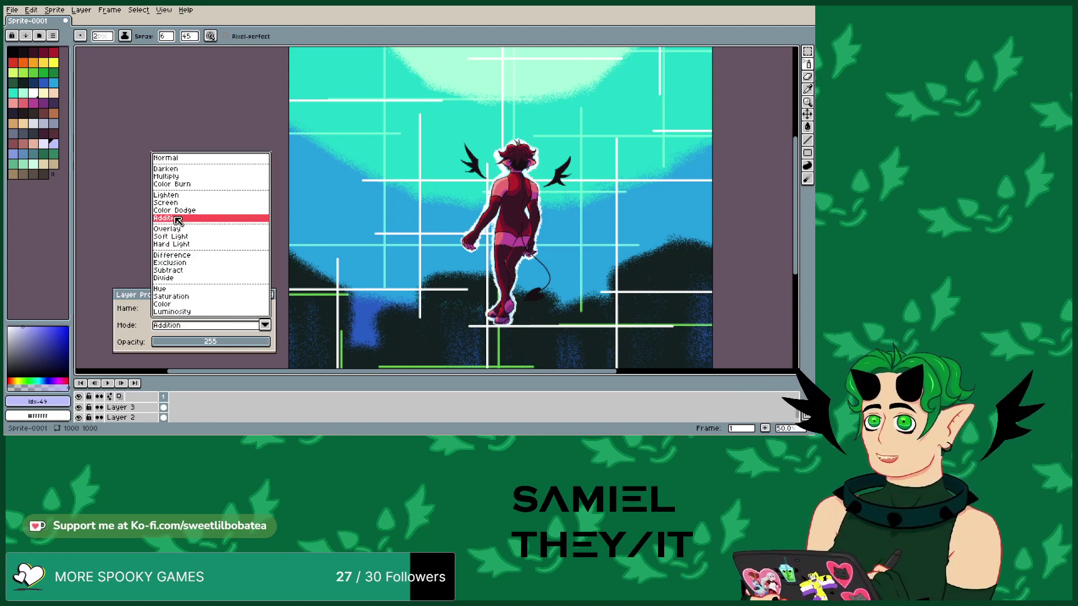
pyautogui.click(180, 219)
# - Try the Soft Light, Hard Light, Difference and Exclusion blend modes on Layer 7's glow
pyautogui.click(264, 325)
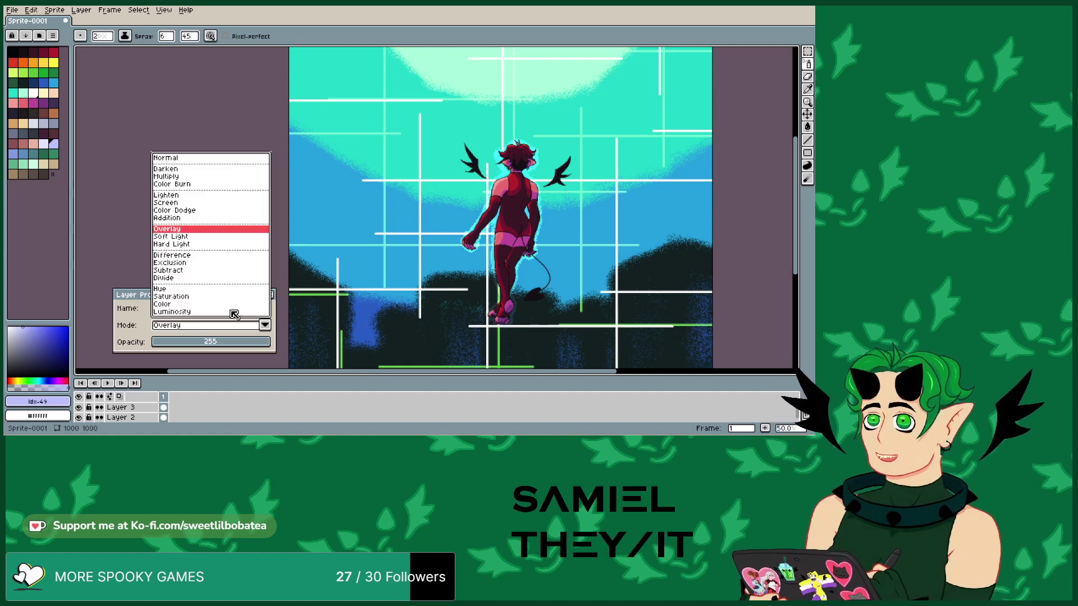
pyautogui.click(191, 237)
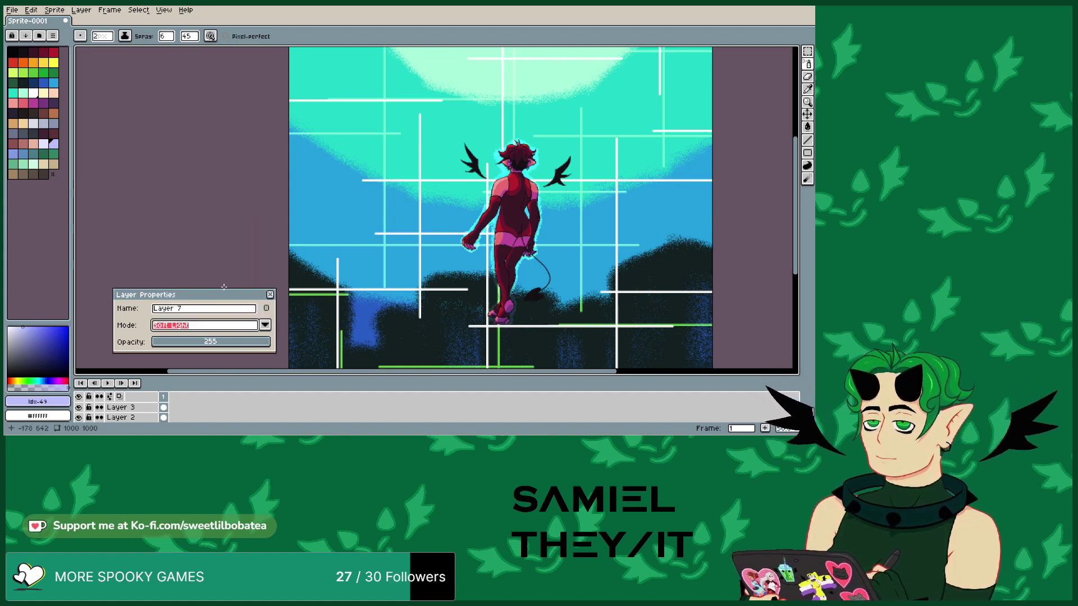
pyautogui.click(265, 325)
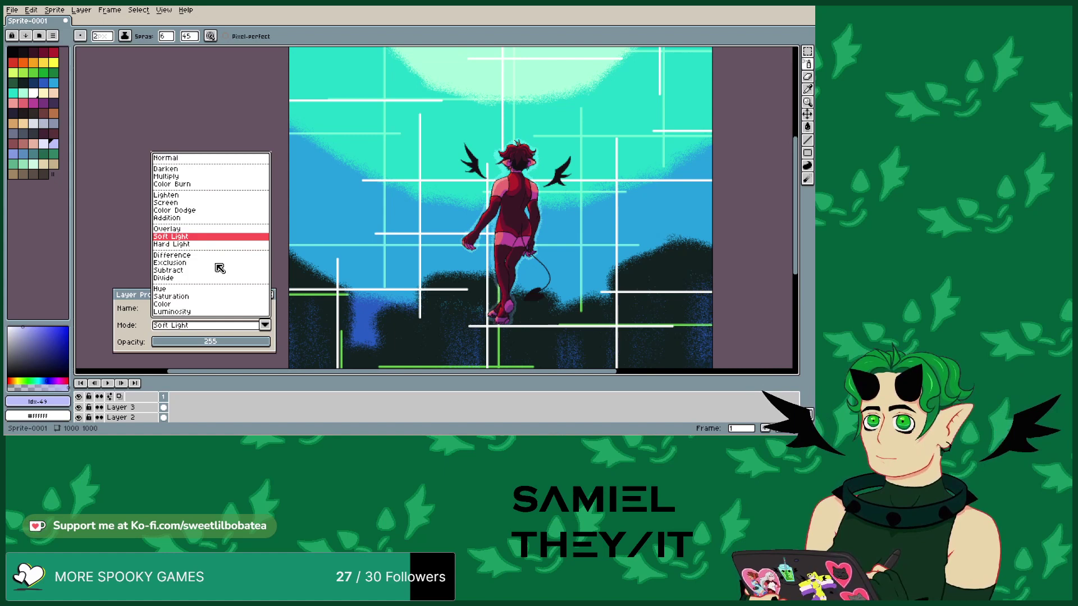
pyautogui.click(173, 245)
pyautogui.click(265, 326)
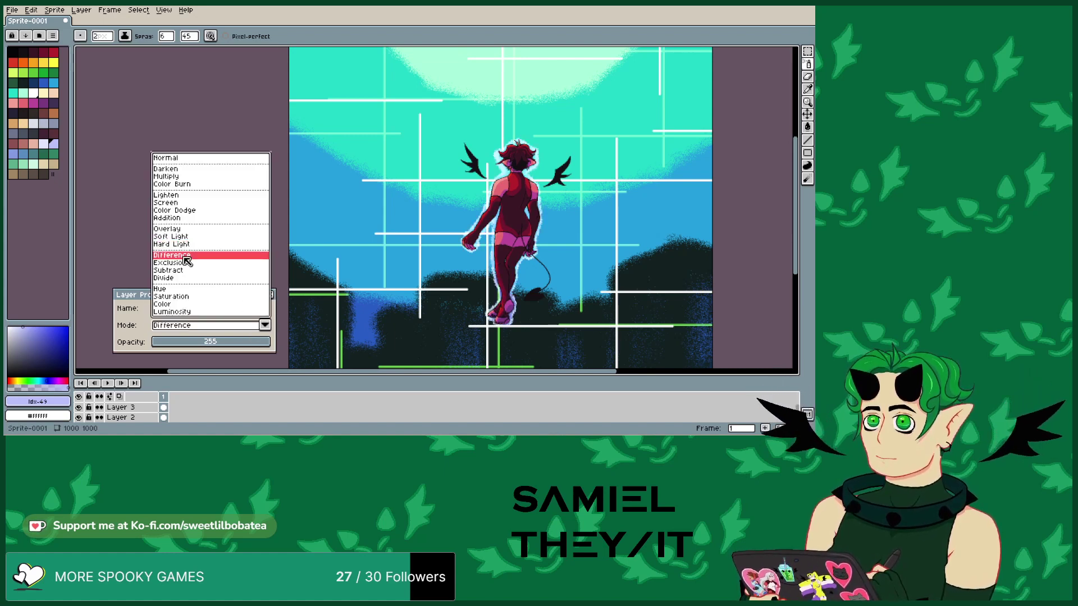
pyautogui.click(184, 256)
pyautogui.click(265, 326)
pyautogui.click(185, 262)
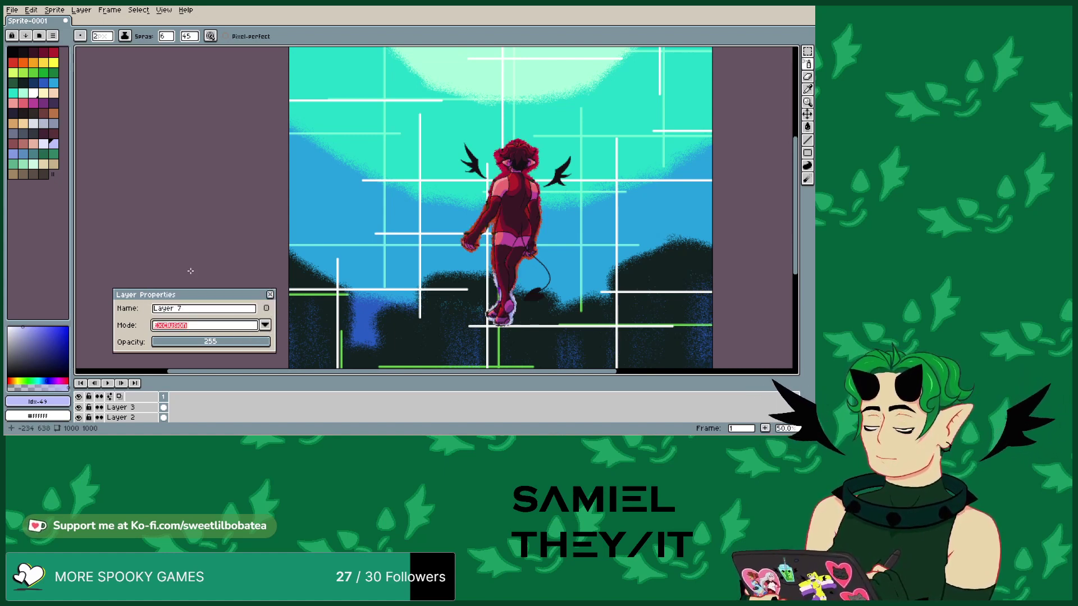
# - Try the Hue and Saturation blend modes on Layer 7's glow
pyautogui.click(265, 325)
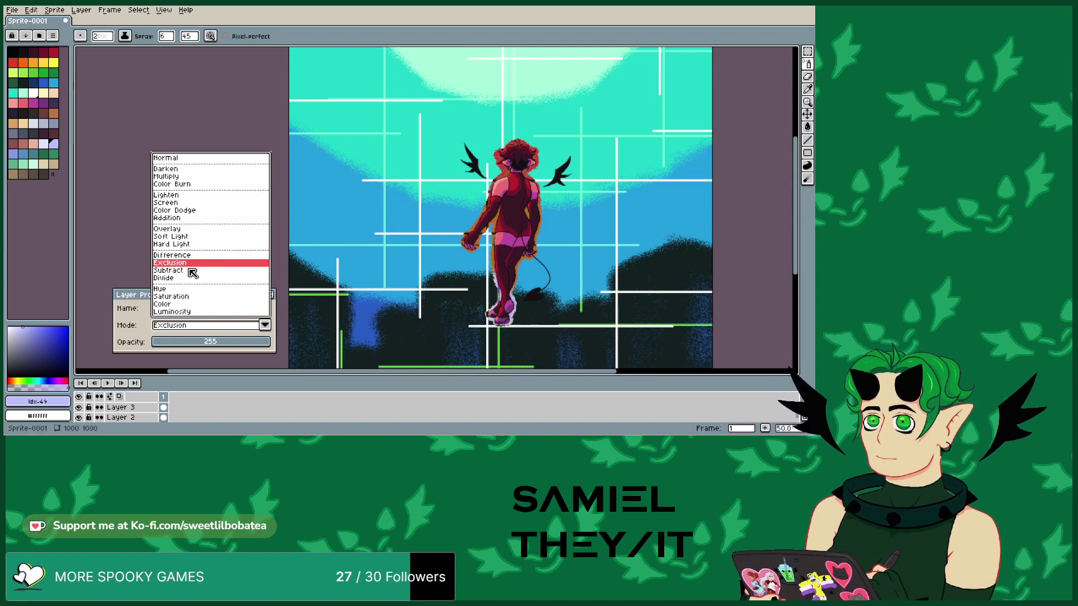
pyautogui.click(178, 289)
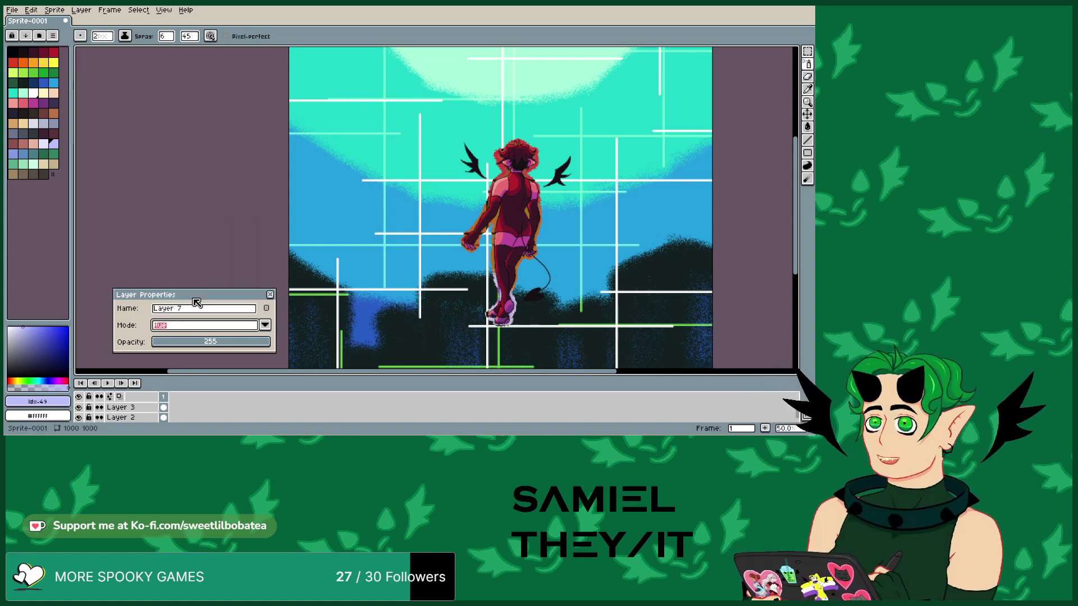
pyautogui.click(264, 327)
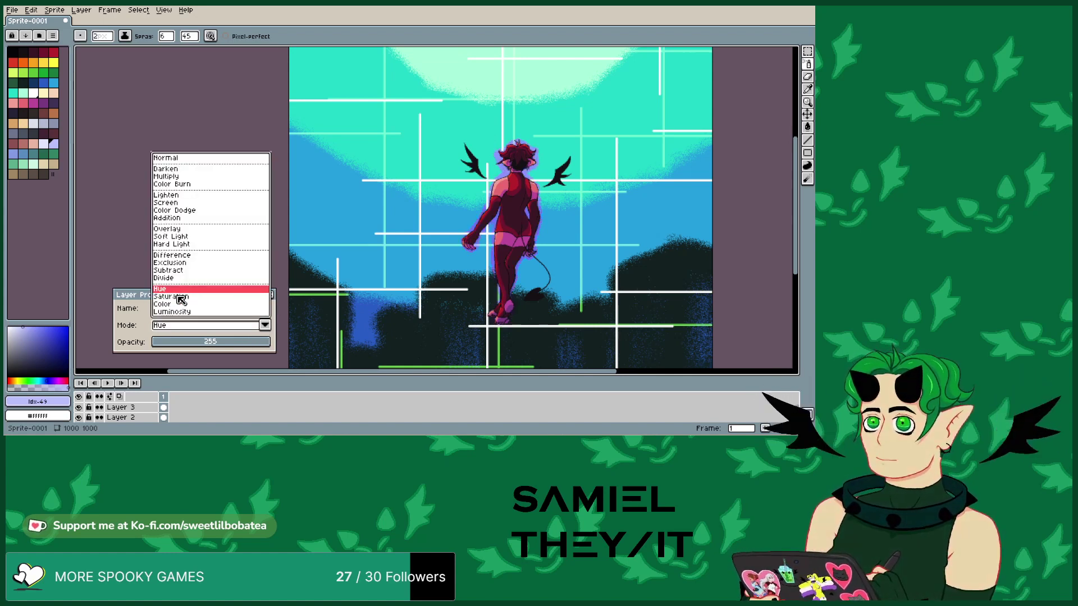
pyautogui.click(181, 298)
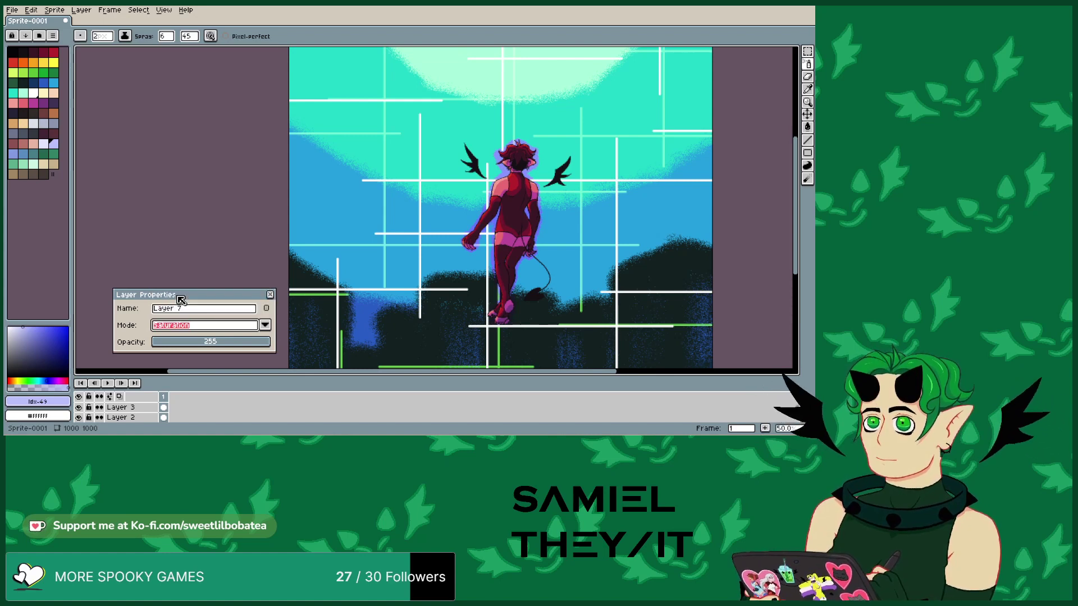
pyautogui.click(266, 326)
pyautogui.click(190, 297)
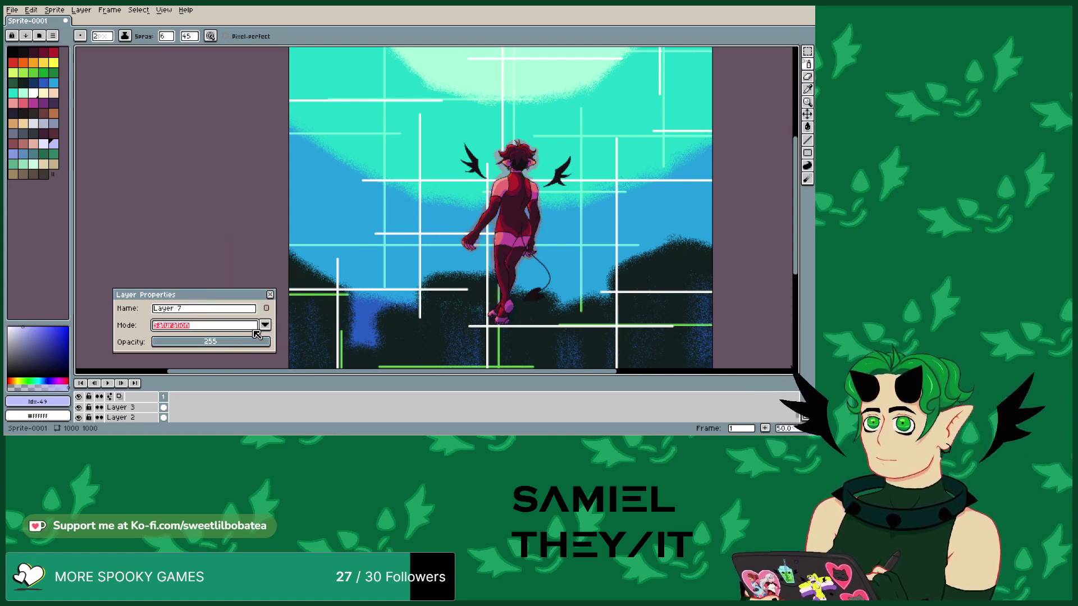
# - Try the Color blend mode on Layer 7 and set the layer to Luminosity
pyautogui.click(263, 327)
pyautogui.click(187, 312)
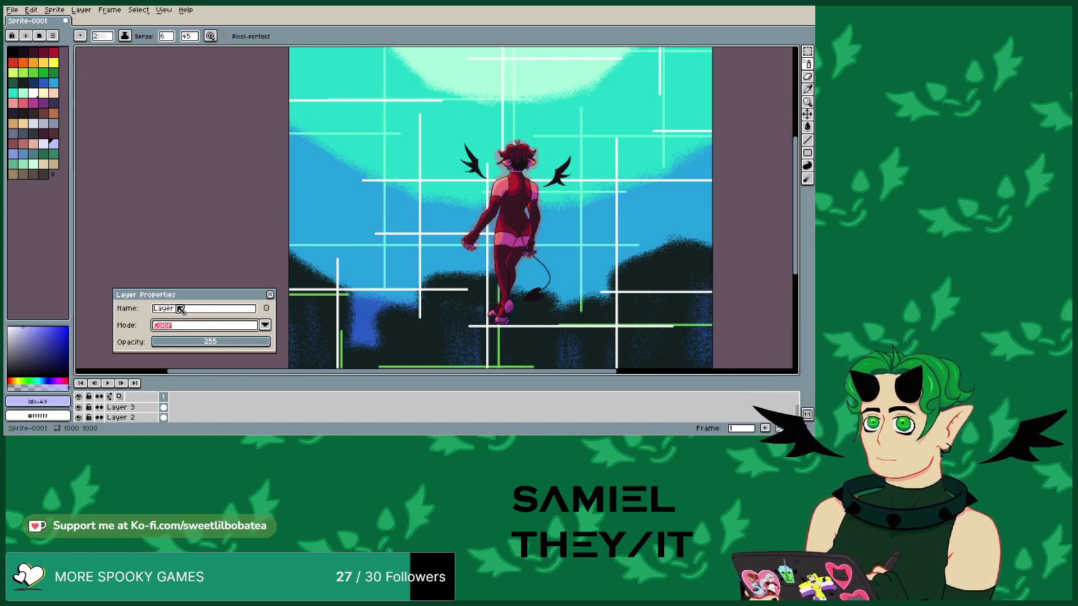
pyautogui.click(264, 327)
pyautogui.click(187, 312)
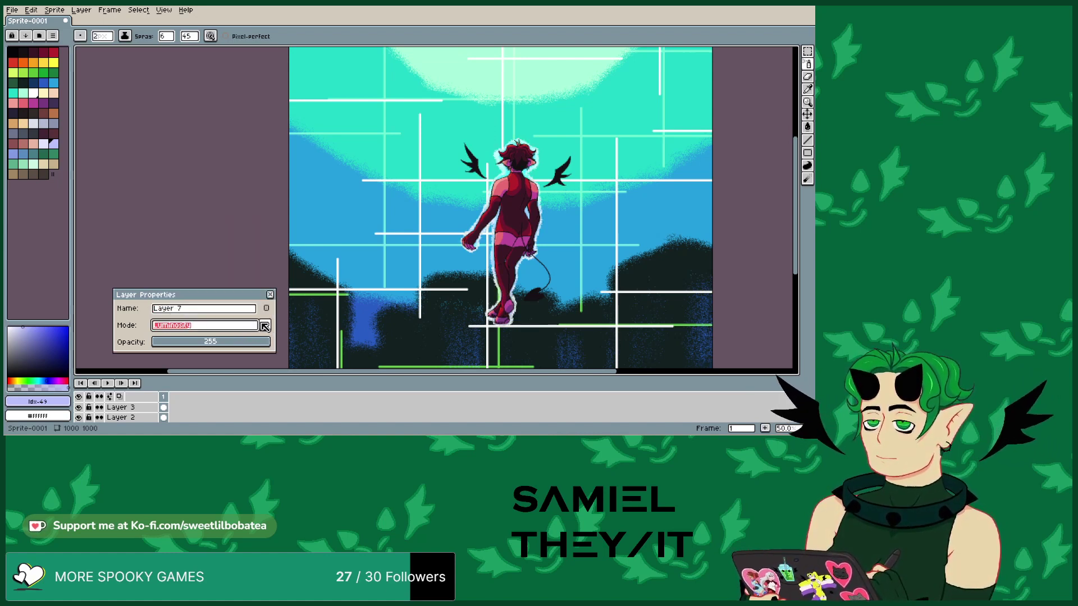
# - Examine the Luminosity glow around the figure's body and feet, both close up and against the whole background
pyautogui.scroll(-2, 498, 269)
pyautogui.scroll(2, 497, 269)
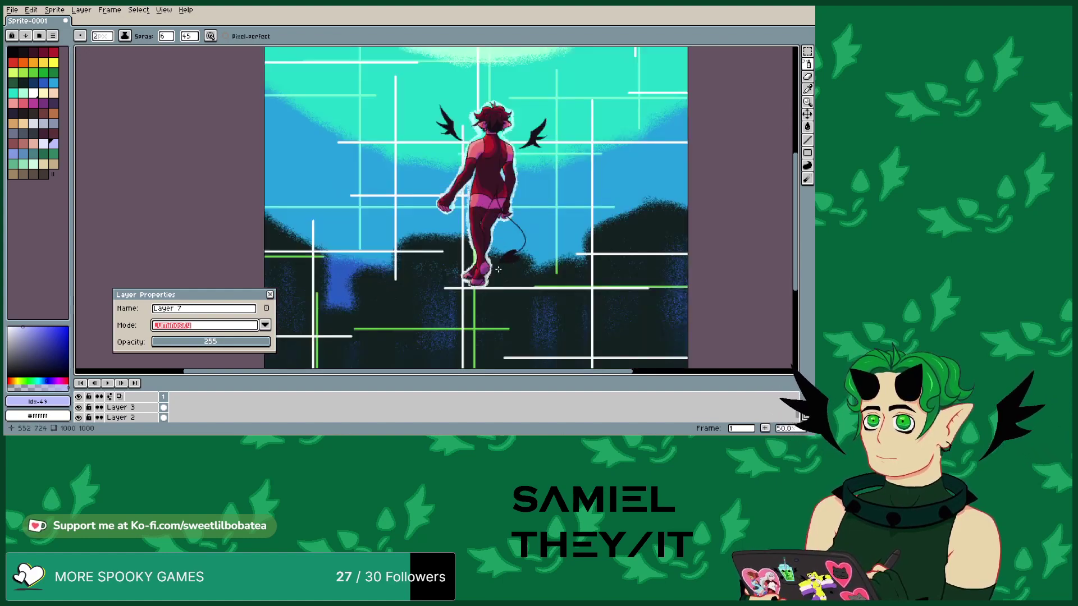
pyautogui.scroll(1, 498, 269)
pyautogui.scroll(-1, 498, 269)
pyautogui.scroll(1, 498, 269)
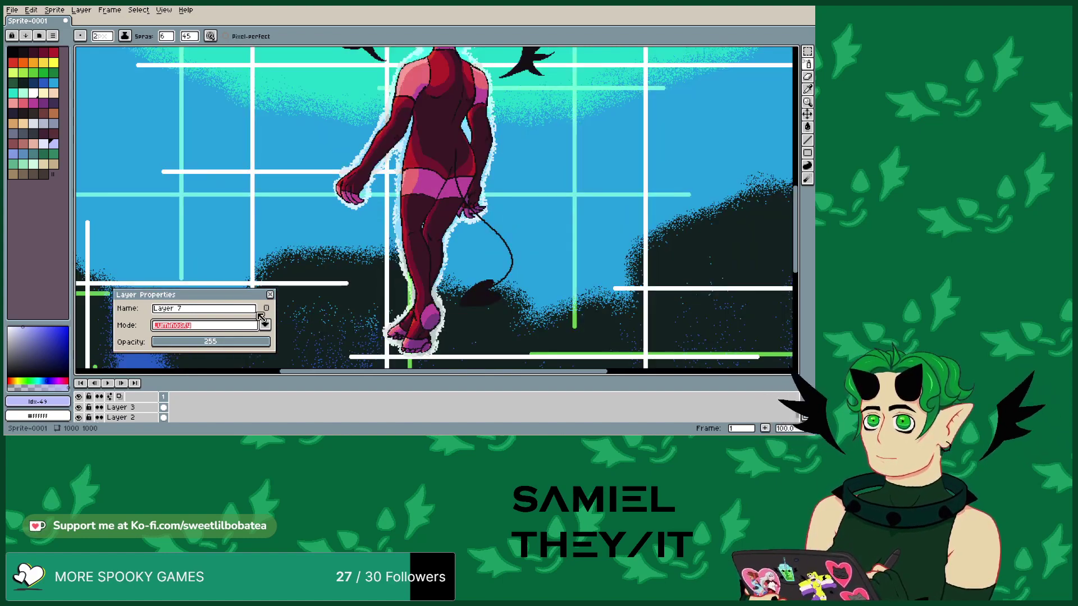
pyautogui.click(270, 295)
pyautogui.scroll(2, 143, 412)
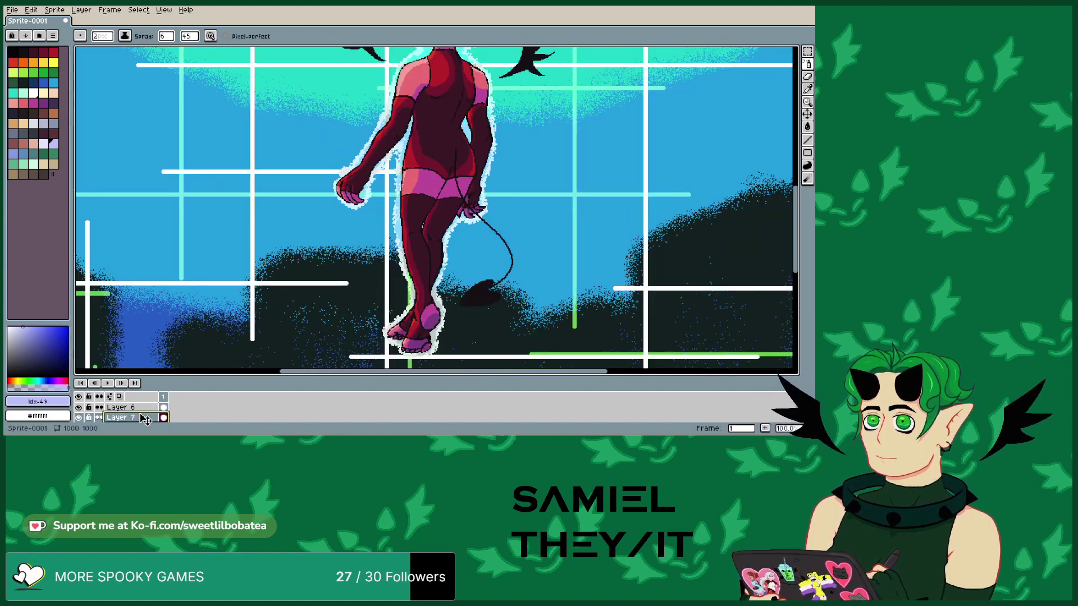
pyautogui.press('-')
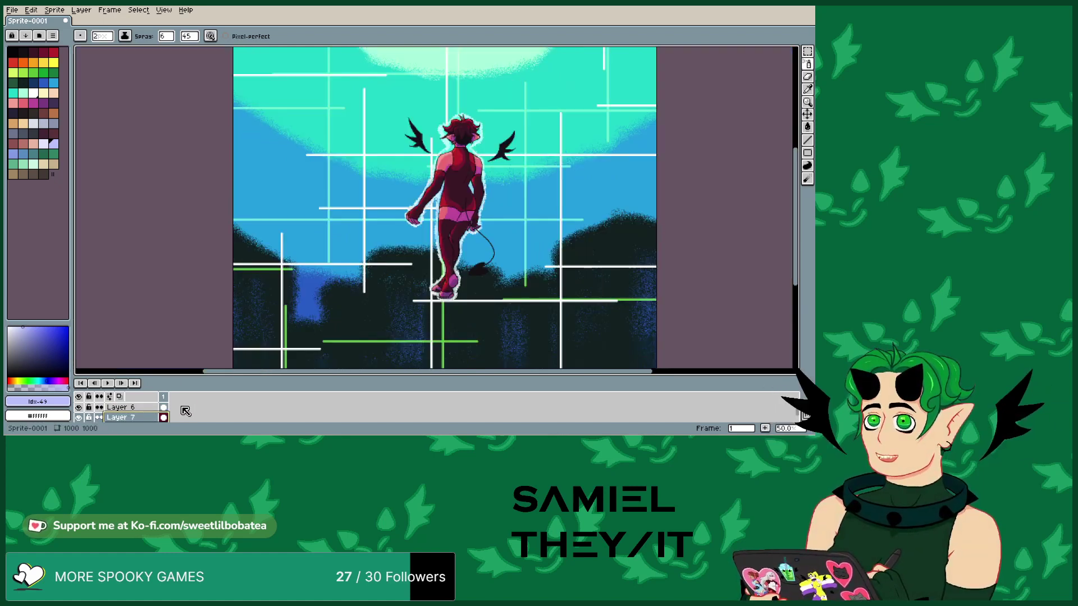
# - Set Layer 7's blend mode to Normal and check the glow around the figure
pyautogui.doubleClick(121, 417)
pyautogui.click(265, 325)
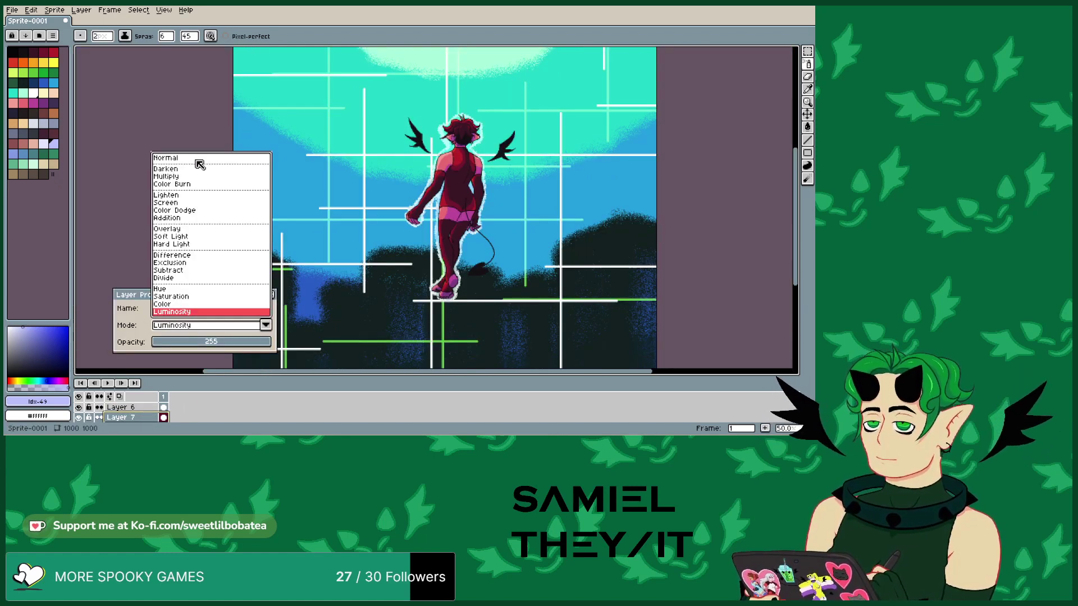
pyautogui.click(200, 164)
pyautogui.click(270, 295)
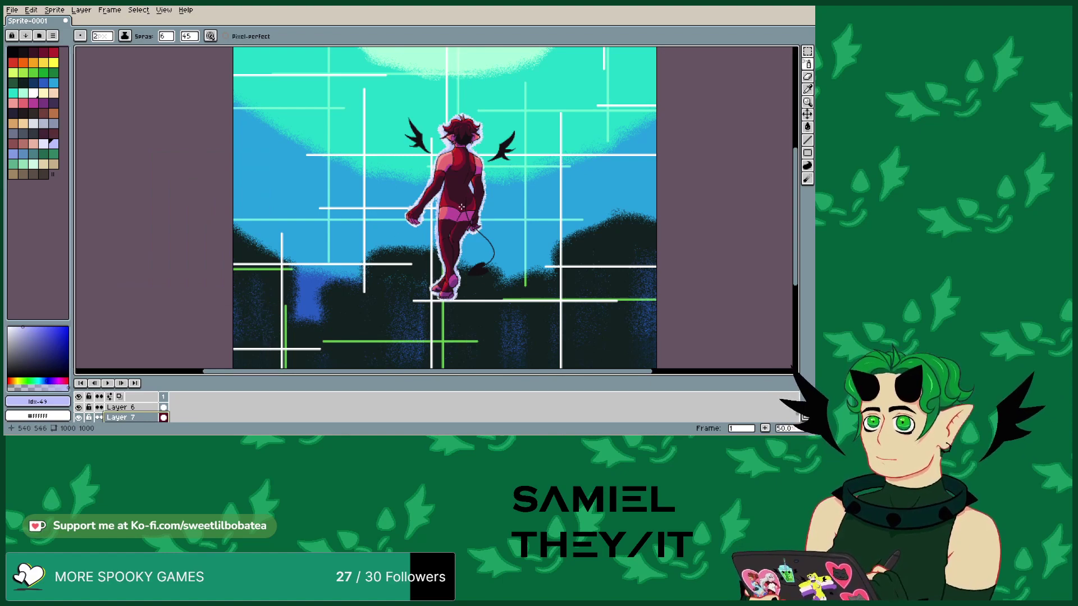
pyautogui.scroll(1, 461, 206)
pyautogui.scroll(-1, 461, 207)
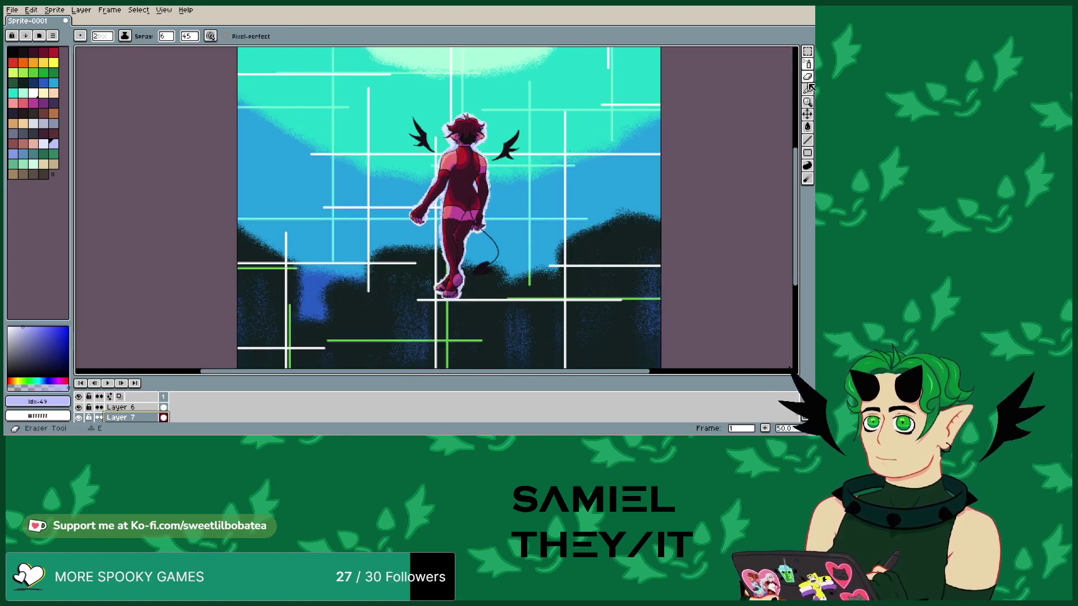
# - Erase the entire glow around the figure on Layer 7 with a 64 px eraser at 255 opacity
pyautogui.press('b')
pyautogui.moveTo(102, 36); pyautogui.dragTo(199, 49)
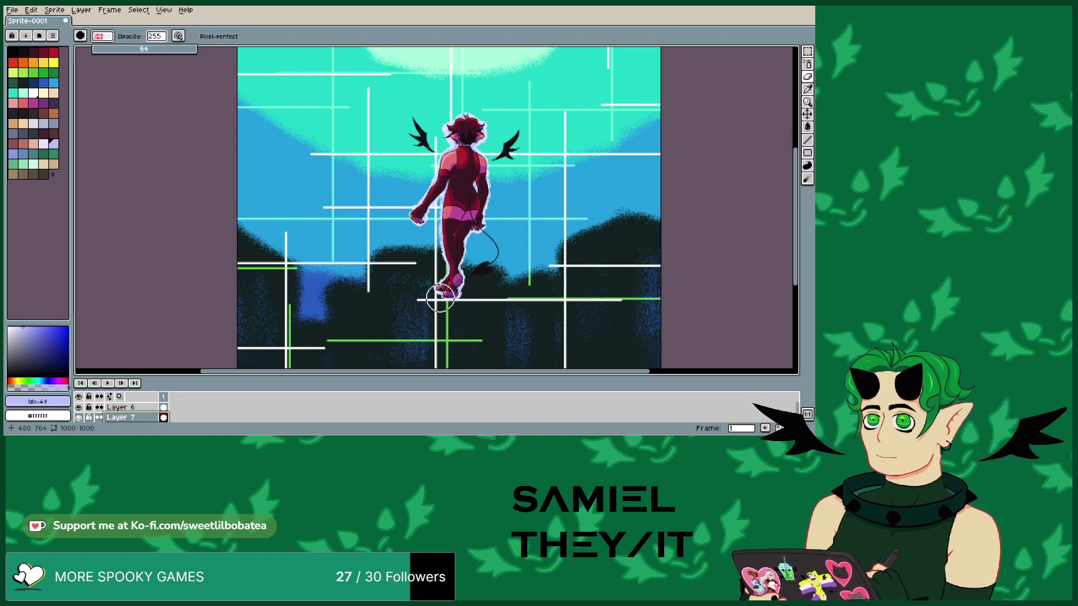
pyautogui.moveTo(440, 297)
pyautogui.mouseDown()
pyautogui.moveTo(427, 249)
pyautogui.moveTo(449, 228)
pyautogui.moveTo(474, 147)
pyautogui.mouseUp()
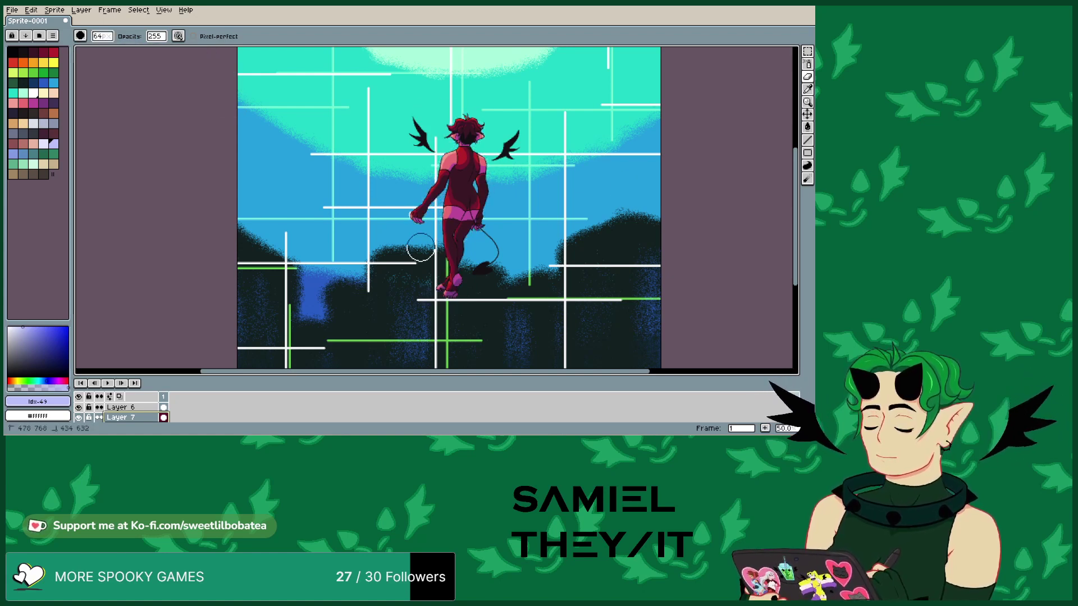
pyautogui.hotkey('ctrl', 'z')
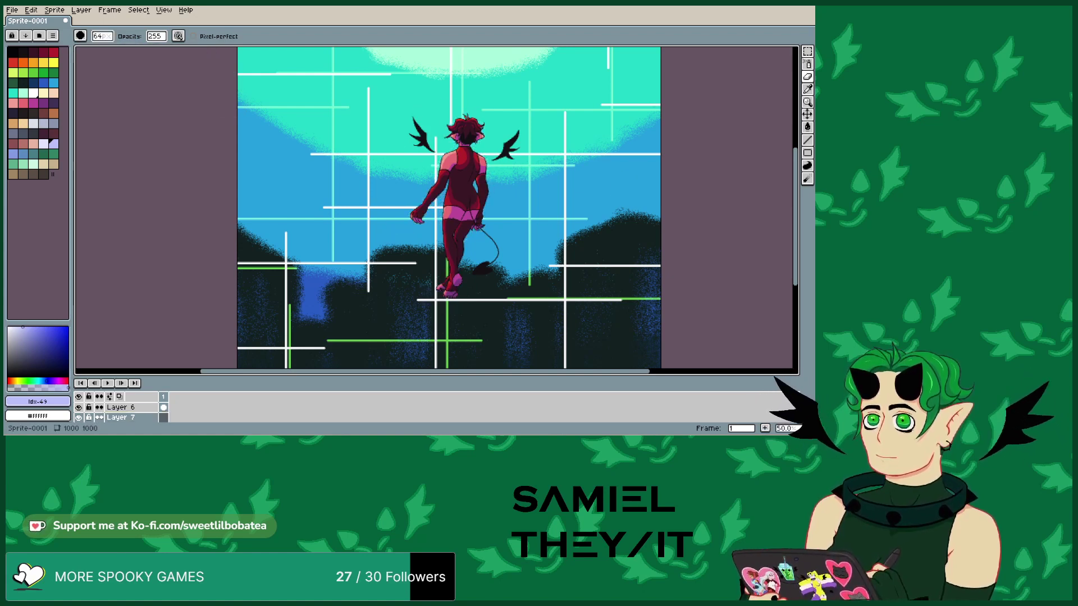
# - Select the empty area around the figure on Layer 5 with the Magic Wand and inspect the selection's outline
pyautogui.scroll(1, 140, 416)
pyautogui.click(140, 416)
pyautogui.click(129, 406)
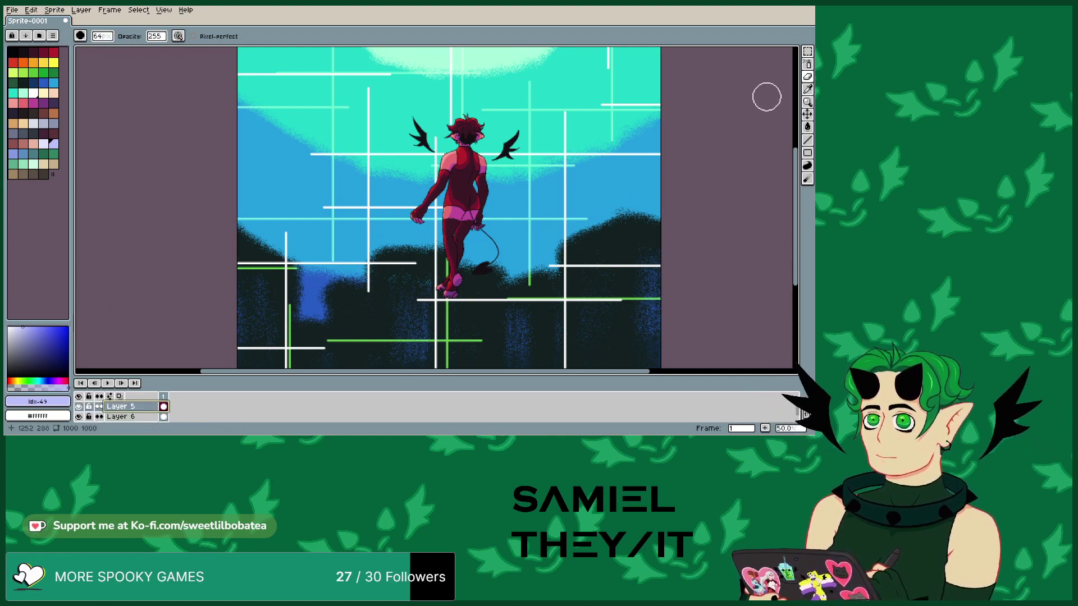
pyautogui.click(807, 51)
pyautogui.click(795, 51)
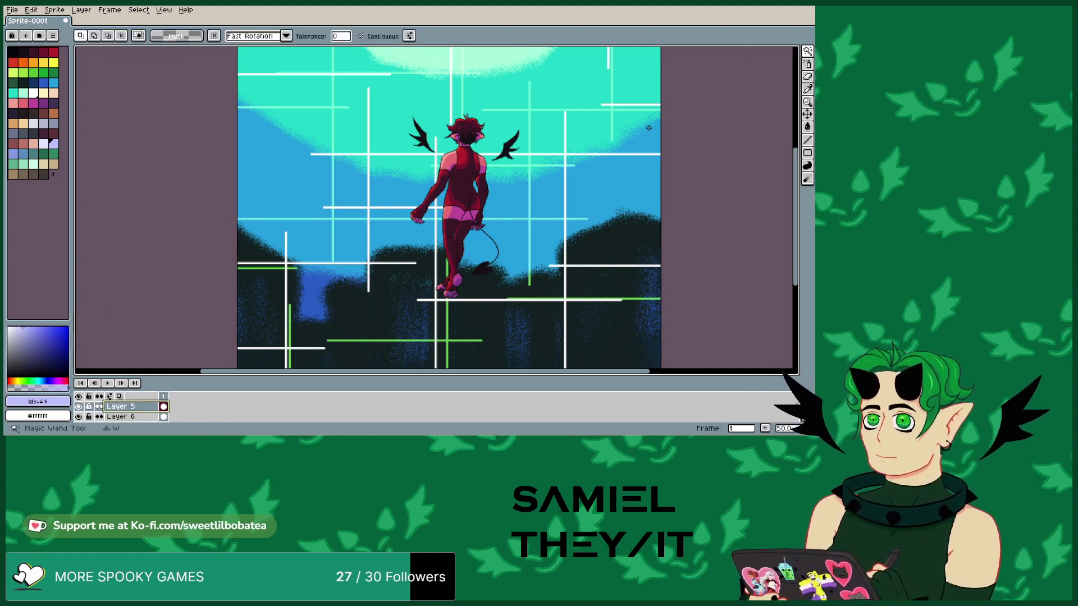
pyautogui.click(514, 223)
pyautogui.scroll(1, 515, 230)
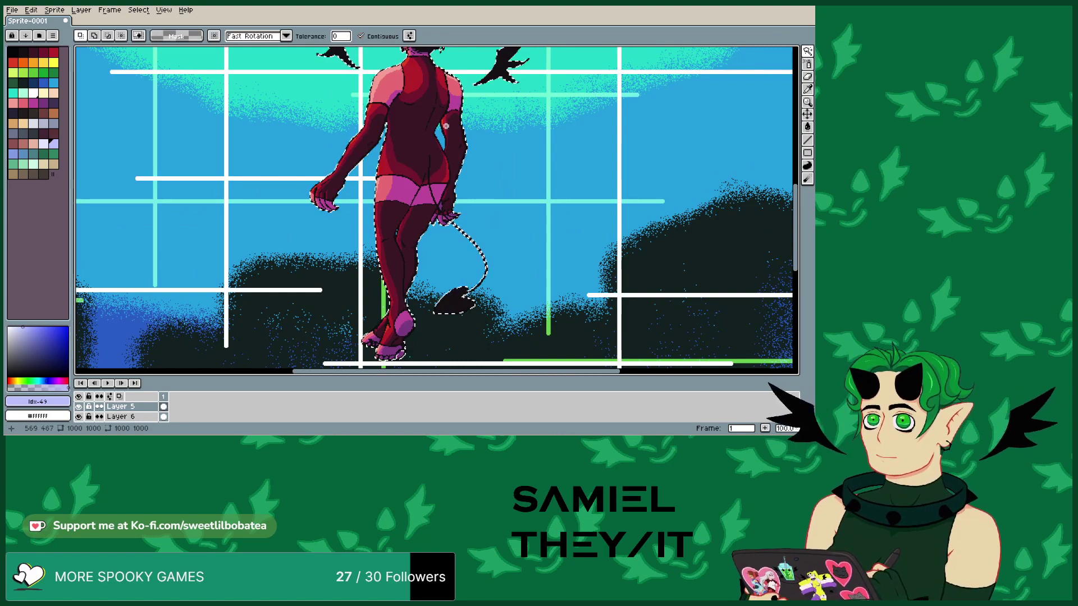
pyautogui.scroll(3, 399, 181)
pyautogui.scroll(-4, 399, 181)
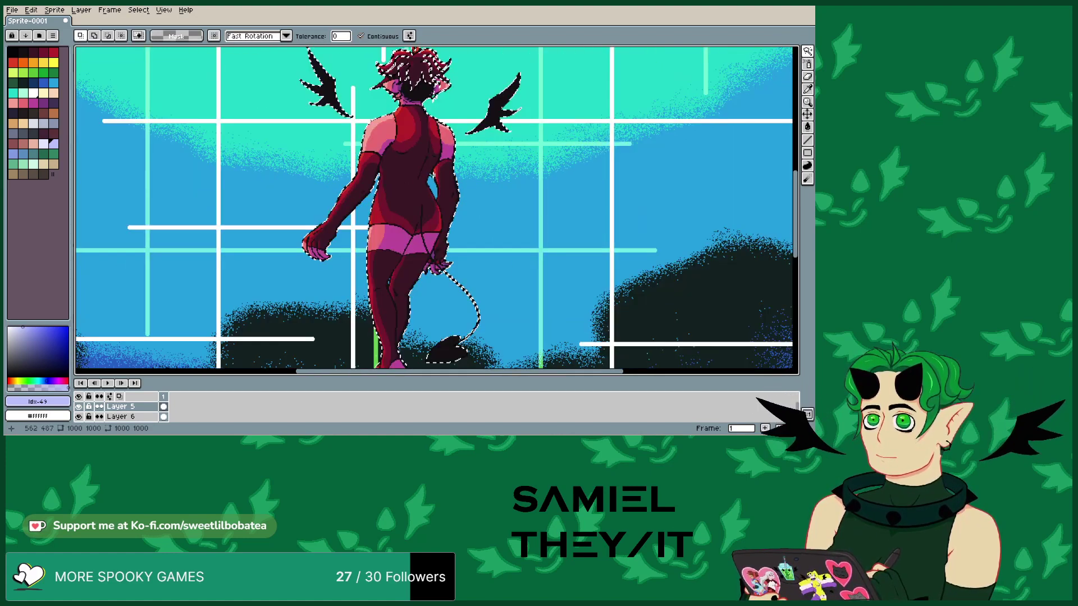
pyautogui.scroll(1, 424, 182)
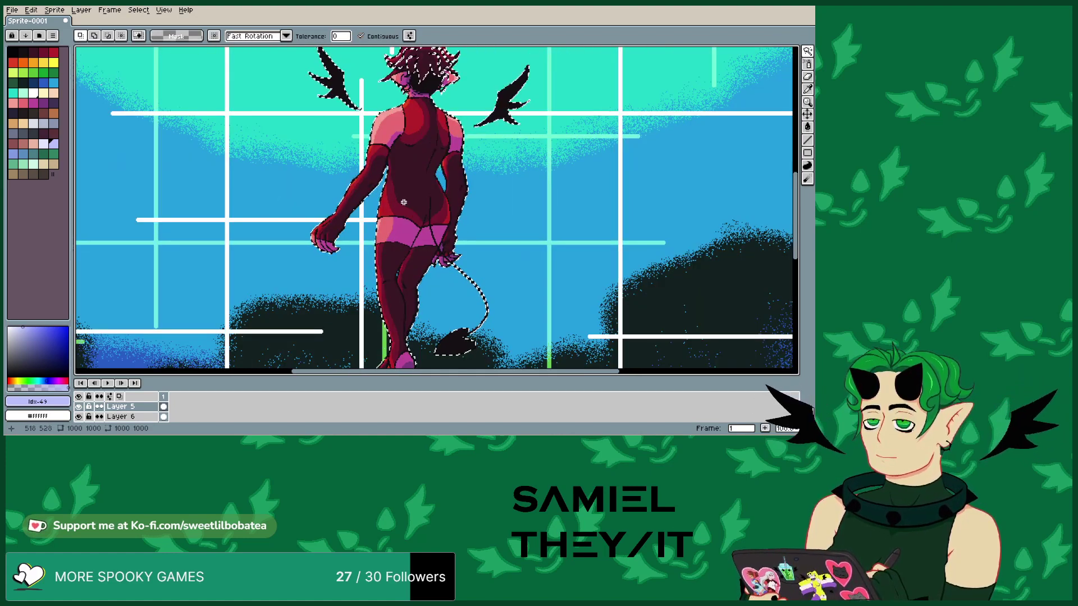
pyautogui.scroll(1, 377, 99)
pyautogui.scroll(1, 377, 99)
pyautogui.scroll(-3, 378, 112)
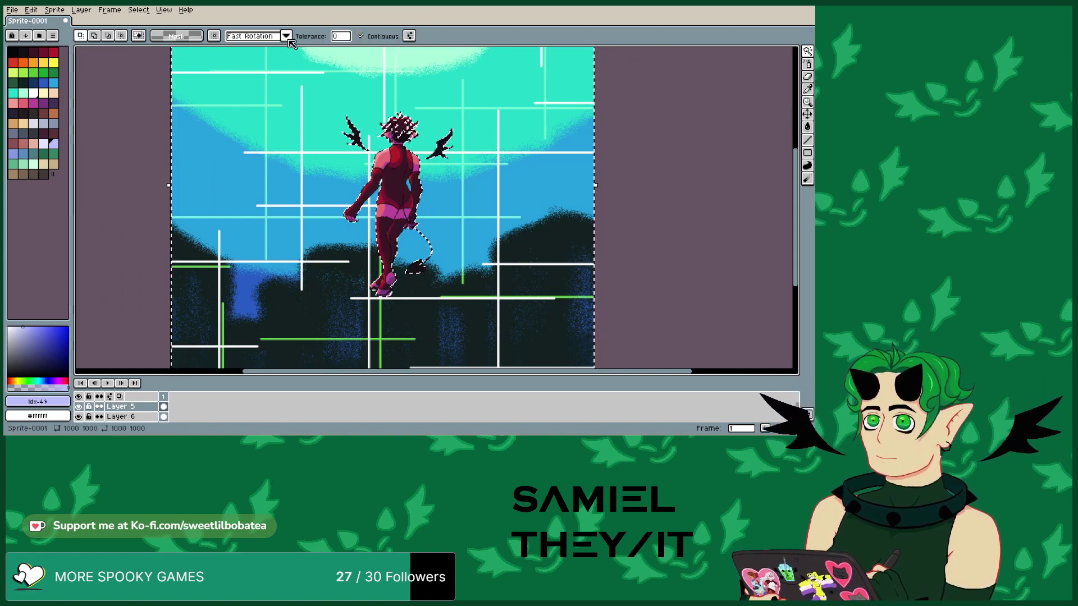
# - Hide the scenery on Layers 4, 3, 2 and 1 to isolate the figure on the white background
pyautogui.scroll(-2, 85, 418)
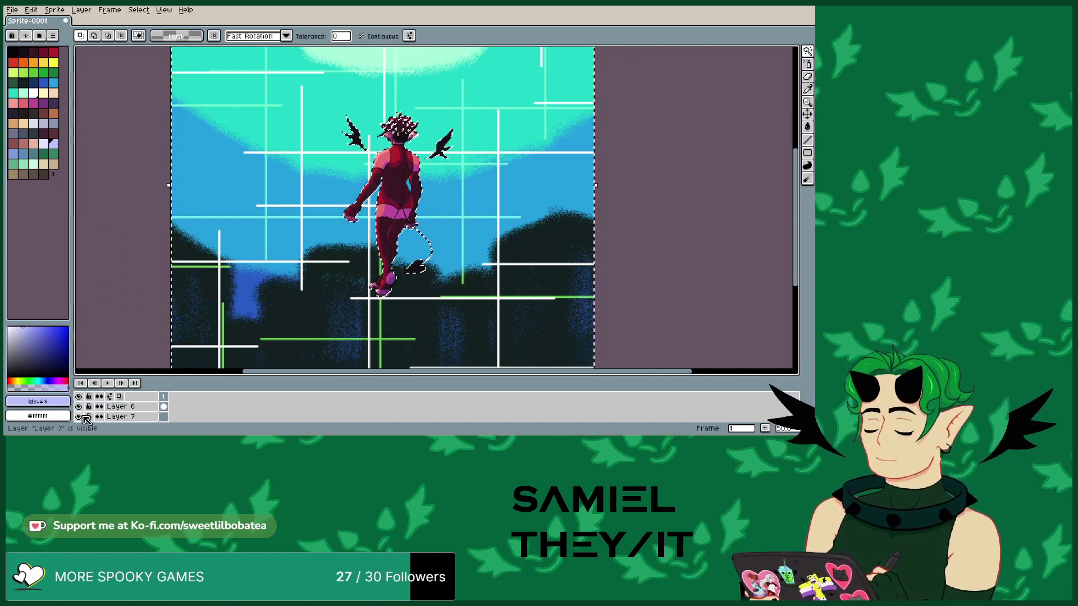
pyautogui.click(79, 417)
pyautogui.scroll(-1, 82, 420)
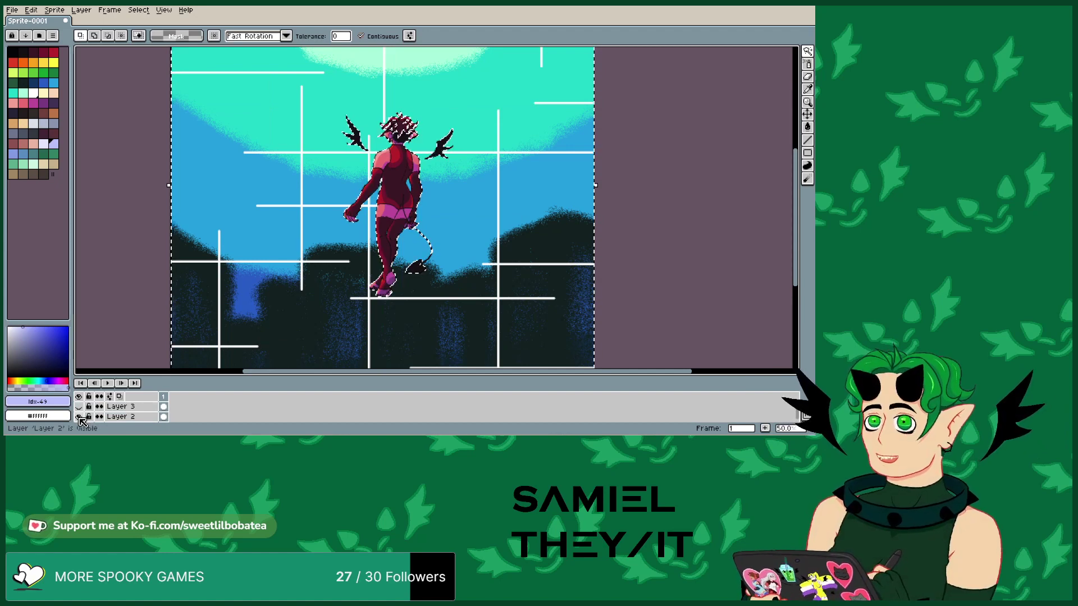
pyautogui.click(79, 416)
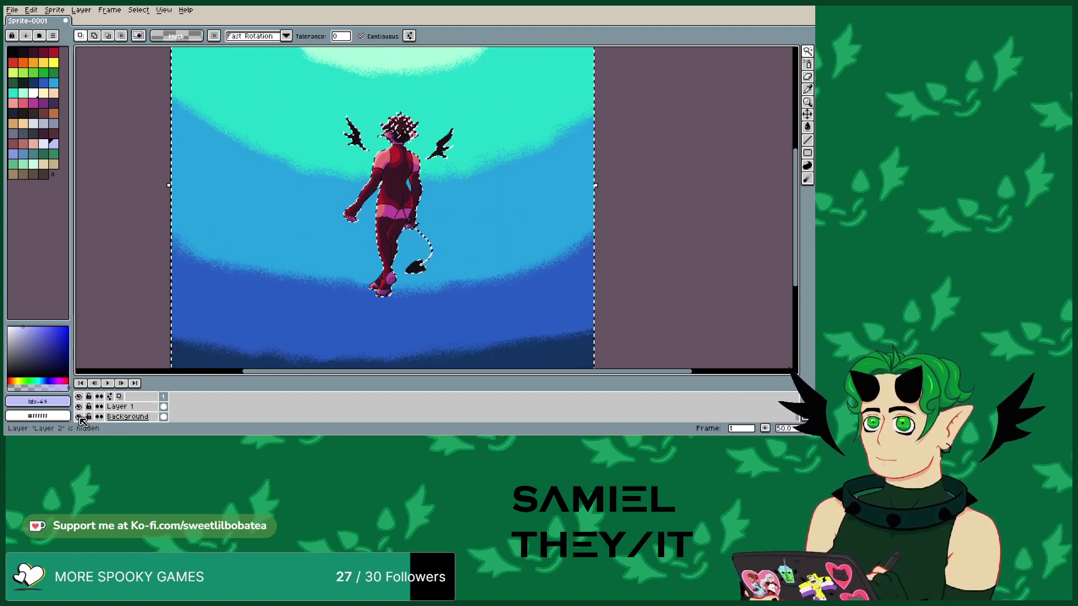
pyautogui.click(79, 416)
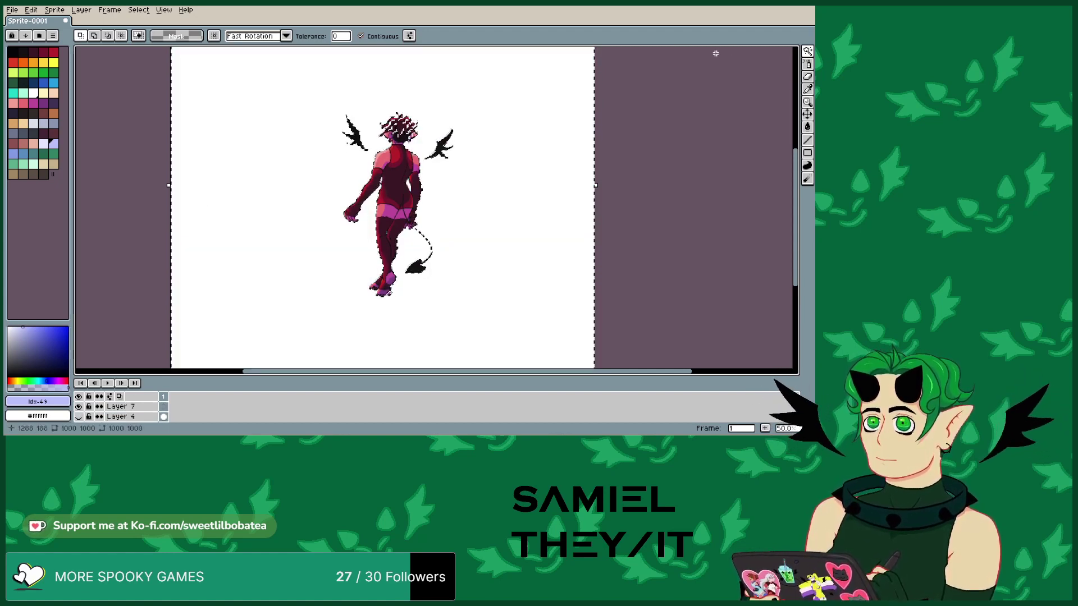
# - Clear the selection and set the Magic Wand to add to the selection and refer to visible layers
pyautogui.click(785, 55)
pyautogui.hotkey('ctrl', 'd')
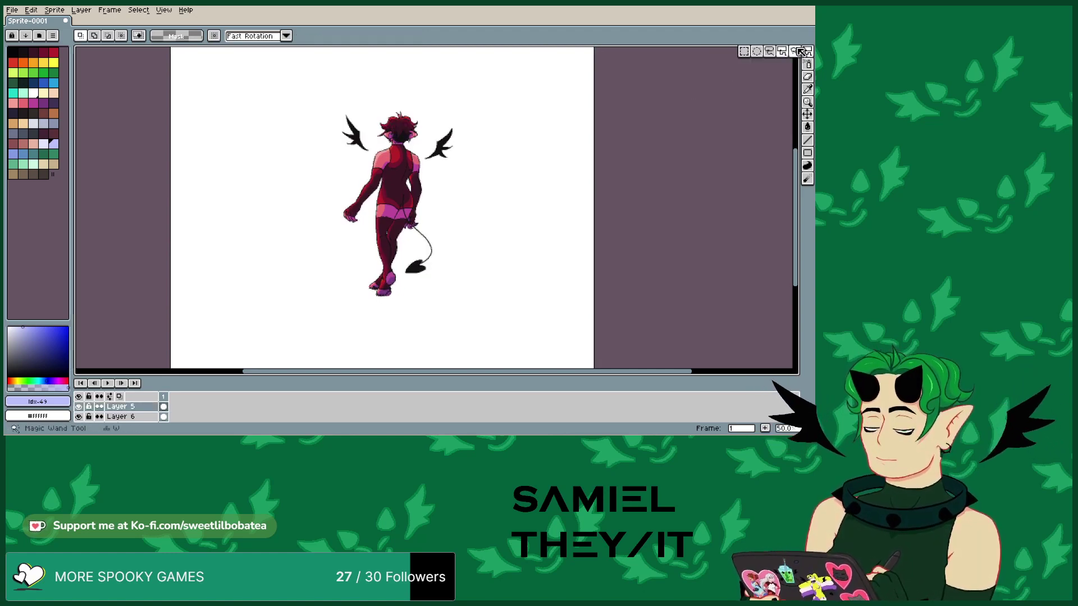
pyautogui.click(800, 52)
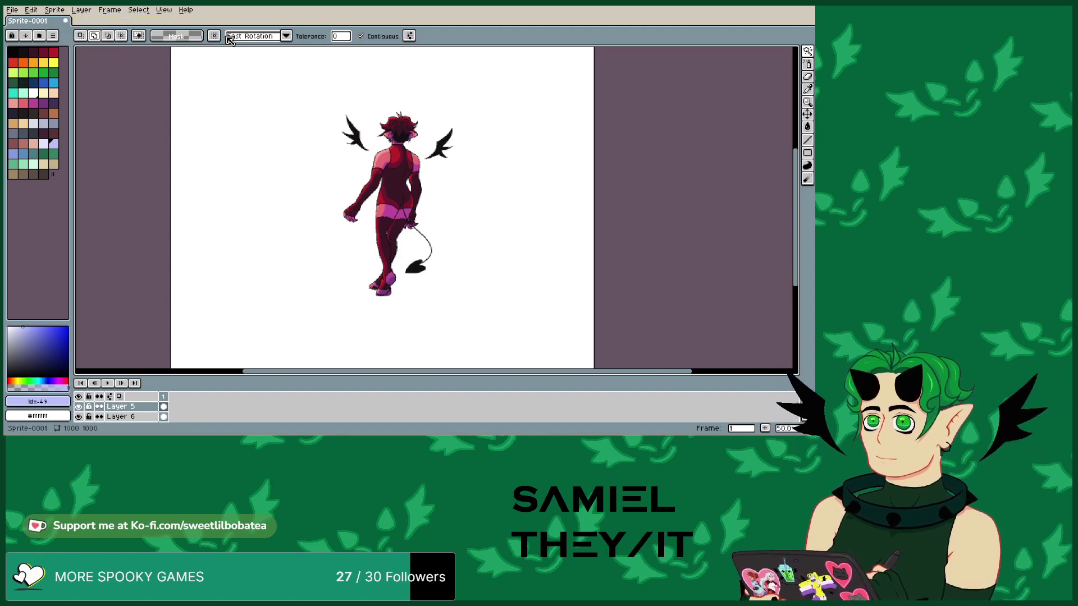
pyautogui.click(411, 36)
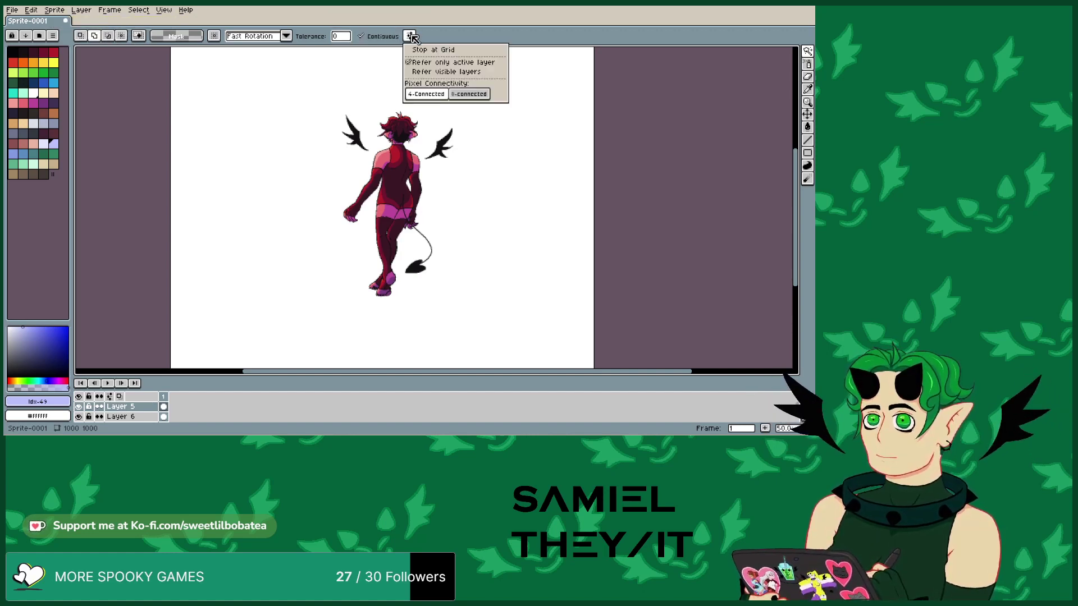
pyautogui.click(419, 70)
# - Select the white area around the figure, adding the gap beside the waist and the two small gaps between the thighs
pyautogui.scroll(5, 375, 111)
pyautogui.scroll(-6, 374, 111)
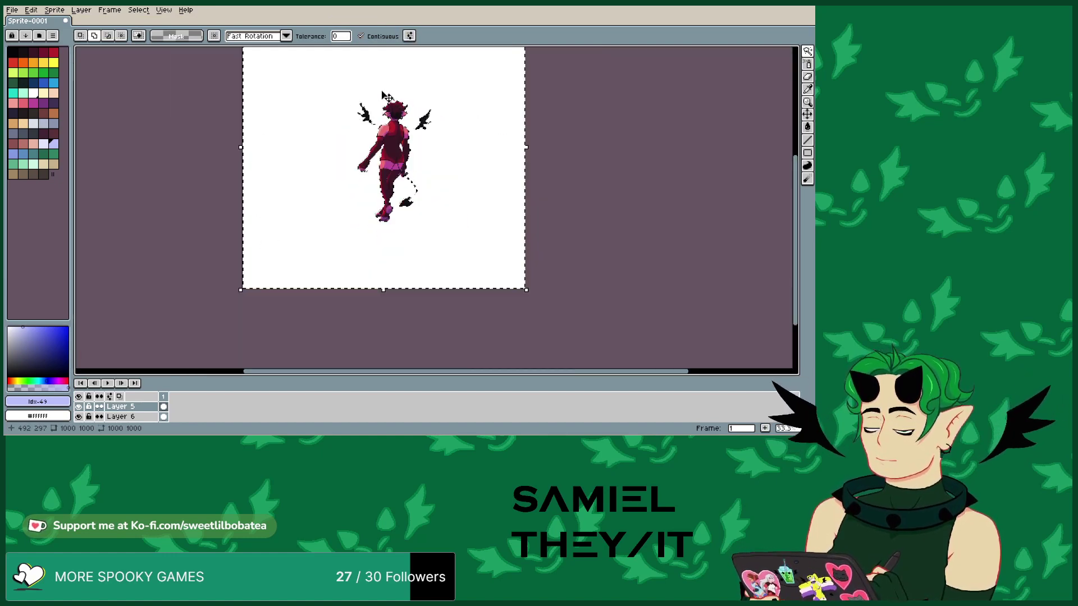
pyautogui.scroll(6, 463, 253)
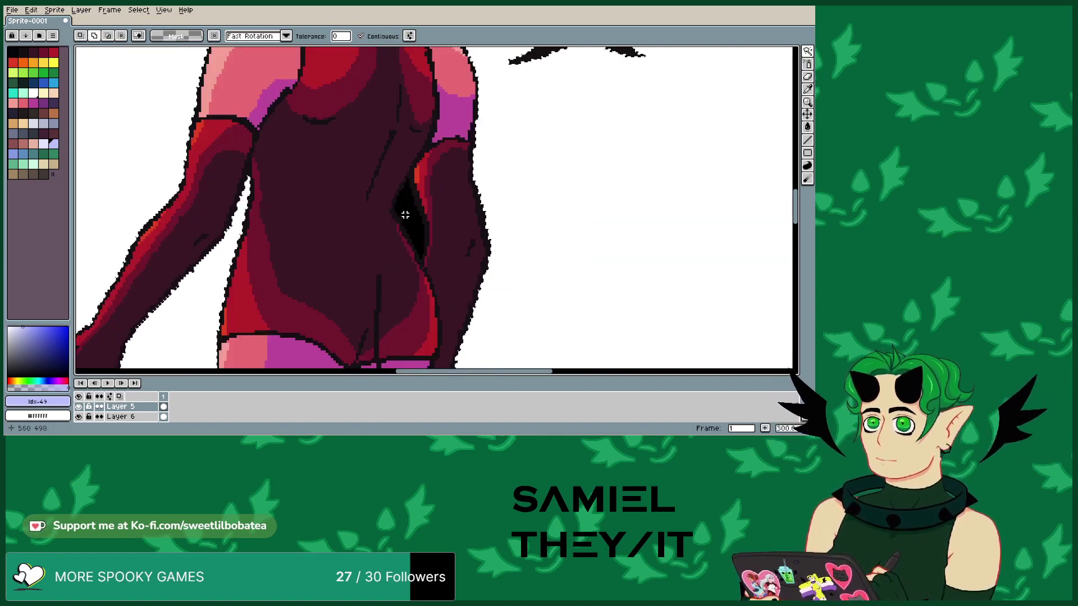
pyautogui.scroll(-5, 404, 217)
pyautogui.scroll(8, 450, 210)
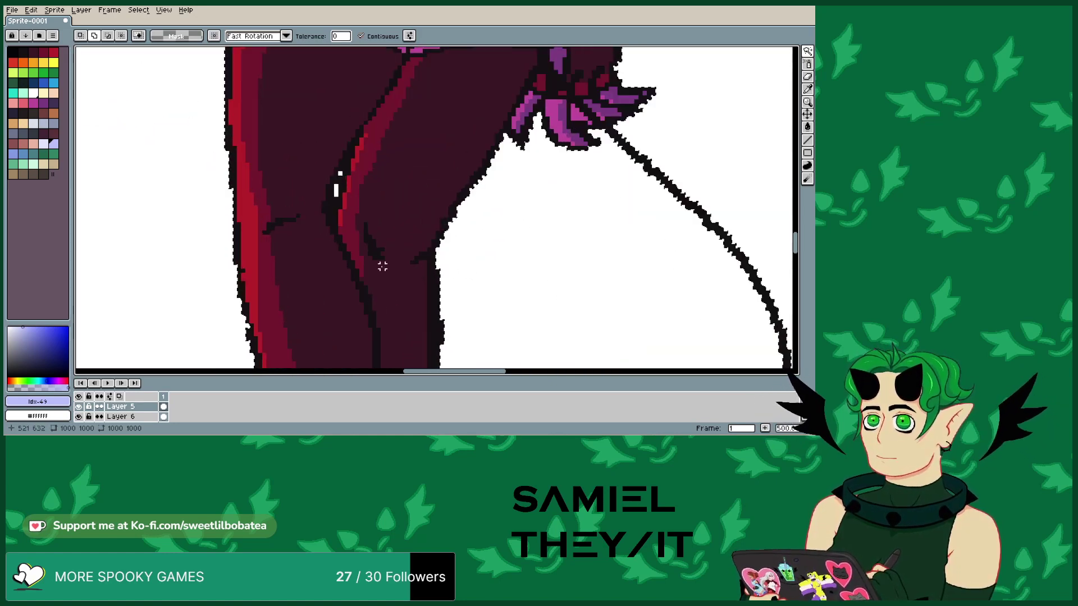
pyautogui.keyDown('shift'); pyautogui.click(324, 184); pyautogui.keyUp('shift')
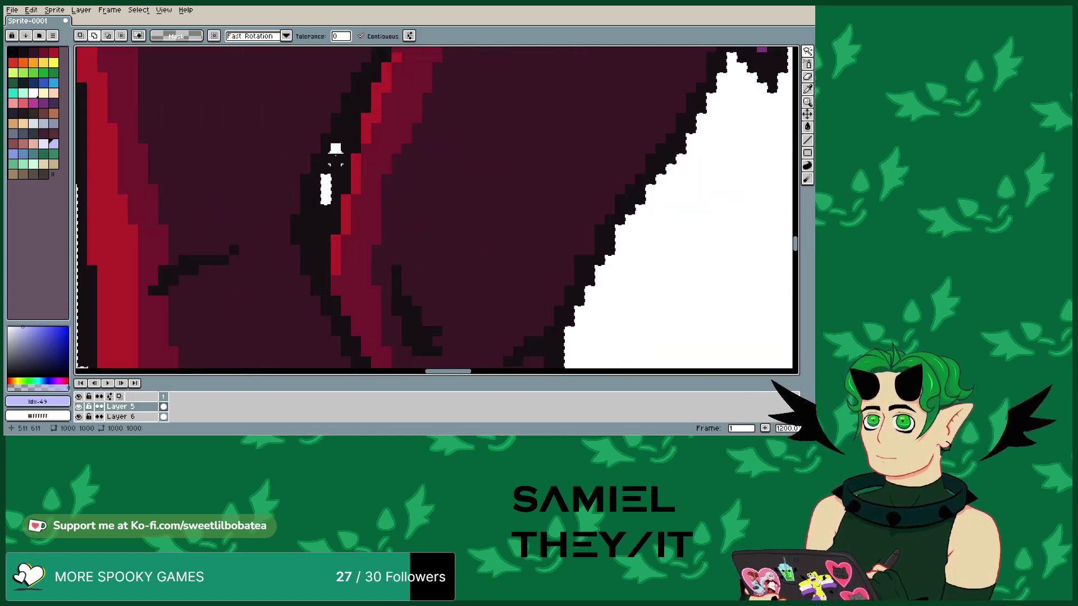
pyautogui.keyDown('shift'); pyautogui.click(336, 148); pyautogui.keyUp('shift')
pyautogui.scroll(-7, 344, 162)
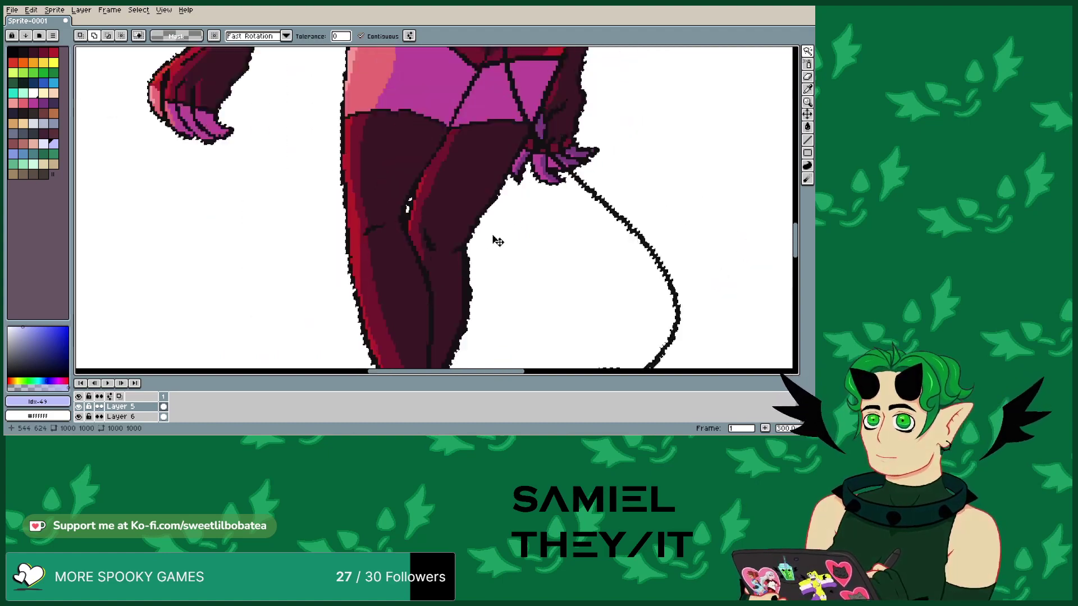
pyautogui.scroll(-2, 481, 241)
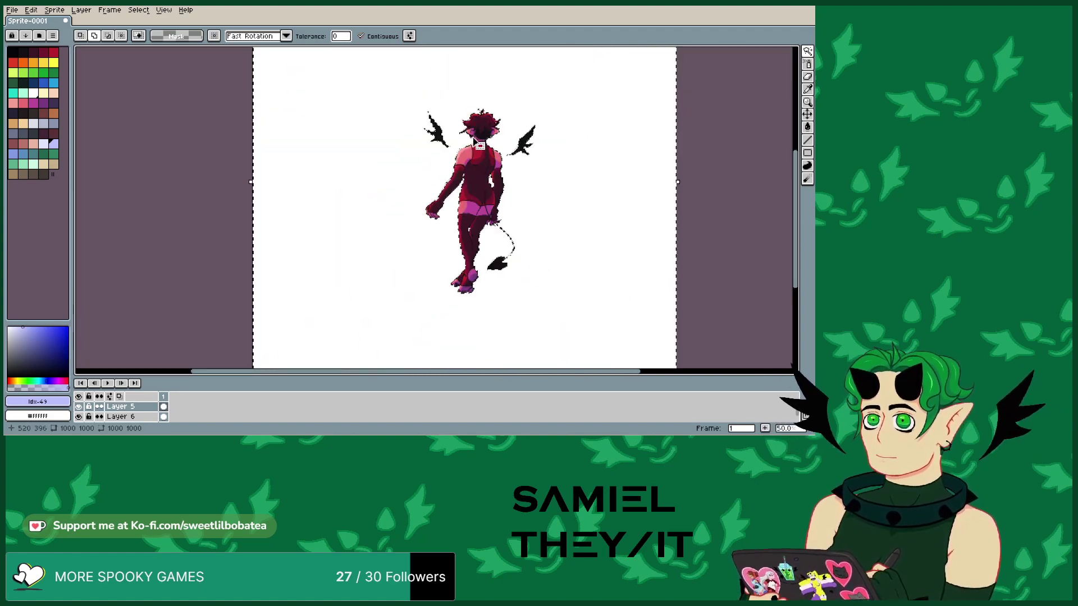
# - Examine the selection outline around the hair, ears, wings, feet and hands for white areas not yet selected
pyautogui.scroll(4, 488, 106)
pyautogui.scroll(-2, 487, 107)
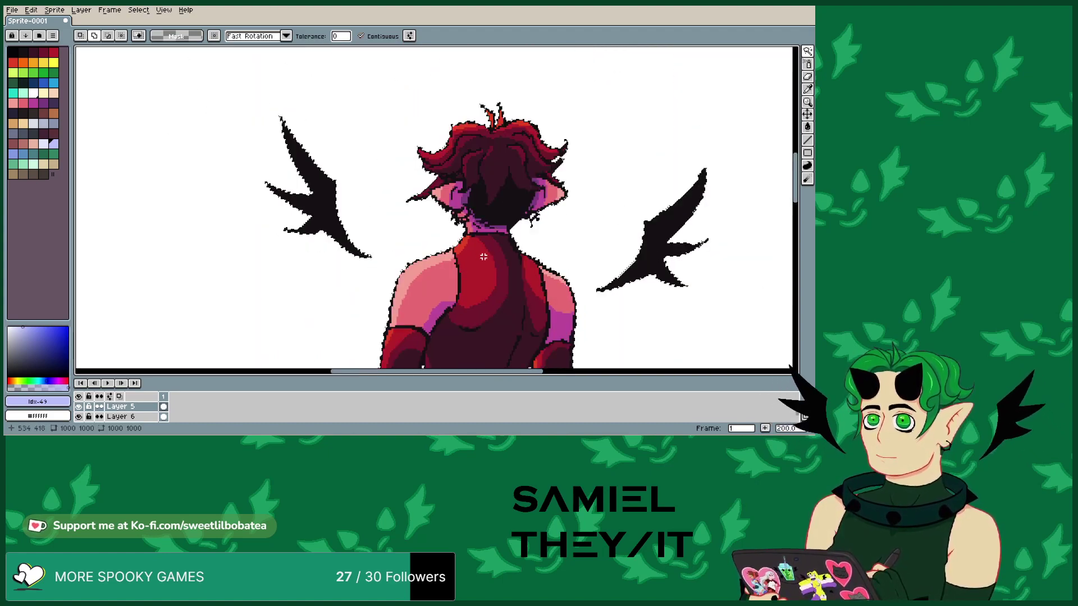
pyautogui.scroll(2, 493, 125)
pyautogui.scroll(-3, 493, 124)
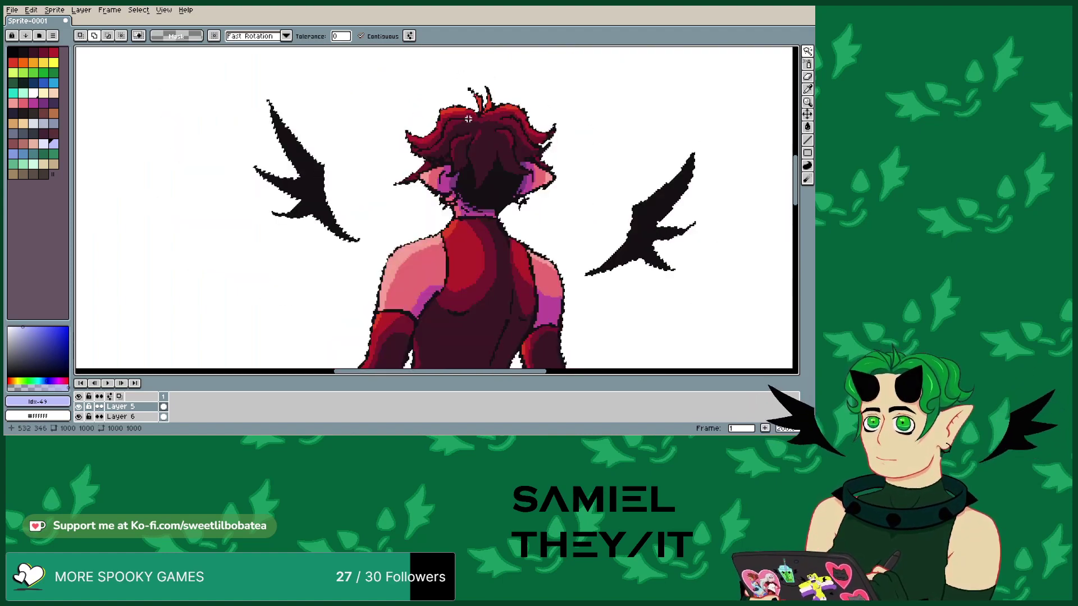
pyautogui.click(287, 37)
pyautogui.click(250, 49)
pyautogui.scroll(3, 449, 118)
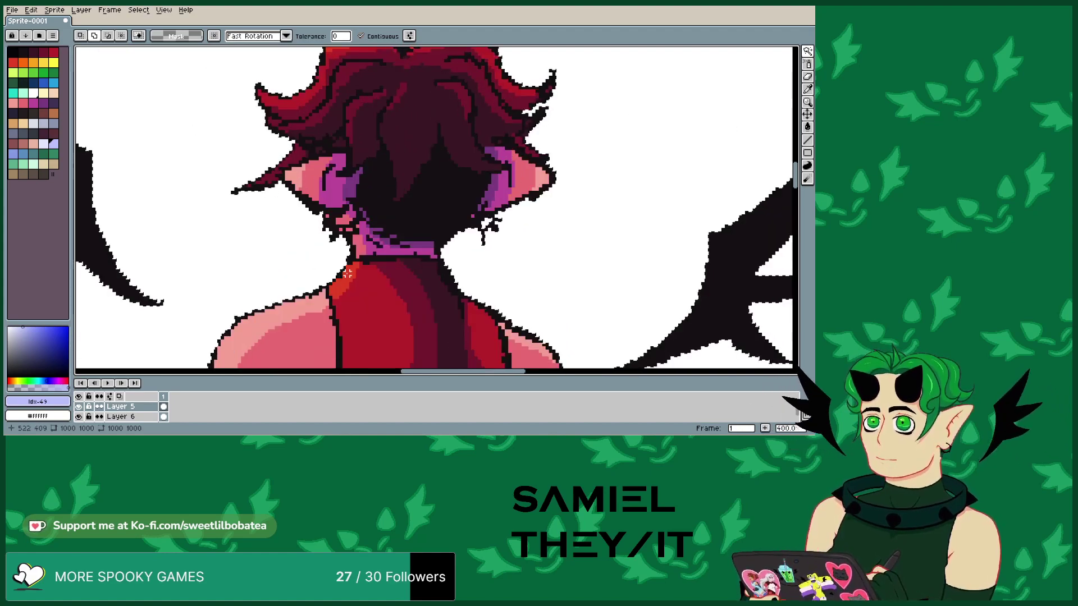
pyautogui.scroll(-1, 382, 168)
pyautogui.scroll(1, 387, 138)
pyautogui.scroll(-2, 387, 139)
pyautogui.scroll(2, 400, 244)
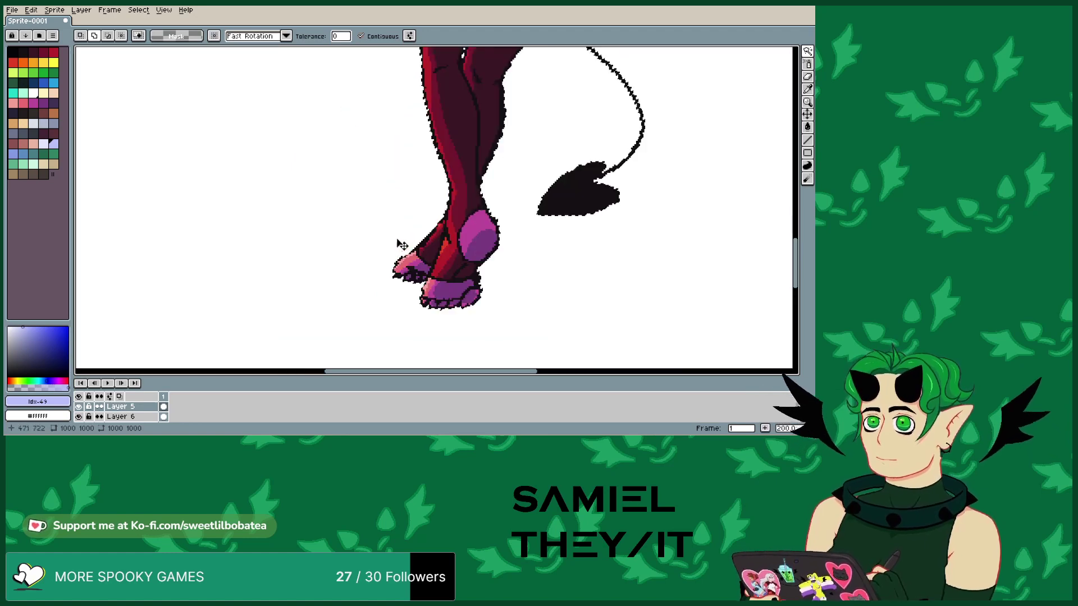
pyautogui.scroll(-1, 385, 260)
pyautogui.scroll(3, 377, 106)
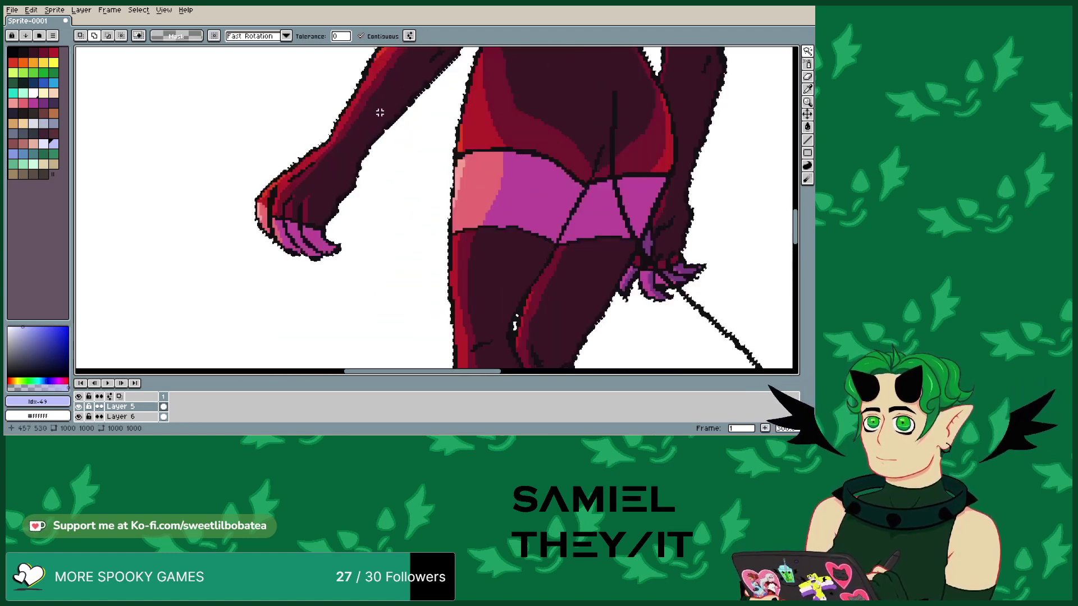
pyautogui.scroll(-4, 383, 117)
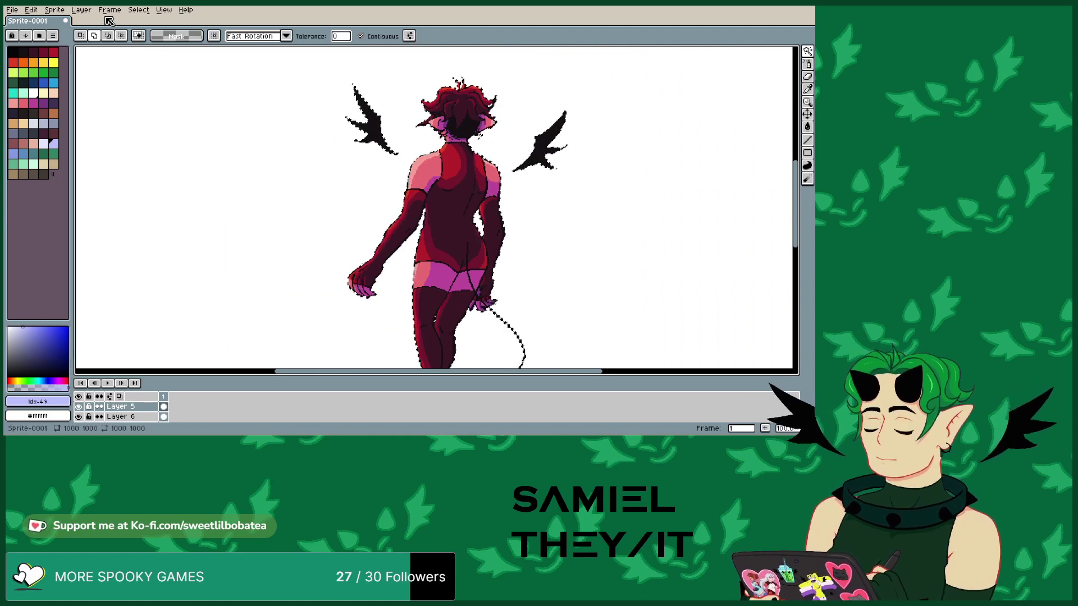
# - Invert the selection so that it covers the figure, wings and tail instead of the white background
pyautogui.click(138, 10)
pyautogui.click(171, 51)
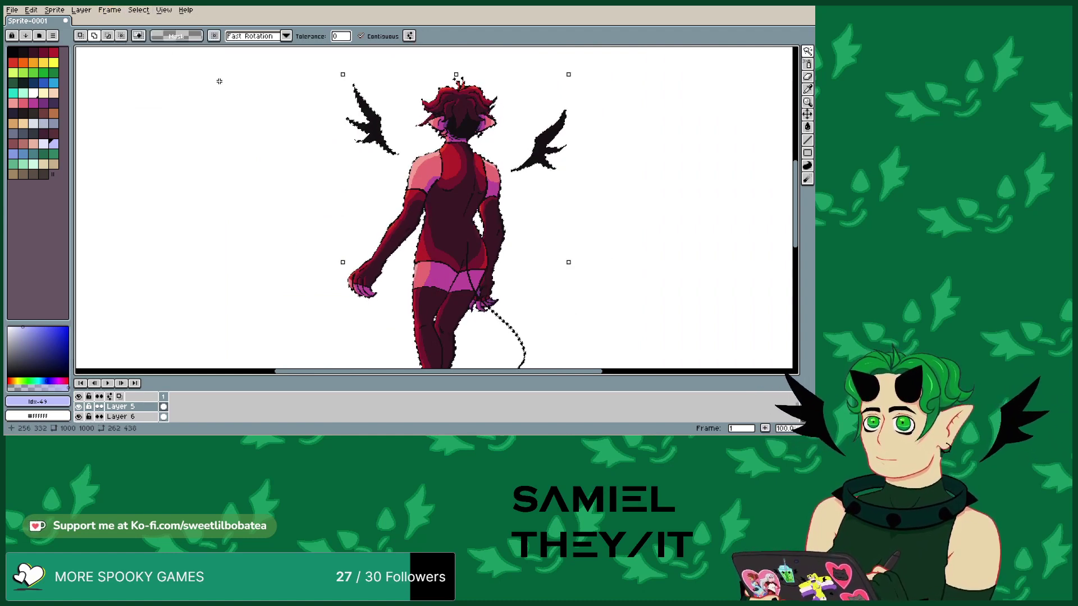
pyautogui.scroll(-1, 496, 287)
pyautogui.scroll(1, 540, 341)
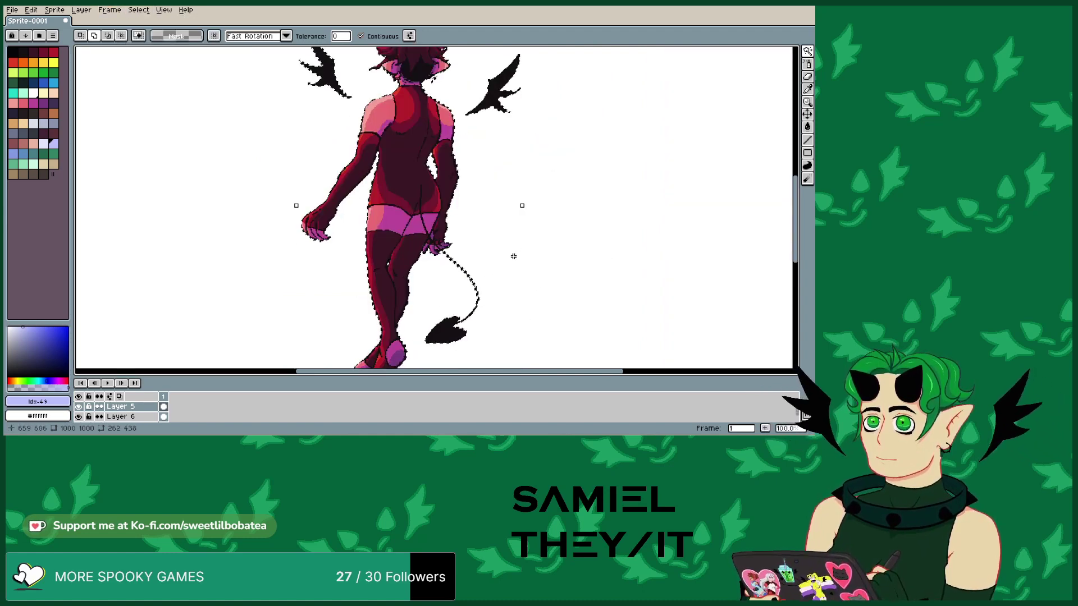
pyautogui.scroll(2, 380, 291)
pyautogui.scroll(-4, 385, 272)
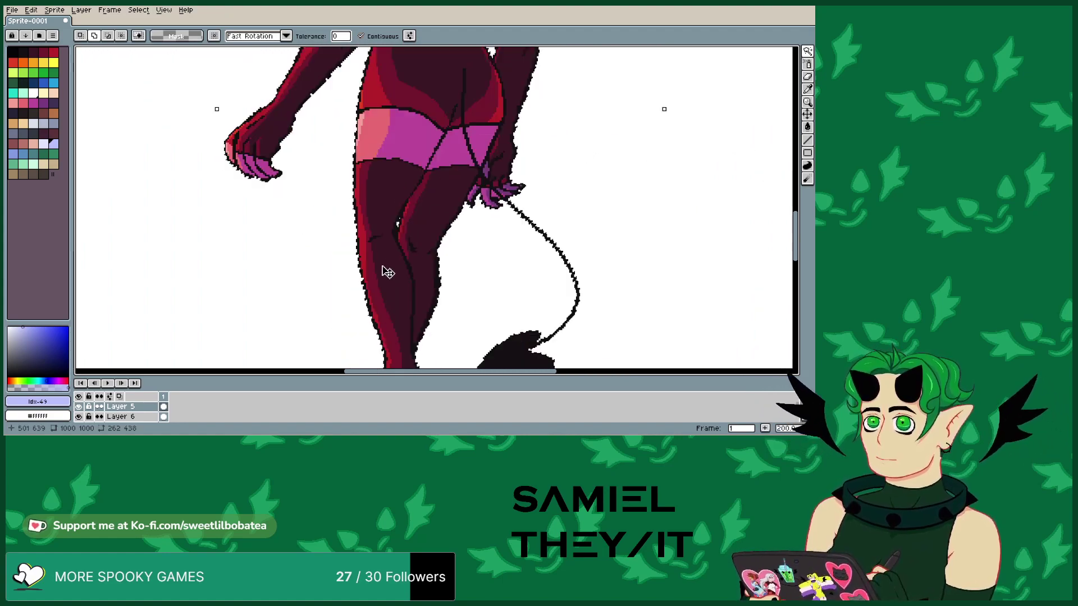
pyautogui.scroll(2, 421, 290)
pyautogui.scroll(-1, 303, 224)
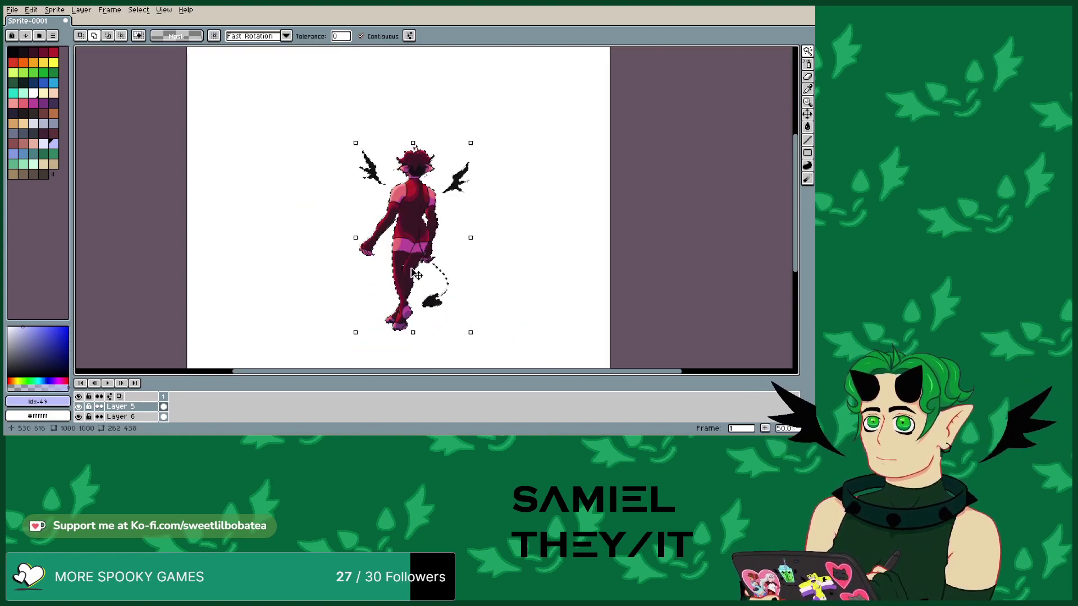
pyautogui.scroll(1, 300, 224)
pyautogui.scroll(3, 301, 223)
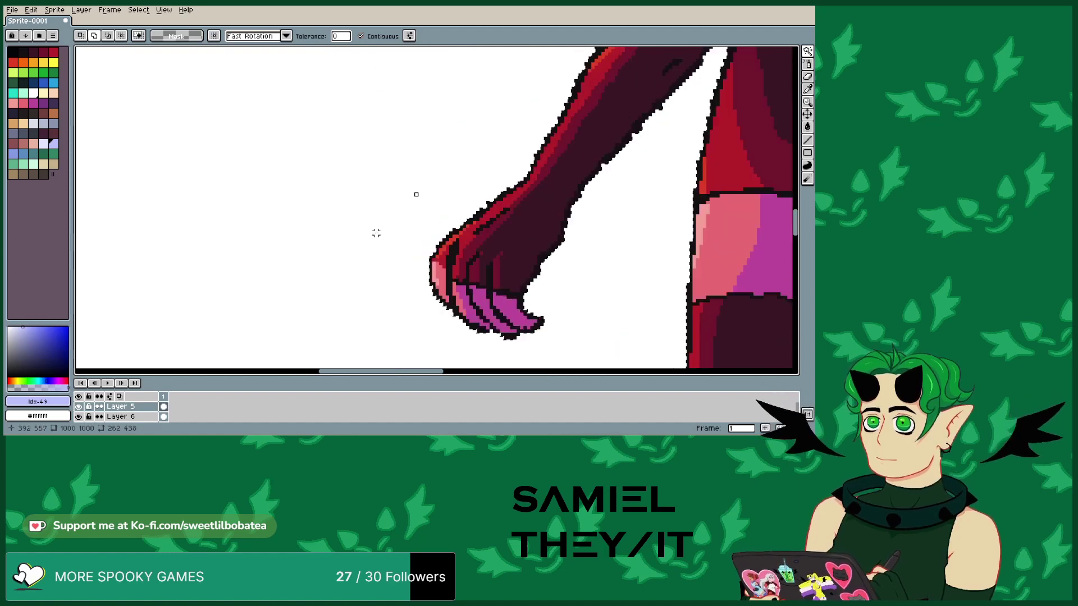
pyautogui.click(417, 194)
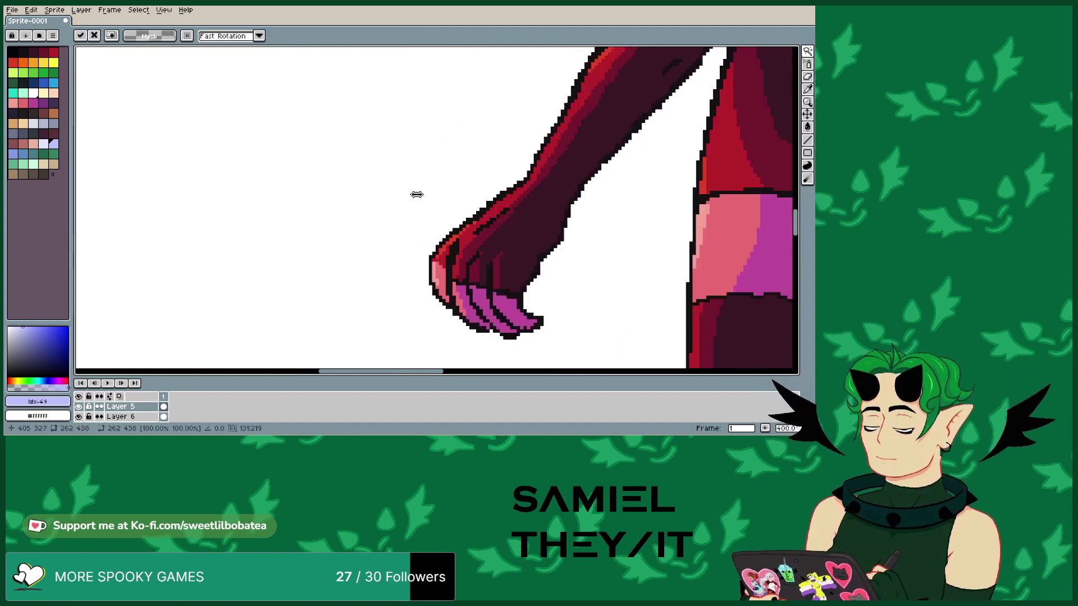
pyautogui.moveTo(416, 196); pyautogui.dragTo(418, 198)
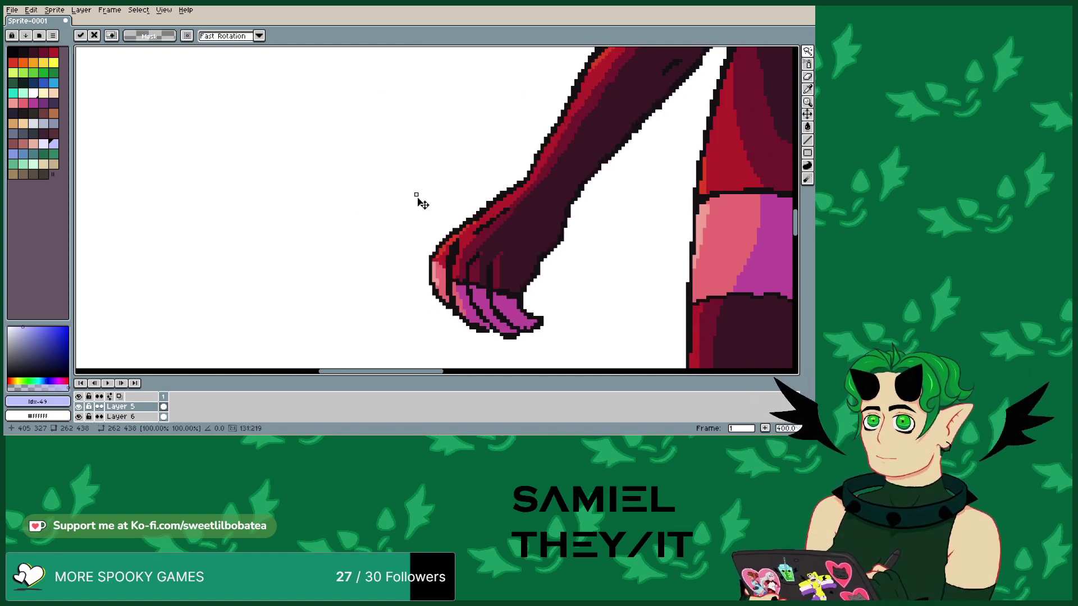
pyautogui.scroll(-4, 416, 199)
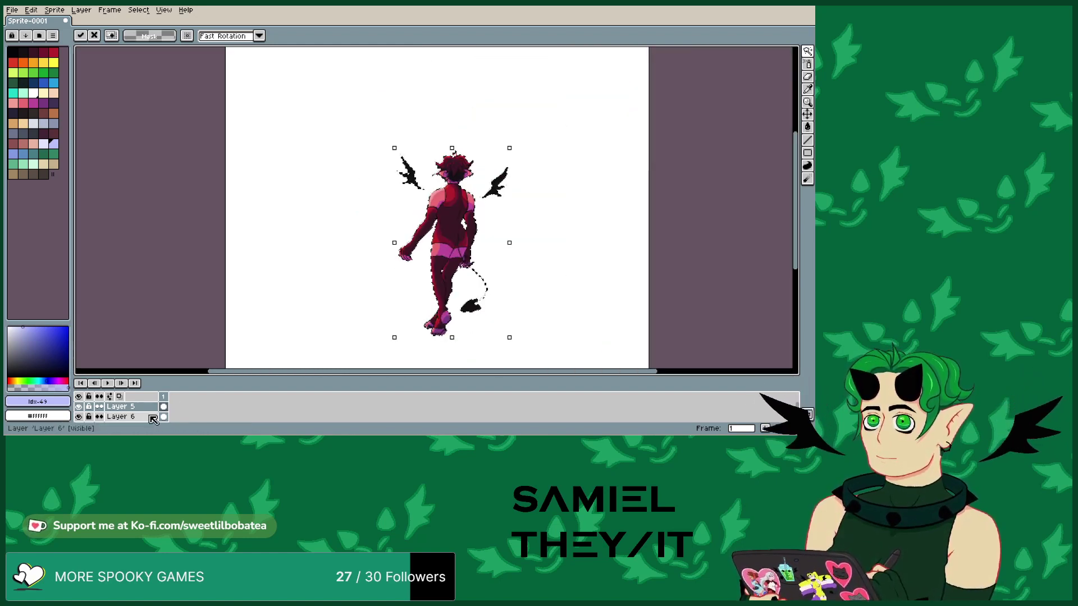
# - Make the empty Layer 7 beneath Layer 6 the active layer, keeping the Magic Wand ready and the figure selected
pyautogui.hotkey('shift', 'n')
pyautogui.press('w')
pyautogui.scroll(3, 375, 230)
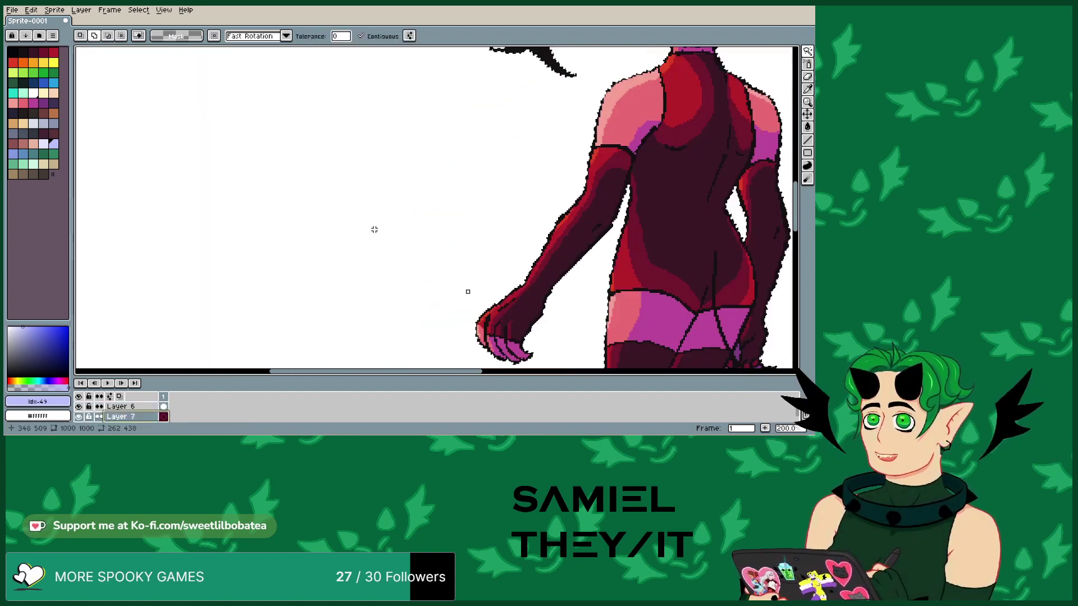
# - Examine the figure's selection outline along the hand, forearm, wings and hair
pyautogui.scroll(2, 474, 296)
pyautogui.scroll(-2, 529, 312)
pyautogui.scroll(2, 493, 305)
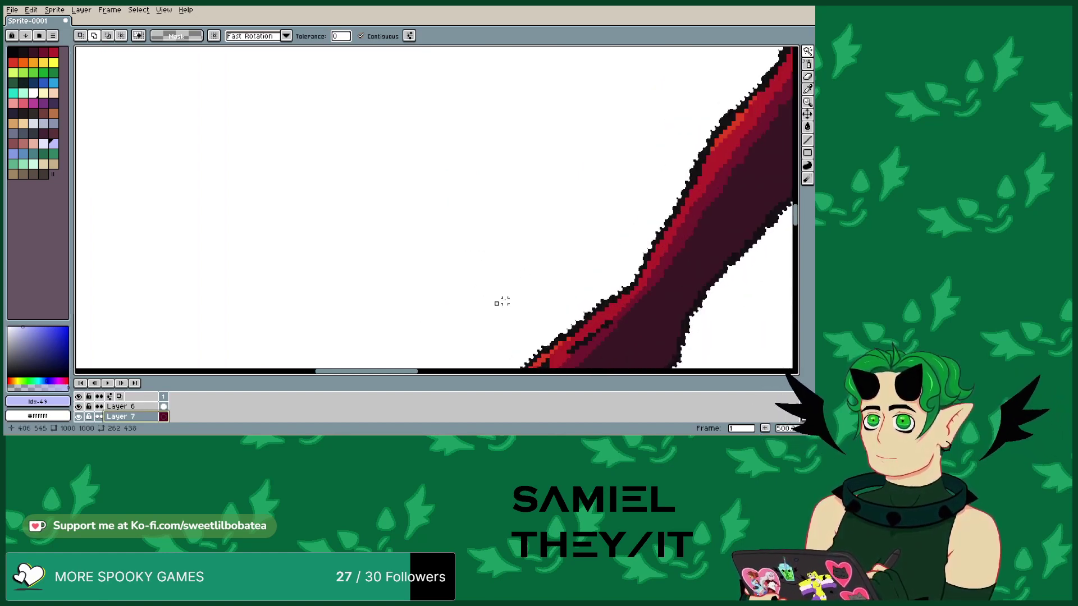
pyautogui.scroll(-1, 488, 292)
pyautogui.scroll(1, 486, 250)
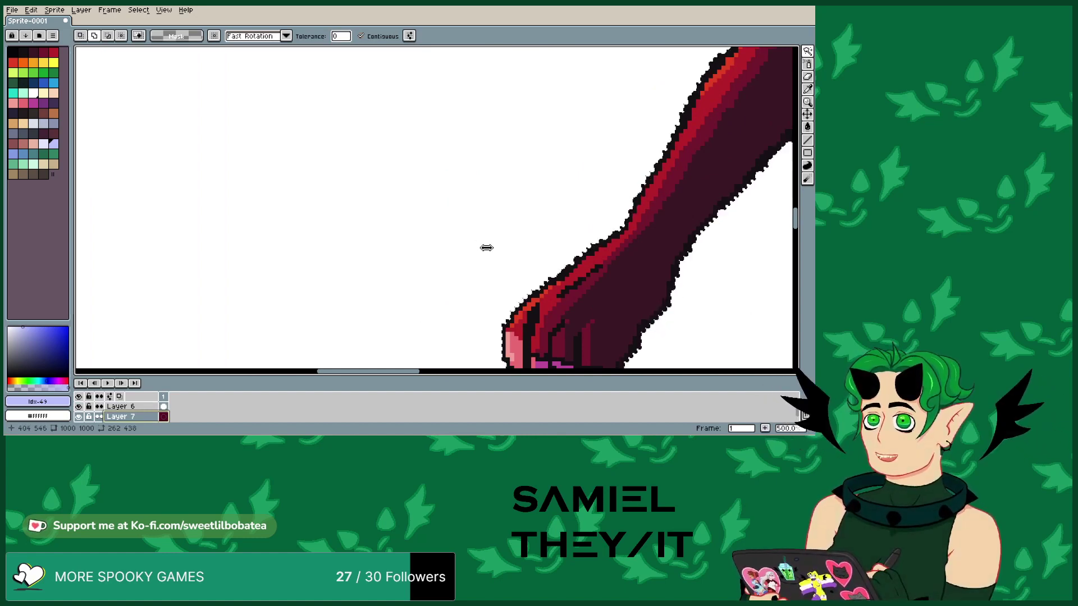
pyautogui.scroll(-3, 579, 186)
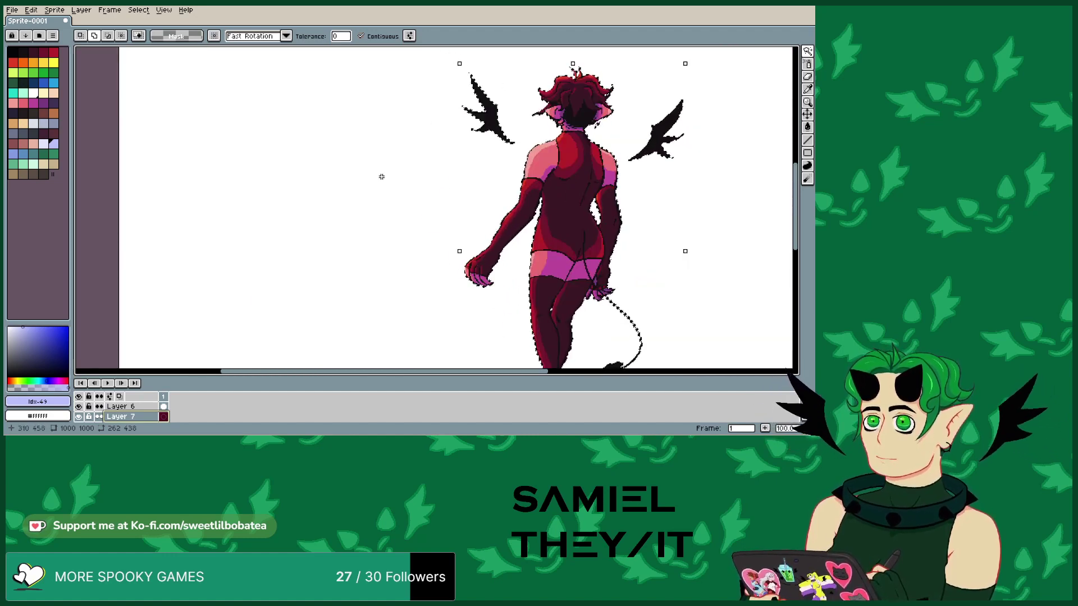
pyautogui.scroll(-1, 380, 174)
pyautogui.scroll(1, 280, 55)
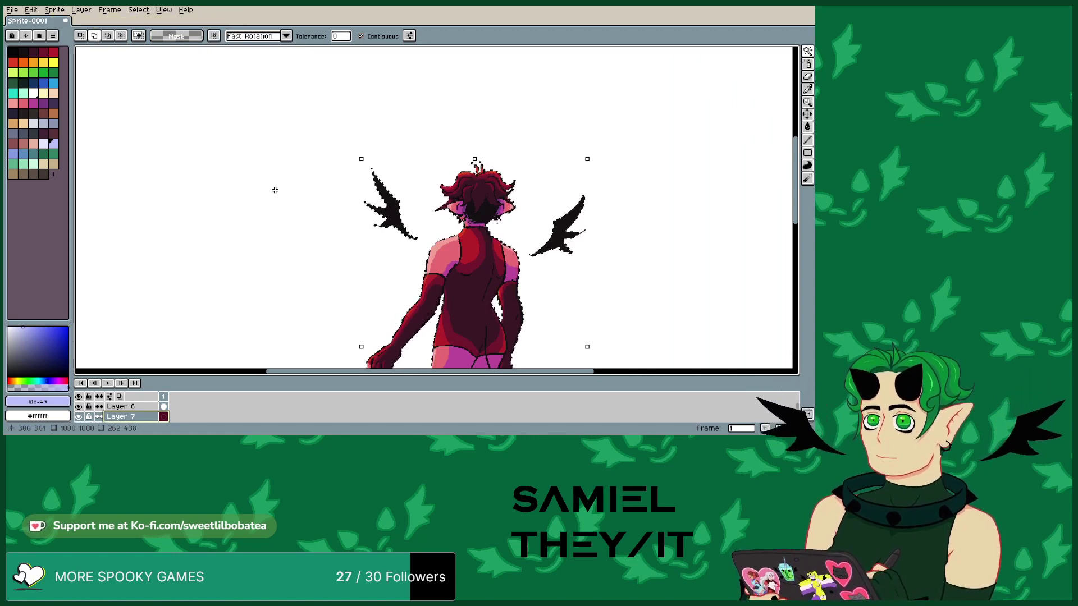
pyautogui.scroll(-1, 365, 253)
pyautogui.scroll(2, 367, 264)
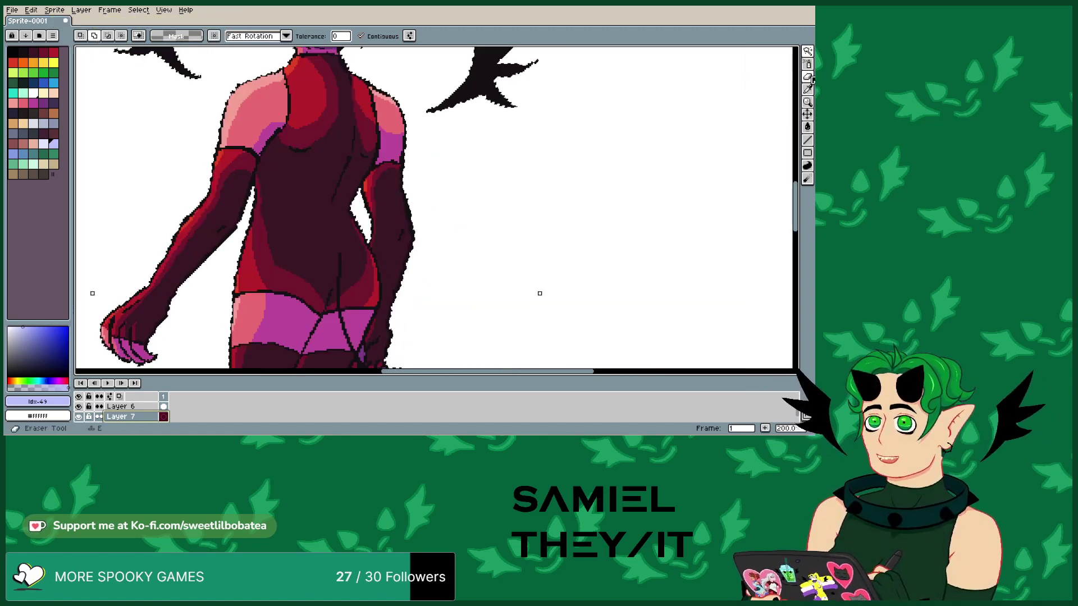
# - Spray lavender over the whole selected figure silhouette on Layer 7 with the Spray tool, raising the brush size to 64
pyautogui.click(807, 63)
pyautogui.moveTo(368, 200); pyautogui.dragTo(382, 173)
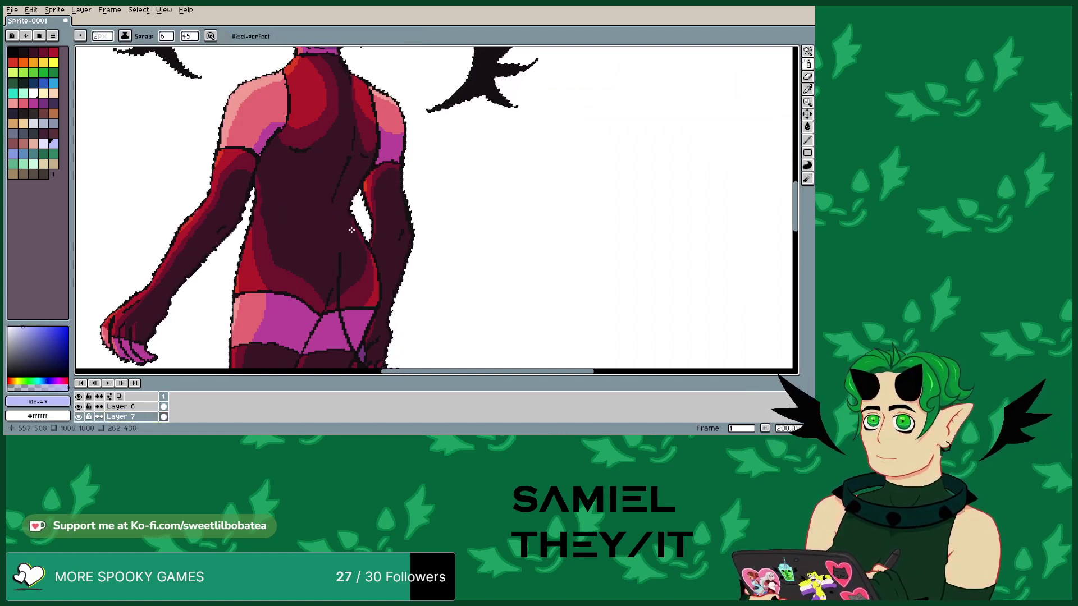
pyautogui.scroll(-2, 339, 245)
pyautogui.scroll(1, 441, 182)
pyautogui.scroll(-2, 440, 181)
pyautogui.scroll(1, 440, 181)
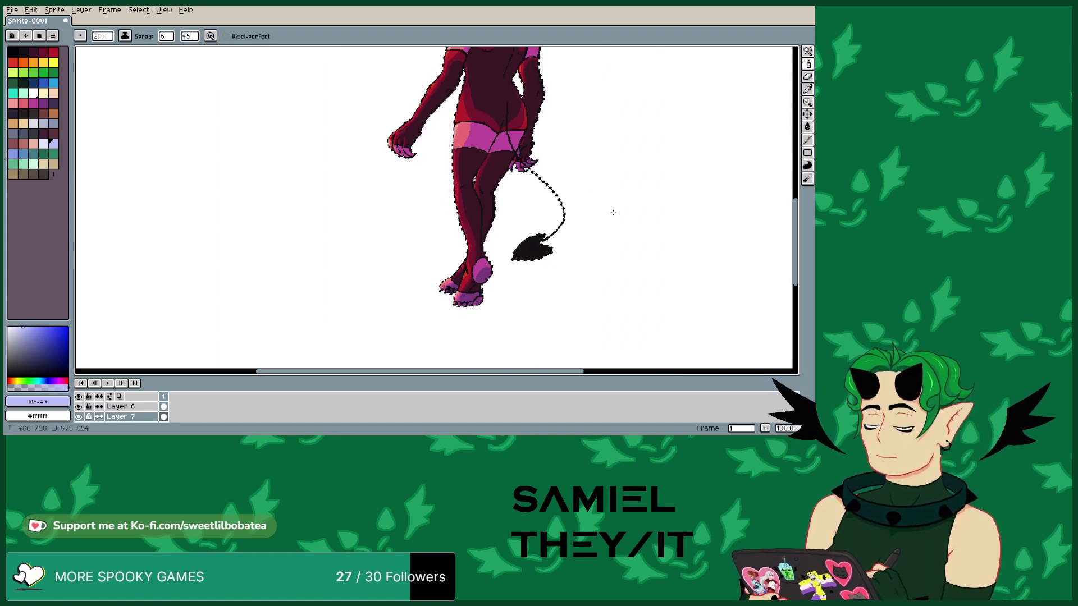
pyautogui.click(106, 39)
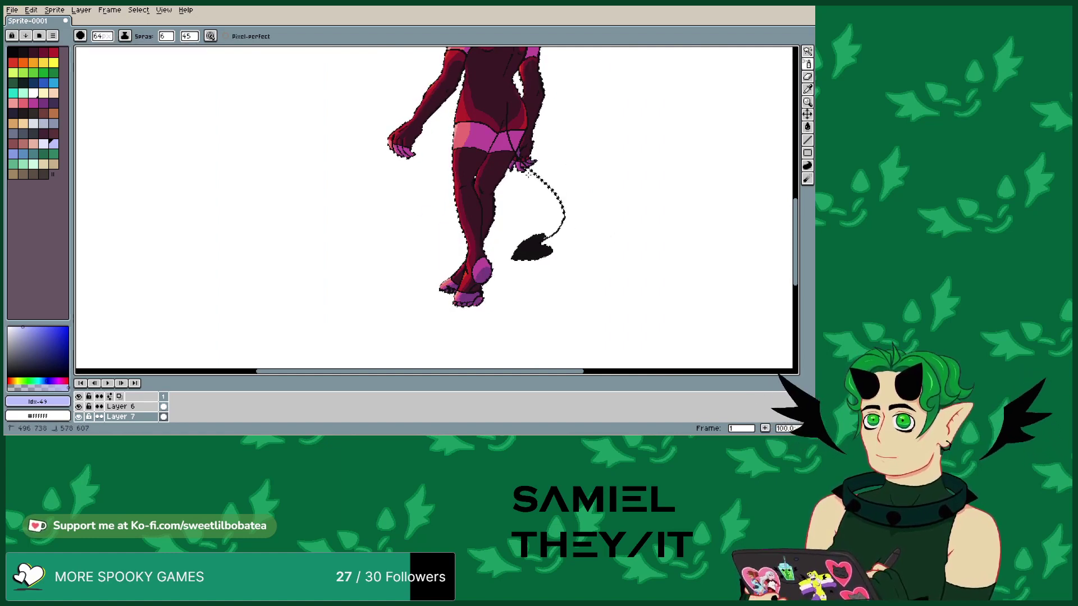
pyautogui.scroll(-3, 467, 87)
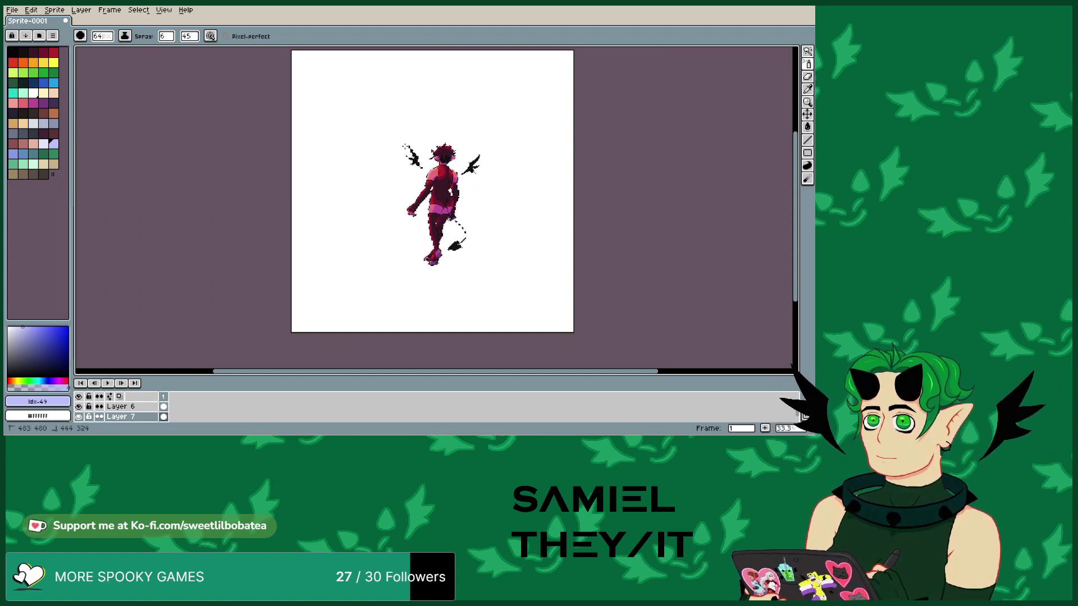
pyautogui.scroll(5, 455, 295)
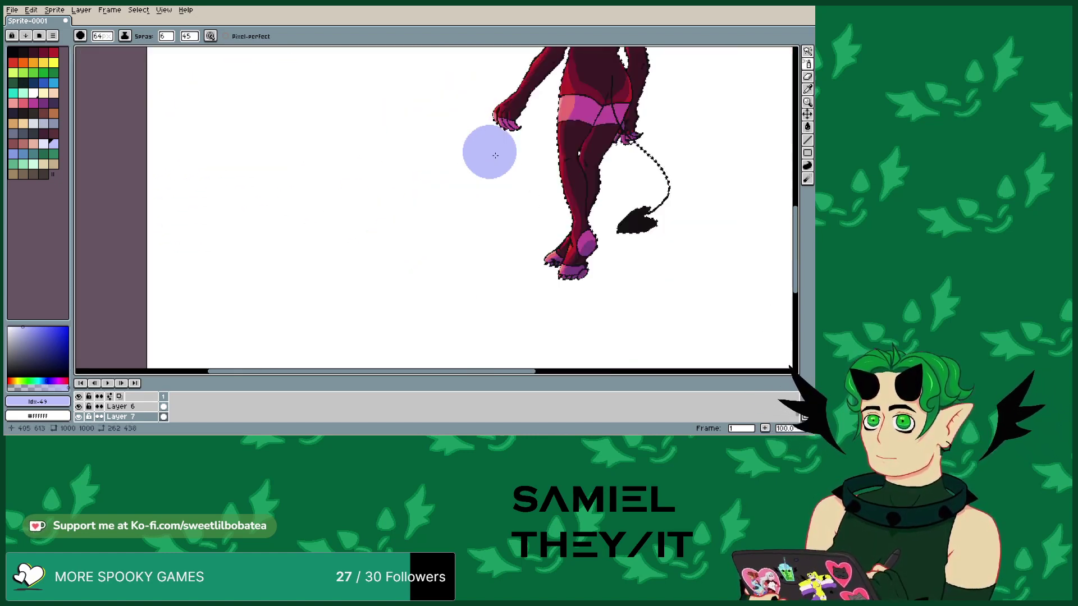
# - Try to widen the selected lavender silhouette on both sides to about 269 px with the Magic Wand's transform handles
pyautogui.press('w')
pyautogui.scroll(3, 555, 179)
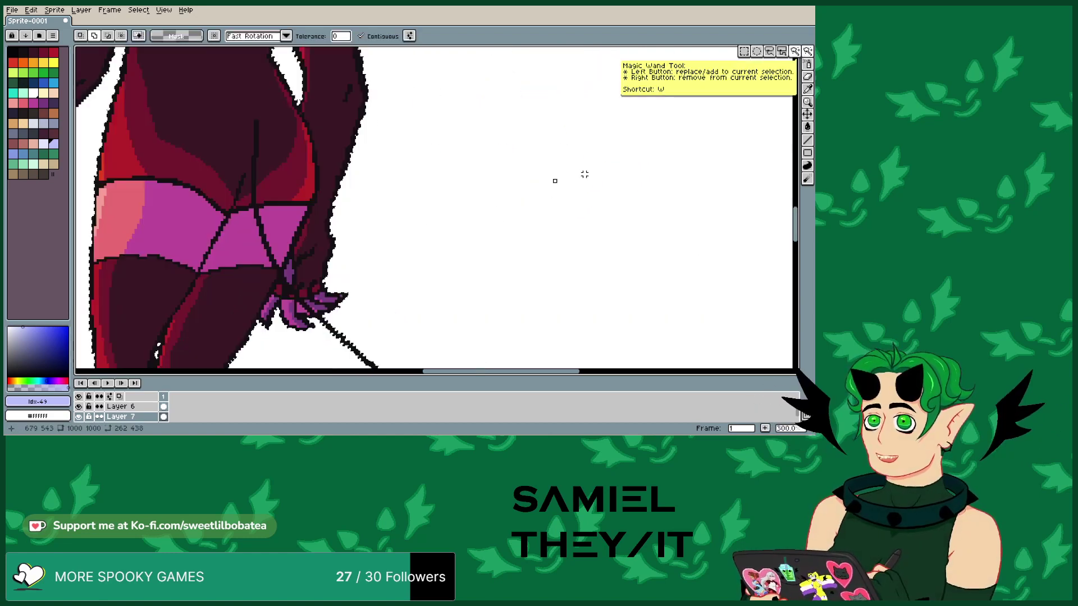
pyautogui.click(556, 179)
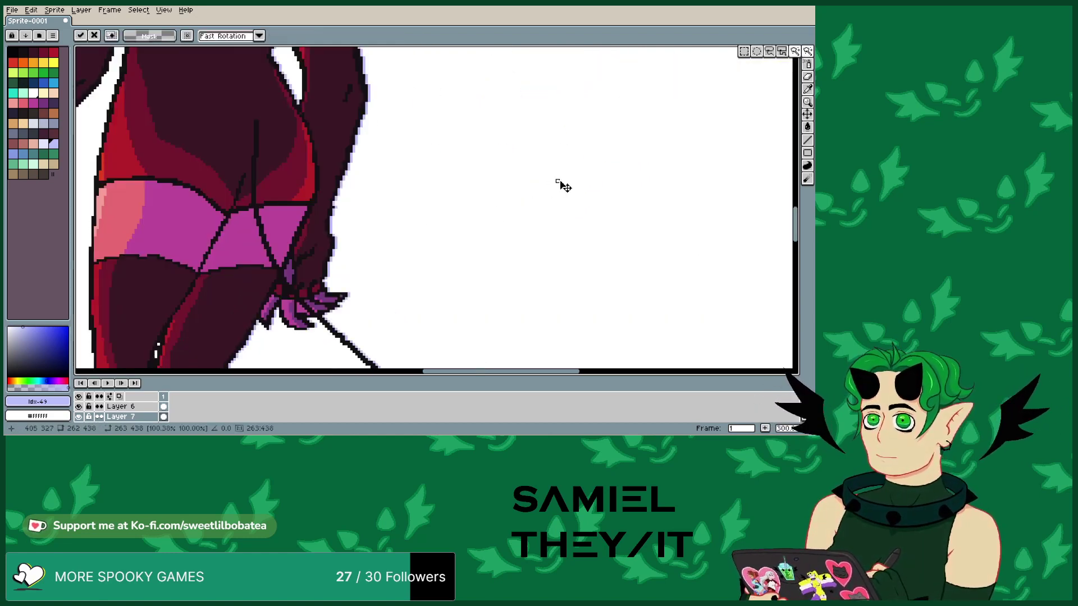
pyautogui.scroll(-5, 493, 219)
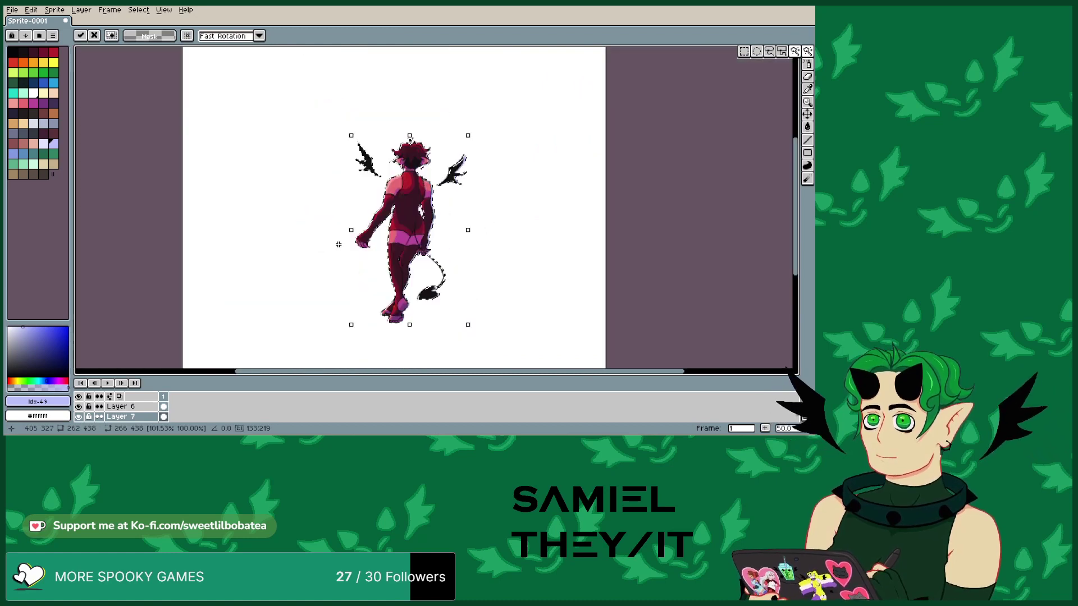
pyautogui.scroll(3, 424, 203)
pyautogui.scroll(1, 424, 204)
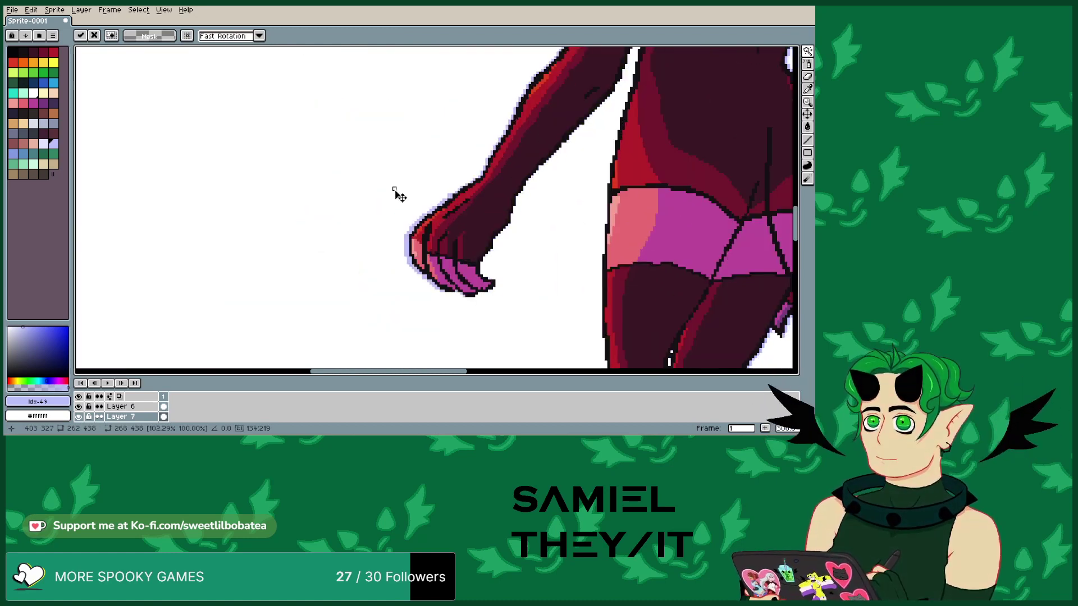
pyautogui.moveTo(395, 191); pyautogui.dragTo(388, 195)
pyautogui.scroll(-5, 388, 194)
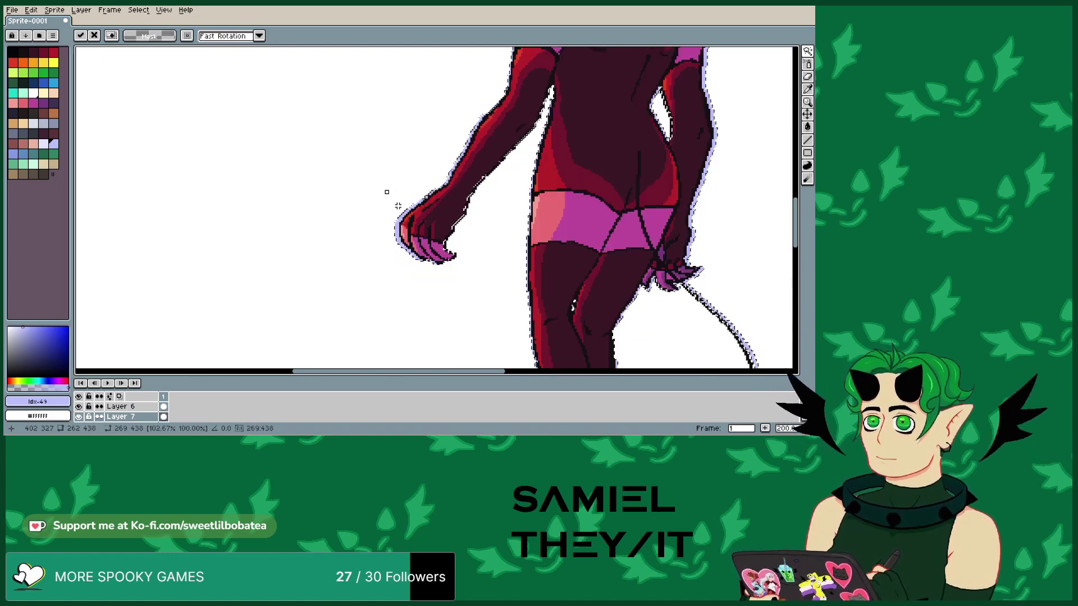
# - Try to stretch the lavender silhouette below the feet and above the hair to about 270 by 445 px
pyautogui.scroll(6, 628, 264)
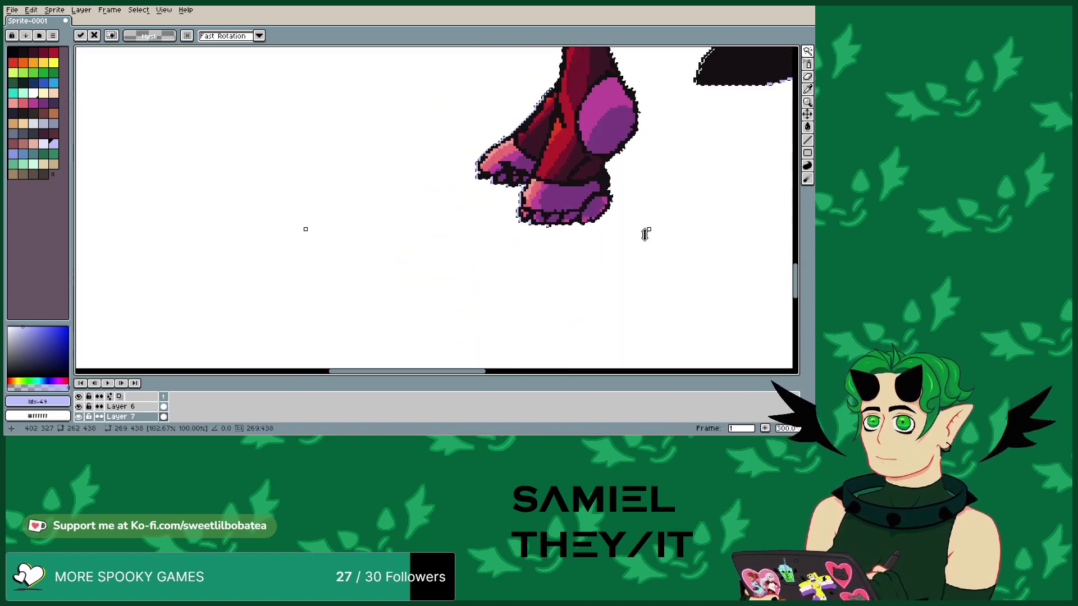
pyautogui.moveTo(646, 232); pyautogui.dragTo(646, 242)
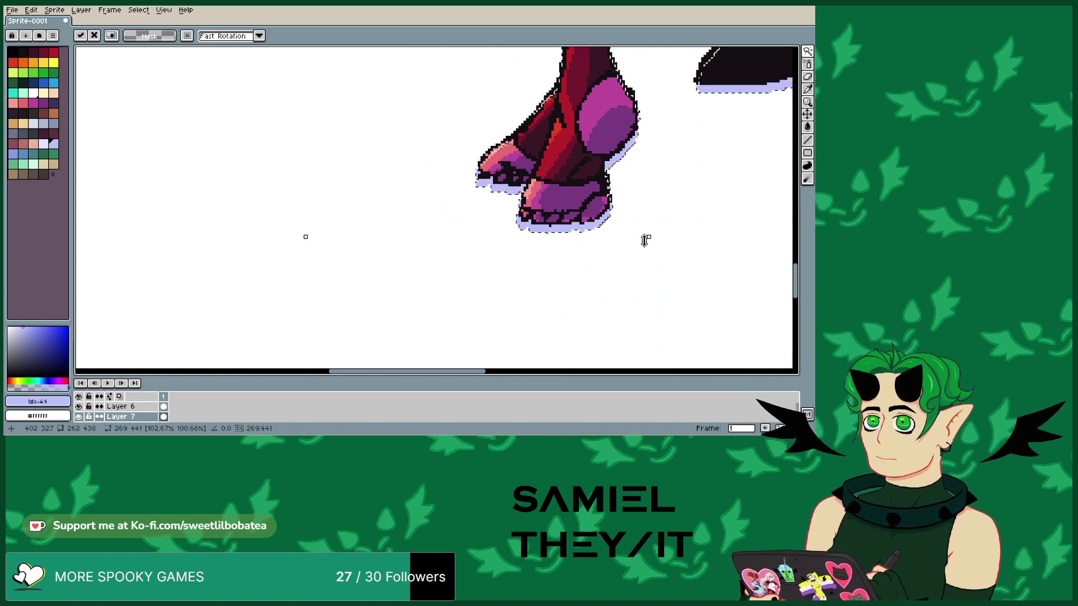
pyautogui.scroll(-4, 645, 240)
pyautogui.scroll(6, 476, 185)
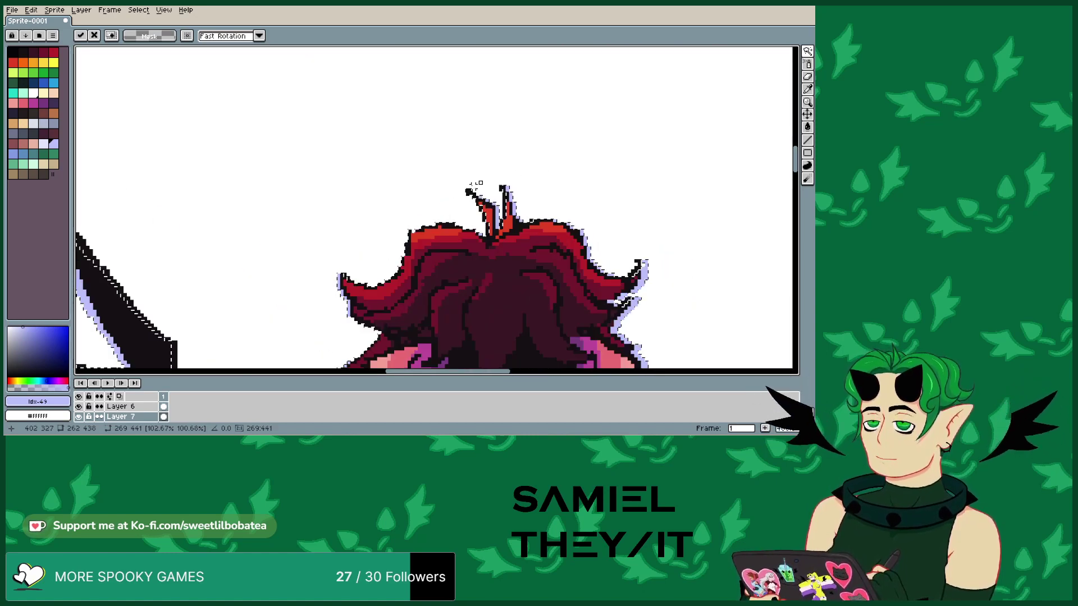
pyautogui.moveTo(476, 183); pyautogui.dragTo(480, 174)
pyautogui.scroll(-4, 481, 174)
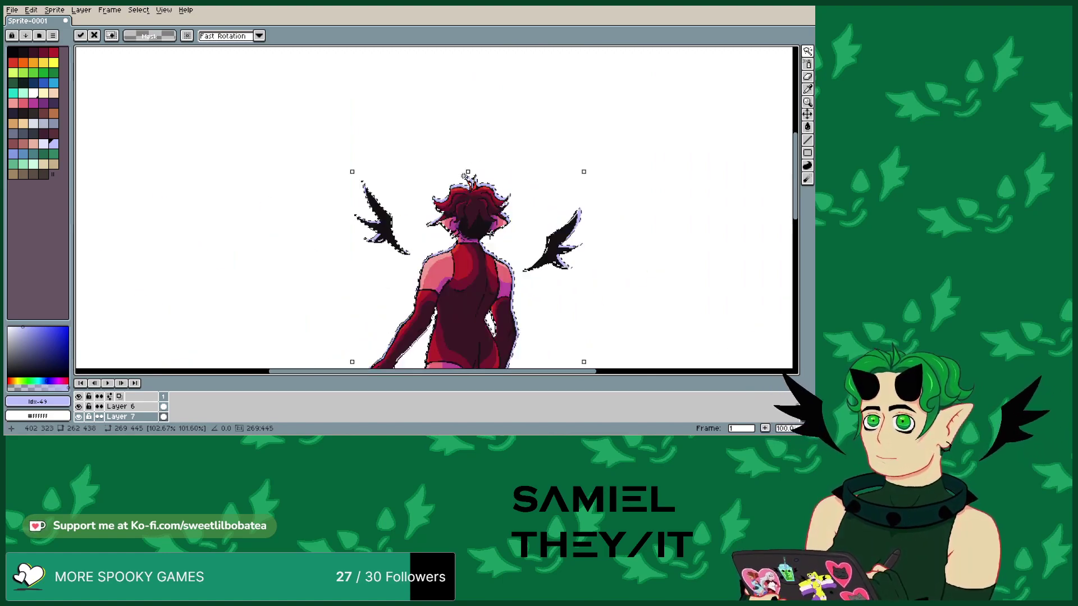
pyautogui.scroll(3, 368, 293)
pyautogui.scroll(-3, 437, 279)
pyautogui.scroll(3, 436, 279)
pyautogui.moveTo(486, 287); pyautogui.dragTo(489, 282)
pyautogui.scroll(-3, 489, 283)
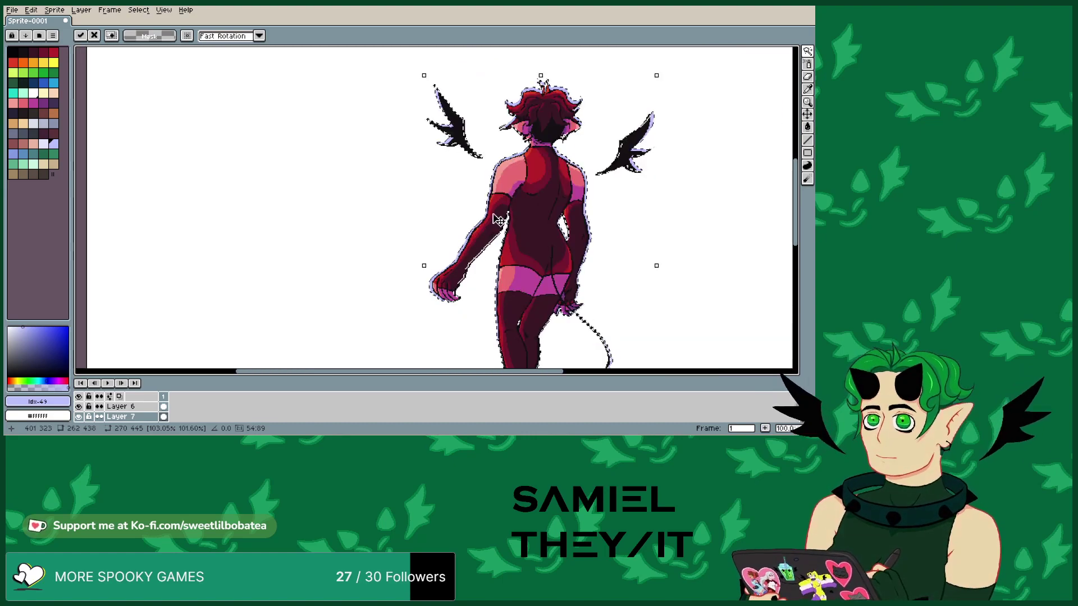
pyautogui.scroll(-2, 528, 253)
pyautogui.scroll(2, 538, 247)
pyautogui.scroll(2, 567, 156)
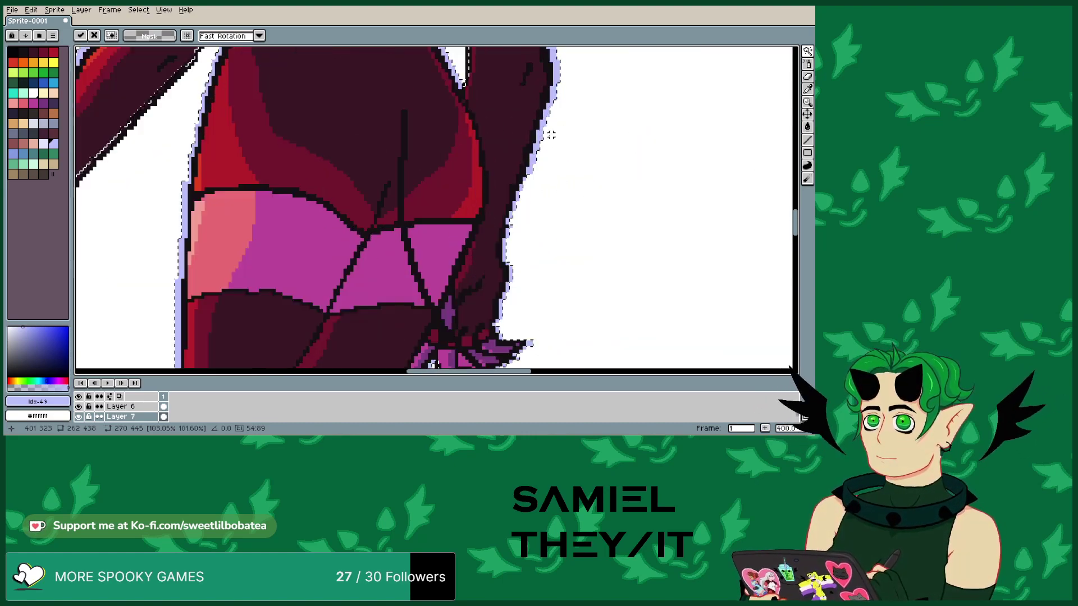
pyautogui.scroll(-3, 548, 134)
pyautogui.scroll(2, 525, 121)
pyautogui.scroll(-3, 525, 121)
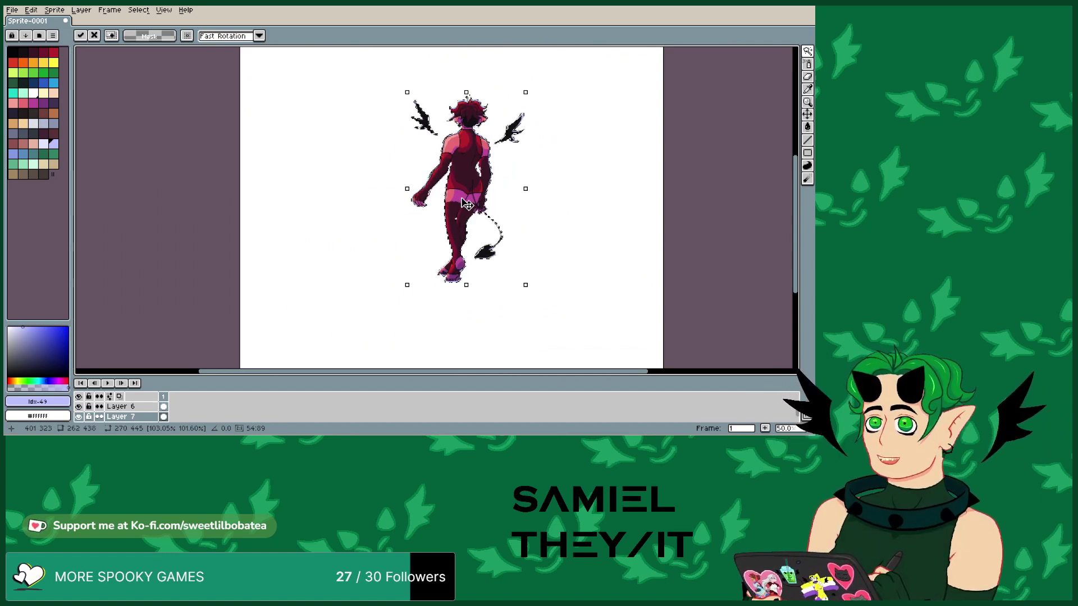
# - Undo the transformation of the lavender silhouette after checking the options for modifying the selection
pyautogui.click(138, 10)
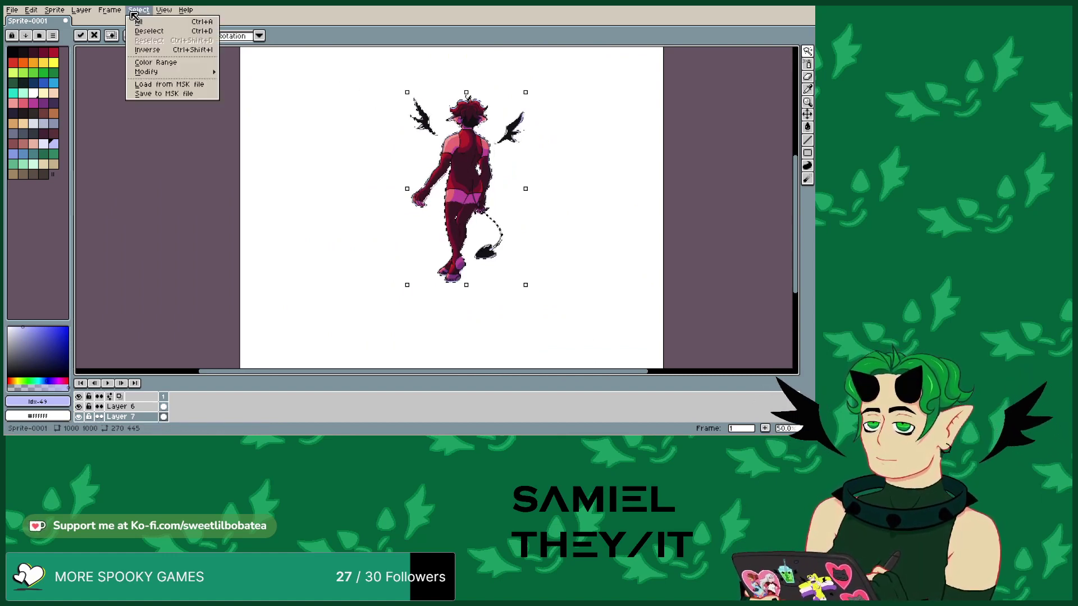
pyautogui.moveTo(163, 75)
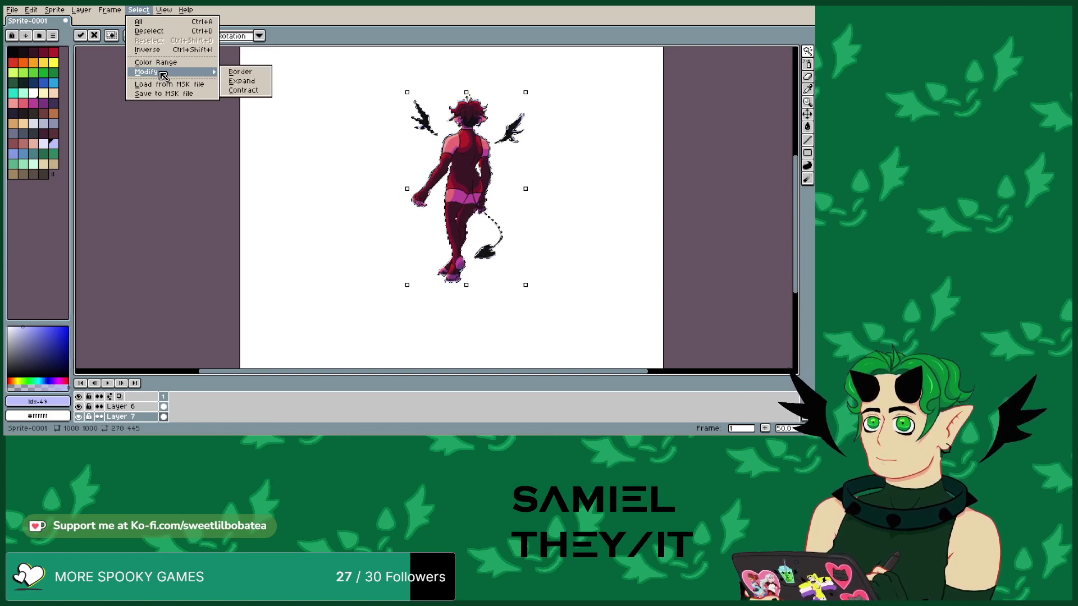
pyautogui.click(112, 10)
pyautogui.click(32, 10)
pyautogui.click(39, 21)
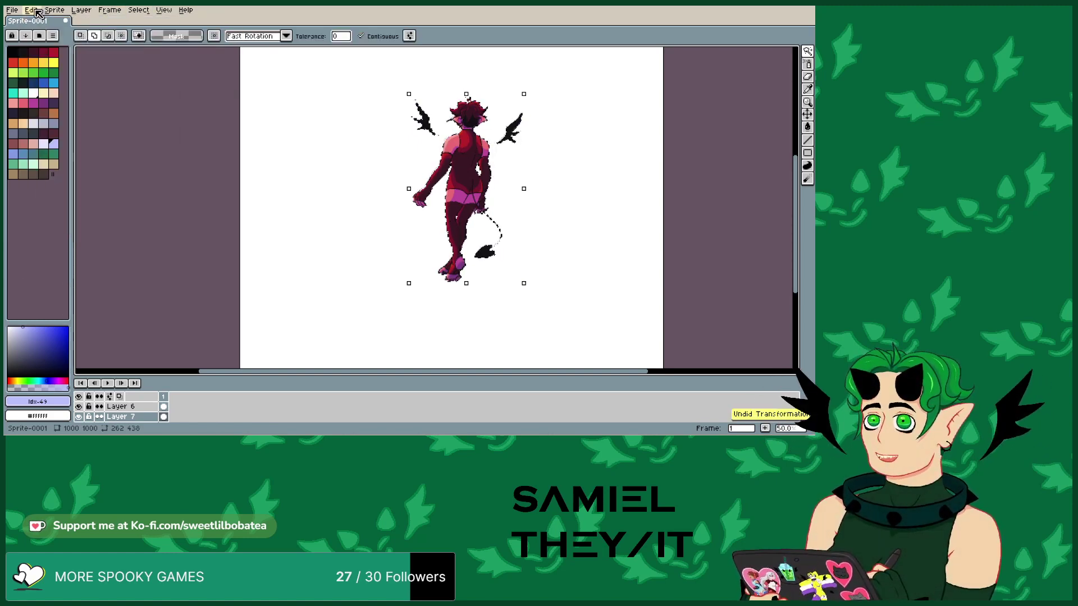
pyautogui.scroll(4, 458, 107)
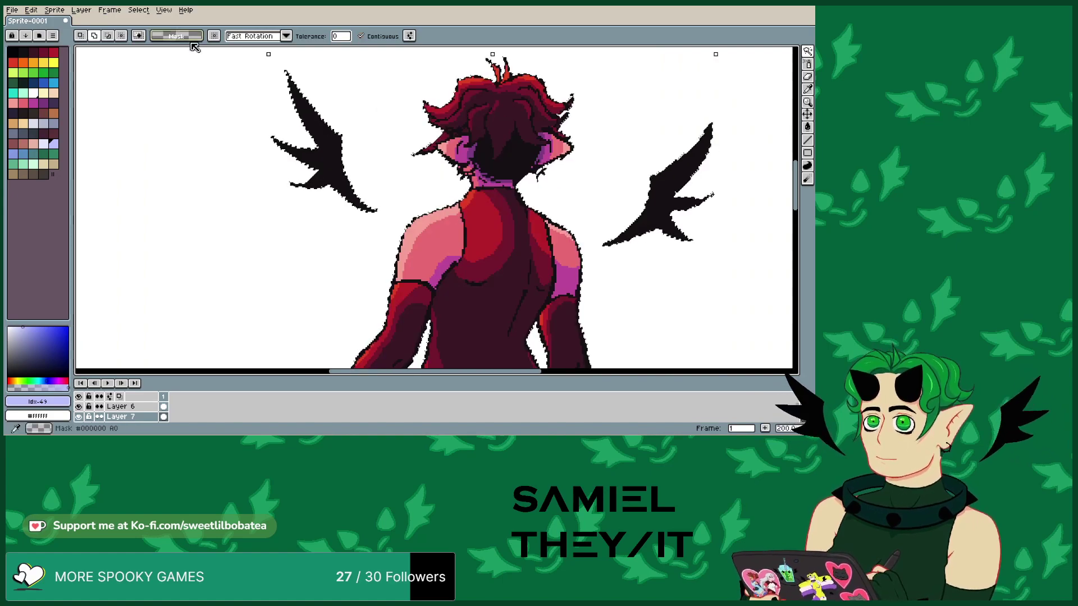
# - Expand the figure's selection twice with the circle brush until it spans 266 by 442 px
pyautogui.click(149, 11)
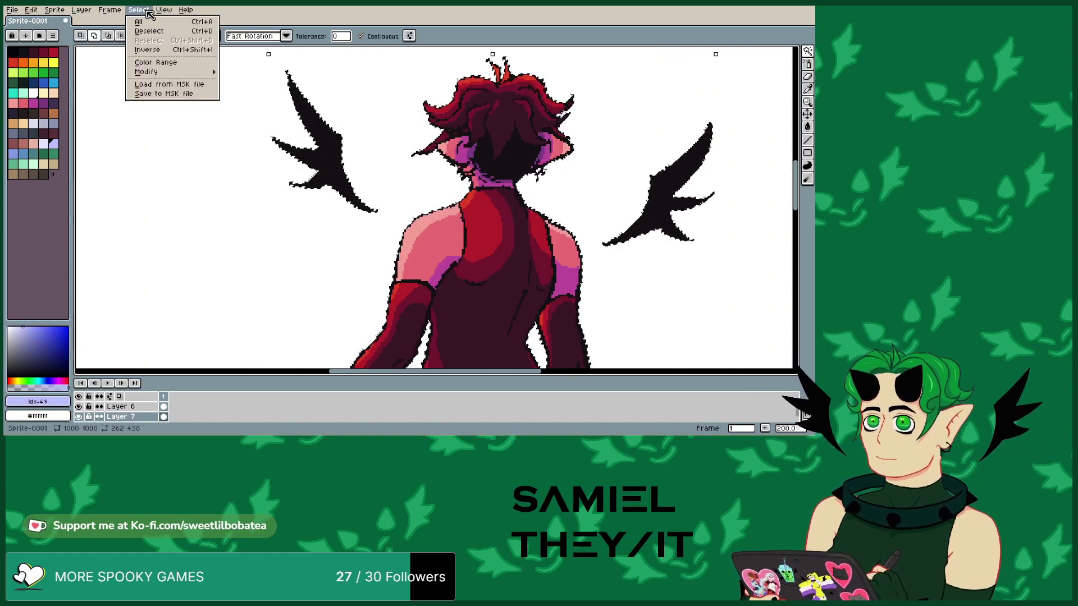
pyautogui.moveTo(168, 71)
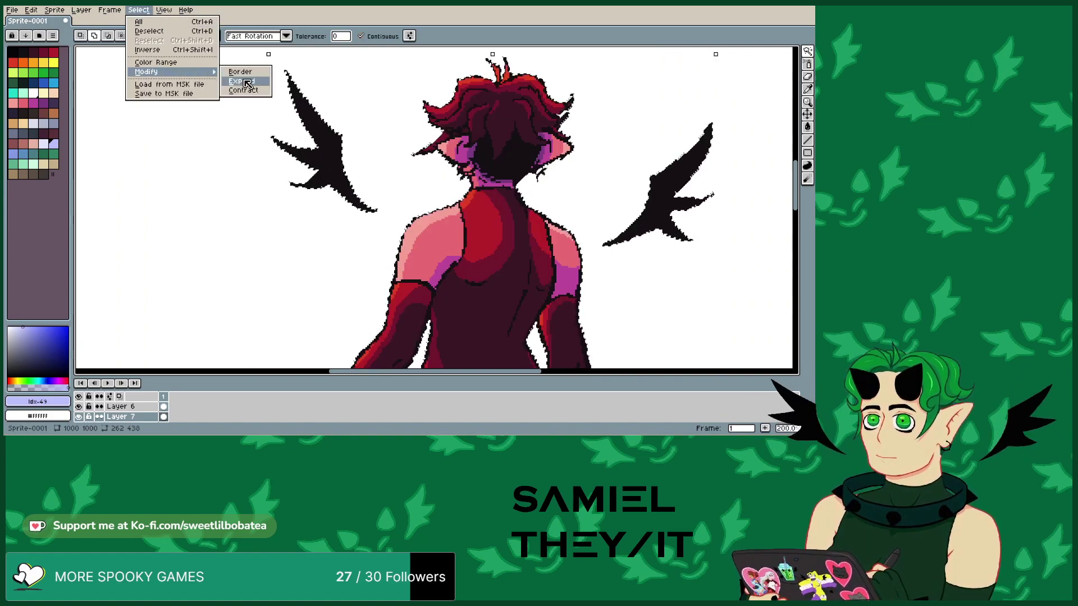
pyautogui.click(239, 80)
pyautogui.write('2')
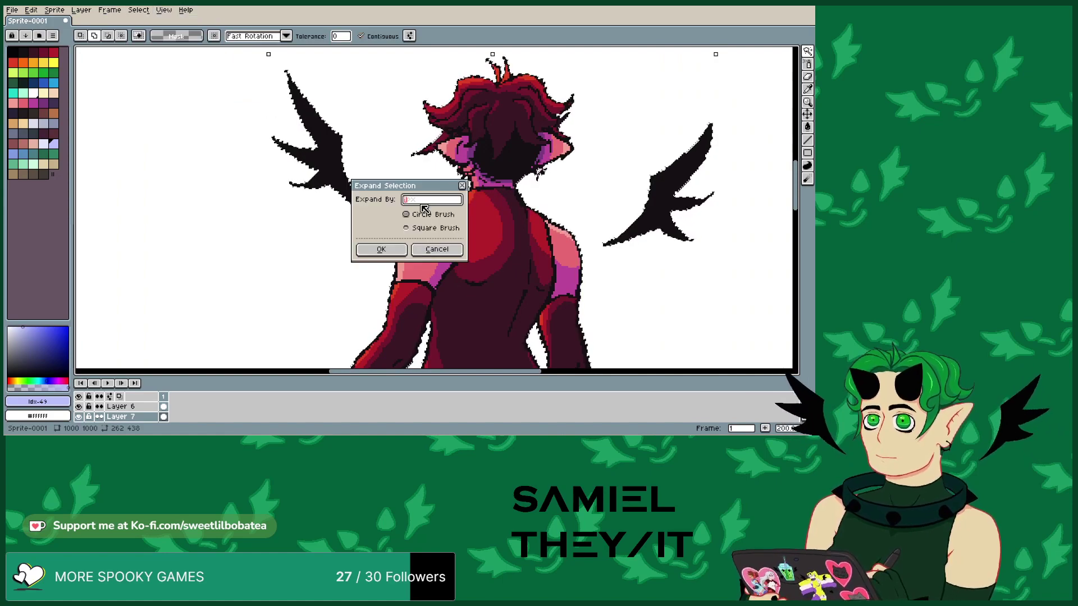
pyautogui.click(381, 249)
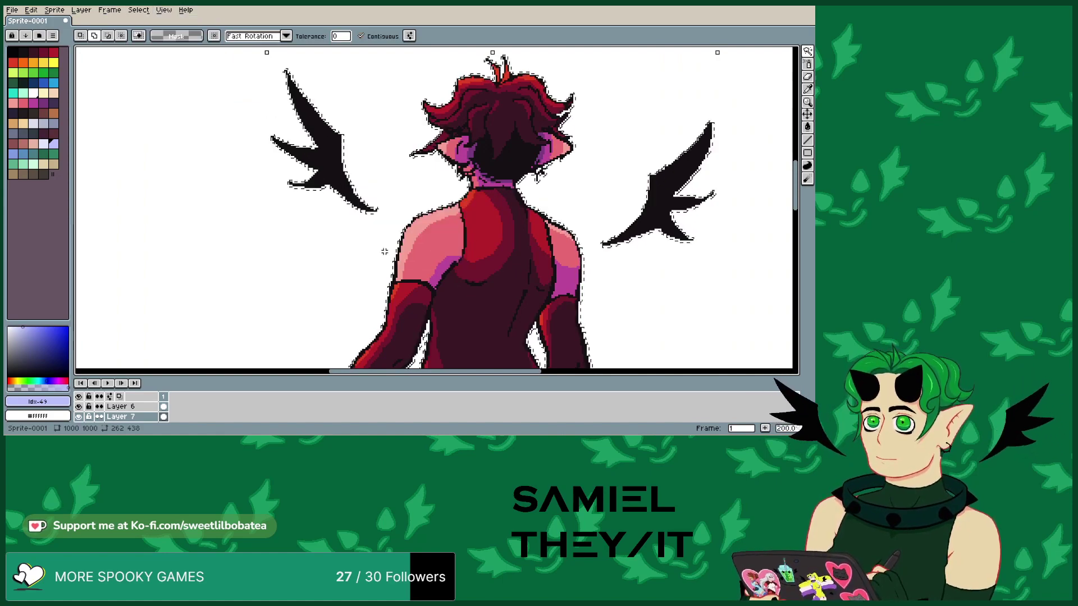
pyautogui.click(139, 10)
pyautogui.moveTo(169, 71)
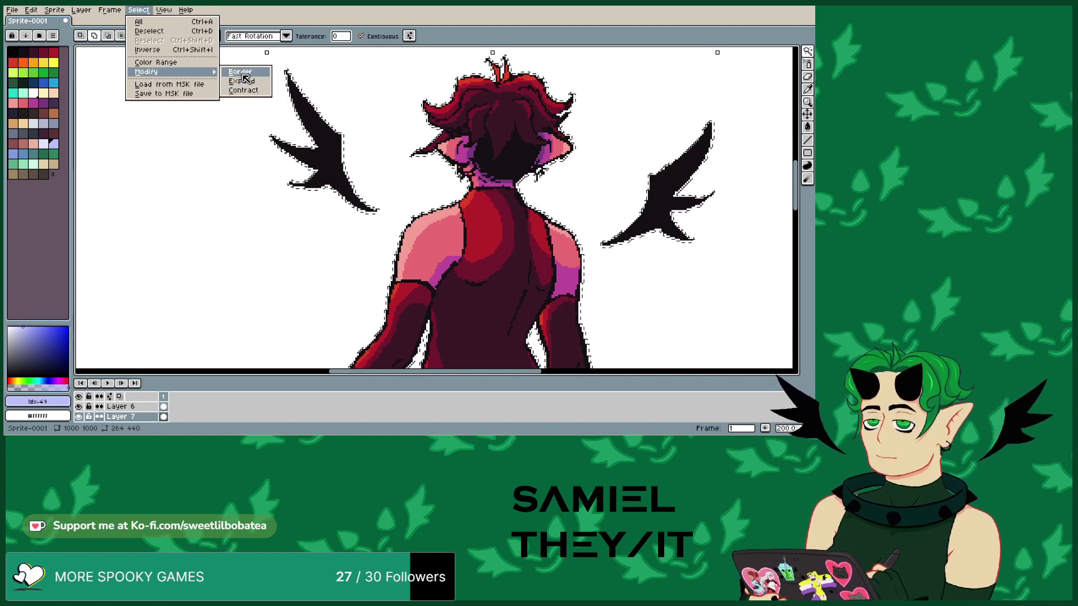
pyautogui.click(245, 81)
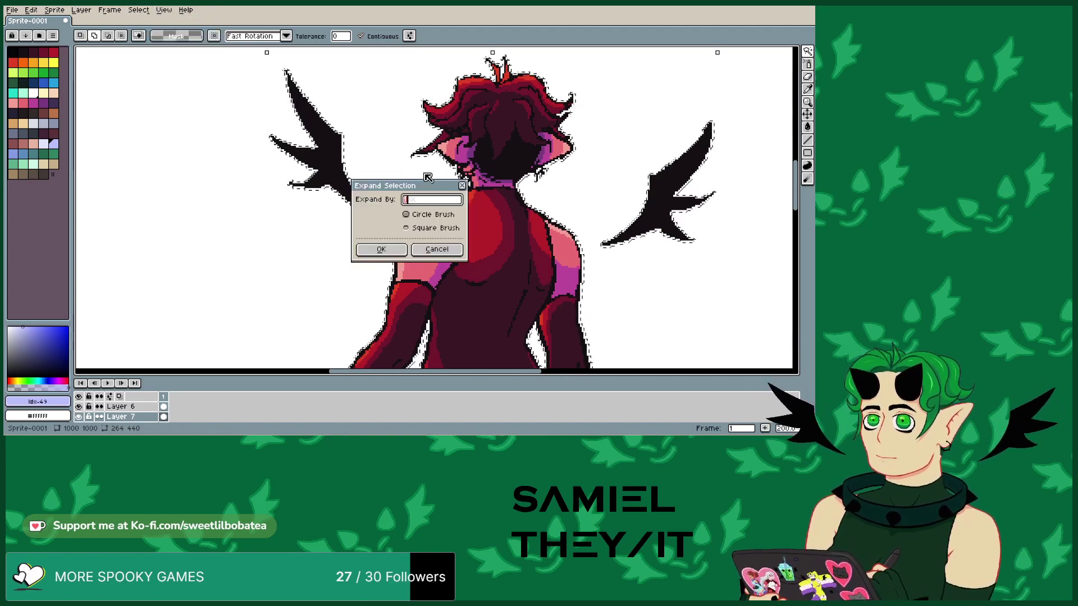
pyautogui.click(381, 249)
# - Spray white (#ffffff) over the expanded figure selection on Layer 7 with the Spray tool at brush size 64
pyautogui.scroll(-3, 403, 206)
pyautogui.scroll(2, 455, 129)
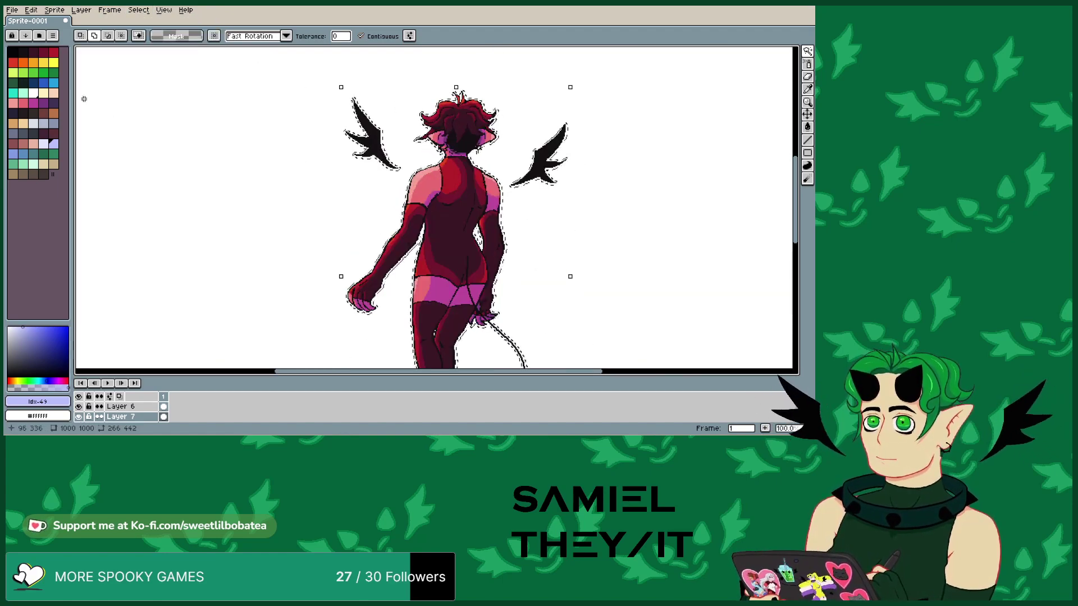
pyautogui.click(44, 83)
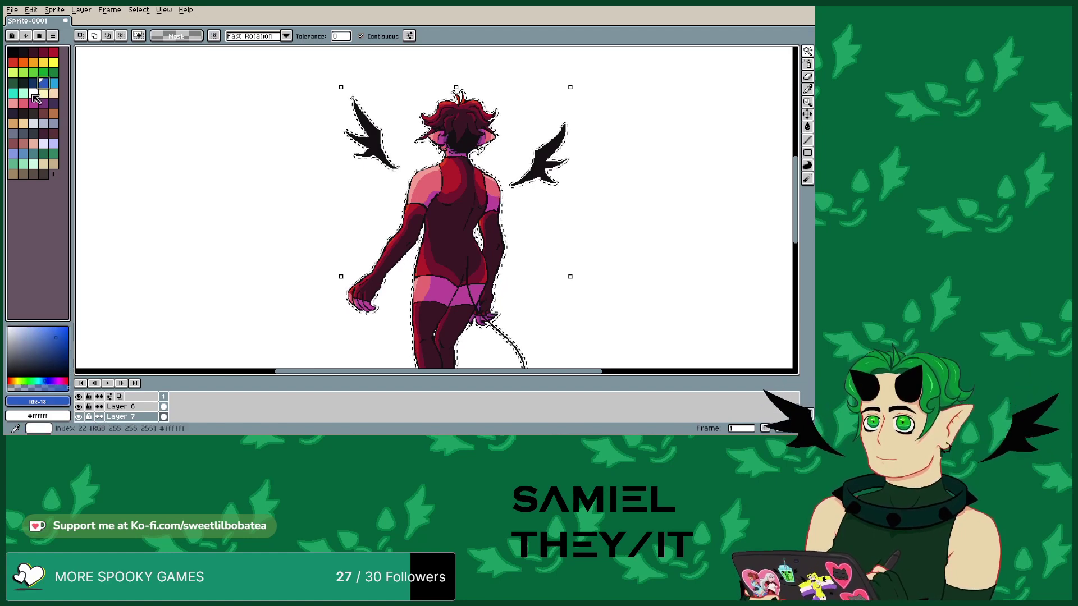
pyautogui.click(33, 94)
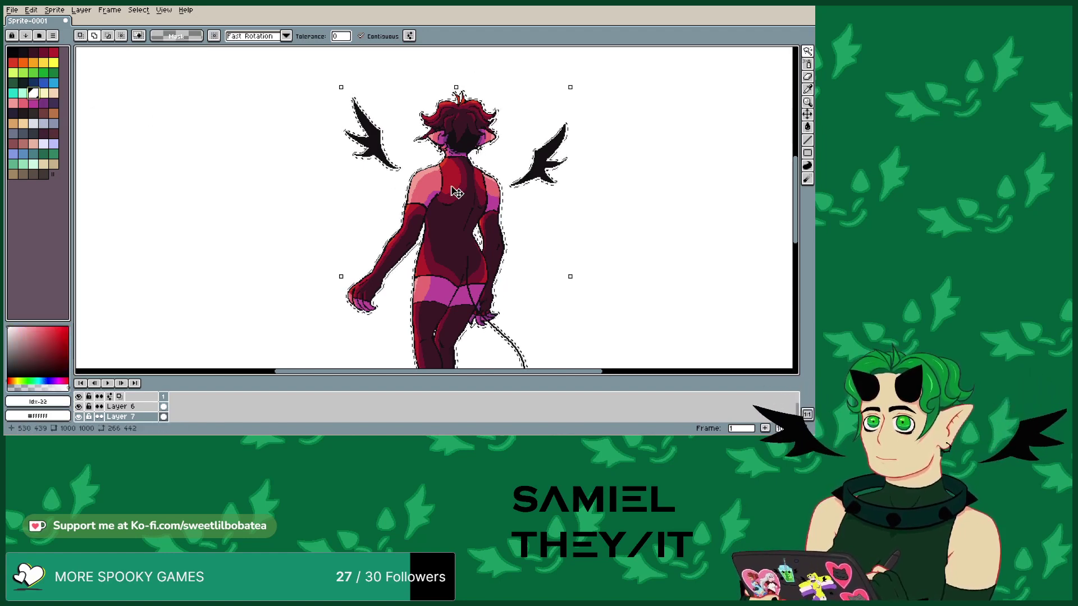
pyautogui.scroll(-2, 456, 192)
pyautogui.scroll(2, 438, 244)
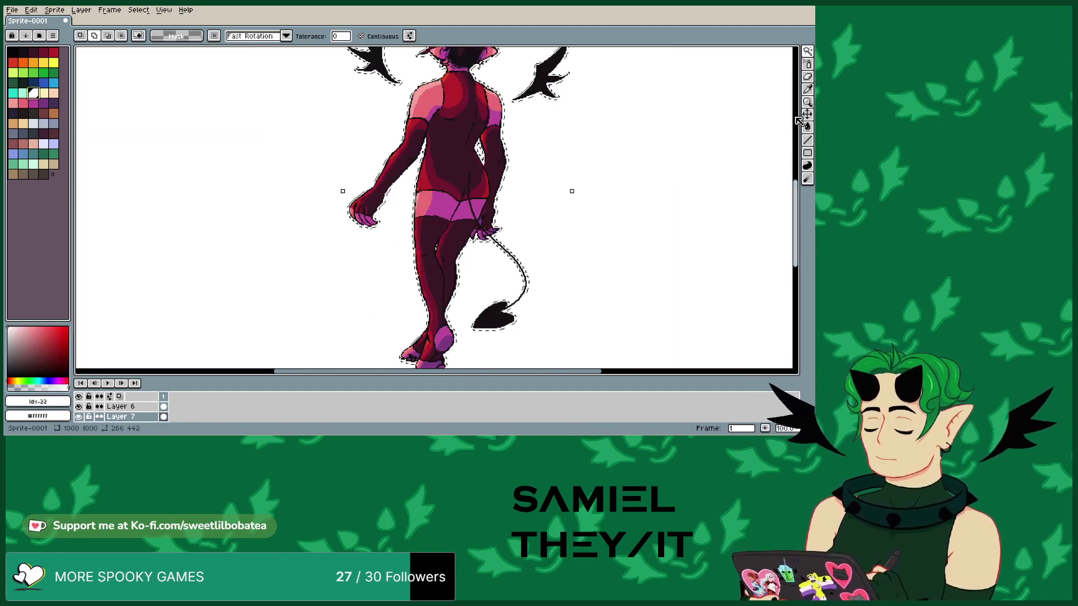
pyautogui.click(807, 63)
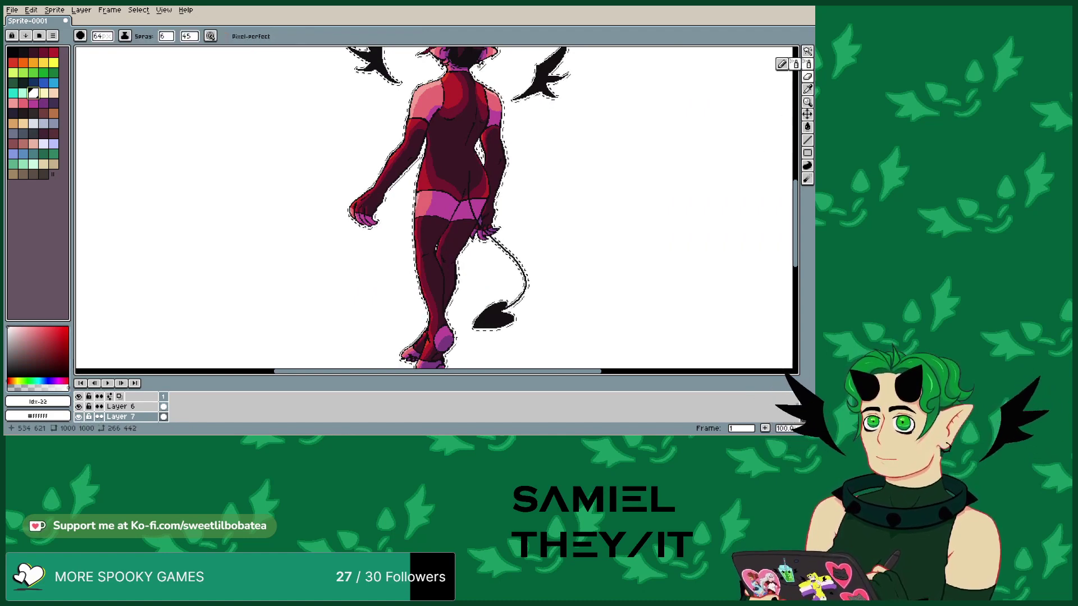
pyautogui.scroll(-1, 453, 367)
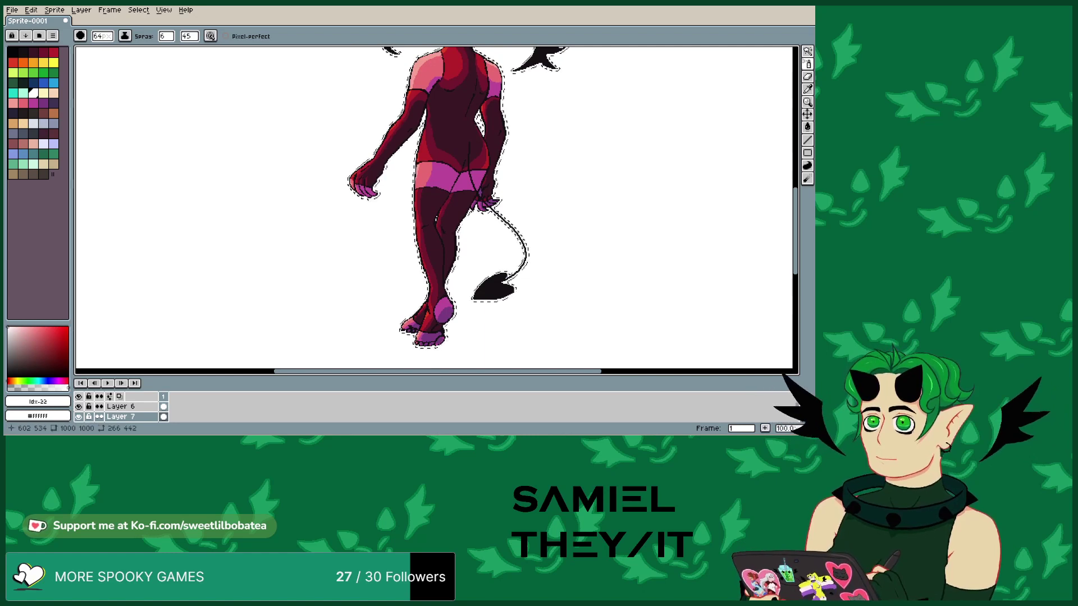
# - Show the Layer 1 background and examine the white outline around the figure against it
pyautogui.scroll(-1, 157, 402)
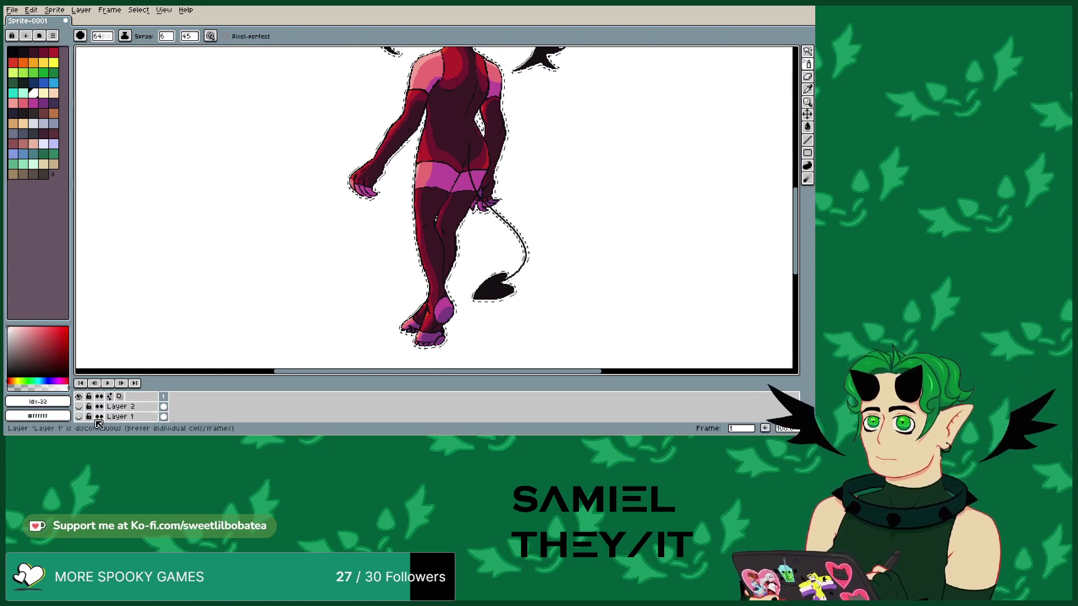
pyautogui.click(79, 417)
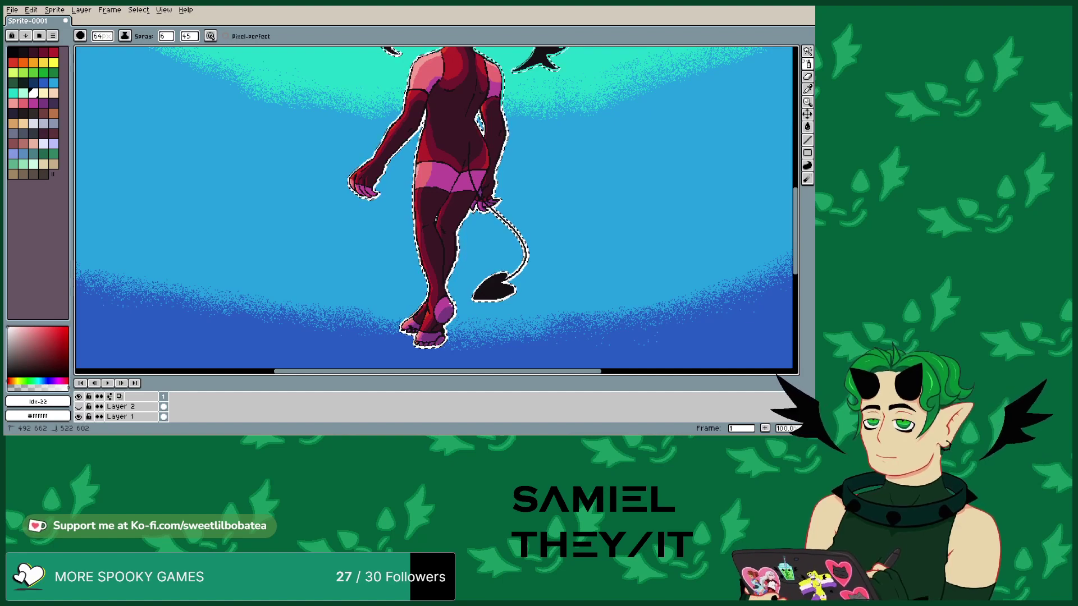
pyautogui.scroll(5, 437, 207)
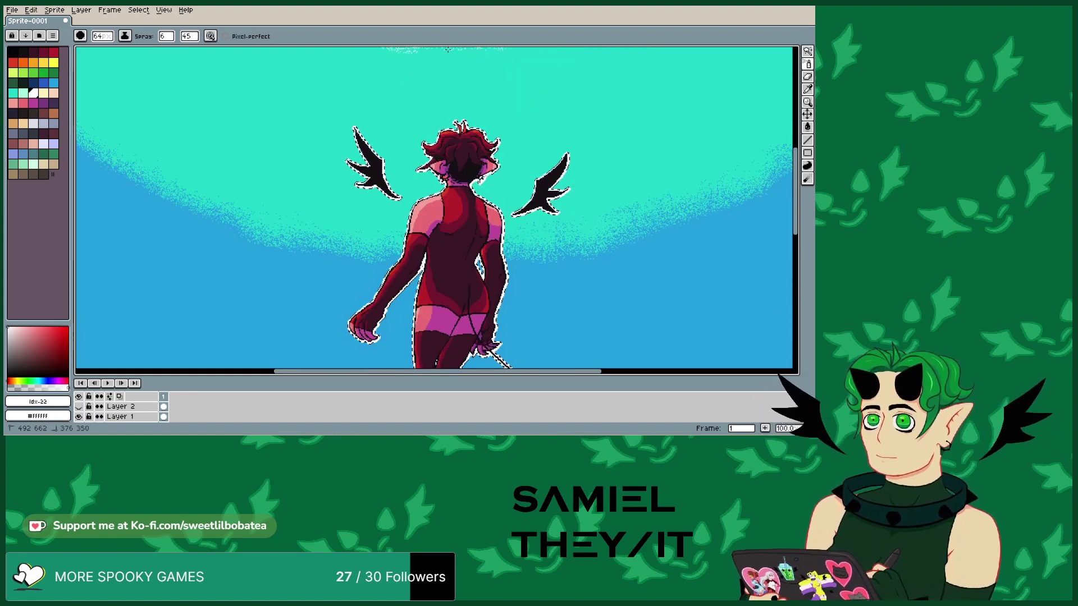
pyautogui.scroll(-3, 448, 48)
pyautogui.scroll(1, 447, 47)
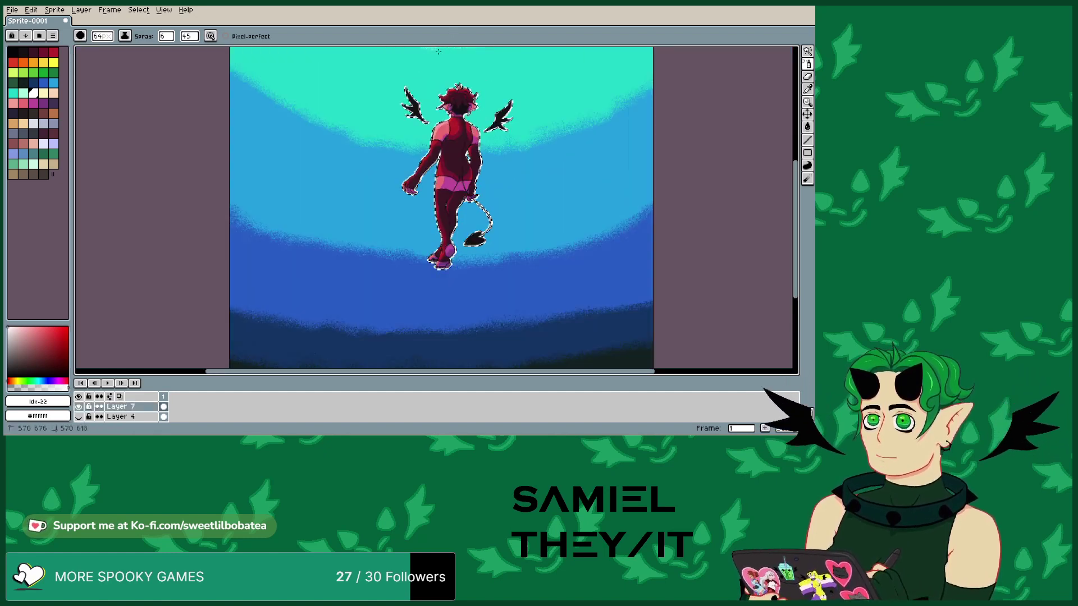
pyautogui.scroll(3, 438, 51)
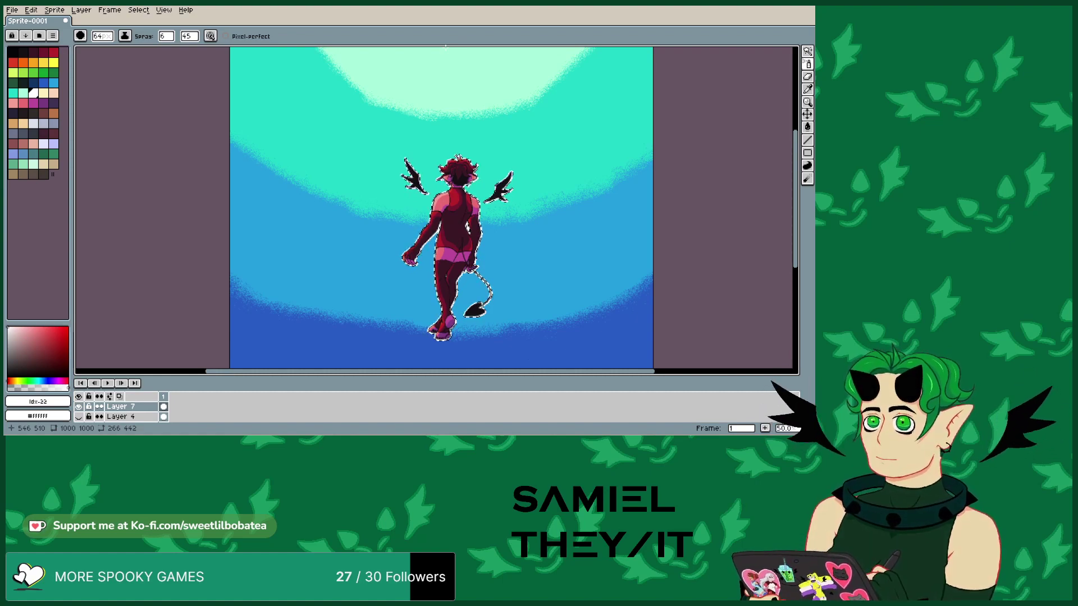
pyautogui.scroll(3, 425, 249)
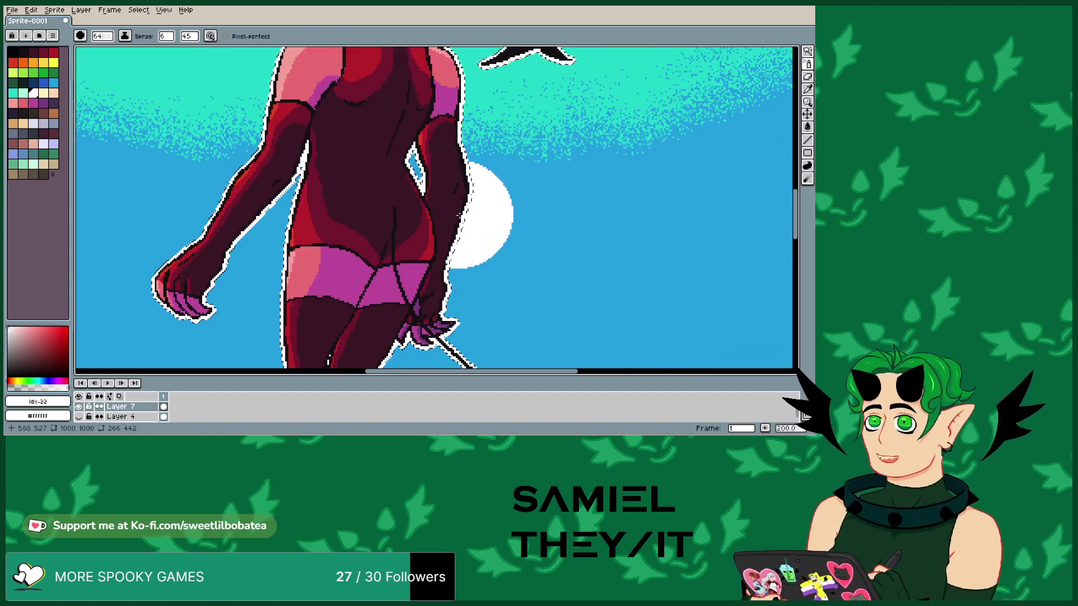
pyautogui.scroll(-1, 424, 249)
pyautogui.scroll(-1, 424, 249)
pyautogui.scroll(1, 385, 226)
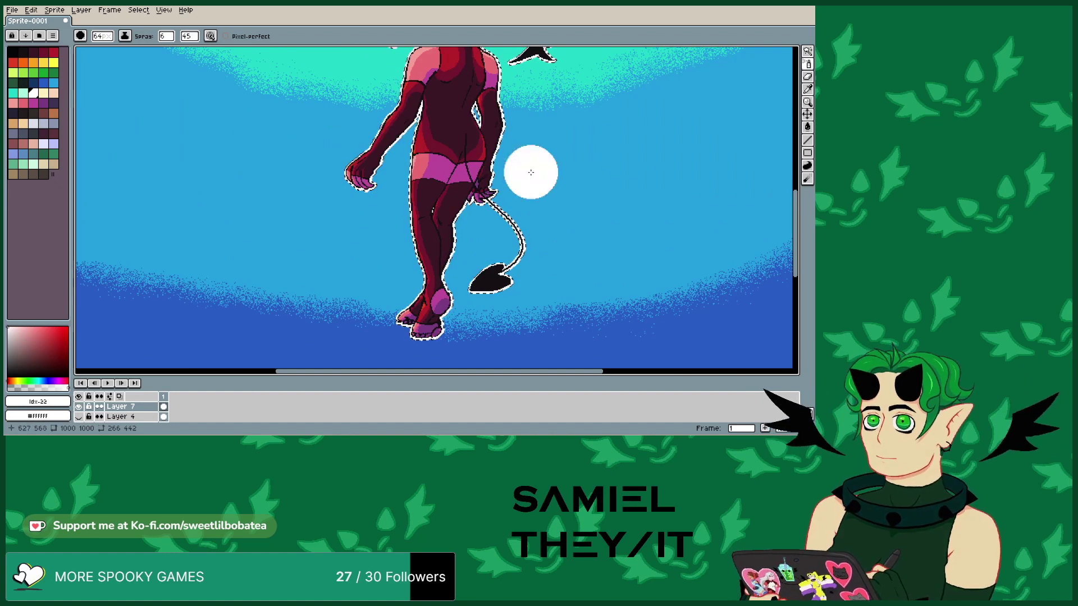
# - Switch to the Lasso tool with replace-selection mode and clear the selection around the figure
pyautogui.click(808, 51)
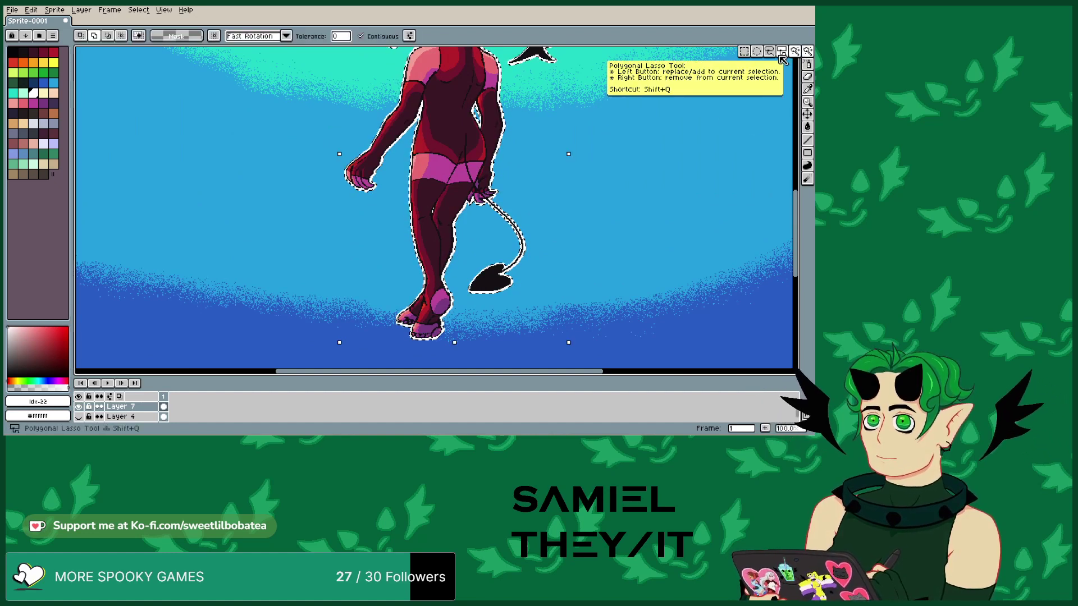
pyautogui.click(765, 89)
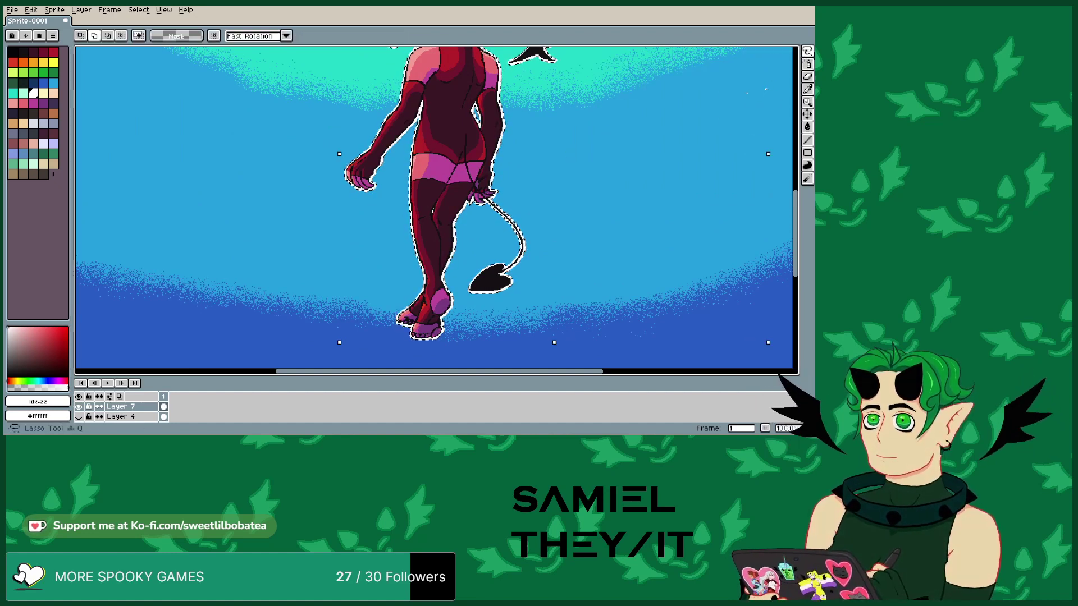
pyautogui.click(91, 36)
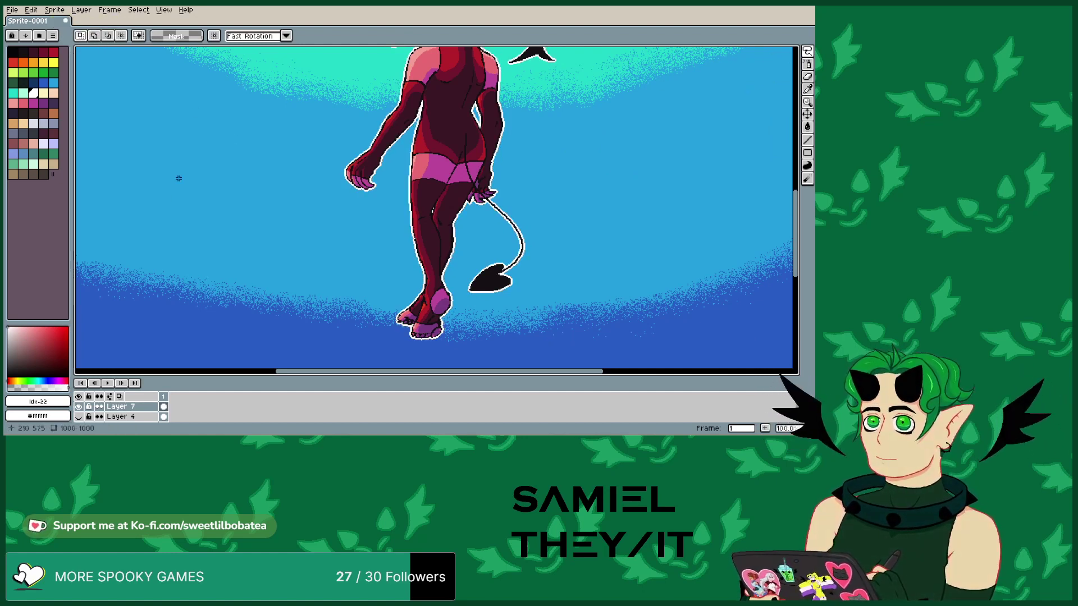
pyautogui.scroll(-2, 257, 212)
pyautogui.scroll(2, 257, 212)
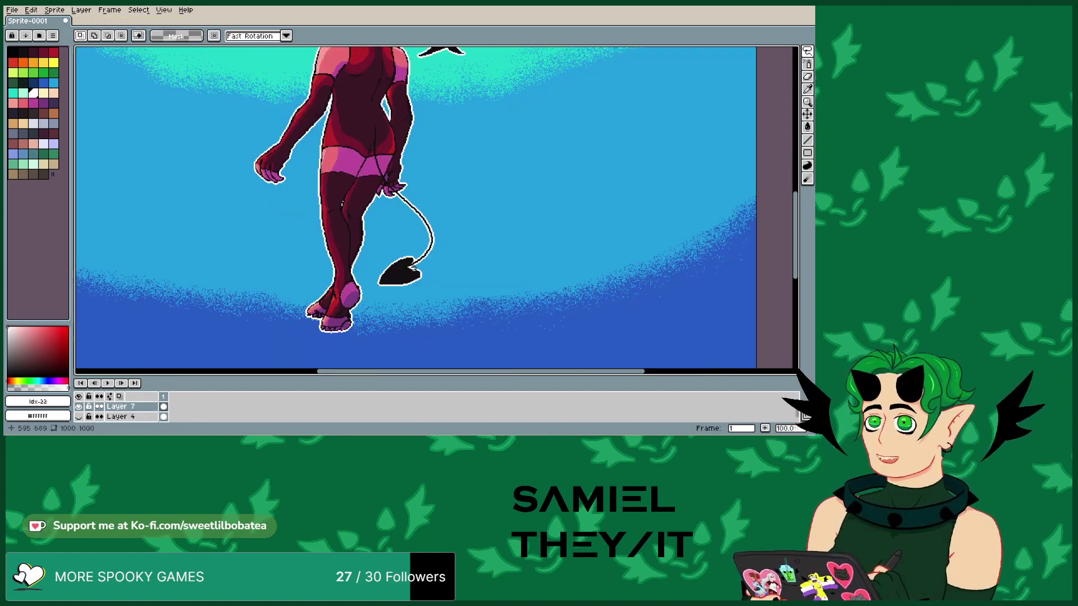
pyautogui.moveTo(332, 183); pyautogui.dragTo(372, 220)
pyautogui.scroll(1, 371, 220)
pyautogui.scroll(-4, 372, 220)
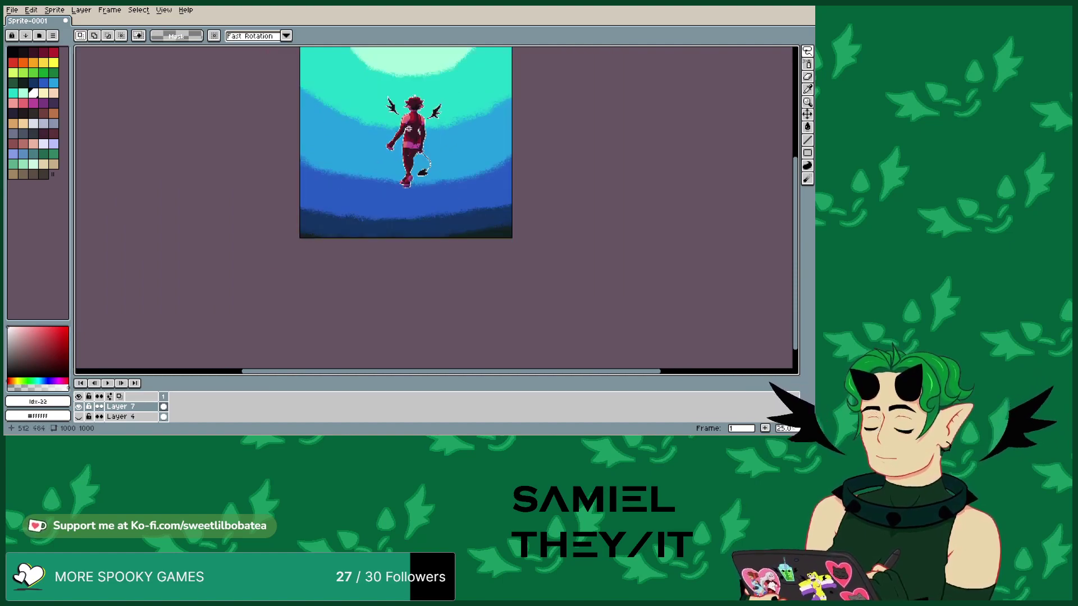
pyautogui.scroll(4, 315, 245)
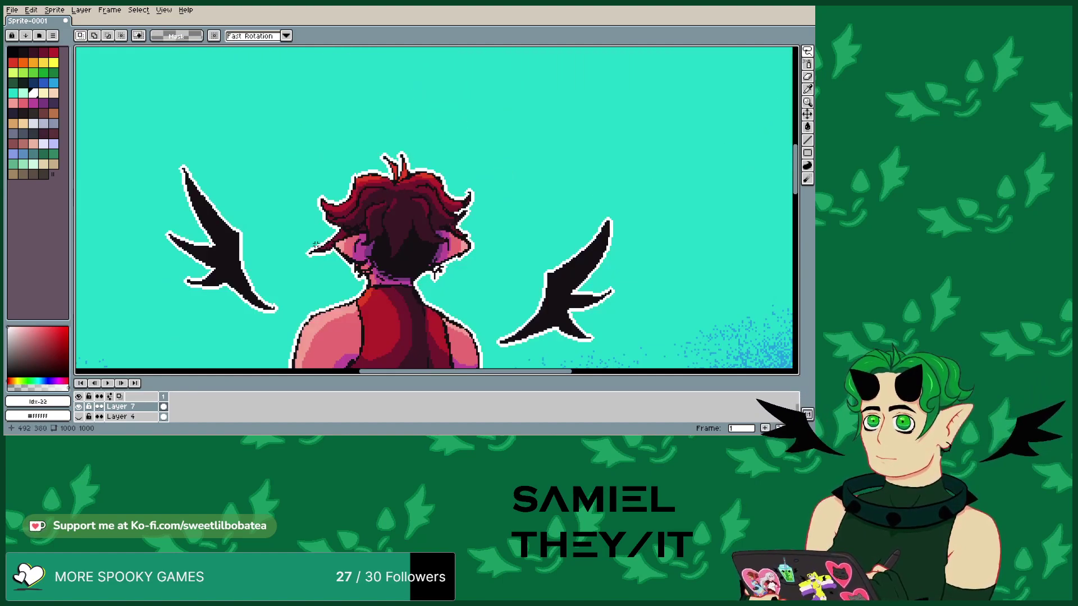
# - Toggle Layer 4 on and off, and show Layer 2 and Layer 3 behind the figure
pyautogui.click(79, 417)
pyautogui.scroll(-4, 296, 292)
pyautogui.click(79, 417)
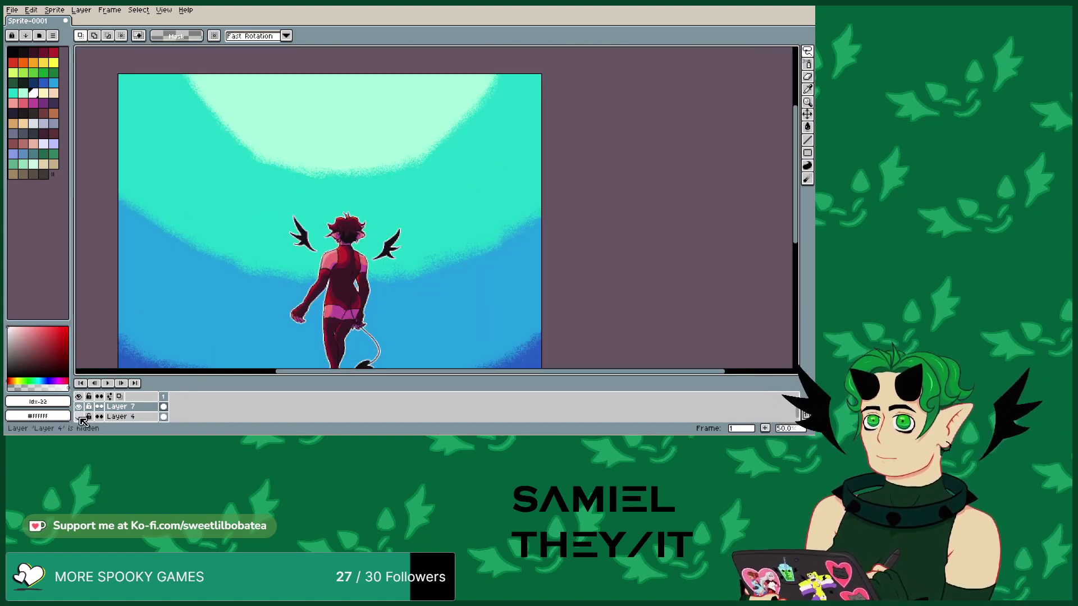
pyautogui.scroll(-1, 109, 421)
pyautogui.scroll(-1, 108, 421)
pyautogui.click(79, 417)
pyautogui.click(79, 407)
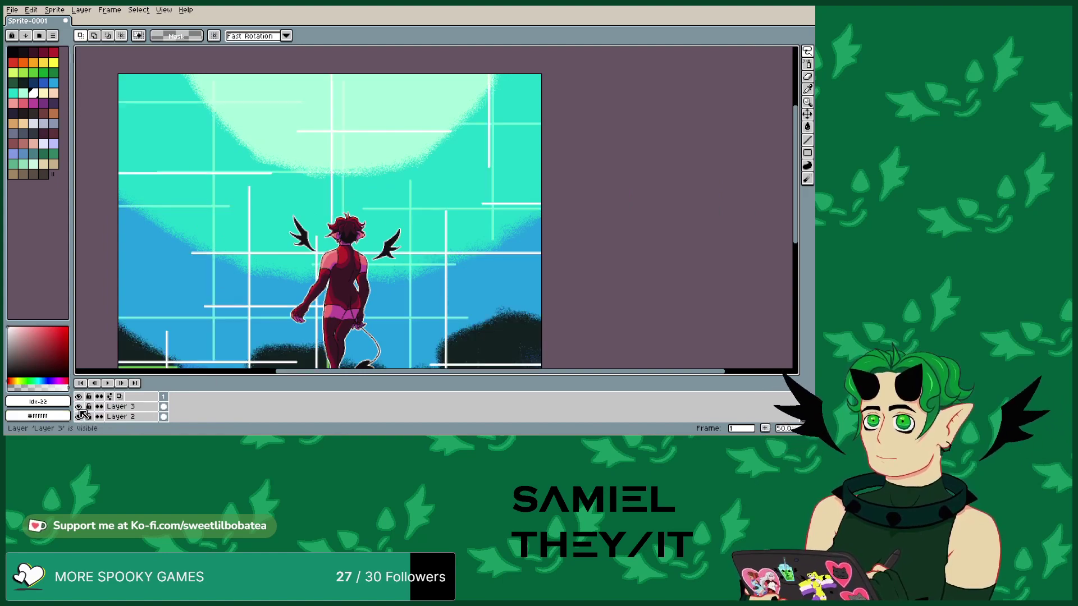
# - Try the Lighten, Screen and Multiply blend modes on Layer 7 in its layer properties
pyautogui.scroll(2, 113, 411)
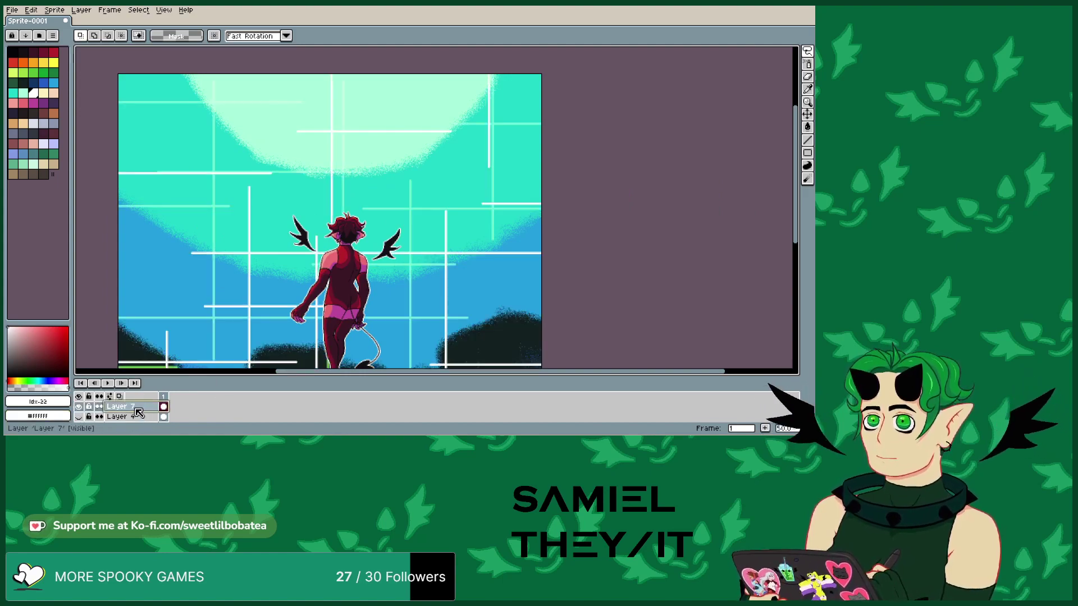
pyautogui.scroll(-2, 378, 281)
pyautogui.scroll(2, 377, 281)
pyautogui.doubleClick(121, 406)
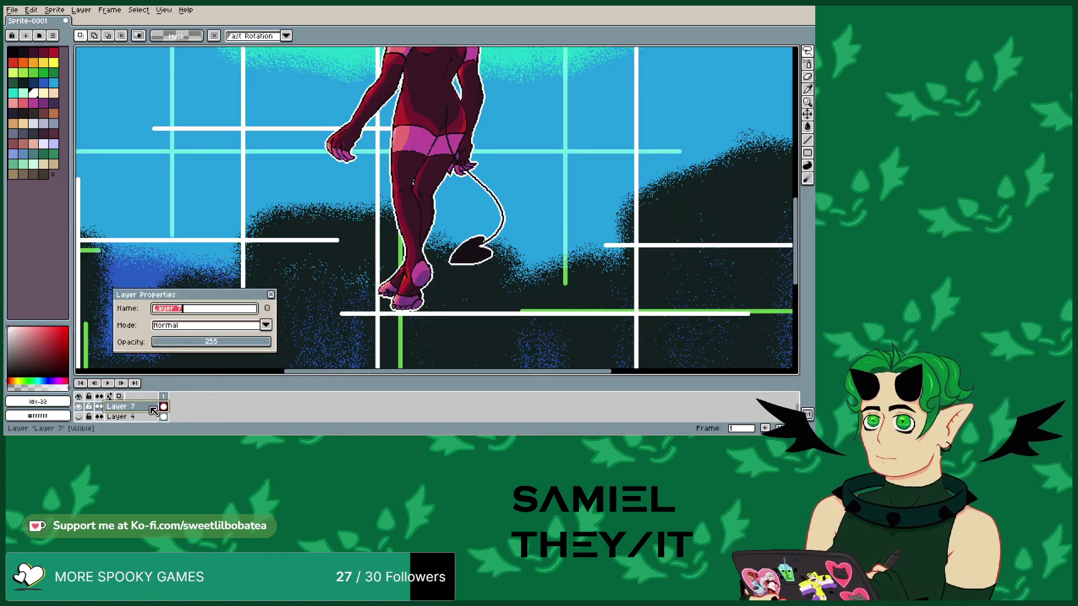
pyautogui.click(265, 325)
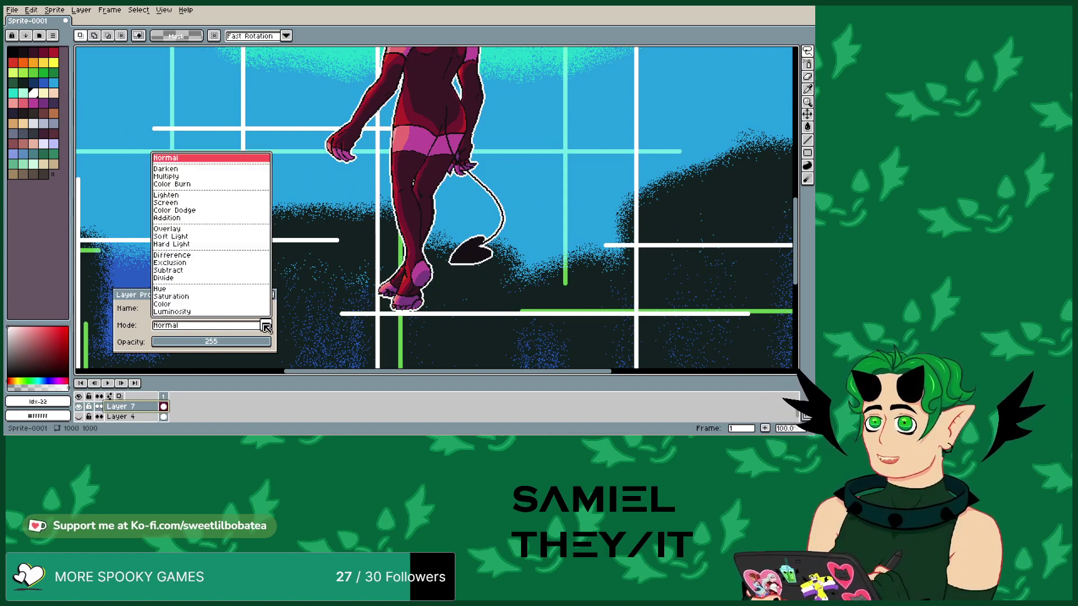
pyautogui.click(191, 195)
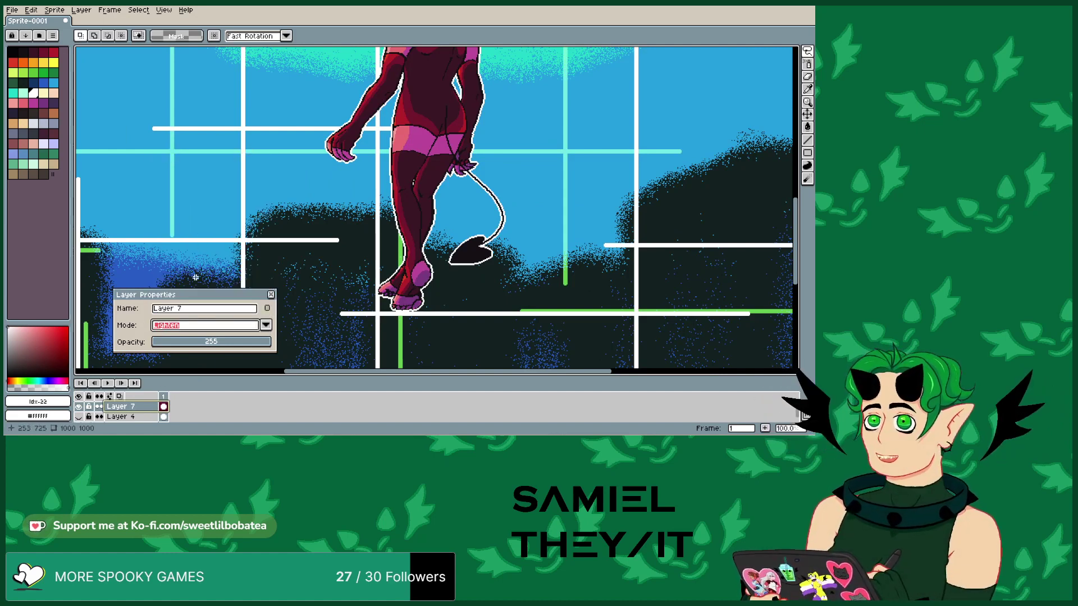
pyautogui.click(253, 325)
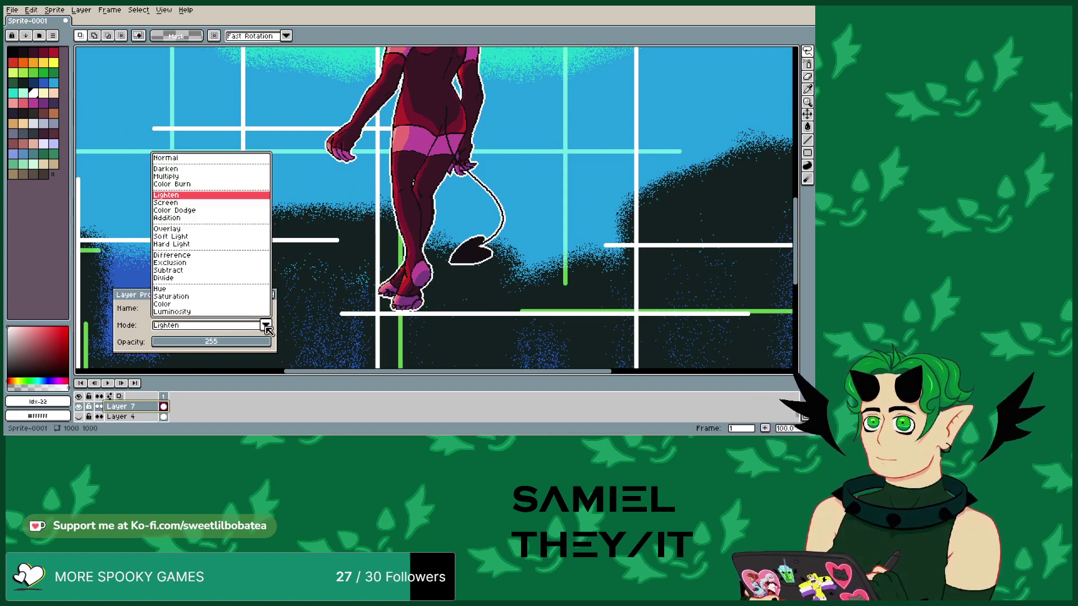
pyautogui.click(181, 202)
pyautogui.click(265, 325)
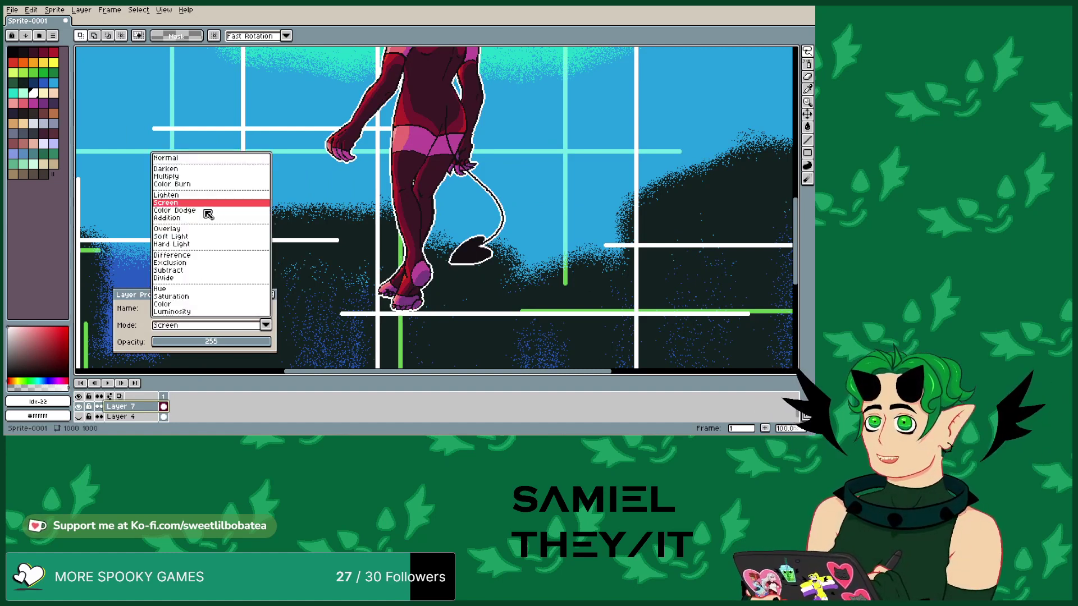
pyautogui.scroll(-1, 495, 269)
pyautogui.scroll(1, 495, 268)
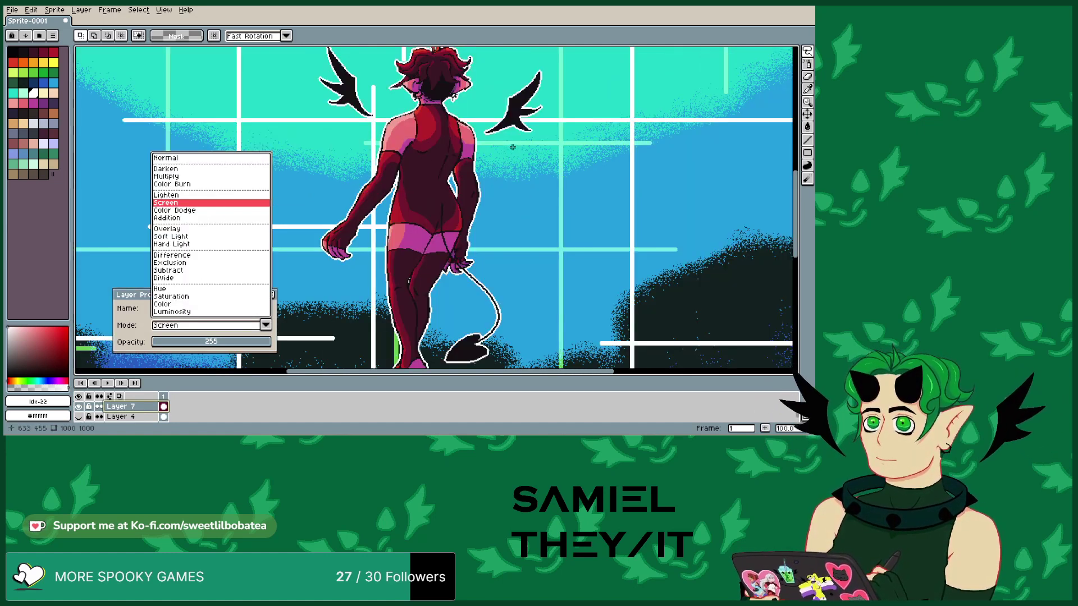
pyautogui.click(185, 177)
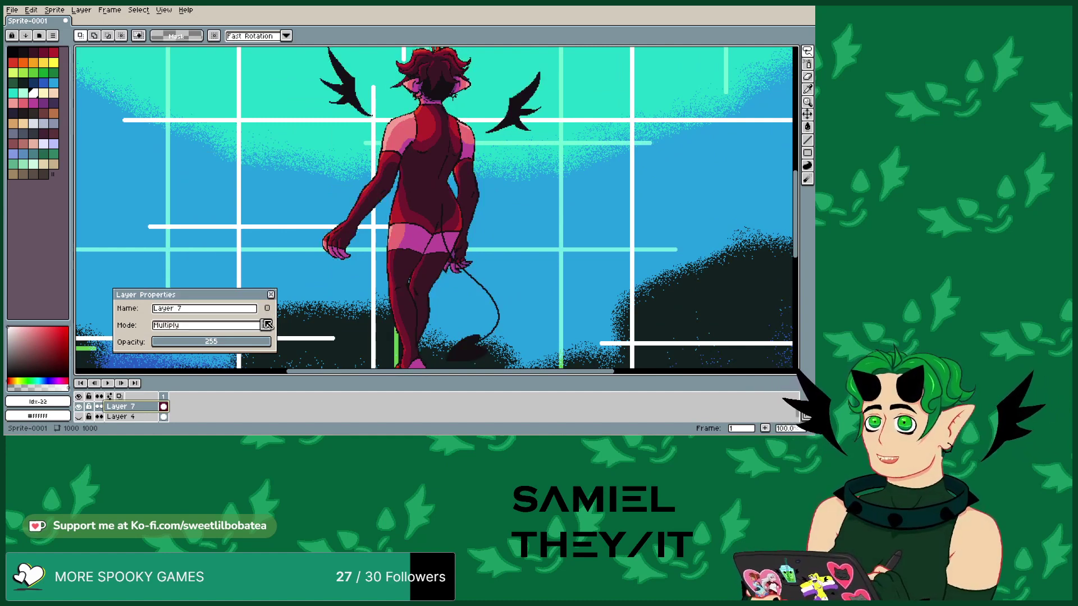
# - Try the Difference, Exclusion, Subtract and Divide blend modes on Layer 7's outline
pyautogui.click(265, 325)
pyautogui.click(172, 256)
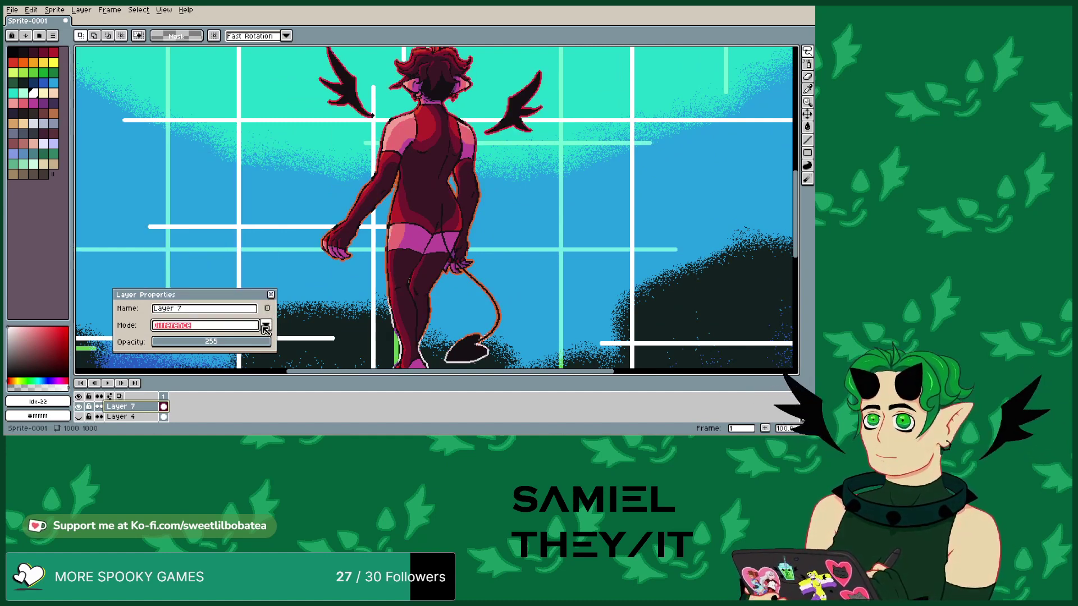
pyautogui.click(265, 325)
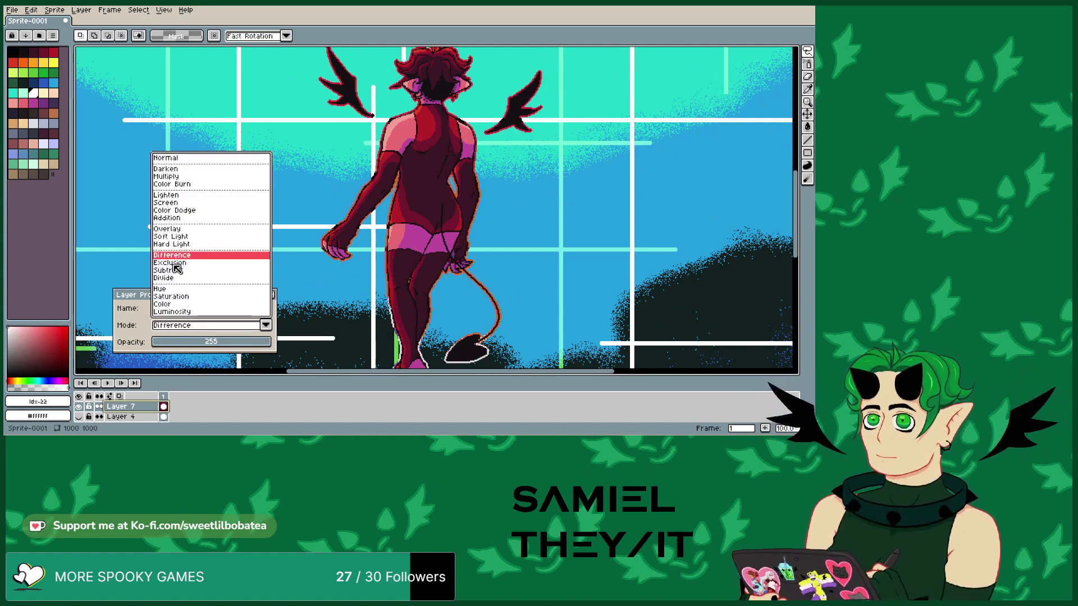
pyautogui.click(169, 263)
pyautogui.click(265, 325)
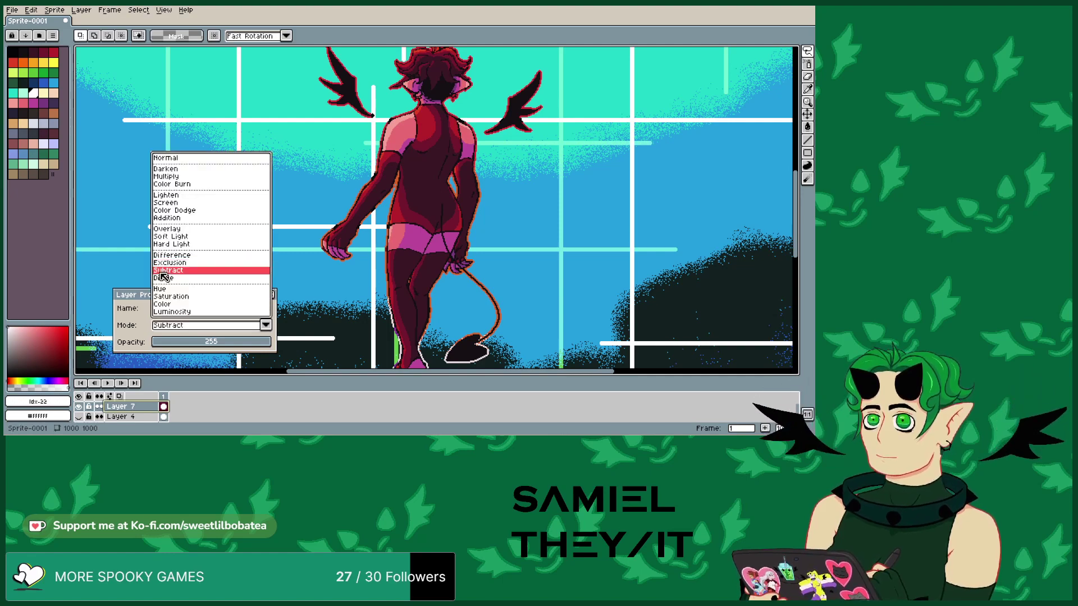
pyautogui.click(168, 271)
pyautogui.click(264, 326)
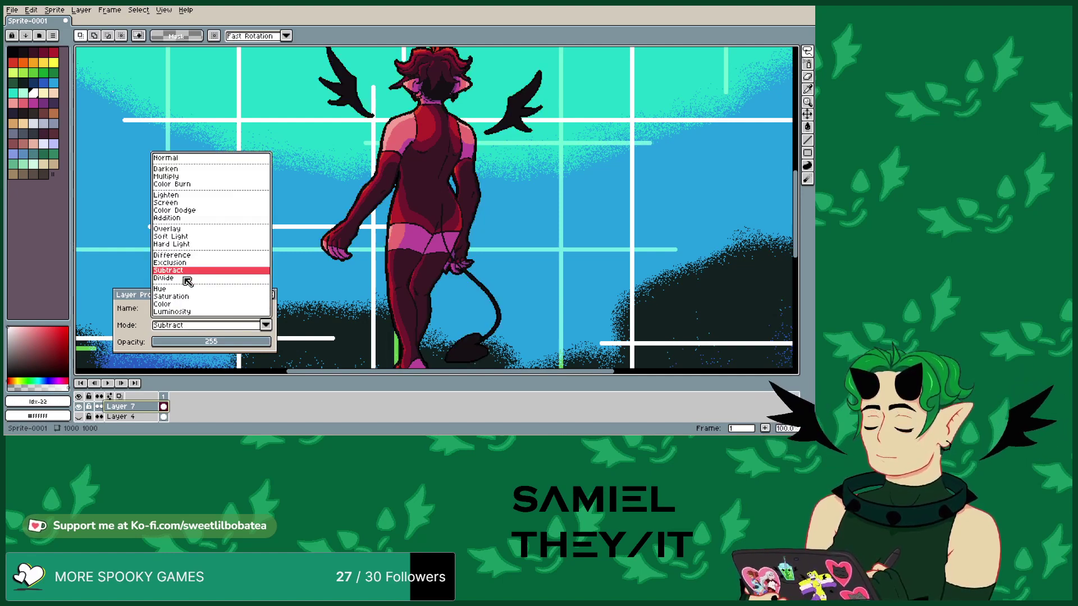
pyautogui.click(182, 277)
# - Try the Hue blend mode on Layer 7 and check the outline from afar and up close
pyautogui.click(263, 327)
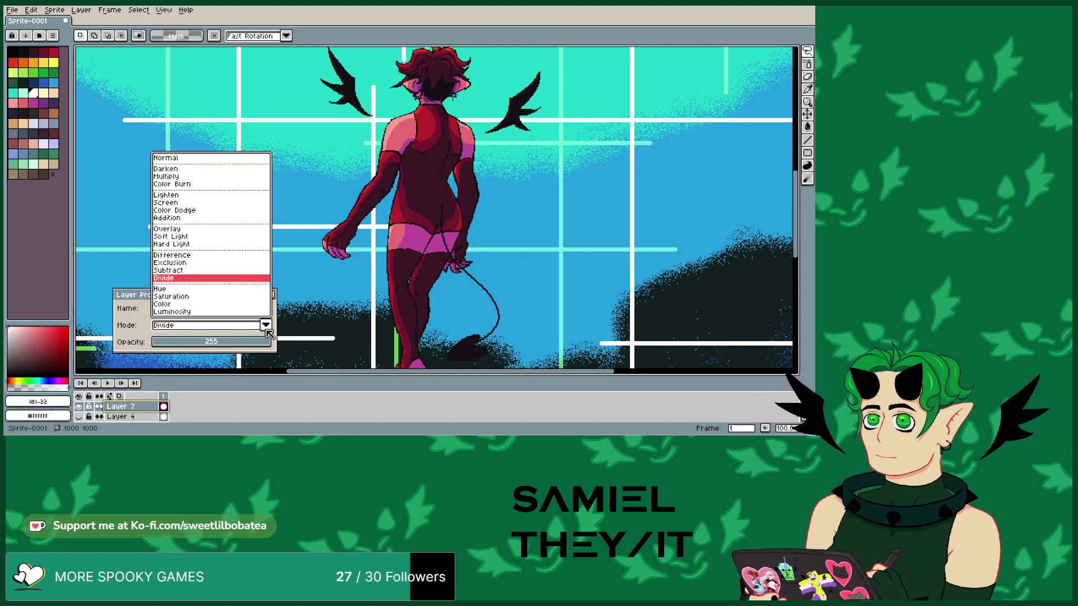
pyautogui.click(183, 285)
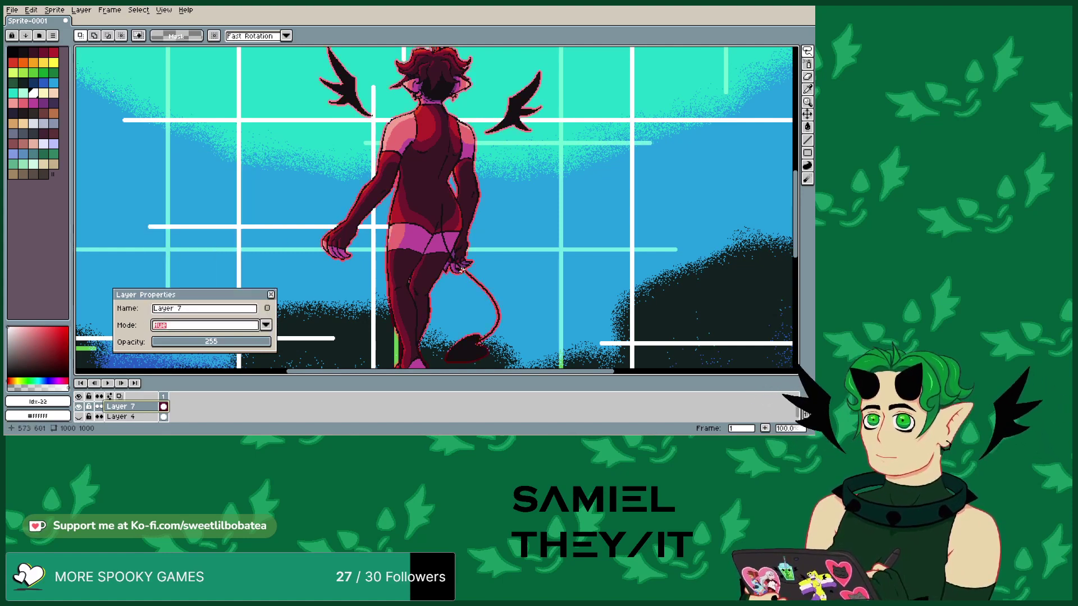
pyautogui.scroll(-2, 568, 308)
pyautogui.scroll(3, 568, 308)
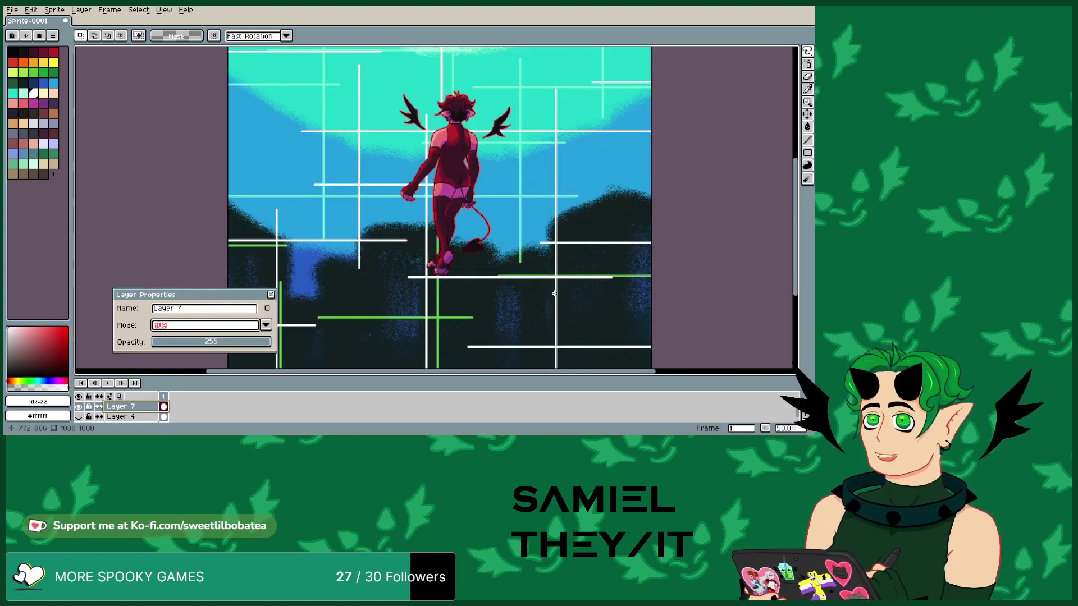
pyautogui.scroll(-1, 408, 191)
pyautogui.scroll(2, 408, 191)
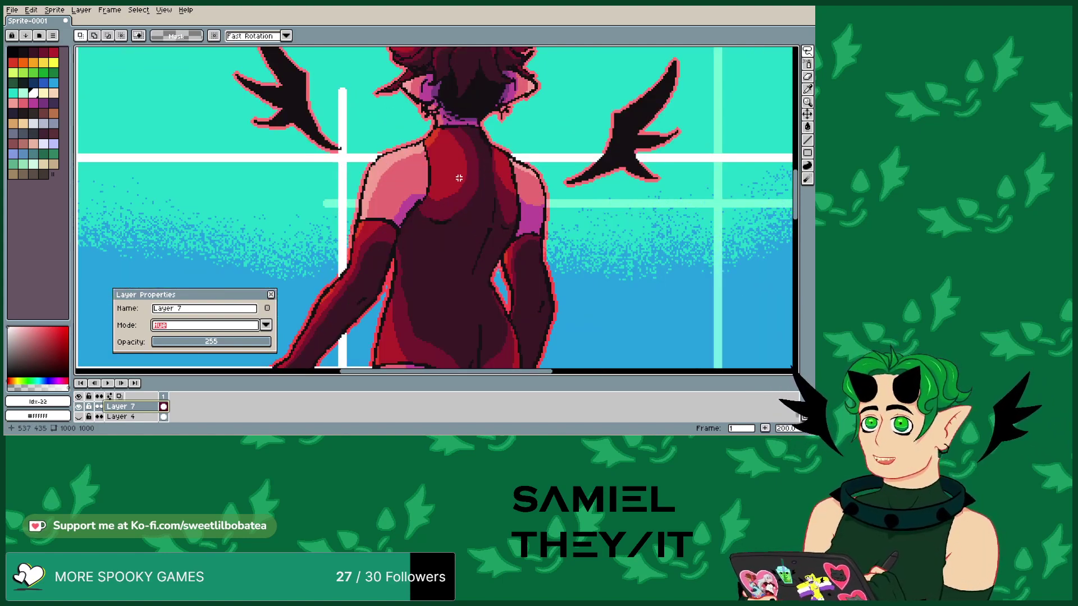
# - Try the Saturation and Color blend modes on Layer 7, checking the outline around the figure
pyautogui.click(266, 325)
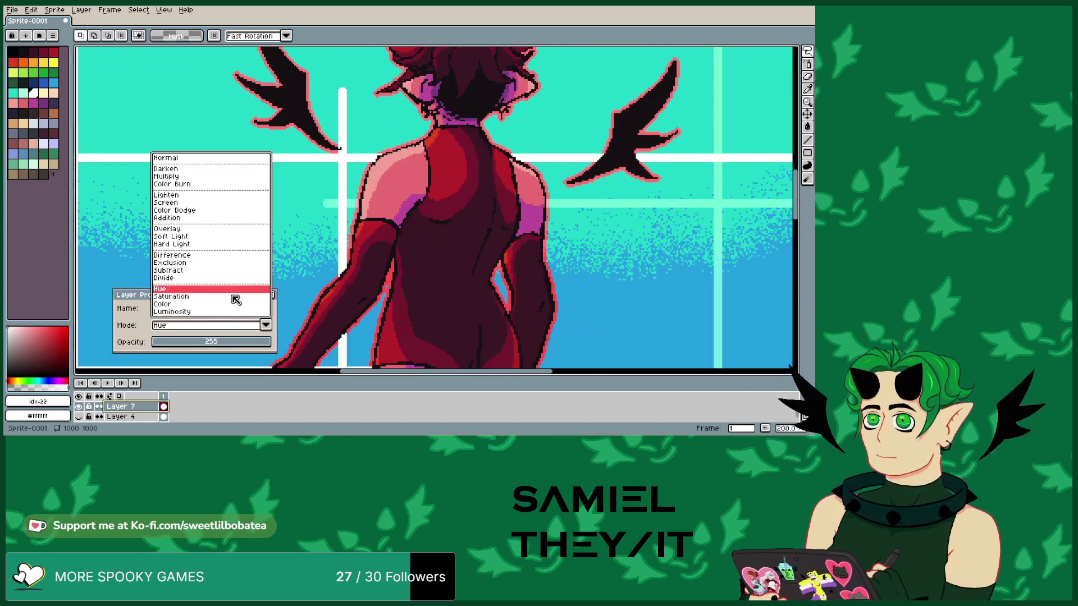
pyautogui.click(231, 297)
pyautogui.scroll(-1, 455, 240)
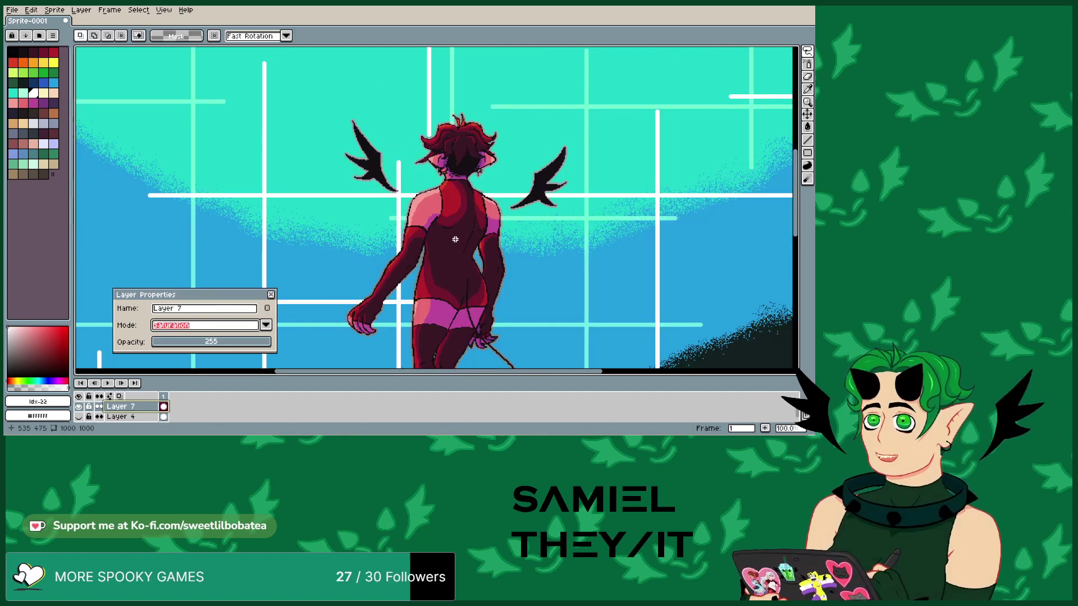
pyautogui.scroll(1, 455, 240)
pyautogui.click(266, 325)
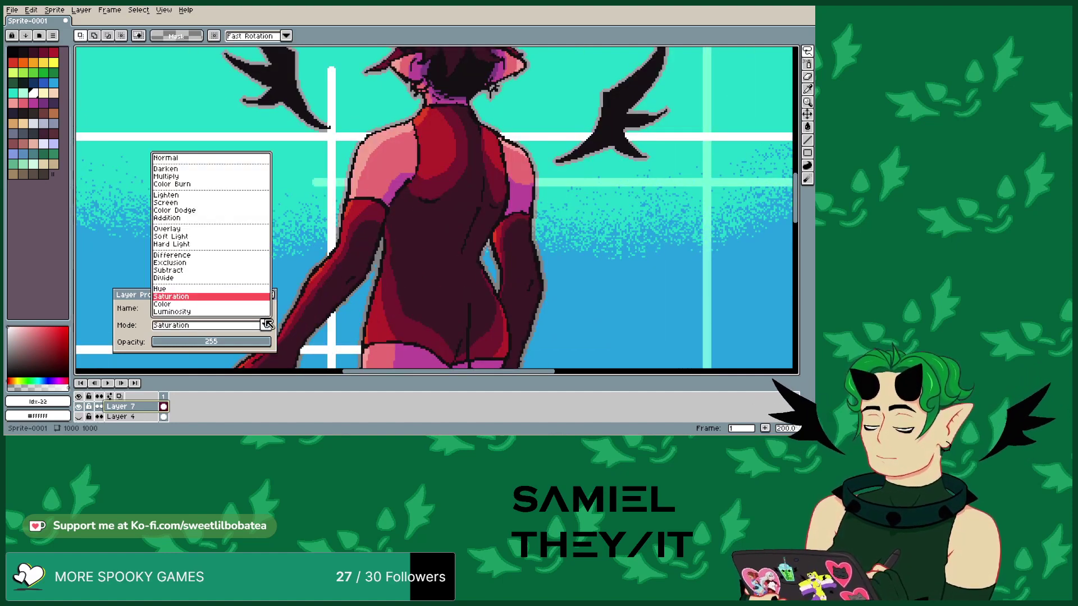
pyautogui.click(219, 304)
pyautogui.scroll(-1, 231, 291)
pyautogui.scroll(1, 231, 291)
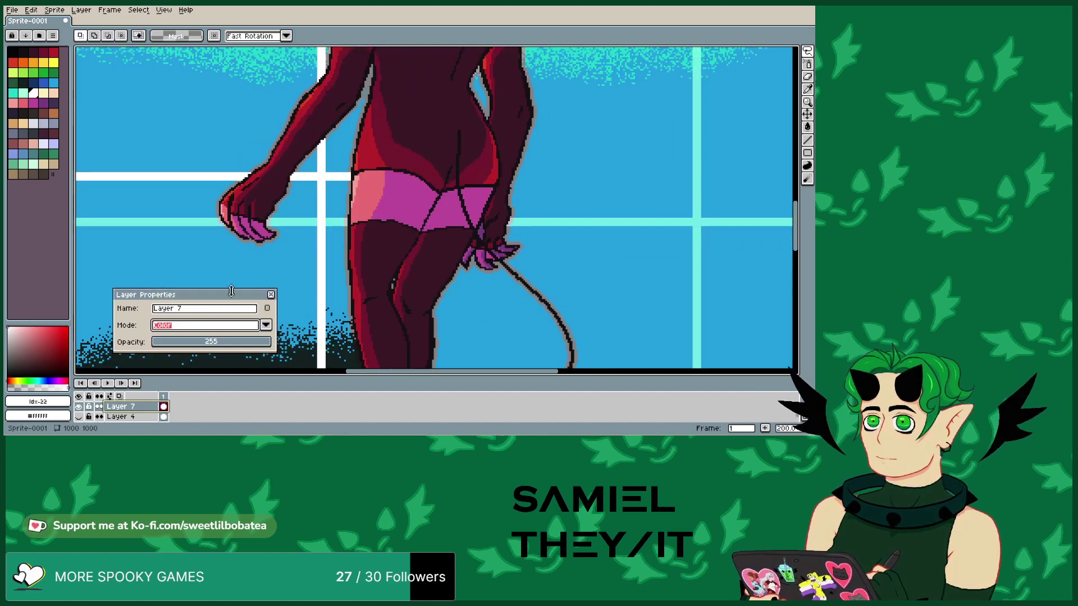
# - Try the Luminosity blend mode on Layer 7 and check the outline against the background
pyautogui.click(266, 325)
pyautogui.click(230, 315)
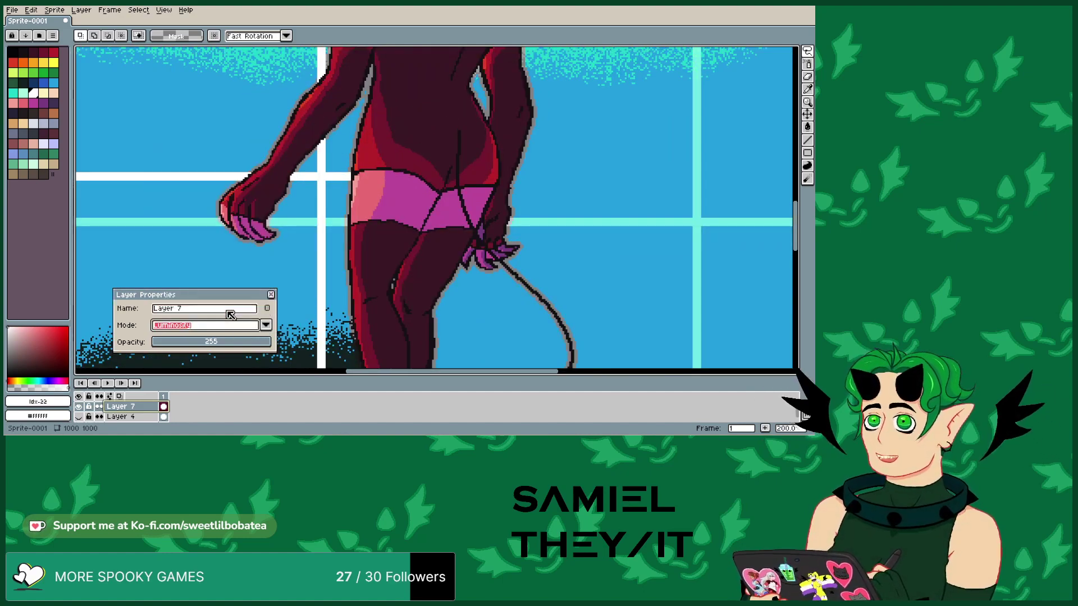
pyautogui.scroll(-2, 227, 315)
pyautogui.scroll(1, 222, 315)
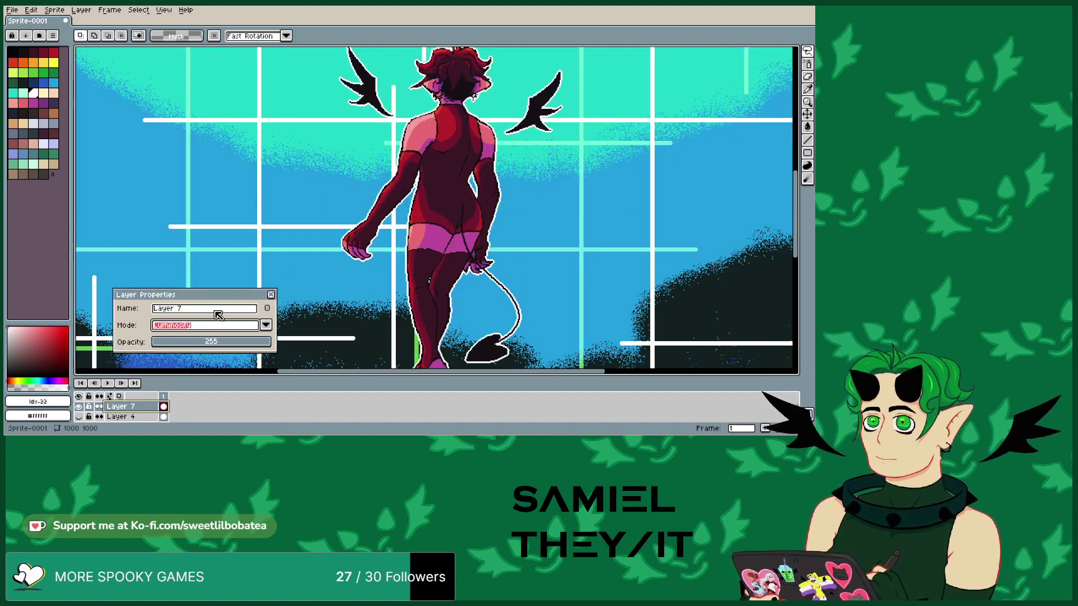
pyautogui.click(266, 325)
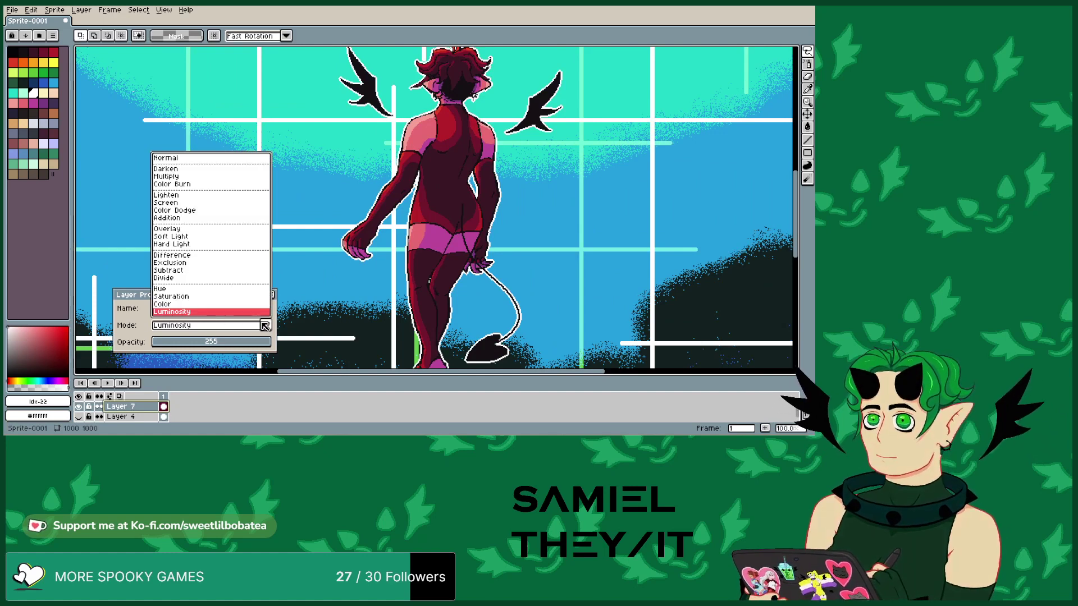
pyautogui.click(243, 328)
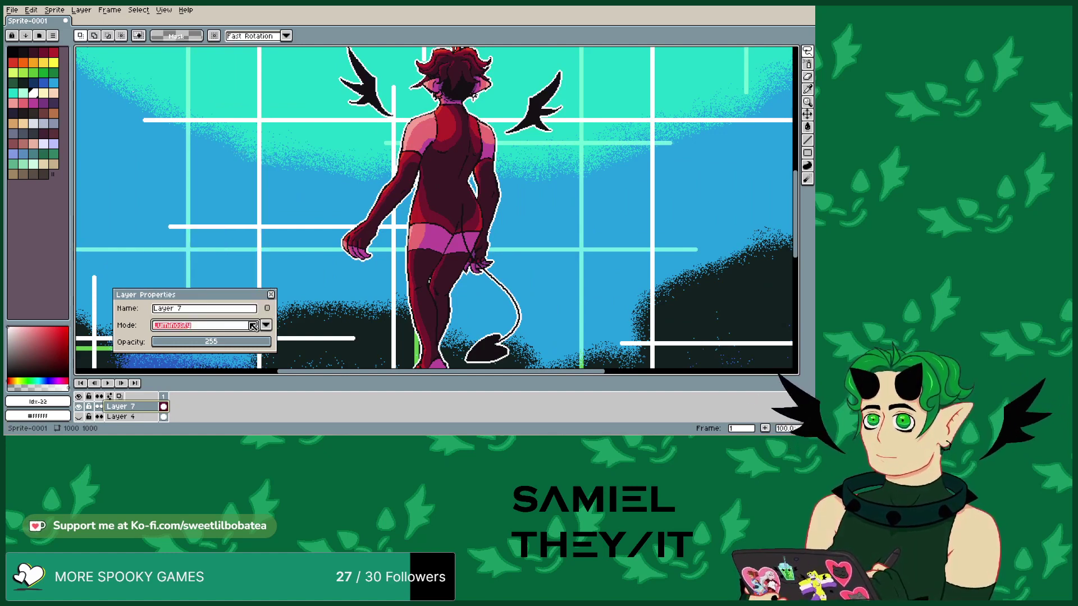
# - Try the Normal, Darken, Multiply and Color Burn blend modes on Layer 7
pyautogui.click(265, 325)
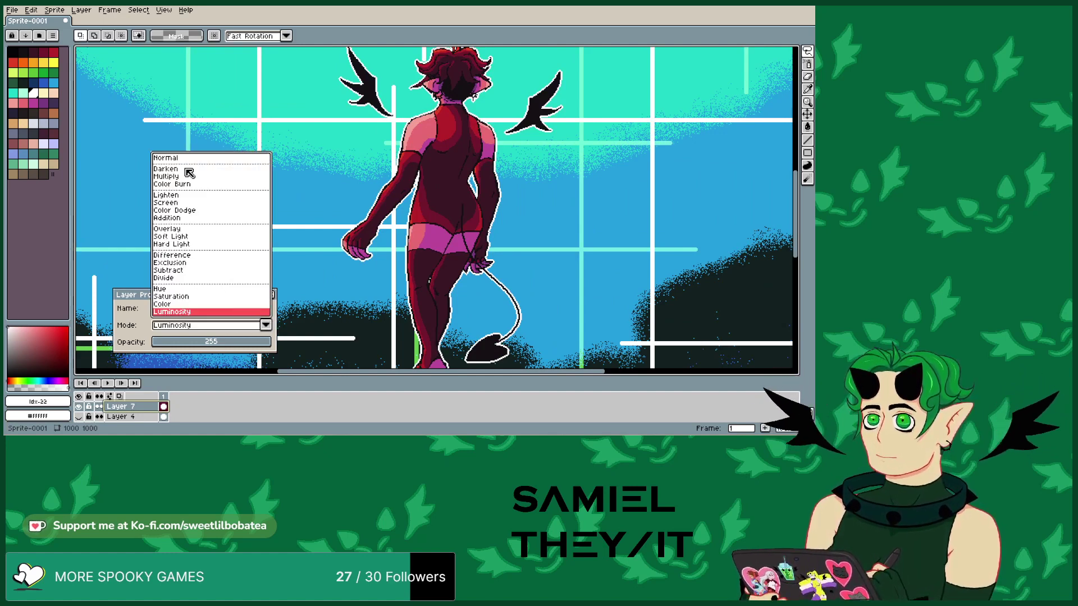
pyautogui.click(183, 164)
pyautogui.click(265, 325)
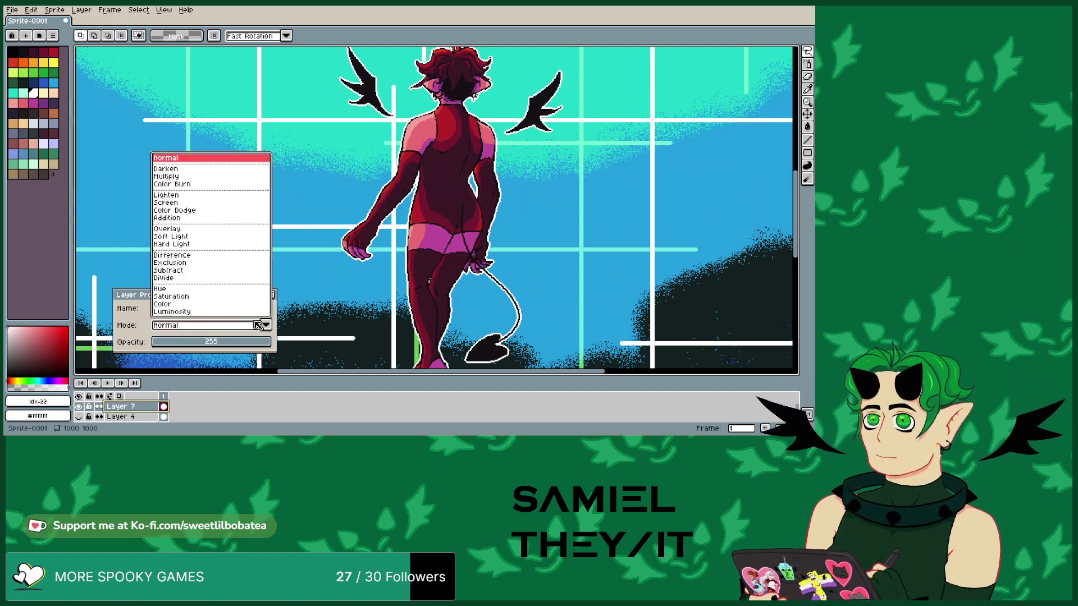
pyautogui.click(170, 171)
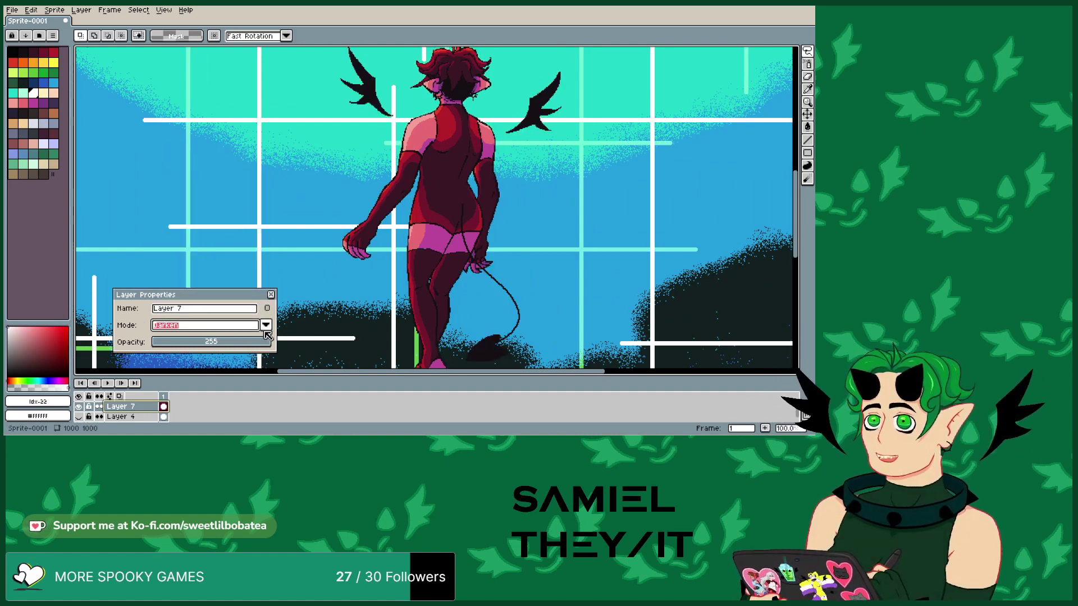
pyautogui.click(266, 325)
pyautogui.click(180, 178)
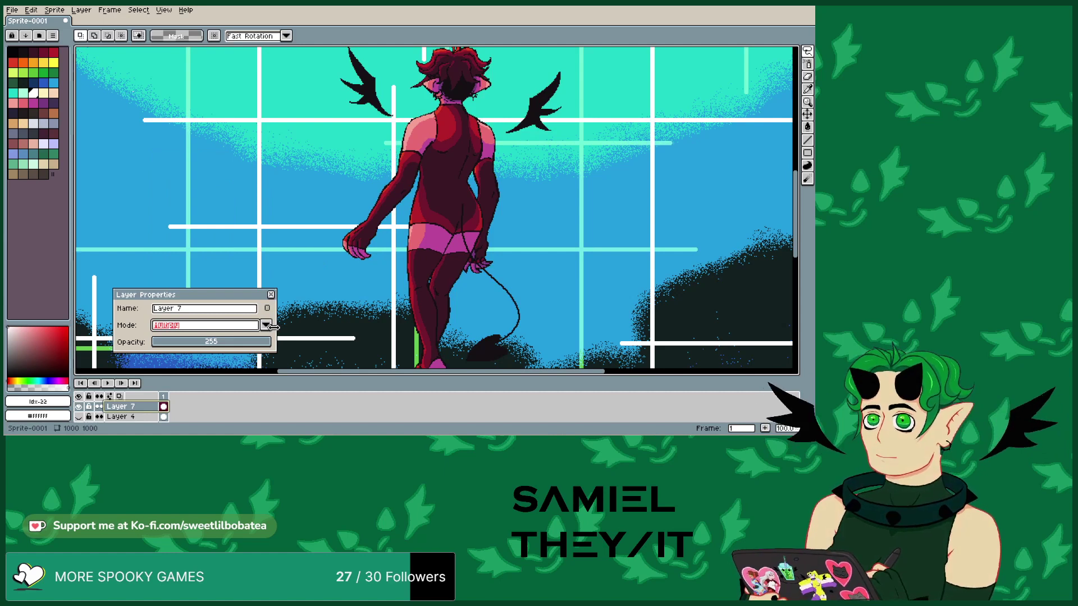
pyautogui.click(268, 327)
pyautogui.click(196, 185)
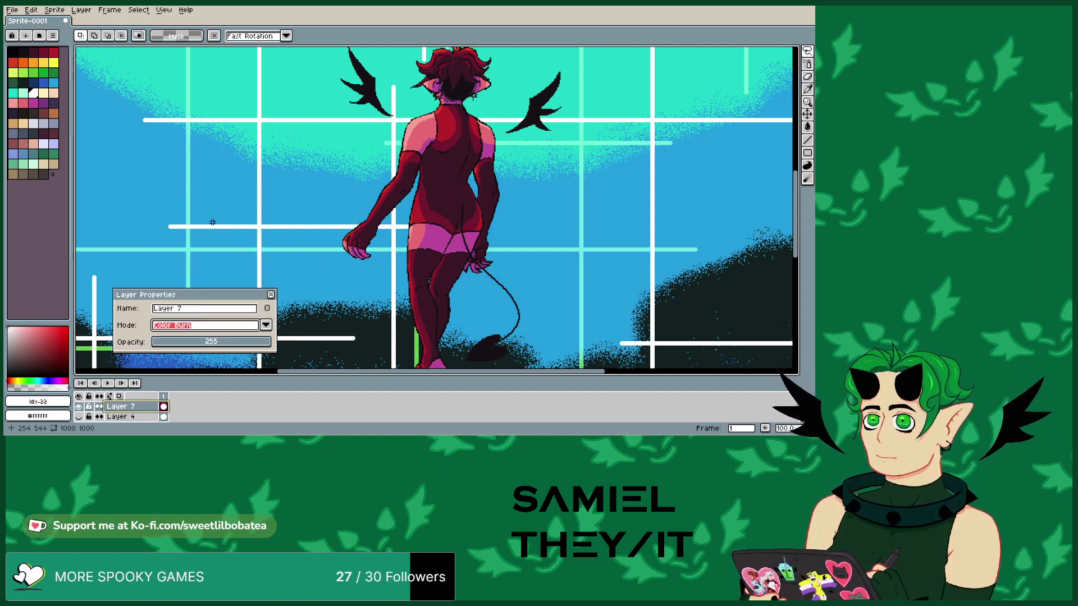
# - Try the Lighten, Screen, Color Dodge and Addition blend modes on Layer 7
pyautogui.click(266, 326)
pyautogui.click(173, 194)
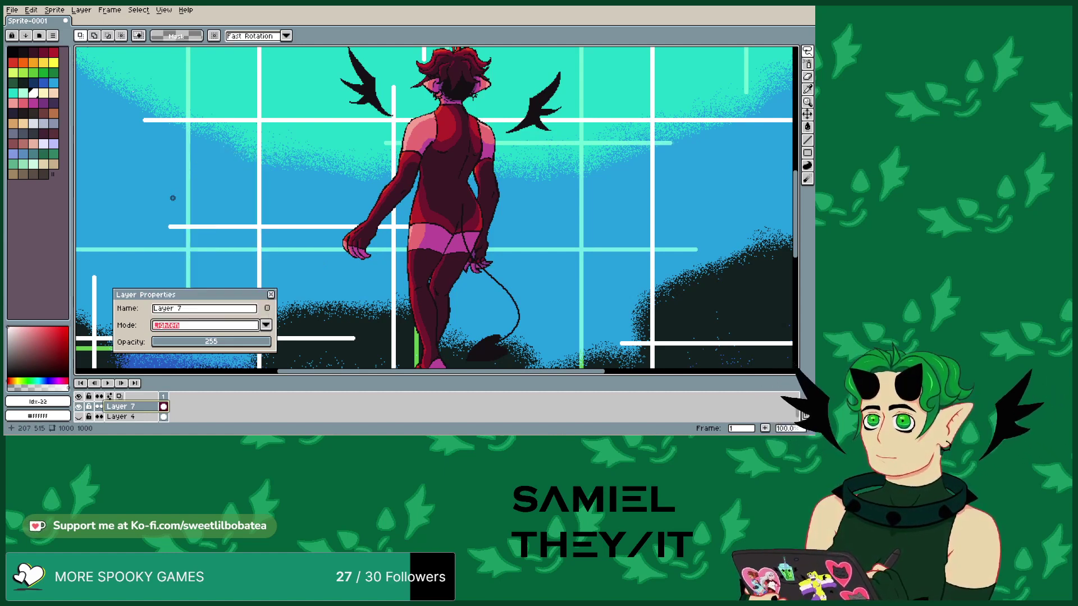
pyautogui.click(266, 326)
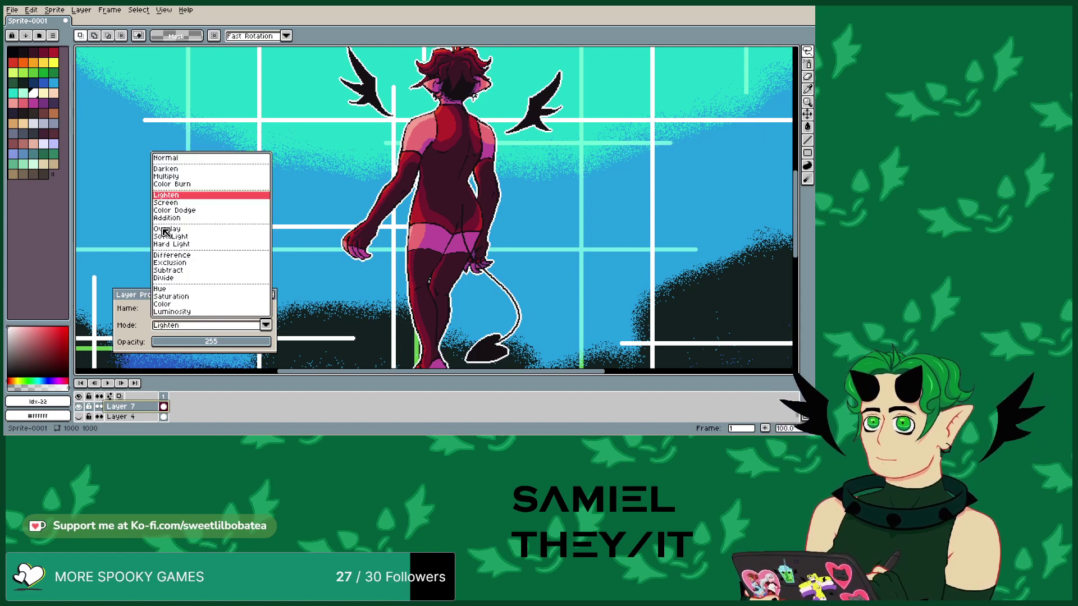
pyautogui.click(182, 212)
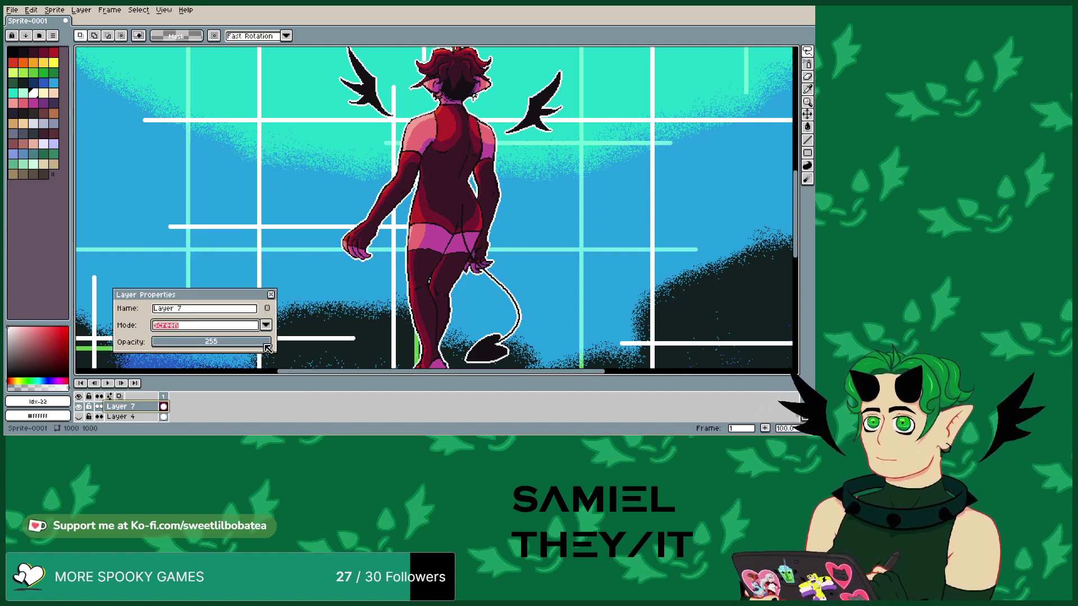
pyautogui.click(266, 326)
pyautogui.click(201, 211)
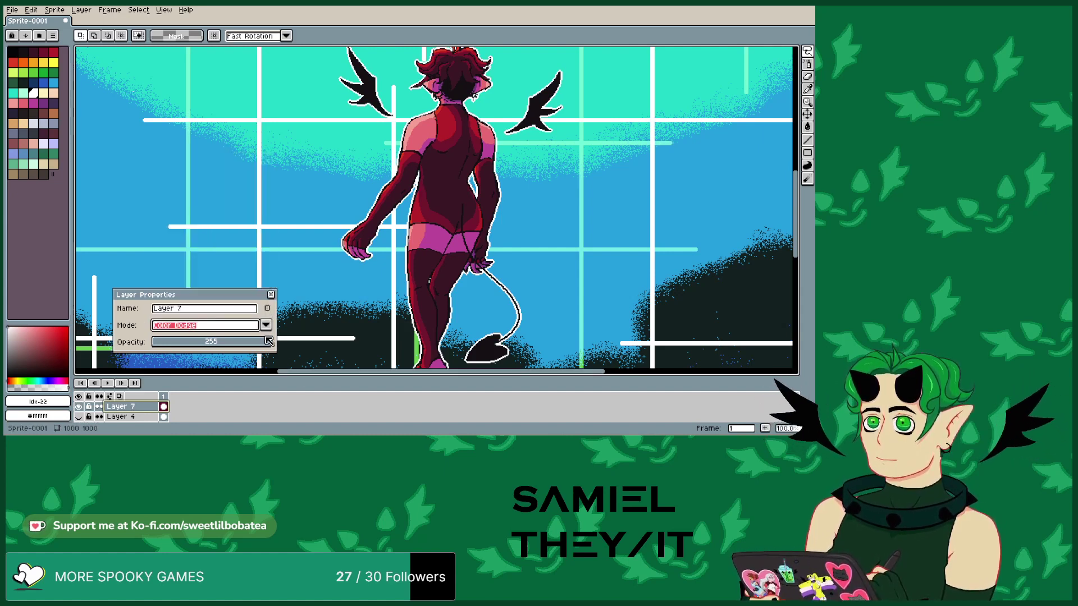
pyautogui.click(266, 325)
pyautogui.click(189, 228)
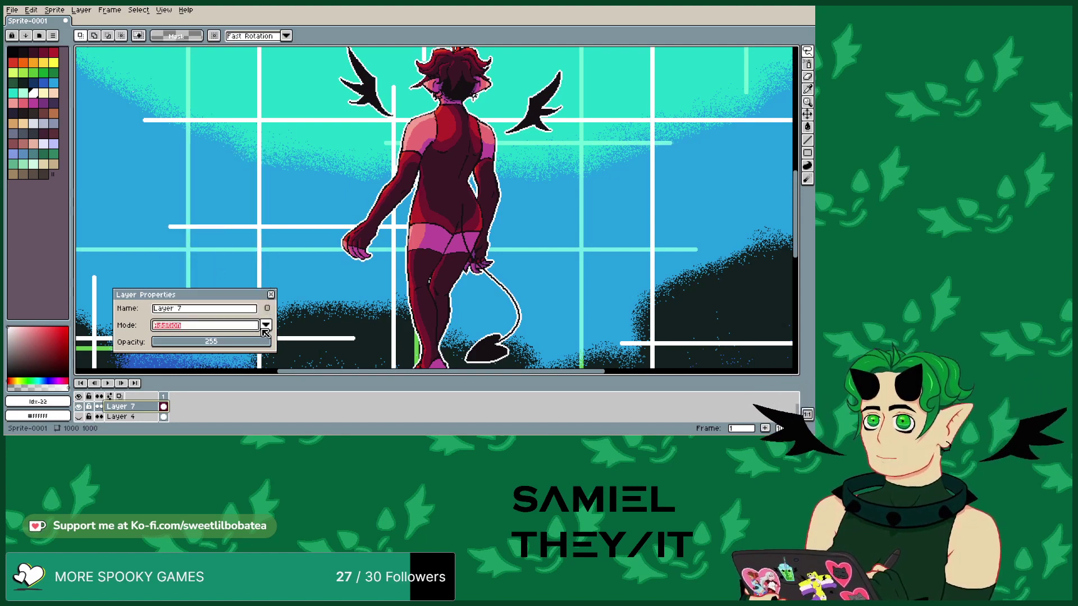
# - Set Layer 7's blend mode to Overlay, check the outline and close the layer properties
pyautogui.click(263, 327)
pyautogui.click(192, 231)
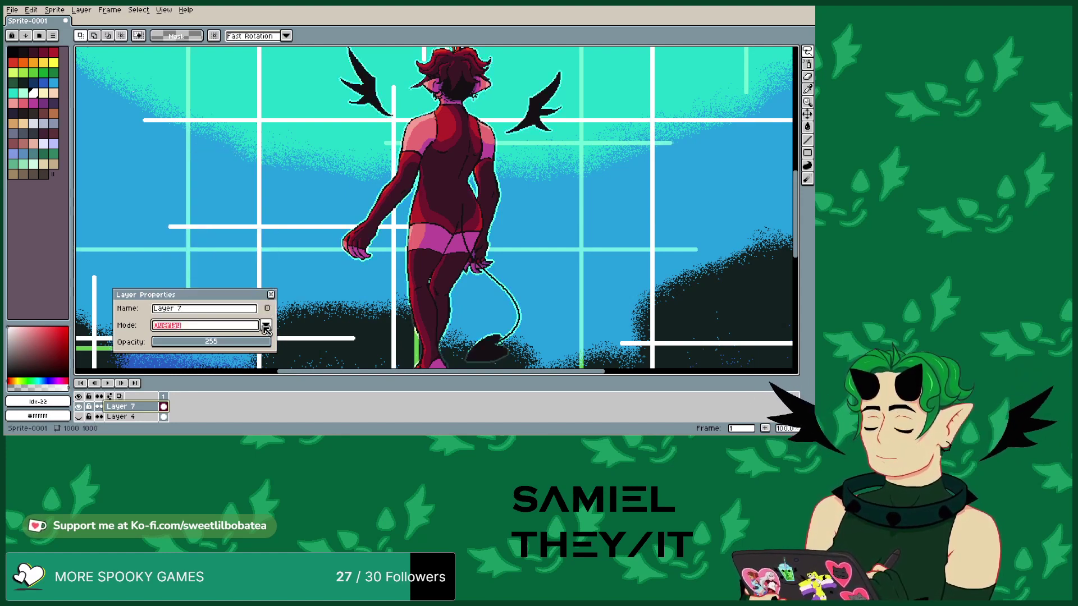
pyautogui.scroll(-2, 475, 228)
pyautogui.scroll(3, 476, 228)
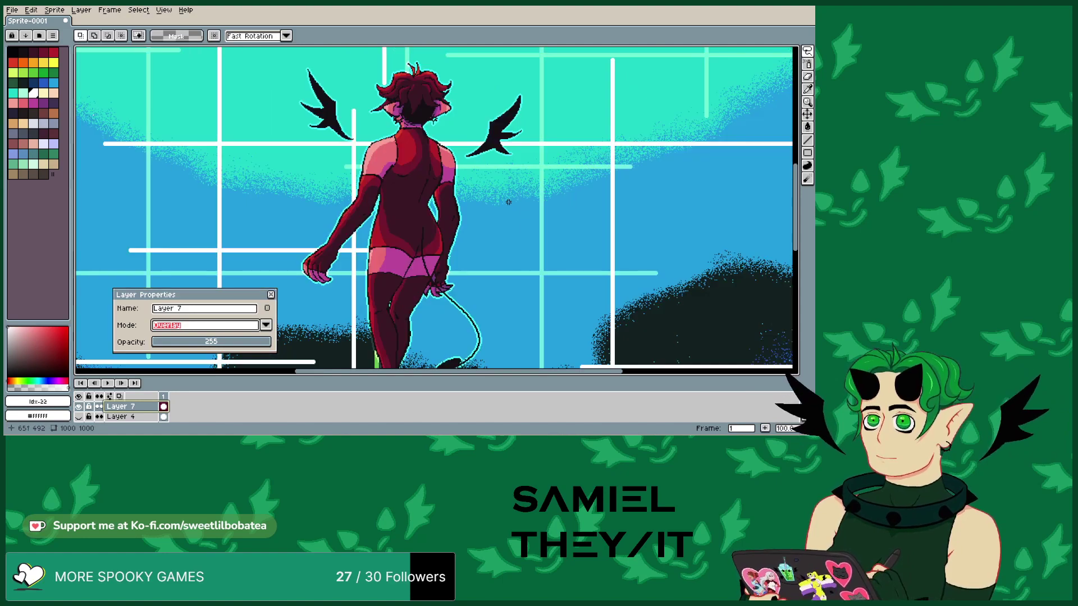
pyautogui.click(270, 295)
# - Add a new layer directly above Layer 5 and switch to the Pencil tool
pyautogui.scroll(-3, 157, 398)
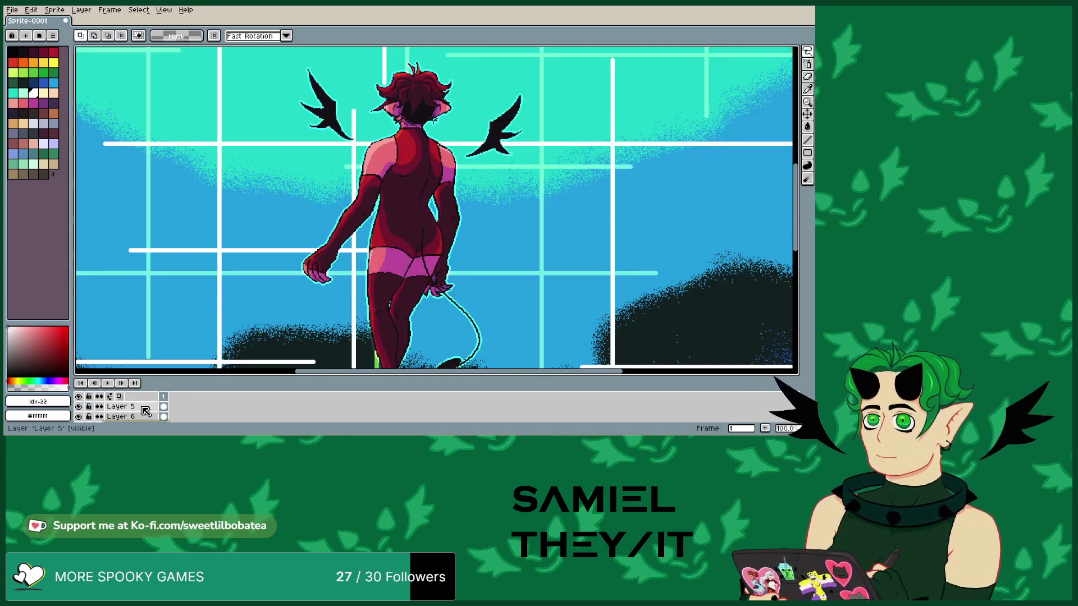
pyautogui.click(80, 9)
pyautogui.moveTo(162, 67)
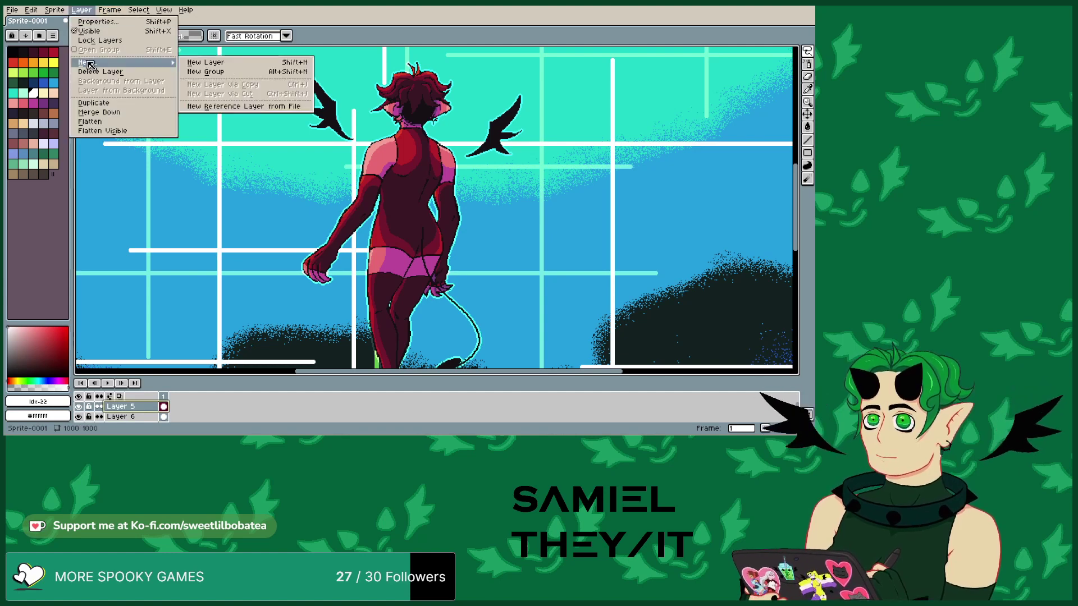
pyautogui.click(224, 66)
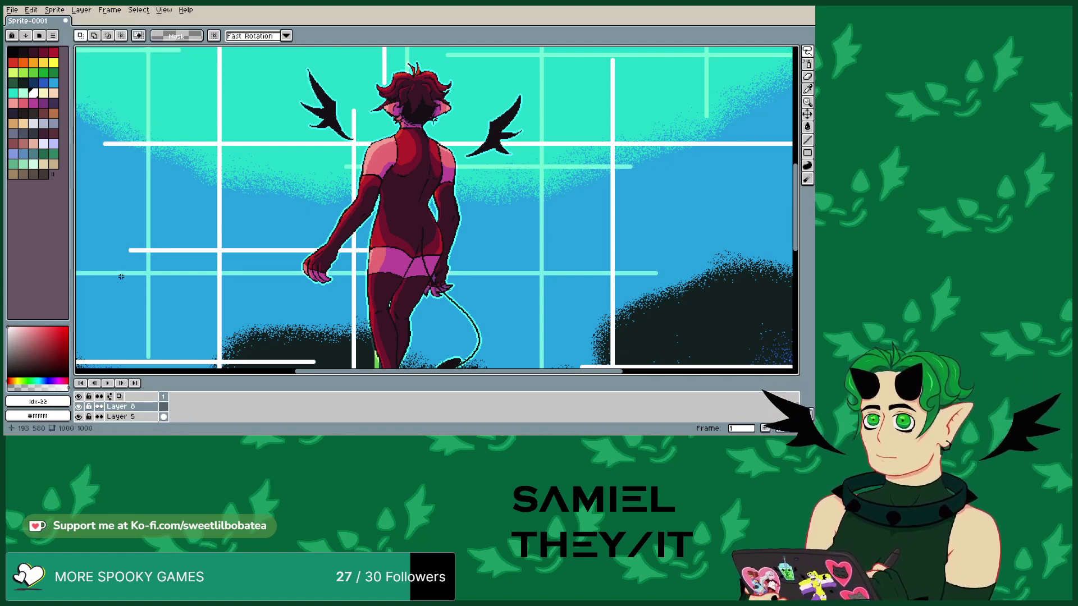
pyautogui.click(793, 65)
pyautogui.click(781, 64)
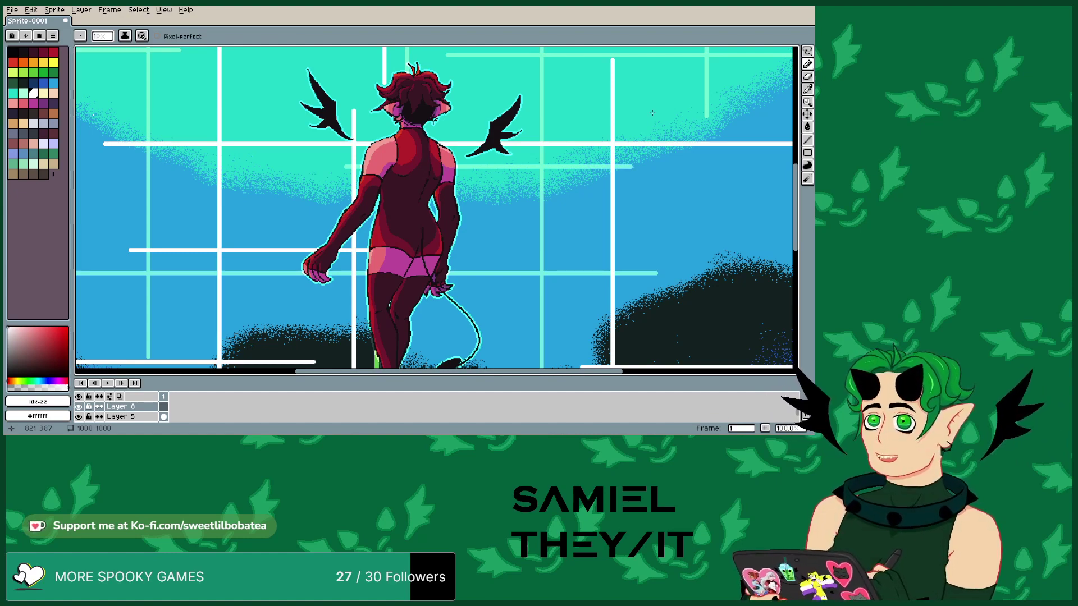
# - Examine the whole composition, and inspect the figure's head, shoulders and wings up close
pyautogui.scroll(2, 629, 127)
pyautogui.scroll(-3, 625, 128)
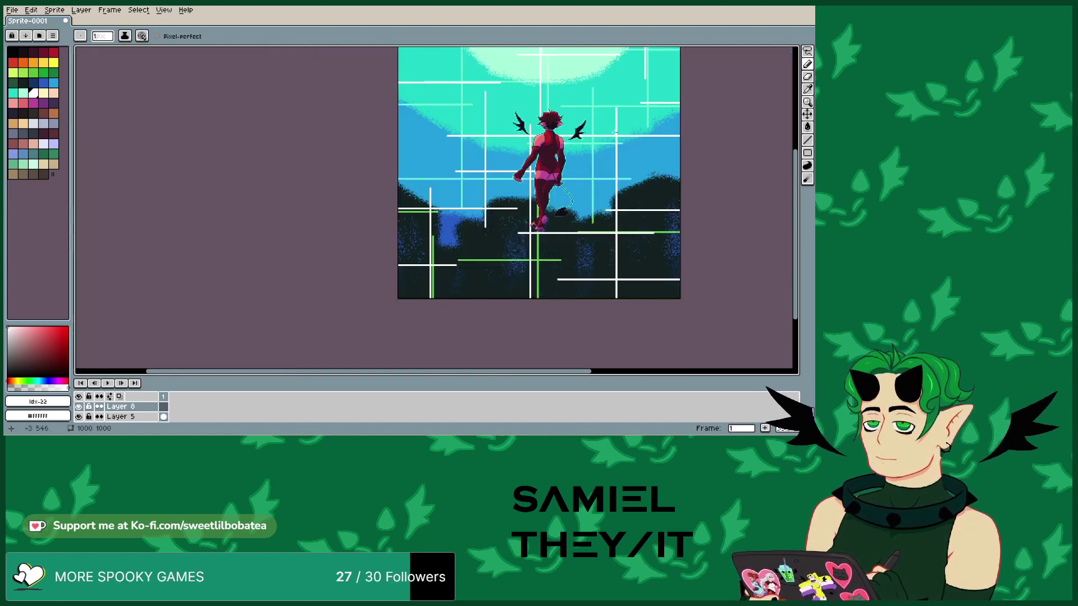
pyautogui.scroll(2, 615, 132)
pyautogui.scroll(-2, 611, 132)
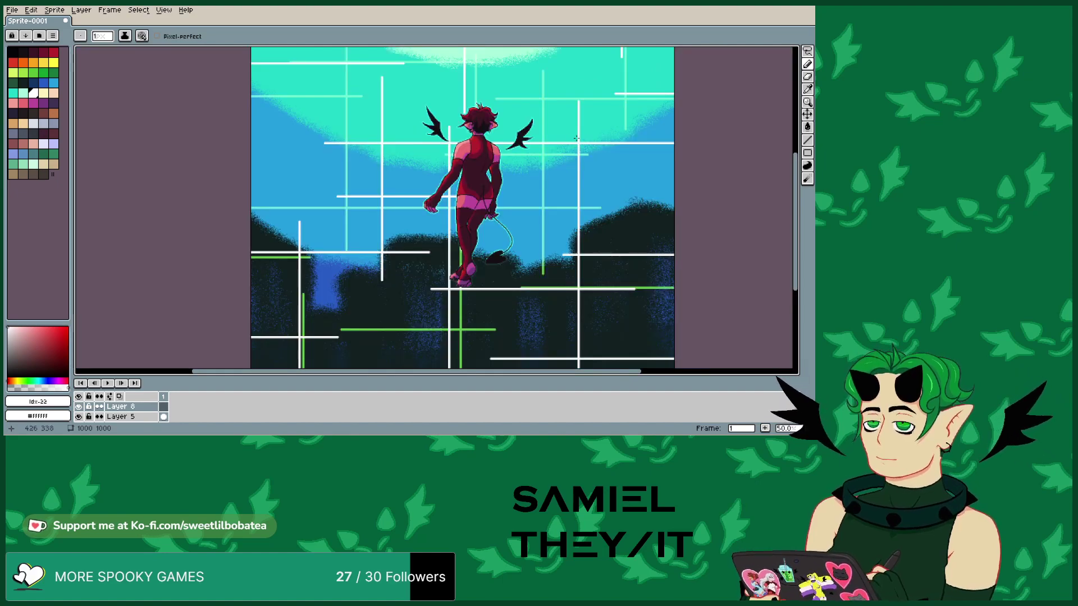
pyautogui.scroll(1, 612, 133)
pyautogui.moveTo(577, 372); pyautogui.dragTo(543, 372)
pyautogui.scroll(1, 467, 92)
pyautogui.scroll(1, 467, 91)
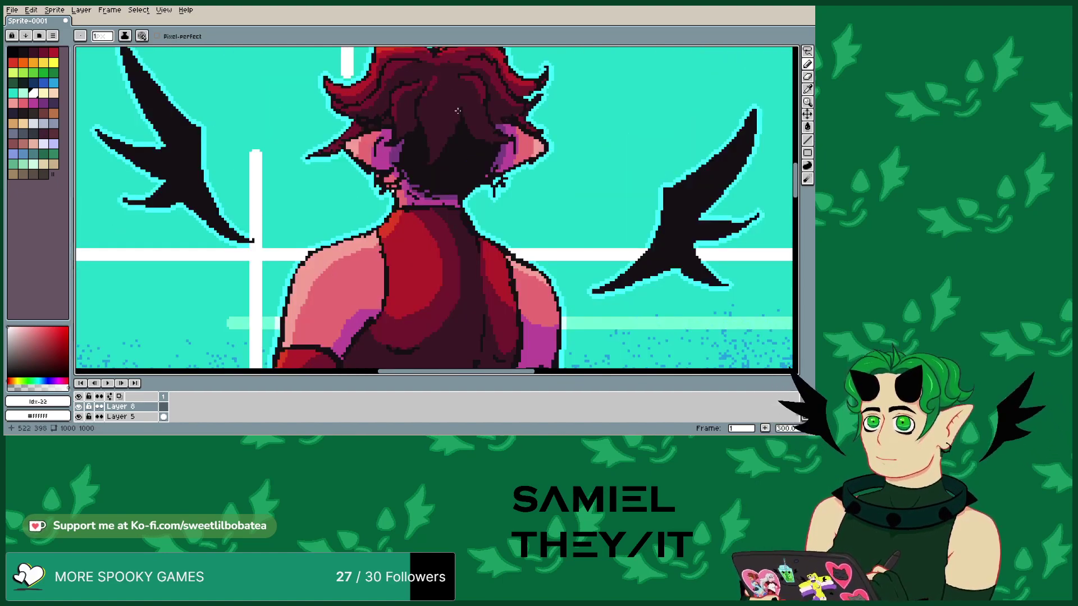
# - Sketch a white spiked collar around the figure's neck, with triangular spikes along its band
pyautogui.moveTo(393, 213)
pyautogui.mouseDown()
pyautogui.moveTo(367, 221)
pyautogui.moveTo(471, 205)
pyautogui.moveTo(446, 205)
pyautogui.moveTo(484, 210)
pyautogui.moveTo(501, 228)
pyautogui.moveTo(484, 190)
pyautogui.moveTo(449, 174)
pyautogui.moveTo(402, 179)
pyautogui.moveTo(349, 223)
pyautogui.mouseUp()
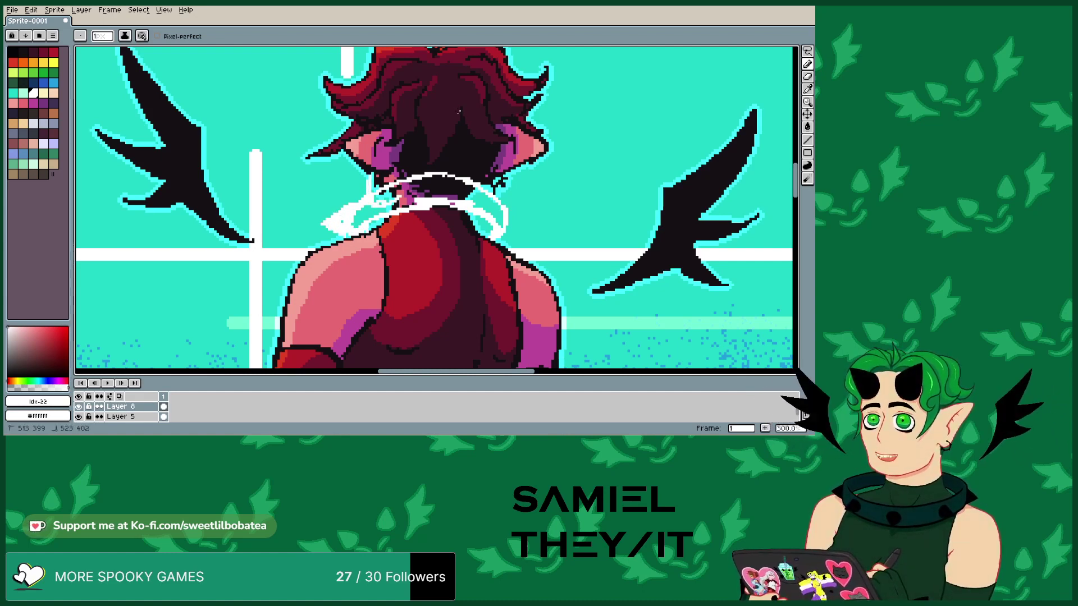
pyautogui.moveTo(391, 182)
pyautogui.mouseDown()
pyautogui.moveTo(379, 176)
pyautogui.moveTo(441, 167)
pyautogui.moveTo(454, 154)
pyautogui.moveTo(466, 197)
pyautogui.moveTo(515, 245)
pyautogui.mouseUp()
pyautogui.click(499, 195)
pyautogui.click(516, 198)
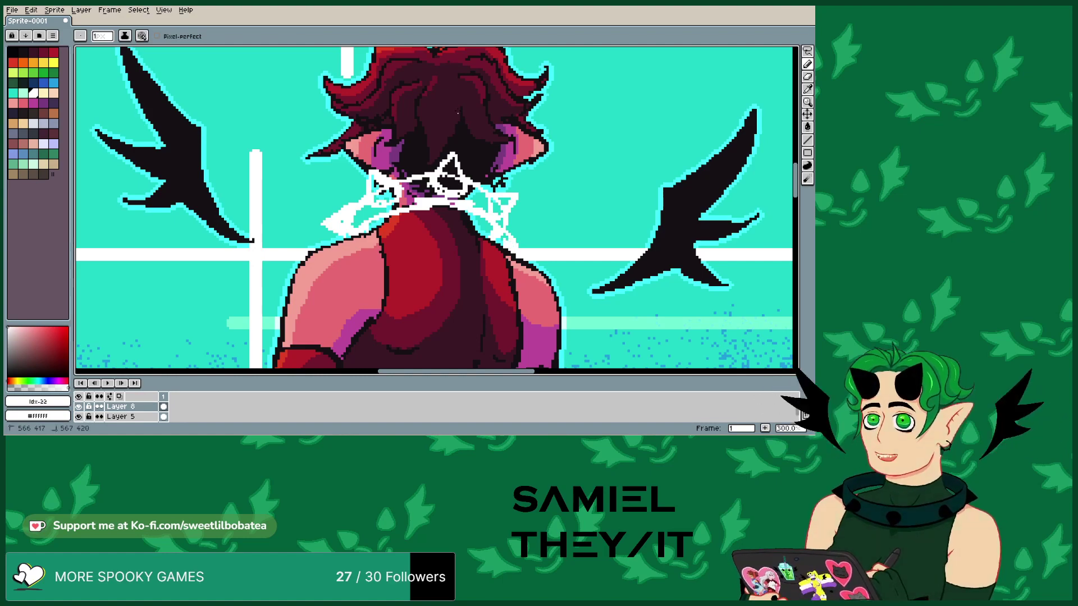
# - Sketch a white spiked cuff around the wrist of the arm held away from the body
pyautogui.press('-')
pyautogui.press('-')
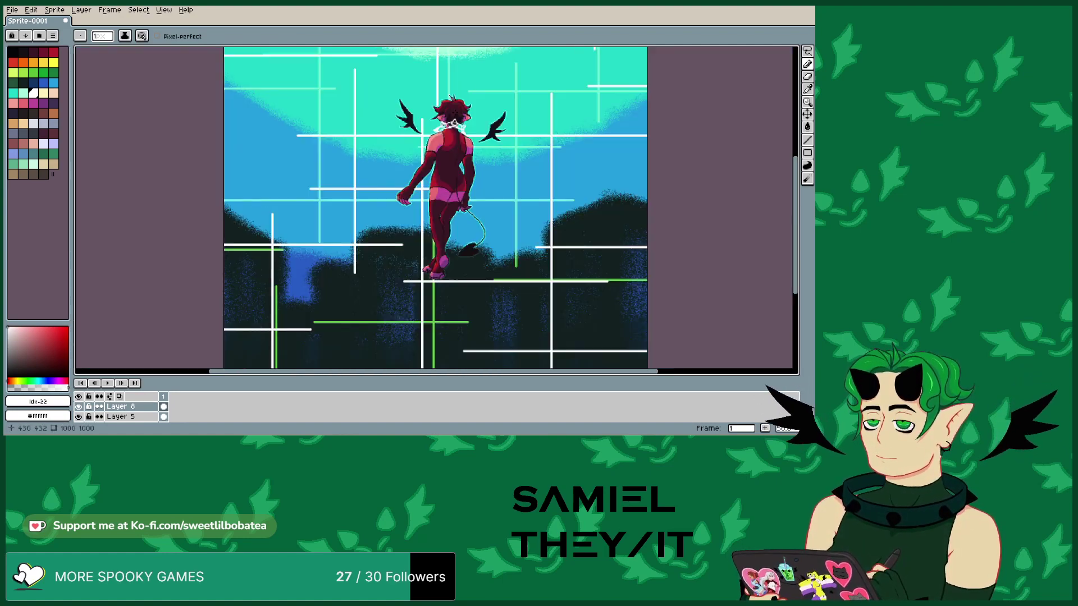
pyautogui.press('+')
pyautogui.press('+')
pyautogui.press('-')
pyautogui.press('-')
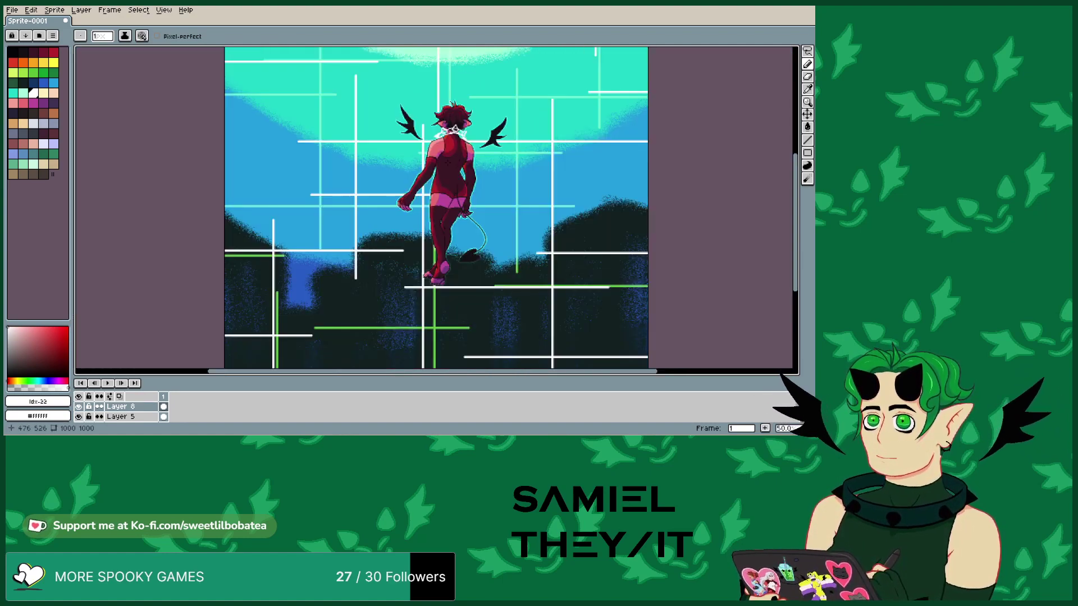
pyautogui.press('+')
pyautogui.press('+')
pyautogui.press('+')
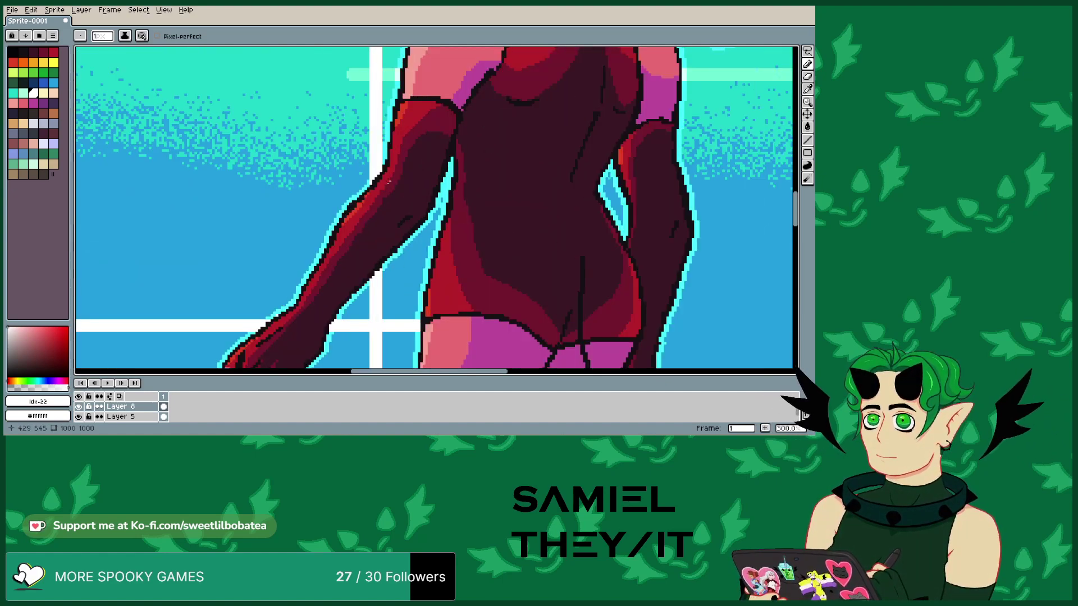
pyautogui.scroll(-5, 687, 258)
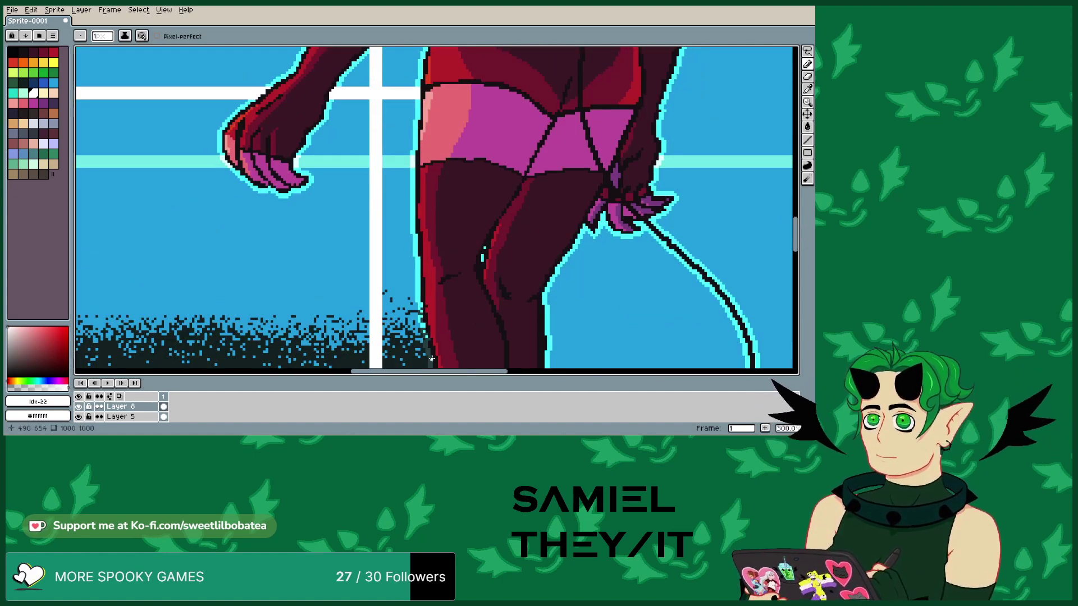
pyautogui.hscroll(-4, 431, 358)
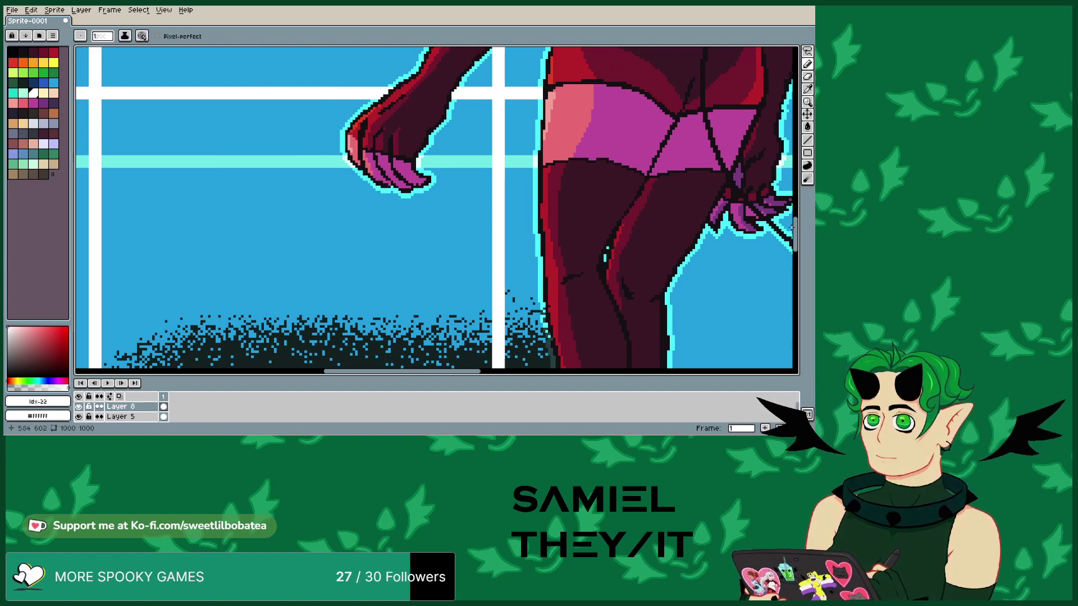
pyautogui.moveTo(794, 227); pyautogui.dragTo(795, 207)
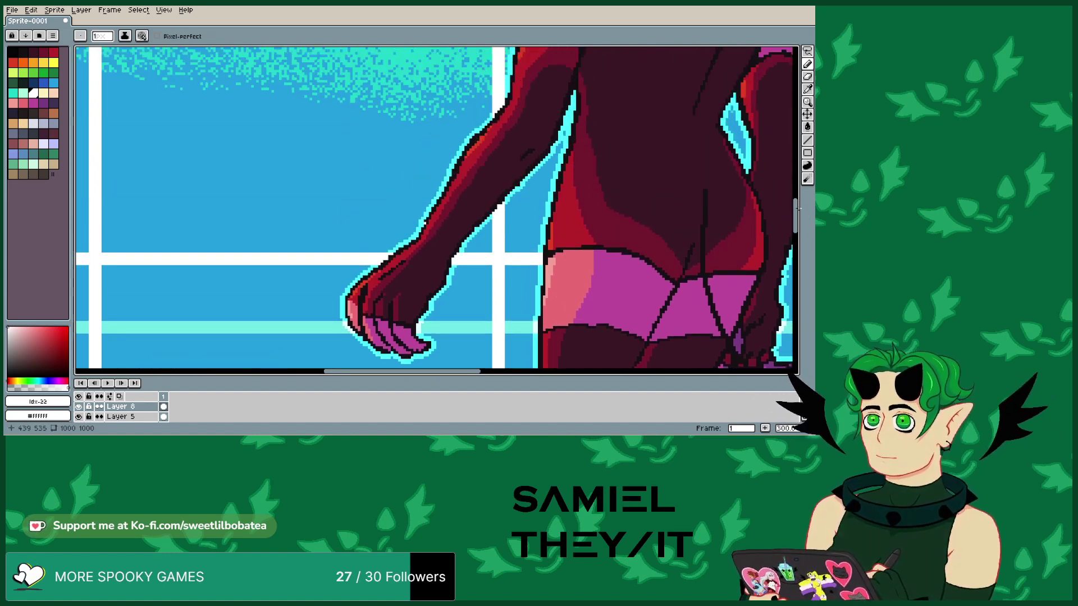
pyautogui.moveTo(414, 208)
pyautogui.mouseDown()
pyautogui.moveTo(458, 212)
pyautogui.moveTo(488, 247)
pyautogui.moveTo(473, 274)
pyautogui.moveTo(451, 268)
pyautogui.moveTo(490, 270)
pyautogui.mouseUp()
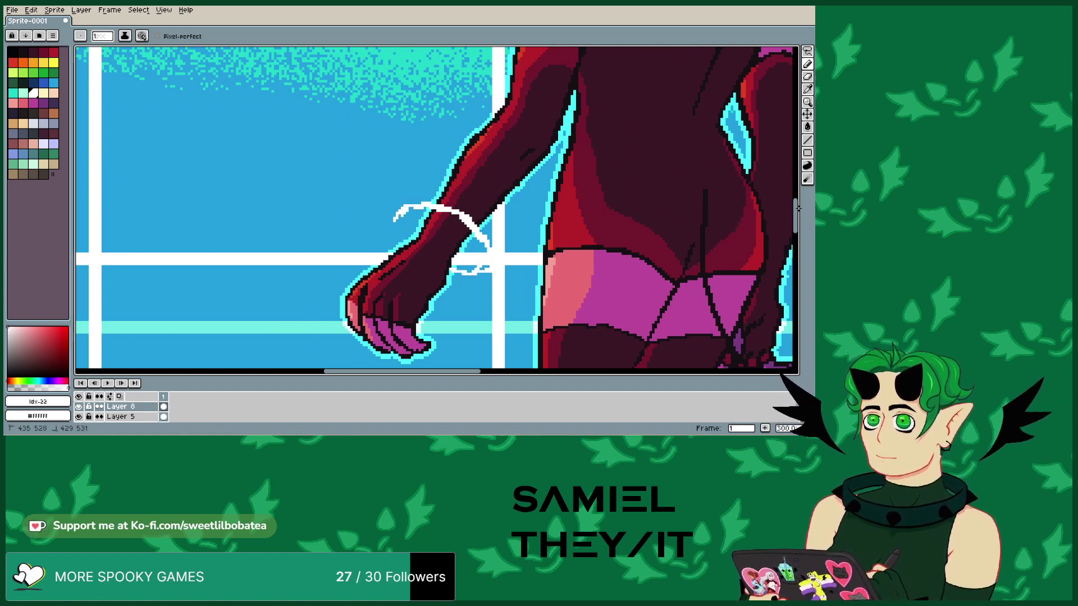
pyautogui.moveTo(395, 221)
pyautogui.mouseDown()
pyautogui.moveTo(412, 222)
pyautogui.moveTo(453, 254)
pyautogui.mouseUp()
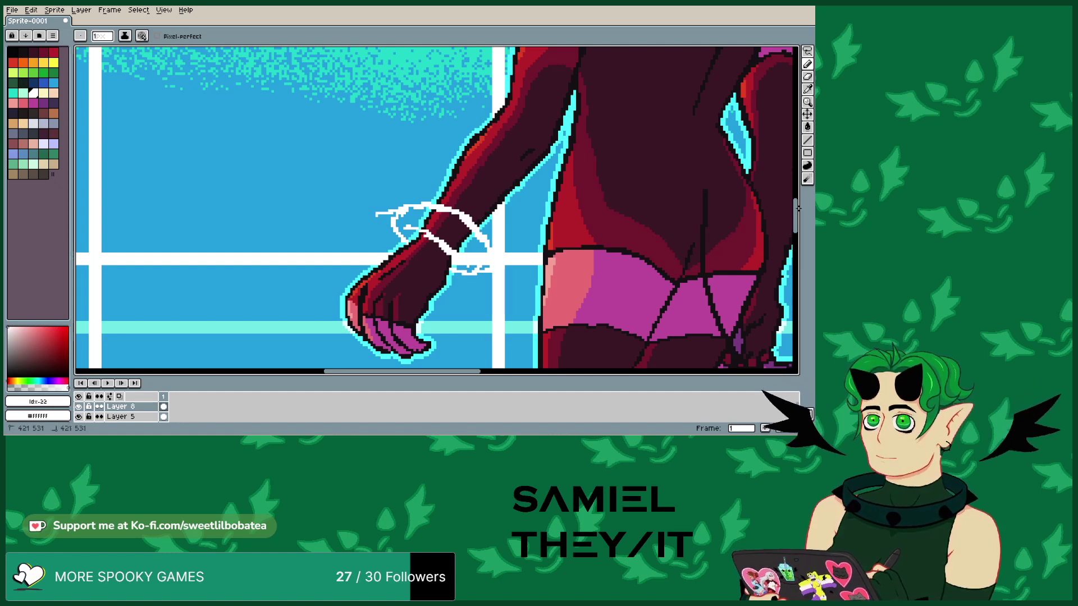
pyautogui.moveTo(398, 210); pyautogui.dragTo(397, 227)
pyautogui.moveTo(452, 201)
pyautogui.mouseDown()
pyautogui.moveTo(429, 216)
pyautogui.moveTo(463, 196)
pyautogui.mouseUp()
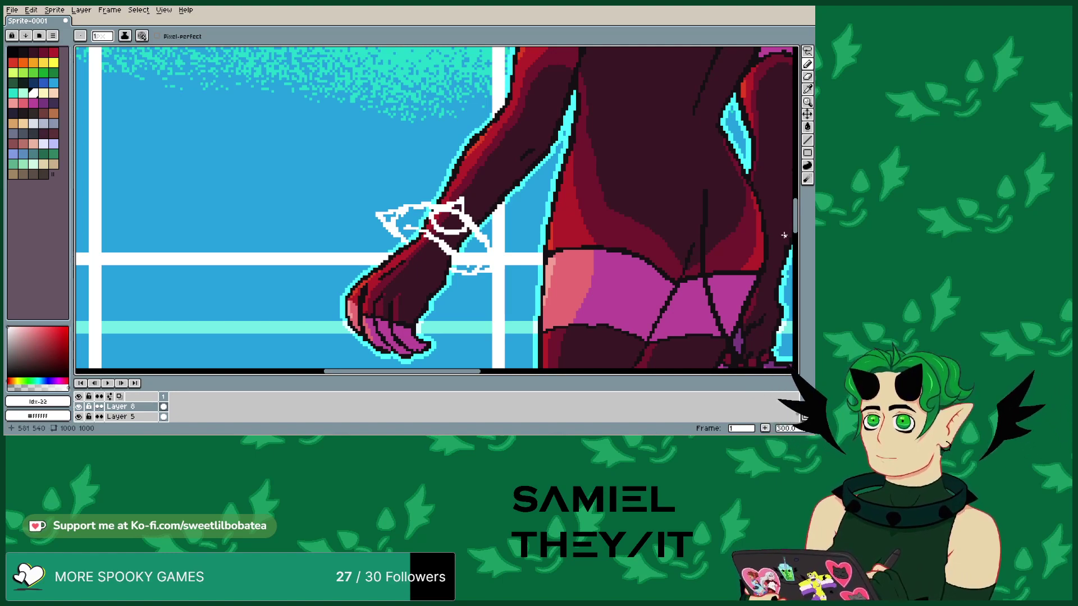
pyautogui.moveTo(452, 373); pyautogui.dragTo(520, 367)
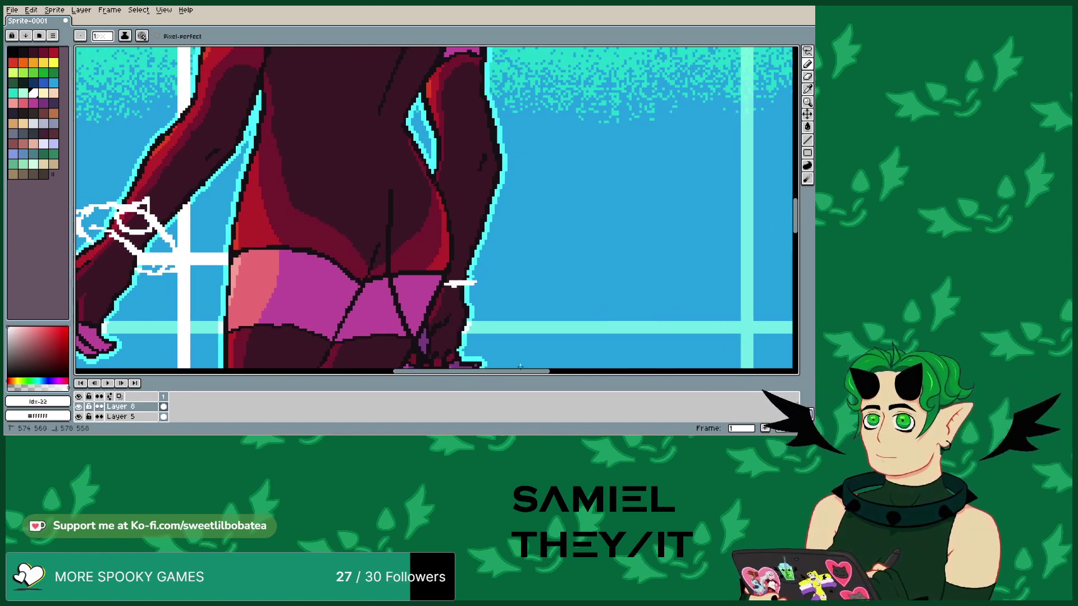
pyautogui.moveTo(481, 285); pyautogui.dragTo(486, 313)
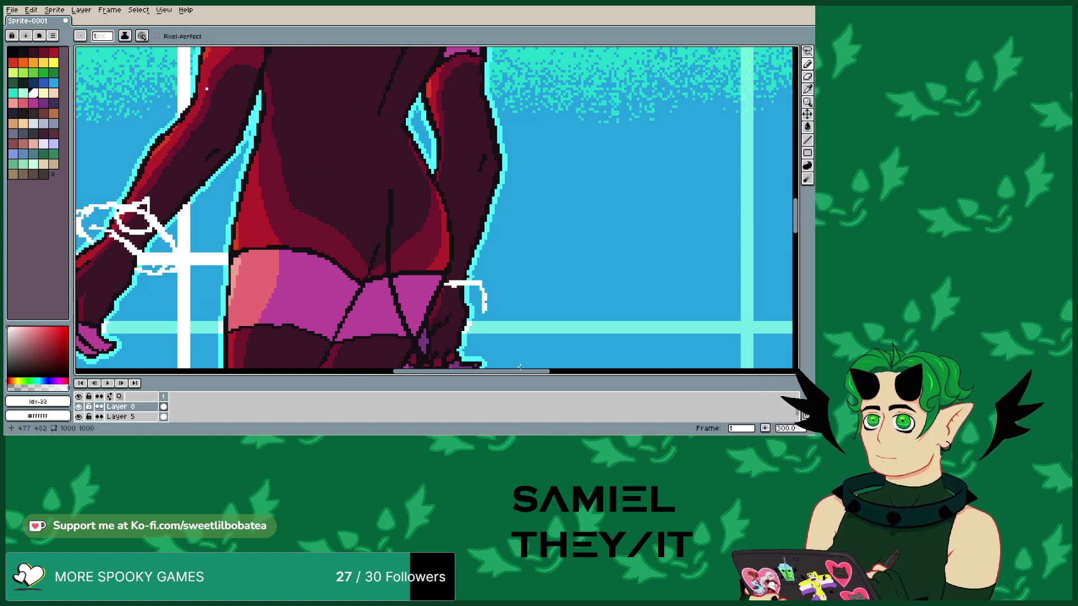
pyautogui.click(31, 9)
pyautogui.click(44, 23)
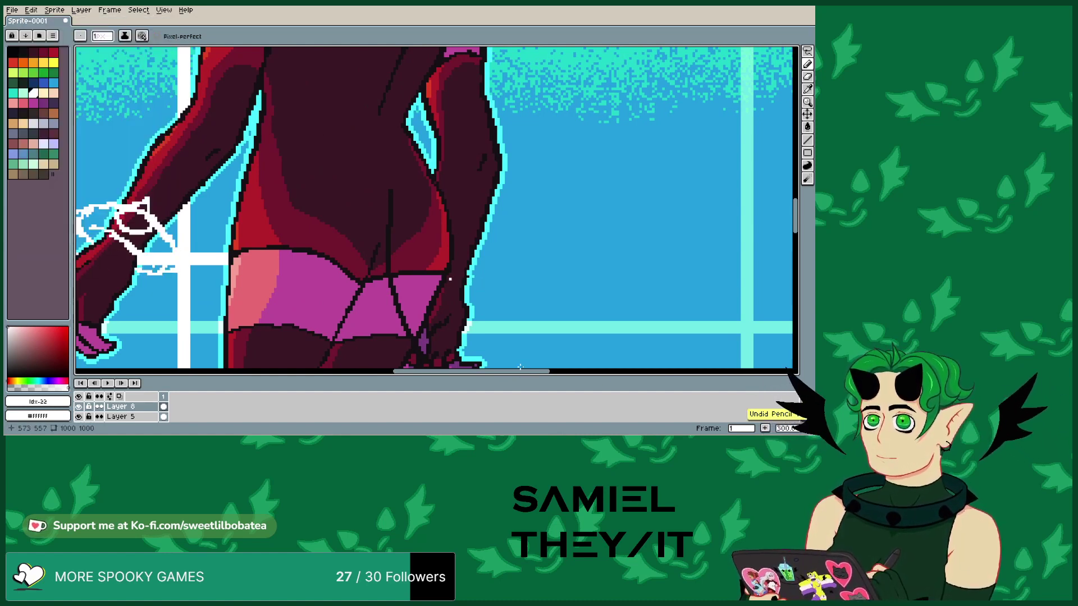
# - Sketch a matching white spiked cuff around the wrist beside the hip
pyautogui.moveTo(450, 273); pyautogui.dragTo(484, 275)
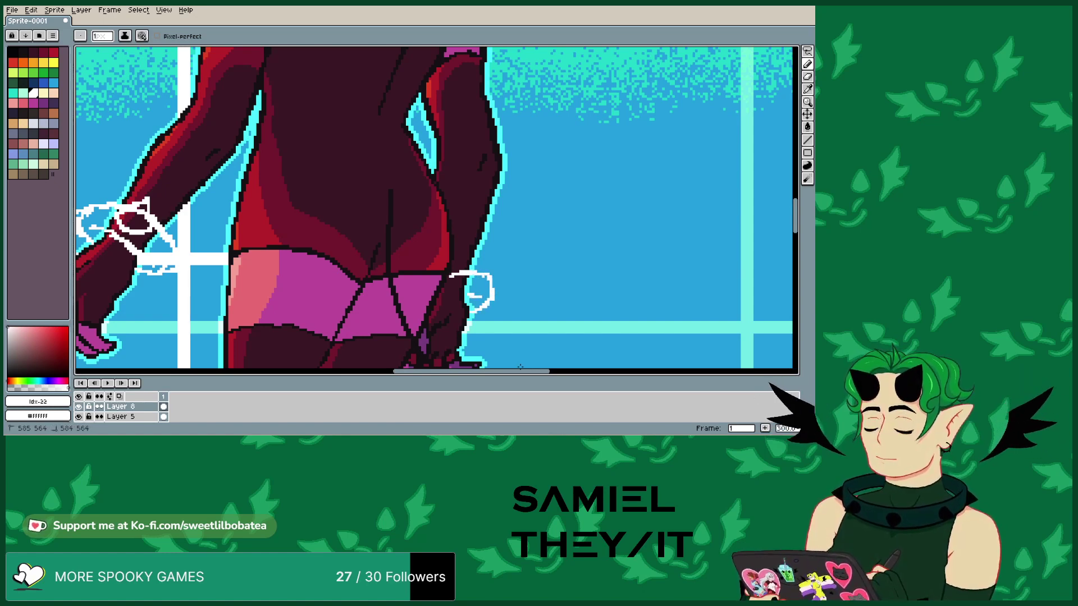
pyautogui.moveTo(468, 294); pyautogui.dragTo(447, 294)
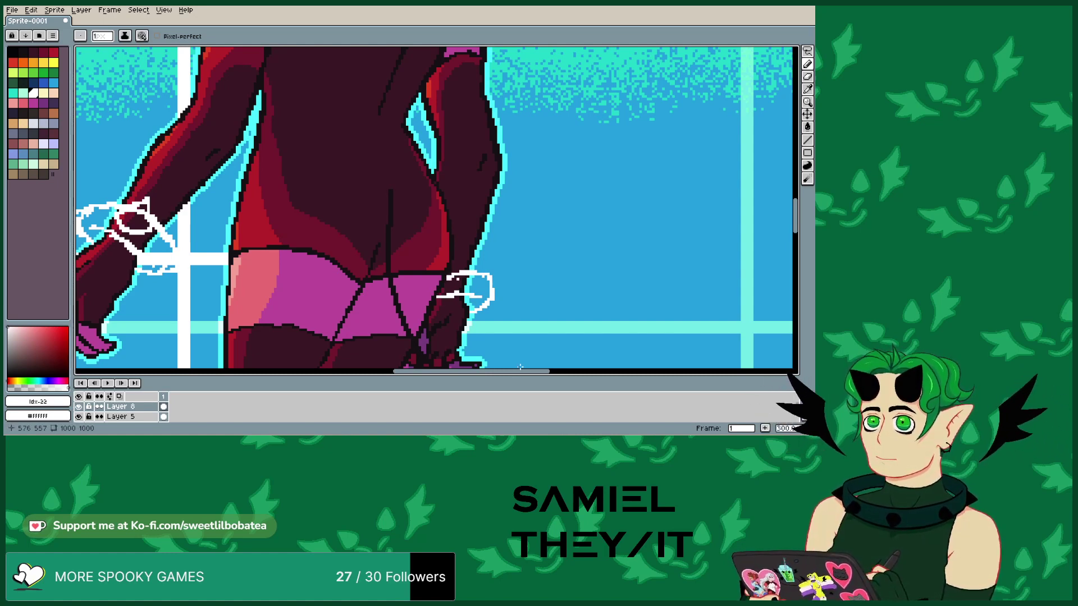
pyautogui.moveTo(451, 282); pyautogui.dragTo(504, 298)
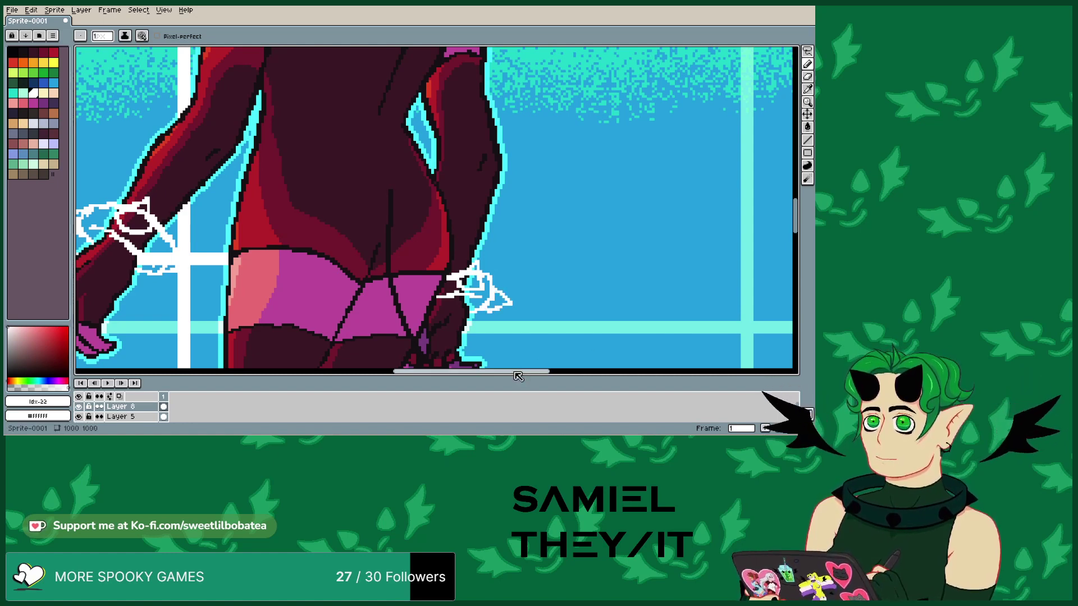
# - Sketch a curved white band around the ankle above the raised heel, with outer and inner edges
pyautogui.moveTo(533, 371); pyautogui.dragTo(495, 370)
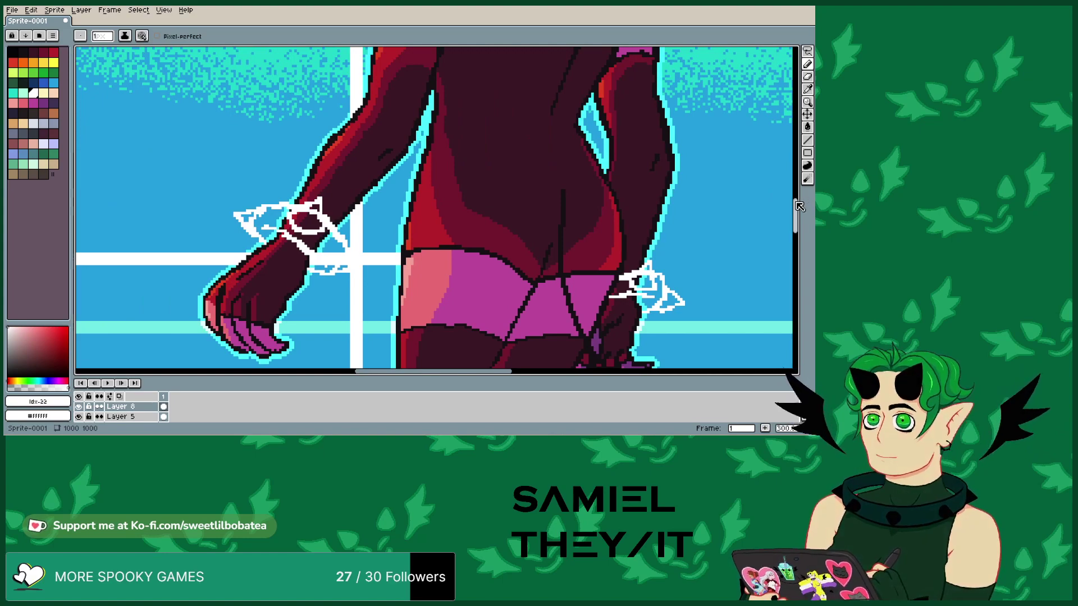
pyautogui.moveTo(795, 205); pyautogui.dragTo(790, 252)
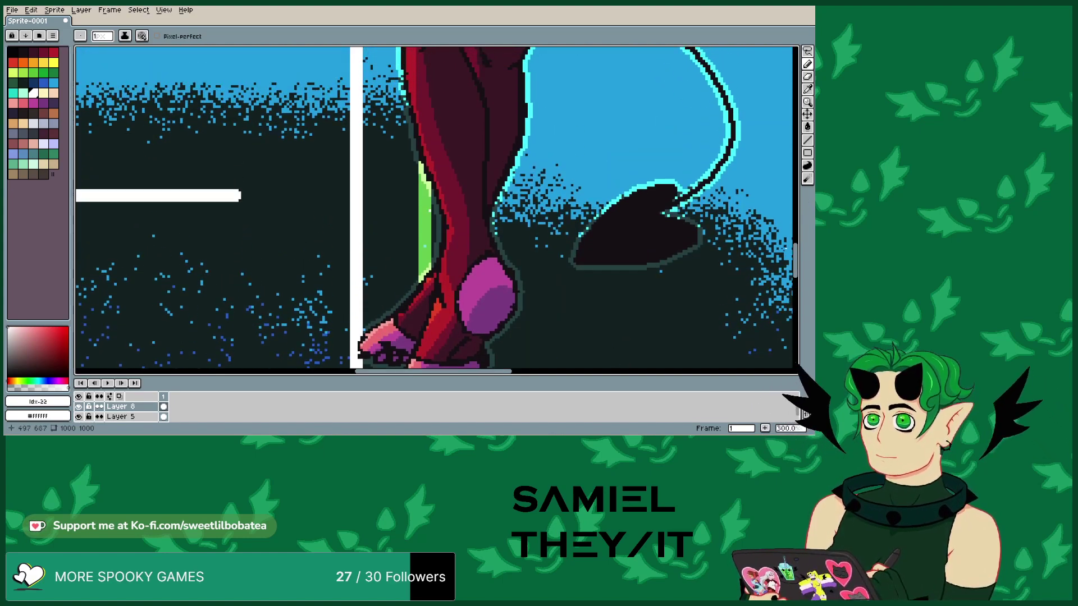
pyautogui.moveTo(448, 178)
pyautogui.mouseDown()
pyautogui.moveTo(497, 184)
pyautogui.moveTo(524, 224)
pyautogui.mouseUp()
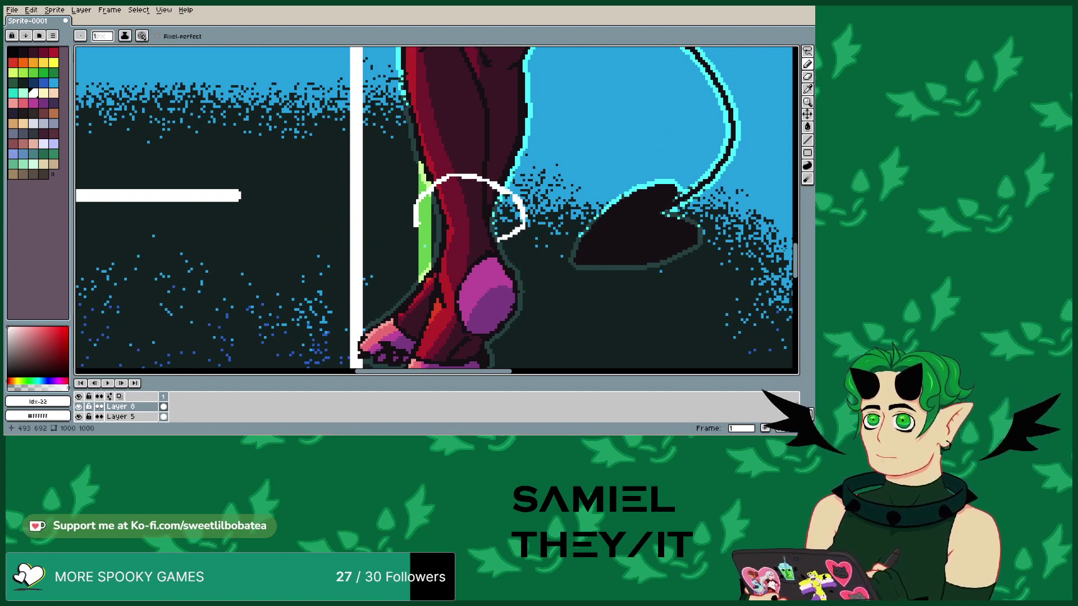
pyautogui.moveTo(413, 224); pyautogui.dragTo(424, 234)
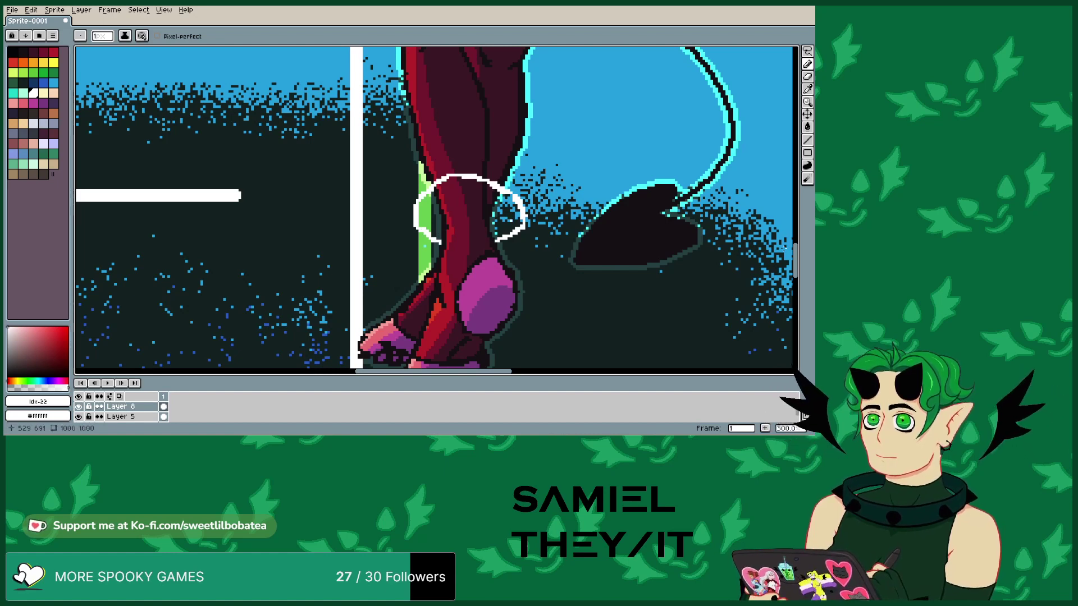
pyautogui.moveTo(512, 219)
pyautogui.mouseDown()
pyautogui.moveTo(487, 201)
pyautogui.moveTo(433, 211)
pyautogui.mouseUp()
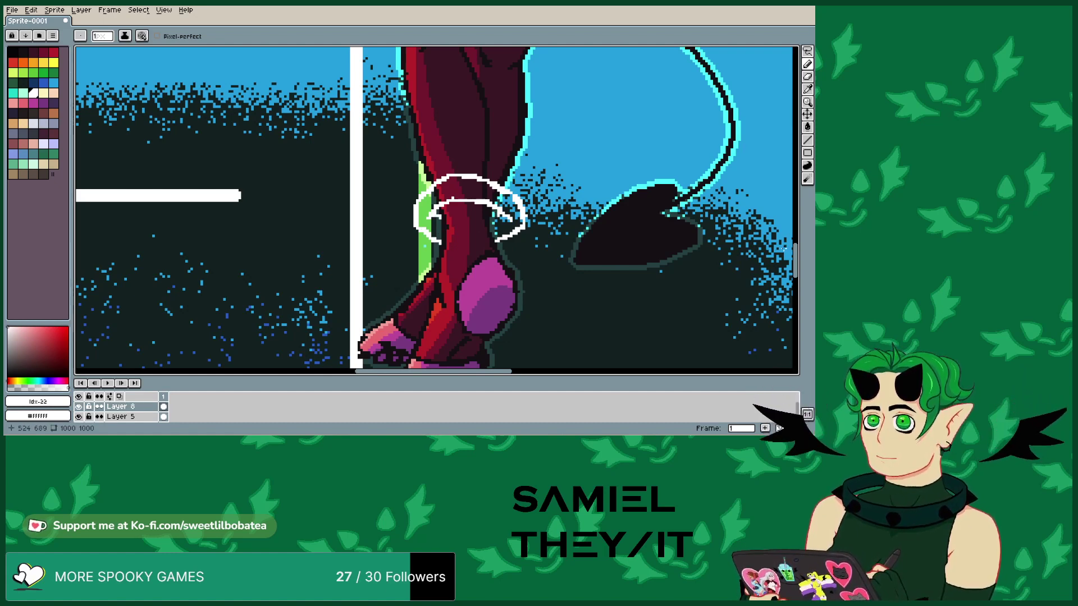
pyautogui.moveTo(499, 218); pyautogui.dragTo(502, 216)
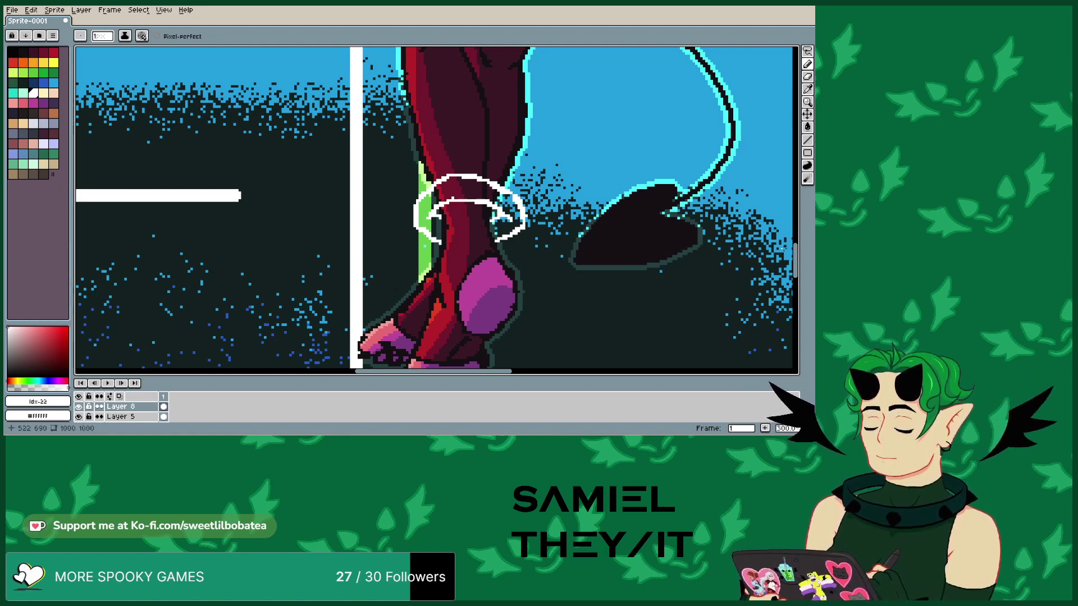
# - Add white triangular spikes to the sides and upper edge of the ankle band
pyautogui.moveTo(524, 206)
pyautogui.mouseDown()
pyautogui.moveTo(540, 216)
pyautogui.moveTo(527, 229)
pyautogui.mouseUp()
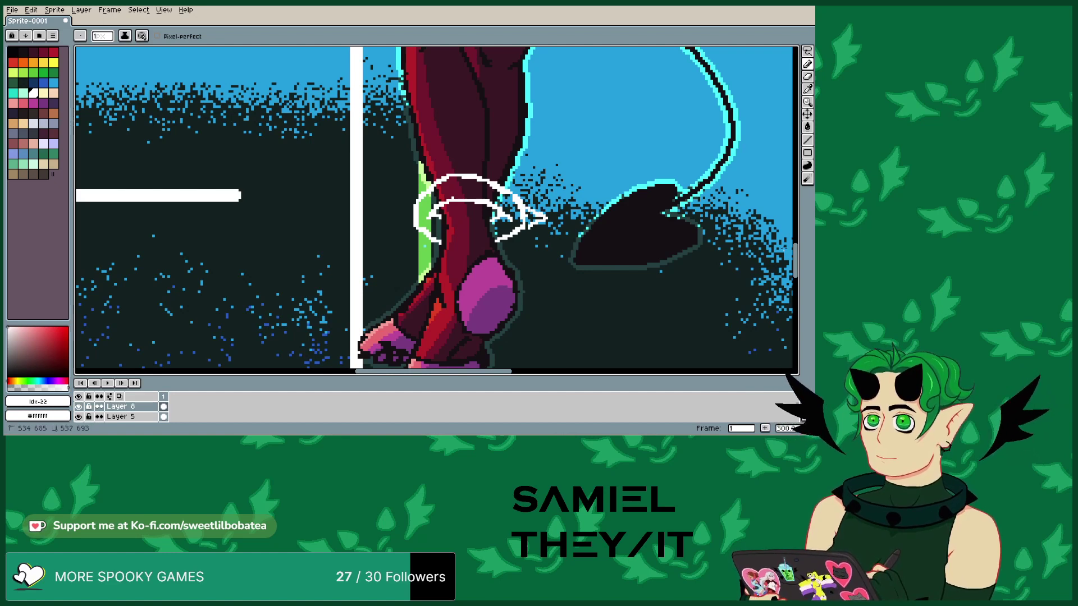
pyautogui.moveTo(455, 177)
pyautogui.mouseDown()
pyautogui.moveTo(468, 160)
pyautogui.moveTo(478, 175)
pyautogui.mouseUp()
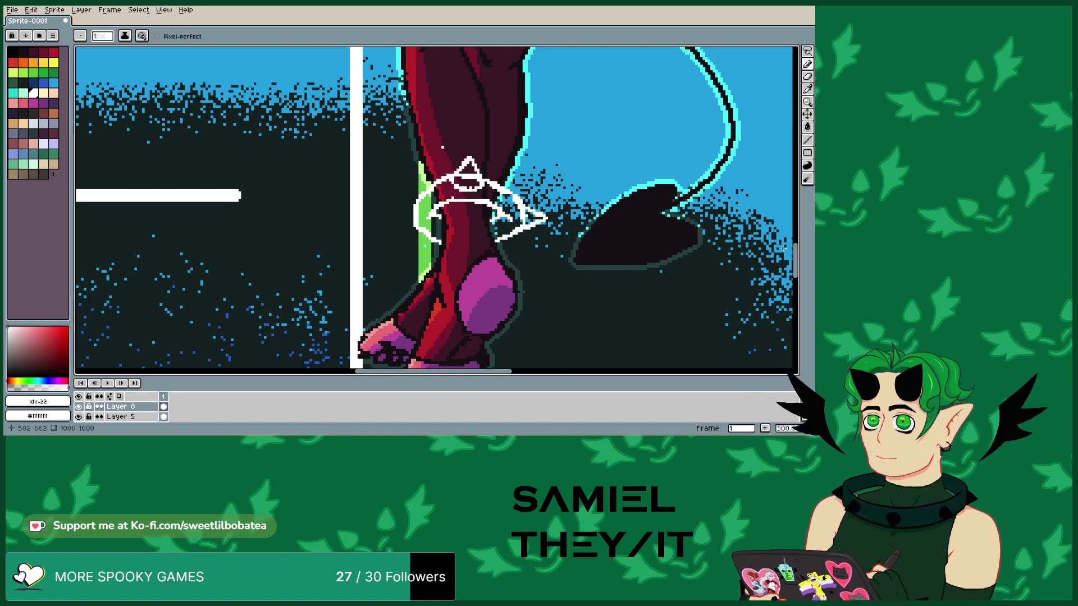
pyautogui.moveTo(409, 208)
pyautogui.mouseDown()
pyautogui.moveTo(397, 219)
pyautogui.moveTo(415, 231)
pyautogui.mouseUp()
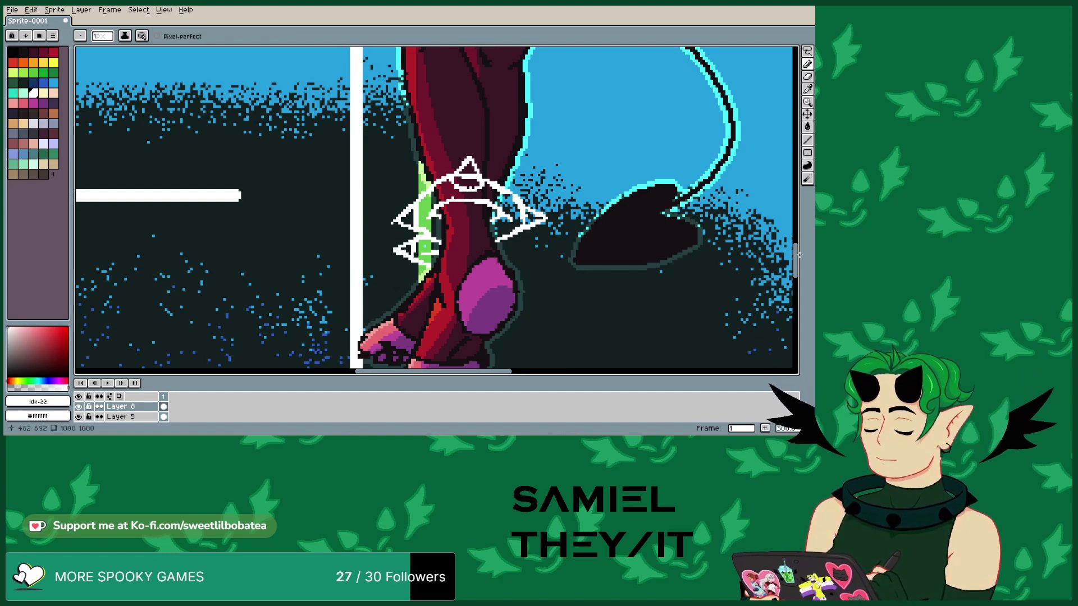
# - Open the properties of Layer 8 and try the Multiply and Color Burn blend modes
pyautogui.scroll(-5, 786, 253)
pyautogui.scroll(3, 511, 200)
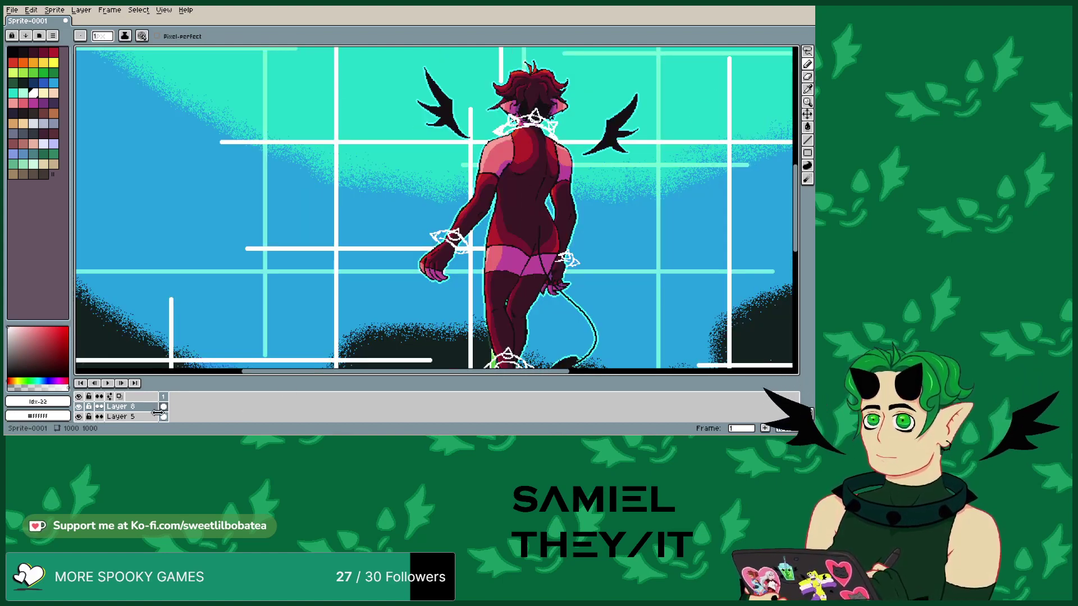
pyautogui.doubleClick(121, 407)
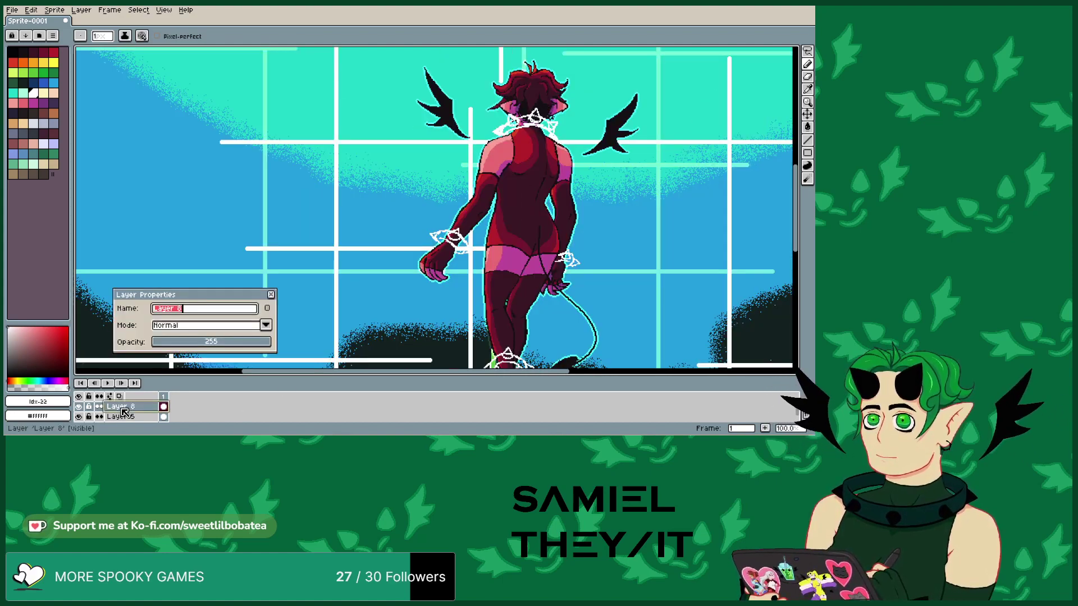
pyautogui.click(265, 325)
pyautogui.click(184, 178)
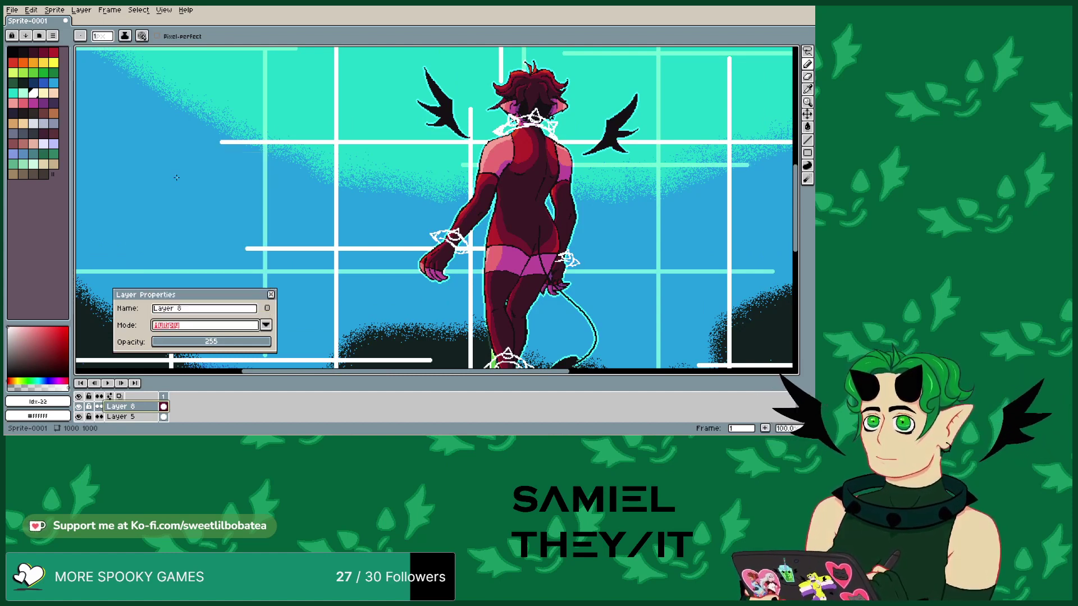
pyautogui.click(264, 325)
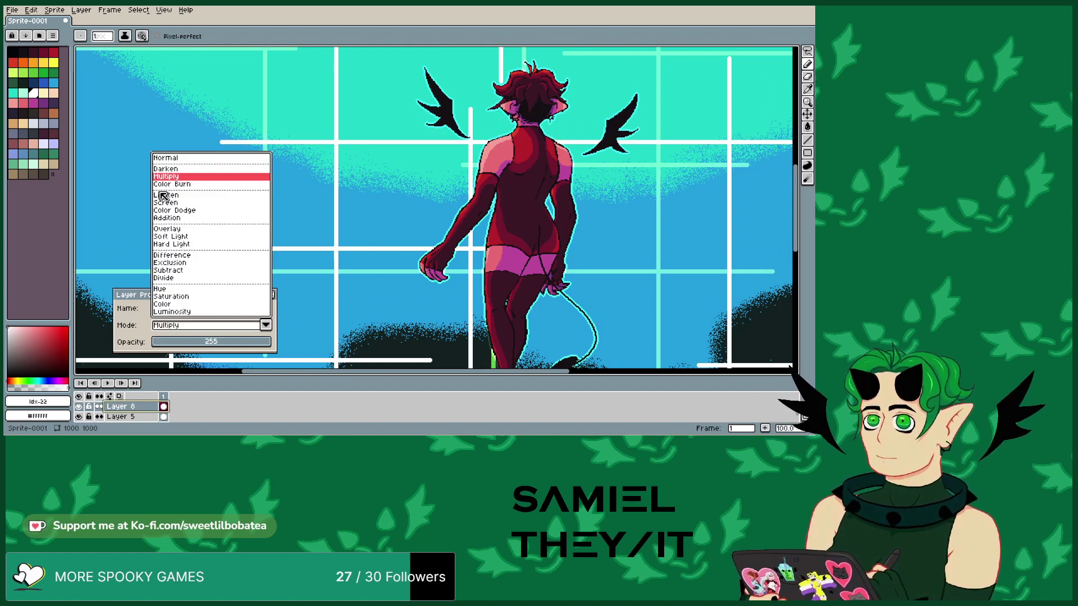
pyautogui.click(179, 185)
# - Try the Lighten, Screen and Color Dodge blend modes on Layer 8
pyautogui.click(265, 326)
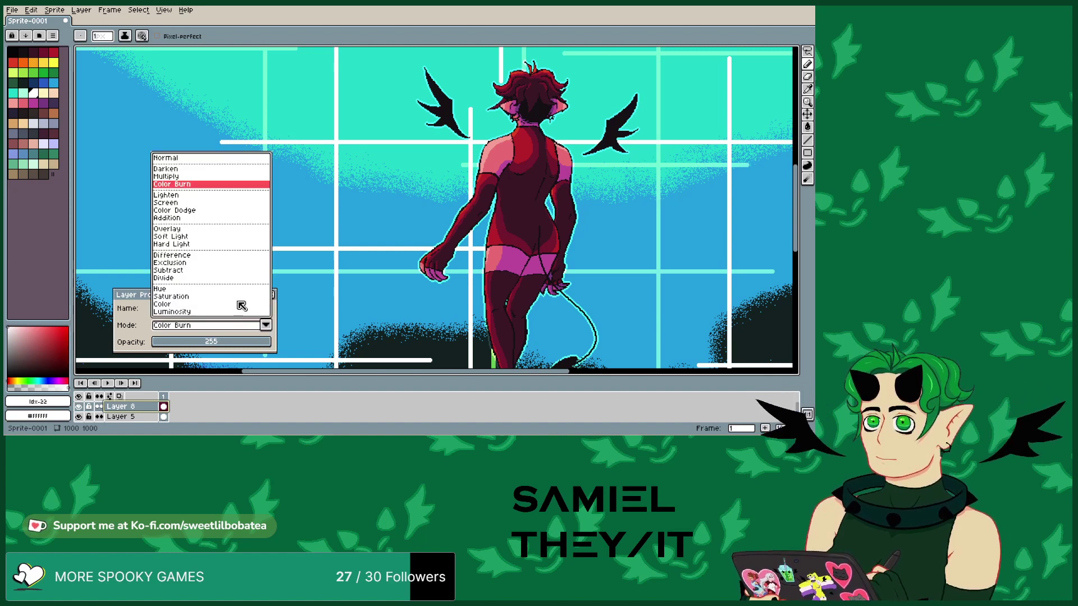
pyautogui.click(171, 195)
pyautogui.click(266, 325)
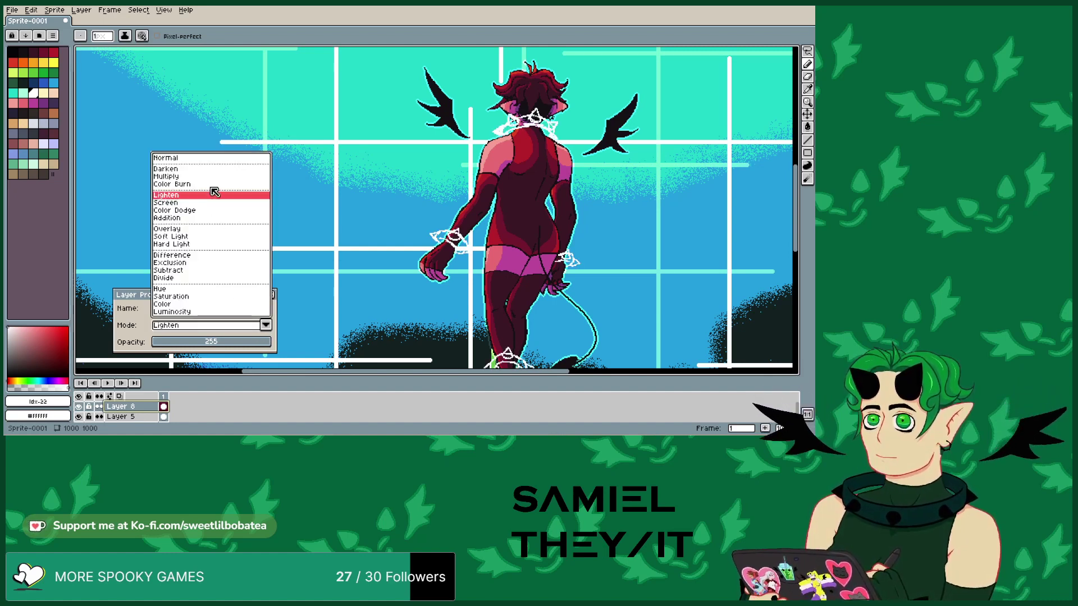
pyautogui.click(177, 205)
pyautogui.click(265, 325)
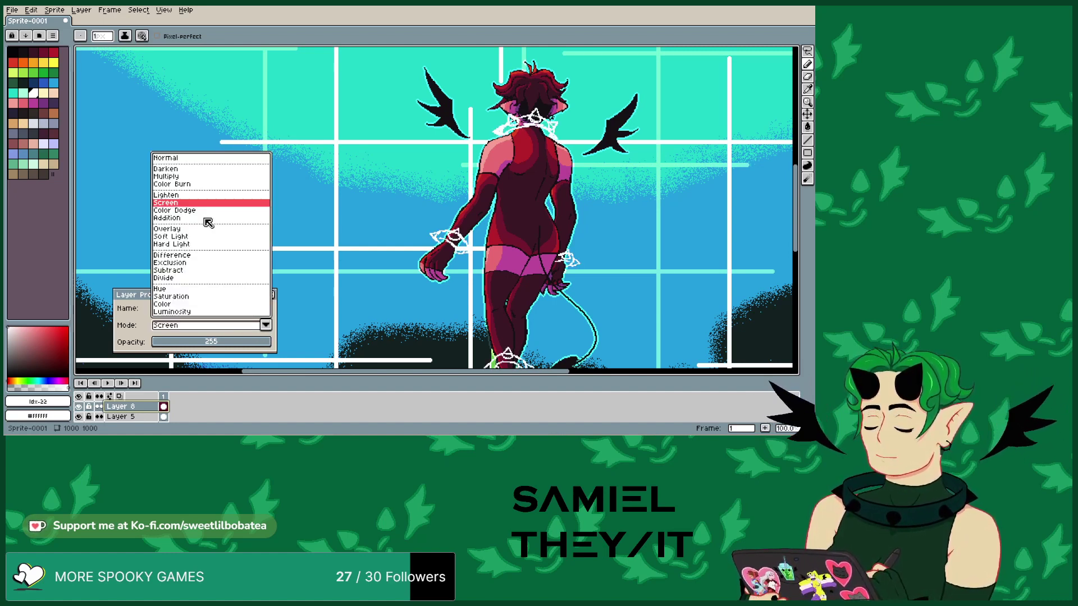
pyautogui.click(199, 211)
# - Try the Color Dodge, Overlay, Soft Light and Hard Light blend modes on Layer 8
pyautogui.click(264, 324)
pyautogui.press('Down')
pyautogui.press('Down')
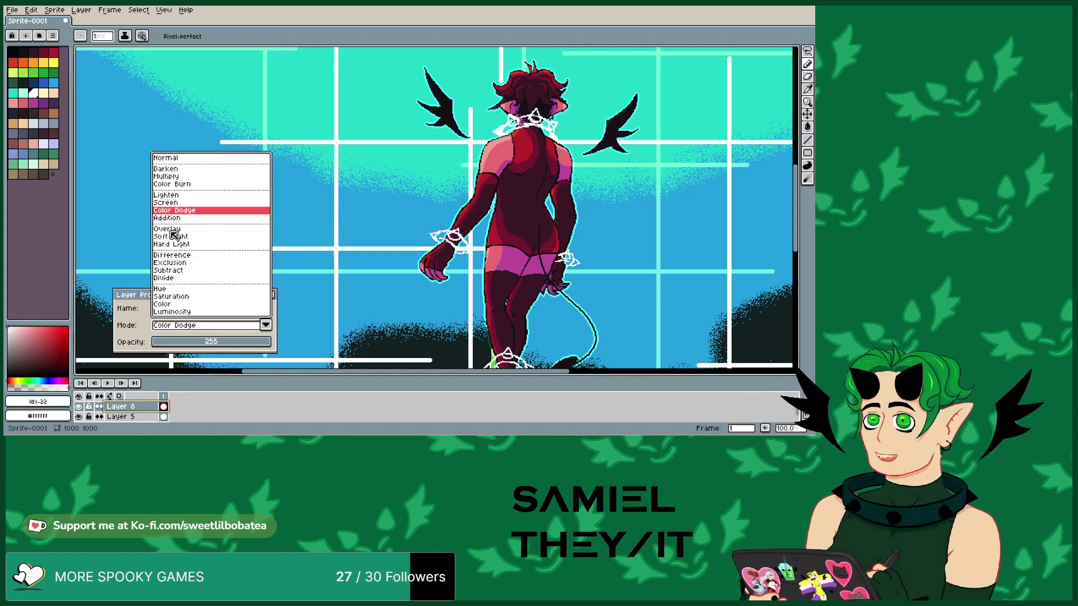
pyautogui.press('Return')
pyautogui.click(267, 329)
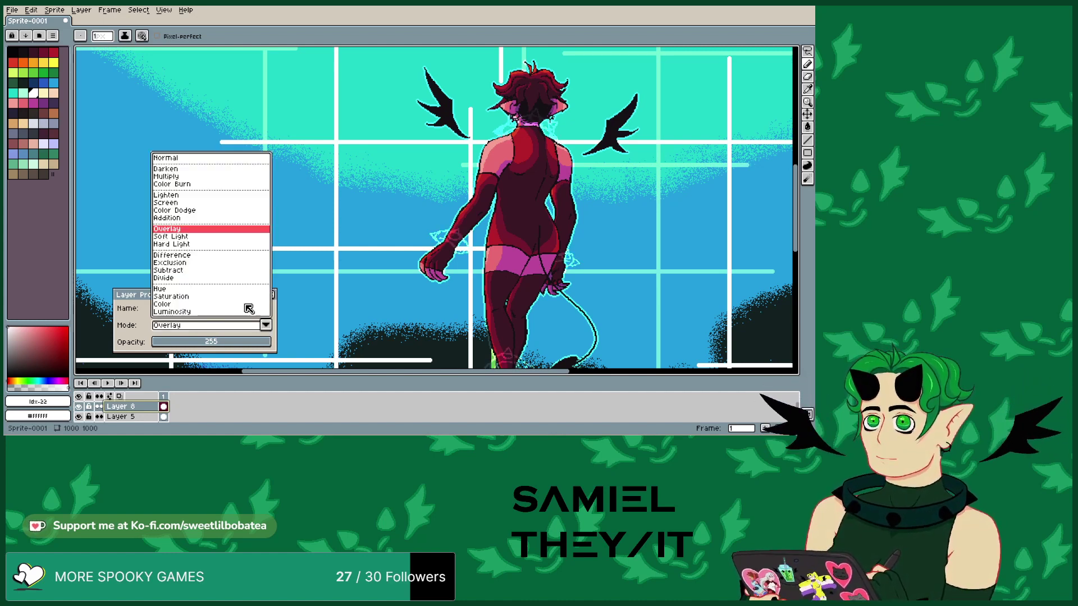
pyautogui.click(185, 237)
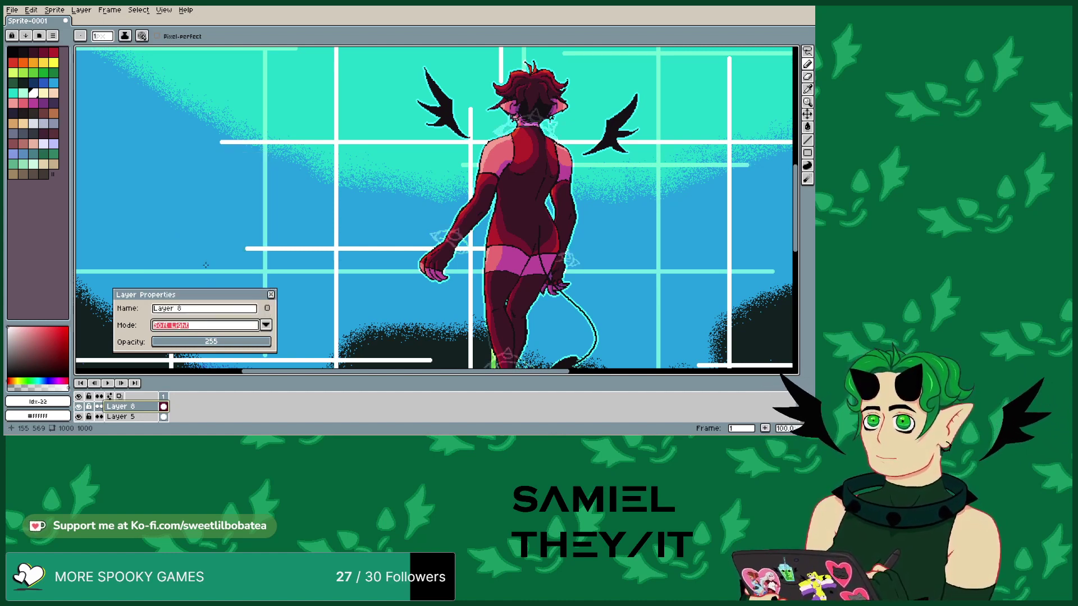
pyautogui.click(265, 328)
pyautogui.click(189, 244)
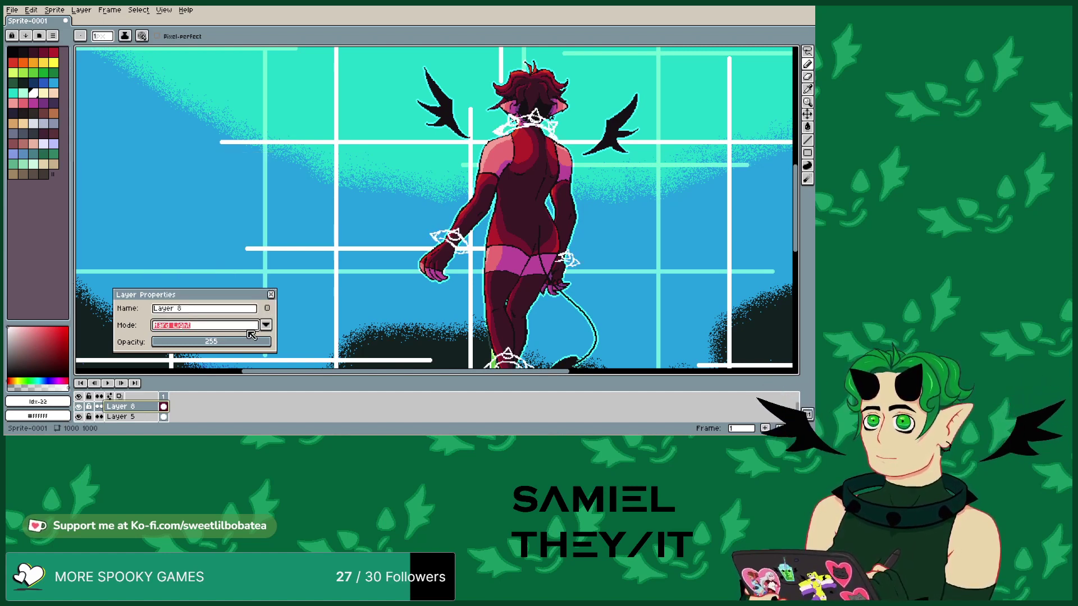
# - Try the Difference, Exclusion, Subtract and Divide blend modes on Layer 8
pyautogui.click(266, 326)
pyautogui.click(185, 255)
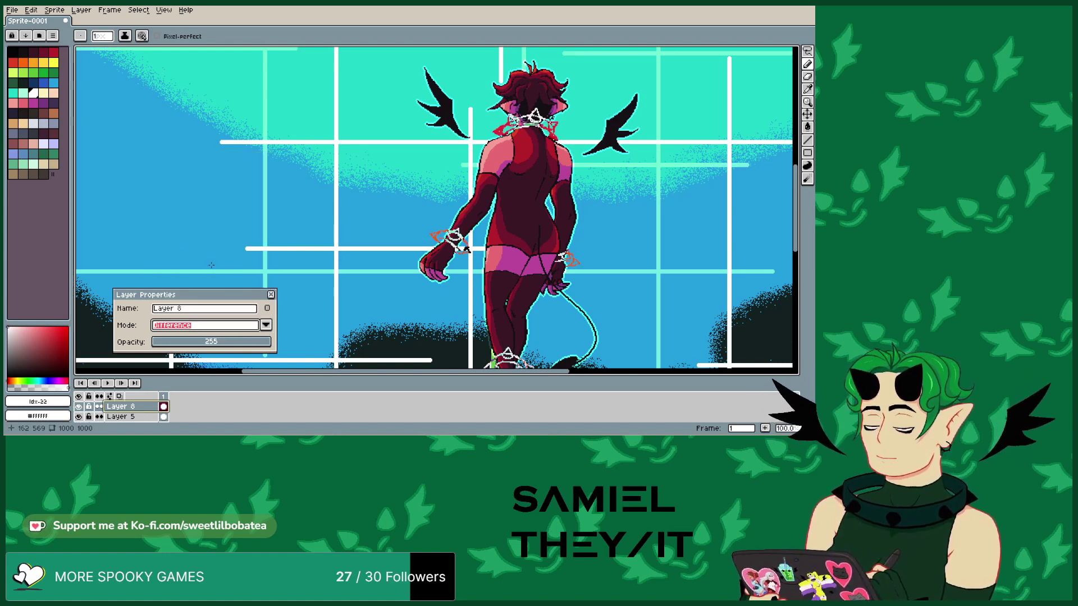
pyautogui.click(266, 325)
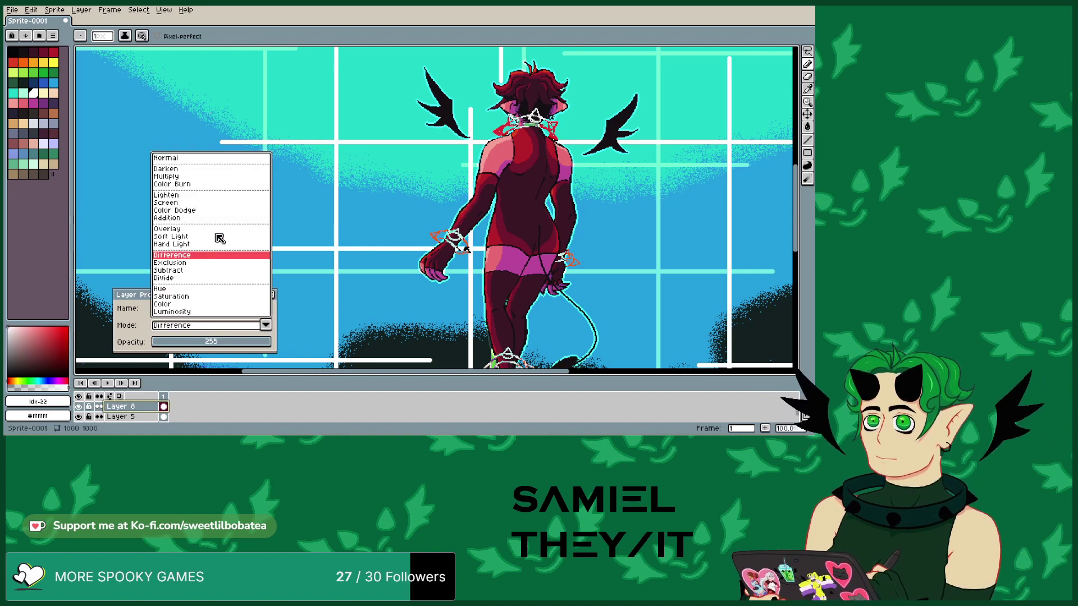
pyautogui.click(189, 260)
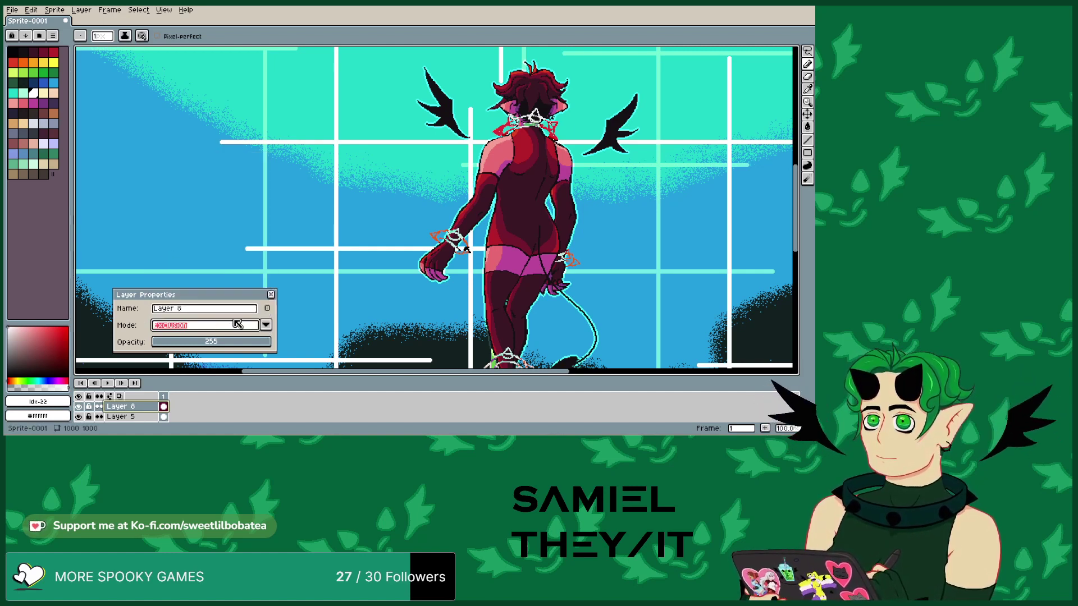
pyautogui.click(266, 326)
pyautogui.click(193, 270)
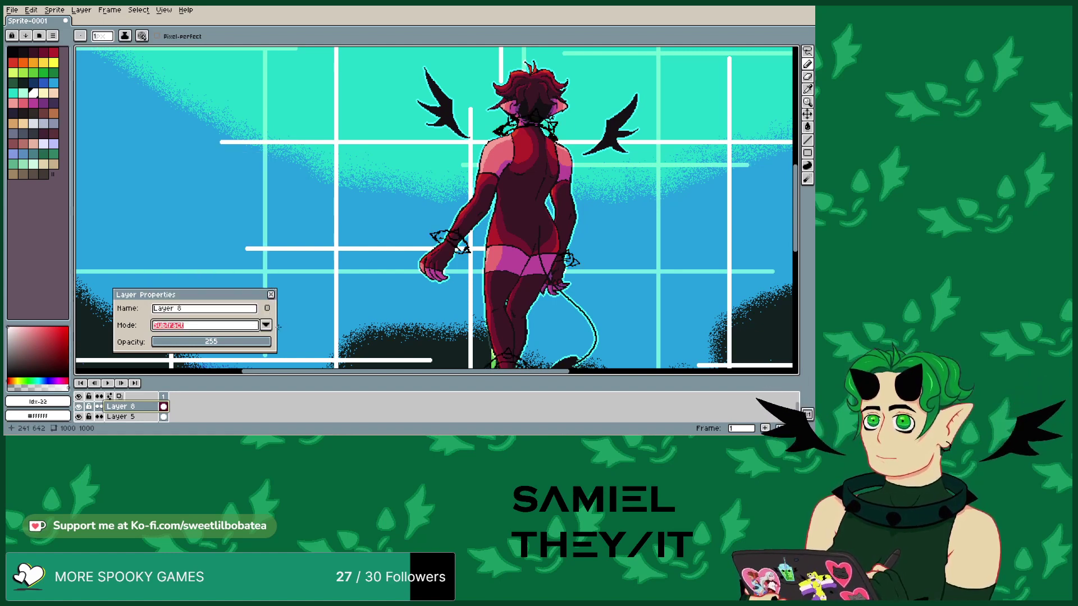
pyautogui.click(266, 325)
pyautogui.click(182, 277)
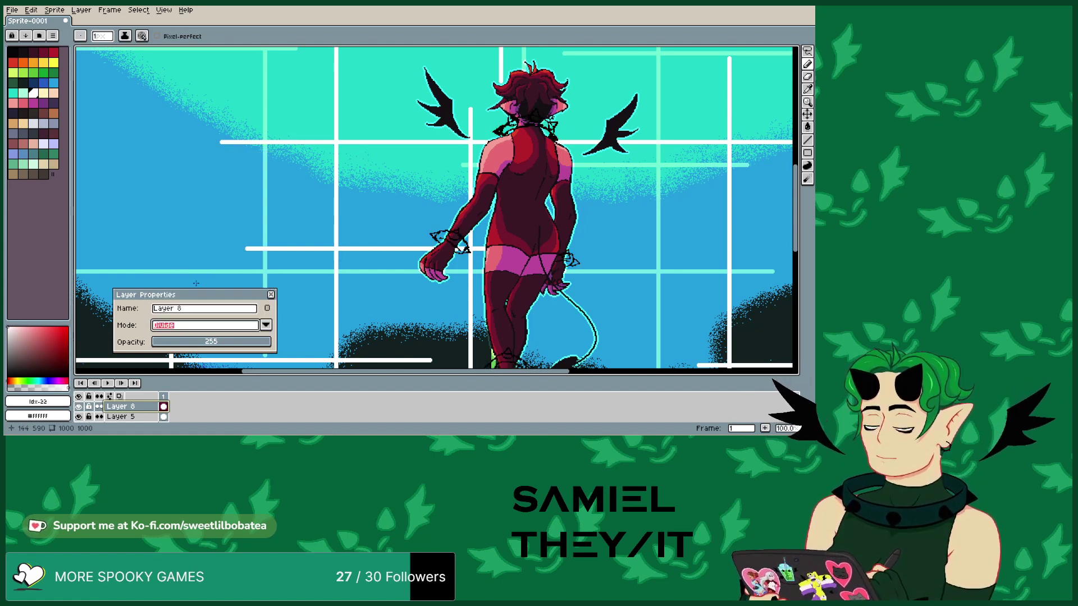
# - Try the Hue, Saturation and Color blend modes on Layer 8
pyautogui.click(266, 325)
pyautogui.click(194, 289)
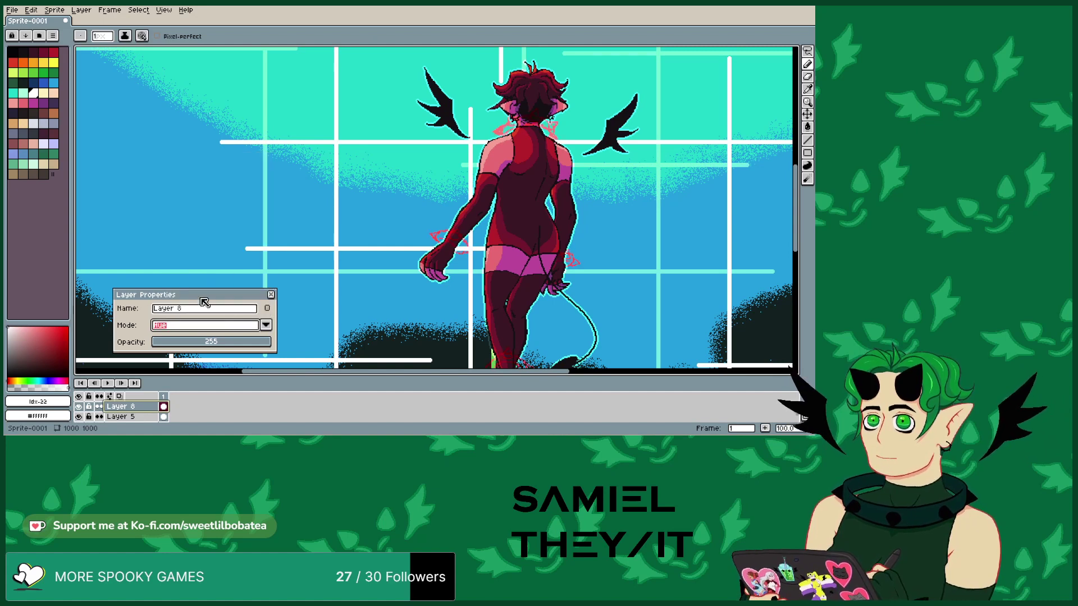
pyautogui.click(266, 326)
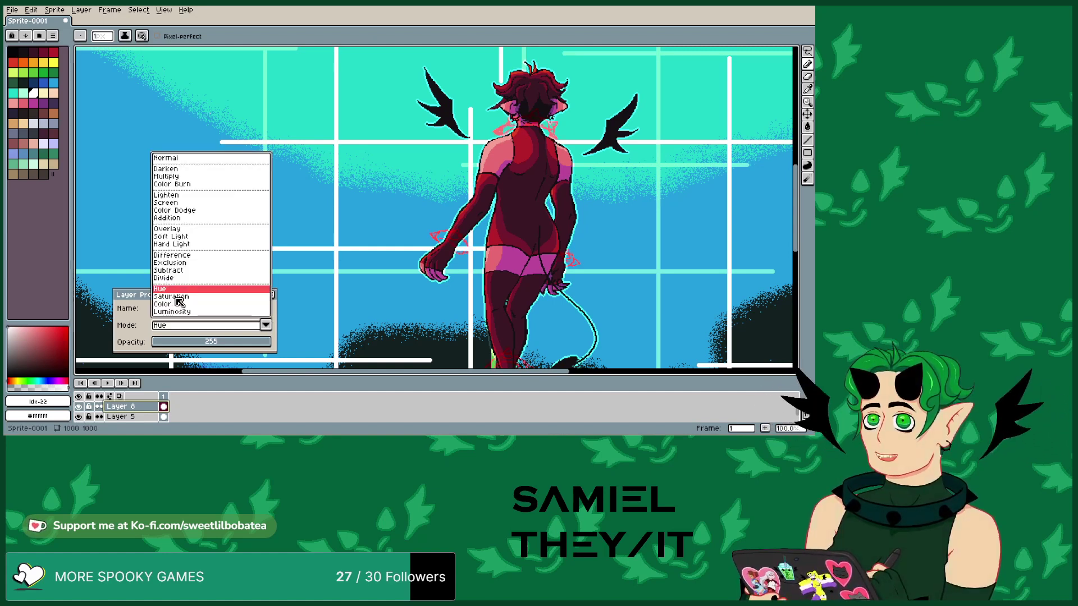
pyautogui.click(179, 298)
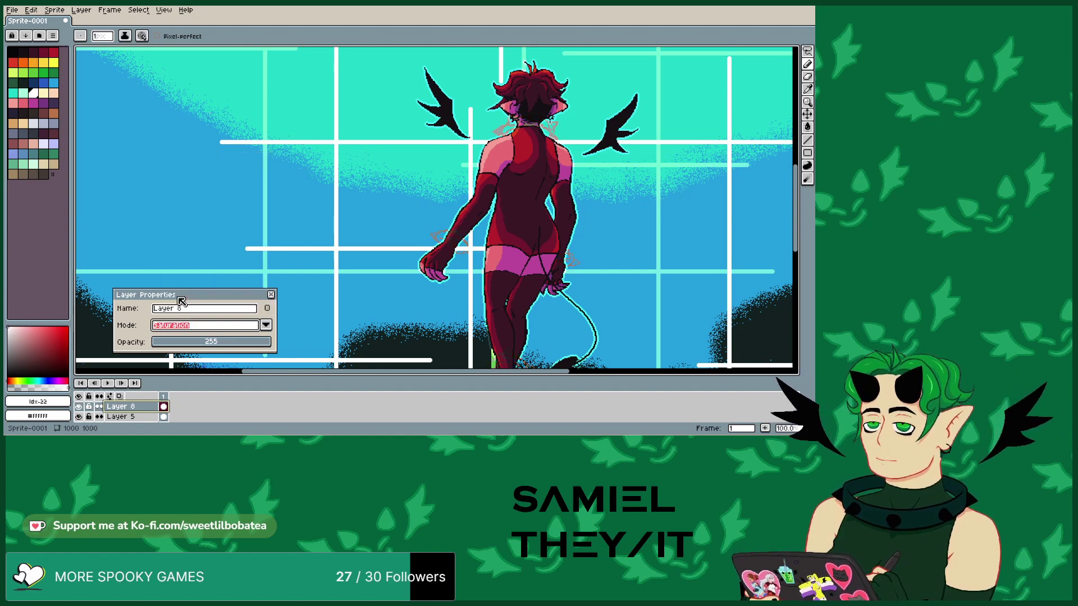
pyautogui.click(266, 326)
pyautogui.click(195, 306)
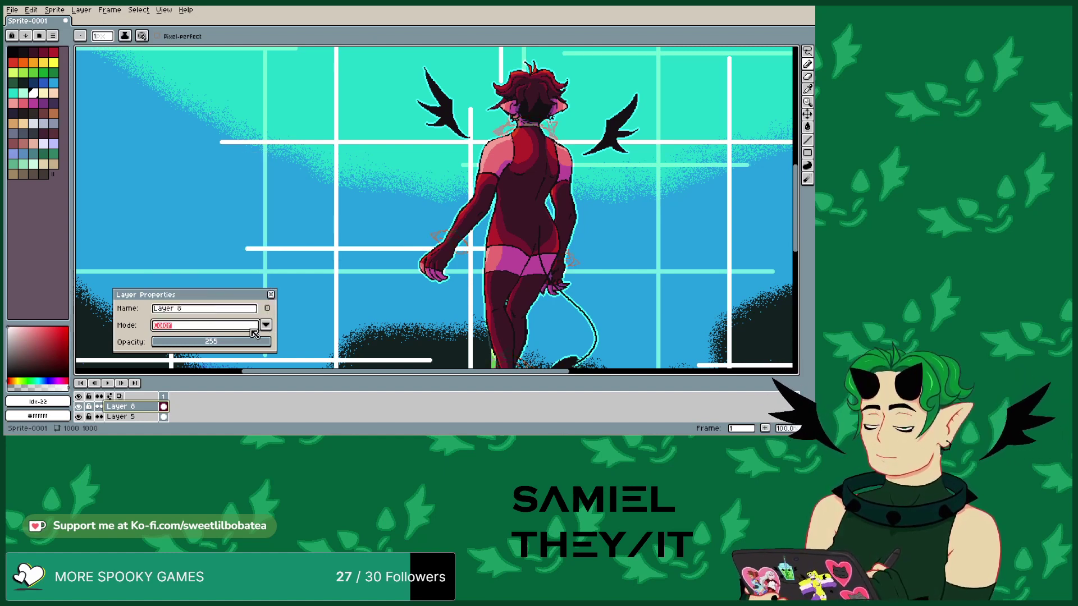
pyautogui.click(266, 325)
pyautogui.click(179, 304)
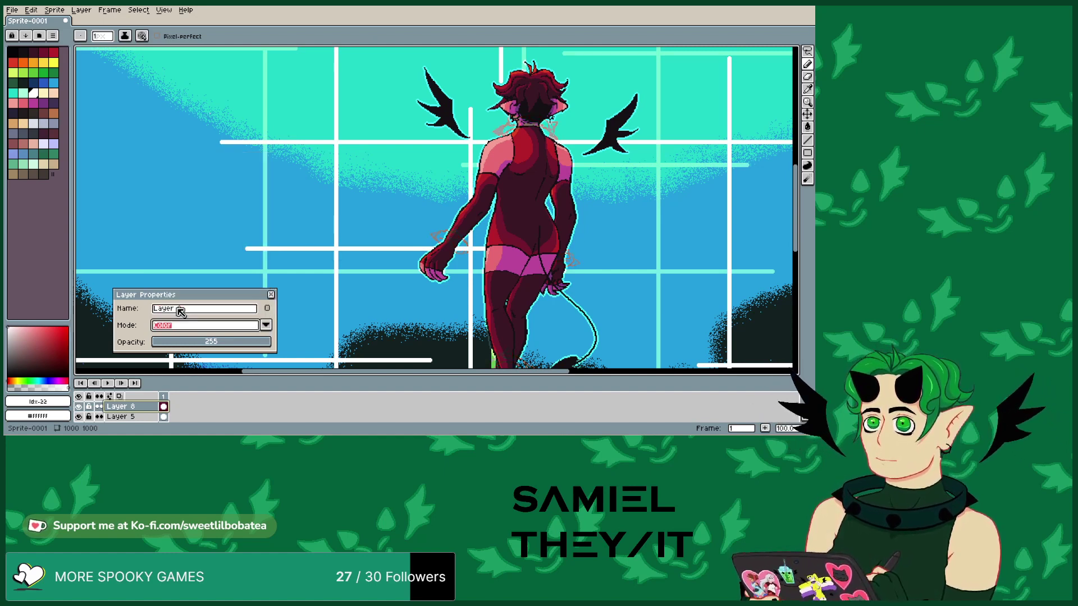
# - Set Layer 8's blend mode to Hue and close its layer properties
pyautogui.click(266, 326)
pyautogui.click(168, 288)
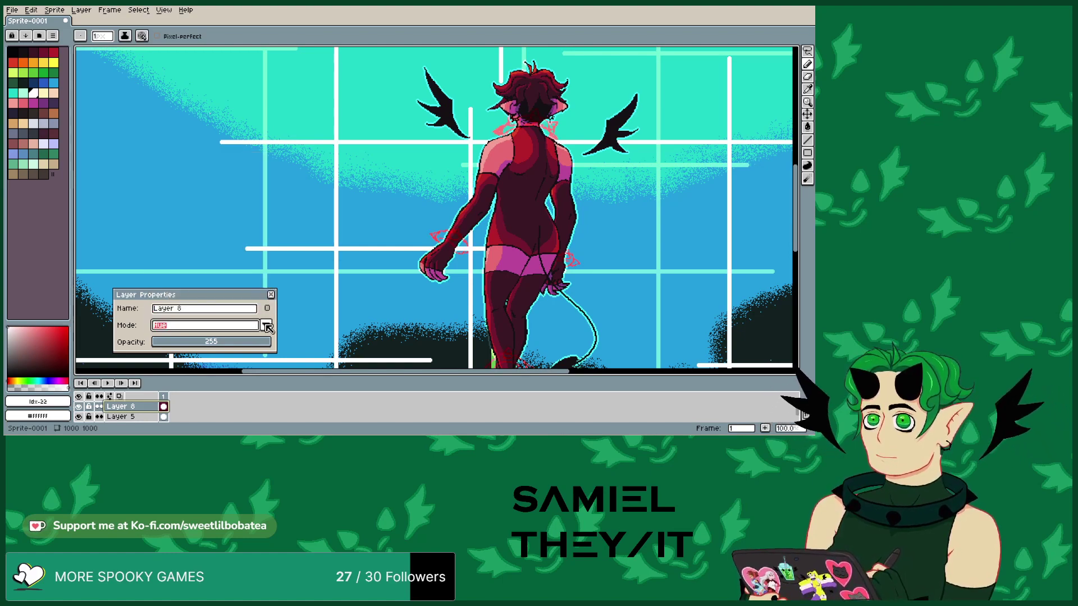
pyautogui.scroll(-3, 419, 200)
pyautogui.scroll(1, 418, 200)
pyautogui.scroll(-1, 419, 200)
pyautogui.scroll(2, 418, 200)
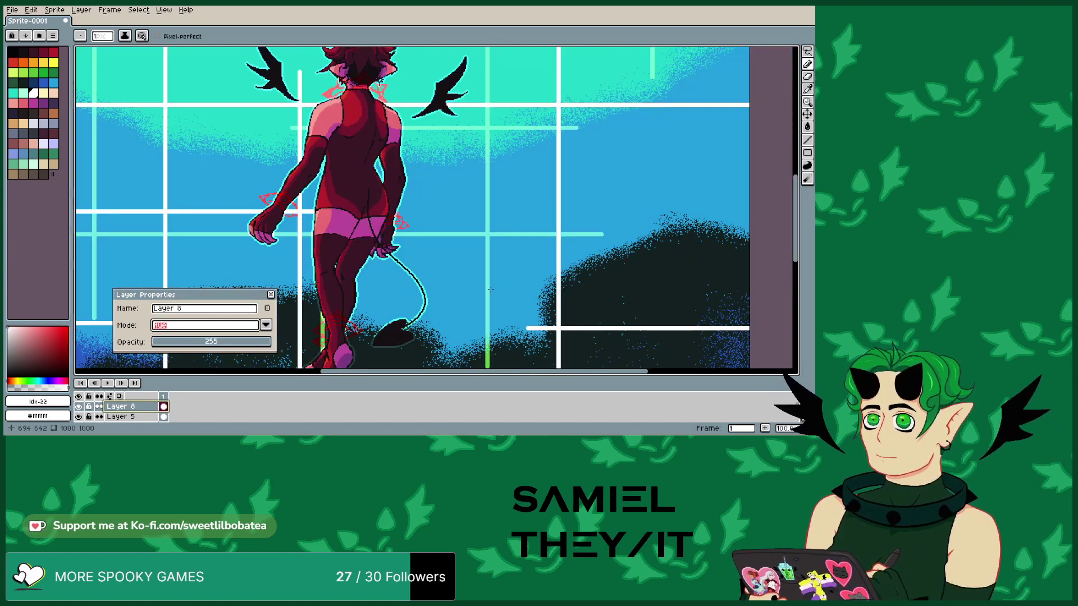
pyautogui.click(271, 294)
# - Examine the figure's collar and cuffs up close and against the whole picture
pyautogui.scroll(-2, 406, 183)
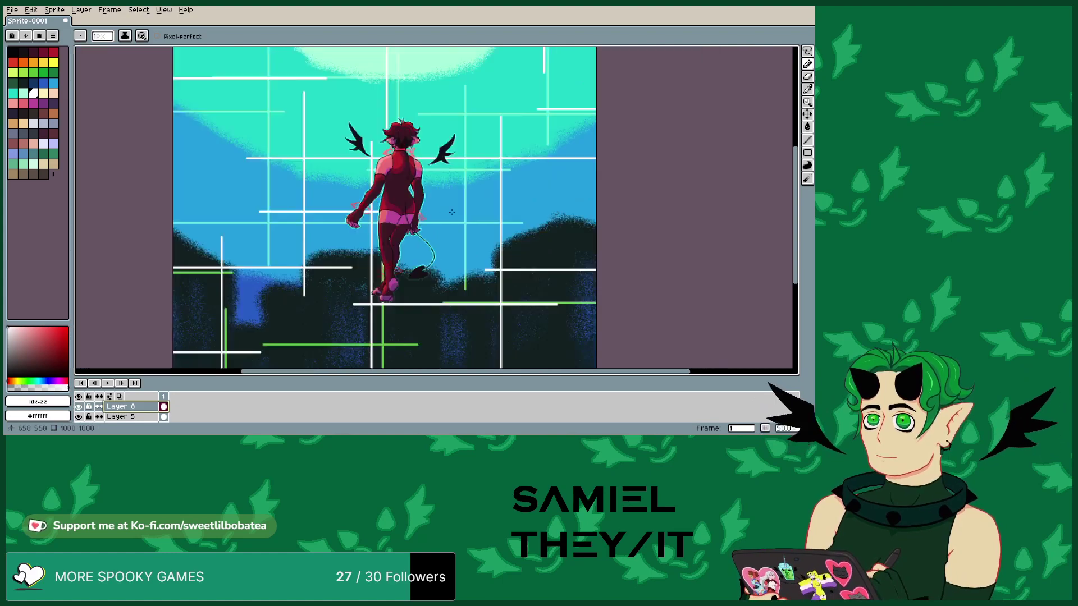
pyautogui.scroll(2, 405, 183)
pyautogui.scroll(1, 550, 149)
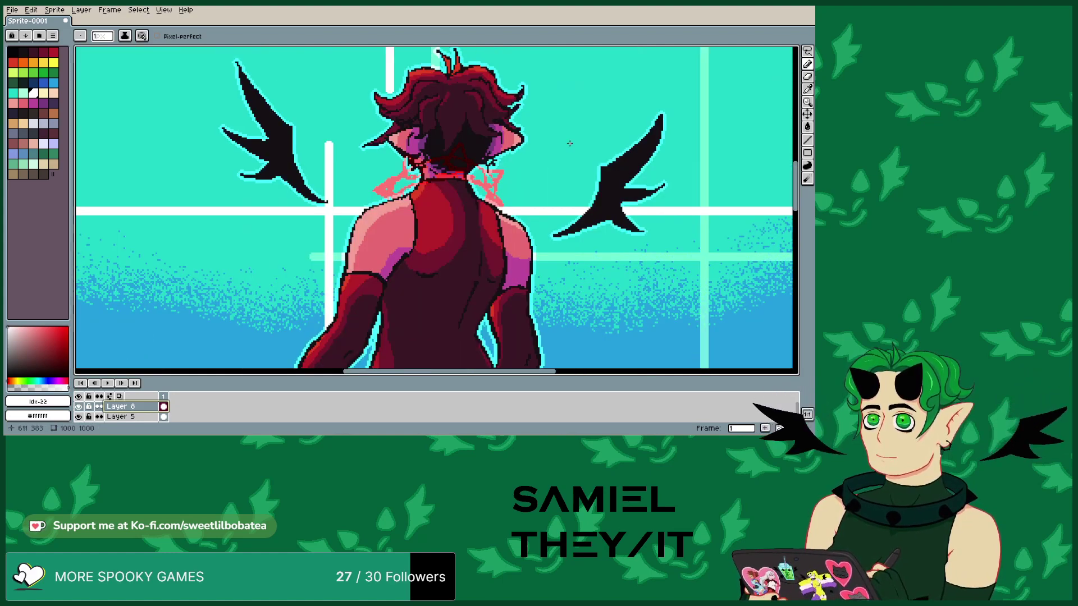
pyautogui.scroll(-2, 482, 135)
pyautogui.scroll(1, 420, 116)
pyautogui.scroll(-1, 420, 116)
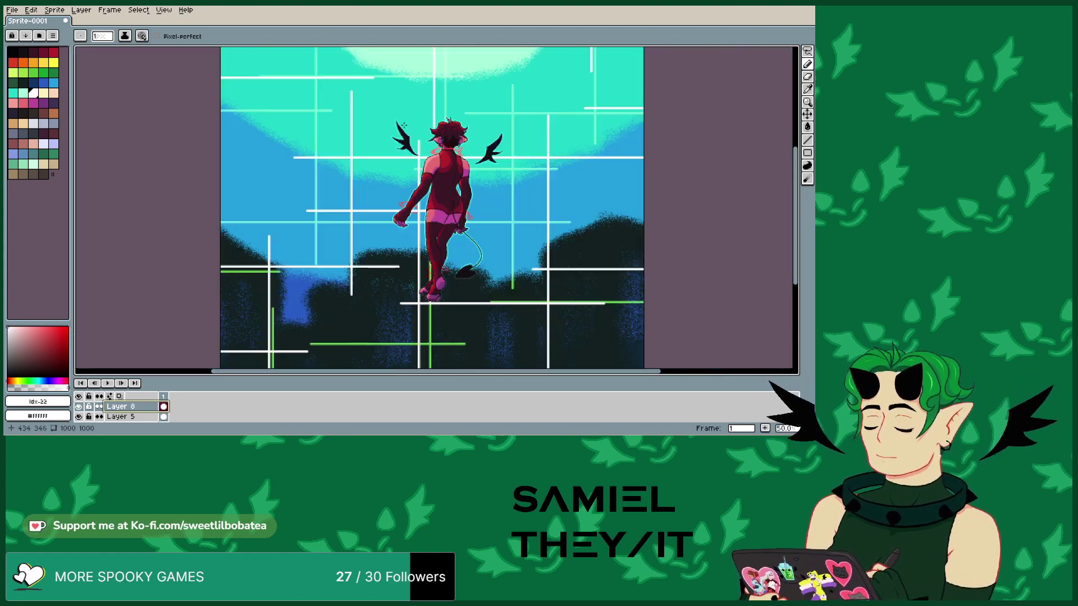
pyautogui.scroll(1, 419, 116)
pyautogui.scroll(-1, 419, 116)
pyautogui.scroll(-2, 129, 410)
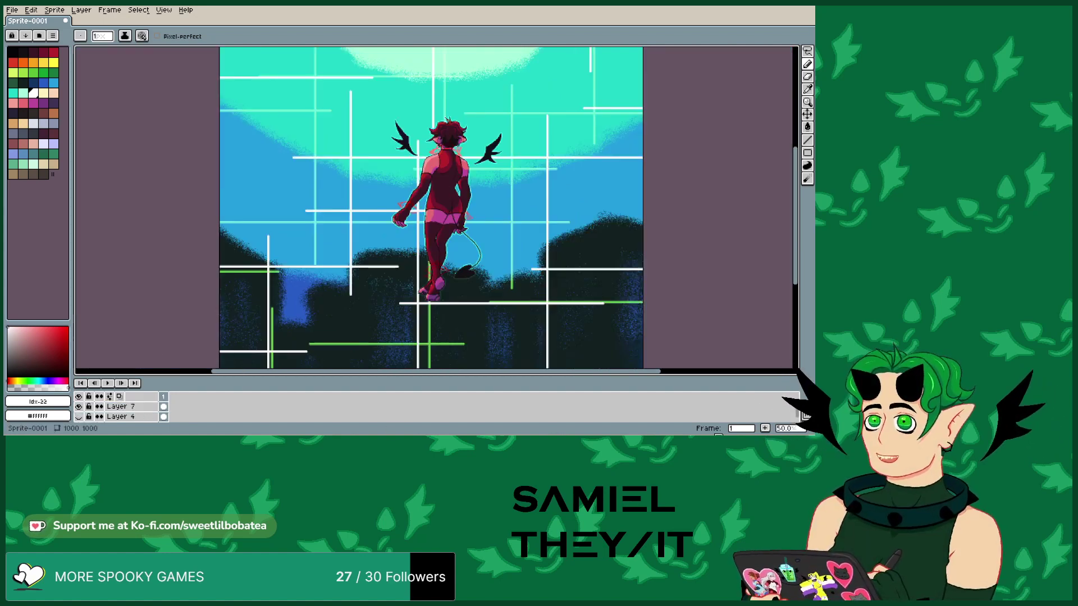
pyautogui.scroll(1, 453, 230)
pyautogui.scroll(-1, 453, 230)
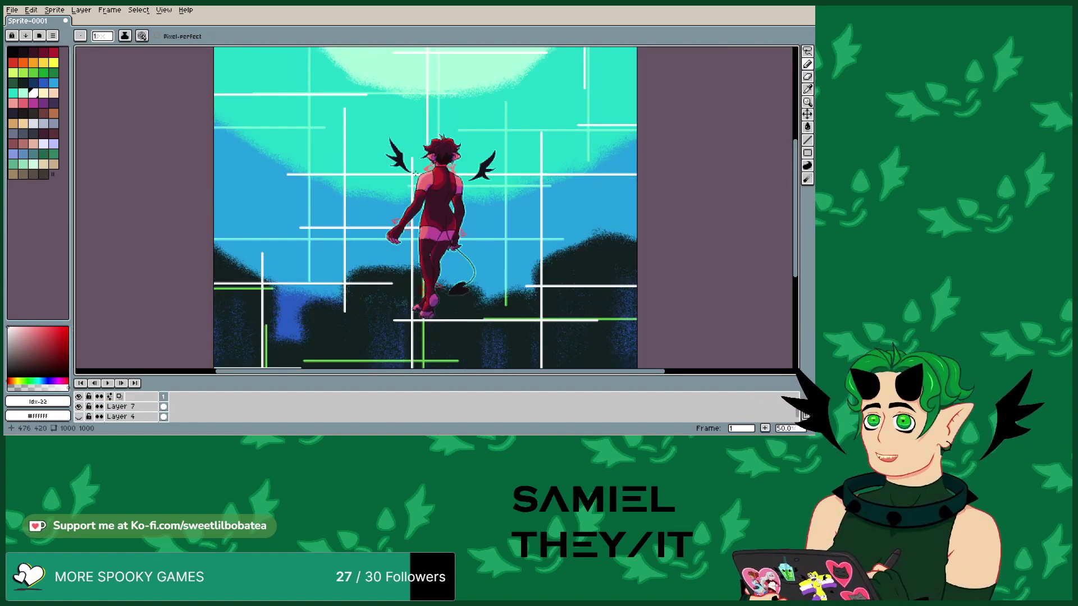
pyautogui.scroll(1, 454, 230)
pyautogui.scroll(-1, 453, 230)
pyautogui.scroll(1, 453, 230)
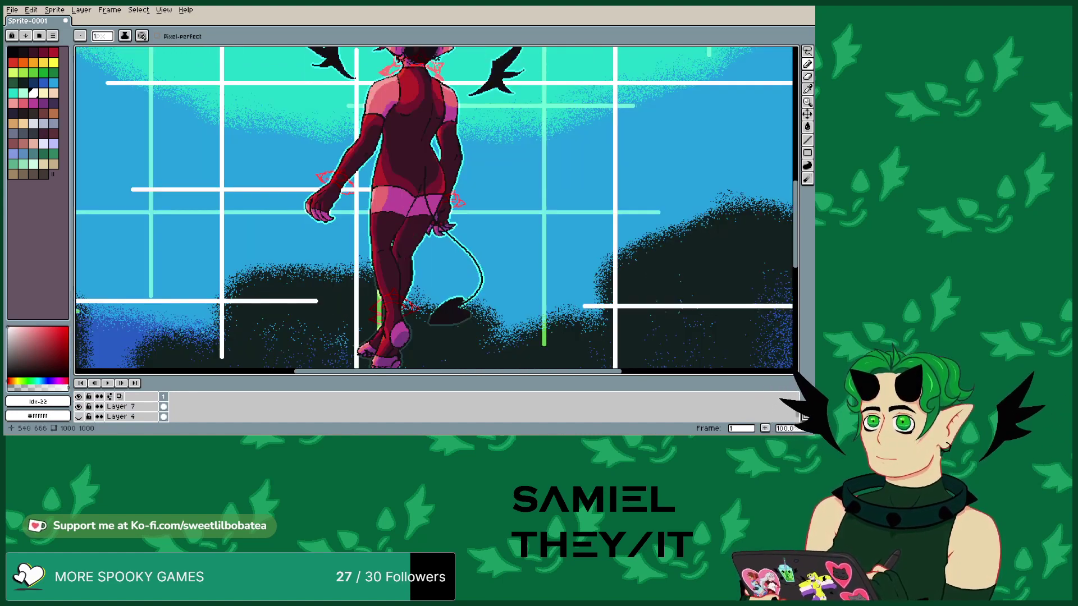
pyautogui.scroll(-1, 386, 289)
pyautogui.scroll(1, 386, 289)
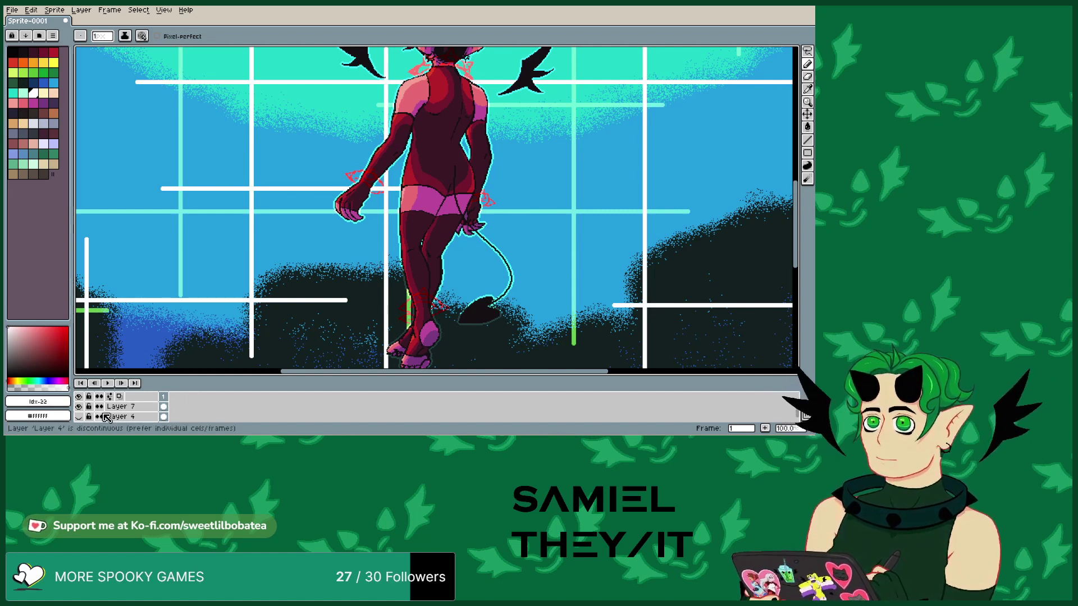
# - Enlarge the timeline to list more layers and add a second frame to the sprite
pyautogui.hotkey('shift', 'n')
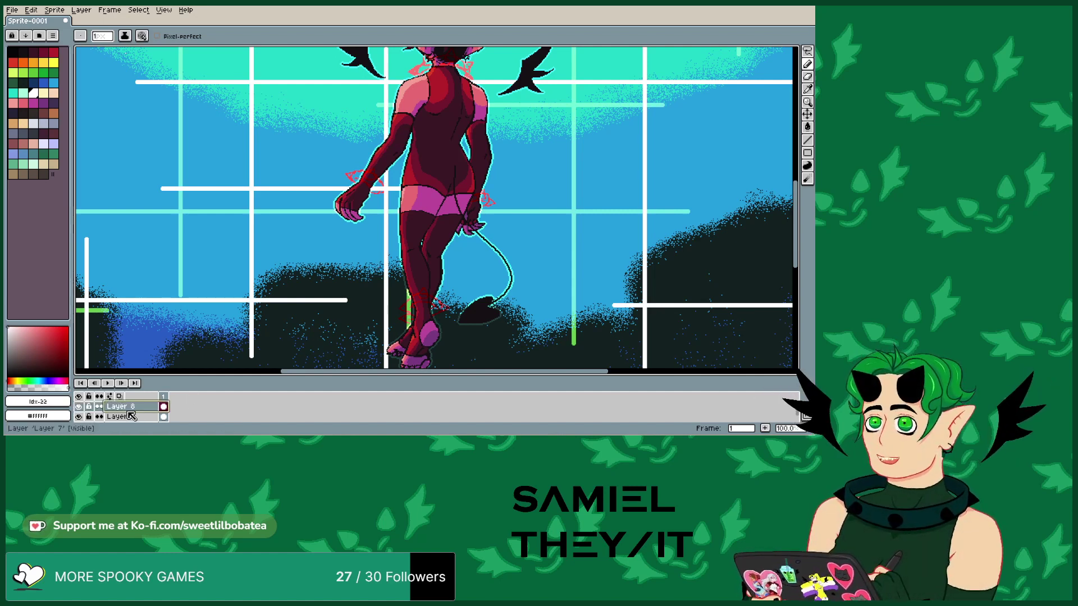
pyautogui.moveTo(226, 376); pyautogui.dragTo(226, 338)
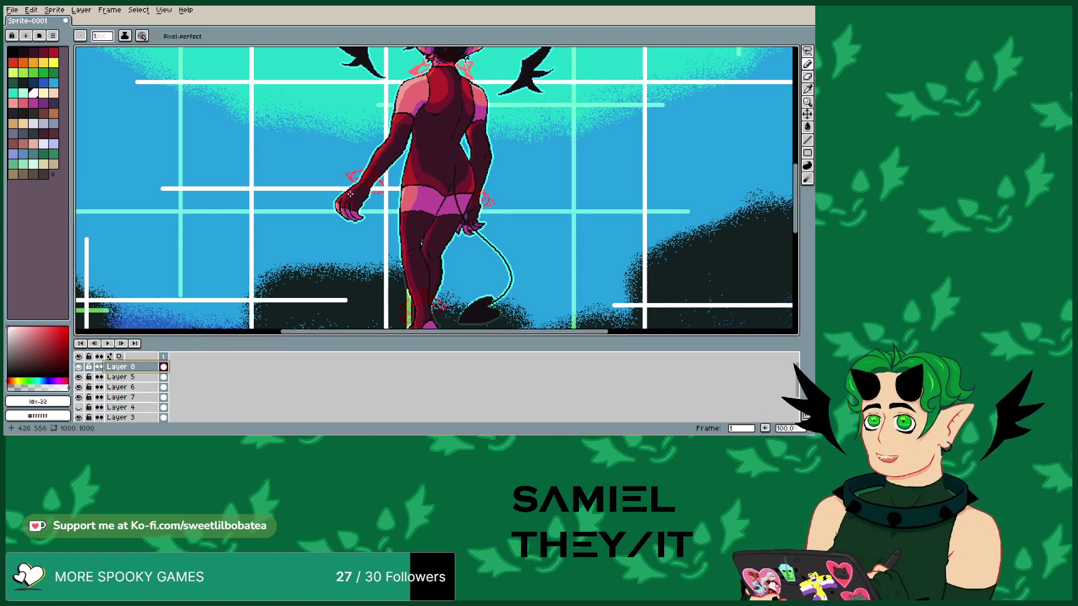
pyautogui.scroll(-1, 741, 298)
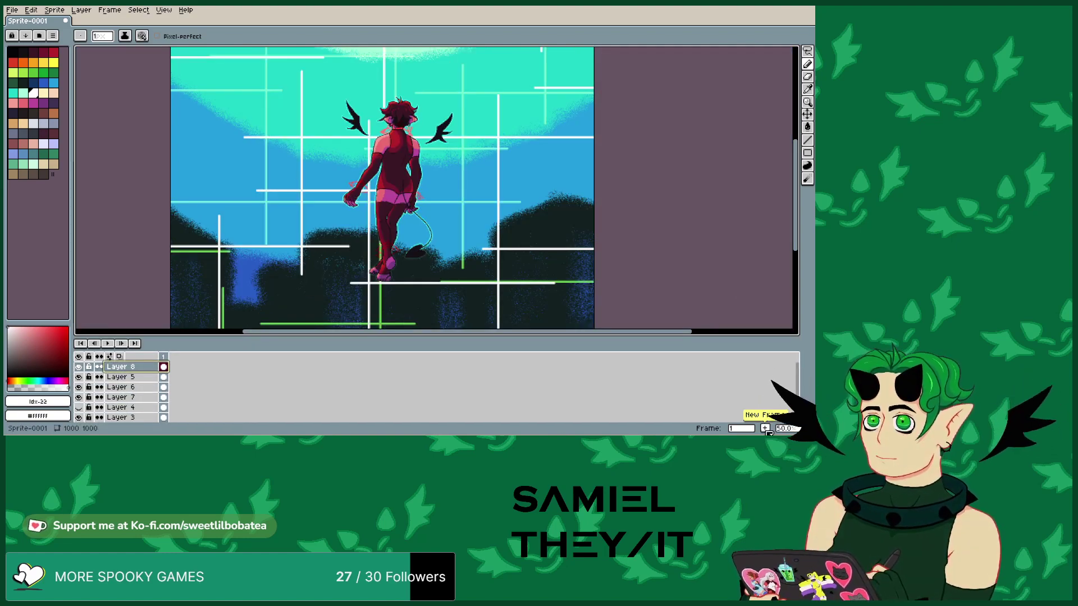
pyautogui.click(768, 430)
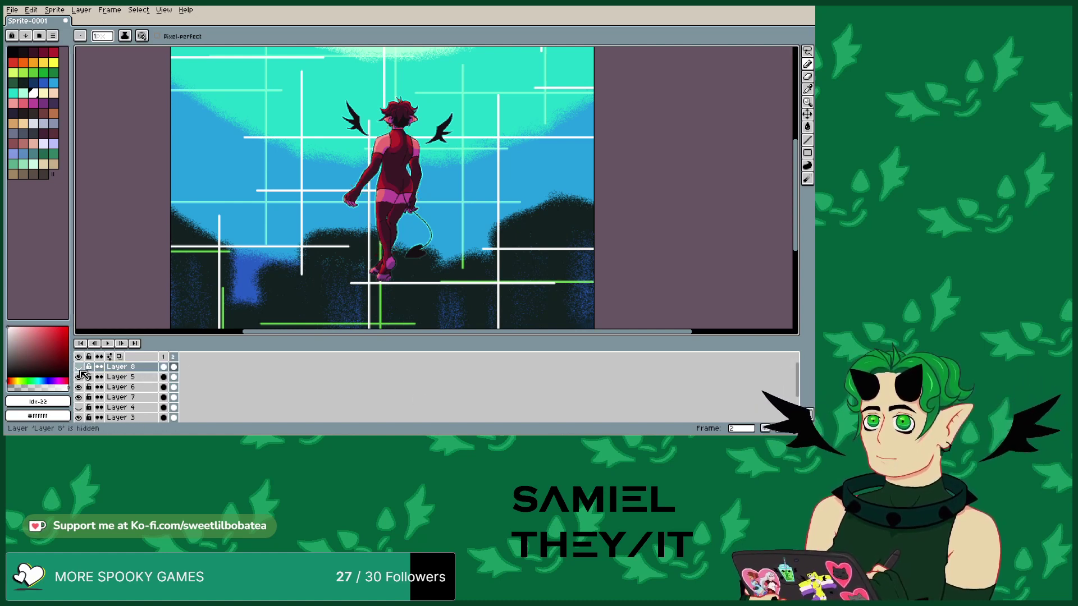
# - Toggle Layer 5's visibility off and on, and select the frame 2 cels of Layers 8, 5, 6 and 7
pyautogui.click(79, 378)
pyautogui.click(79, 377)
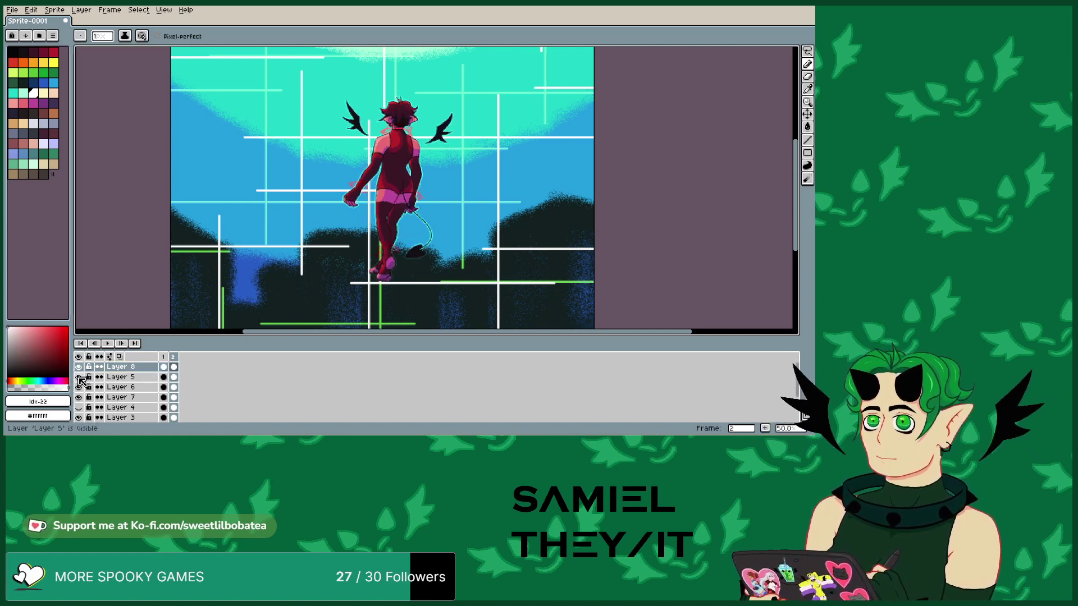
pyautogui.click(175, 377)
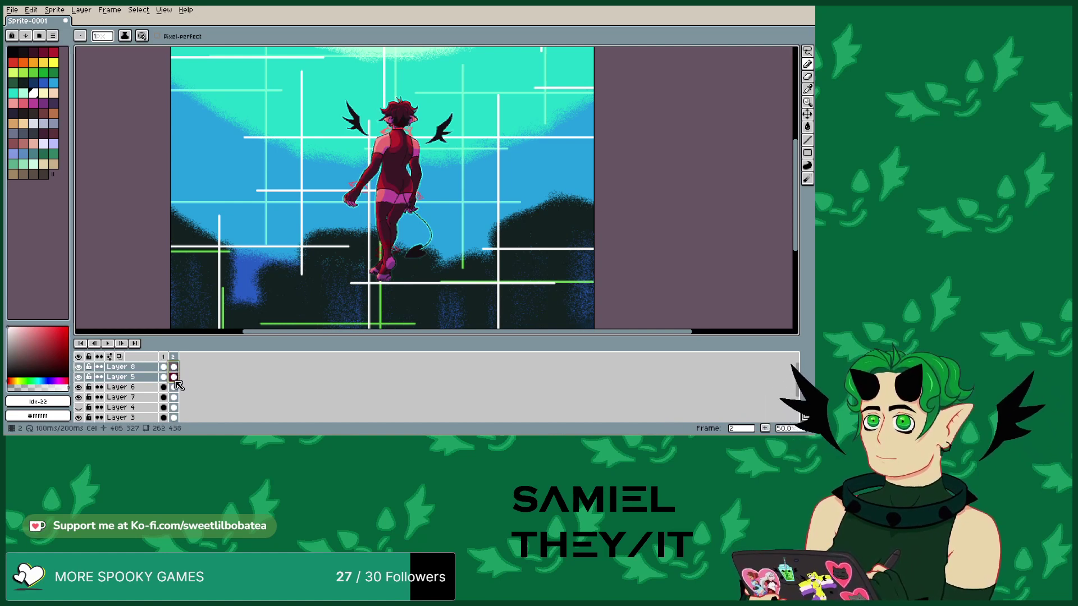
pyautogui.click(174, 388)
pyautogui.click(174, 396)
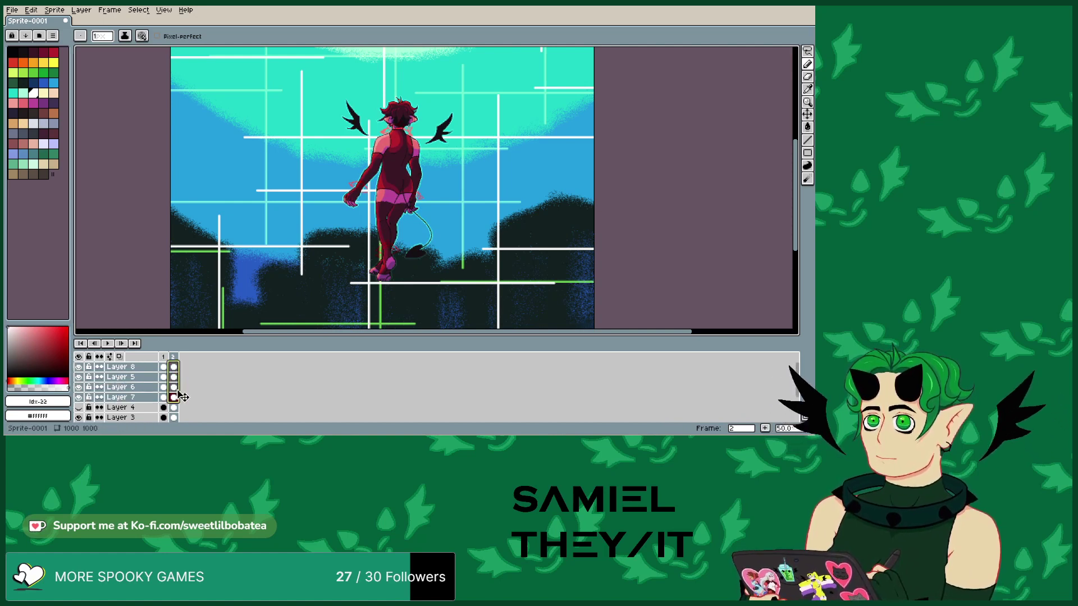
# - Lasso the demon figure's body and tail in frame 2, leaving the wings outside the selection
pyautogui.click(808, 52)
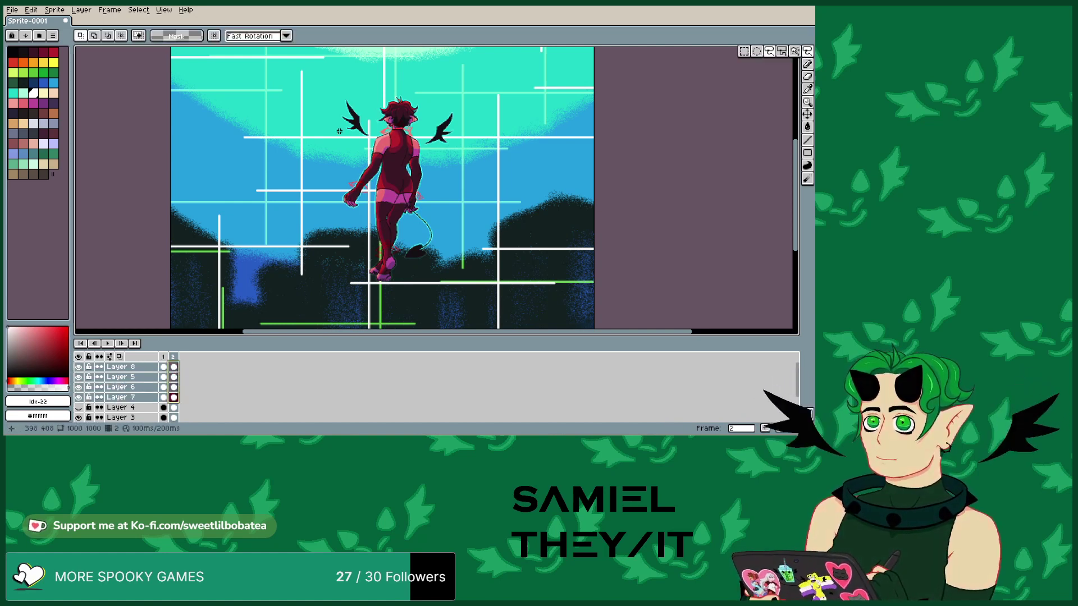
pyautogui.moveTo(334, 173); pyautogui.dragTo(330, 252)
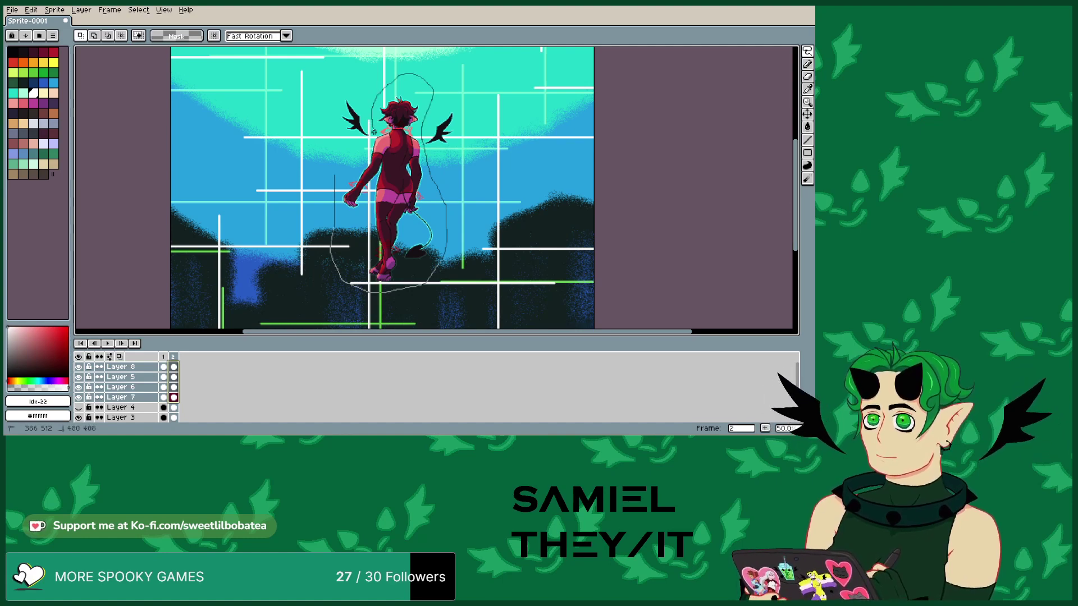
pyautogui.moveTo(333, 164); pyautogui.dragTo(334, 171)
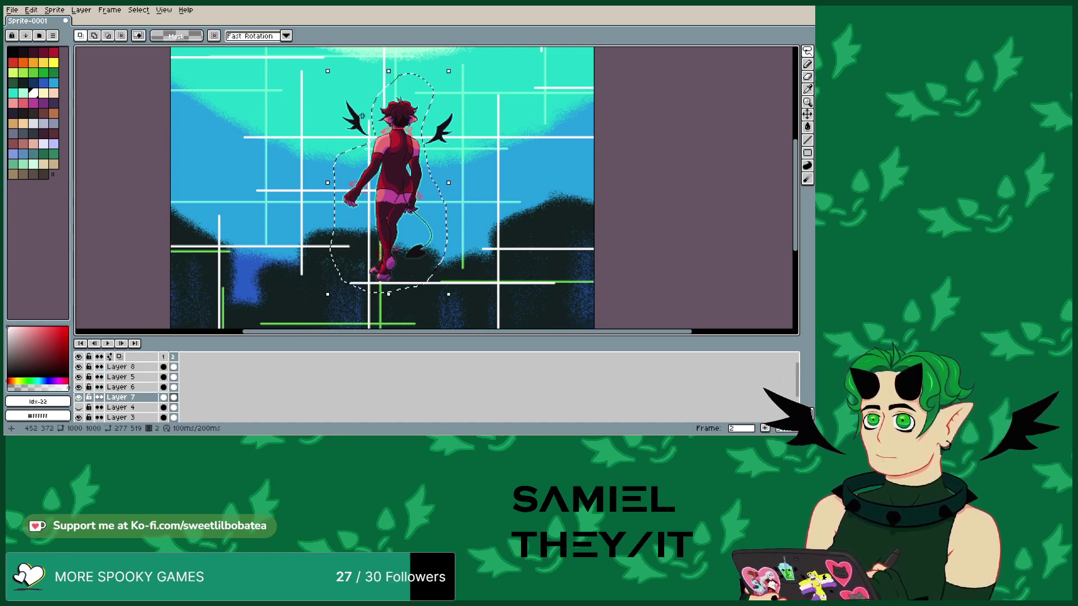
# - Shift the lassoed Layer 7 artwork in frame 2 down slightly
pyautogui.scroll(2, 431, 183)
pyautogui.scroll(-2, 431, 182)
pyautogui.scroll(2, 431, 182)
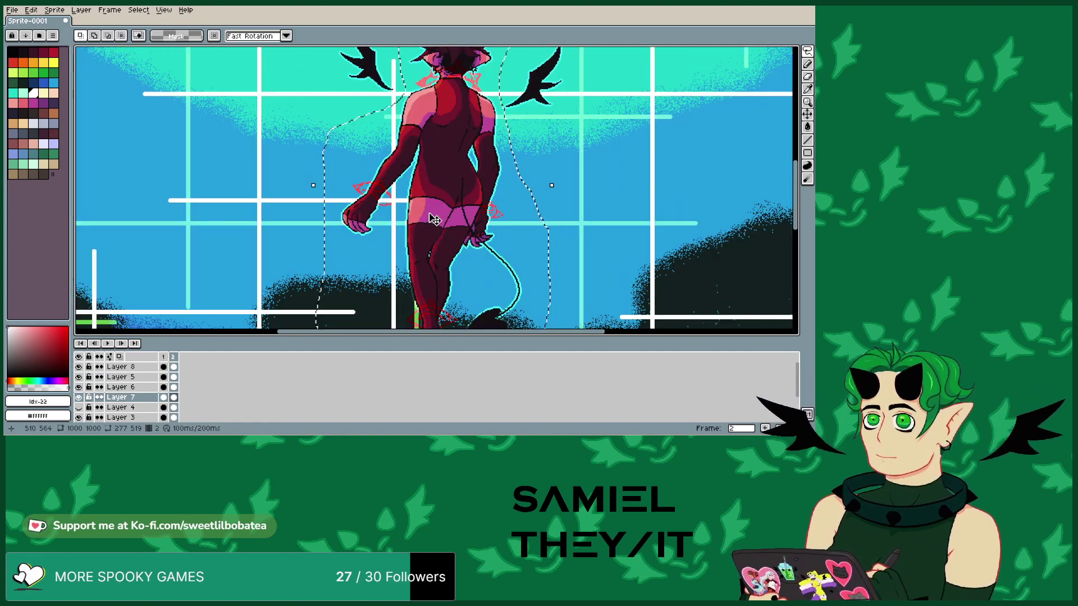
pyautogui.scroll(-2, 432, 191)
pyautogui.scroll(2, 440, 225)
pyautogui.click(445, 236)
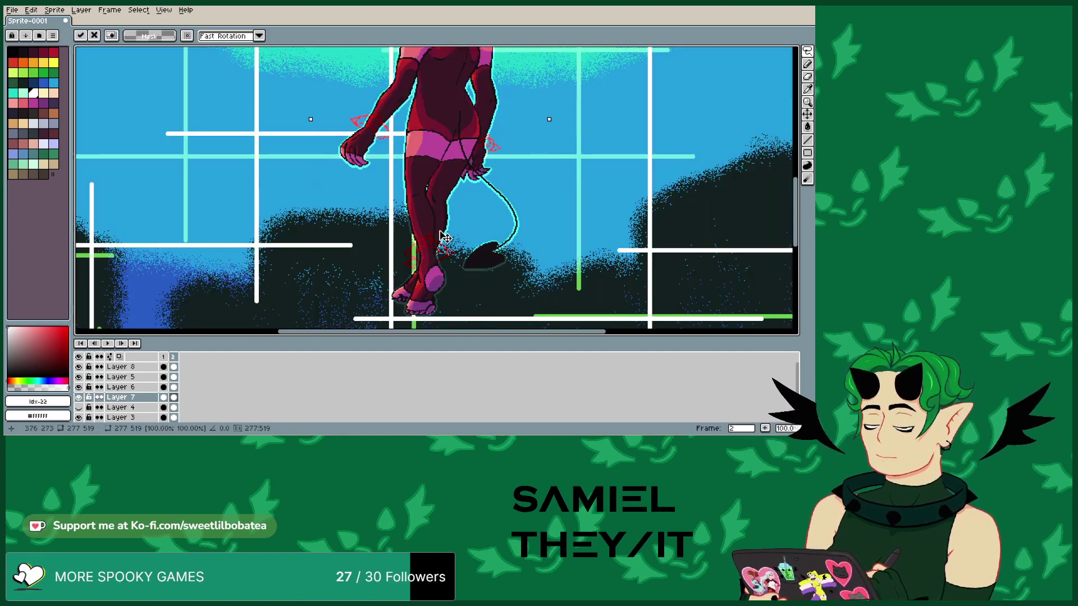
# - Try to nudge the lassoed Layer 6 artwork in frame 2 down, and undo the moves
pyautogui.click(144, 387)
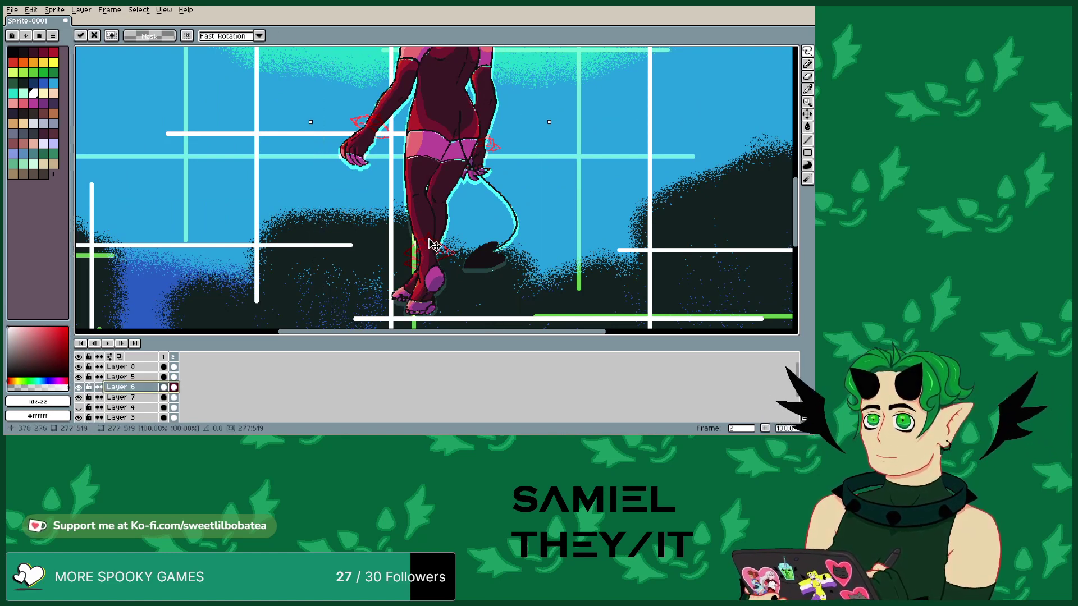
pyautogui.click(33, 9)
pyautogui.click(45, 21)
pyautogui.click(418, 232)
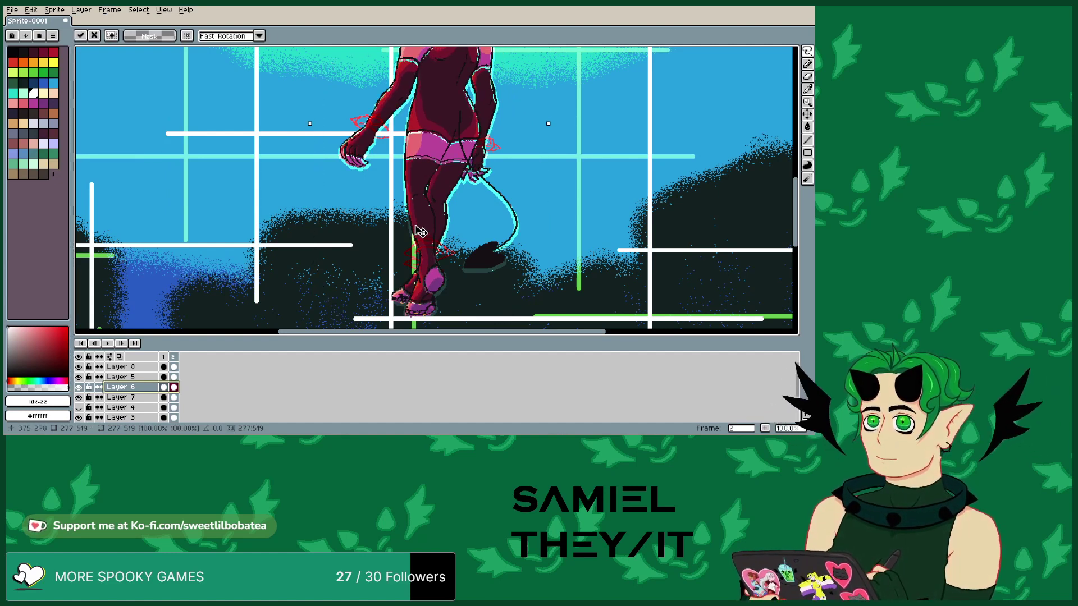
pyautogui.moveTo(421, 231); pyautogui.dragTo(422, 231)
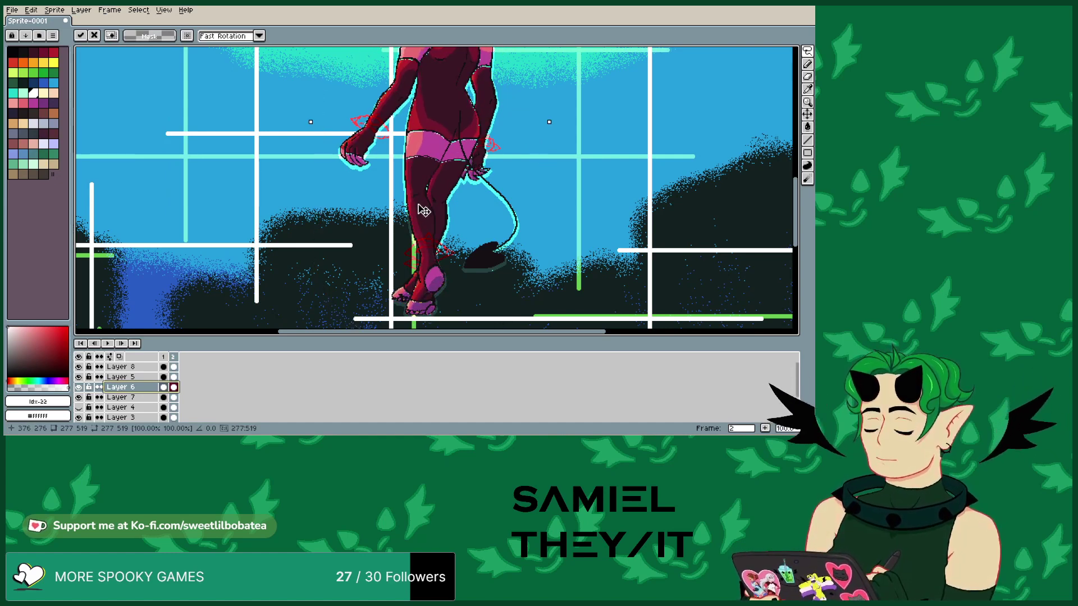
pyautogui.click(37, 13)
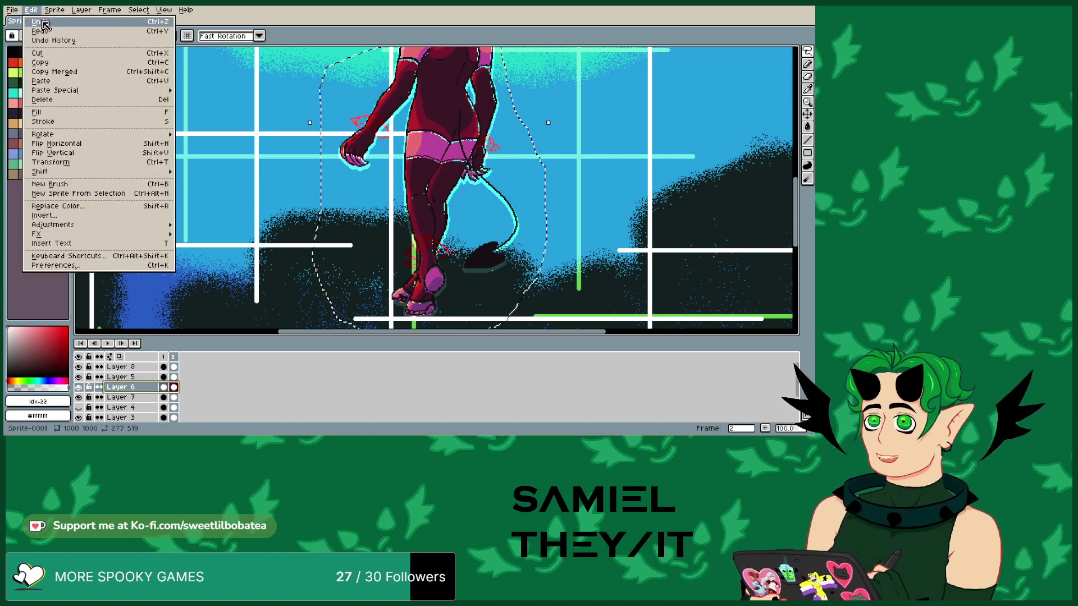
pyautogui.click(43, 25)
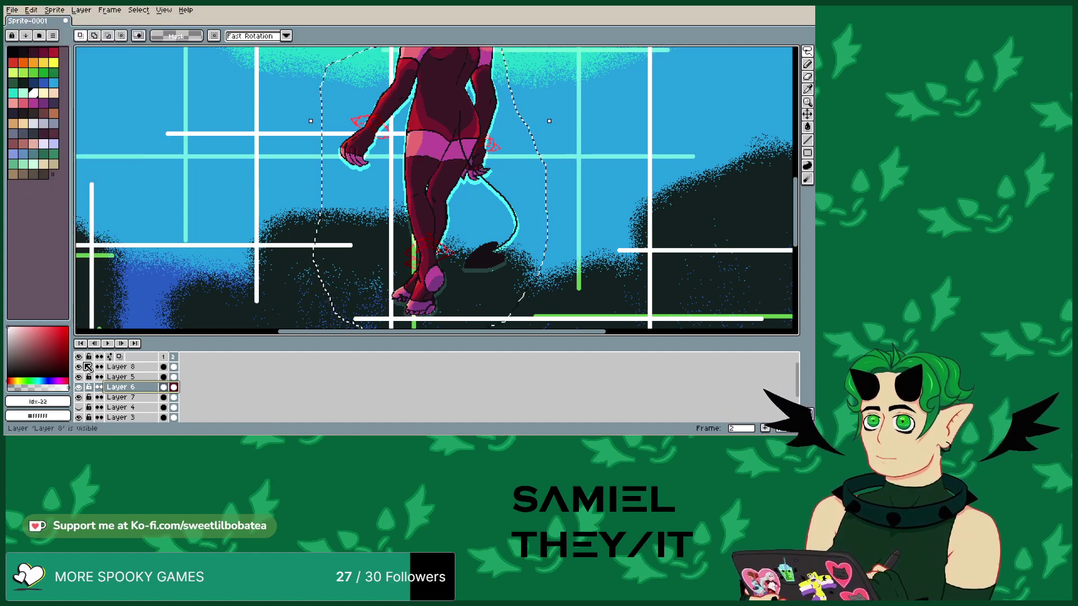
# - Shift the lassoed artwork on Layer 5 and Layer 6 in frame 2 down by about 3 pixels each
pyautogui.click(121, 376)
pyautogui.click(432, 206)
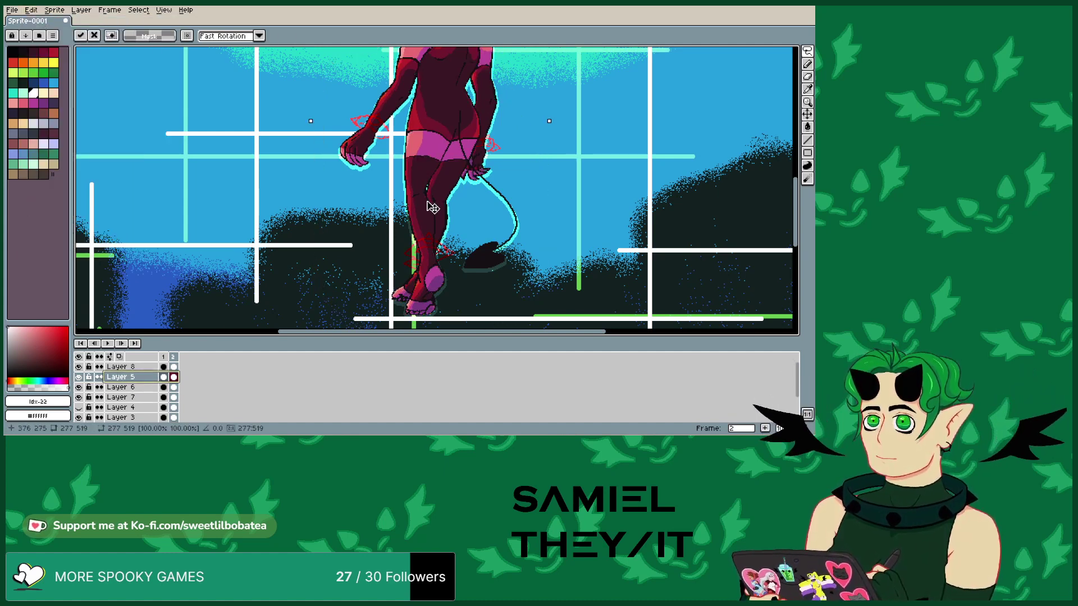
pyautogui.moveTo(432, 206); pyautogui.dragTo(432, 209)
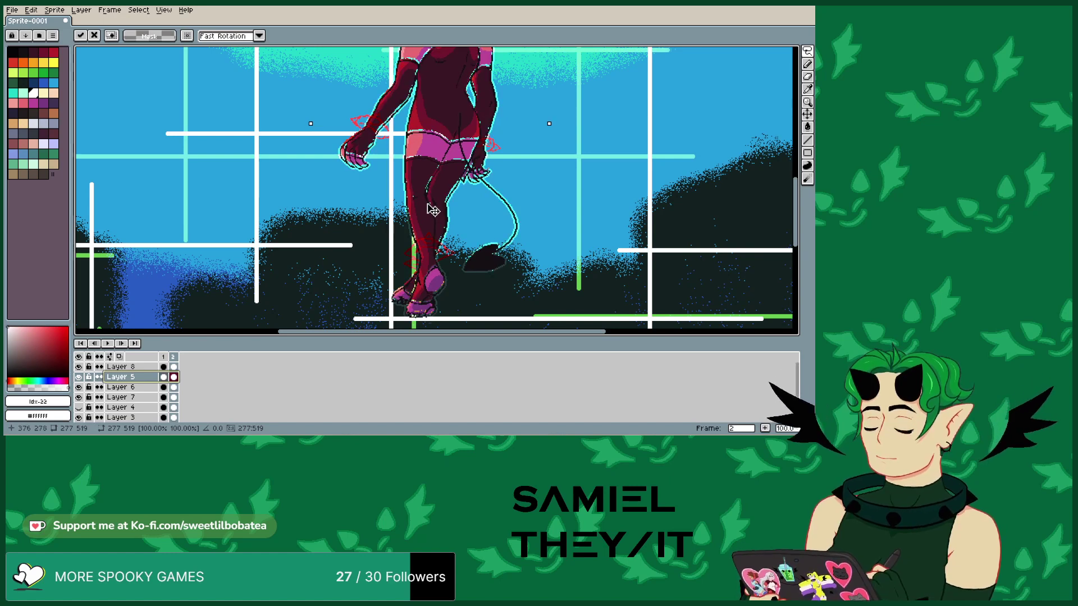
pyautogui.click(129, 387)
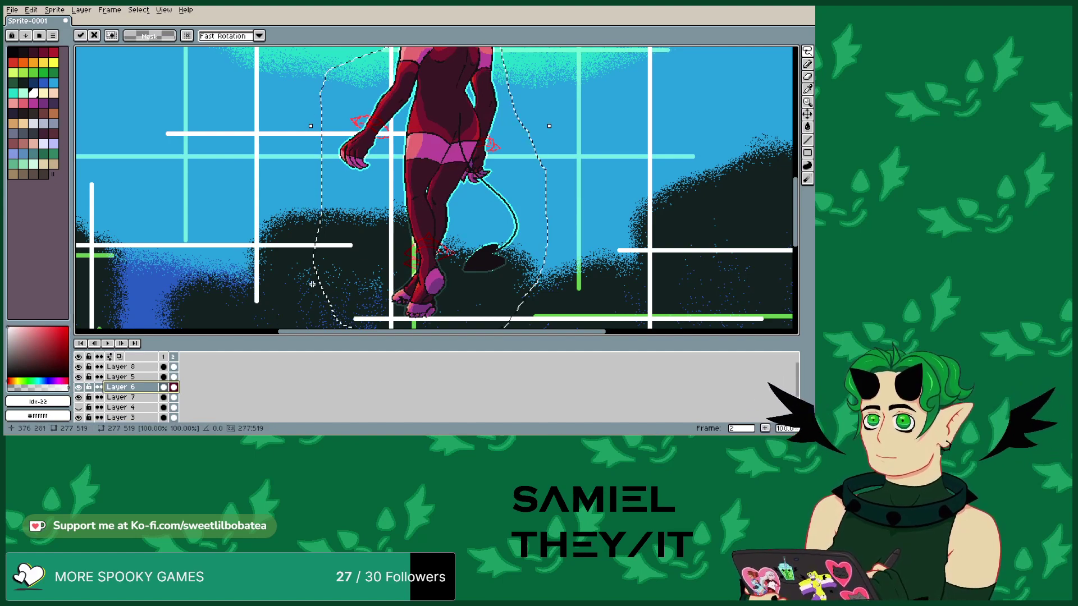
# - Shift the lassoed Layer 8 collar and cuffs in frame 2 down a few pixels and commit the move
pyautogui.click(120, 366)
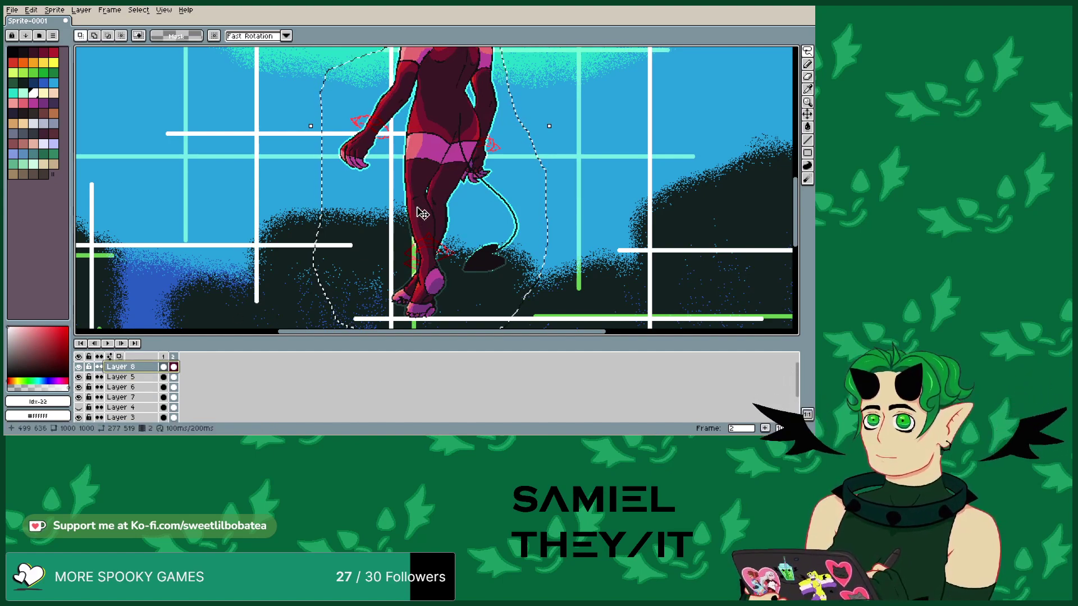
pyautogui.scroll(-4, 423, 213)
pyautogui.scroll(4, 416, 224)
pyautogui.click(416, 224)
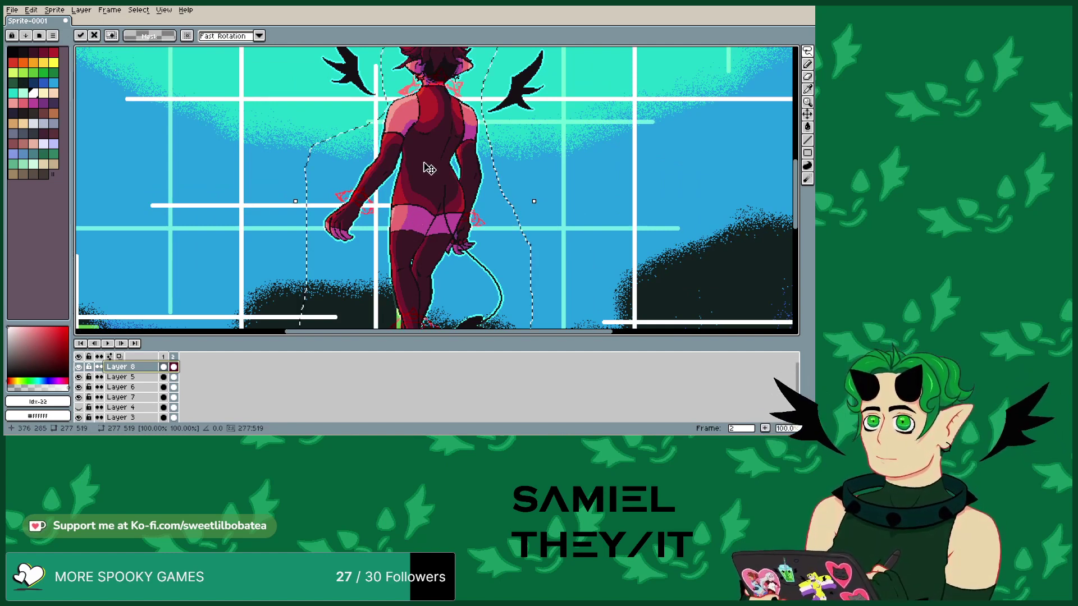
pyautogui.scroll(-4, 430, 169)
pyautogui.scroll(4, 429, 174)
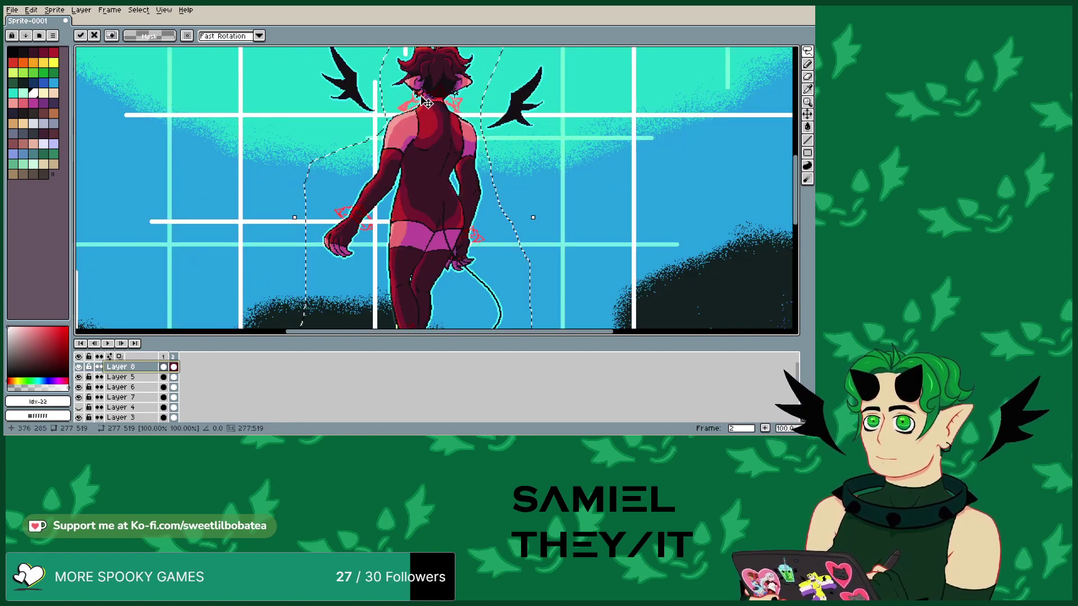
pyautogui.click(174, 368)
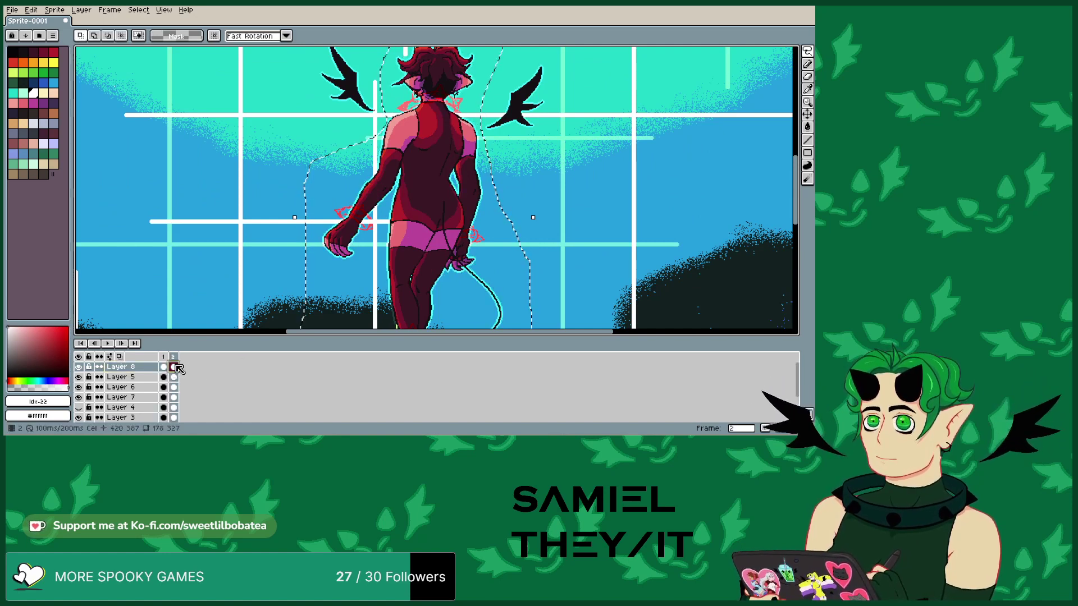
# - Compare the figure's position between frames 1 and 2 across its layers
pyautogui.press('Return')
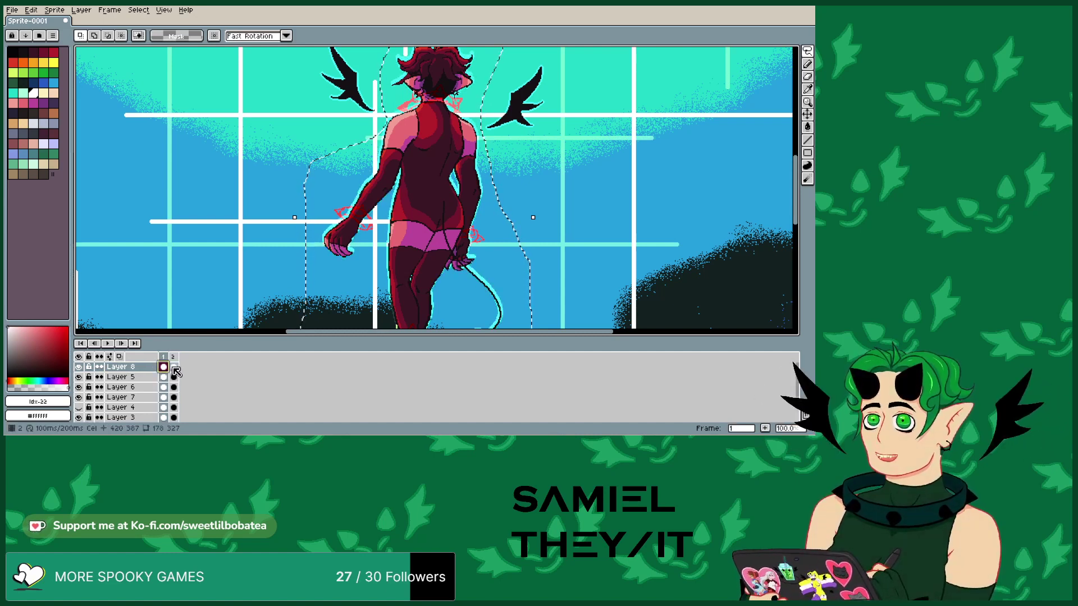
pyautogui.click(175, 376)
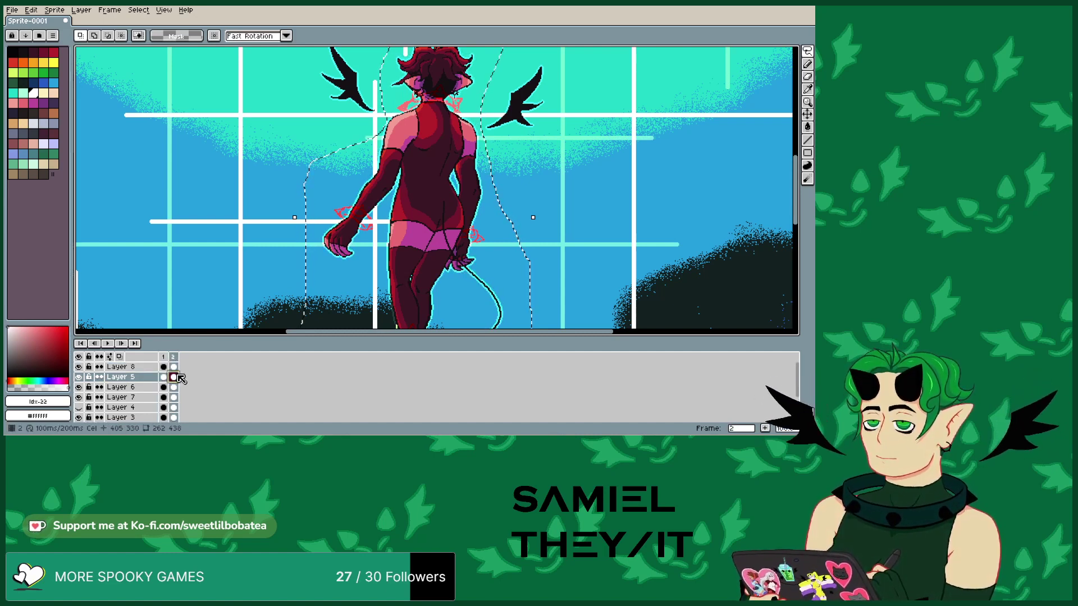
pyautogui.scroll(-2, 221, 381)
pyautogui.scroll(-3, 380, 237)
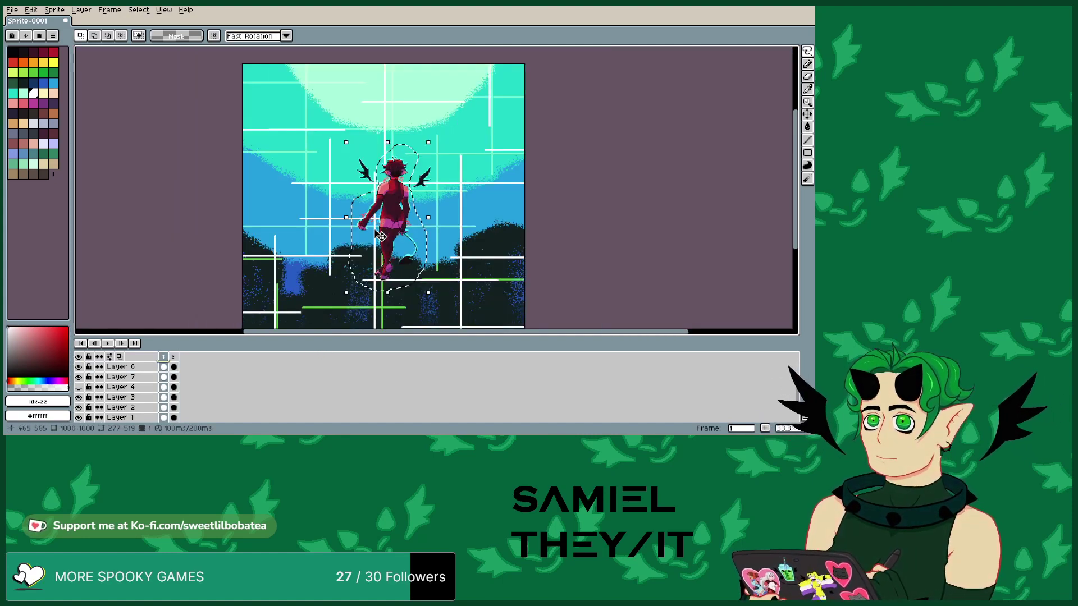
pyautogui.scroll(3, 381, 237)
pyautogui.scroll(-1, 381, 237)
pyautogui.scroll(1, 381, 237)
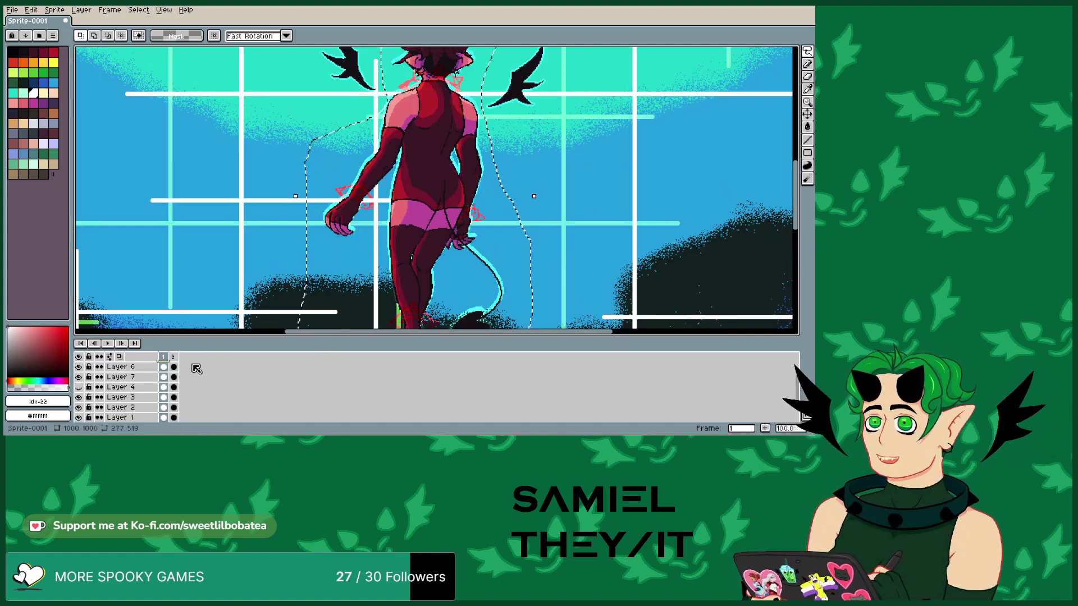
pyautogui.click(163, 378)
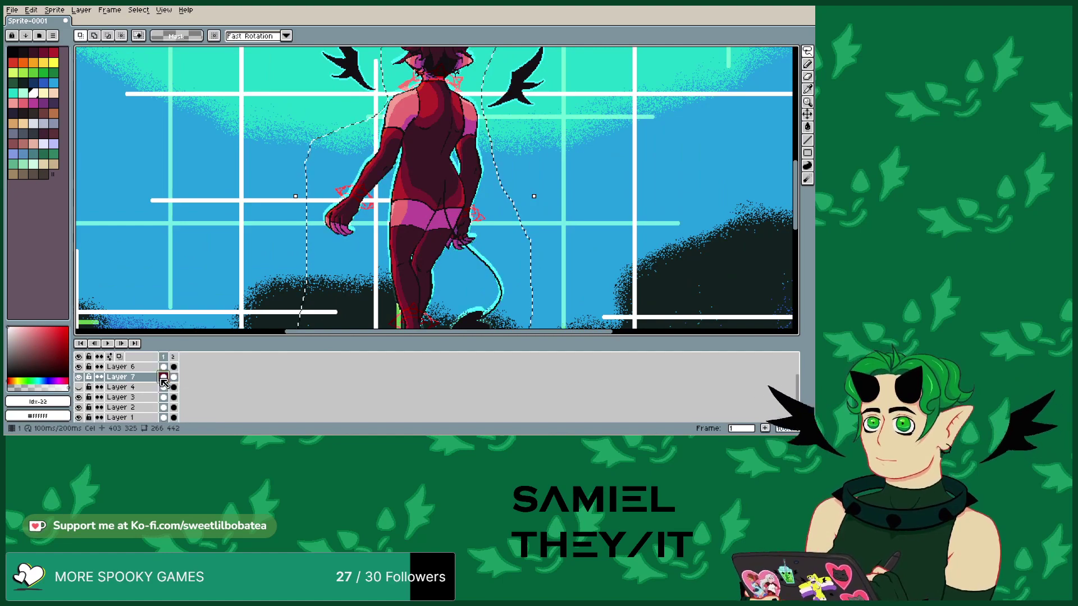
# - Undo the previous moves of the figure's layers in frame 2
pyautogui.click(38, 10)
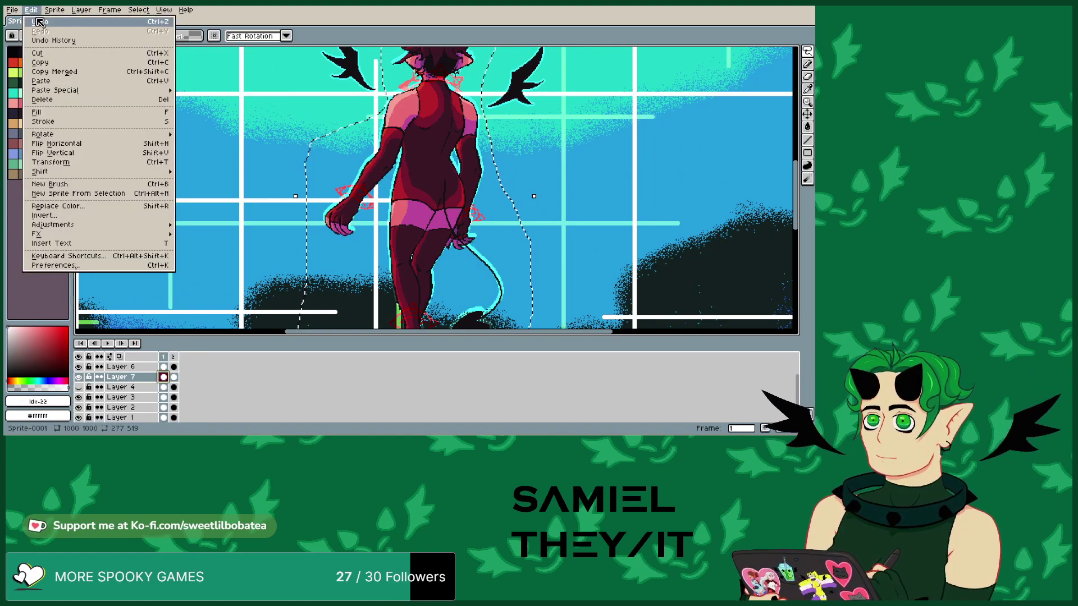
pyautogui.click(40, 22)
pyautogui.click(31, 10)
pyautogui.click(38, 22)
pyautogui.click(31, 10)
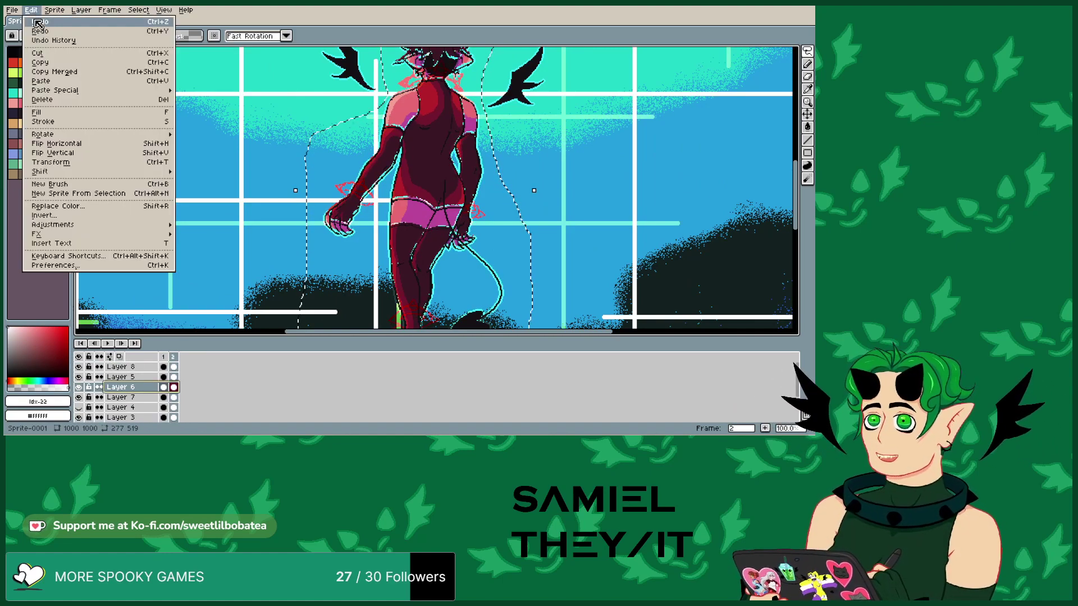
pyautogui.click(37, 22)
pyautogui.click(37, 12)
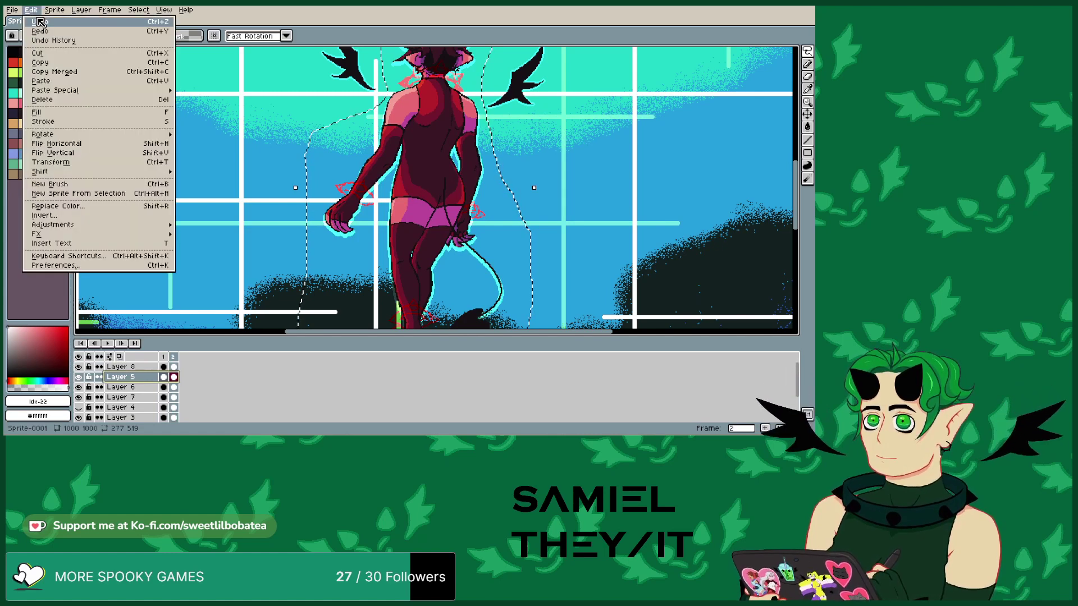
pyautogui.click(38, 22)
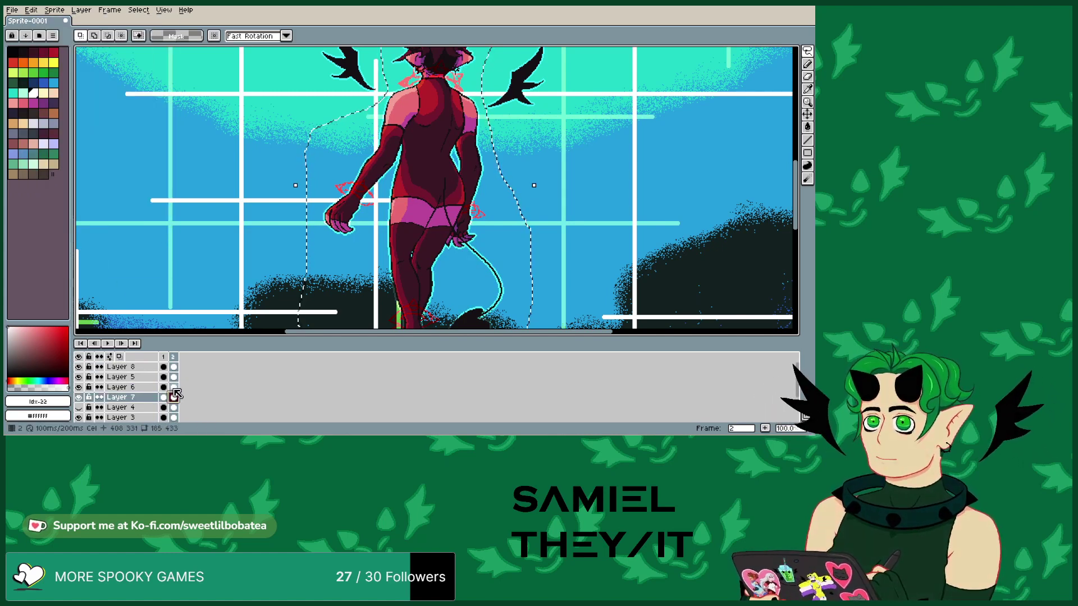
pyautogui.click(175, 368)
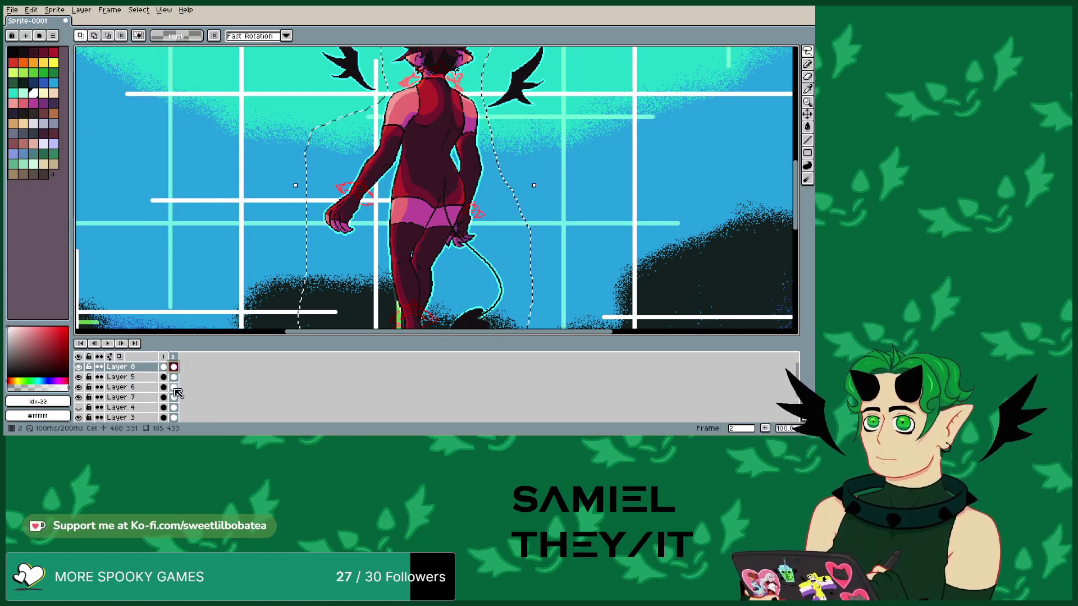
pyautogui.click(174, 387)
pyautogui.click(174, 397)
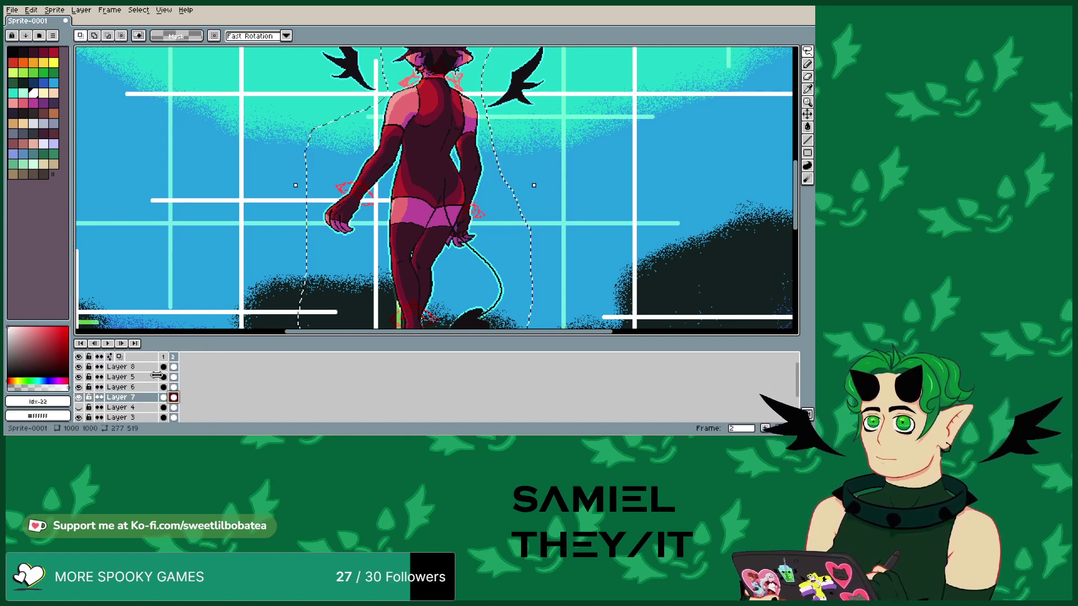
pyautogui.moveTo(412, 253); pyautogui.dragTo(413, 256)
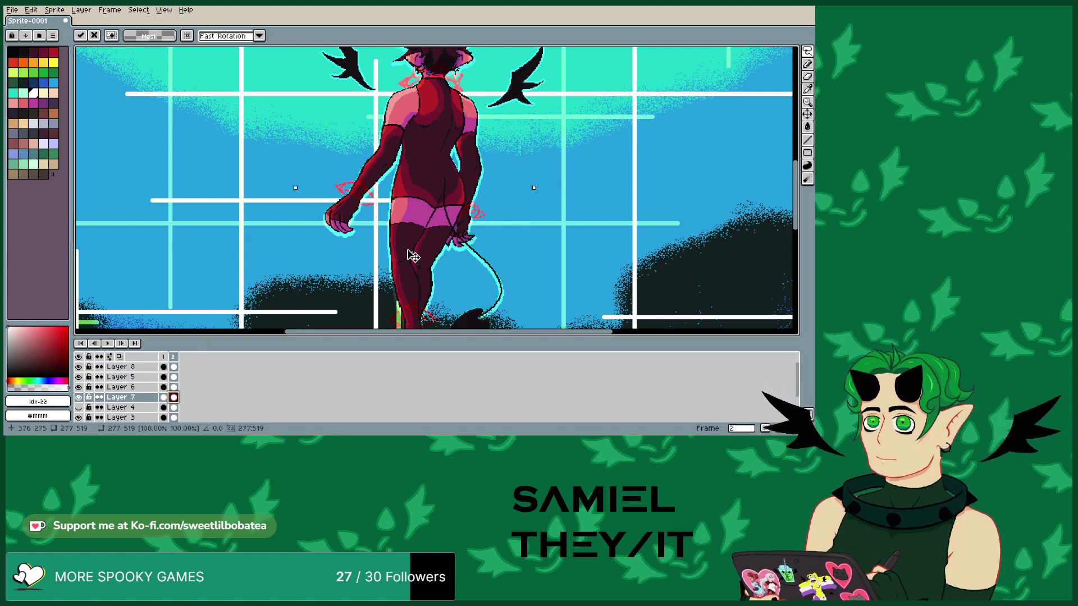
pyautogui.scroll(2, 413, 257)
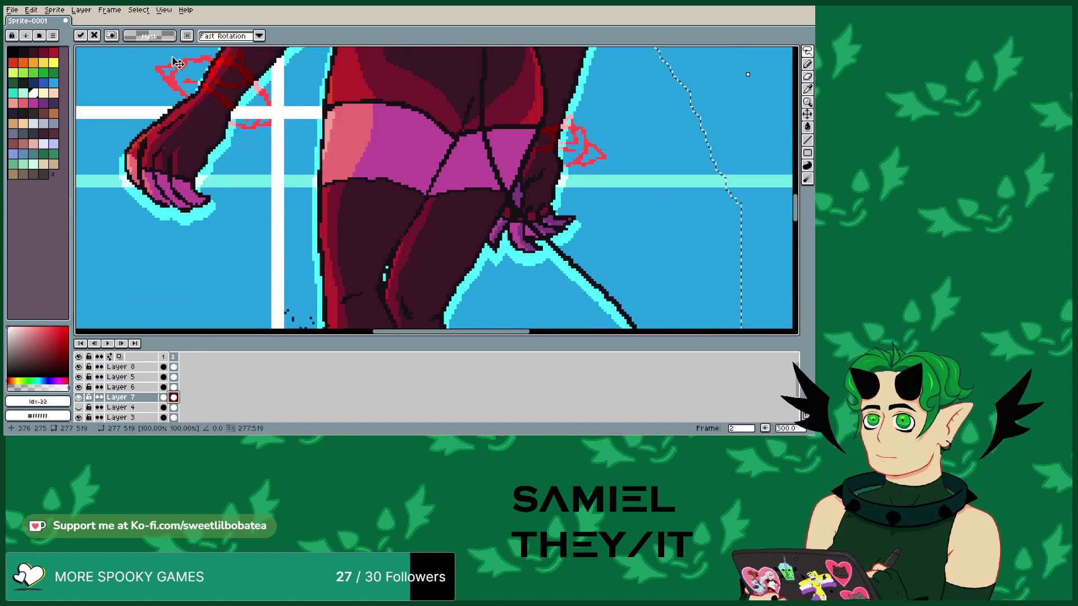
pyautogui.click(32, 10)
pyautogui.click(42, 21)
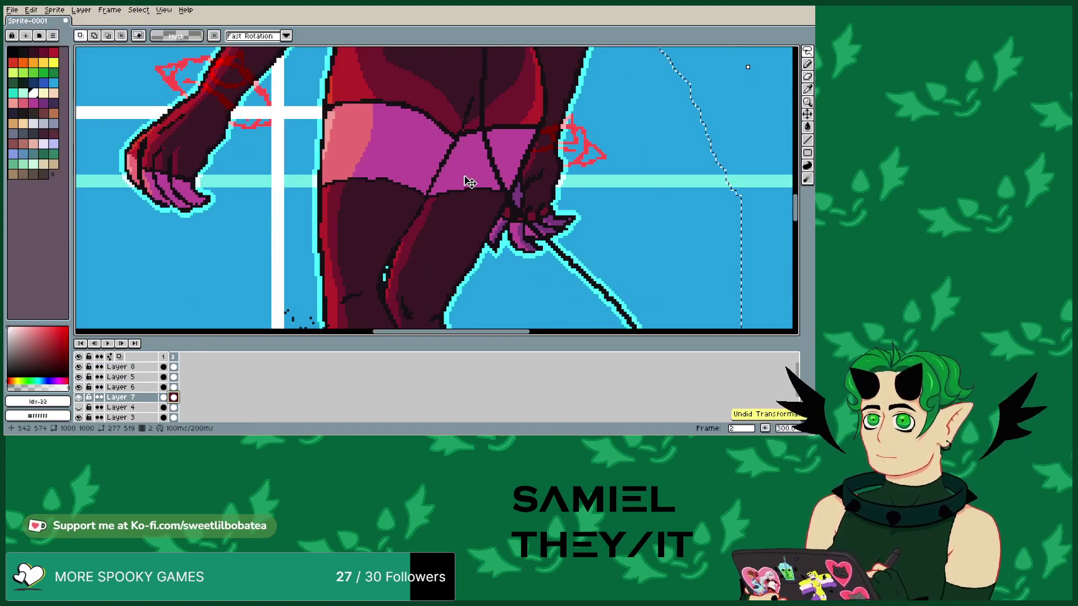
# - Shift the selected artwork on Layer 7 and Layer 6 of frame 2 down by 2 pixels each
pyautogui.moveTo(466, 182); pyautogui.dragTo(468, 185)
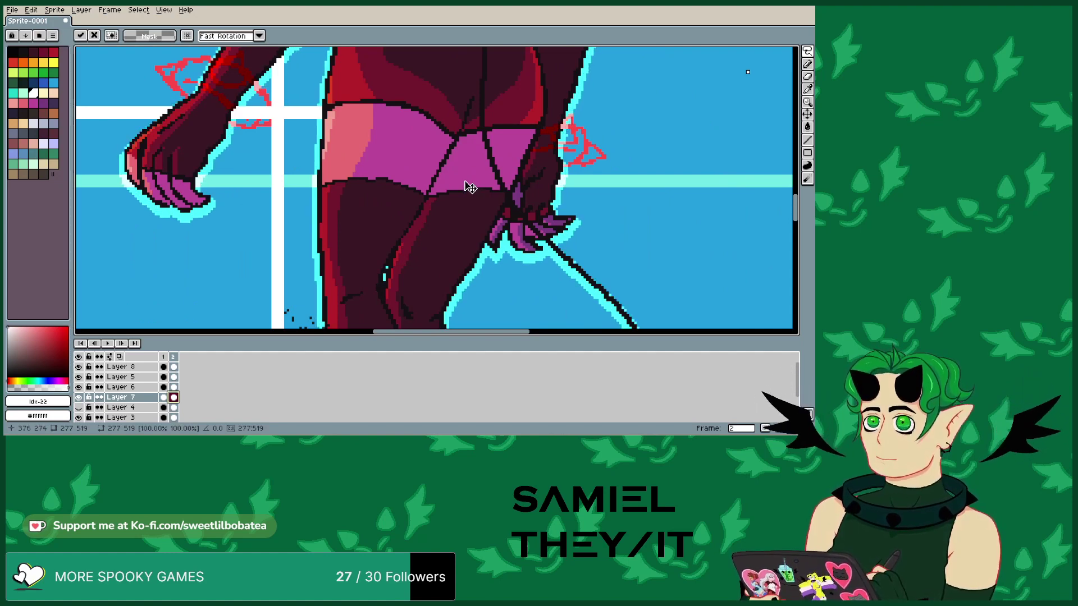
pyautogui.click(172, 388)
pyautogui.moveTo(473, 251); pyautogui.dragTo(474, 255)
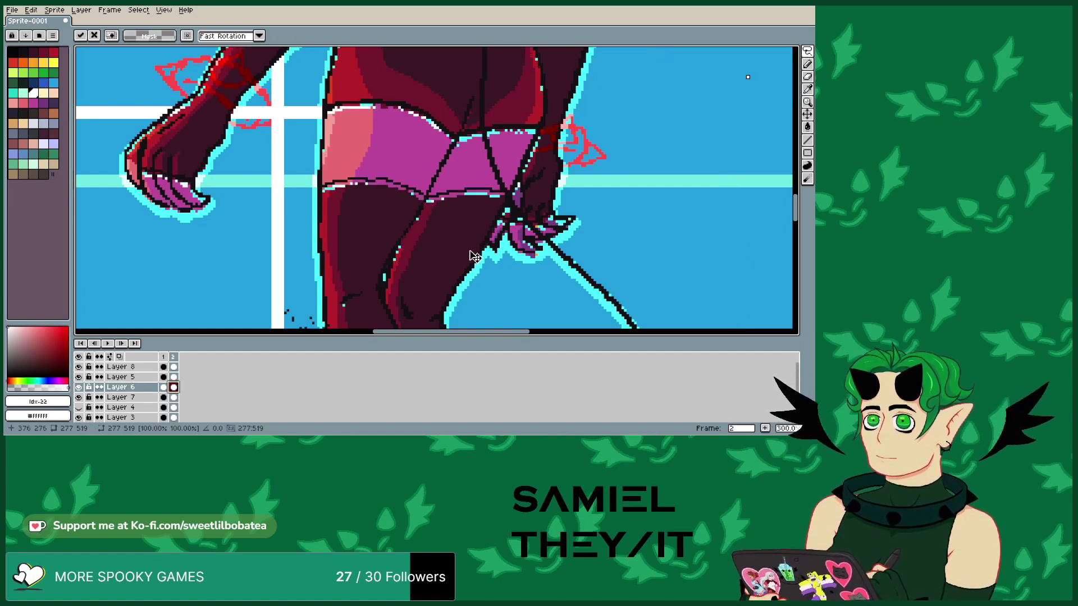
# - Shift the selected artwork on Layer 5 and Layer 8 of frame 2 down by 2 pixels each and apply the transformation
pyautogui.click(173, 377)
pyautogui.moveTo(431, 272); pyautogui.dragTo(441, 270)
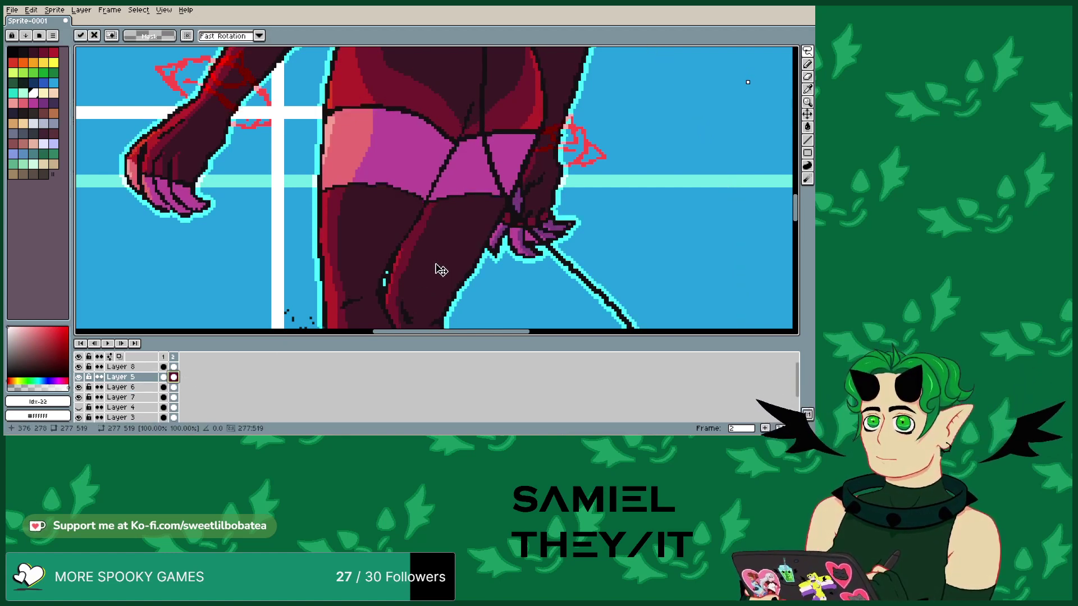
pyautogui.click(173, 366)
pyautogui.moveTo(389, 218); pyautogui.dragTo(390, 221)
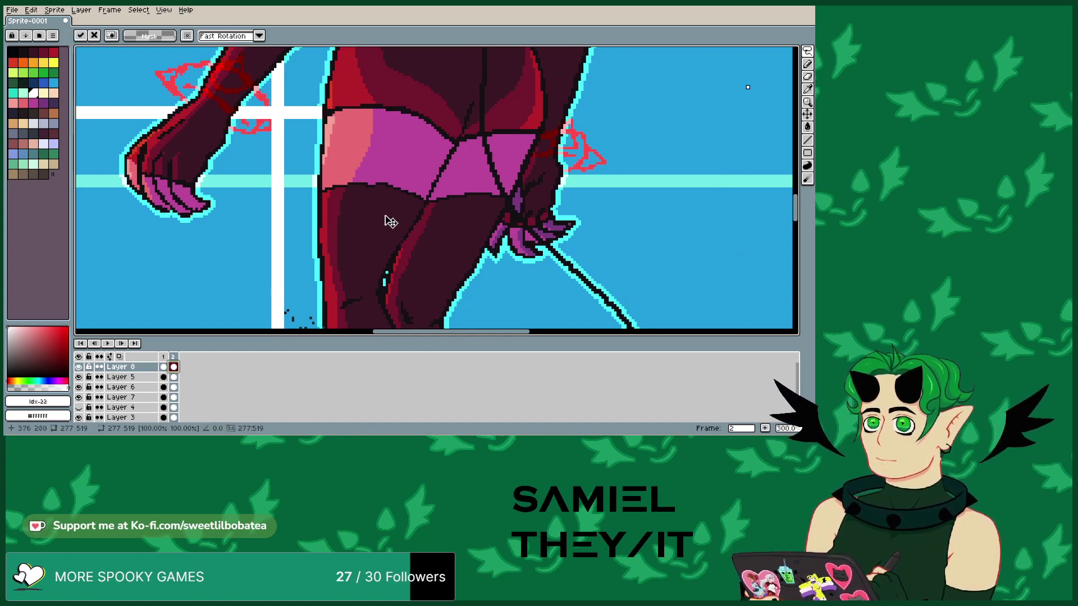
pyautogui.scroll(-3, 390, 222)
pyautogui.scroll(1, 390, 219)
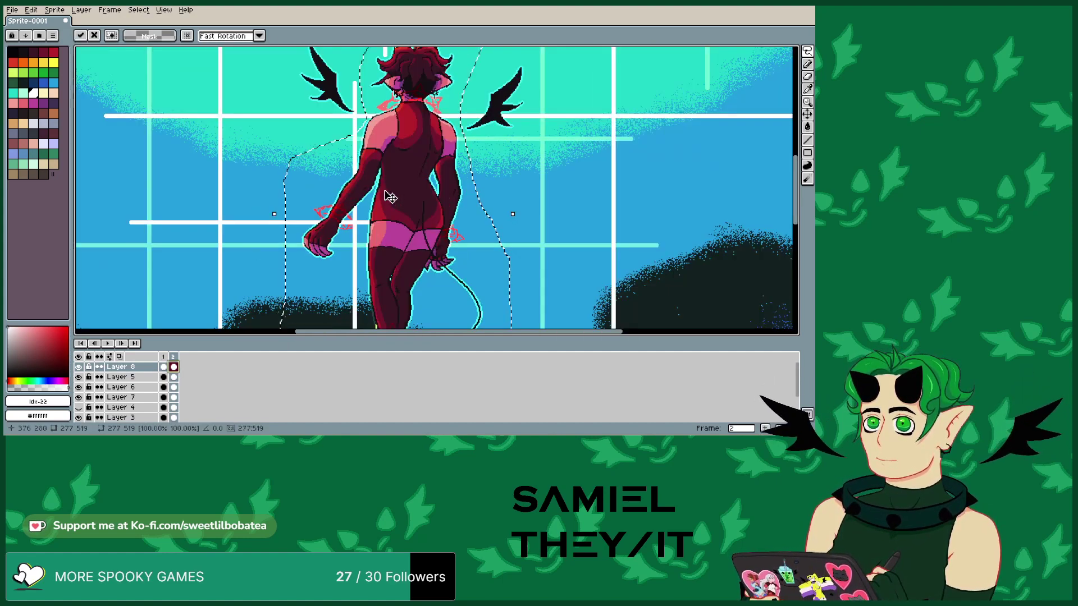
pyautogui.scroll(1, 390, 197)
pyautogui.press('Return')
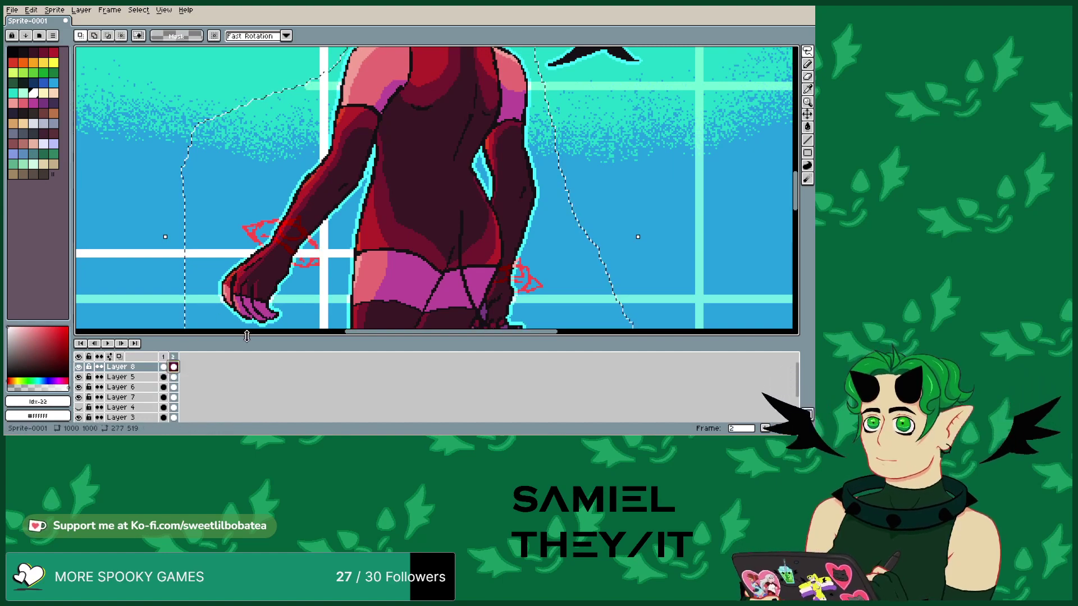
# - Add a third frame to the animation, continuing from frame 2
pyautogui.press('-')
pyautogui.press('+')
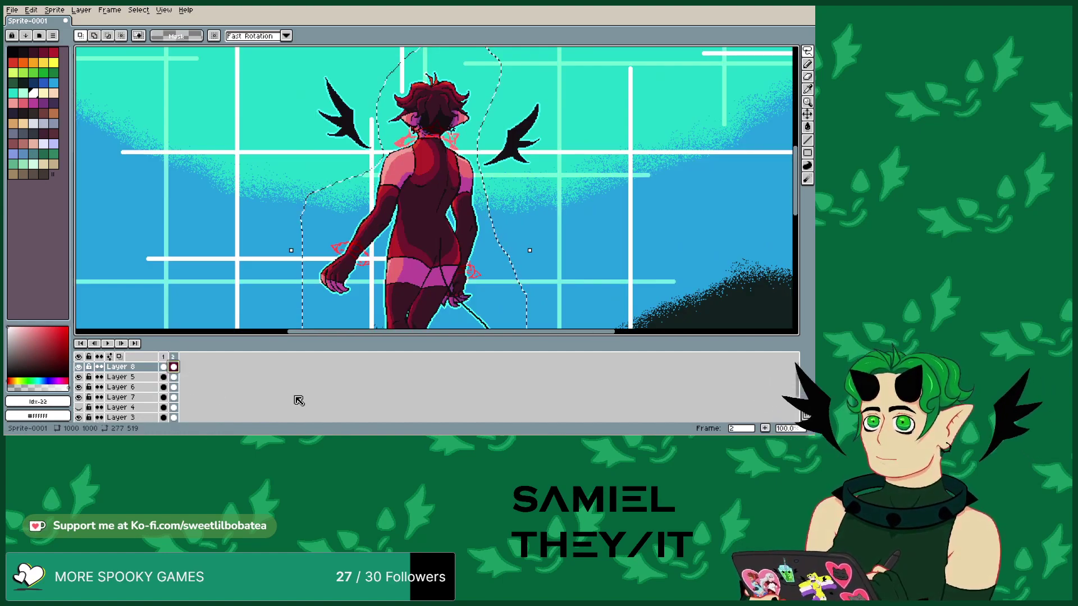
pyautogui.click(770, 429)
# - Shift the selected artwork on Layer 7 and Layer 6 of frame 3 down by 2 pixels each
pyautogui.scroll(-3, 447, 313)
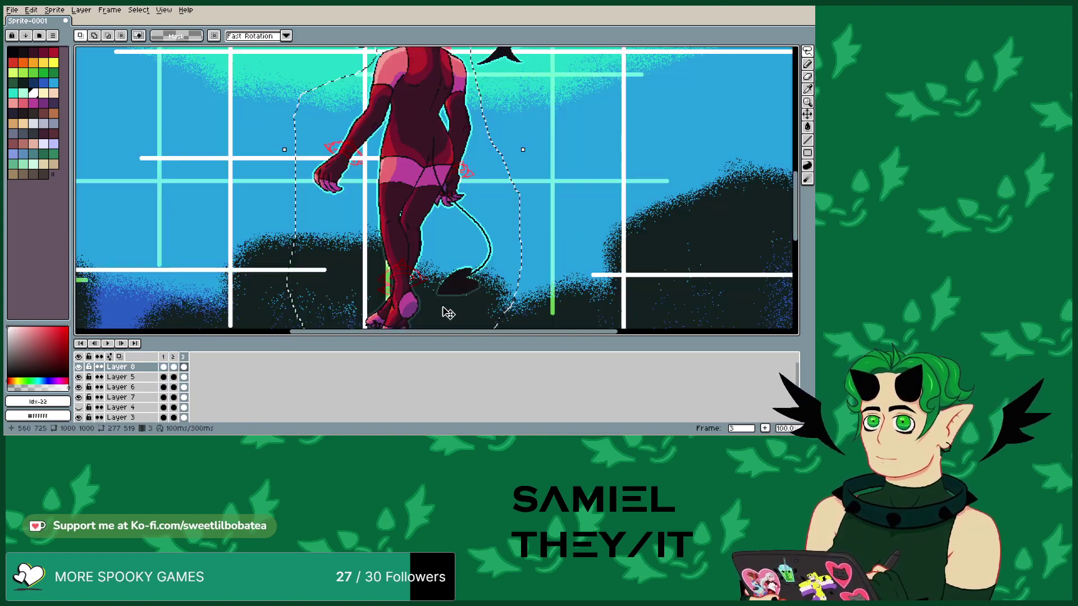
pyautogui.scroll(1, 447, 312)
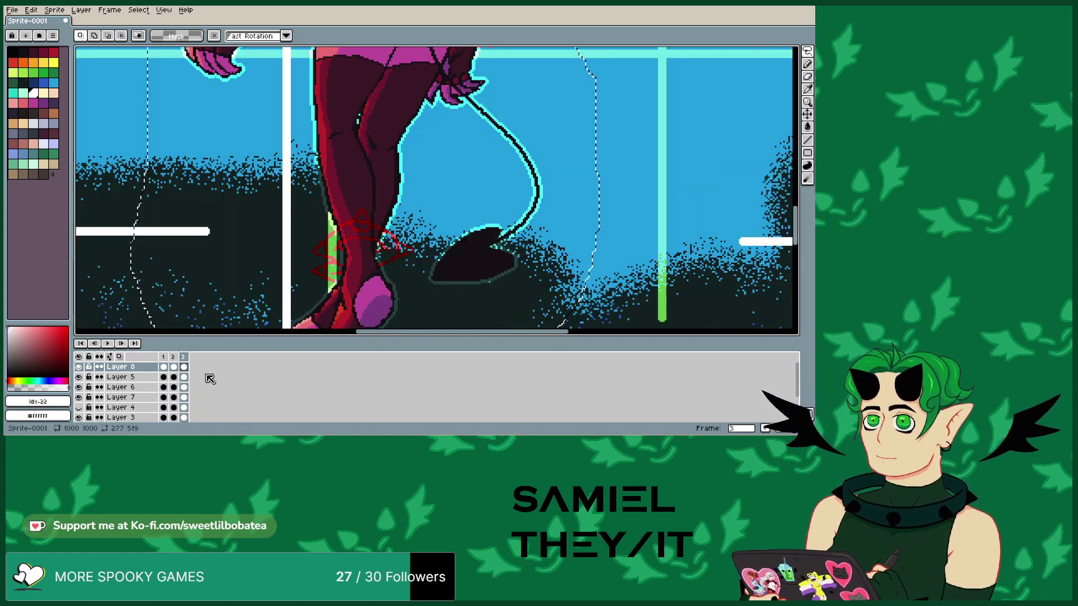
pyautogui.click(187, 397)
pyautogui.click(388, 258)
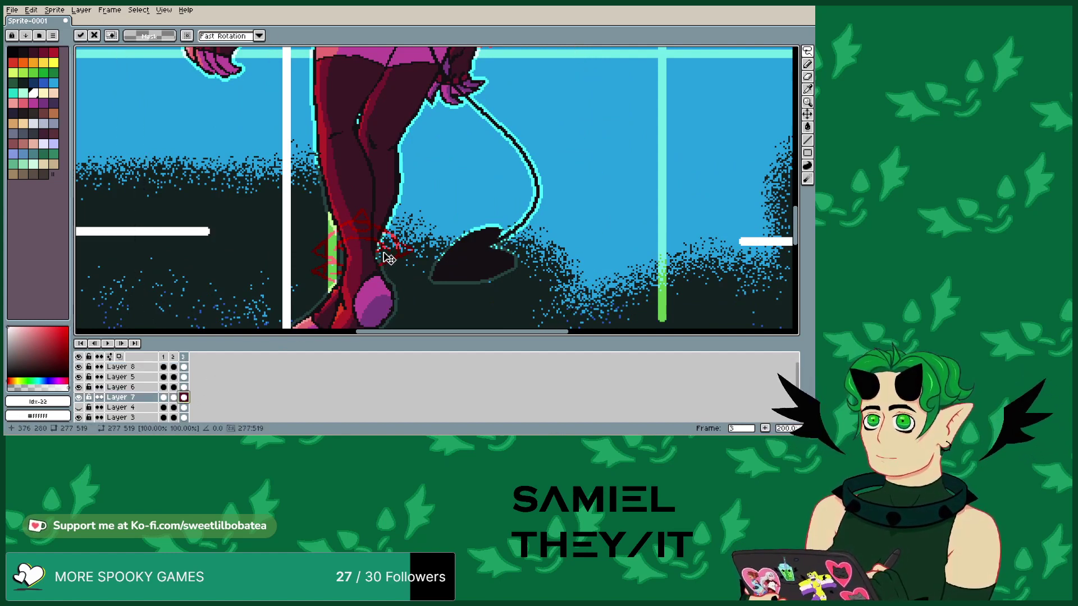
pyautogui.moveTo(388, 258); pyautogui.dragTo(389, 263)
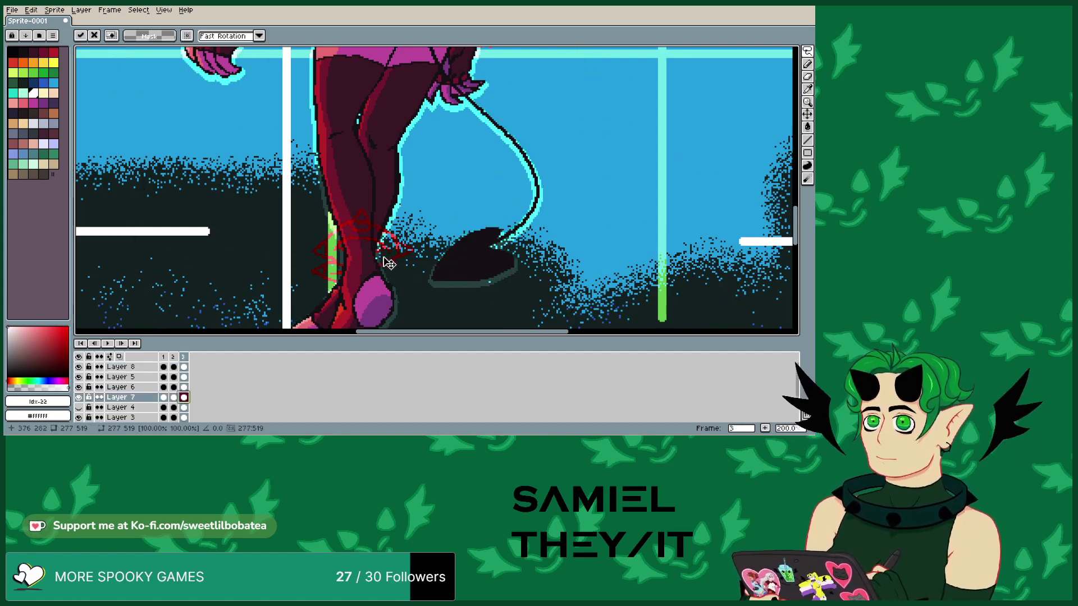
pyautogui.click(183, 387)
pyautogui.click(386, 278)
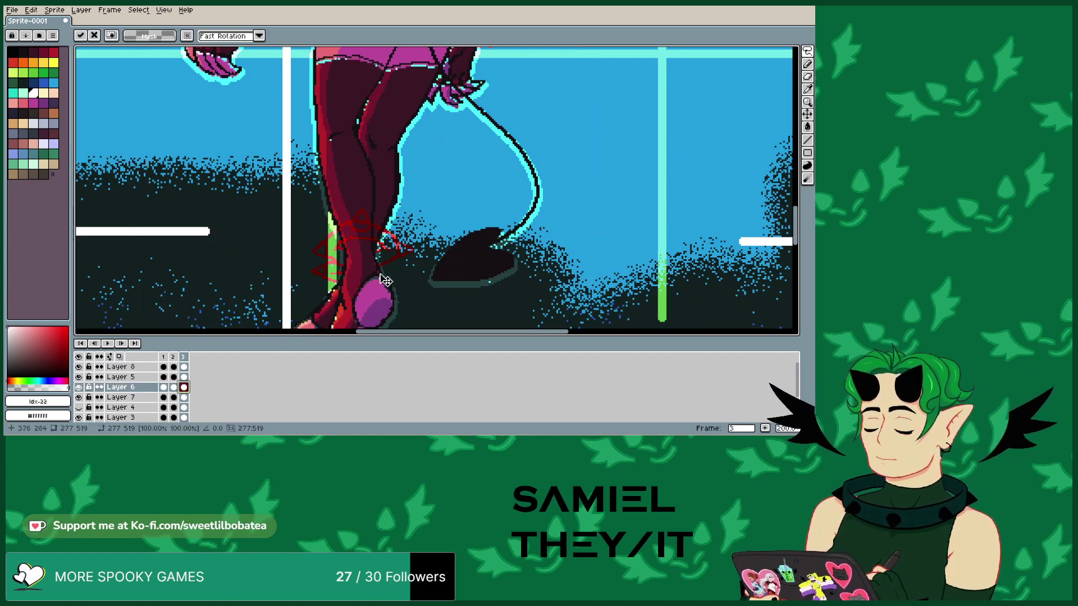
# - Shift the selected artwork on Layer 5 and Layer 8 of frame 3 down by 2 pixels each, then compare the frames
pyautogui.click(184, 376)
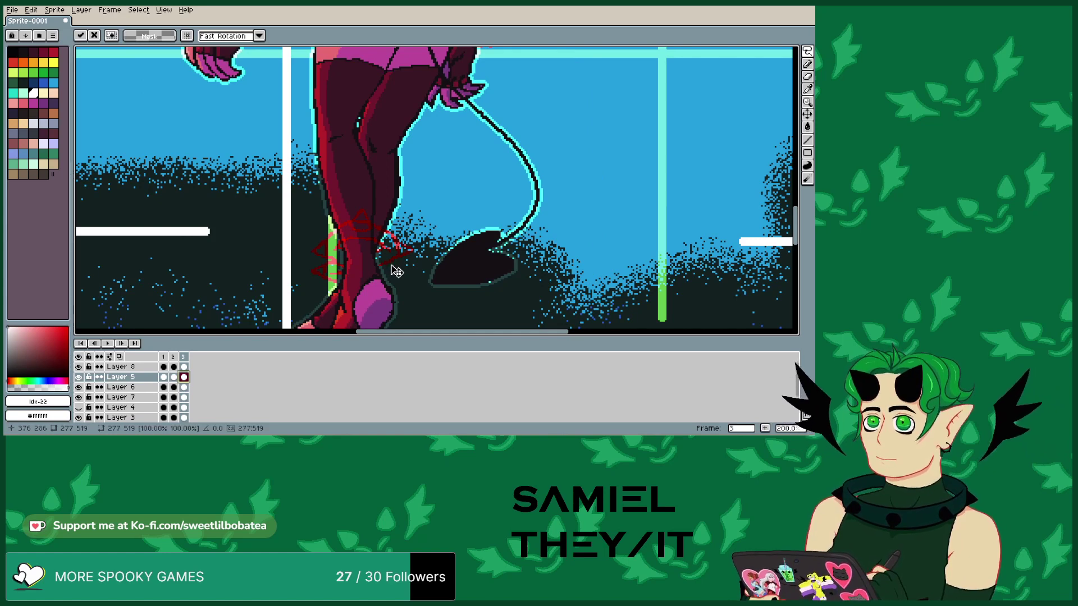
pyautogui.click(184, 367)
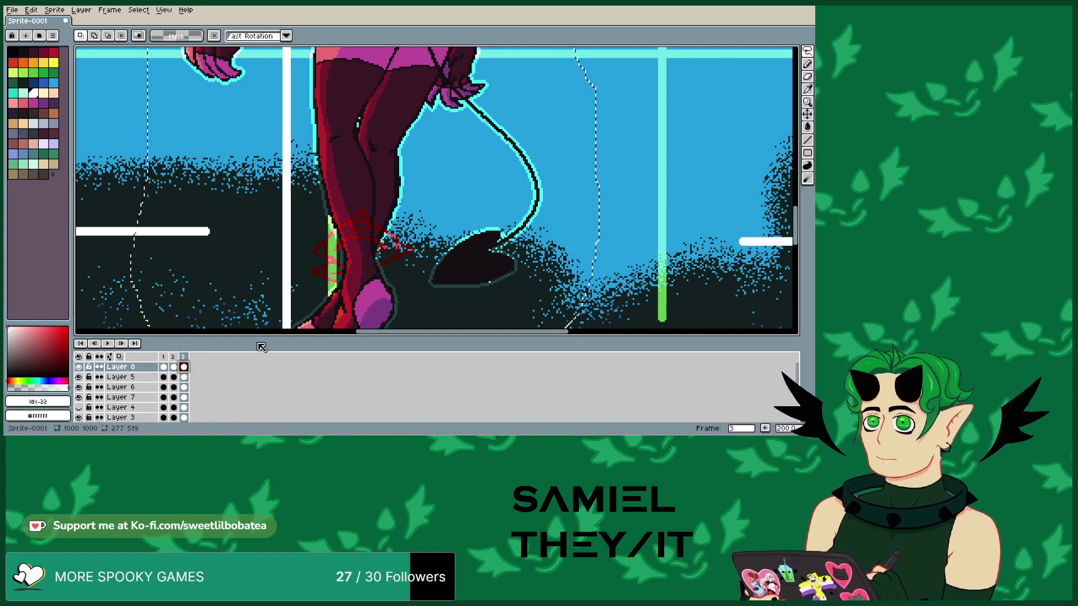
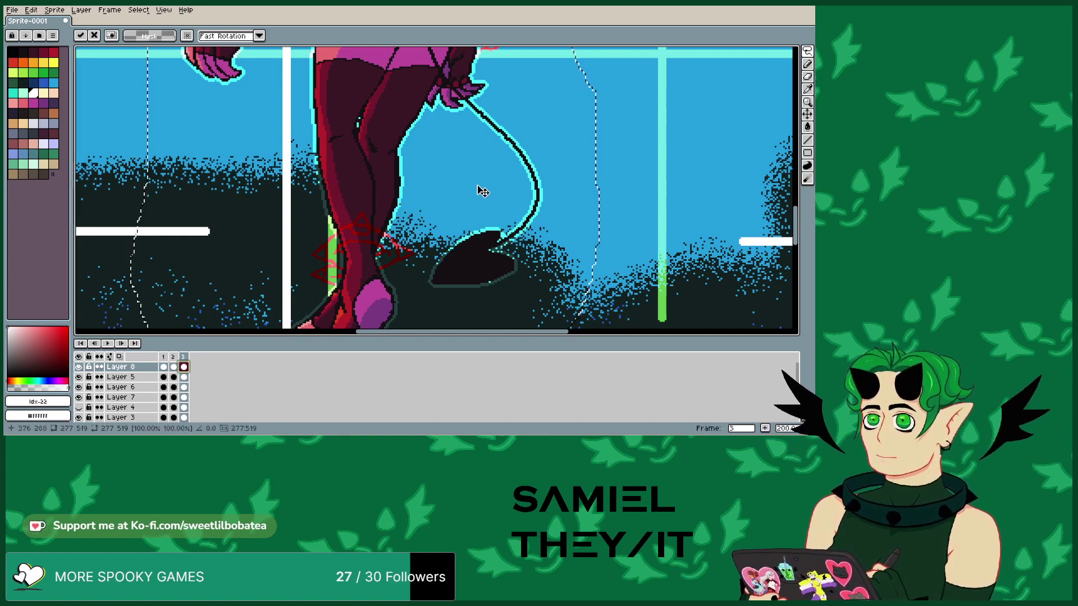
pyautogui.scroll(-2, 477, 188)
pyautogui.scroll(1, 442, 114)
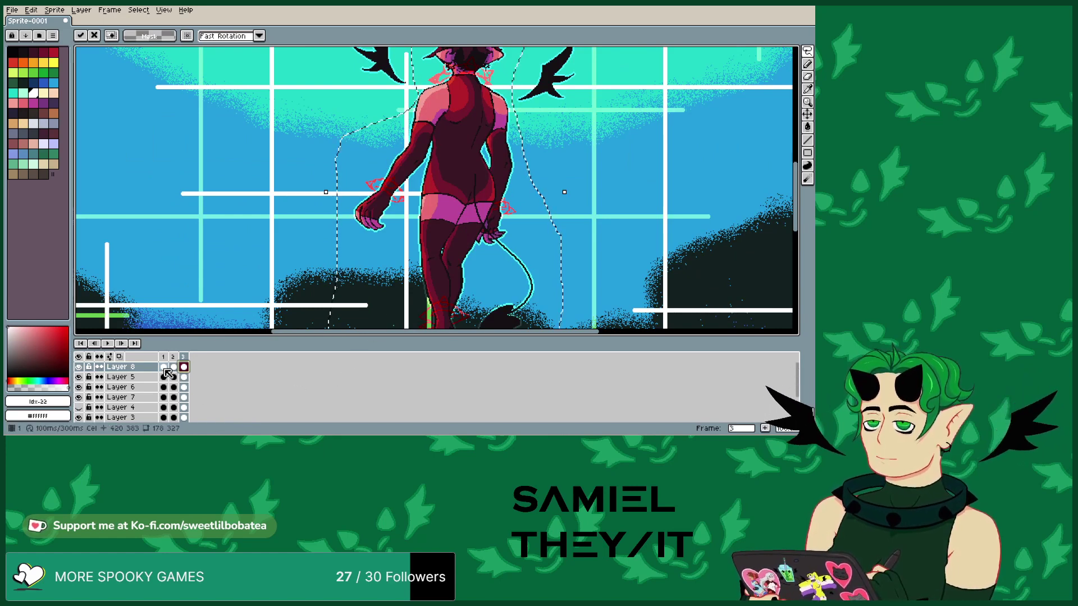
pyautogui.click(173, 366)
pyautogui.click(183, 366)
pyautogui.click(188, 369)
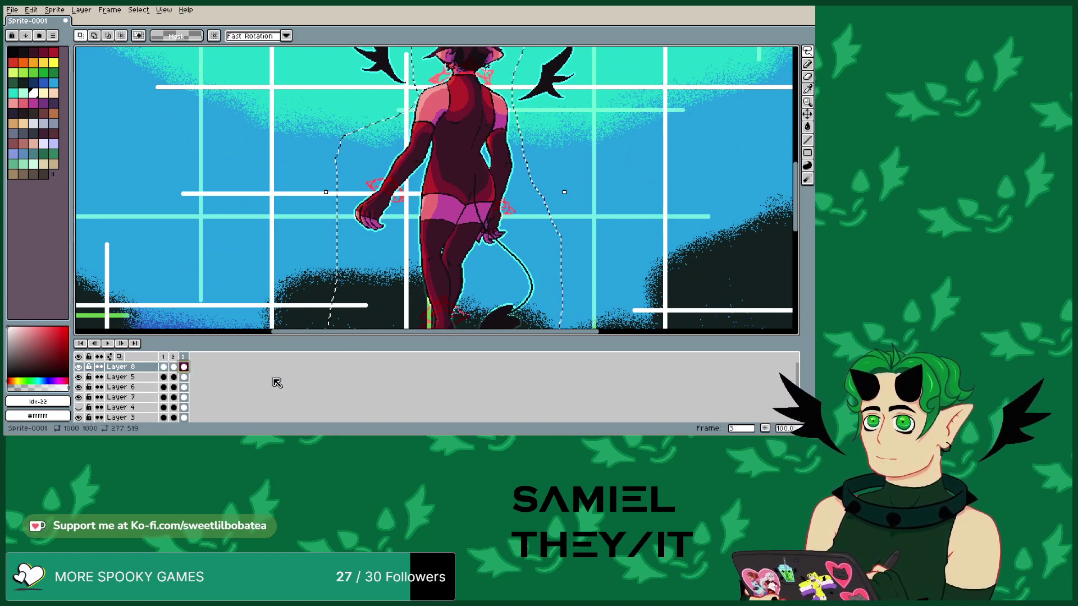
# - Add a fourth frame to the animation, continuing from frame 3
pyautogui.scroll(-1, 476, 212)
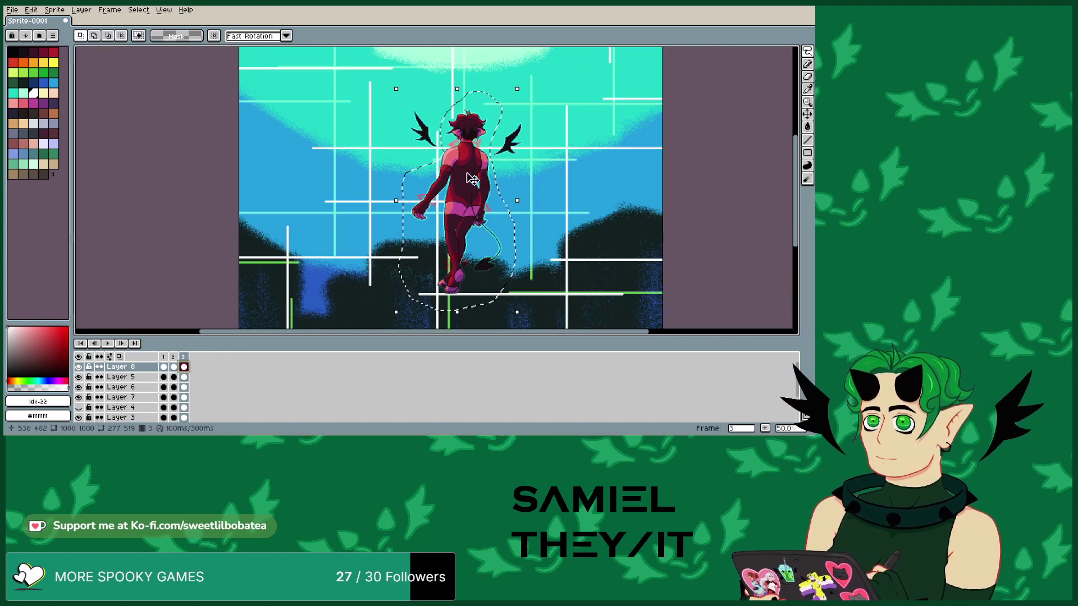
pyautogui.scroll(1, 475, 219)
pyautogui.click(765, 428)
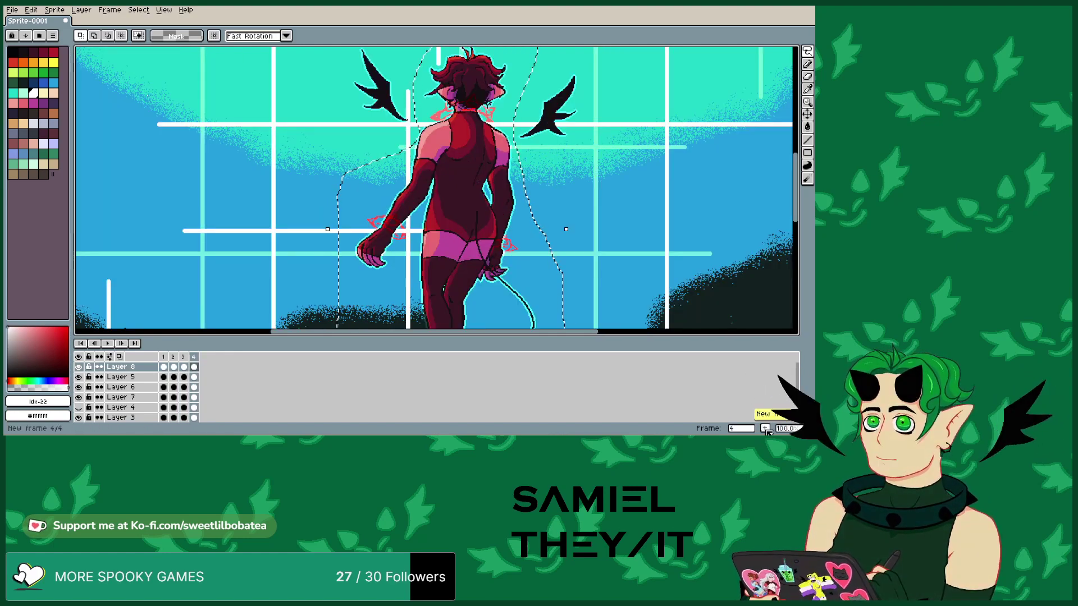
# - Shift the selected artwork on Layer 7 and Layer 6 of frame 4 up by 2 pixels each
pyautogui.scroll(-3, 470, 205)
pyautogui.scroll(4, 470, 205)
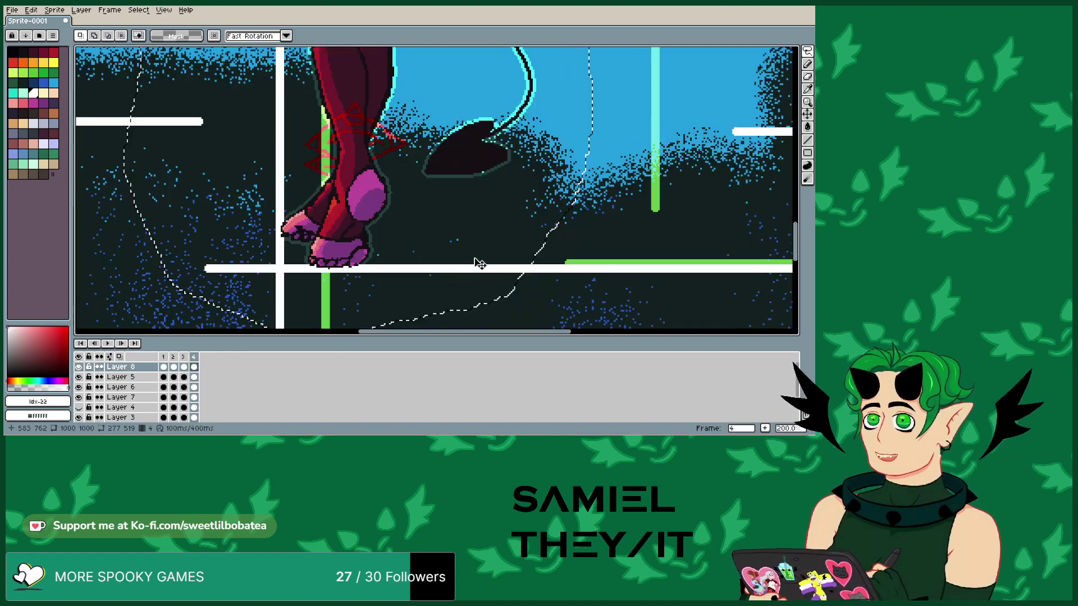
pyautogui.click(193, 397)
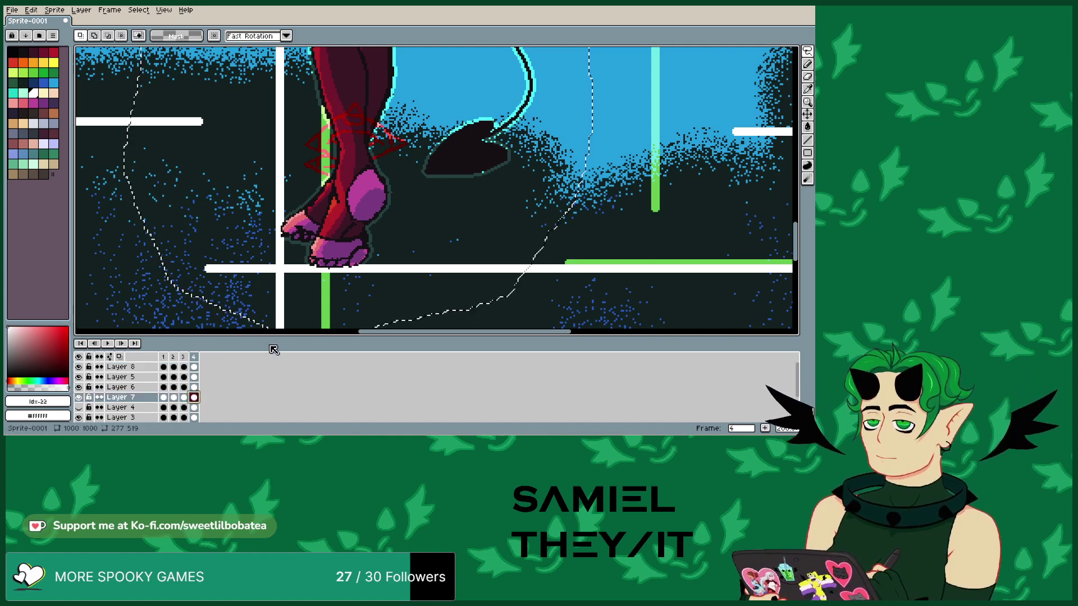
pyautogui.hotkey('ctrl', 'a')
pyautogui.click(357, 199)
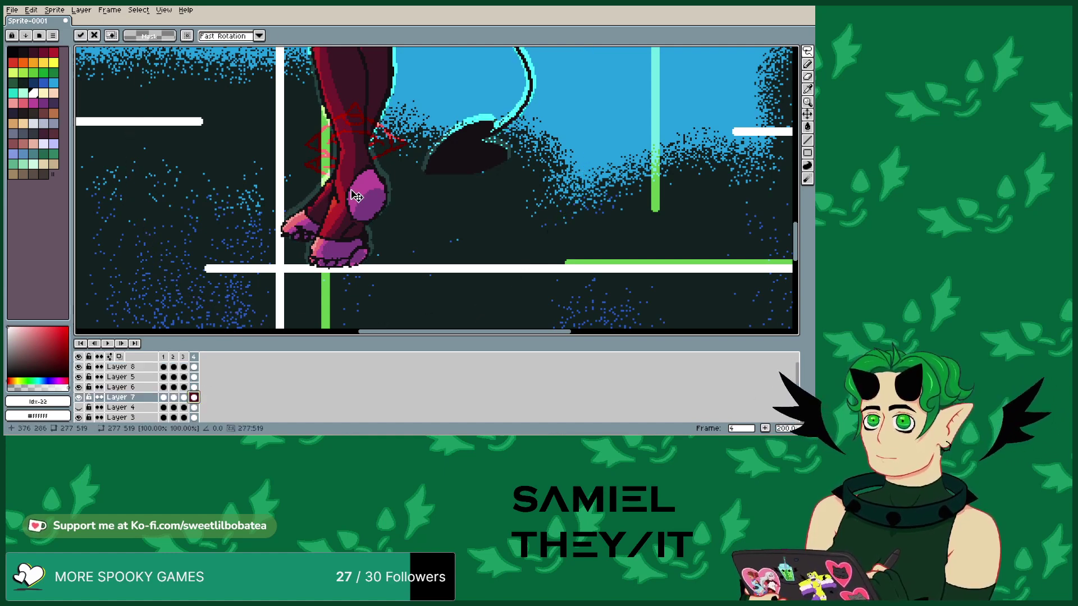
pyautogui.click(194, 387)
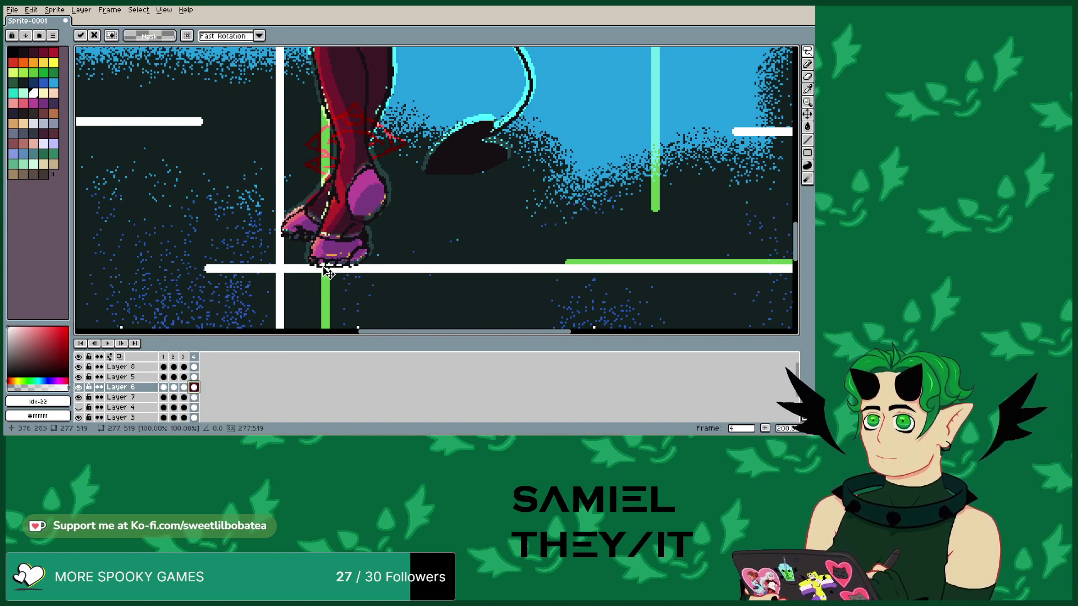
# - Shift the selected artwork on Layer 5 and Layer 8 of frame 4 up by 2 pixels each
pyautogui.click(183, 377)
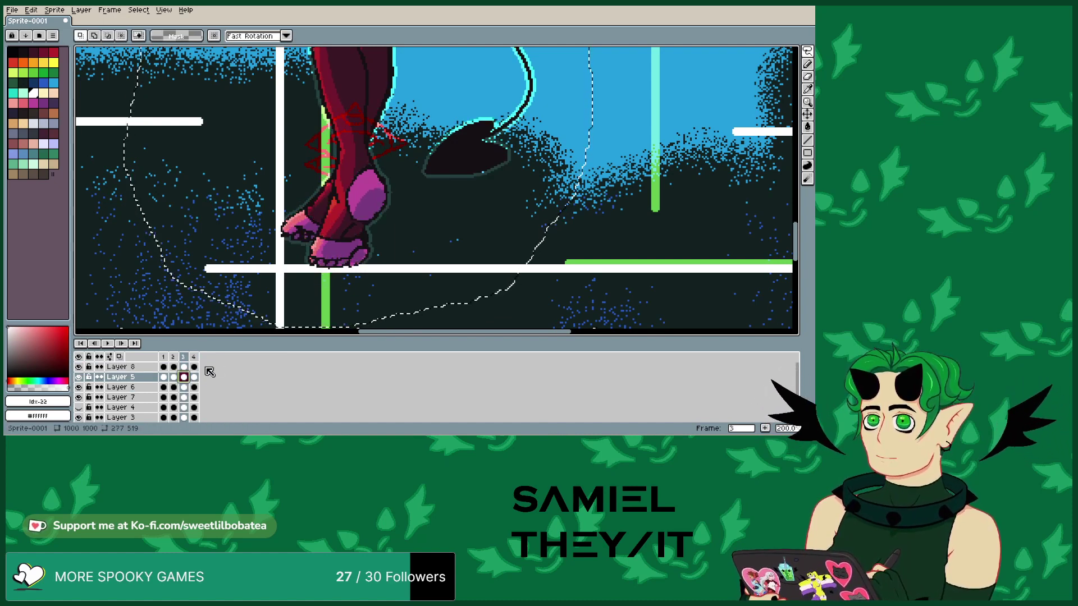
pyautogui.click(194, 376)
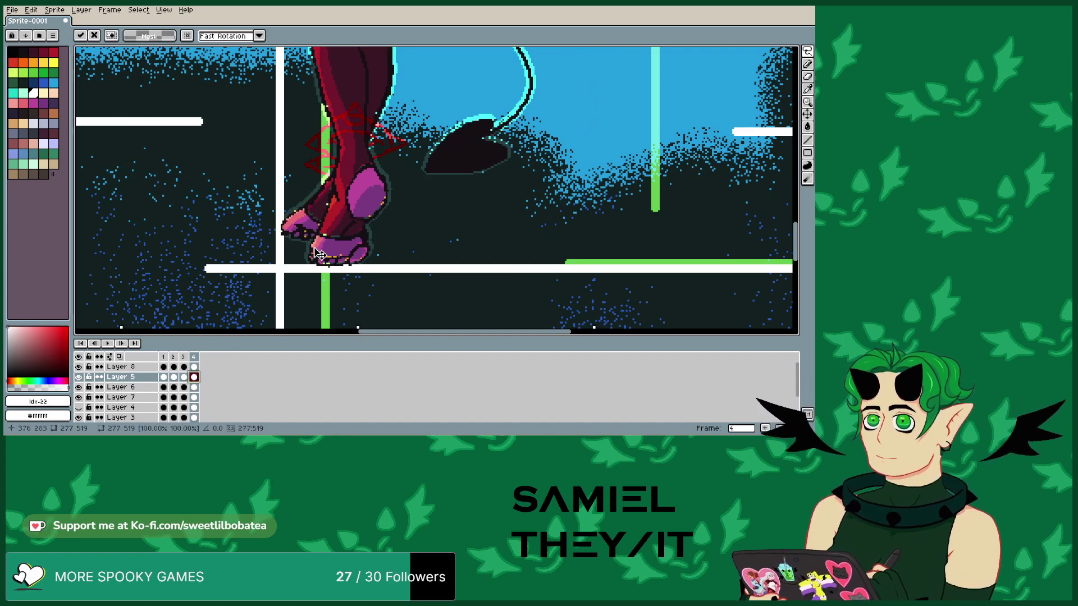
pyautogui.click(194, 366)
pyautogui.moveTo(345, 223); pyautogui.dragTo(345, 221)
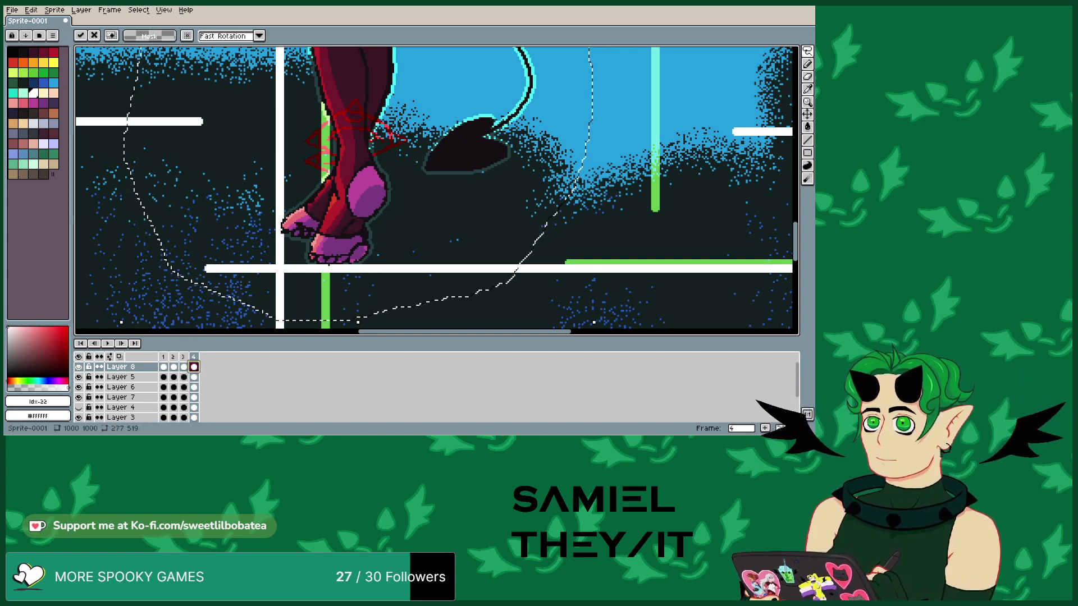
# - Add a fifth frame and shift the selected artwork on its Layer 7 and Layer 6 up by 2 pixels each
pyautogui.click(765, 428)
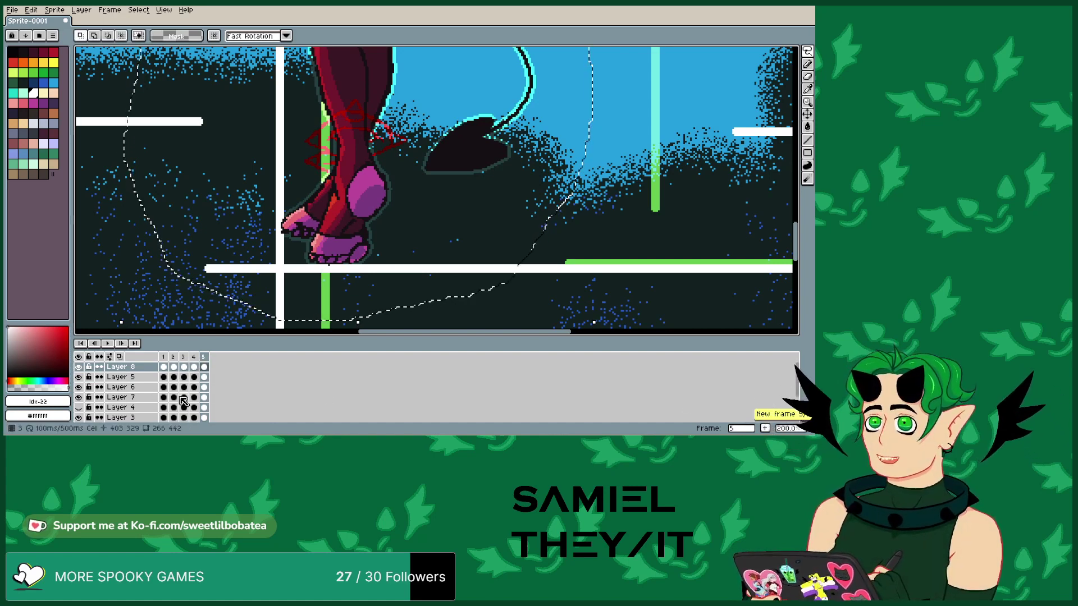
pyautogui.click(204, 397)
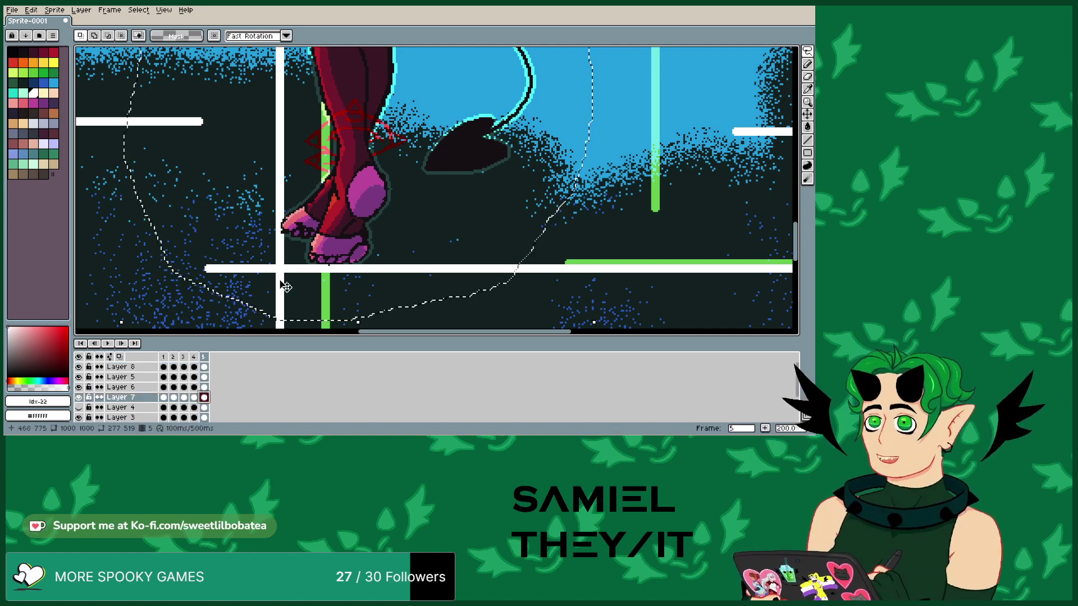
pyautogui.click(349, 252)
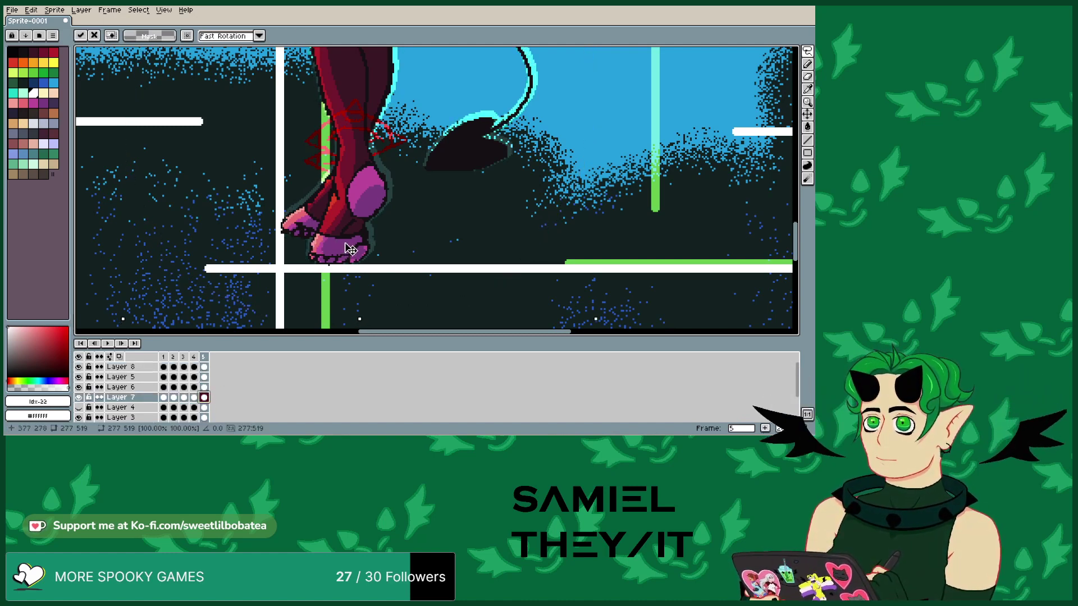
pyautogui.click(205, 387)
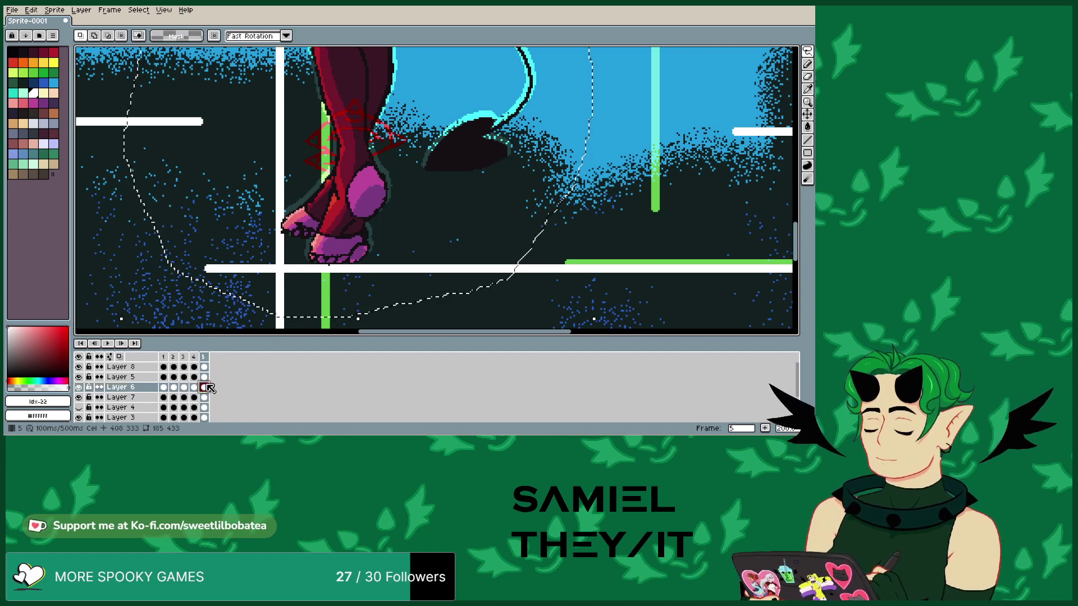
pyautogui.hotkey('ctrl', 'd')
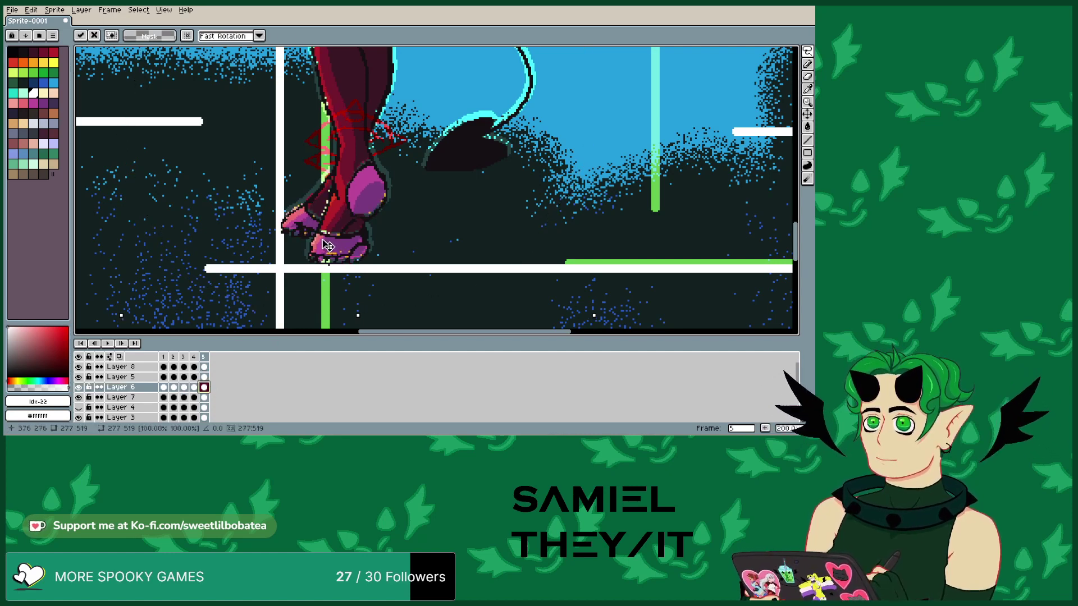
# - Shift the selected artwork on Layer 5 of frame 5 up, then align Layer 7's artwork with the figure
pyautogui.click(204, 377)
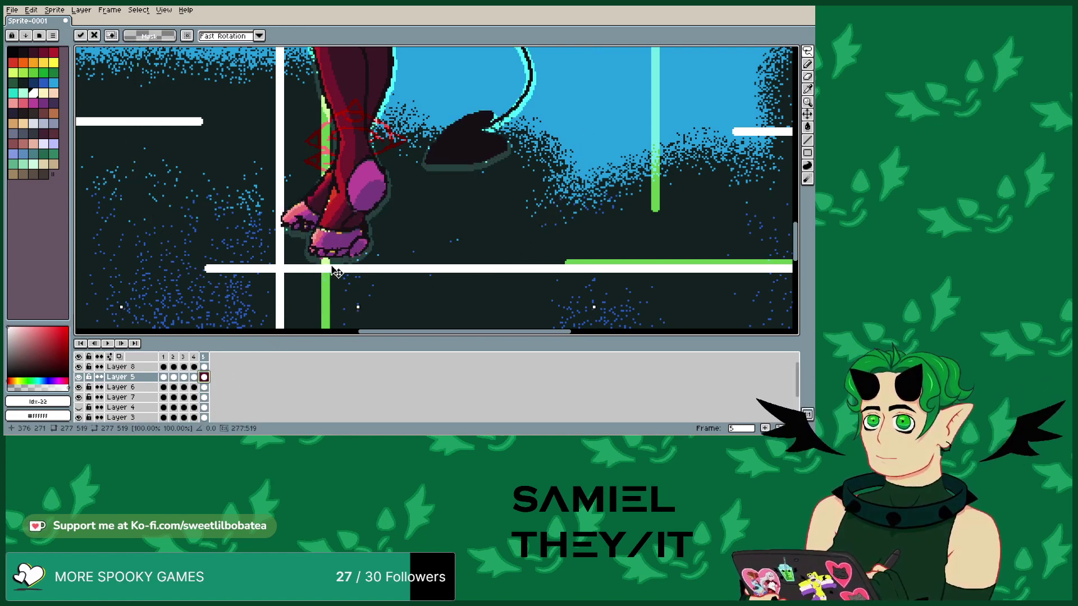
pyautogui.click(204, 397)
pyautogui.click(363, 289)
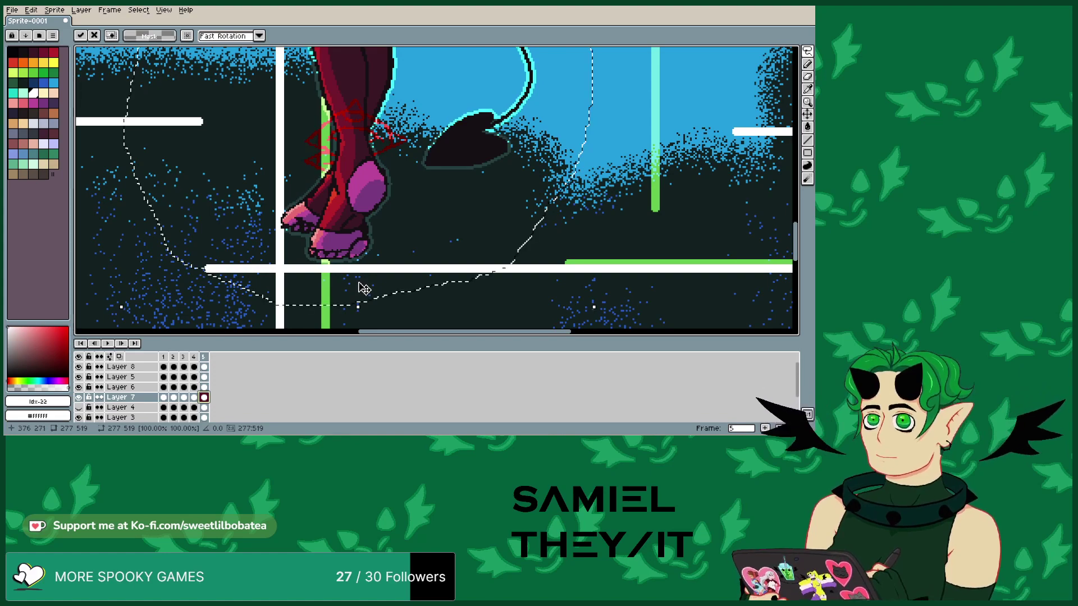
# - Inspect the figure in frame 5 from head to feet to check the alignment of its layers
pyautogui.scroll(-3, 365, 289)
pyautogui.scroll(3, 385, 223)
pyautogui.scroll(-3, 385, 223)
pyautogui.scroll(3, 375, 104)
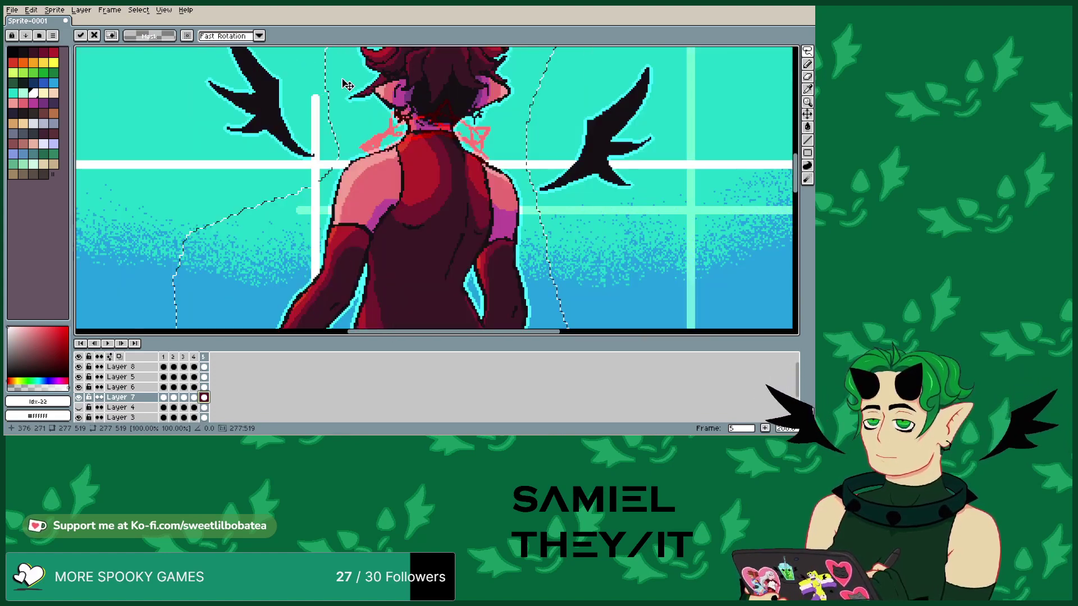
pyautogui.scroll(-3, 375, 104)
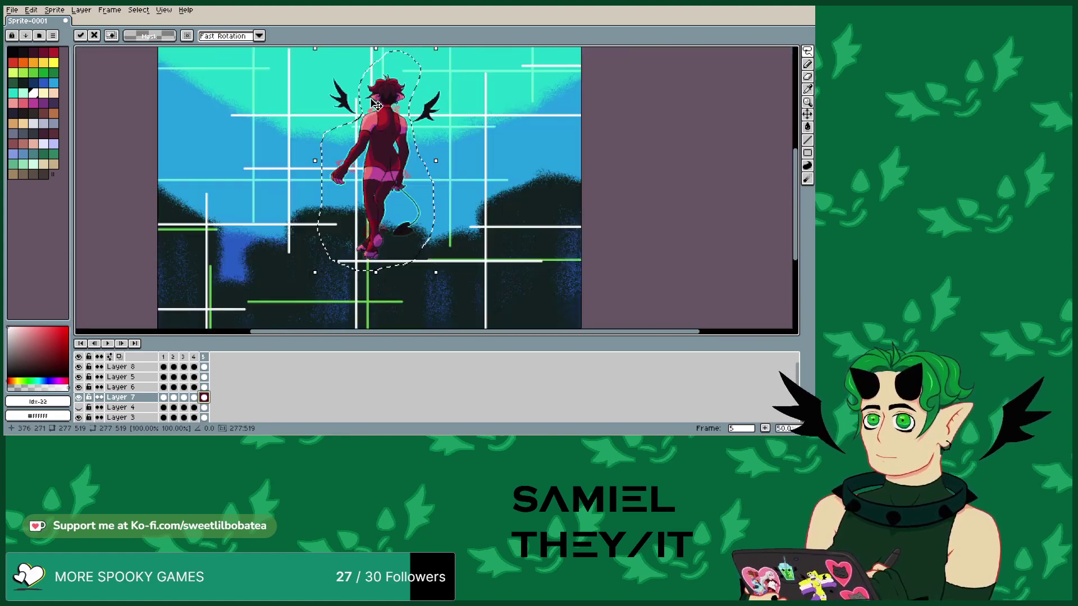
pyautogui.scroll(3, 359, 241)
pyautogui.scroll(-2, 351, 259)
pyautogui.scroll(3, 351, 260)
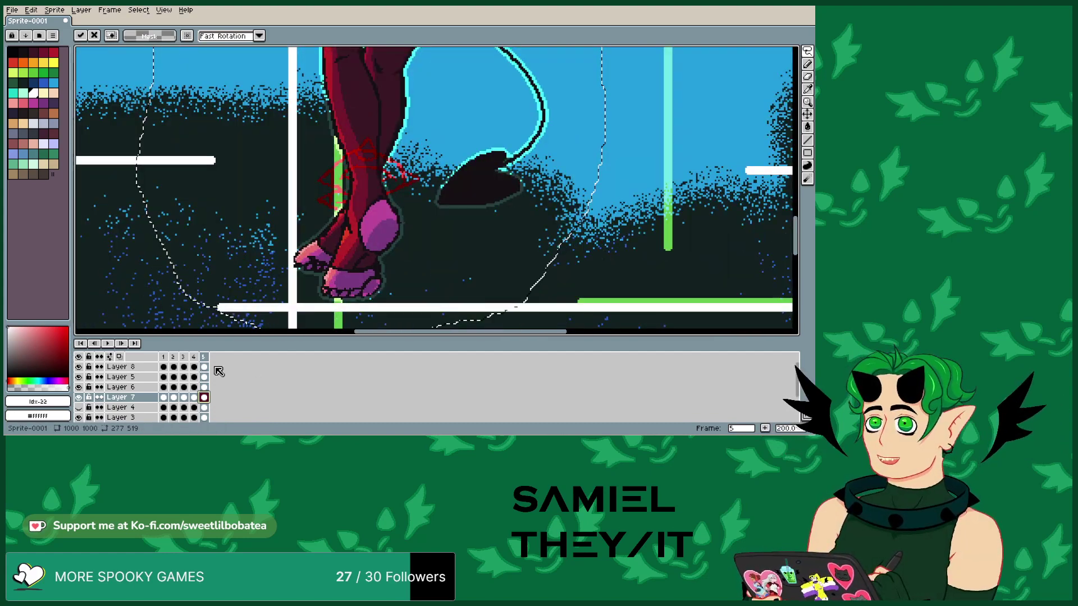
# - Go through the shifted layers of frame 5 and move the selected artwork on Layer 8 up by 2 pixels
pyautogui.click(205, 388)
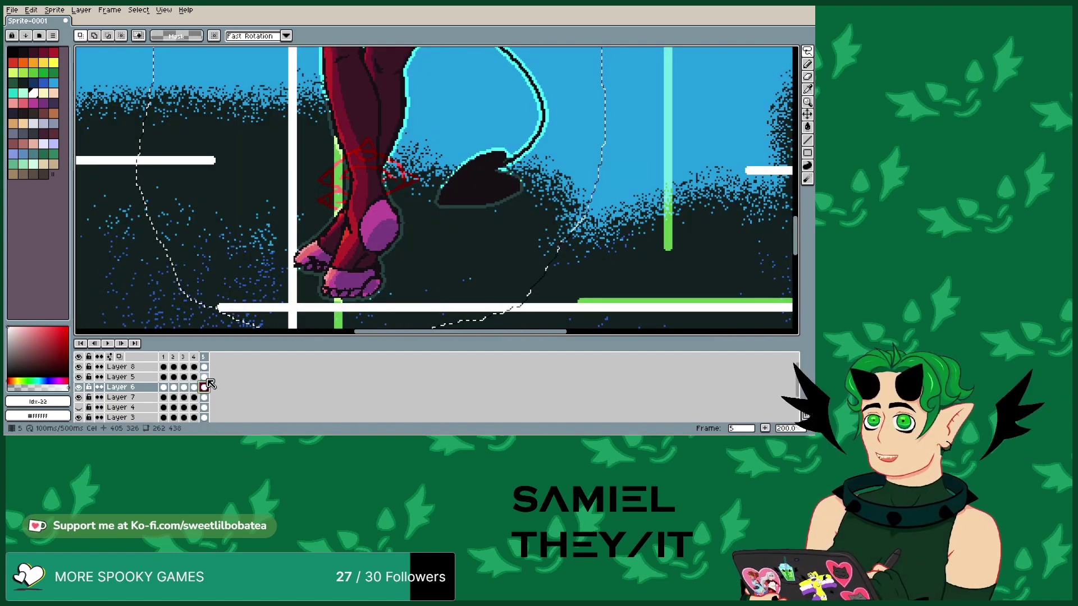
pyautogui.click(204, 377)
pyautogui.click(204, 367)
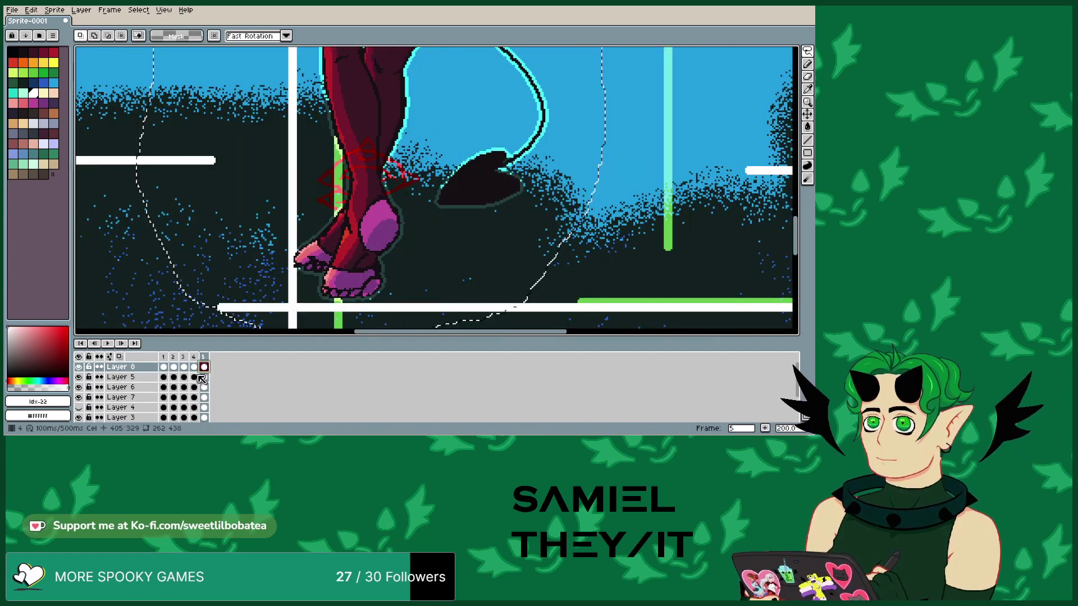
pyautogui.click(380, 232)
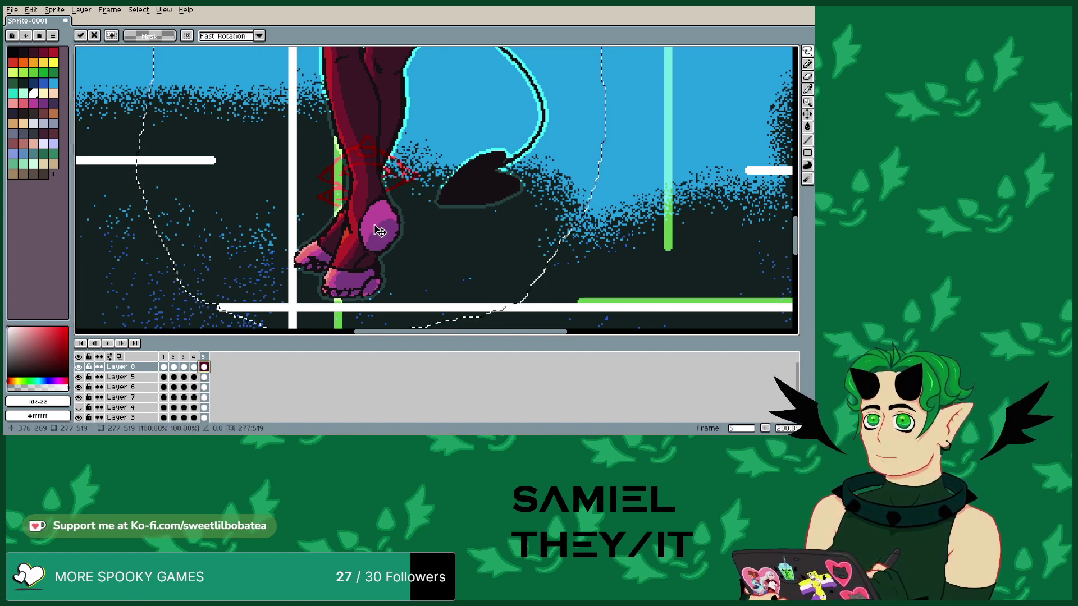
# - Compare the figure's position in frames 1 and 5, then play the animation and stop it
pyautogui.click(174, 368)
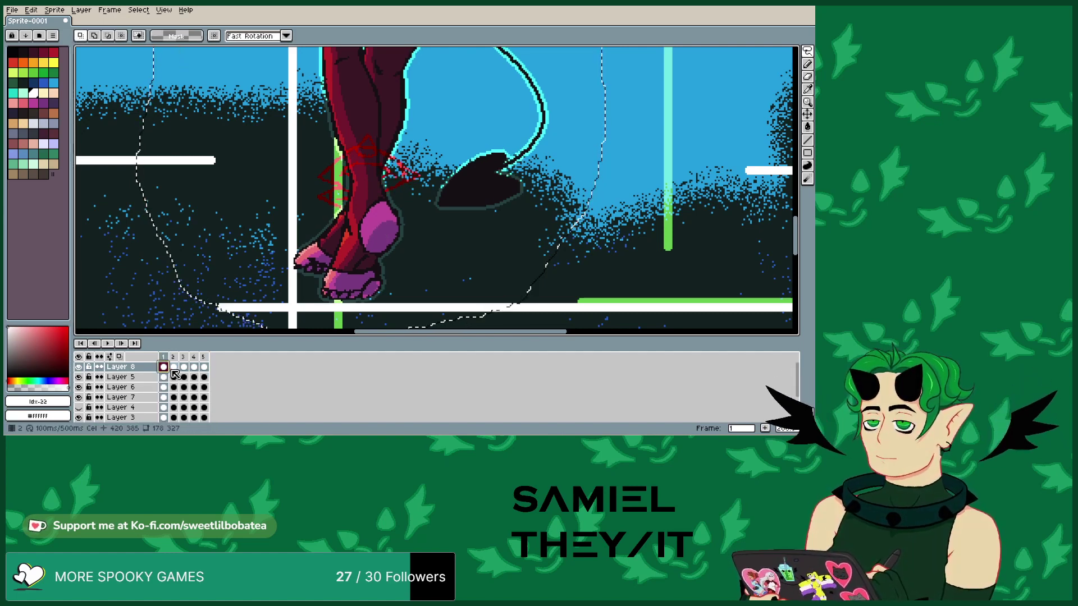
pyautogui.click(204, 367)
pyautogui.click(164, 377)
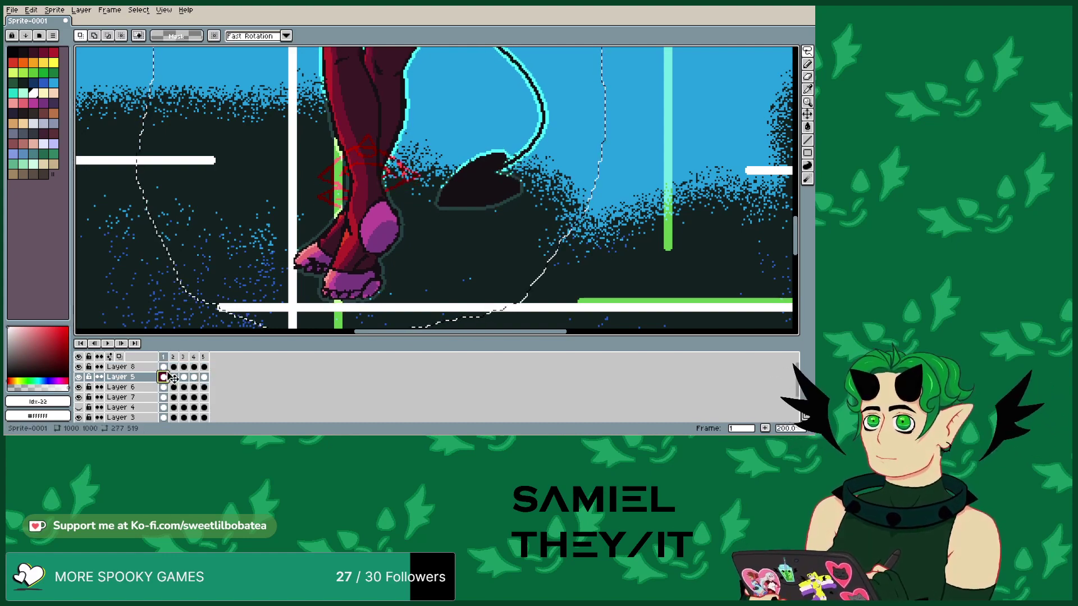
pyautogui.click(106, 345)
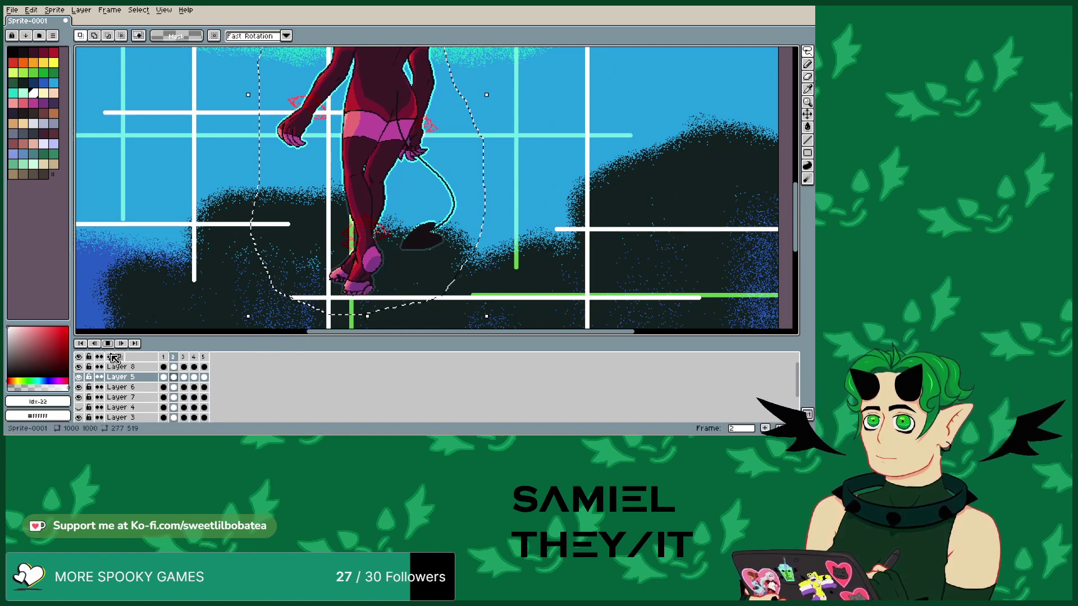
pyautogui.click(111, 346)
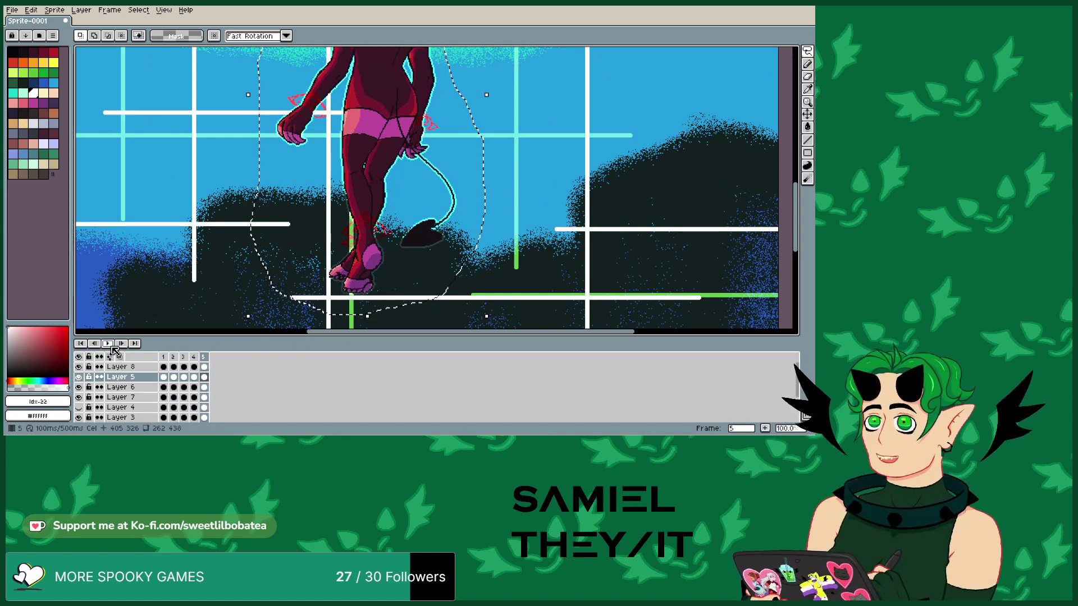
# - Set the duration of frames 1, 2 and 3 to 200 milliseconds each
pyautogui.doubleClick(163, 357)
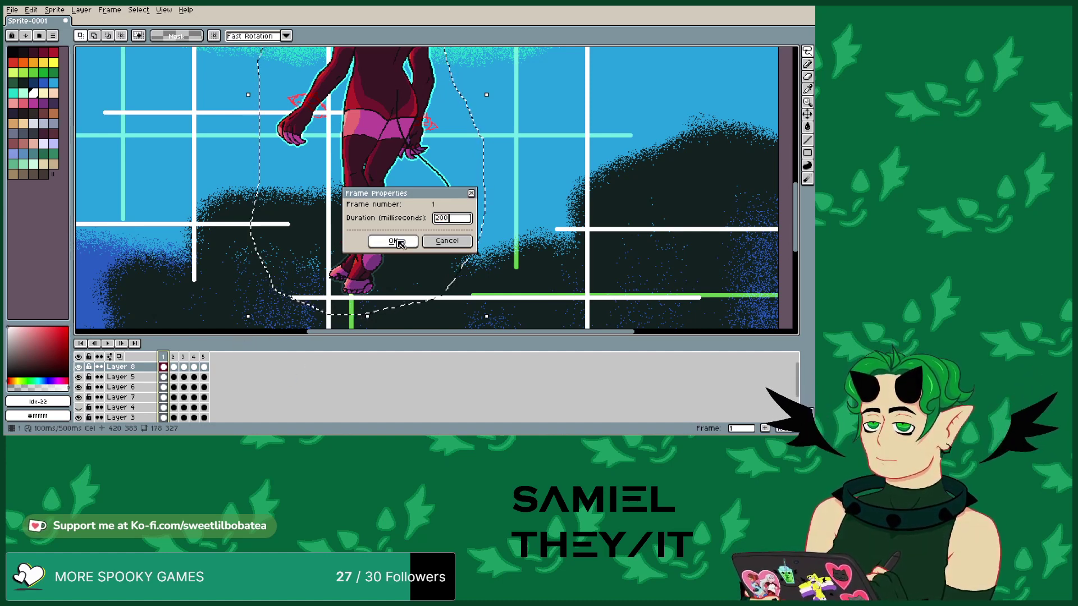
pyautogui.click(376, 240)
pyautogui.doubleClick(175, 355)
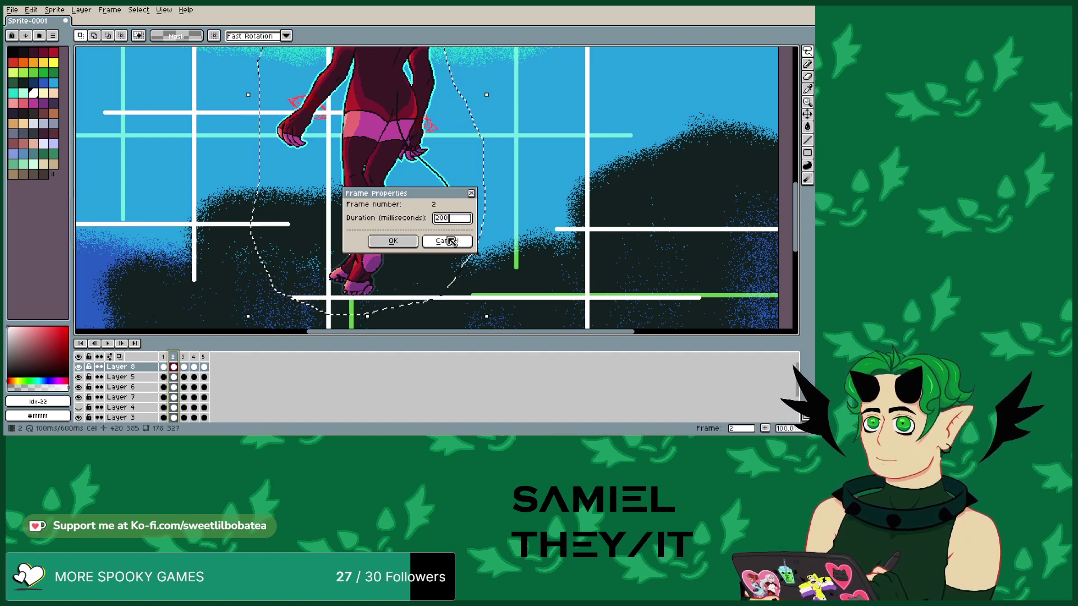
pyautogui.click(393, 241)
pyautogui.doubleClick(184, 357)
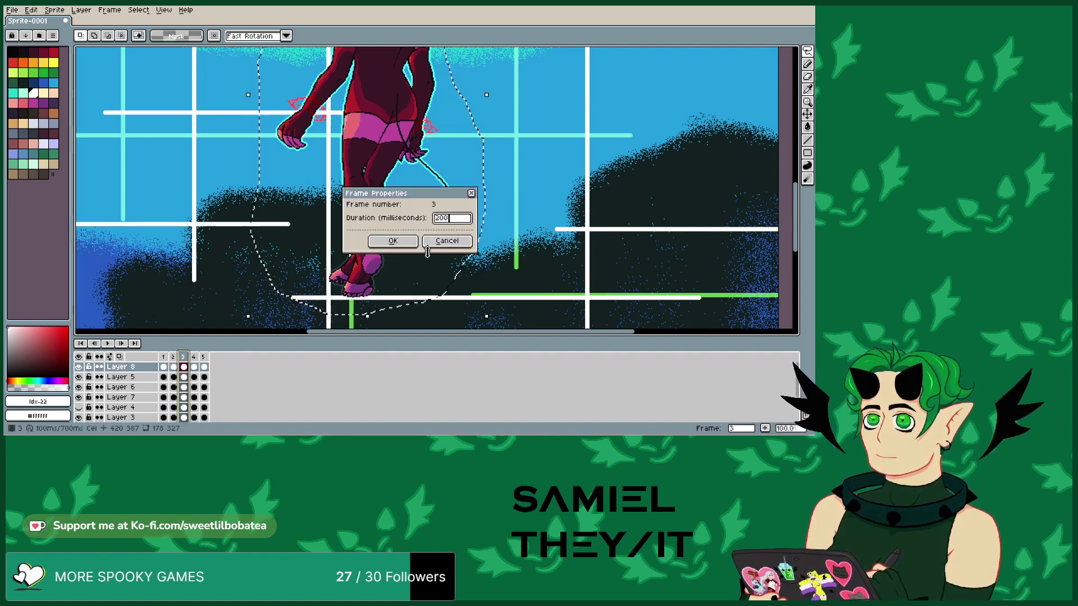
pyautogui.write('200')
pyautogui.click(393, 241)
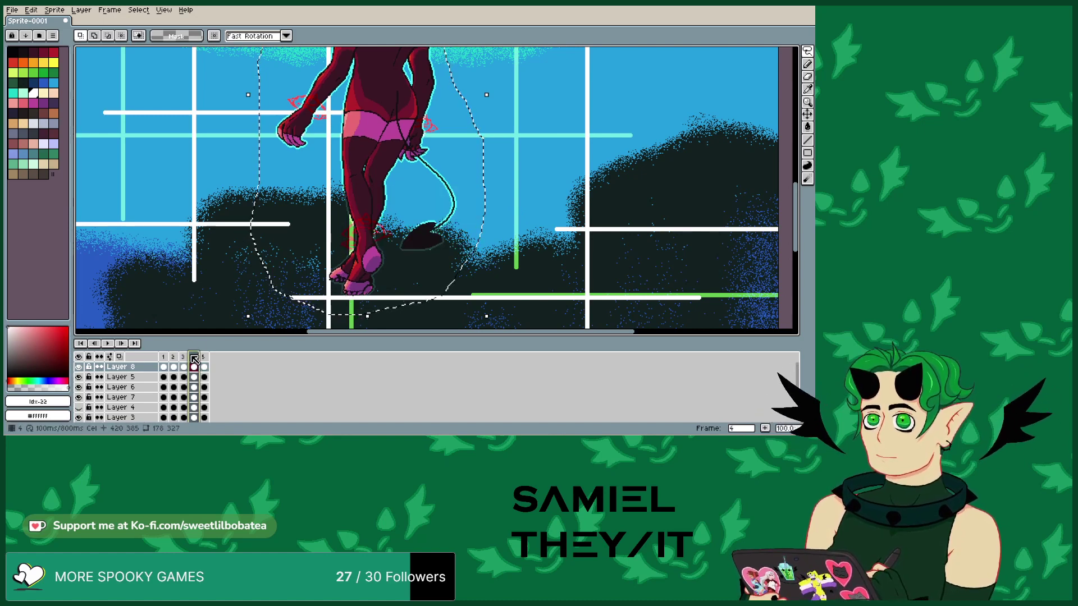
# - Set the duration of frames 4 and 5 to 200 milliseconds each
pyautogui.doubleClick(194, 357)
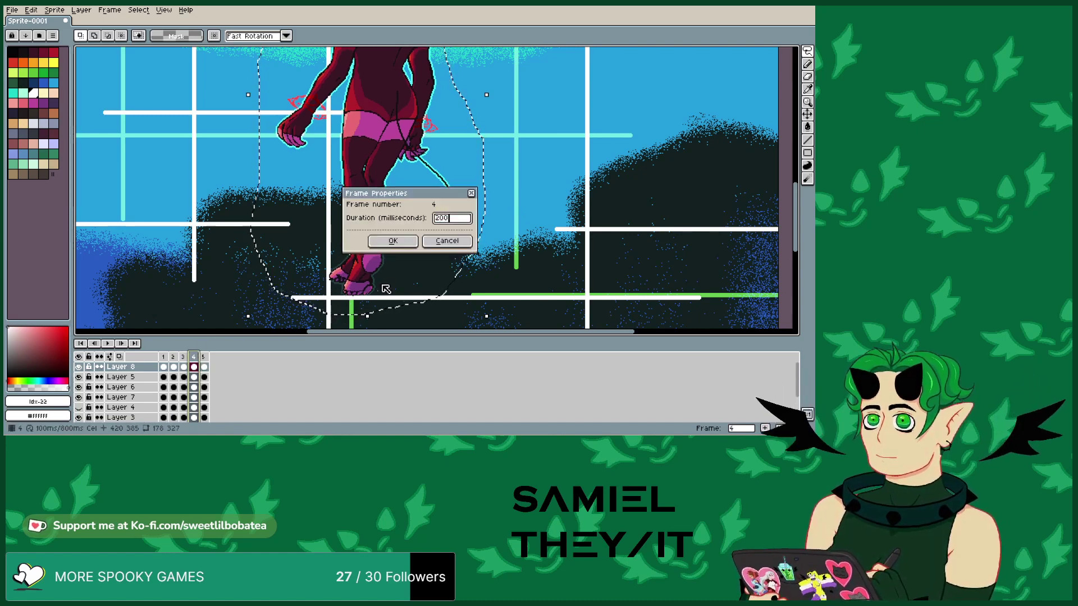
pyautogui.click(391, 241)
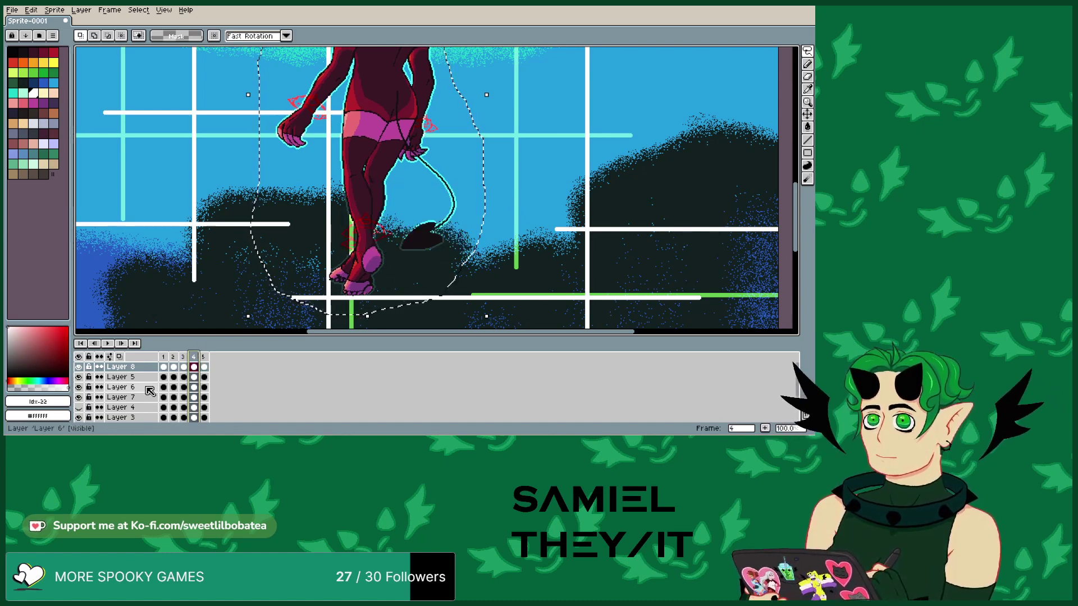
pyautogui.doubleClick(204, 358)
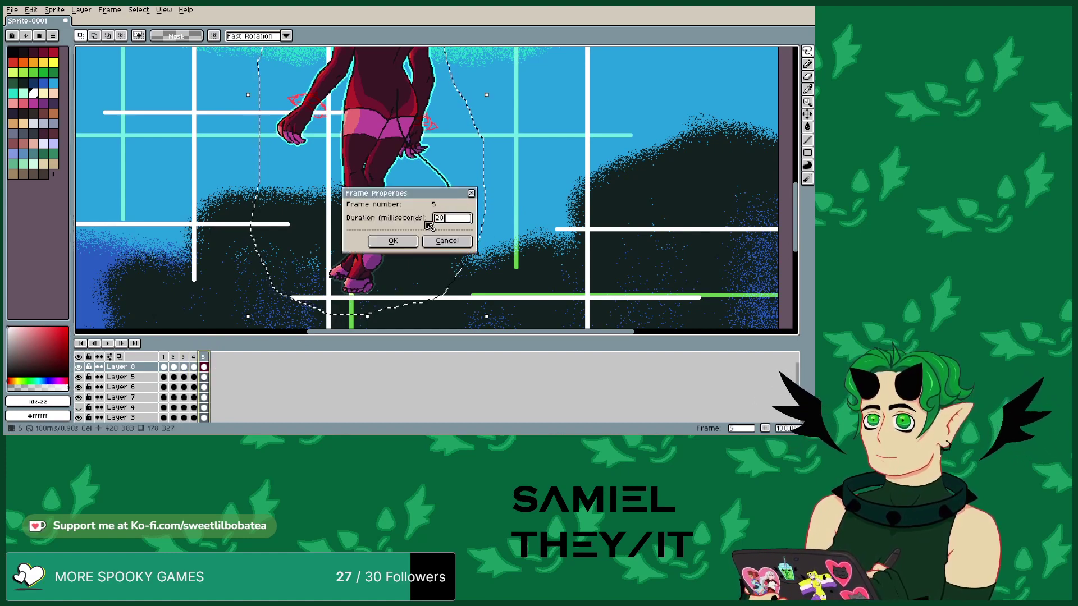
pyautogui.write('200')
pyautogui.click(393, 241)
# - Play the animation and check the hovering motion on the whole figure and close up at the feet
pyautogui.press('Return')
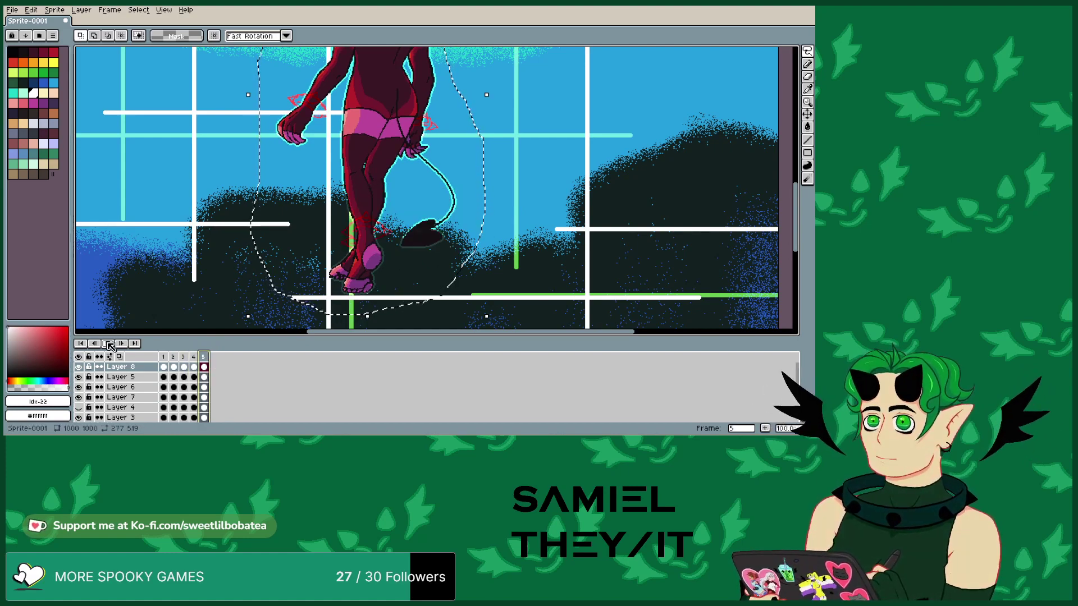
pyautogui.scroll(-2, 440, 237)
pyautogui.scroll(1, 514, 209)
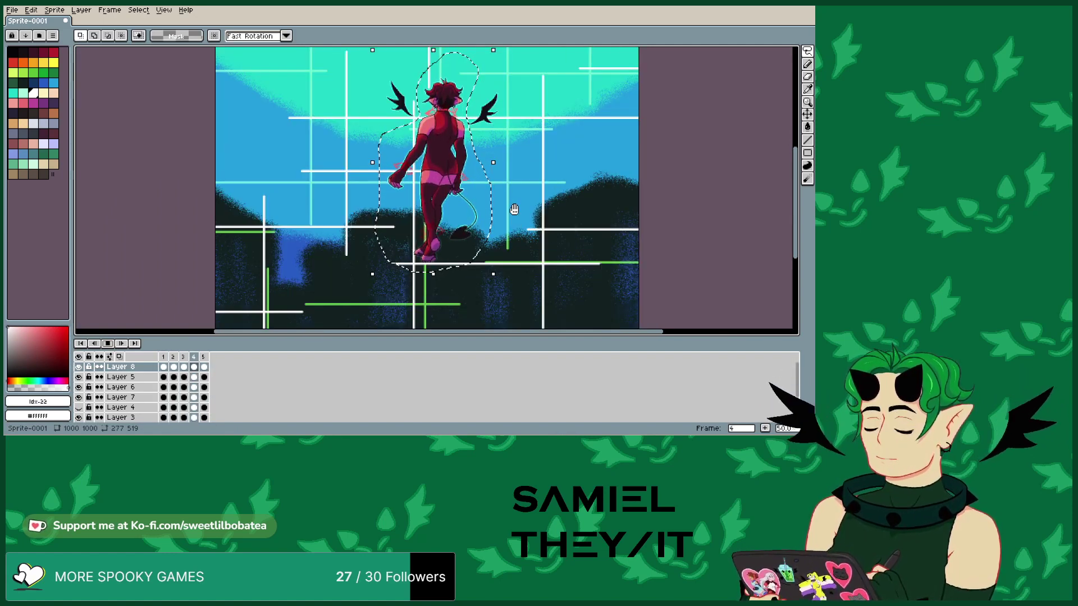
pyautogui.scroll(3, 510, 212)
pyautogui.scroll(-2, 457, 221)
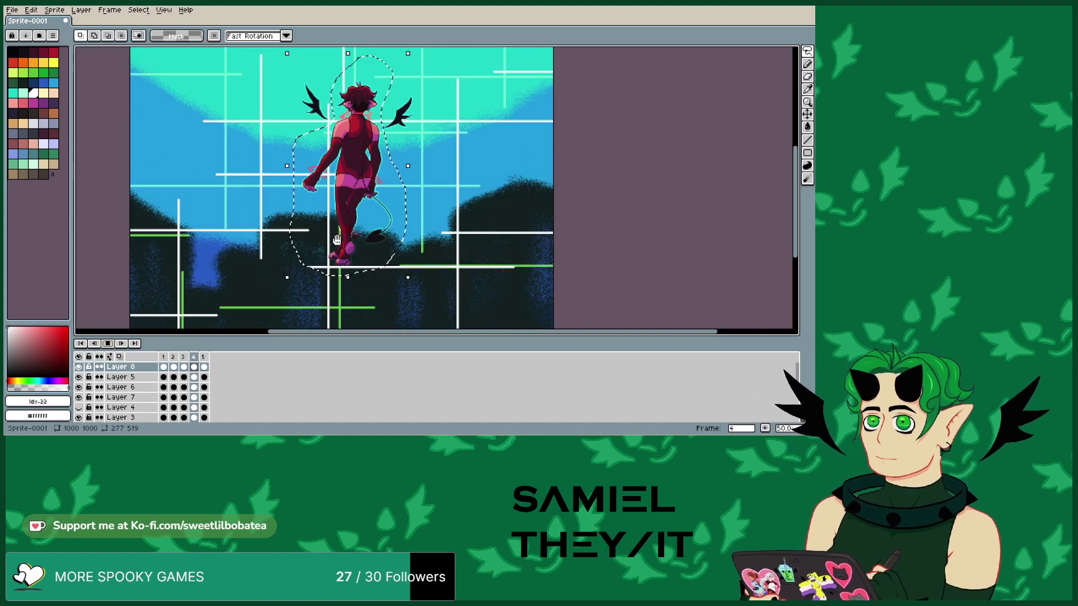
pyautogui.scroll(3, 396, 220)
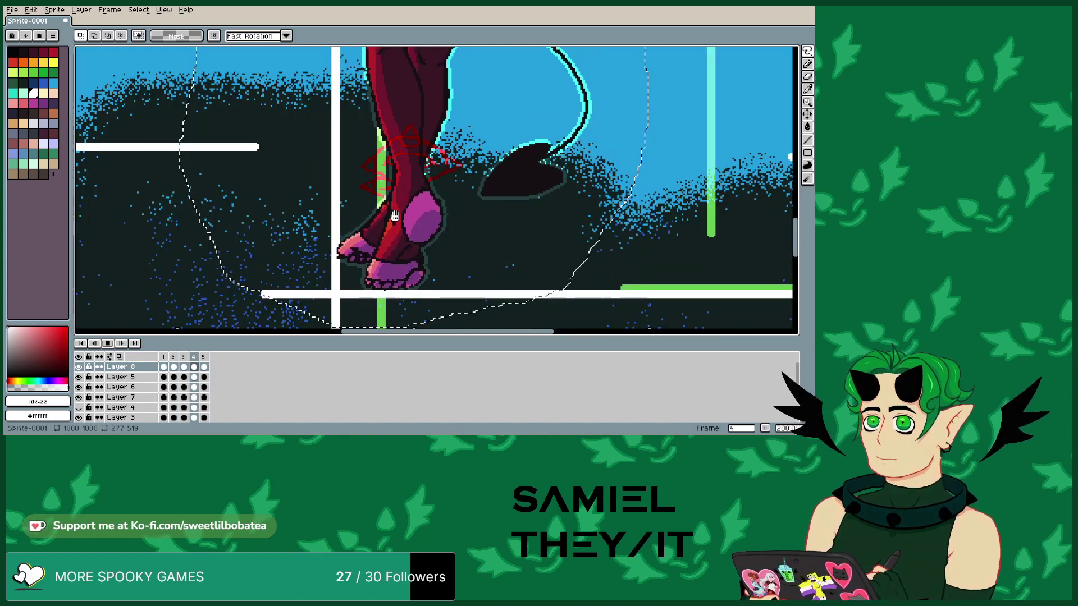
# - Stop the playback and compare the feet's position in frames 5 and 1
pyautogui.click(107, 344)
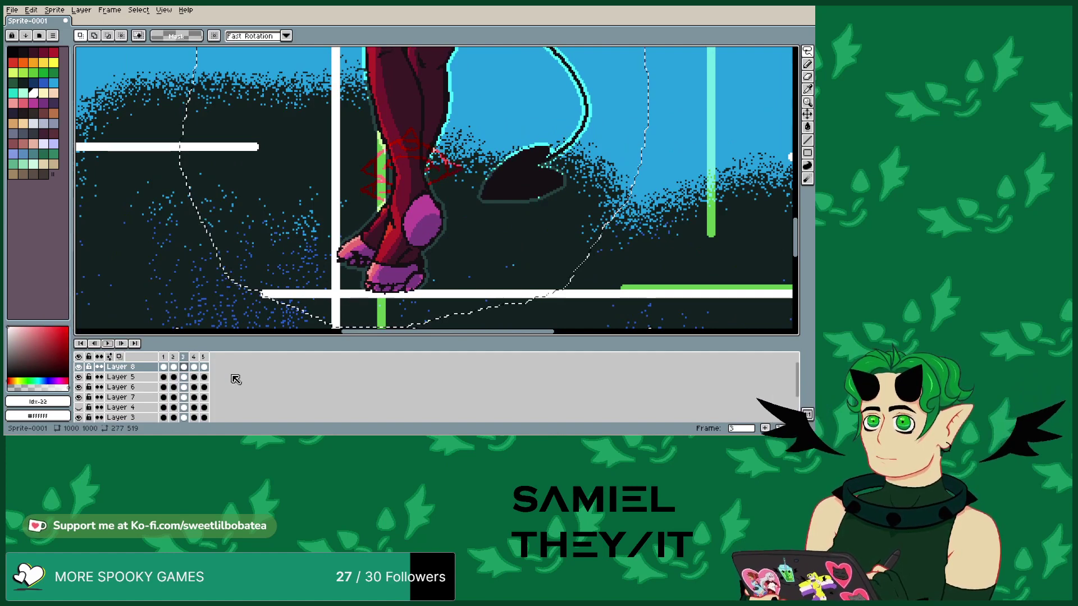
pyautogui.click(205, 367)
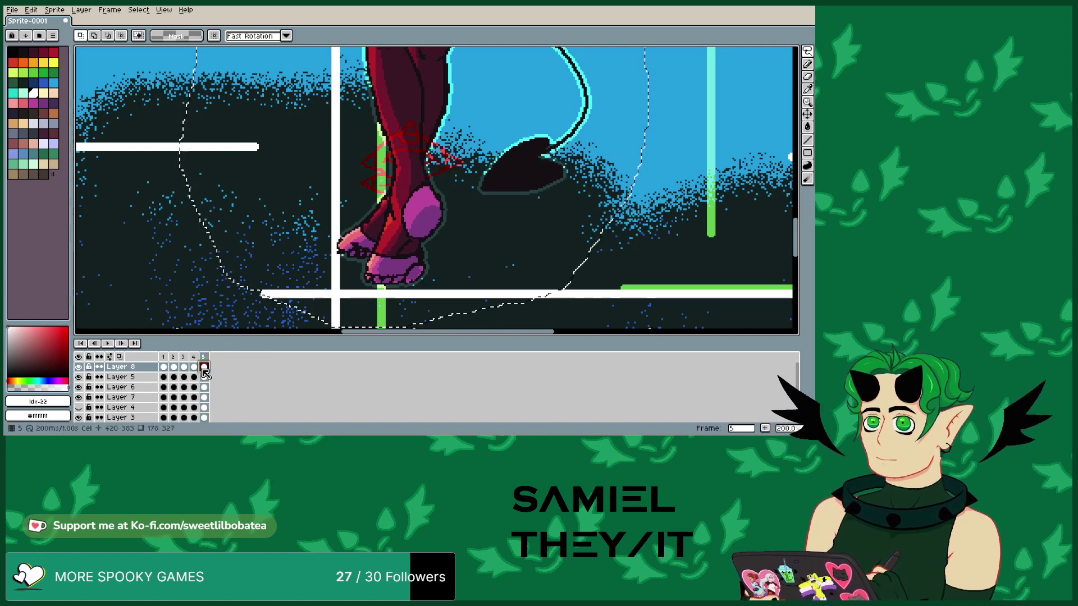
pyautogui.click(432, 221)
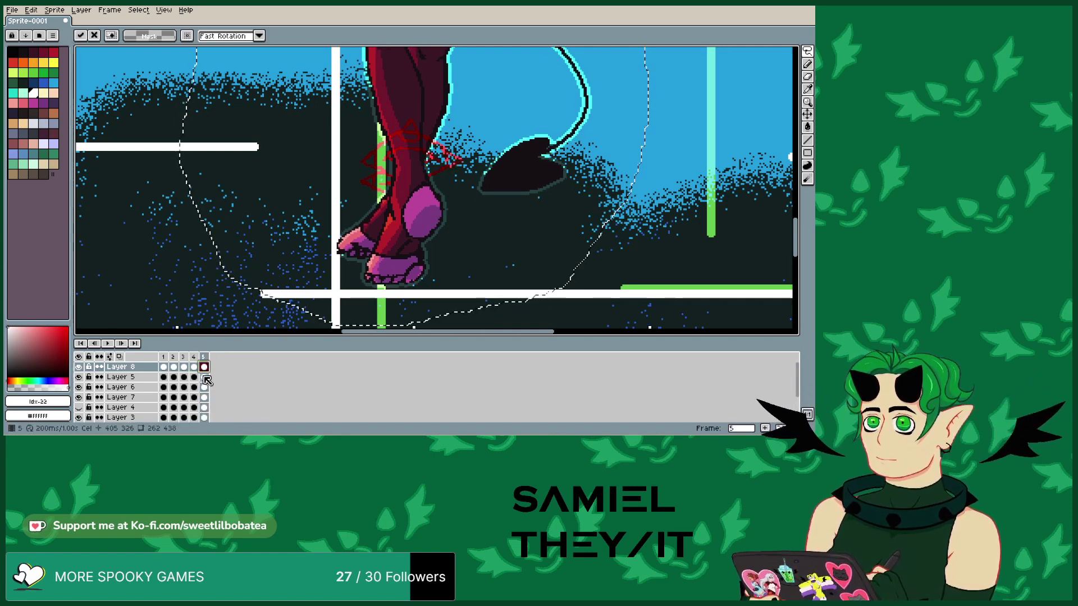
pyautogui.click(163, 366)
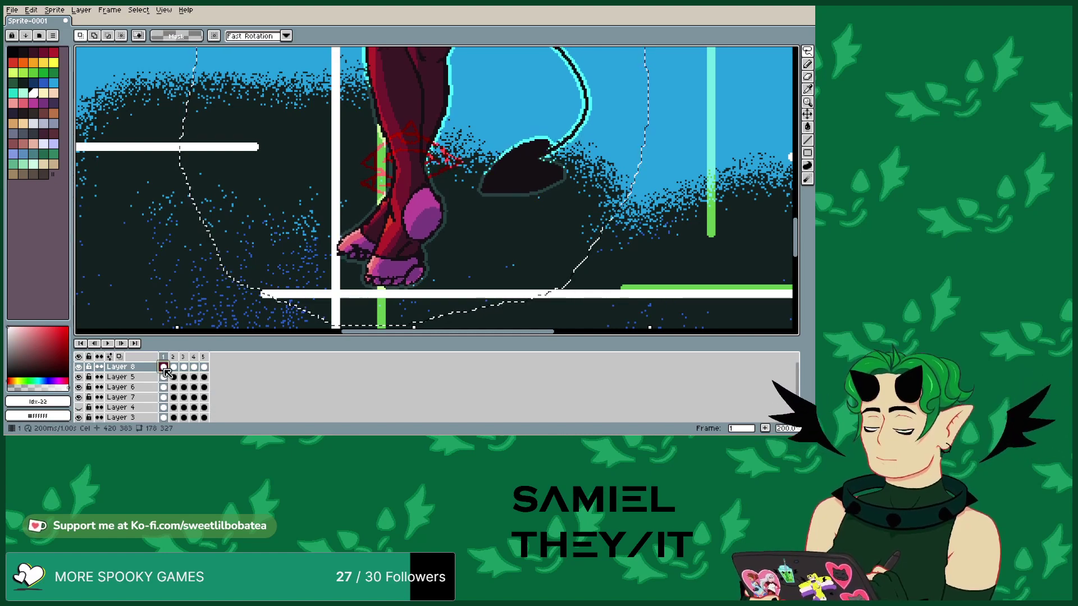
# - Play the animation and check the hovering motion on the whole figure and close up at the torso
pyautogui.click(108, 344)
pyautogui.scroll(-3, 505, 236)
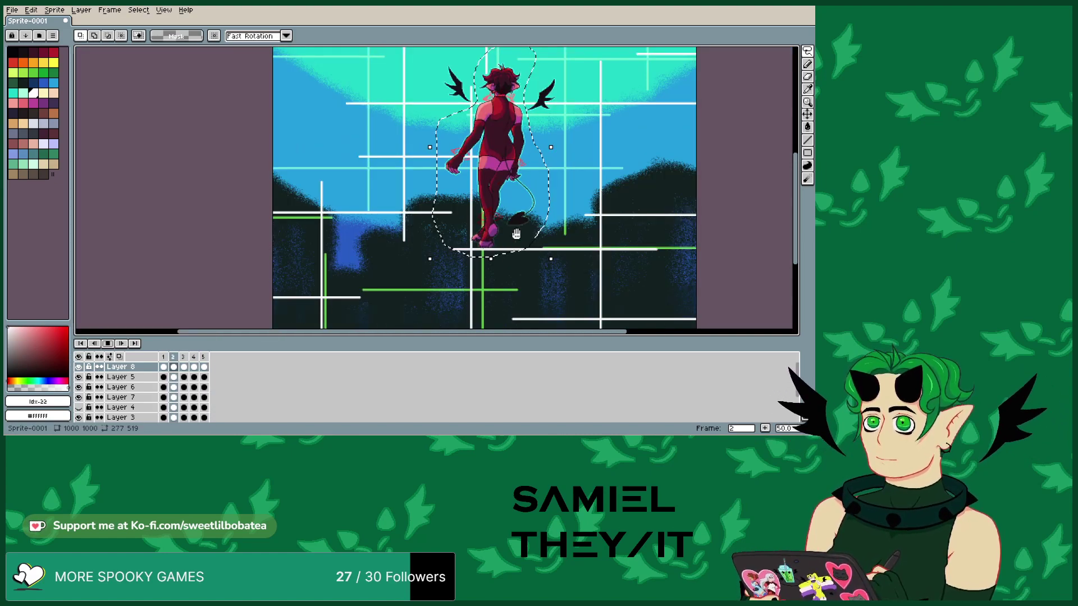
pyautogui.scroll(1, 548, 137)
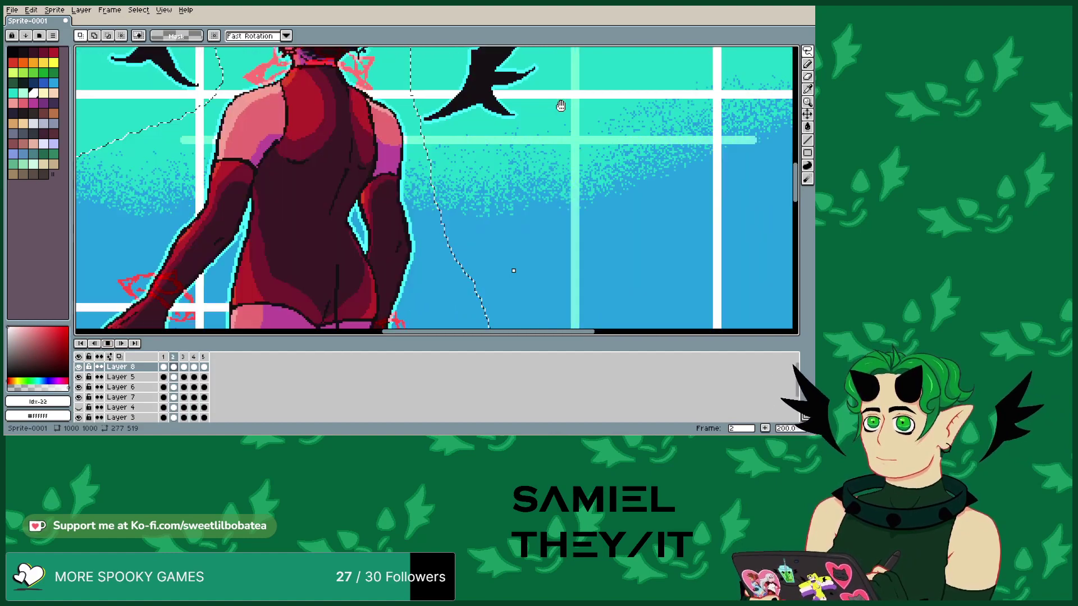
pyautogui.scroll(1, 459, 183)
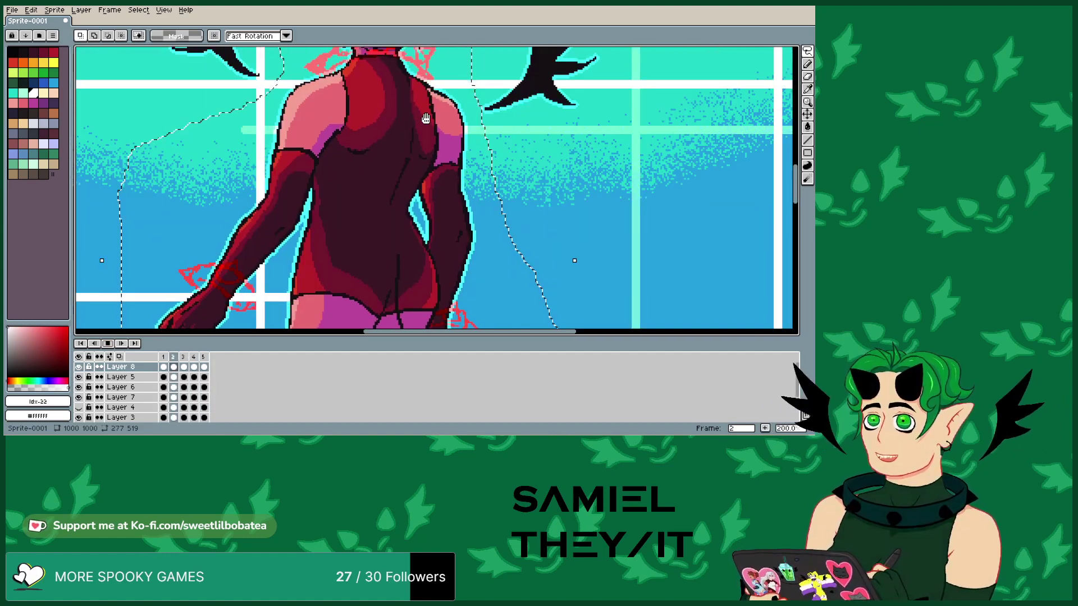
pyautogui.scroll(-1, 439, 168)
pyautogui.scroll(-1, 418, 124)
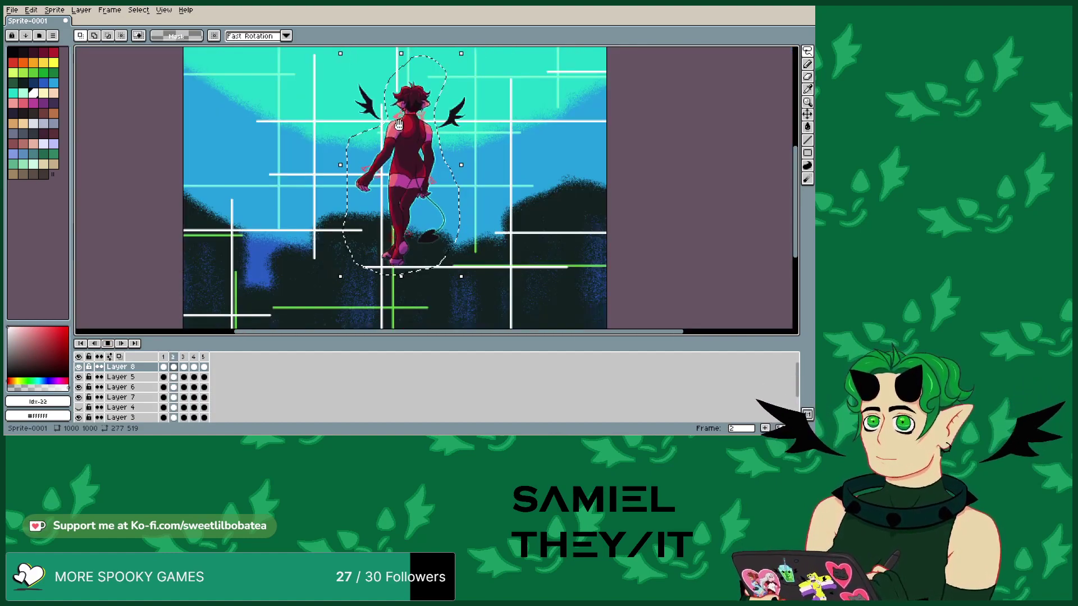
pyautogui.scroll(1, 400, 128)
pyautogui.scroll(-1, 404, 232)
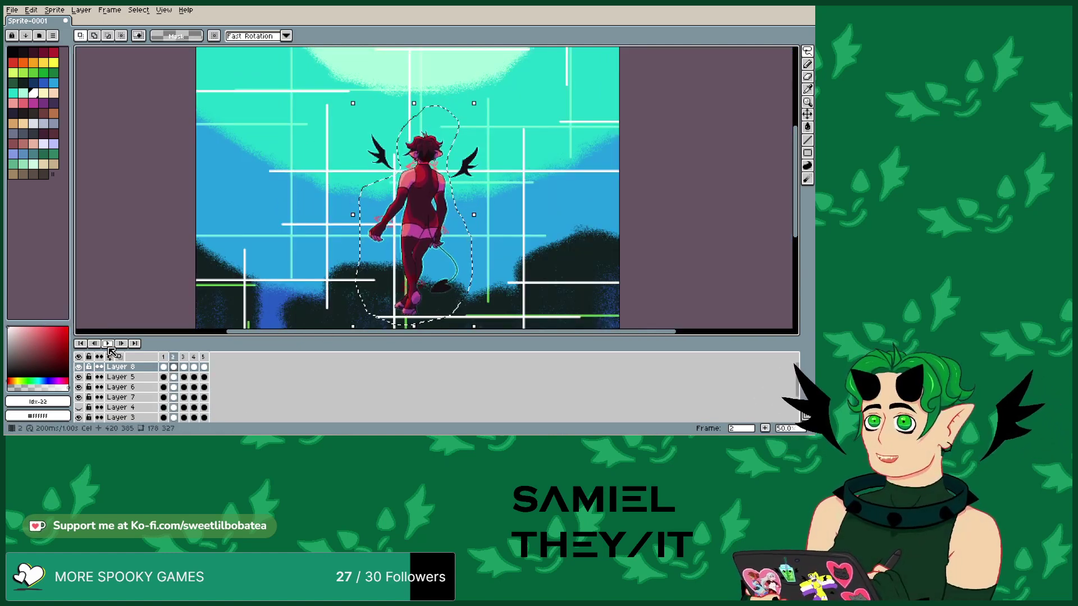
# - Set the duration of frame 1 to 300 milliseconds and play the animation to check the timing
pyautogui.doubleClick(163, 359)
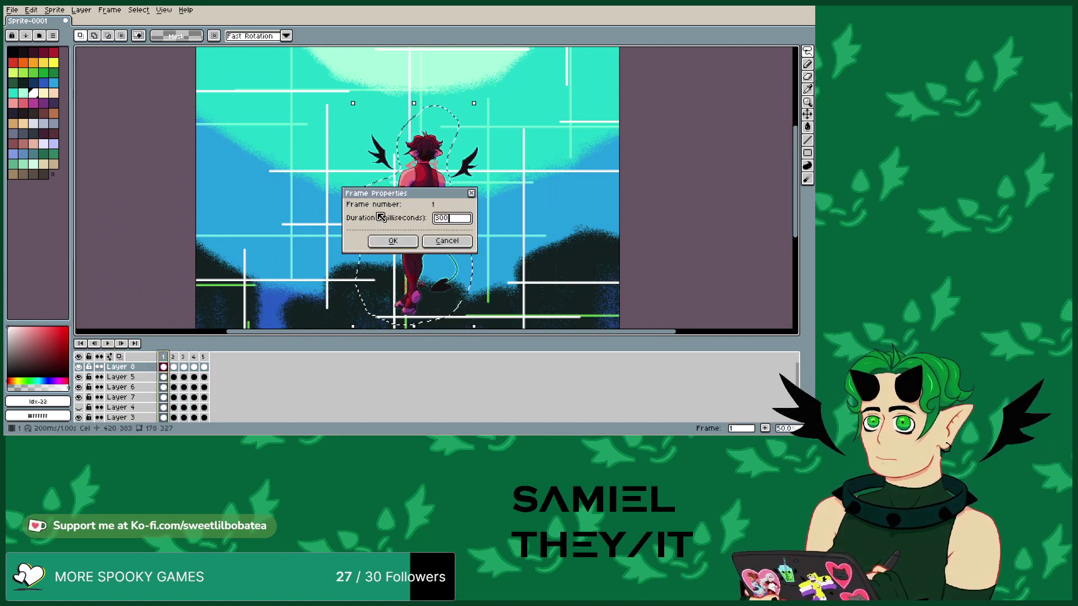
pyautogui.press('Return')
pyautogui.click(108, 344)
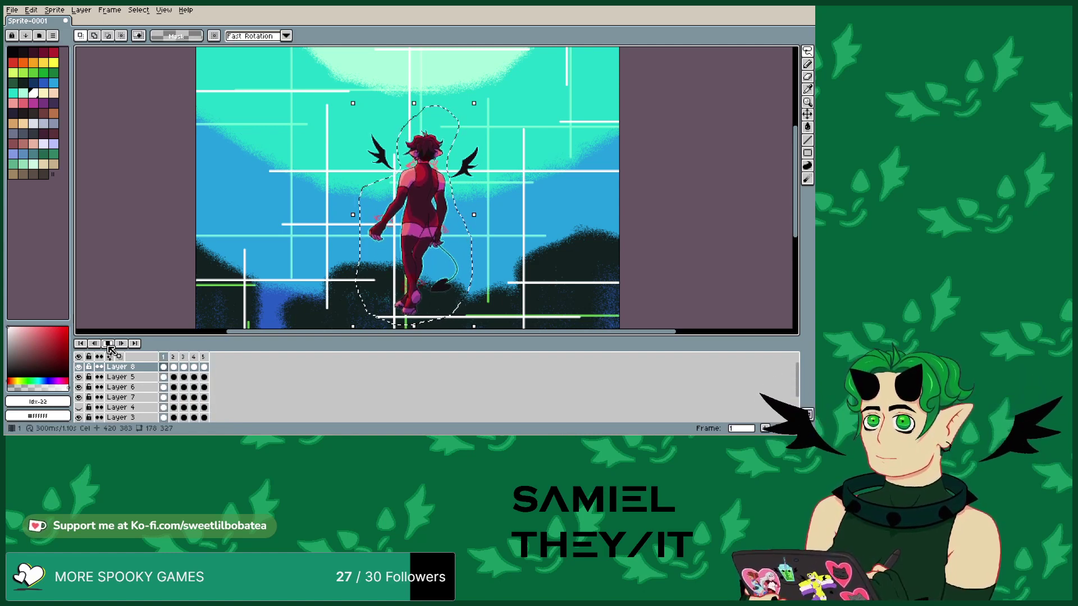
pyautogui.scroll(1, 440, 133)
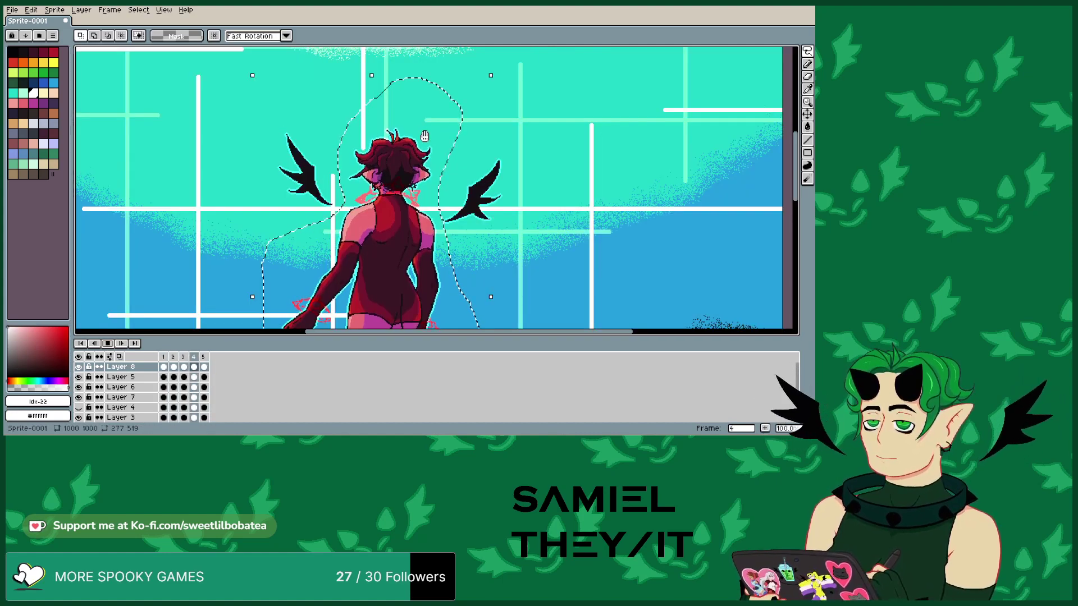
pyautogui.scroll(-1, 425, 136)
pyautogui.scroll(1, 382, 168)
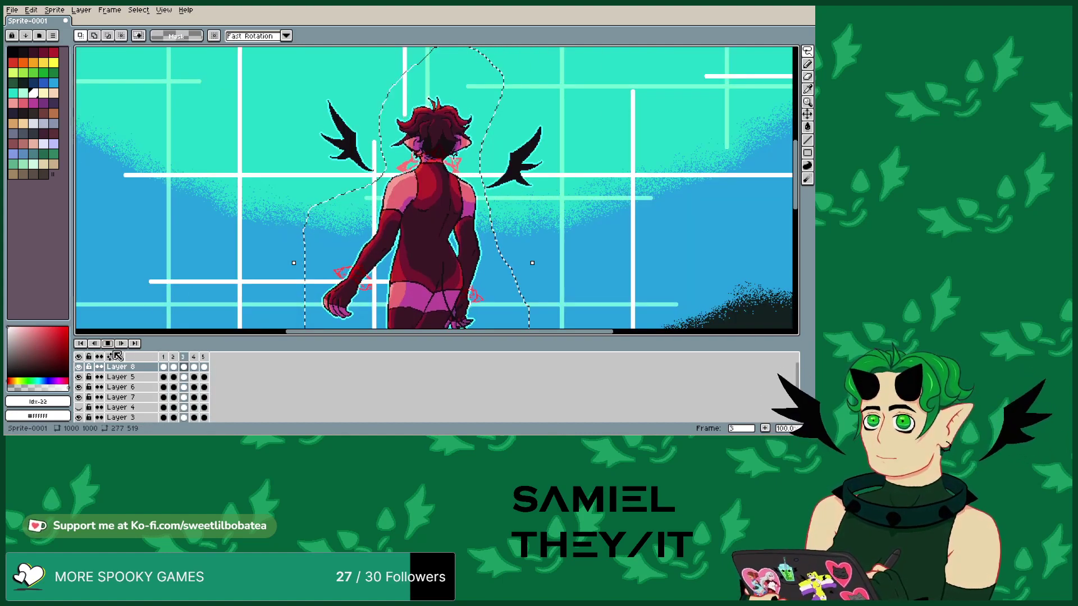
pyautogui.press('Return')
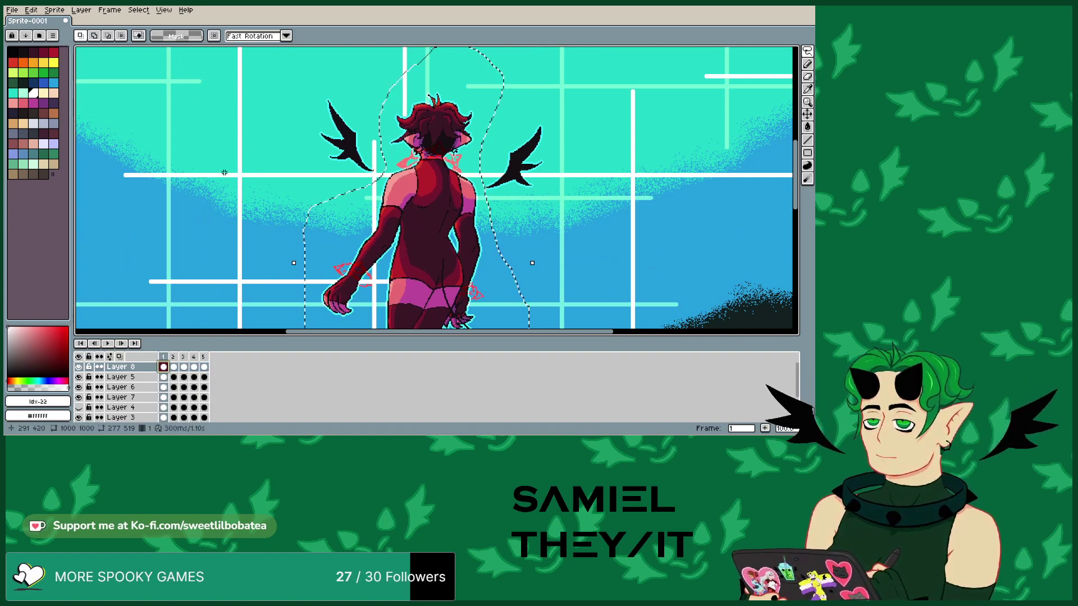
# - Clear the selection around the figure and lasso the left wing in frame 1
pyautogui.hotkey('ctrl', 'd')
pyautogui.moveTo(352, 179); pyautogui.dragTo(352, 179)
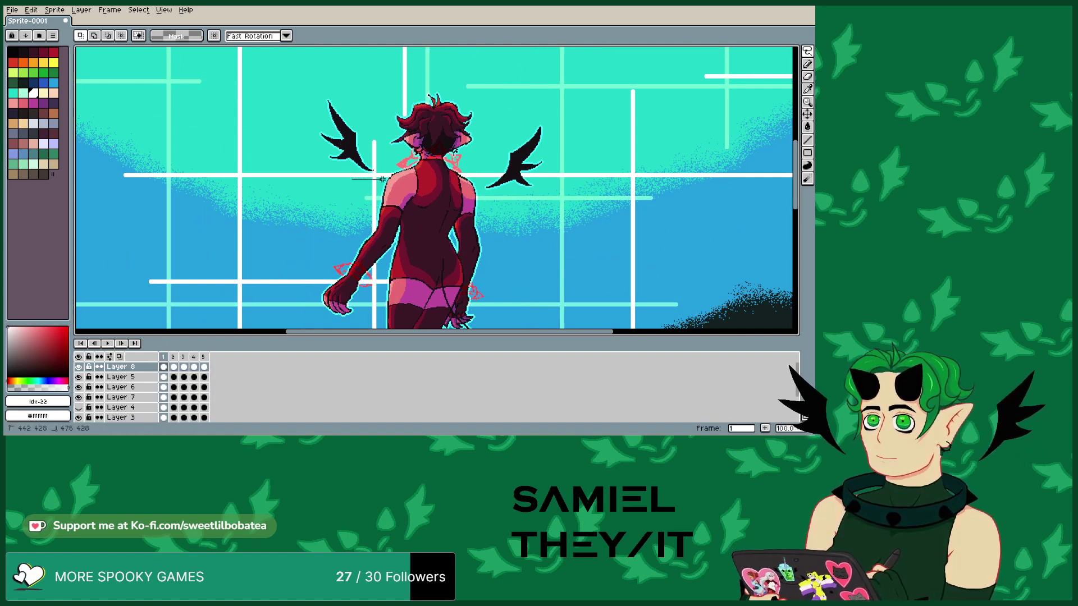
pyautogui.moveTo(345, 100)
pyautogui.mouseDown()
pyautogui.moveTo(300, 99)
pyautogui.moveTo(275, 143)
pyautogui.moveTo(312, 182)
pyautogui.moveTo(351, 179)
pyautogui.mouseUp()
pyautogui.scroll(1, 322, 122)
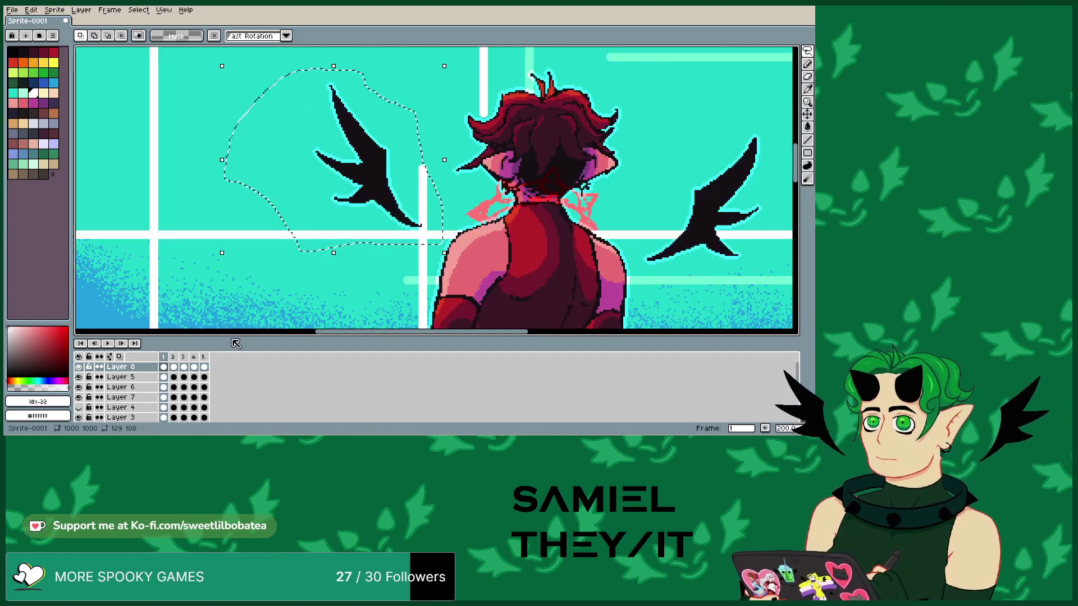
# - Try rotating the left wing on Layers 7 and 5 in frame 1 and on Layer 5 in frame 2 by about 3 degrees
pyautogui.click(163, 398)
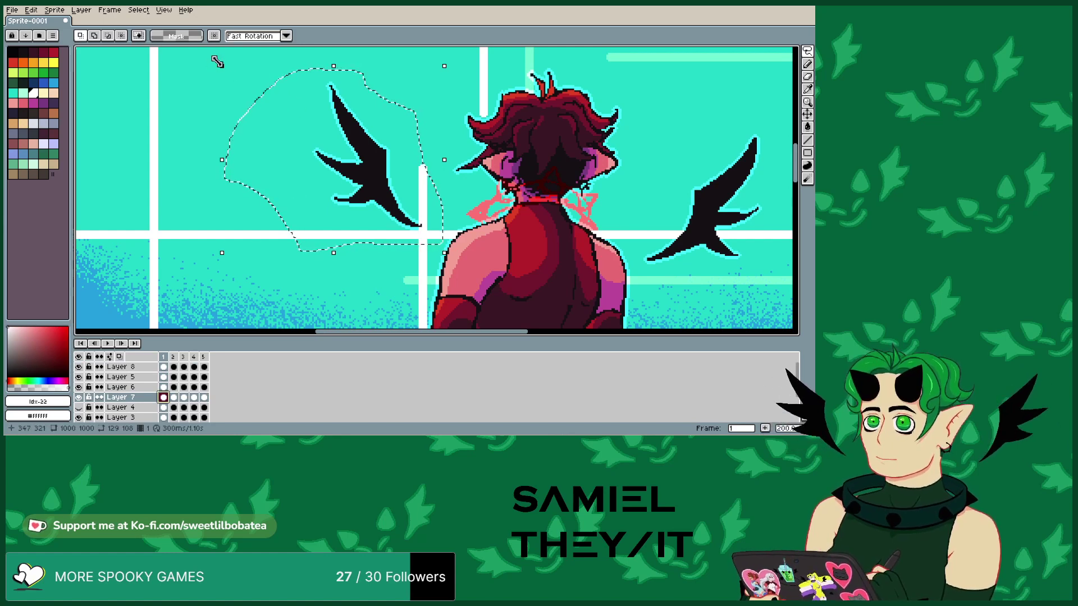
pyautogui.moveTo(215, 65); pyautogui.dragTo(214, 84)
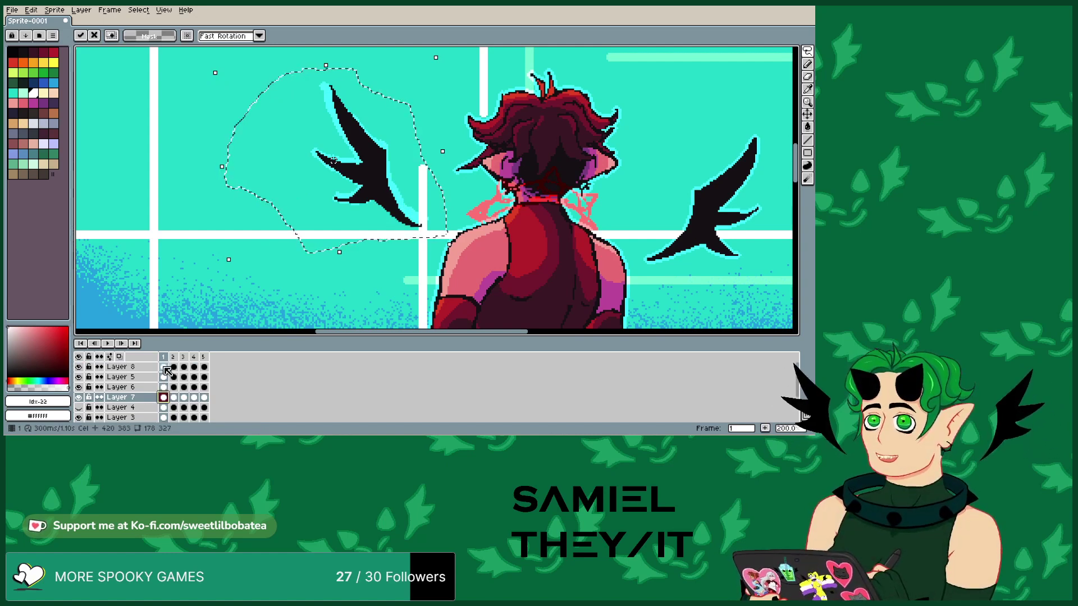
pyautogui.click(164, 377)
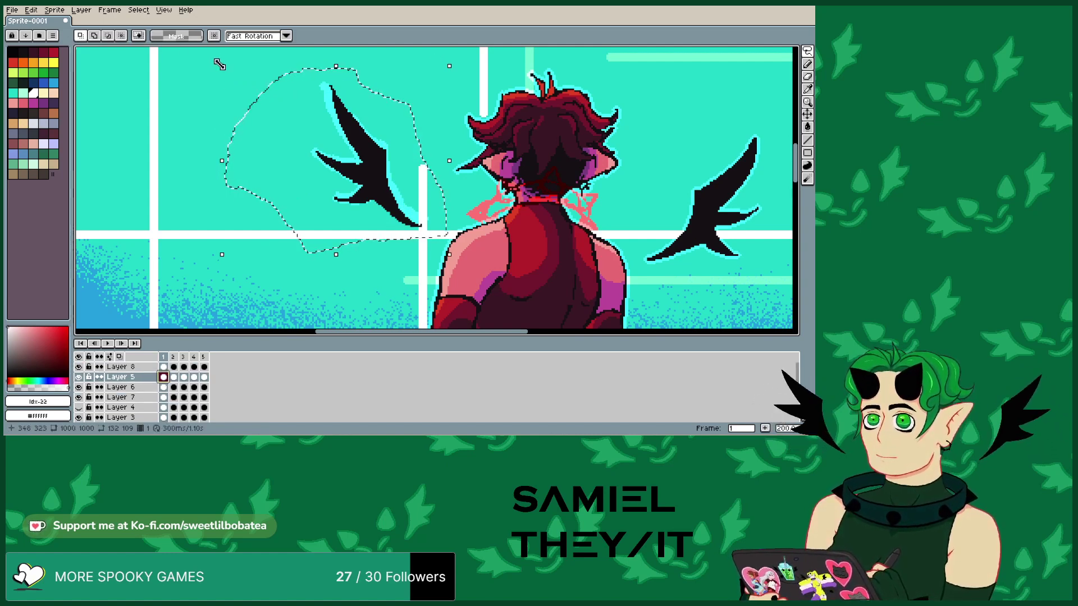
pyautogui.moveTo(220, 58); pyautogui.dragTo(225, 64)
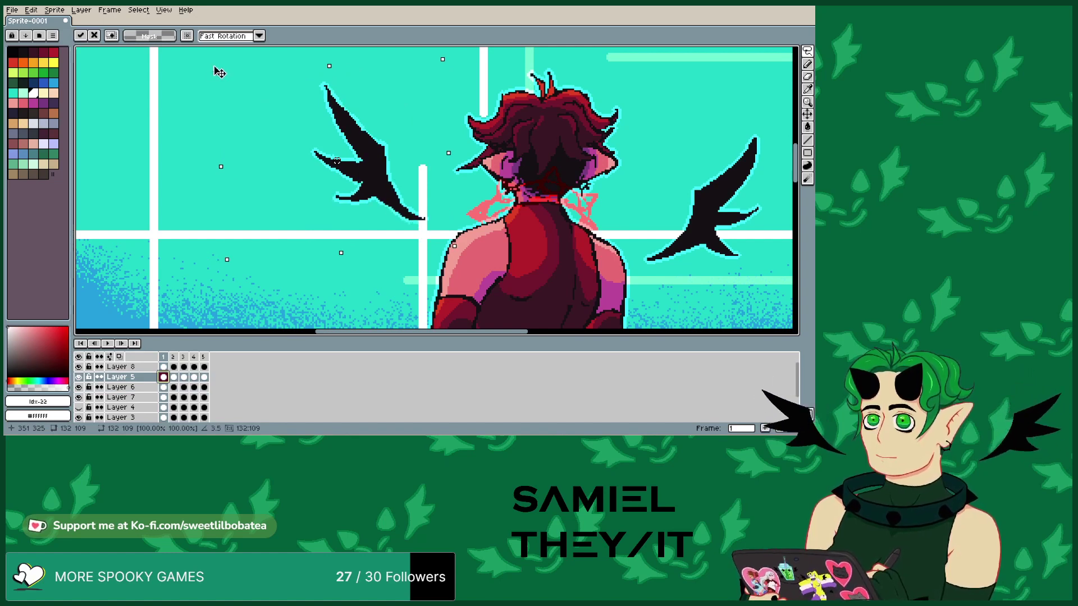
pyautogui.click(174, 378)
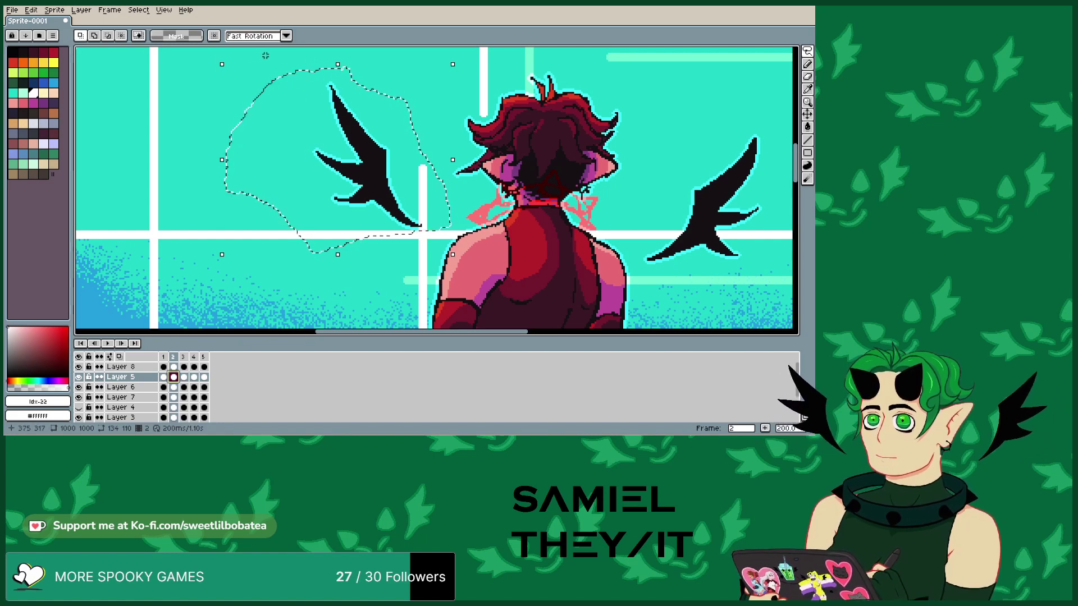
pyautogui.moveTo(224, 57); pyautogui.dragTo(225, 63)
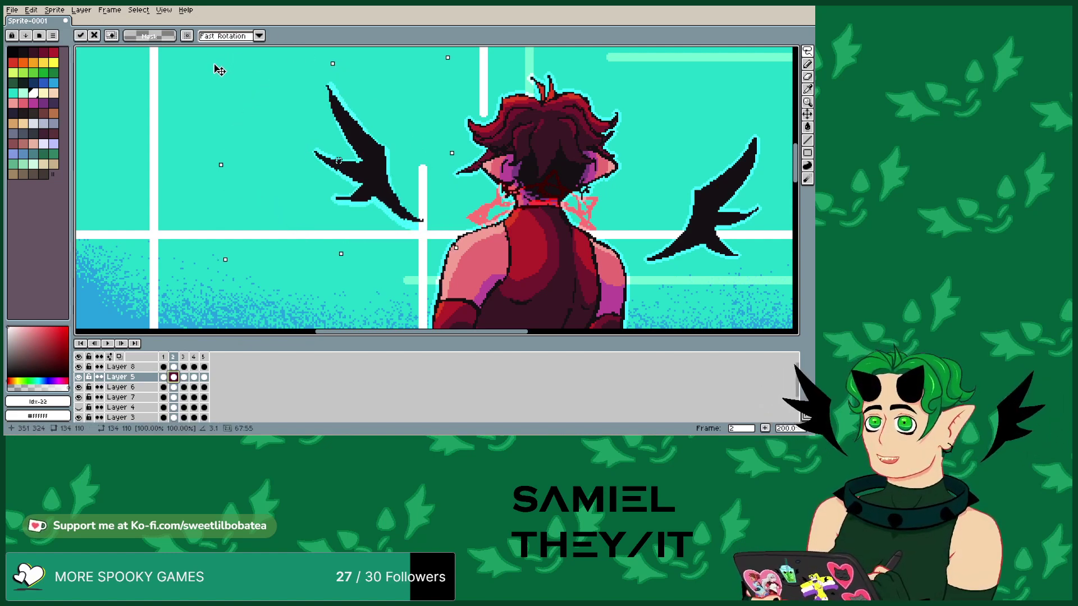
# - Undo the left wing's rotations in frames 2 and 1, back to the unrotated wing on Layer 7
pyautogui.click(31, 10)
pyautogui.click(40, 22)
pyautogui.click(31, 10)
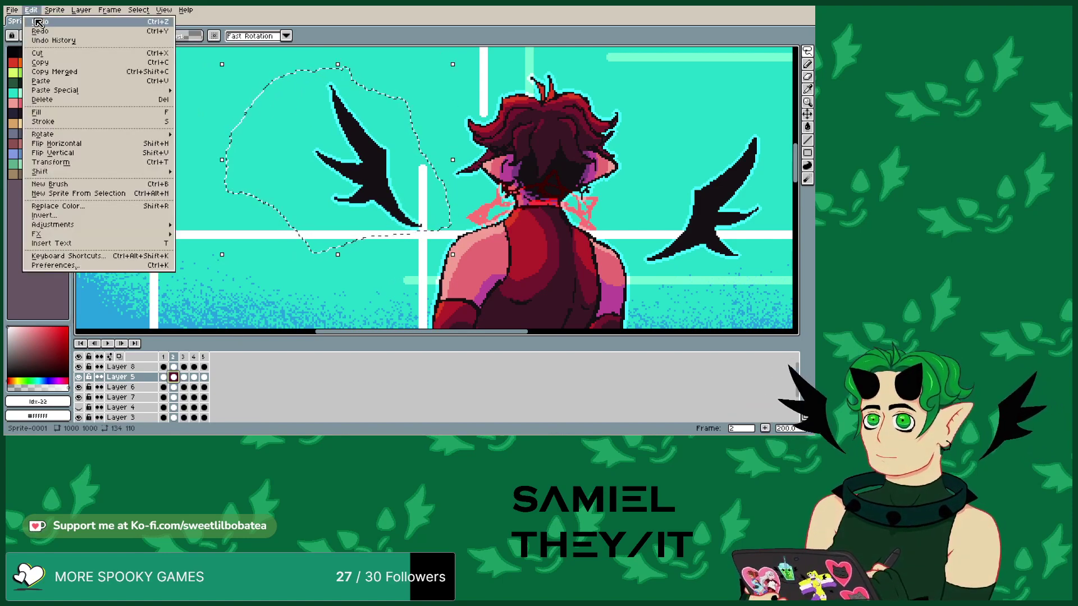
pyautogui.click(41, 21)
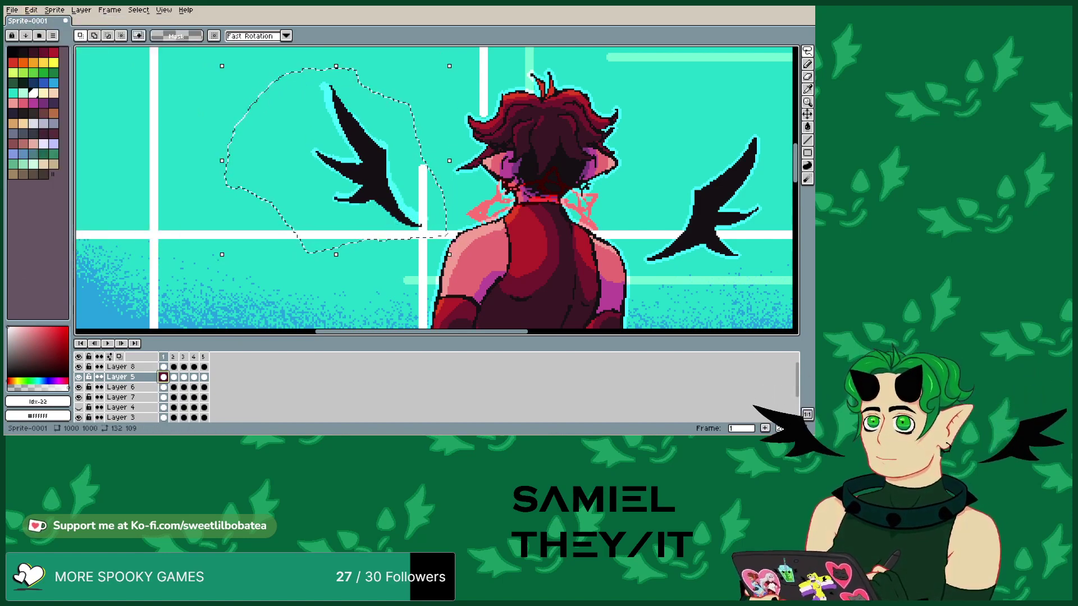
pyautogui.click(32, 10)
pyautogui.click(40, 22)
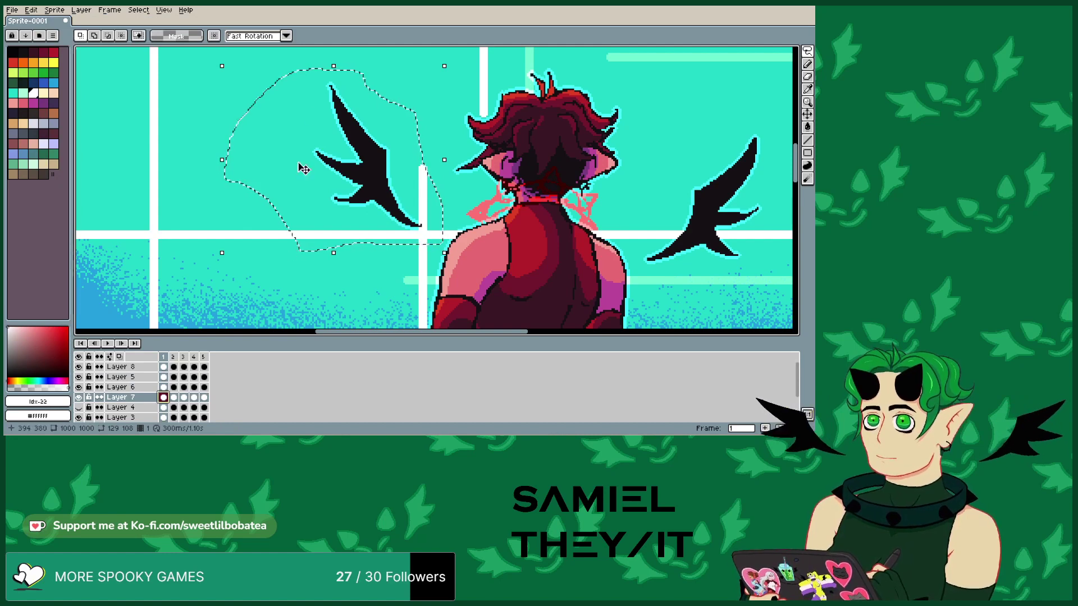
# - Replace the selection with a new lasso outline around the left wing in frame 1 on Layer 7
pyautogui.click(214, 56)
pyautogui.moveTo(252, 80)
pyautogui.mouseDown()
pyautogui.moveTo(252, 130)
pyautogui.moveTo(320, 270)
pyautogui.mouseUp()
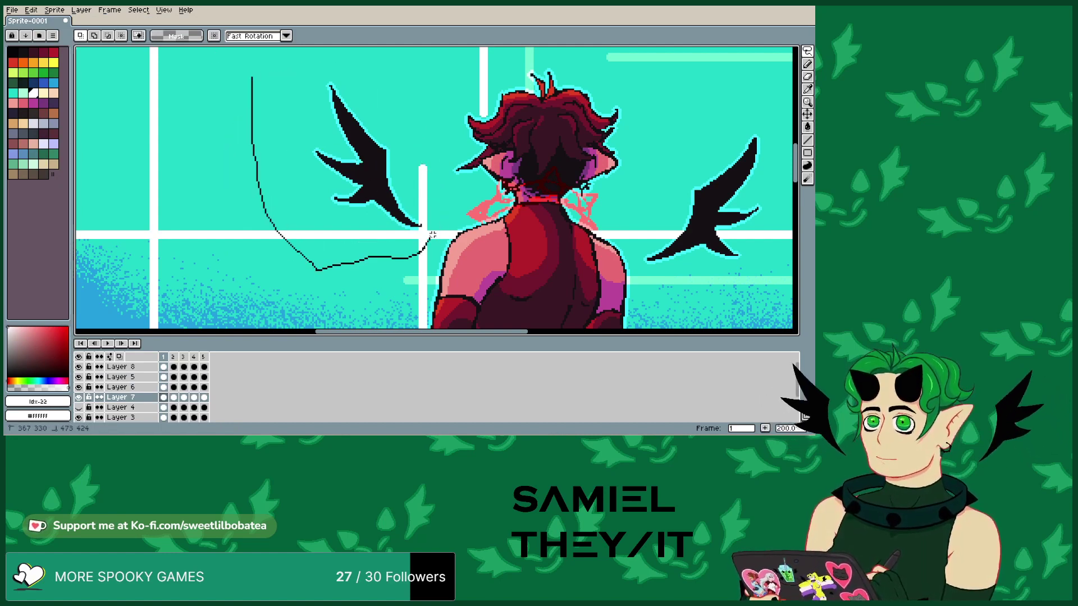
pyautogui.moveTo(279, 61); pyautogui.dragTo(274, 60)
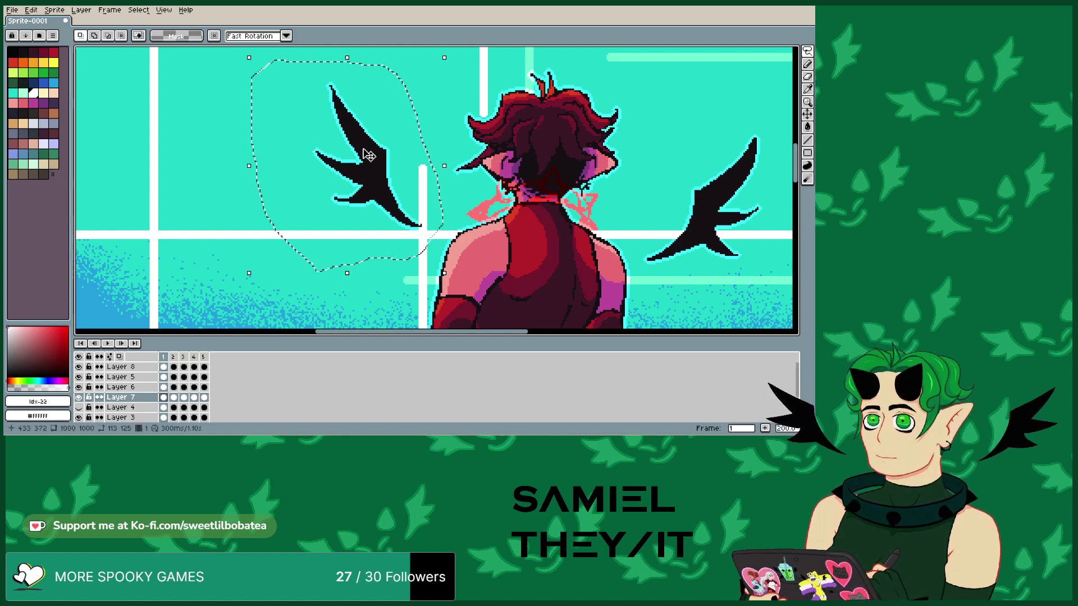
# - Try rotating the left wing's cyan outline on Layer 7 by 1.8 degrees, and undo the transformation
pyautogui.click(246, 62)
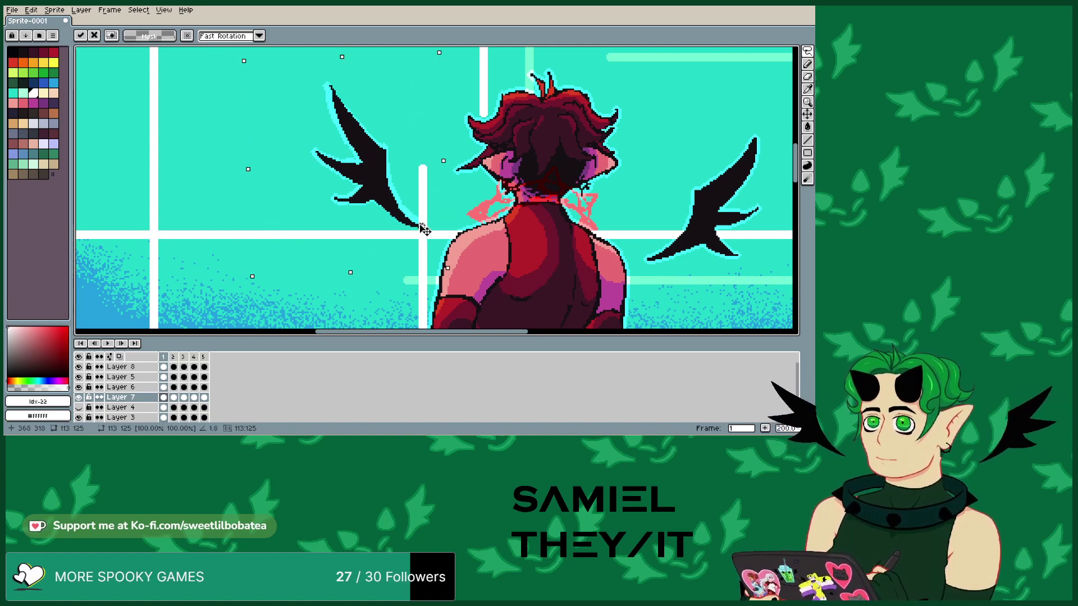
pyautogui.click(30, 9)
pyautogui.click(41, 21)
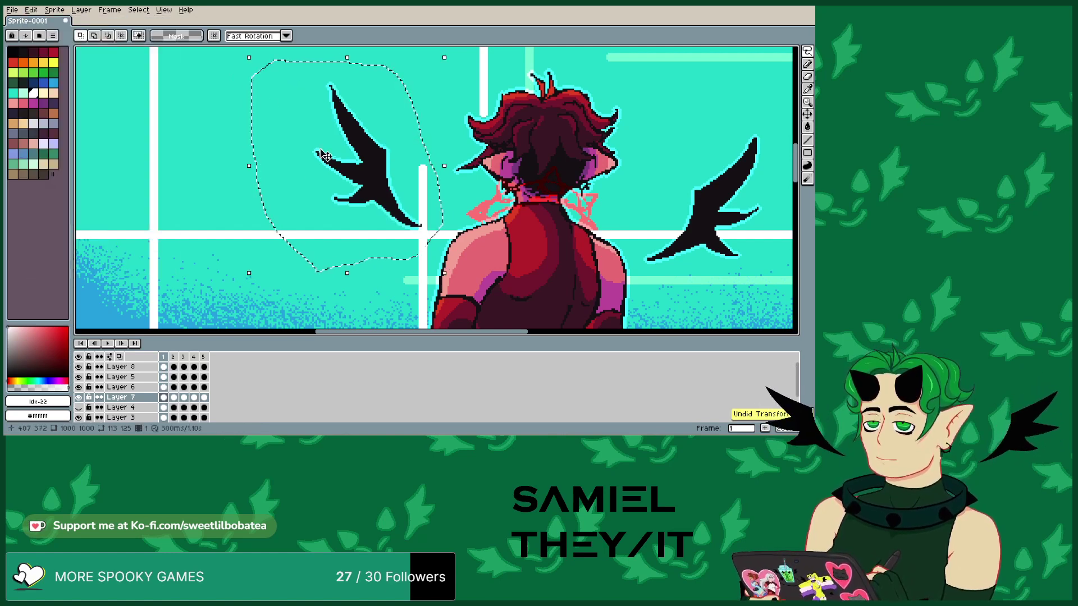
# - Move the rotation pivot to the left wing's base and rotate its cyan outline on Layer 7 counterclockwise by 2.9 degrees in frame 1
pyautogui.click(240, 53)
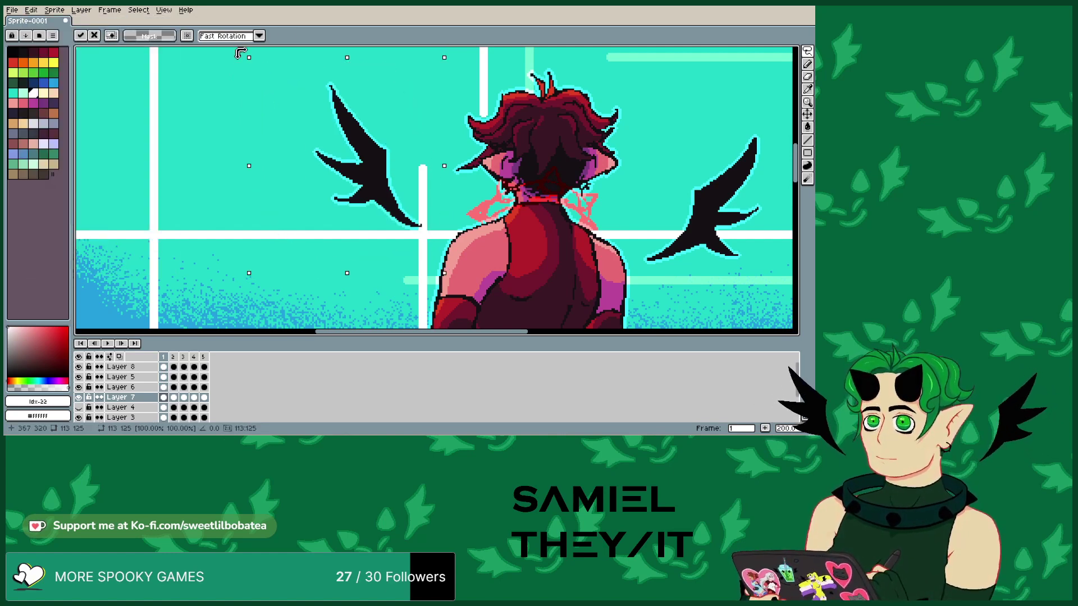
pyautogui.moveTo(247, 60); pyautogui.dragTo(242, 61)
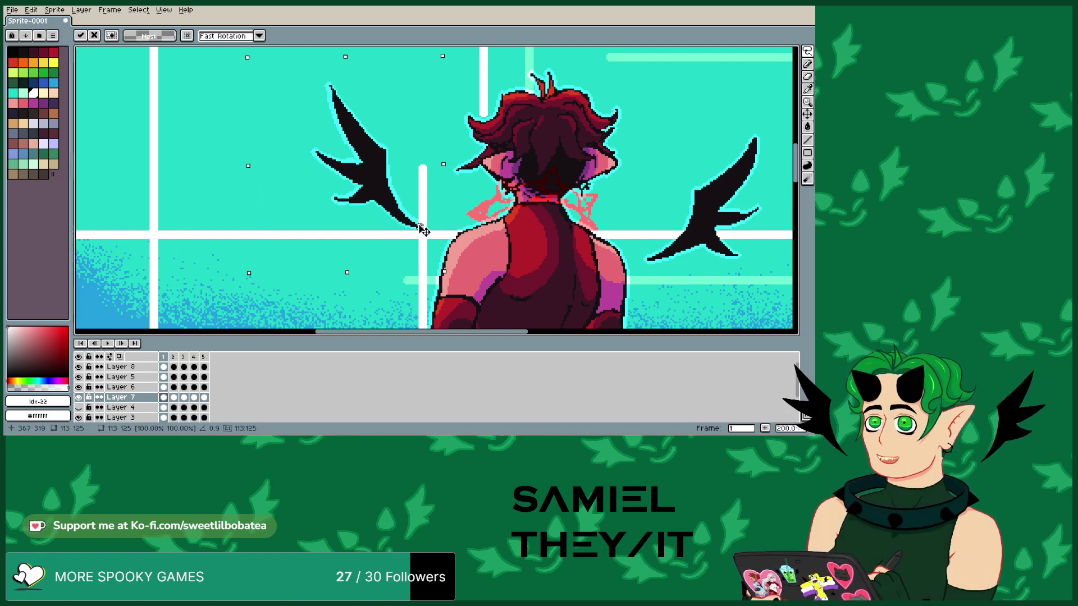
pyautogui.moveTo(424, 230)
pyautogui.mouseDown()
pyautogui.moveTo(258, 185)
pyautogui.moveTo(420, 226)
pyautogui.mouseUp()
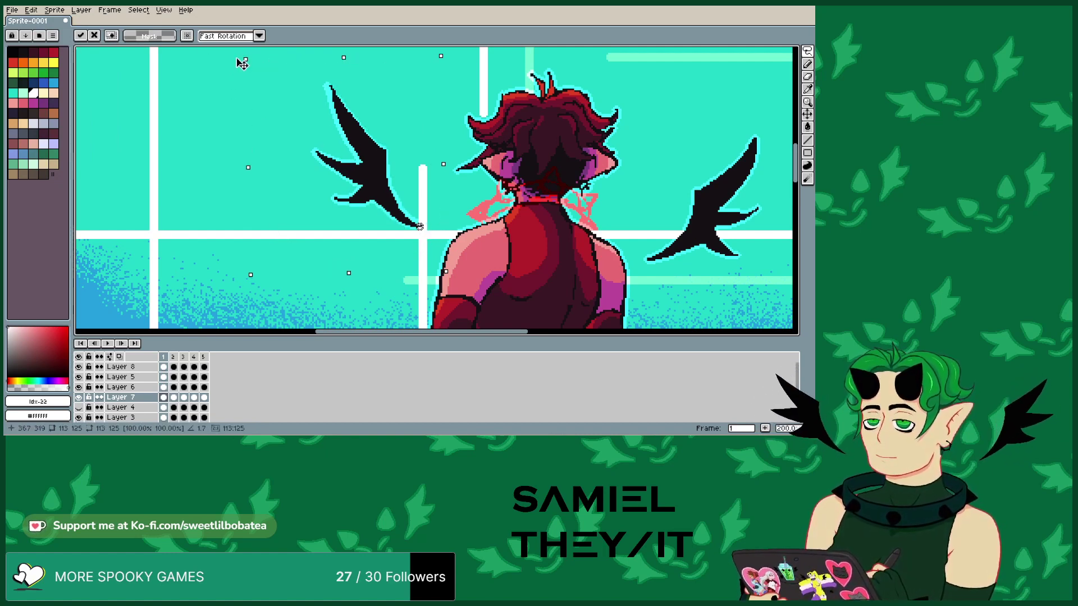
pyautogui.moveTo(242, 63); pyautogui.dragTo(242, 68)
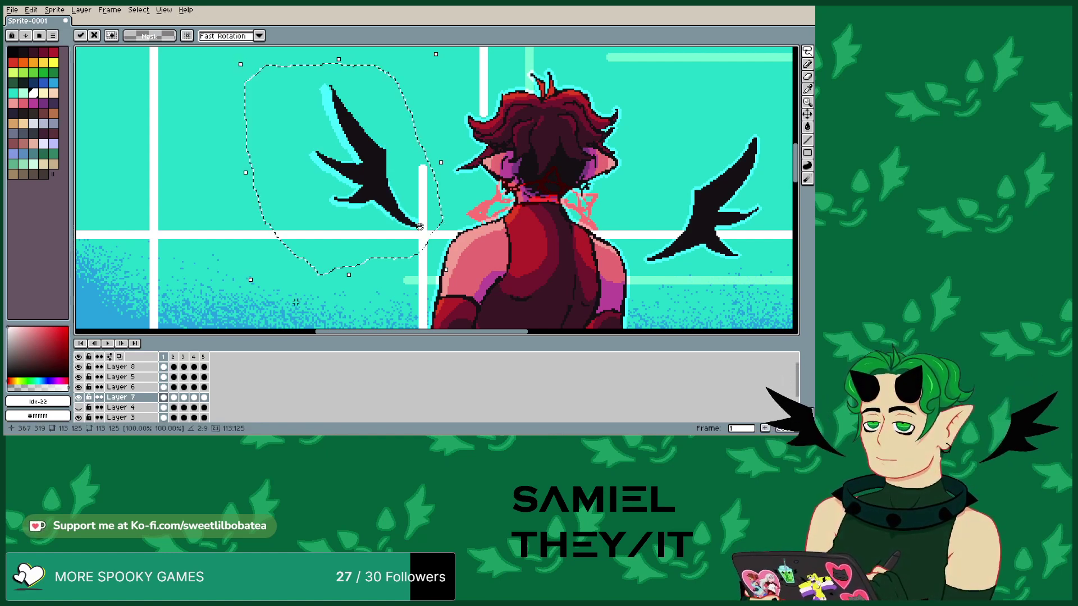
# - Try rotating the left wing on Layer 5 in frame 1 by 4.9 degrees about its center, and undo the transformation
pyautogui.click(129, 379)
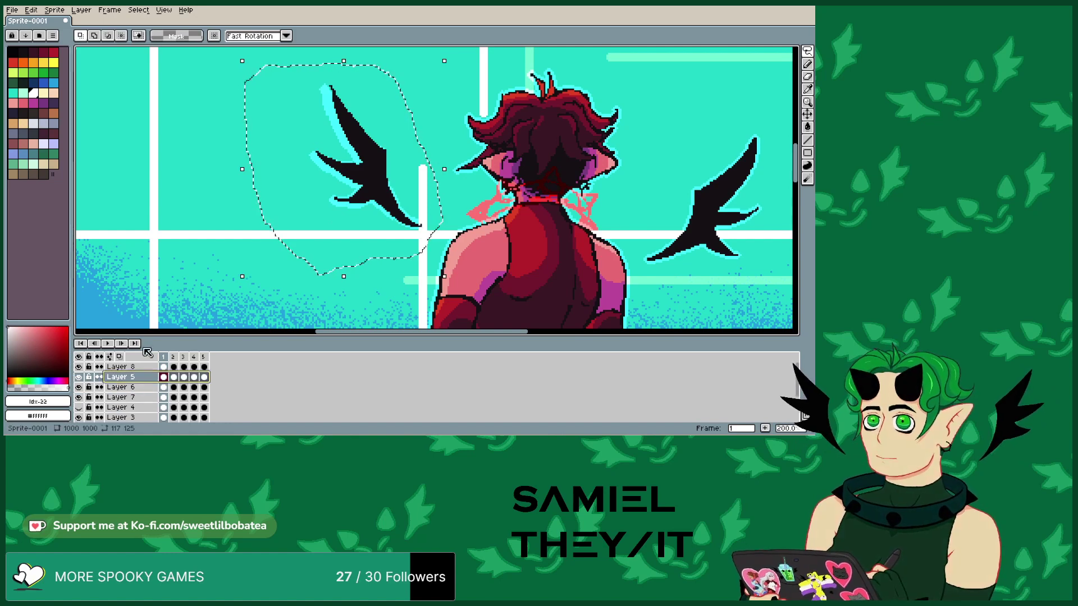
pyautogui.moveTo(237, 52); pyautogui.dragTo(240, 64)
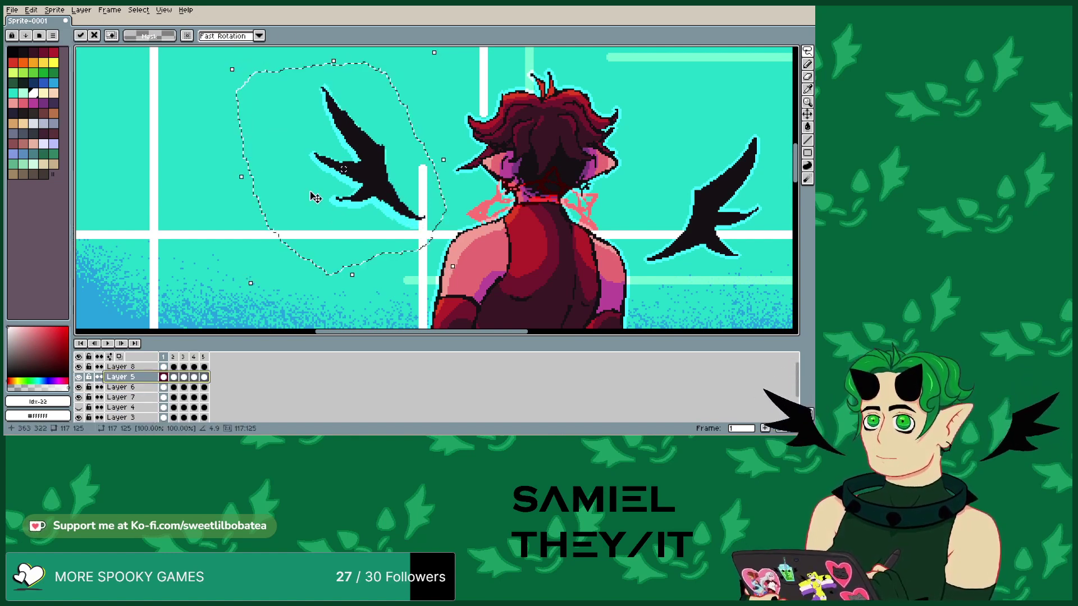
pyautogui.click(31, 9)
pyautogui.click(40, 16)
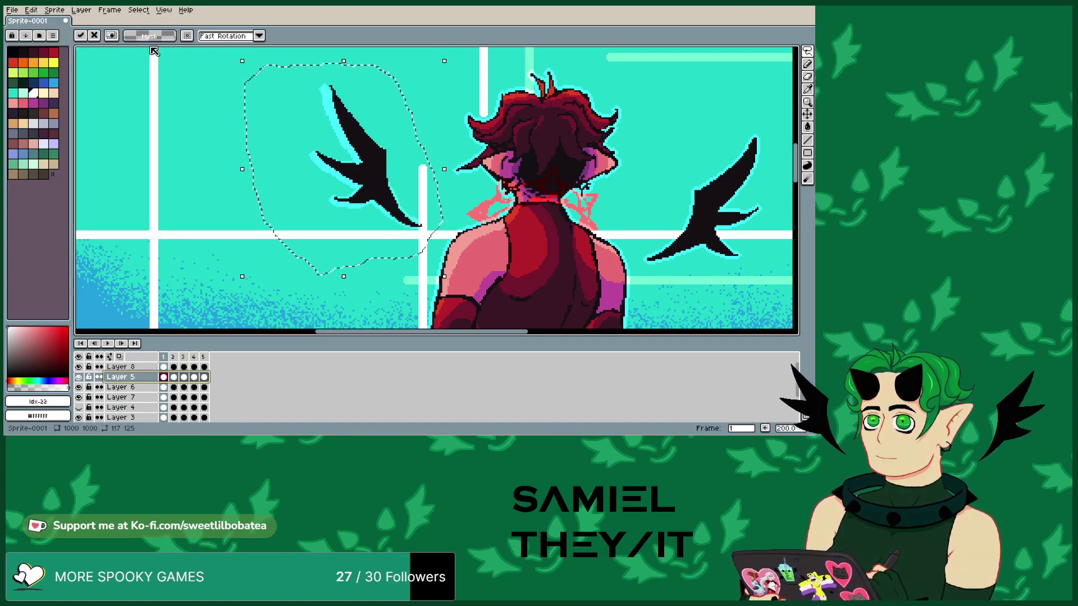
pyautogui.click(31, 9)
pyautogui.click(46, 22)
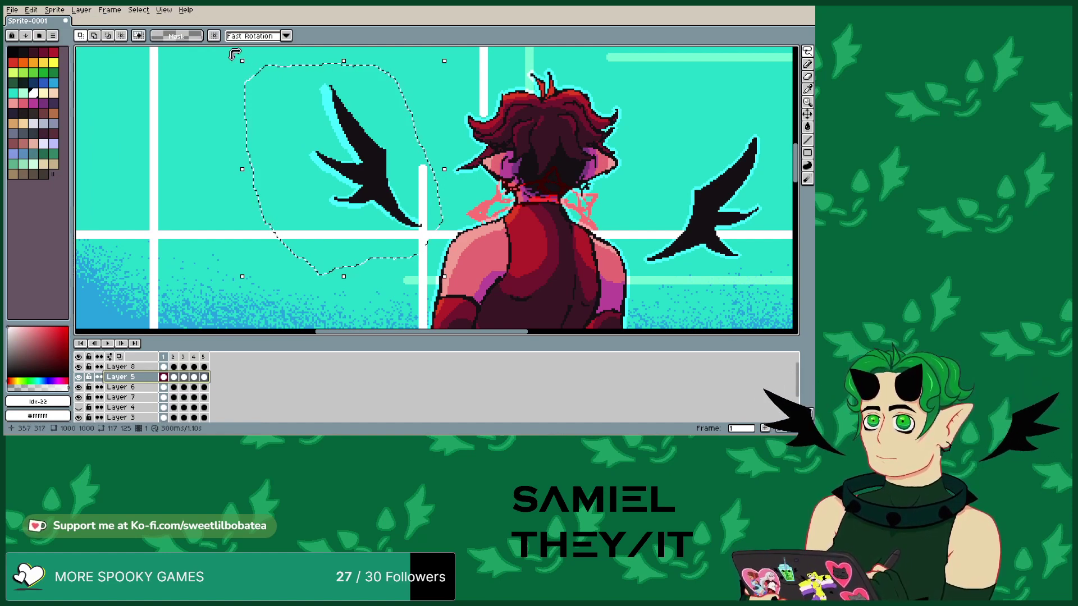
# - Move the rotation pivot to the left wing's base and rotate the wing on Layer 5 slightly counterclockwise in frame 1
pyautogui.click(238, 58)
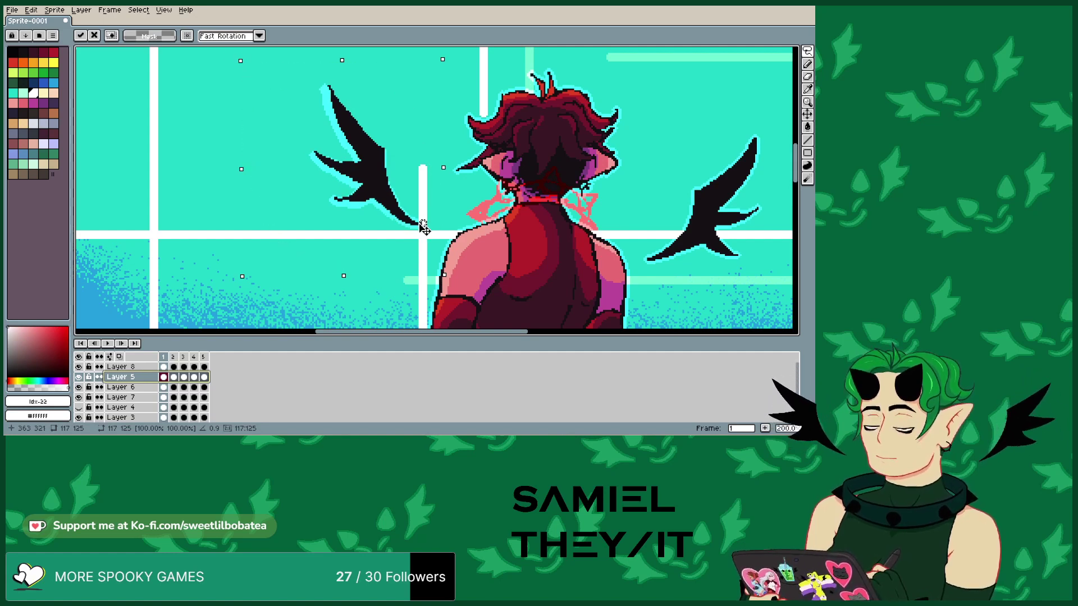
pyautogui.moveTo(422, 230); pyautogui.dragTo(238, 58)
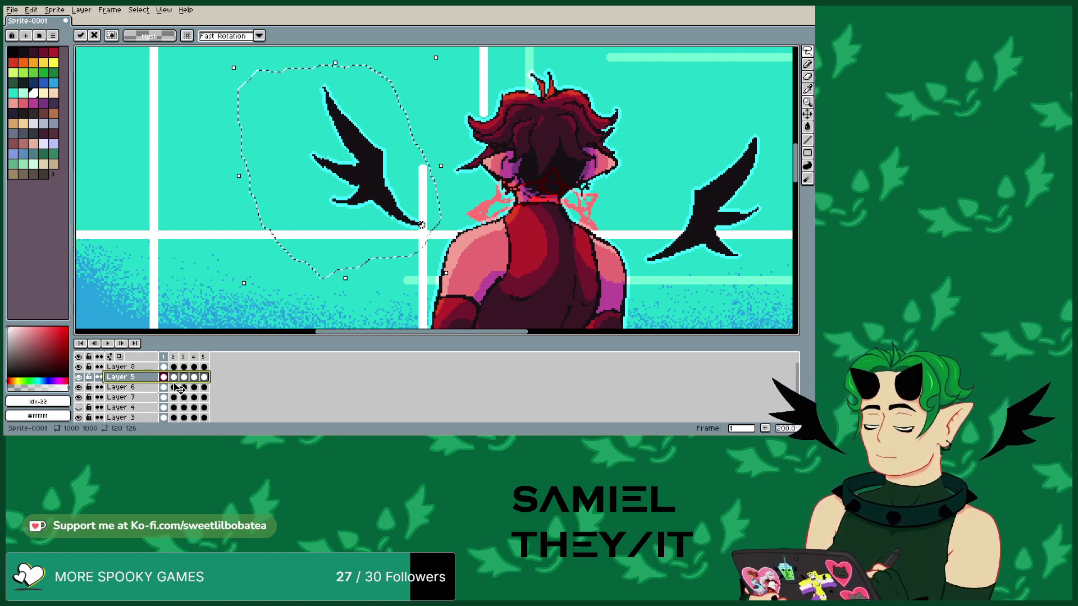
pyautogui.click(174, 378)
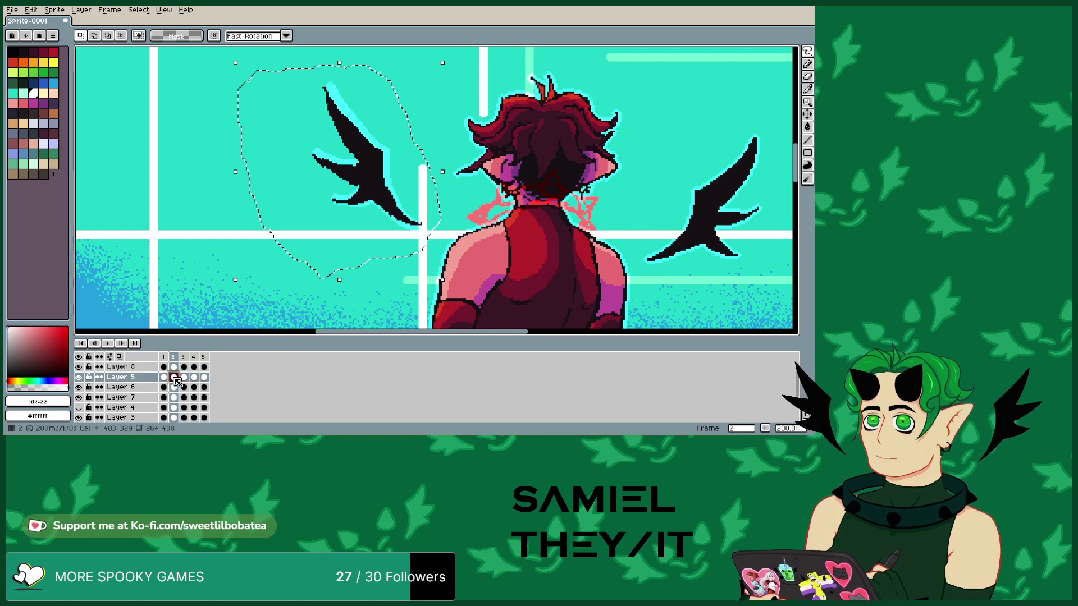
# - Compare the left wing against its cyan outline across frames 1, 2 and 3, and clear the selection
pyautogui.click(165, 377)
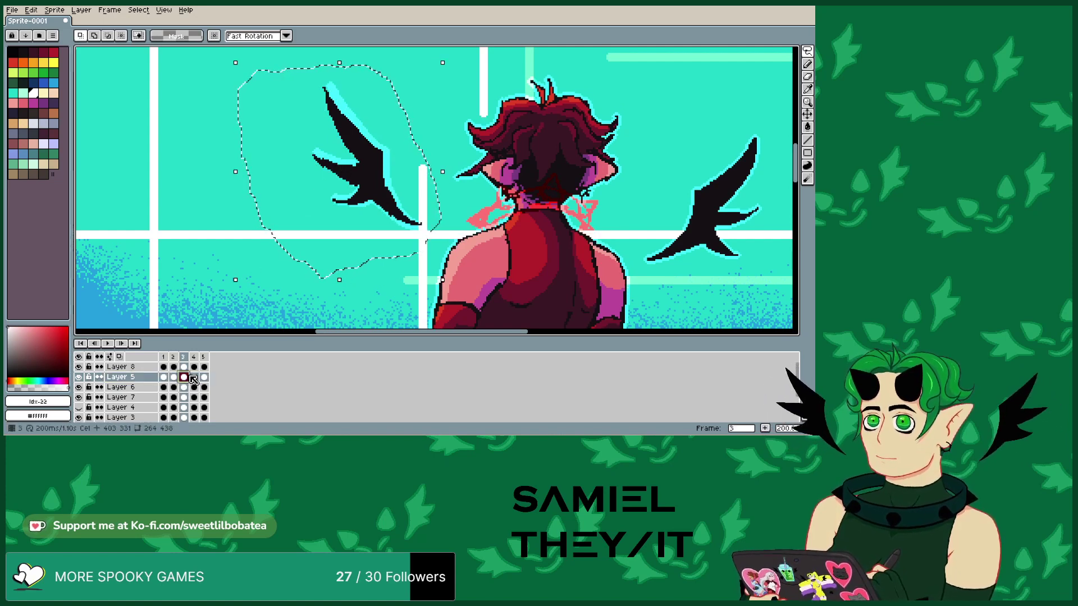
pyautogui.click(174, 378)
pyautogui.click(164, 378)
pyautogui.click(174, 378)
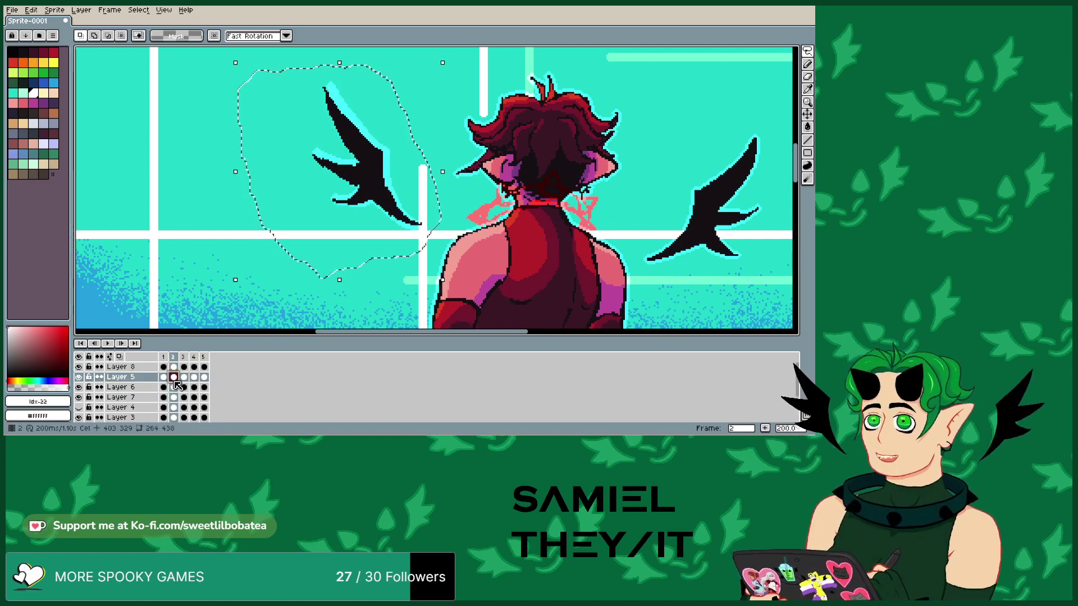
pyautogui.click(184, 378)
pyautogui.click(164, 377)
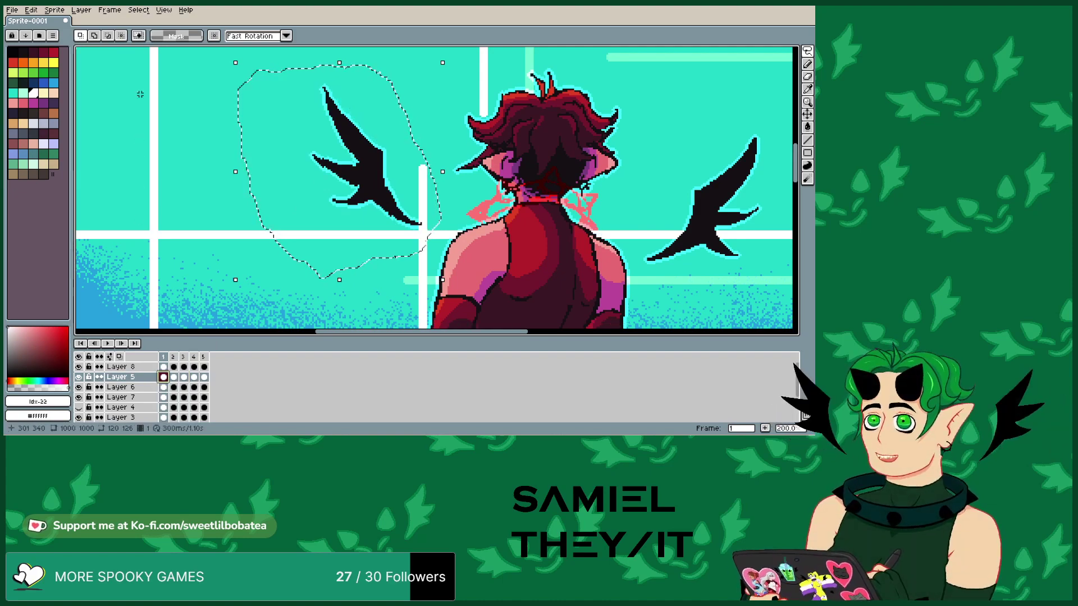
pyautogui.hotkey('ctrl', 'd')
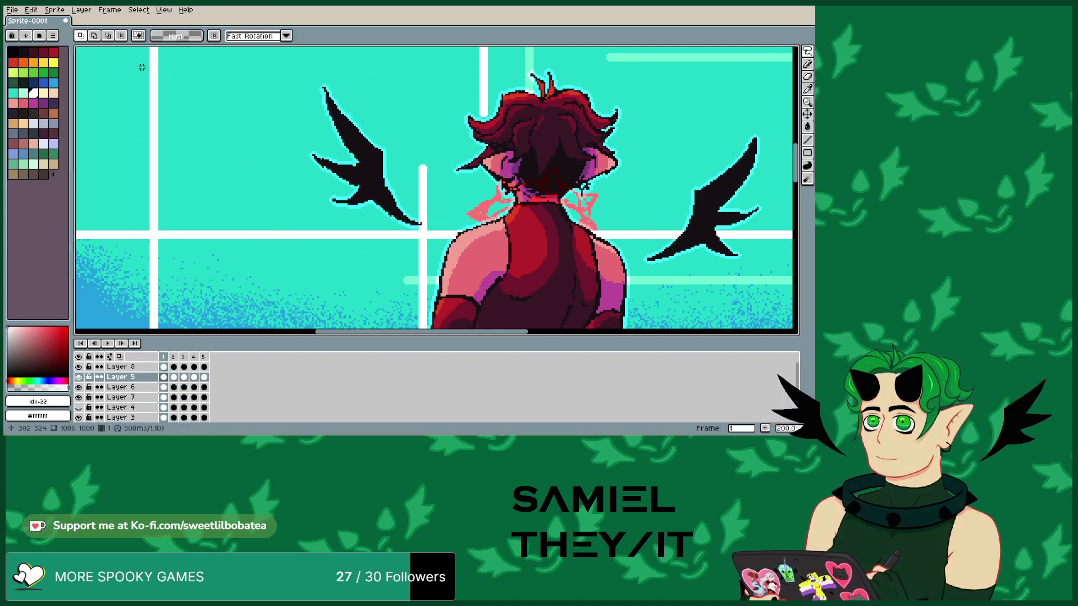
# - Undo the deselection and the left wing's rotation on Layer 5 in frame 1
pyautogui.click(174, 377)
pyautogui.click(32, 10)
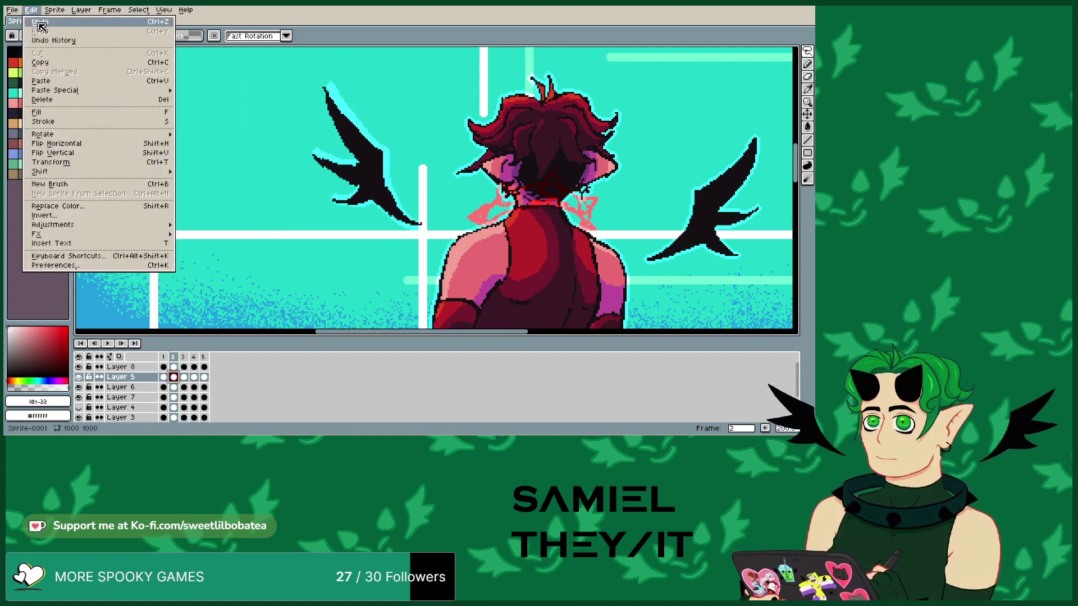
pyautogui.click(35, 20)
pyautogui.click(32, 10)
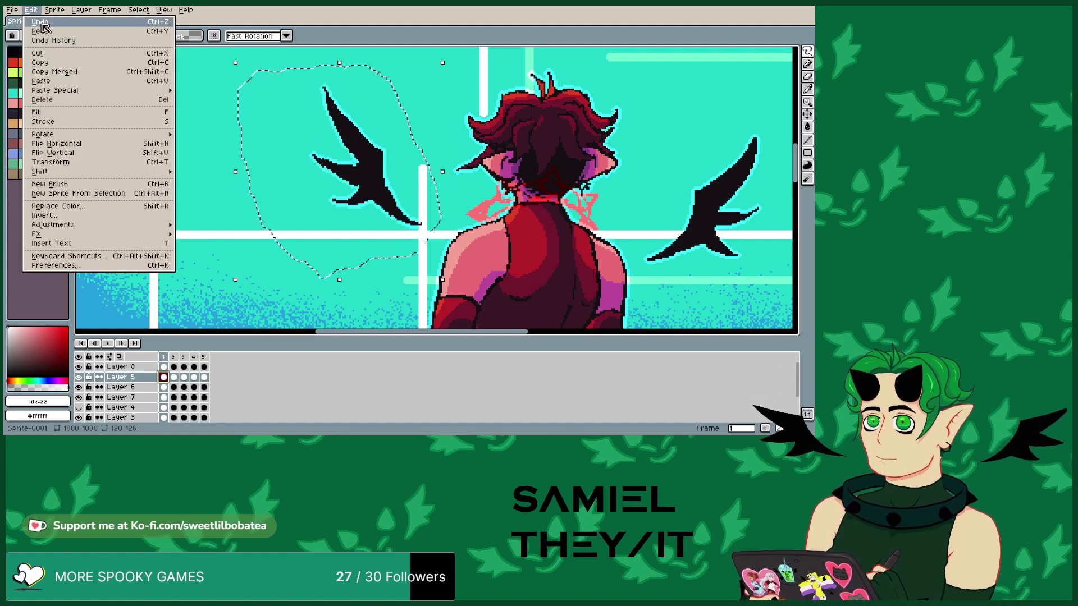
pyautogui.click(44, 23)
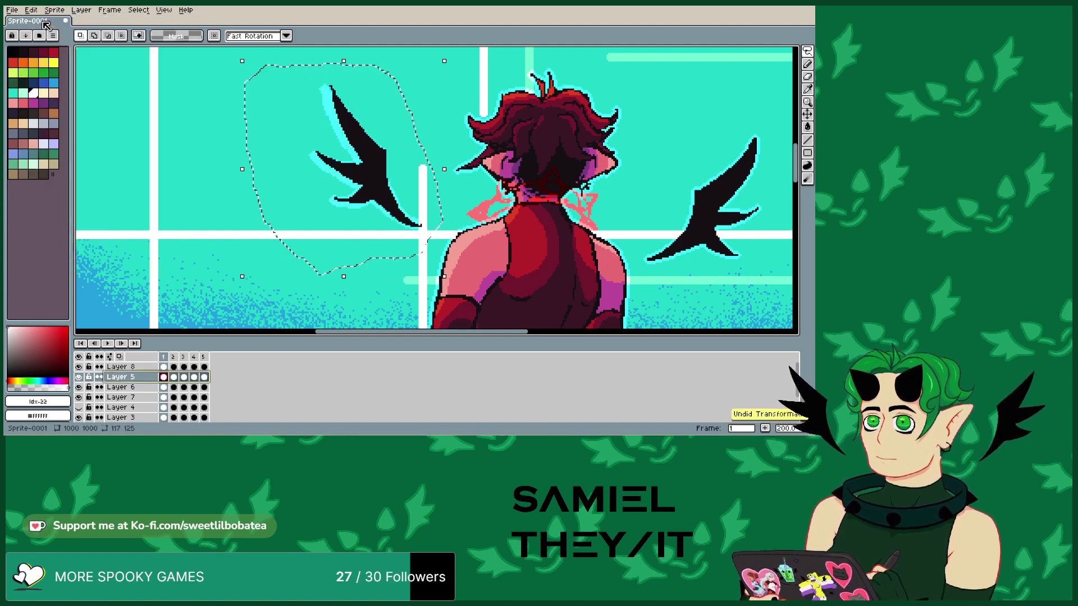
# - Rotate the left wing on Layer 5 in frame 1 counterclockwise by 2.8 degrees about its base, and show frame 2 with onion skinning
pyautogui.click(163, 377)
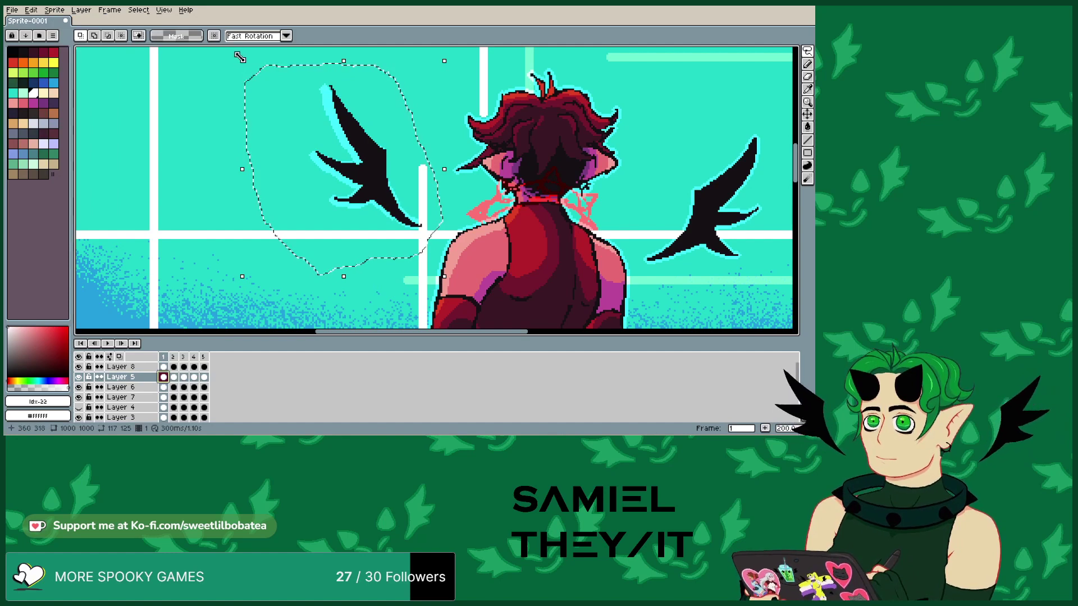
pyautogui.moveTo(238, 53); pyautogui.dragTo(238, 54)
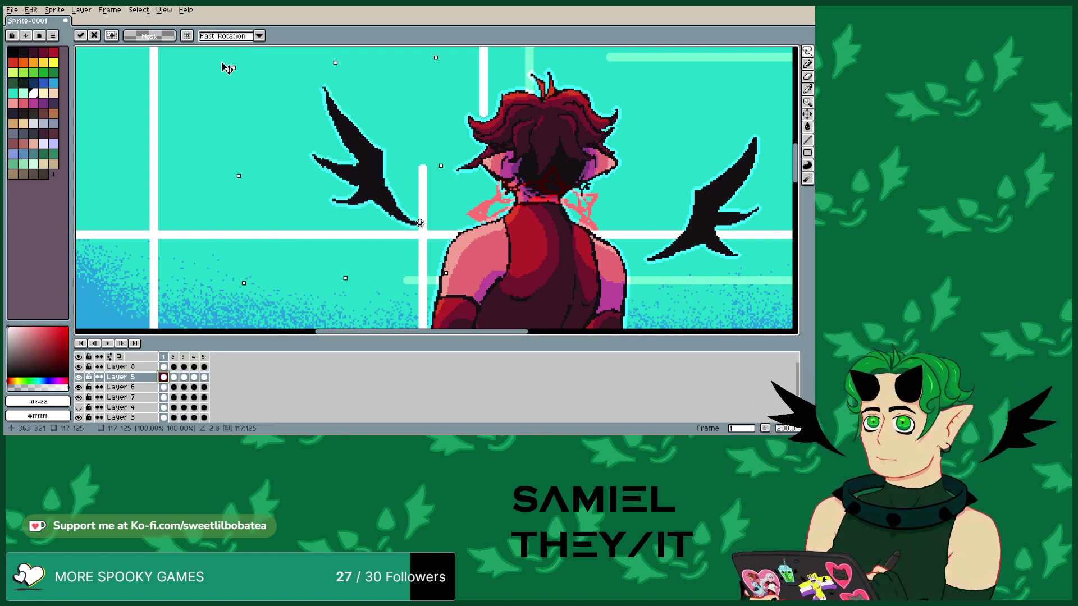
pyautogui.click(173, 377)
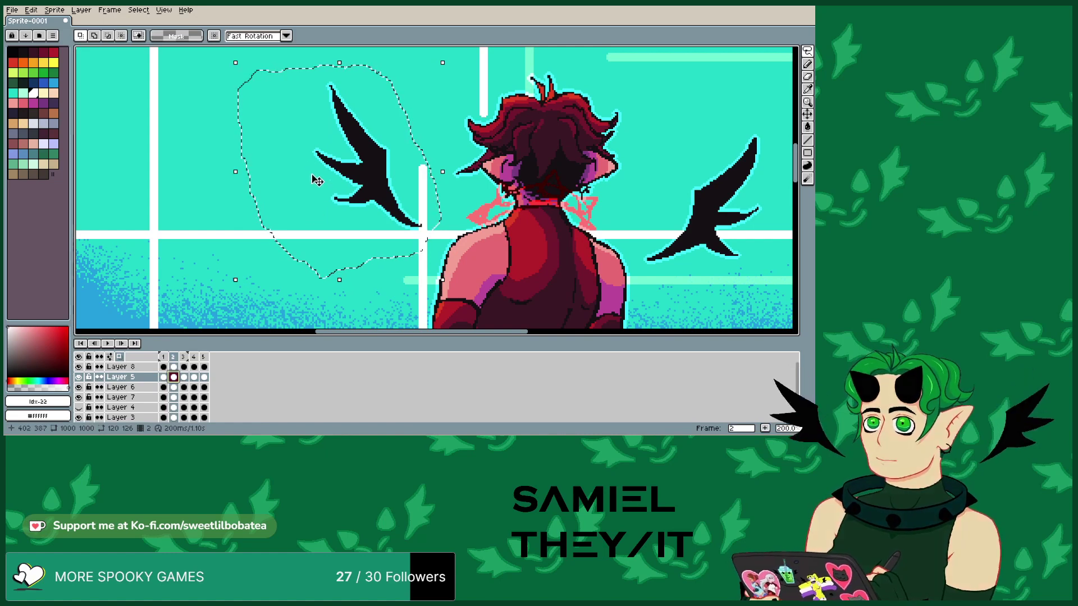
# - Hide Layer 1, Layer 2 and Layer 3 to leave the figure and wings on a plain background
pyautogui.scroll(-1, 122, 418)
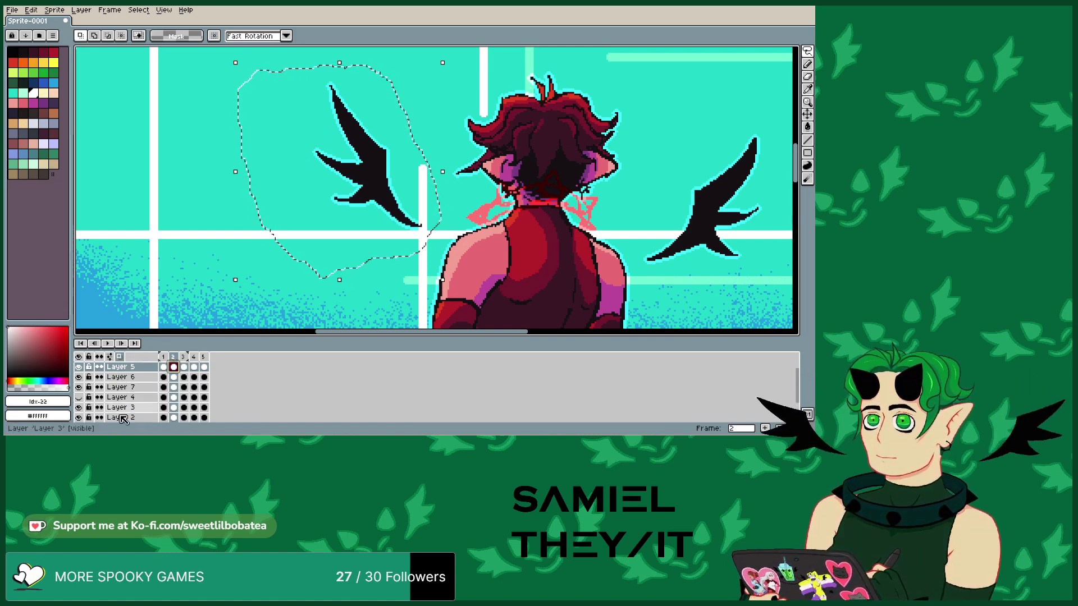
pyautogui.scroll(-2, 113, 410)
pyautogui.click(79, 408)
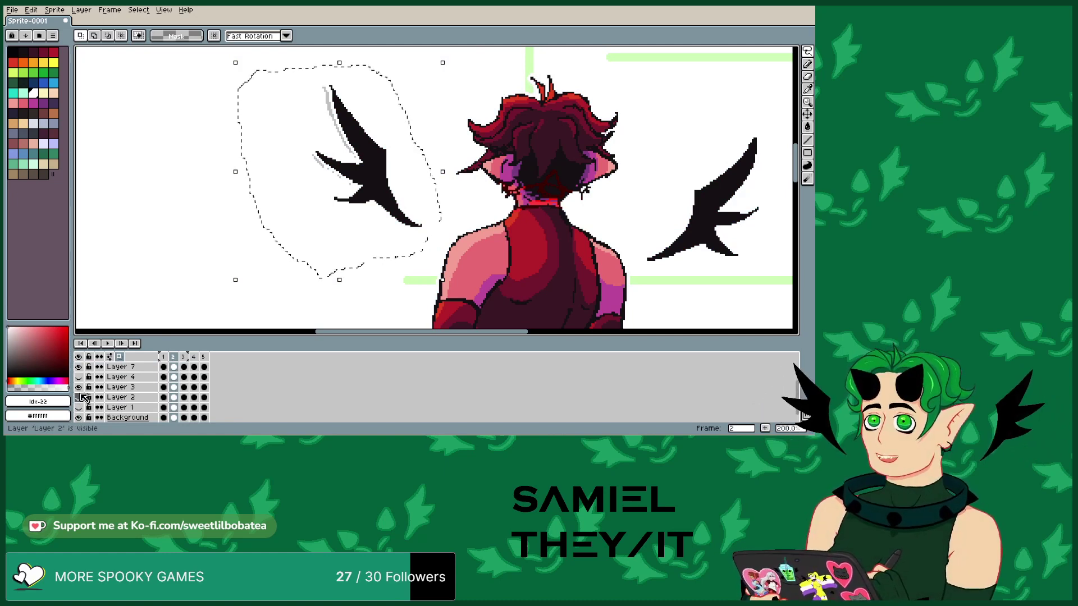
pyautogui.click(79, 398)
pyautogui.click(79, 387)
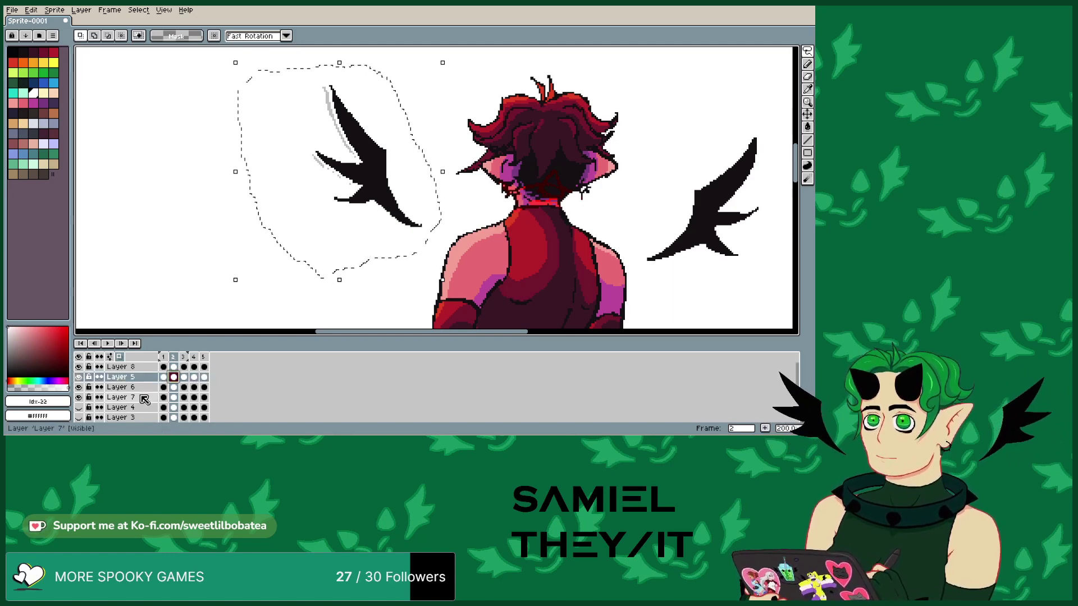
# - Set the pivot at the left wing's base and rotate the wing on Layer 5 in frame 2 counterclockwise by about 8.5 degrees
pyautogui.click(234, 61)
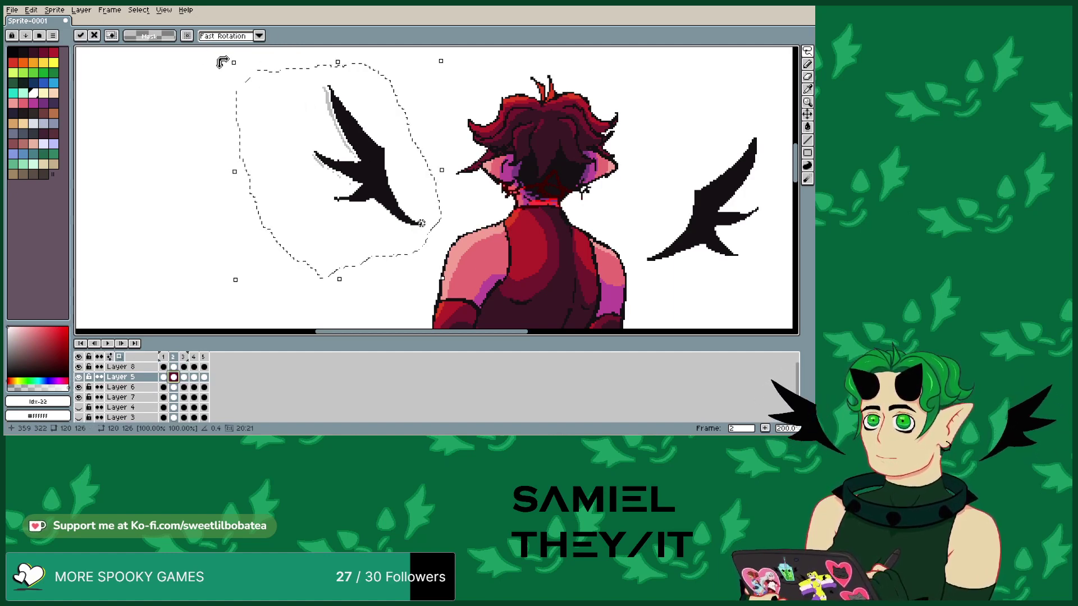
pyautogui.moveTo(223, 59); pyautogui.dragTo(200, 89)
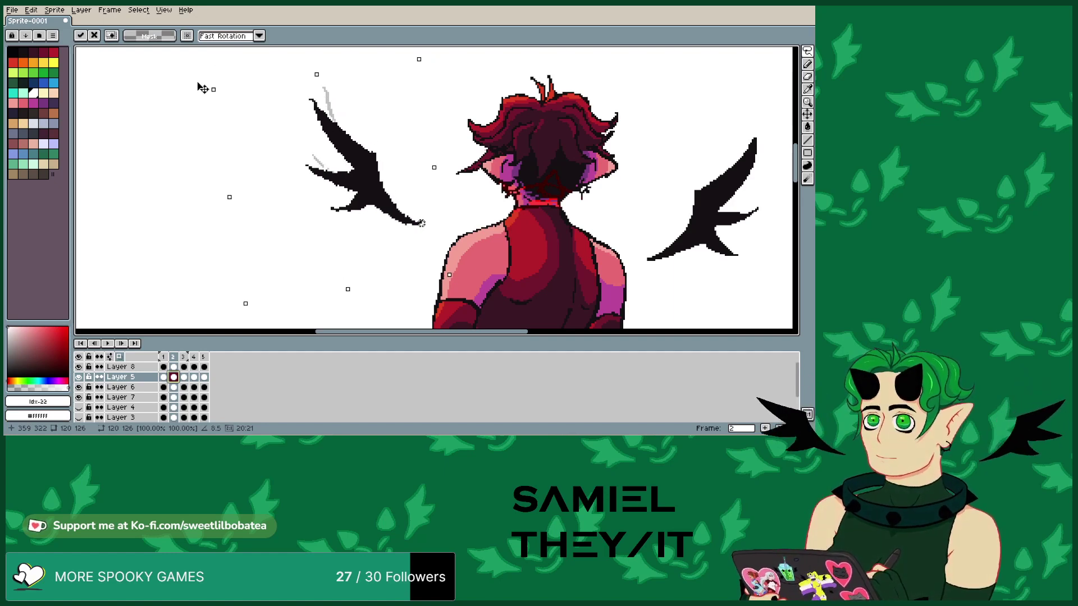
# - Rotate the left wing on Layer 5 in frame 3 counterclockwise by 14.4 degrees, with the pivot moved to the wing's base
pyautogui.click(184, 377)
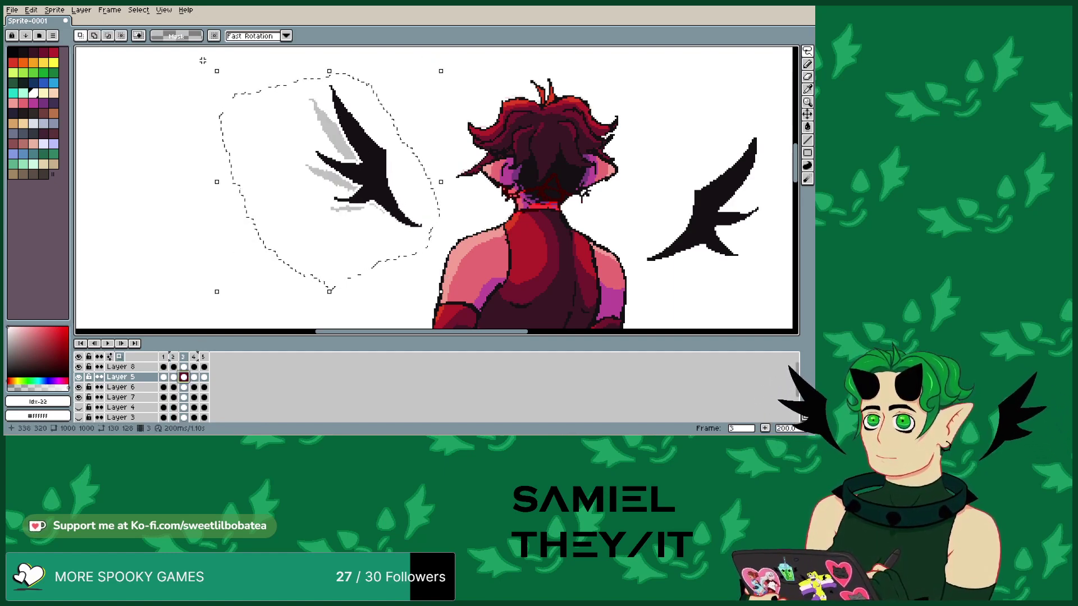
pyautogui.moveTo(209, 63); pyautogui.dragTo(213, 68)
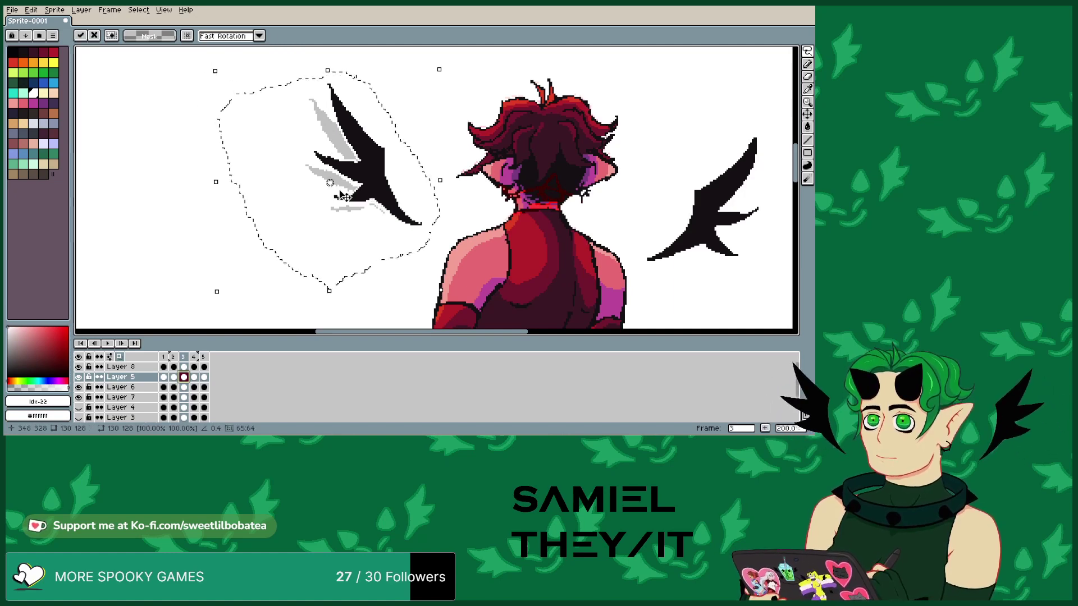
pyautogui.moveTo(340, 191); pyautogui.dragTo(345, 195)
pyautogui.moveTo(208, 64); pyautogui.dragTo(182, 126)
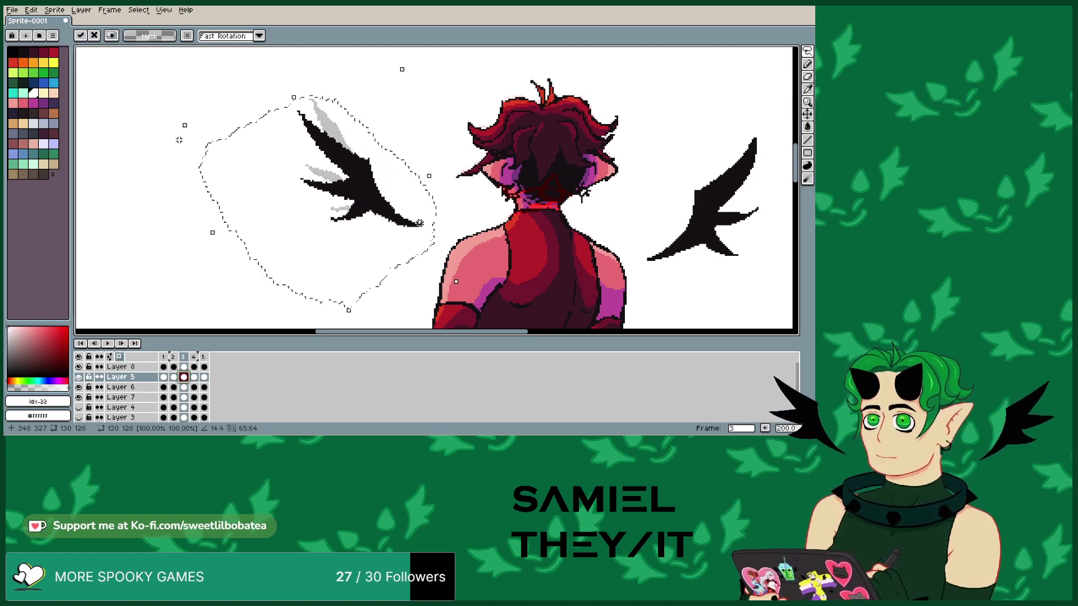
# - Lasso the left wing again in frame 4 on Layer 5 and rotate it counterclockwise about its base, short of frame 3's angle
pyautogui.click(193, 377)
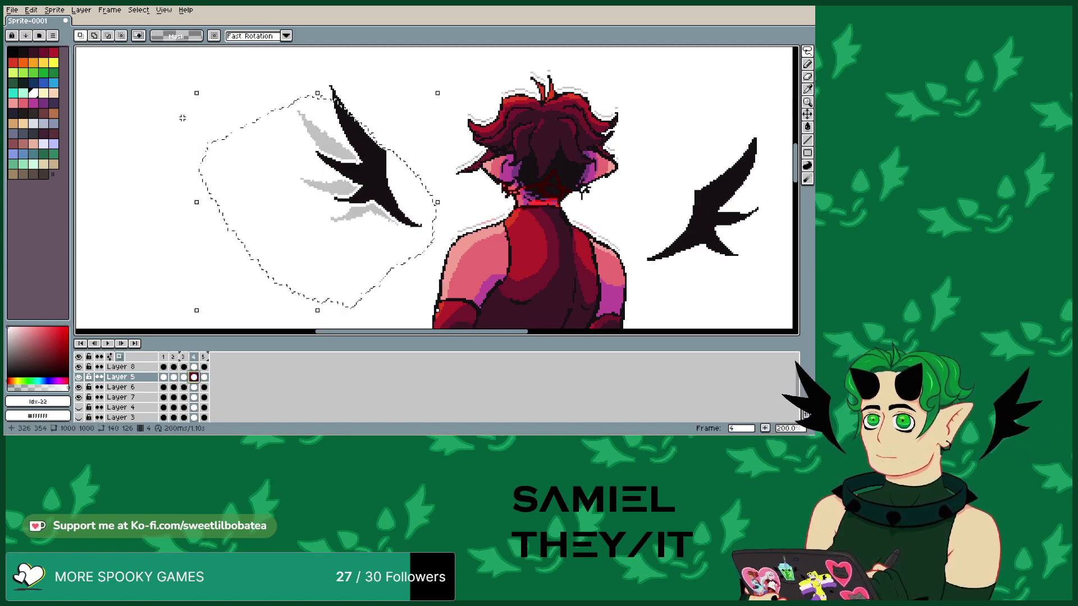
pyautogui.moveTo(247, 143); pyautogui.dragTo(299, 251)
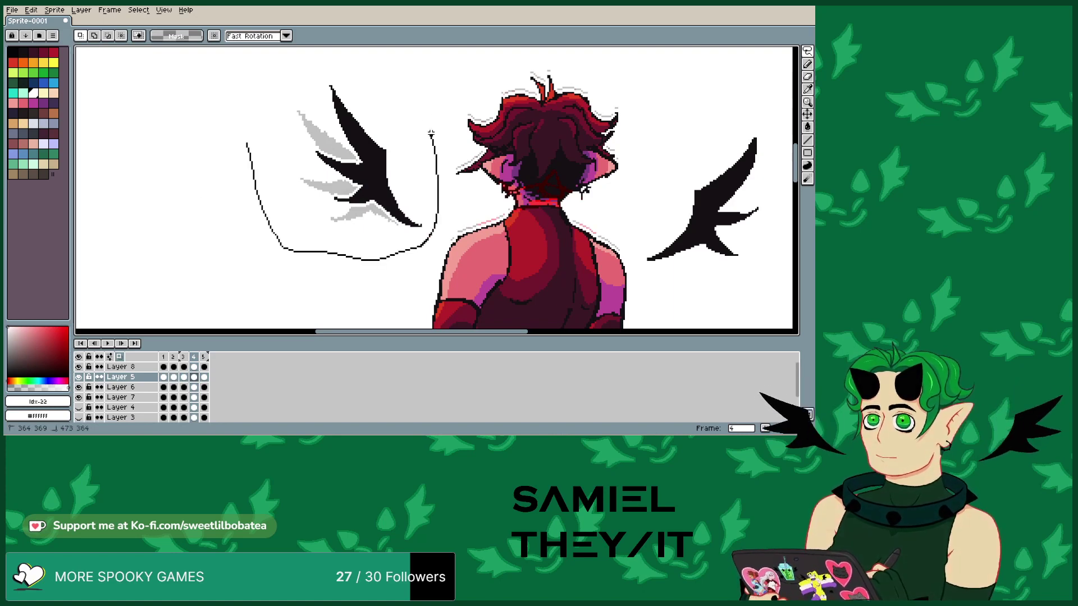
pyautogui.moveTo(431, 134)
pyautogui.mouseDown()
pyautogui.moveTo(383, 85)
pyautogui.moveTo(322, 68)
pyautogui.mouseUp()
pyautogui.moveTo(230, 87)
pyautogui.mouseDown()
pyautogui.moveTo(218, 57)
pyautogui.moveTo(240, 79)
pyautogui.mouseUp()
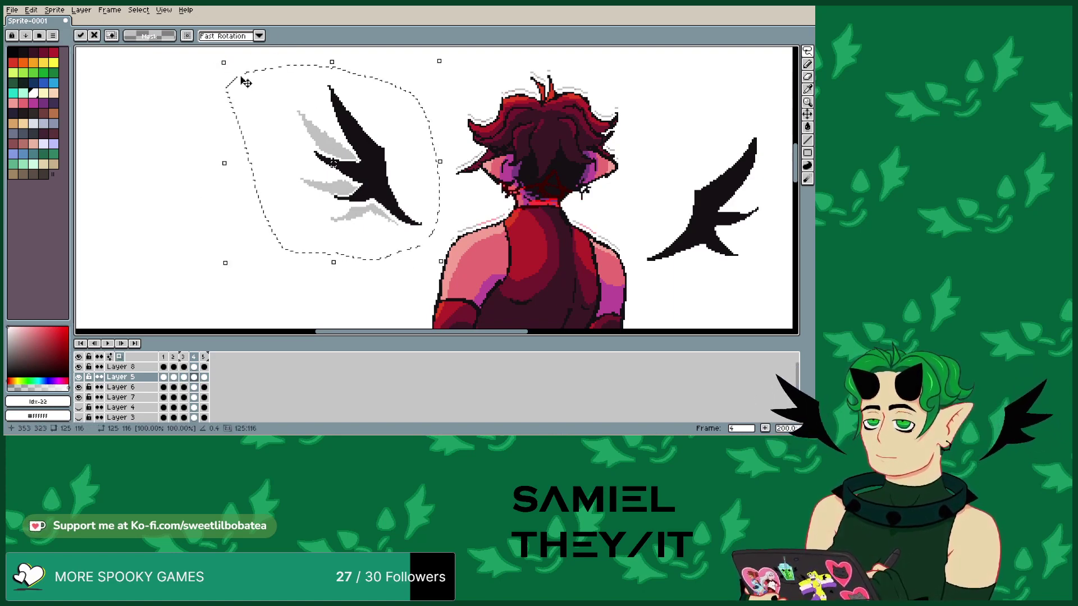
pyautogui.moveTo(417, 231); pyautogui.dragTo(416, 231)
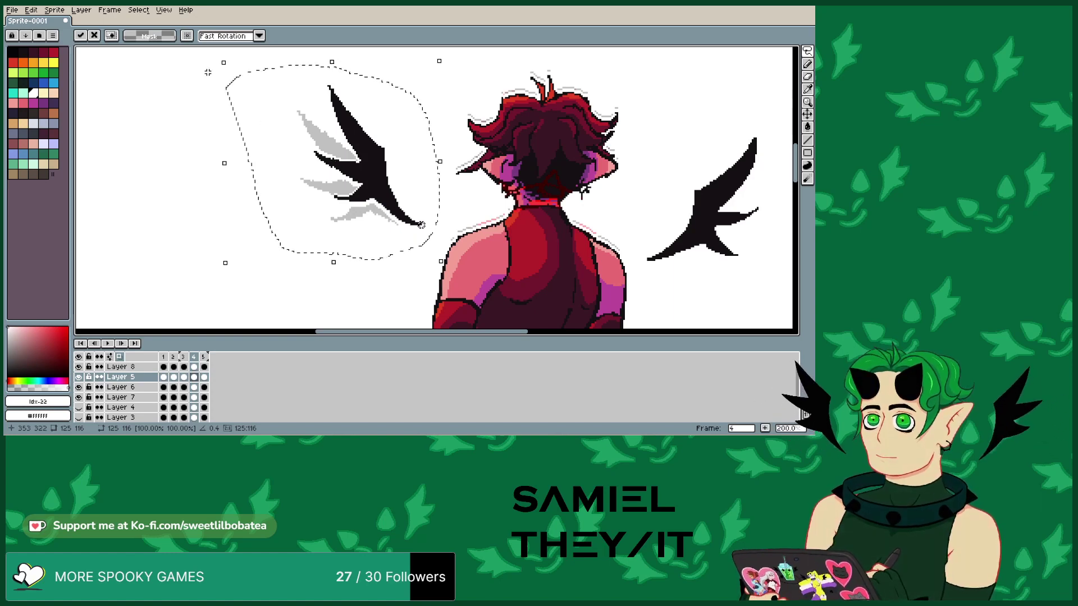
pyautogui.moveTo(216, 56); pyautogui.dragTo(200, 75)
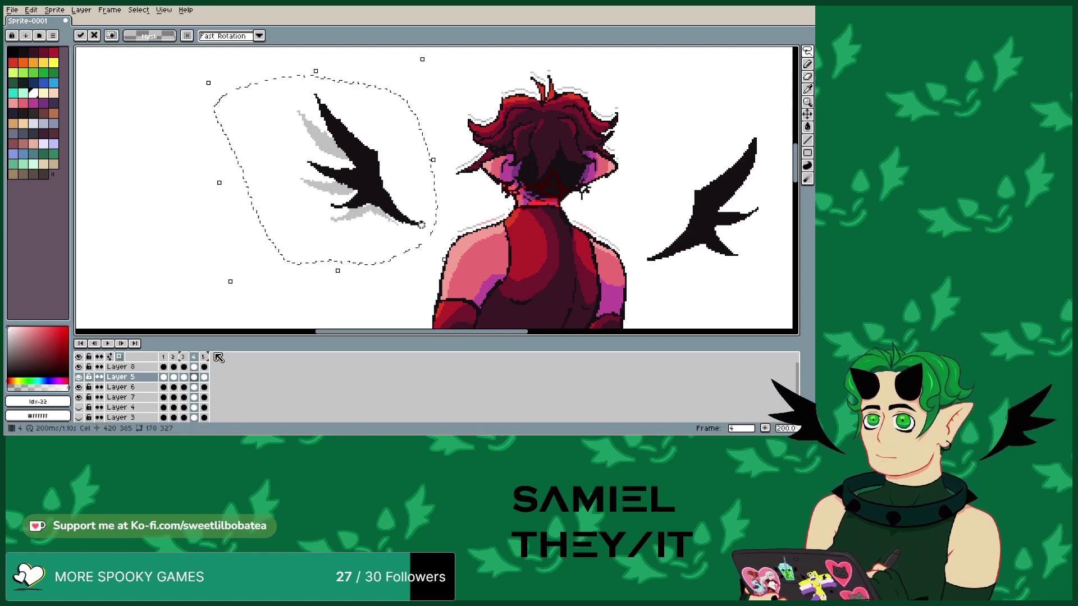
# - Rotate the left wing on Layer 5 in frame 5 clockwise by 2.5 degrees about its base
pyautogui.click(204, 376)
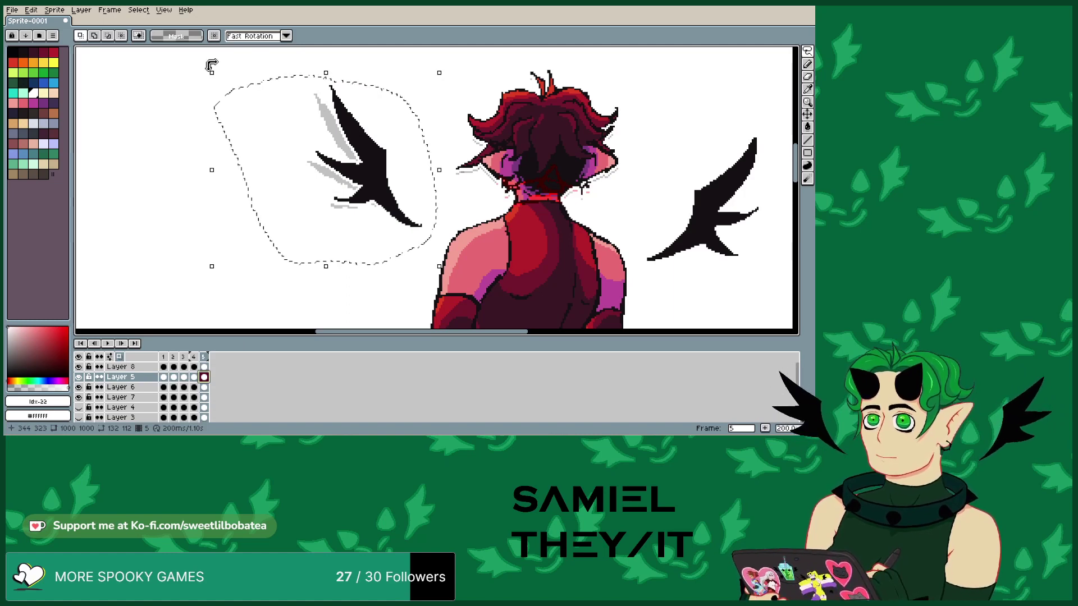
pyautogui.moveTo(207, 65); pyautogui.dragTo(213, 73)
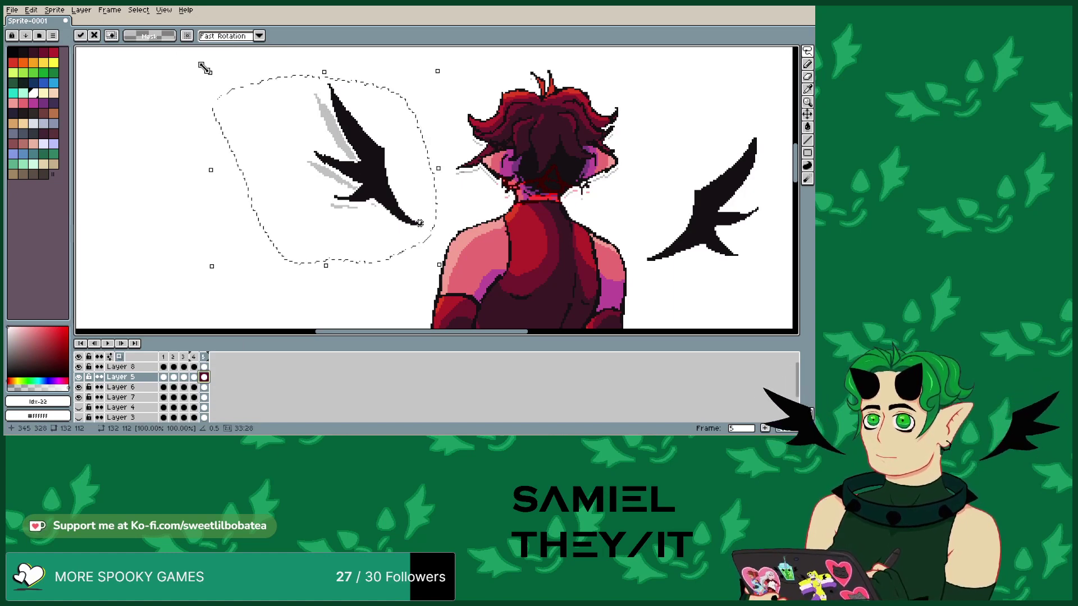
pyautogui.moveTo(198, 68); pyautogui.dragTo(212, 71)
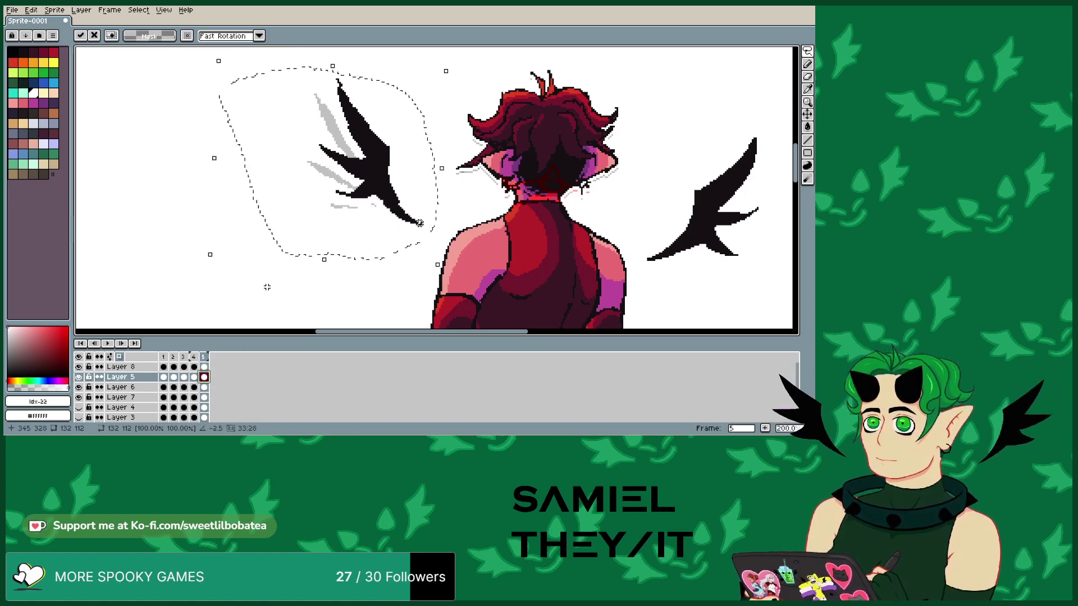
# - Play the five-frame animation to check the left wing's motion, and toggle onion skinning
pyautogui.click(107, 343)
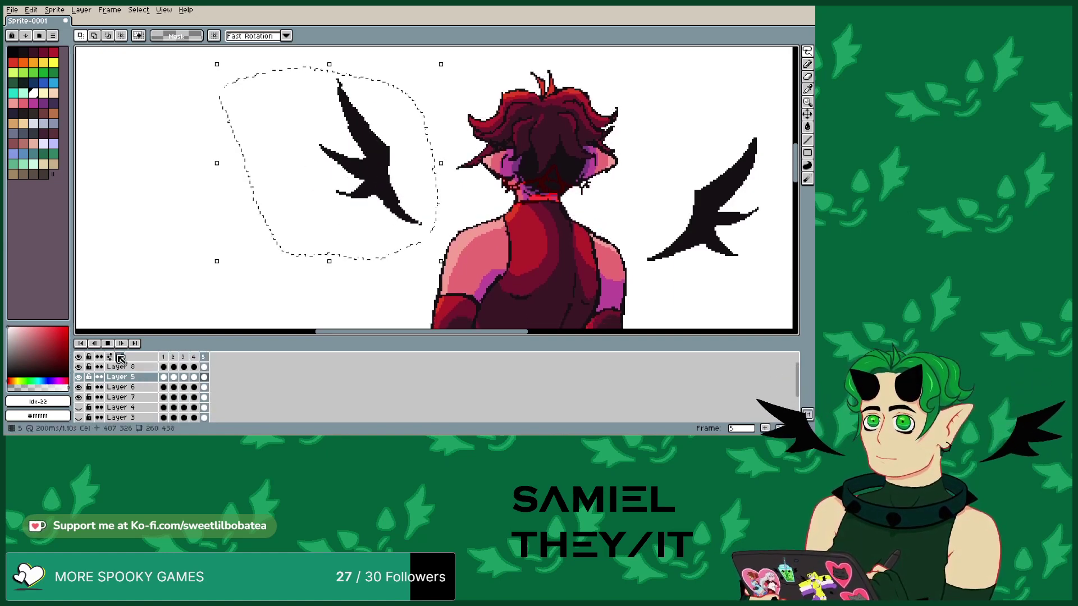
pyautogui.click(120, 357)
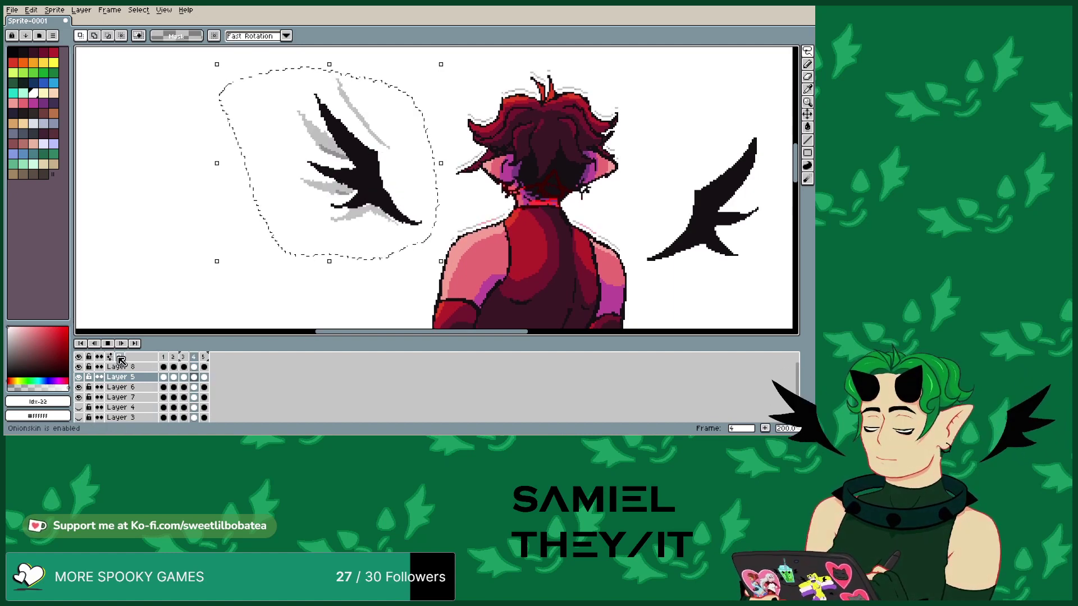
# - Go to frame 2 and make the Layer 1 background visible
pyautogui.click(171, 381)
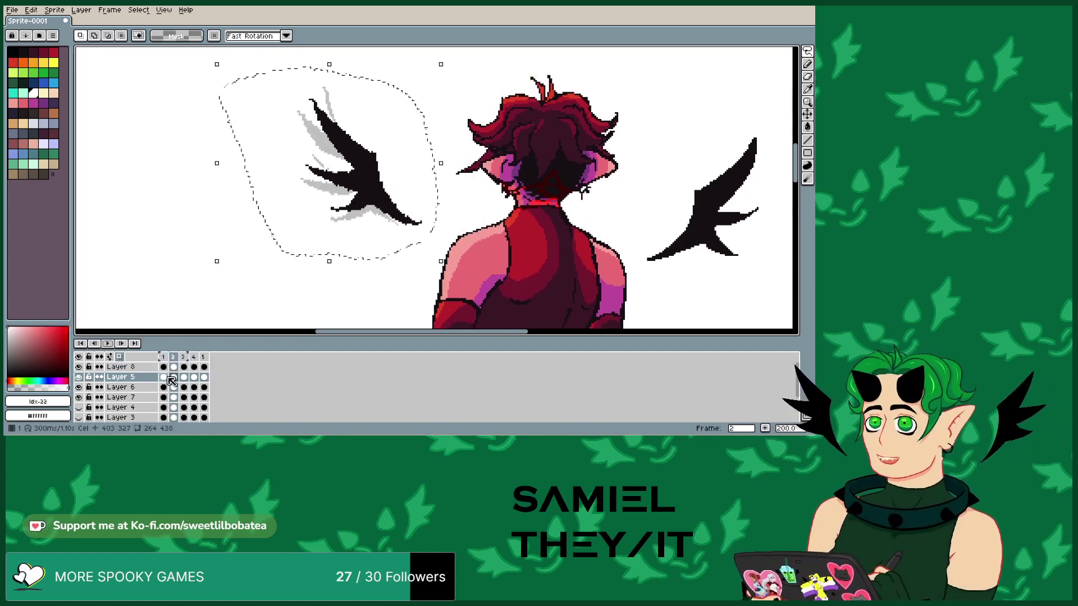
pyautogui.scroll(-1, 80, 413)
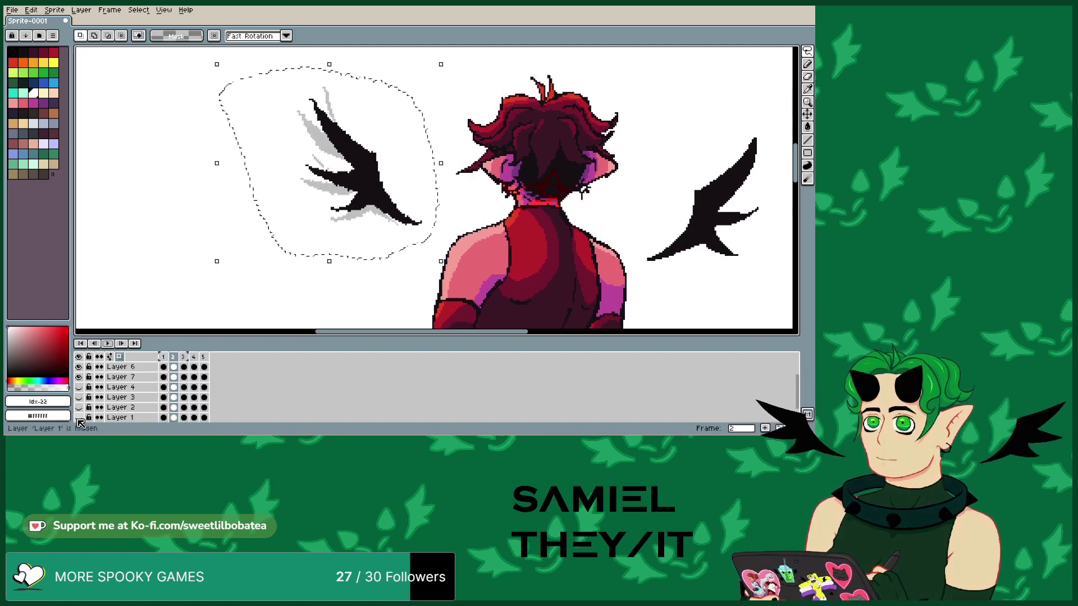
pyautogui.click(79, 418)
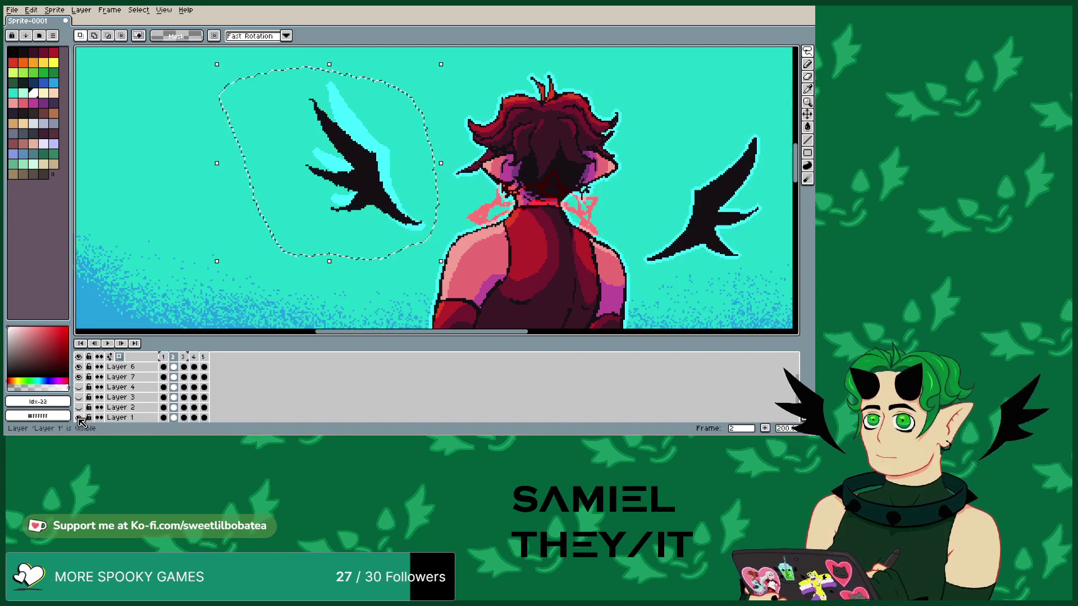
# - Rotate the left wing's cyan outline on Layer 7 in frame 2 counterclockwise about its base to line up with the black wing
pyautogui.click(171, 380)
pyautogui.scroll(1, 175, 399)
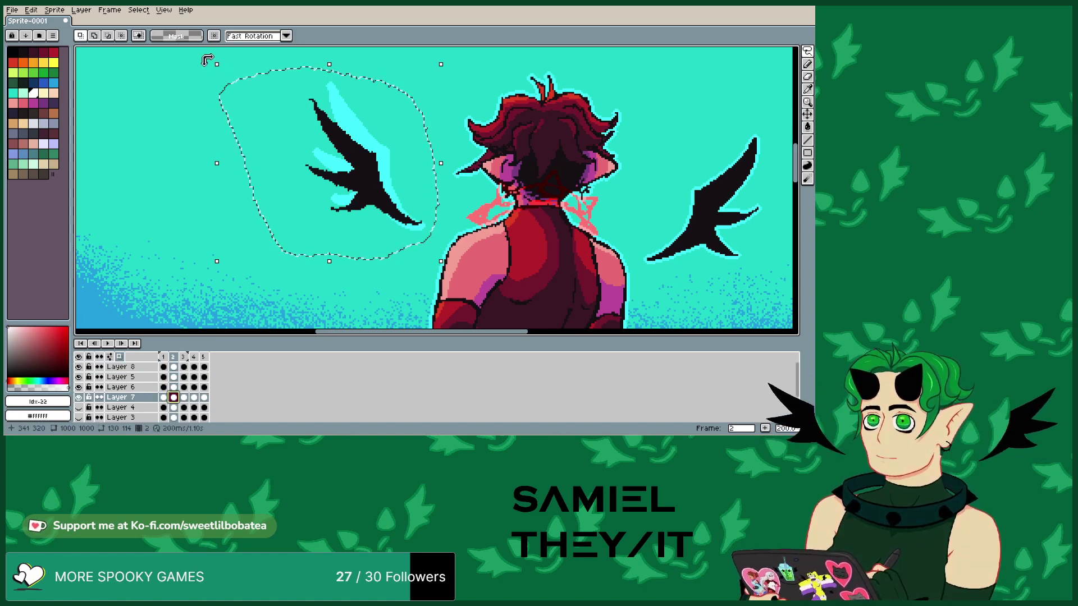
pyautogui.moveTo(215, 64); pyautogui.dragTo(212, 68)
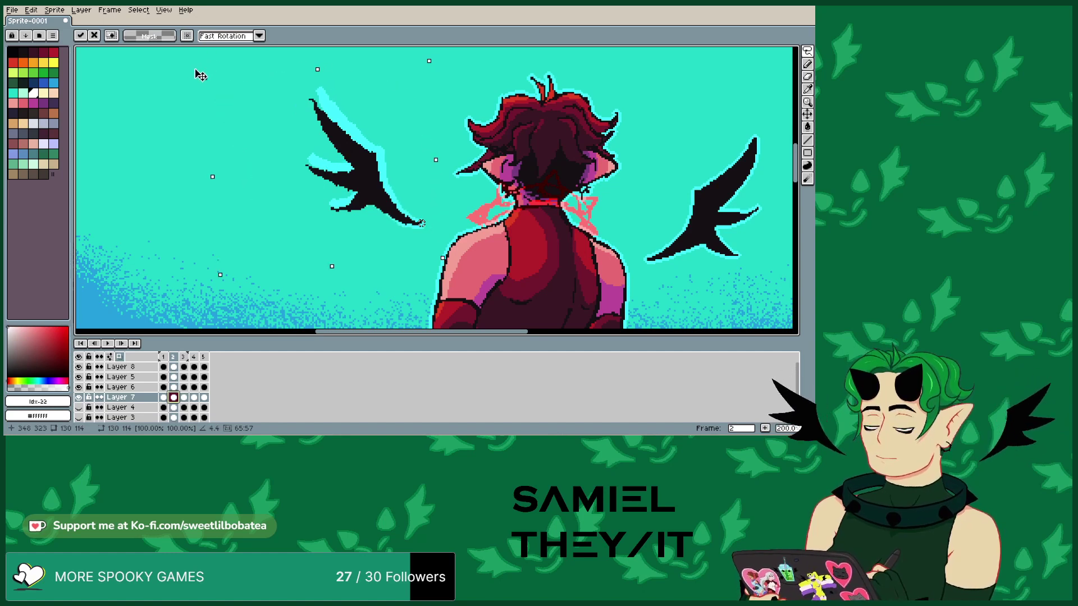
pyautogui.press('Return')
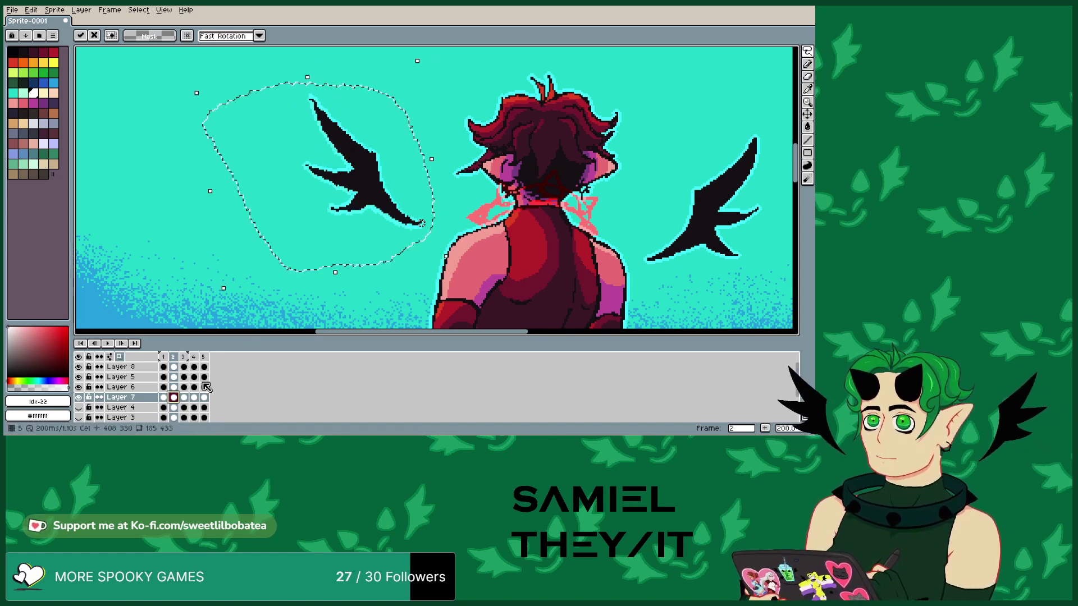
pyautogui.click(184, 397)
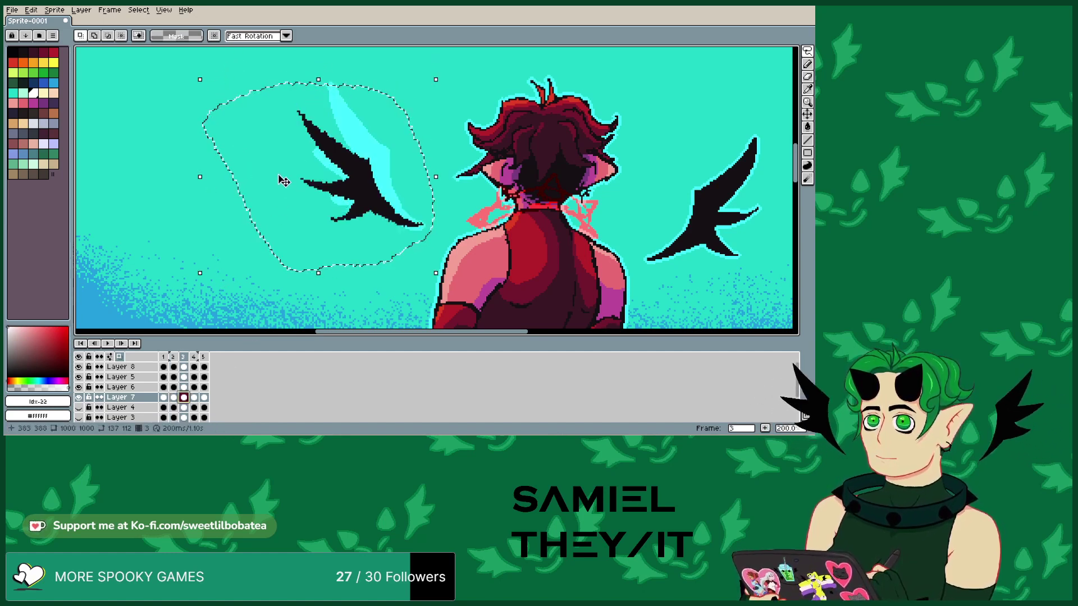
pyautogui.moveTo(192, 72); pyautogui.dragTo(200, 80)
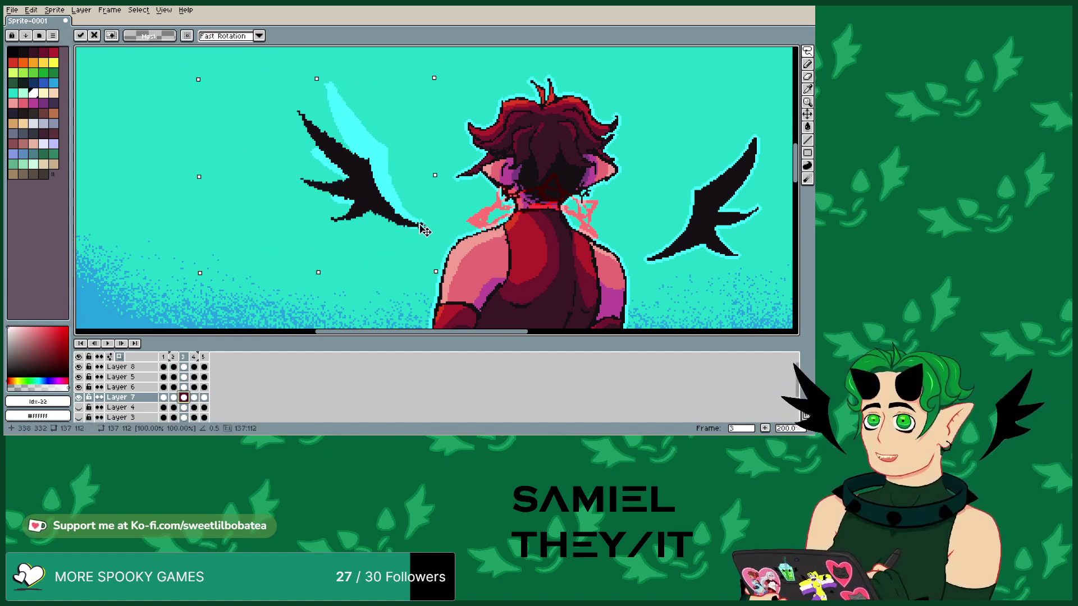
pyautogui.moveTo(192, 84); pyautogui.dragTo(170, 101)
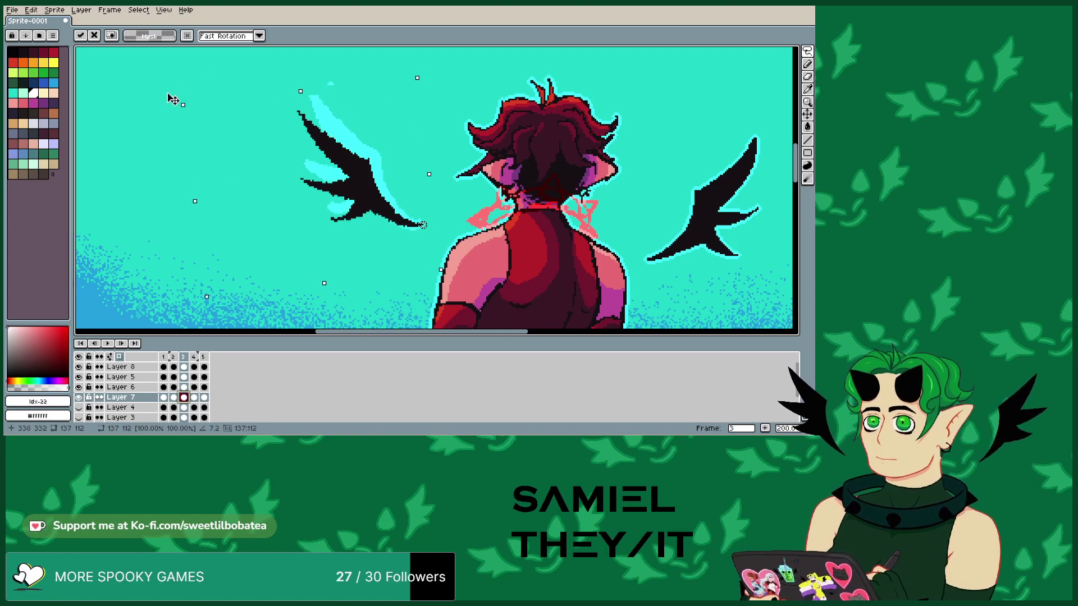
pyautogui.click(31, 9)
pyautogui.click(39, 21)
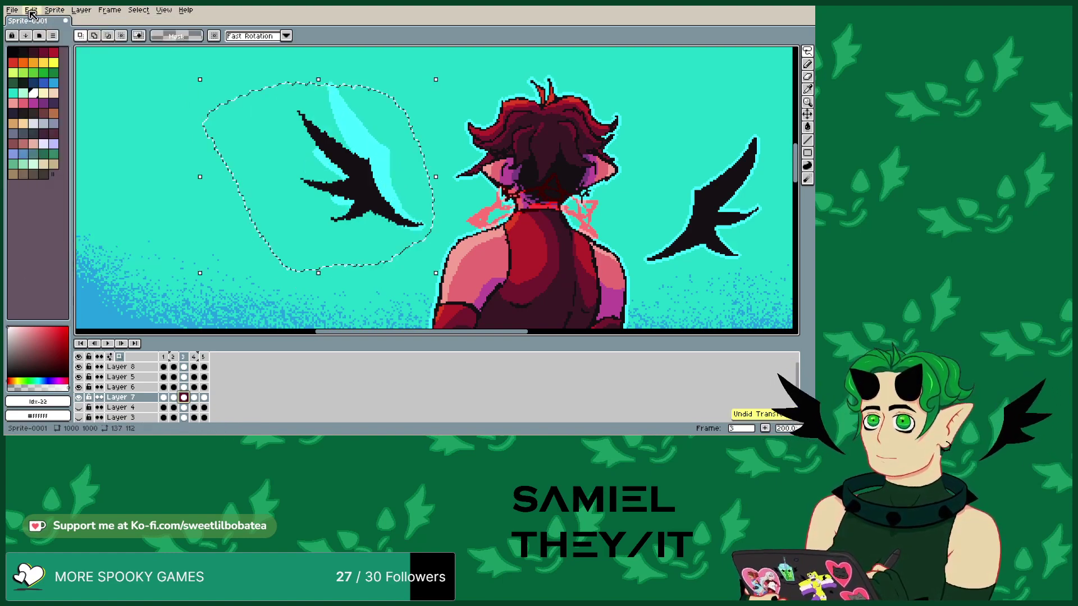
pyautogui.click(32, 11)
pyautogui.click(39, 21)
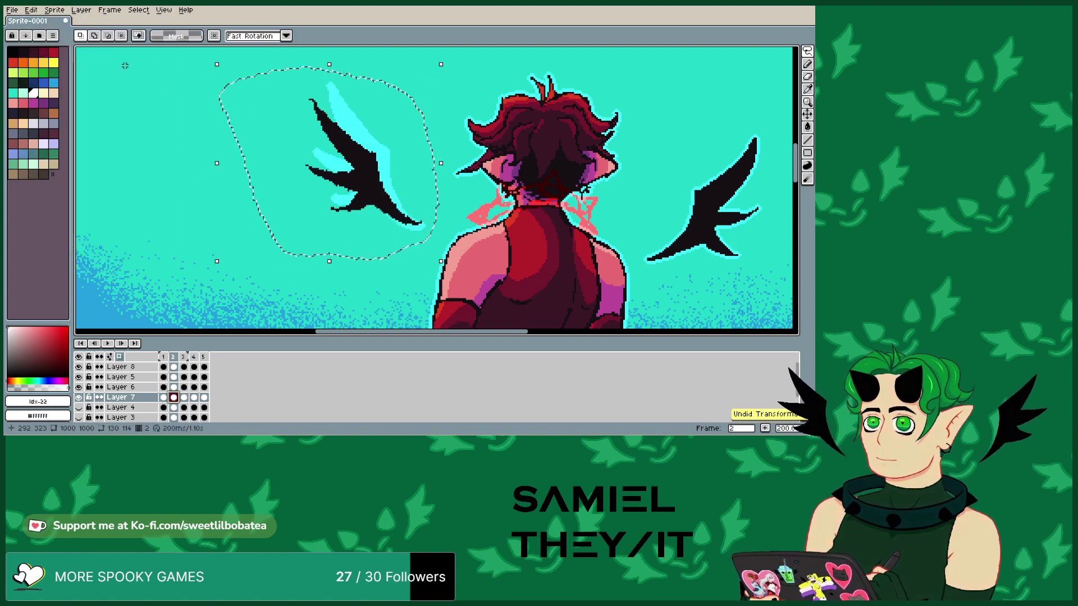
pyautogui.click(172, 399)
pyautogui.click(184, 398)
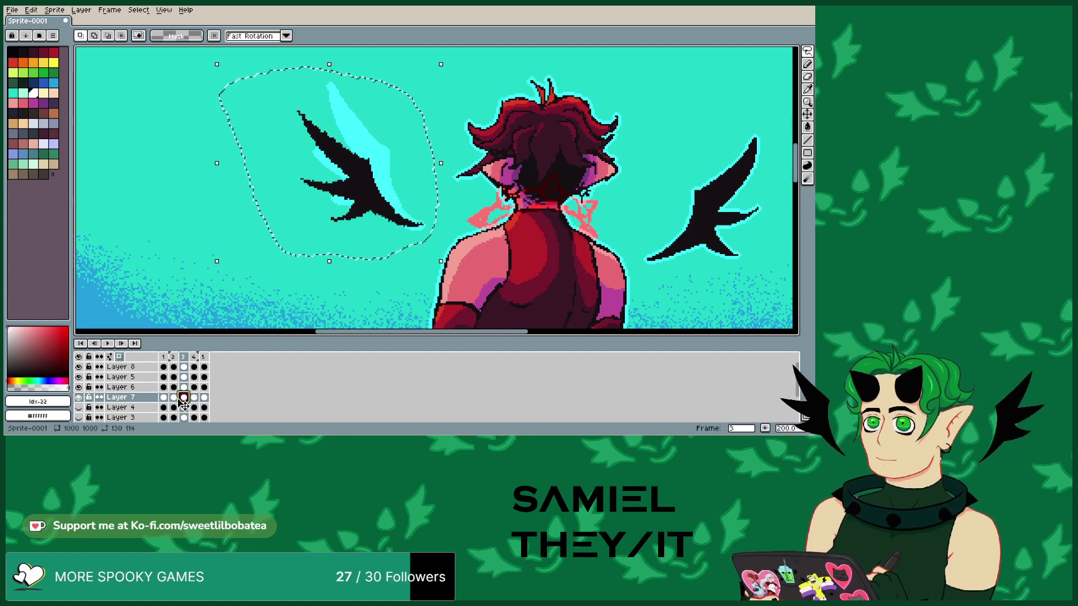
pyautogui.click(173, 398)
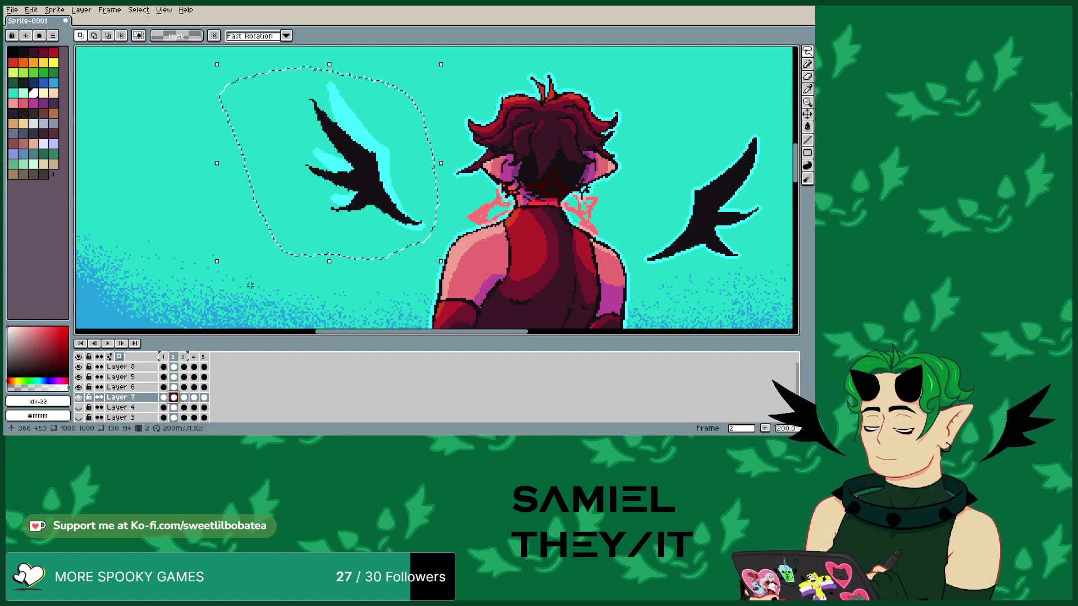
pyautogui.click(30, 10)
pyautogui.click(39, 31)
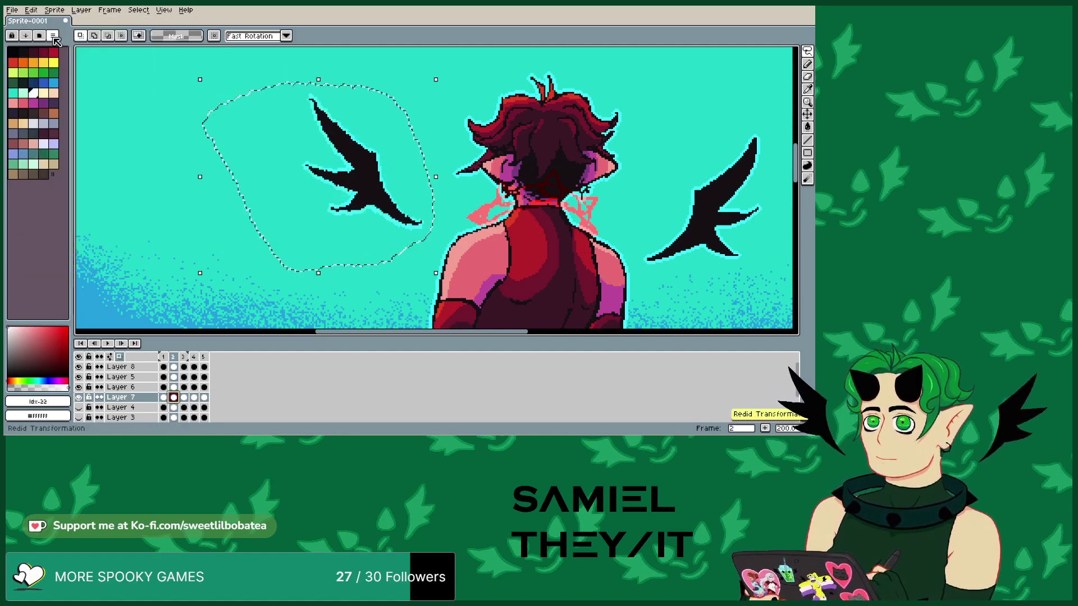
# - Lasso a larger area around the left wing's outline on Layer 7 in frame 3 and rotate it counterclockwise about its base to match the wing
pyautogui.click(184, 397)
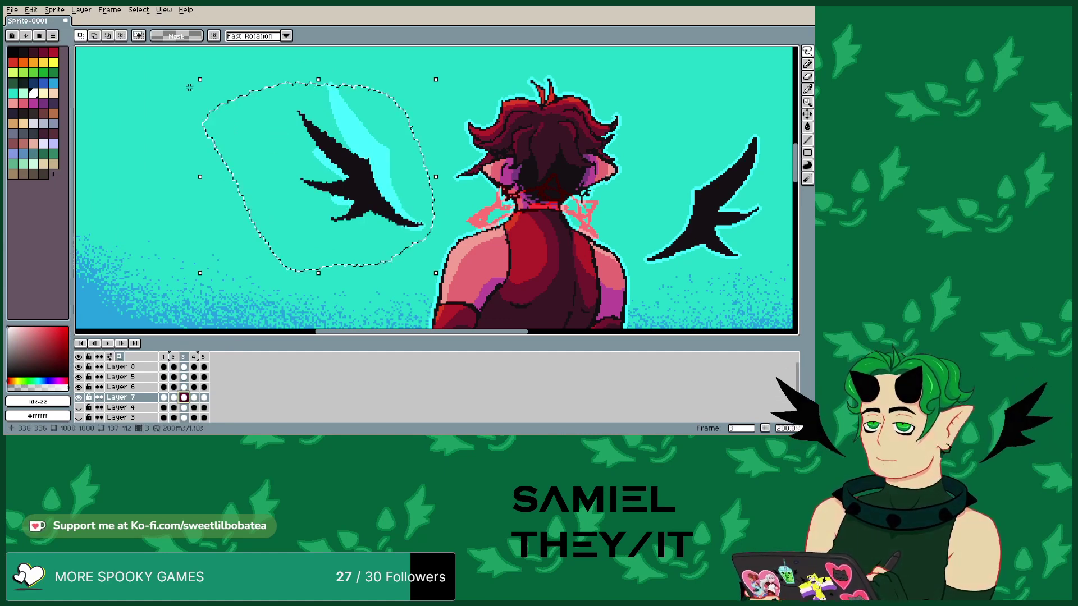
pyautogui.moveTo(189, 87)
pyautogui.mouseDown()
pyautogui.moveTo(221, 230)
pyautogui.moveTo(281, 270)
pyautogui.moveTo(350, 274)
pyautogui.moveTo(439, 242)
pyautogui.moveTo(441, 88)
pyautogui.moveTo(349, 72)
pyautogui.moveTo(201, 81)
pyautogui.moveTo(176, 69)
pyautogui.mouseUp()
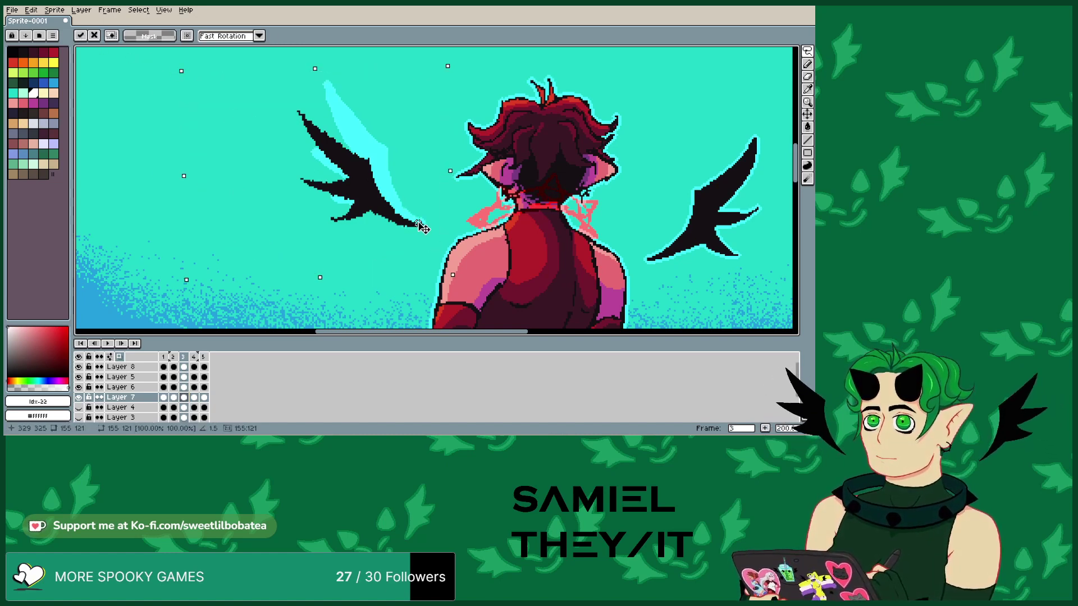
pyautogui.moveTo(168, 60)
pyautogui.mouseDown()
pyautogui.moveTo(167, 92)
pyautogui.moveTo(137, 125)
pyautogui.mouseUp()
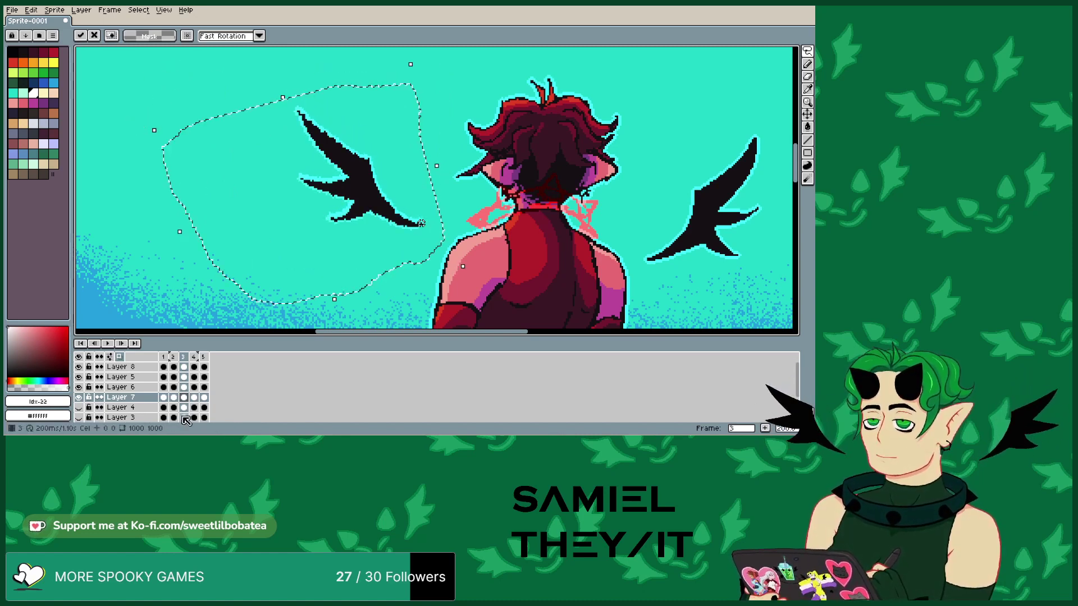
# - Lasso the left wing's outline on Layer 7 in frame 4 and rotate it counterclockwise by 6.3 degrees about its base
pyautogui.press('.')
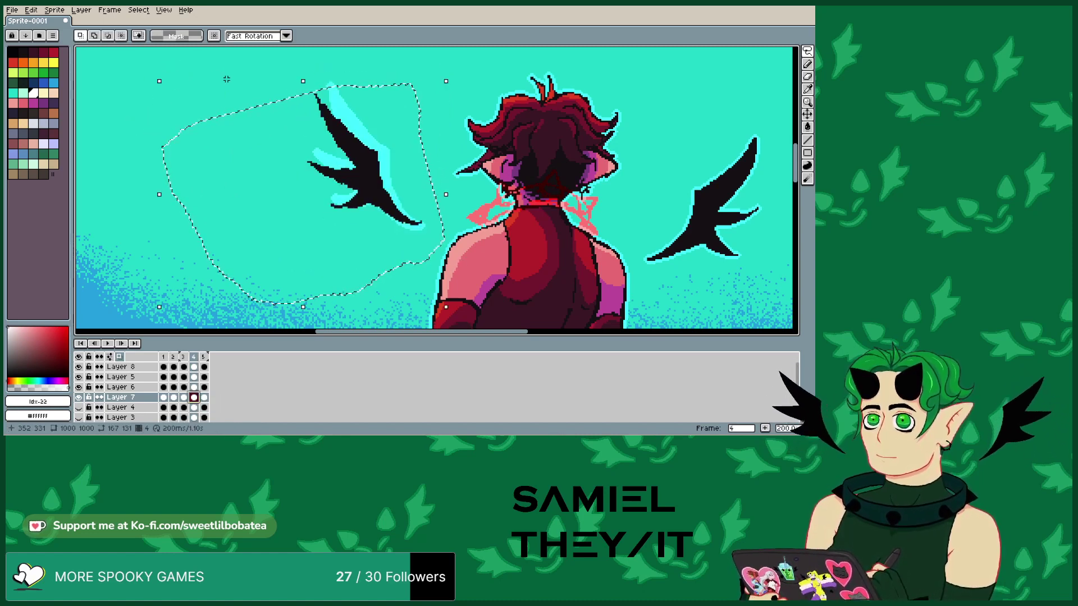
pyautogui.moveTo(430, 73)
pyautogui.mouseDown()
pyautogui.moveTo(304, 74)
pyautogui.moveTo(238, 132)
pyautogui.moveTo(265, 230)
pyautogui.moveTo(301, 261)
pyautogui.moveTo(391, 259)
pyautogui.moveTo(426, 245)
pyautogui.moveTo(442, 152)
pyautogui.moveTo(433, 96)
pyautogui.mouseUp()
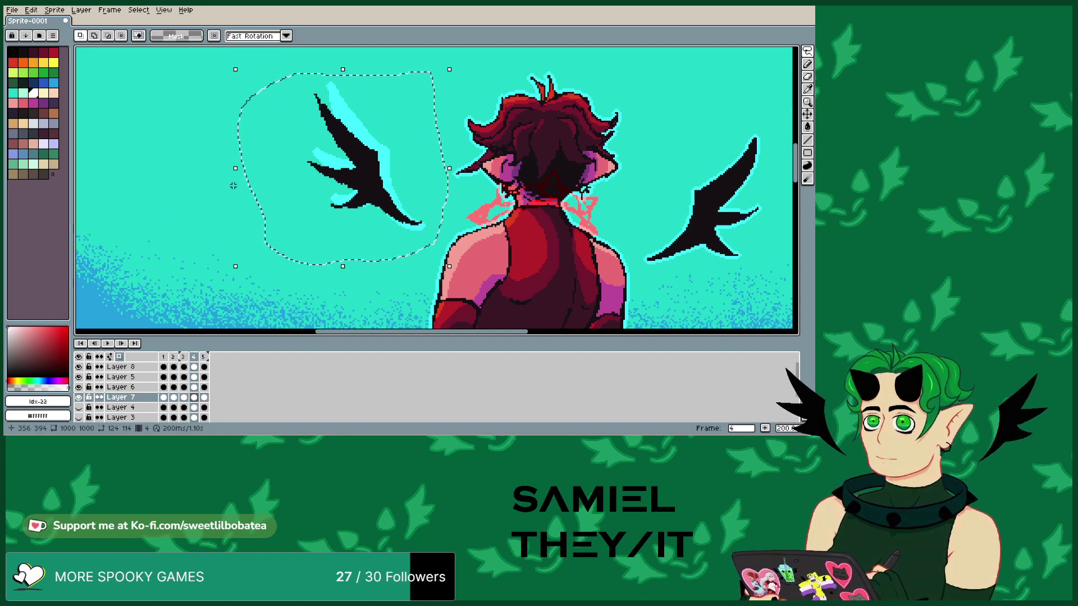
pyautogui.click(233, 71)
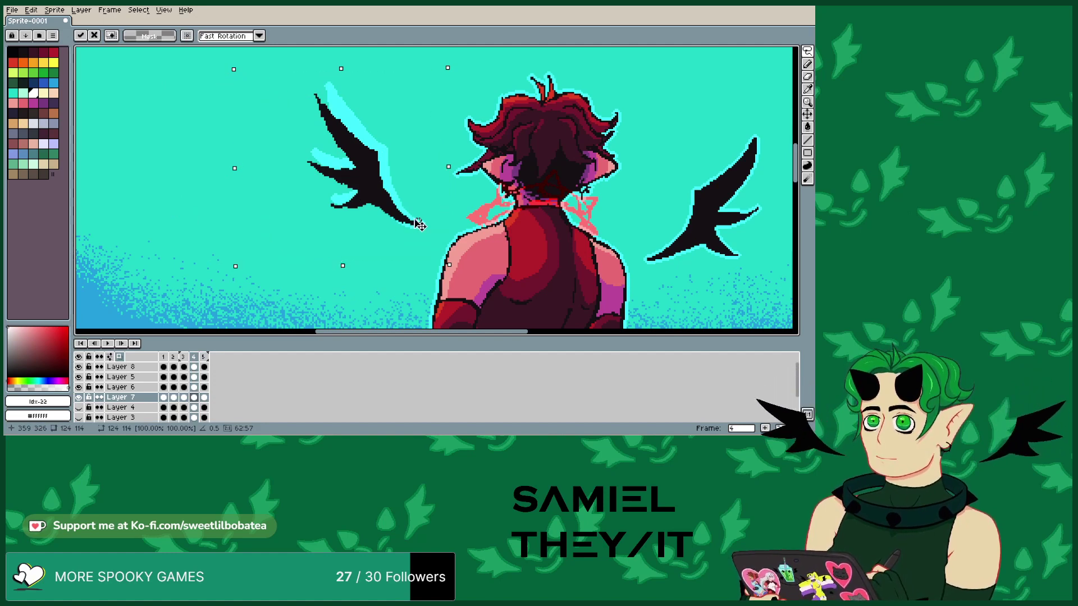
pyautogui.moveTo(221, 64); pyautogui.dragTo(214, 88)
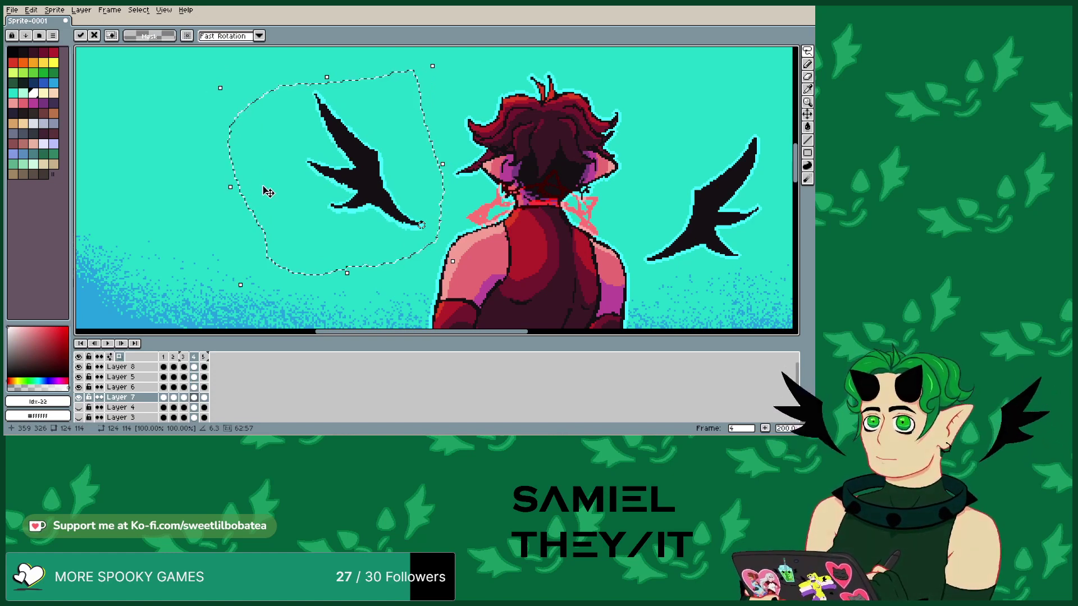
pyautogui.click(204, 397)
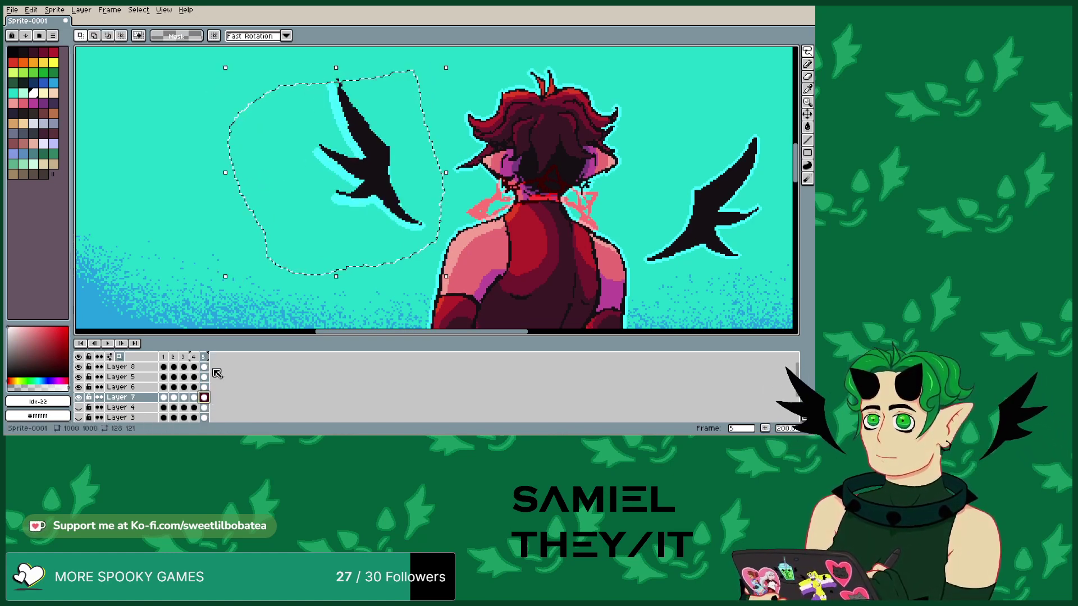
pyautogui.click(292, 171)
pyautogui.moveTo(292, 171); pyautogui.dragTo(291, 168)
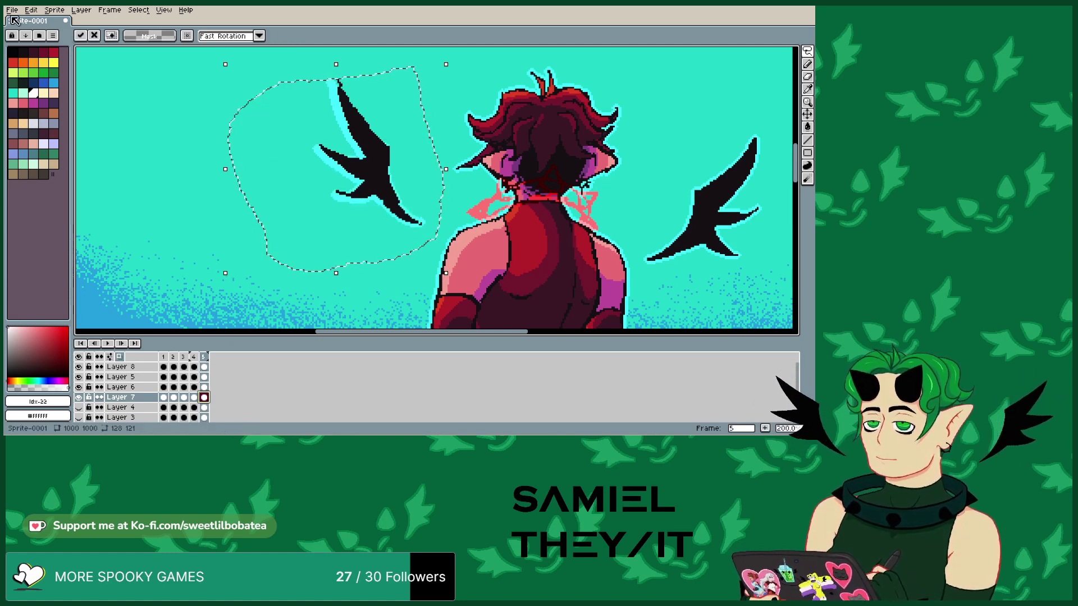
pyautogui.click(31, 9)
pyautogui.click(42, 21)
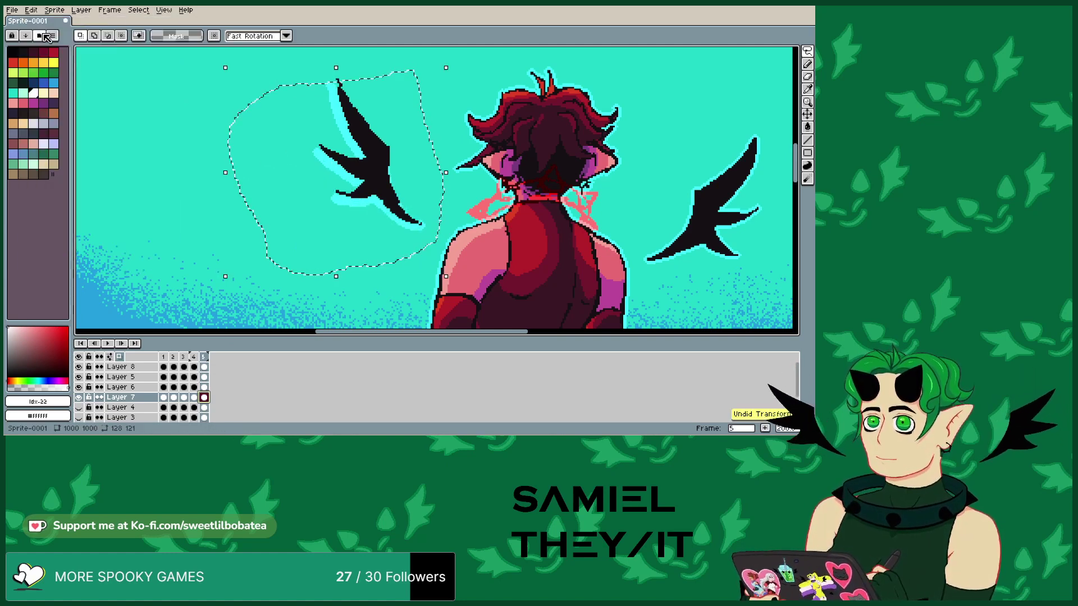
# - Rotate the left wing's outline on Layer 7 in frame 5 clockwise by 2.0 degrees about its base
pyautogui.click(217, 67)
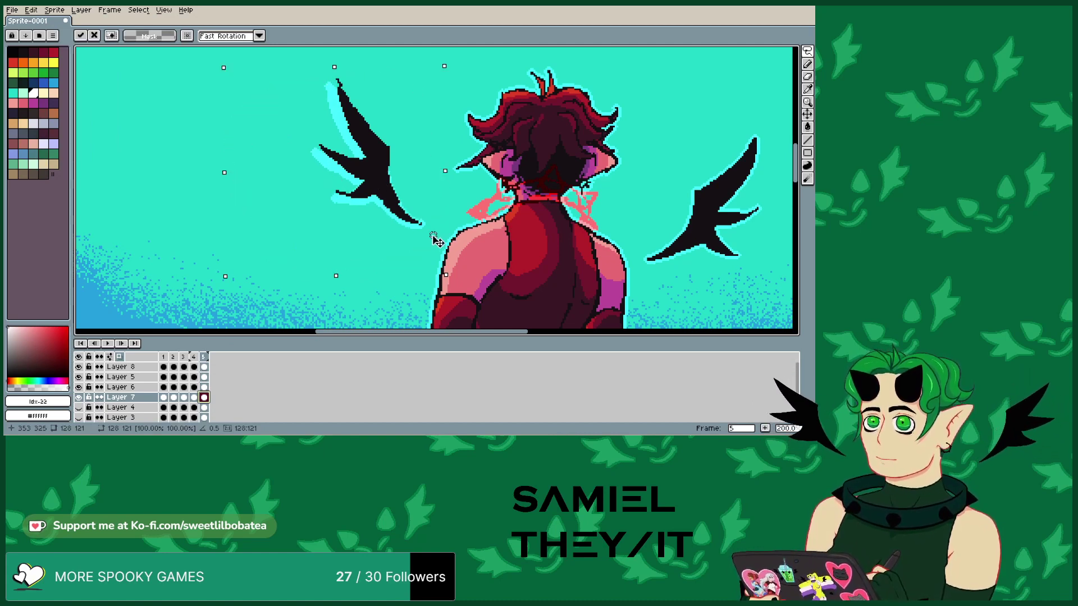
pyautogui.moveTo(158, 59); pyautogui.dragTo(229, 66)
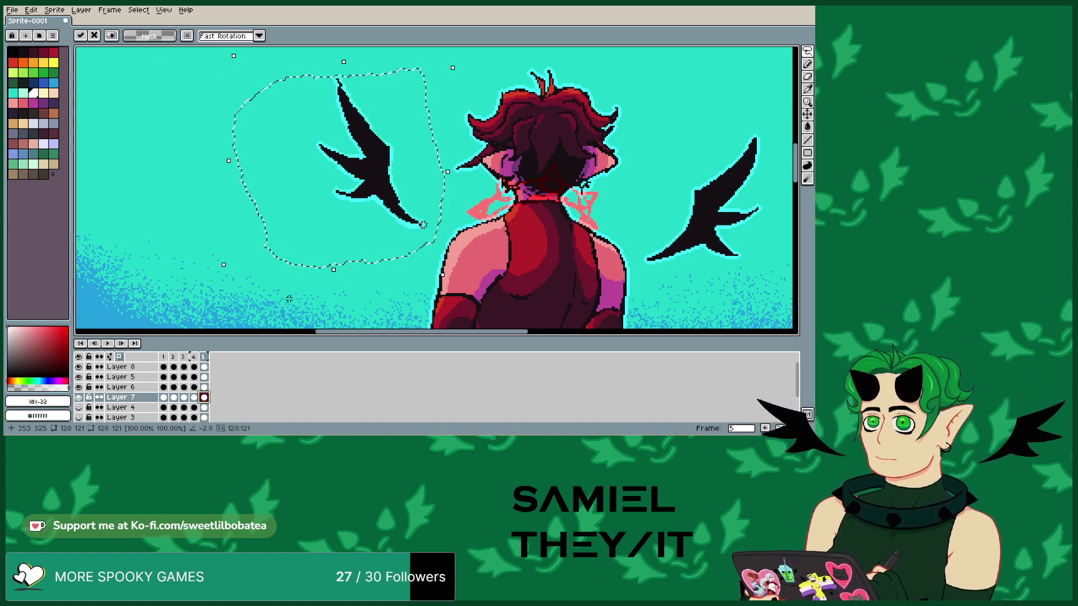
pyautogui.press('Return')
# - Play the animation to check that the outline follows the left wing, and clear the selection
pyautogui.click(163, 396)
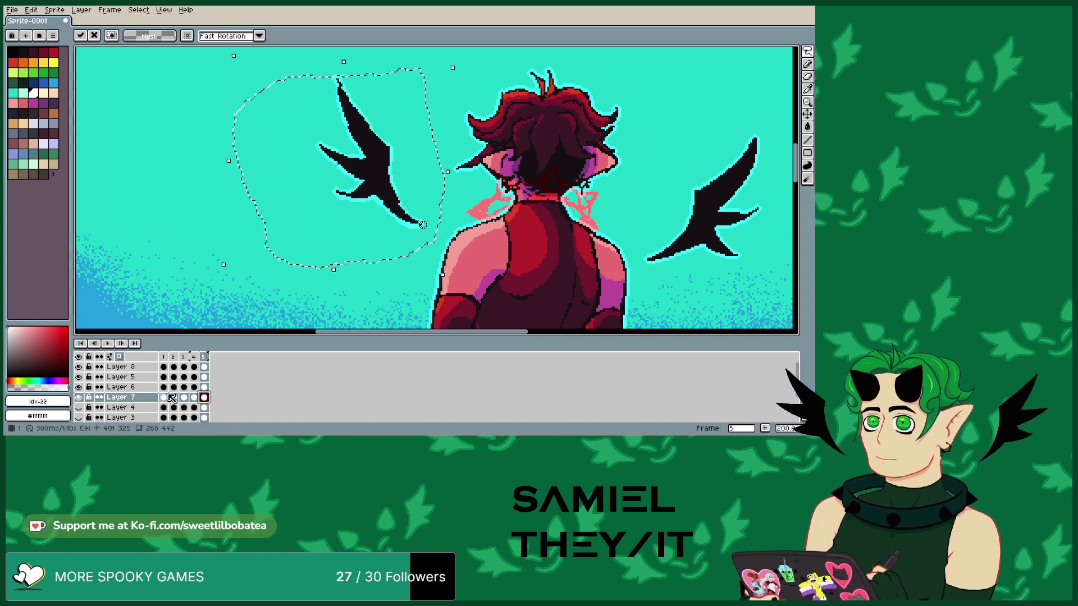
pyautogui.click(110, 344)
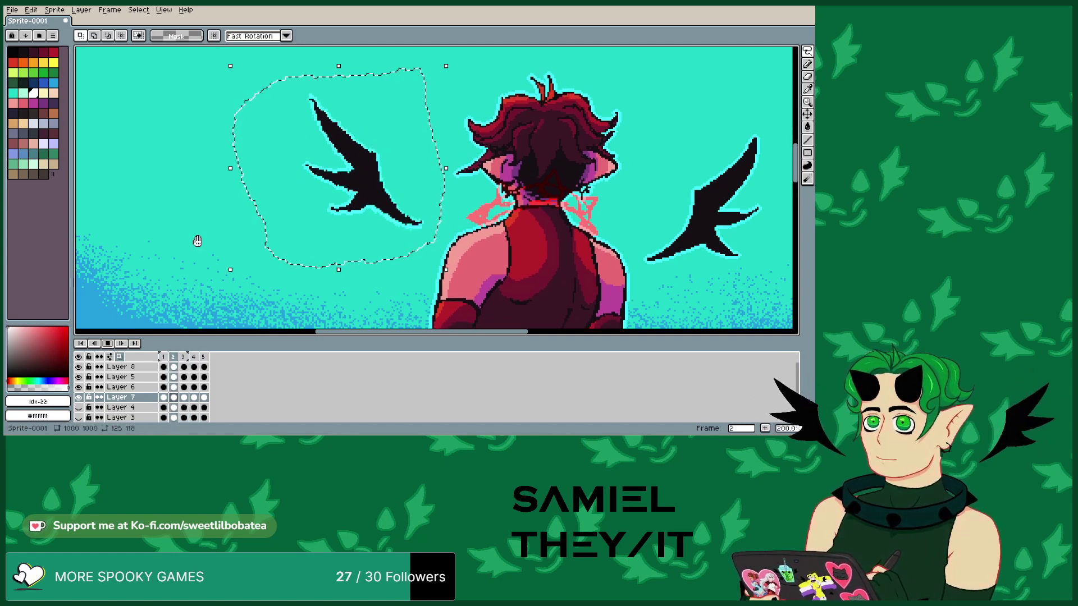
pyautogui.click(109, 344)
pyautogui.hotkey('ctrl', 'd')
# - Replay the animation from frame 1 with more of the figure in view, and compare the left wing in frames 1 and 2
pyautogui.scroll(-2, 491, 182)
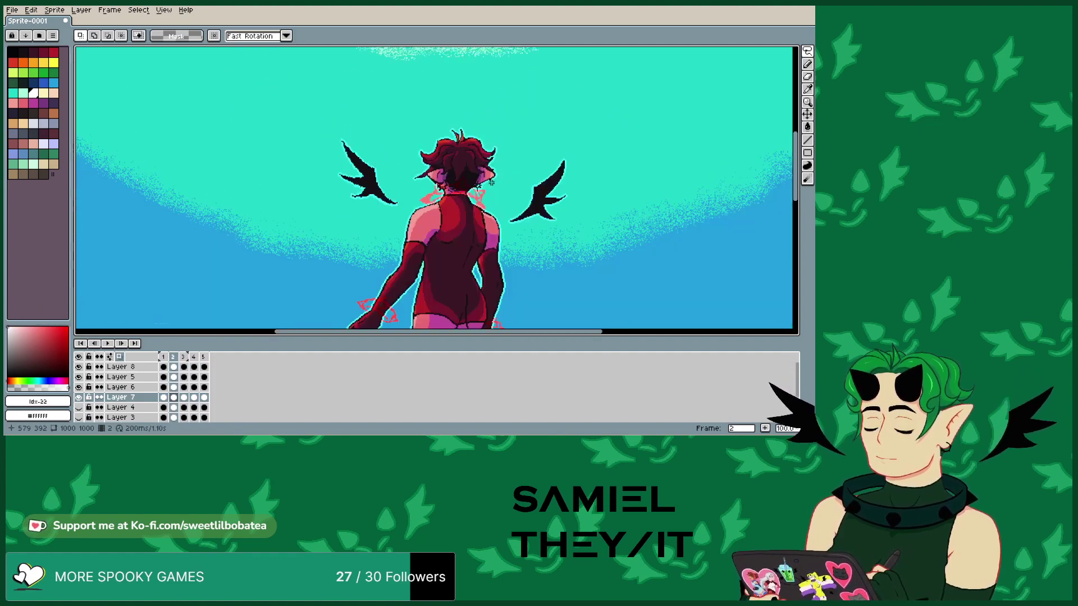
pyautogui.scroll(-2, 449, 165)
pyautogui.scroll(1, 530, 178)
pyautogui.scroll(1, 472, 217)
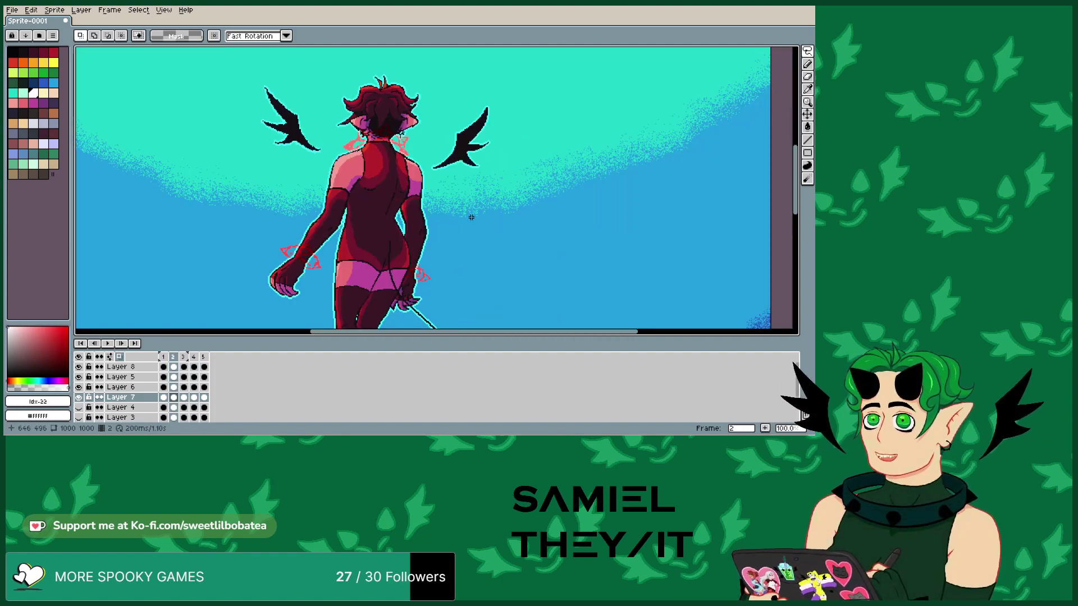
pyautogui.click(163, 397)
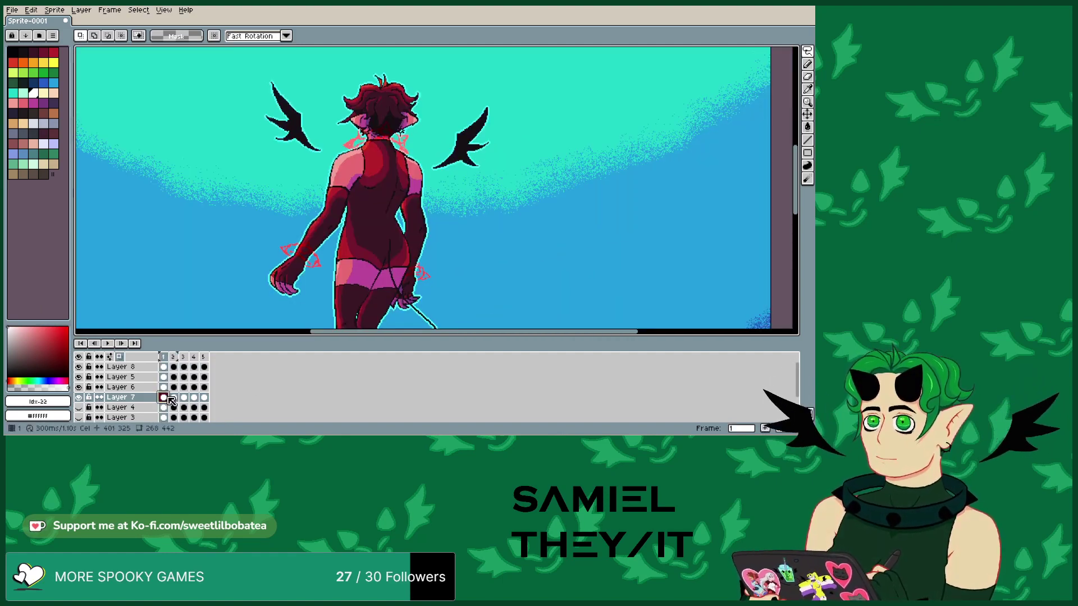
pyautogui.click(108, 344)
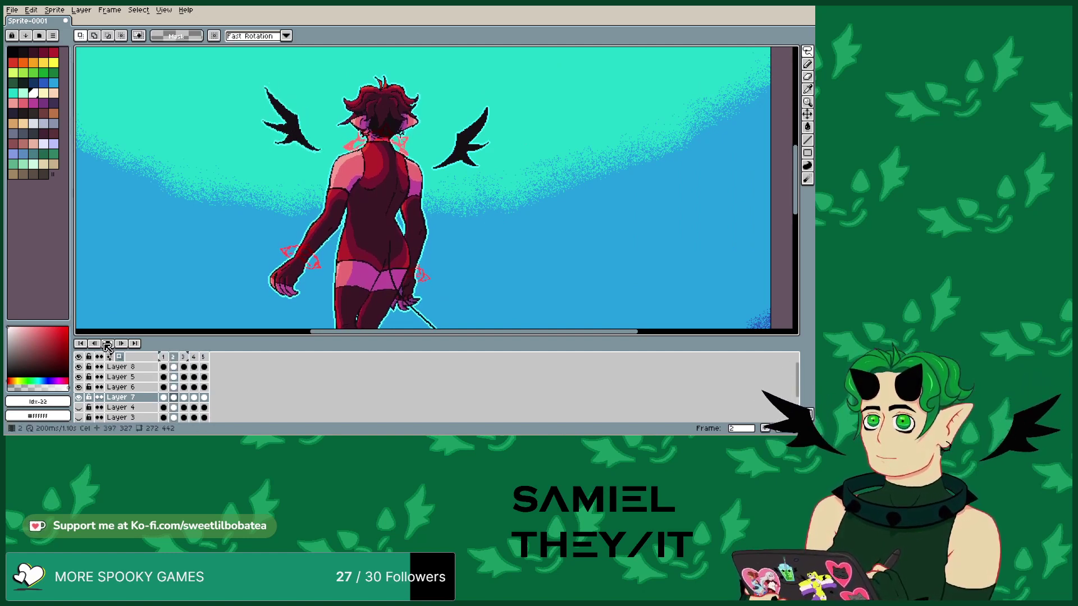
pyautogui.click(108, 344)
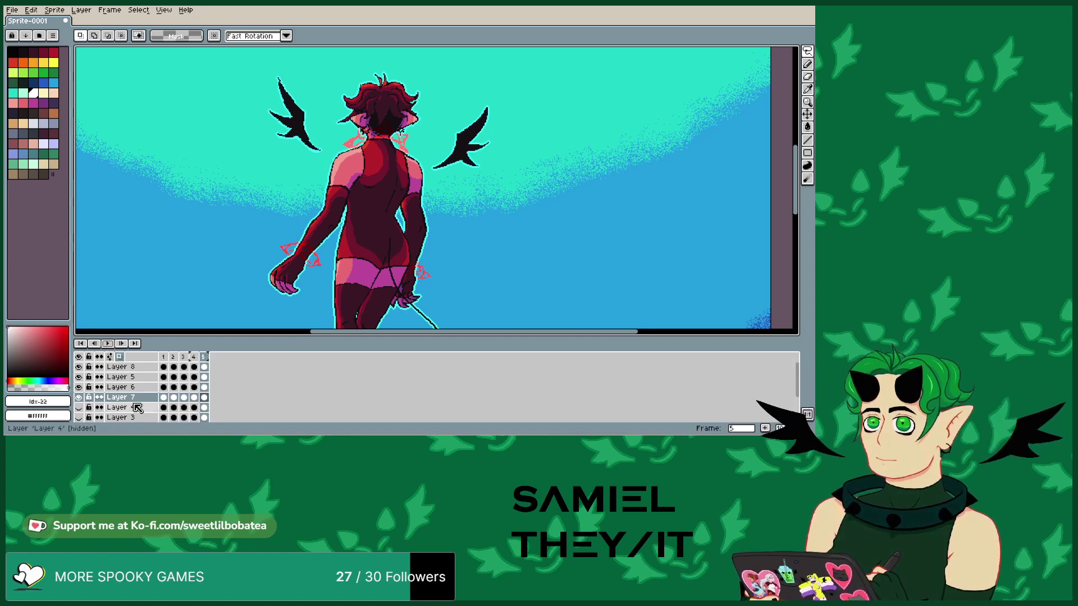
pyautogui.click(164, 398)
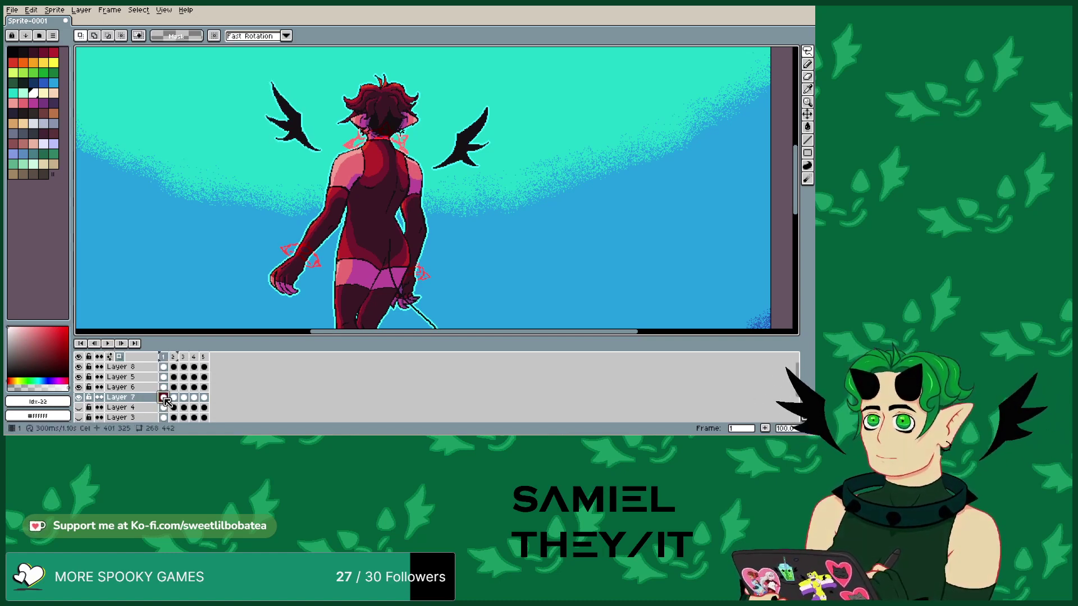
pyautogui.click(174, 397)
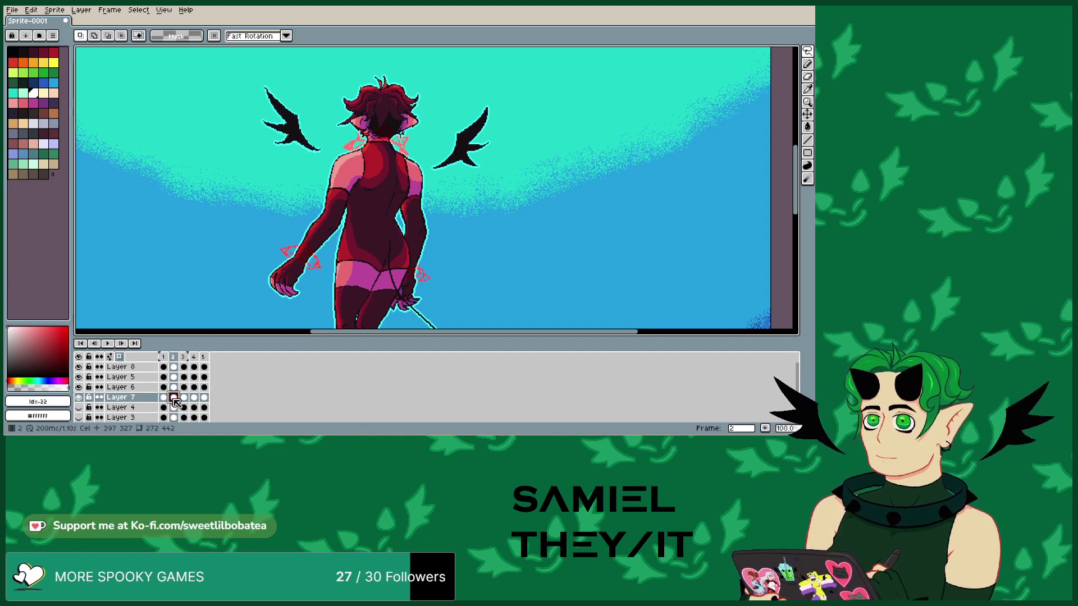
# - Lasso the right wing in frame 1 and make Layer 5's frame 1 cel active for editing
pyautogui.click(163, 398)
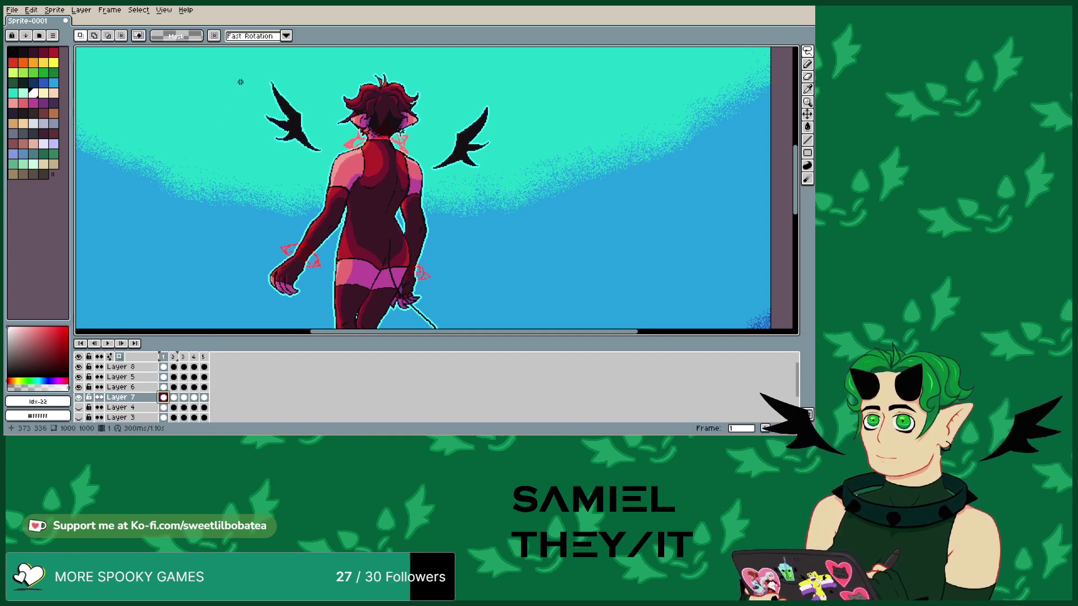
pyautogui.scroll(2, 240, 82)
pyautogui.scroll(-3, 327, 150)
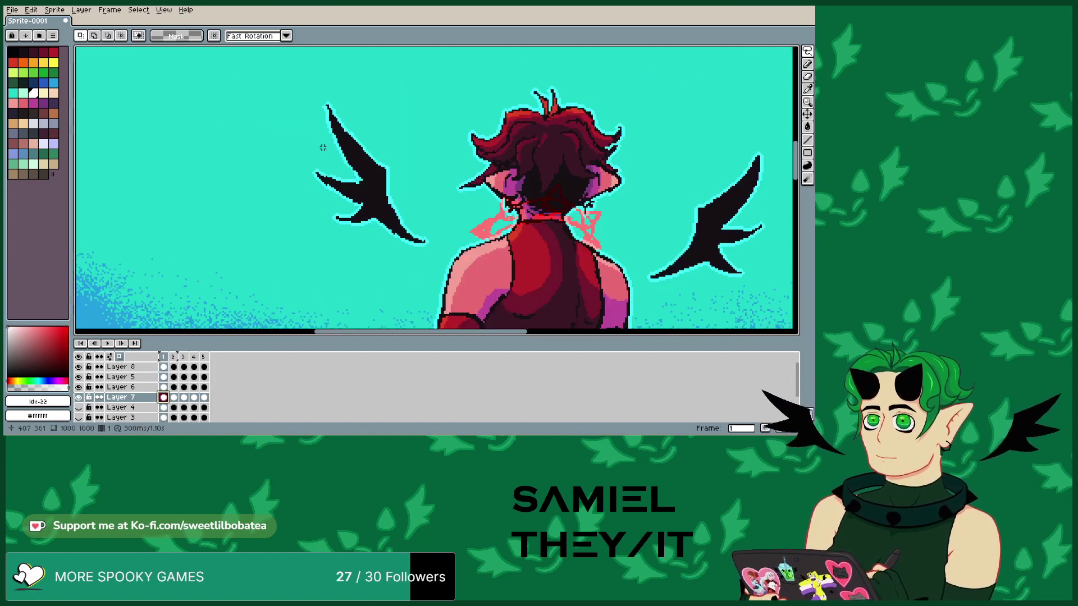
pyautogui.scroll(3, 557, 203)
pyautogui.scroll(-1, 520, 227)
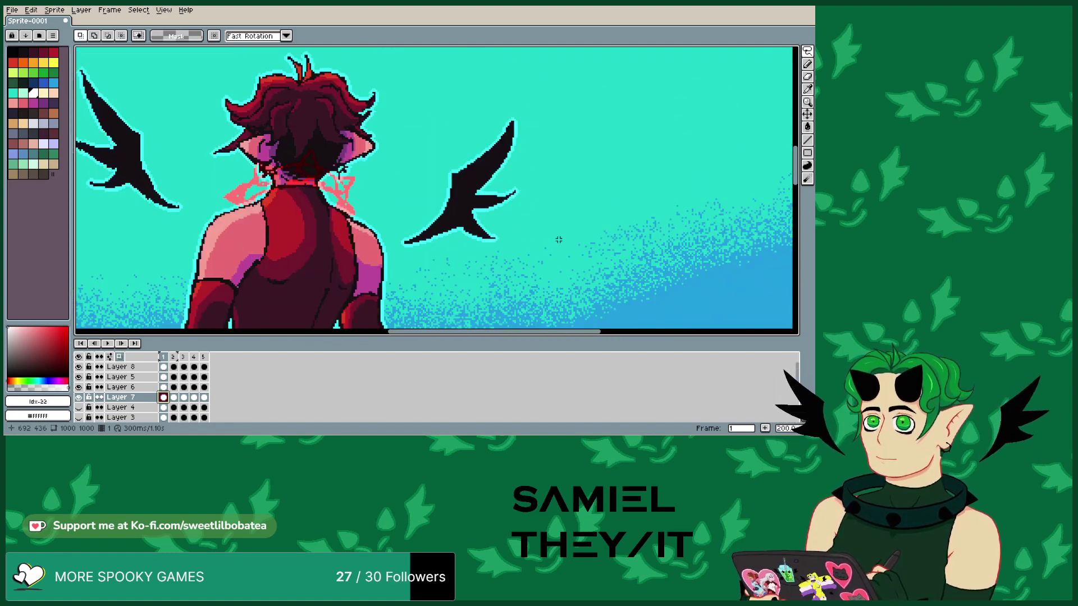
pyautogui.scroll(-1, 534, 240)
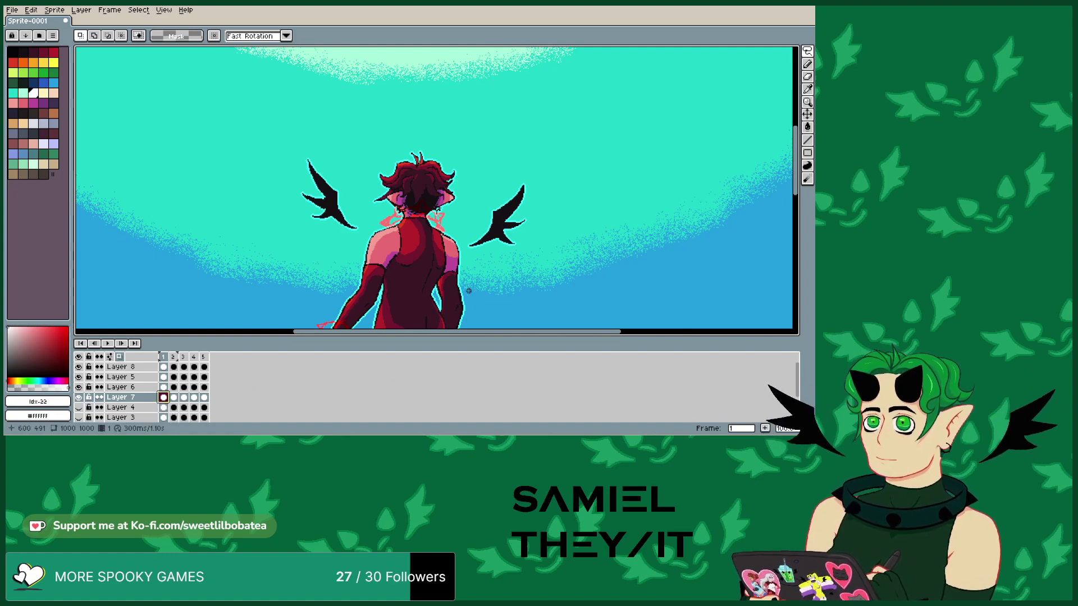
pyautogui.scroll(1, 507, 230)
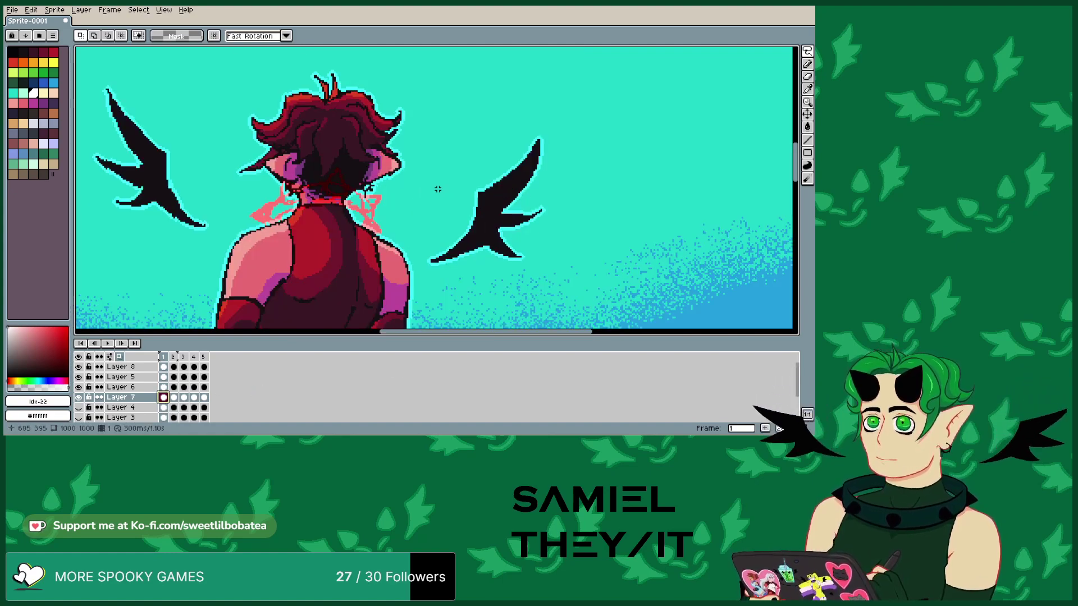
pyautogui.moveTo(441, 224)
pyautogui.mouseDown()
pyautogui.moveTo(417, 279)
pyautogui.moveTo(526, 279)
pyautogui.moveTo(585, 120)
pyautogui.moveTo(474, 152)
pyautogui.moveTo(441, 222)
pyautogui.mouseUp()
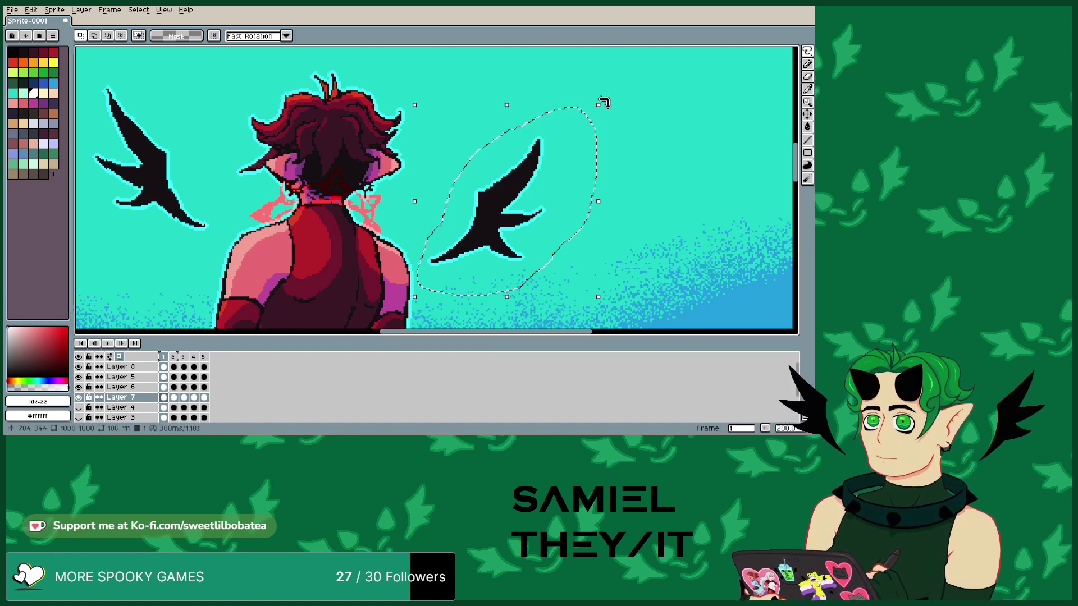
pyautogui.click(163, 376)
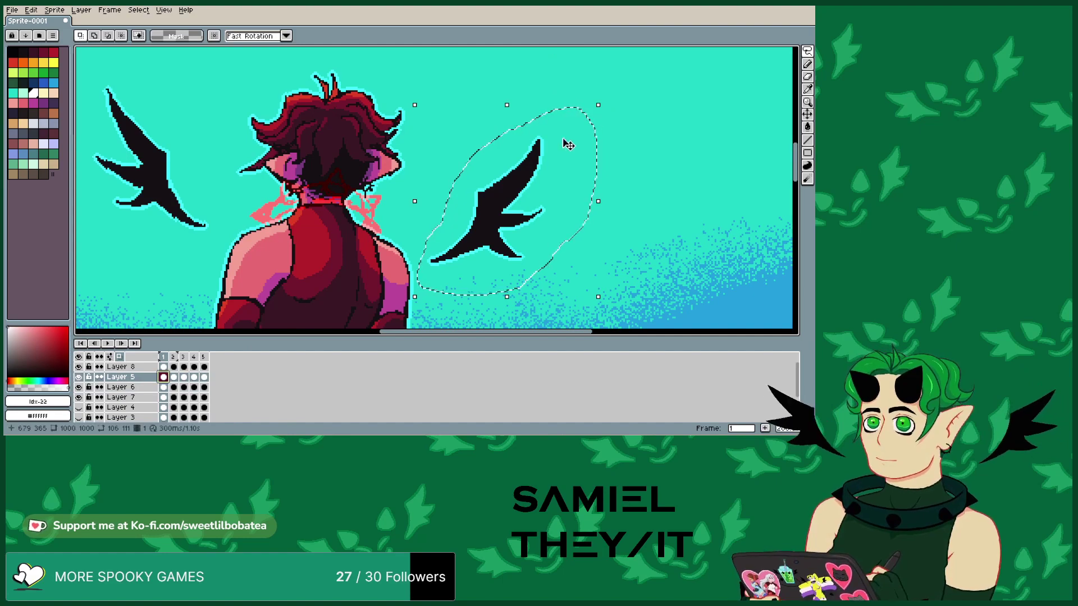
pyautogui.moveTo(603, 97); pyautogui.dragTo(613, 107)
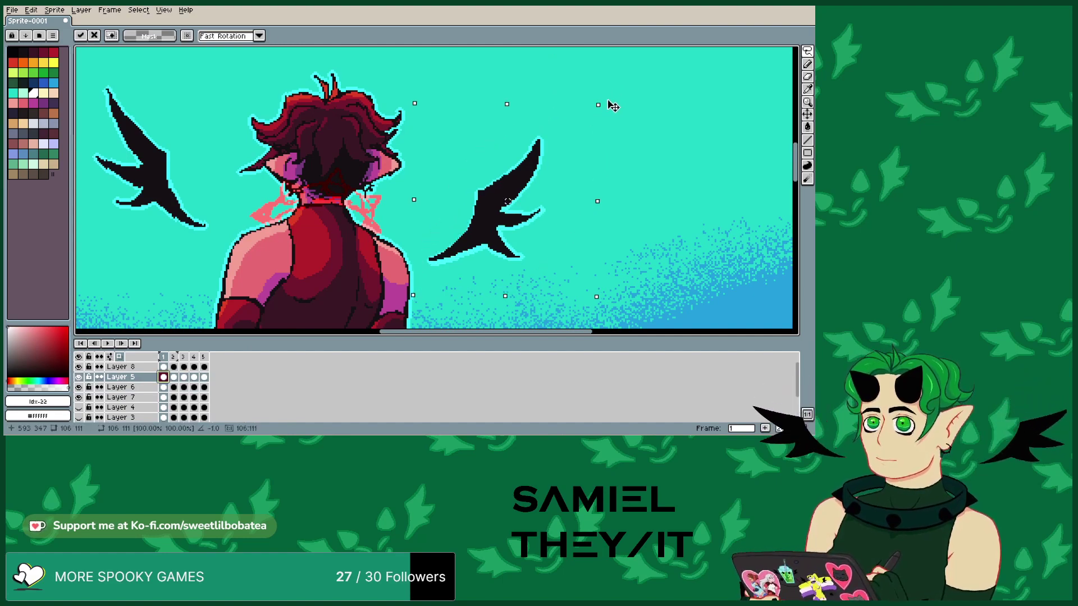
pyautogui.click(31, 10)
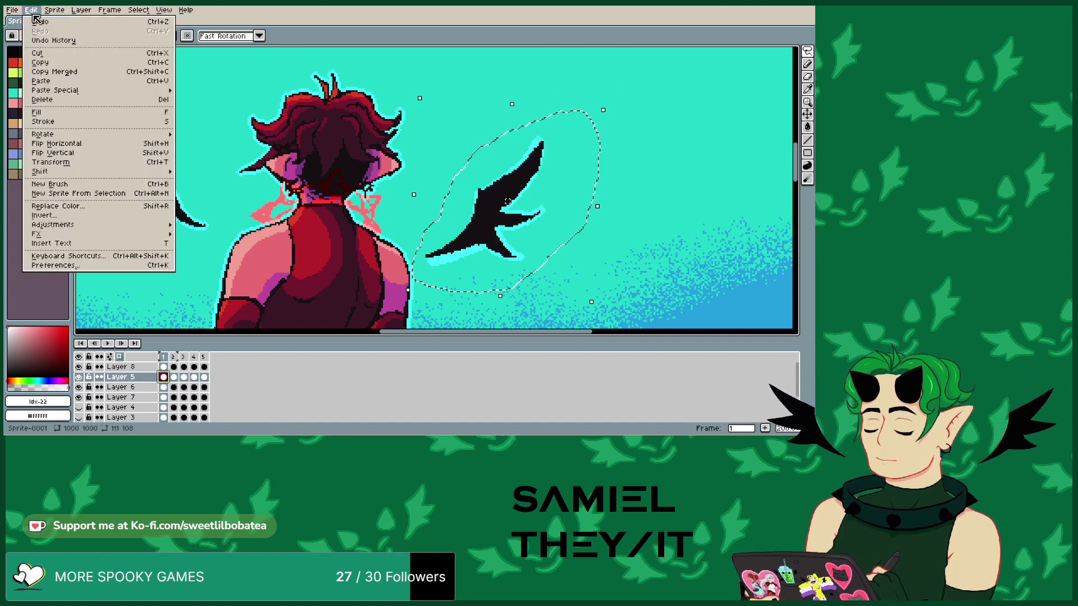
pyautogui.click(45, 20)
pyautogui.moveTo(616, 87); pyautogui.dragTo(612, 105)
pyautogui.click(30, 9)
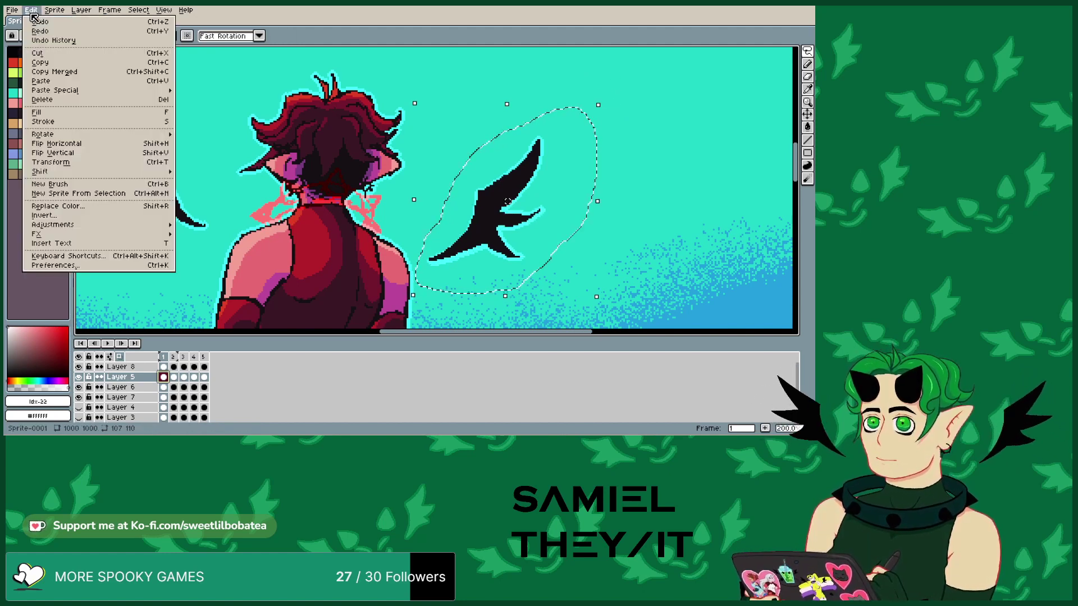
pyautogui.click(48, 21)
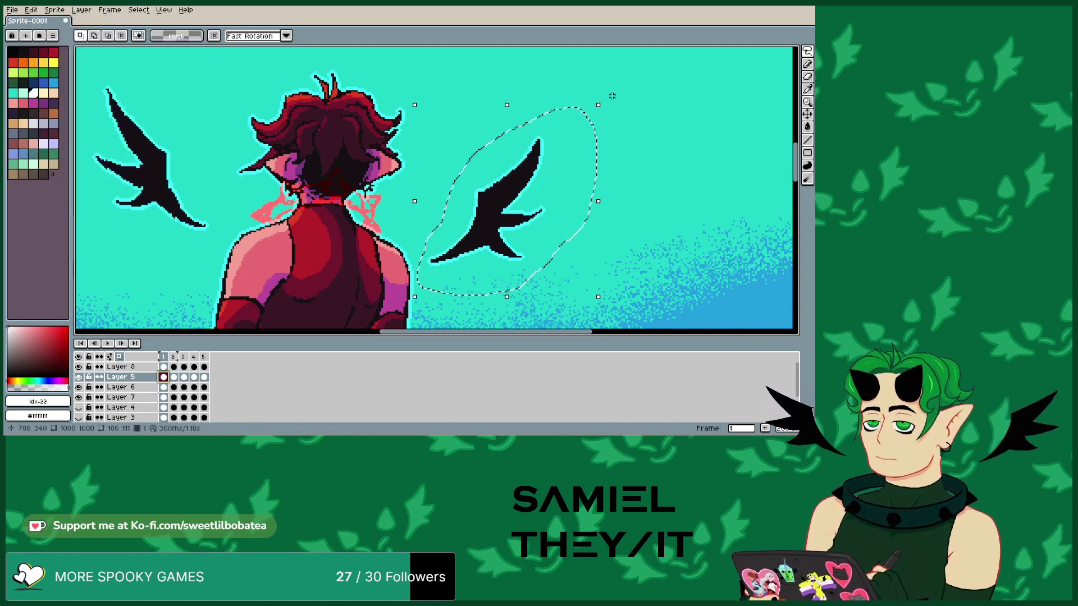
# - Rotate the right wing on Layer 5 clockwise about its base by 2.5 degrees in frame 1 and 4.0 degrees in frame 2
pyautogui.moveTo(602, 101); pyautogui.dragTo(604, 103)
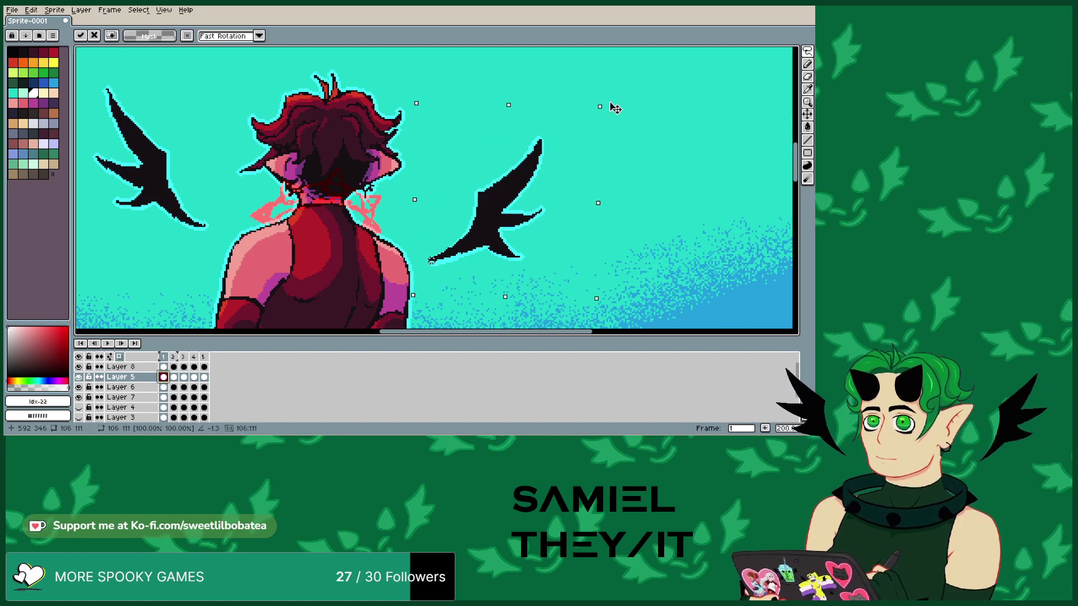
pyautogui.moveTo(617, 114); pyautogui.dragTo(616, 112)
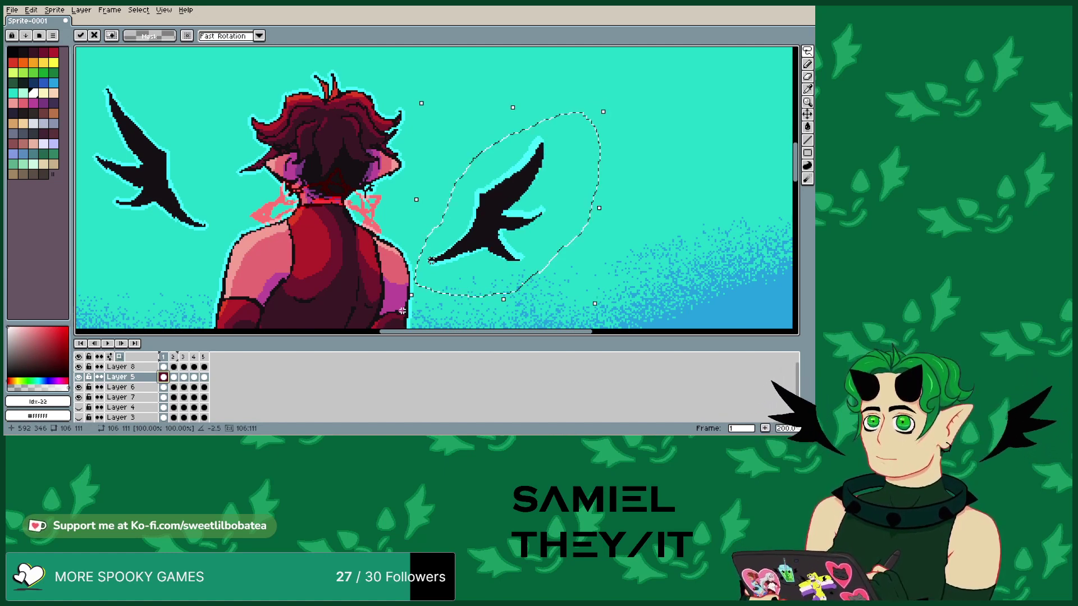
pyautogui.click(174, 377)
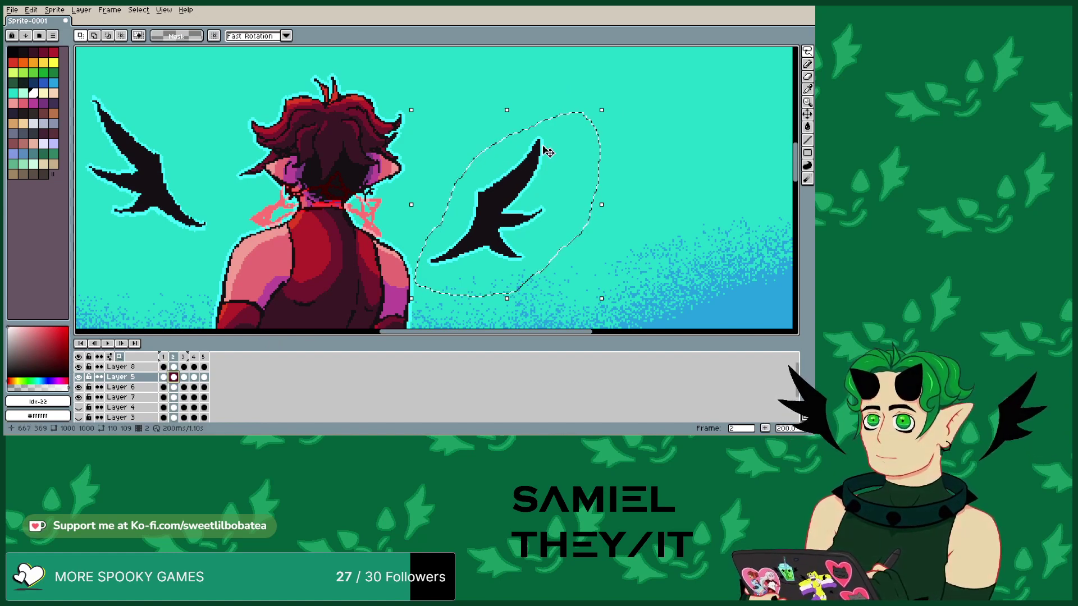
pyautogui.moveTo(609, 103); pyautogui.dragTo(615, 114)
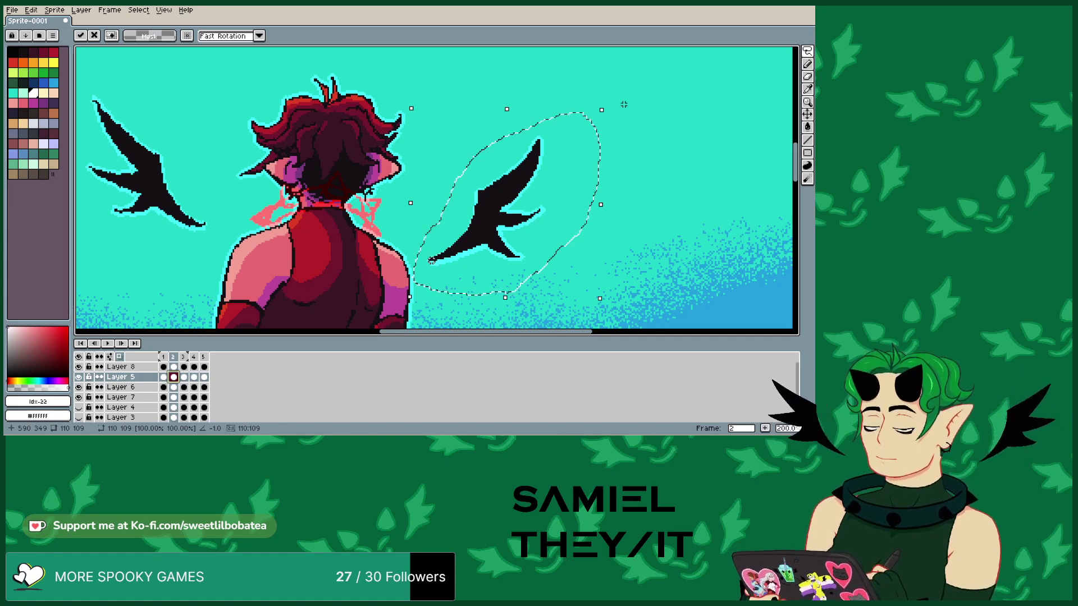
pyautogui.moveTo(608, 102); pyautogui.dragTo(619, 118)
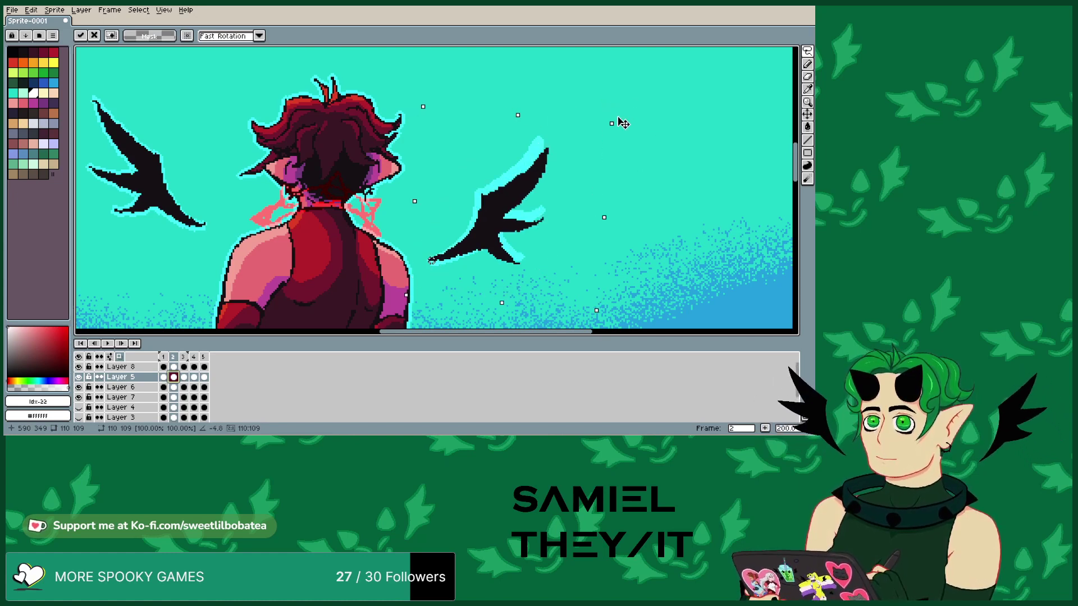
pyautogui.click(184, 378)
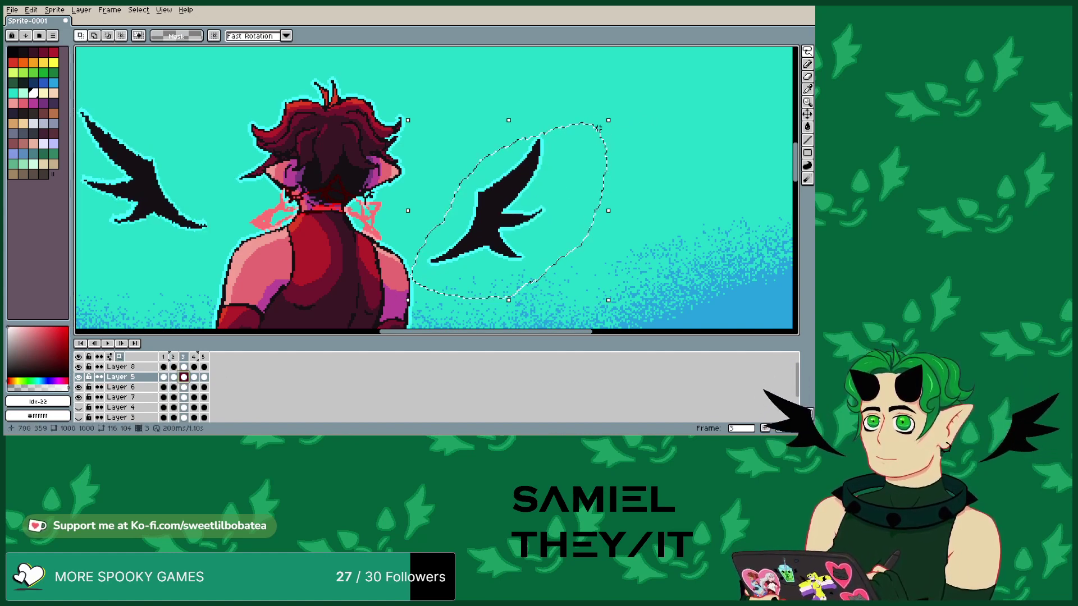
pyautogui.click(611, 115)
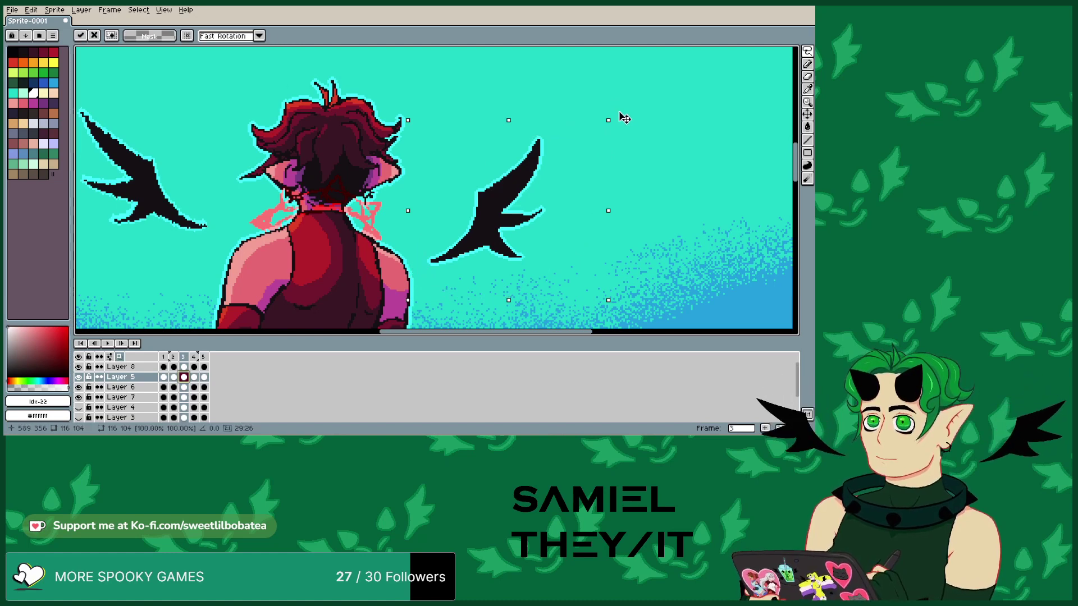
pyautogui.moveTo(624, 118); pyautogui.dragTo(625, 119)
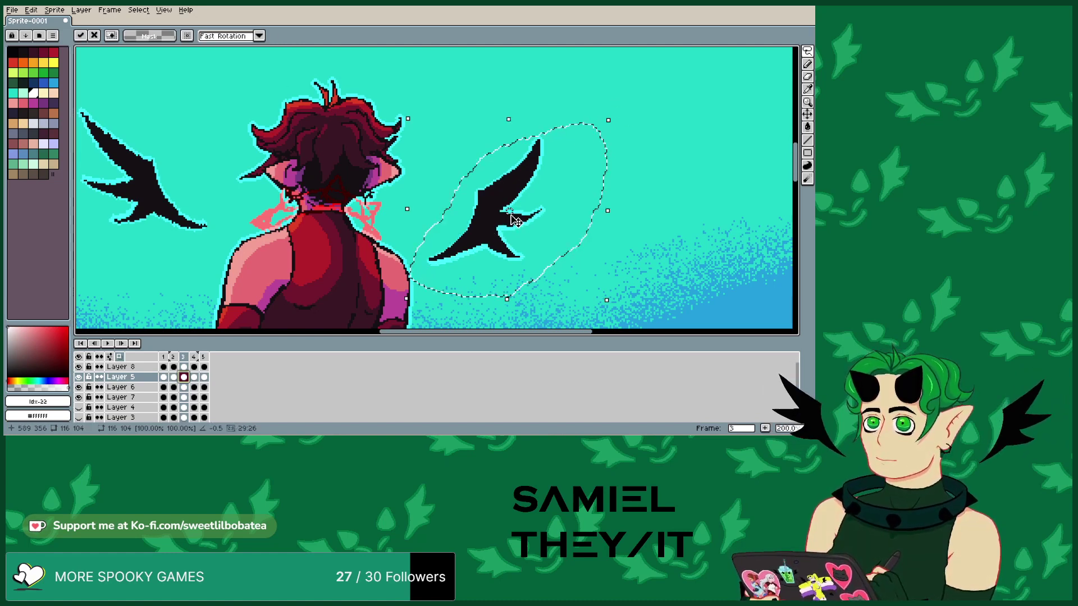
pyautogui.press('Return')
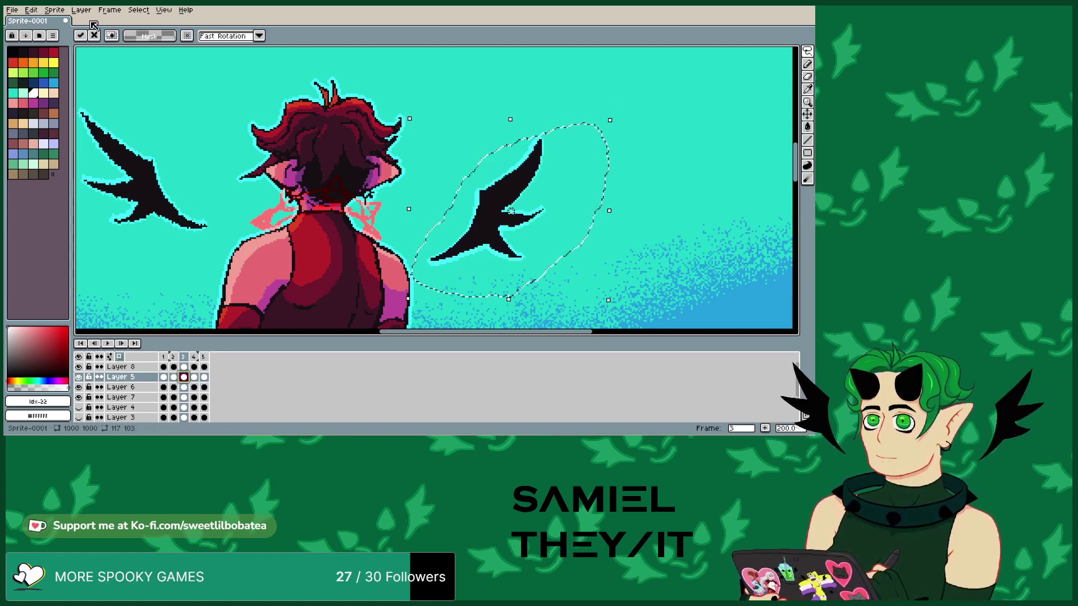
pyautogui.click(30, 9)
pyautogui.click(39, 21)
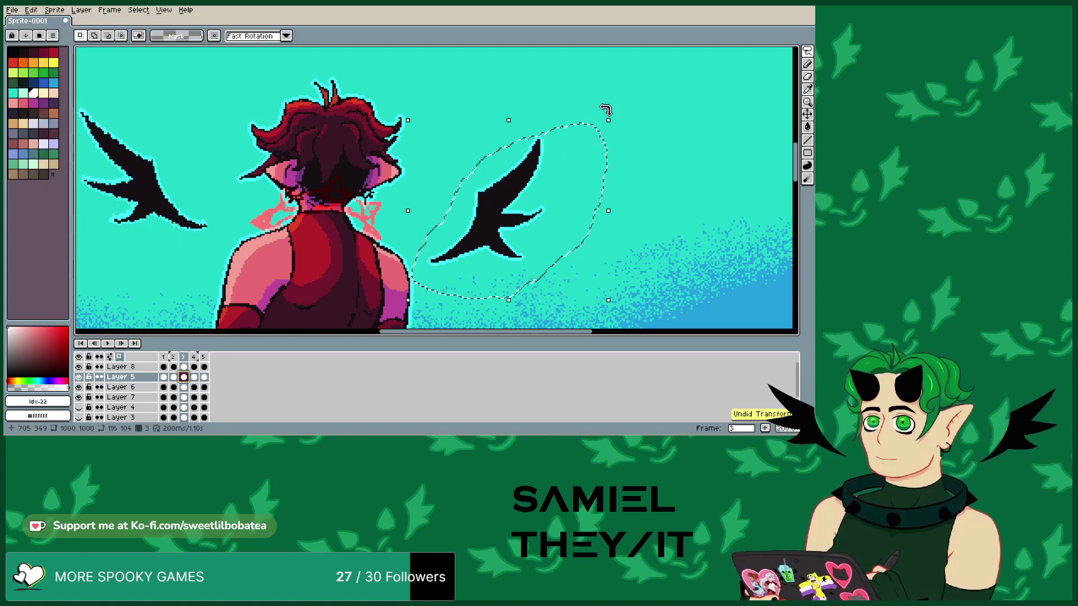
# - Rotate the right wing on Layer 5 in frame 3 clockwise by 7.3 degrees about its base and compare it with frame 4
pyautogui.click(617, 118)
pyautogui.moveTo(617, 119); pyautogui.dragTo(611, 113)
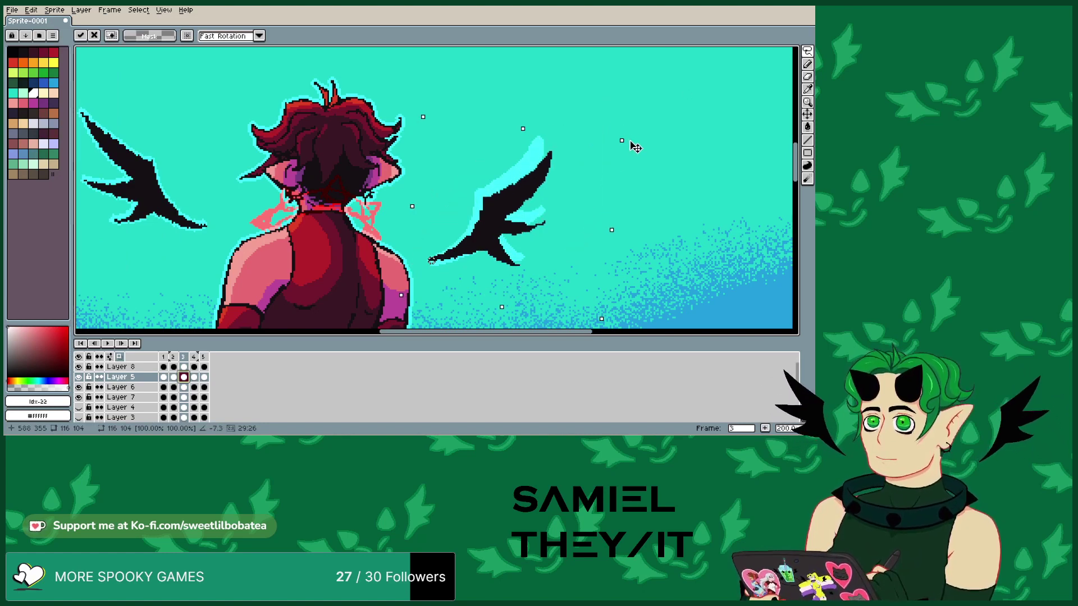
pyautogui.press('Return')
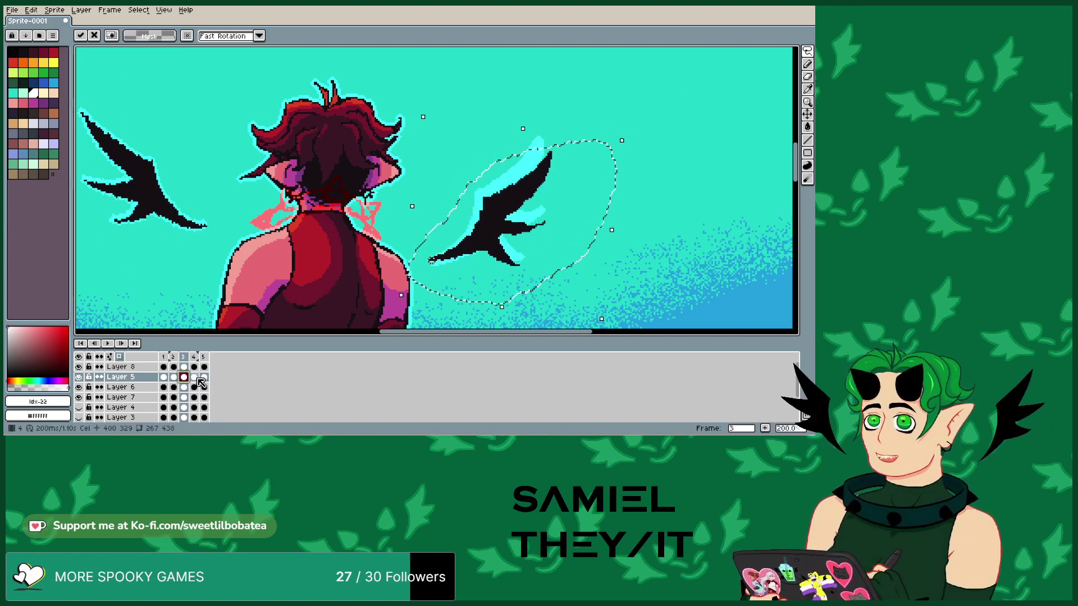
pyautogui.press('Right')
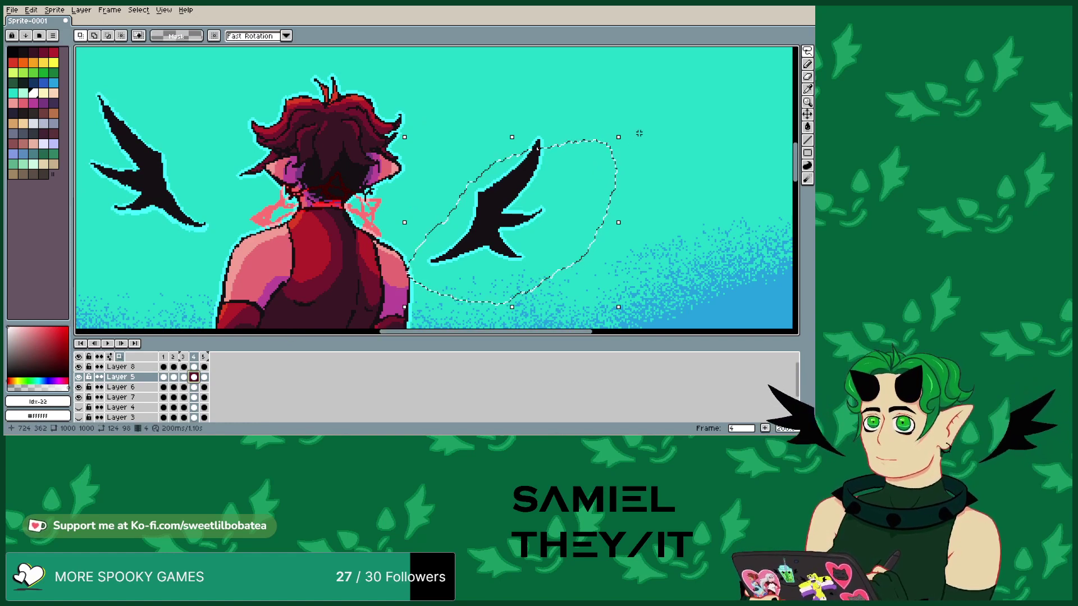
pyautogui.click(185, 377)
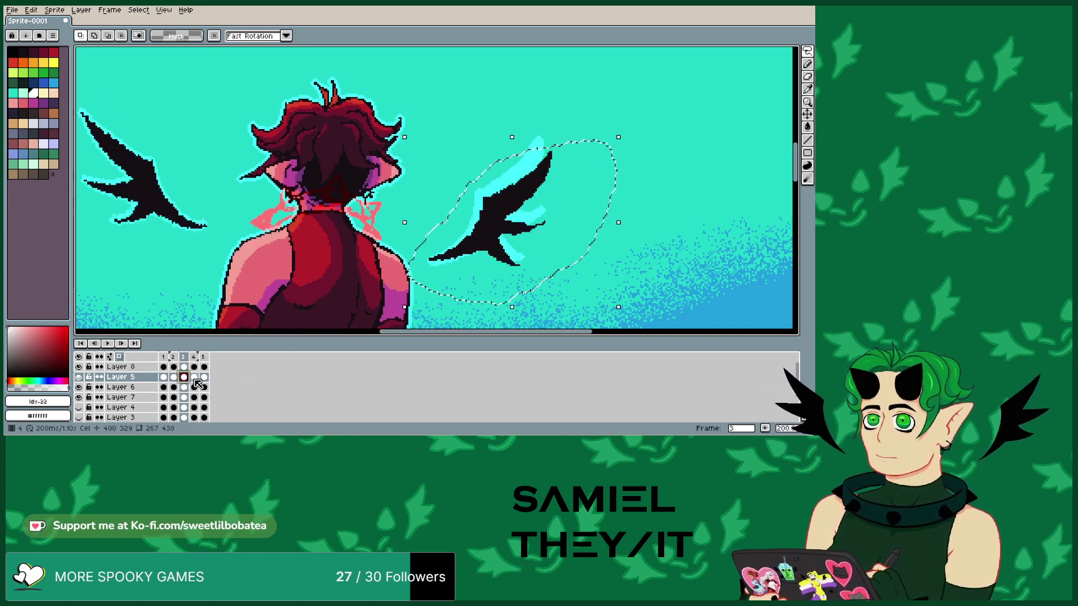
# - Lasso the right wing on Layer 5 in frame 4 and rotate it clockwise by 4.5 degrees about its base
pyautogui.press('Right')
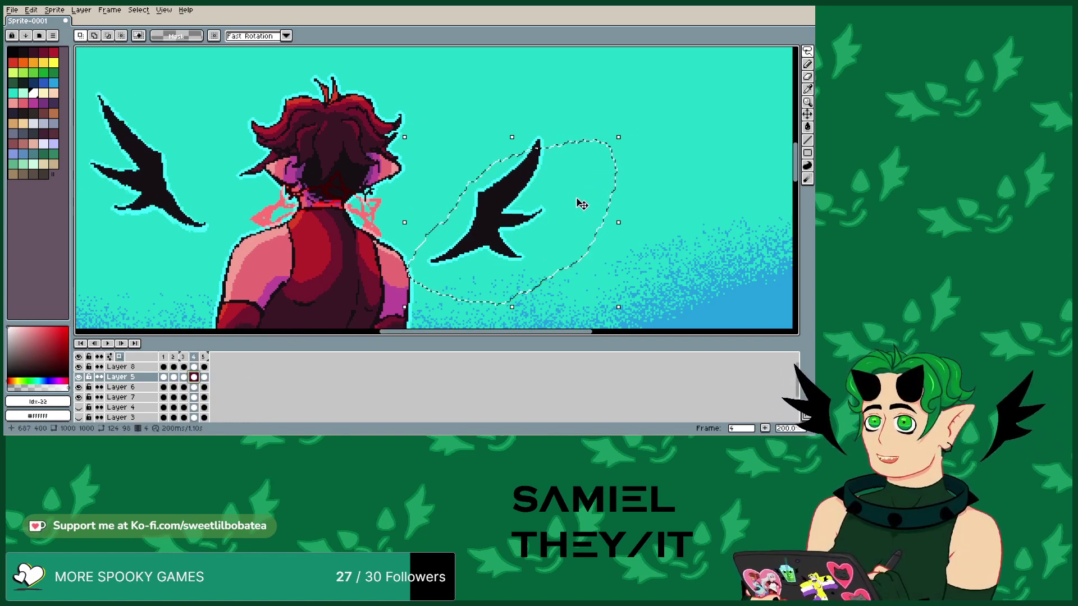
pyautogui.moveTo(596, 113)
pyautogui.mouseDown()
pyautogui.moveTo(431, 179)
pyautogui.moveTo(415, 254)
pyautogui.moveTo(494, 295)
pyautogui.moveTo(621, 216)
pyautogui.moveTo(604, 113)
pyautogui.mouseUp()
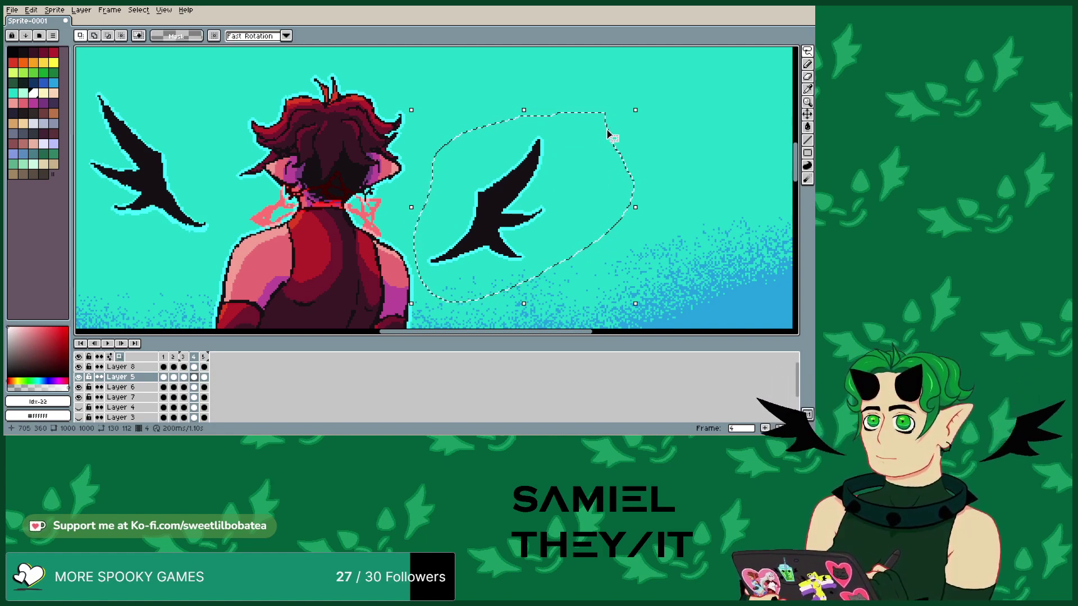
pyautogui.moveTo(647, 111); pyautogui.dragTo(650, 112)
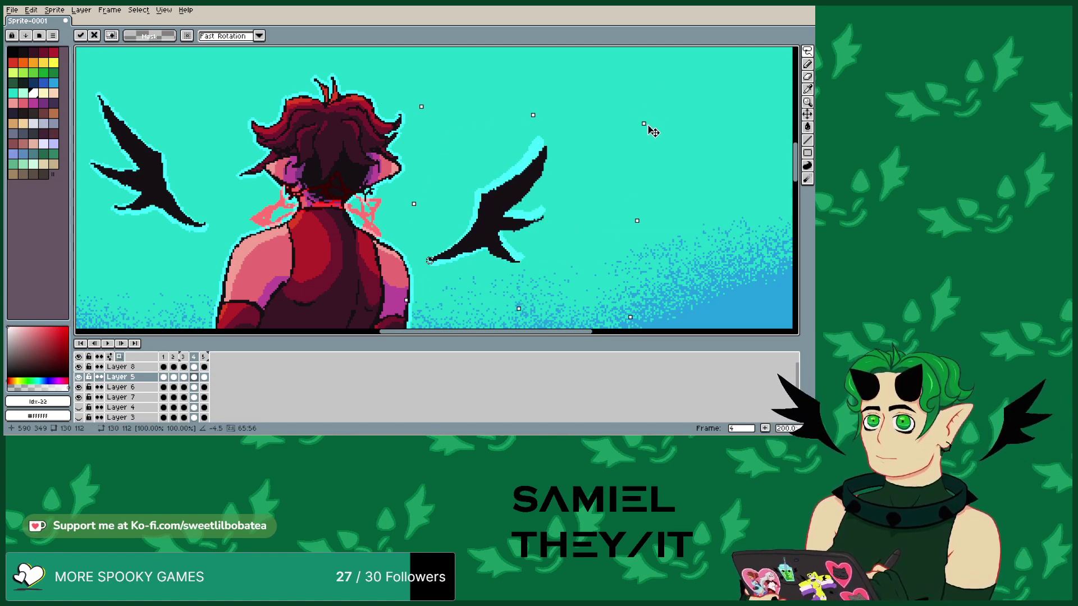
# - Rotate the right wing on Layer 5 in frame 5 counterclockwise about its base so it stands more upright
pyautogui.click(204, 376)
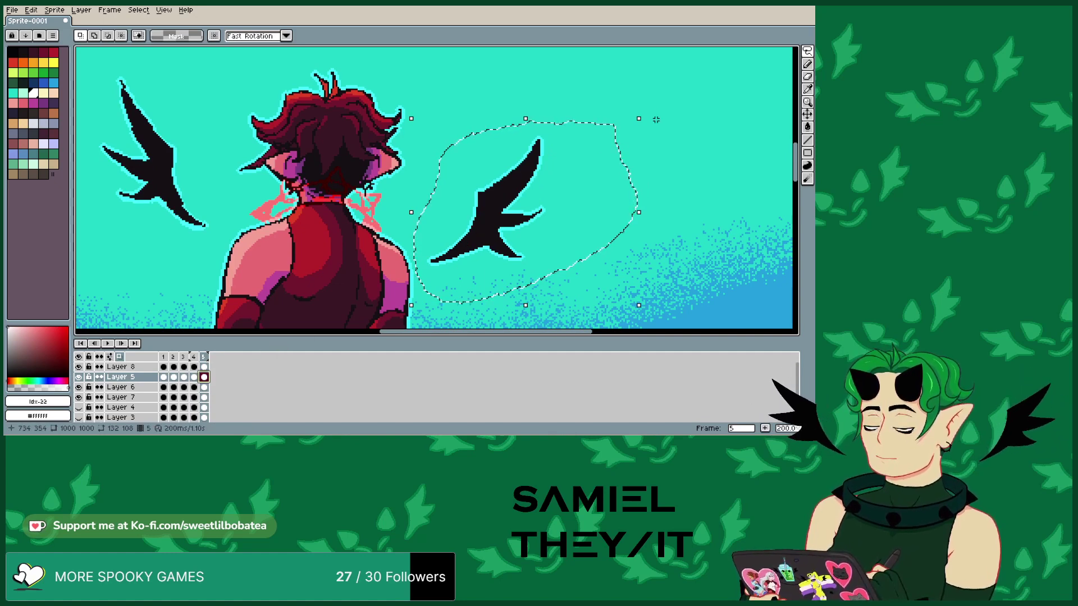
pyautogui.moveTo(647, 113); pyautogui.dragTo(654, 121)
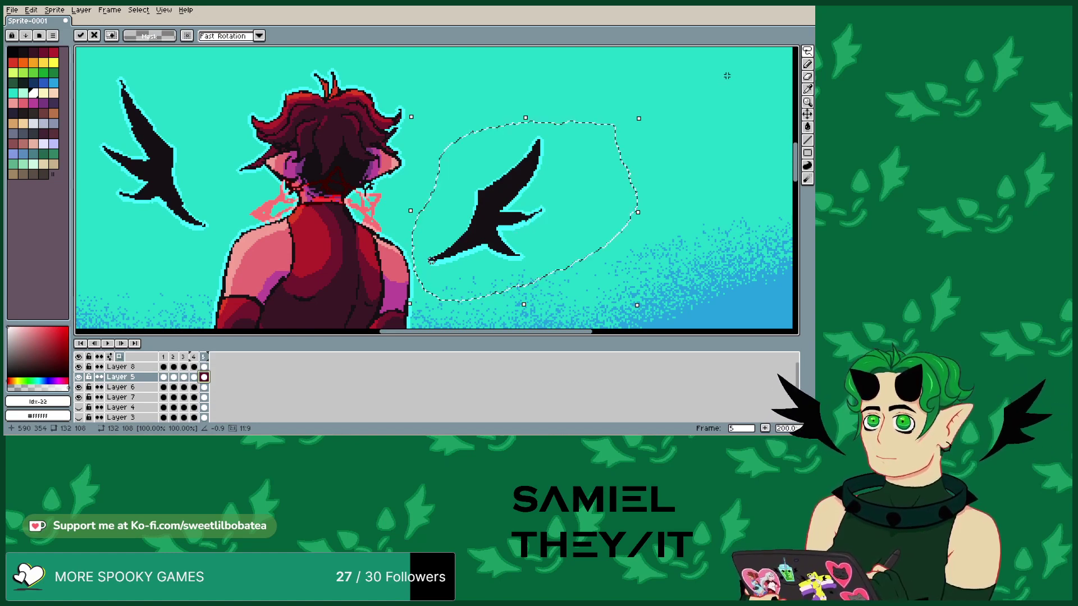
pyautogui.moveTo(642, 111); pyautogui.dragTo(630, 97)
pyautogui.press('Return')
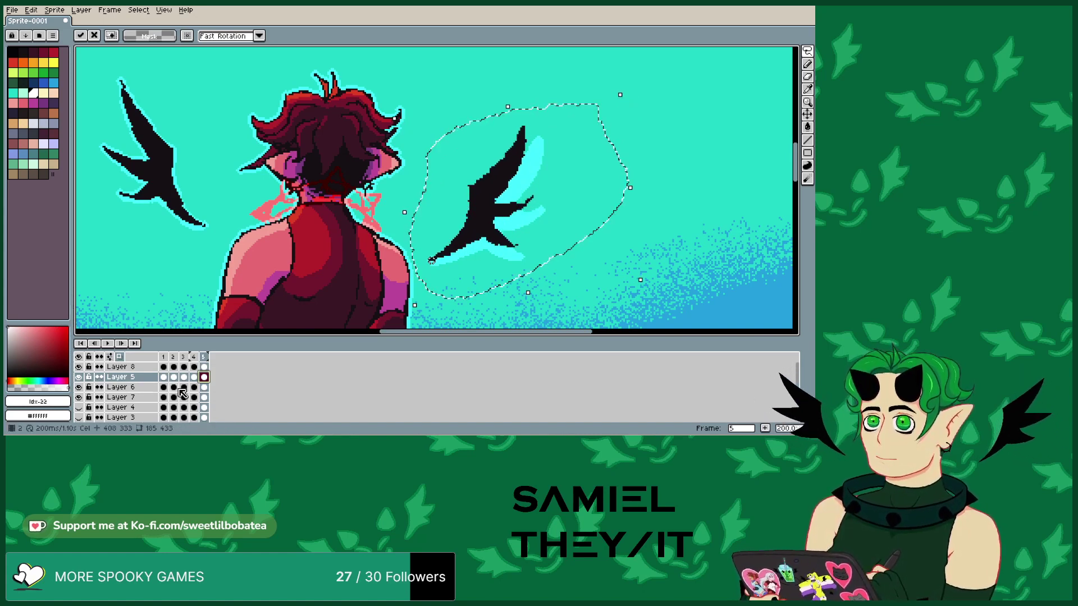
# - Play the animation from frame 1 with more of the figure in view to check the right wing's flapping
pyautogui.click(163, 378)
pyautogui.click(108, 343)
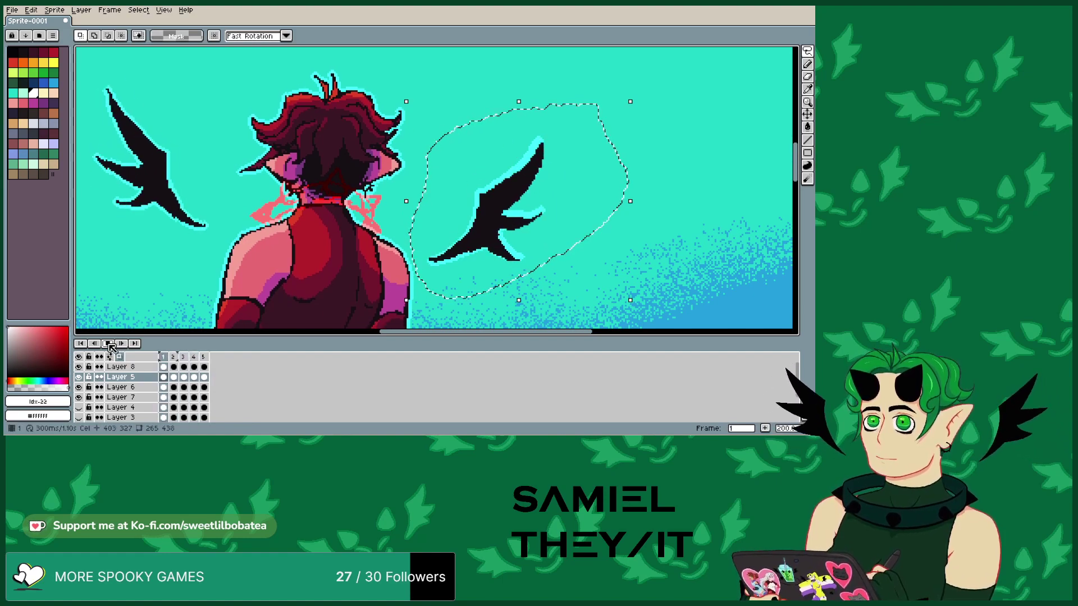
pyautogui.scroll(-5, 501, 141)
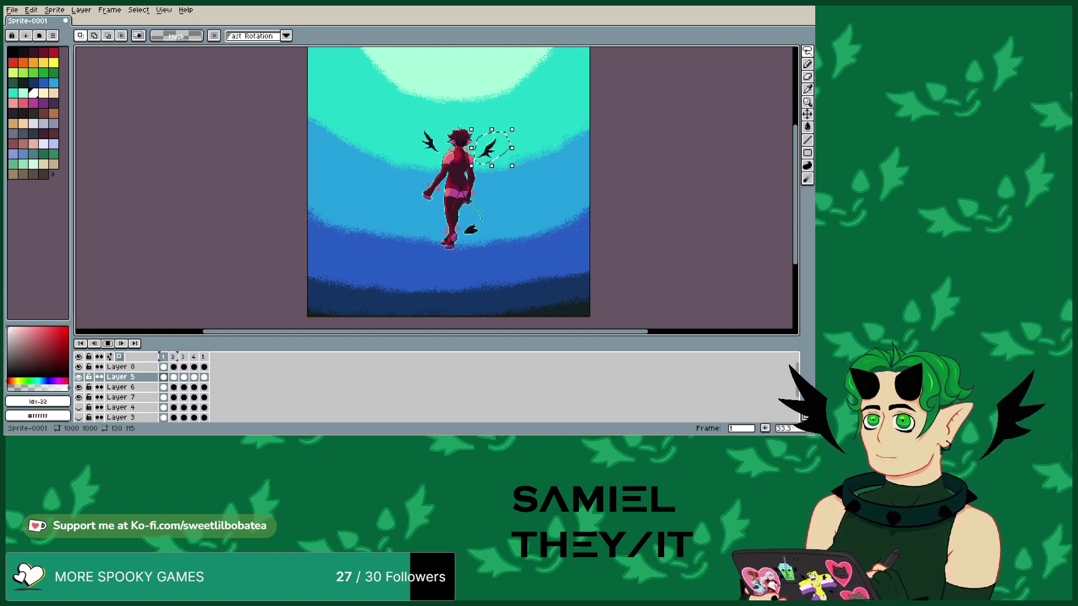
pyautogui.press('1')
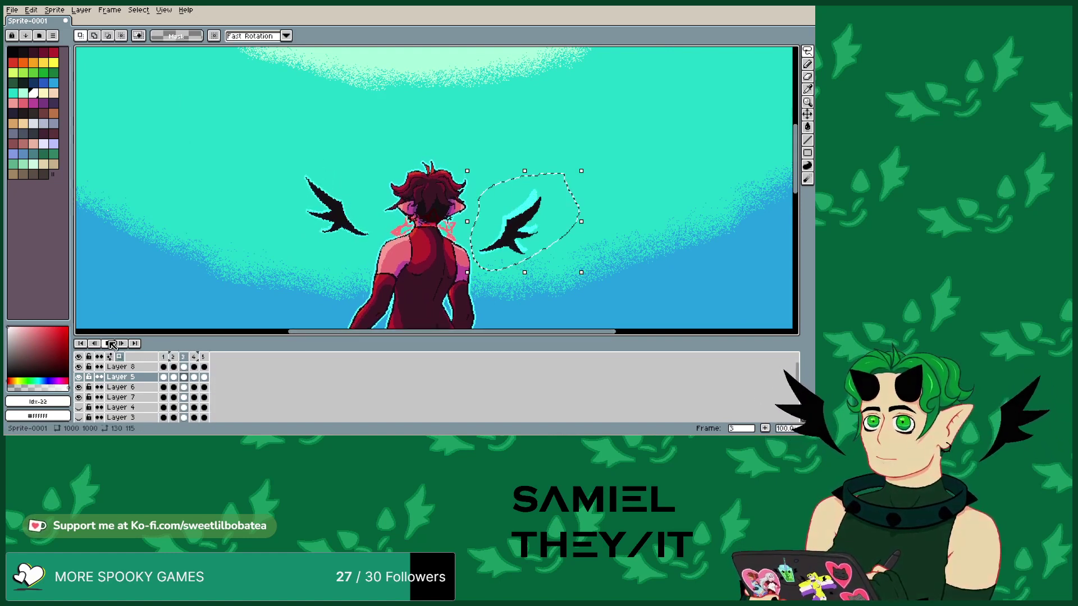
pyautogui.press('Return')
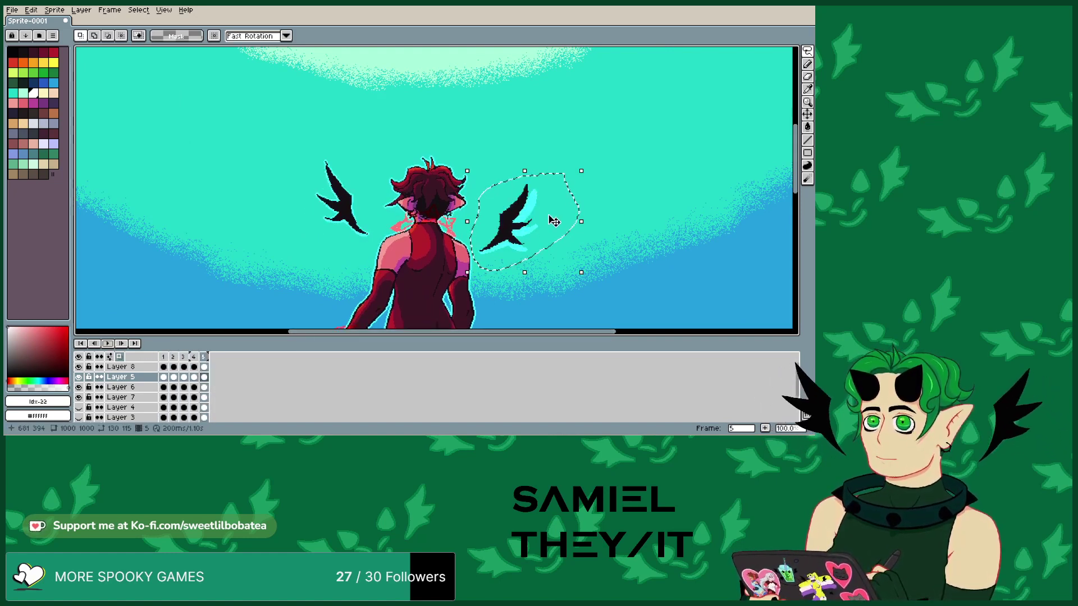
# - Rotate the right wing on Layer 5 in frame 5 clockwise by 2.5 degrees about its base
pyautogui.scroll(1, 558, 207)
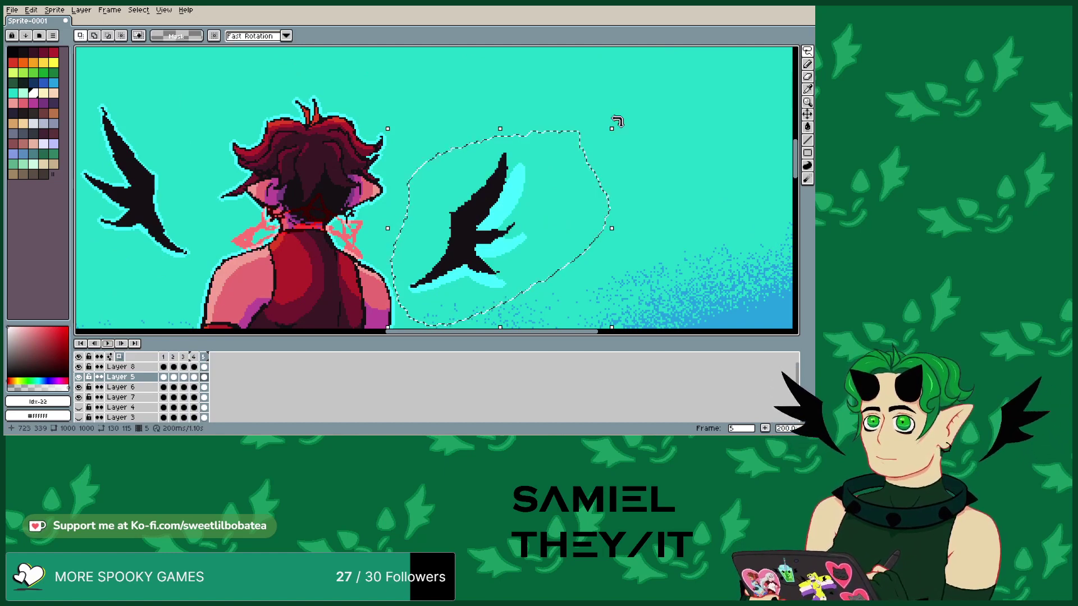
pyautogui.moveTo(618, 121); pyautogui.dragTo(624, 129)
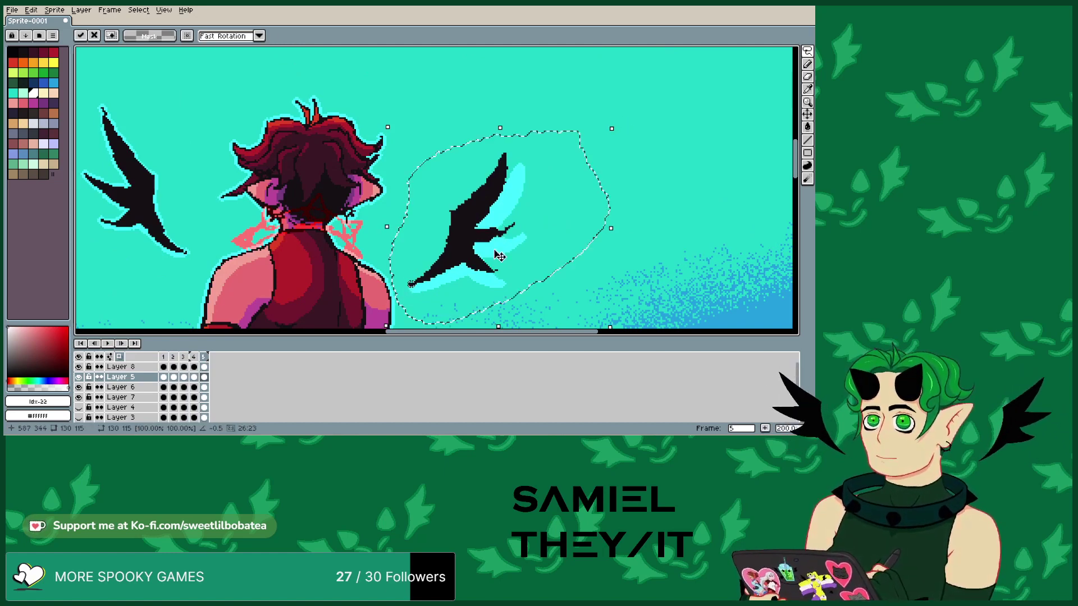
pyautogui.moveTo(621, 120)
pyautogui.mouseDown()
pyautogui.moveTo(632, 134)
pyautogui.moveTo(621, 133)
pyautogui.mouseUp()
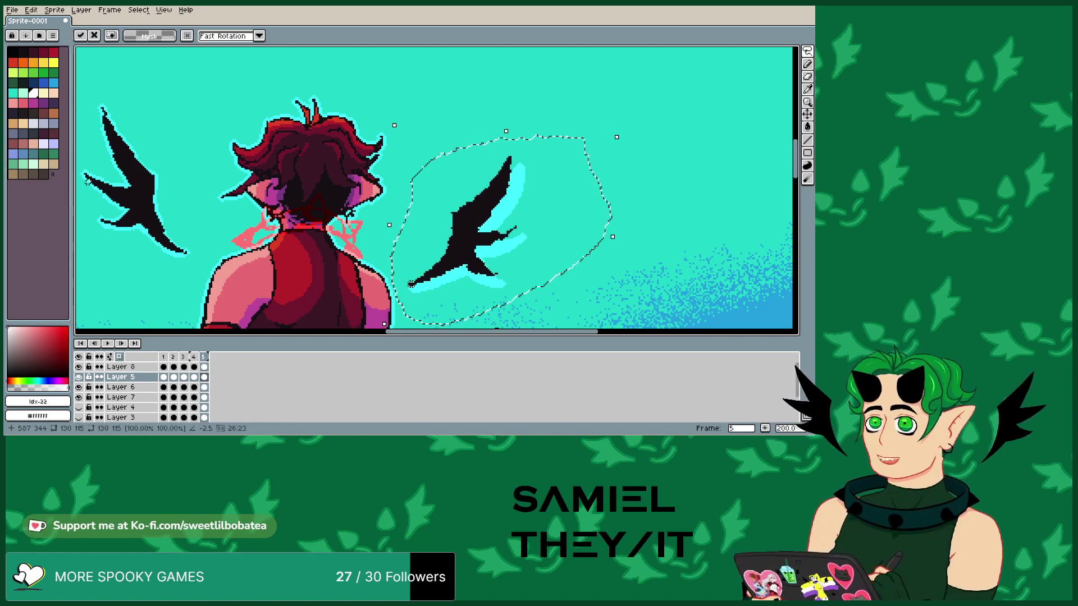
# - Play the animation, and nudge the right wing on Layer 5 in frame 5 slightly right to even out its motion
pyautogui.click(107, 343)
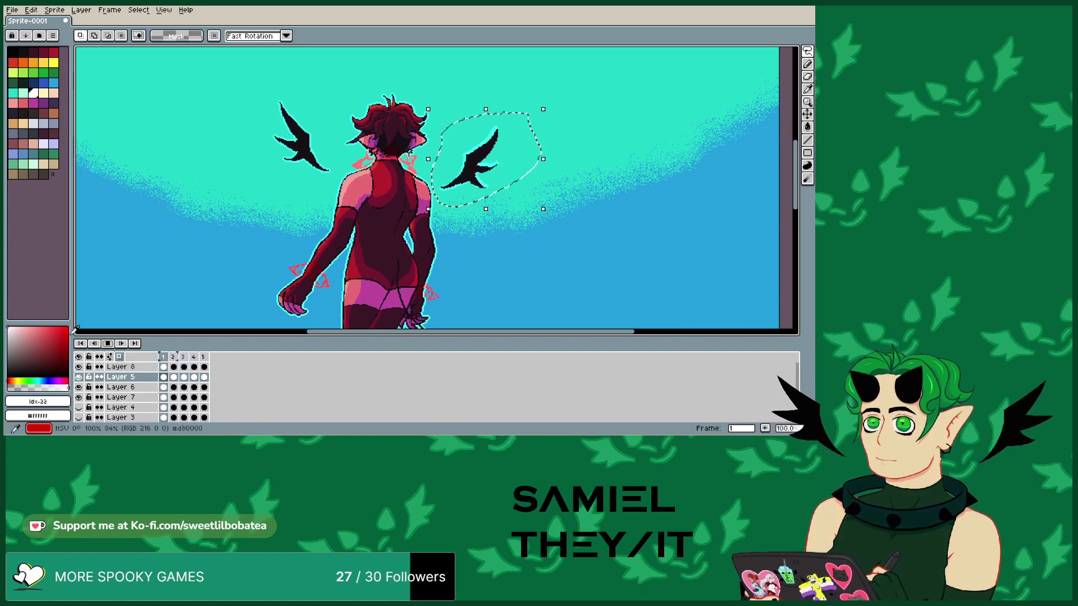
pyautogui.click(112, 346)
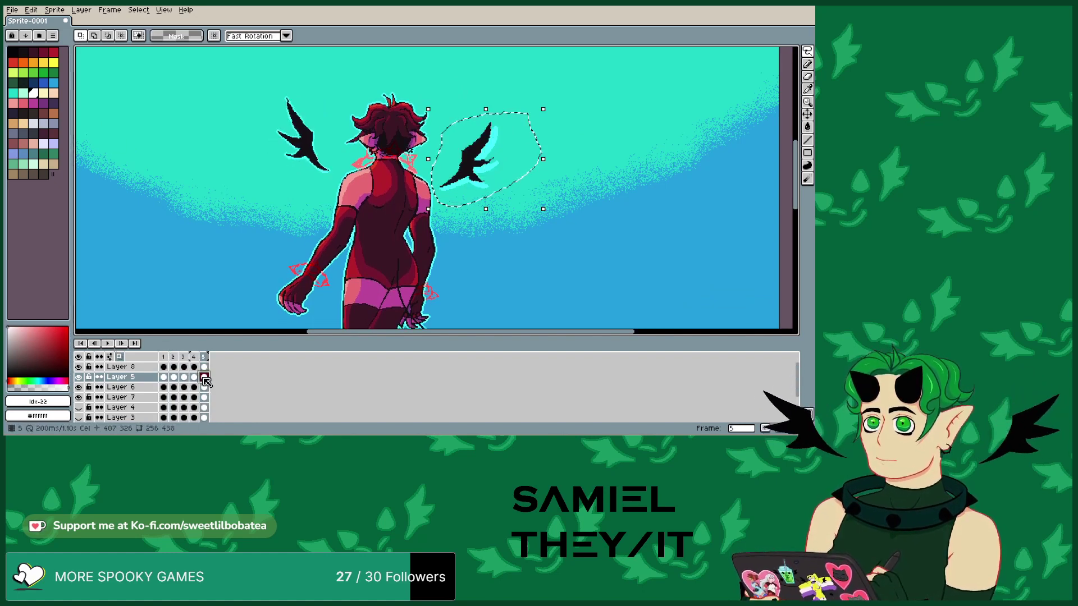
pyautogui.press('Right')
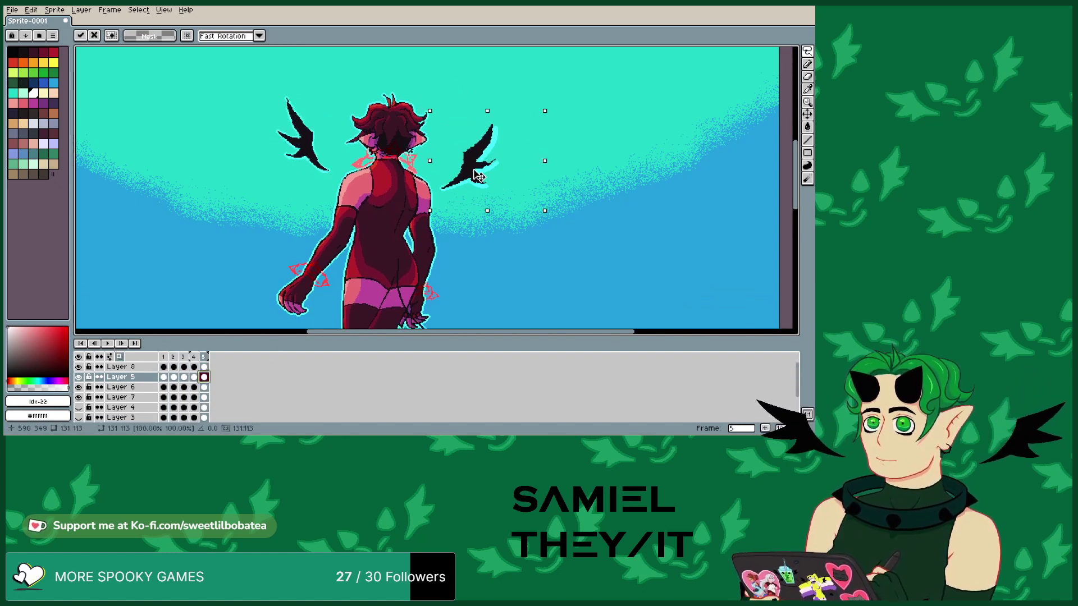
pyautogui.click(108, 344)
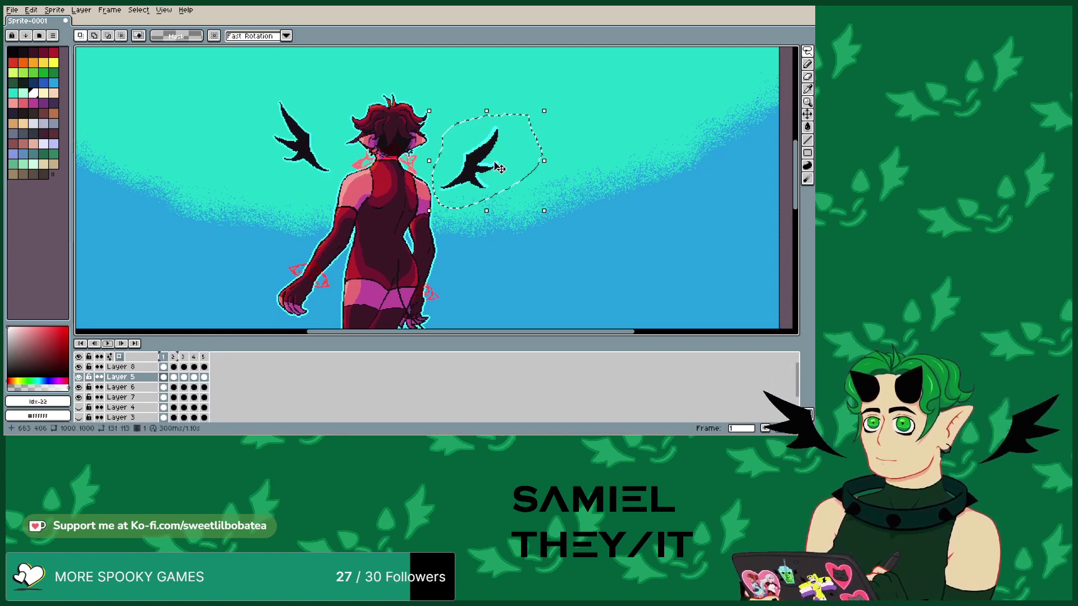
# - Make Layer 7 active in frame 1 to work on the right wing's cyan outline, and shrink the timeline slightly
pyautogui.scroll(2, 500, 168)
pyautogui.scroll(-1, 493, 176)
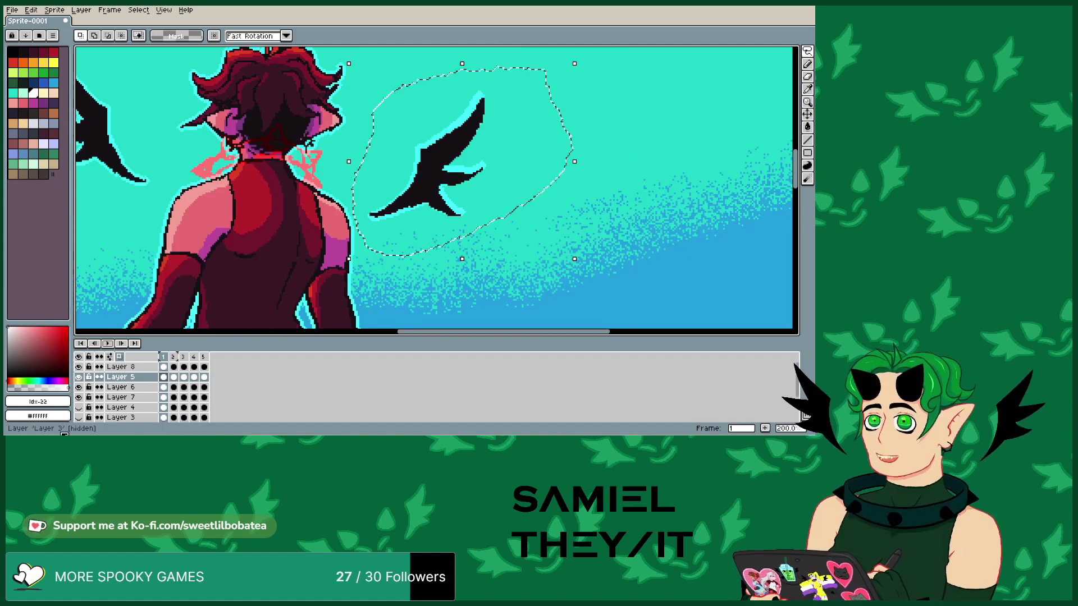
pyautogui.click(119, 397)
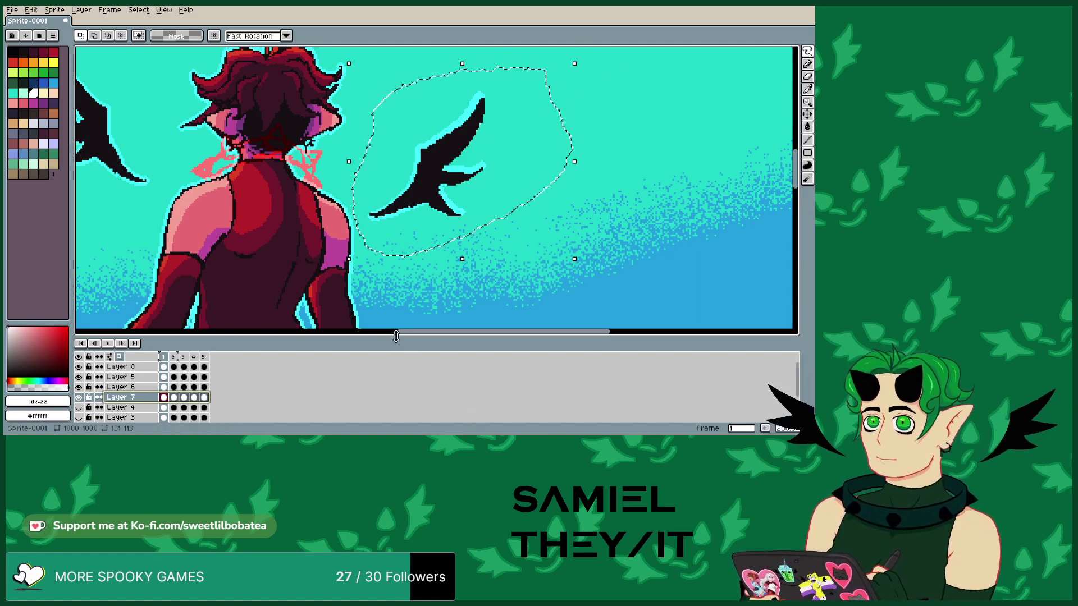
pyautogui.moveTo(394, 335); pyautogui.dragTo(396, 349)
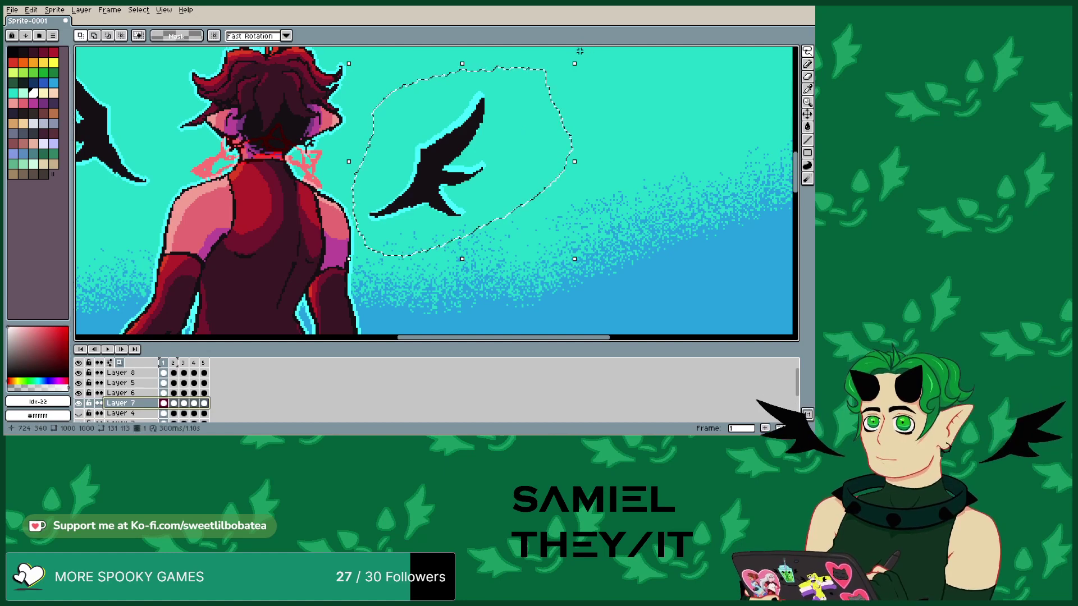
pyautogui.click(579, 54)
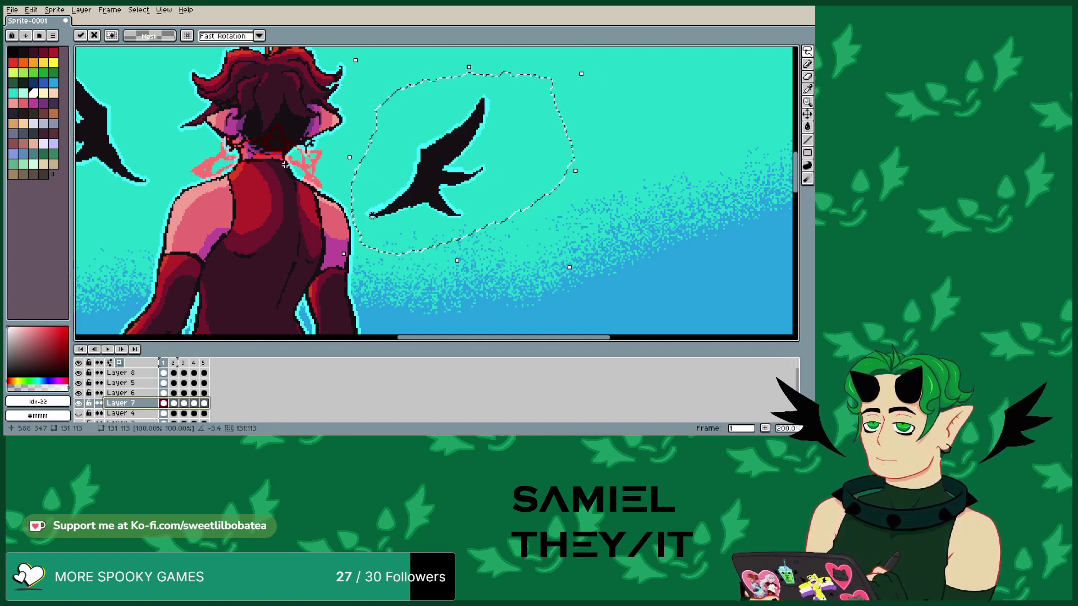
pyautogui.click(31, 9)
pyautogui.click(39, 22)
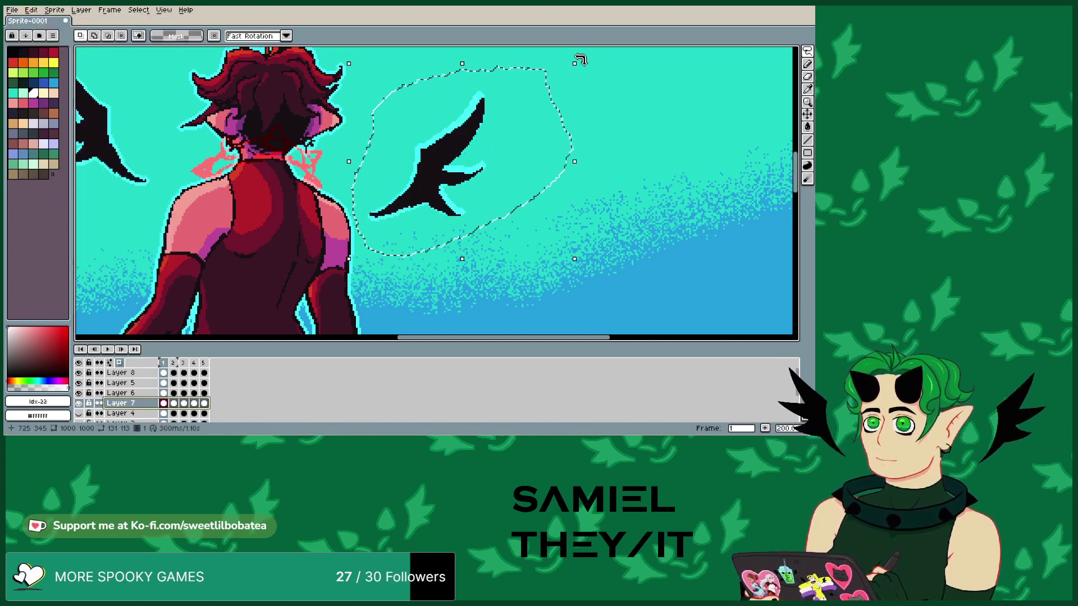
pyautogui.click(579, 60)
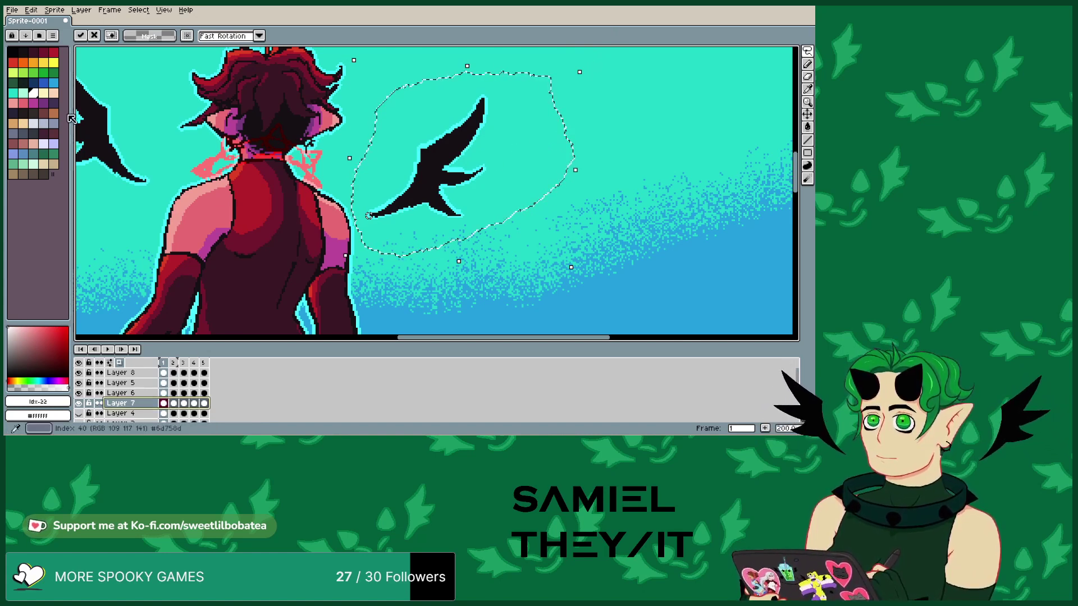
pyautogui.click(31, 9)
pyautogui.click(44, 22)
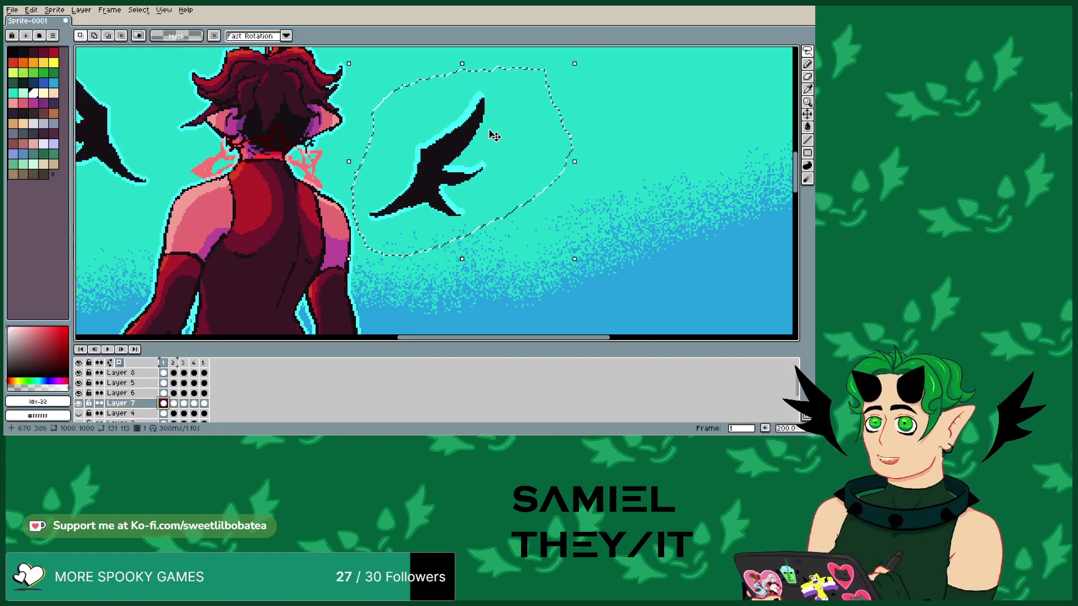
pyautogui.click(583, 57)
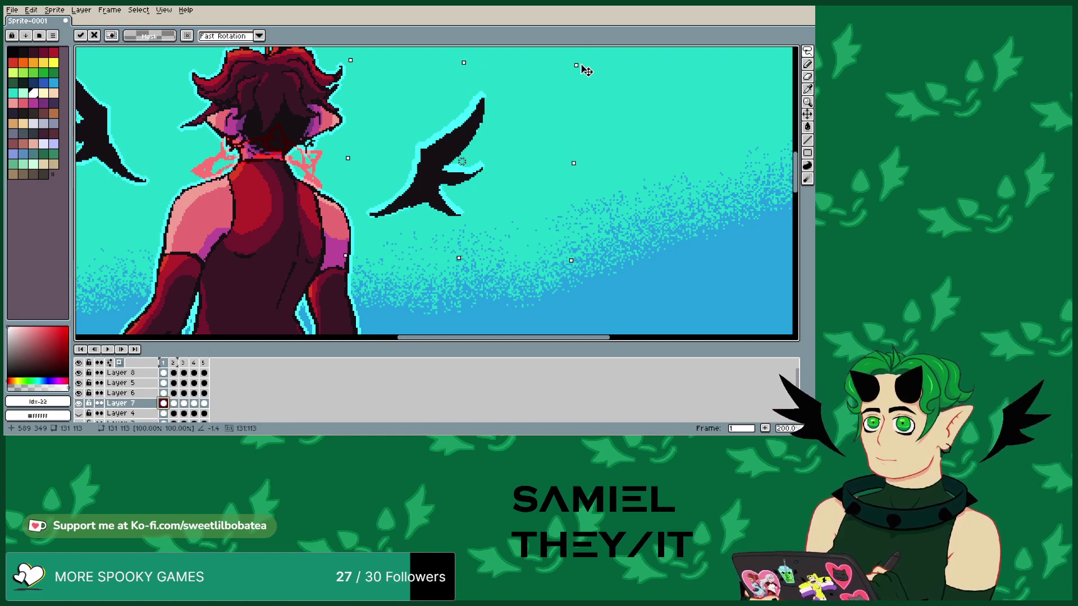
pyautogui.click(31, 10)
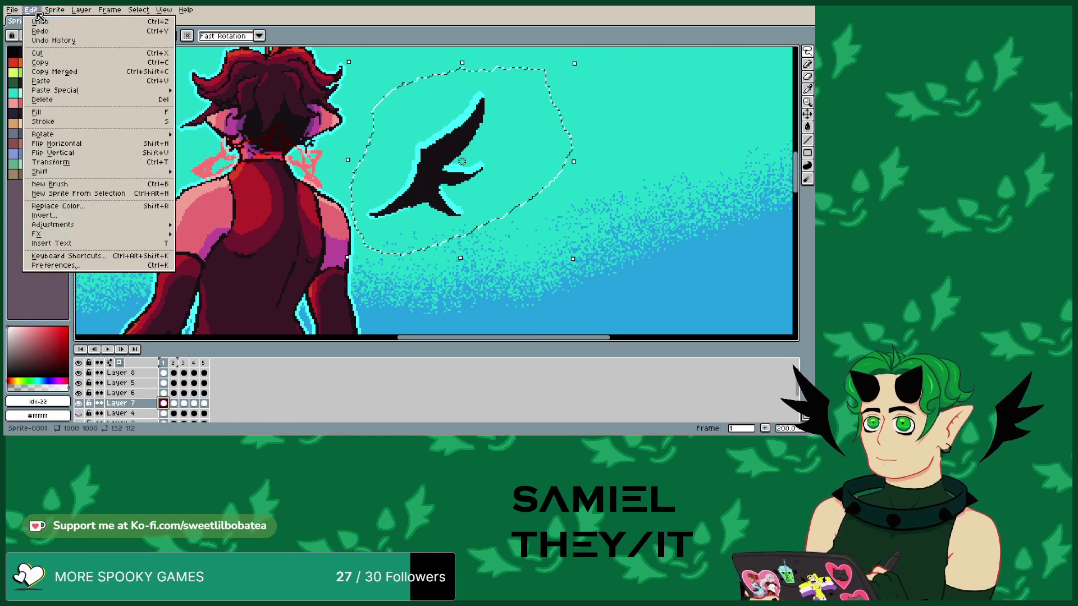
pyautogui.click(45, 22)
# - Rotate the right wing's cyan outline on Layer 7 in frame 1 clockwise about its base to match the black wing
pyautogui.click(582, 64)
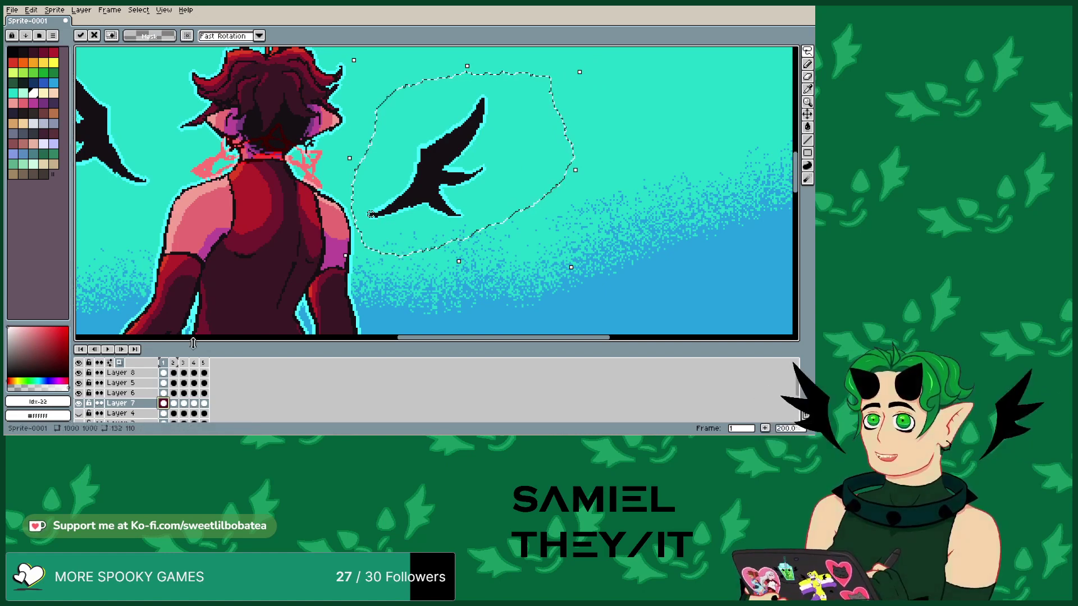
# - Rotate the right wing's cyan outline on Layer 7 in frame 2 clockwise by 4.9 degrees about its base and advance to frame 3
pyautogui.click(174, 405)
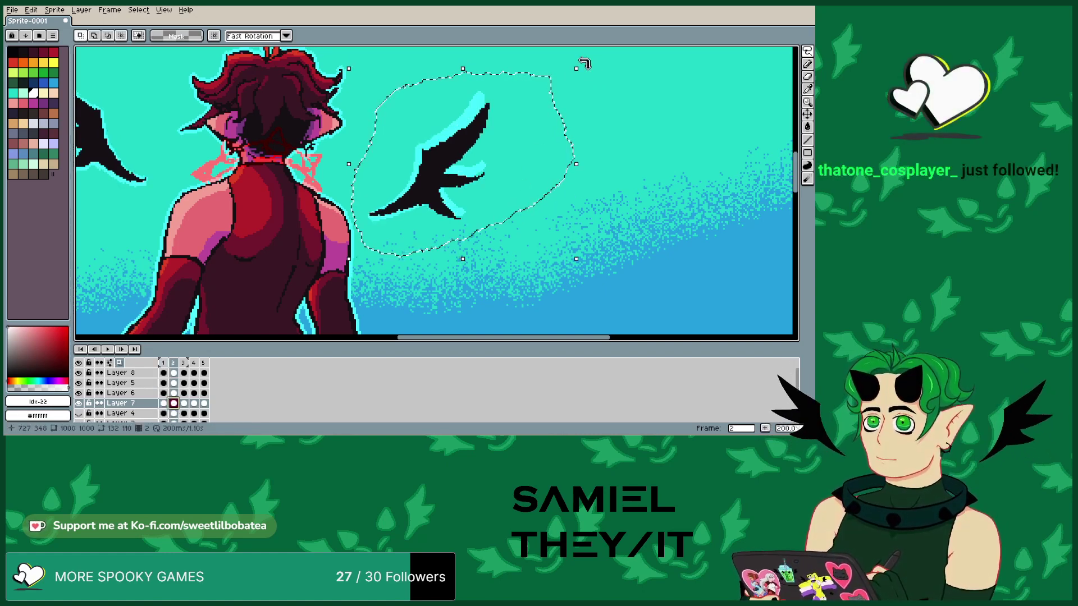
pyautogui.moveTo(581, 58); pyautogui.dragTo(583, 66)
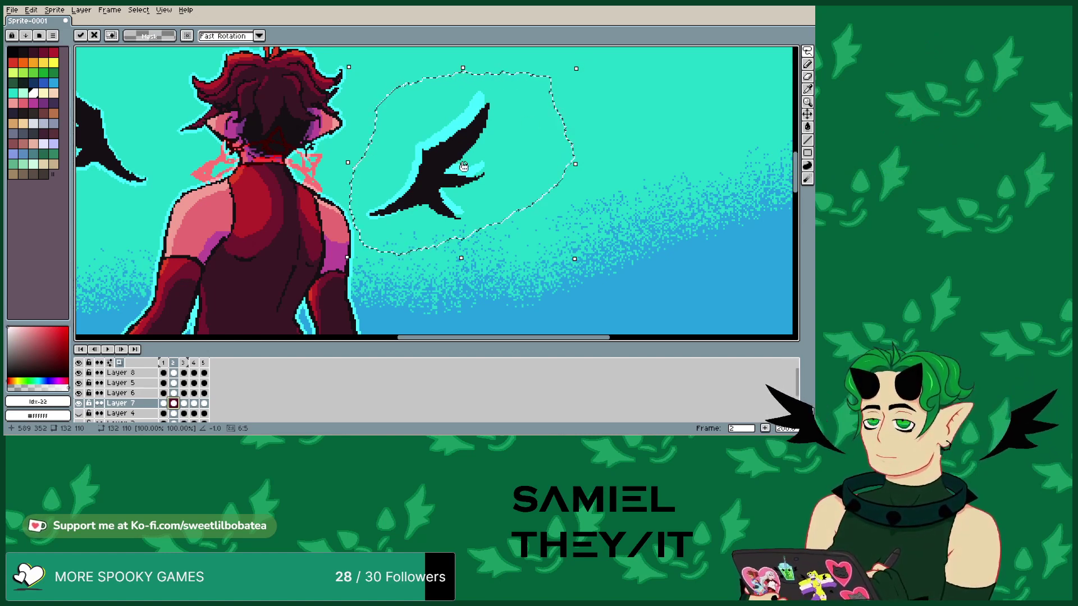
pyautogui.moveTo(581, 61); pyautogui.dragTo(592, 89)
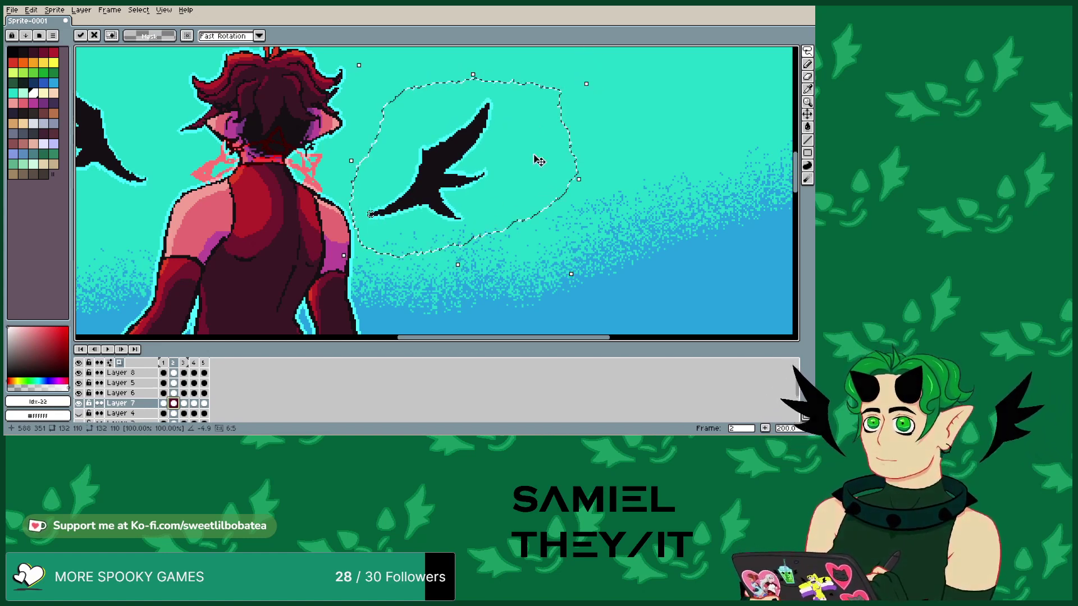
pyautogui.press('Return')
pyautogui.press('.')
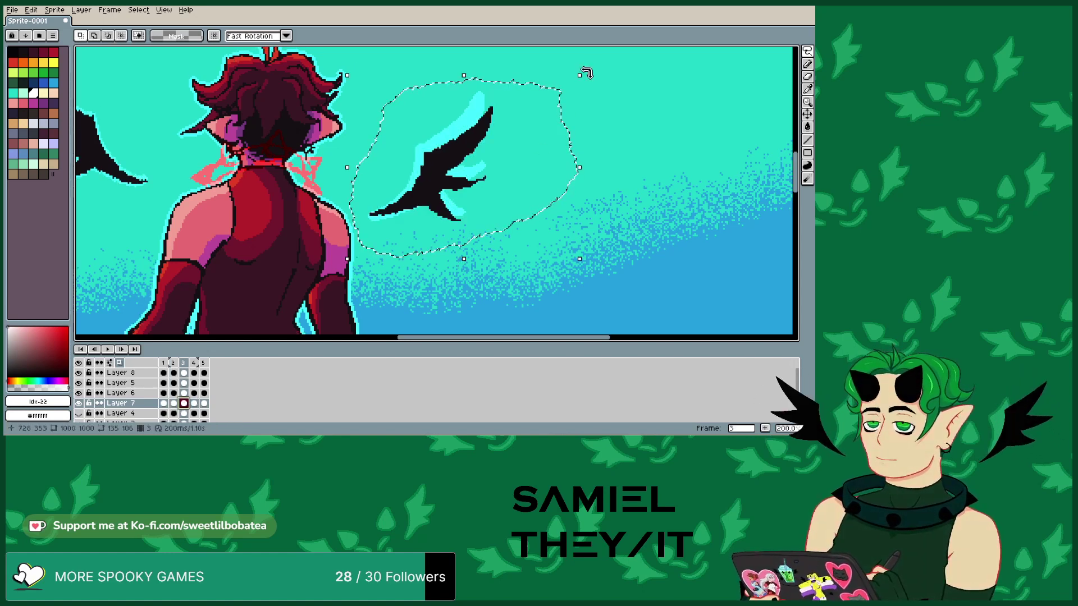
pyautogui.moveTo(586, 71); pyautogui.dragTo(540, 109)
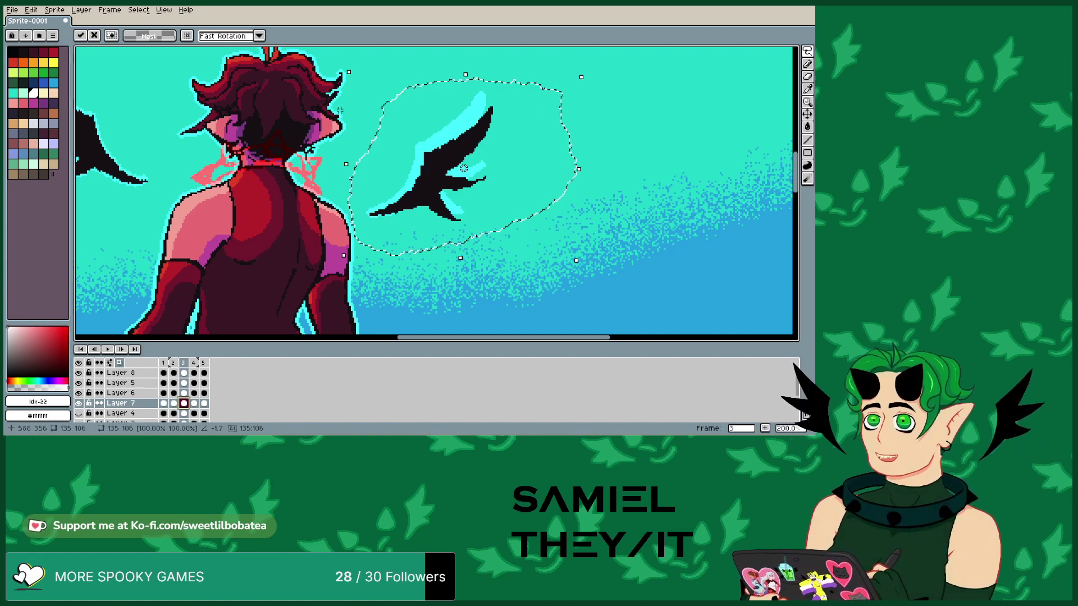
pyautogui.click(31, 9)
pyautogui.click(35, 17)
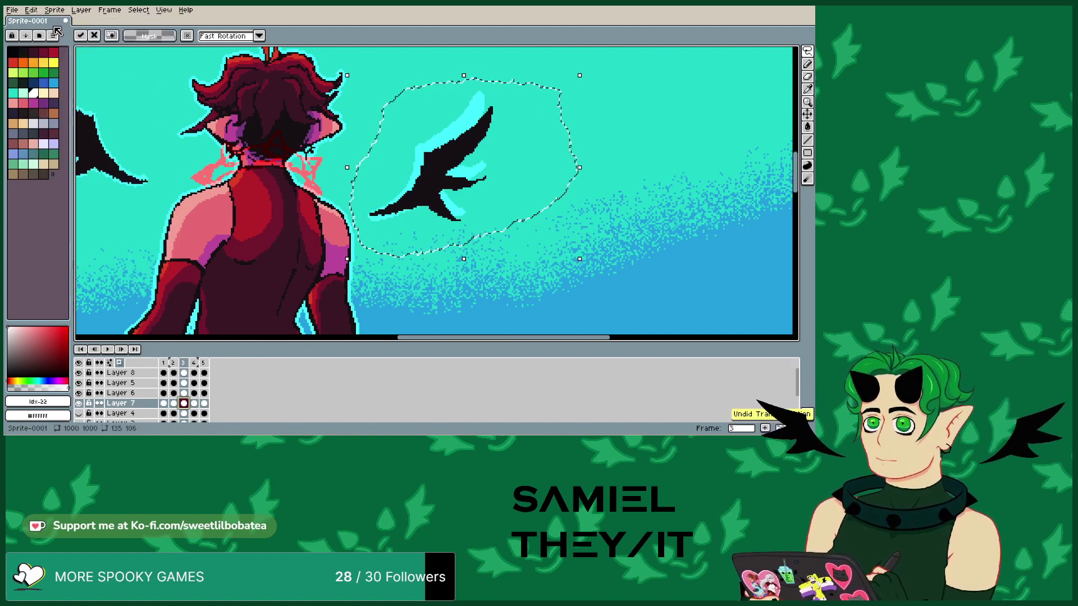
# - Rotate the right wing's cyan outline on Layer 7 in frame 3 clockwise by 6.7 degrees about its base and go to frame 4
pyautogui.moveTo(584, 66); pyautogui.dragTo(594, 79)
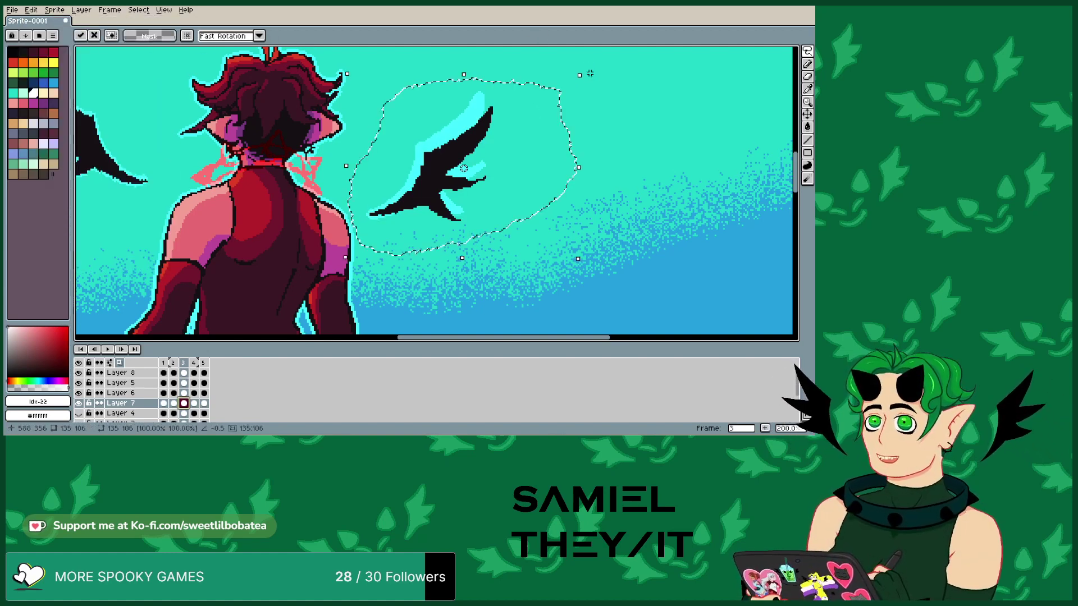
pyautogui.moveTo(380, 214); pyautogui.dragTo(379, 213)
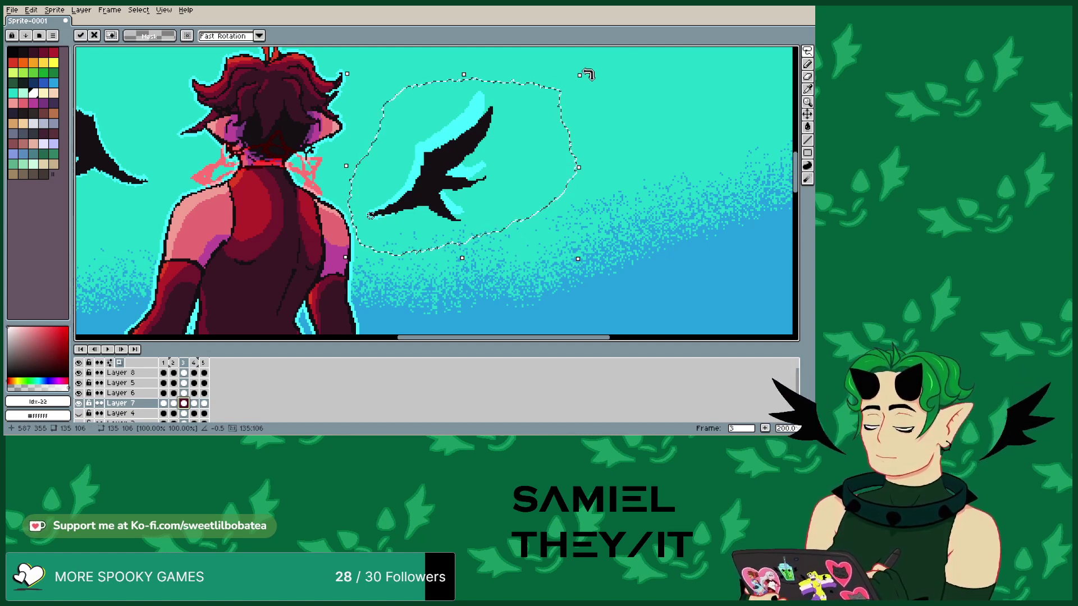
pyautogui.moveTo(581, 72); pyautogui.dragTo(601, 100)
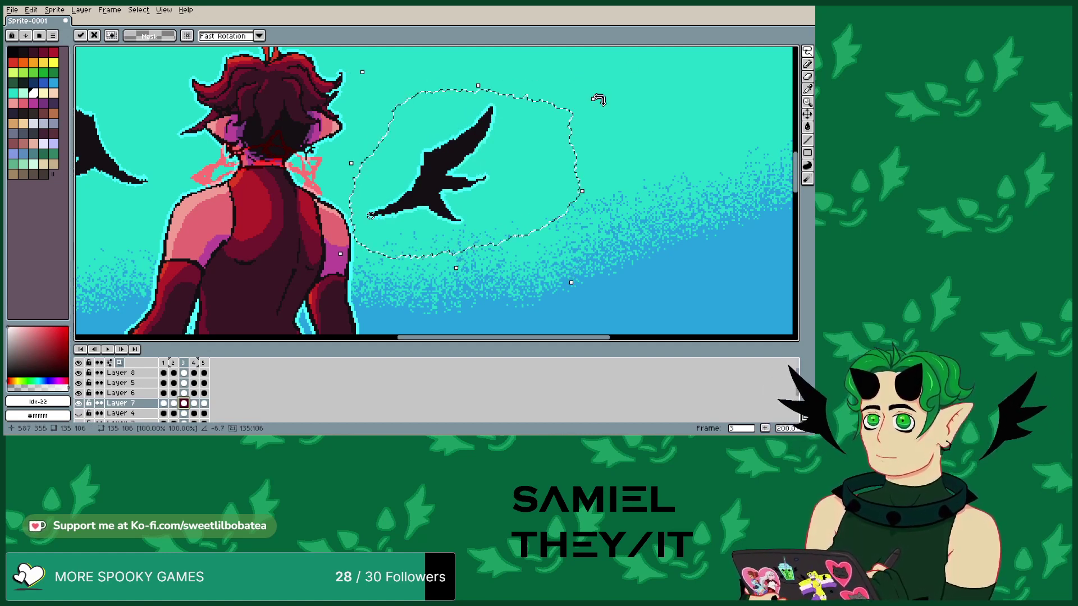
pyautogui.click(194, 403)
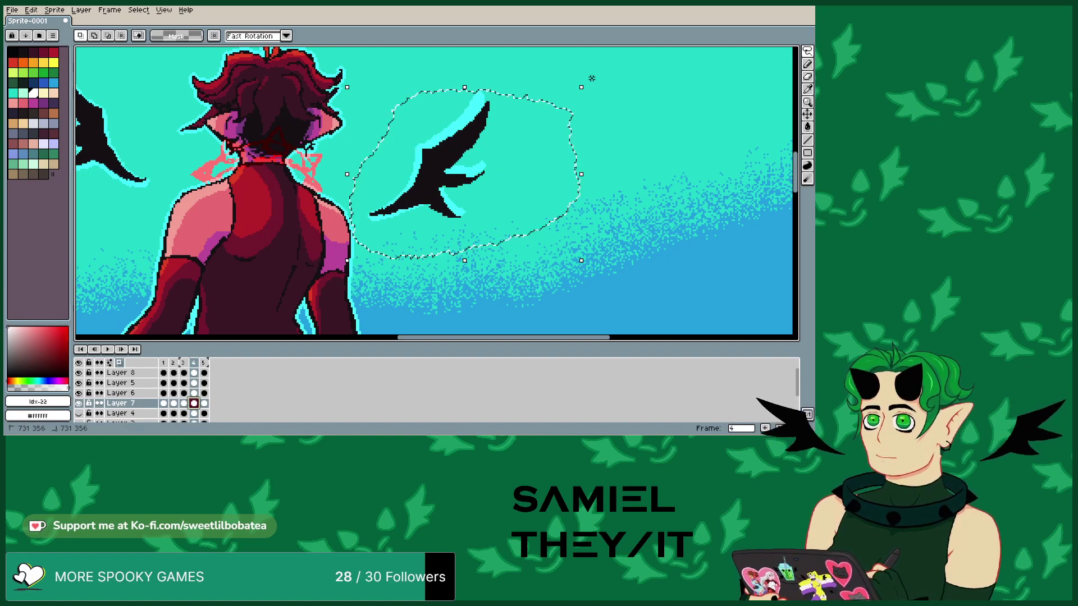
pyautogui.hotkey('ctrl', 'd')
pyautogui.moveTo(544, 93)
pyautogui.mouseDown()
pyautogui.moveTo(482, 84)
pyautogui.moveTo(436, 95)
pyautogui.mouseUp()
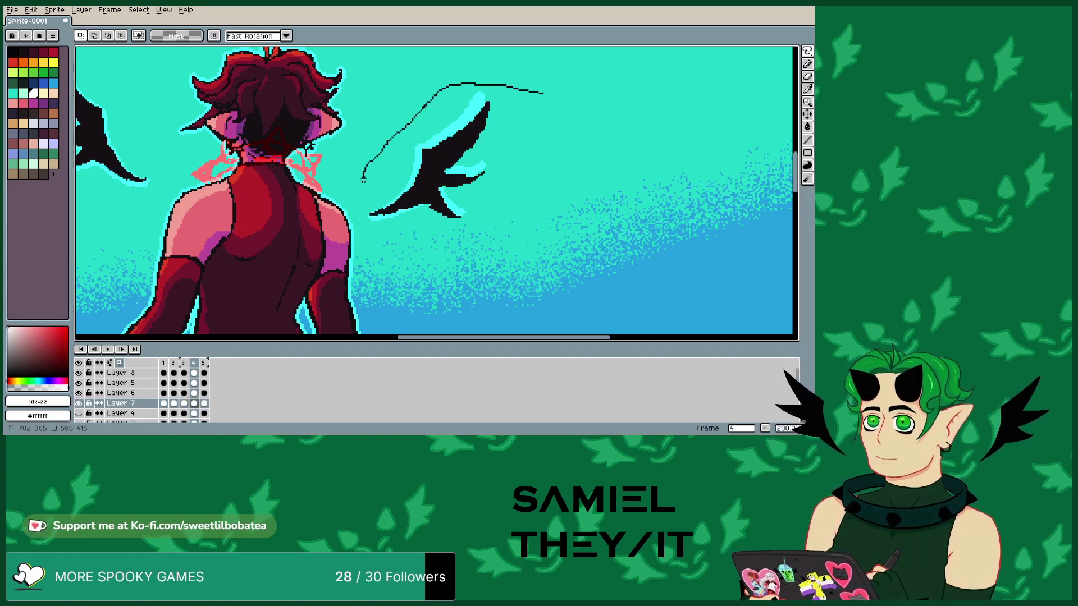
pyautogui.moveTo(349, 224); pyautogui.dragTo(350, 226)
pyautogui.hotkey('ctrl', 'd')
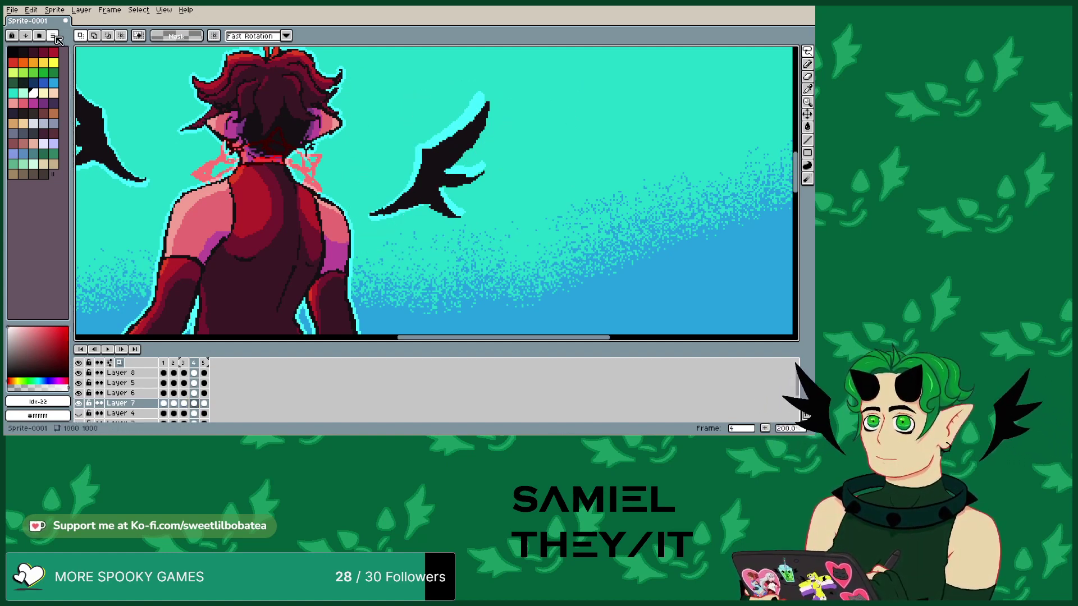
pyautogui.click(29, 9)
pyautogui.click(39, 19)
pyautogui.click(29, 10)
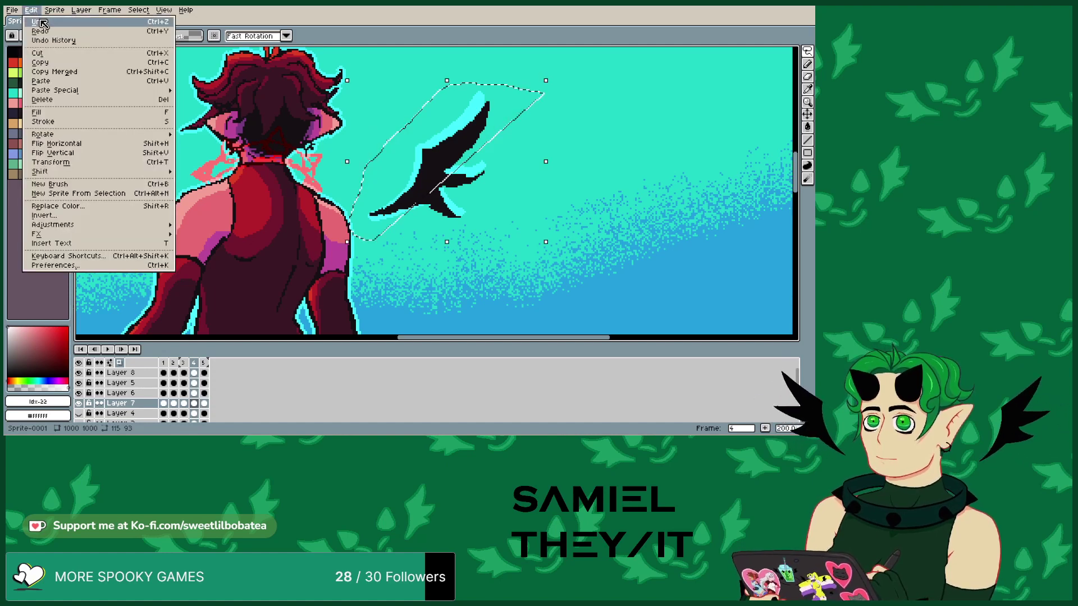
pyautogui.click(39, 19)
pyautogui.click(31, 9)
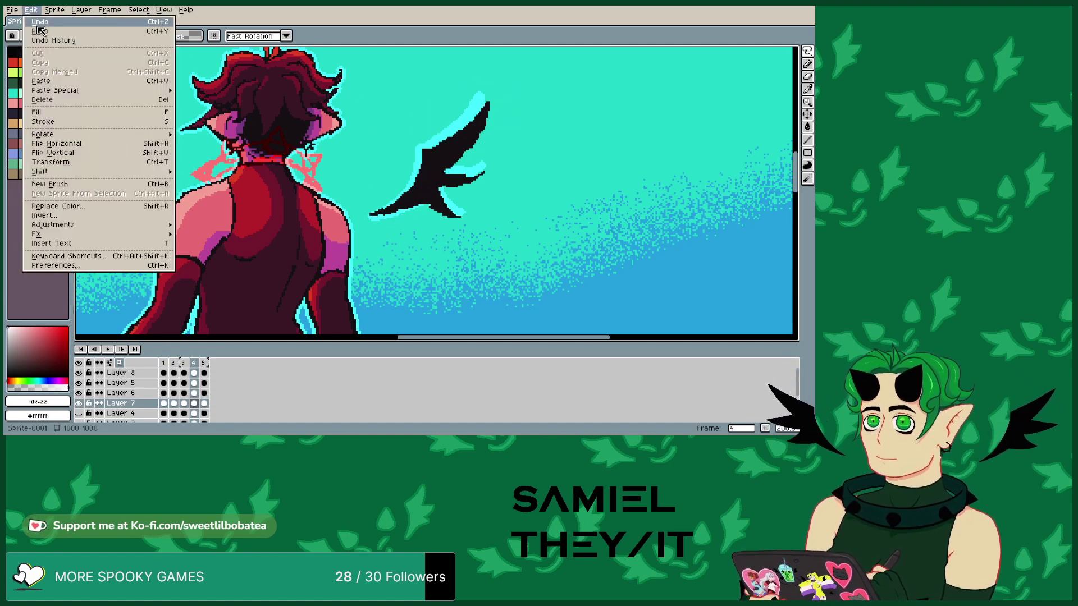
pyautogui.click(40, 30)
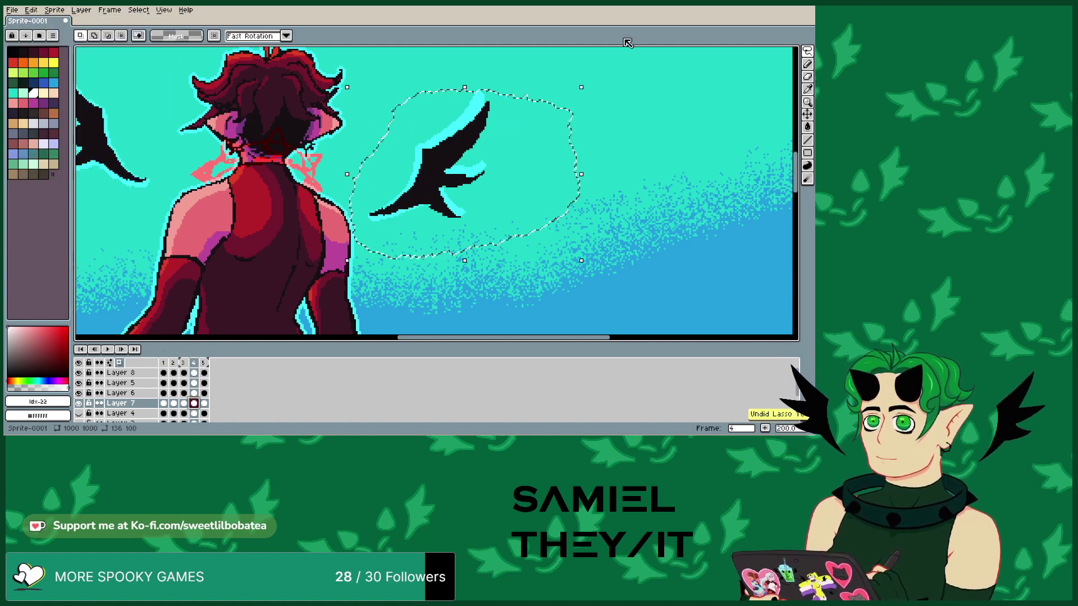
# - Rotate the right wing's cyan outline on Layer 7 in frame 4 clockwise by about 5 degrees about its base
pyautogui.click(589, 81)
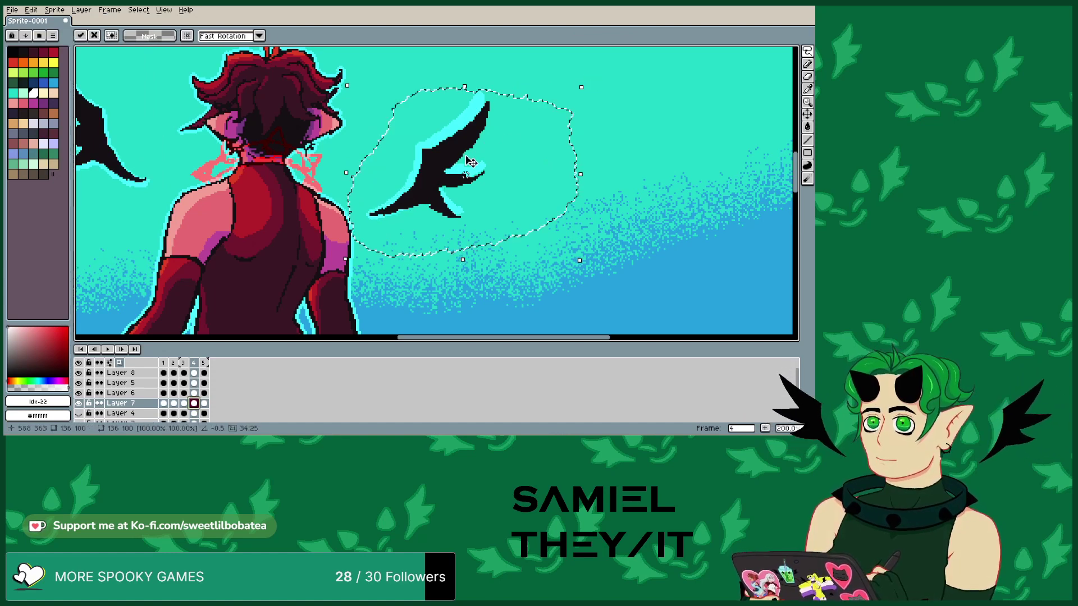
pyautogui.click(375, 220)
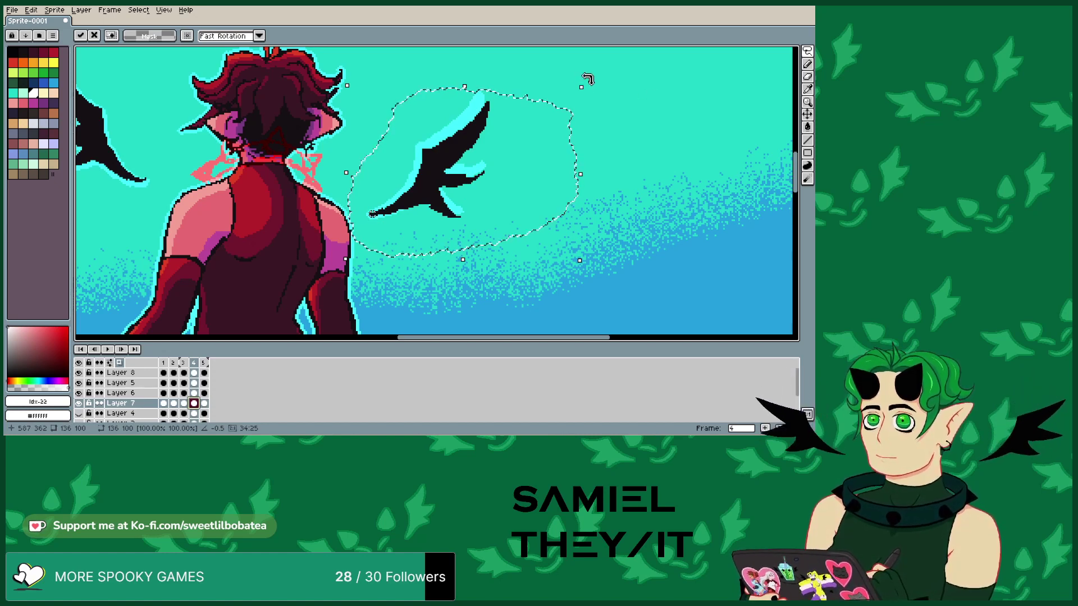
pyautogui.moveTo(585, 80); pyautogui.dragTo(595, 99)
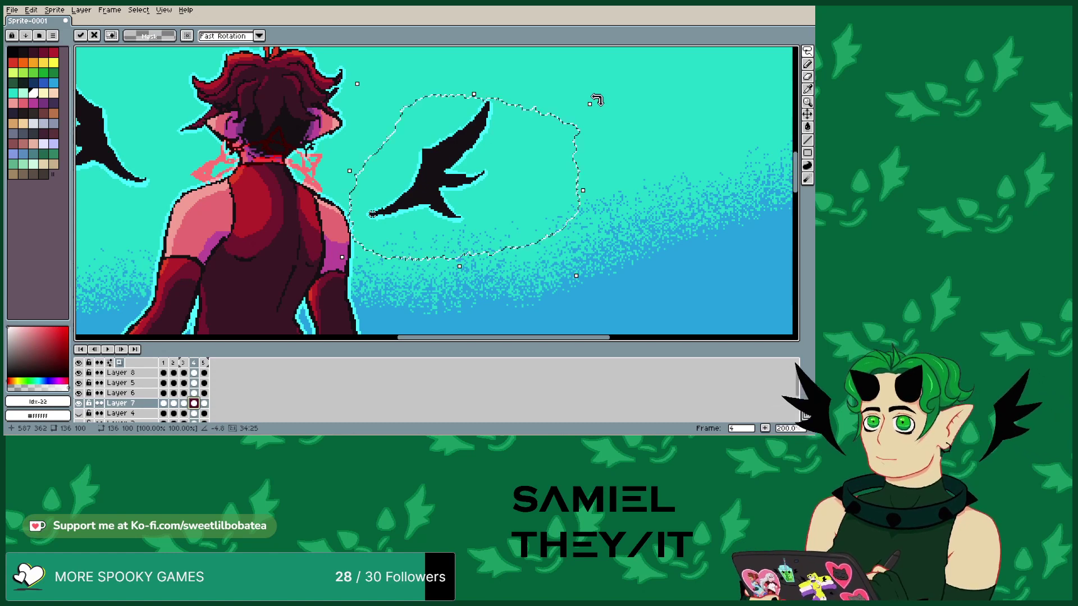
# - Rotate the right wing's cyan outline on Layer 7 in frame 5 counterclockwise by 3.1 degrees about its base
pyautogui.click(203, 403)
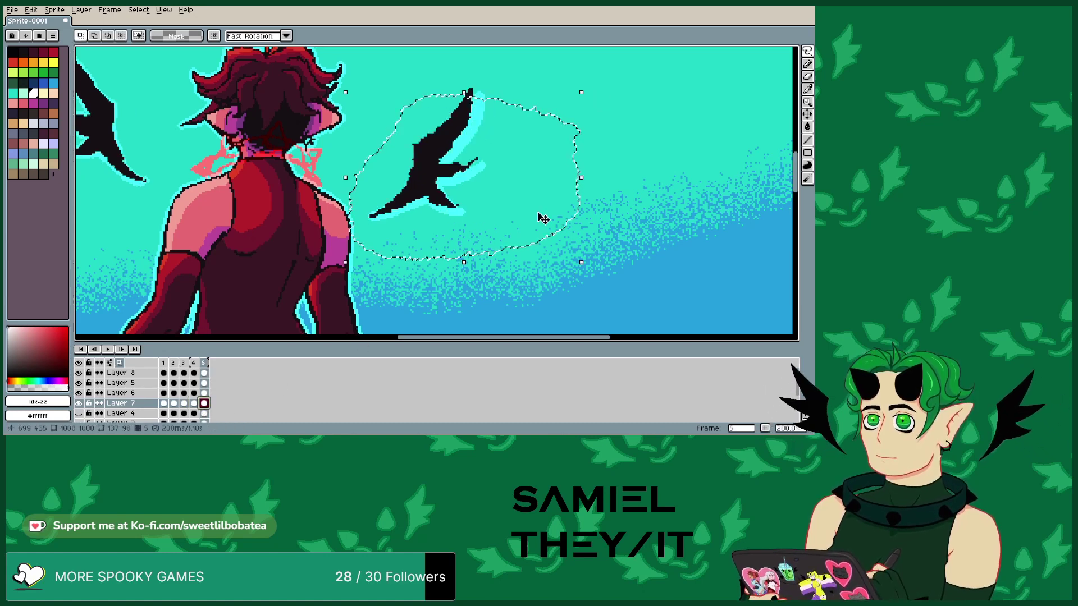
pyautogui.moveTo(515, 85)
pyautogui.mouseDown()
pyautogui.moveTo(465, 79)
pyautogui.moveTo(401, 102)
pyautogui.moveTo(360, 210)
pyautogui.mouseUp()
pyautogui.moveTo(380, 245)
pyautogui.mouseDown()
pyautogui.moveTo(465, 242)
pyautogui.moveTo(526, 175)
pyautogui.moveTo(536, 107)
pyautogui.mouseUp()
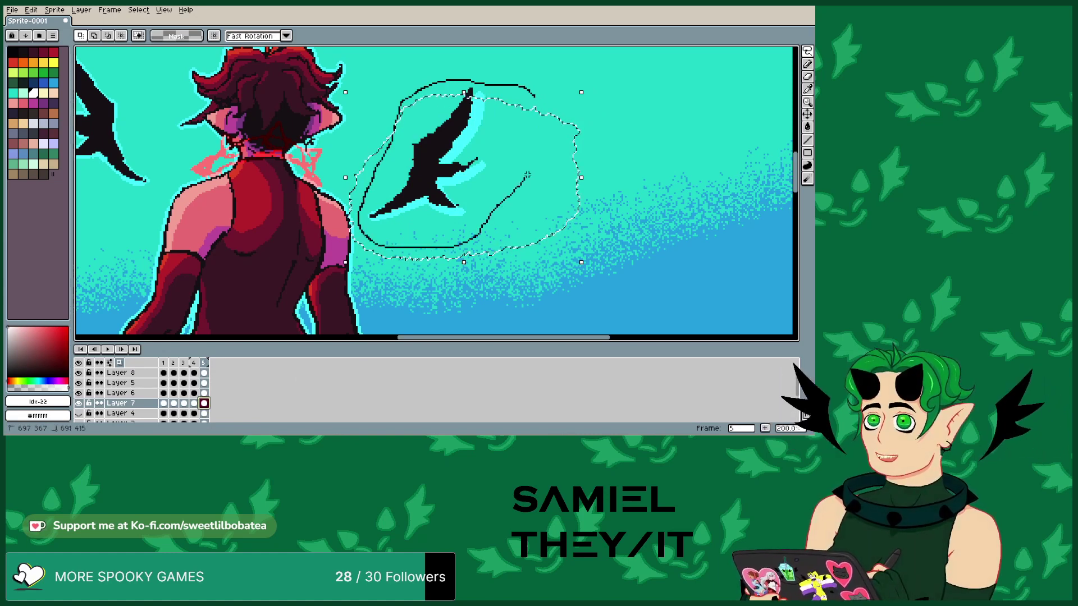
pyautogui.click(550, 67)
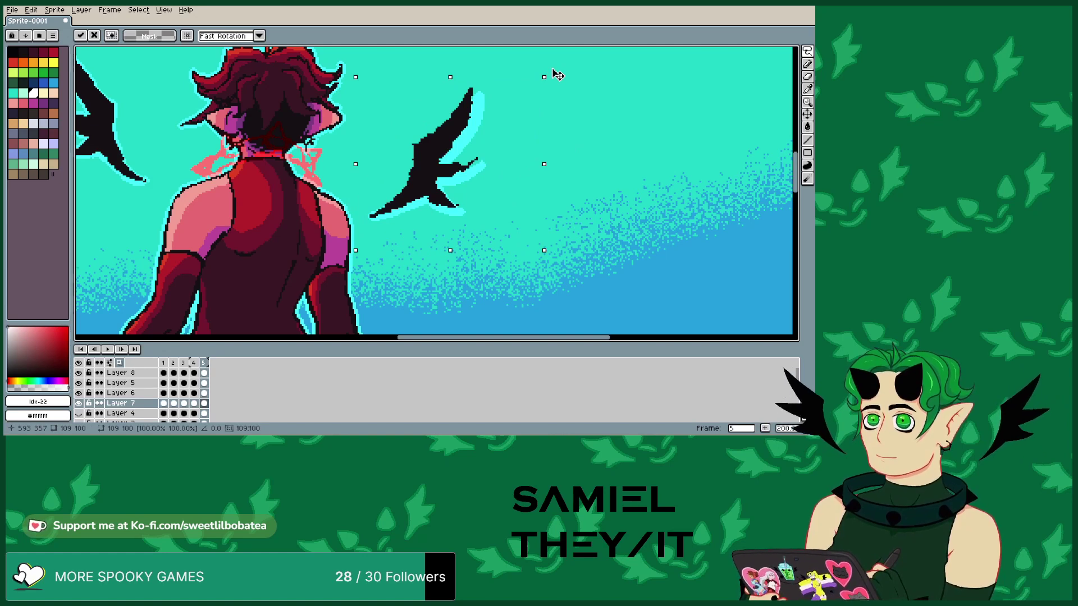
pyautogui.moveTo(557, 75); pyautogui.dragTo(375, 220)
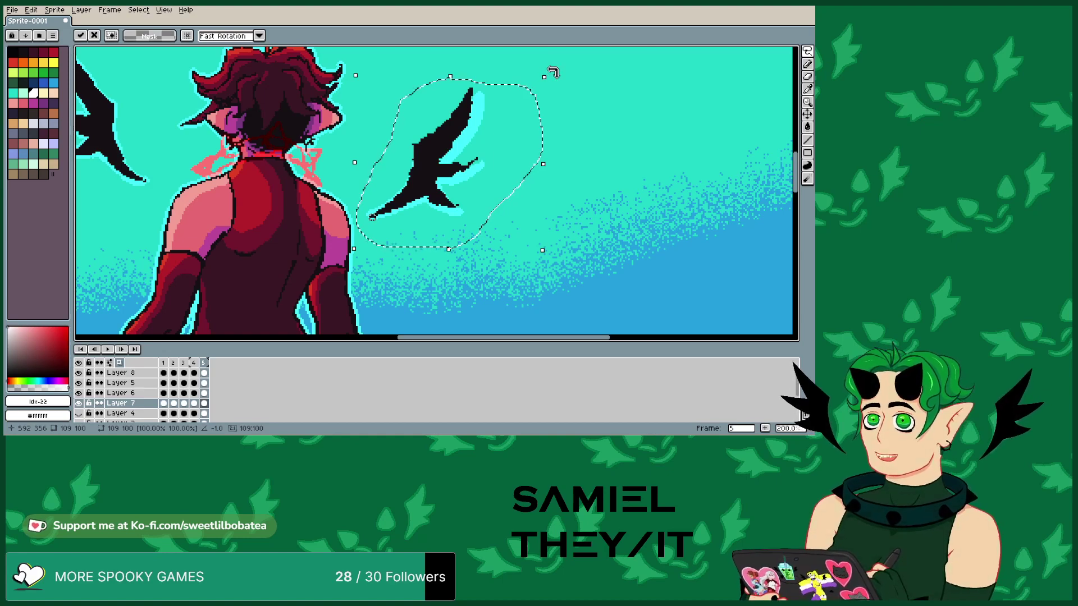
pyautogui.moveTo(551, 72); pyautogui.dragTo(534, 65)
pyautogui.scroll(-2, 543, 262)
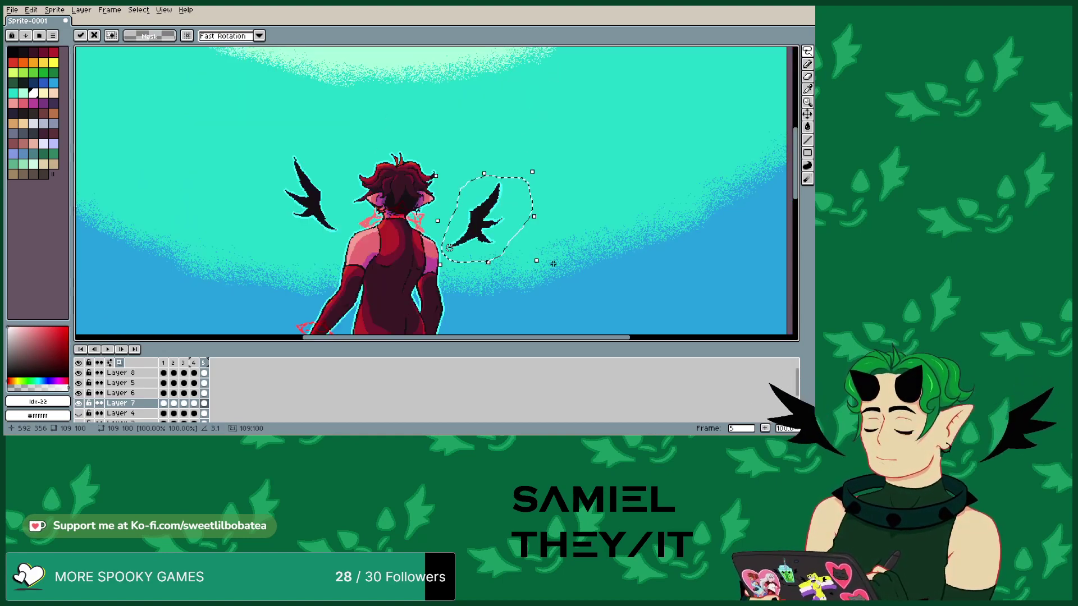
pyautogui.click(540, 264)
# - Make Layers 1, 2 and 3 visible again, leaving Layer 4 hidden
pyautogui.scroll(-2, 81, 415)
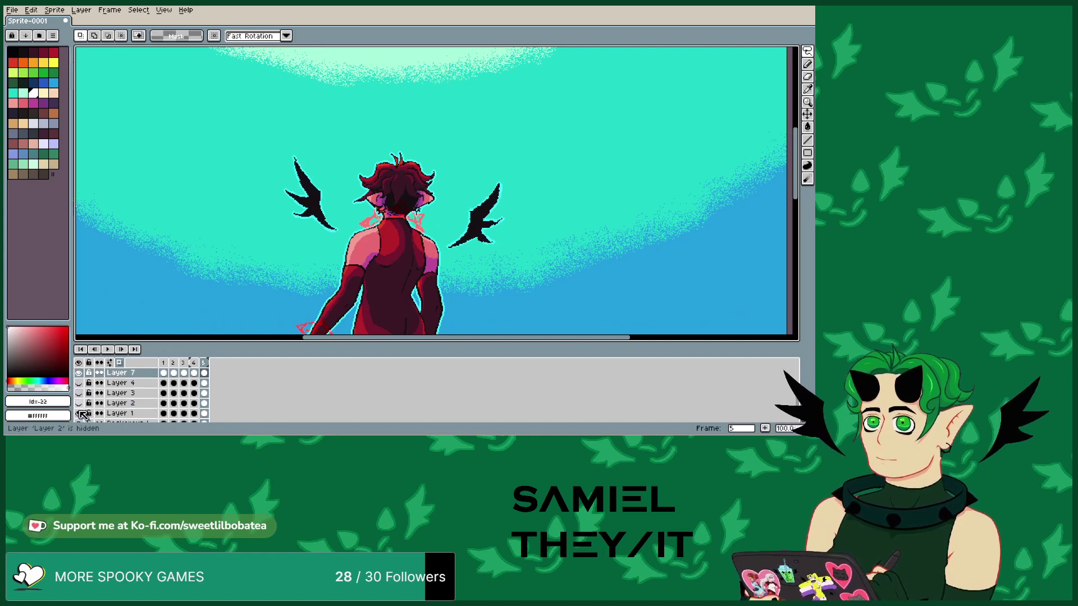
pyautogui.click(79, 383)
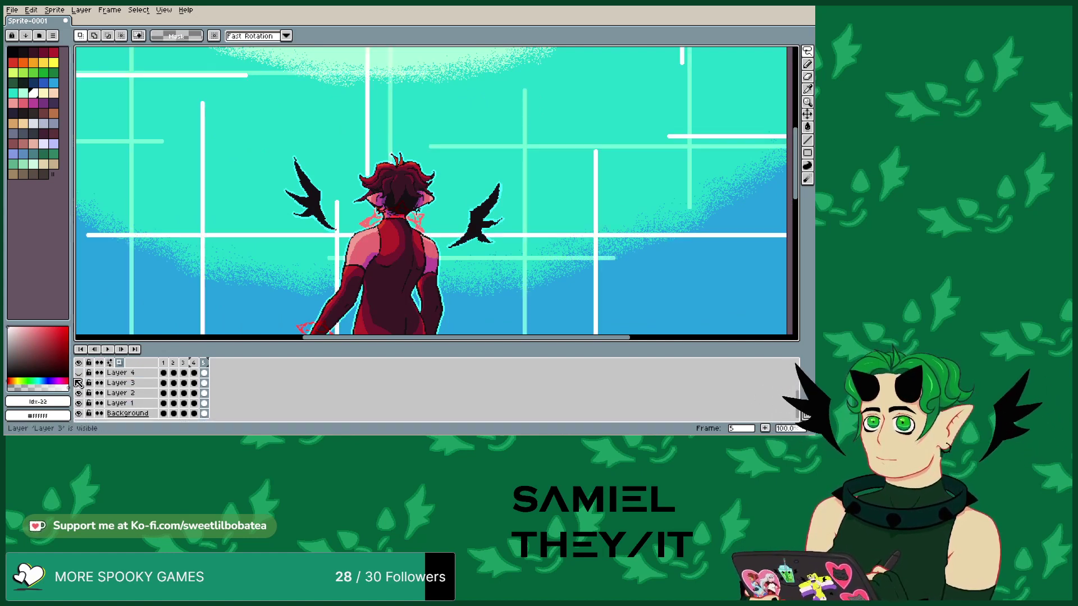
pyautogui.press('-')
pyautogui.press('-')
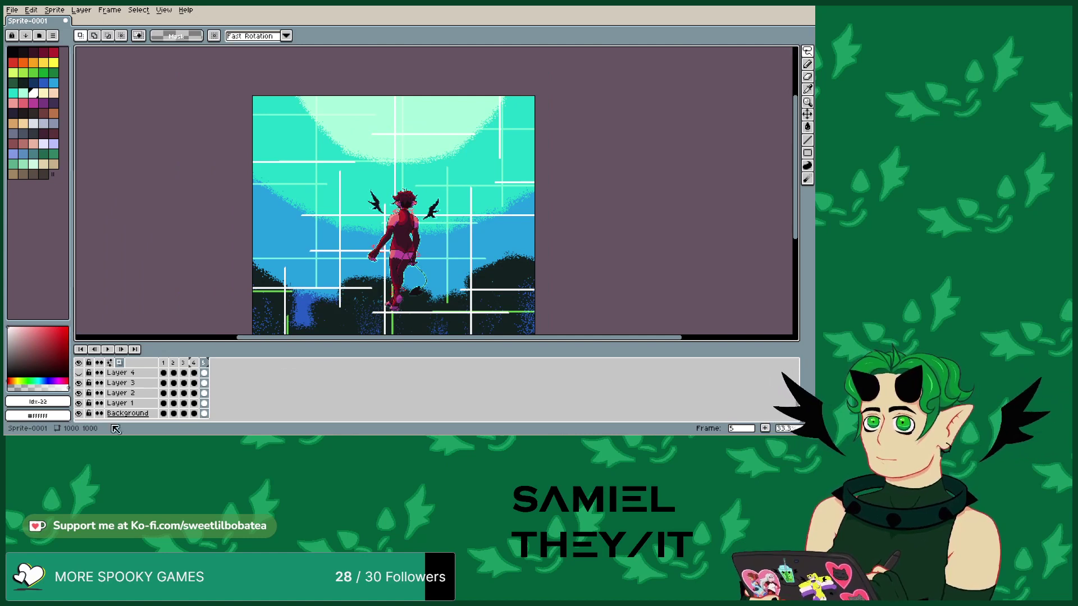
# - Shrink the timeline to enlarge the canvas and play the animation to check the wing flapping
pyautogui.hotkey('shift', 'n')
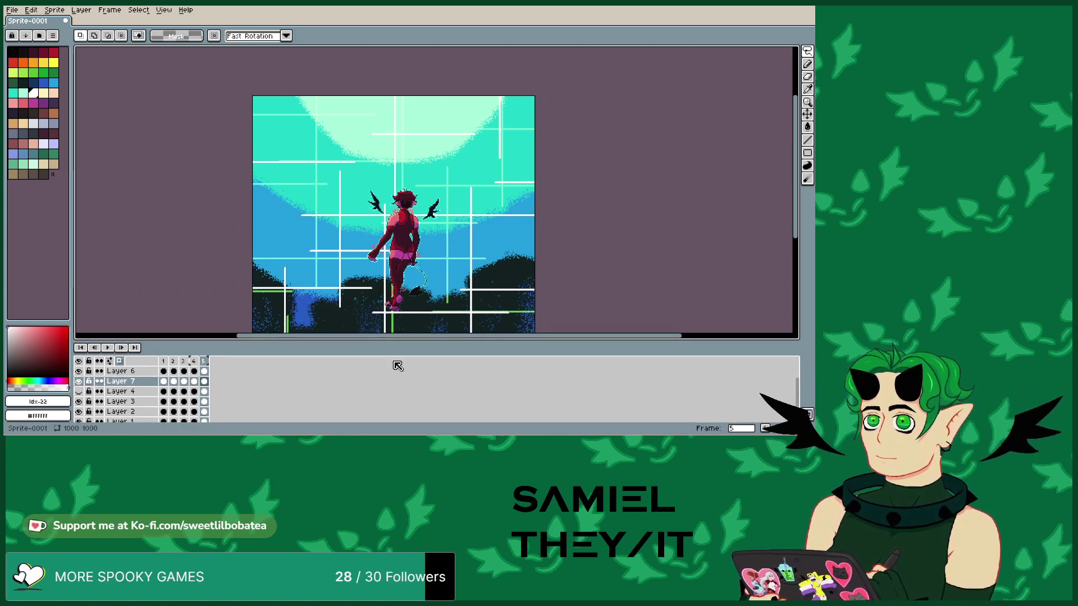
pyautogui.press('Tab')
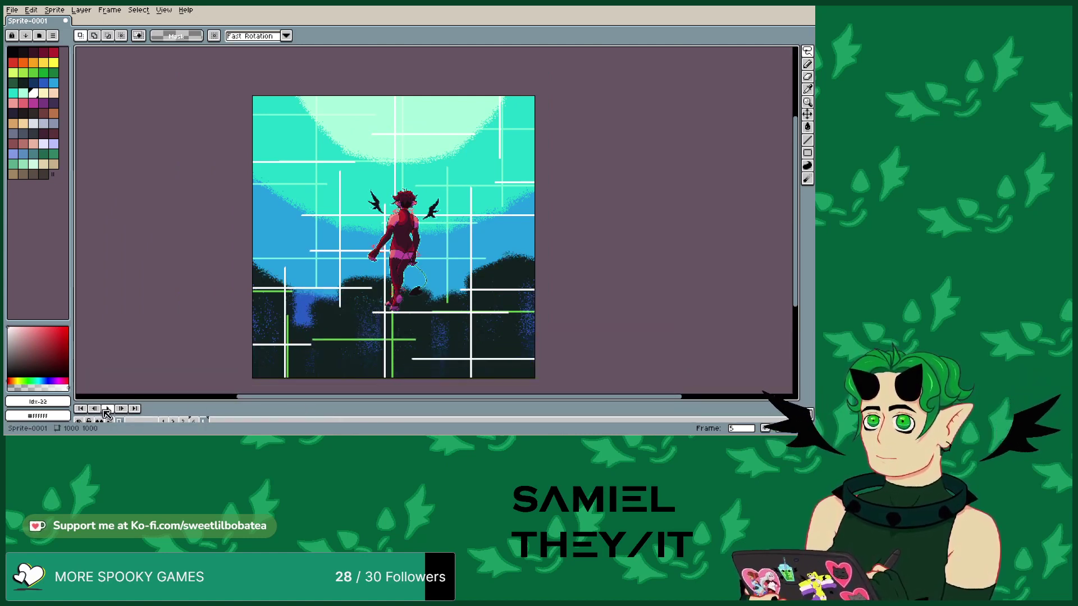
pyautogui.click(106, 409)
pyautogui.scroll(-1, 393, 269)
pyautogui.scroll(2, 367, 259)
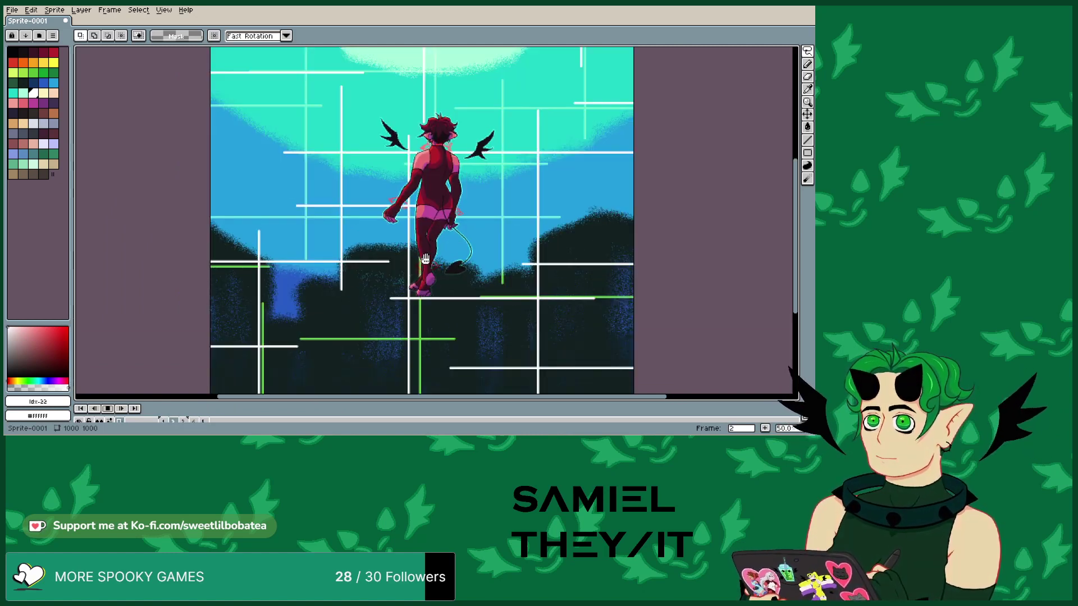
pyautogui.scroll(-1, 397, 347)
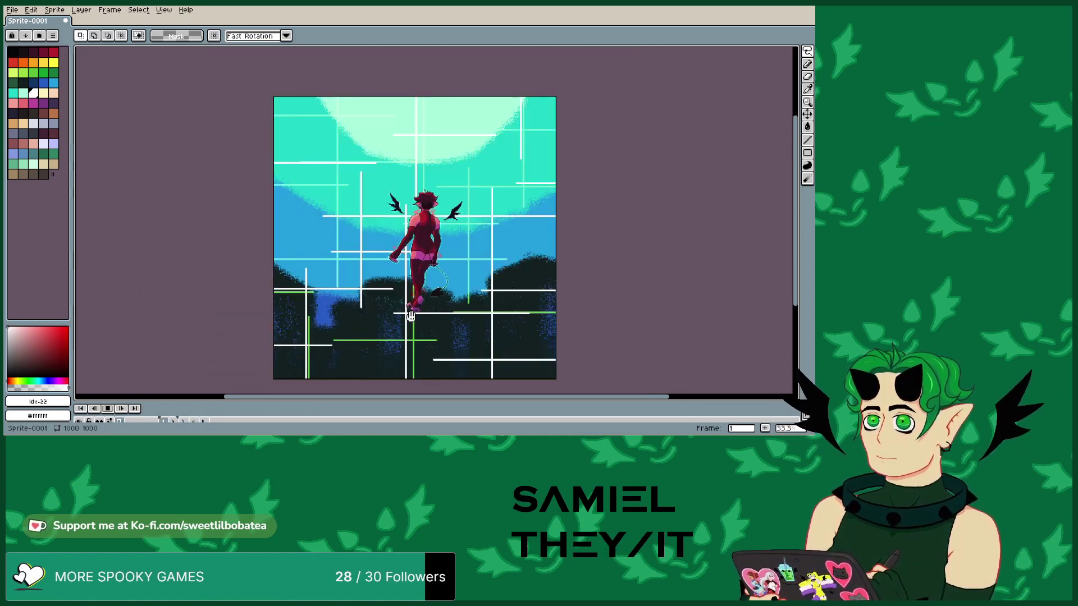
pyautogui.scroll(1, 419, 261)
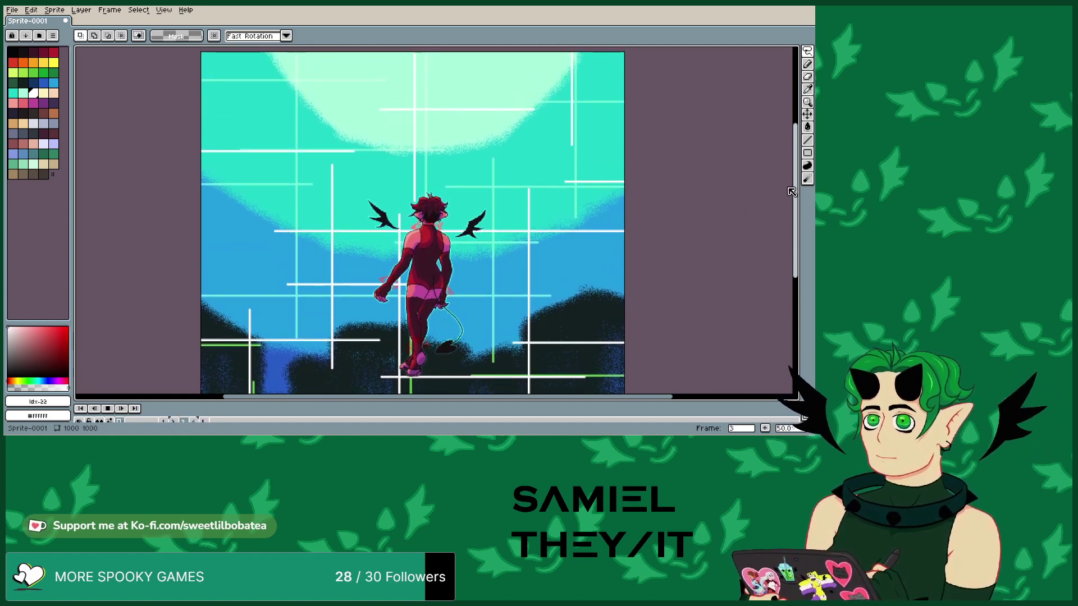
pyautogui.moveTo(791, 192); pyautogui.dragTo(762, 208)
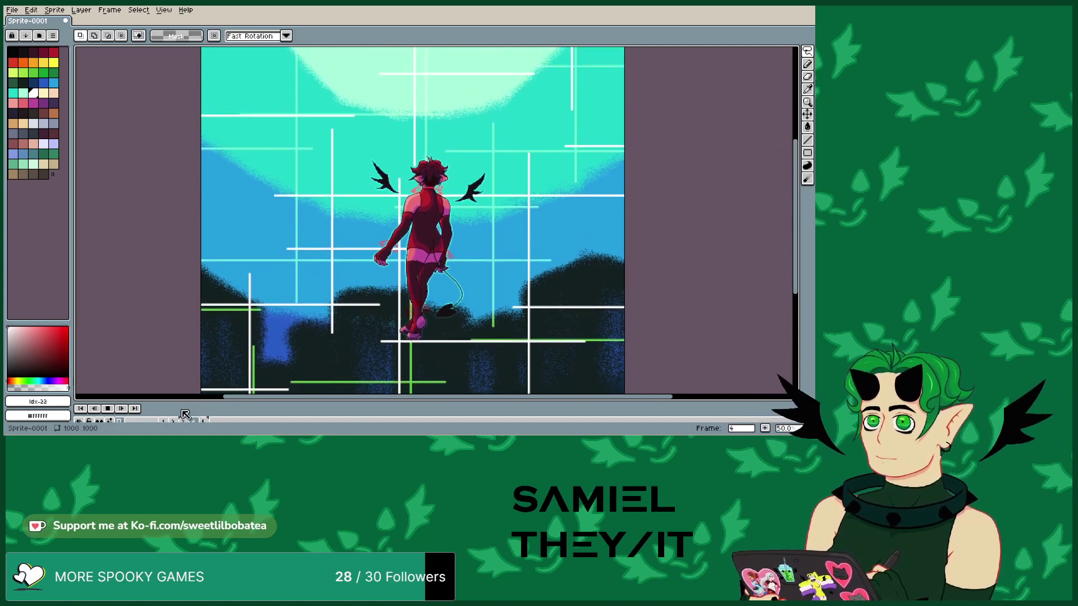
# - Turn off onion skinning, then stop the looping playback and expand the timeline so its layers show
pyautogui.click(118, 423)
pyautogui.click(118, 423)
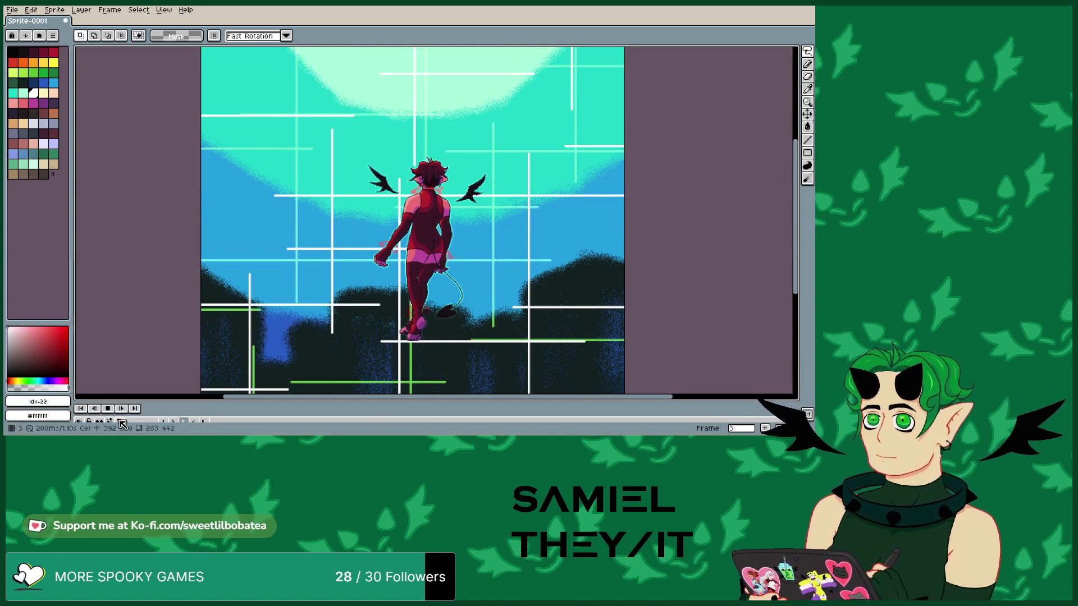
pyautogui.scroll(-1, 673, 247)
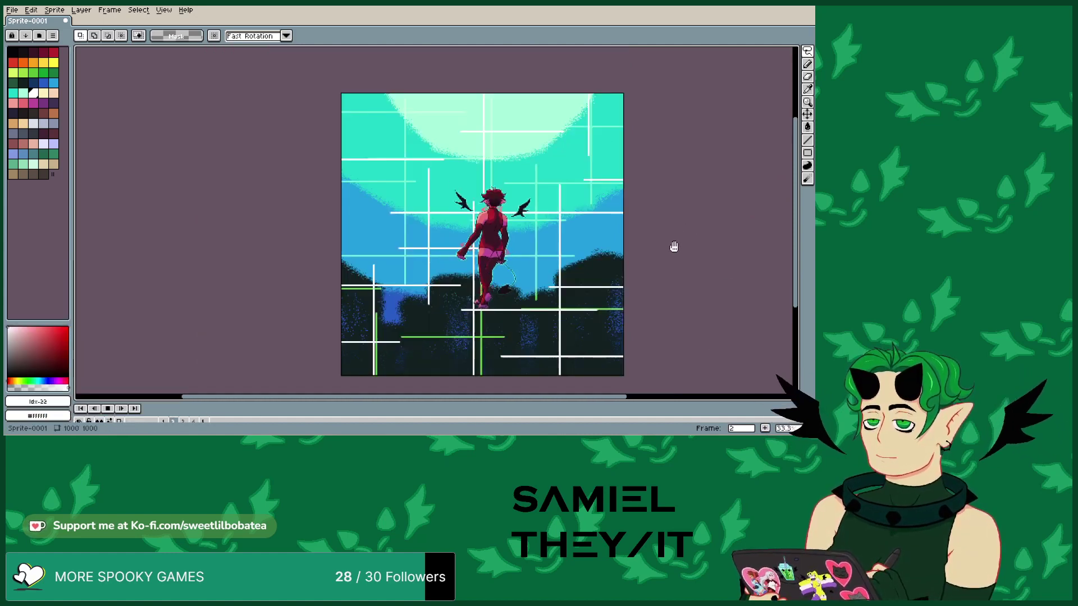
pyautogui.scroll(1, 673, 246)
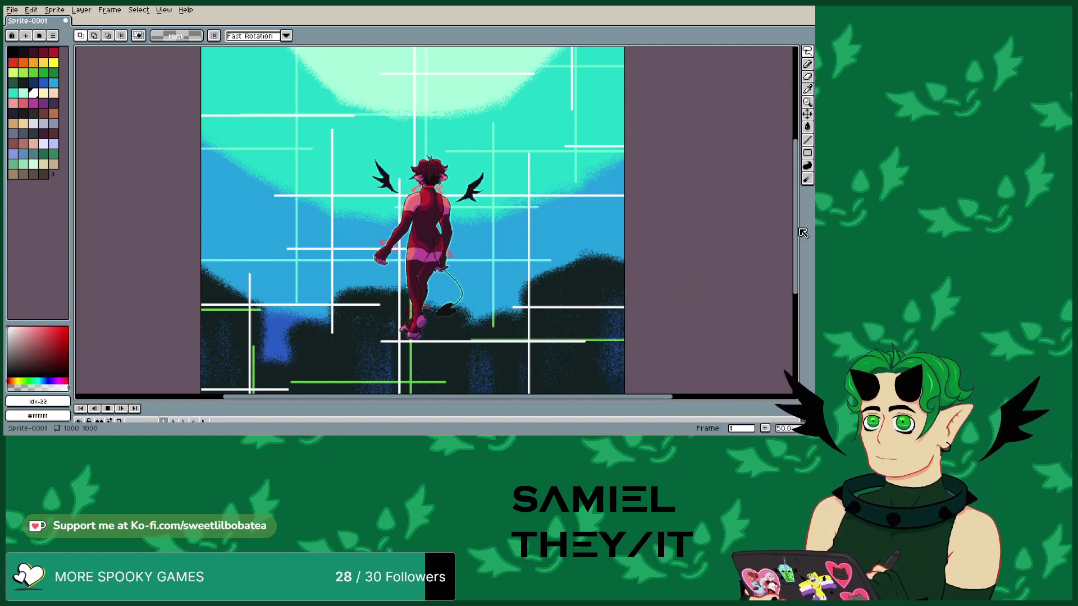
pyautogui.moveTo(803, 233); pyautogui.dragTo(575, 365)
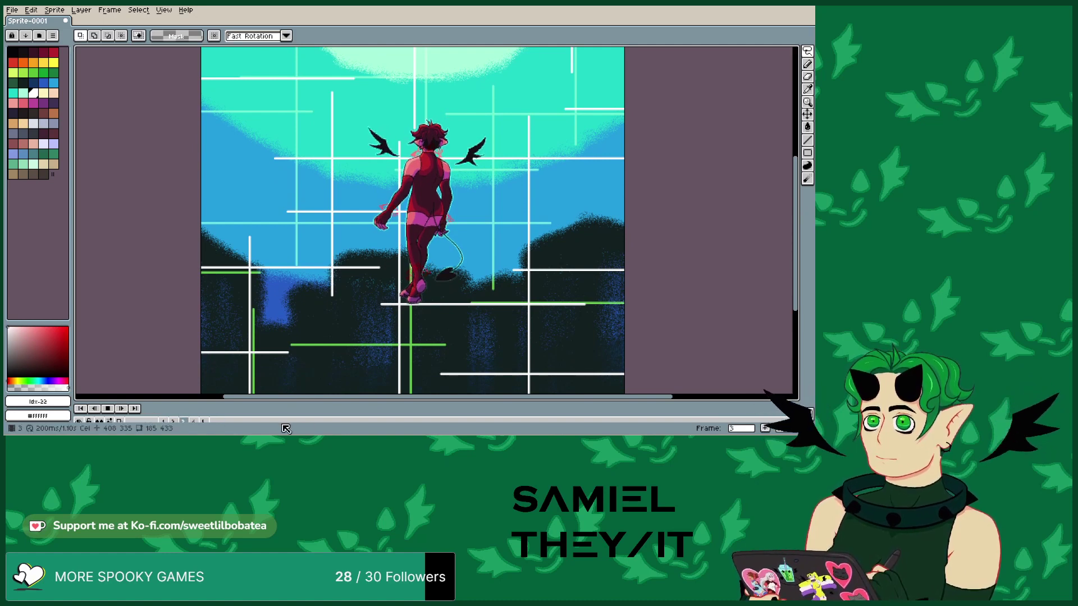
pyautogui.moveTo(232, 400); pyautogui.dragTo(232, 353)
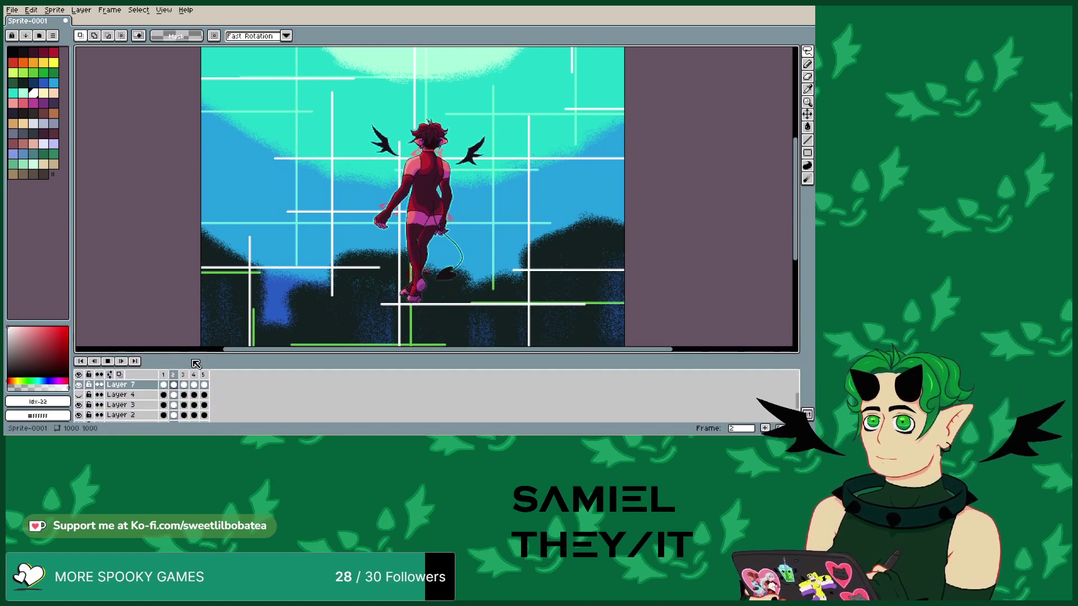
pyautogui.click(108, 362)
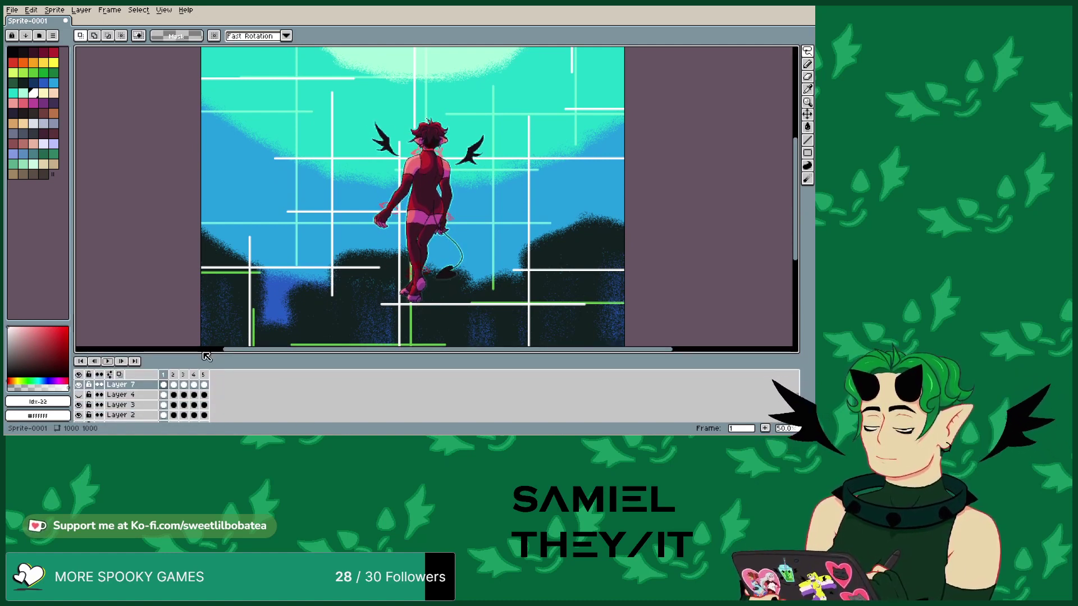
pyautogui.moveTo(205, 355); pyautogui.dragTo(204, 340)
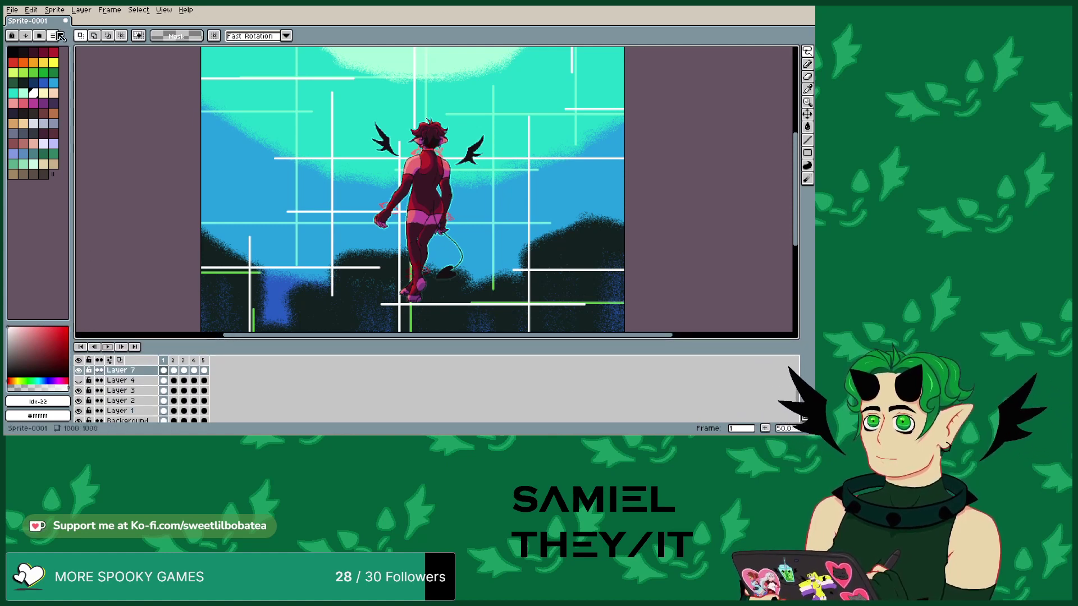
pyautogui.click(81, 9)
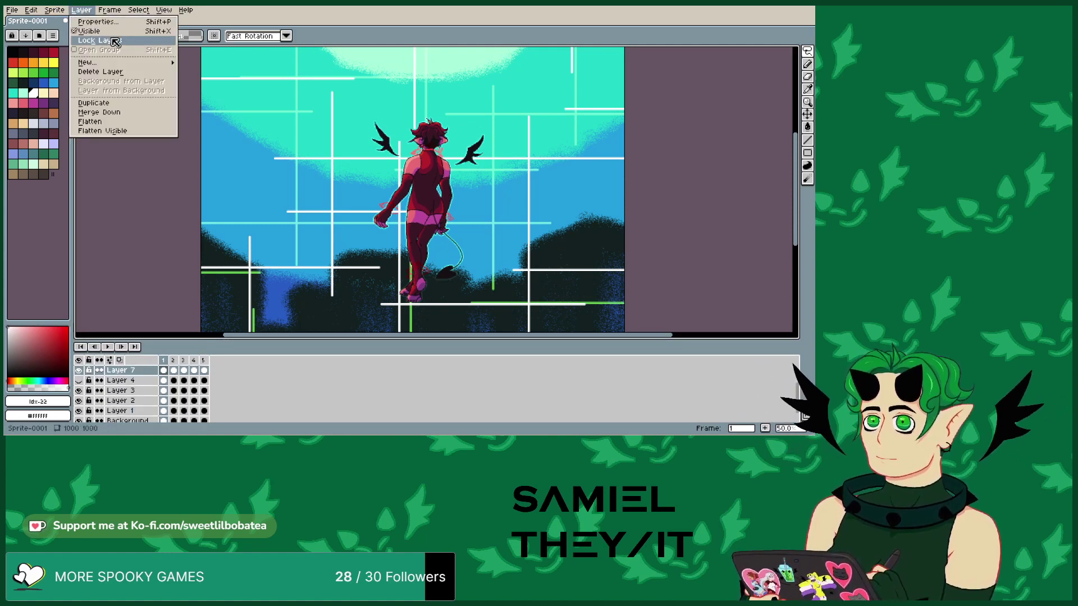
pyautogui.moveTo(121, 66)
pyautogui.click(202, 63)
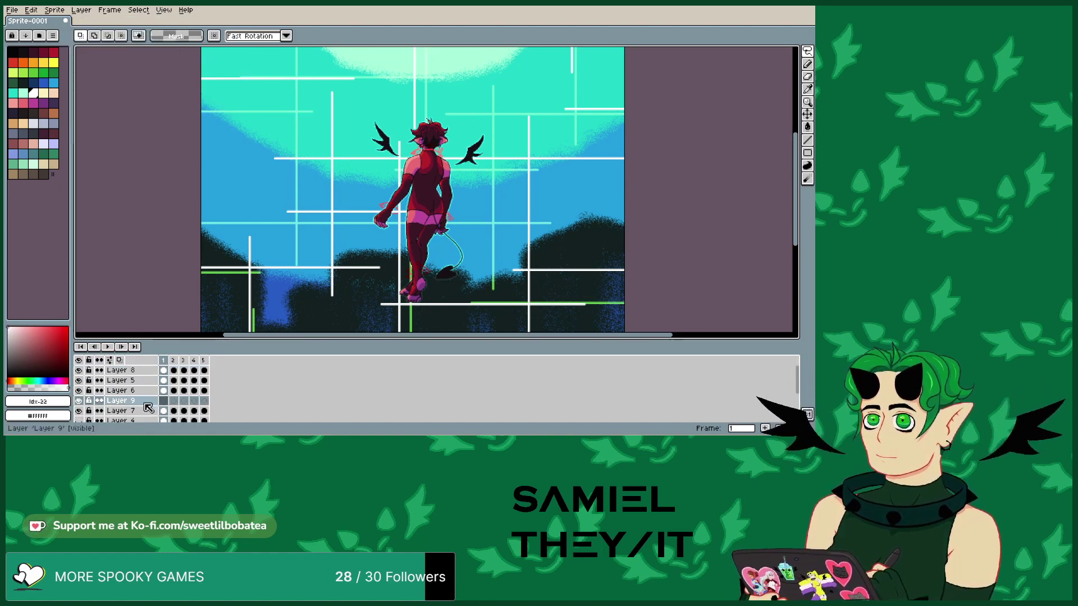
pyautogui.click(31, 10)
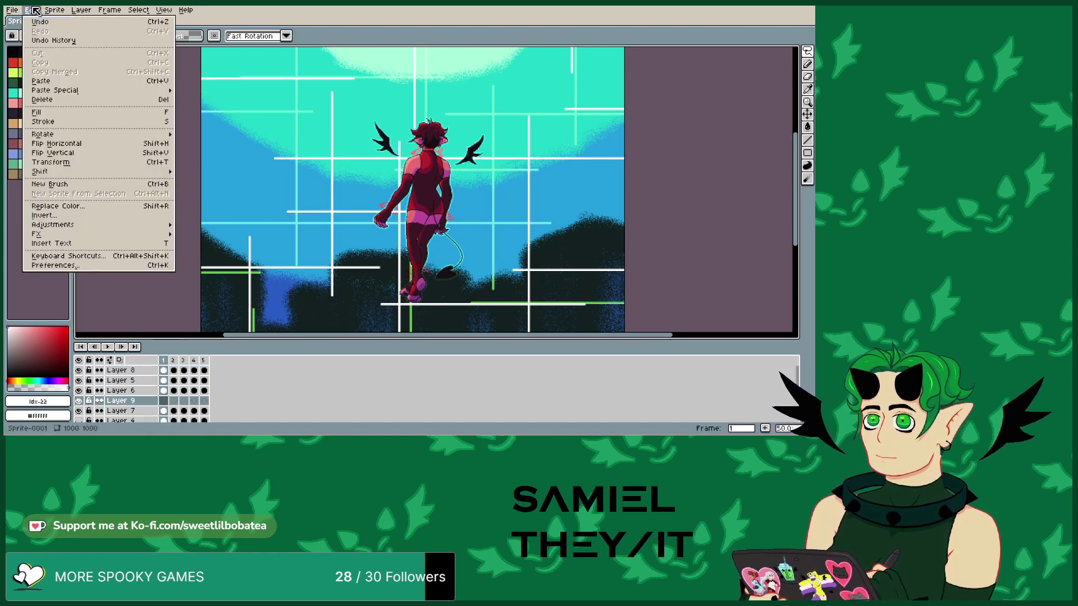
pyautogui.click(45, 21)
# - Add a new empty layer directly above Layer 8
pyautogui.click(119, 370)
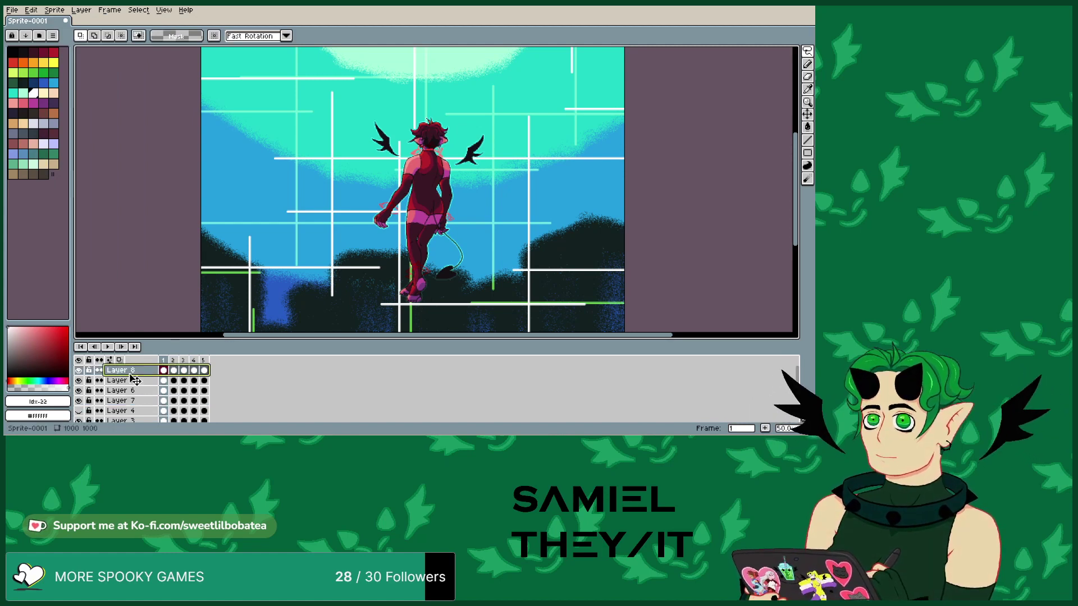
pyautogui.click(91, 10)
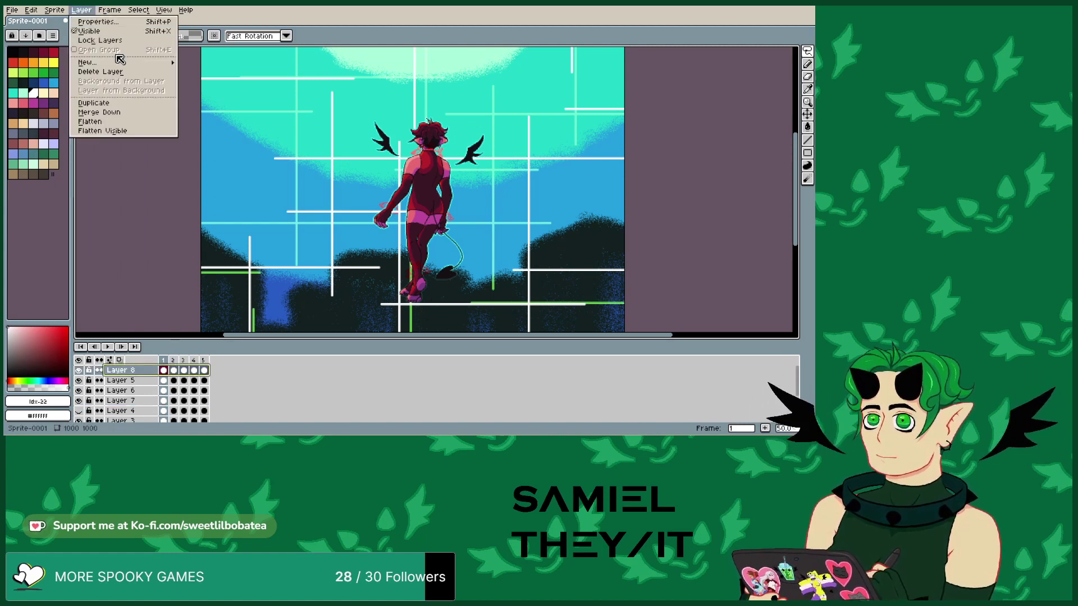
pyautogui.moveTo(128, 63)
pyautogui.click(217, 64)
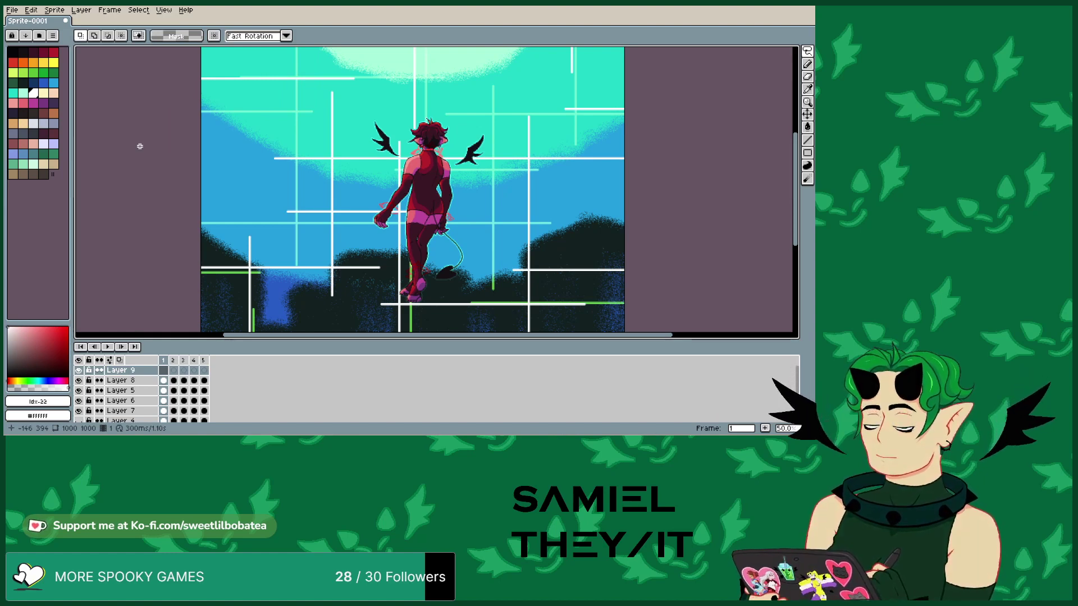
# - Switch to the Pencil tool with the green palette colour Idx-13, leaving the ink mode on Simple Ink
pyautogui.click(47, 73)
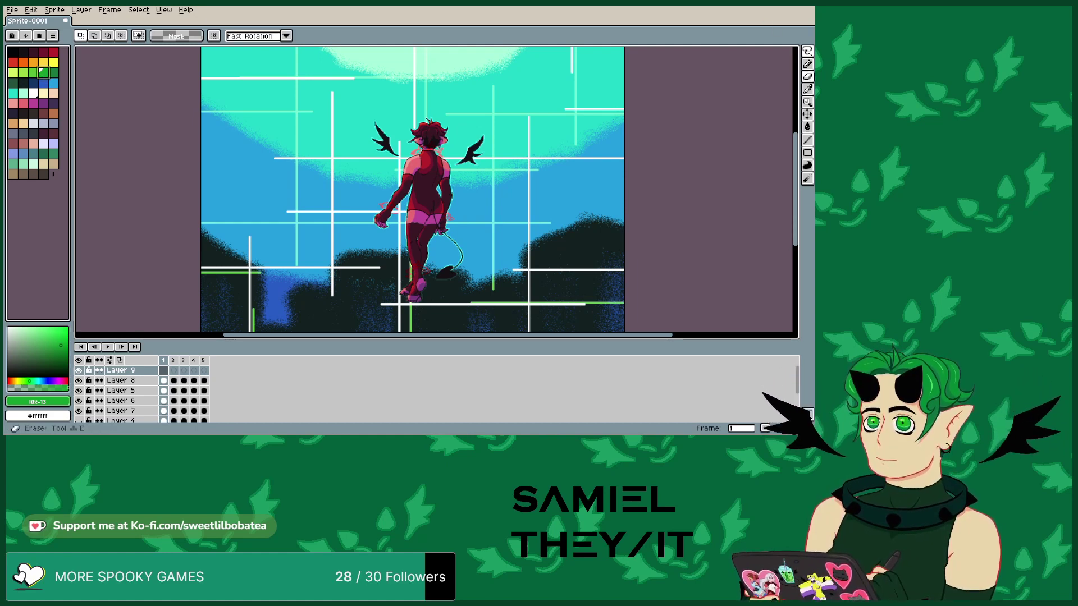
pyautogui.click(808, 64)
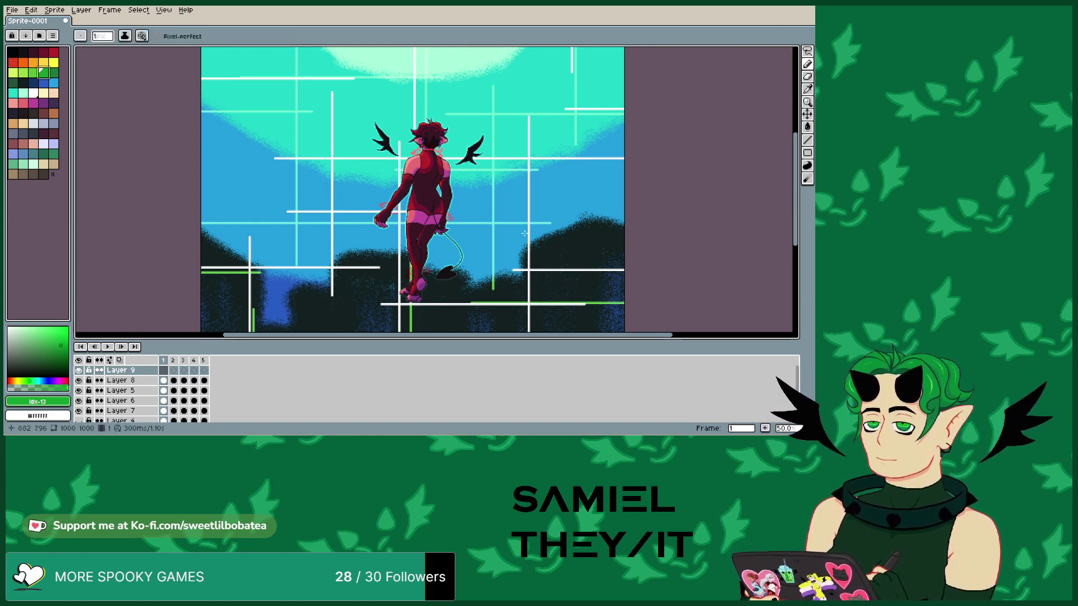
pyautogui.click(125, 37)
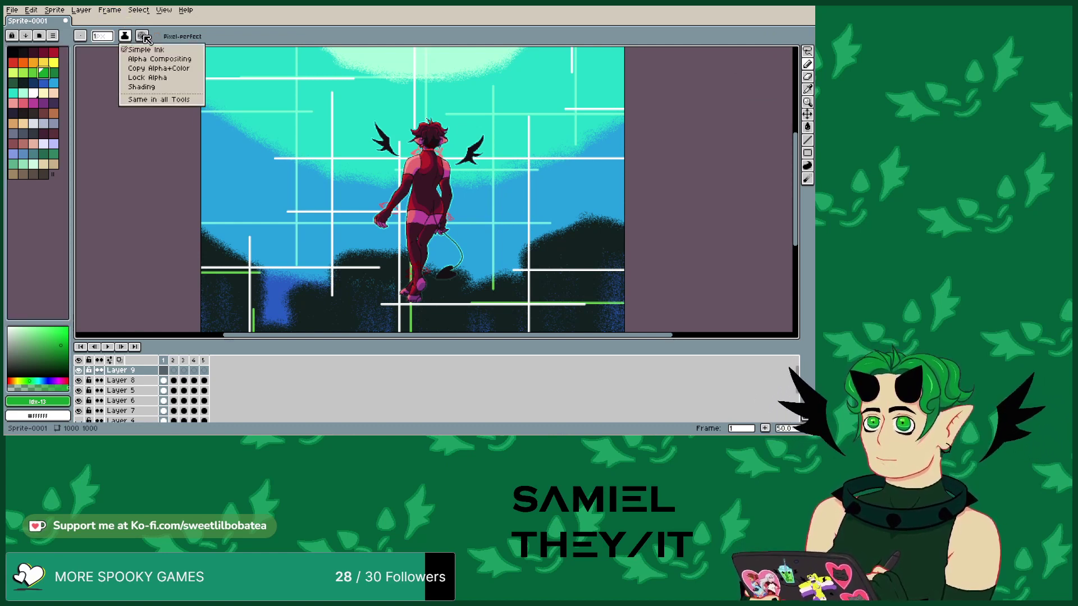
pyautogui.click(144, 37)
pyautogui.click(143, 36)
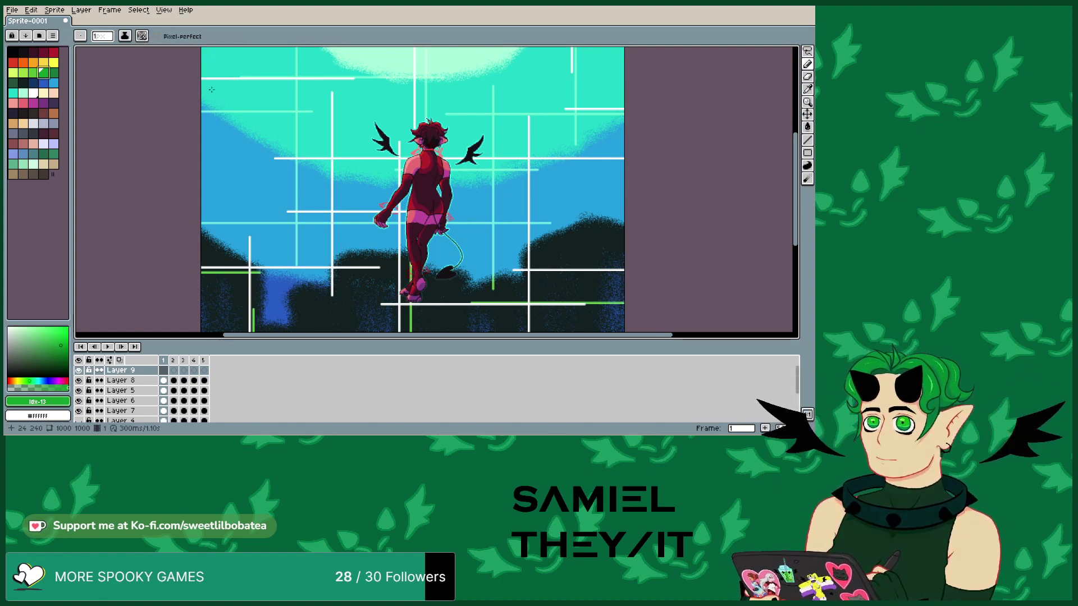
# - Try a thin green test scribble beside the tail in frame 1 of the new layer and undo it
pyautogui.scroll(3, 533, 253)
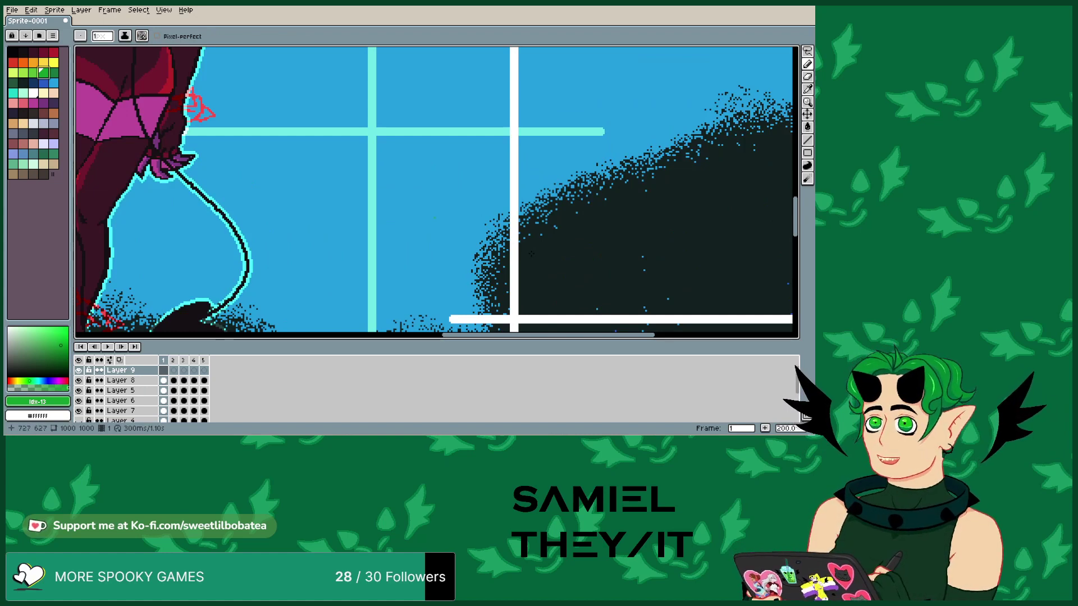
pyautogui.moveTo(533, 128); pyautogui.dragTo(432, 230)
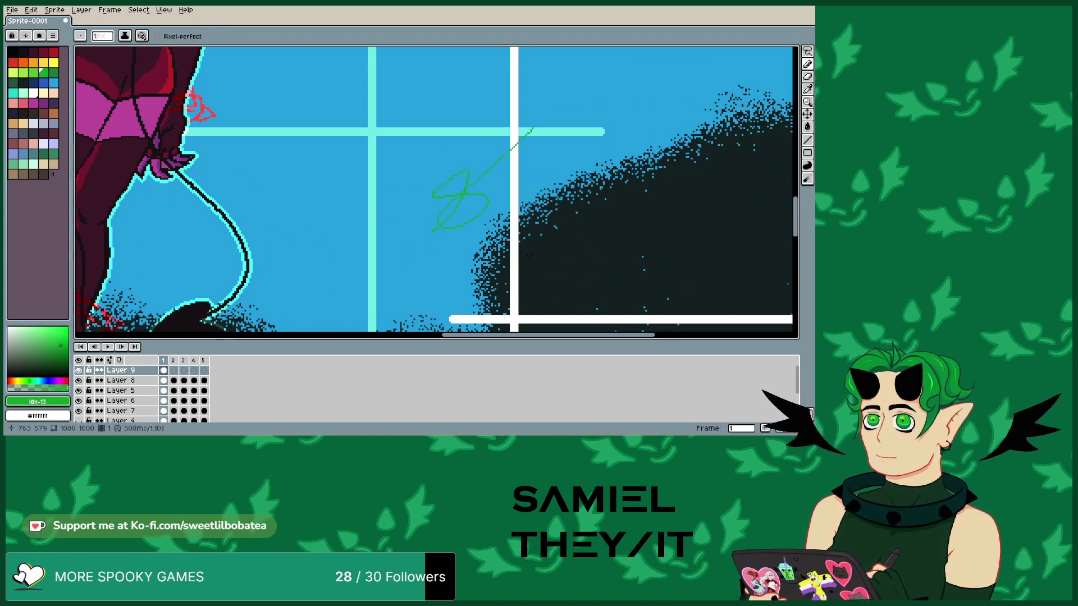
pyautogui.click(31, 10)
pyautogui.click(35, 22)
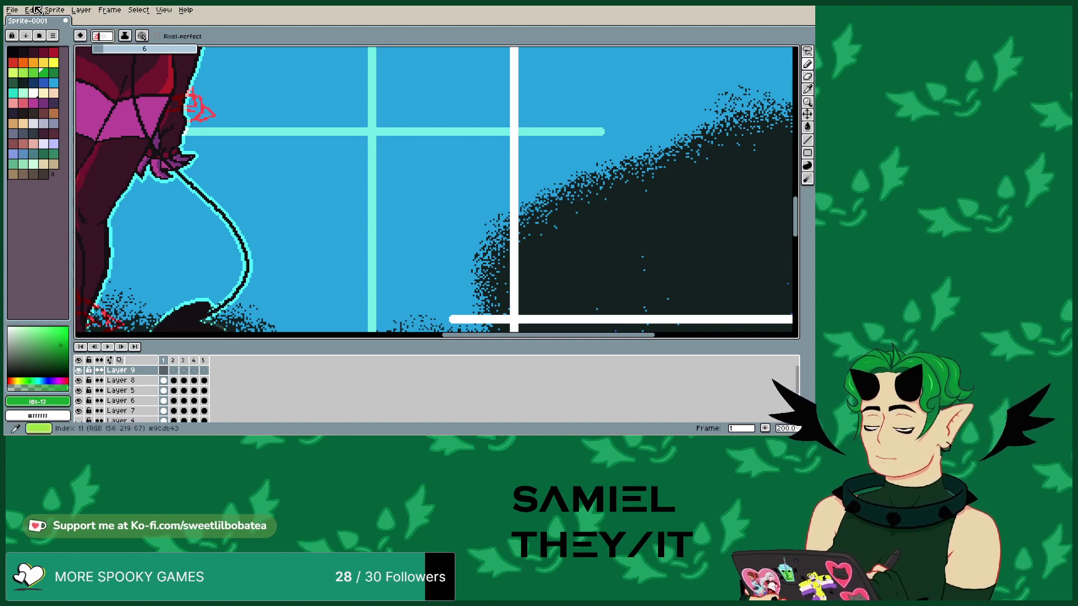
# - Scribble a tangled yellow-green mark in palette colour Idx-10 over the dark lower background in frame 1 of Layer 9
pyautogui.click(13, 72)
pyautogui.scroll(-2, 479, 210)
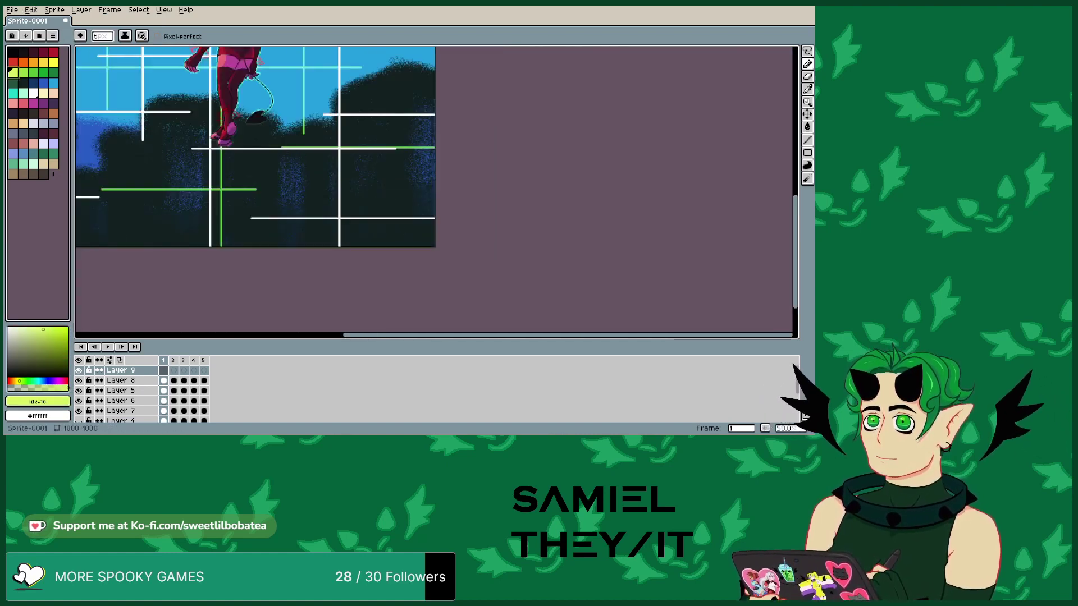
pyautogui.scroll(3, 297, 143)
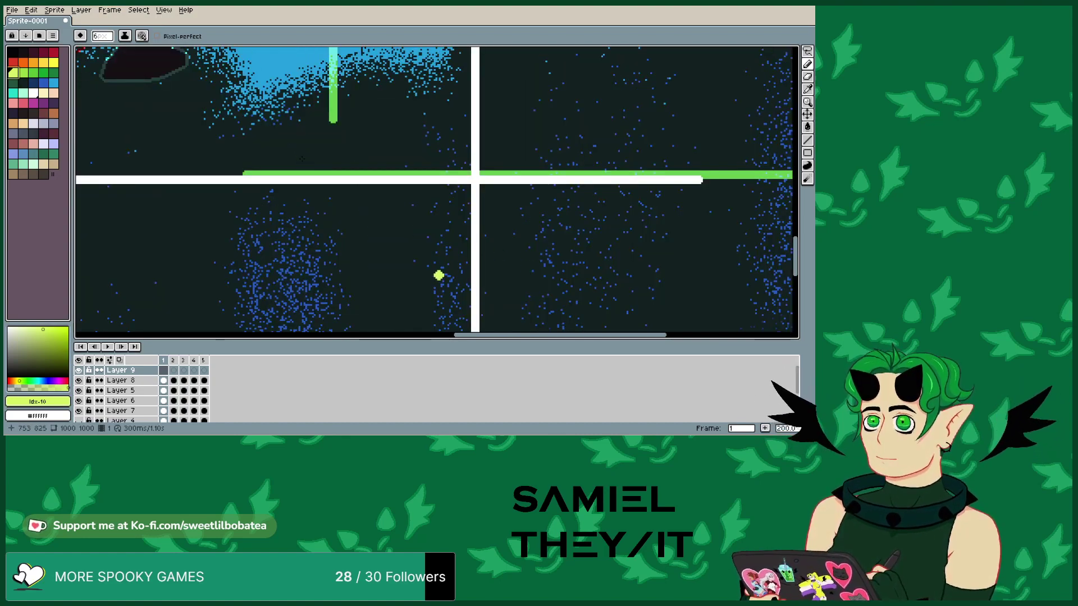
pyautogui.moveTo(471, 225)
pyautogui.mouseDown()
pyautogui.moveTo(432, 275)
pyautogui.moveTo(547, 199)
pyautogui.moveTo(528, 270)
pyautogui.mouseUp()
pyautogui.moveTo(488, 185); pyautogui.dragTo(553, 228)
pyautogui.moveTo(468, 188)
pyautogui.mouseDown()
pyautogui.moveTo(561, 238)
pyautogui.moveTo(542, 292)
pyautogui.moveTo(472, 281)
pyautogui.moveTo(486, 312)
pyautogui.mouseUp()
pyautogui.moveTo(525, 261); pyautogui.dragTo(482, 308)
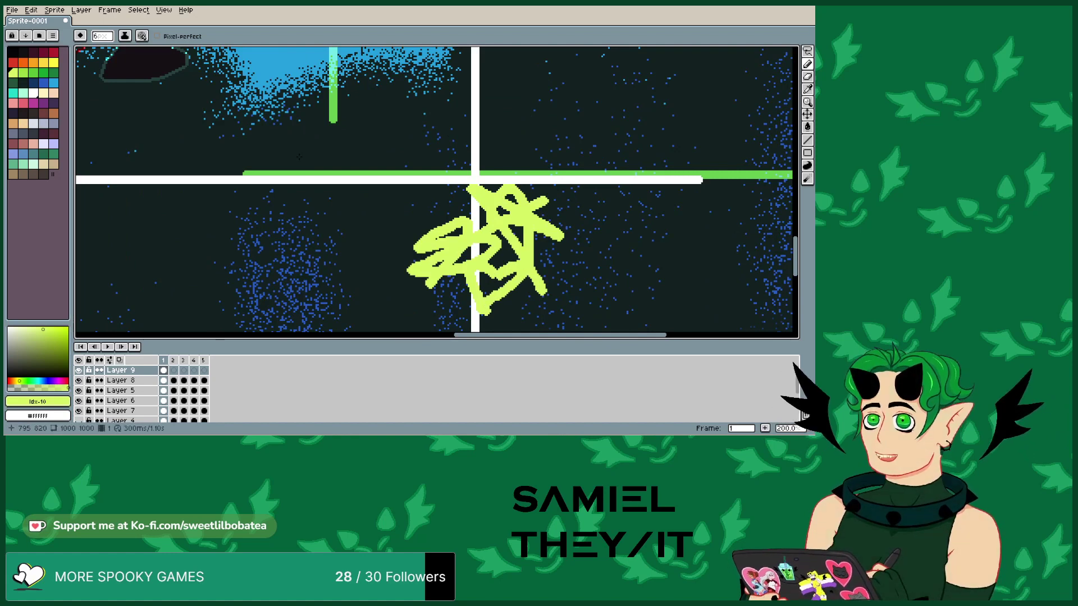
pyautogui.scroll(-1, 477, 247)
pyautogui.scroll(1, 477, 197)
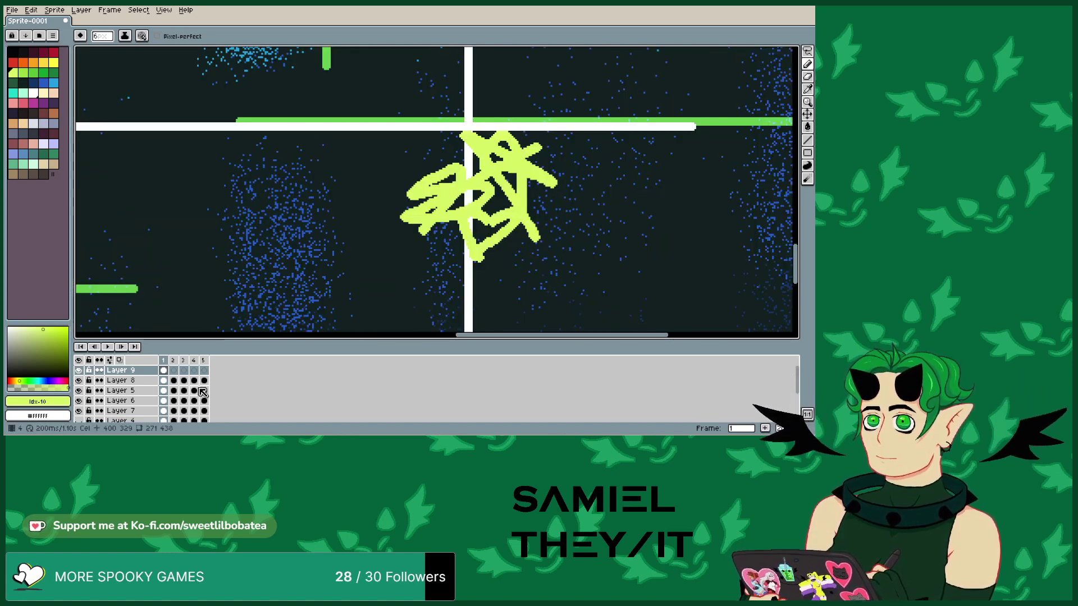
pyautogui.scroll(-1, 241, 134)
pyautogui.scroll(1, 279, 137)
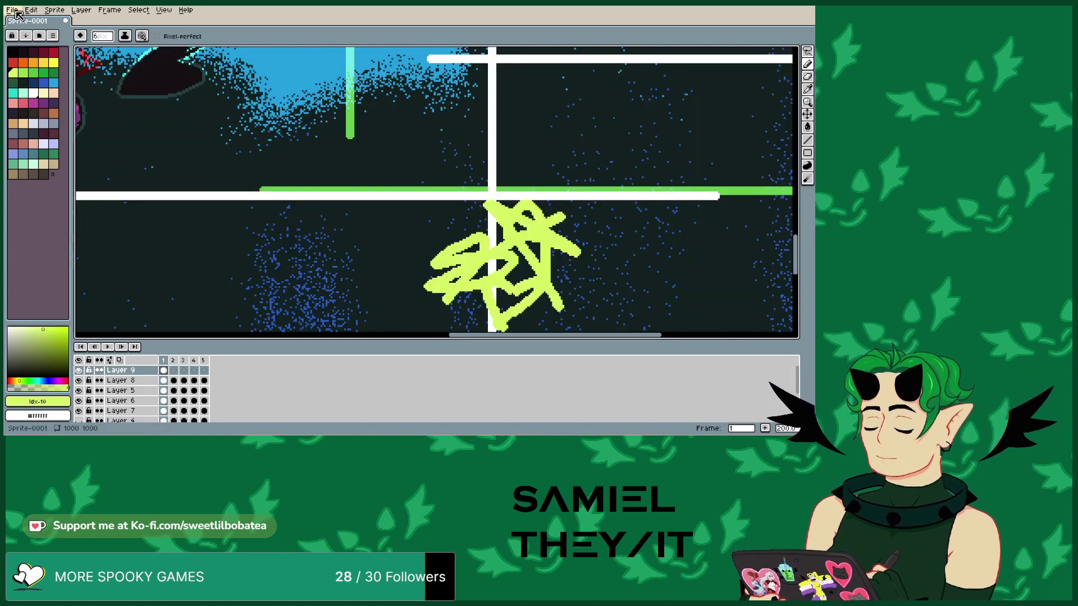
# - Open the cel and layer properties of Layer 9 and set its blend mode to Multiply
pyautogui.doubleClick(163, 371)
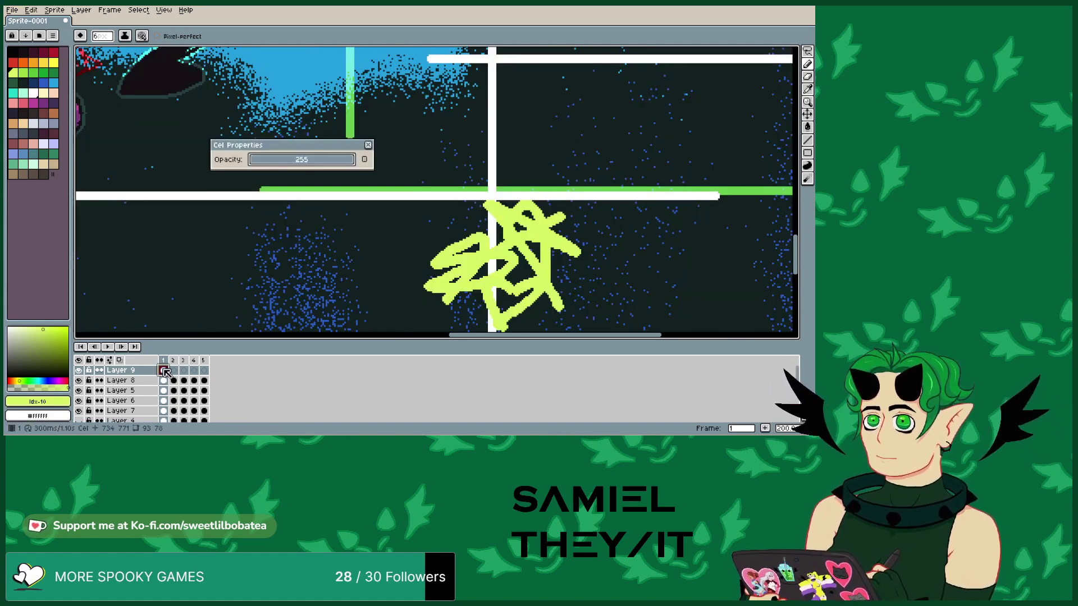
pyautogui.doubleClick(120, 370)
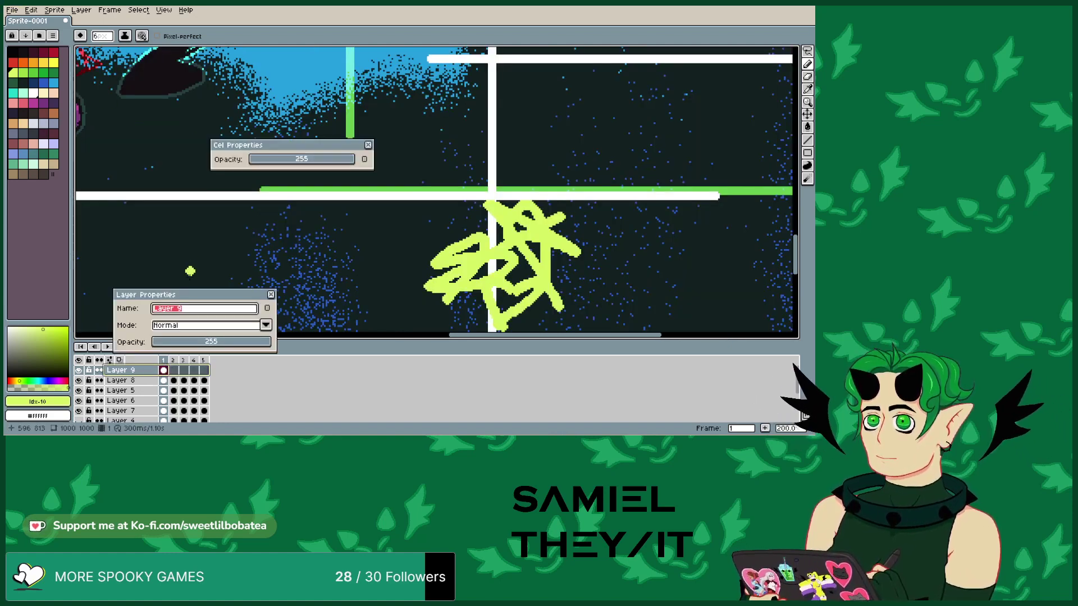
pyautogui.click(265, 326)
pyautogui.click(168, 176)
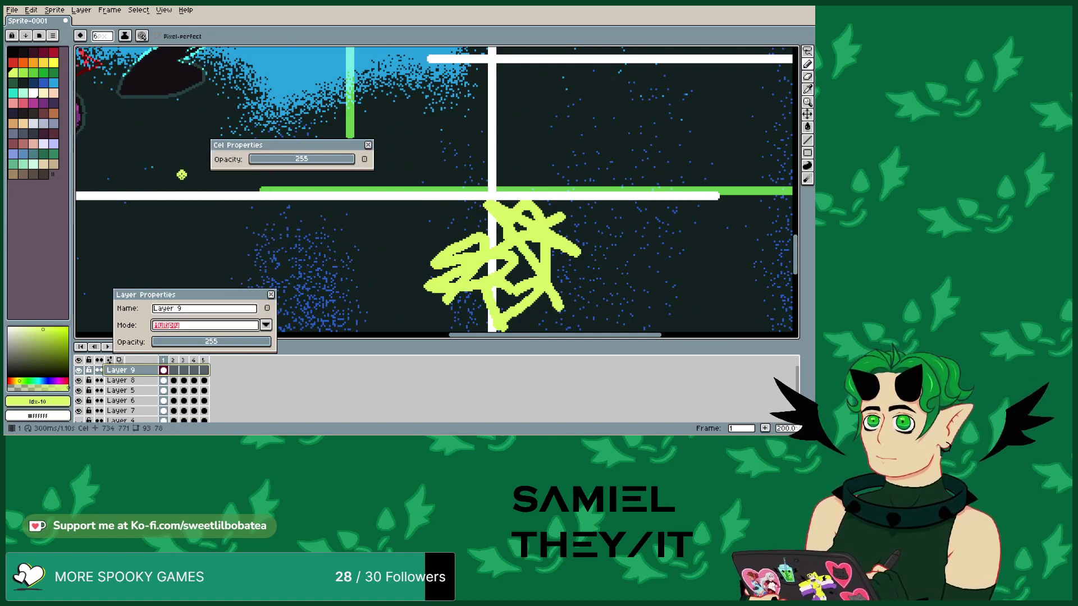
# - Try the Lighten, Difference and Soft Light blend modes on Layer 9
pyautogui.click(266, 326)
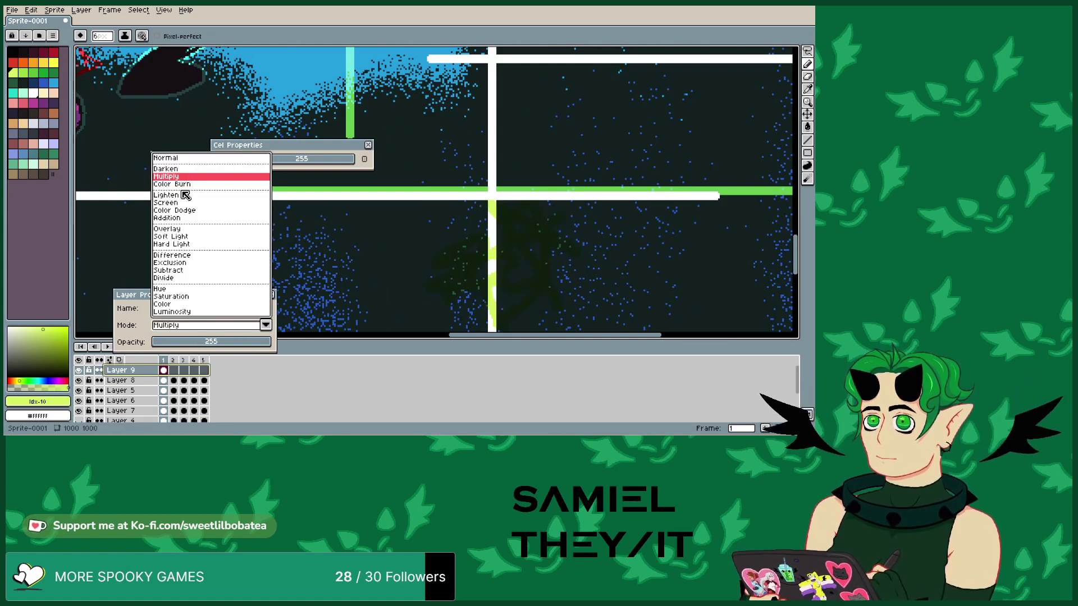
pyautogui.click(185, 195)
pyautogui.click(266, 326)
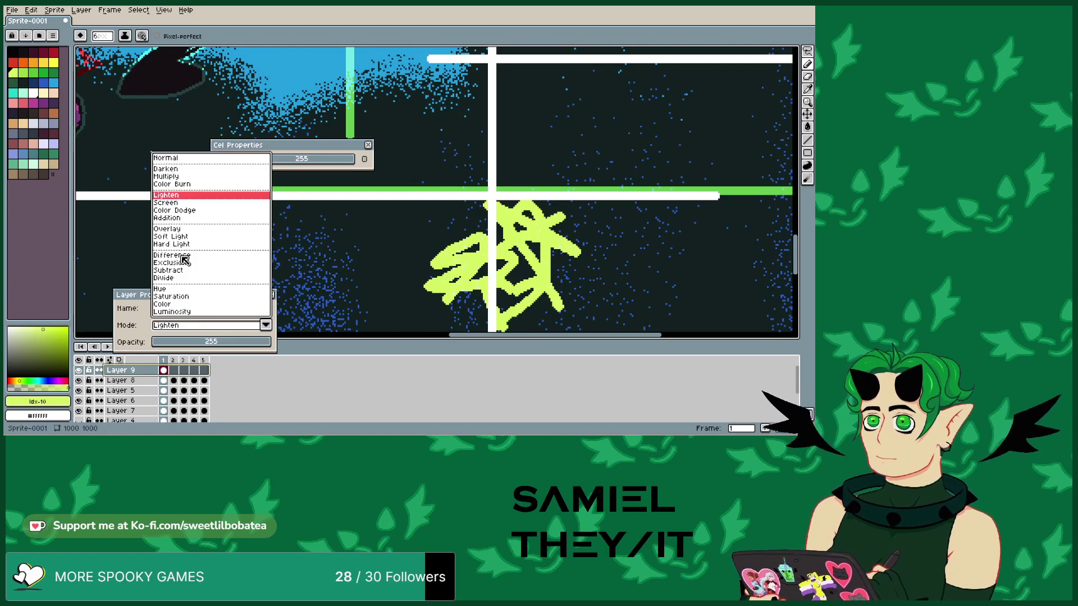
pyautogui.click(171, 255)
pyautogui.click(265, 325)
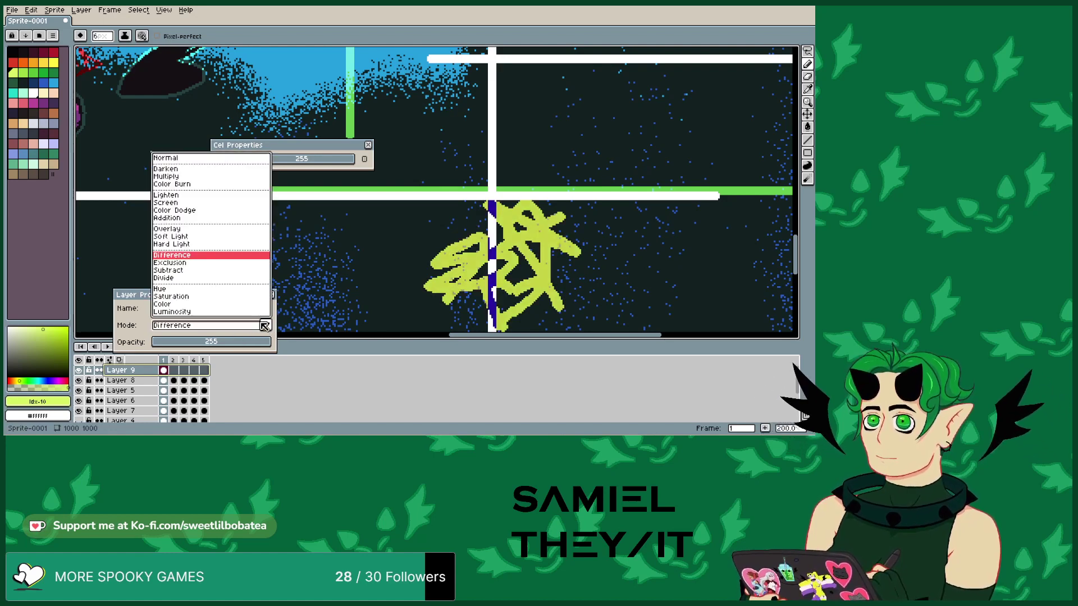
pyautogui.click(186, 236)
# - Set the blend mode of Layer 9 to Divide
pyautogui.click(265, 326)
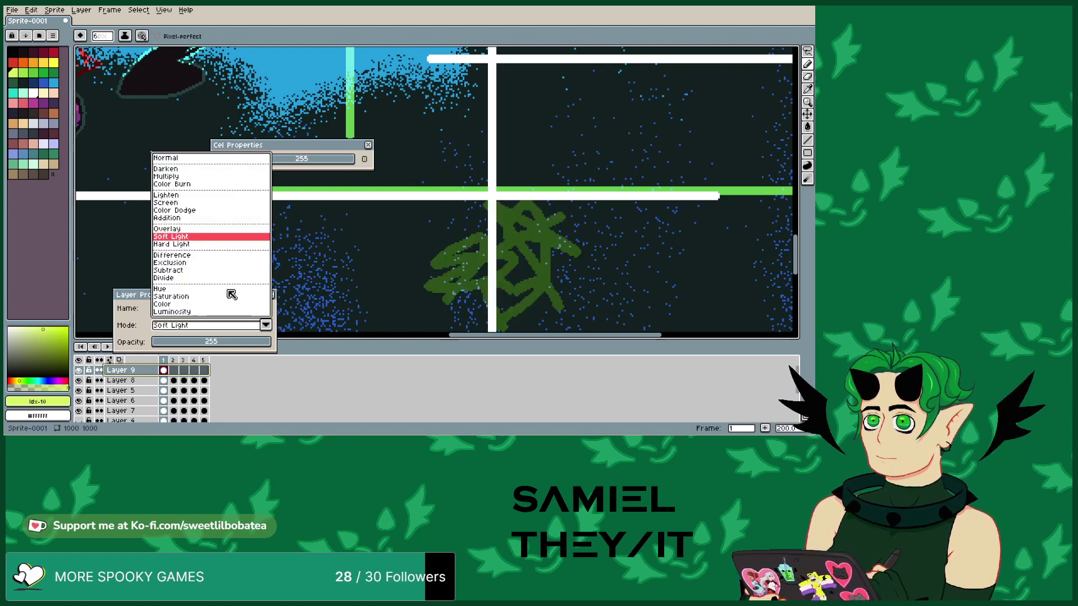
pyautogui.click(185, 278)
pyautogui.click(265, 326)
pyautogui.click(266, 326)
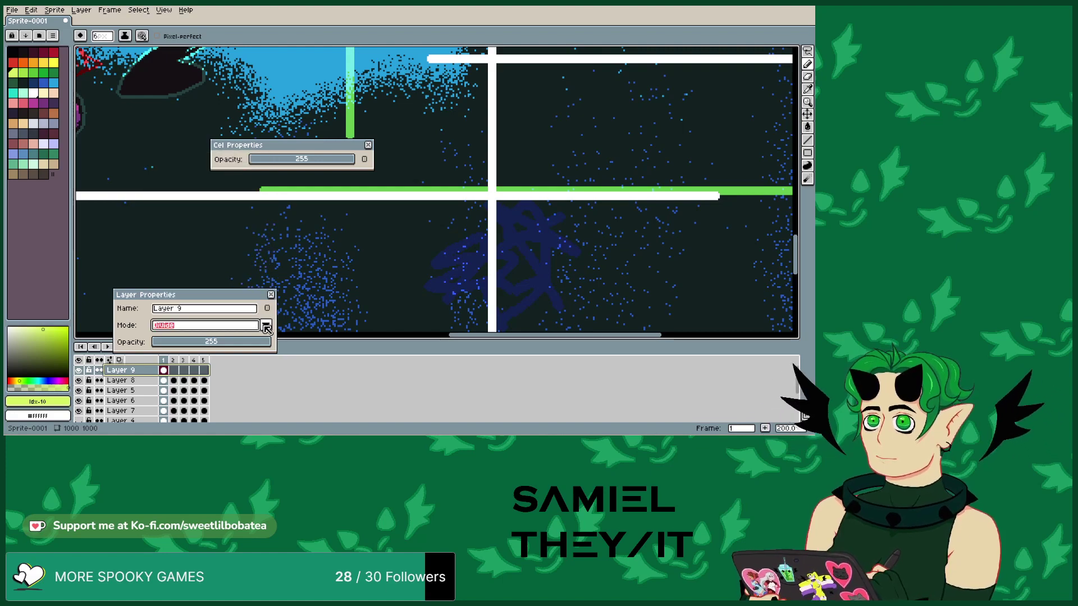
# - Select the scribble with the Lasso tool and move it up onto the blue sky beside the figure's tail
pyautogui.scroll(-2, 762, 95)
pyautogui.scroll(1, 762, 95)
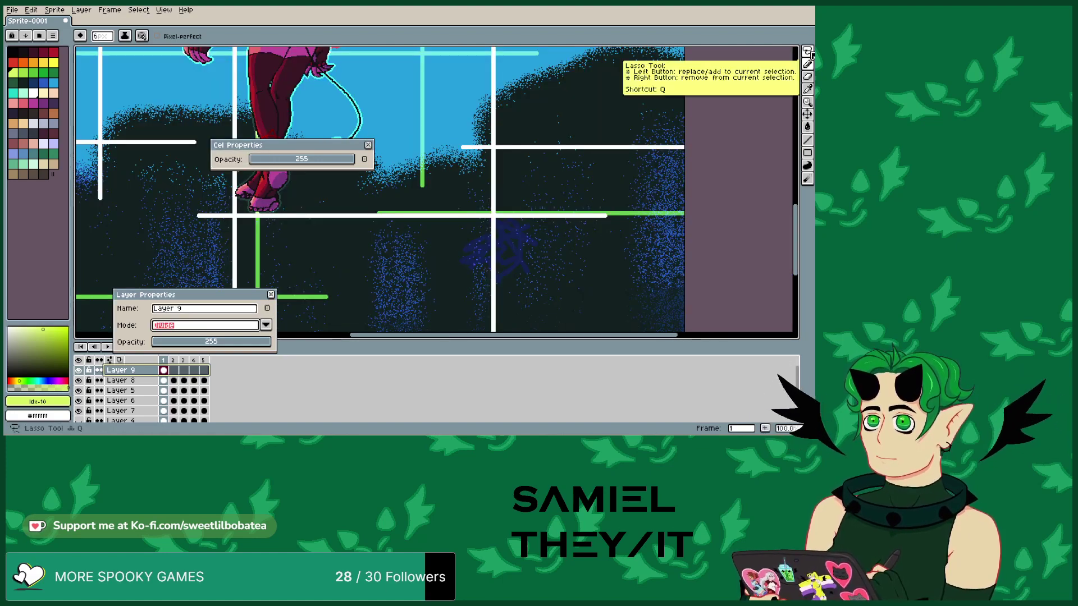
pyautogui.click(807, 51)
pyautogui.moveTo(527, 189)
pyautogui.mouseDown()
pyautogui.moveTo(456, 223)
pyautogui.moveTo(431, 269)
pyautogui.moveTo(446, 316)
pyautogui.moveTo(505, 327)
pyautogui.moveTo(589, 262)
pyautogui.moveTo(577, 190)
pyautogui.moveTo(529, 190)
pyautogui.mouseUp()
pyautogui.click(547, 282)
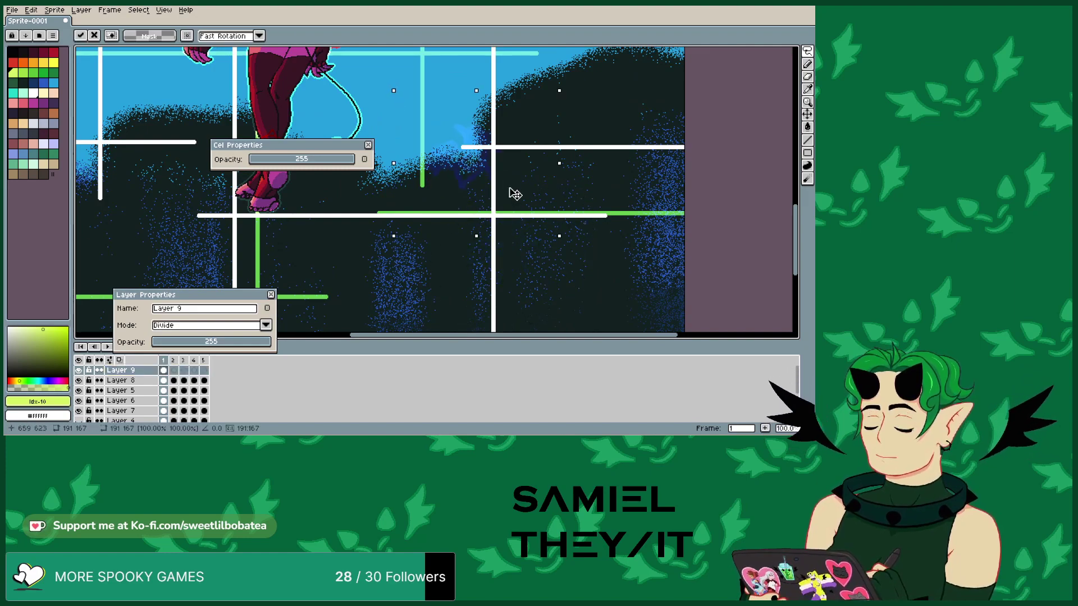
pyautogui.scroll(-2, 488, 144)
pyautogui.scroll(2, 507, 274)
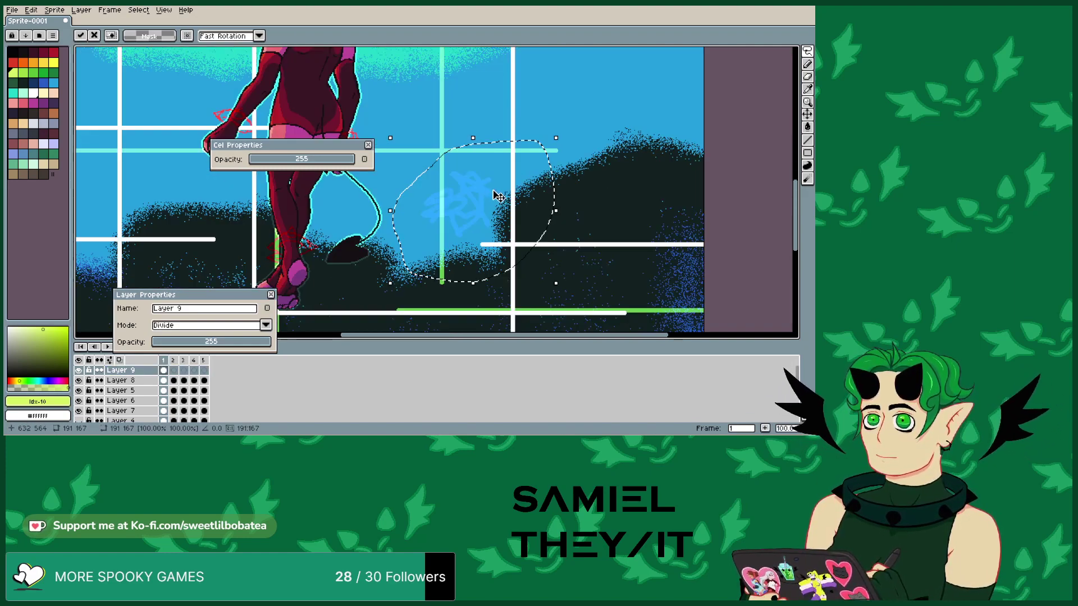
# - Try the selected scribble over the pale moon at the top of the artwork
pyautogui.scroll(-3, 466, 219)
pyautogui.moveTo(468, 224); pyautogui.dragTo(432, 124)
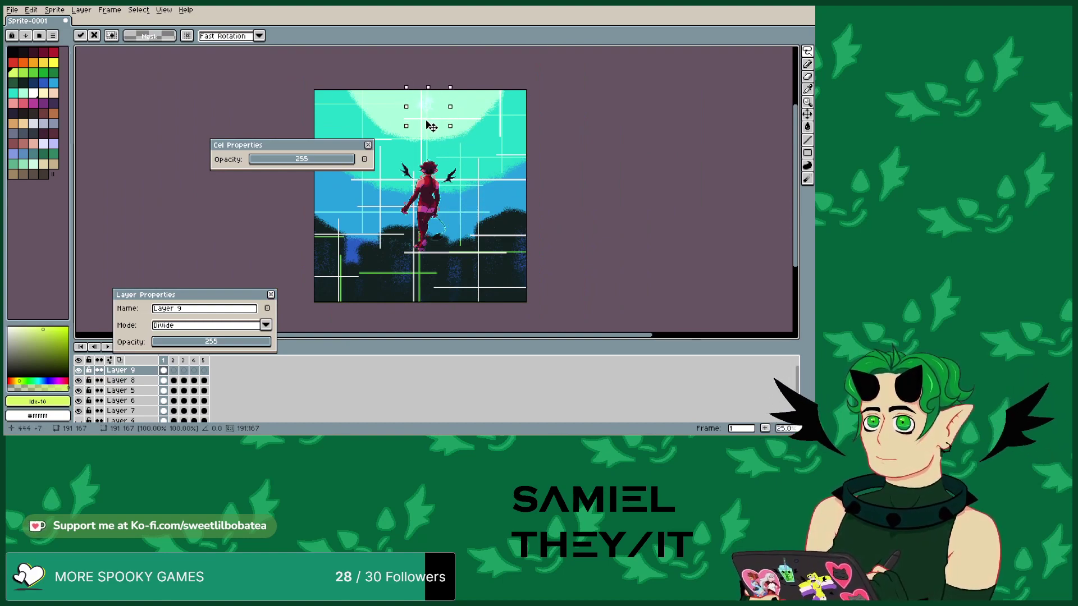
pyautogui.scroll(3, 425, 108)
pyautogui.scroll(-3, 424, 109)
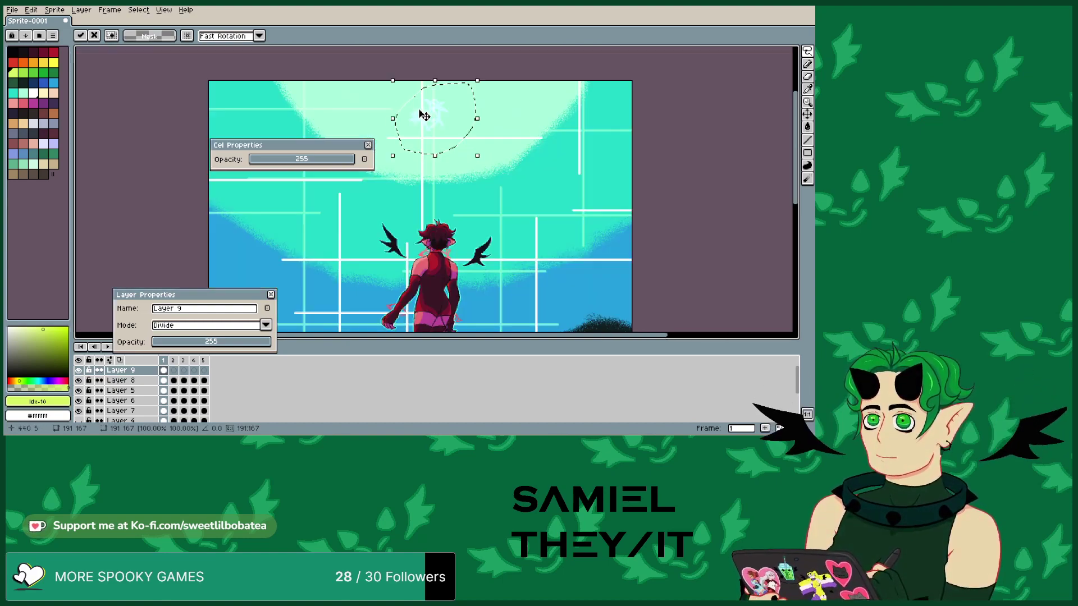
pyautogui.scroll(1, 425, 108)
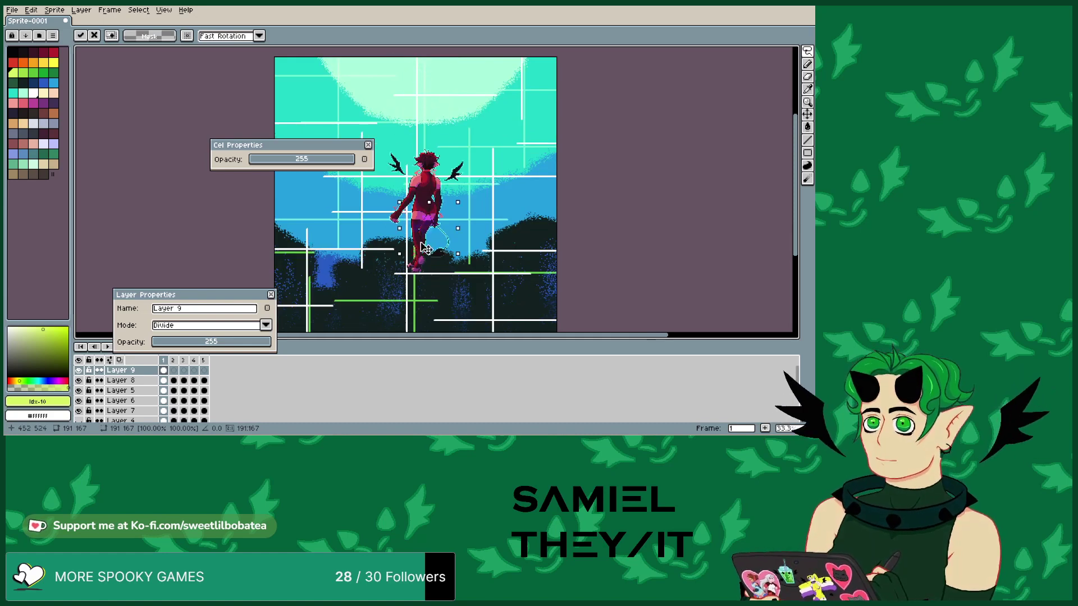
# - Move the selected scribble back down and place it over the tail beside the figure's legs
pyautogui.moveTo(423, 100); pyautogui.dragTo(429, 311)
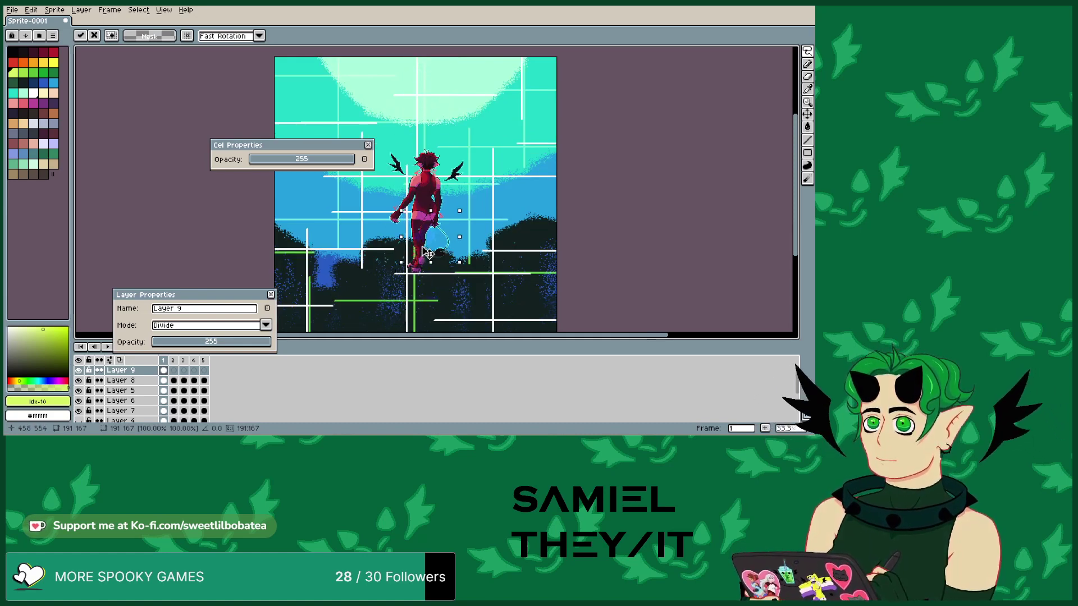
pyautogui.scroll(2, 441, 253)
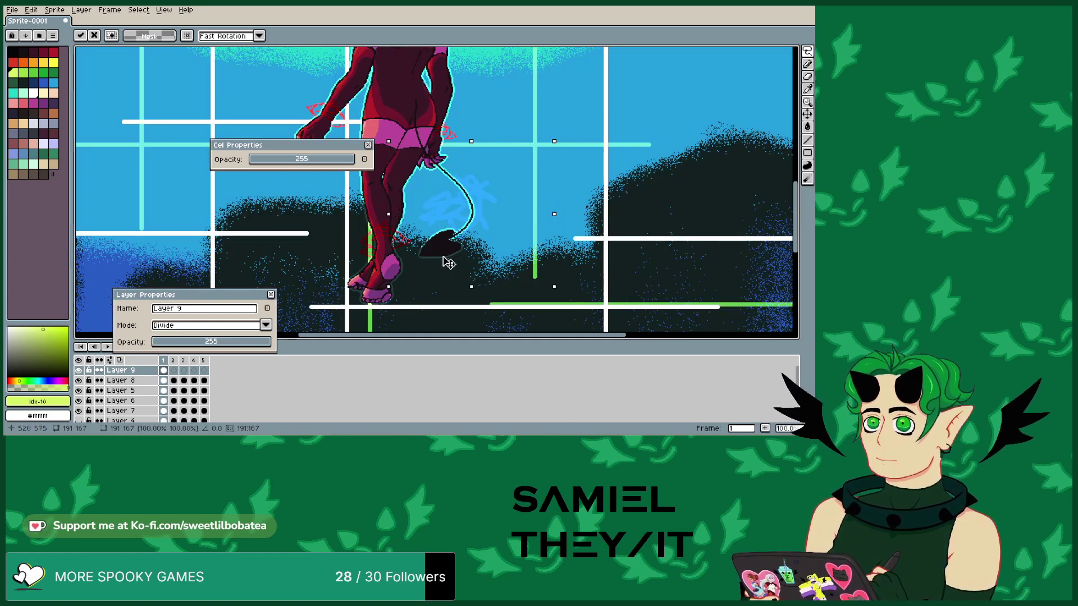
pyautogui.moveTo(427, 261); pyautogui.dragTo(426, 253)
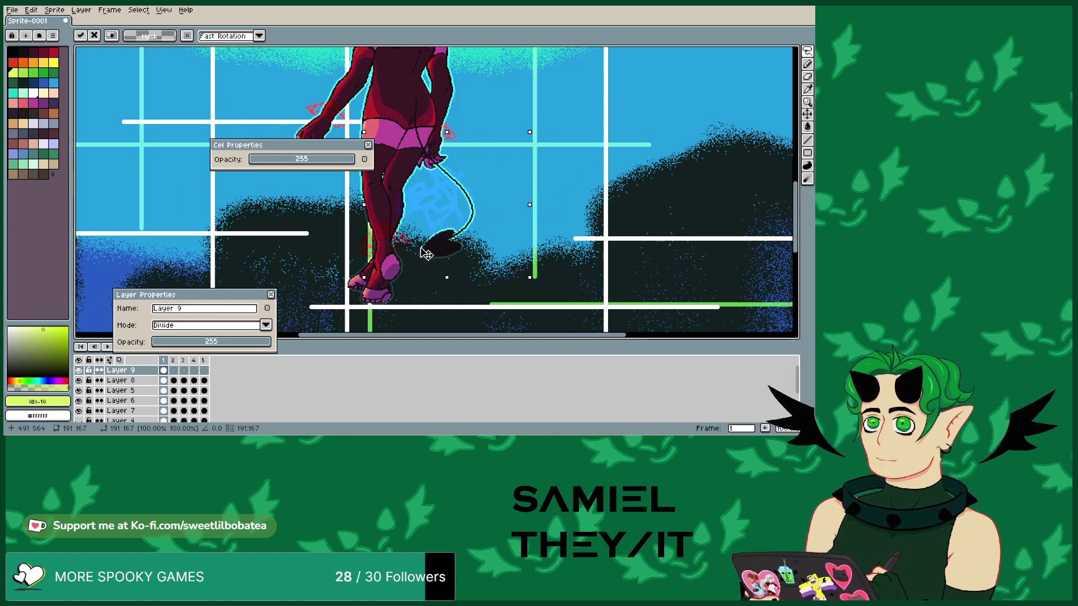
pyautogui.scroll(-2, 426, 253)
pyautogui.scroll(2, 438, 249)
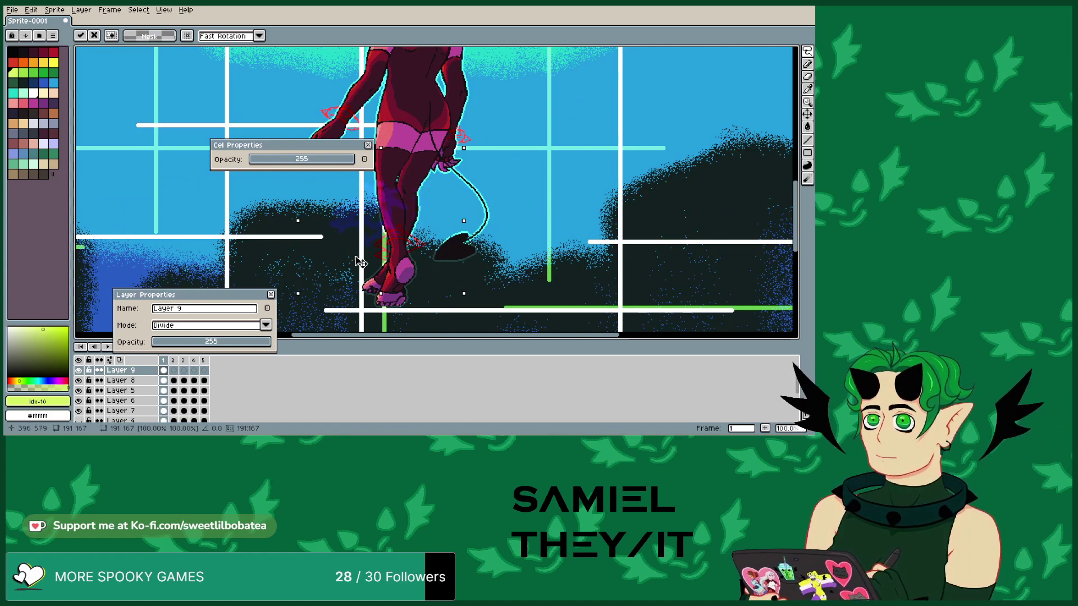
pyautogui.moveTo(359, 261)
pyautogui.mouseDown()
pyautogui.moveTo(368, 237)
pyautogui.moveTo(444, 237)
pyautogui.mouseUp()
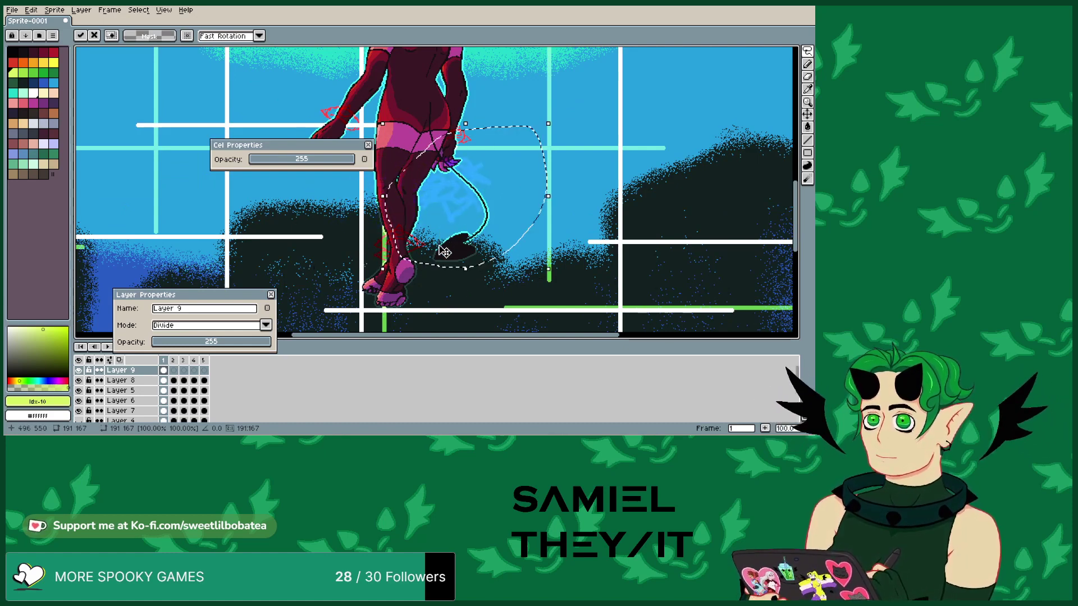
# - Close the Cel Properties and Layer Properties windows
pyautogui.scroll(-2, 444, 252)
pyautogui.scroll(1, 444, 252)
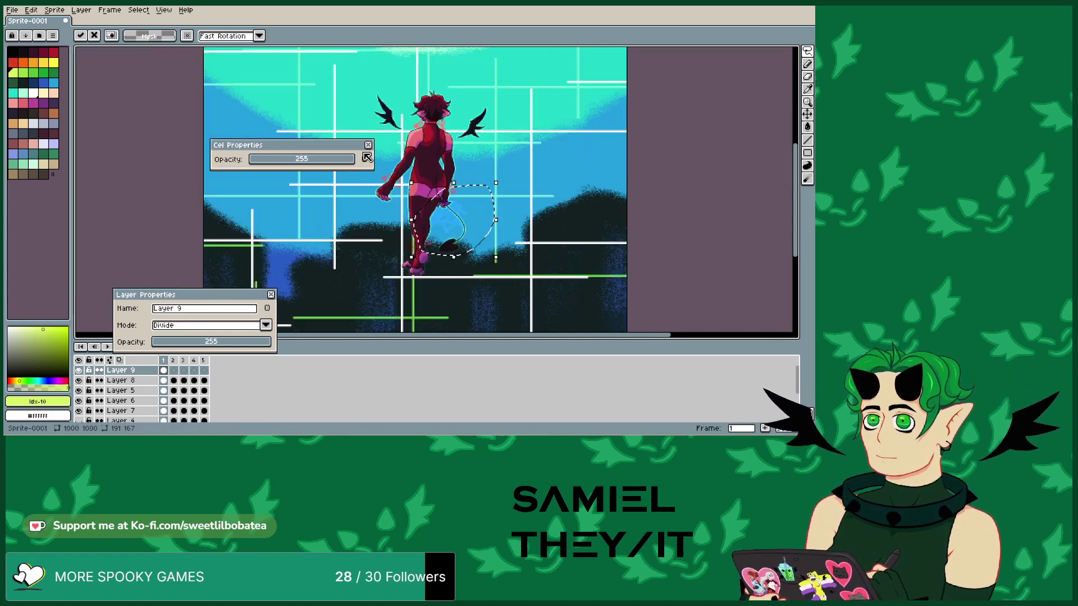
pyautogui.click(368, 145)
pyautogui.click(271, 295)
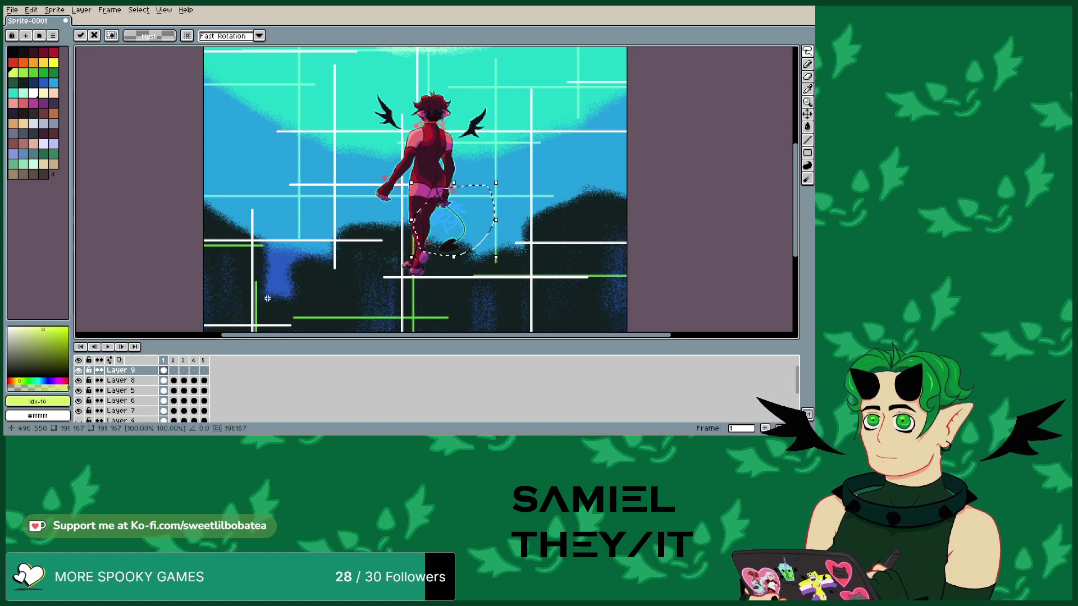
# - Copy the selected scribble from frame 1 and paste it into frame 2 of Layer 9
pyautogui.click(28, 11)
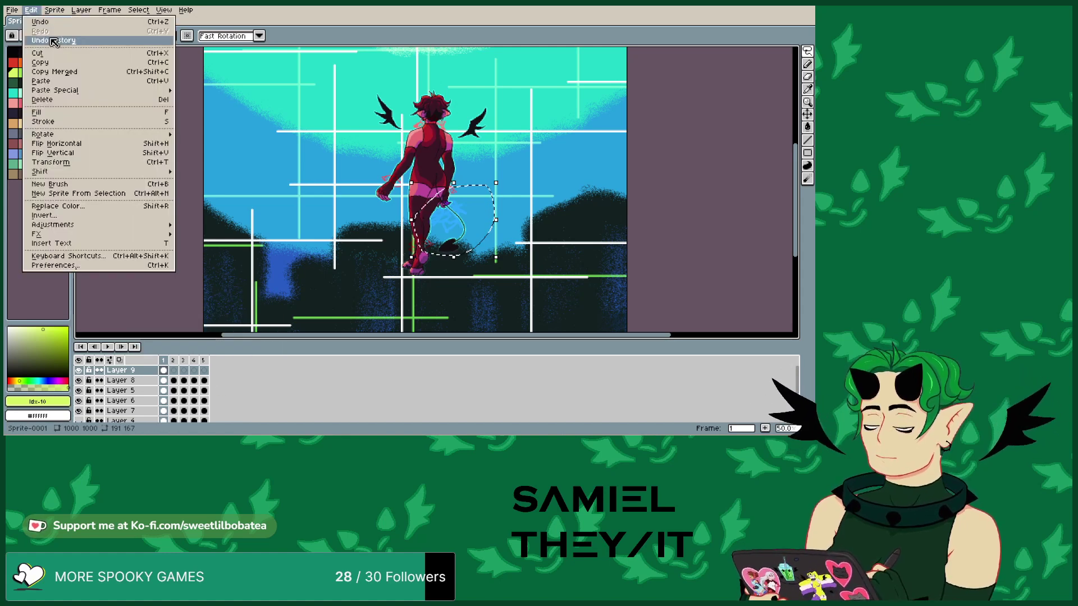
pyautogui.click(56, 72)
pyautogui.click(174, 370)
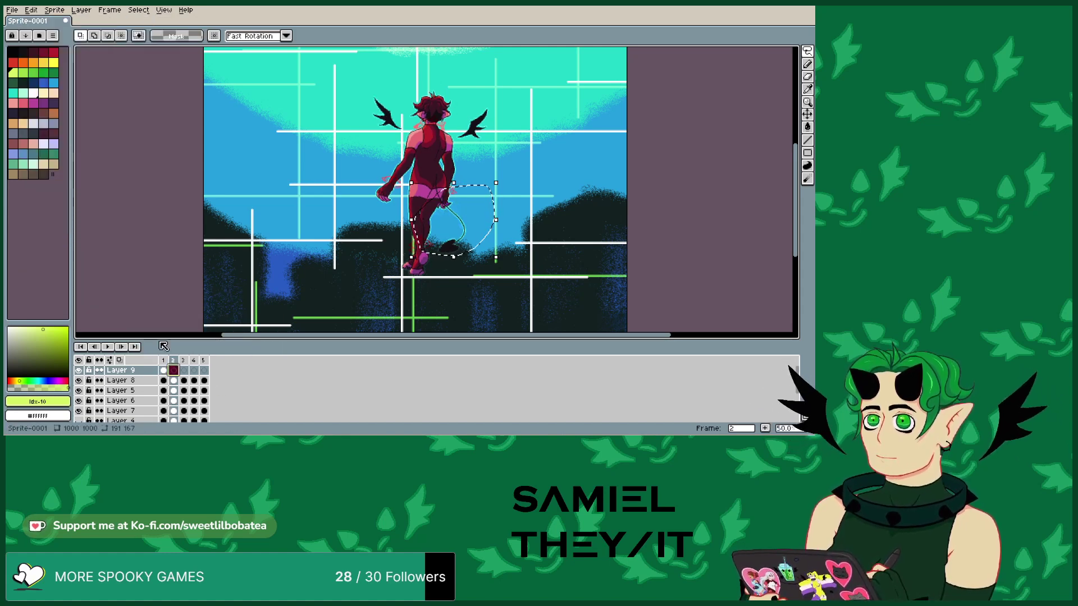
pyautogui.click(30, 11)
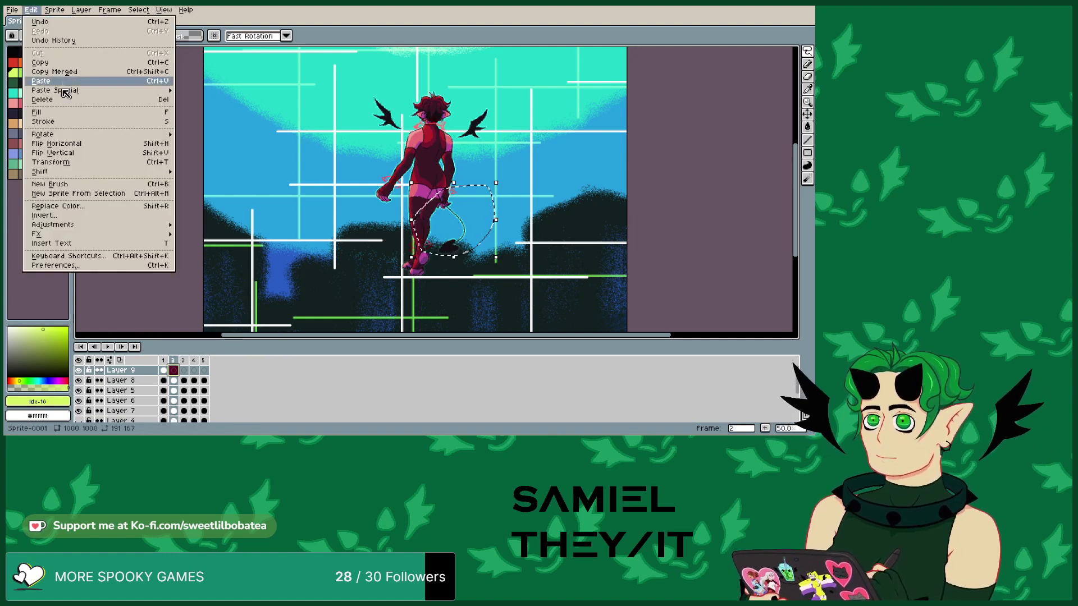
pyautogui.click(110, 10)
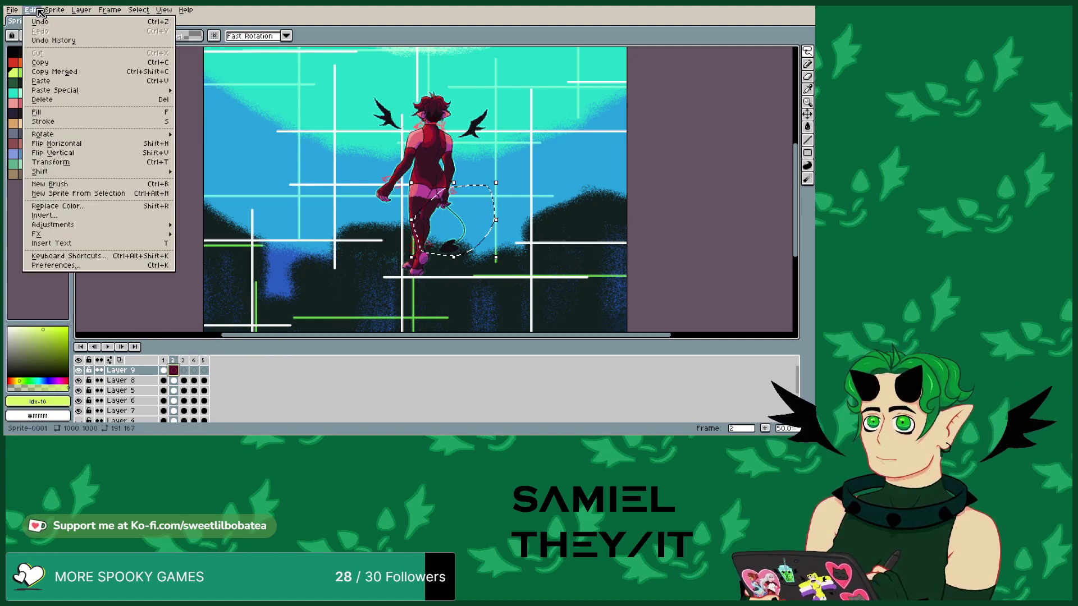
pyautogui.click(215, 294)
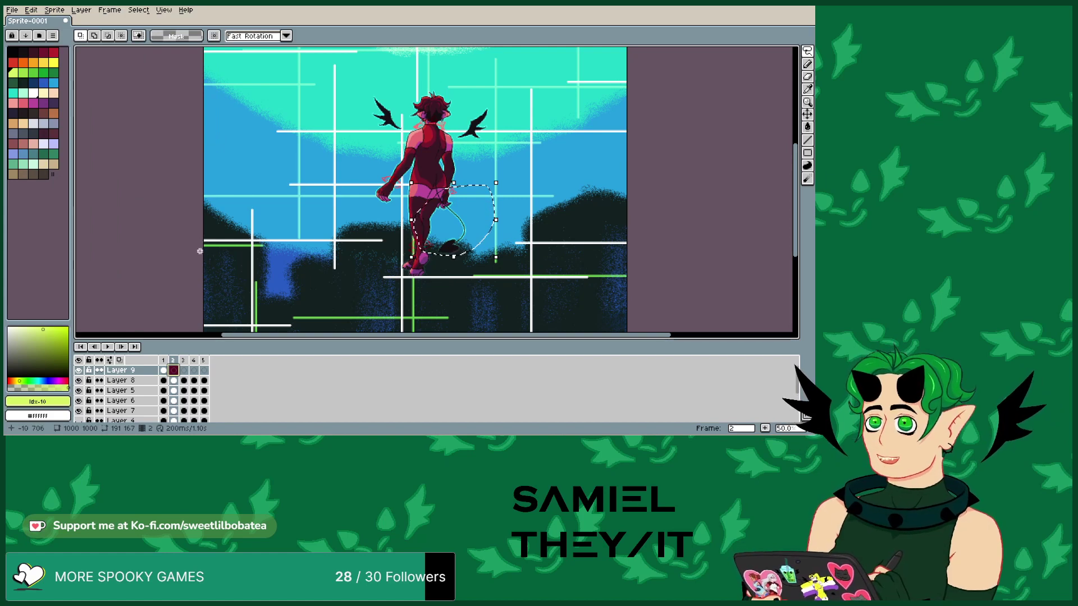
pyautogui.hotkey('ctrl', 't')
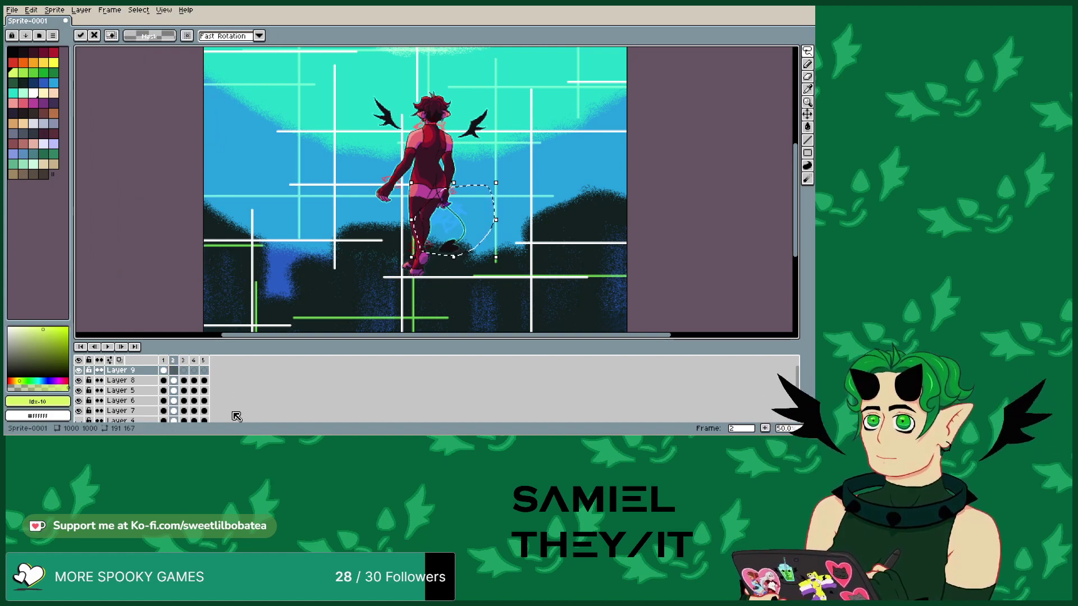
# - Paste the copied scribble into frames 3, 4 and 5 of Layer 9
pyautogui.click(183, 371)
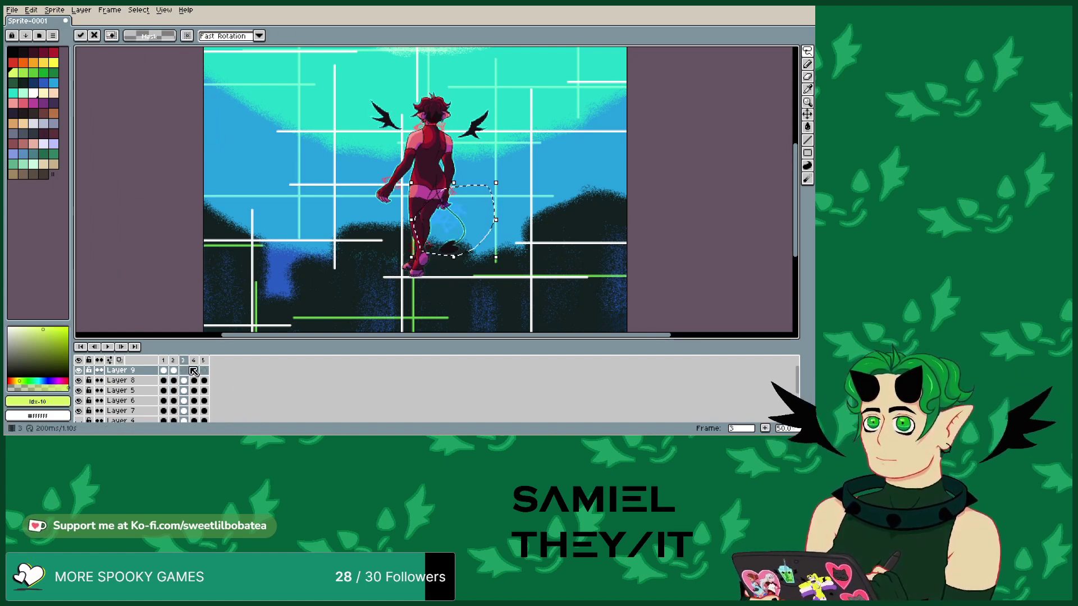
pyautogui.press('v')
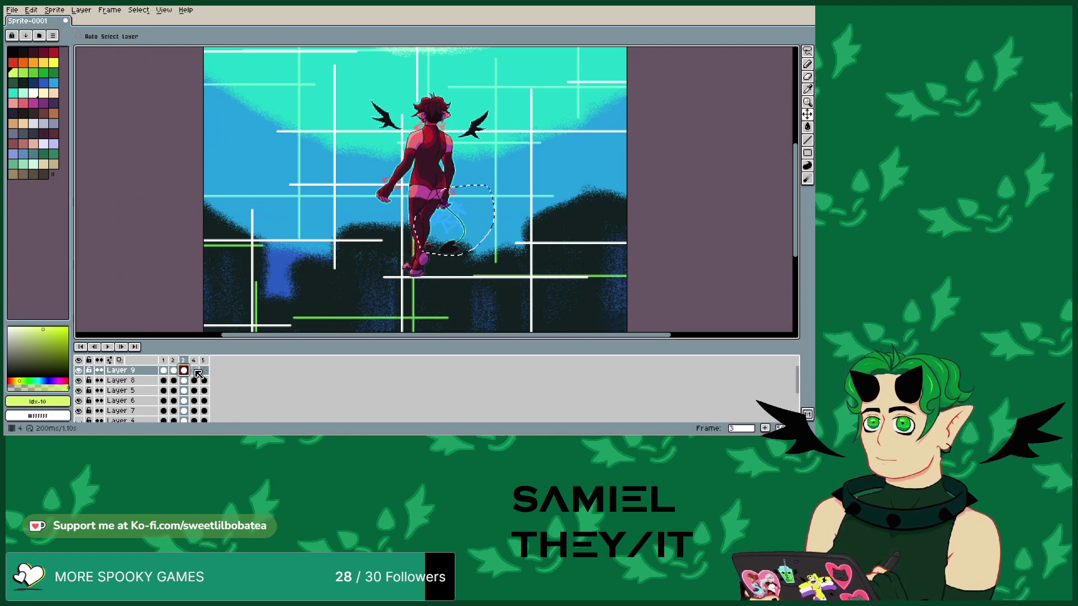
pyautogui.click(194, 371)
pyautogui.hotkey('ctrl', 't')
pyautogui.click(204, 371)
pyautogui.hotkey('ctrl', 't')
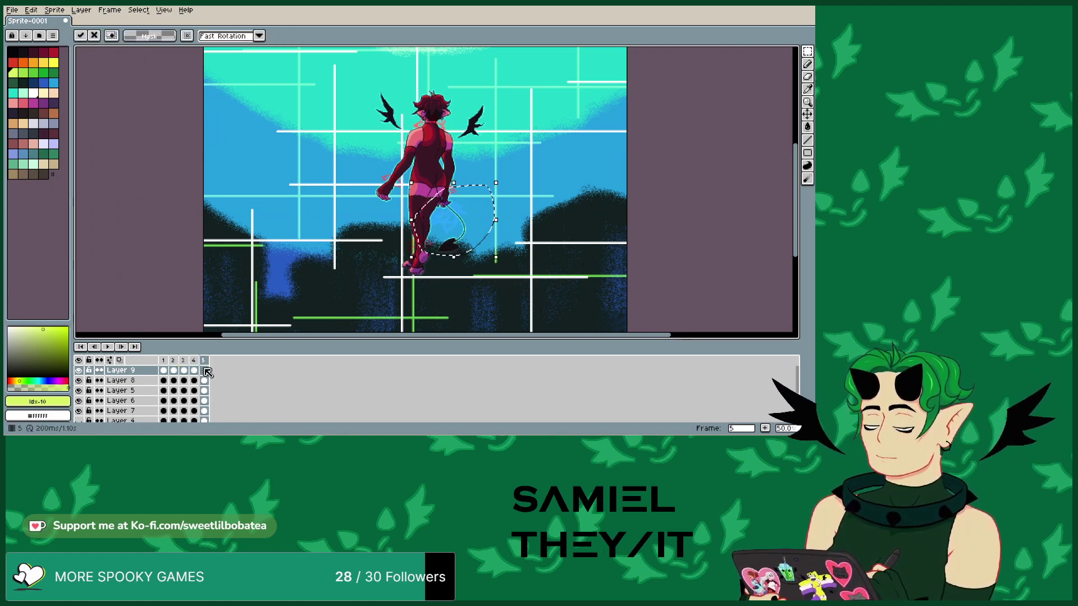
# - Play the animation from frame 1 to check the scribble on Layer 9 across all five frames
pyautogui.click(194, 371)
pyautogui.click(164, 371)
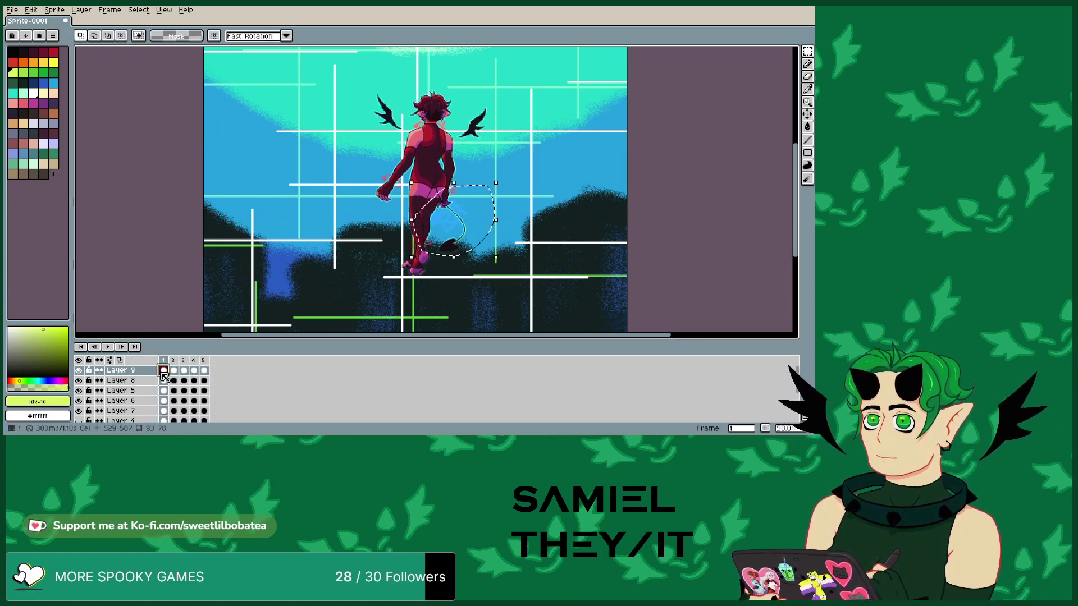
pyautogui.click(108, 347)
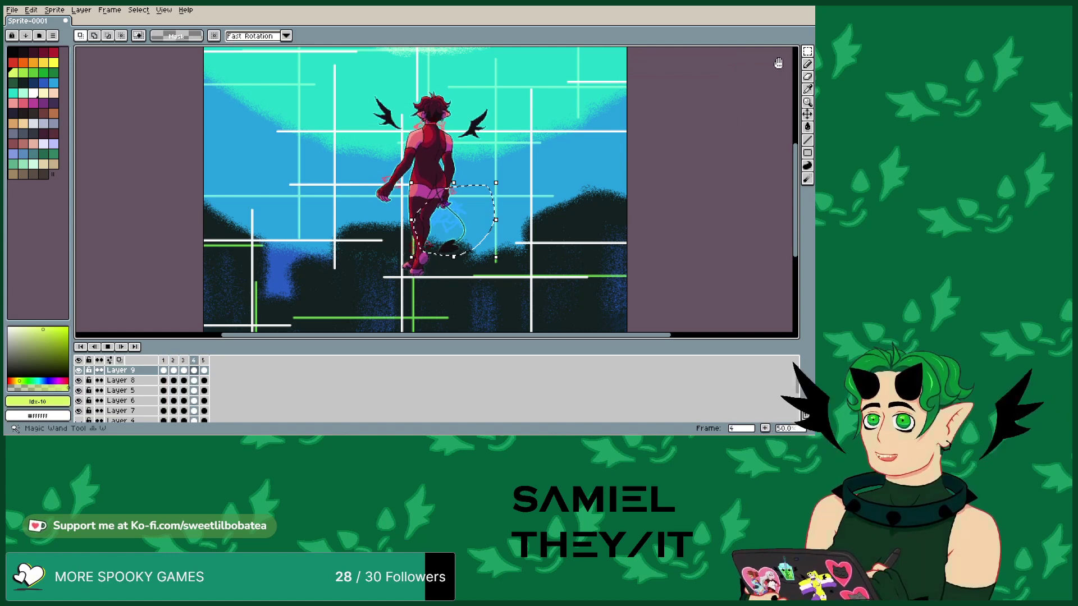
# - Clear the selection around the tail with the Lasso tool and restart the animation playback from frame 1
pyautogui.hotkey('shift', 'q')
pyautogui.moveTo(759, 92); pyautogui.dragTo(729, 117)
pyautogui.click(108, 346)
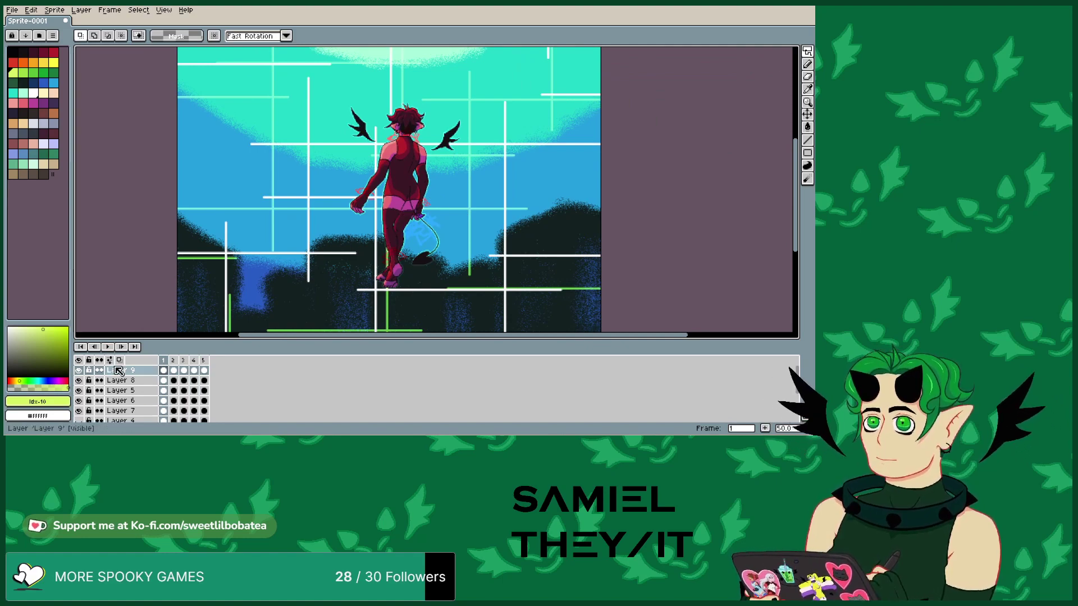
# - Examine the looping animation up close and at full-scene size, checking the figure's motion and the scribble effects
pyautogui.scroll(-1, 361, 218)
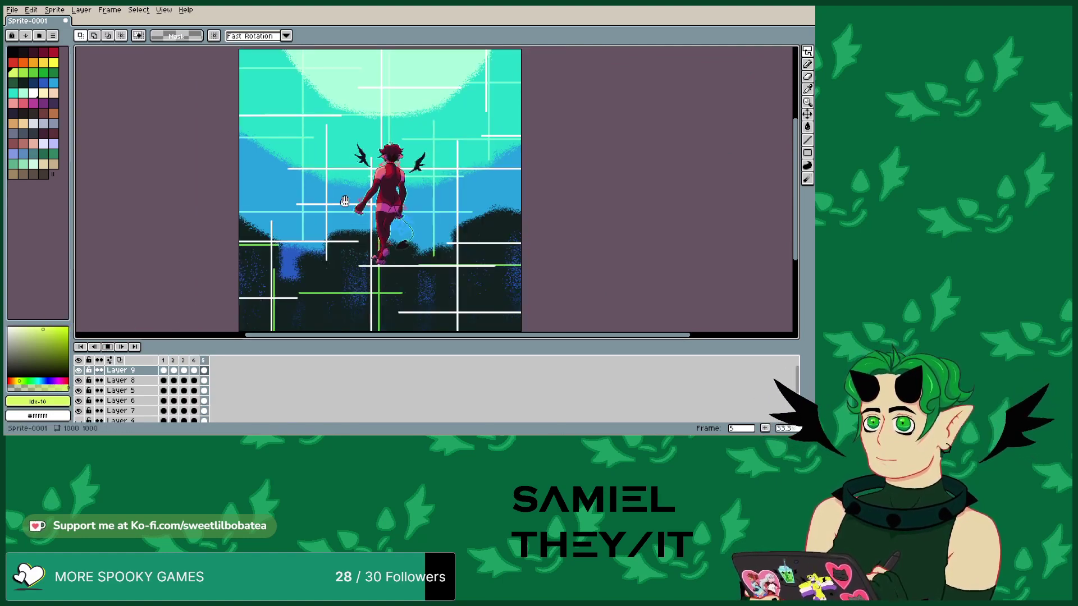
pyautogui.scroll(1, 332, 191)
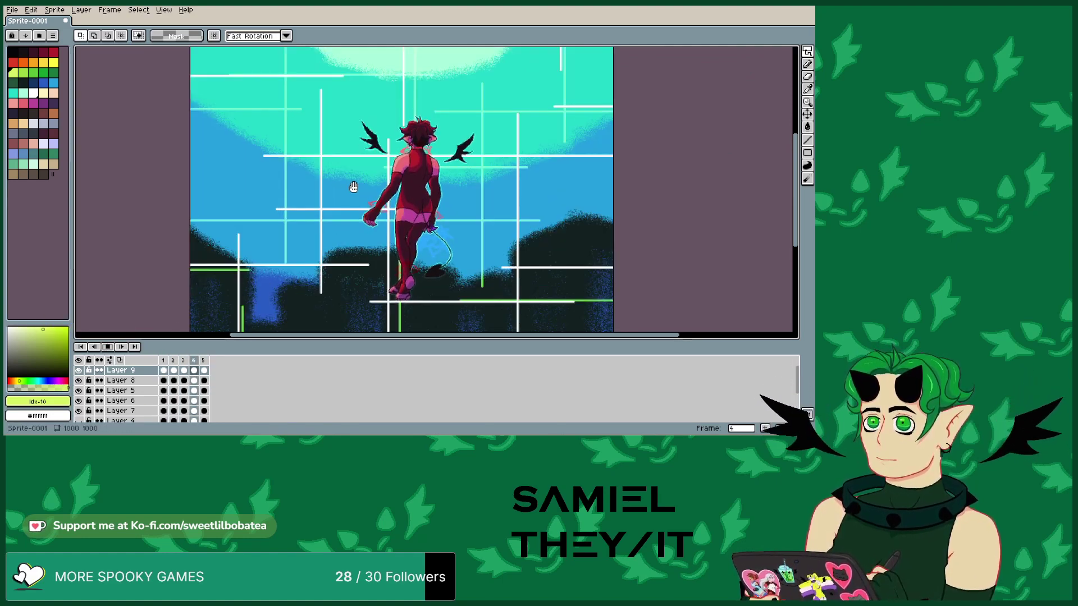
pyautogui.scroll(1, 352, 187)
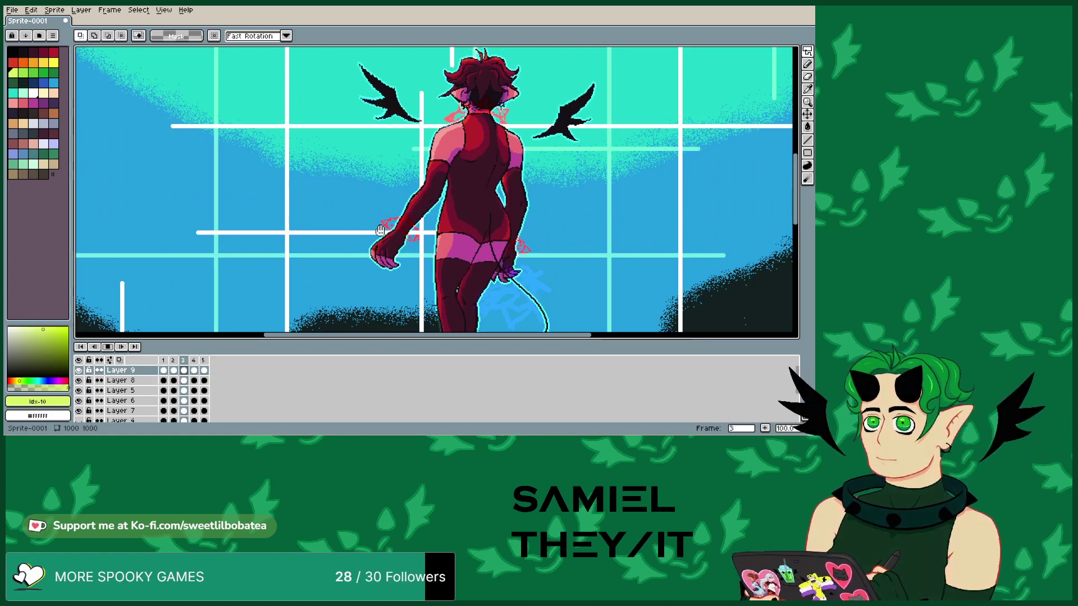
pyautogui.scroll(-2, 362, 213)
pyautogui.scroll(1, 371, 235)
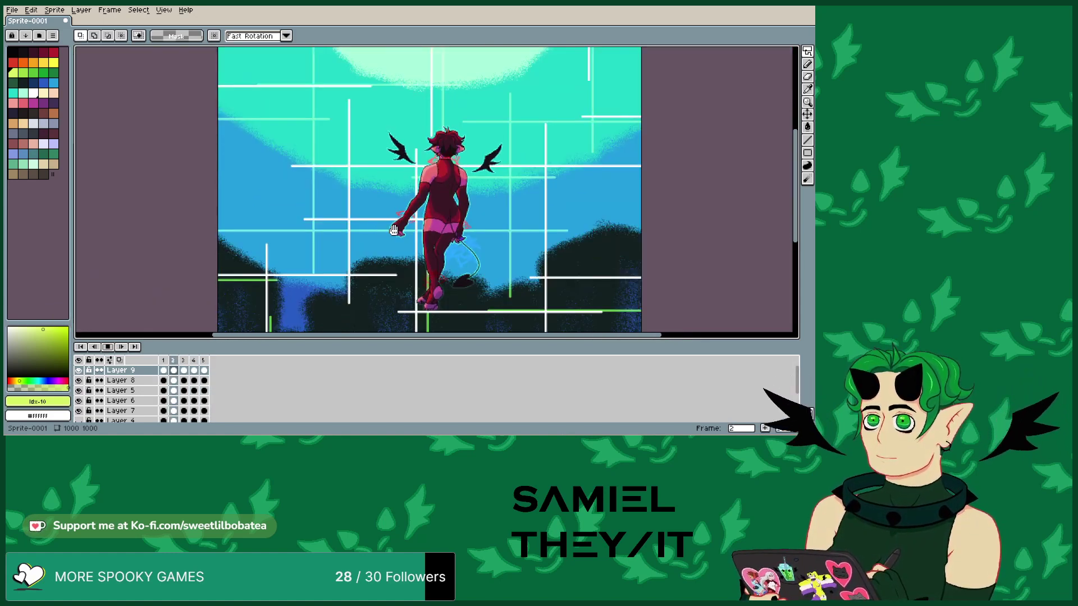
pyautogui.scroll(-1, 393, 230)
pyautogui.scroll(2, 390, 291)
pyautogui.scroll(-1, 404, 271)
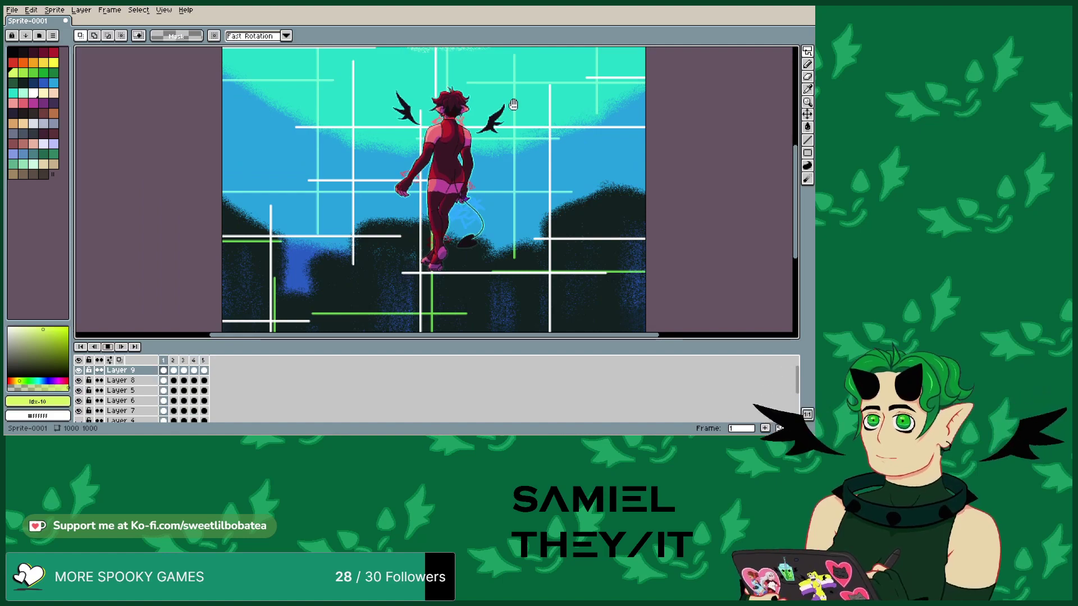
pyautogui.scroll(-1, 505, 77)
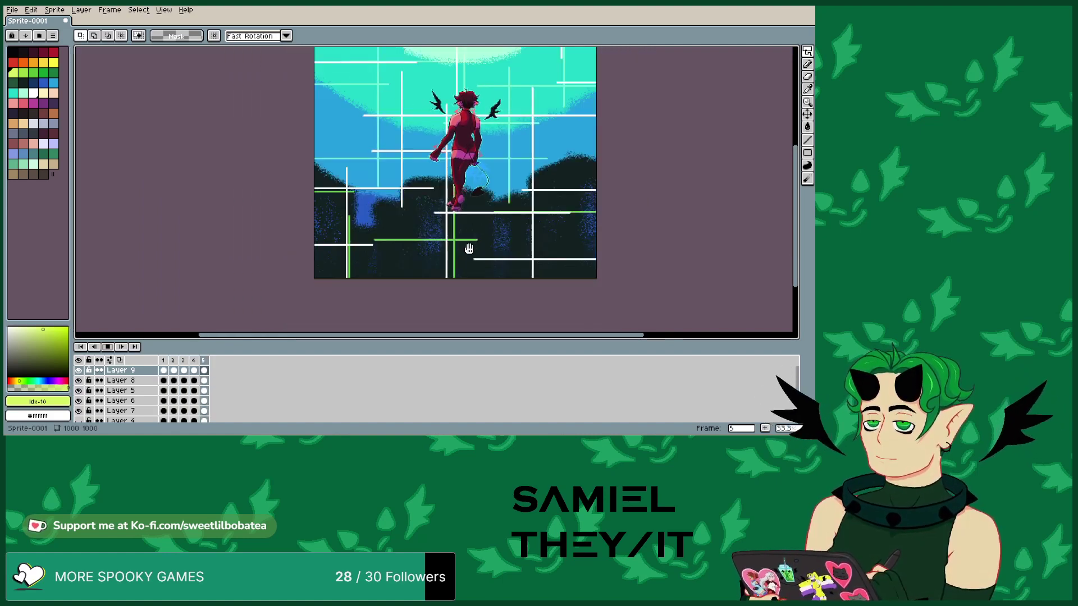
pyautogui.scroll(-1, 464, 243)
pyautogui.scroll(1, 483, 138)
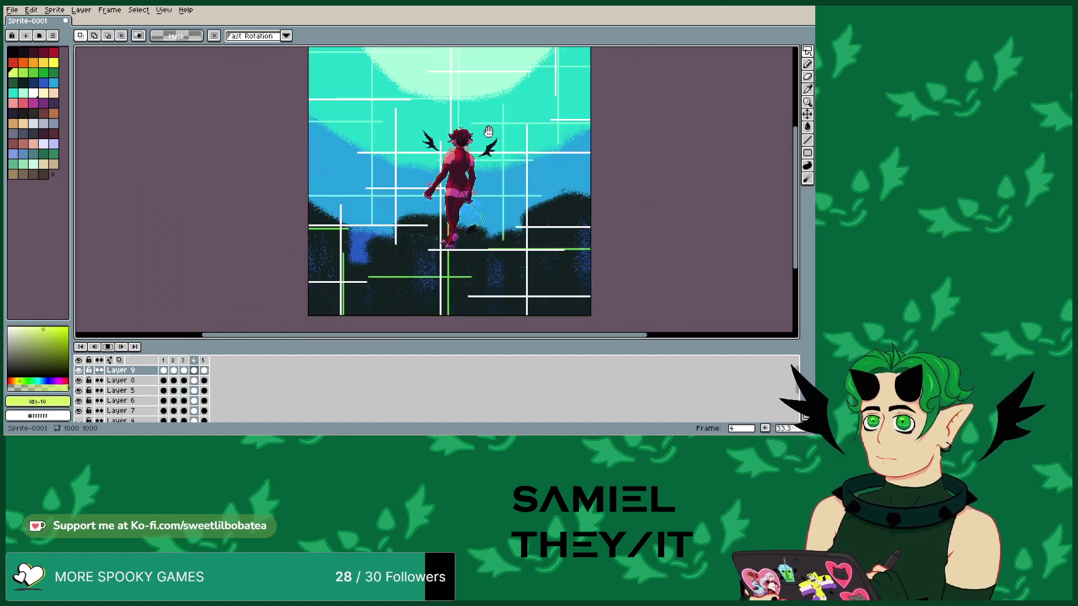
pyautogui.scroll(1, 488, 132)
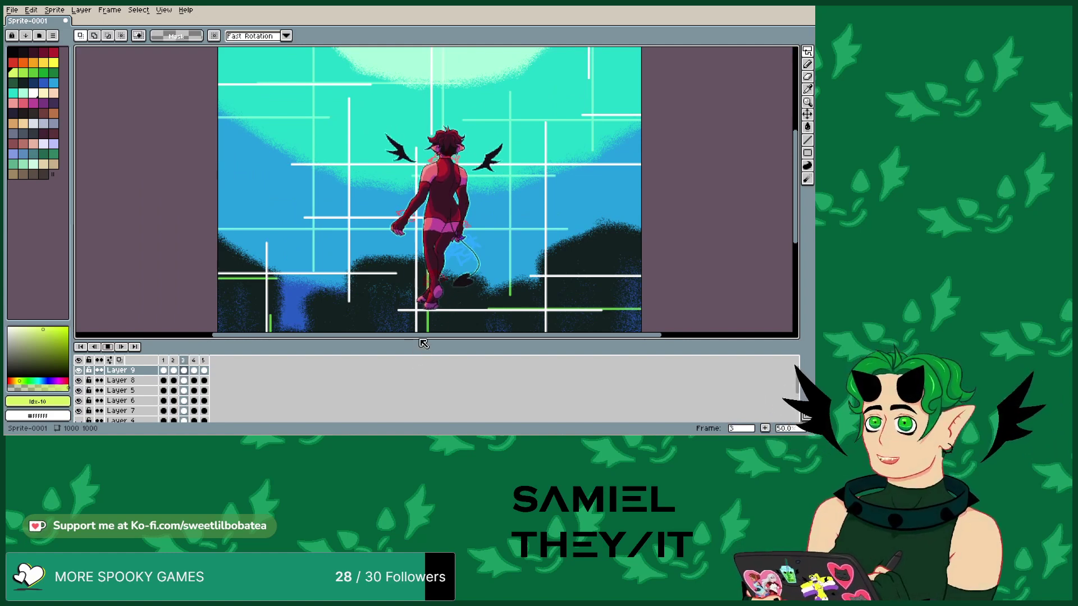
# - Collapse the timeline to enlarge the canvas and center the figure in the view for watching the looping animation
pyautogui.moveTo(418, 340); pyautogui.dragTo(416, 418)
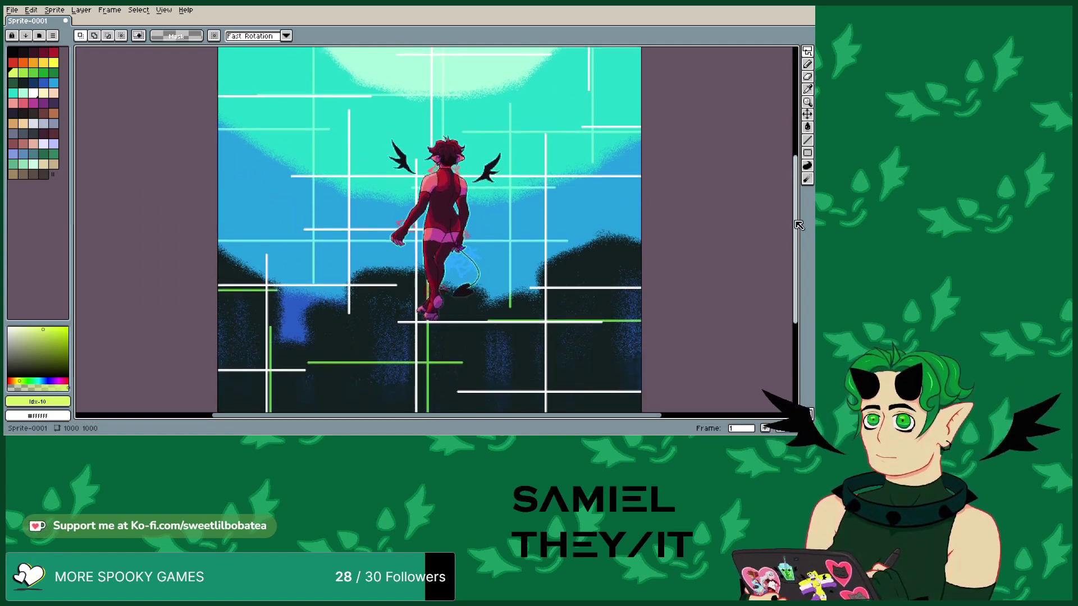
pyautogui.scroll(1, 578, 223)
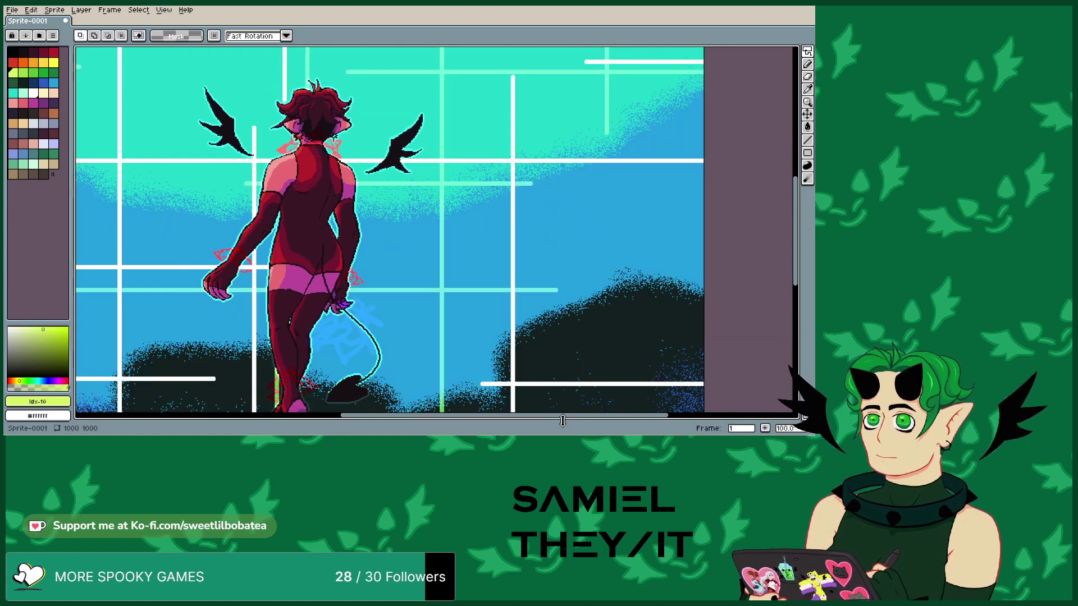
pyautogui.moveTo(571, 416); pyautogui.dragTo(510, 430)
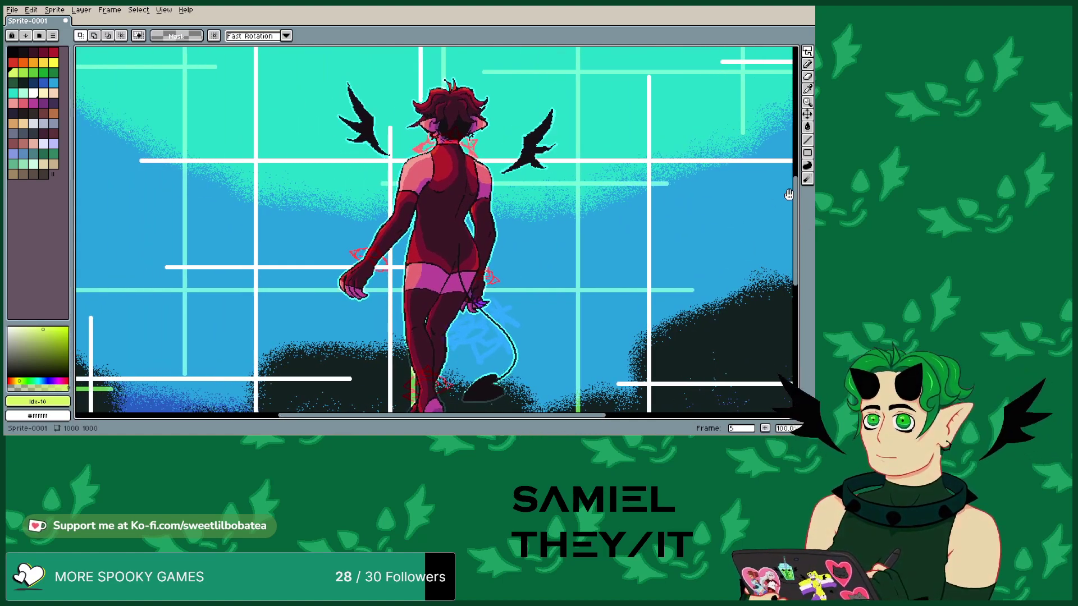
pyautogui.moveTo(801, 212)
pyautogui.mouseDown()
pyautogui.moveTo(800, 168)
pyautogui.moveTo(799, 242)
pyautogui.moveTo(799, 214)
pyautogui.mouseUp()
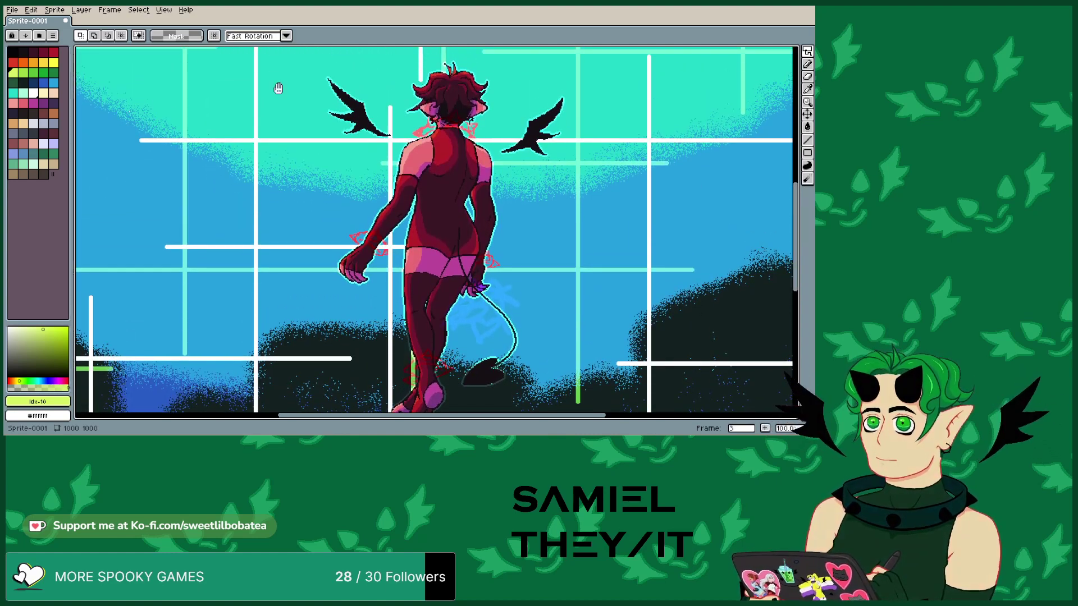
# - Open the list of file commands for the sprite
pyautogui.click(31, 10)
pyautogui.moveTo(12, 10)
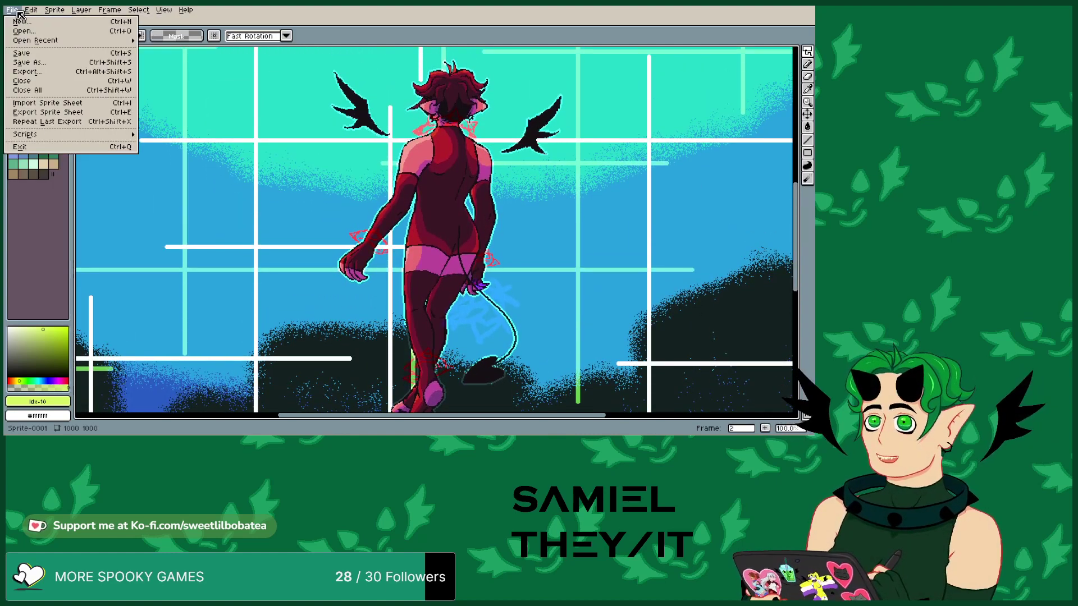